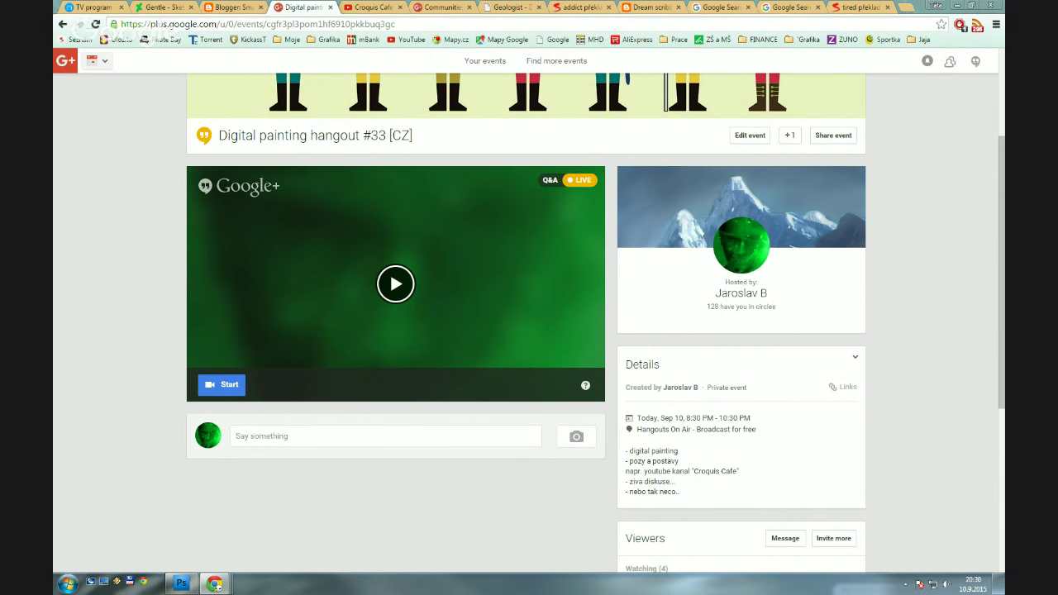
Paste the Hangouts link into a comment on the event page and share it.
left_click(339, 442)
type("https://plus.google.com/hangouts/_/hoaevent/AP36tYc9F2DWcxS_QqAMJhOltv4-cAwOAgHUPlicufl2klv5f7aduQ")
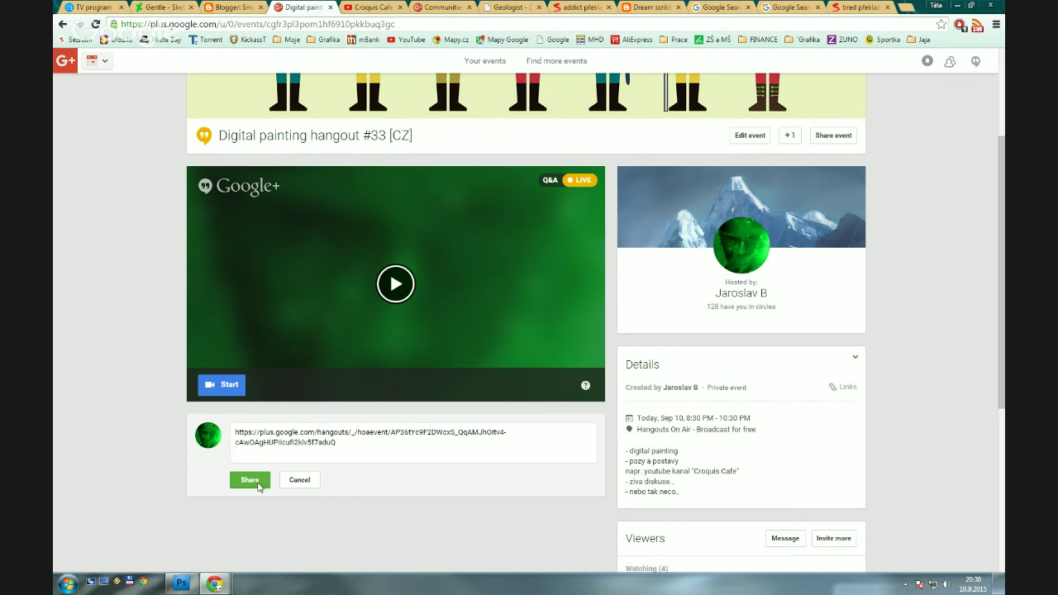
left_click(253, 481)
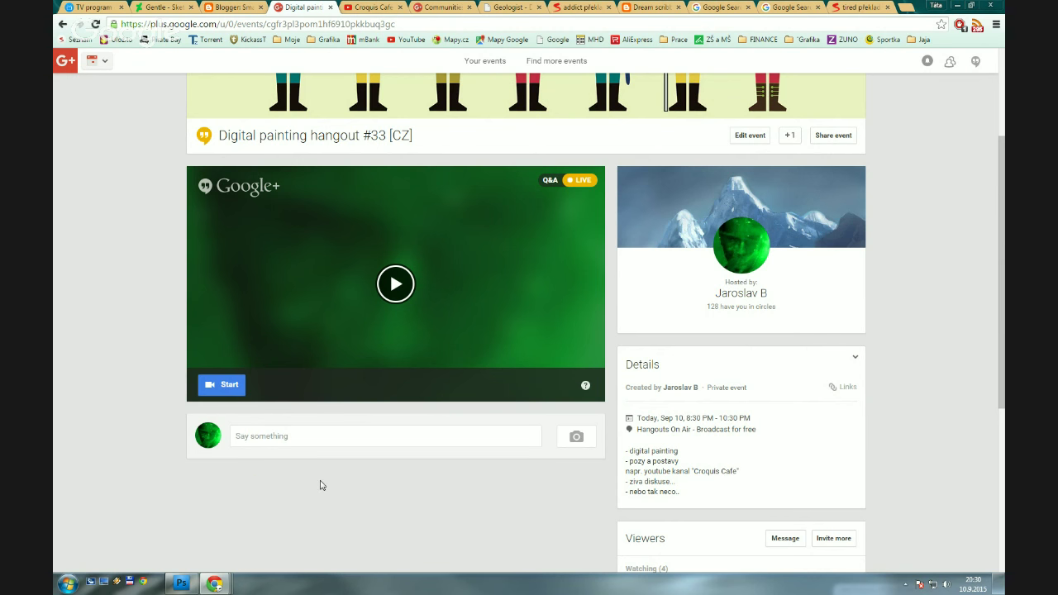
scroll(445, 471, "down", 3)
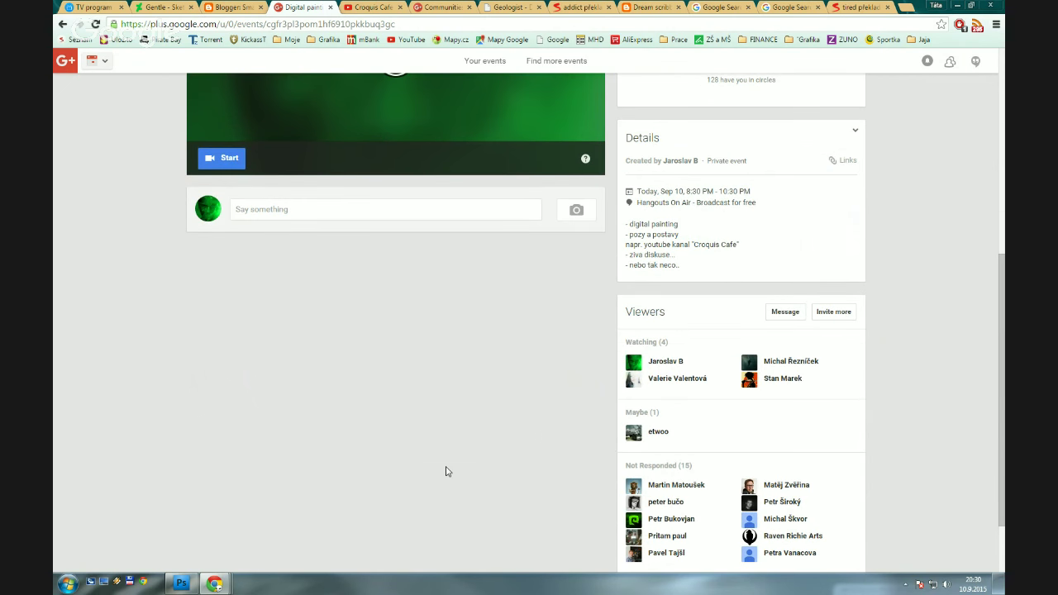
scroll(445, 471, "down", 1)
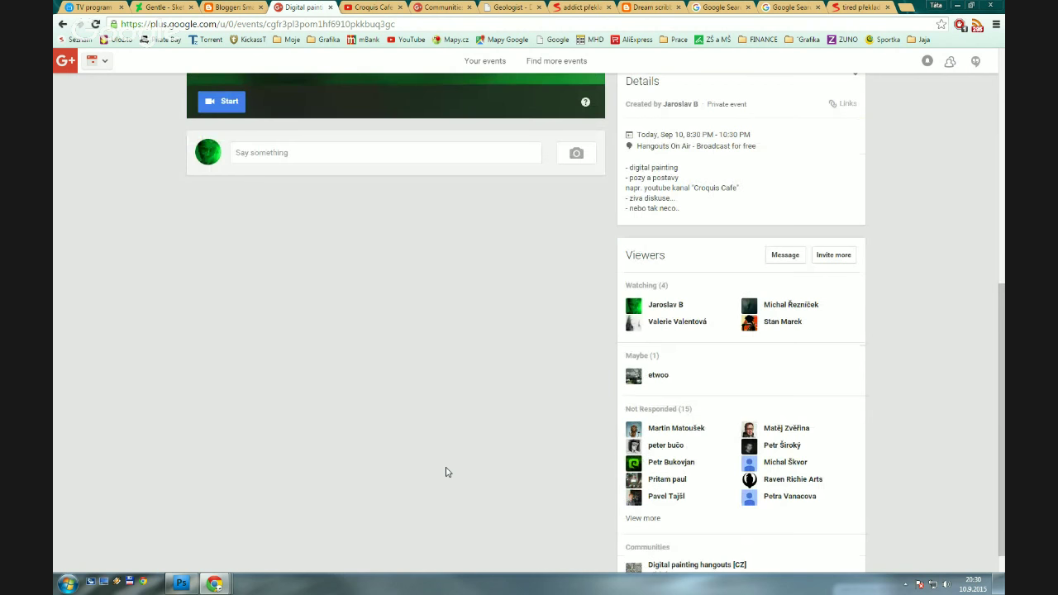
scroll(444, 472, "up", 3)
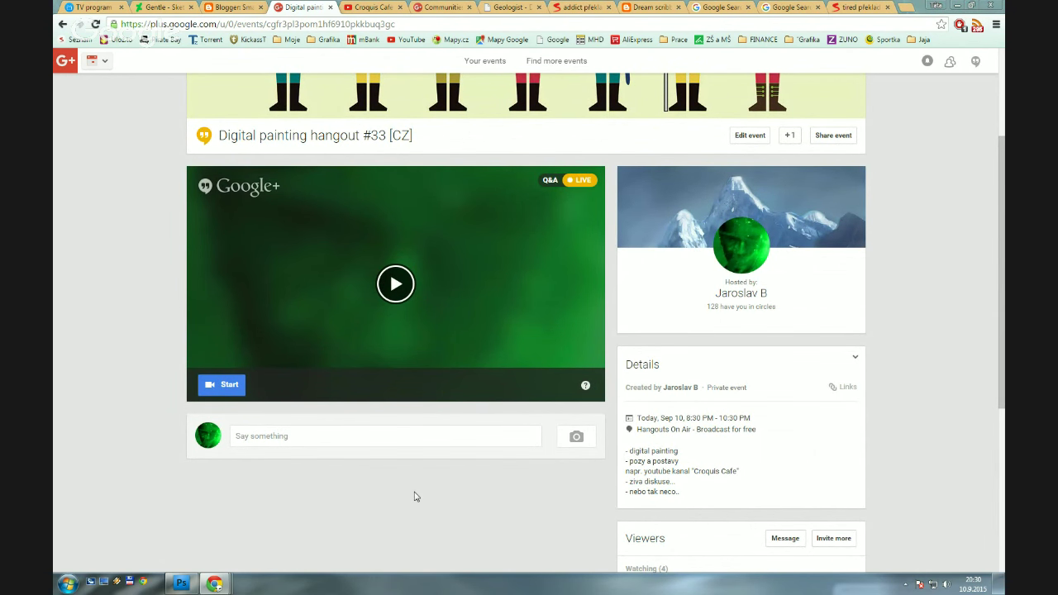
scroll(416, 499, "down", 1)
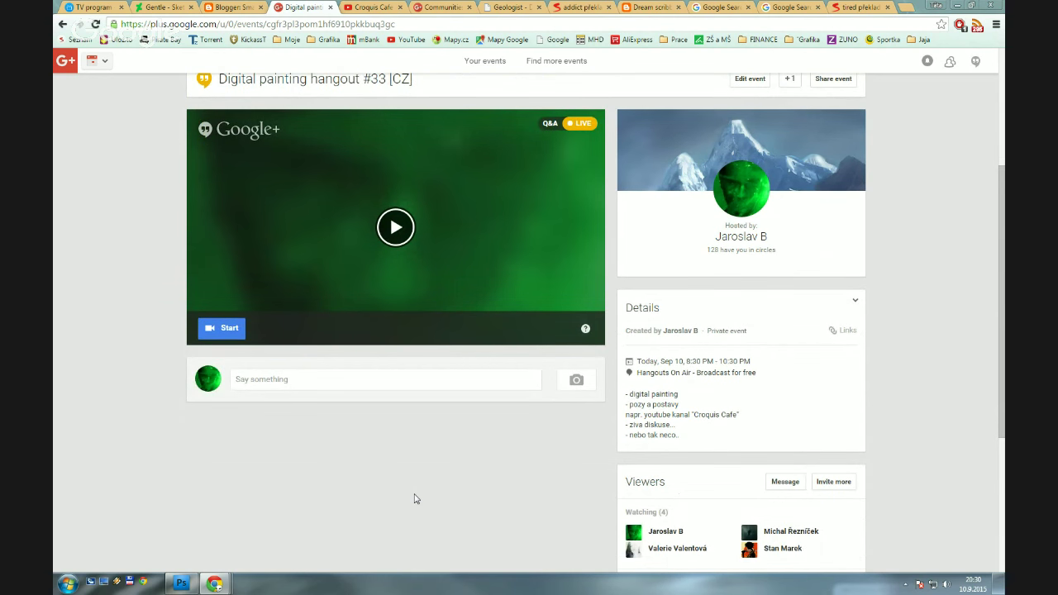
Post the Hangouts link again as a new comment and check it appears.
left_click(274, 379)
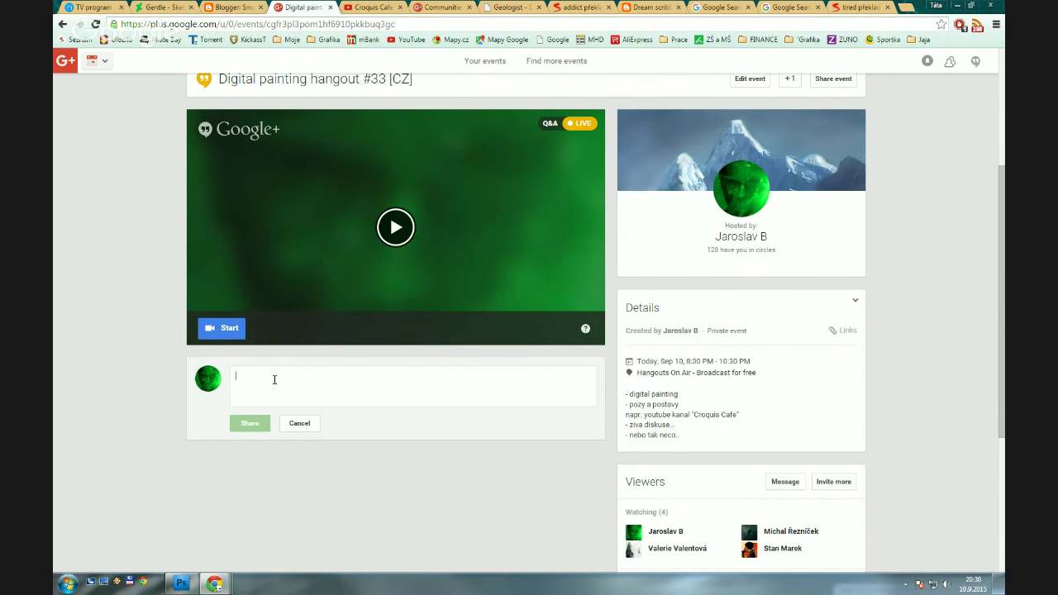
type("https://plus.google.com/hangouts/_/hoaevent/AP36tYc9F2DWcxS_QqAMJhOltv4-cAwOAgHUPlicufi2klv5f7aduQ")
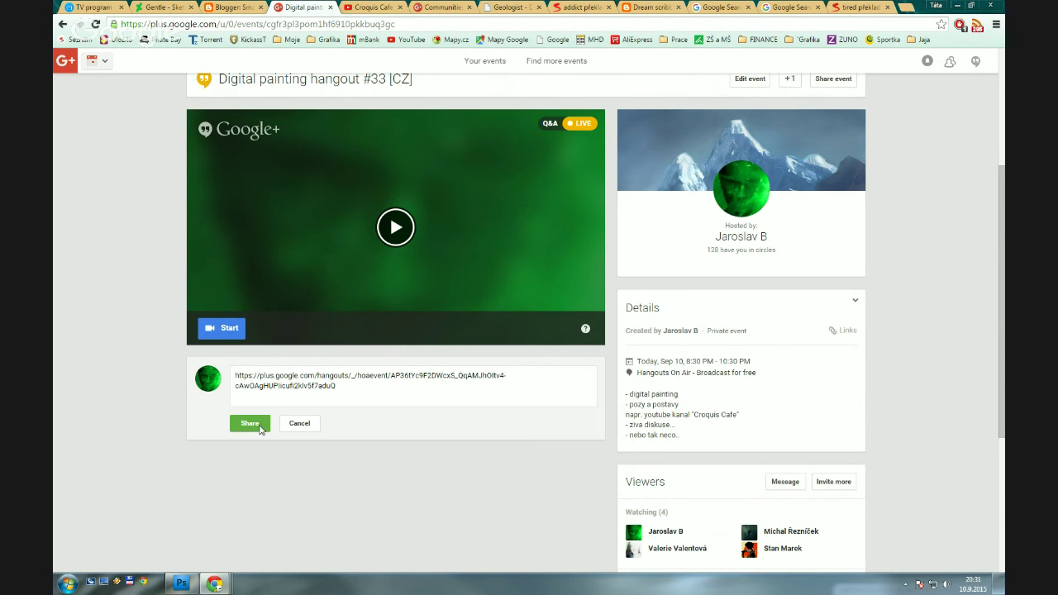
left_click(258, 425)
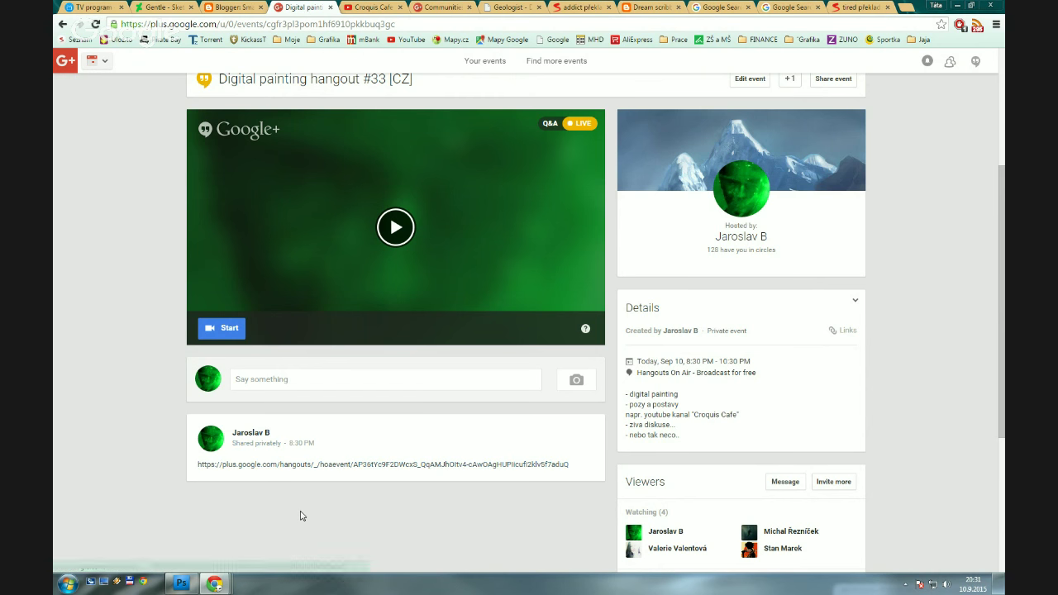
scroll(305, 506, "down", 1)
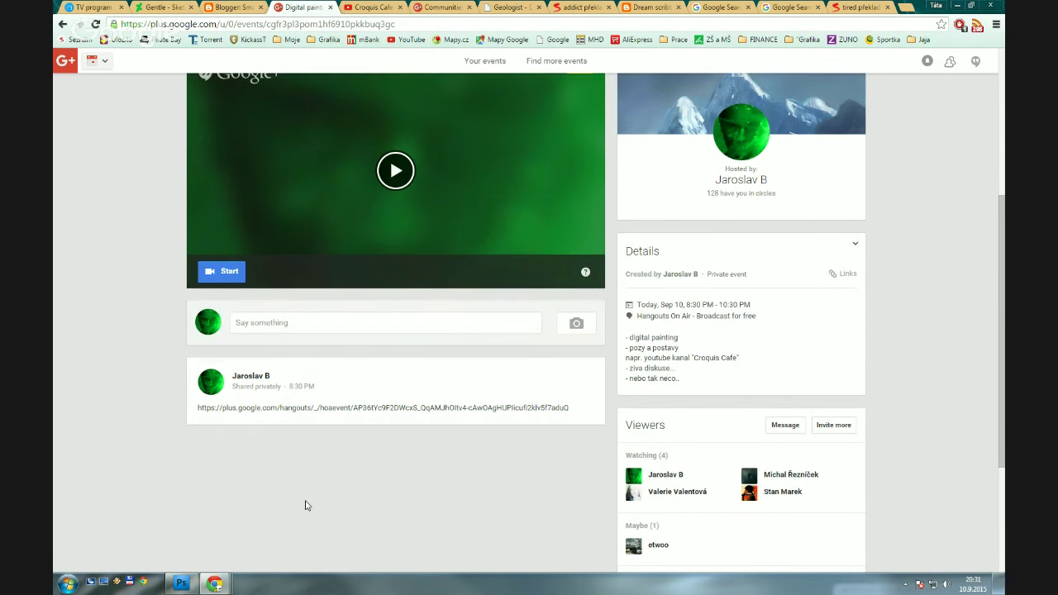
scroll(305, 505, "up", 1)
In Photoshop, add a new empty layer and shrink the brush to 80 px.
mouse_move(174, 589)
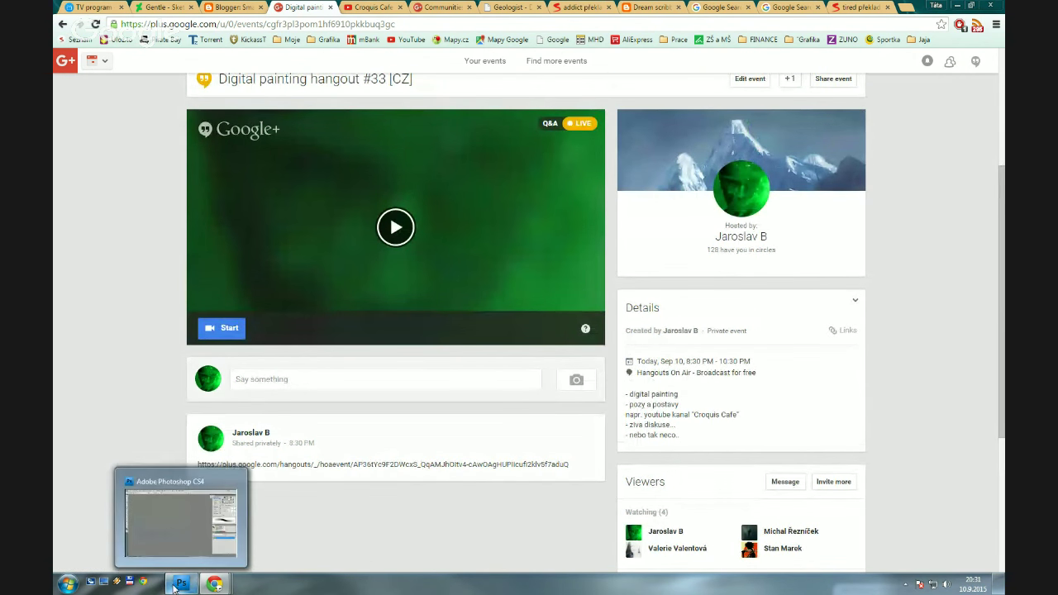
left_click(176, 584)
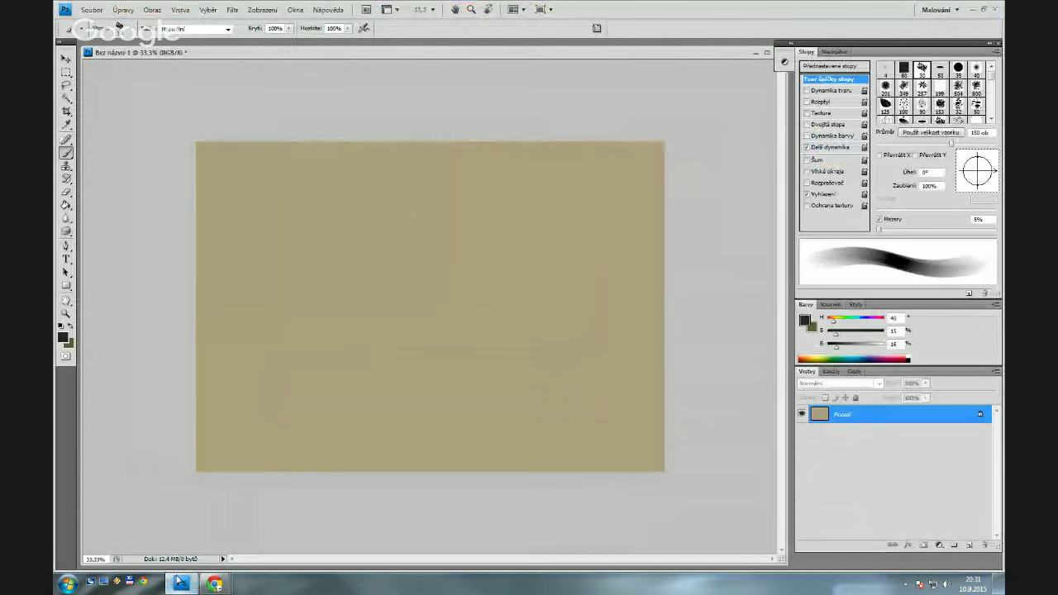
left_click(969, 545)
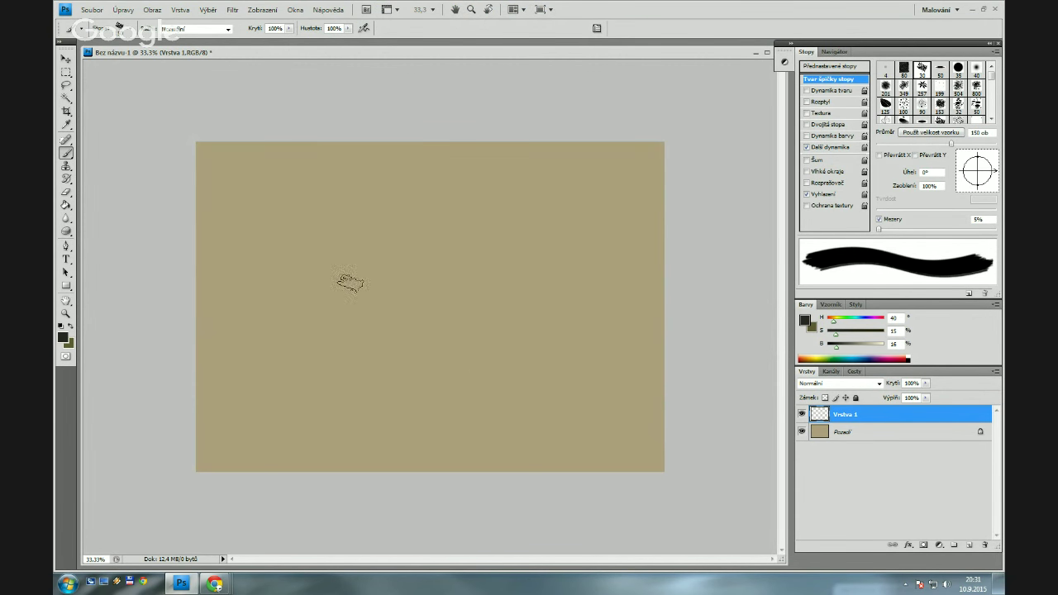
key("bracketleft")
key("bracketleft")
key("bracketleft")
key("bracketleft")
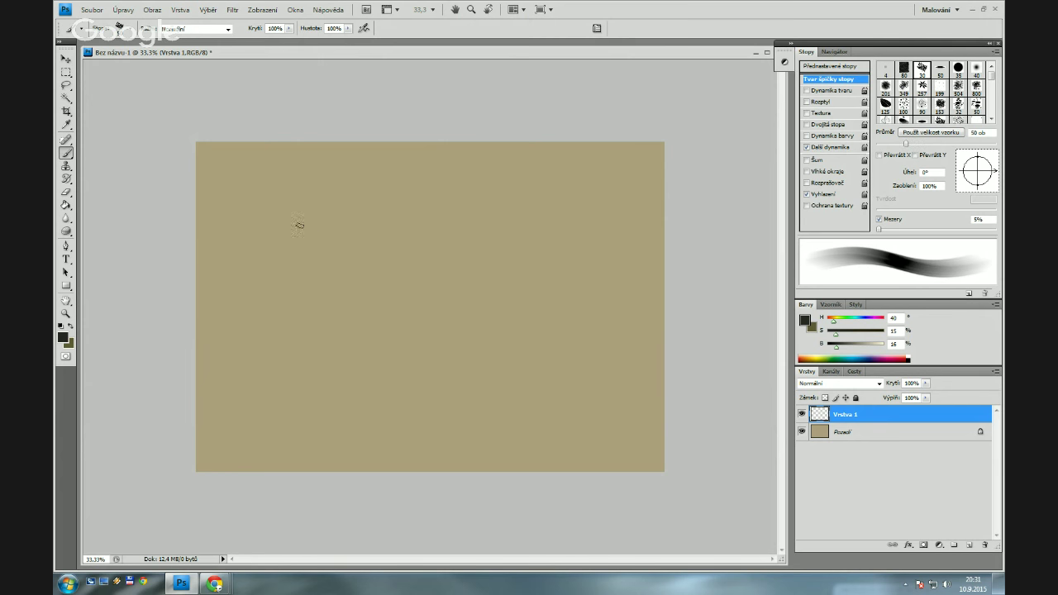
key("bracketleft")
key("bracketleft")
Brush-letter ČEKÁME across the tan canvas, including the caron and accent.
mouse_move(322, 208)
left_mouse_down()
mouse_move(243, 319)
mouse_move(359, 295)
mouse_move(240, 299)
mouse_move(259, 245)
mouse_move(334, 205)
mouse_move(253, 263)
mouse_move(307, 314)
mouse_move(298, 321)
mouse_move(253, 266)
mouse_move(315, 219)
mouse_move(256, 280)
mouse_move(267, 251)
left_mouse_up()
left_click_drag(387, 270, 385, 310)
mouse_move(385, 271)
left_mouse_down()
mouse_move(386, 309)
mouse_move(419, 310)
left_mouse_up()
mouse_move(386, 270)
left_mouse_down()
mouse_move(415, 271)
mouse_move(409, 287)
mouse_move(427, 312)
left_mouse_up()
left_click_drag(426, 270, 427, 311)
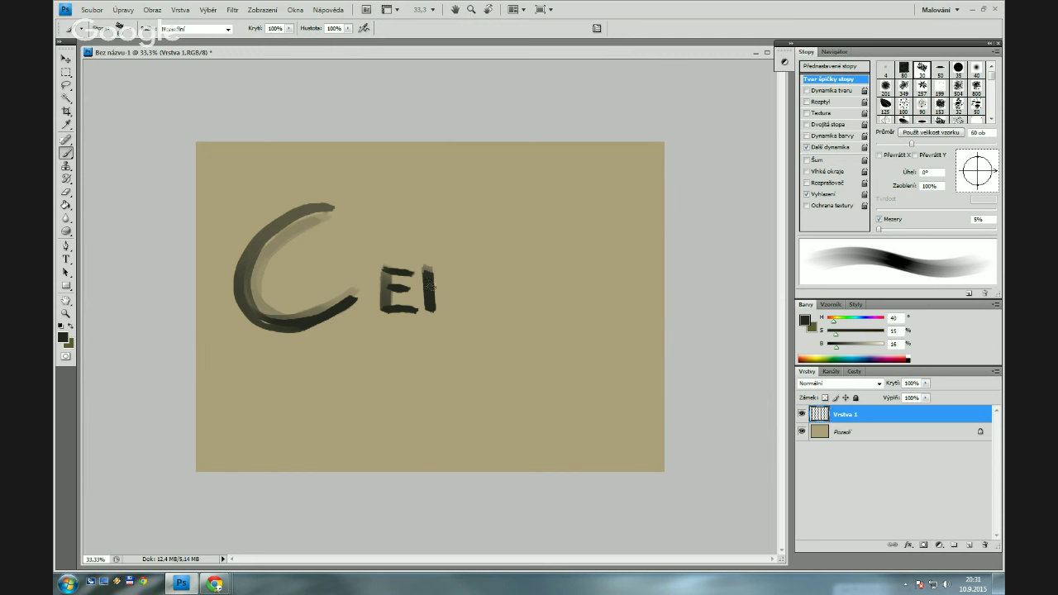
mouse_move(458, 266)
left_mouse_down()
mouse_move(430, 289)
mouse_move(463, 307)
mouse_move(495, 263)
mouse_move(502, 308)
mouse_move(471, 291)
left_mouse_up()
mouse_move(510, 235)
left_mouse_down()
mouse_move(502, 260)
mouse_move(517, 306)
left_mouse_up()
mouse_move(517, 306)
left_mouse_down()
mouse_move(519, 265)
mouse_move(547, 305)
left_mouse_up()
mouse_move(563, 262)
left_mouse_down()
mouse_move(563, 306)
mouse_move(564, 263)
mouse_move(594, 266)
mouse_move(602, 303)
left_mouse_up()
mouse_move(273, 180)
left_mouse_down()
mouse_move(285, 199)
mouse_move(355, 149)
left_mouse_up()
Paint WAITING below ČEKÁME and start a wavy stroke beneath it.
mouse_move(359, 359)
left_mouse_down()
mouse_move(369, 391)
mouse_move(407, 356)
mouse_move(398, 393)
left_mouse_up()
mouse_move(398, 392)
left_mouse_down()
mouse_move(427, 356)
mouse_move(446, 357)
left_mouse_up()
mouse_move(446, 357)
left_mouse_down()
mouse_move(459, 392)
mouse_move(449, 377)
left_mouse_up()
mouse_move(468, 354)
left_mouse_down()
mouse_move(468, 392)
mouse_move(487, 392)
left_mouse_up()
mouse_move(476, 361)
left_mouse_down()
mouse_move(504, 360)
mouse_move(520, 390)
left_mouse_up()
mouse_move(535, 354)
left_mouse_down()
mouse_move(535, 388)
mouse_move(554, 389)
left_mouse_up()
left_click_drag(536, 357, 556, 389)
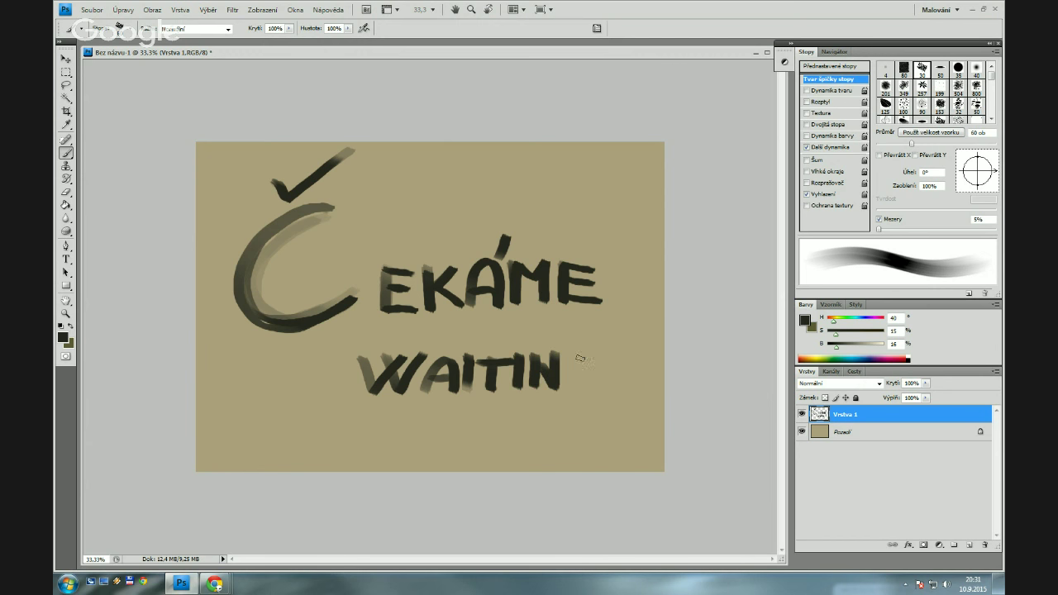
mouse_move(585, 353)
left_mouse_down()
mouse_move(591, 389)
mouse_move(580, 373)
left_mouse_up()
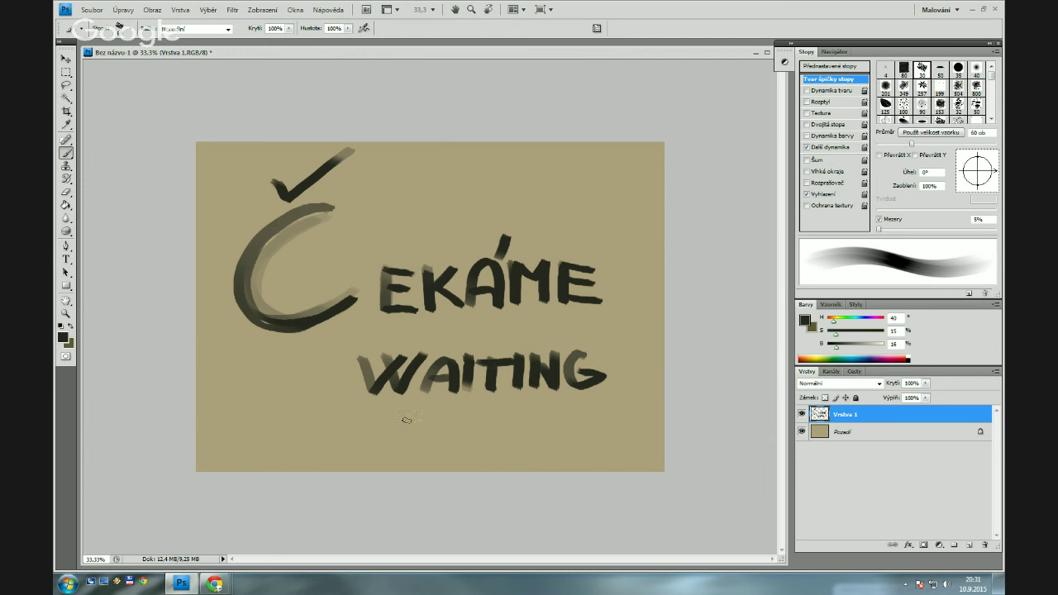
mouse_move(406, 435)
left_mouse_down()
mouse_move(393, 420)
mouse_move(479, 439)
mouse_move(508, 457)
mouse_move(573, 410)
mouse_move(590, 415)
mouse_move(592, 438)
mouse_move(604, 439)
mouse_move(612, 406)
mouse_move(639, 464)
mouse_move(643, 420)
left_mouse_up()
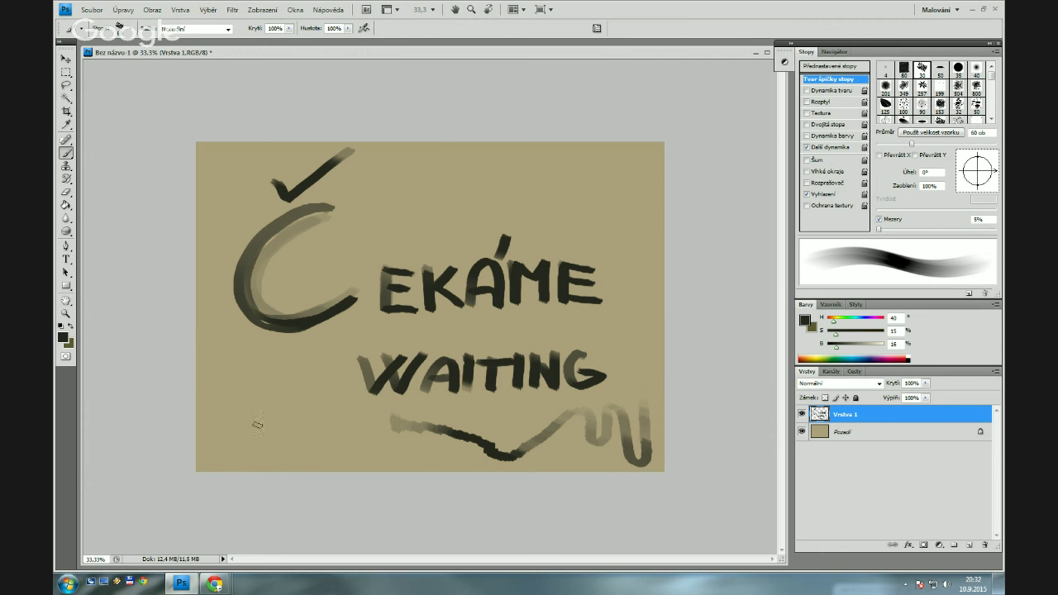
Paint a zigzag wave along the lower canvas and a squiggle left of WAITING.
mouse_move(234, 439)
left_mouse_down()
mouse_move(262, 408)
mouse_move(293, 443)
mouse_move(305, 419)
mouse_move(321, 415)
mouse_move(339, 445)
mouse_move(355, 420)
mouse_move(362, 451)
left_mouse_up()
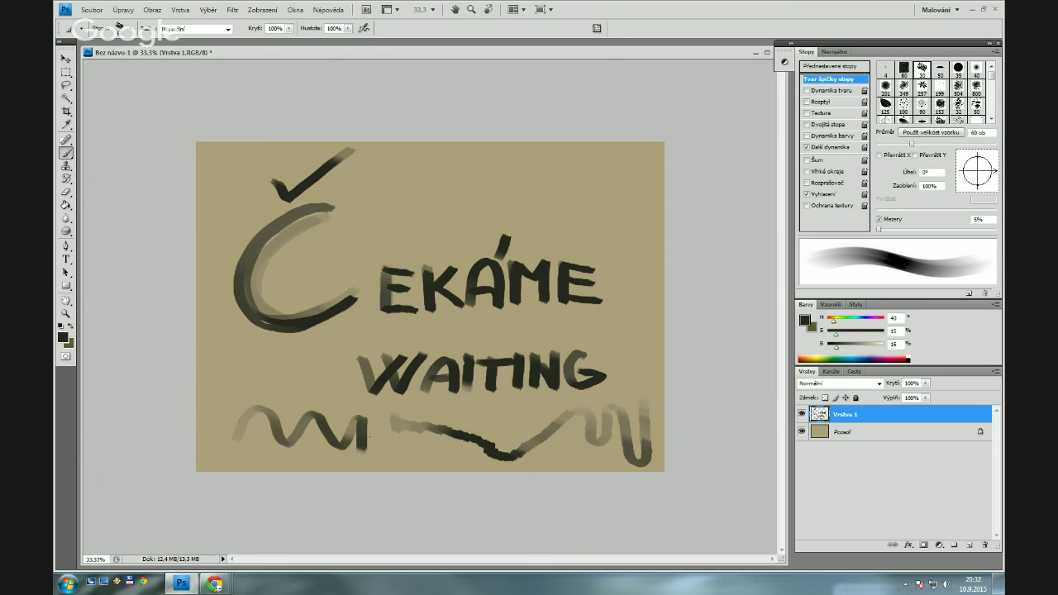
mouse_move(381, 430)
left_mouse_down()
mouse_move(402, 460)
mouse_move(420, 437)
mouse_move(436, 465)
mouse_move(460, 443)
mouse_move(473, 466)
mouse_move(508, 431)
left_mouse_up()
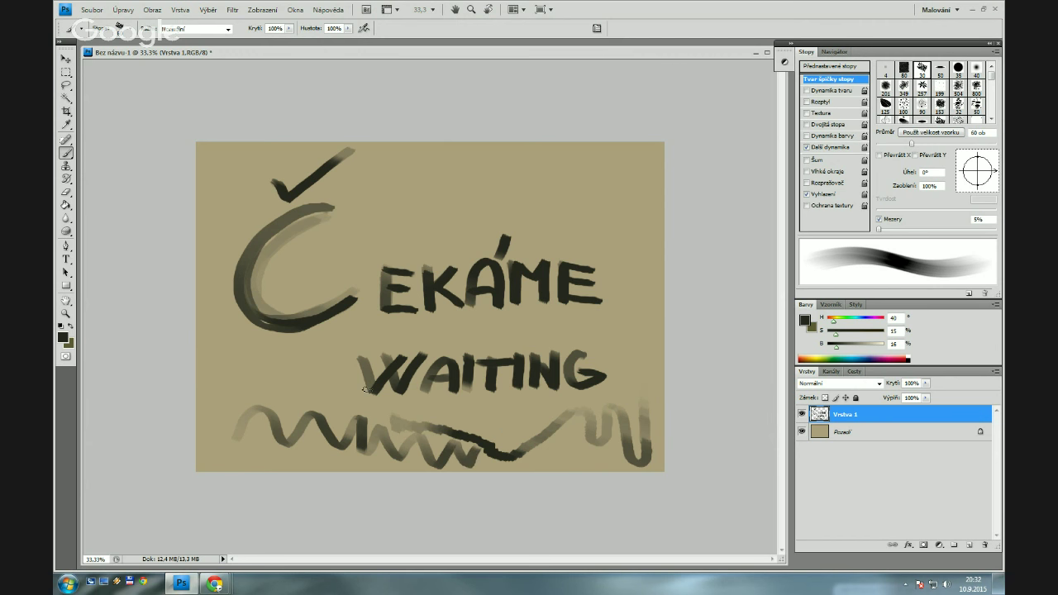
mouse_move(218, 388)
left_mouse_down()
mouse_move(235, 354)
mouse_move(255, 385)
mouse_move(272, 353)
mouse_move(288, 387)
mouse_move(300, 355)
mouse_move(311, 386)
mouse_move(328, 350)
mouse_move(331, 388)
left_mouse_up()
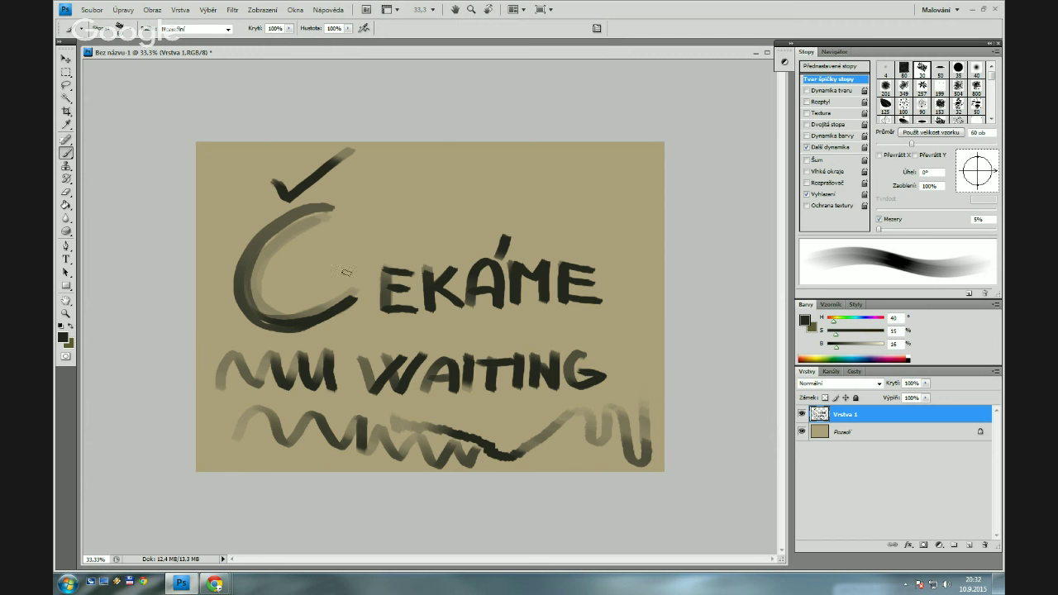
Paint a squiggle above EKÁME and extend it through the top lettering.
mouse_move(391, 193)
left_mouse_down()
mouse_move(411, 157)
mouse_move(419, 192)
mouse_move(446, 153)
mouse_move(462, 194)
mouse_move(483, 156)
mouse_move(488, 192)
mouse_move(506, 159)
mouse_move(515, 192)
mouse_move(532, 167)
mouse_move(587, 189)
left_mouse_up()
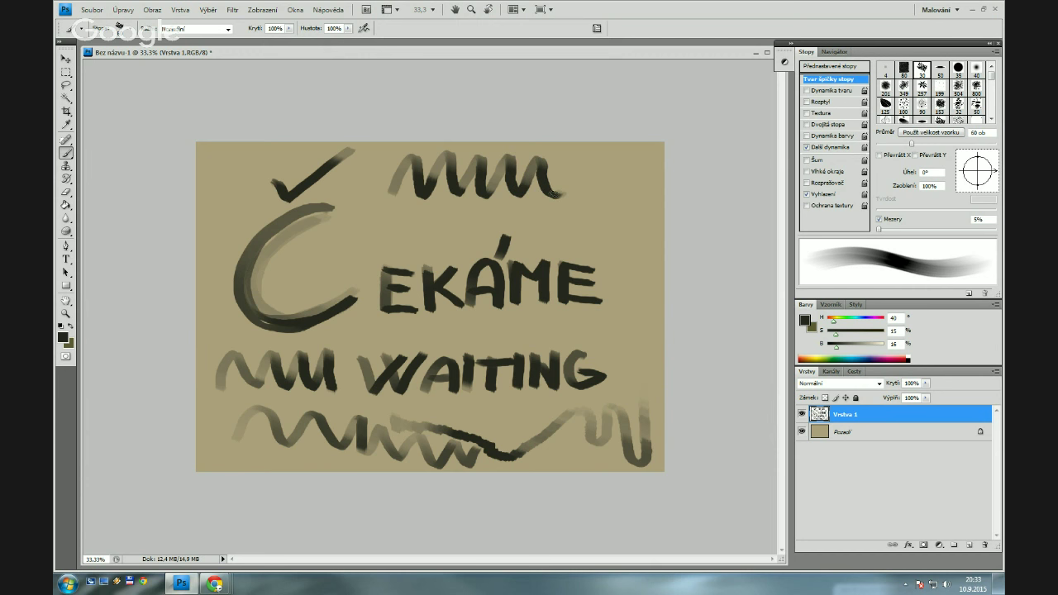
mouse_move(552, 194)
left_mouse_down()
mouse_move(588, 179)
mouse_move(387, 179)
left_mouse_up()
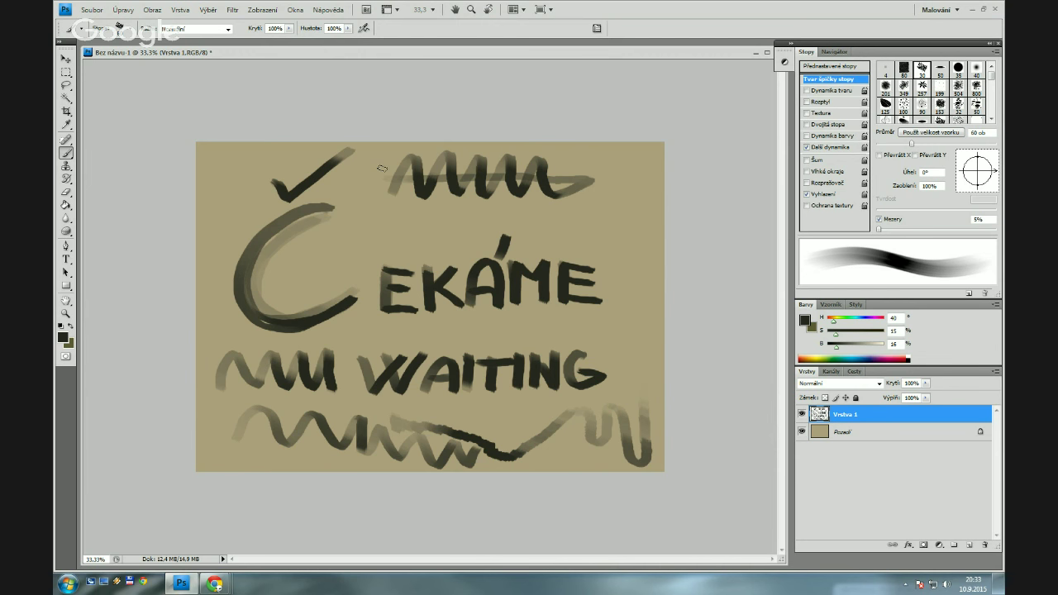
left_click_drag(379, 179, 358, 179)
With a 40 px brush, darken the Č's top and inner left curve.
key("bracketleft")
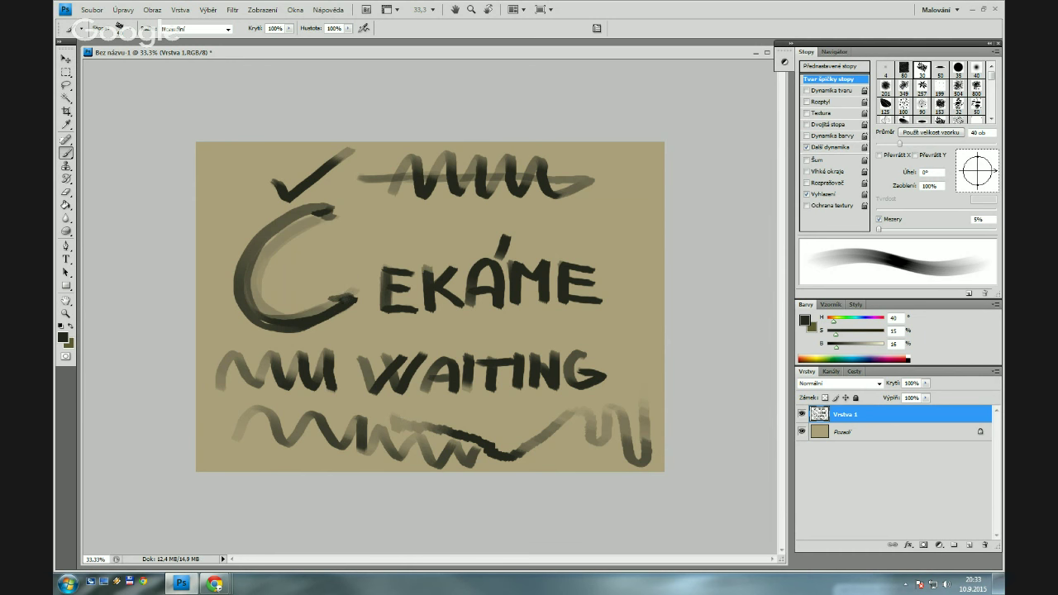
mouse_move(315, 220)
left_mouse_down()
mouse_move(335, 210)
mouse_move(268, 240)
mouse_move(250, 270)
mouse_move(260, 319)
mouse_move(281, 324)
mouse_move(350, 295)
mouse_move(281, 319)
mouse_move(267, 308)
mouse_move(262, 233)
mouse_move(303, 212)
mouse_move(311, 222)
mouse_move(339, 213)
mouse_move(311, 230)
mouse_move(329, 220)
left_mouse_up()
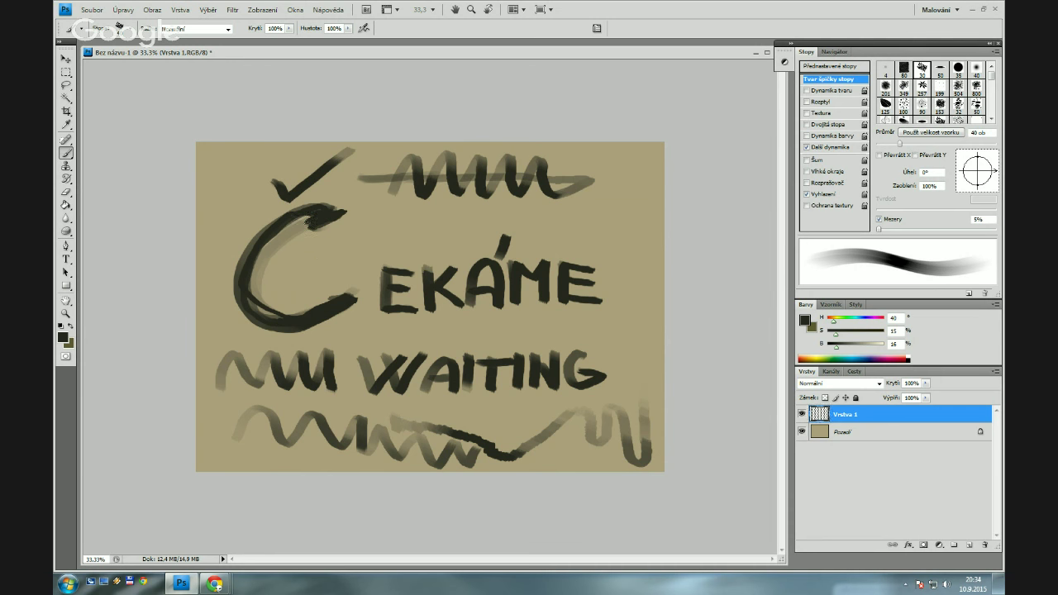
mouse_move(269, 237)
left_mouse_down()
mouse_move(256, 302)
mouse_move(285, 312)
mouse_move(259, 255)
mouse_move(313, 219)
mouse_move(265, 251)
mouse_move(257, 294)
mouse_move(296, 219)
mouse_move(261, 299)
mouse_move(293, 316)
mouse_move(248, 303)
left_mouse_up()
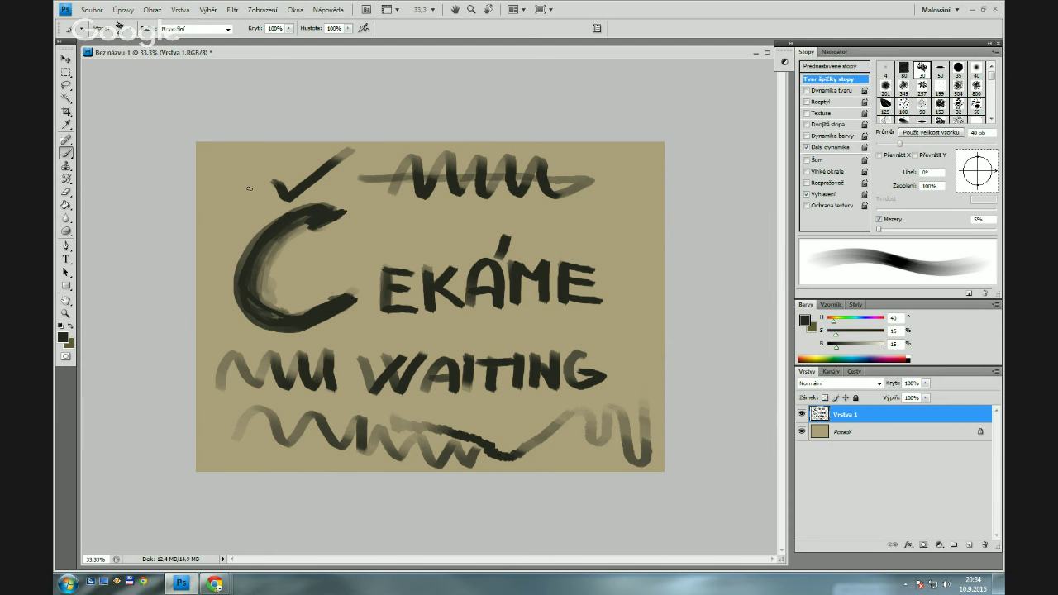
Switch to a 25 px brush and darken the Č's top hook and inner curve.
key("bracketleft")
key("bracketleft")
key("bracketleft")
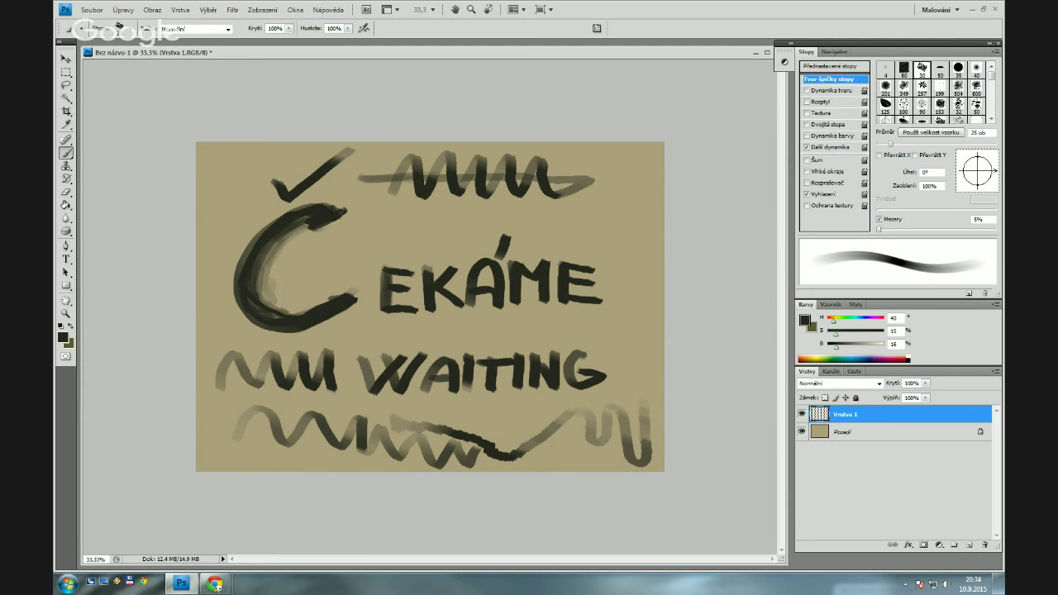
mouse_move(308, 207)
left_mouse_down()
mouse_move(260, 230)
mouse_move(253, 248)
mouse_move(317, 202)
mouse_move(245, 245)
mouse_move(236, 308)
mouse_move(233, 275)
left_mouse_up()
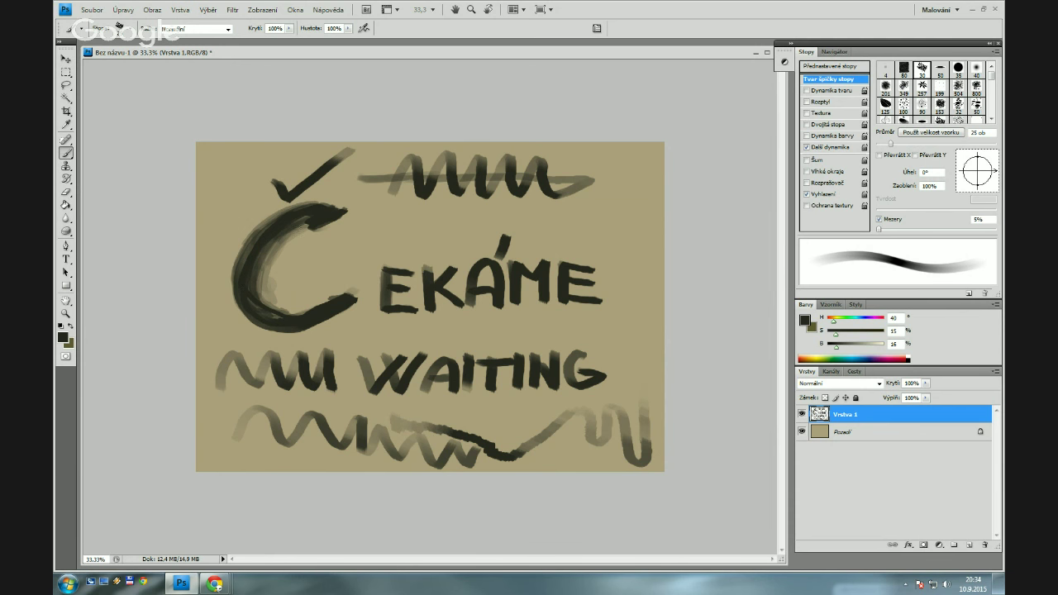
mouse_move(277, 314)
left_mouse_down()
mouse_move(258, 308)
mouse_move(251, 287)
mouse_move(266, 225)
left_mouse_up()
Doodle eyes, a smile and dashes inside the Č, plus a light squiggle above ČEKÁME.
mouse_move(305, 249)
left_mouse_down()
mouse_move(320, 252)
mouse_move(301, 248)
left_mouse_up()
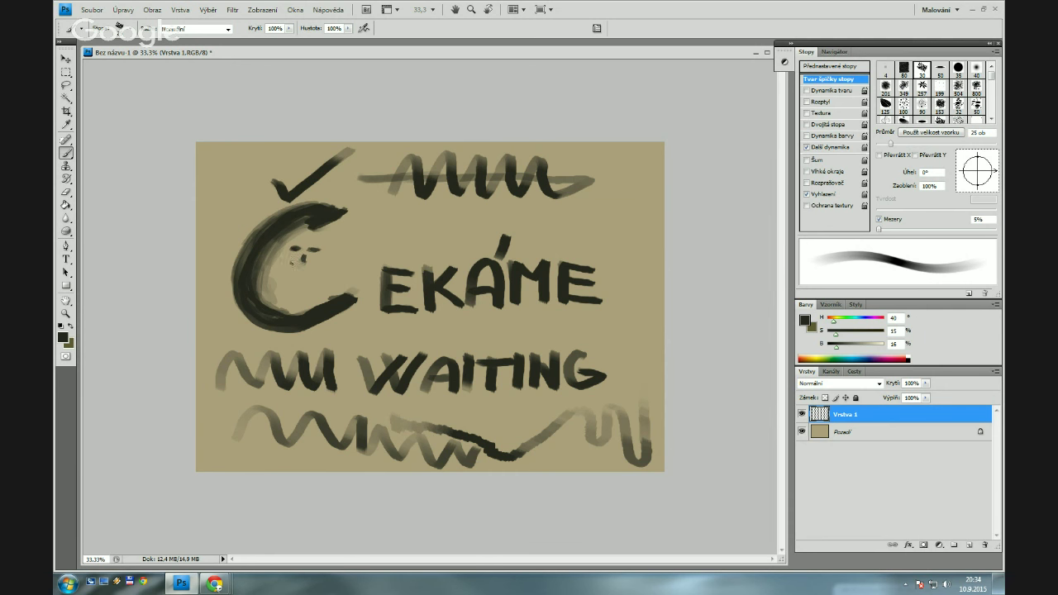
mouse_move(319, 260)
left_mouse_down()
mouse_move(308, 268)
mouse_move(288, 261)
mouse_move(327, 259)
mouse_move(291, 259)
left_mouse_up()
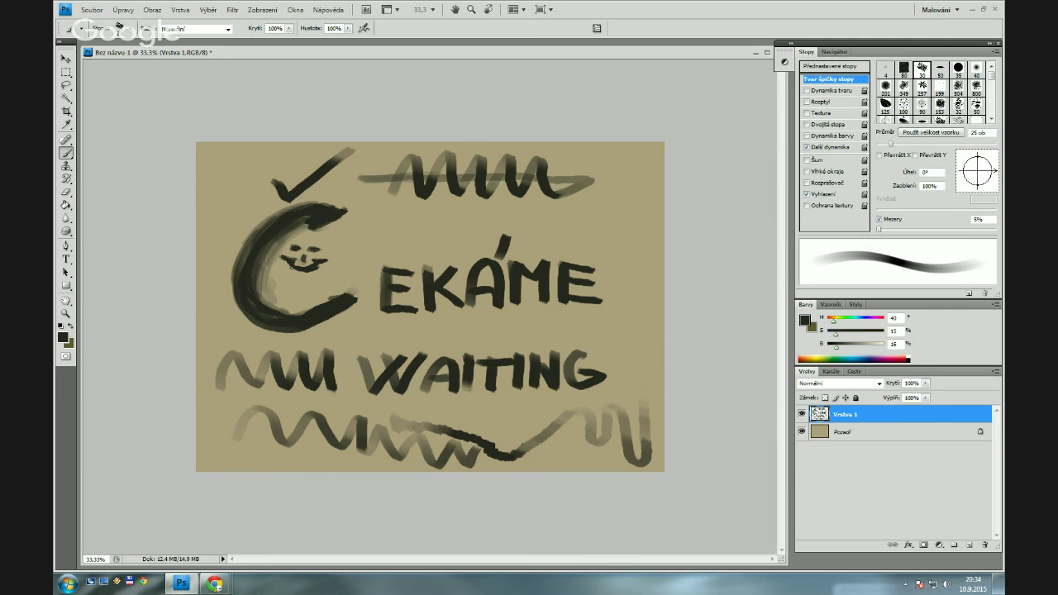
mouse_move(301, 282)
left_mouse_down()
mouse_move(323, 293)
mouse_move(287, 293)
mouse_move(289, 283)
left_mouse_up()
mouse_move(349, 234)
left_mouse_down()
mouse_move(374, 232)
mouse_move(361, 221)
mouse_move(374, 216)
mouse_move(385, 219)
mouse_move(389, 243)
mouse_move(403, 236)
mouse_move(400, 218)
mouse_move(416, 241)
mouse_move(437, 217)
mouse_move(453, 242)
mouse_move(480, 230)
mouse_move(479, 243)
mouse_move(502, 221)
mouse_move(525, 241)
mouse_move(535, 234)
mouse_move(532, 218)
mouse_move(485, 215)
mouse_move(509, 203)
mouse_move(563, 219)
mouse_move(600, 206)
mouse_move(601, 165)
mouse_move(629, 175)
mouse_move(620, 170)
mouse_move(615, 185)
mouse_move(626, 201)
mouse_move(638, 197)
mouse_move(643, 168)
mouse_move(650, 219)
mouse_move(613, 219)
mouse_move(658, 233)
mouse_move(611, 214)
left_mouse_up()
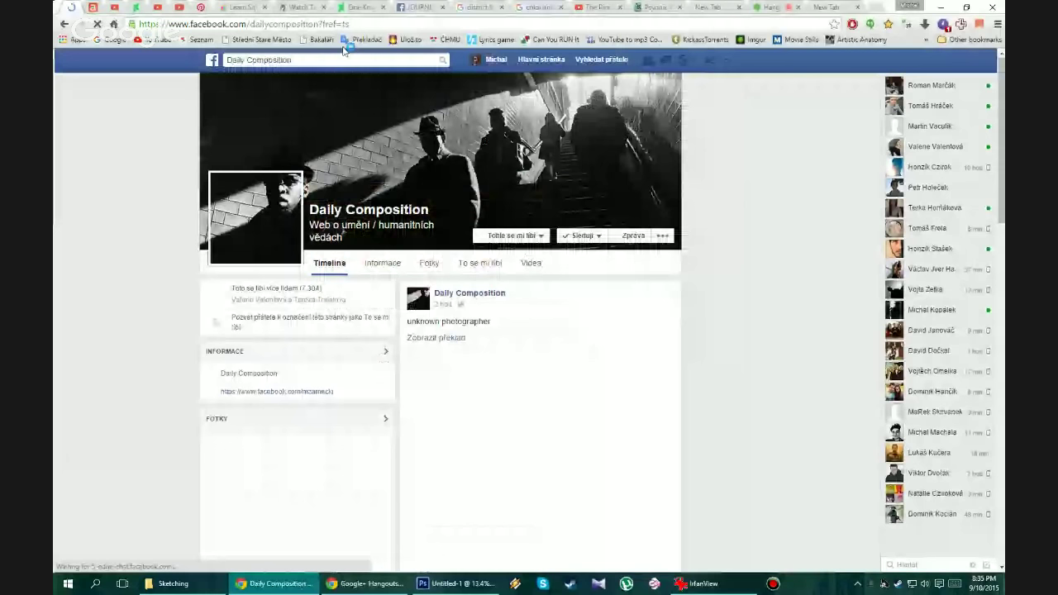
Open the Daily Composition post's photo in the viewer, then close it.
scroll(438, 248, "down", 3)
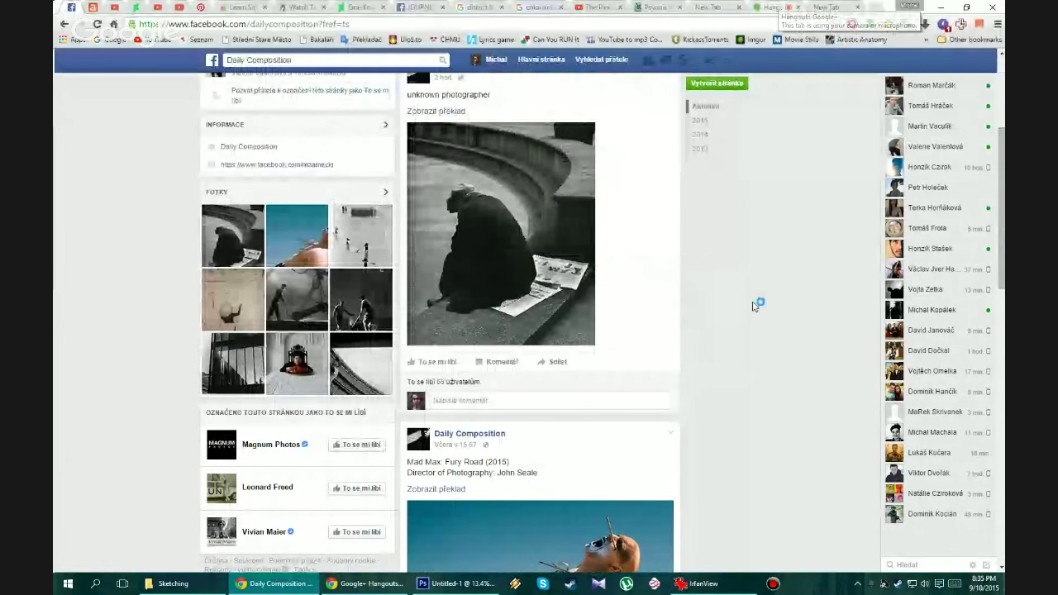
scroll(585, 291, "up", 2)
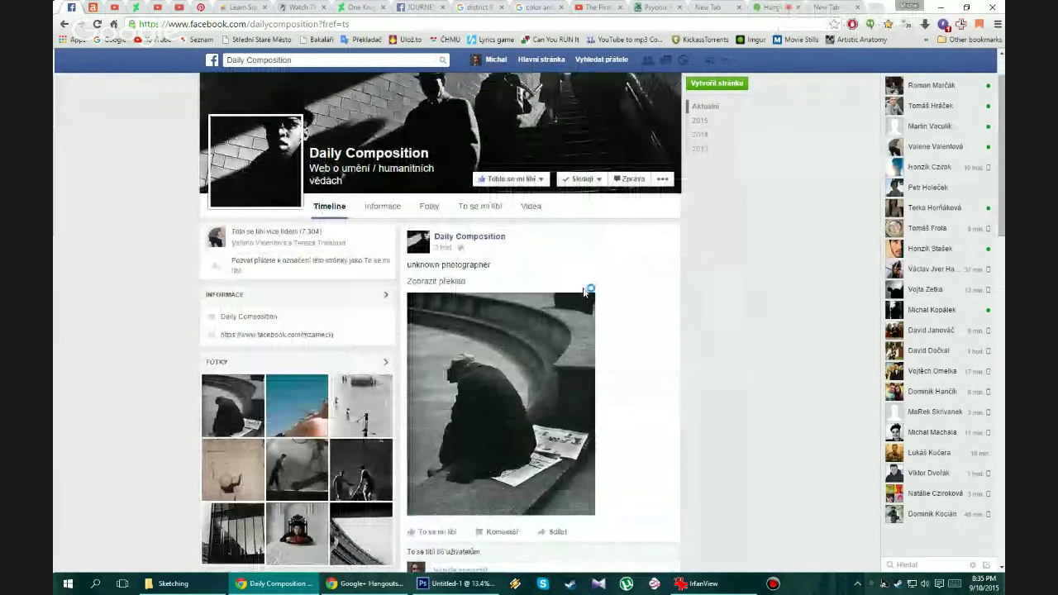
left_click(585, 294)
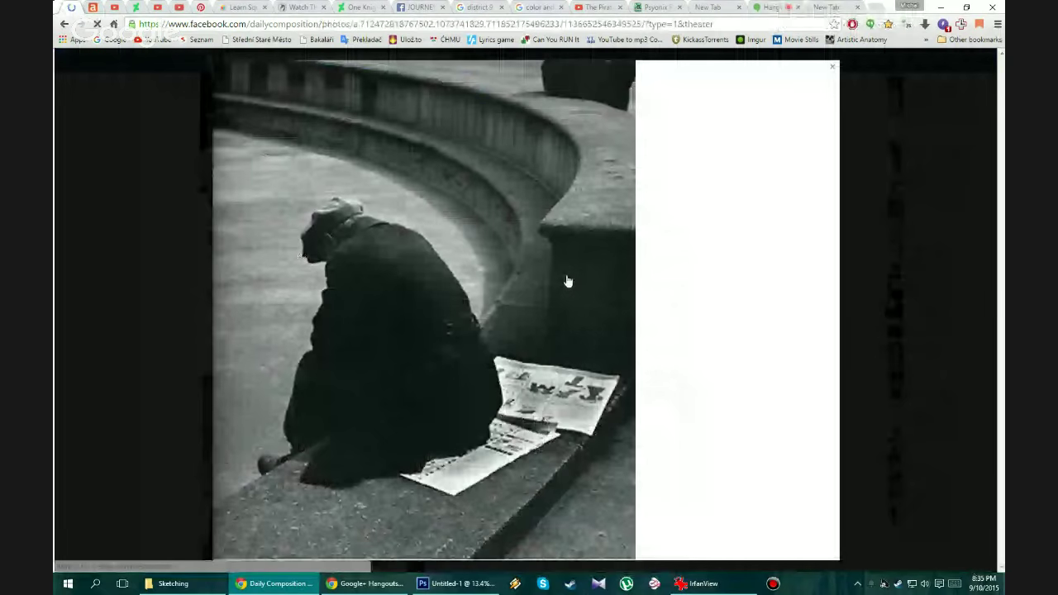
key("Escape")
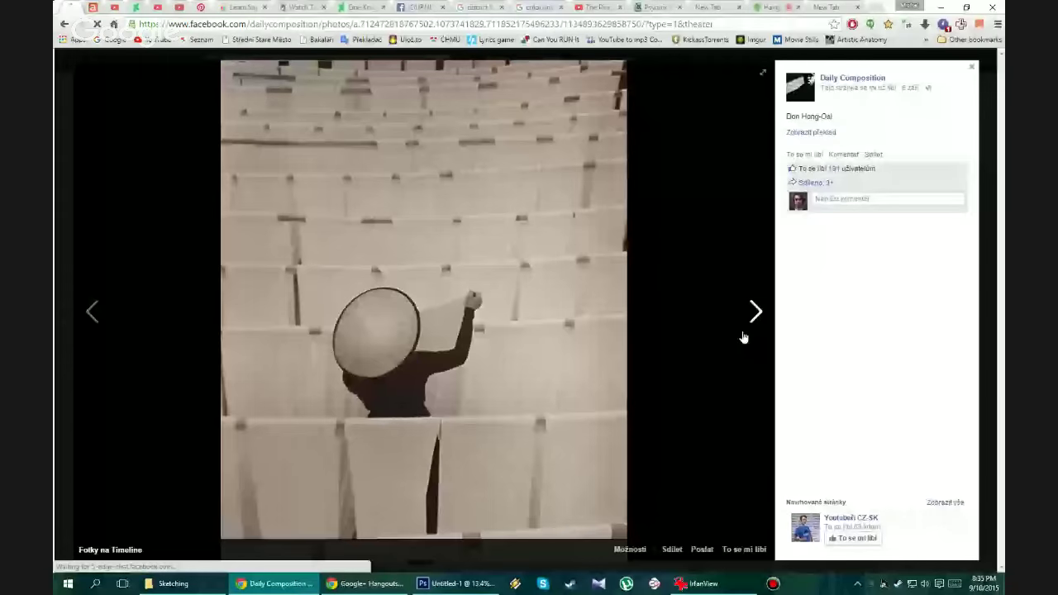
Browse forward through the page's photos, flipping between the silhouetted interior and sunlit street scene.
left_click(756, 310)
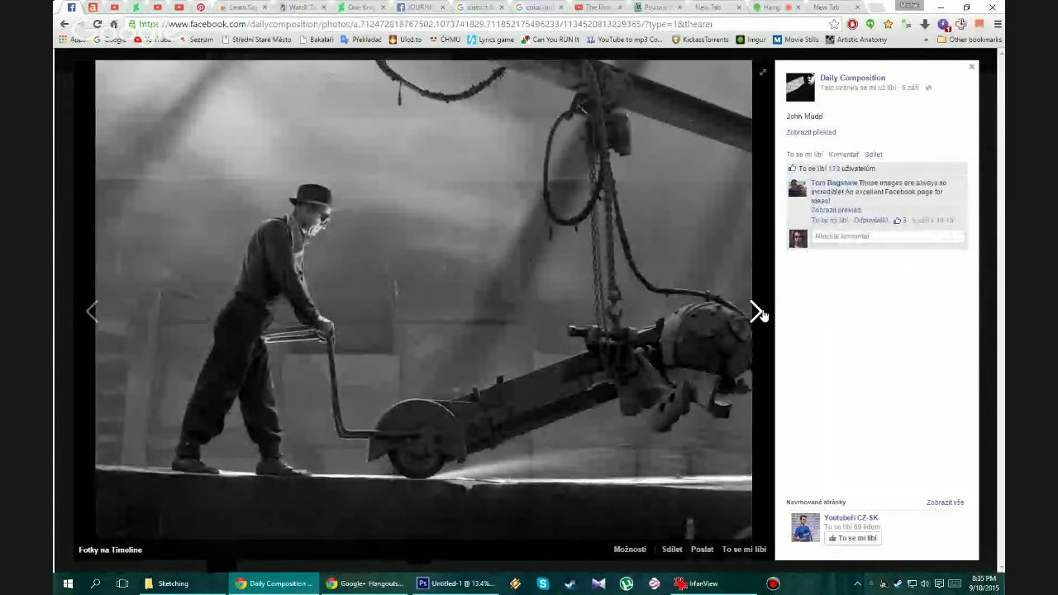
left_click(759, 312)
left_click(759, 312)
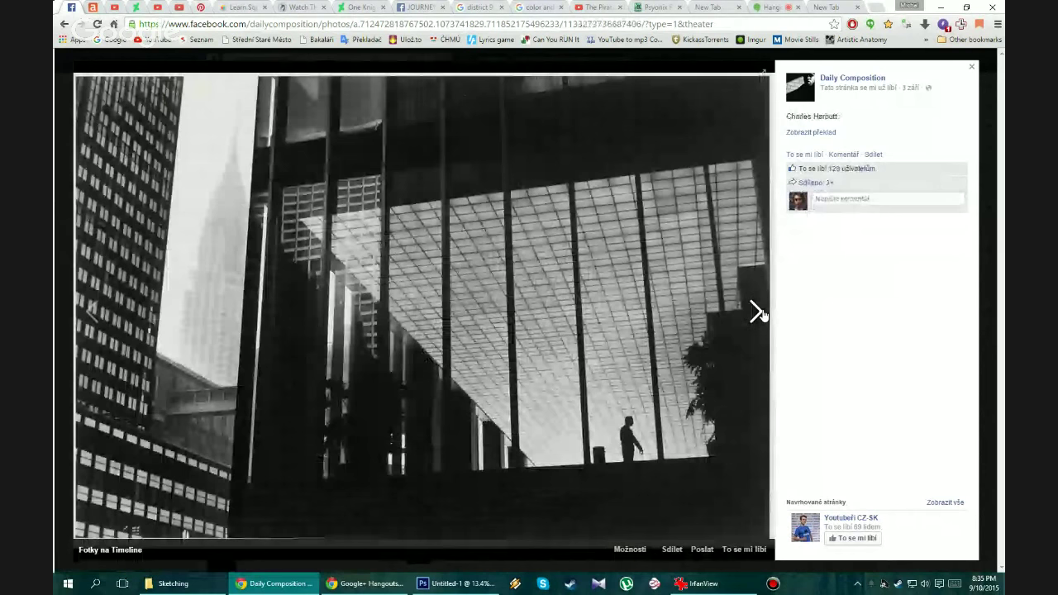
left_click(759, 313)
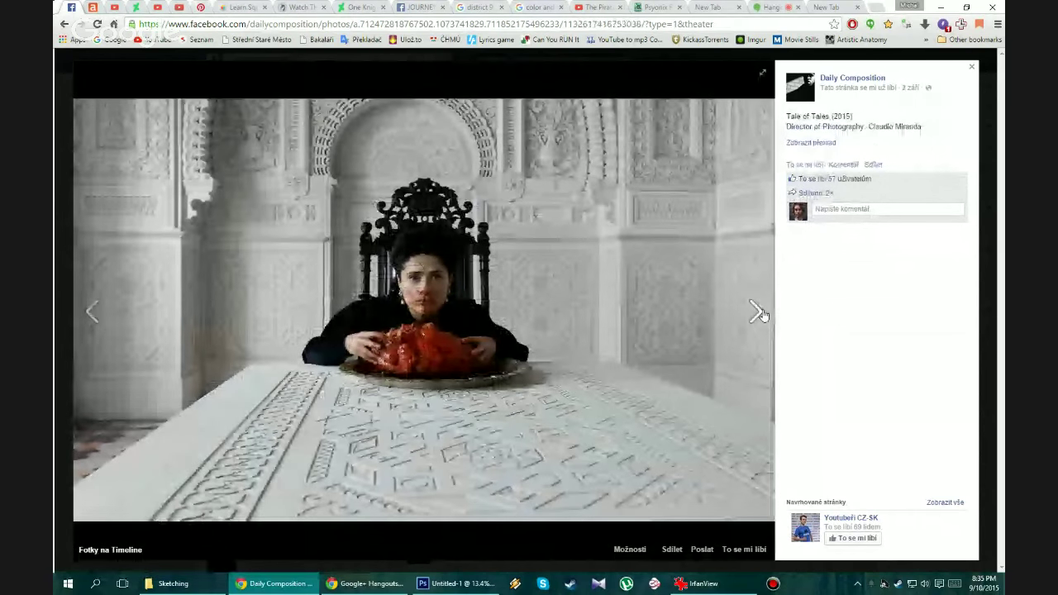
left_click(759, 313)
left_click(759, 313)
left_click(759, 313)
left_click(759, 313)
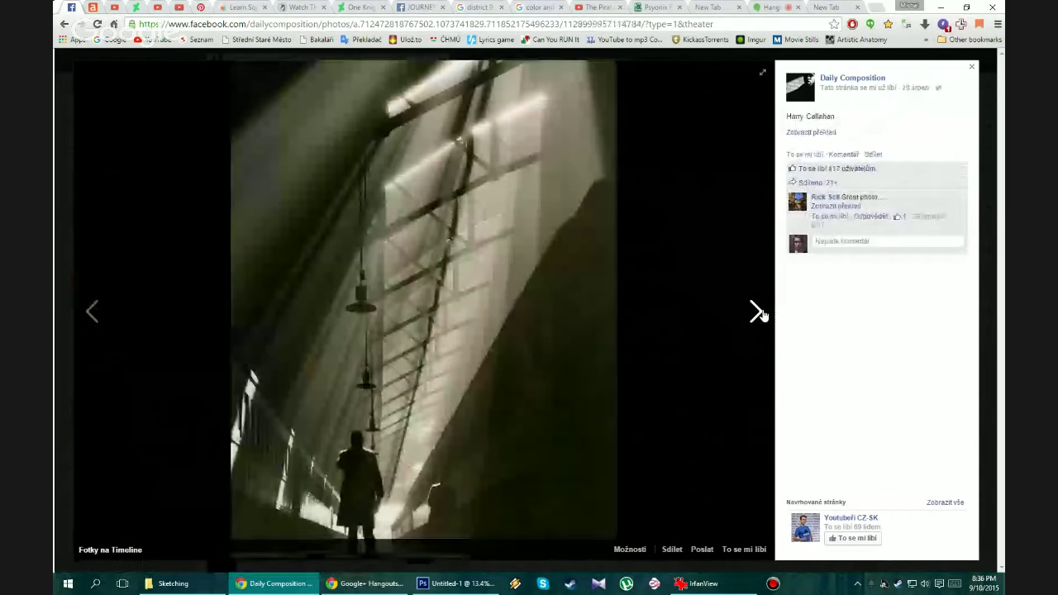
left_click(759, 313)
left_click(92, 311)
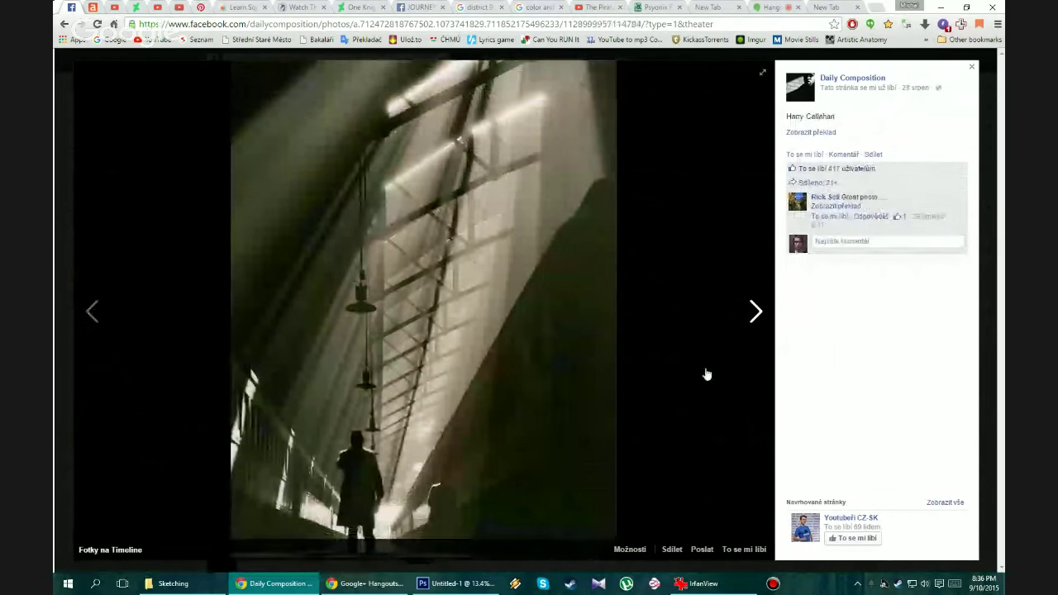
left_click(748, 311)
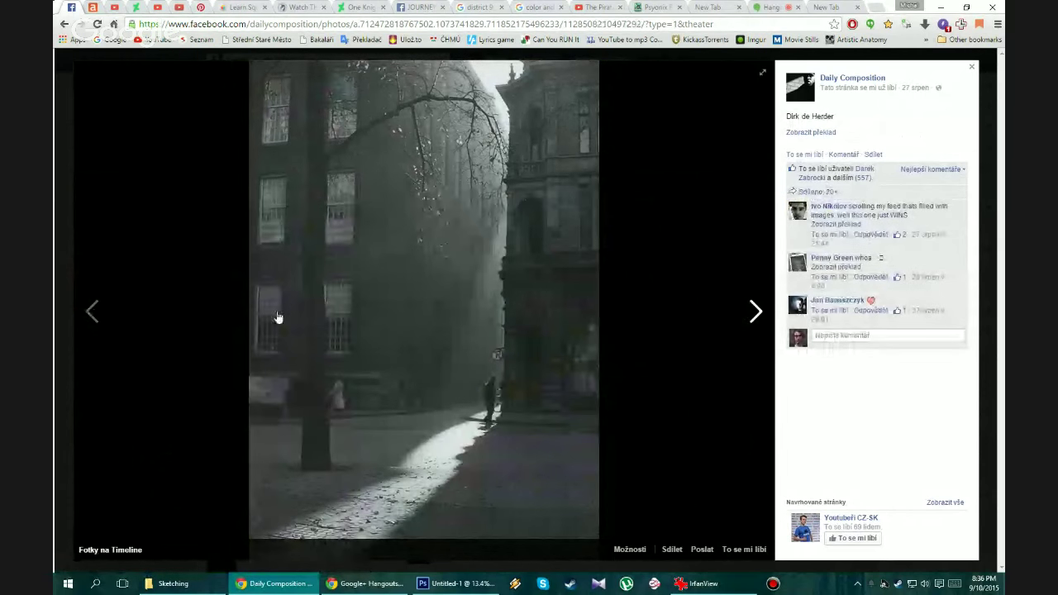
left_click(92, 311)
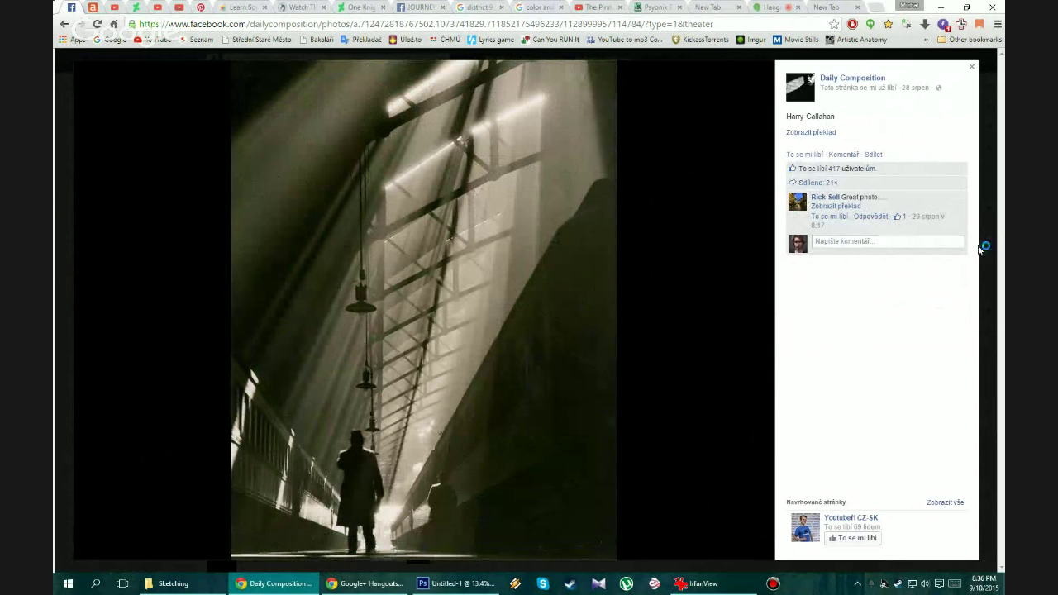
left_click(755, 311)
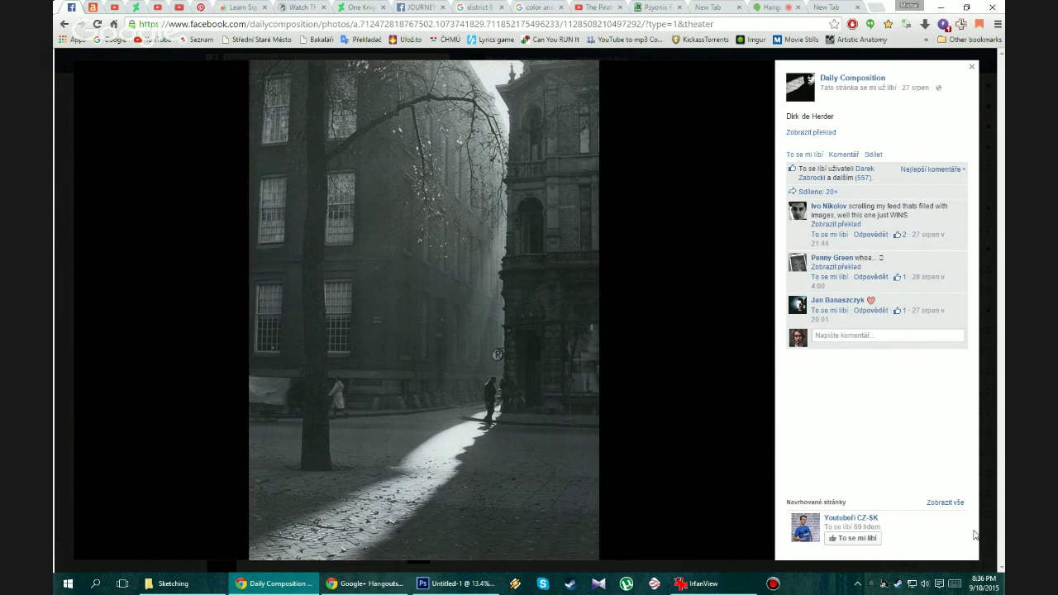
Advance to the night city park photo and close the photo viewer.
left_click(755, 313)
left_click(754, 311)
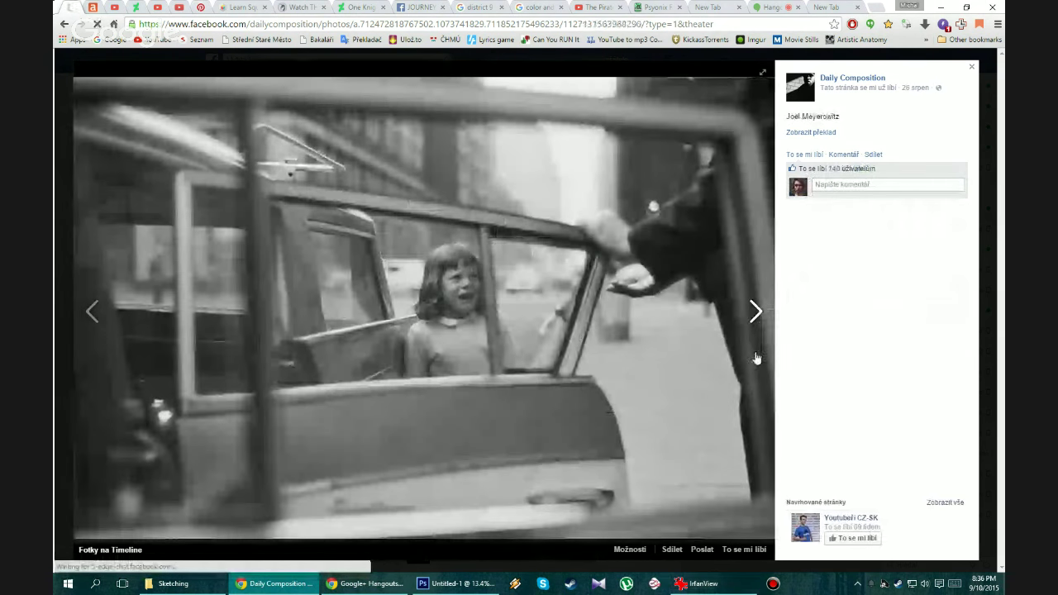
left_click(743, 314)
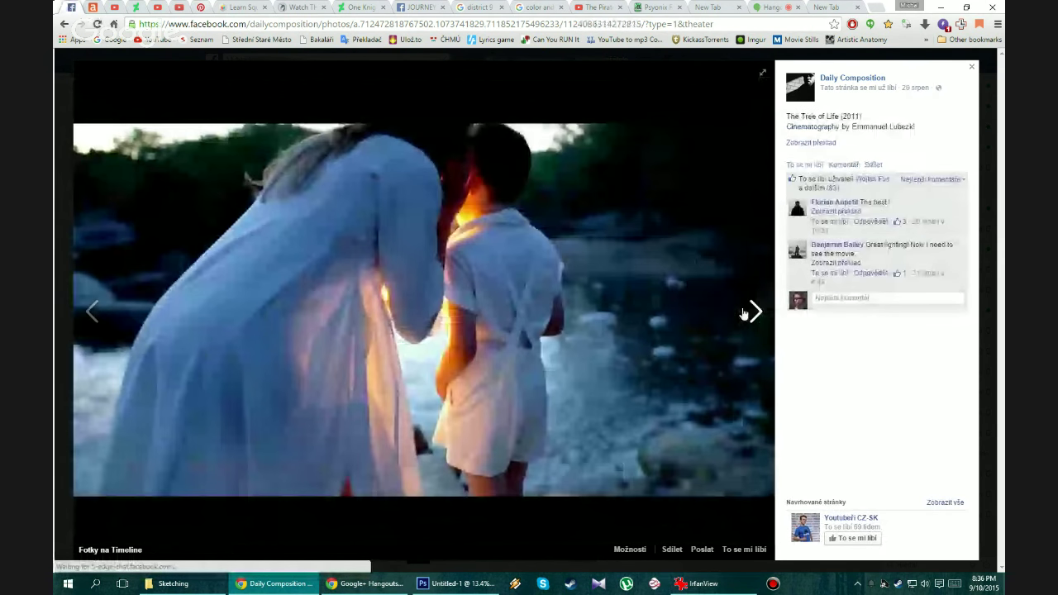
left_click(743, 313)
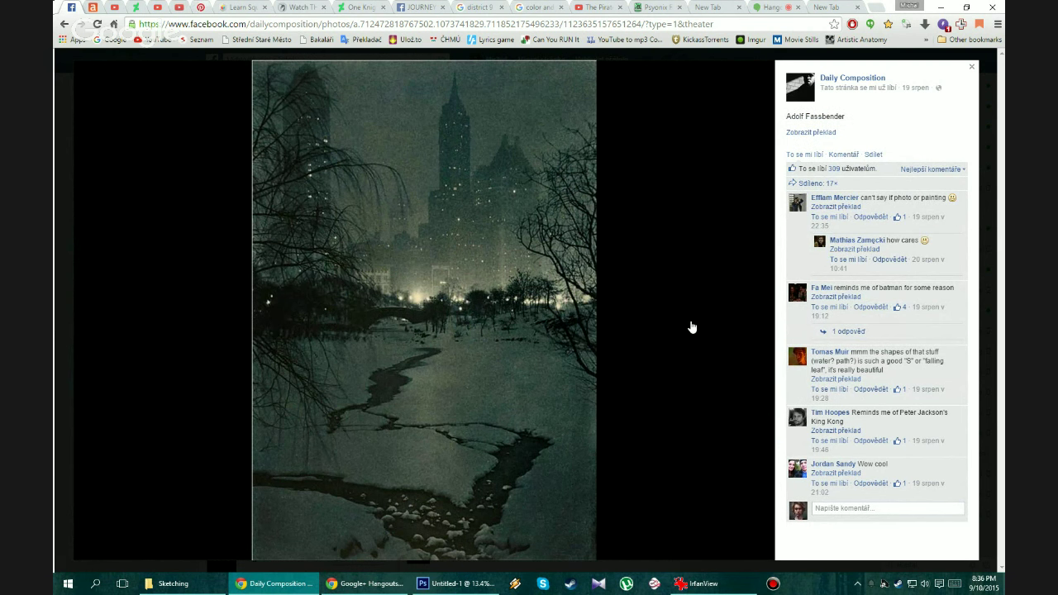
left_click(998, 91)
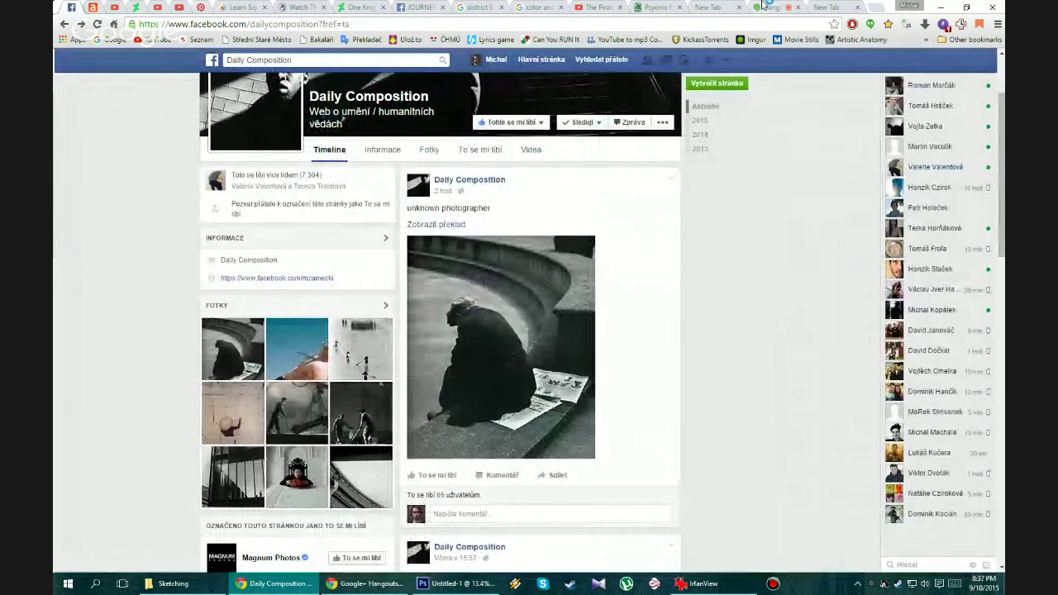
Open the Hangouts group chat and send a contact's e-mail address.
left_click(754, 7)
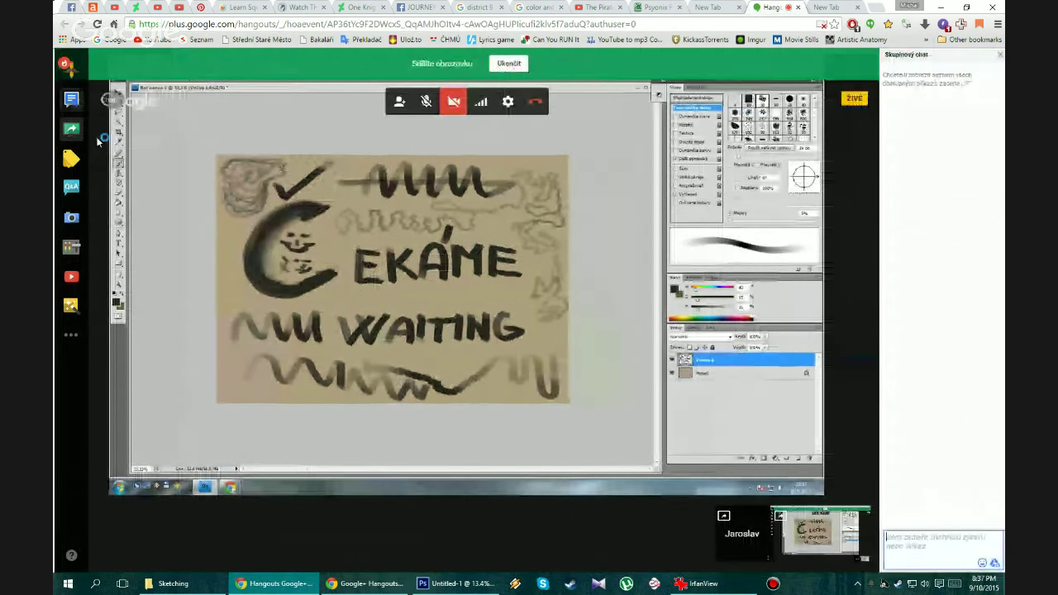
left_click(71, 100)
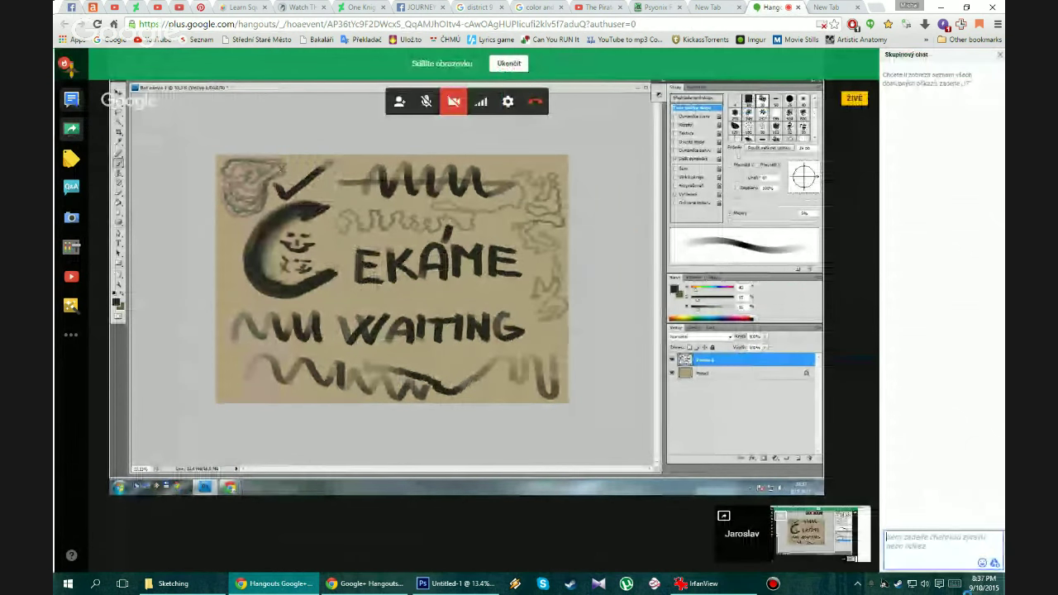
left_click(920, 552)
type("mm")
key("BackSpace")
key("BackSpace")
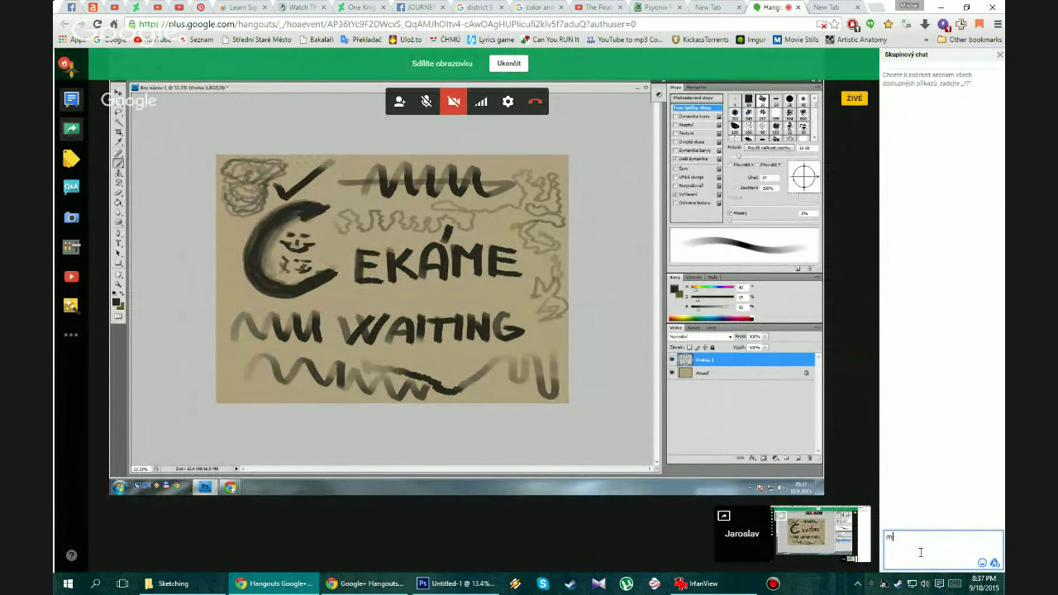
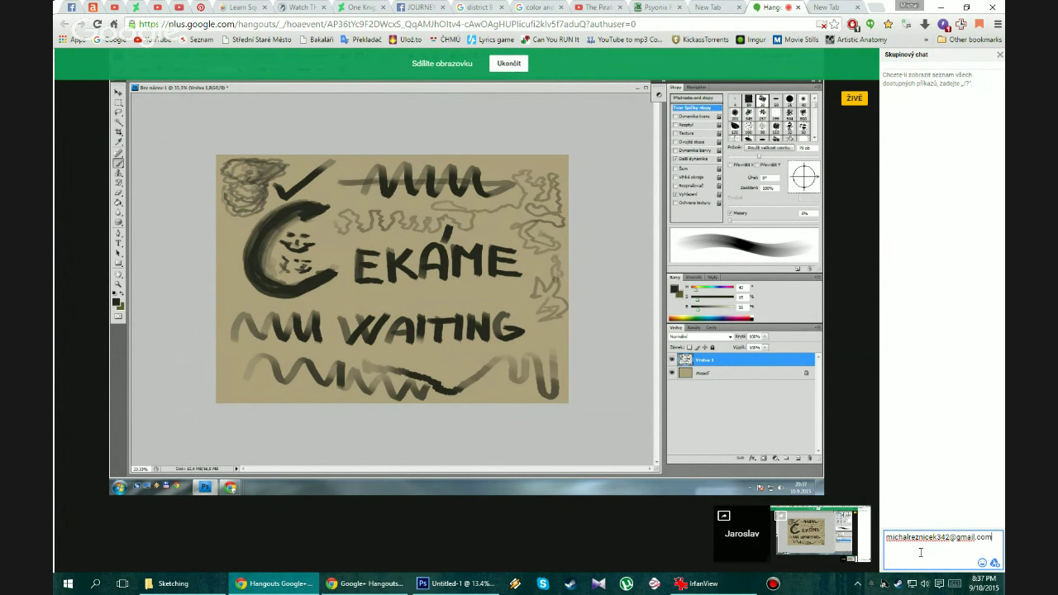
key("Return")
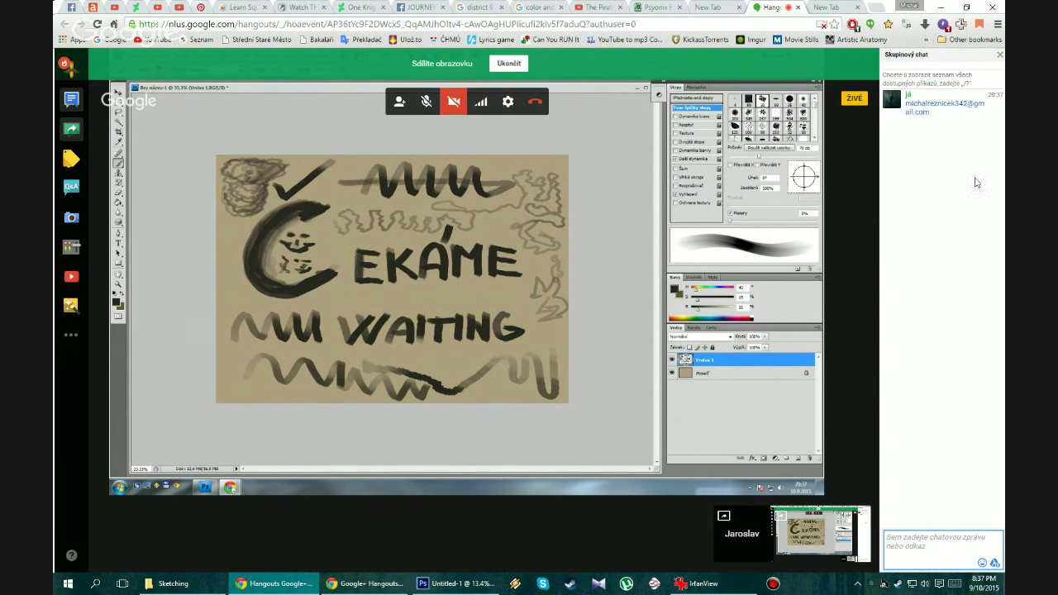
mouse_move(827, 520)
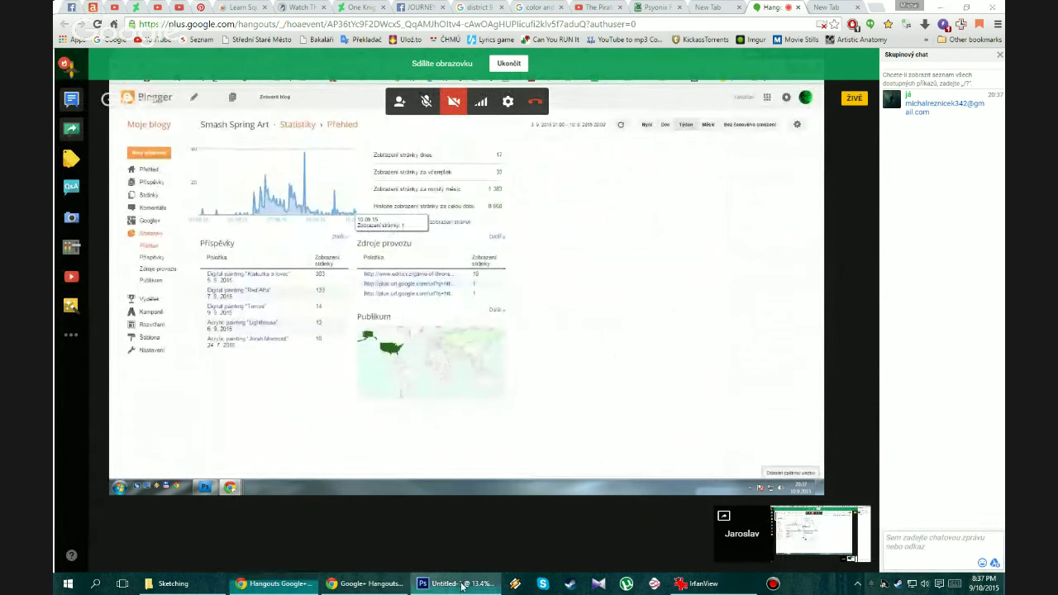
Put your own screen-share tile in the Hangouts main view instead of the participant's.
left_click(456, 584)
left_click(484, 583)
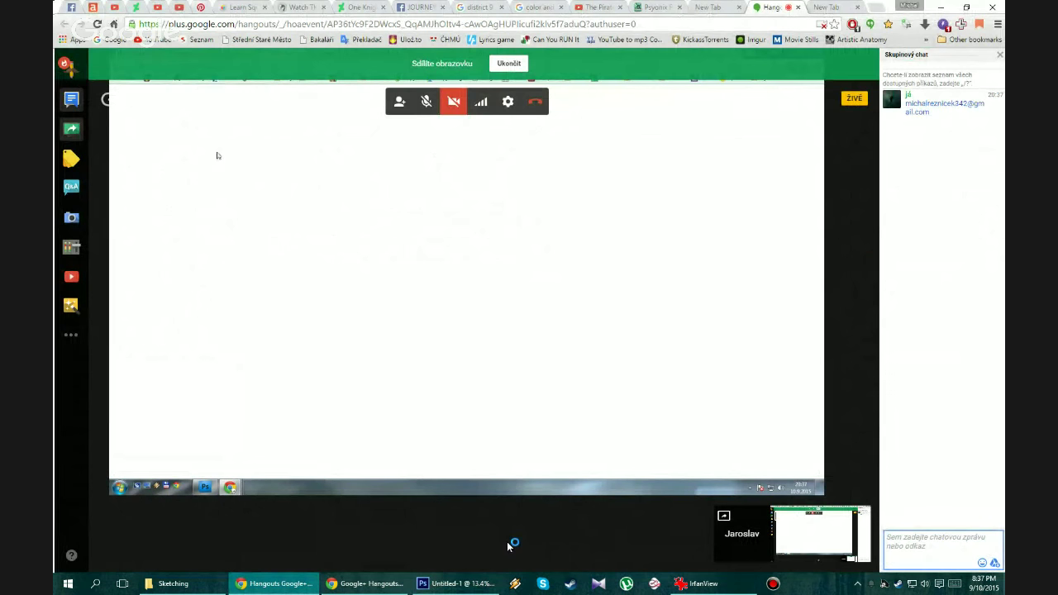
left_click(744, 550)
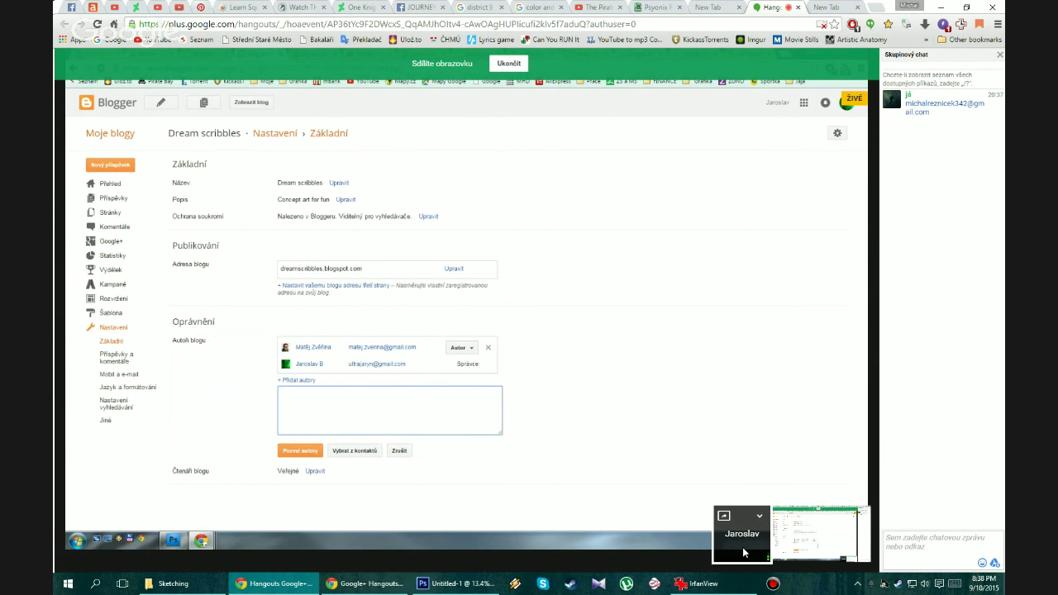
left_click(817, 538)
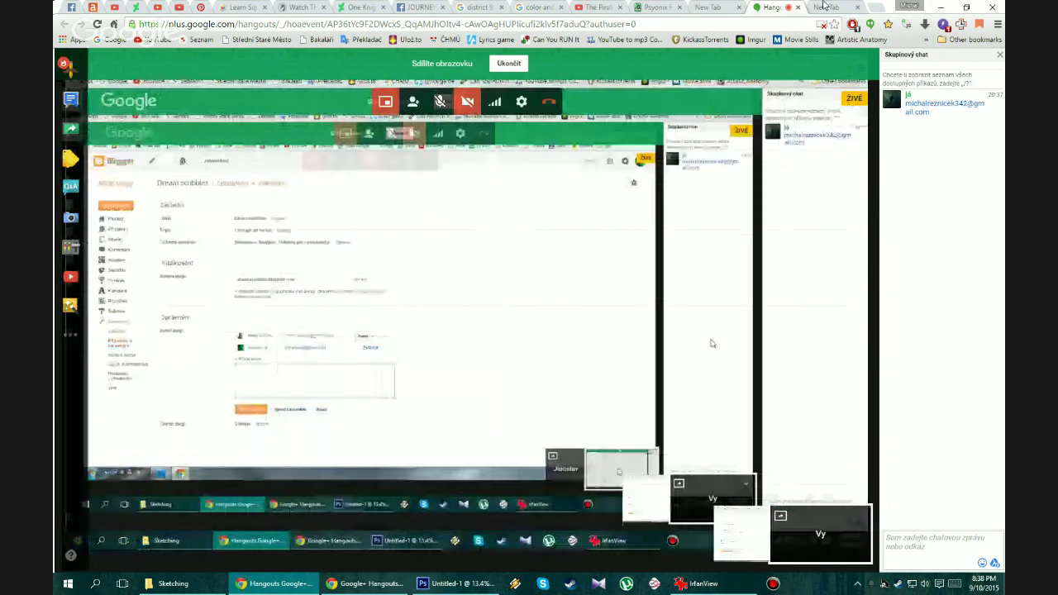
Switch to the empty new tab, then minimize and restore the Chrome and Hangouts windows.
left_click(824, 7)
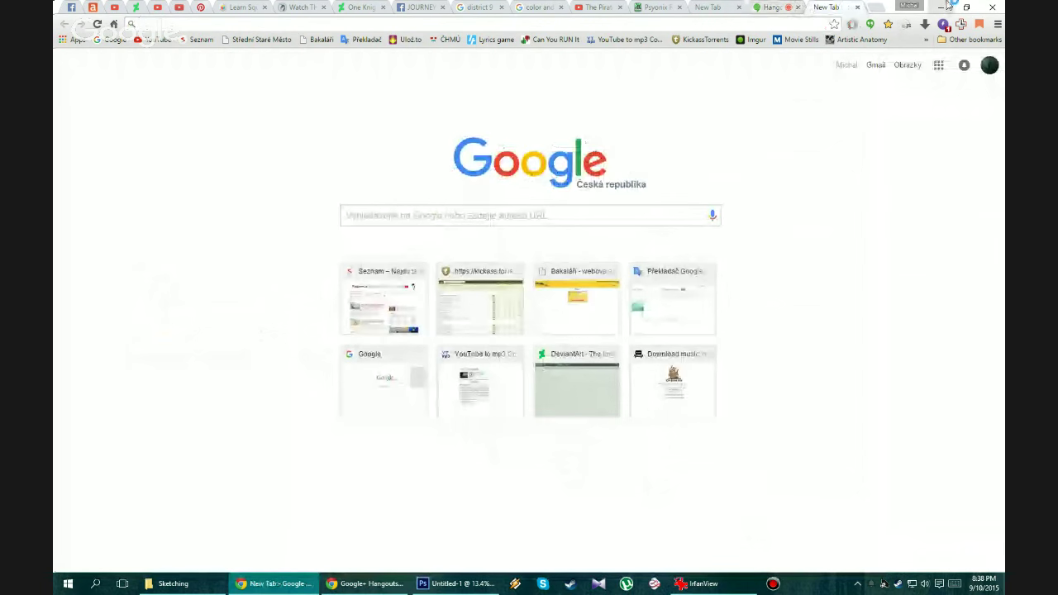
left_click(948, 6)
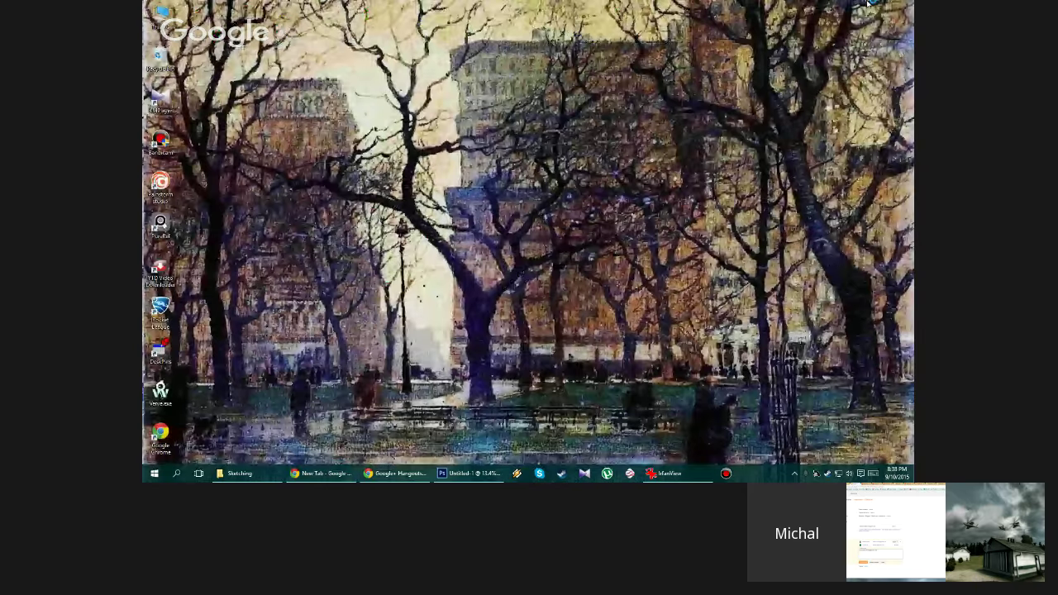
key("alt+Tab")
left_click(726, 5)
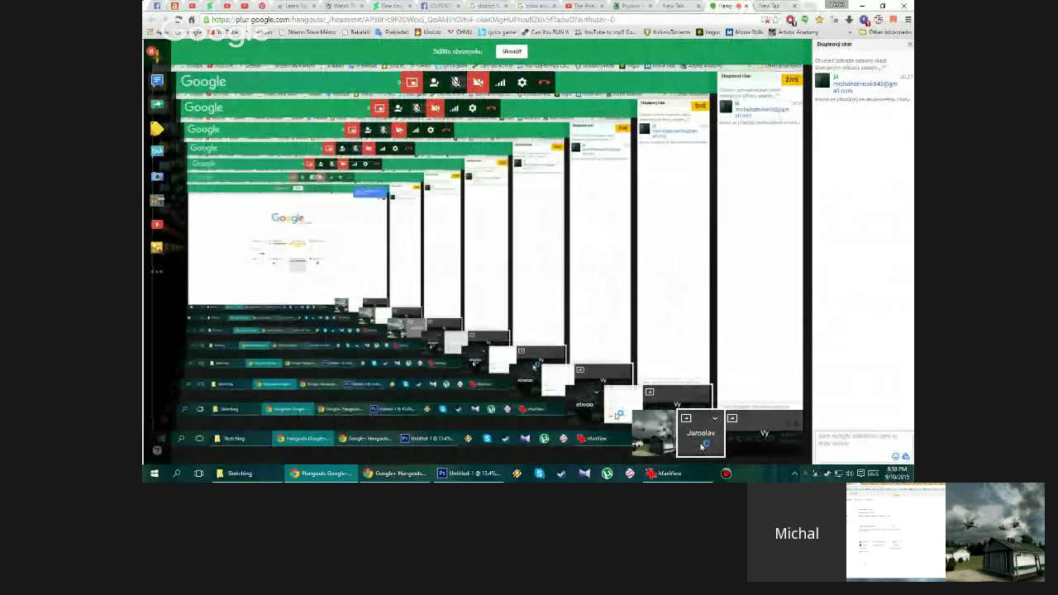
left_click(860, 6)
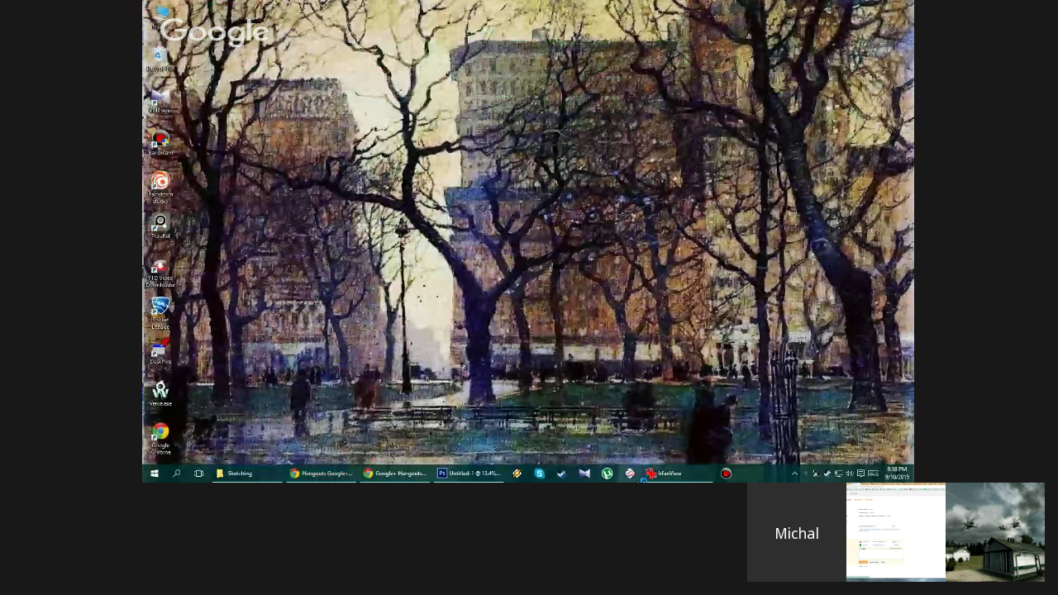
mouse_move(477, 471)
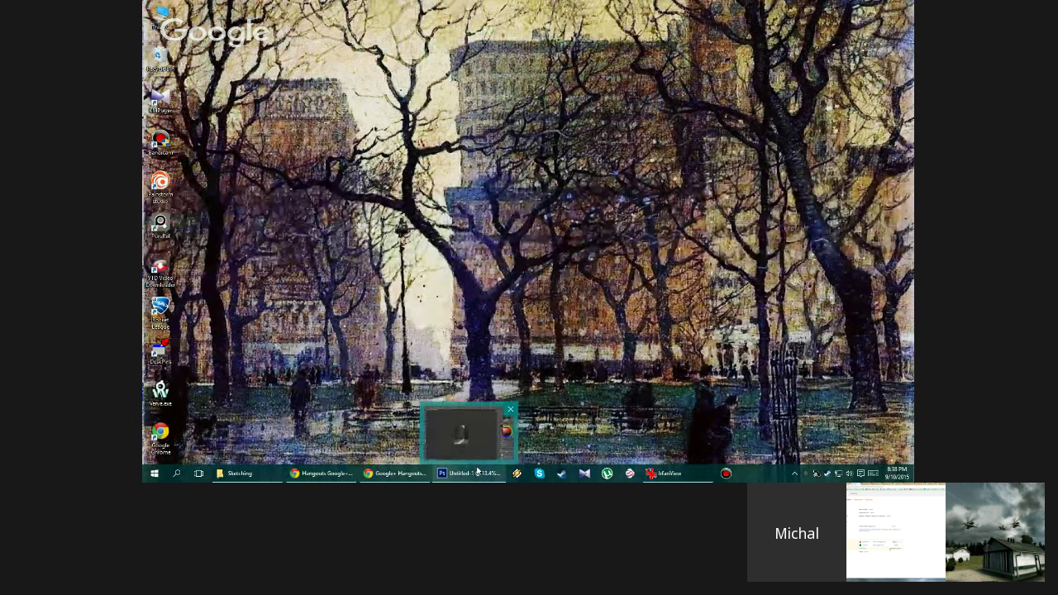
key("alt+Tab")
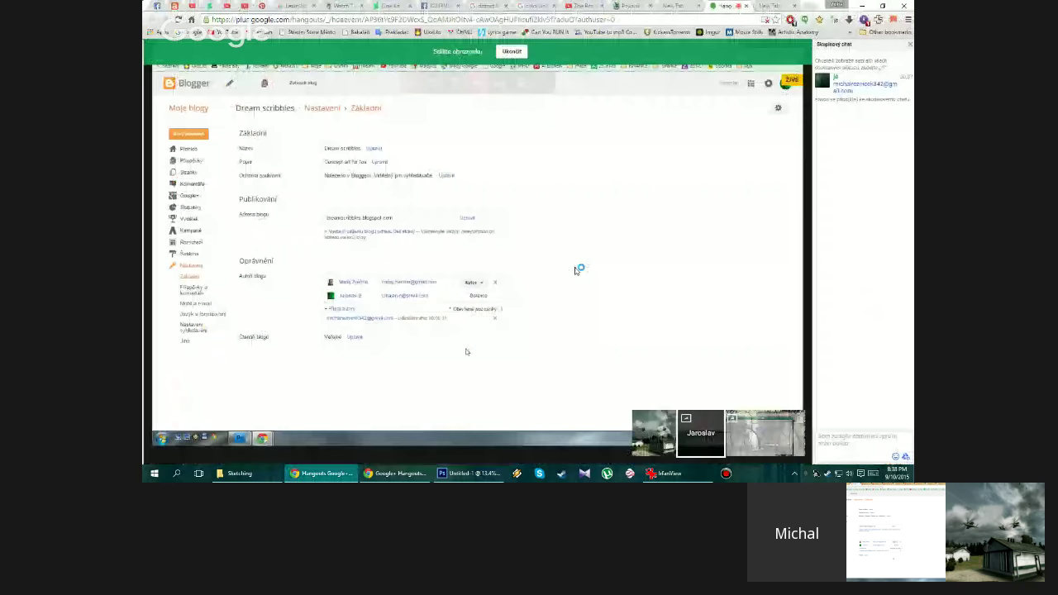
In the next new tab, load the Google homepage and open Gmail.
key("ctrl+Tab")
left_click(881, 52)
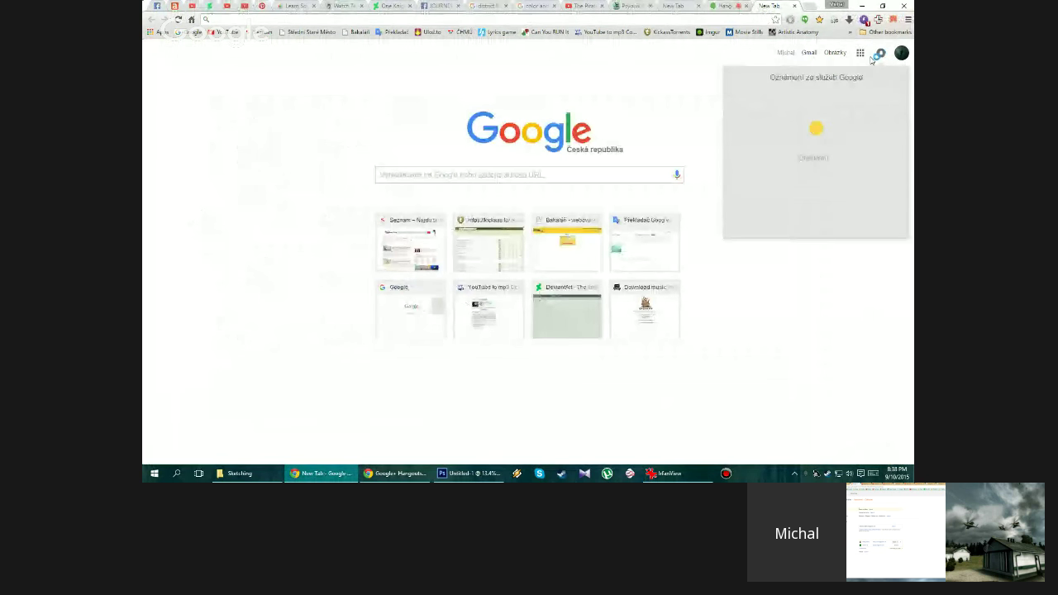
left_click(607, 95)
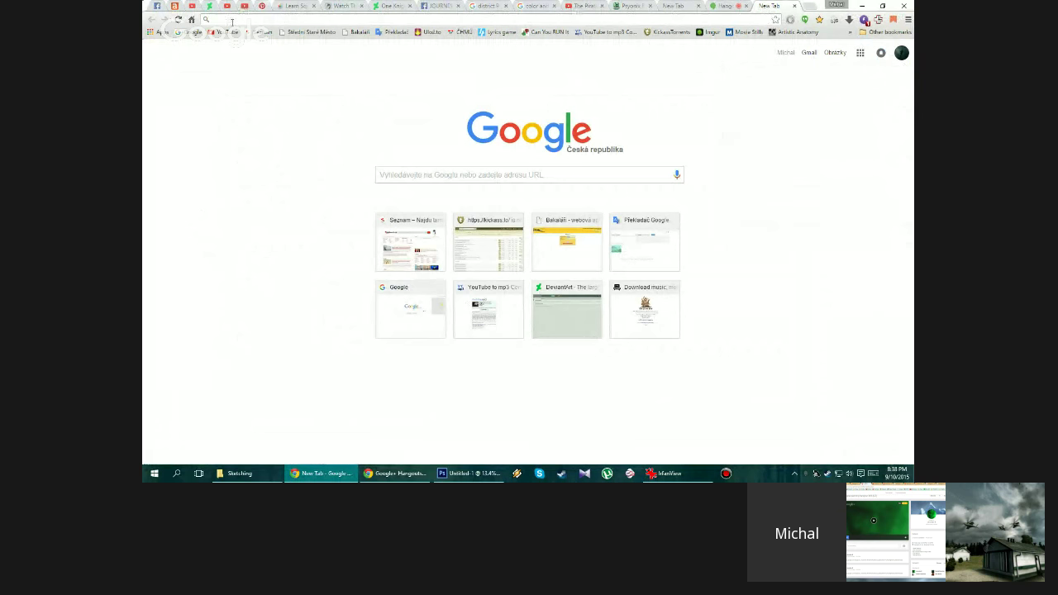
left_click(197, 32)
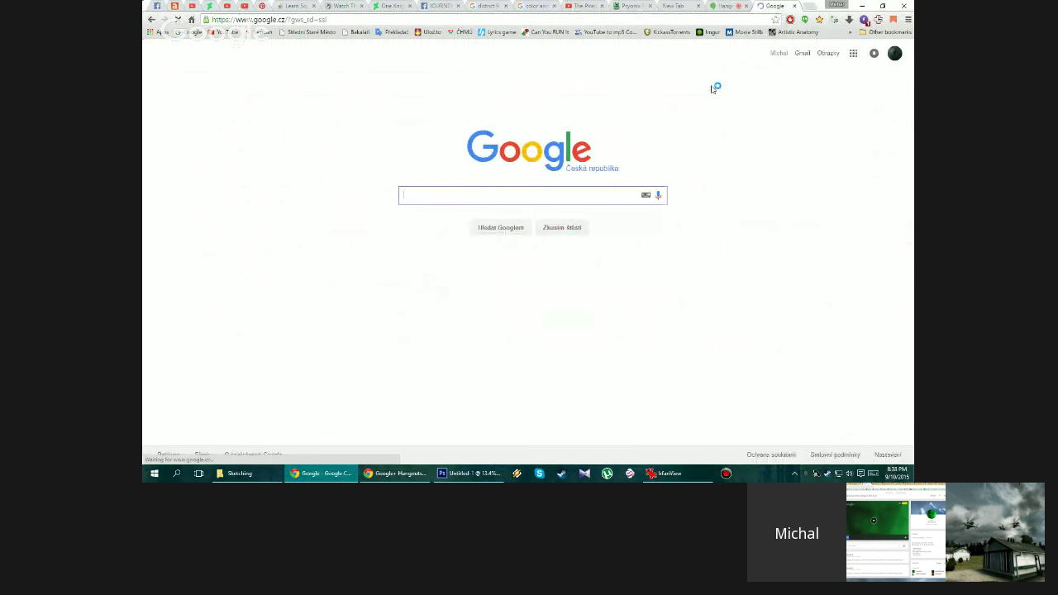
left_click(803, 54)
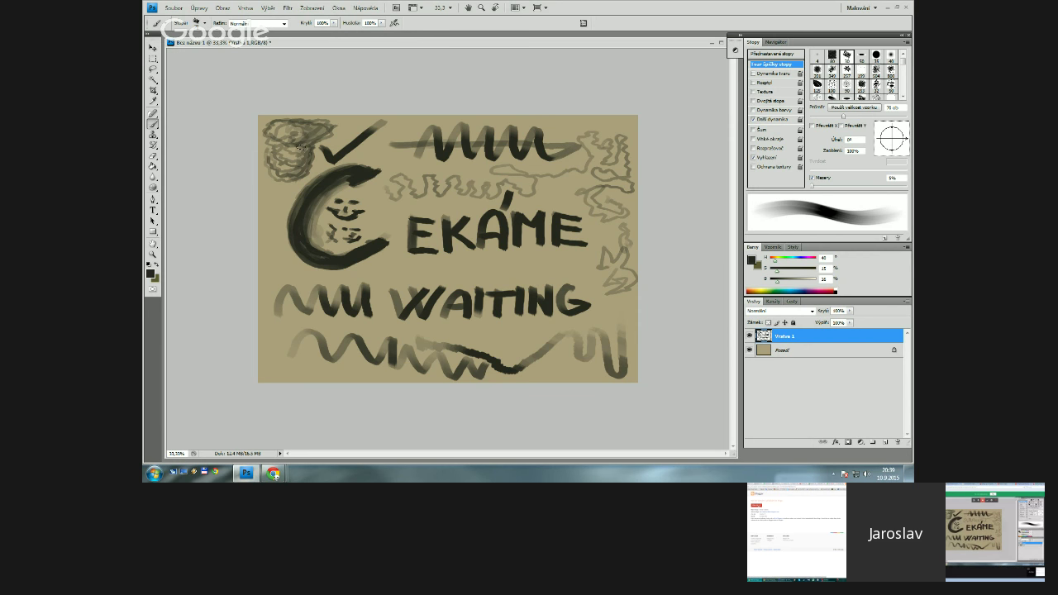
Darken the top-left swirl with small strokes and paint a thin stroke down the left edge.
mouse_move(300, 157)
left_mouse_down()
mouse_move(296, 131)
mouse_move(322, 135)
mouse_move(291, 132)
mouse_move(324, 134)
mouse_move(282, 136)
mouse_move(313, 132)
mouse_move(324, 110)
mouse_move(315, 134)
mouse_move(305, 110)
mouse_move(281, 132)
mouse_move(304, 155)
mouse_move(299, 168)
mouse_move(297, 148)
mouse_move(277, 172)
mouse_move(290, 176)
mouse_move(303, 154)
mouse_move(304, 169)
mouse_move(313, 142)
mouse_move(293, 168)
left_mouse_up()
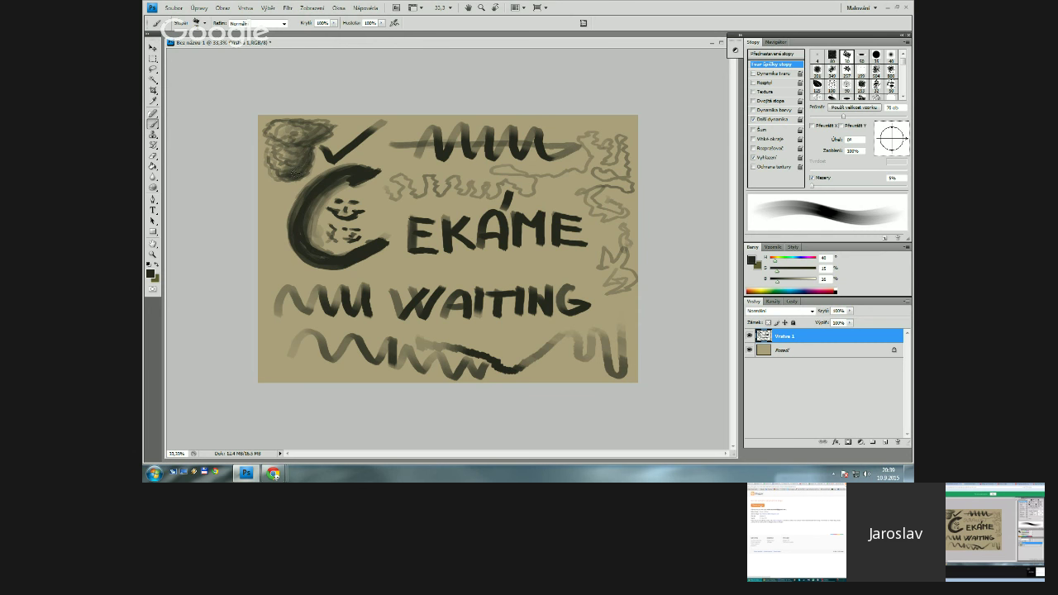
mouse_move(302, 127)
left_mouse_down()
mouse_move(280, 128)
mouse_move(301, 131)
left_mouse_up()
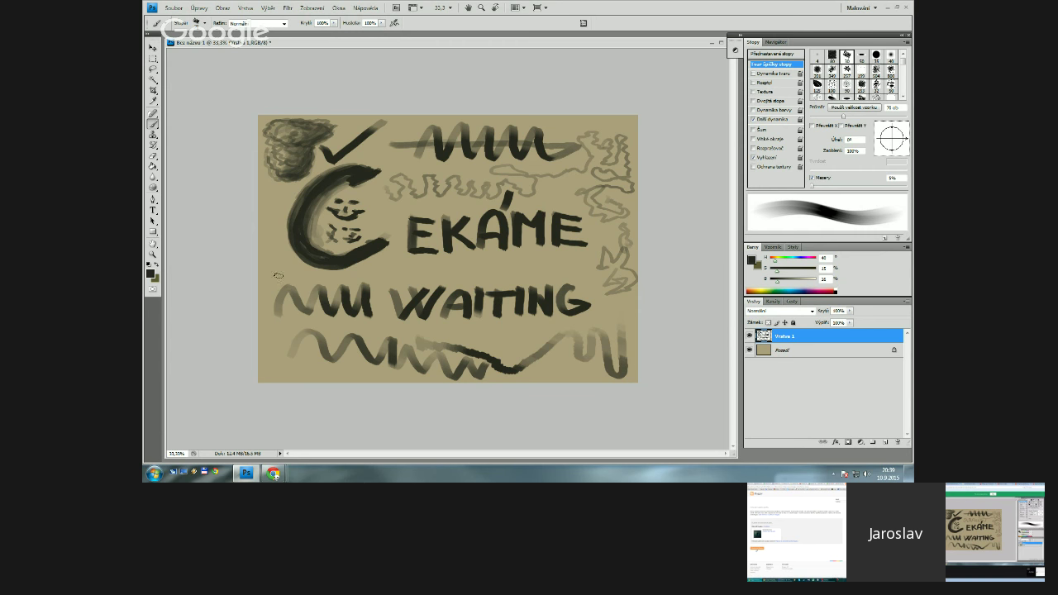
mouse_move(279, 273)
left_mouse_down()
mouse_move(274, 349)
mouse_move(329, 380)
left_mouse_up()
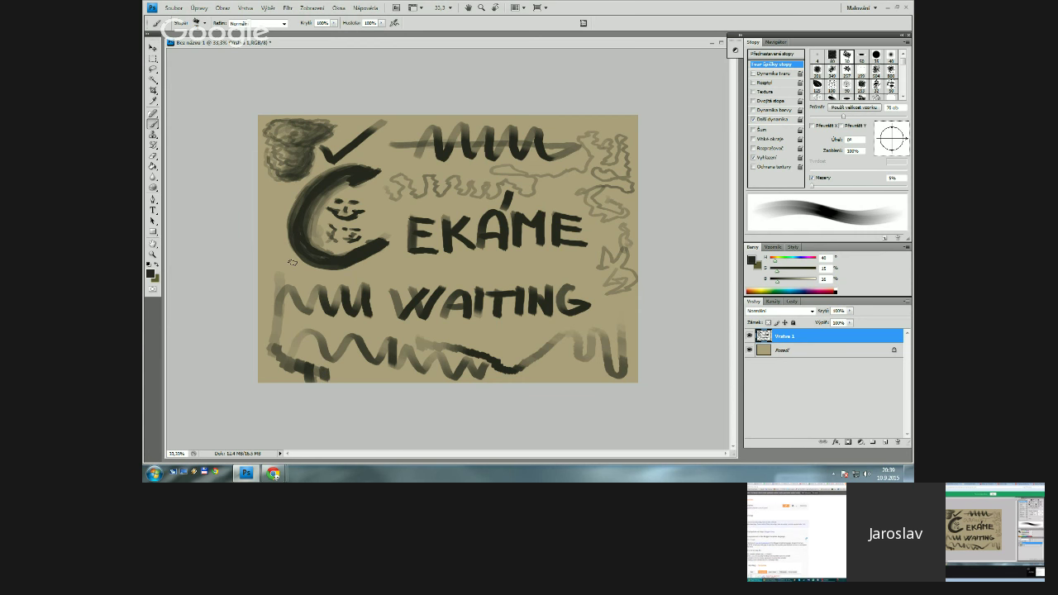
mouse_move(287, 472)
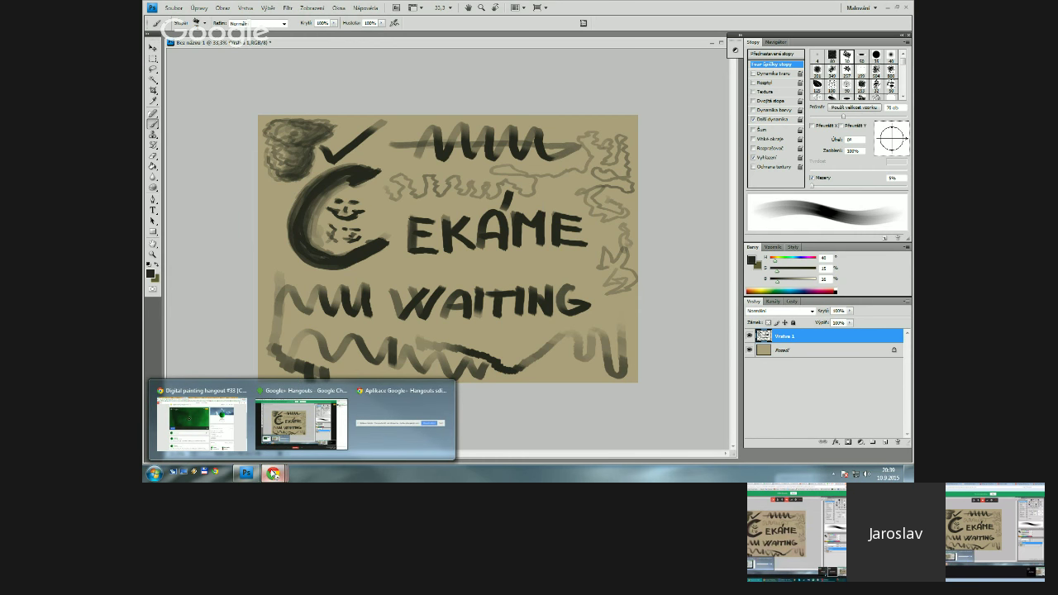
Bring up the Digital painting hangout #33 event page, then switch to the Dream scribbles blog tab.
left_click(211, 423)
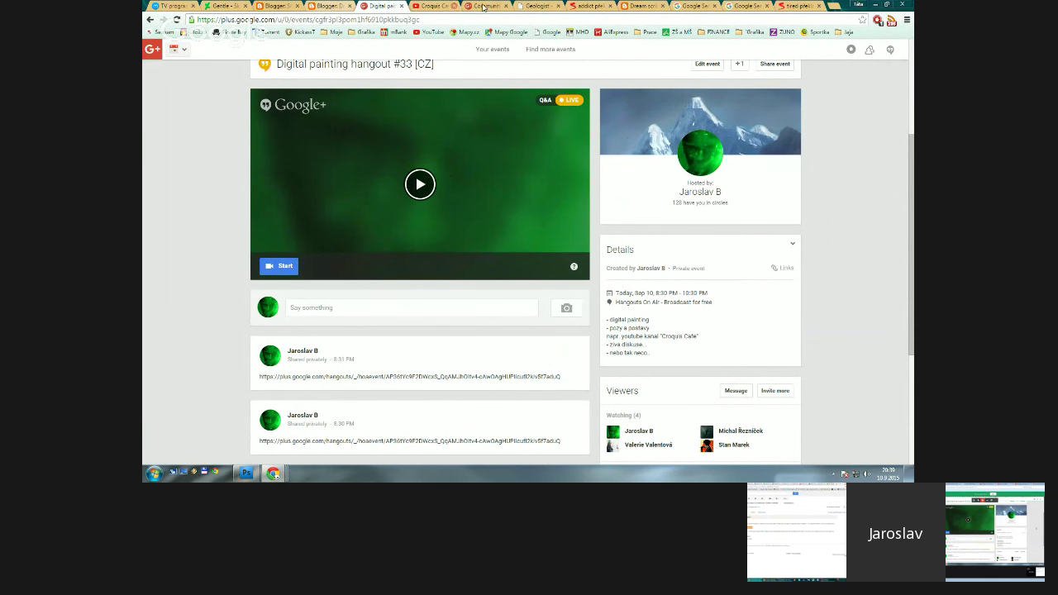
left_click(644, 5)
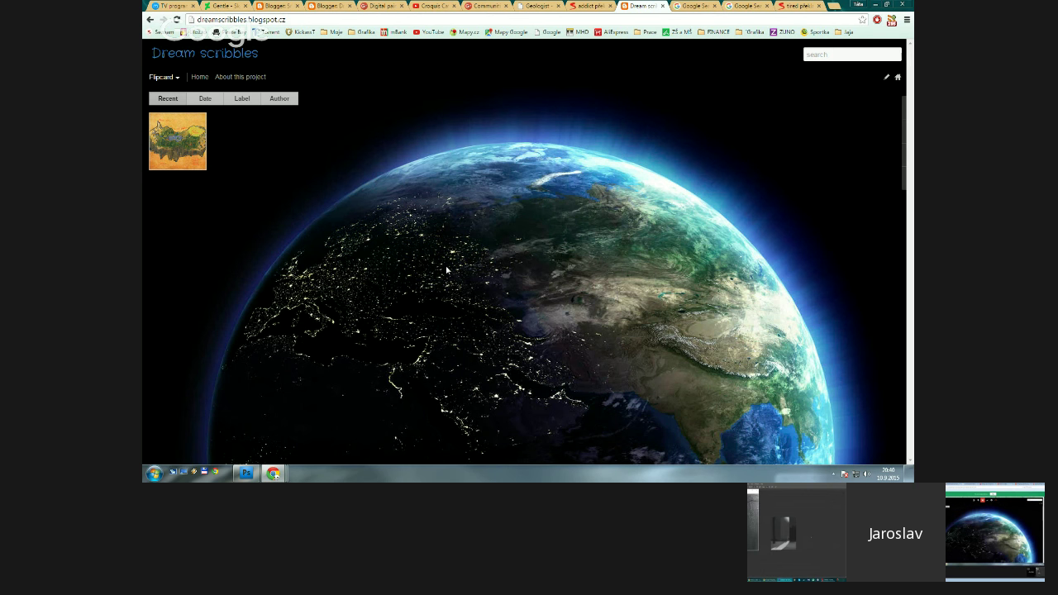
Open the 'Island map - first sketch' post from its Flipcard thumbnail.
left_click(180, 141)
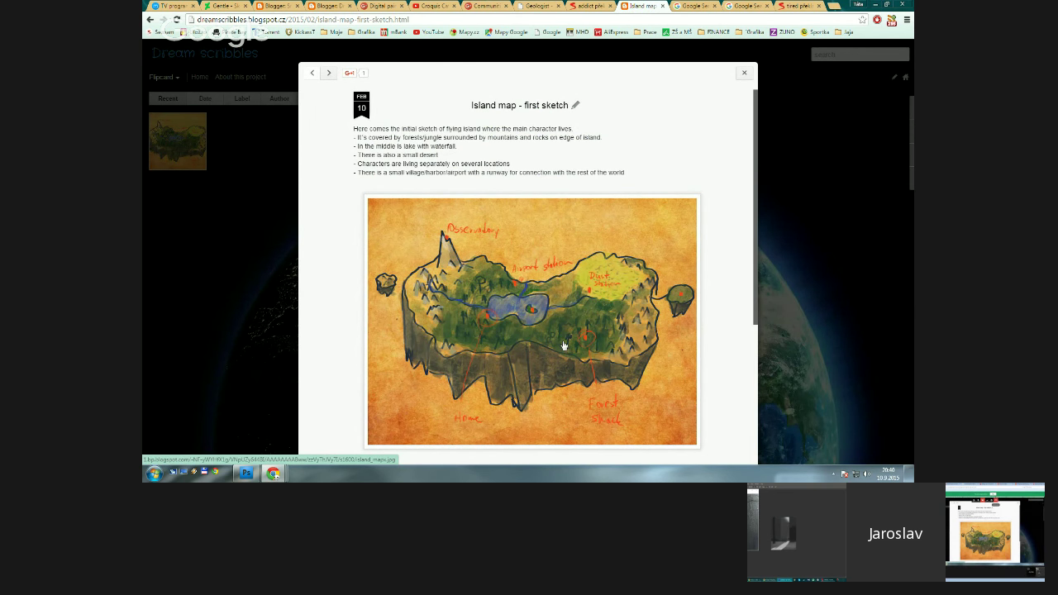
Scroll the Island map post down to its comments and back, then close the popup.
scroll(563, 348, "down", 3)
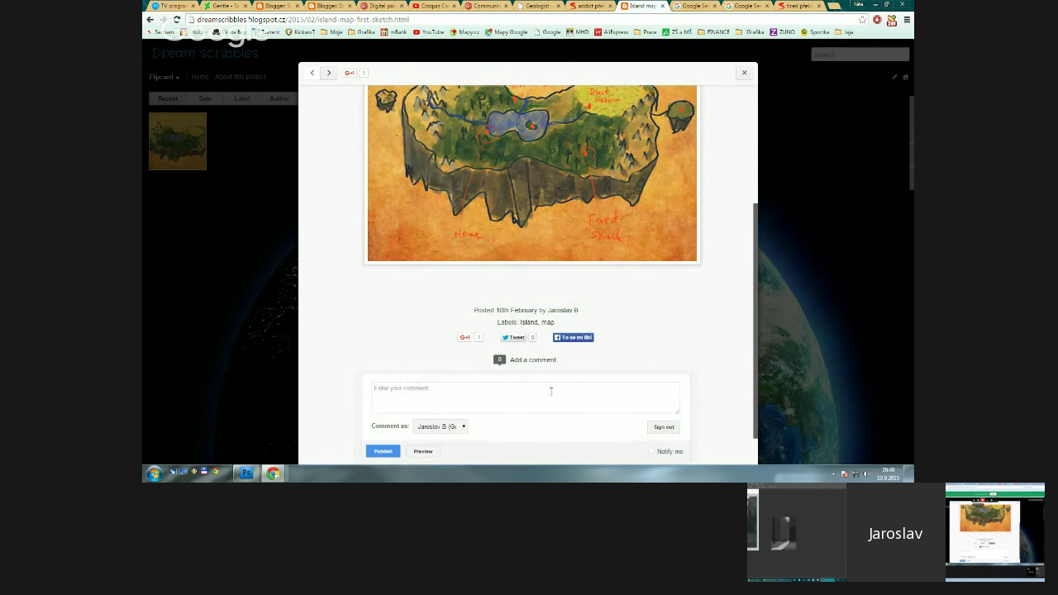
scroll(540, 391, "up", 4)
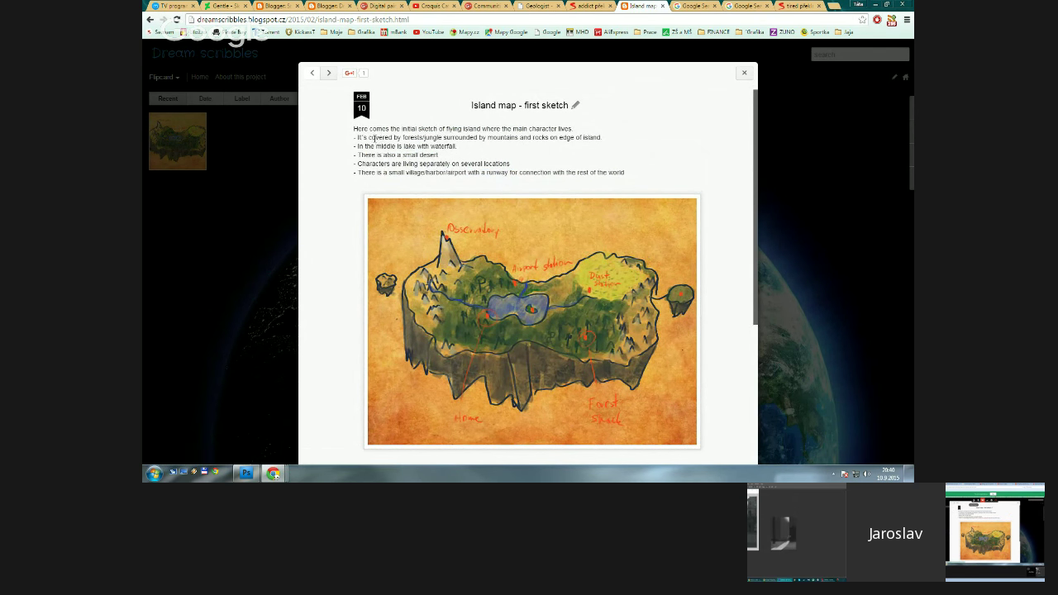
scroll(336, 227, "down", 3)
scroll(336, 227, "up", 3)
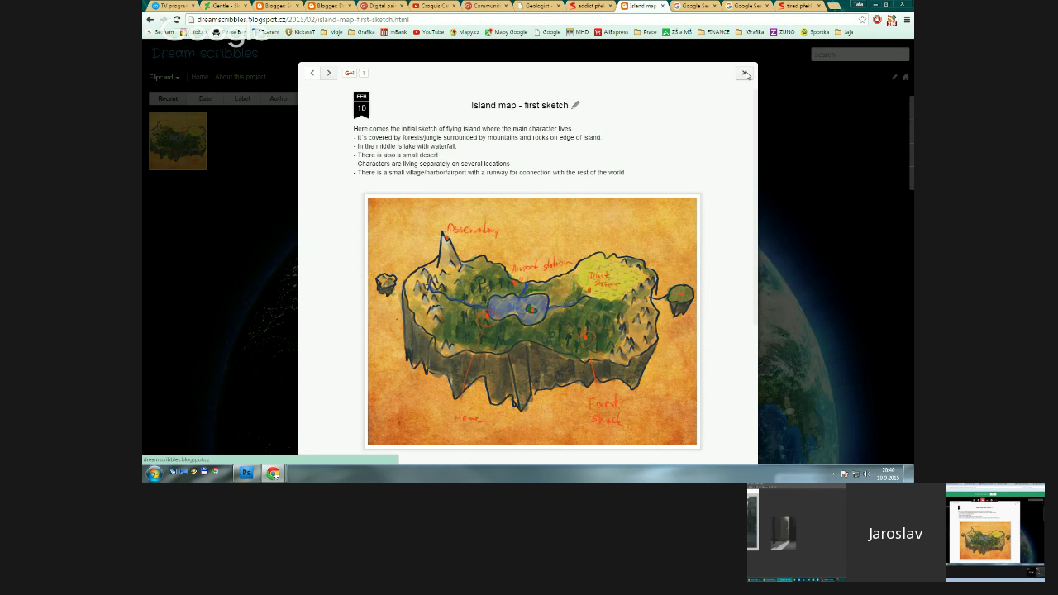
scroll(673, 156, "down", 3)
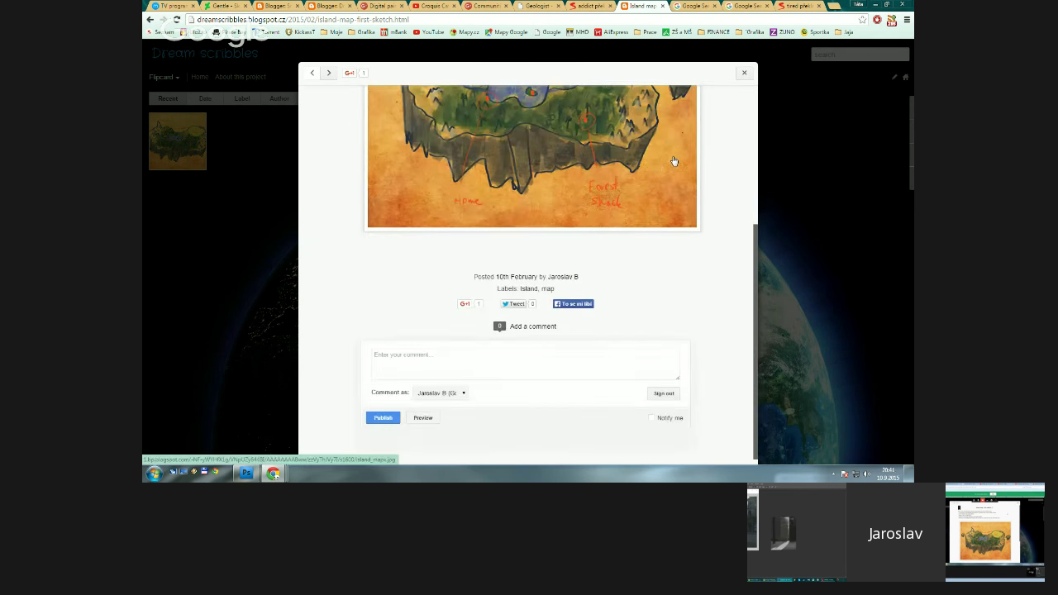
scroll(673, 160, "up", 3)
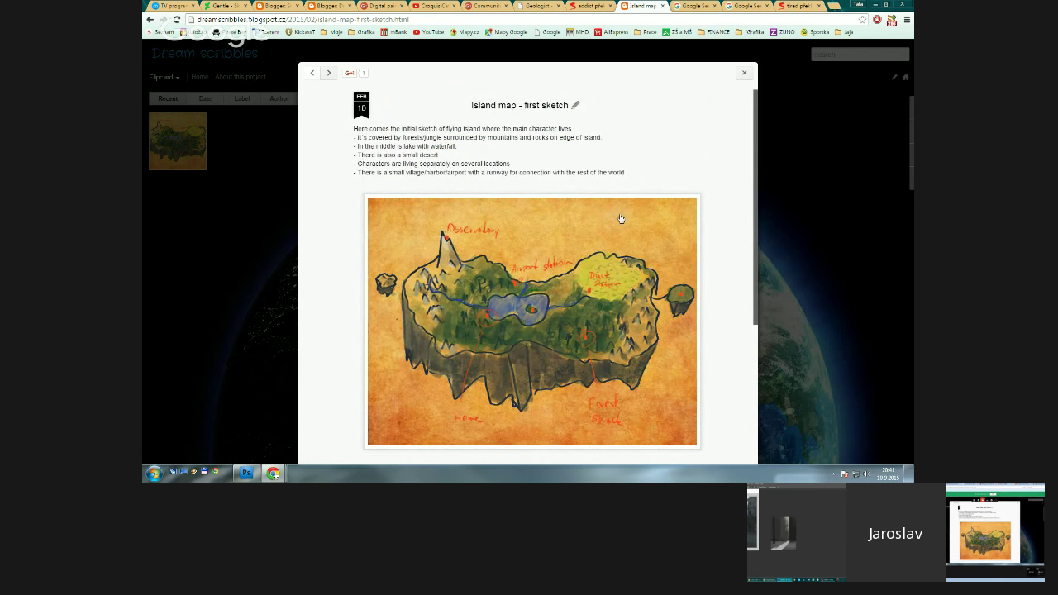
scroll(543, 240, "down", 2)
scroll(543, 241, "up", 5)
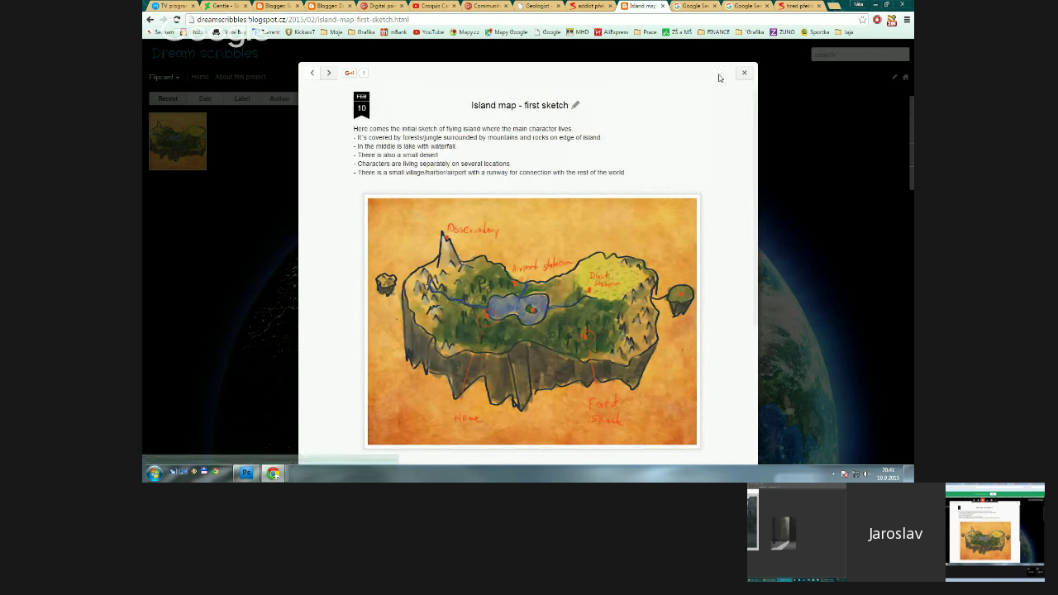
left_click(744, 72)
Copy the Dream scribbles blog address and switch over to the Photoshop street painting window.
left_click(296, 21)
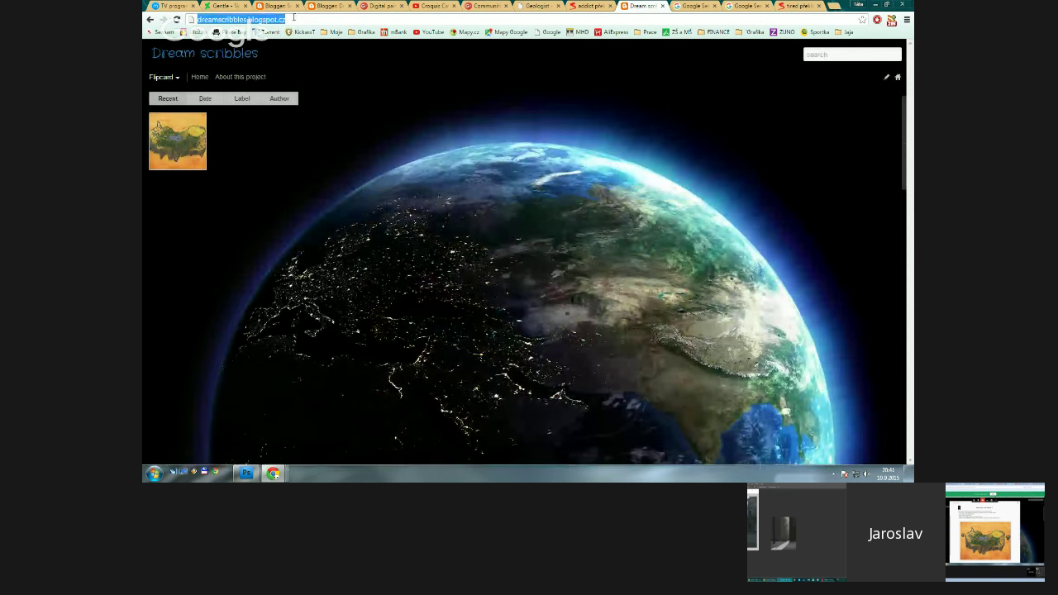
key("ctrl")
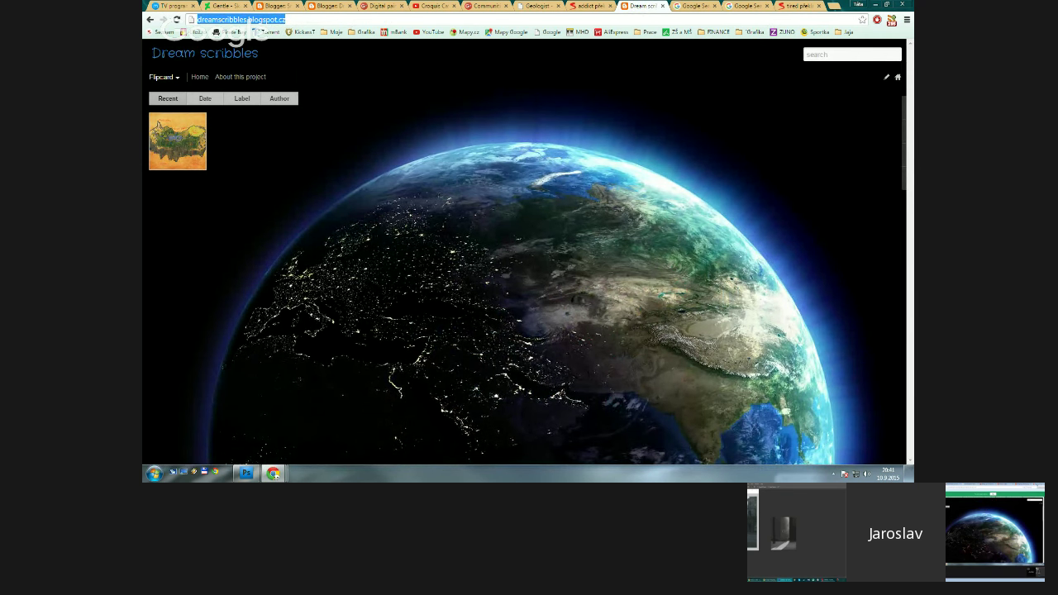
key("alt+Tab")
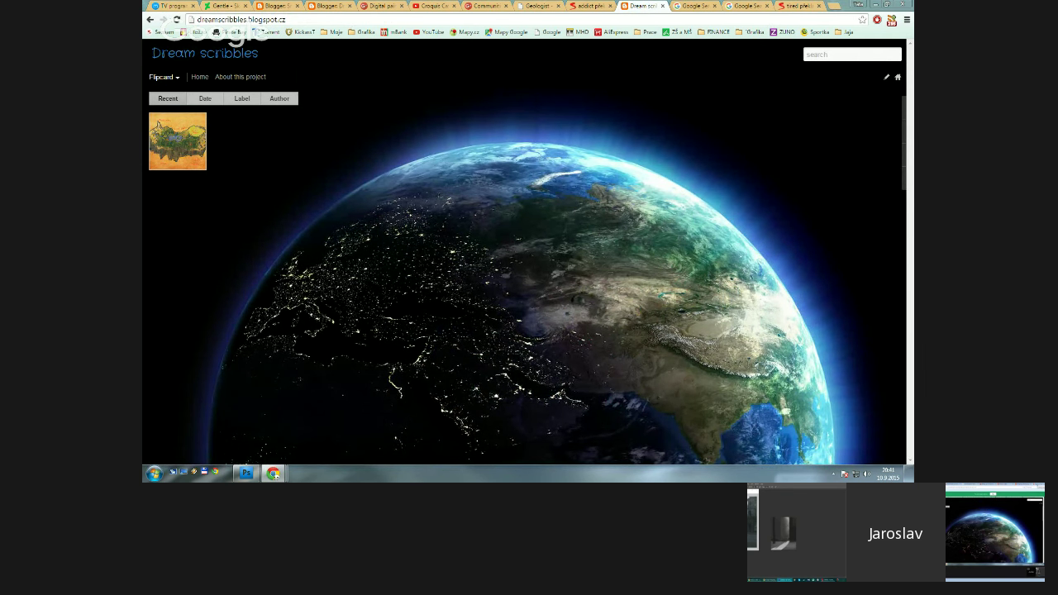
key("ctrl")
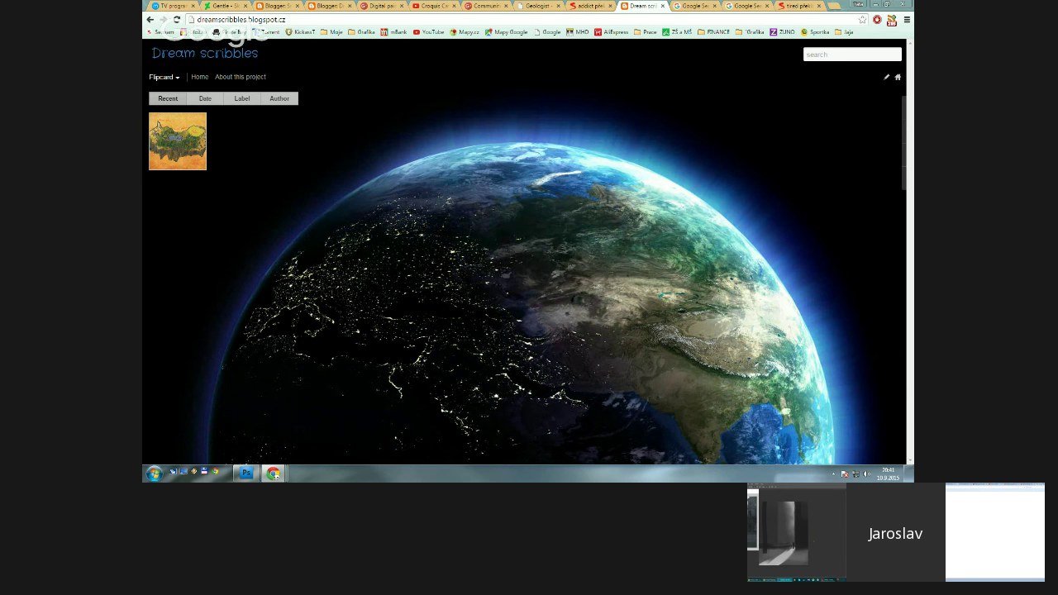
mouse_move(180, 139)
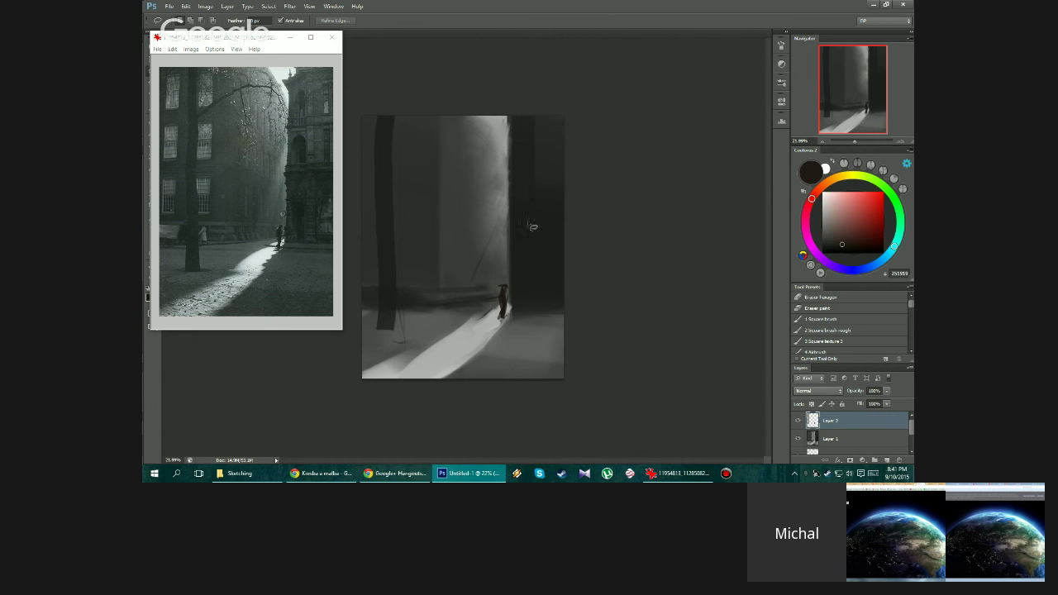
With the brush, sample a mid grey and paint over the diagonal line above the figure.
key("b")
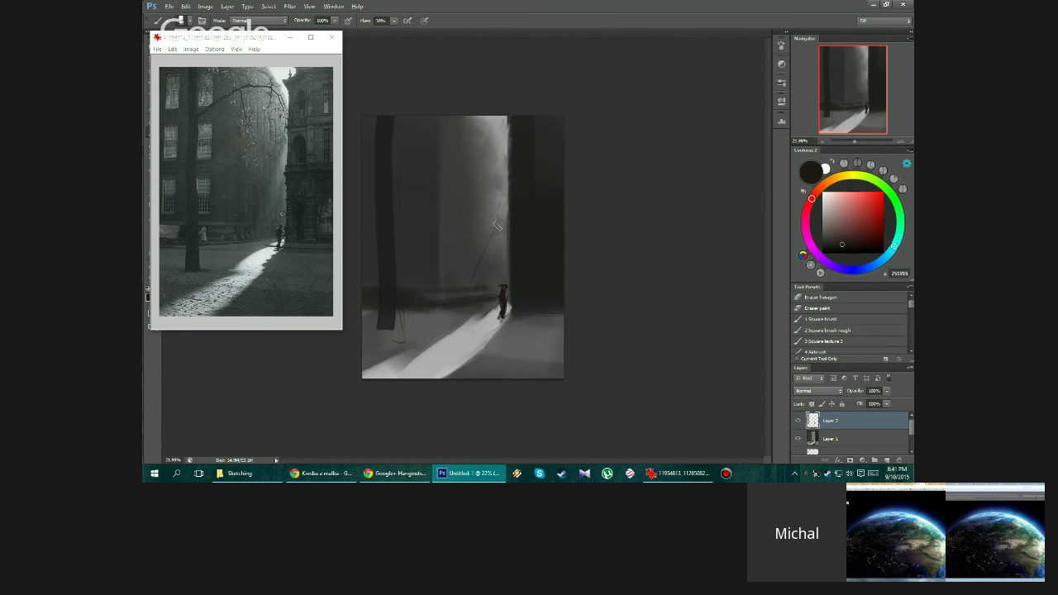
left_click(503, 205, "alt")
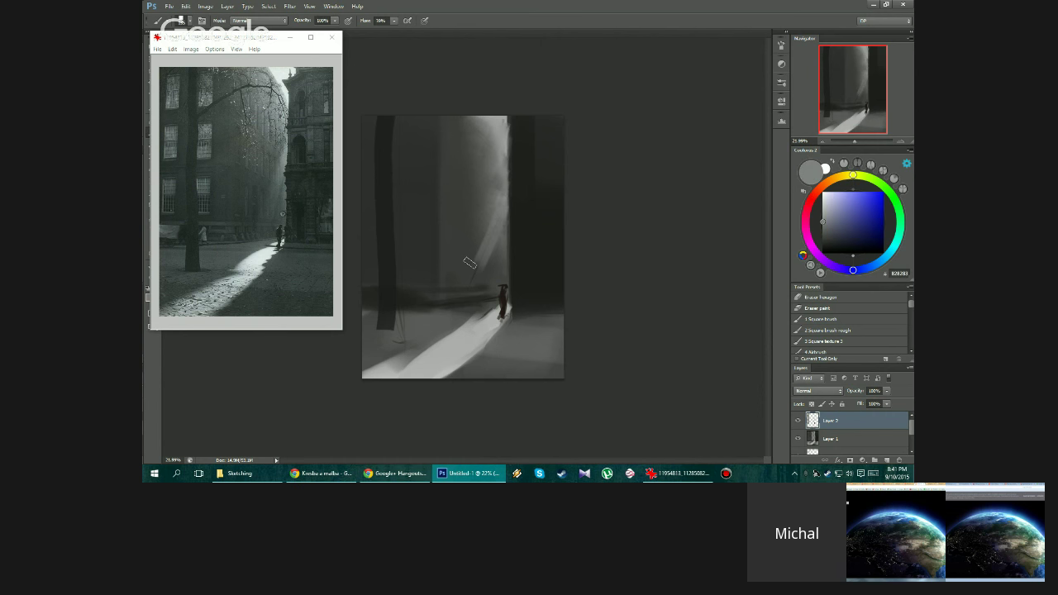
left_click_drag(488, 235, 496, 277)
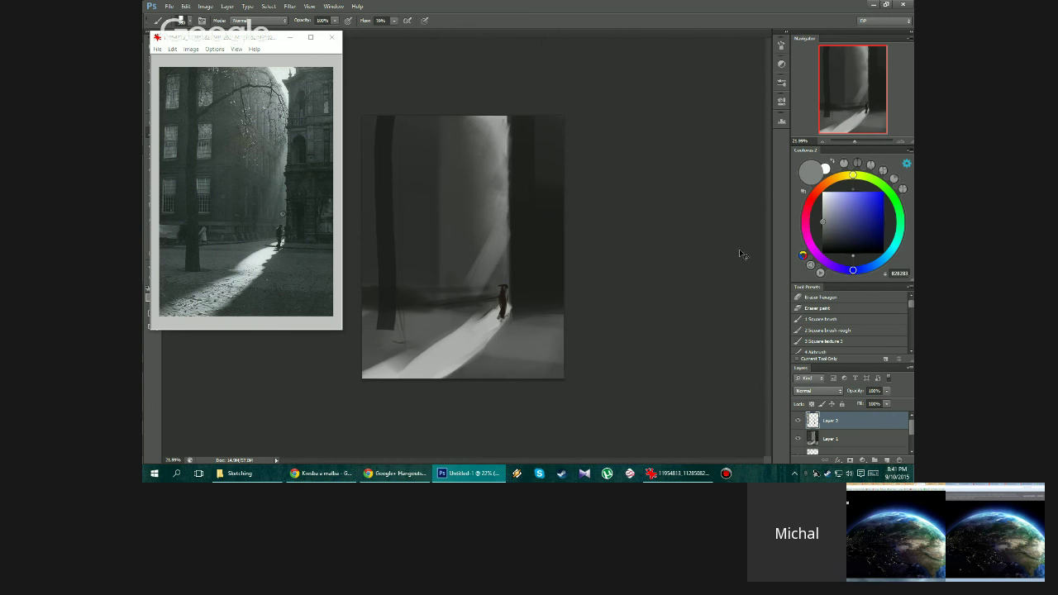
key("ctrl+z")
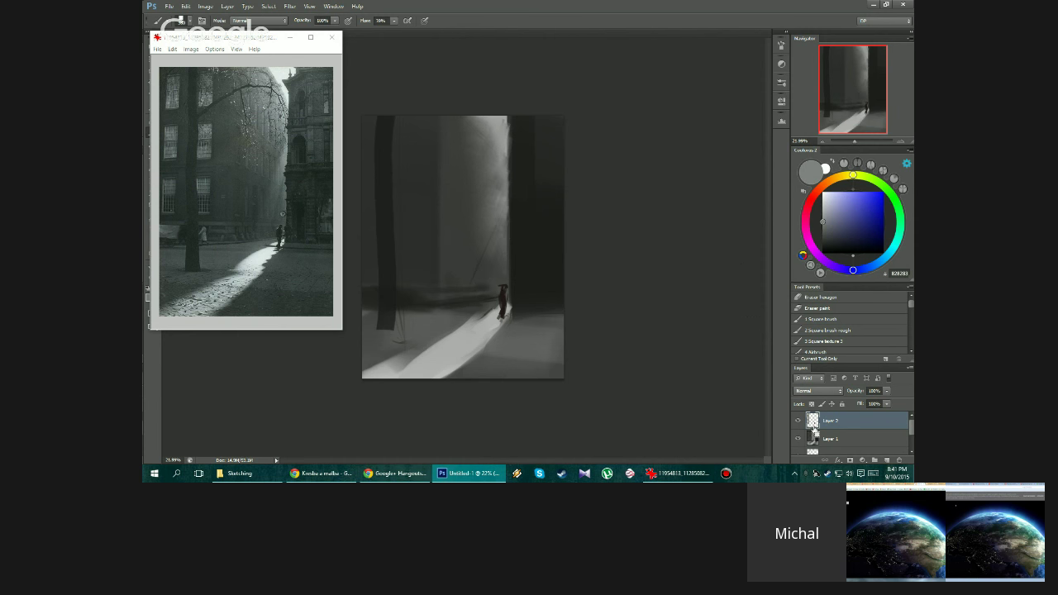
key("ctrl+z")
key("ctrl+z")
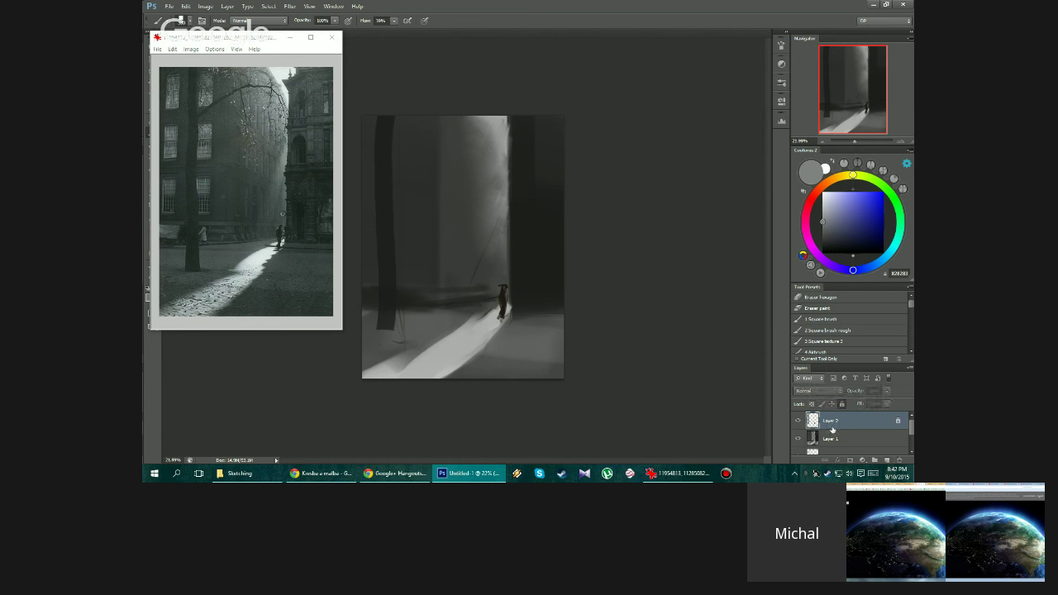
Lock Layer 2, dismiss the locked-layer warning, and make Layer 1 active again.
left_click(842, 403)
left_click(835, 438)
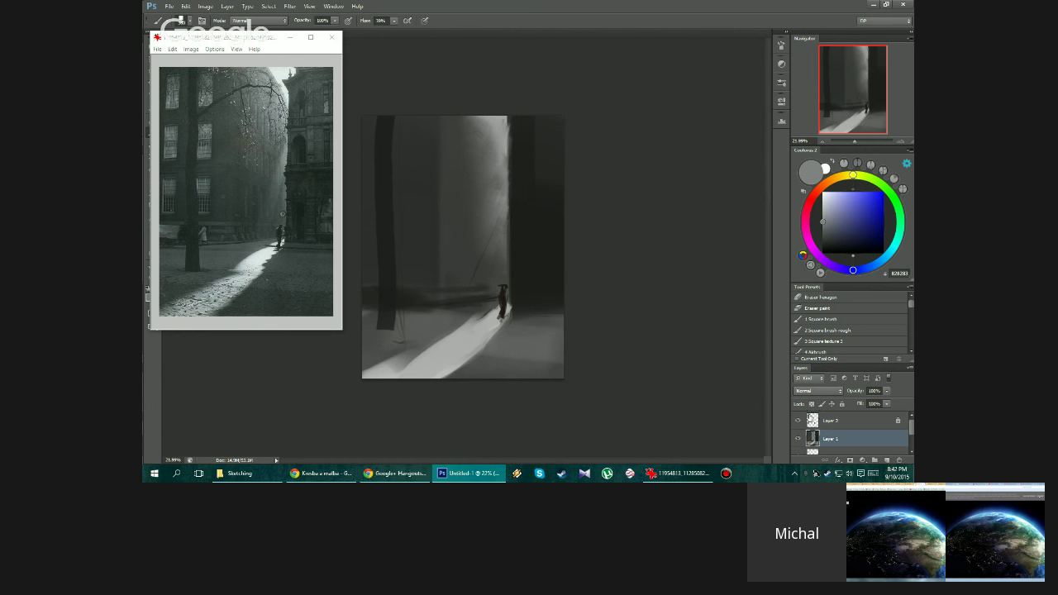
left_click(511, 154, "alt")
right_click(486, 263, "ctrl")
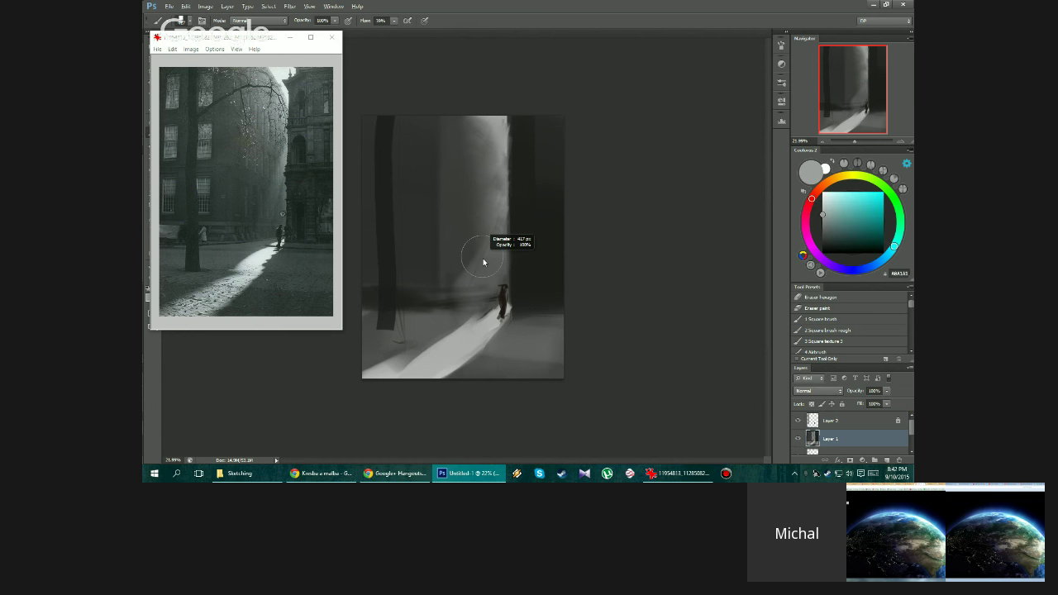
left_click(500, 235)
left_click(488, 252)
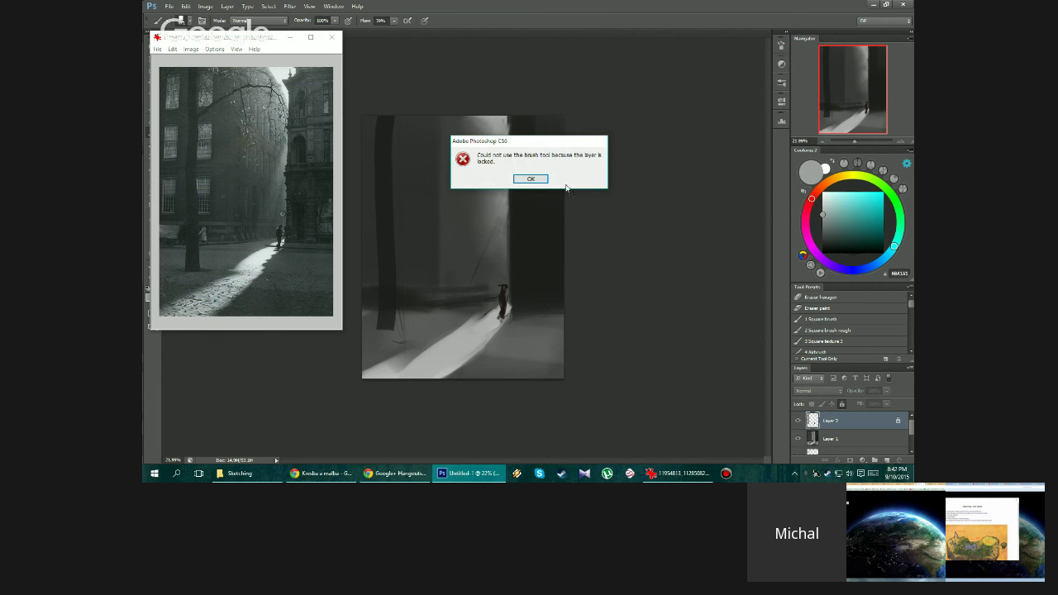
left_click(533, 179)
left_click(831, 438)
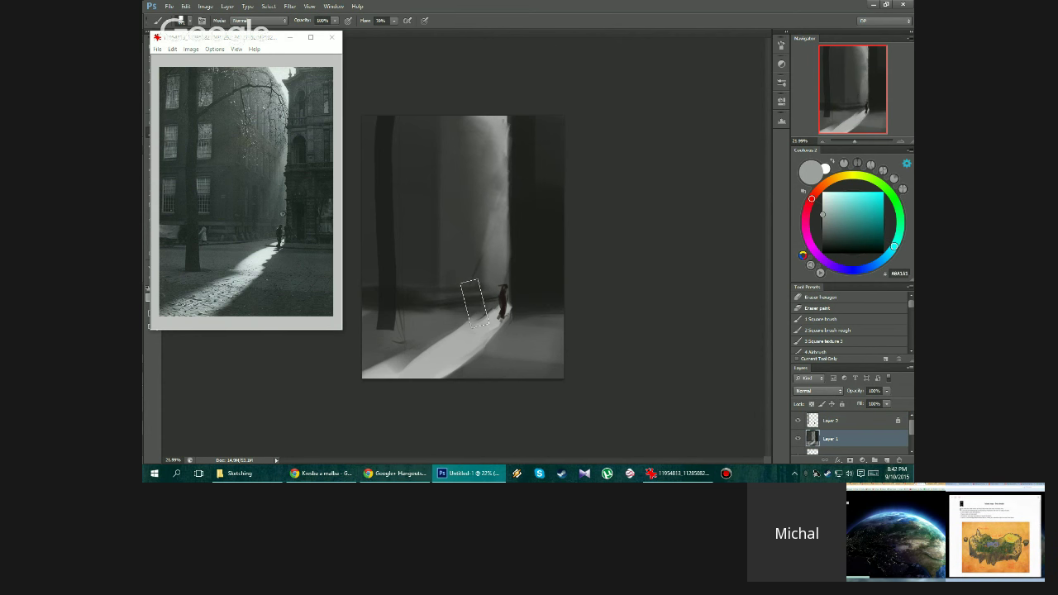
Bring the Google Hangouts call in Chrome back to the front.
key("alt+Tab")
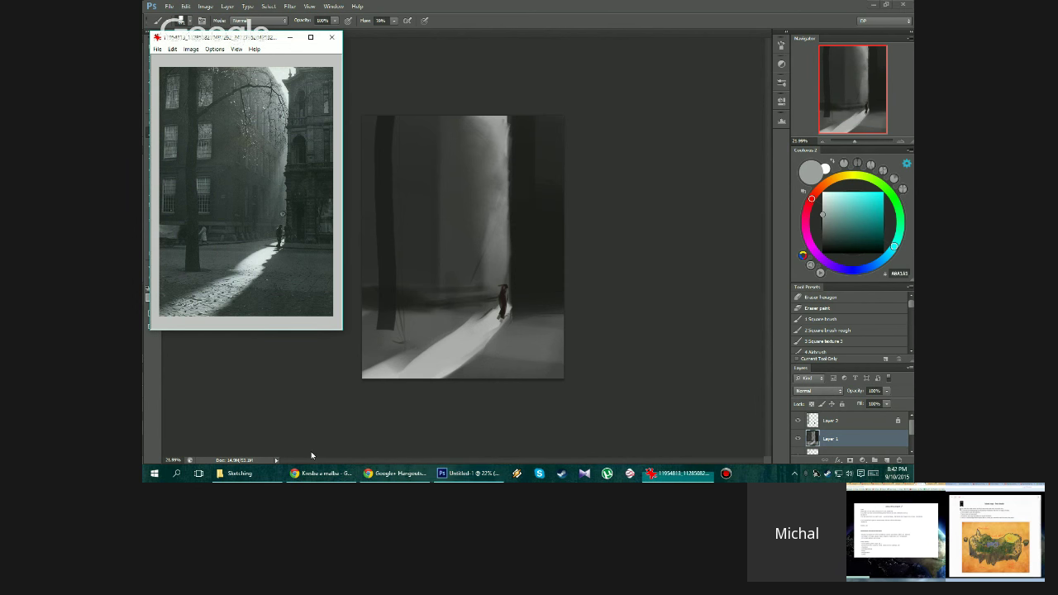
key("alt+Tab")
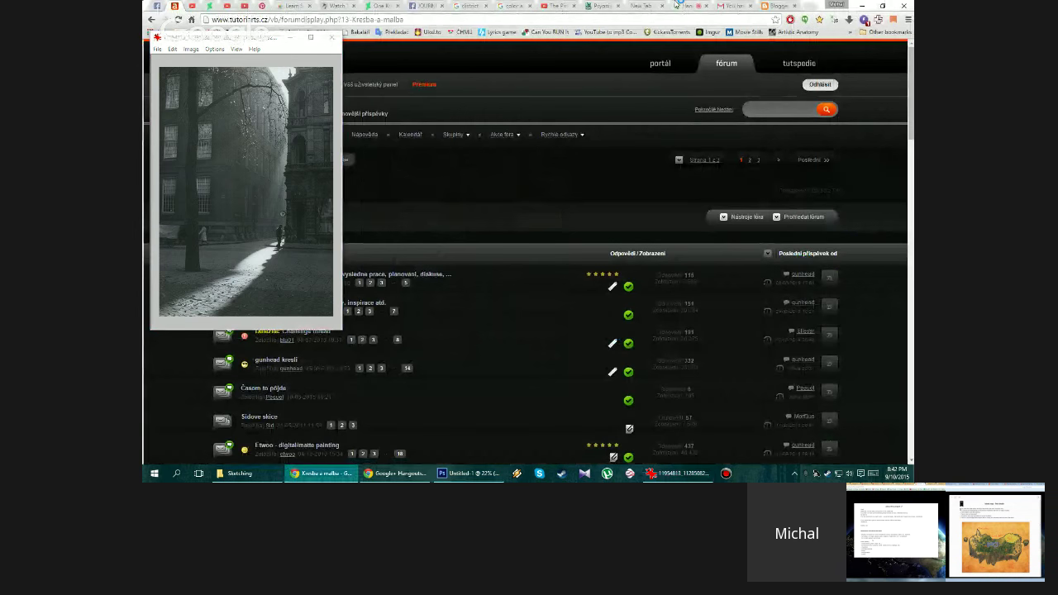
left_click(680, 5)
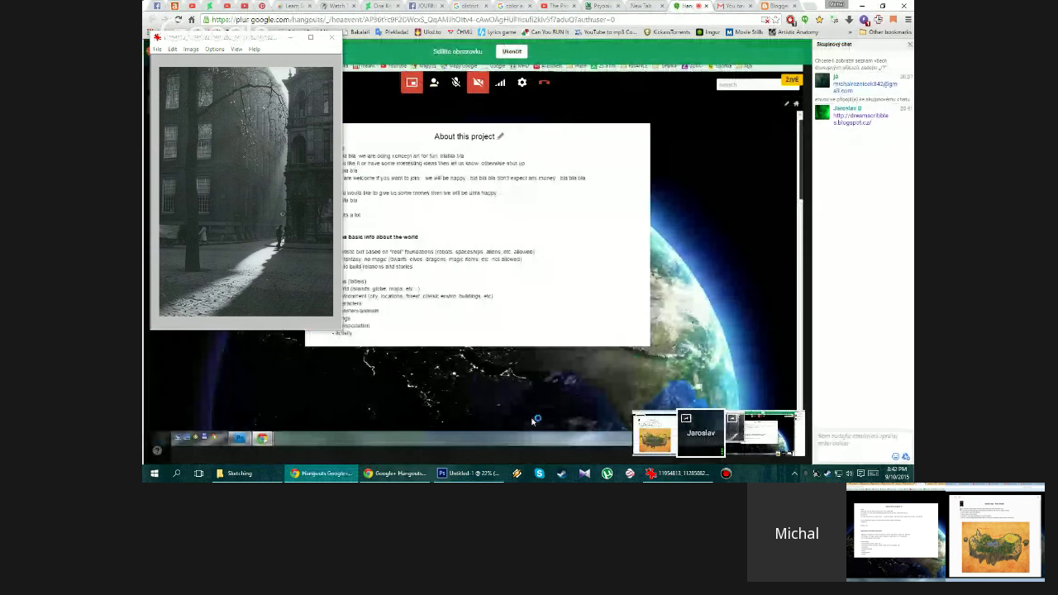
left_click(395, 473)
In full-screen view, select Layer 2 with a tiny brush and sample dark grey from the trunk.
left_click(469, 473)
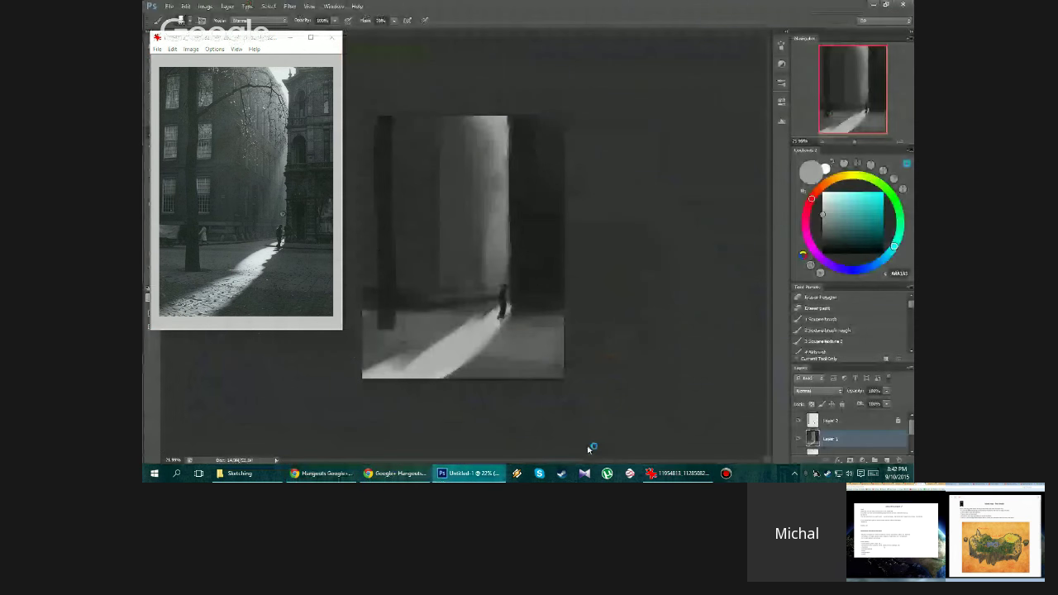
key("f")
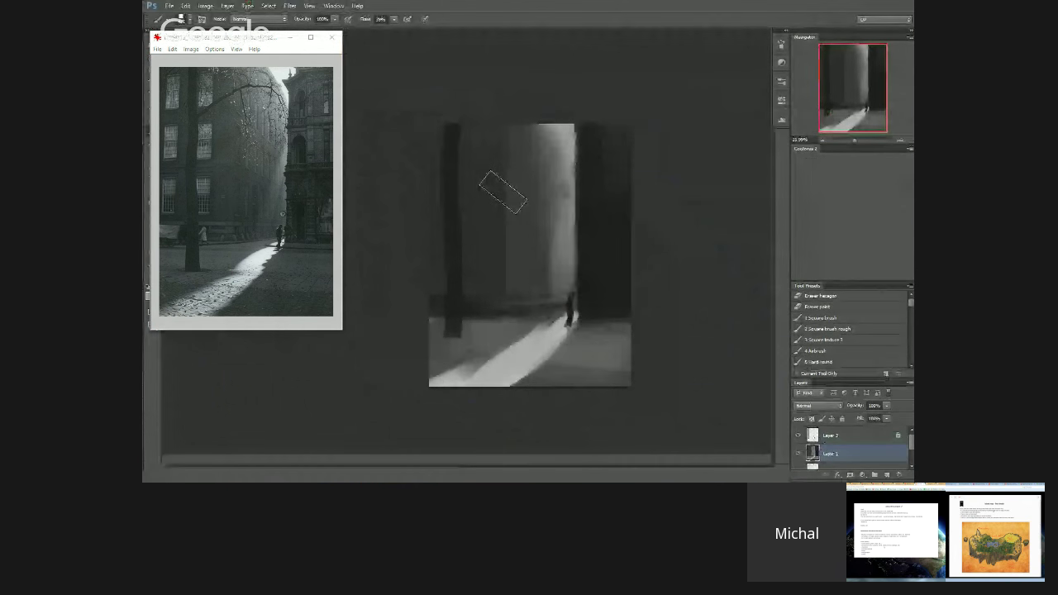
right_click(451, 193, "alt")
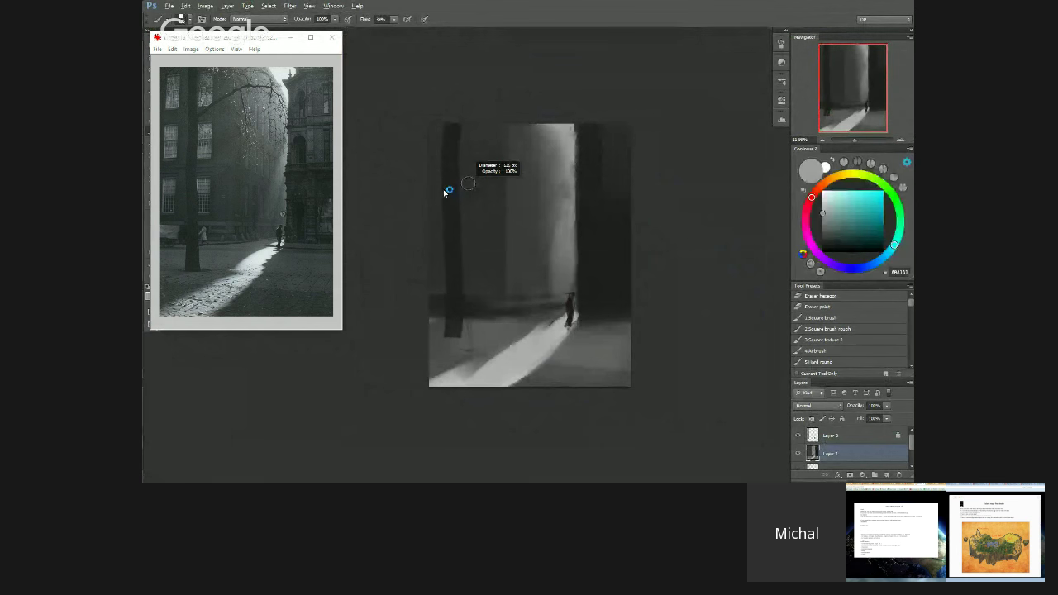
left_click(827, 436)
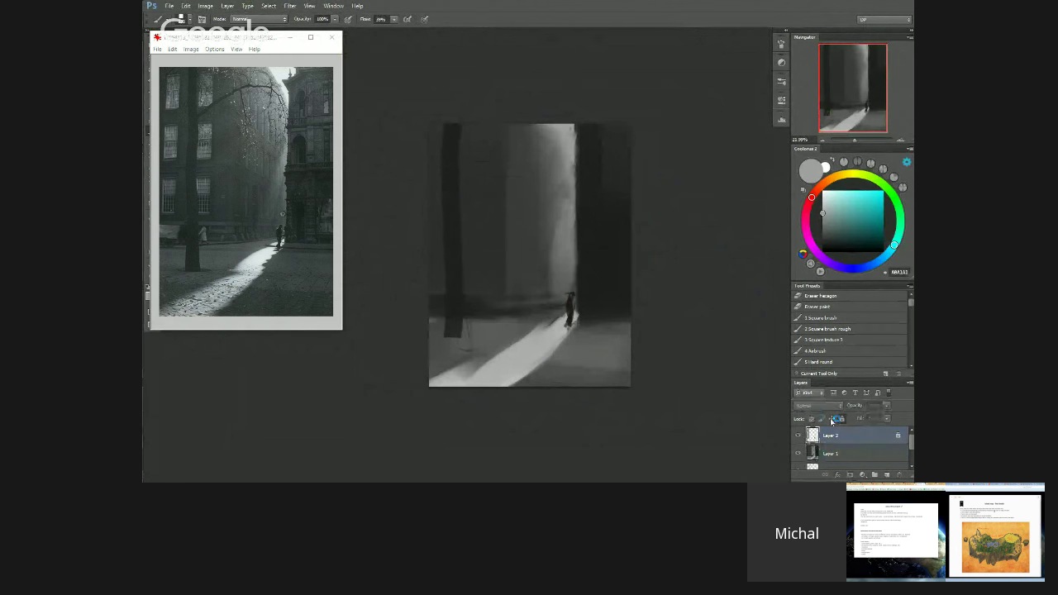
right_click(448, 294, "alt")
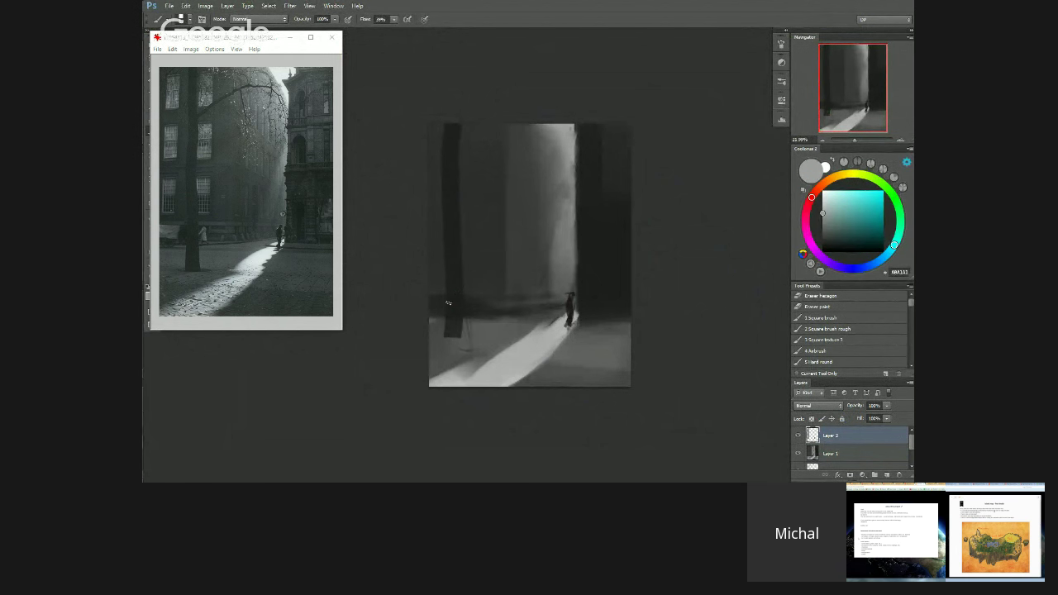
left_click(456, 299, "alt")
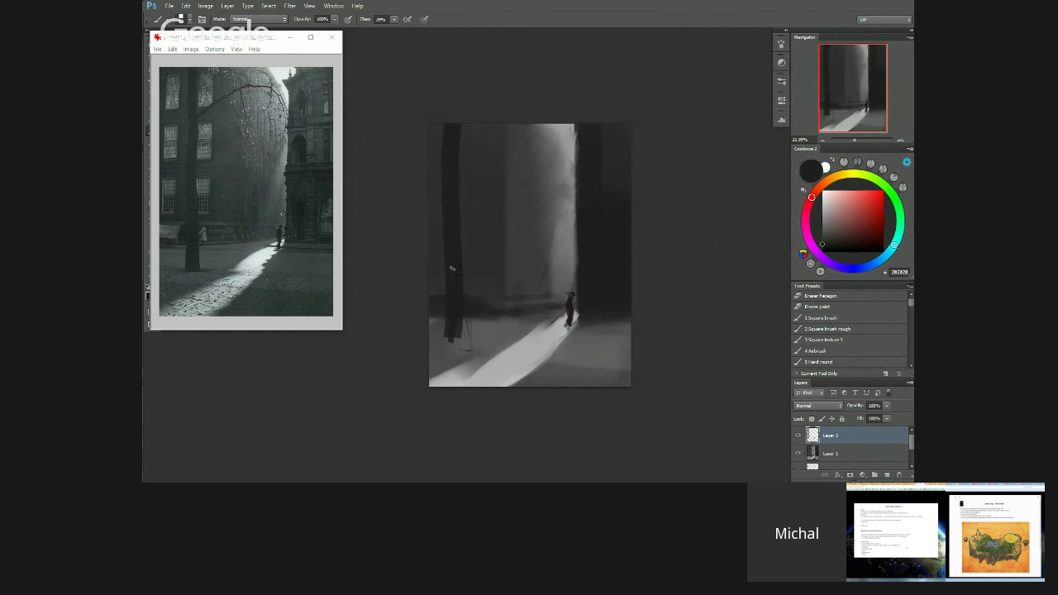
key("5")
right_click(450, 199, "alt")
Erase along the left edge of the tree trunk, then return to a larger brush.
right_click(444, 169, "alt")
key("e")
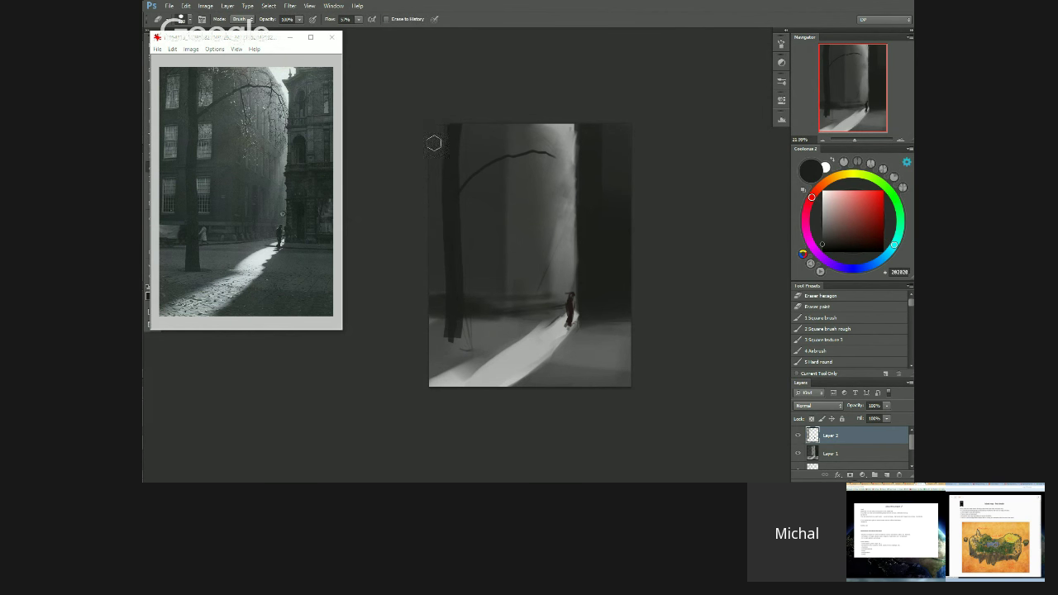
left_click_drag(435, 118, 432, 269)
key("b")
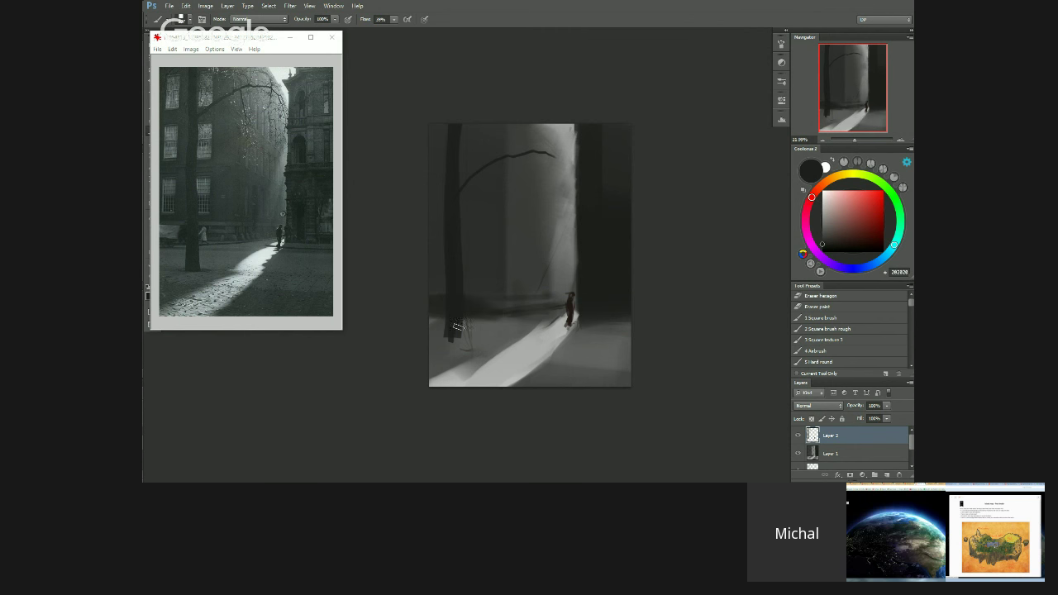
key("bracketright")
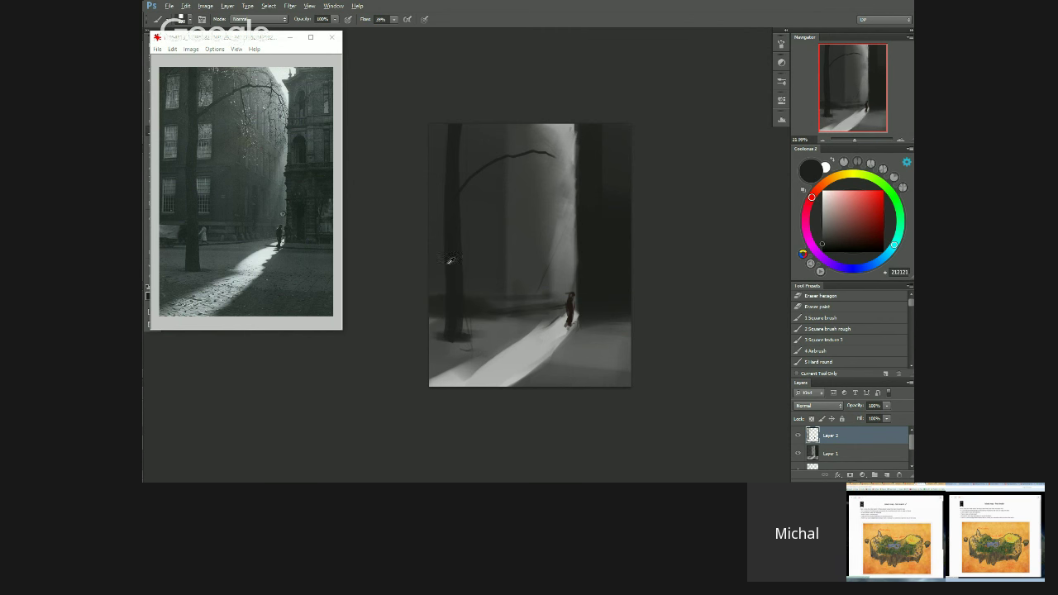
Set the brush to about 44 px, sample mid grey, and paint a light stroke near the figure.
right_click(455, 304, "alt")
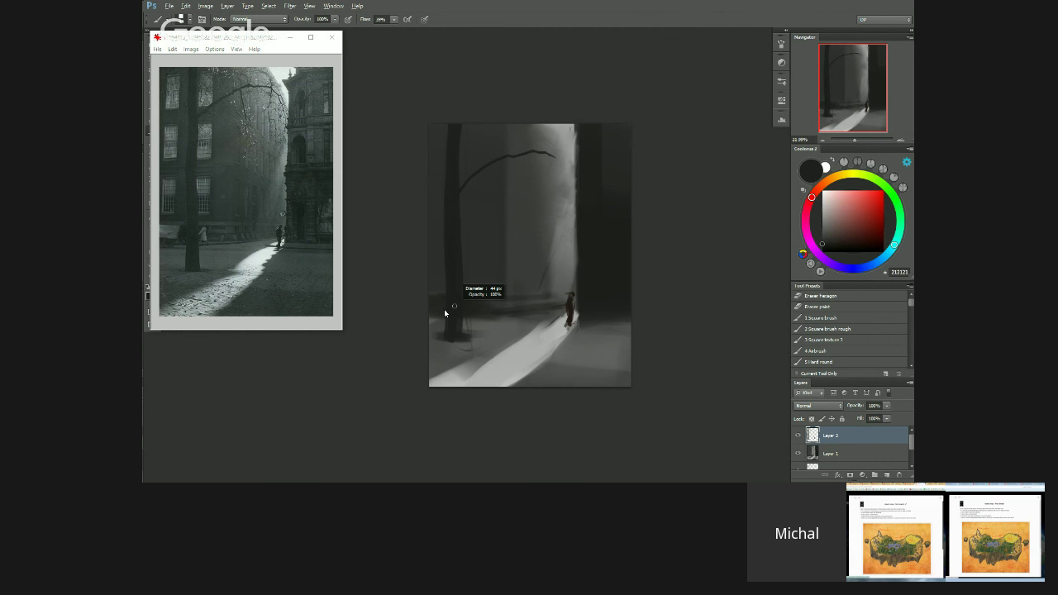
right_click(496, 300, "alt")
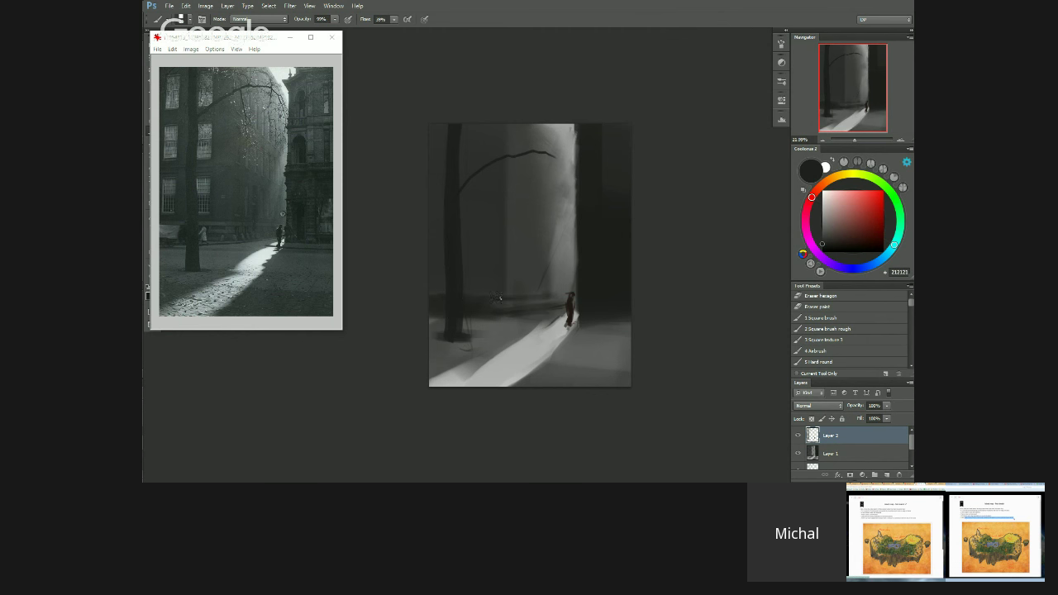
left_click(567, 275, "alt")
mouse_move(571, 292)
left_mouse_down()
mouse_move(523, 294)
mouse_move(559, 293)
left_mouse_up()
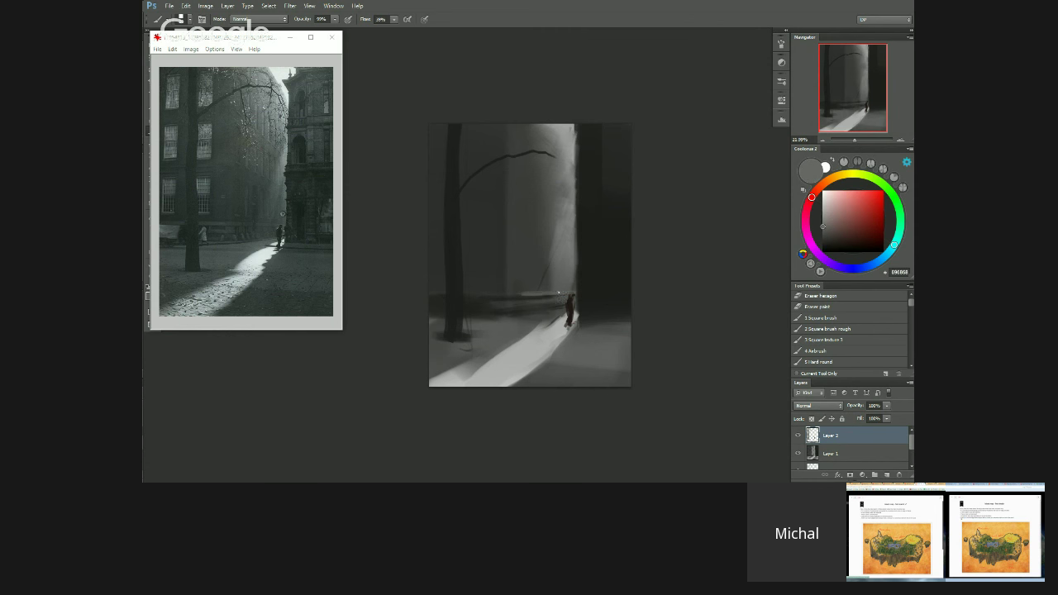
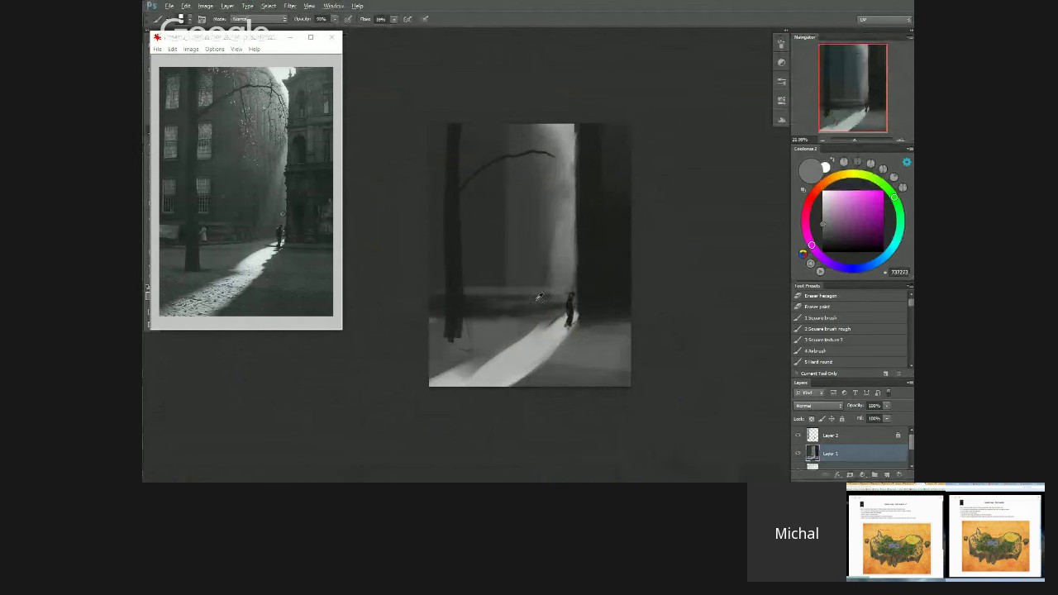
Sample a colour near the figure and smudge the light path in the lower left.
scroll(594, 237, "down", 1)
scroll(576, 238, "up", 1)
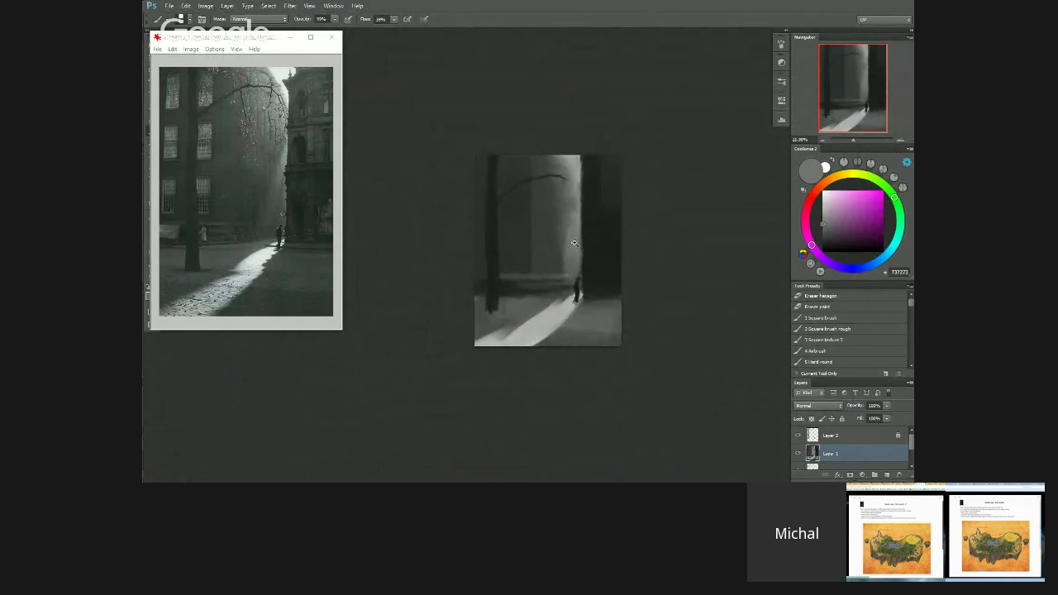
left_click(571, 297, "alt")
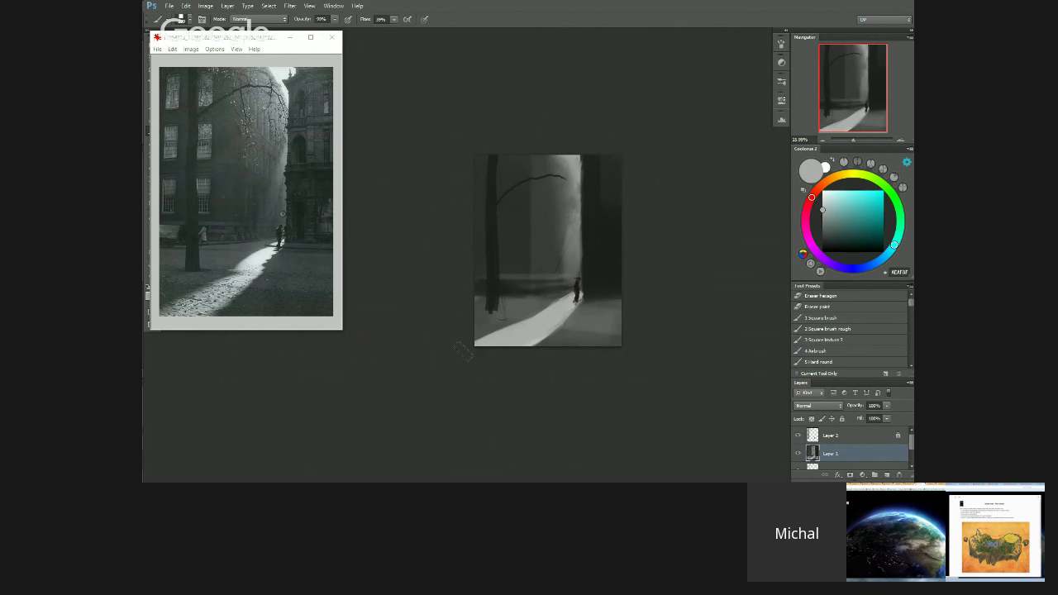
key("r")
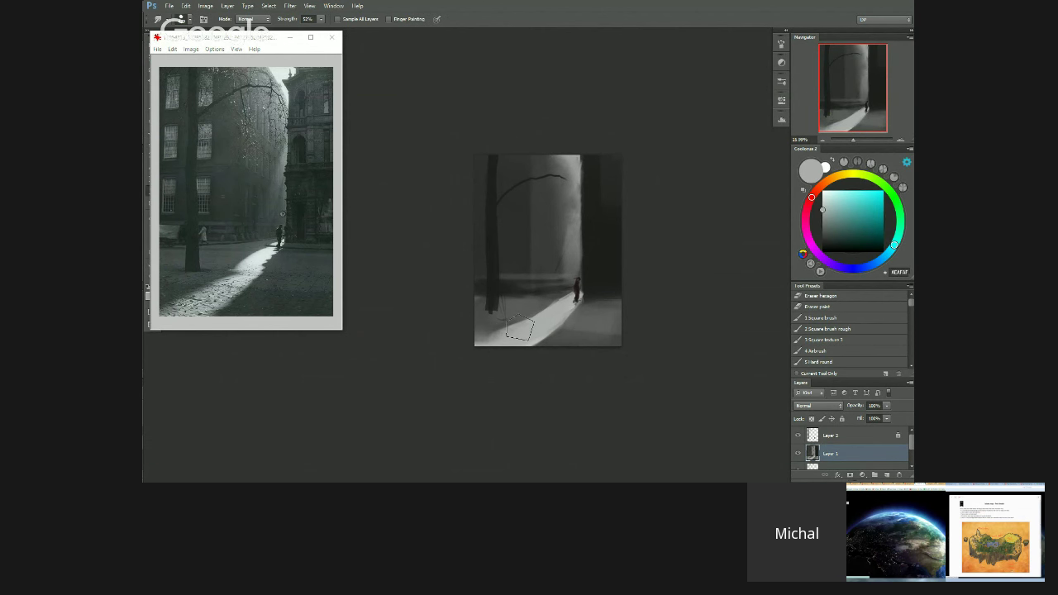
mouse_move(500, 331)
left_mouse_down()
mouse_move(532, 316)
mouse_move(500, 335)
left_mouse_up()
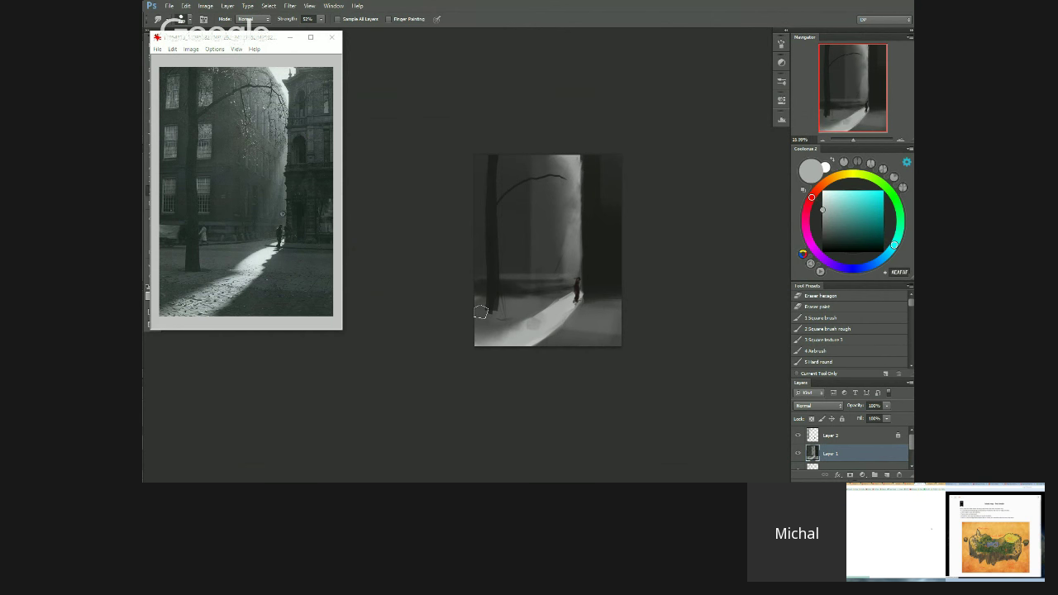
Pick up a dark grey and darken the base of the left tree trunk.
key("e")
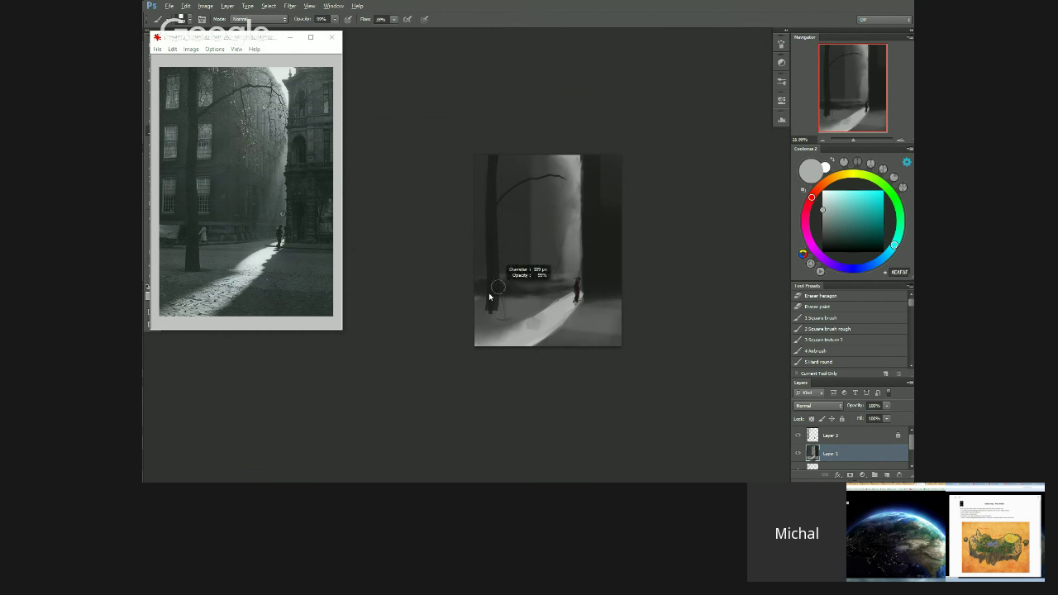
left_click(490, 303, "alt")
mouse_move(490, 302)
left_mouse_down()
mouse_move(503, 309)
mouse_move(478, 308)
left_mouse_up()
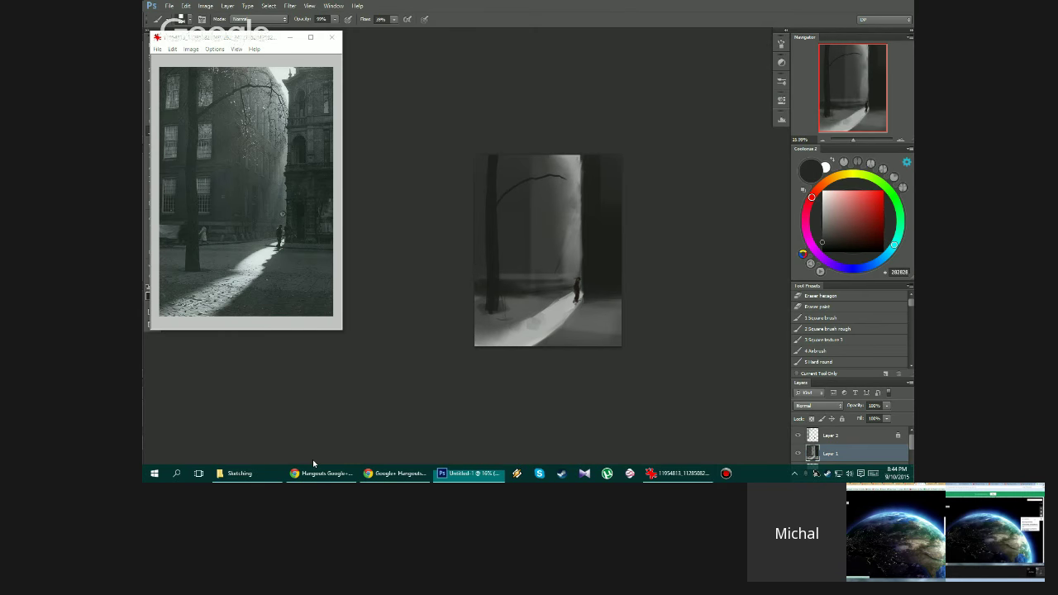
left_click(318, 473)
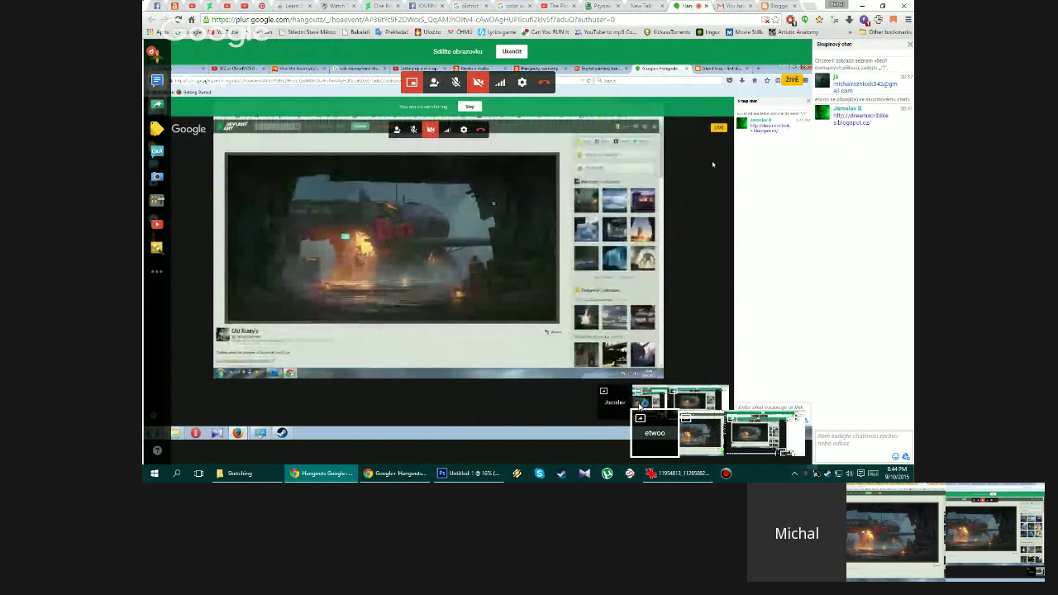
Toggle the call's main view between participants, then switch to the Blogger tab's template-tags post.
left_click(683, 442)
left_click(682, 441)
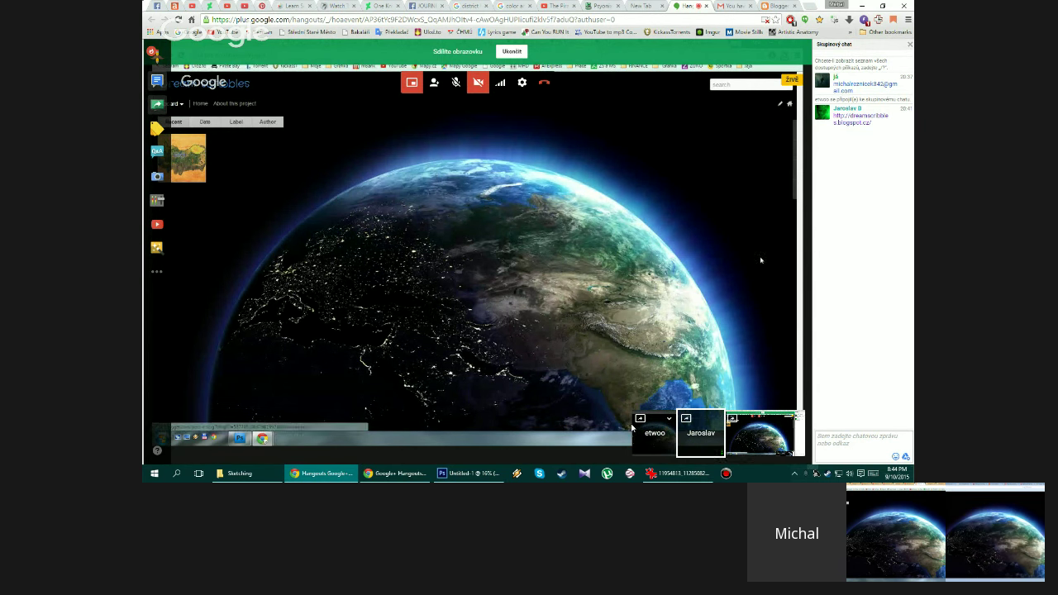
key("ctrl+9")
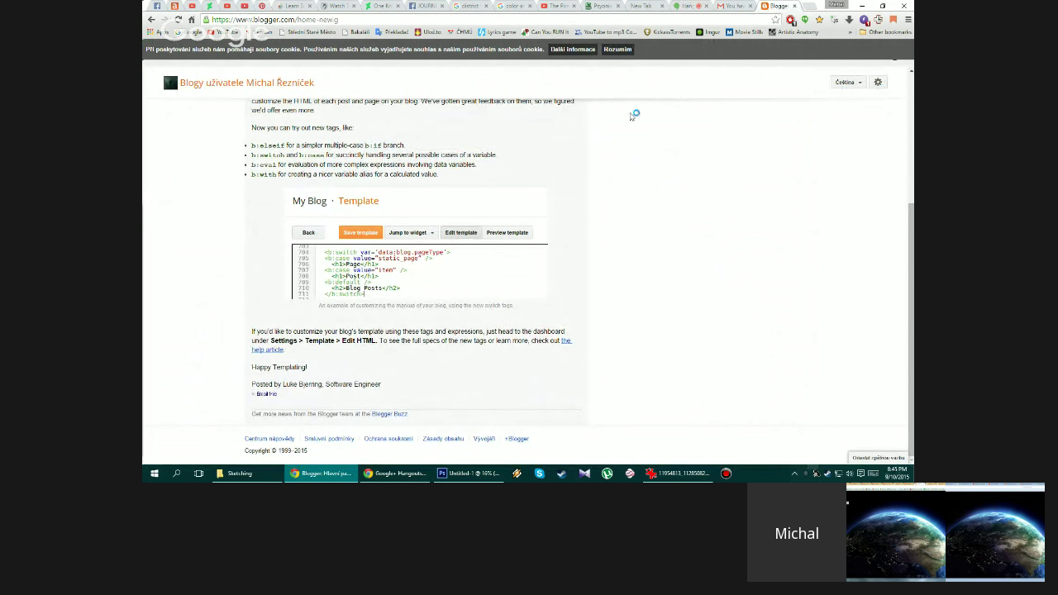
Open the deviantART: ConceptWorld's link from the Dream scribbles sidebar's Our inspiration list.
scroll(198, 133, "up", 3)
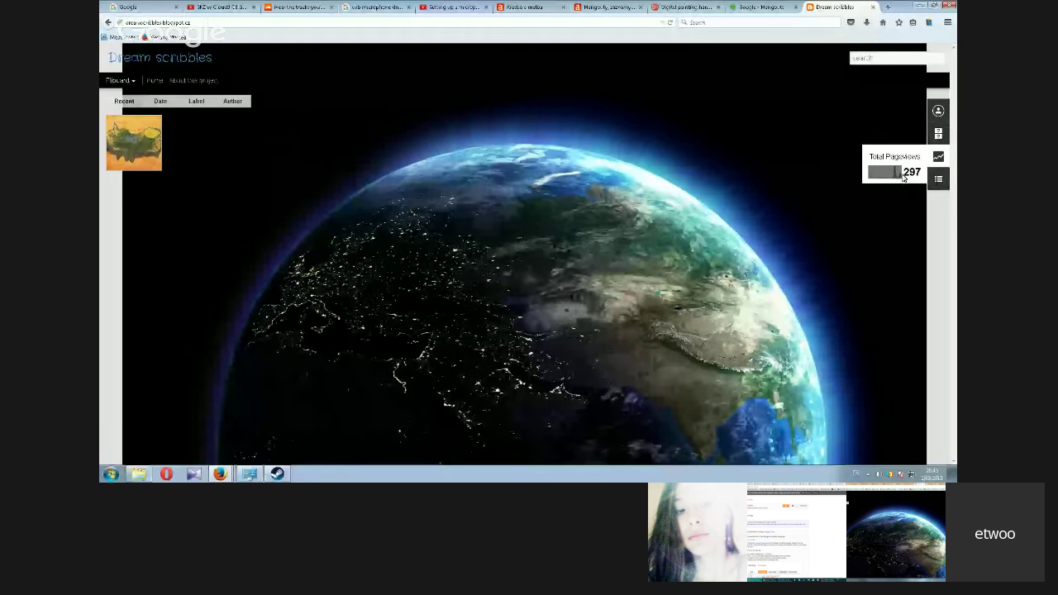
mouse_move(937, 141)
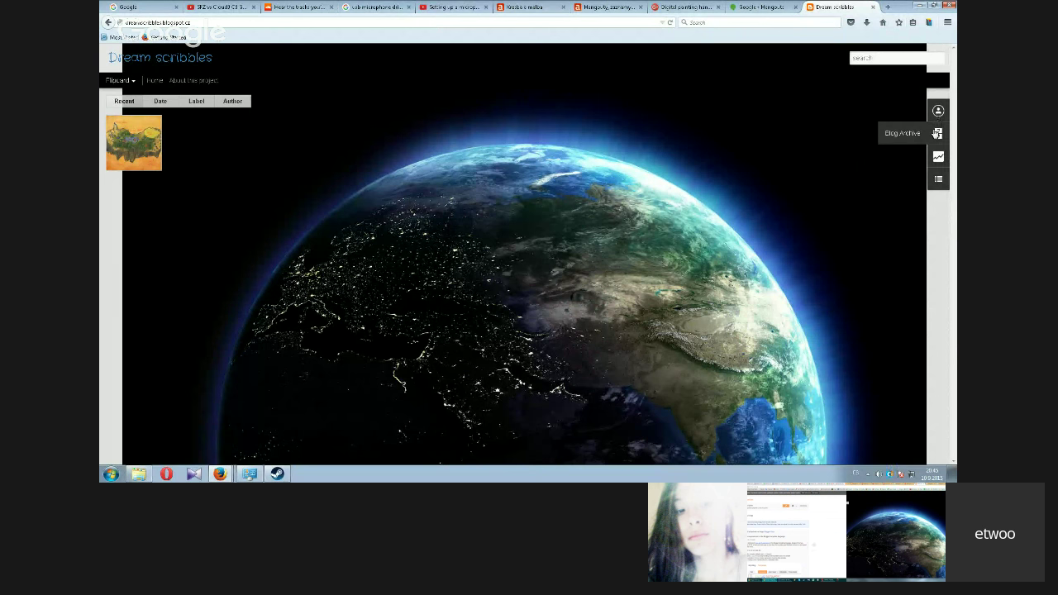
mouse_move(939, 179)
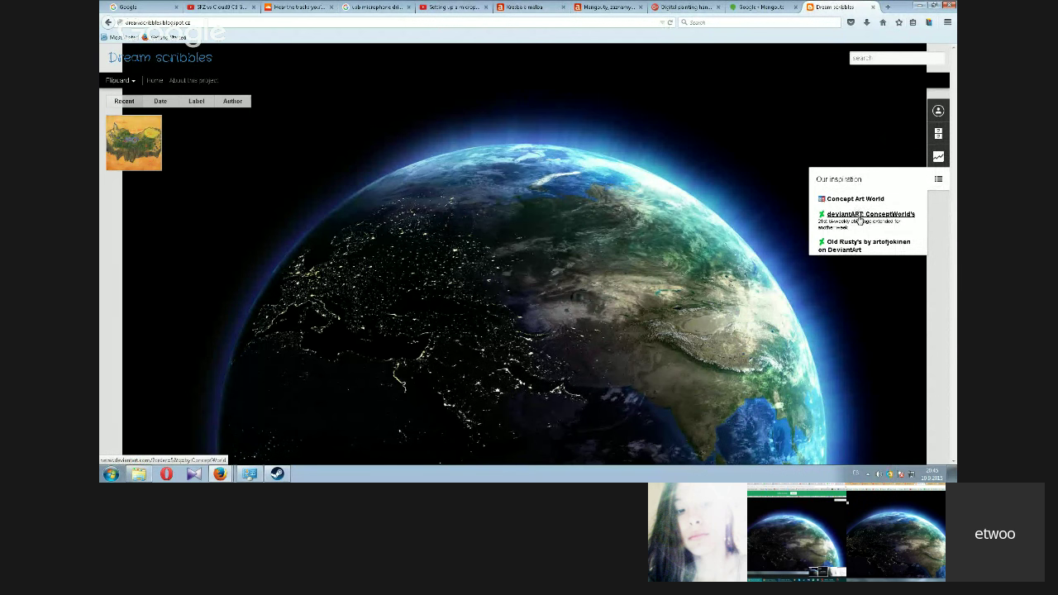
left_click(860, 220)
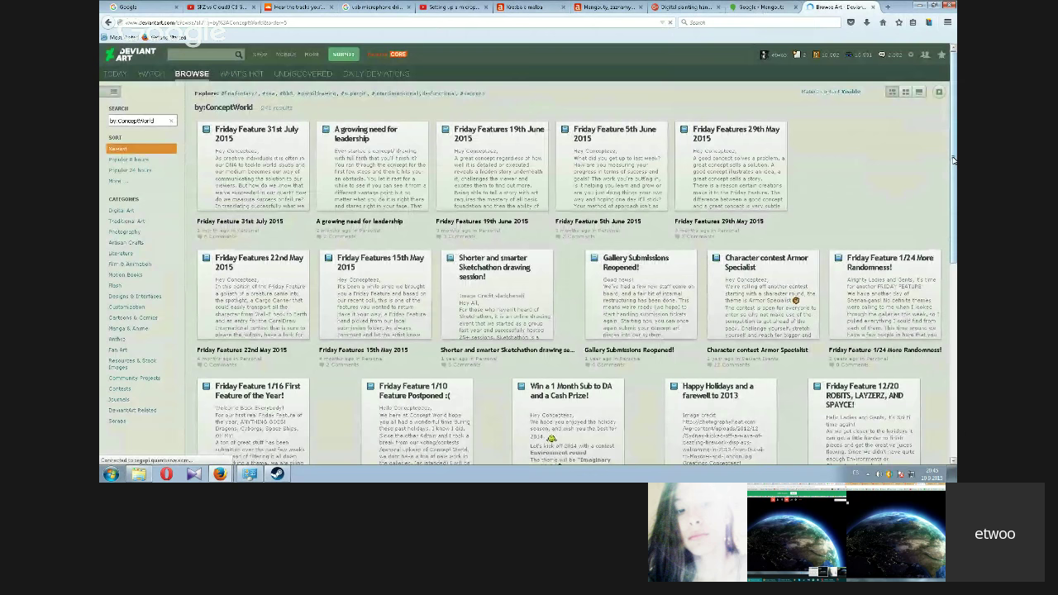
Scroll the ConceptWorld results and check the Hangouts and Google+ tabs before returning to DeviantArt.
left_click_drag(953, 159, 948, 271)
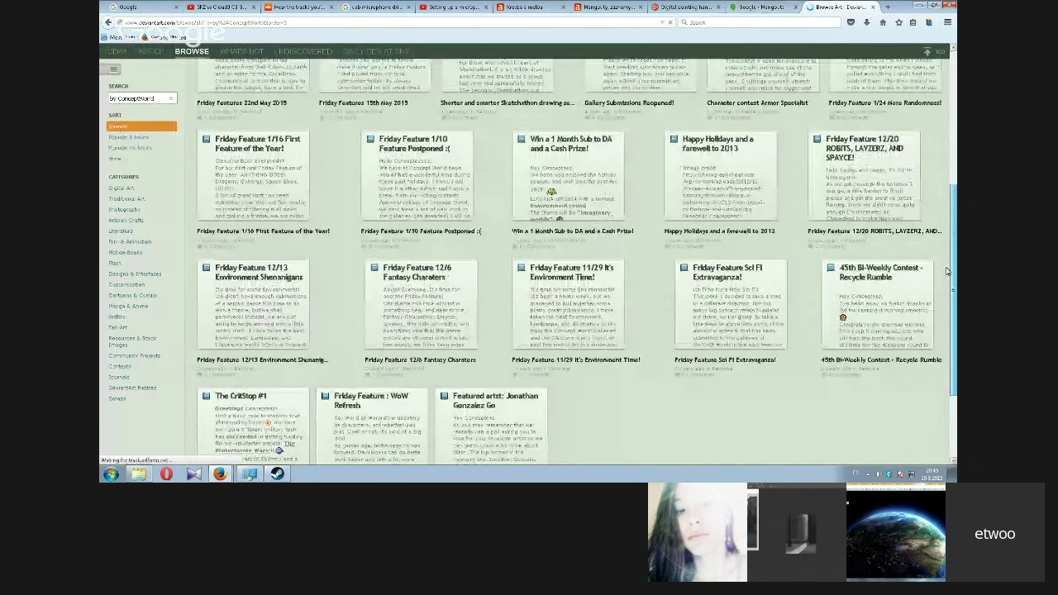
scroll(949, 271, "up", 3)
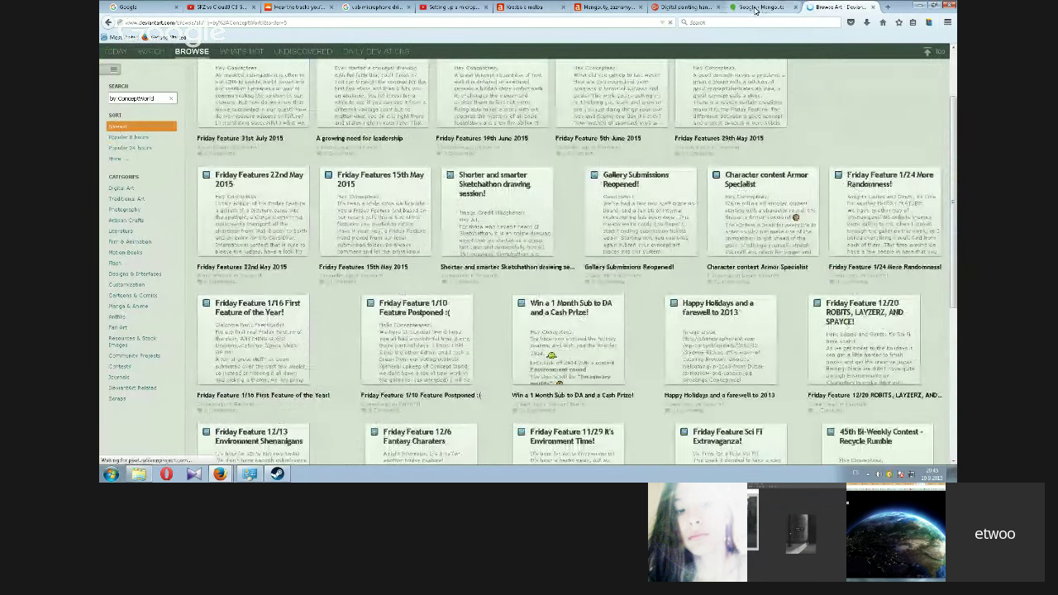
left_click(761, 6)
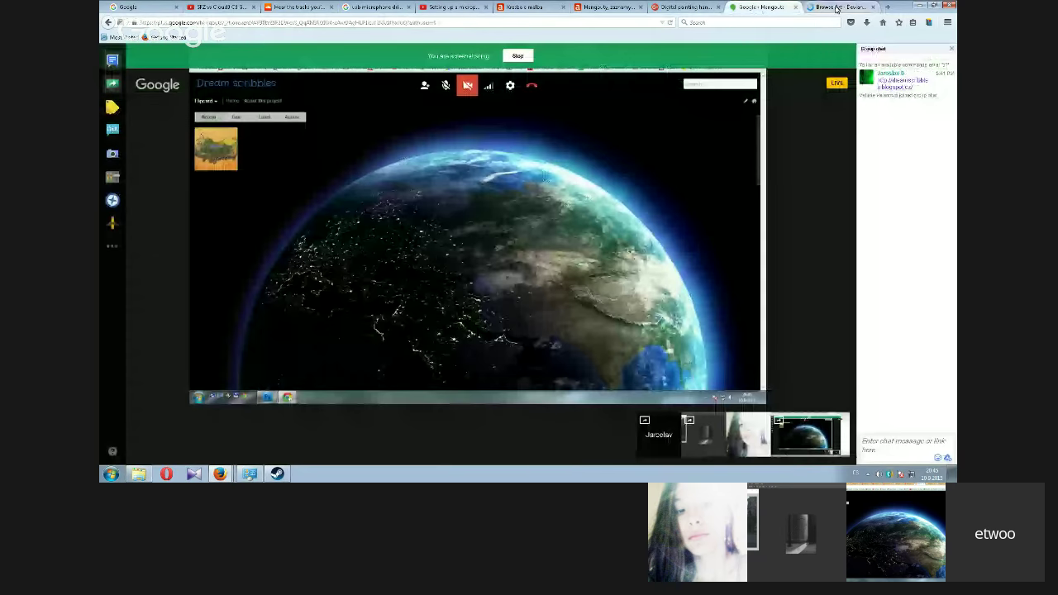
left_click(836, 8)
left_click(689, 7)
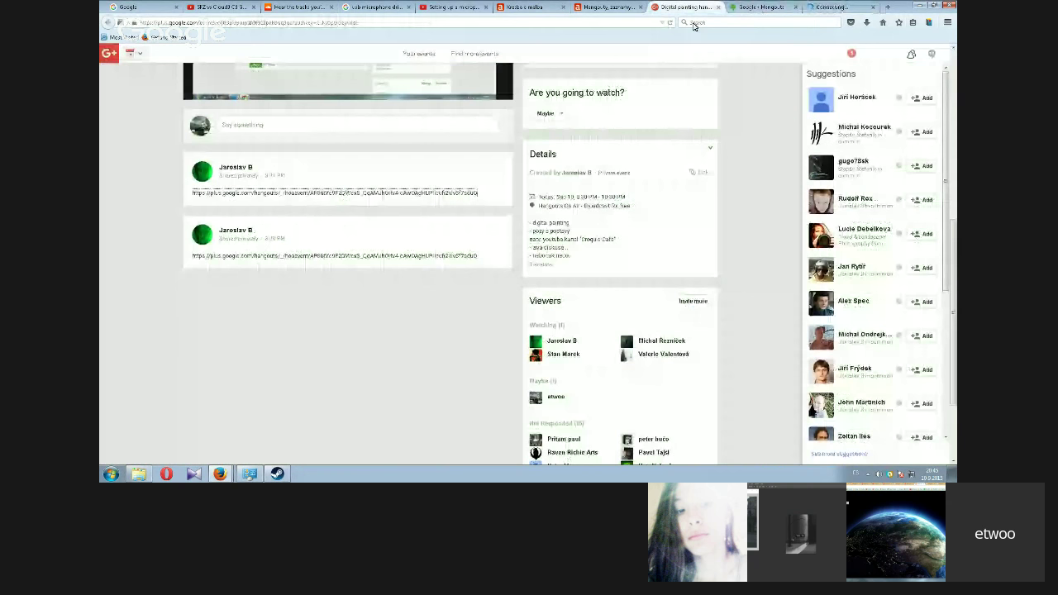
left_click(835, 7)
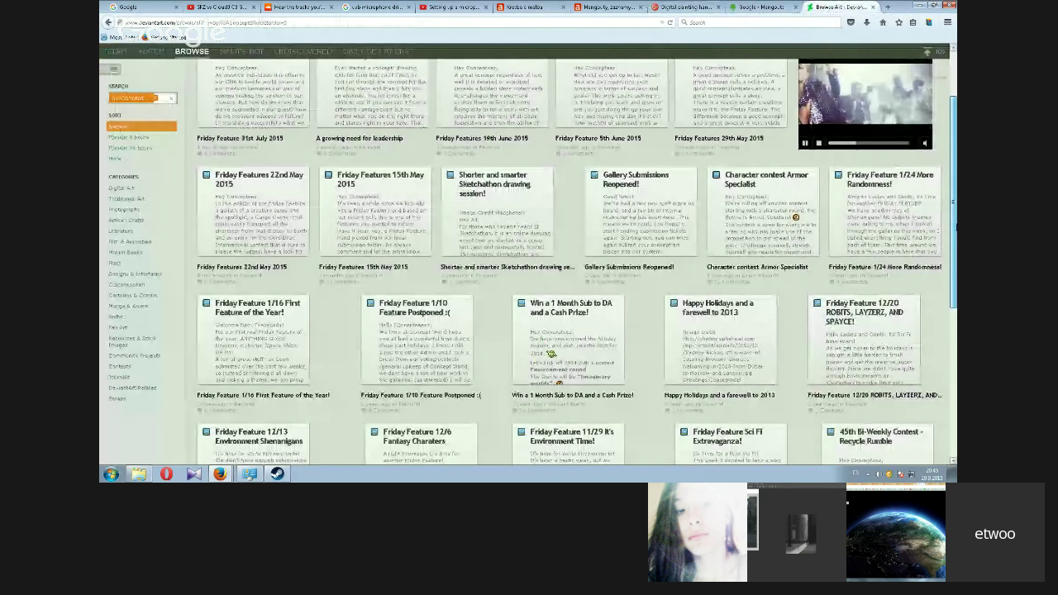
scroll(439, 188, "up", 2)
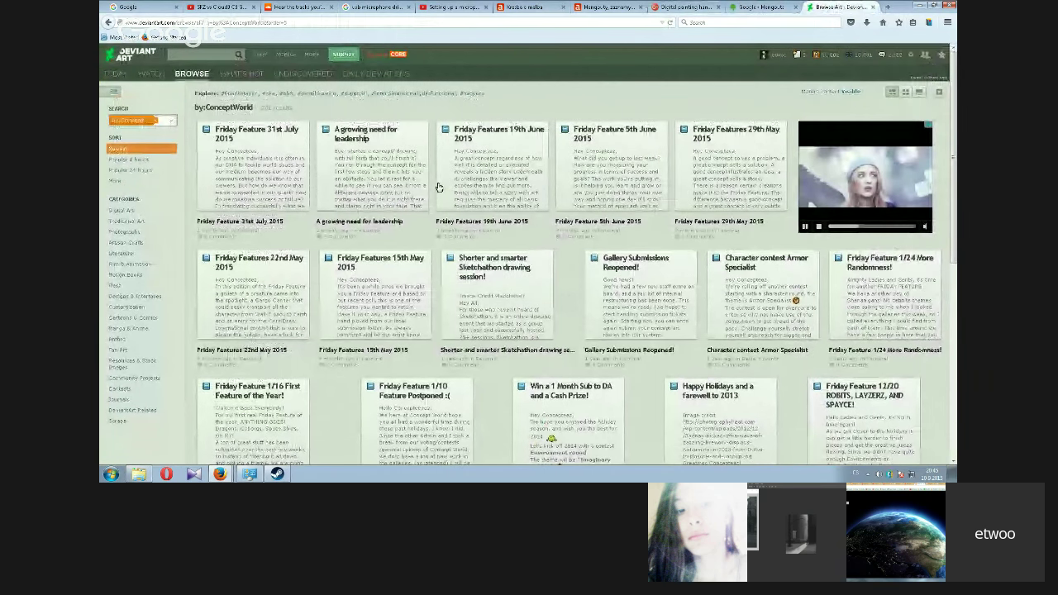
Open the Friday Features 19th June 2015 post and dismiss the Avast blocked-infection warning.
left_click(510, 190)
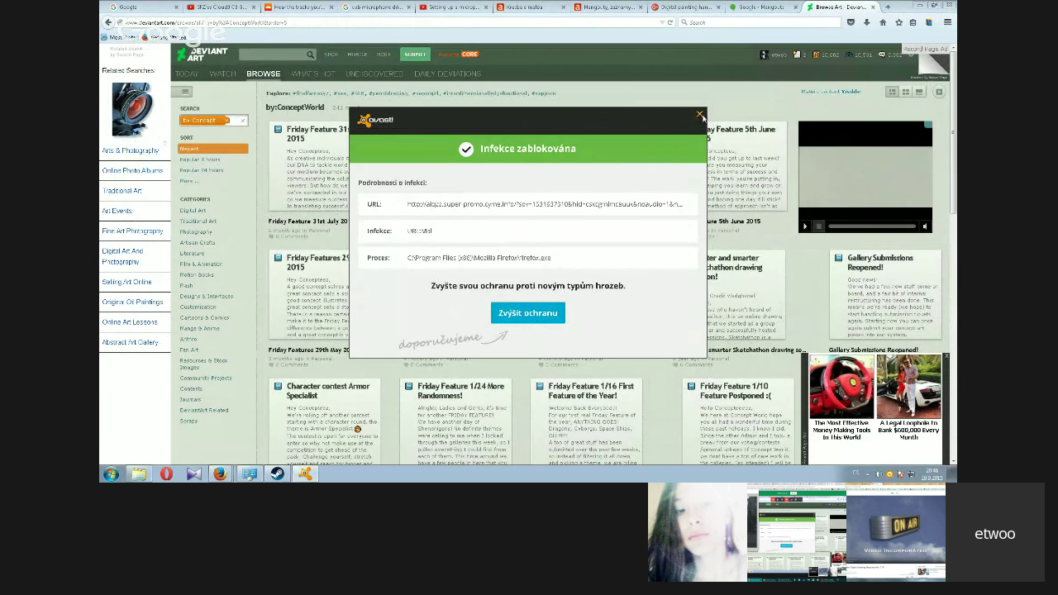
left_click(700, 114)
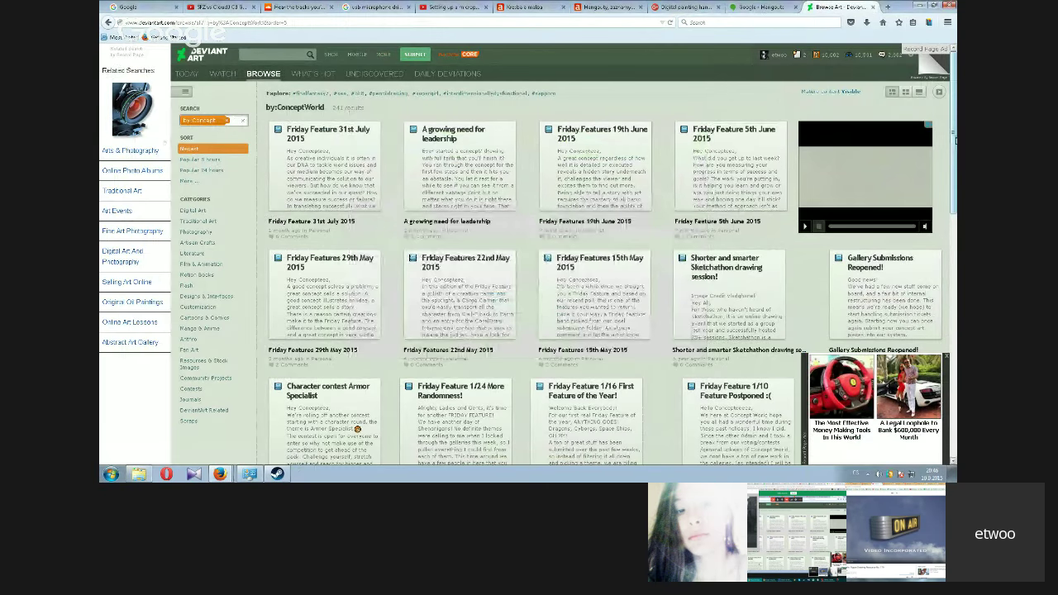
scroll(955, 140, "down", 5)
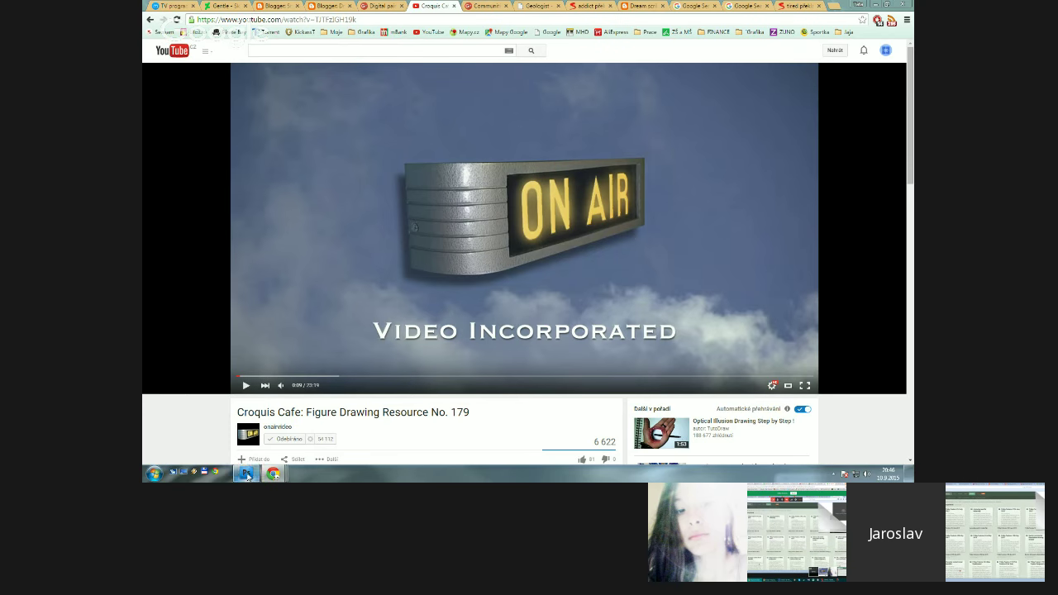
Delete the Vrstva 1 waiting-drawing layer in Photoshop, then bring forward and play the Croquis Cafe video.
left_click(248, 473)
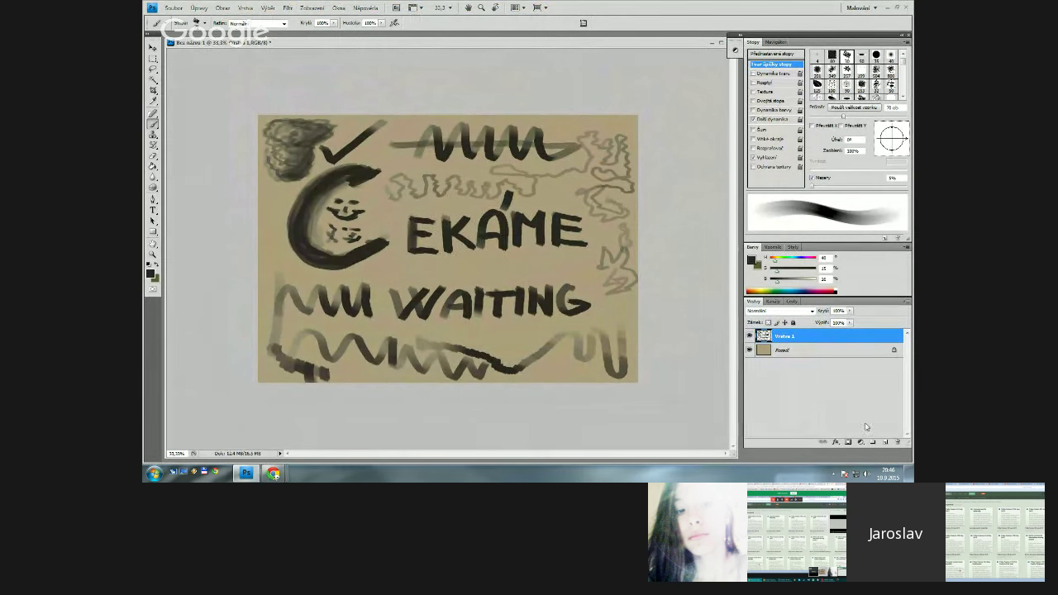
left_click(901, 445)
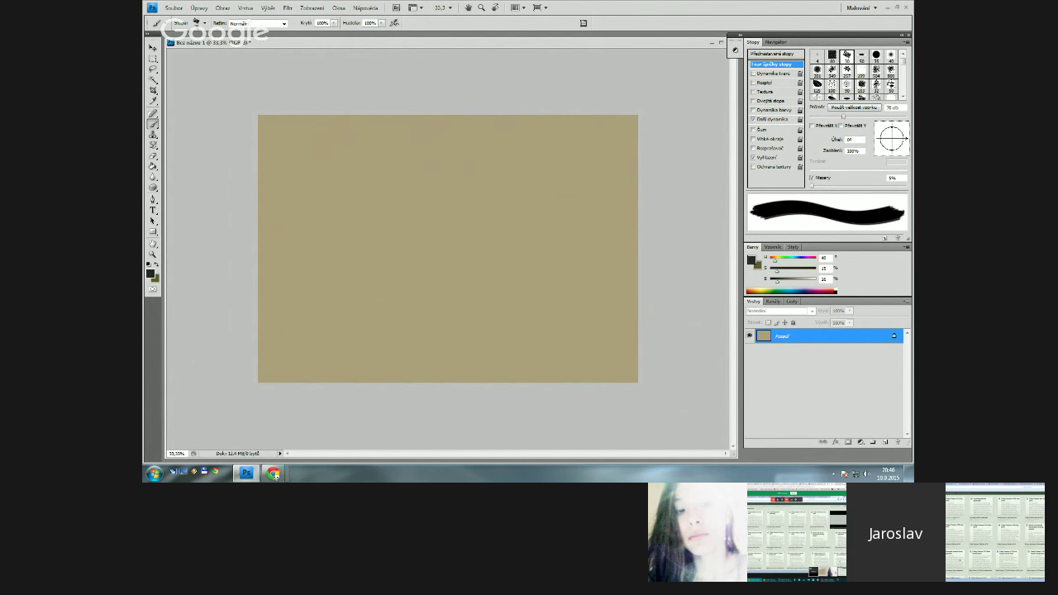
mouse_move(273, 473)
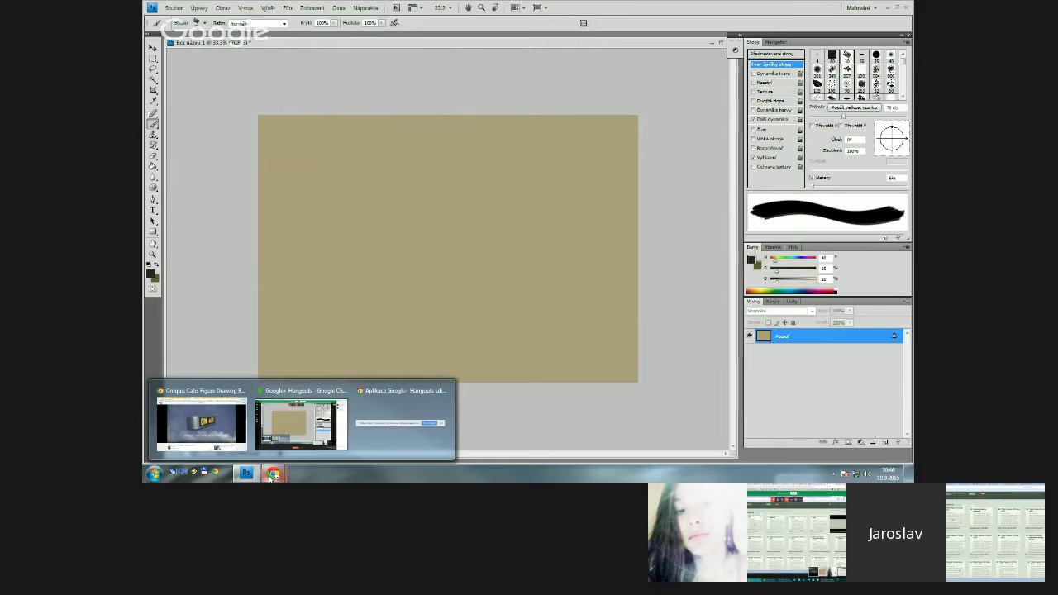
left_click(231, 442)
left_click(247, 383)
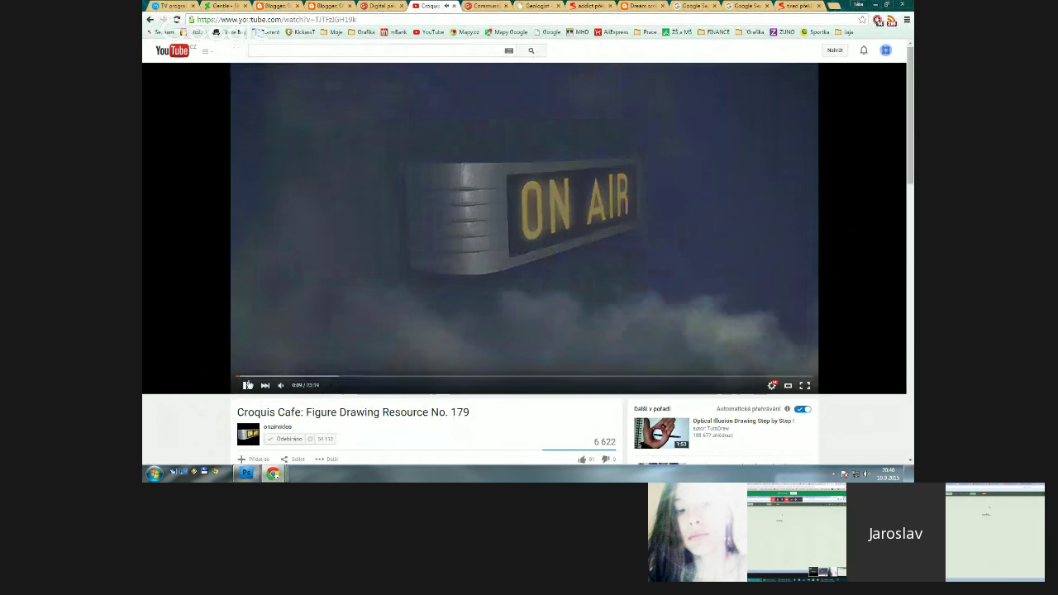
Scrub the Croquis Cafe video through its poses and pause at 3:18 on the front-facing standing pose.
left_click(252, 377)
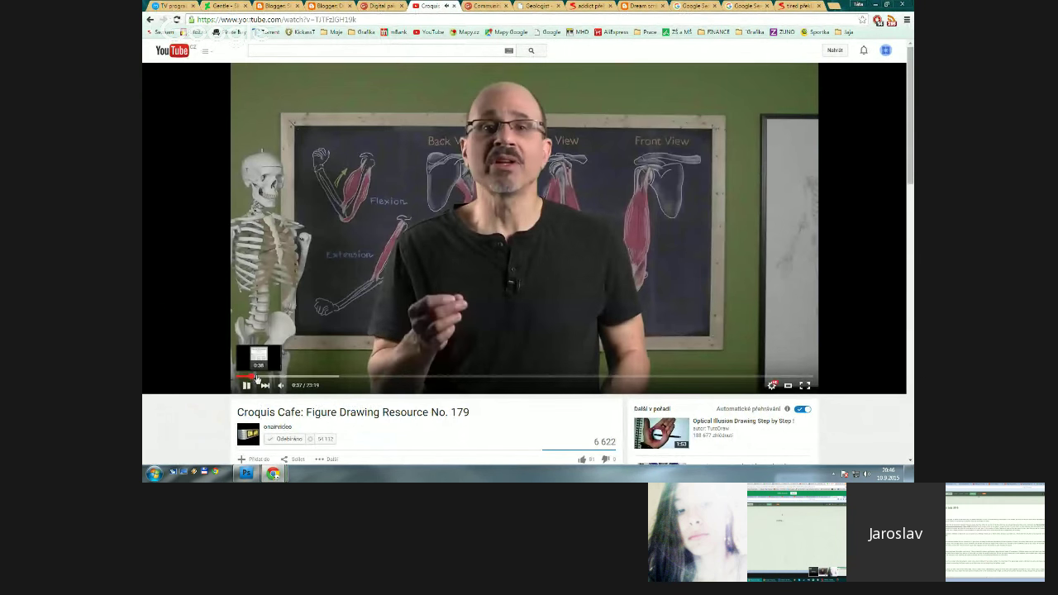
left_click(273, 377)
left_click(287, 377)
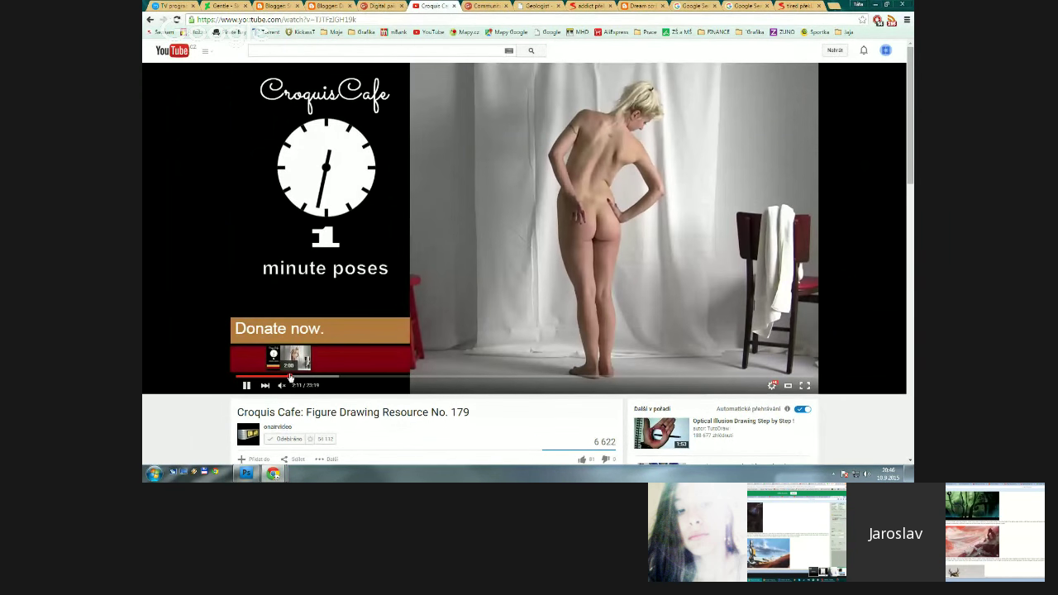
left_click(284, 377)
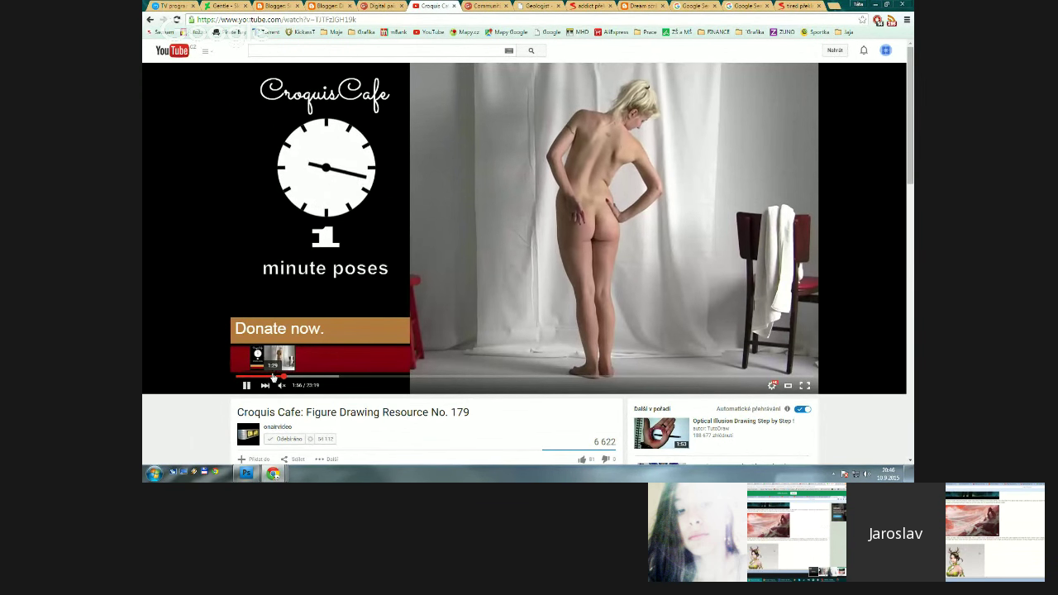
left_click(281, 378)
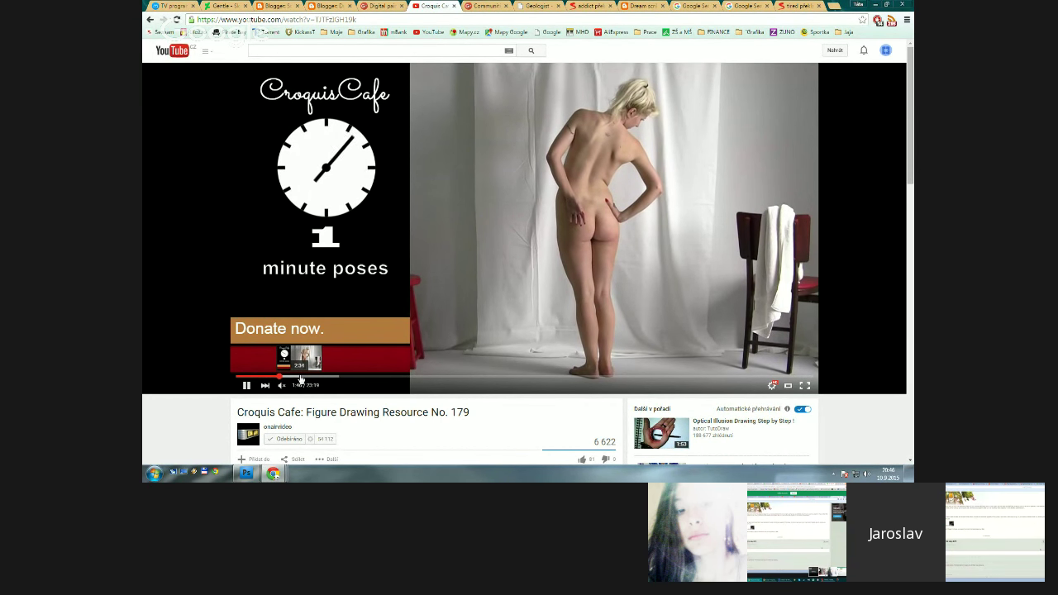
left_click(301, 377)
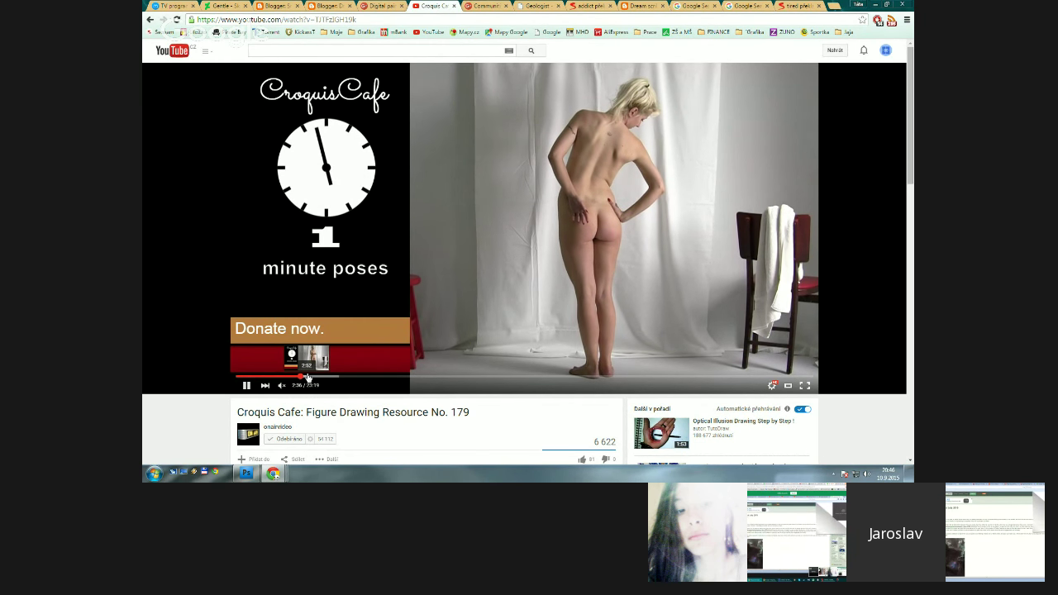
left_click(317, 377)
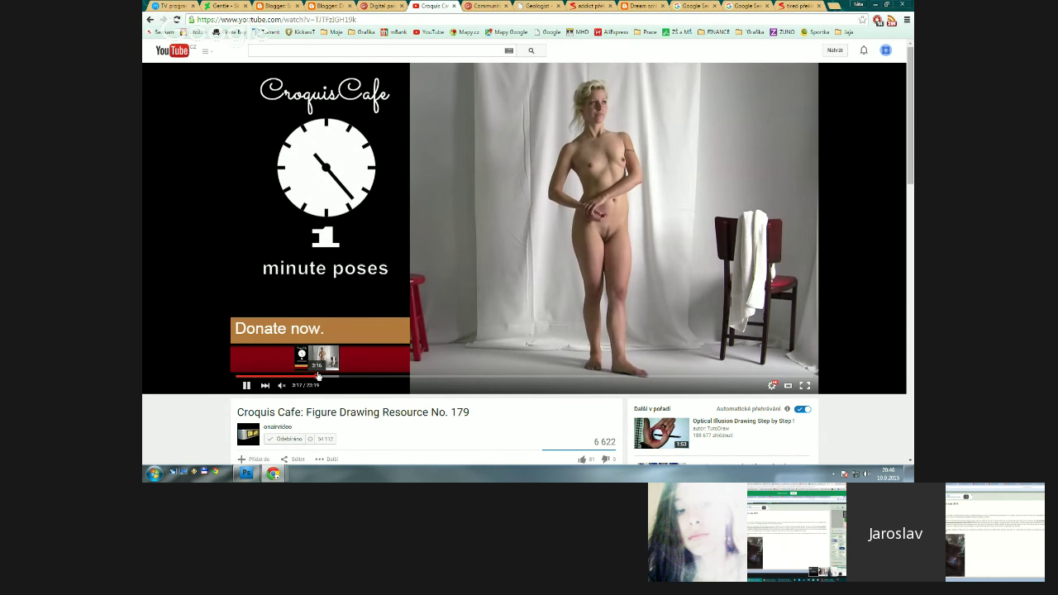
left_click(317, 377)
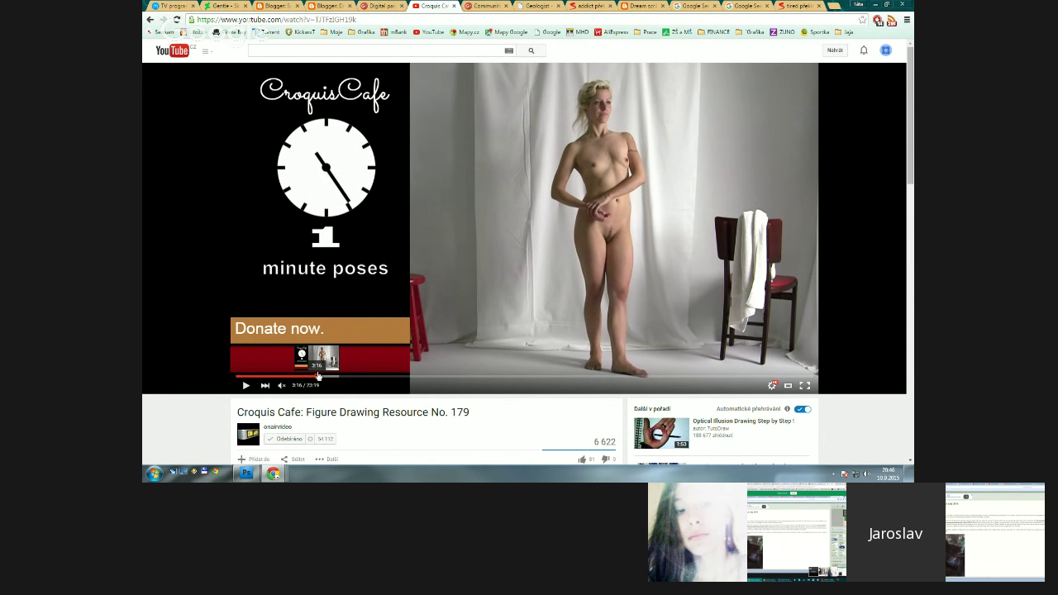
left_click(503, 295)
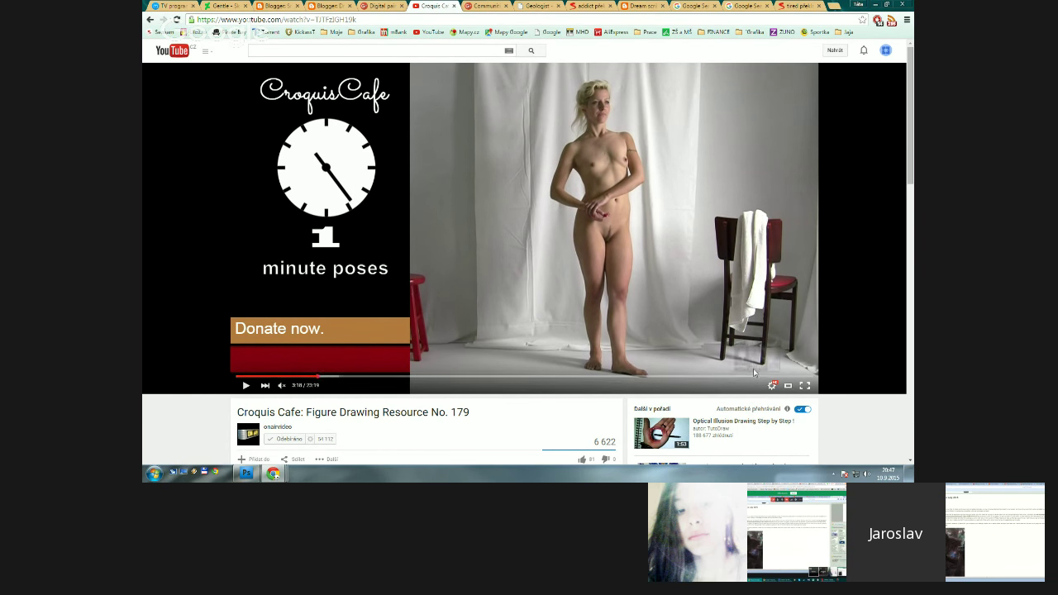
View the paused video full screen, exit with Esc, and return to Photoshop.
left_click(804, 386)
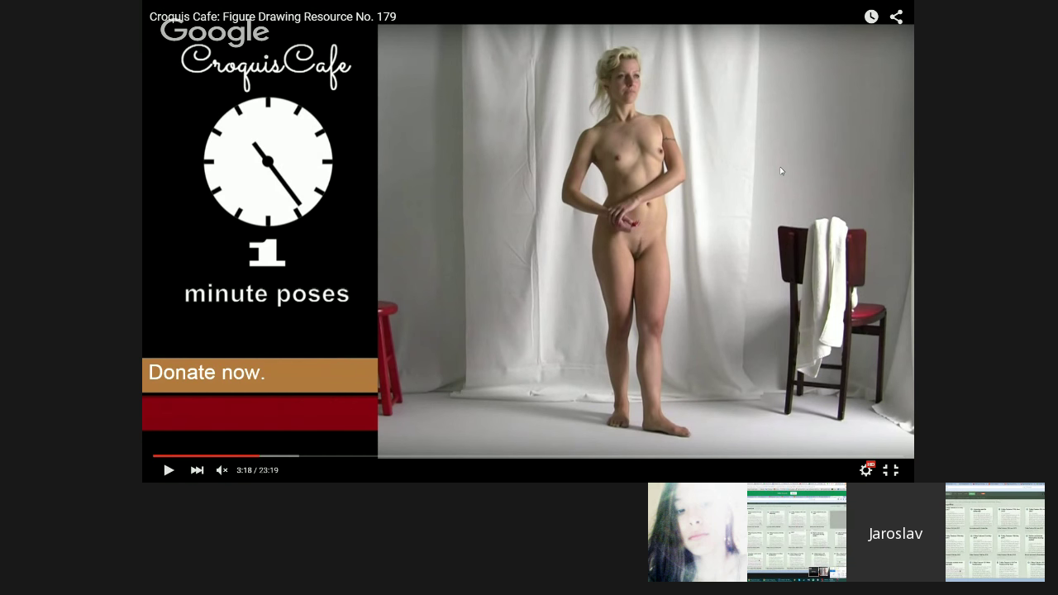
key("Escape")
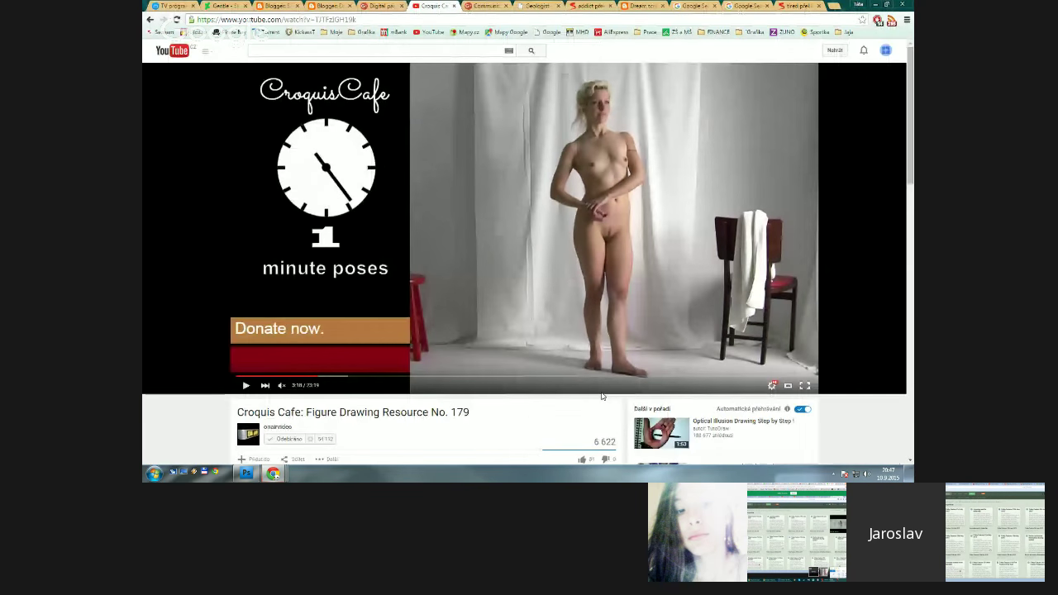
left_click(246, 473)
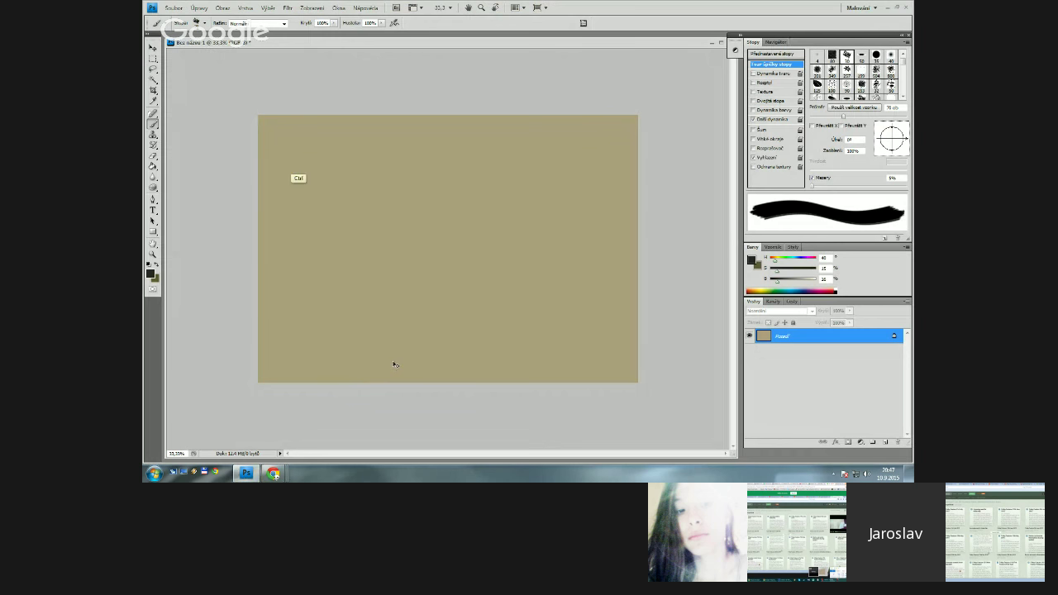
Paste the video screenshot, copy a marquee crop of the model, delete the screenshot layer, and paste the crop.
key("ctrl+v")
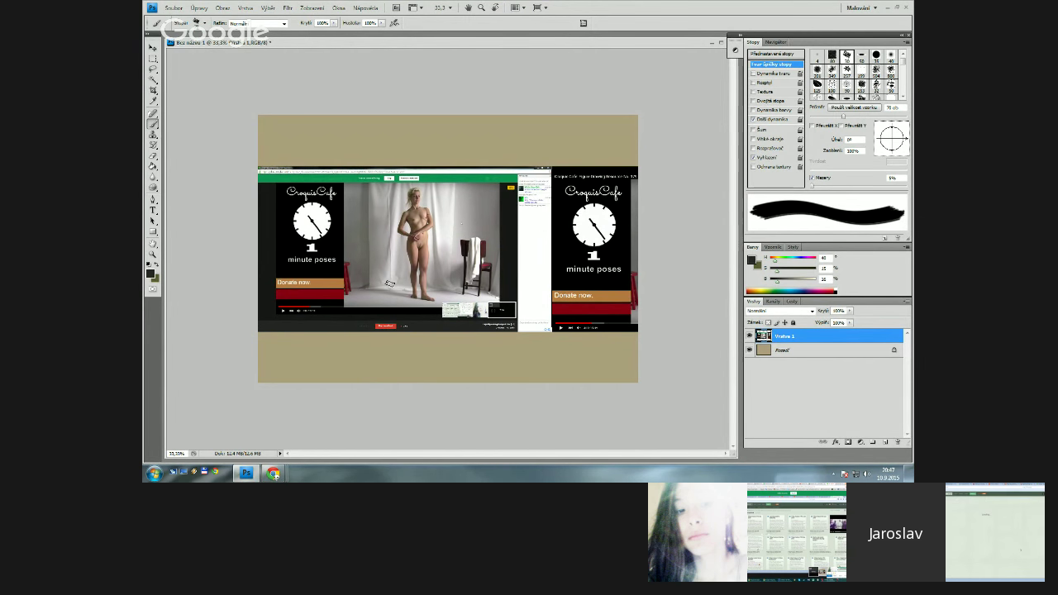
key("m")
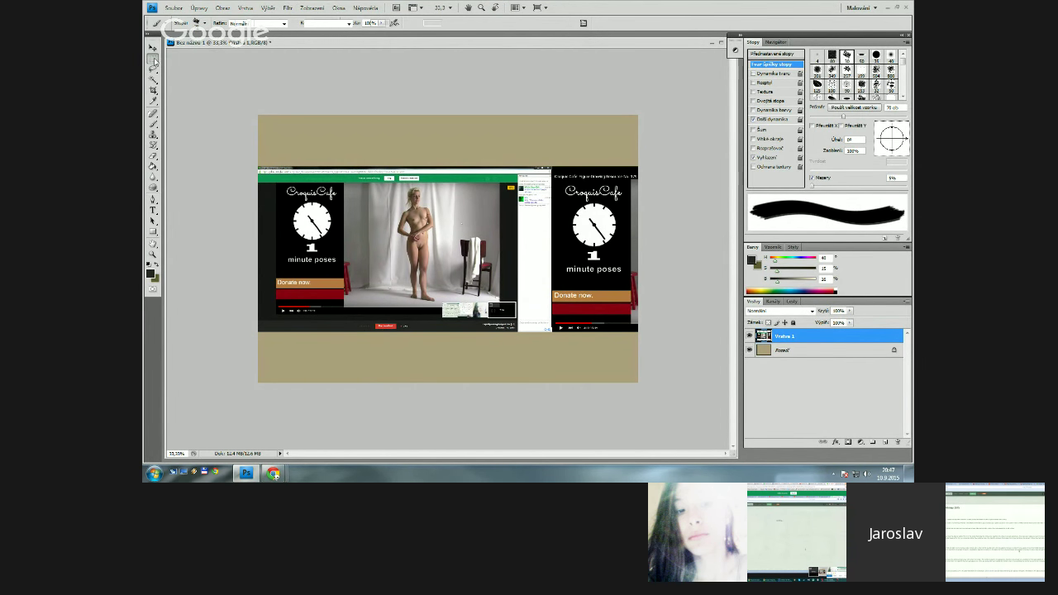
left_click_drag(397, 182, 447, 307)
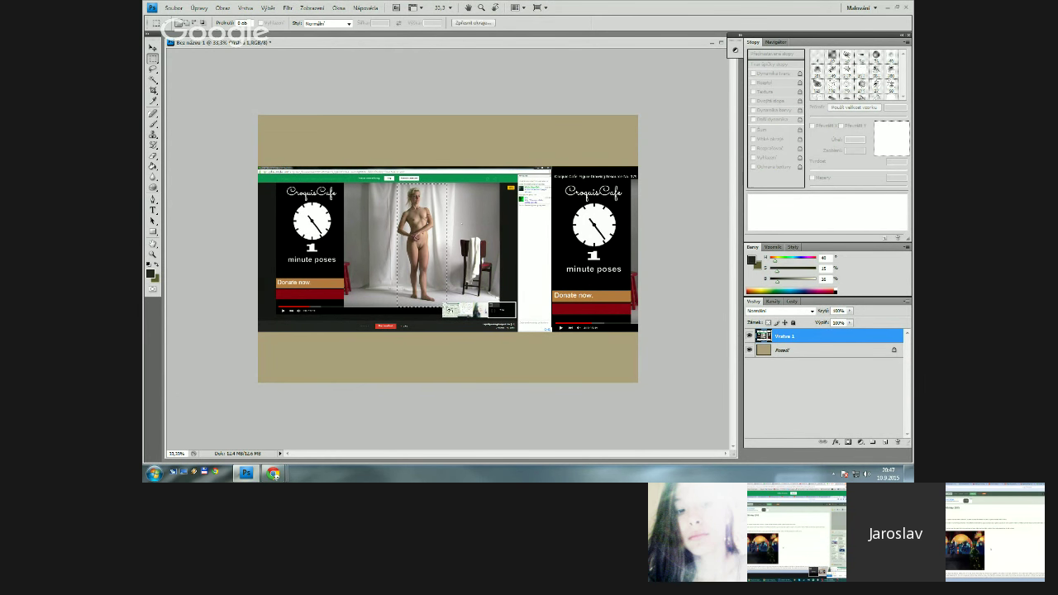
key("ctrl")
key("ctrl+d")
left_click(896, 441)
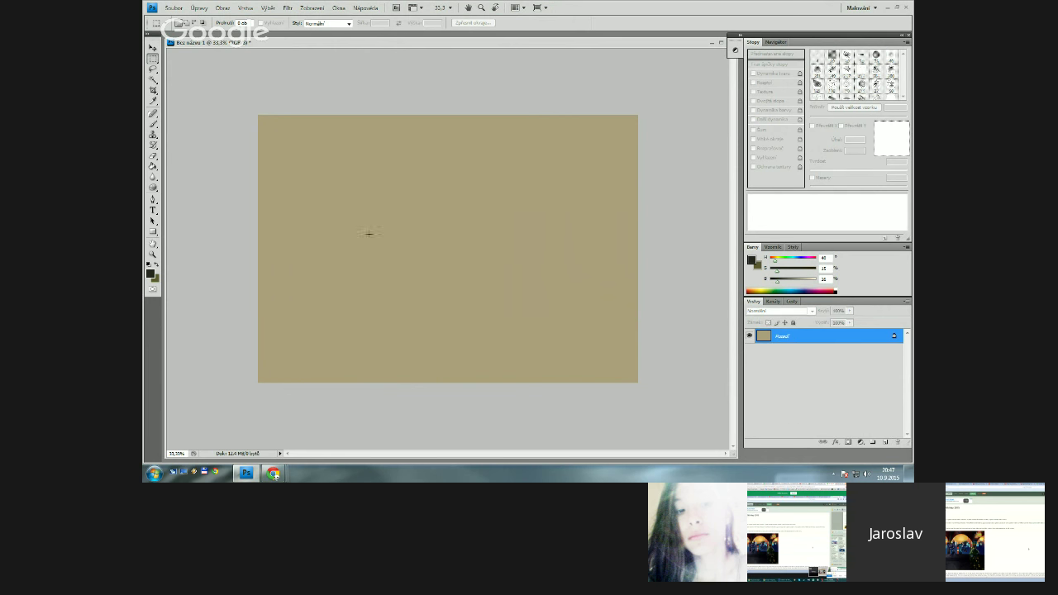
key("ctrl+v")
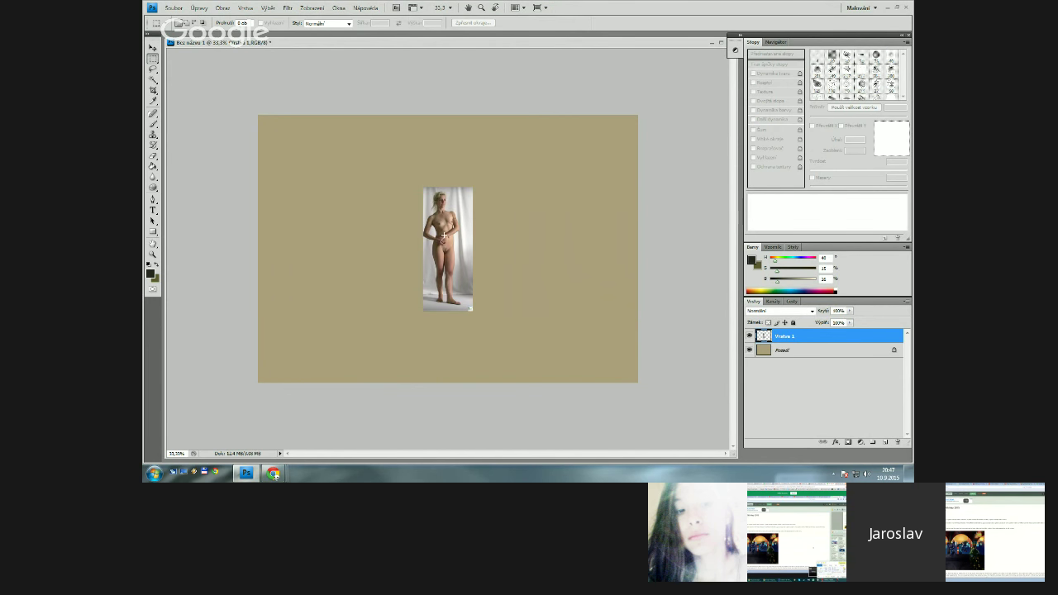
Free Transform the reference photo into the canvas's top-left corner.
right_click(443, 236)
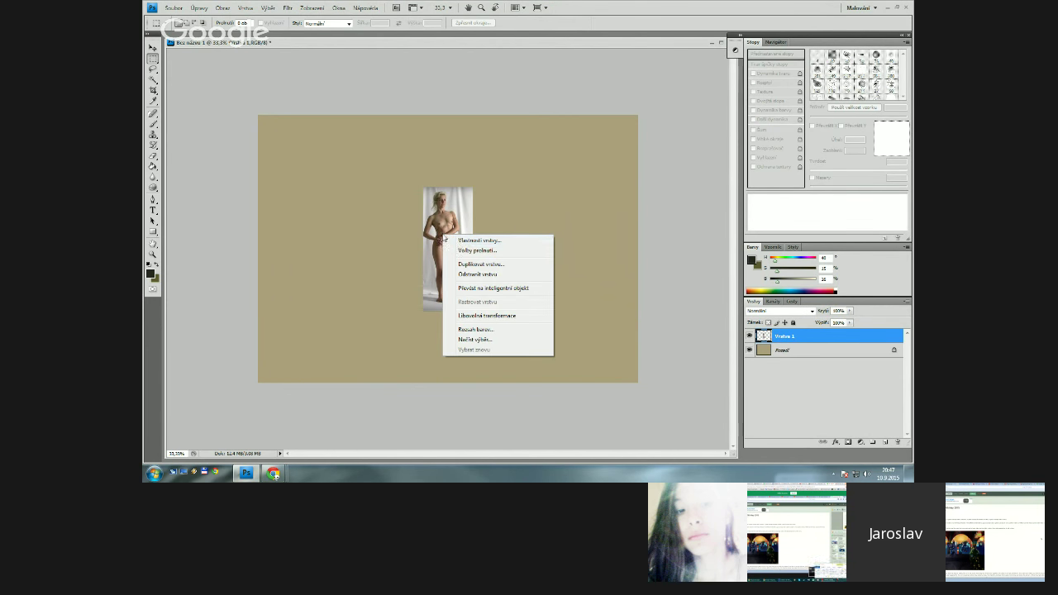
left_click(487, 312)
left_click_drag(452, 229, 297, 155)
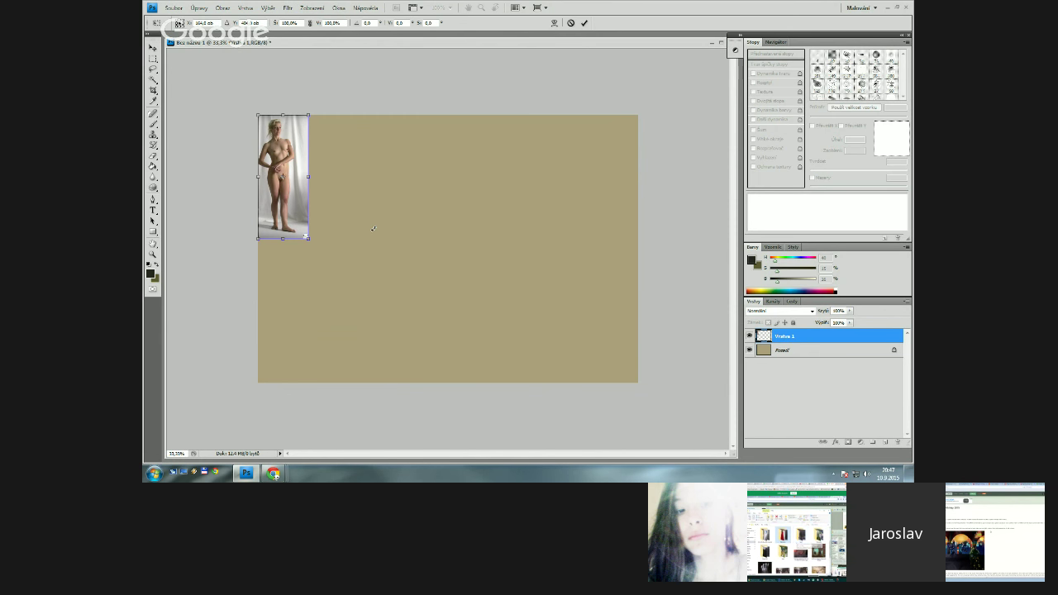
key("Return")
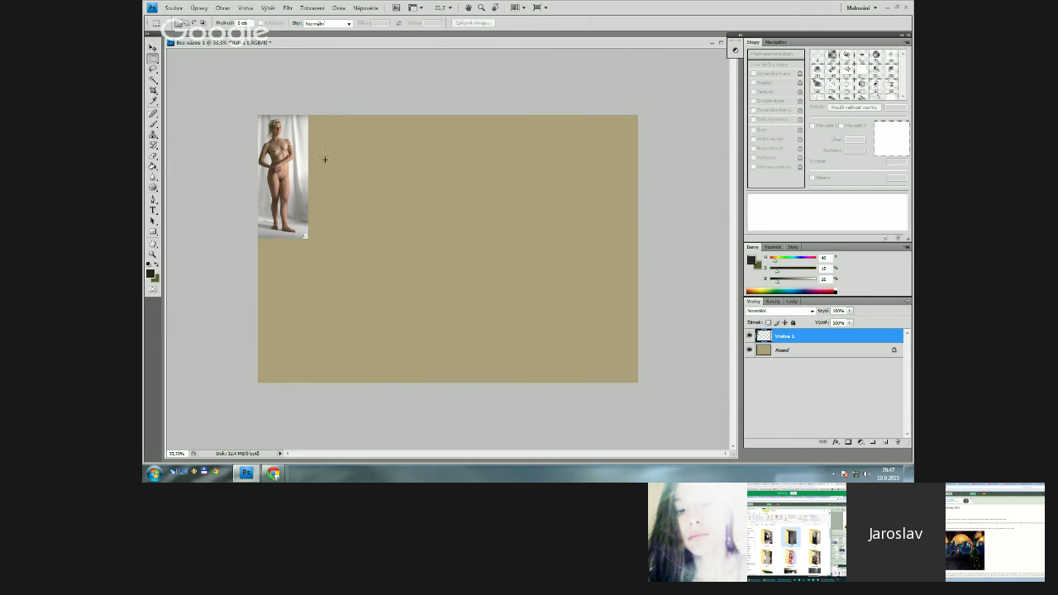
Zoom the canvas to 66.7% and select the Brush tool with the next brush preset.
key("z")
left_click(318, 162)
left_click(316, 165)
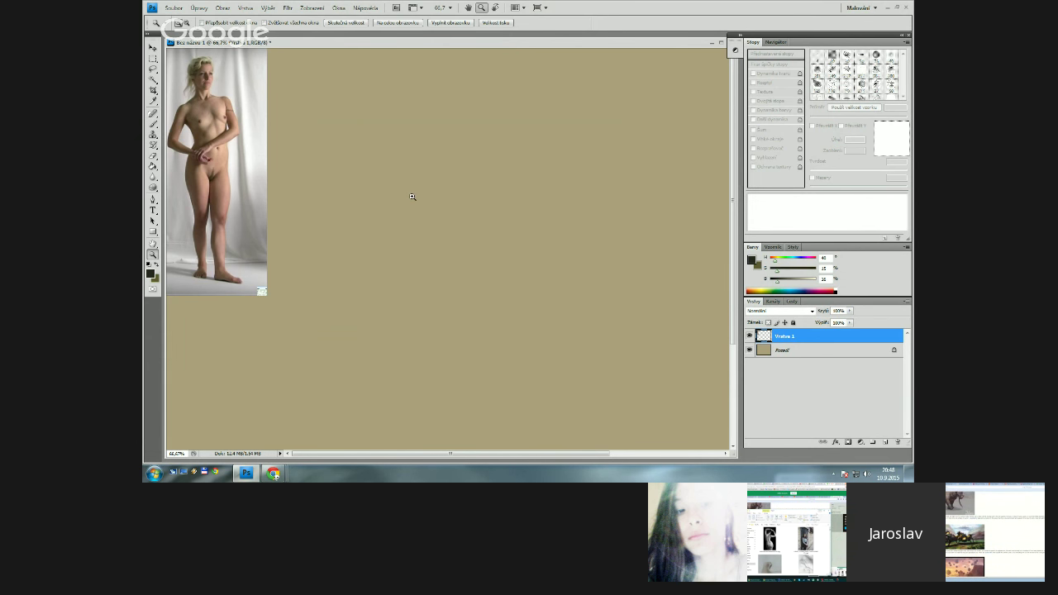
key("b")
key("period")
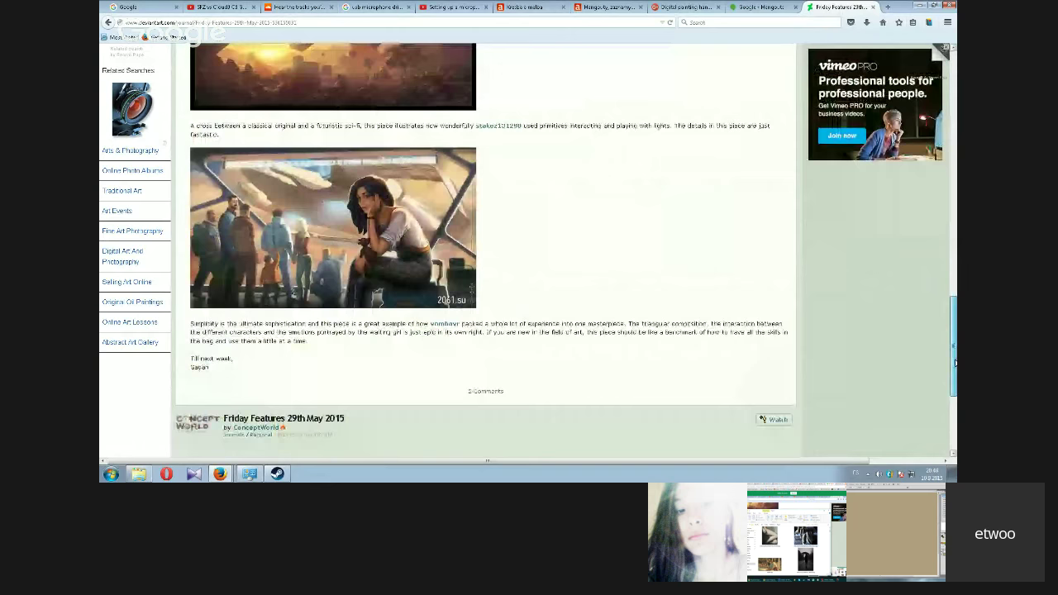
Place a first grey test dab near the top of the canvas, right of the reference photo.
left_click_drag(954, 362, 955, 284)
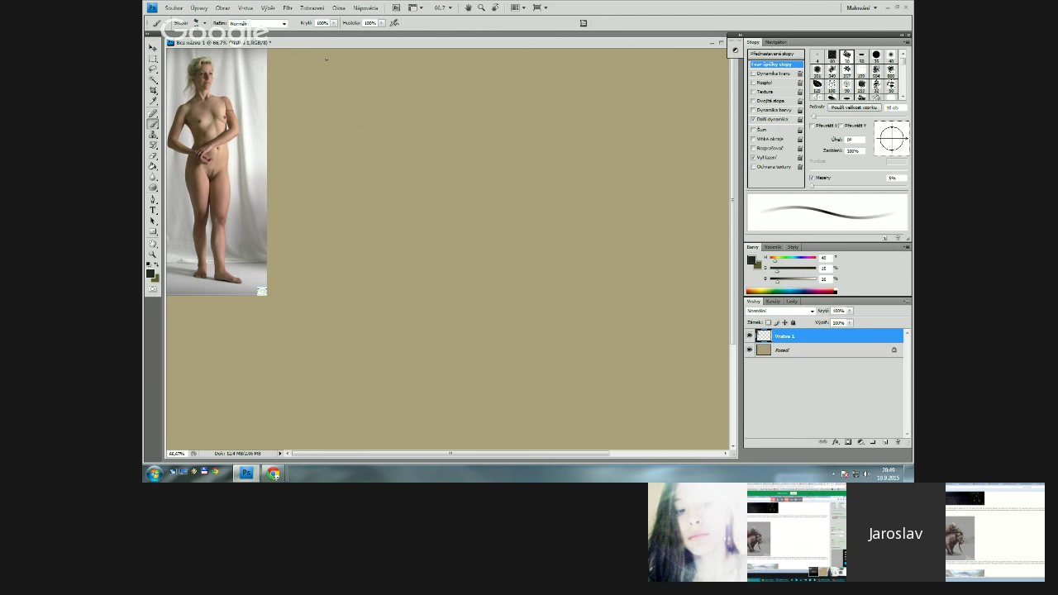
left_click(331, 79)
Sketch the head oval, spine, torso lines and hip line of the standing figure.
mouse_move(328, 79)
left_mouse_down()
mouse_move(298, 99)
mouse_move(358, 85)
mouse_move(331, 97)
left_mouse_up()
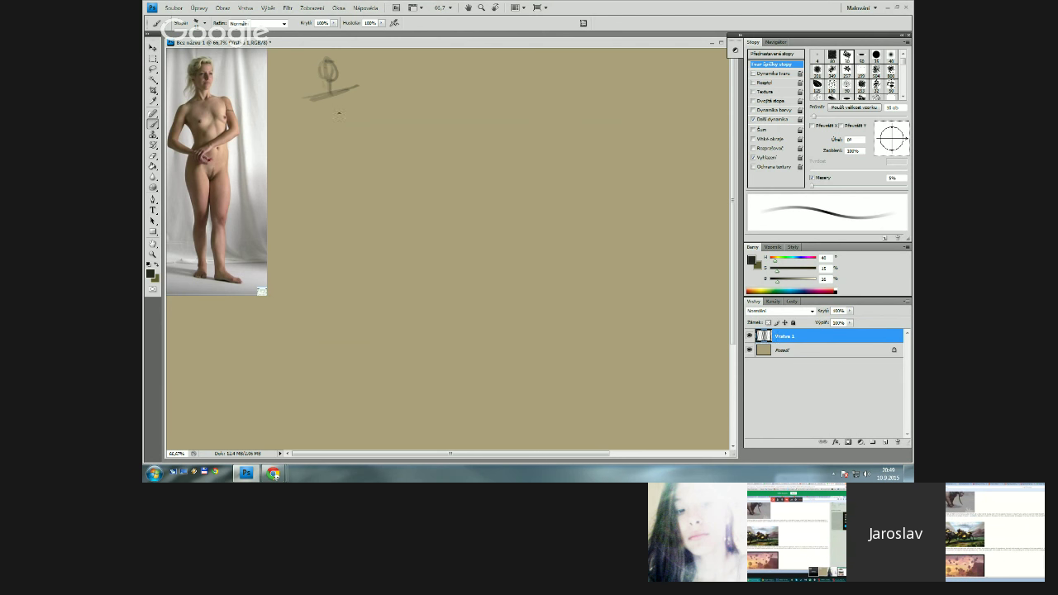
left_click_drag(331, 87, 336, 128)
mouse_move(333, 91)
left_mouse_down()
mouse_move(349, 160)
mouse_move(340, 124)
mouse_move(341, 151)
left_mouse_up()
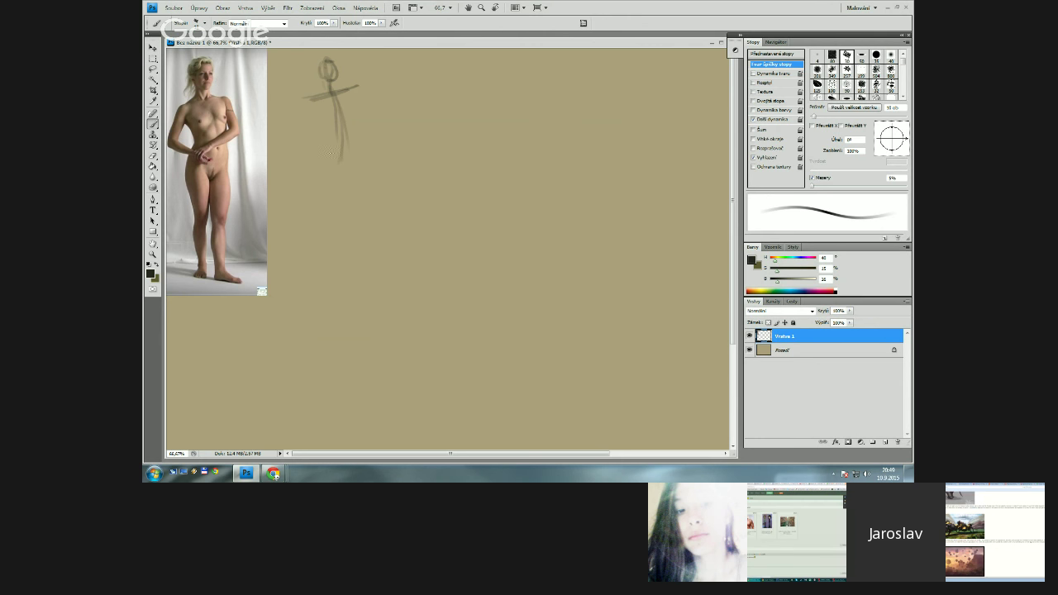
left_click_drag(325, 149, 355, 158)
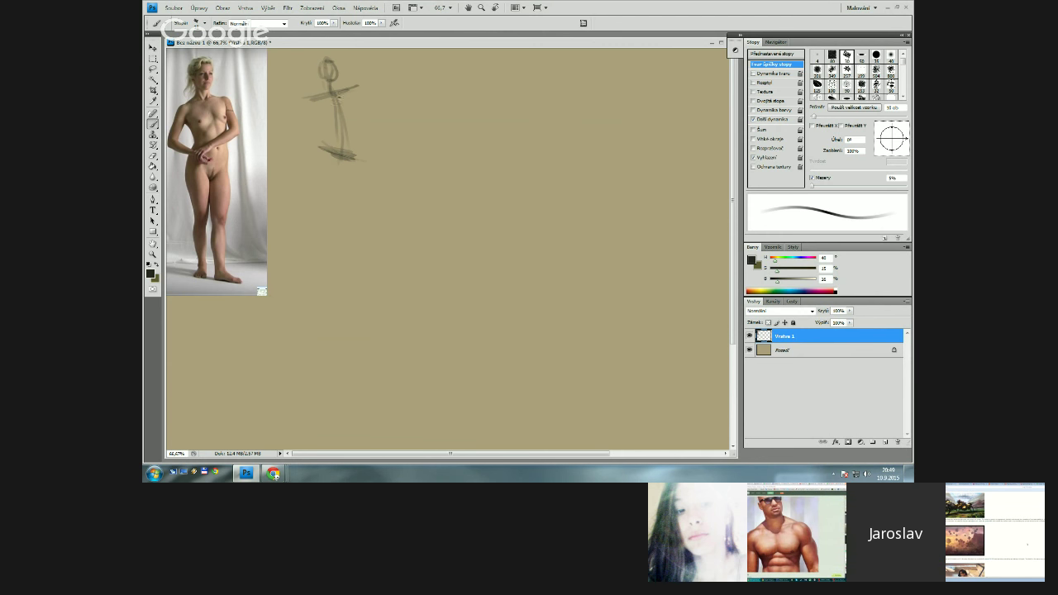
left_click_drag(336, 91, 347, 109)
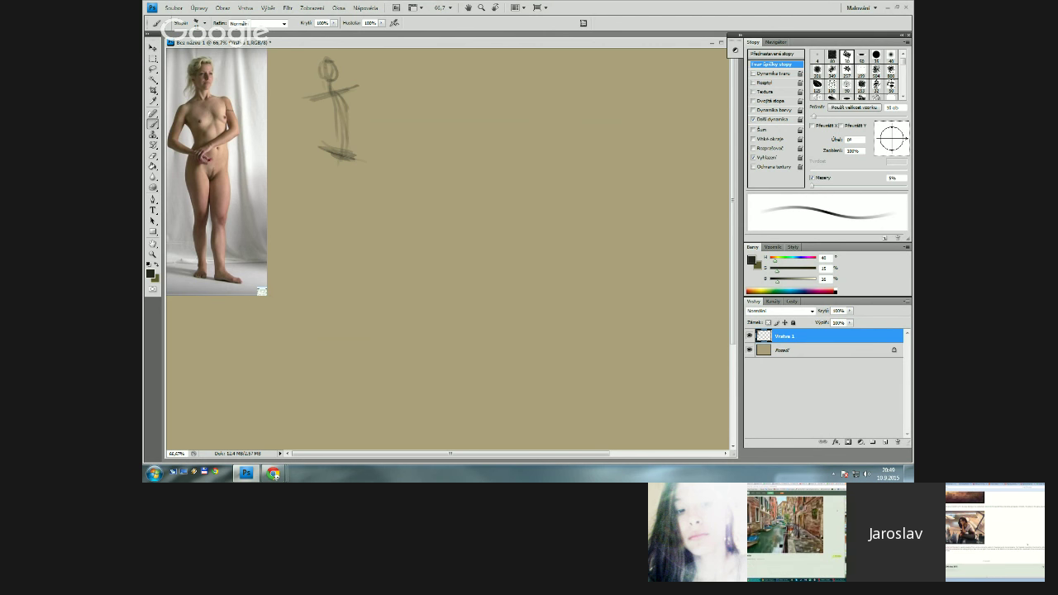
mouse_move(359, 163)
left_mouse_down()
mouse_move(326, 157)
mouse_move(325, 199)
left_mouse_up()
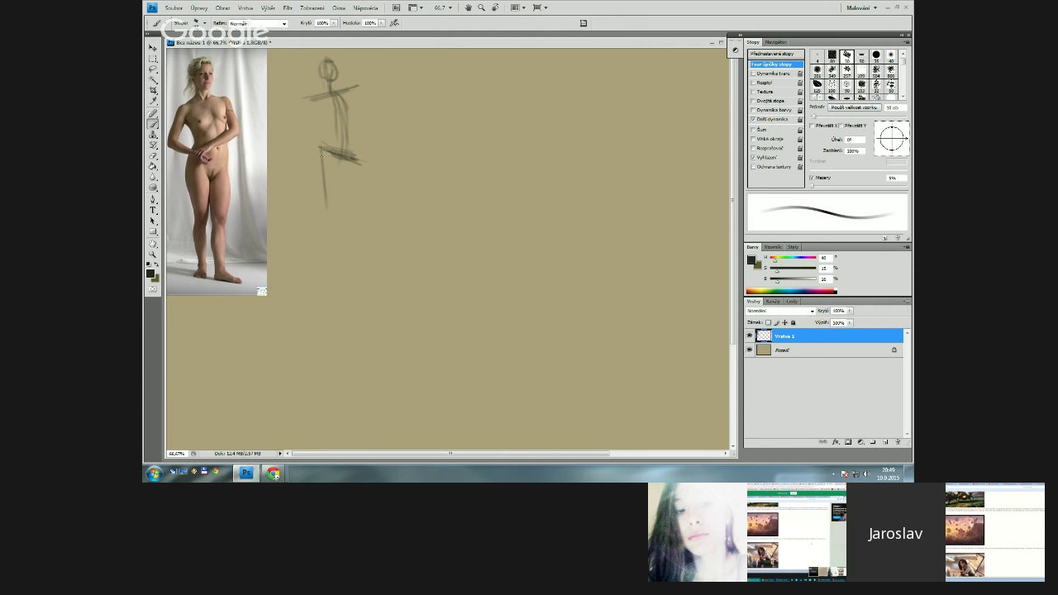
Draw both legs down to the feet and both arms from the shoulders.
left_click_drag(325, 200, 327, 258)
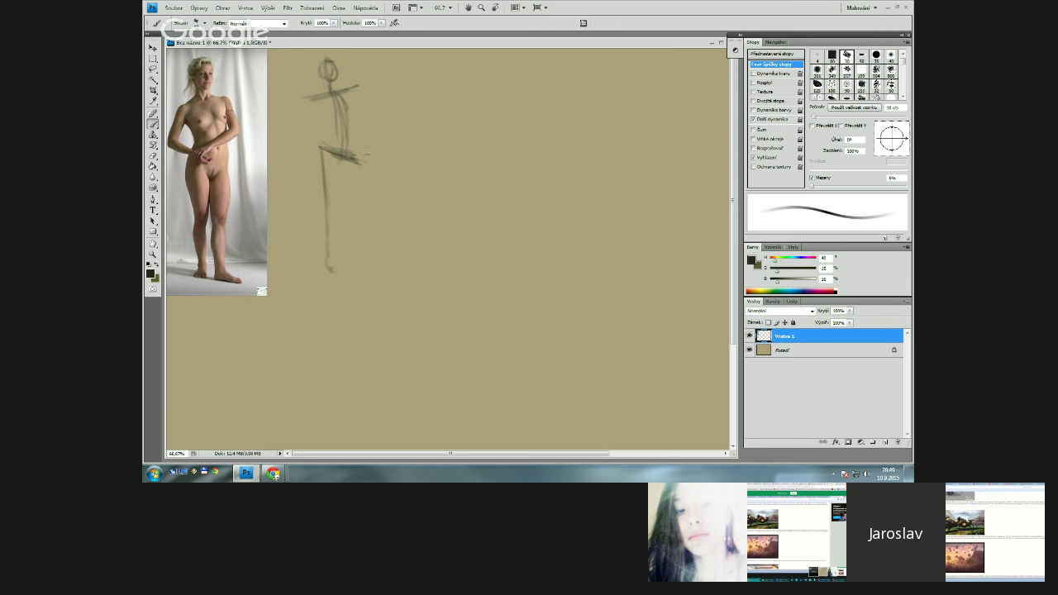
mouse_move(361, 201)
left_mouse_down()
mouse_move(356, 164)
mouse_move(354, 257)
left_mouse_up()
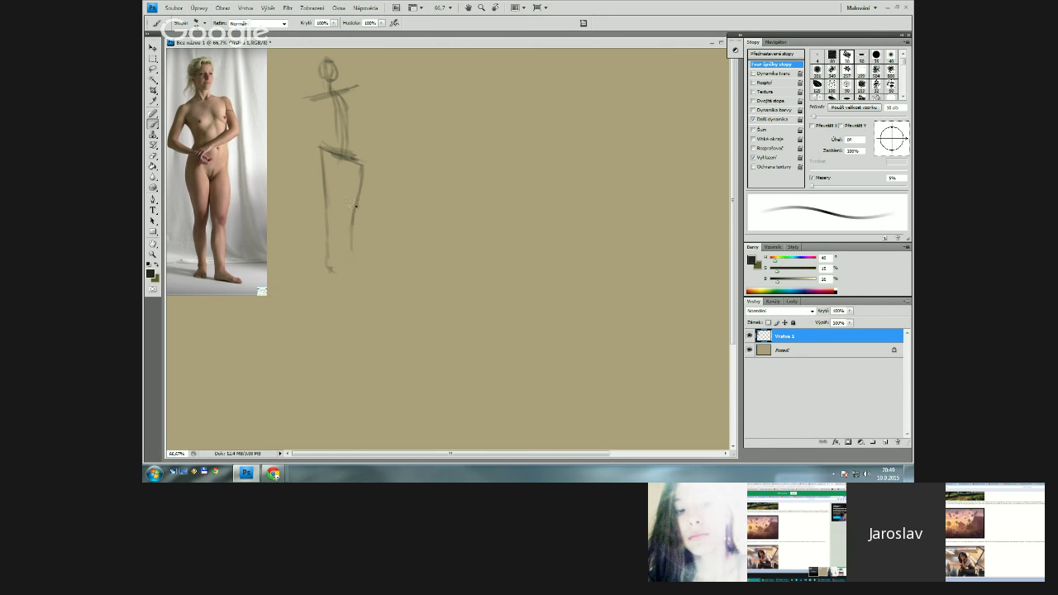
mouse_move(356, 205)
left_mouse_down()
mouse_move(357, 269)
mouse_move(378, 278)
left_mouse_up()
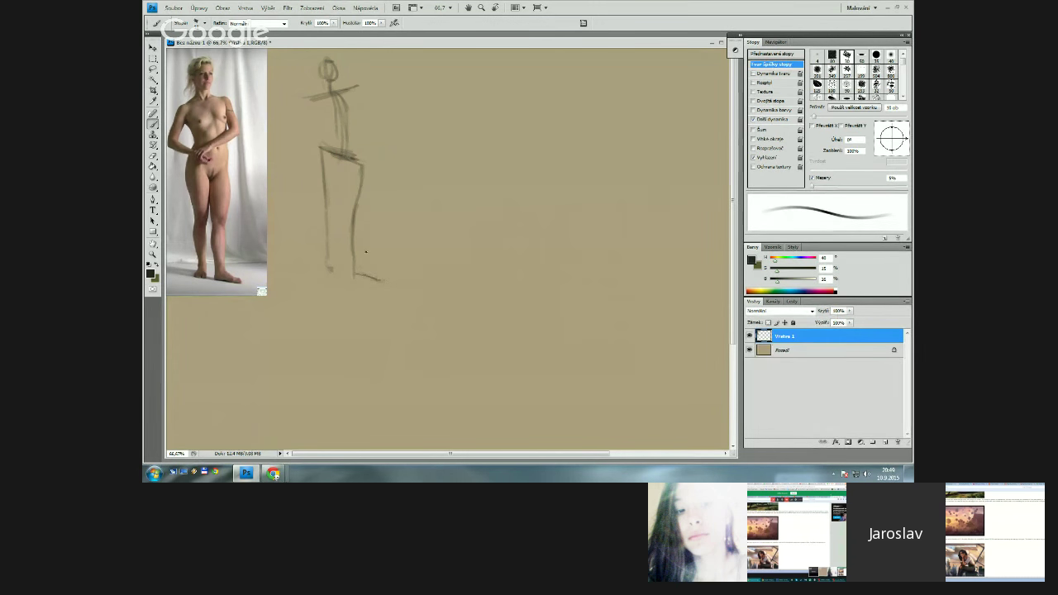
left_click_drag(310, 94, 297, 139)
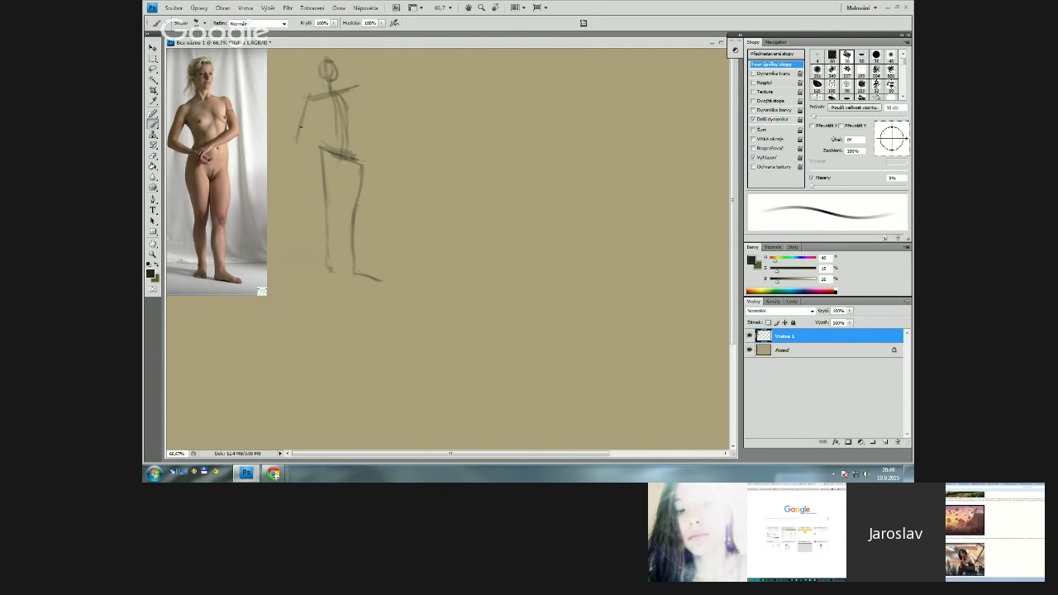
mouse_move(309, 97)
left_mouse_down()
mouse_move(301, 123)
mouse_move(329, 152)
left_mouse_up()
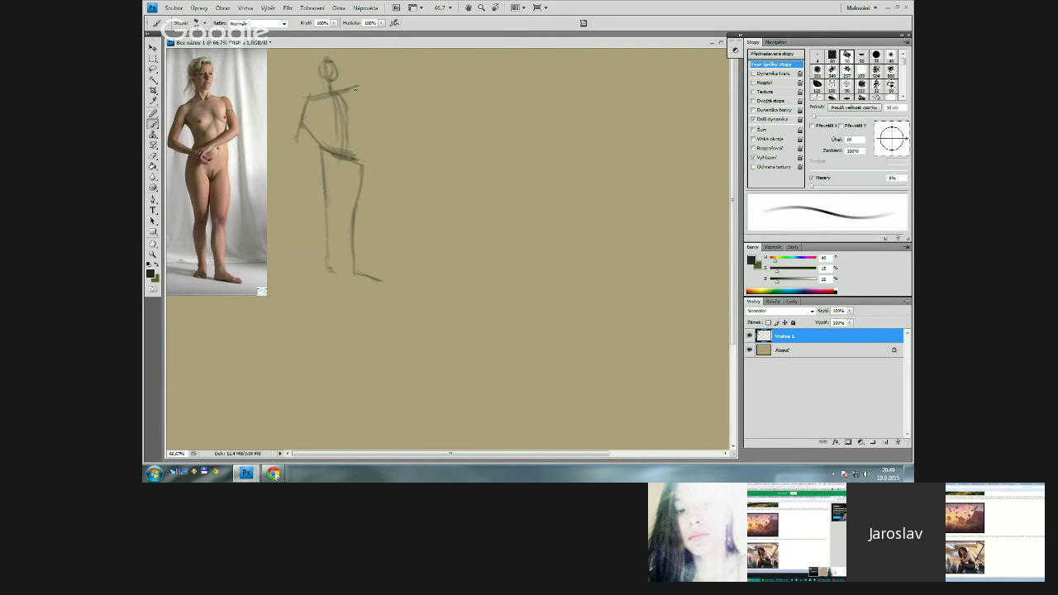
mouse_move(356, 88)
left_mouse_down()
mouse_move(366, 123)
mouse_move(372, 116)
mouse_move(337, 139)
left_mouse_up()
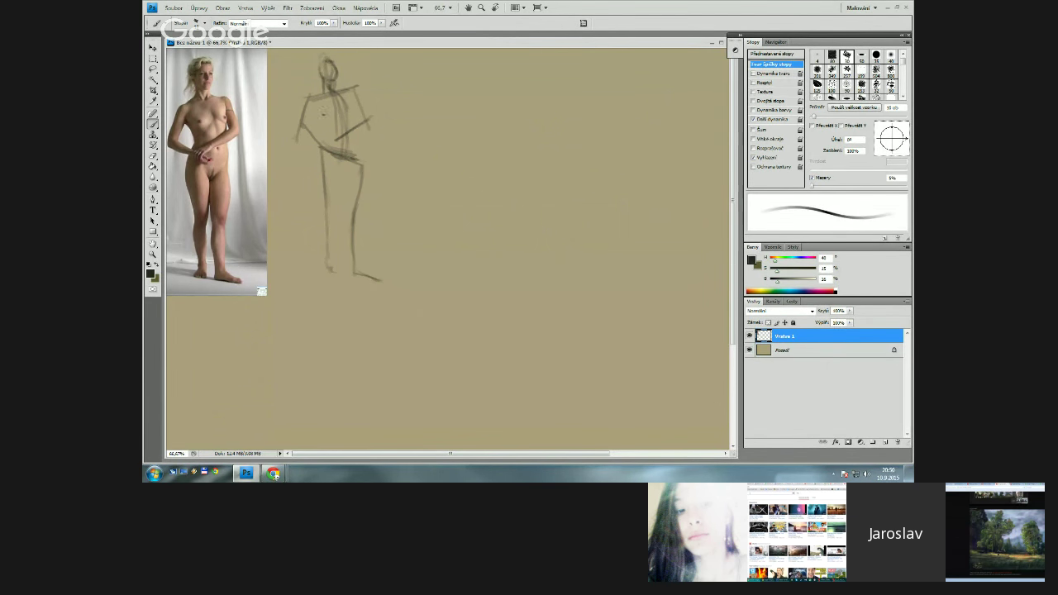
Sketch chest and shoulder marks, a diagonal forearm line across the torso, and a right-shoulder dash.
left_click_drag(324, 111, 331, 126)
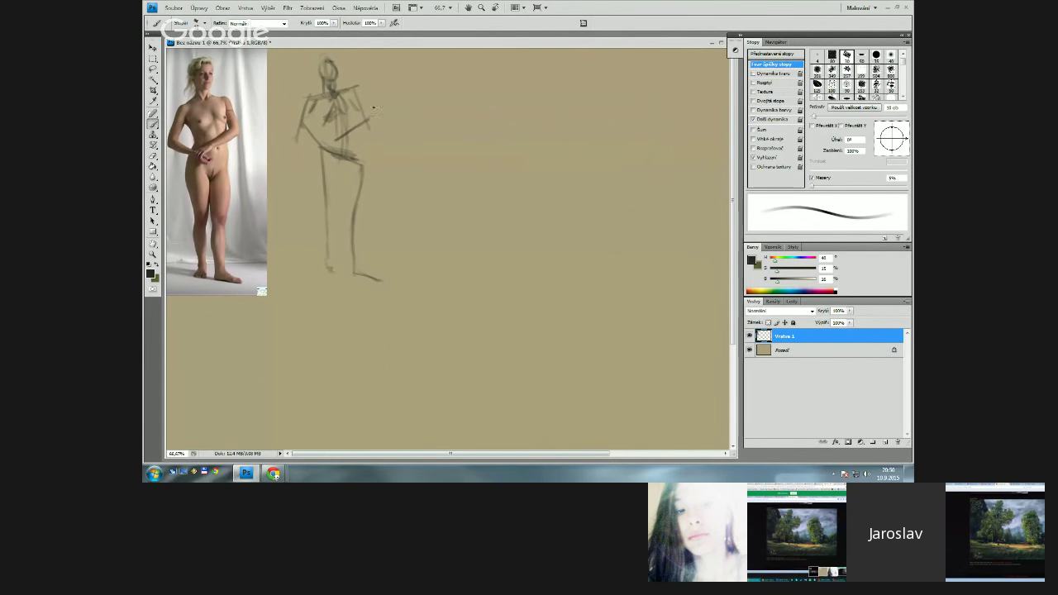
left_click_drag(348, 99, 354, 114)
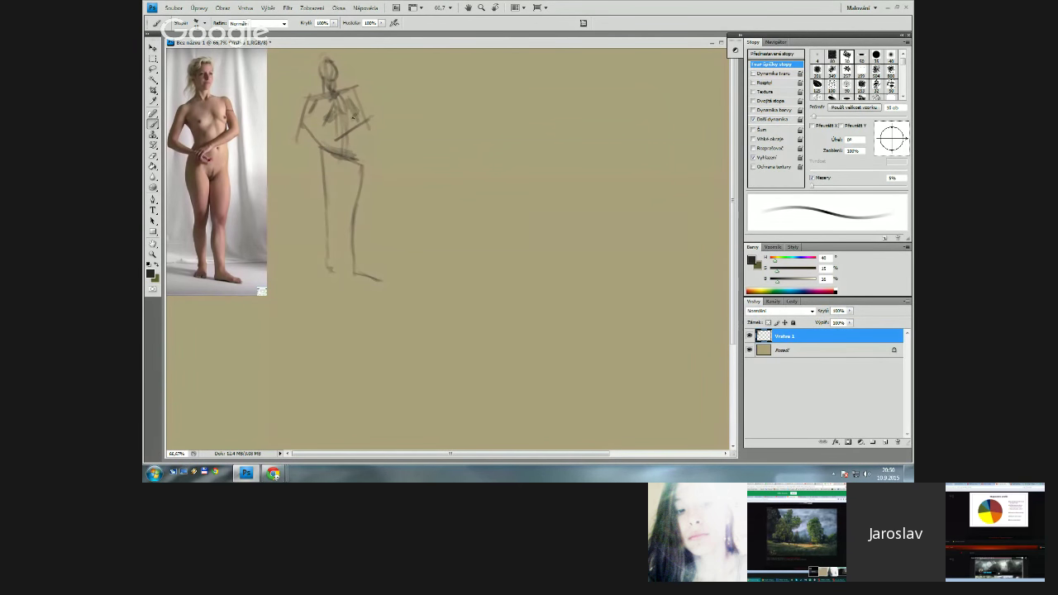
left_click_drag(357, 114, 333, 136)
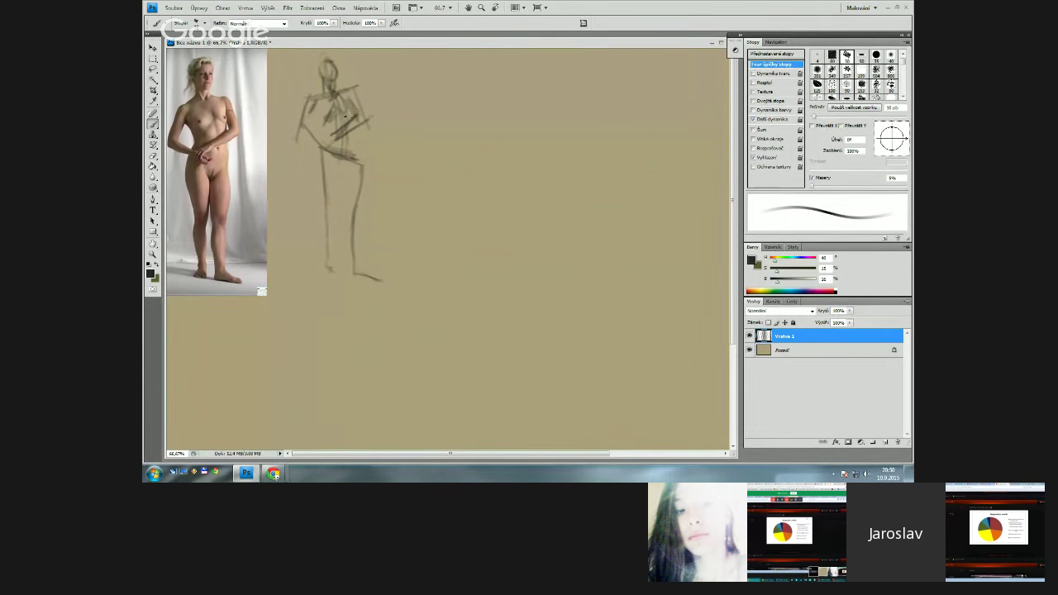
left_click_drag(352, 87, 357, 99)
Reinforce the torso with short and vertical strokes and a line down its side, resizing the brush.
key("bracketright")
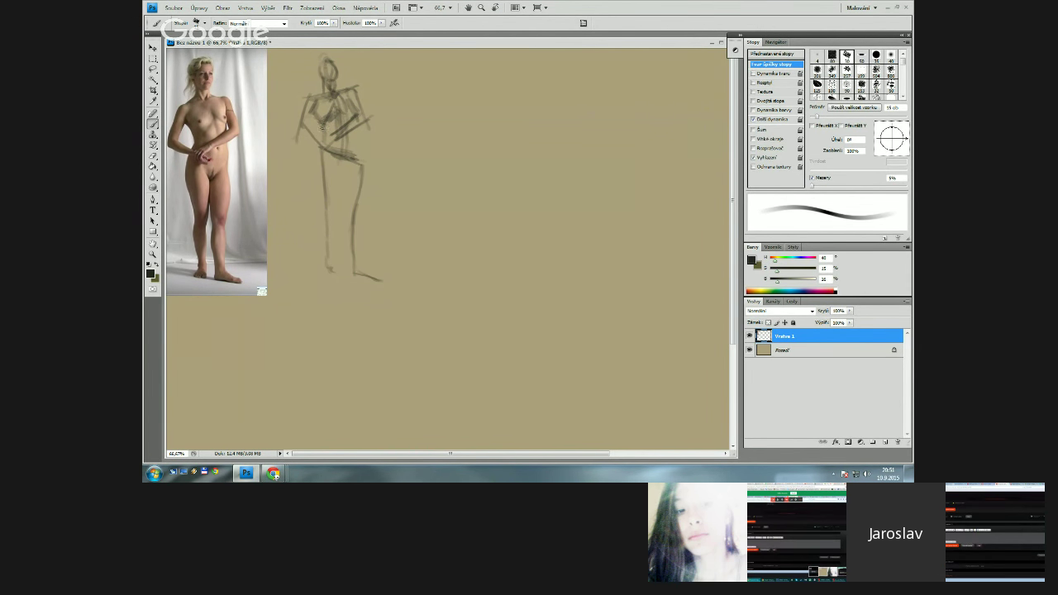
key("bracketleft")
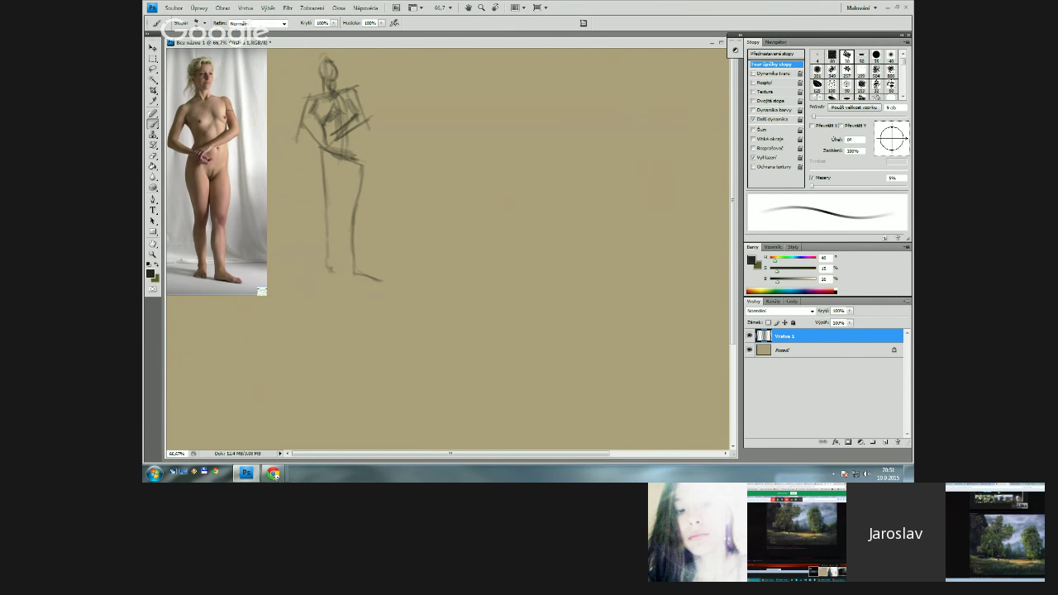
key("bracketleft")
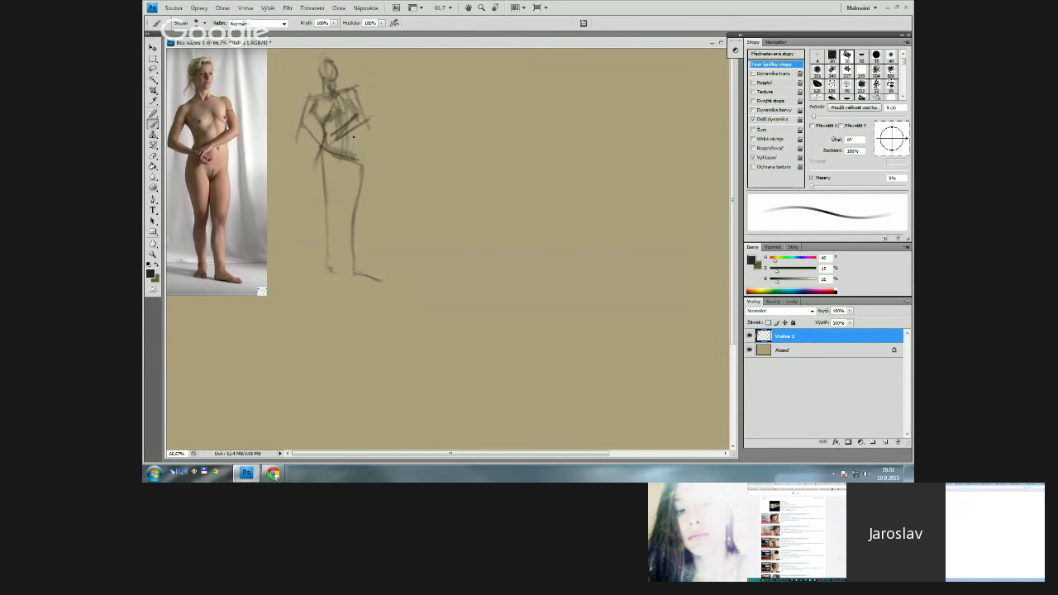
left_click_drag(360, 135, 364, 149)
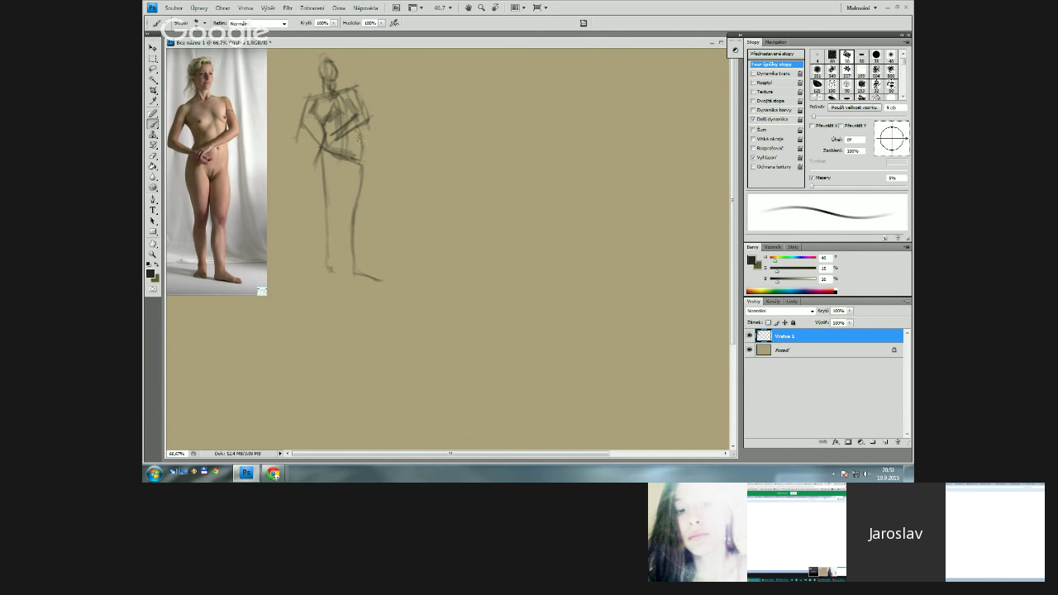
left_click_drag(349, 138, 349, 152)
key("bracketright")
key("bracketright")
key("bracketright")
key("bracketright")
key("bracketright")
key("bracketright")
key("bracketright")
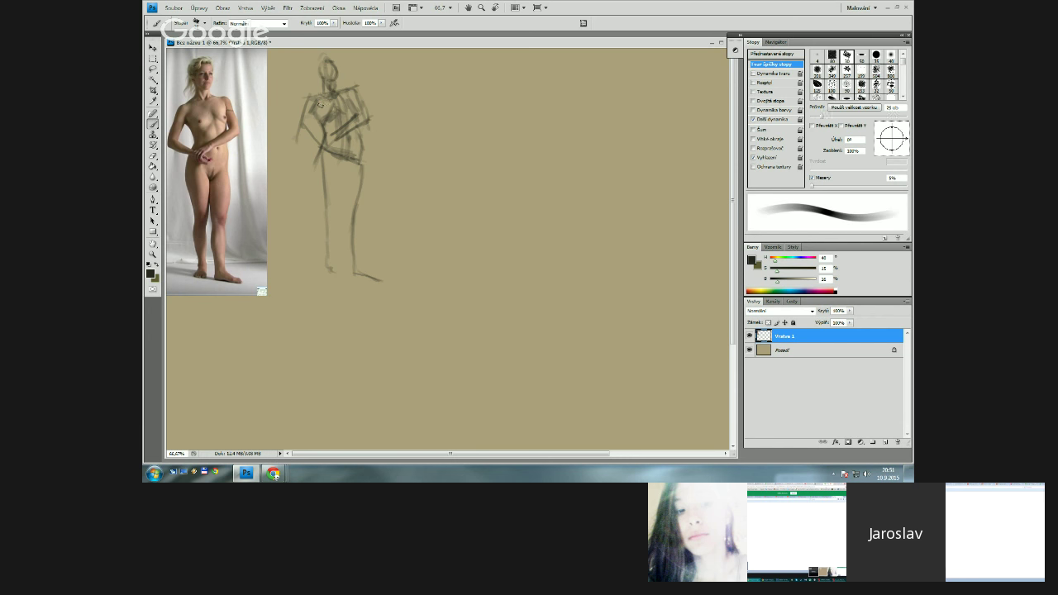
left_click_drag(316, 106, 329, 141)
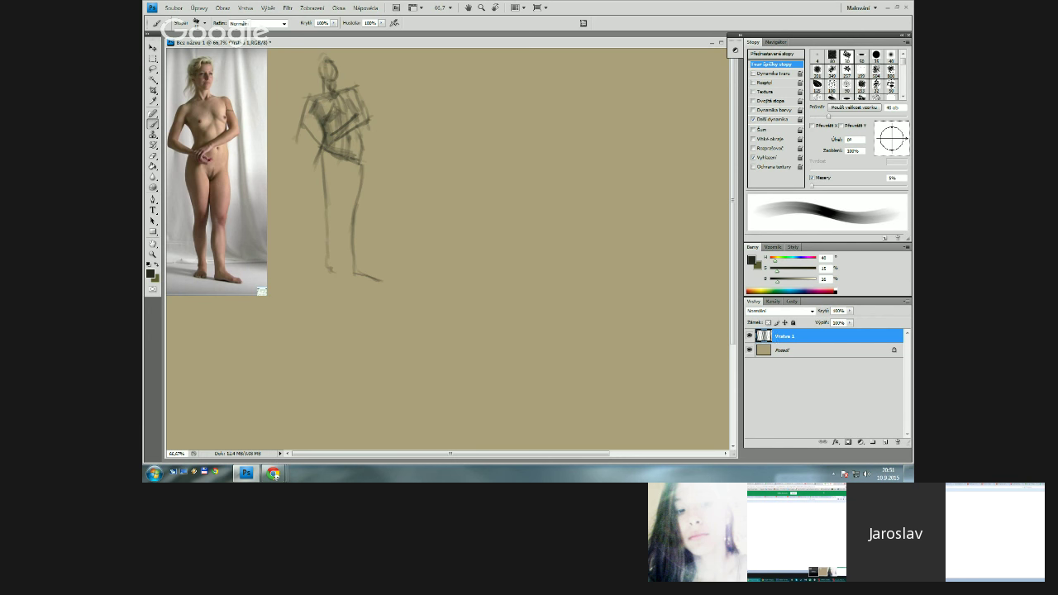
Rough in the left arm below the elbow and strengthen the left leg with thicker strokes.
key("bracketleft")
key("bracketleft")
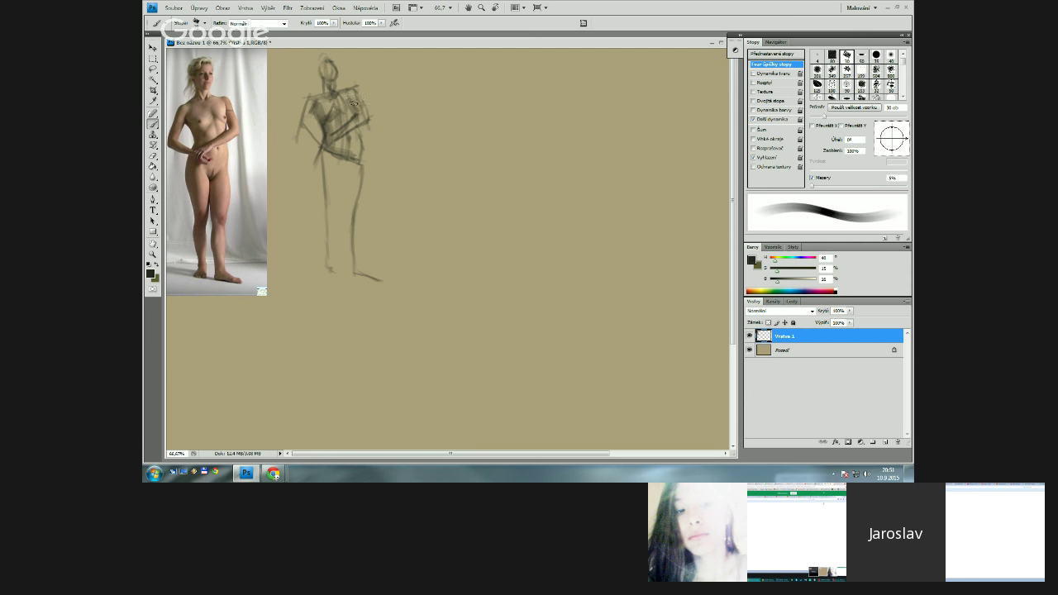
key("bracketleft")
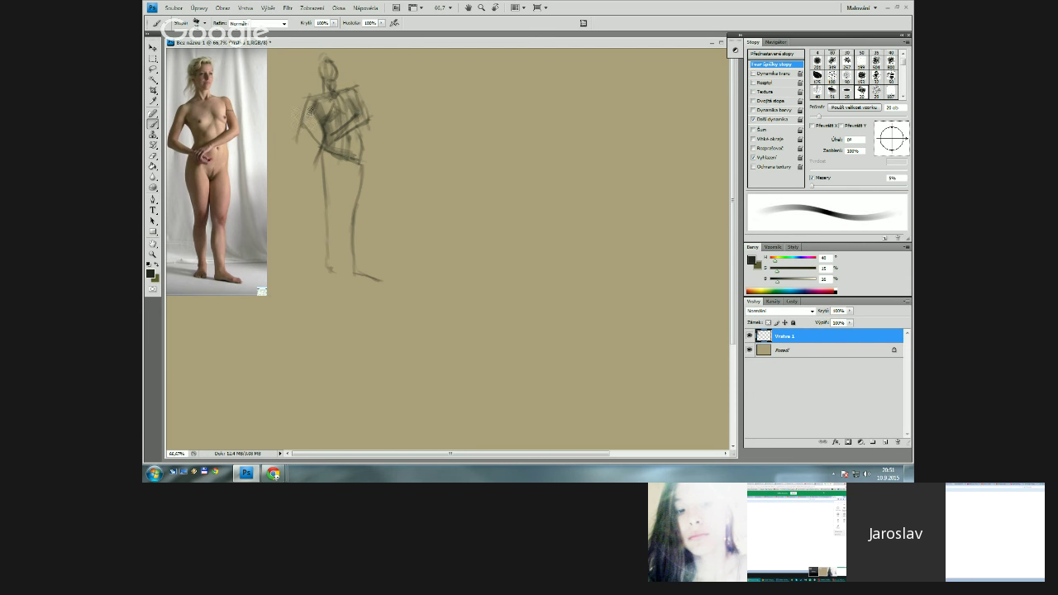
left_click_drag(306, 104, 299, 129)
key("bracketright")
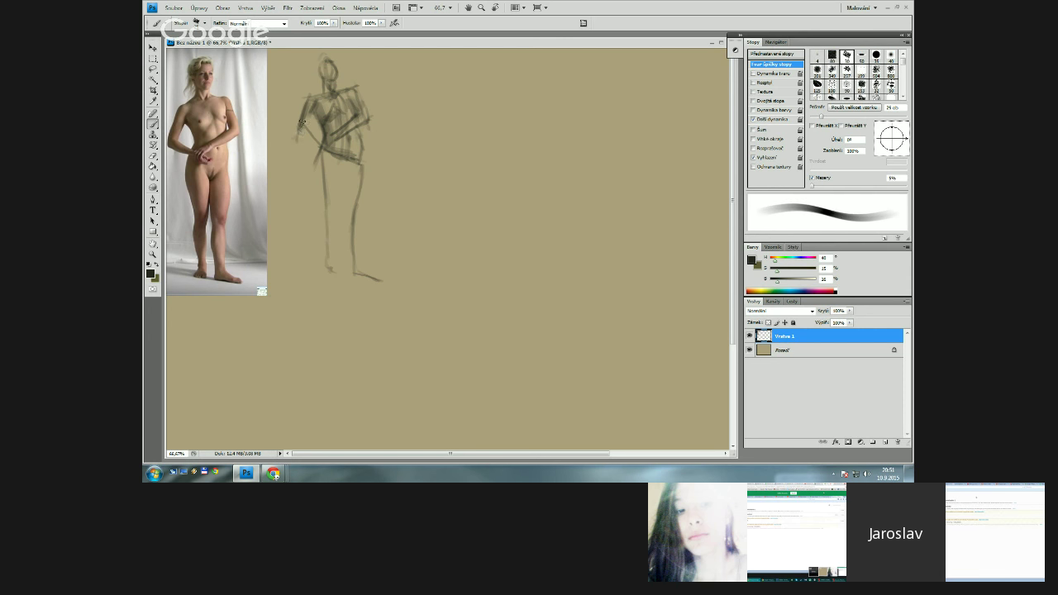
mouse_move(303, 131)
left_mouse_down()
mouse_move(321, 149)
mouse_move(309, 141)
mouse_move(331, 149)
mouse_move(350, 138)
mouse_move(345, 167)
mouse_move(324, 149)
mouse_move(323, 209)
left_mouse_up()
key("bracketright")
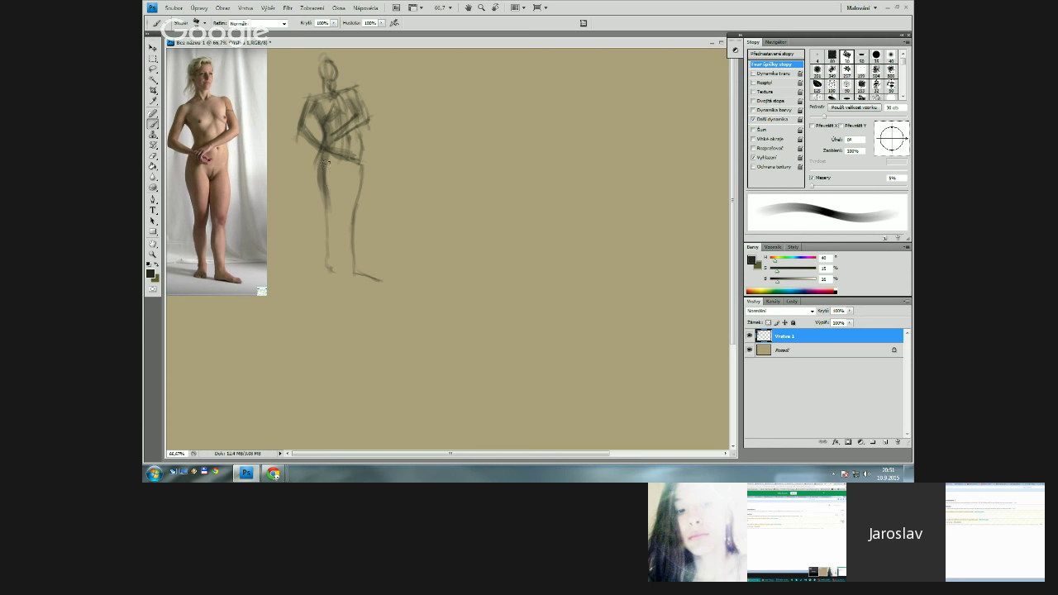
left_click_drag(332, 165, 334, 210)
key("bracketleft")
key("bracketleft")
key("bracketleft")
key("bracketleft")
key("bracketleft")
key("bracketleft")
key("bracketleft")
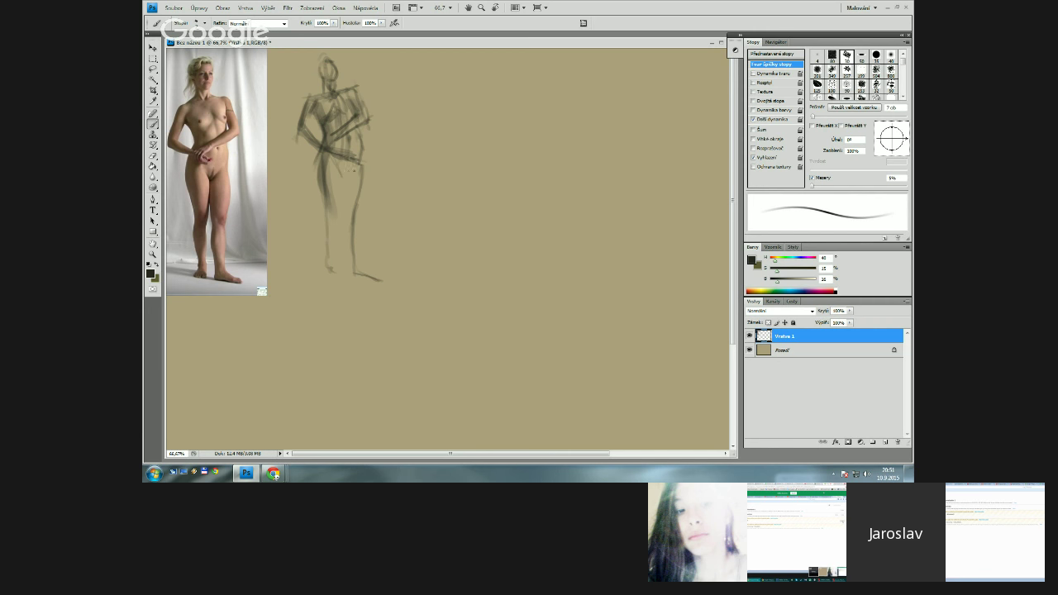
Paint contour strokes along the figure's right side, both thighs and the lower legs toward the feet.
left_click_drag(365, 169, 354, 215)
left_click_drag(343, 187, 342, 216)
left_click_drag(332, 229, 328, 263)
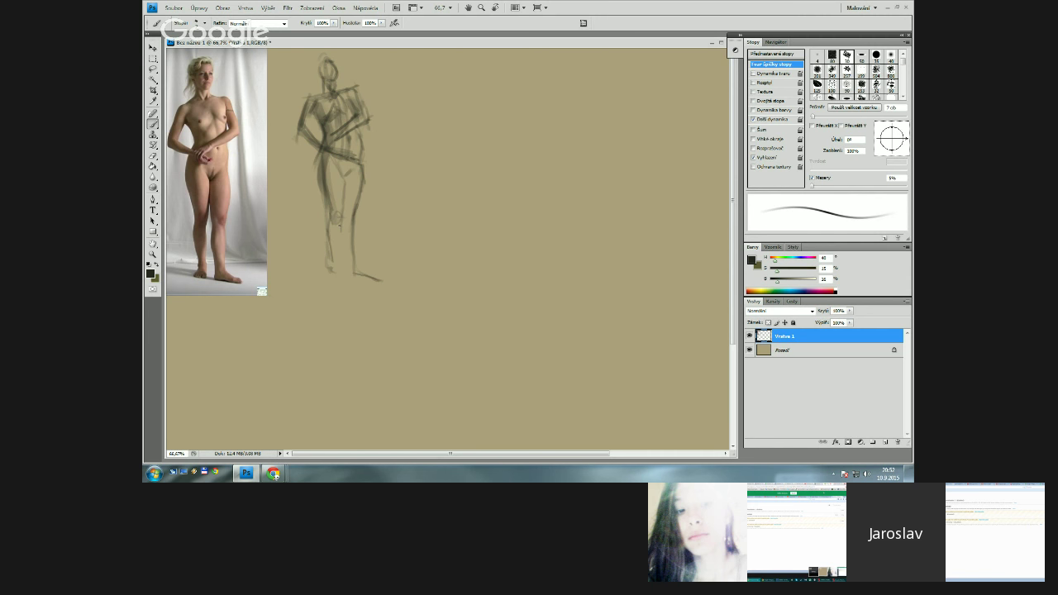
left_click_drag(338, 227, 331, 259)
left_click_drag(318, 164, 328, 207)
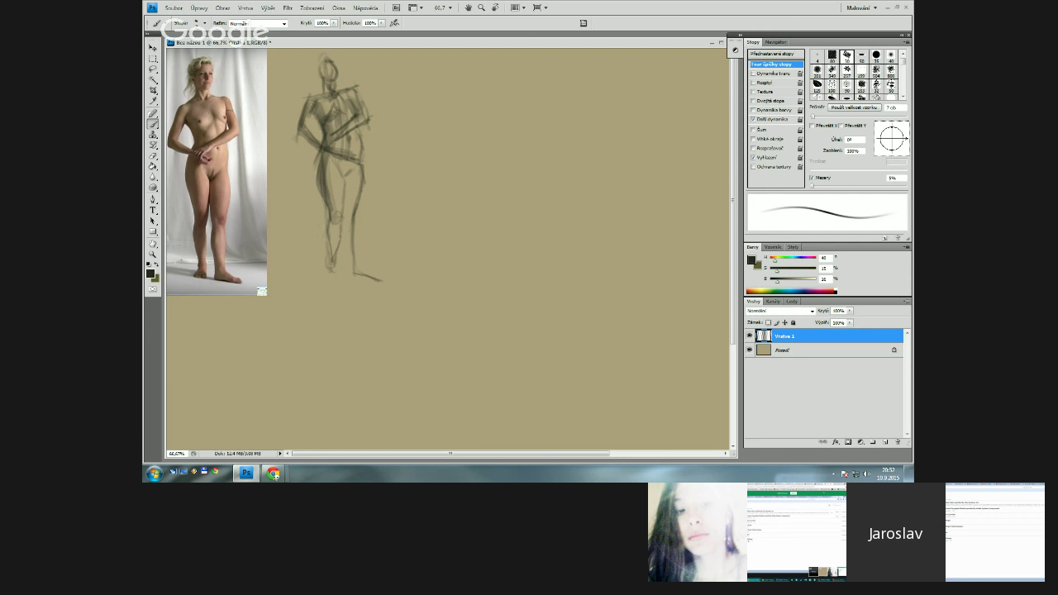
left_click_drag(326, 220, 327, 252)
left_click_drag(339, 226, 335, 263)
left_click_drag(342, 178, 342, 233)
mouse_move(362, 170)
left_mouse_down()
mouse_move(356, 209)
mouse_move(340, 198)
mouse_move(348, 231)
mouse_move(346, 214)
mouse_move(357, 223)
mouse_move(345, 223)
mouse_move(345, 252)
left_mouse_up()
left_click_drag(346, 245, 348, 265)
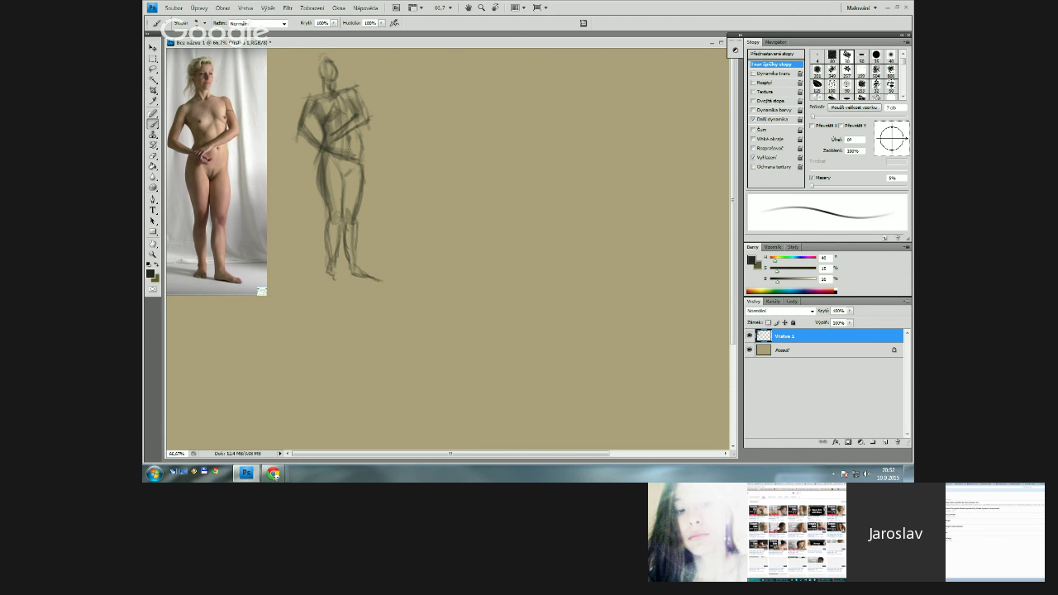
Paint a bold stroke down the left leg and another down the right leg, resizing the brush.
key("bracketright")
key("bracketright")
key("bracketright")
key("bracketright")
key("bracketright")
key("bracketright")
key("bracketright")
key("bracketright")
left_click_drag(328, 159, 329, 277)
key("bracketleft")
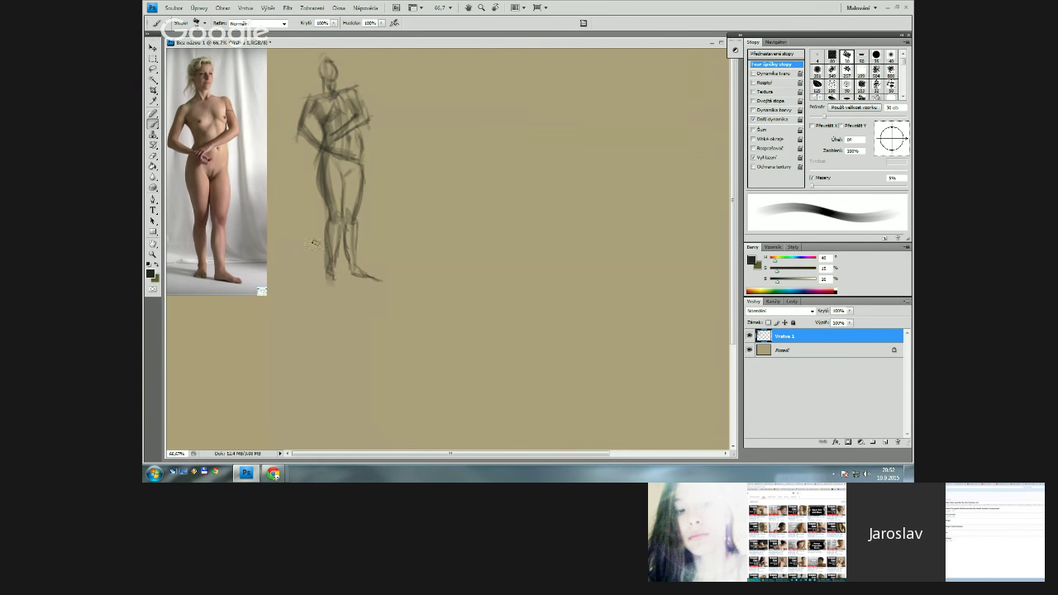
key("bracketleft")
mouse_move(344, 221)
left_mouse_down()
mouse_move(349, 265)
mouse_move(369, 281)
left_mouse_up()
key("bracketleft")
key("bracketleft")
key("bracketright")
key("bracketright")
key("bracketright")
key("bracketright")
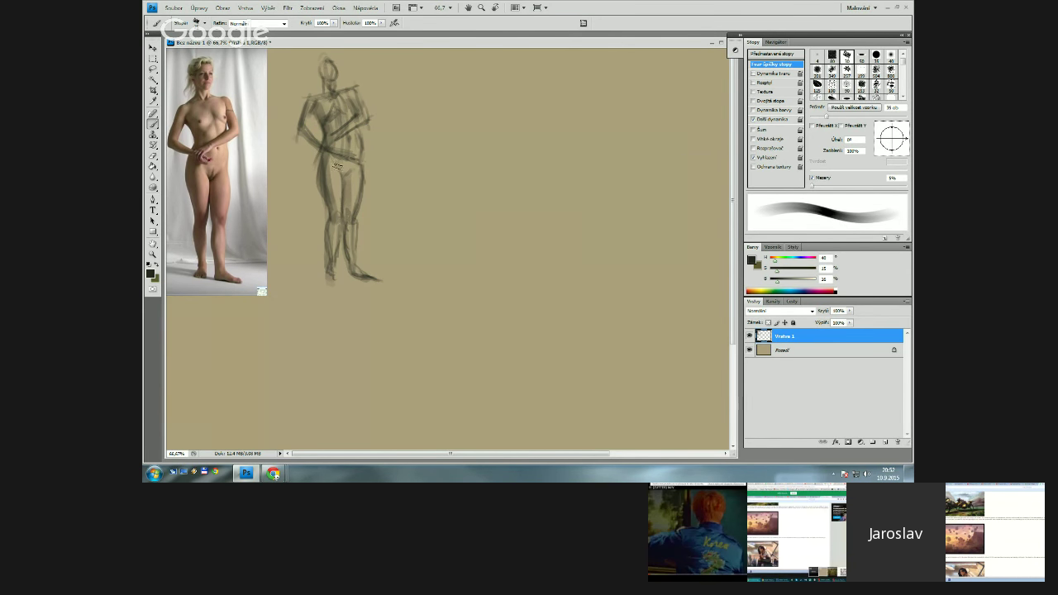
key("bracketleft")
key("bracketleft")
key("bracketleft")
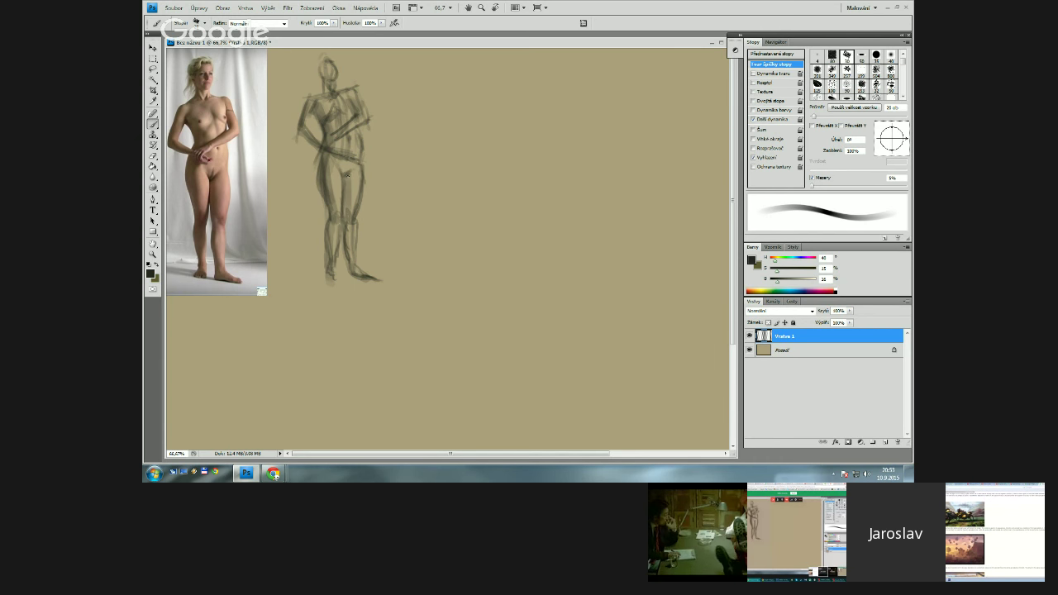
key("bracketleft")
key("bracketleft")
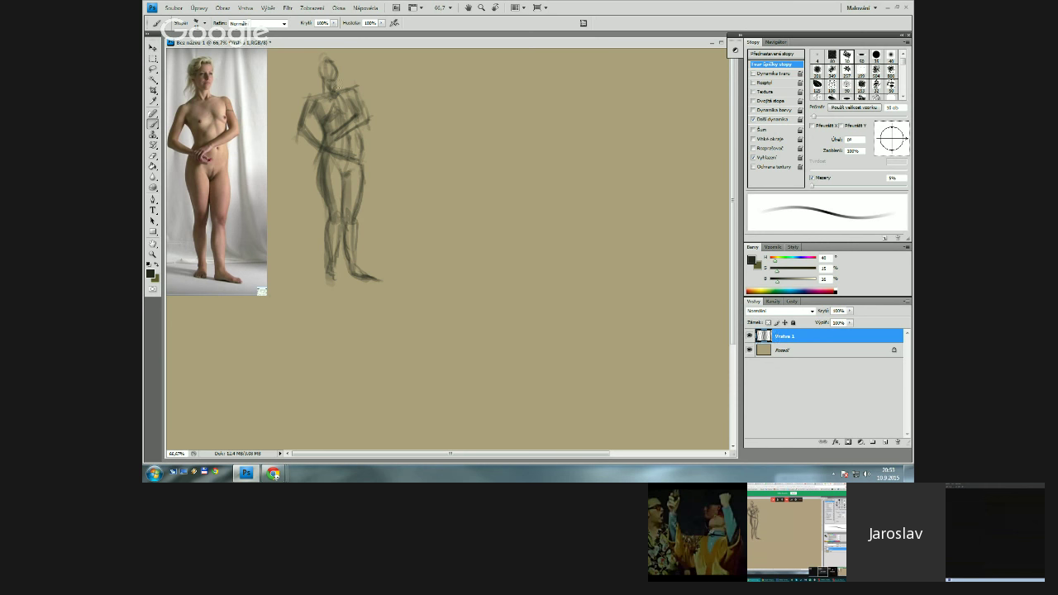
Refine the left and right sides of the head and add a short stroke on the left thigh.
left_click_drag(329, 55, 317, 73)
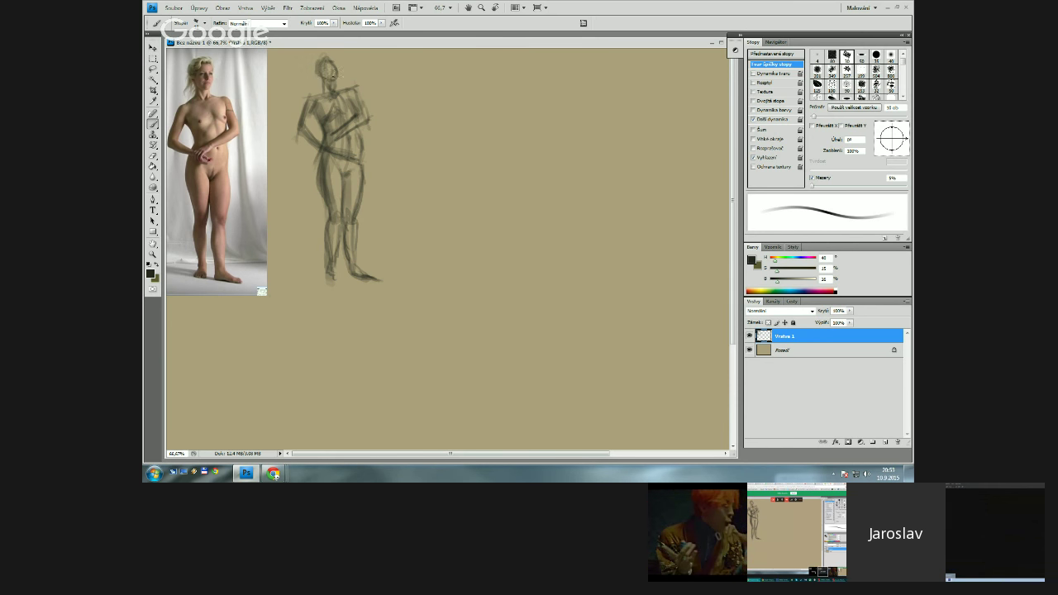
left_click_drag(338, 64, 327, 87)
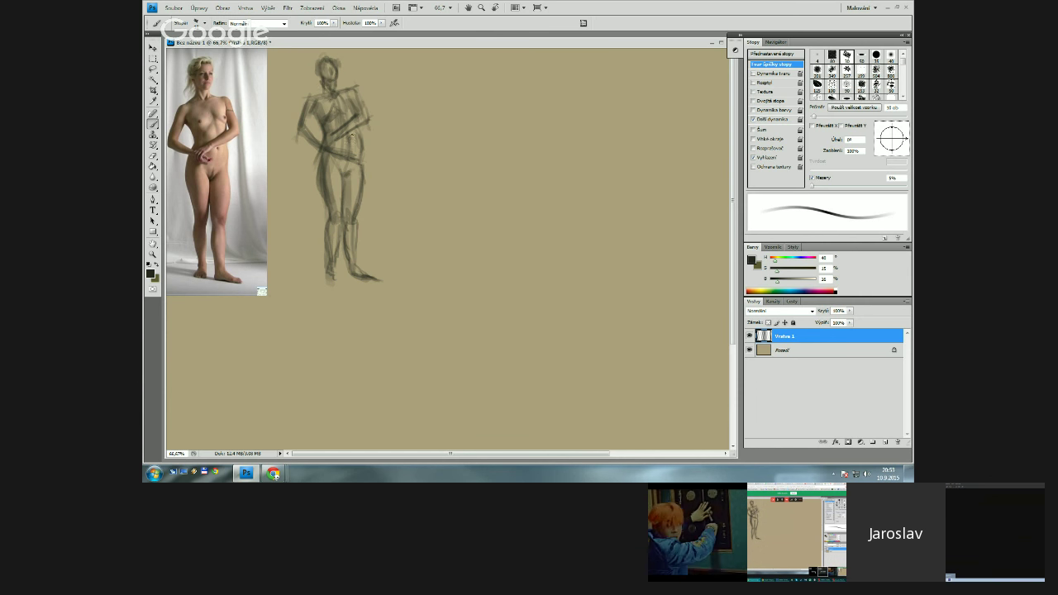
key("bracketright")
key("bracketright")
mouse_move(333, 157)
left_mouse_down()
mouse_move(324, 192)
mouse_move(343, 173)
left_mouse_up()
key("bracketright")
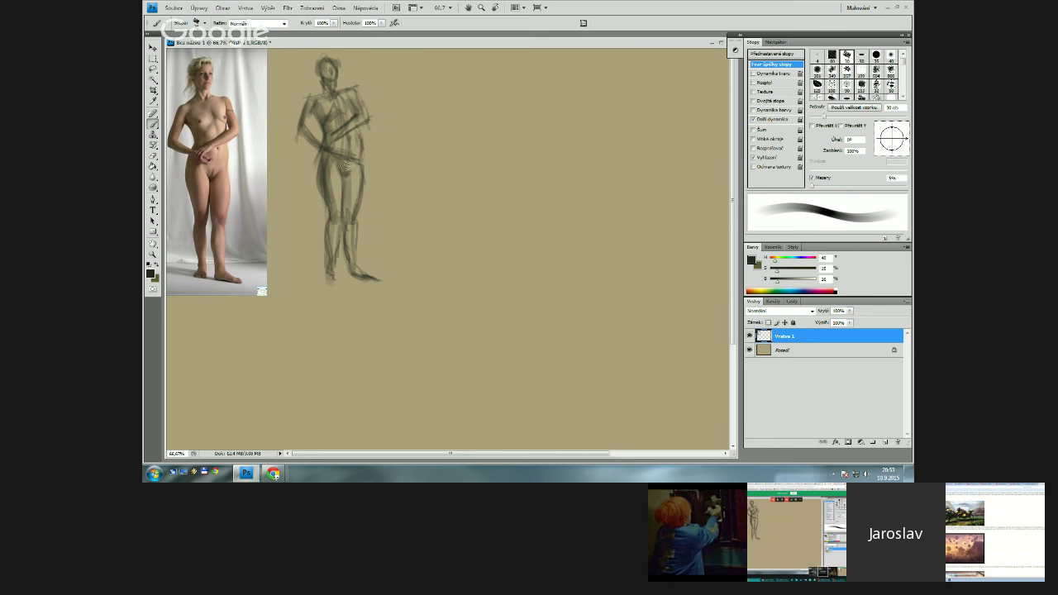
key("bracketleft")
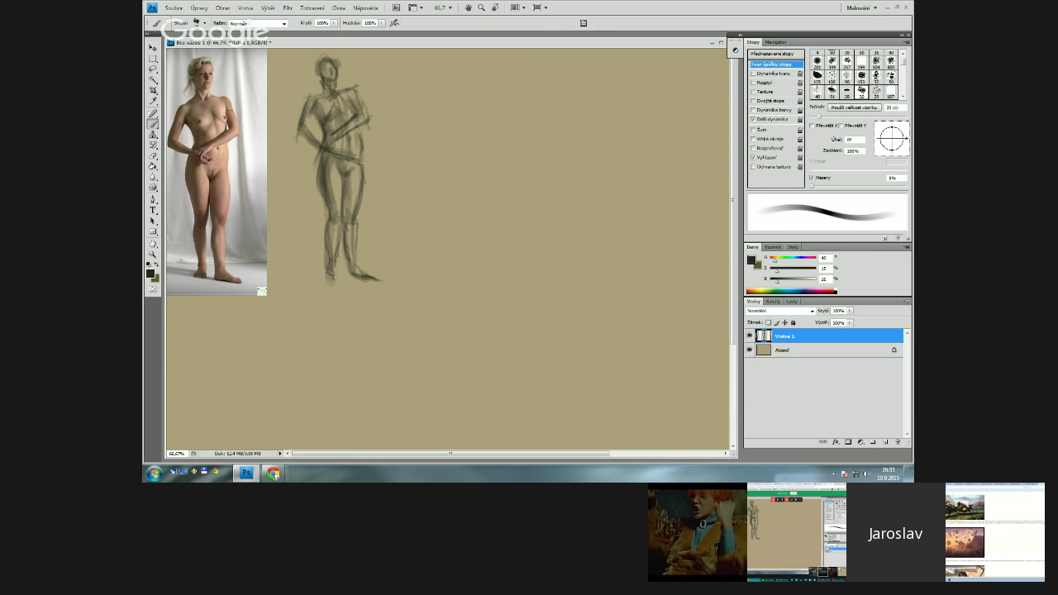
key("bracketleft")
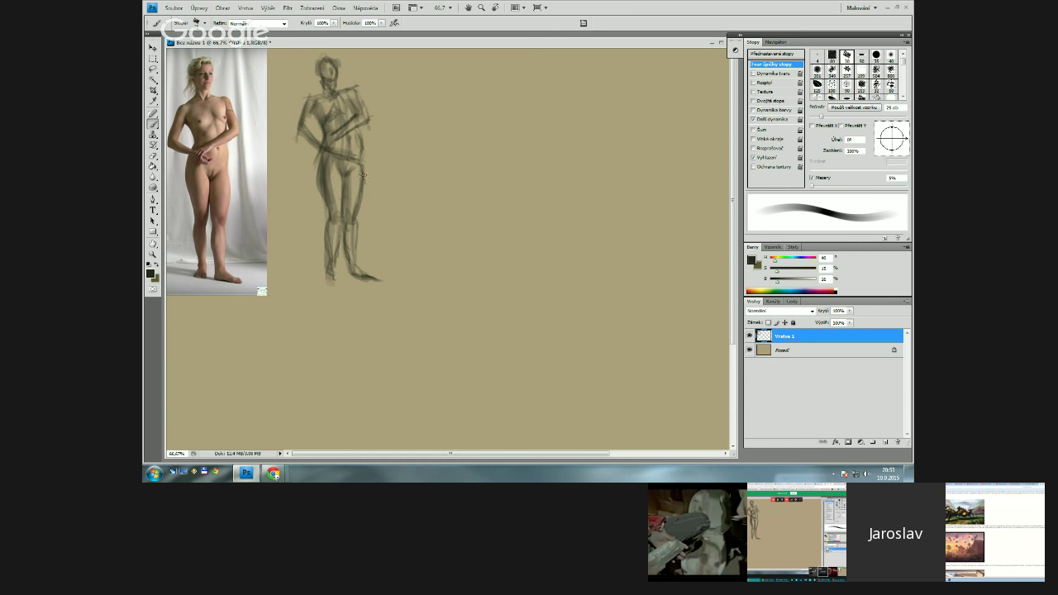
key("bracketright")
key("bracketleft")
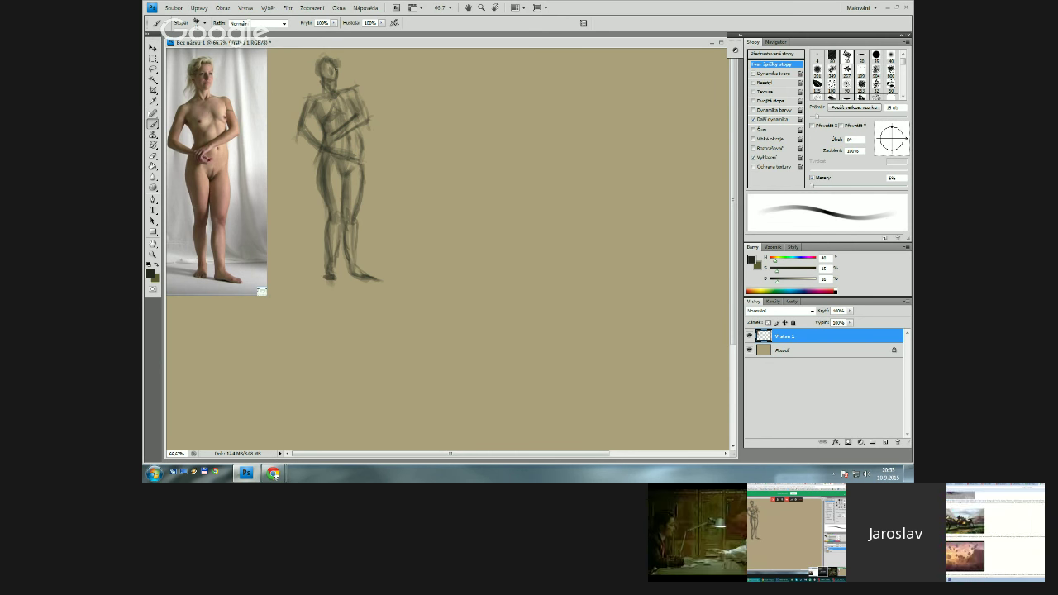
Try dark marks on the head with a larger brush, then undo them.
key("bracketright")
left_click_drag(318, 64, 324, 83)
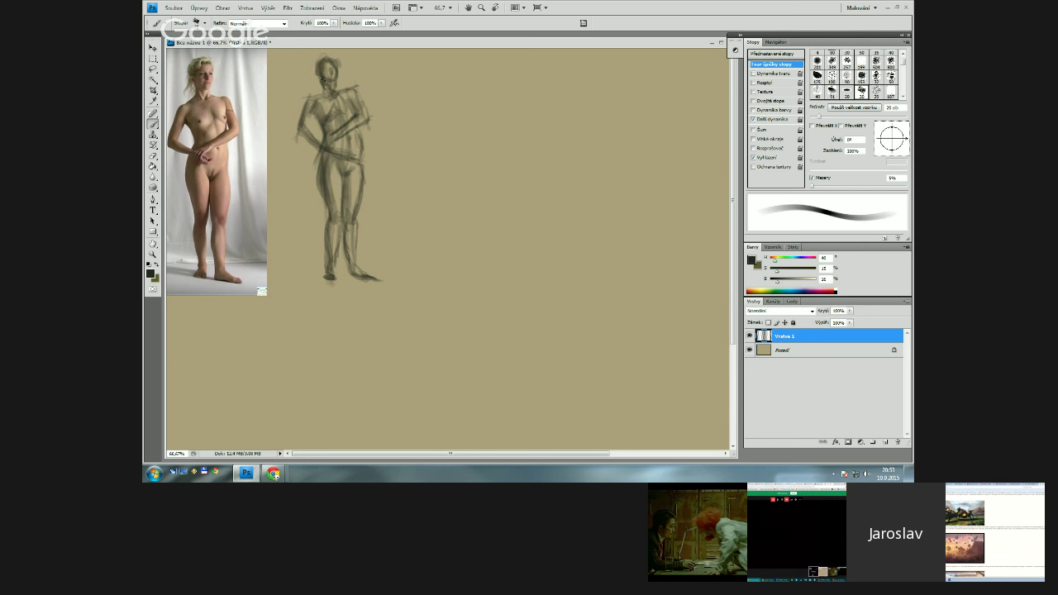
key("ctrl+z")
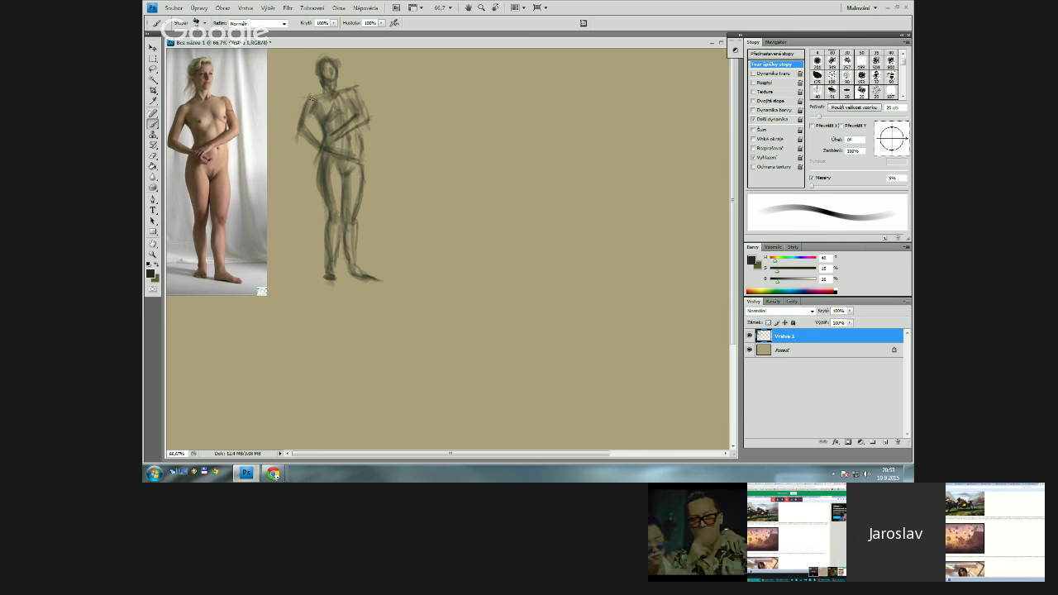
With a smaller brush, rough in a small box torso study right of the figure.
key("bracketleft")
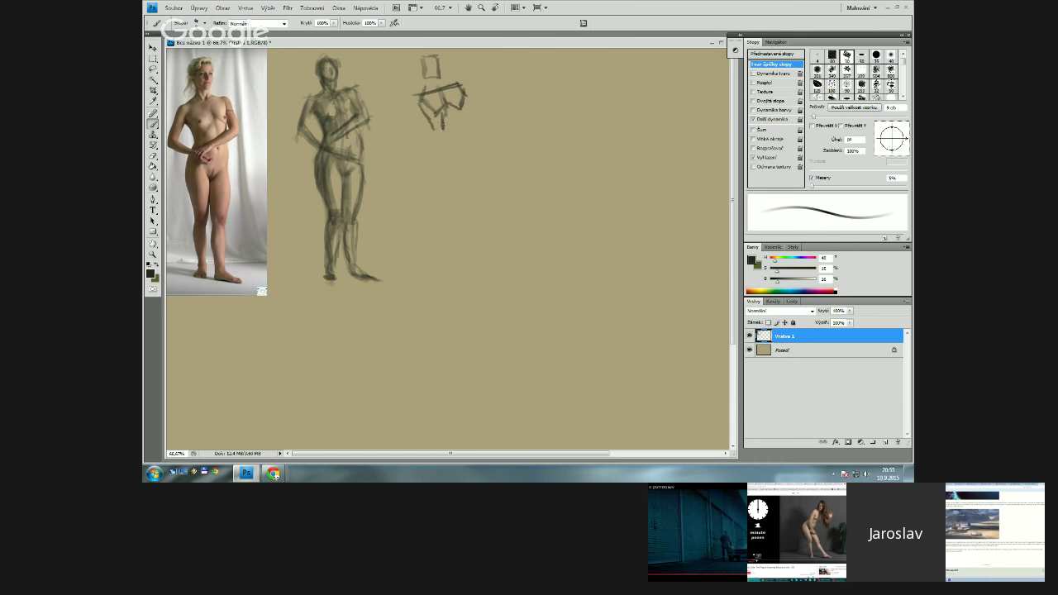
left_click_drag(439, 132, 444, 135)
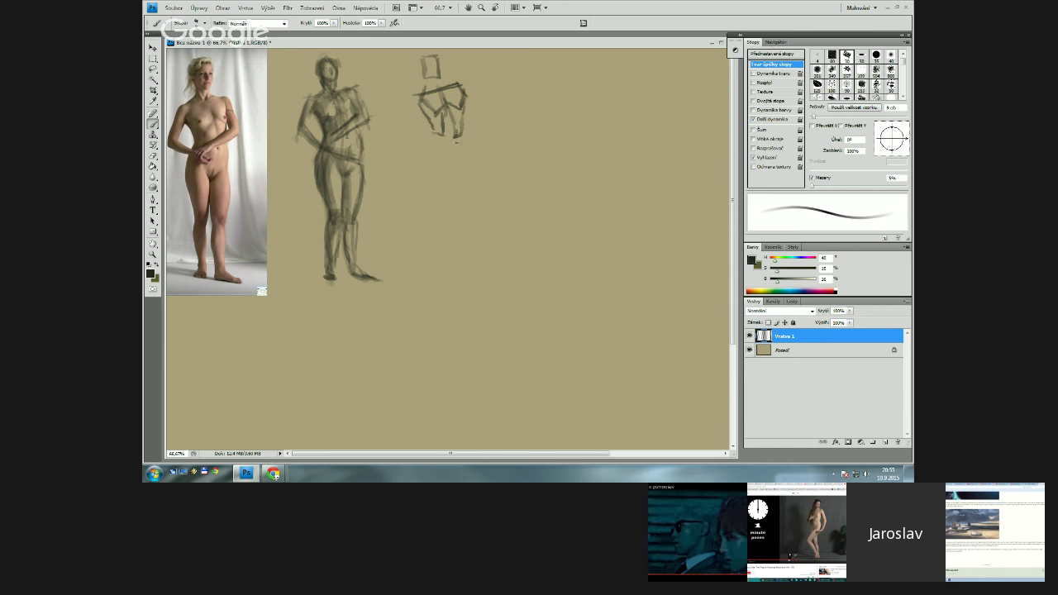
left_click_drag(438, 136, 472, 124)
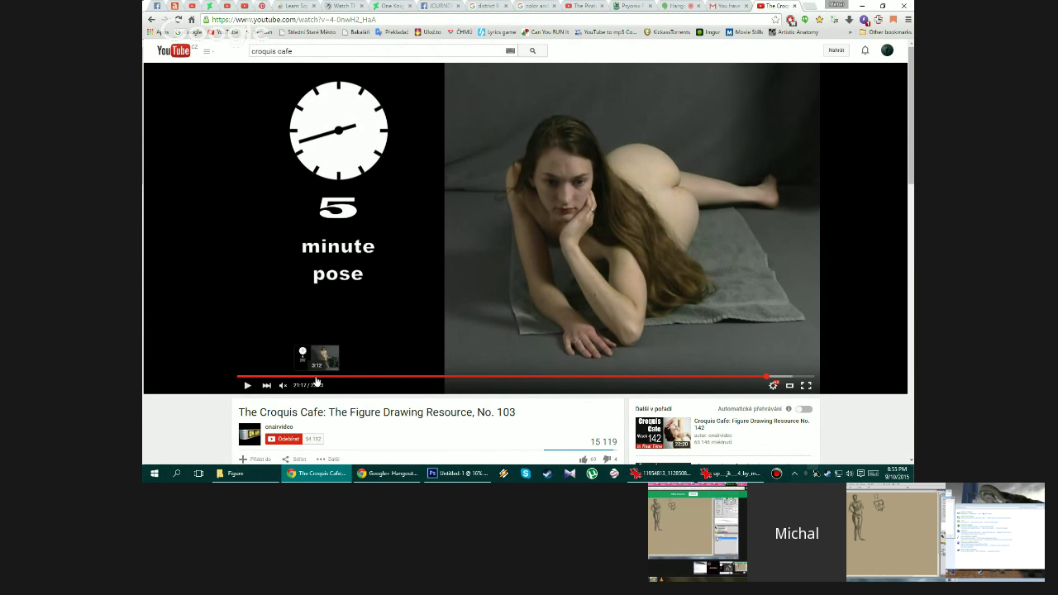
Seek the Croquis Cafe video to the 1-minute poses and check the Hangouts call tab.
left_click(317, 377)
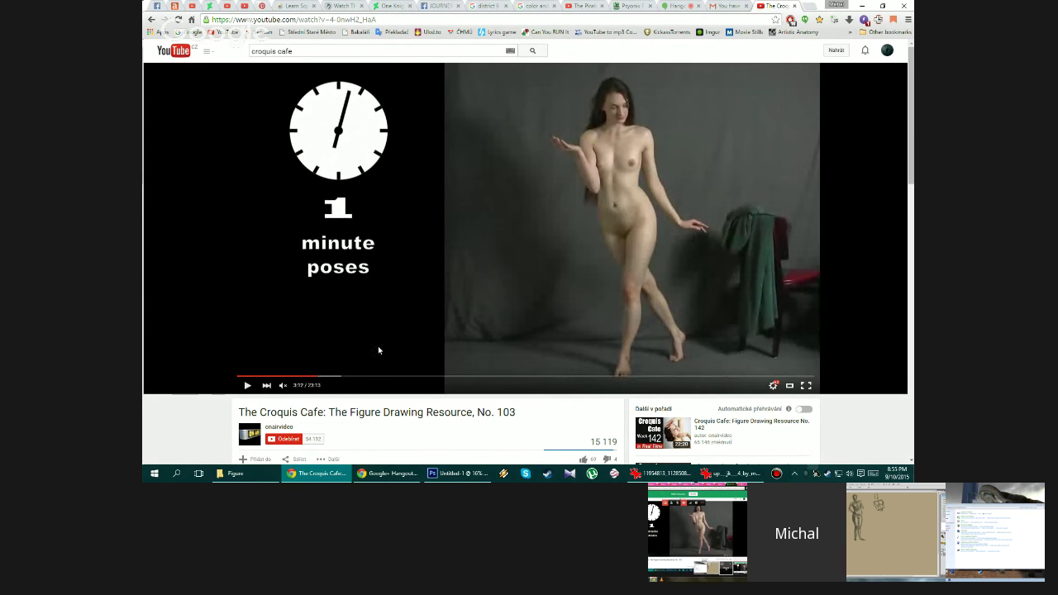
scroll(390, 332, "down", 3)
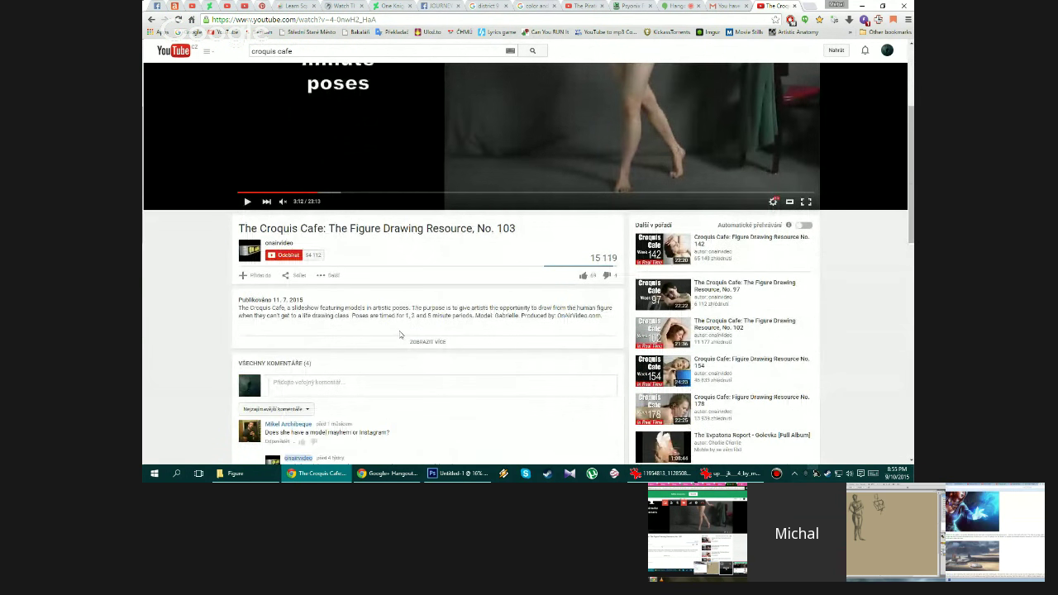
scroll(400, 334, "up", 3)
left_click(673, 5)
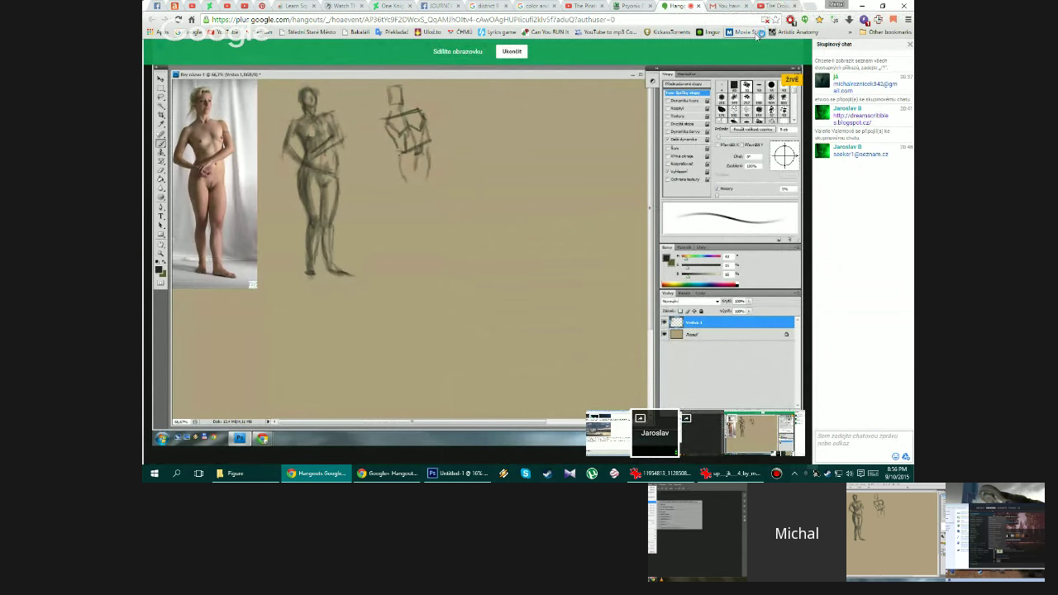
left_click(771, 5)
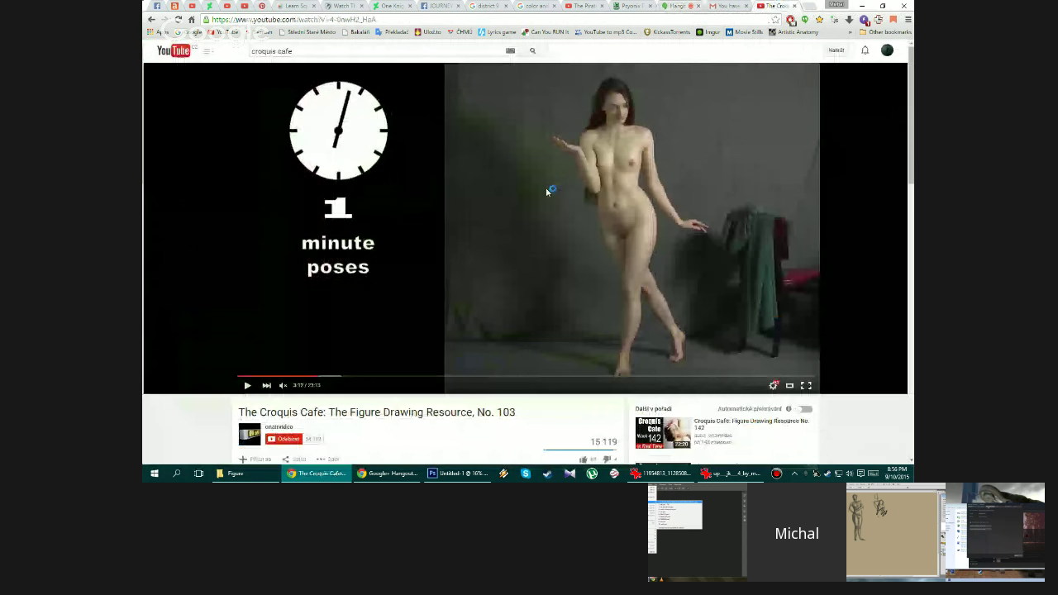
Play and pause the pose video, then jump ahead to a later pose.
left_click(248, 385)
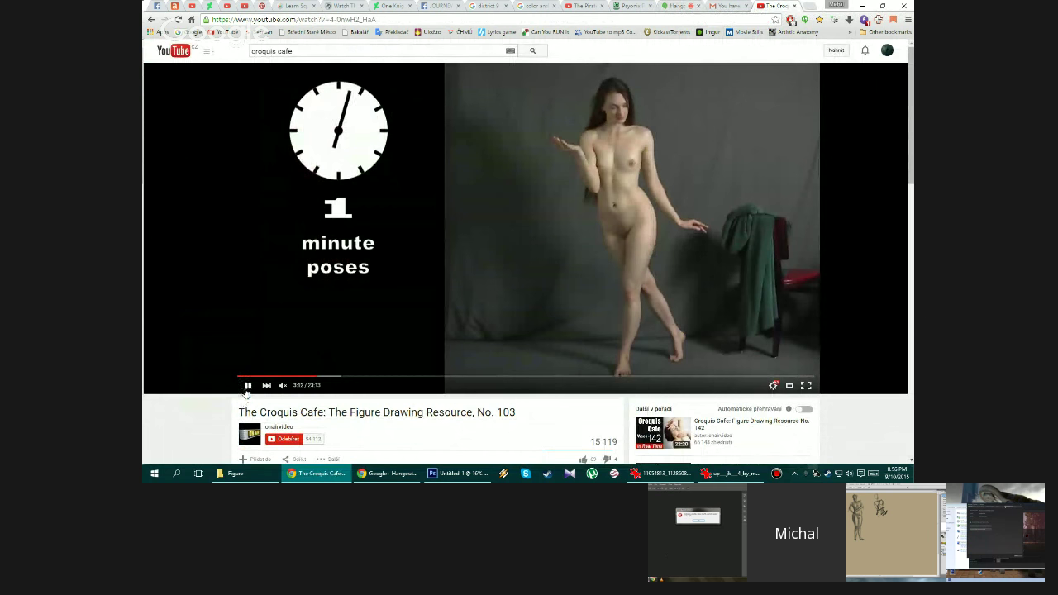
left_click(248, 386)
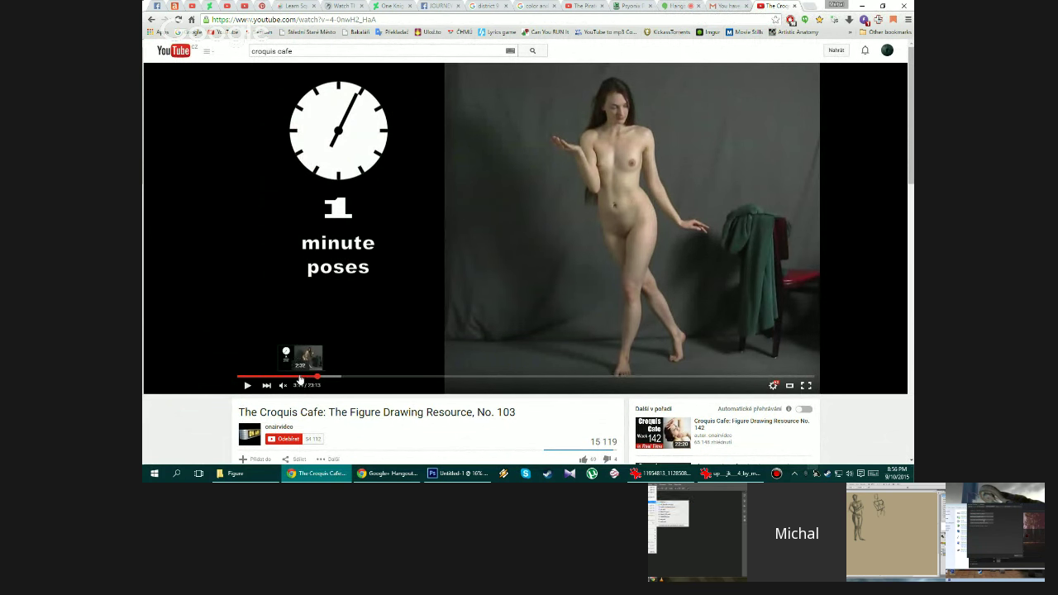
left_click(328, 378)
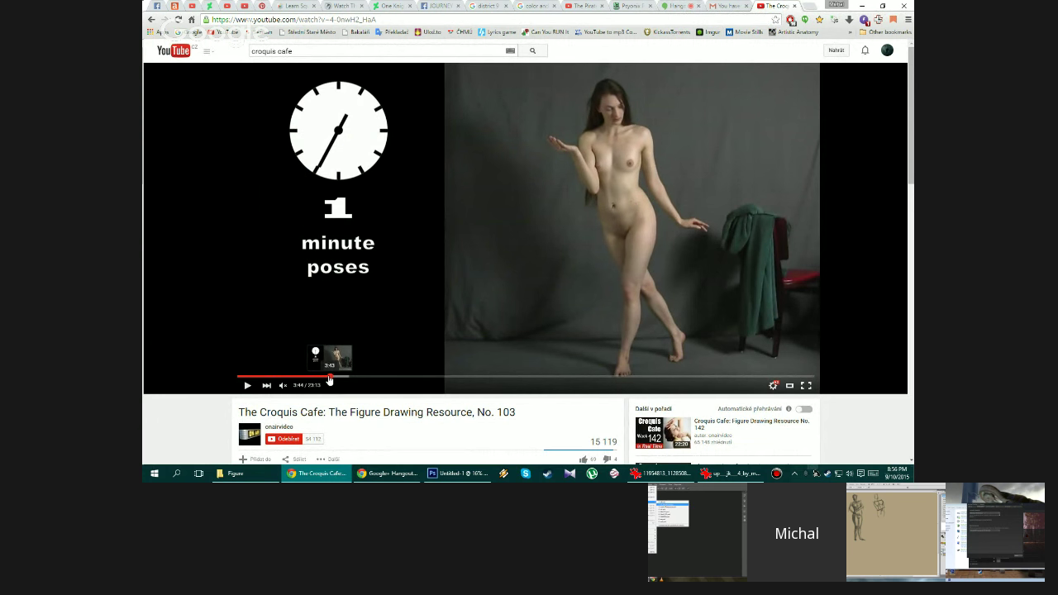
left_click(248, 385)
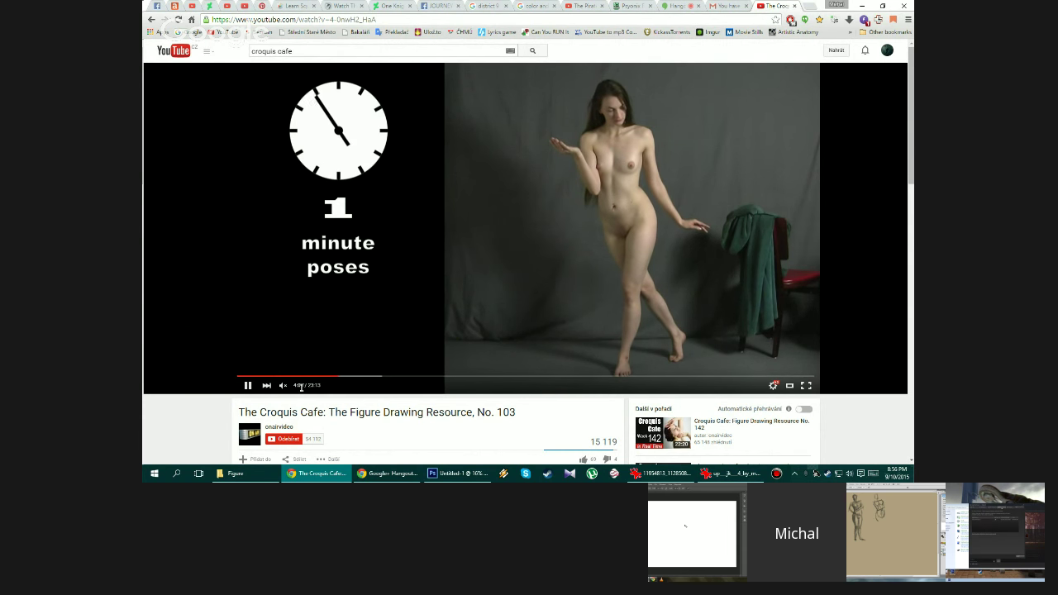
Seek back via 3:13 and 3:07 to 2:22, pause on the leaning pose, and go fullscreen.
mouse_move(284, 385)
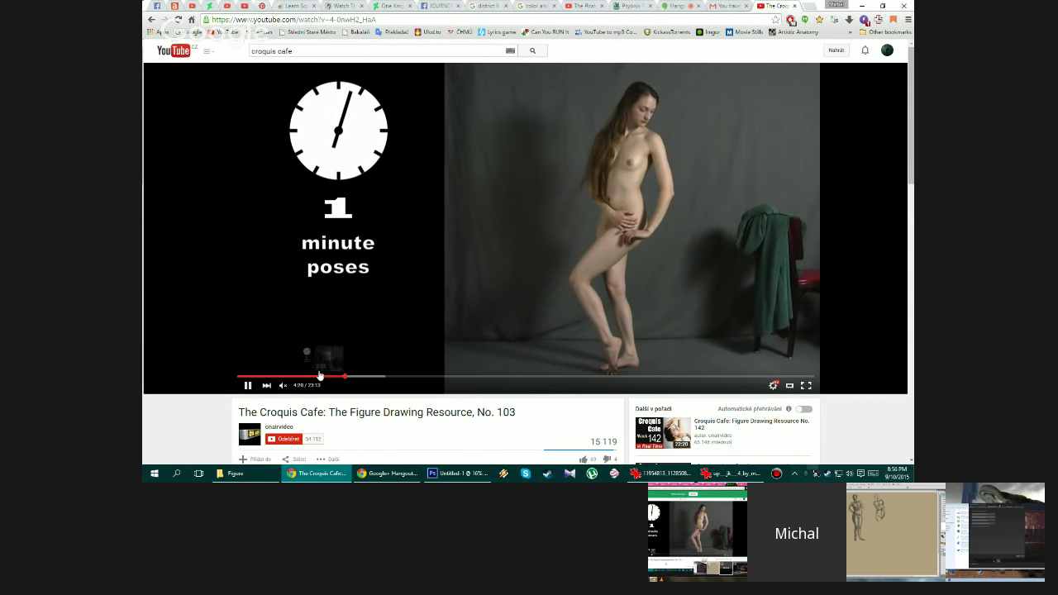
left_click(318, 377)
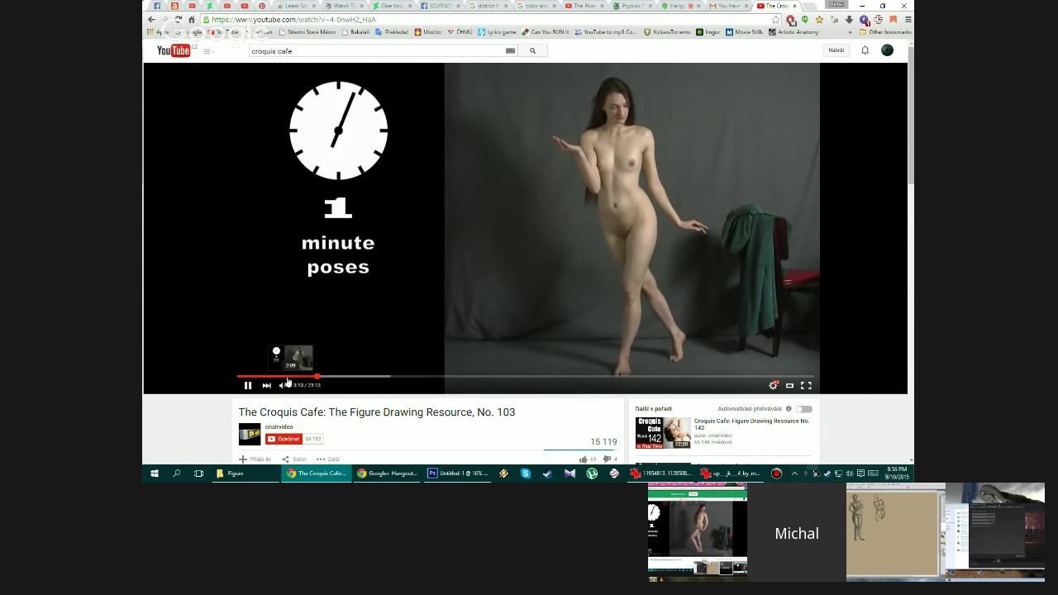
key("space")
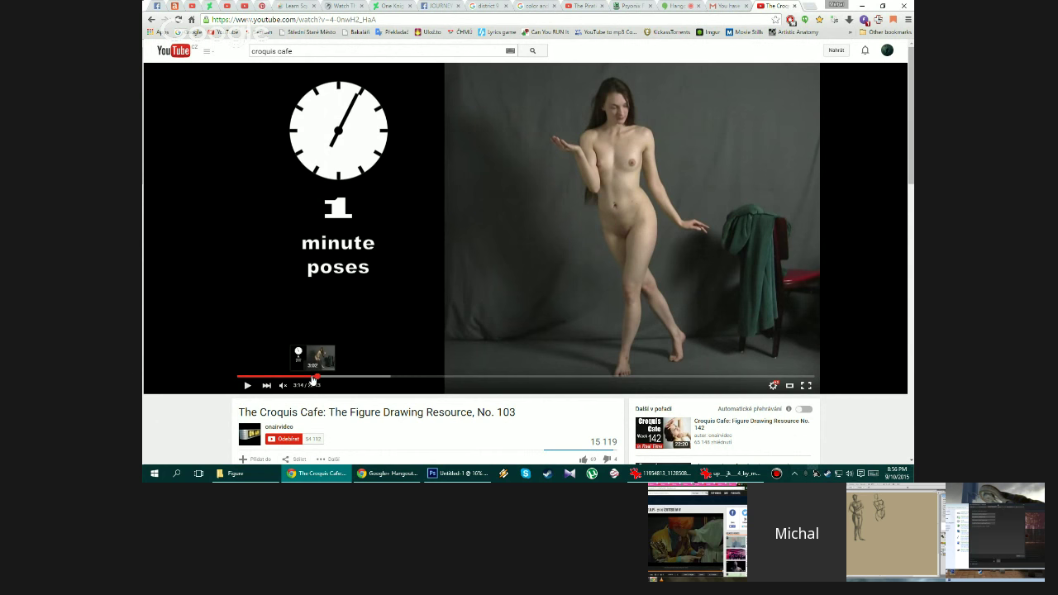
left_click(312, 377)
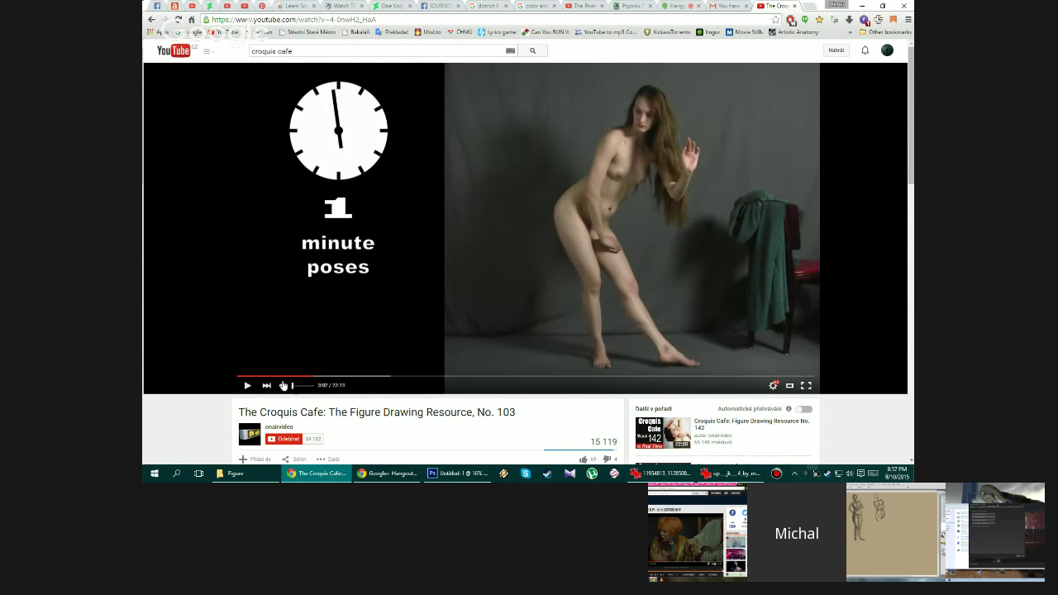
left_click(296, 377)
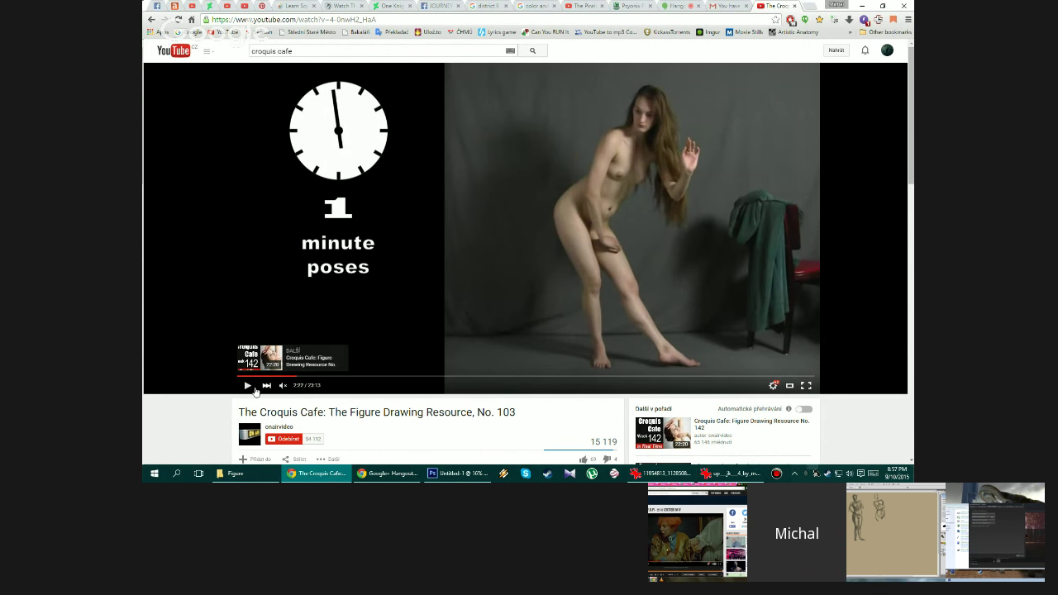
left_click(250, 386)
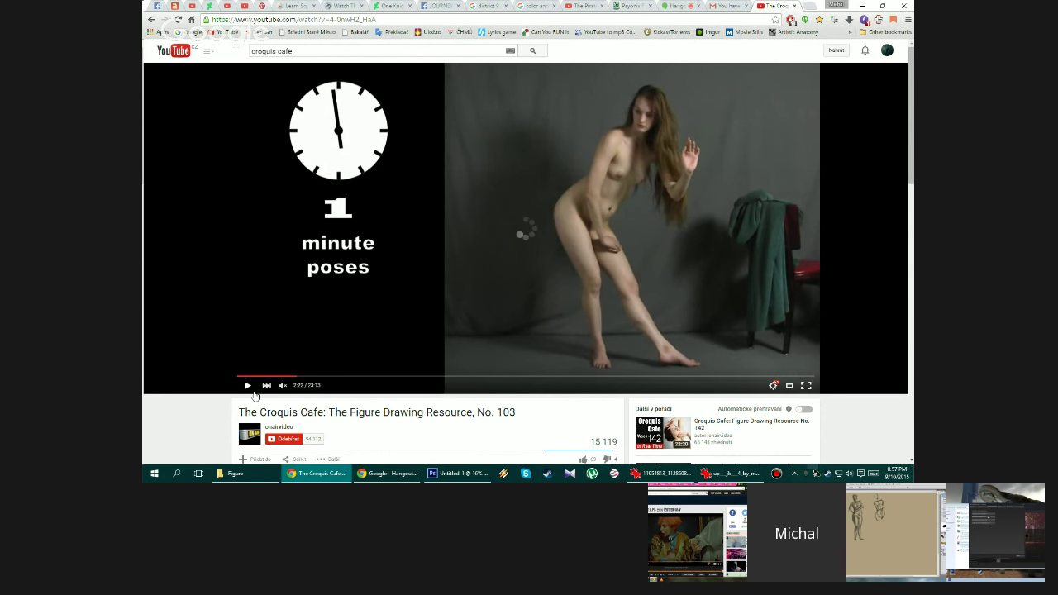
left_click(248, 385)
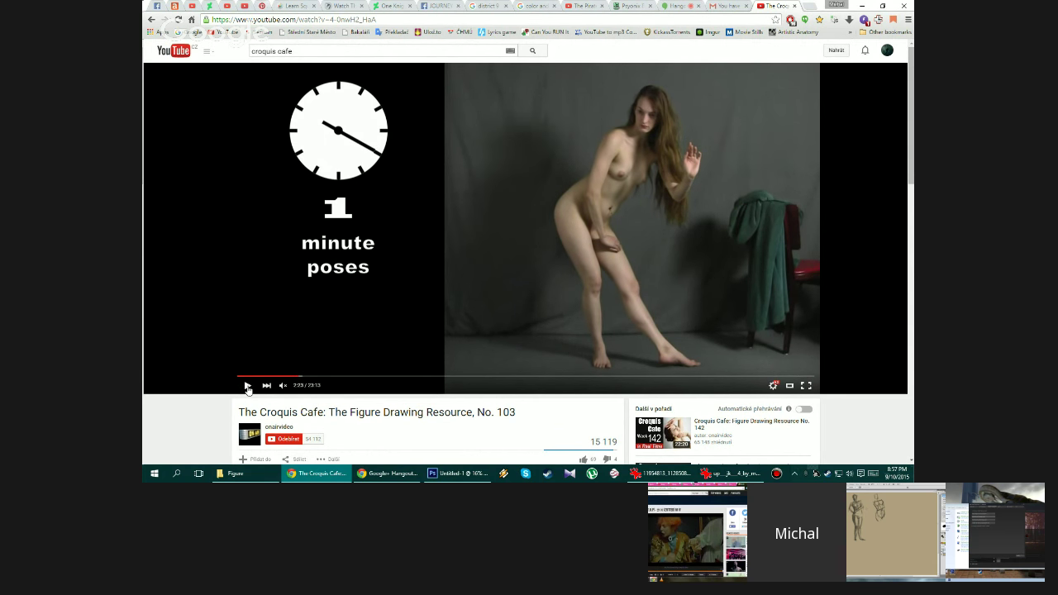
left_click(806, 385)
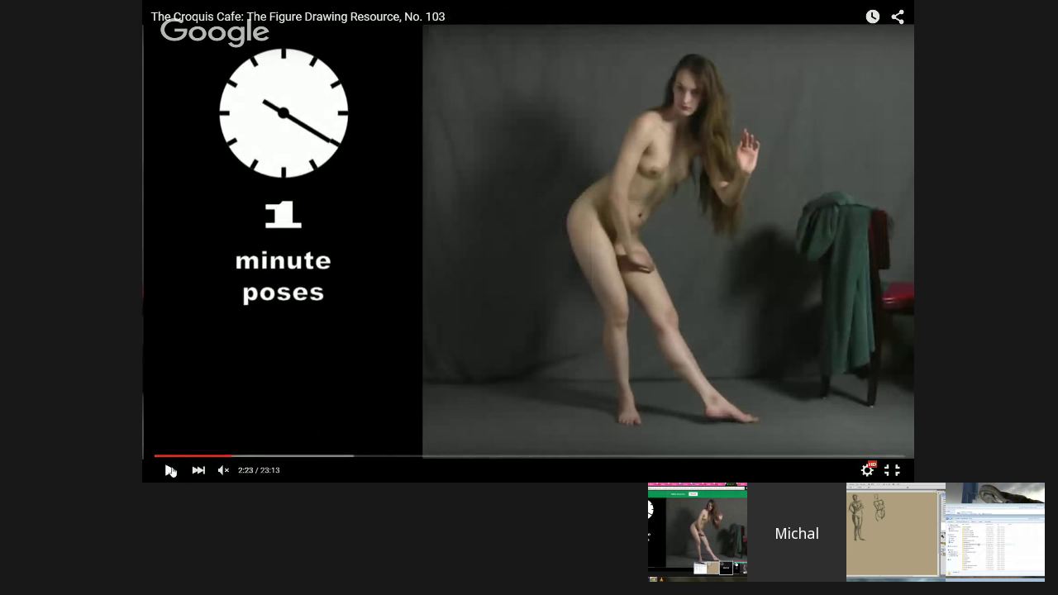
Briefly play the fullscreen video and pause it at 2:25.
left_click(170, 471)
left_click(171, 470)
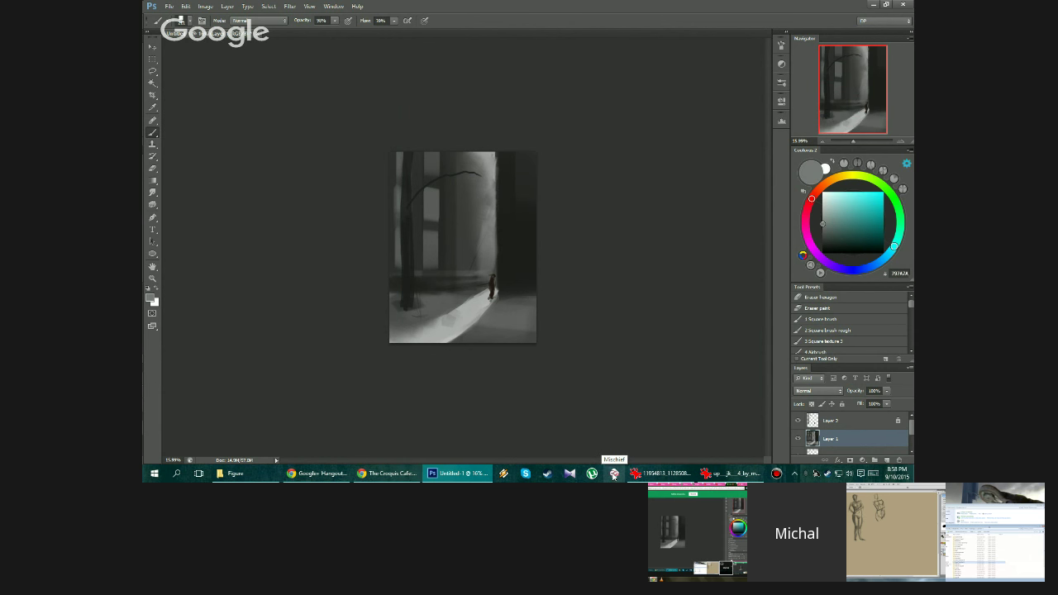
Open a new IrfanView window and paste the captured video screenshot into it.
mouse_move(637, 474)
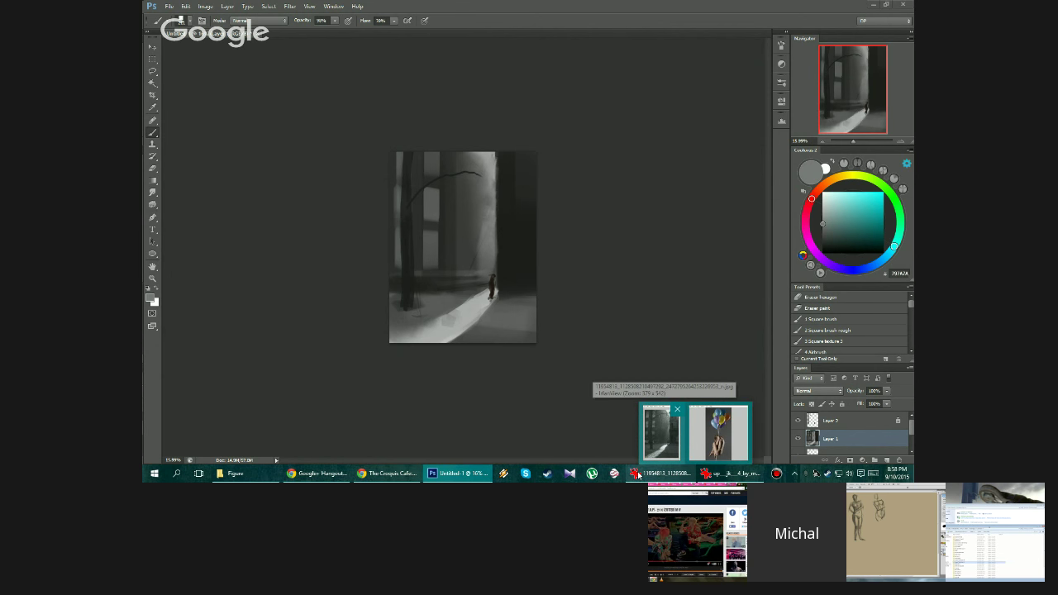
middle_click(637, 474)
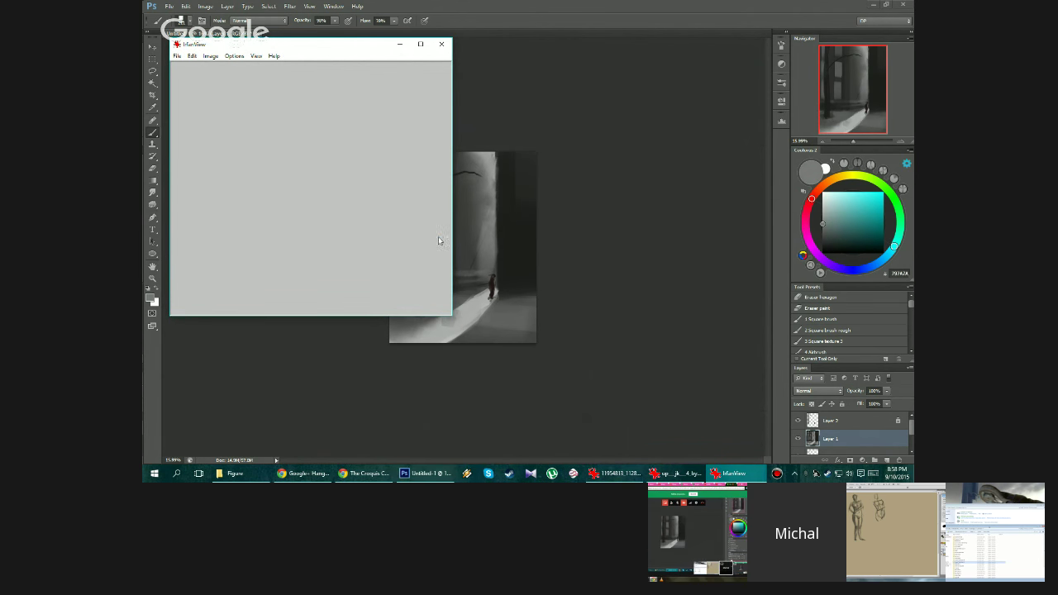
key("ctrl+v")
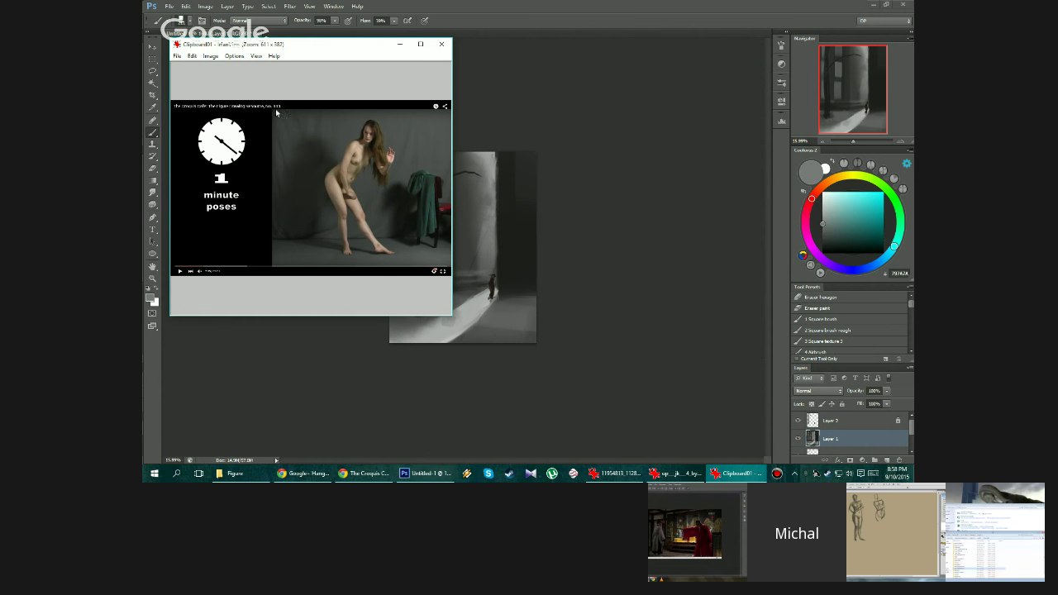
Select the area around the model and crop the image to that selection.
left_click_drag(272, 110, 420, 266)
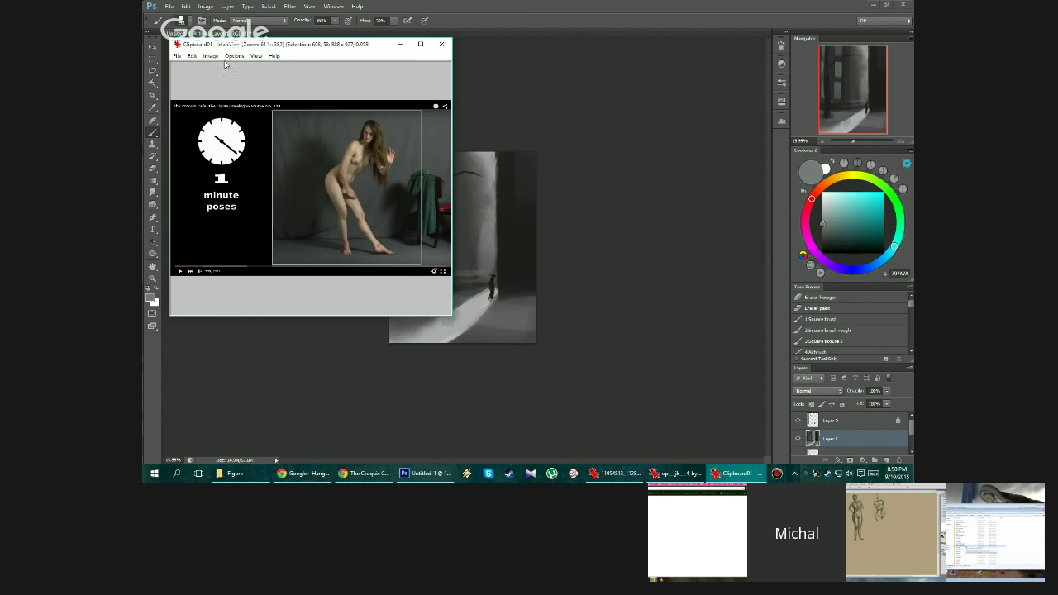
left_click(192, 56)
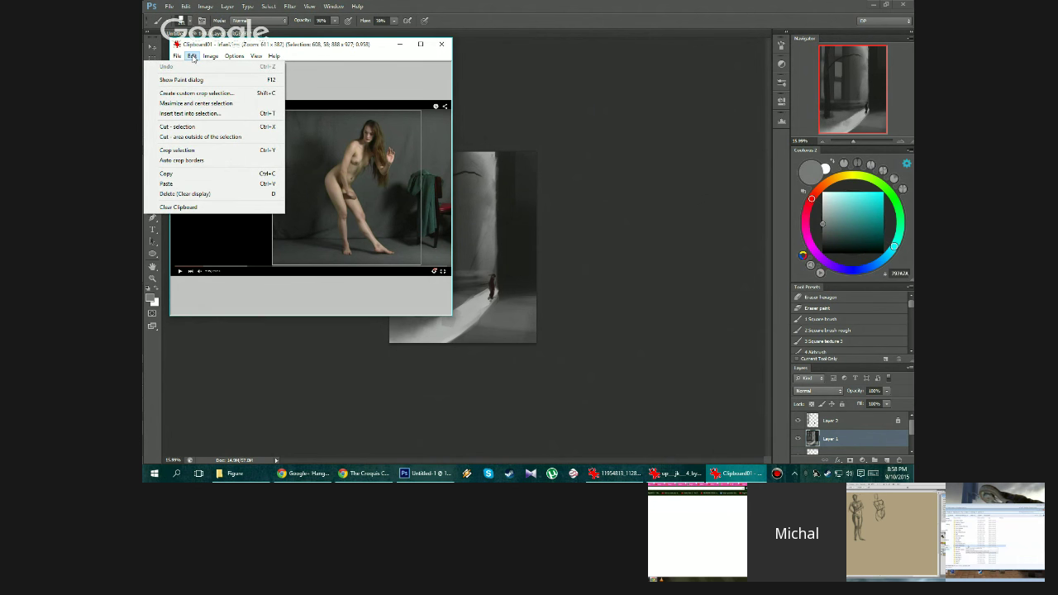
left_click(177, 150)
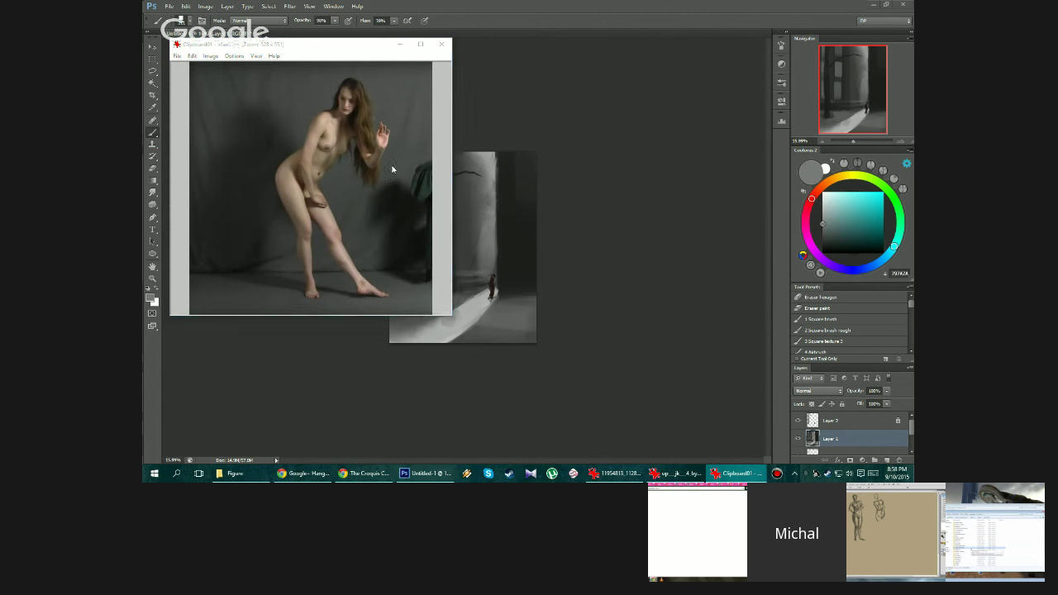
Cancel and reopen the save dialog, then go up to the Reference folder to save the JPG.
key("s")
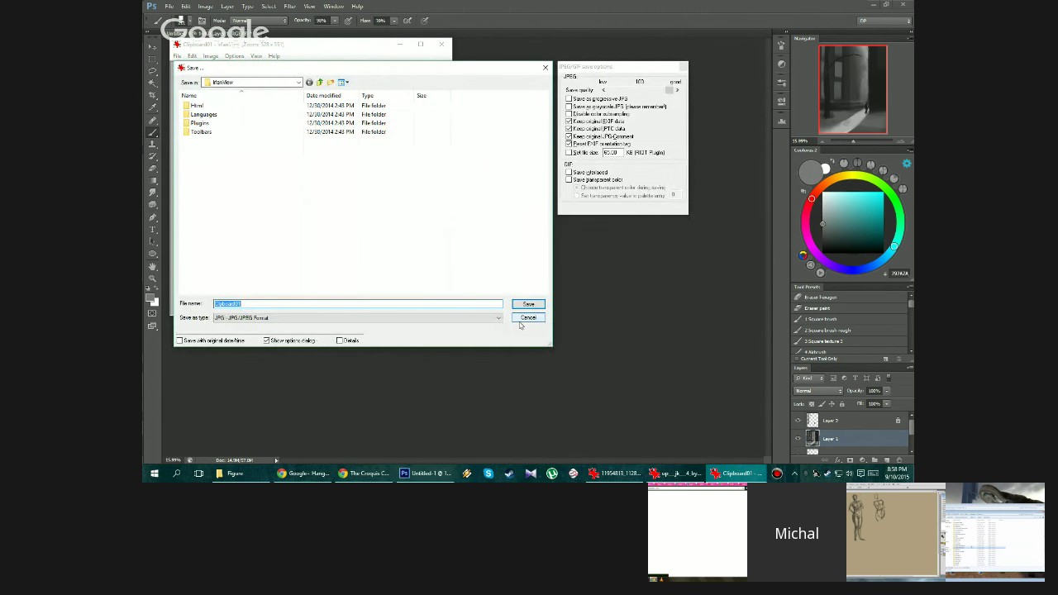
left_click(528, 317)
key("s")
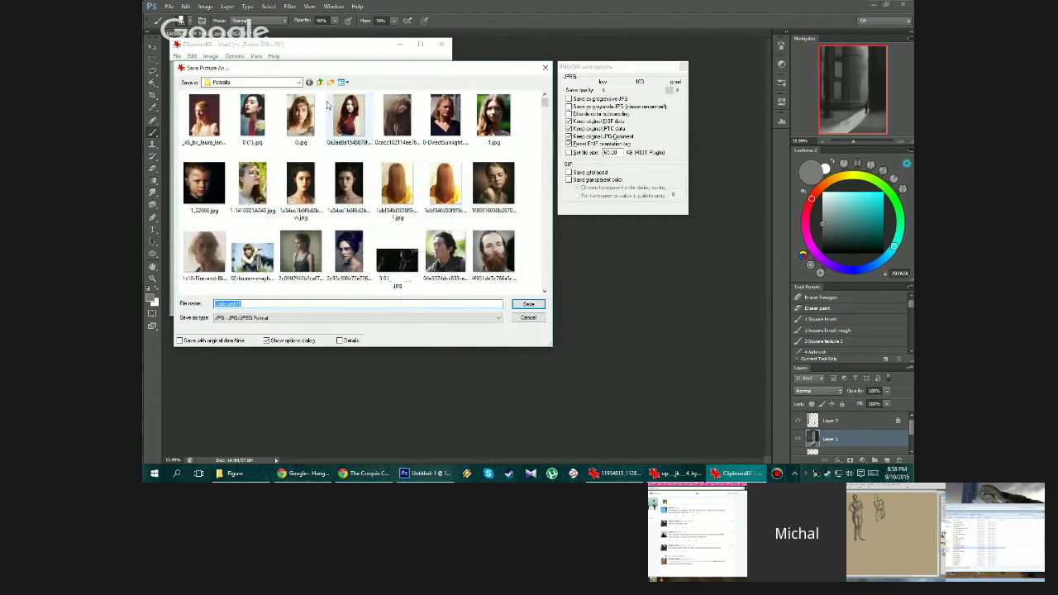
left_click(320, 82)
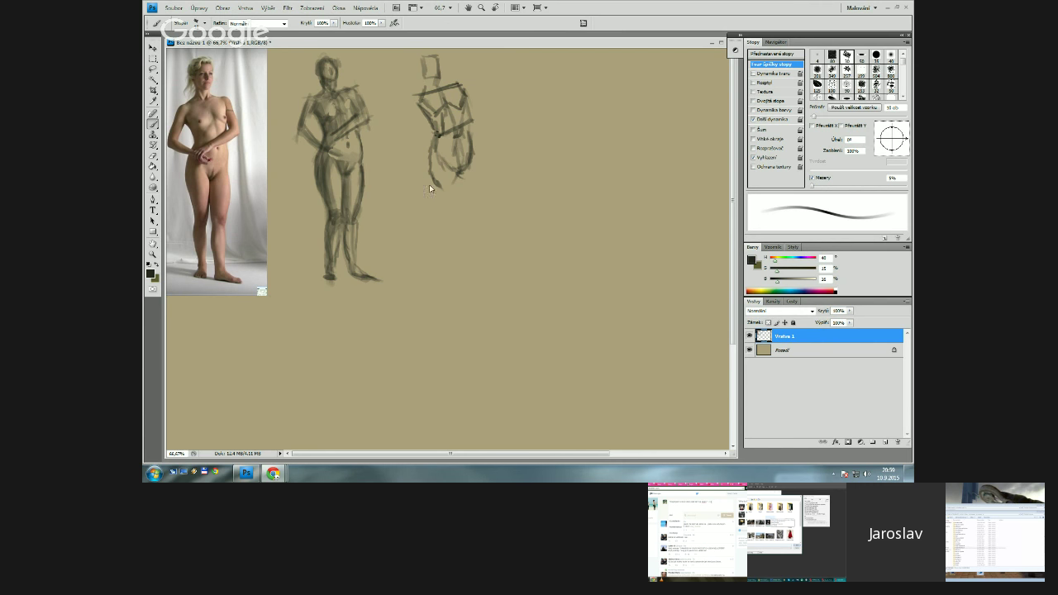
Add a short dark stroke to the torso study, zoom to 100% and pan to the reference photo.
left_click_drag(465, 167, 464, 183)
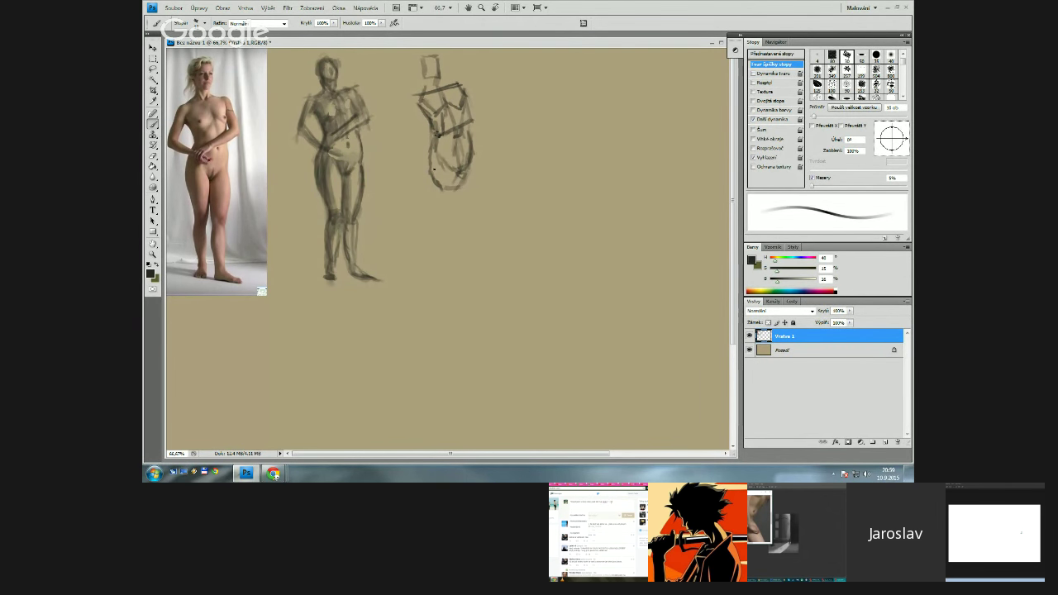
key("z")
left_click(403, 138)
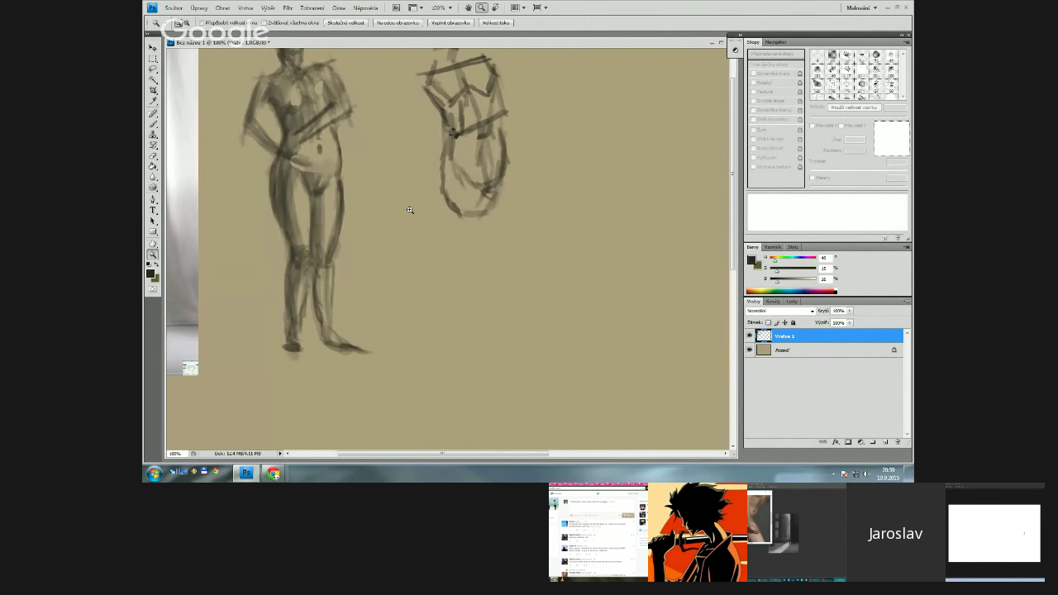
left_click_drag(409, 201, 569, 249)
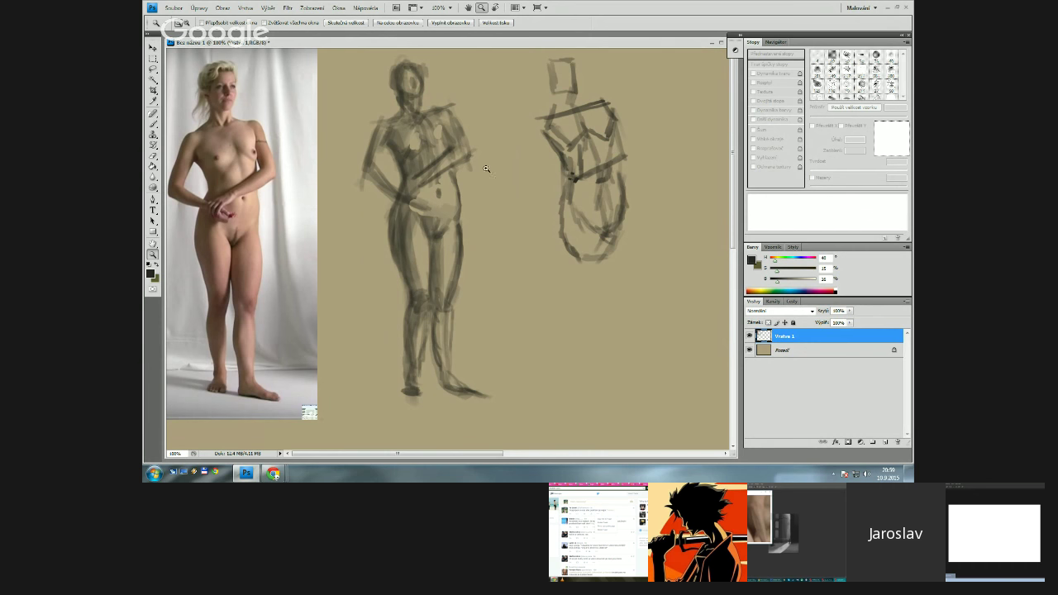
key("b")
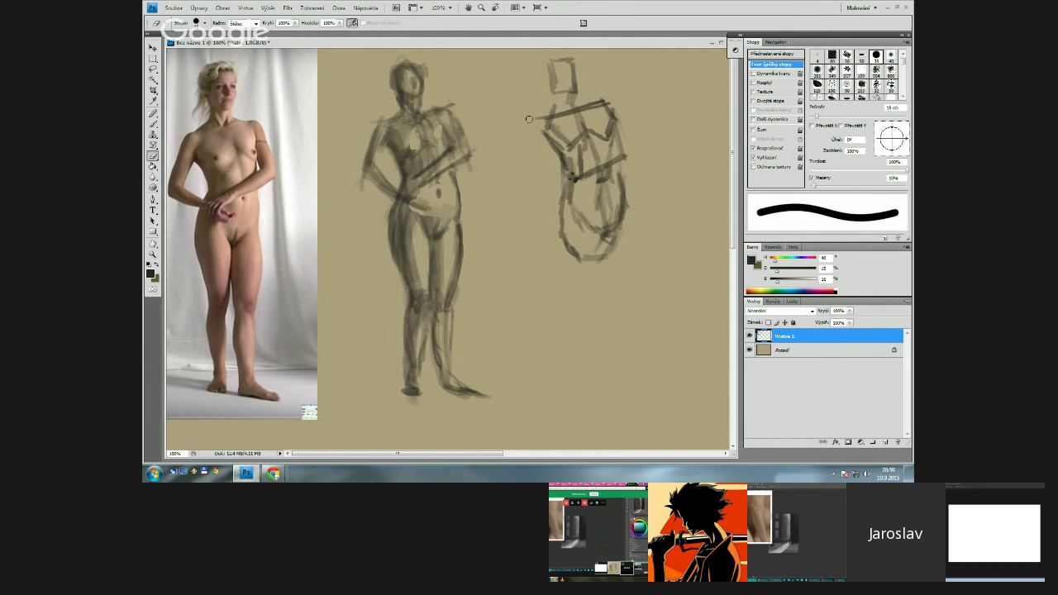
Erase the right-hand torso sketch with an enlarged eraser, then return to a thinner, tapered brush.
key("bracketright")
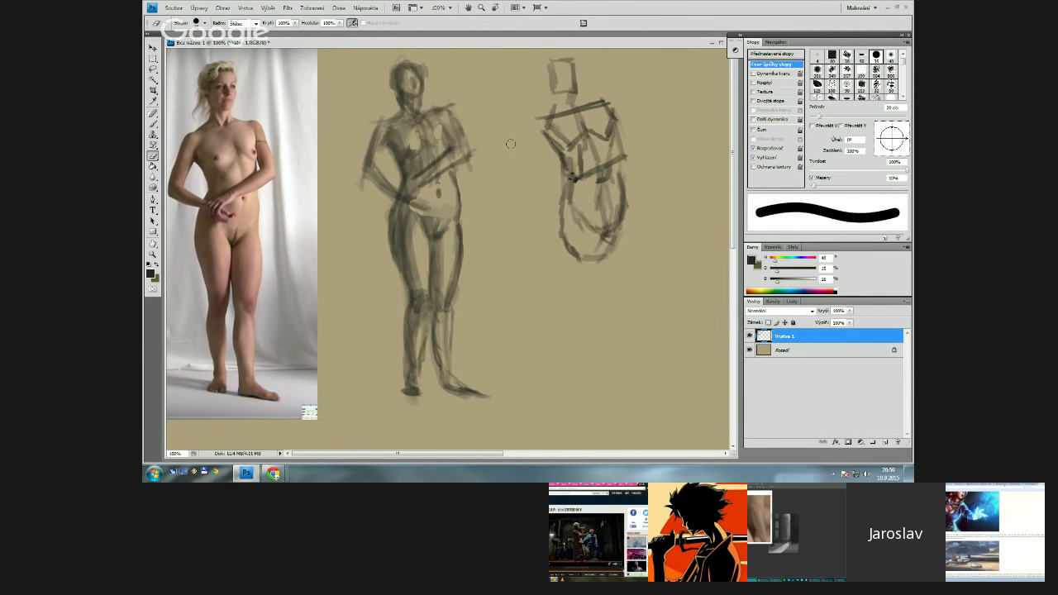
key("bracketright")
key("bracketright")
key("bracketright")
key("bracketright")
key("bracketright")
mouse_move(560, 75)
left_mouse_down()
mouse_move(558, 103)
mouse_move(594, 115)
mouse_move(623, 170)
mouse_move(620, 240)
left_mouse_up()
key("b")
key("b")
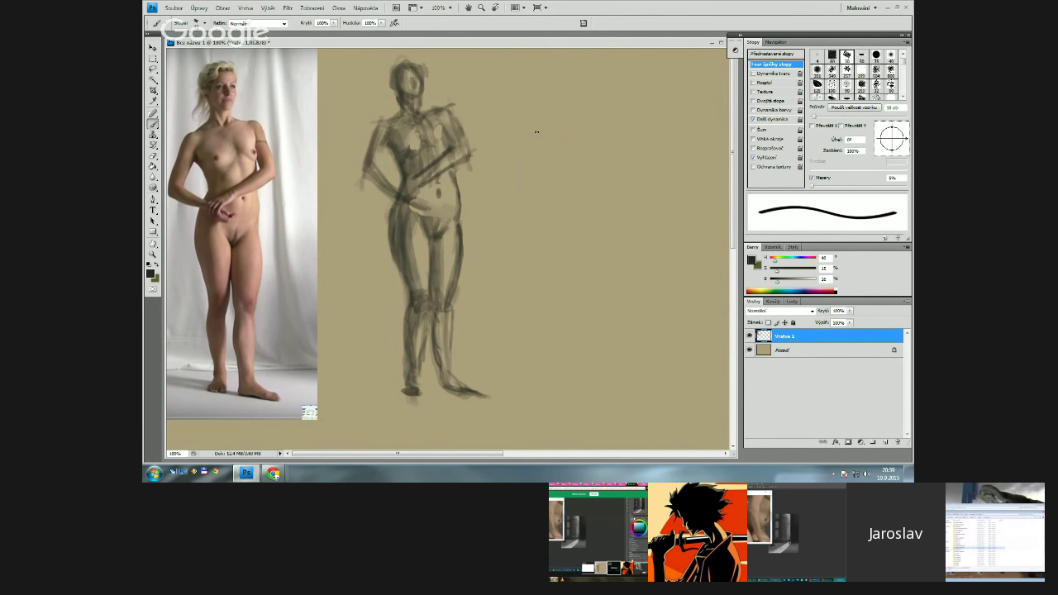
key("bracketleft")
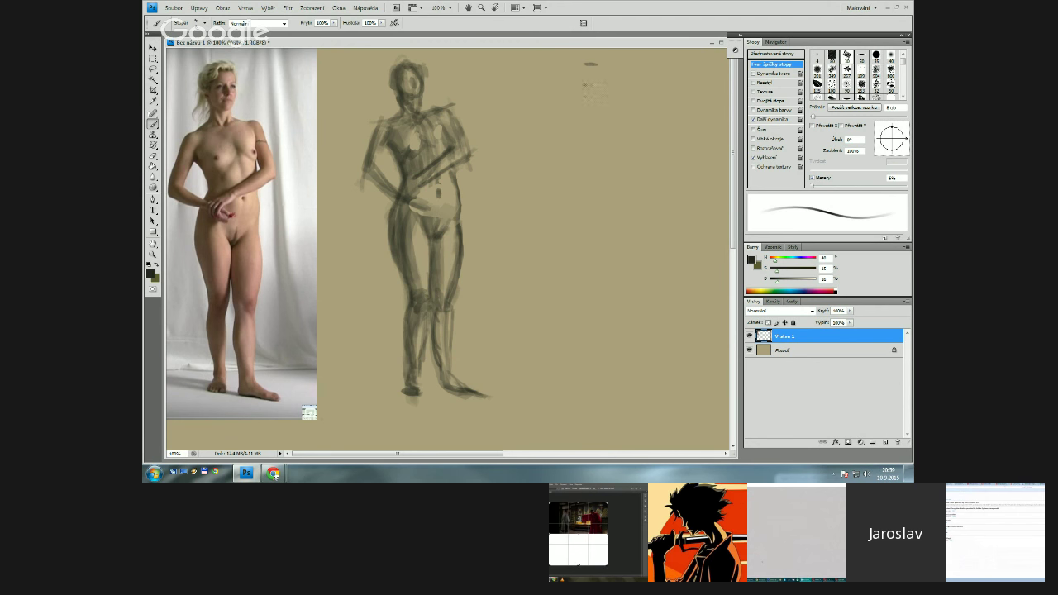
Remove the long curved test stroke and the leftover stray mark, then switch to the Eraser.
mouse_move(578, 96)
left_mouse_down()
mouse_move(593, 94)
mouse_move(516, 407)
left_mouse_up()
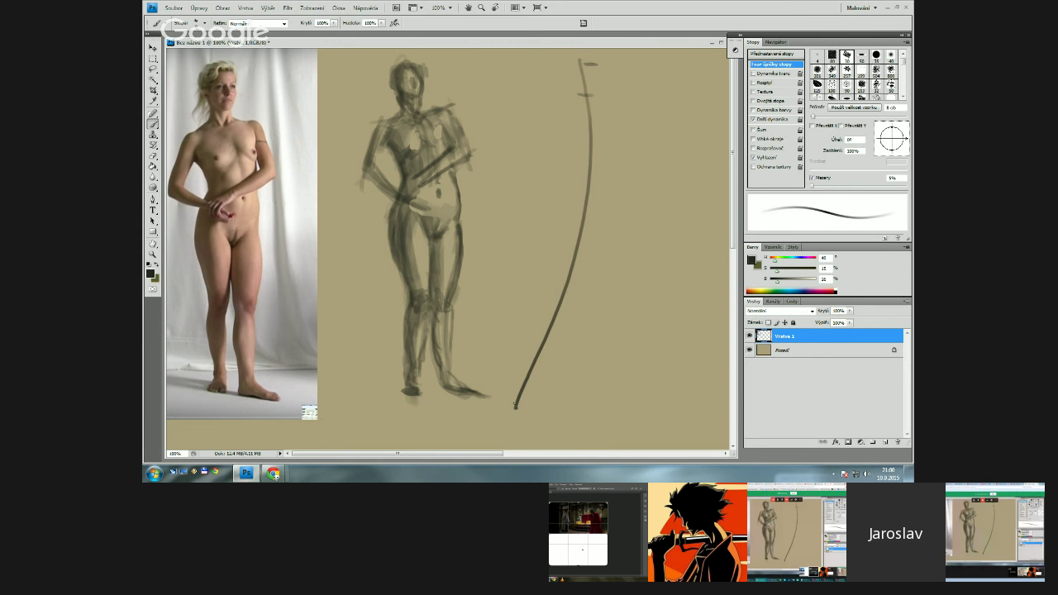
key("ctrl+z")
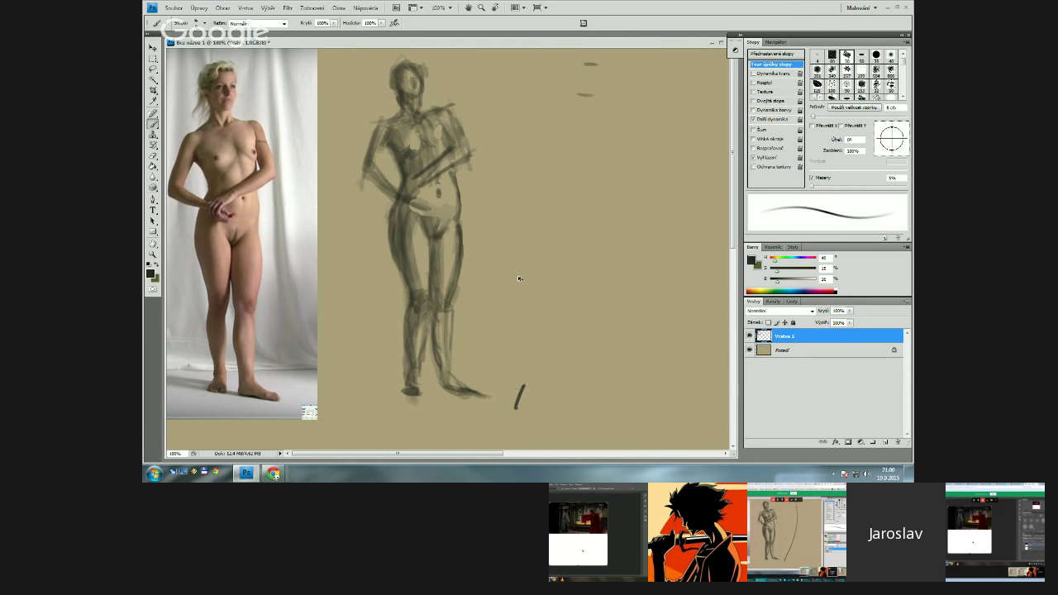
key("ctrl+z")
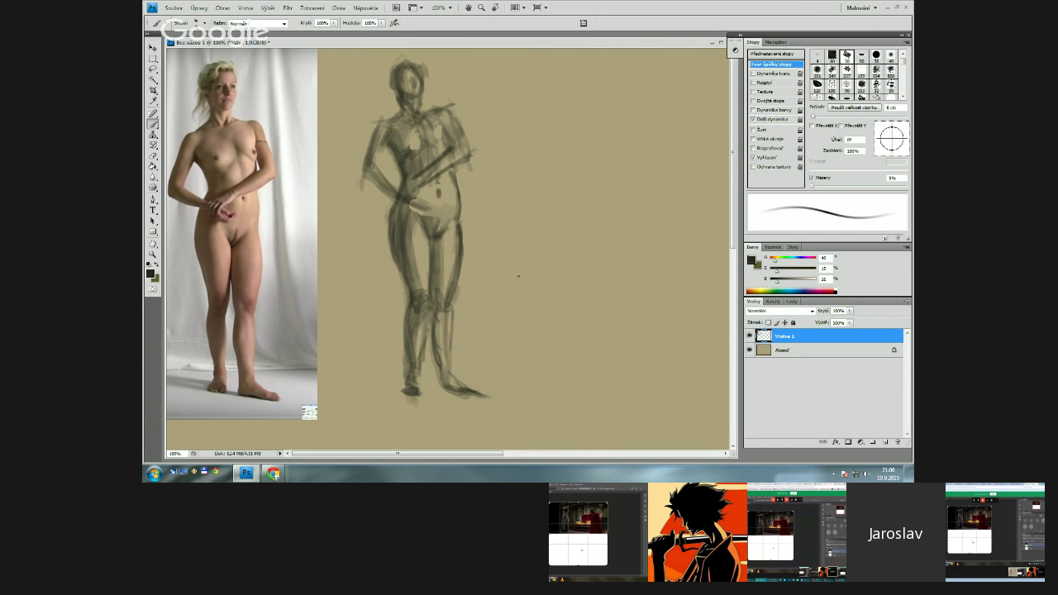
key("e")
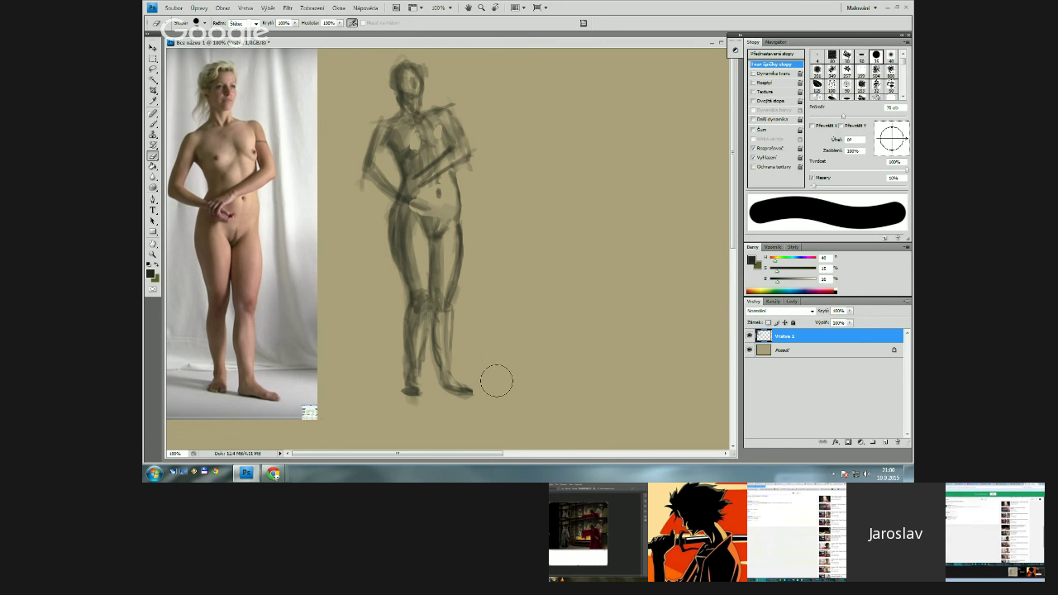
Add a stroke along the right leg and short dark leg strokes, then lighten part of the left leg.
key("b")
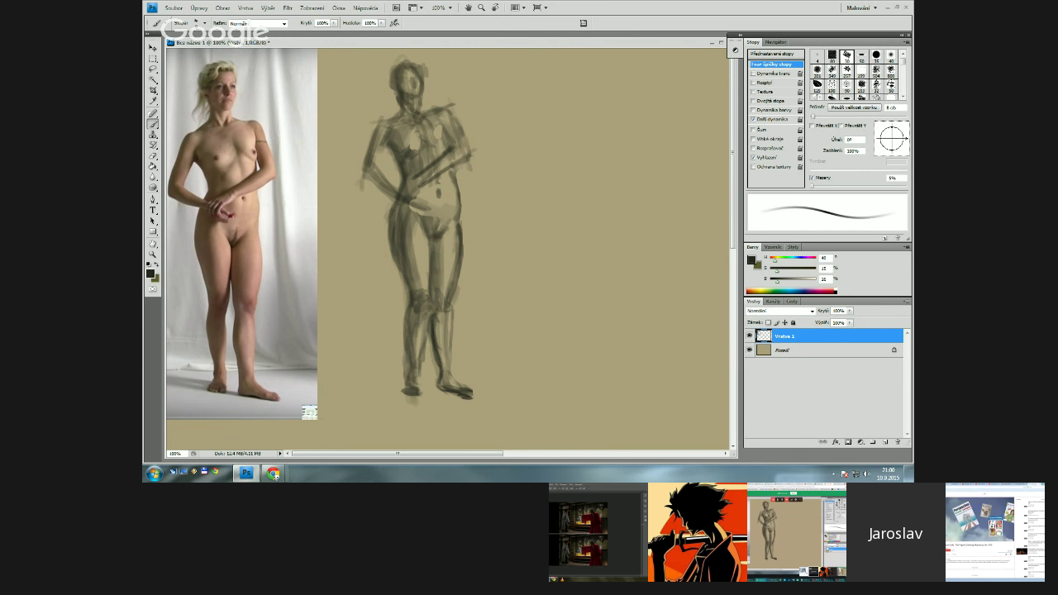
left_click_drag(447, 315, 452, 334)
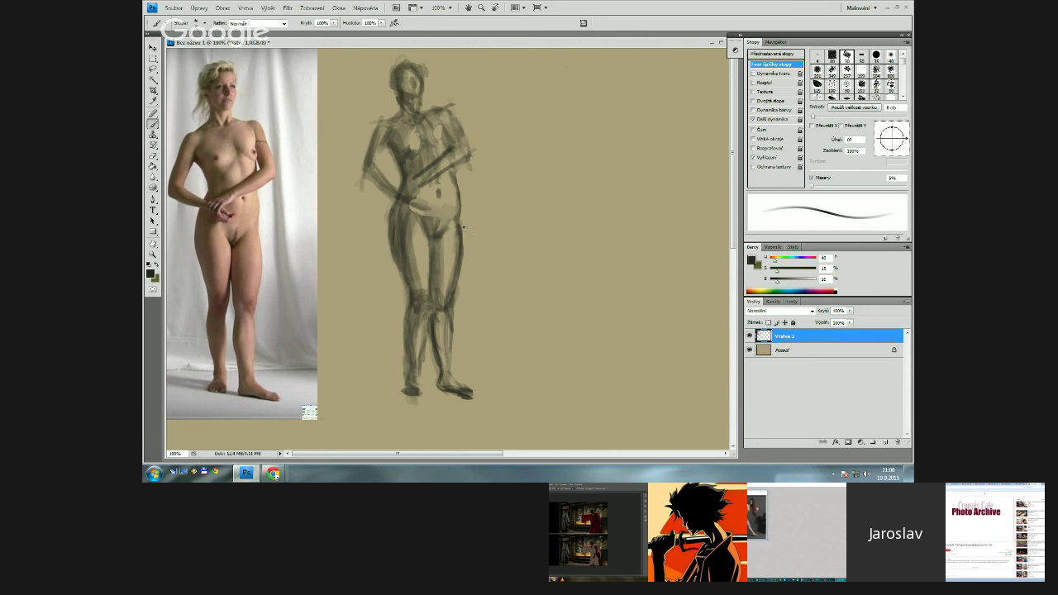
key("e")
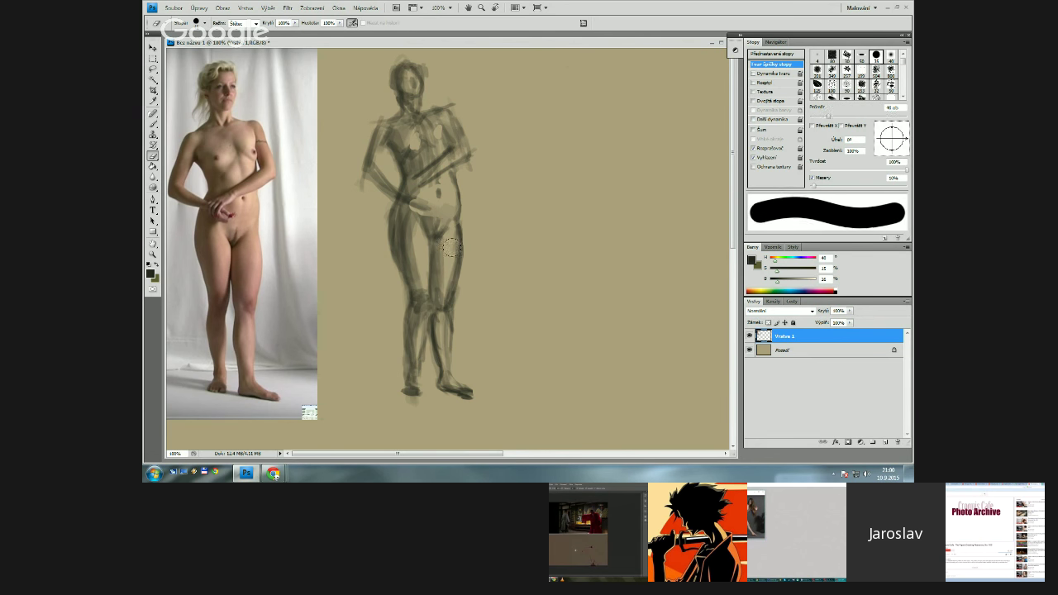
key("bracketleft")
key("bracketleft")
key("bracketleft")
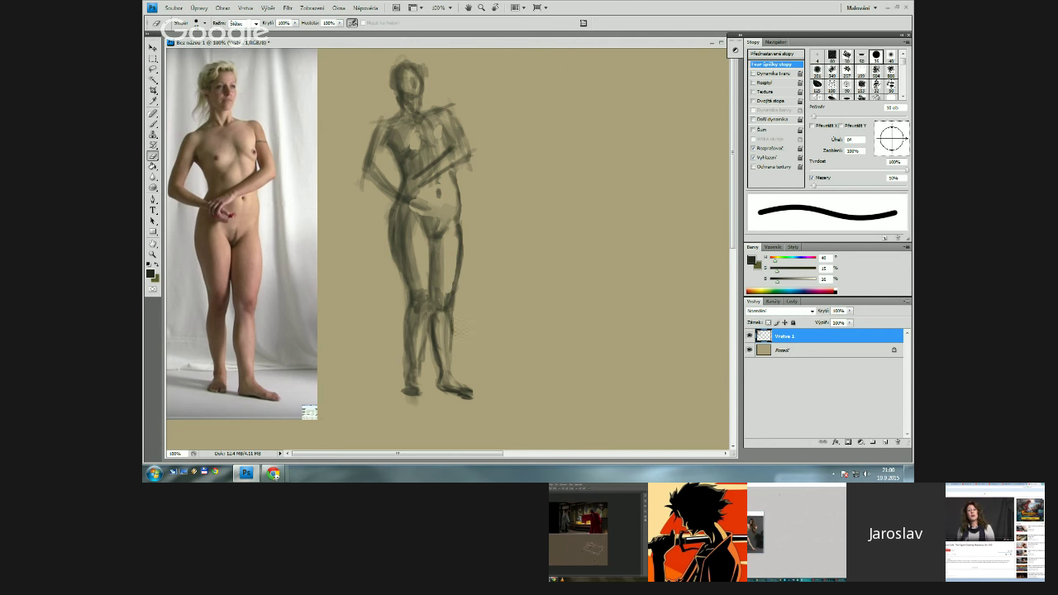
key("b")
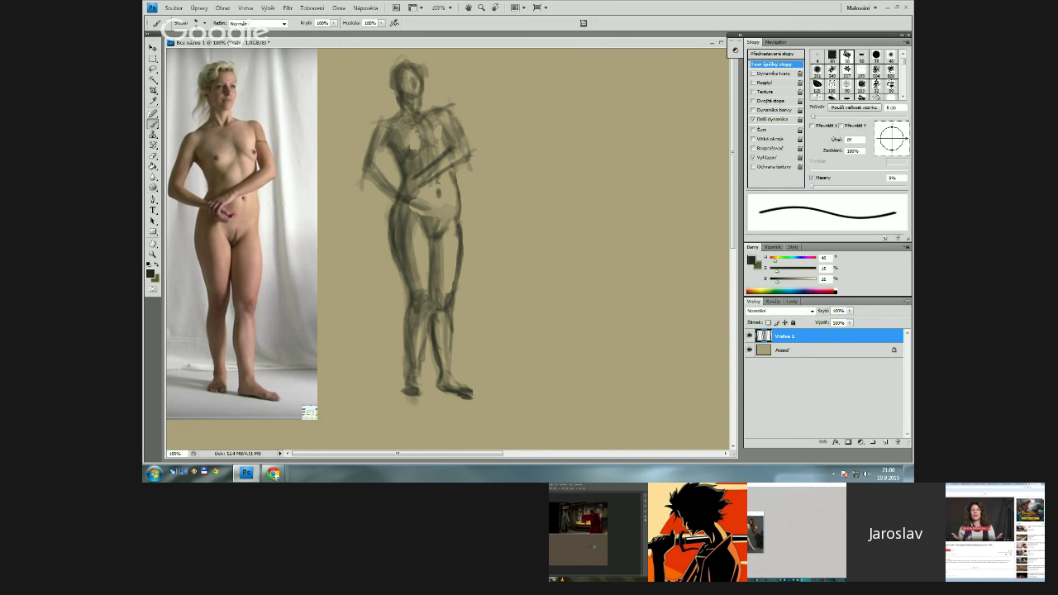
left_click_drag(409, 286, 408, 298)
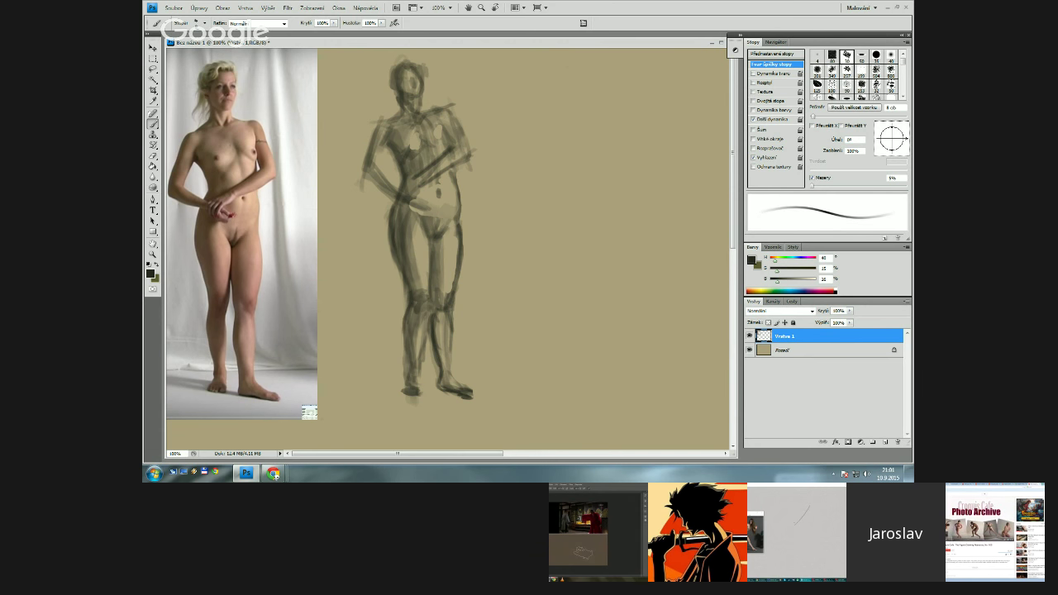
left_click_drag(407, 352, 407, 373)
key("e")
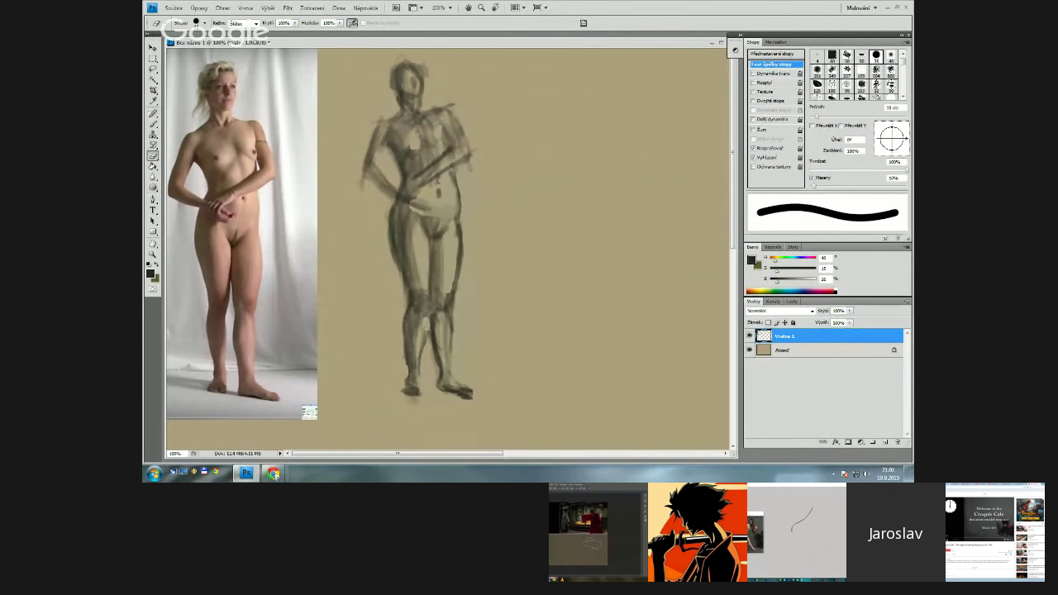
left_click_drag(427, 311, 428, 286)
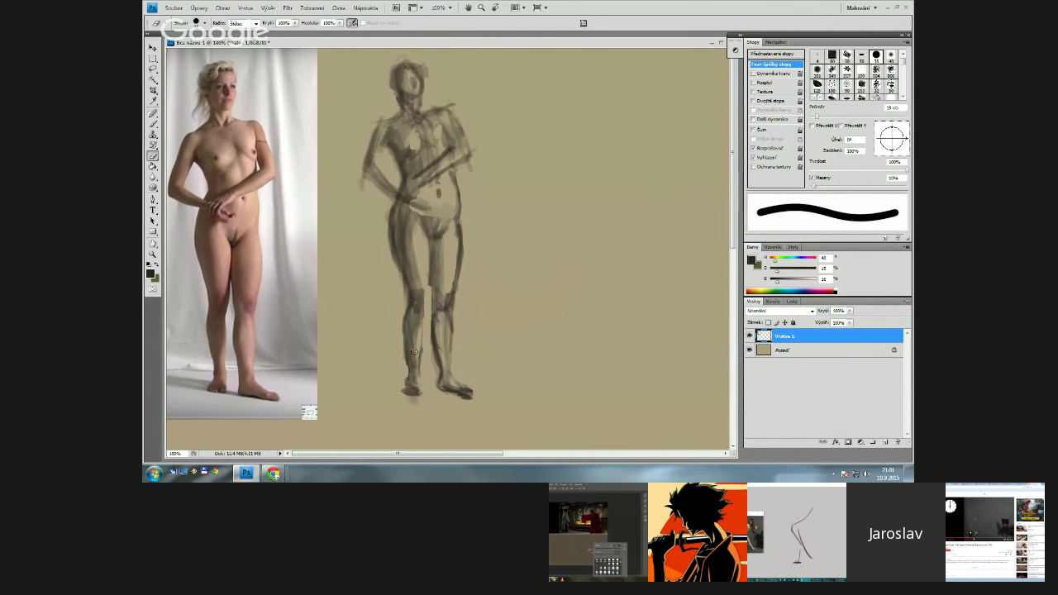
Darken the leg, lower-leg and thigh contours with a smaller brush, then lighten the hip with a 20 px eraser.
key("b")
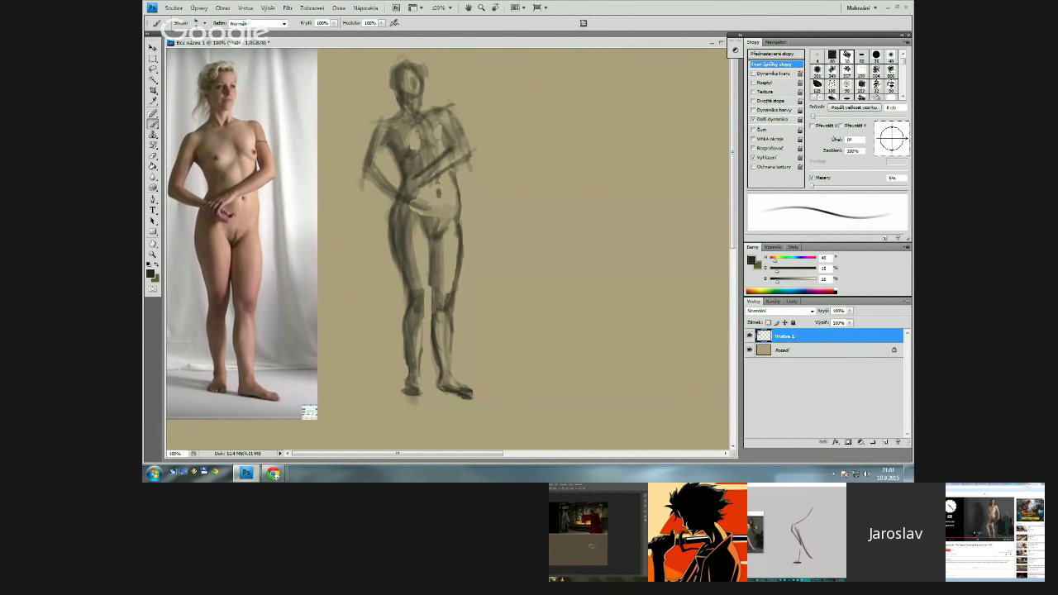
key("bracketleft")
key("bracketleft")
left_click_drag(431, 282, 432, 312)
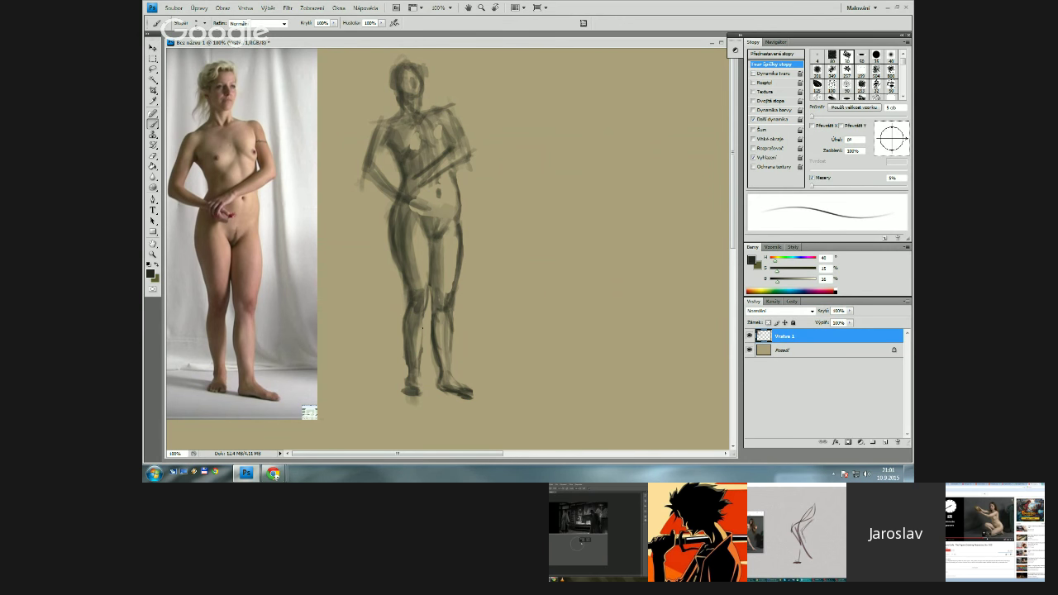
left_click_drag(423, 316, 422, 344)
left_click_drag(432, 238, 430, 276)
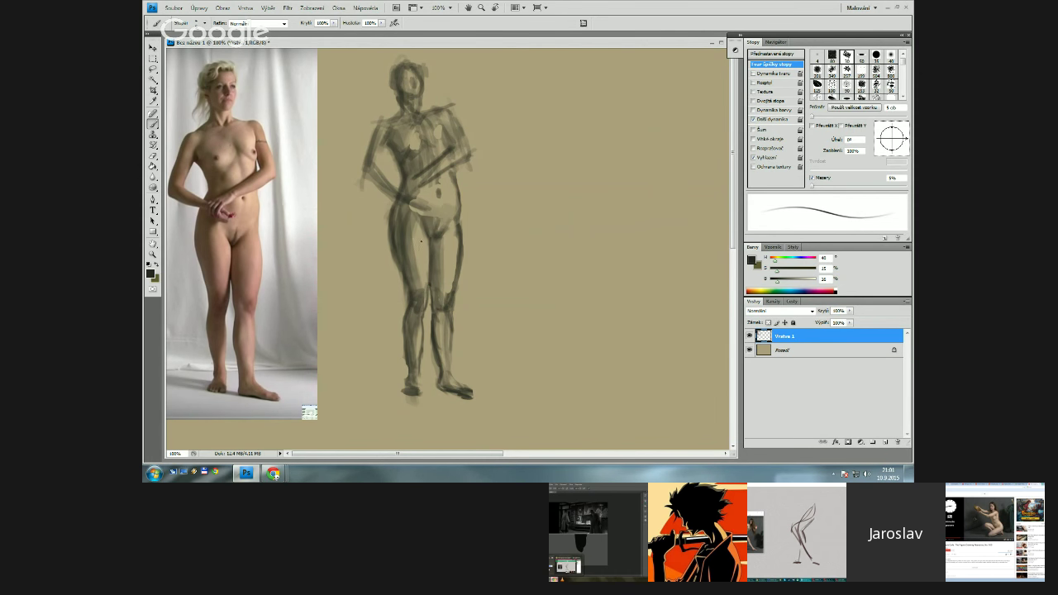
key("e")
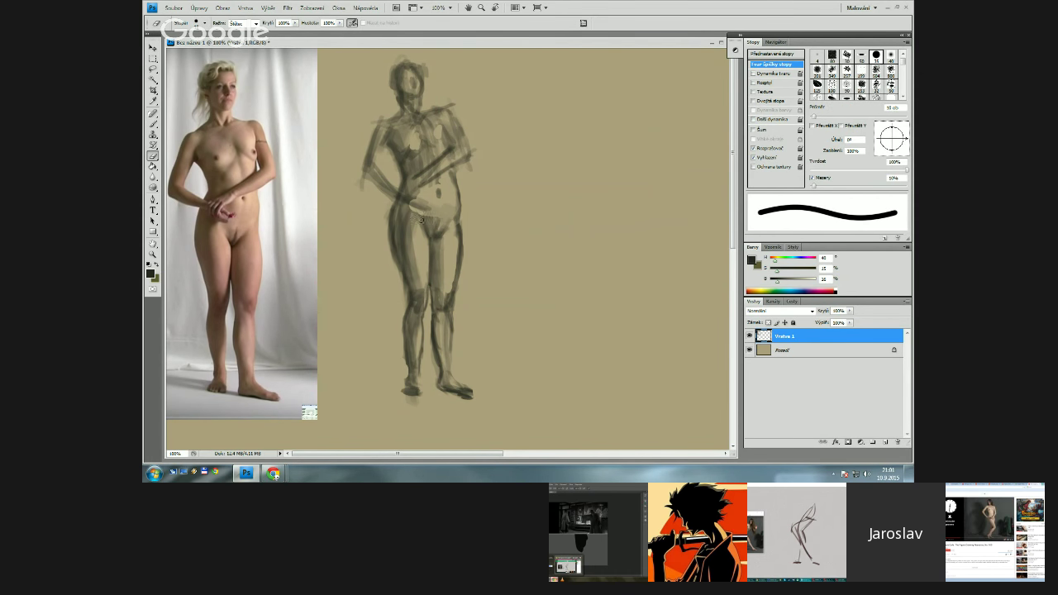
key("bracketleft")
key("bracketleft")
key("bracketleft")
mouse_move(418, 221)
left_mouse_down()
mouse_move(438, 224)
mouse_move(423, 220)
mouse_move(451, 208)
mouse_move(433, 208)
left_mouse_up()
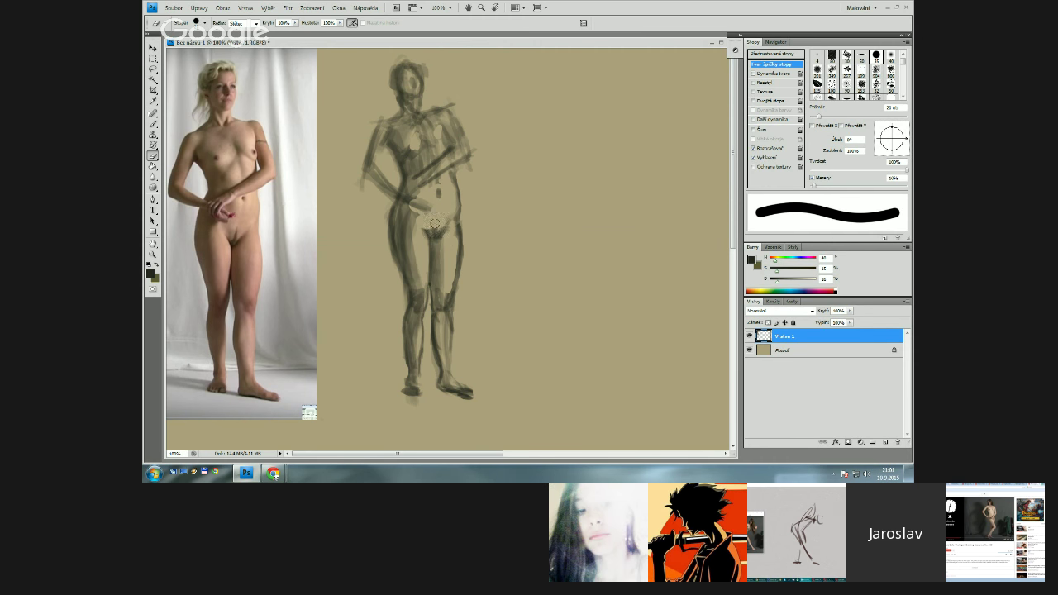
key("v")
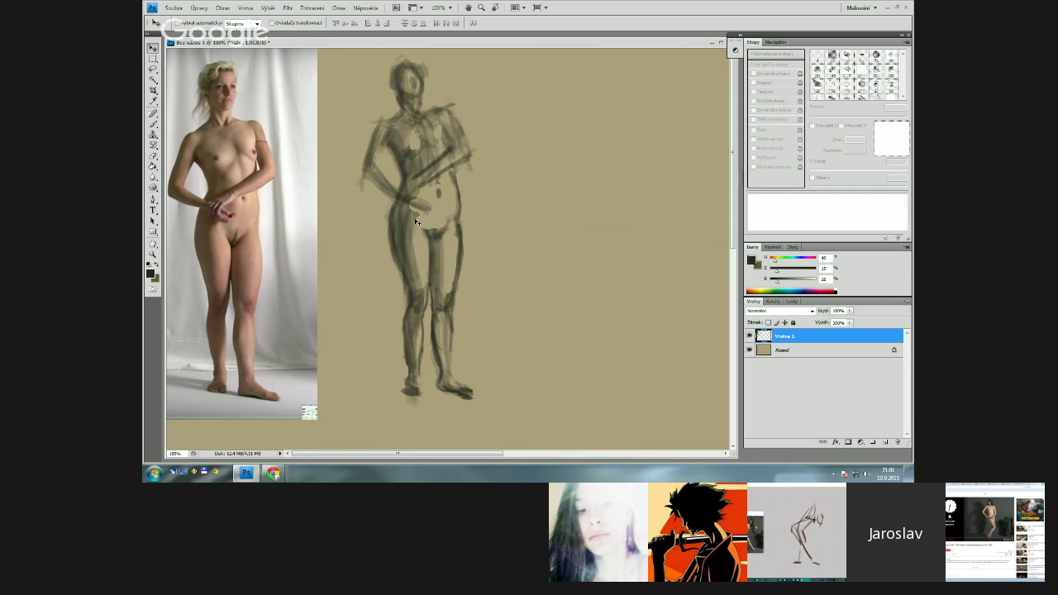
Restate the forearm across the waist, resizing the brush from 7 to 15 and back down.
key("b")
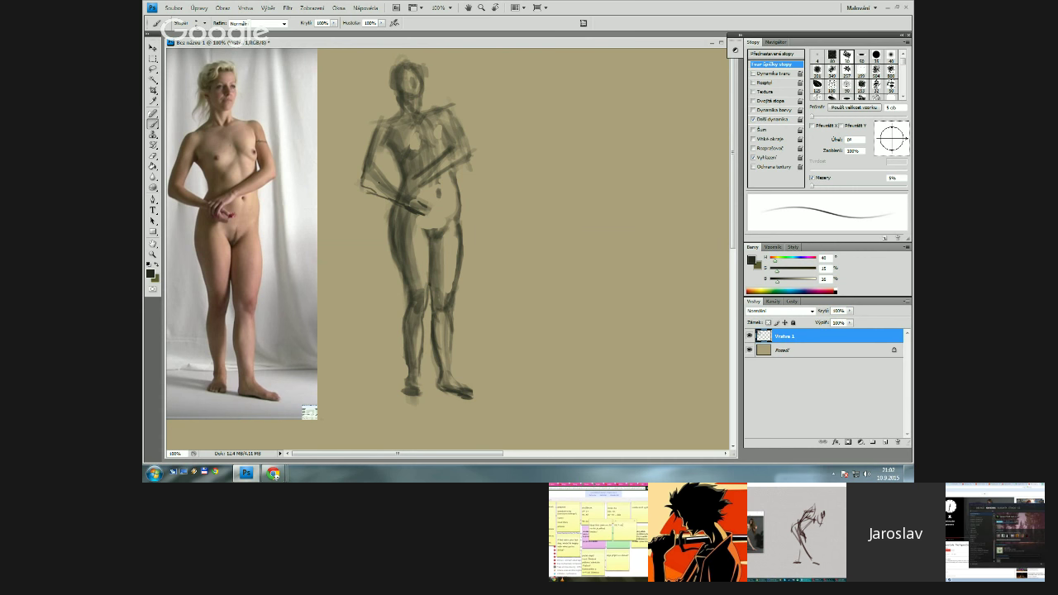
key("e")
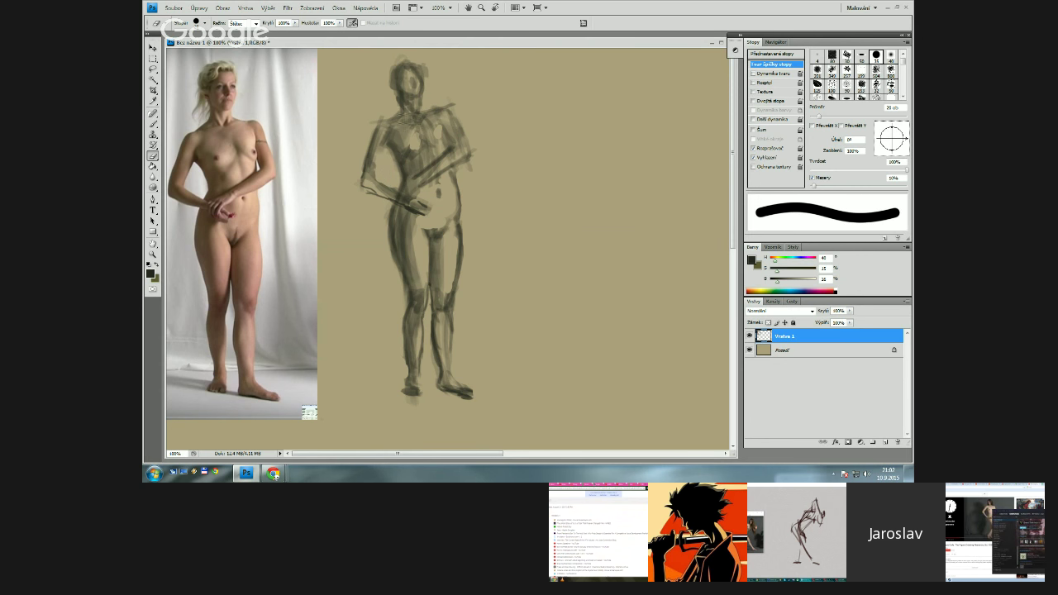
key("b")
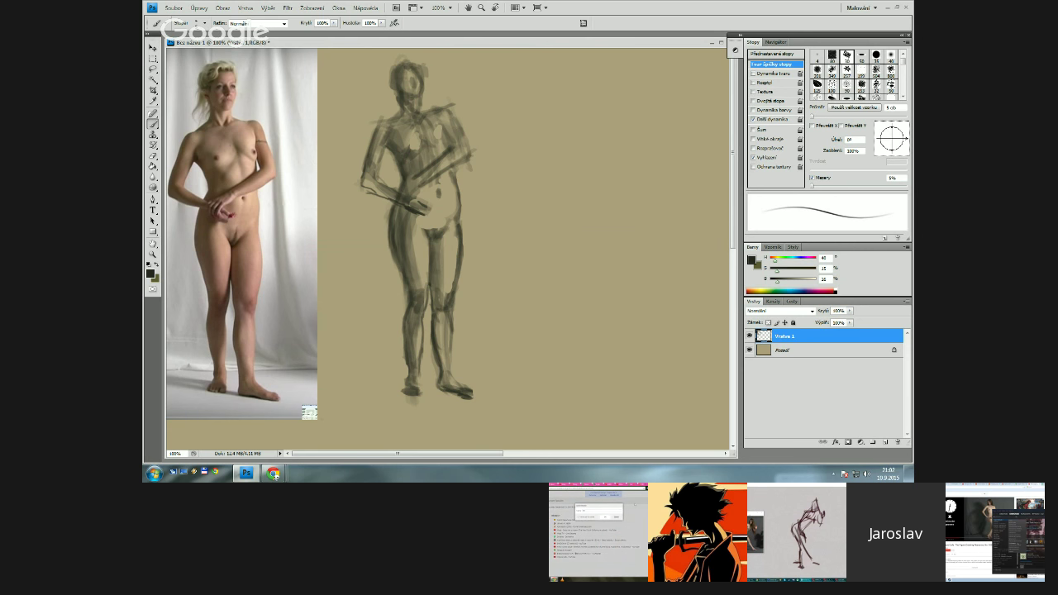
key("bracketright")
key("bracketright")
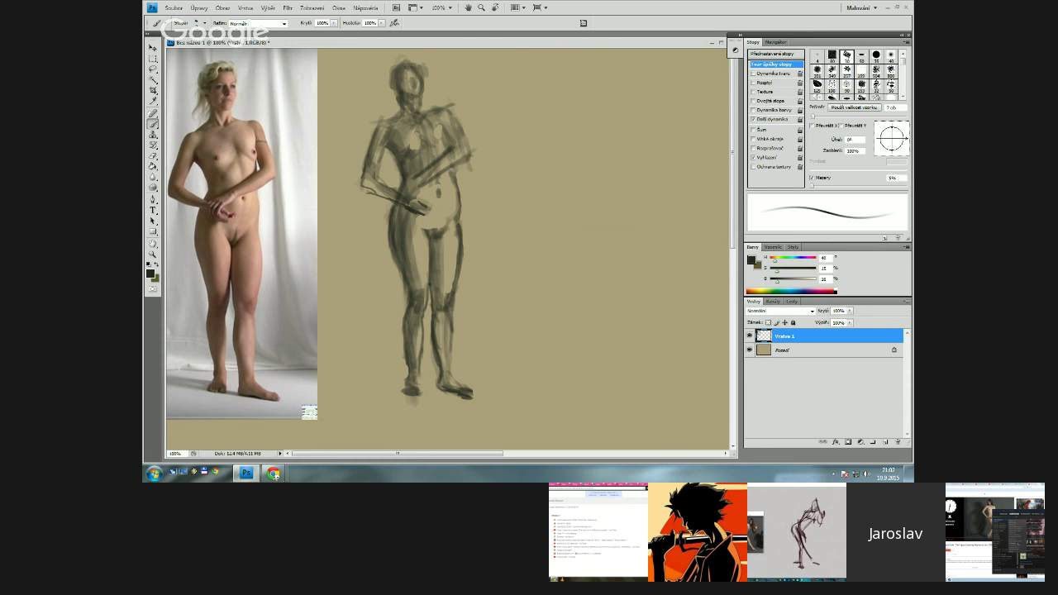
key("bracketright")
key("bracketright")
key("bracketright")
key("bracketright")
key("bracketright")
key("bracketright")
key("bracketright")
key("bracketright")
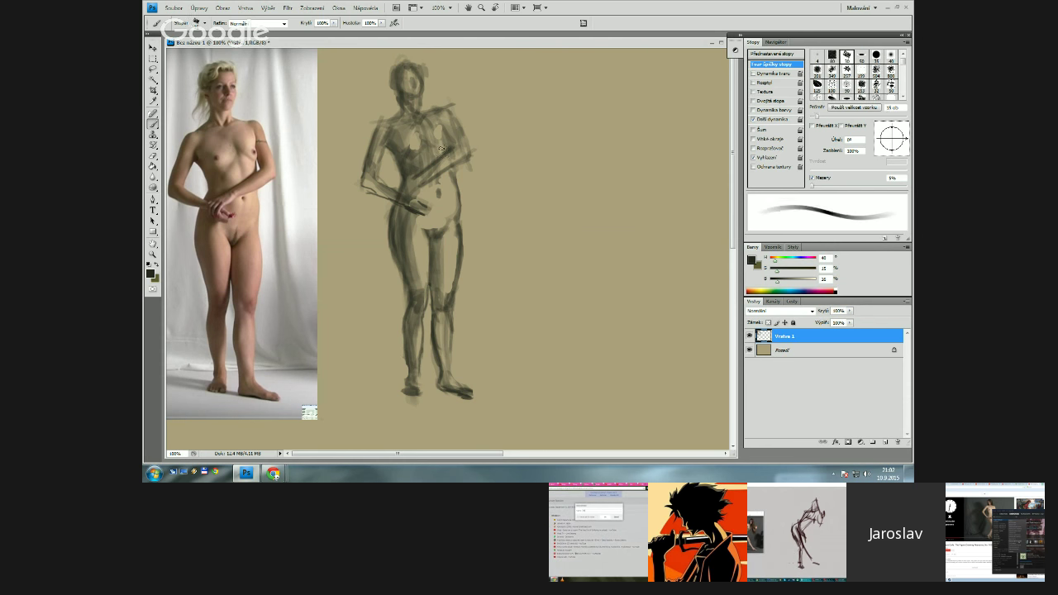
key("bracketleft")
key("bracketleft")
key("bracketleft")
key("bracketleft")
key("bracketleft")
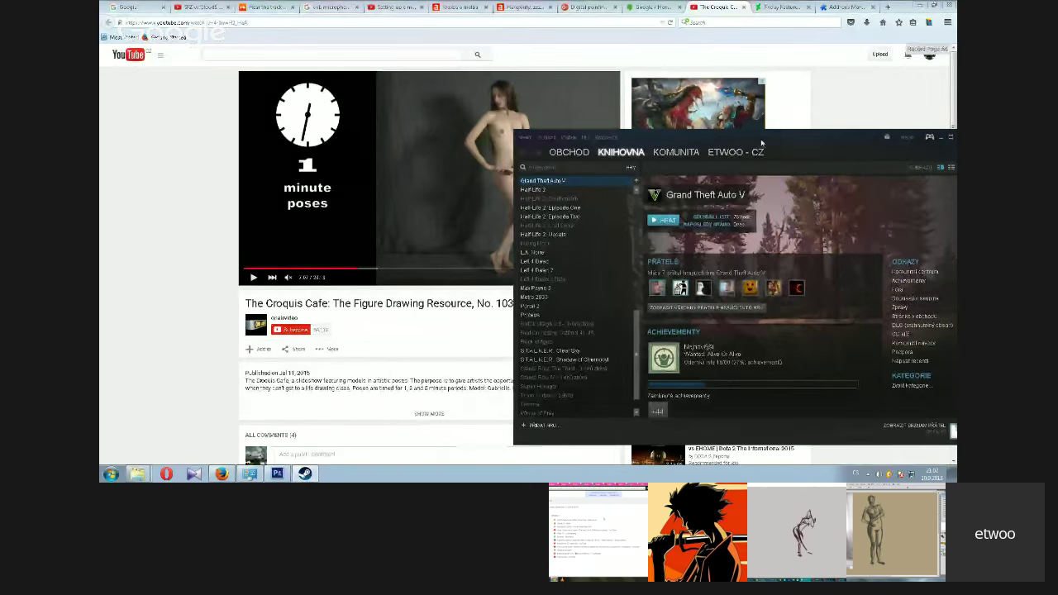
left_click_drag(762, 146, 780, 161)
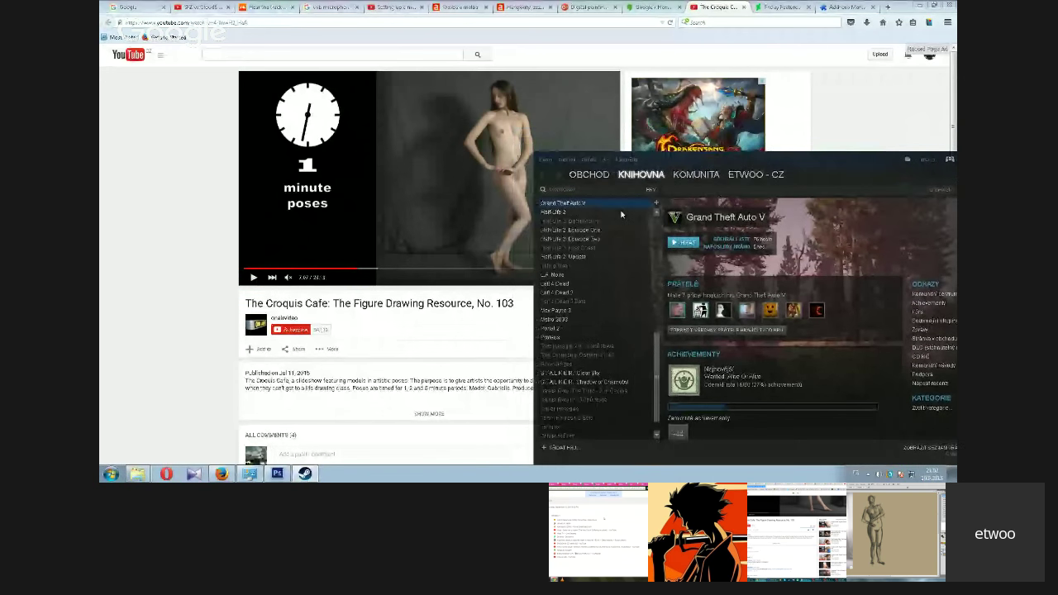
Open Grand Theft Auto V's Properties from the Steam Library, moving it right and checking Updates and Local Files.
right_click(628, 205)
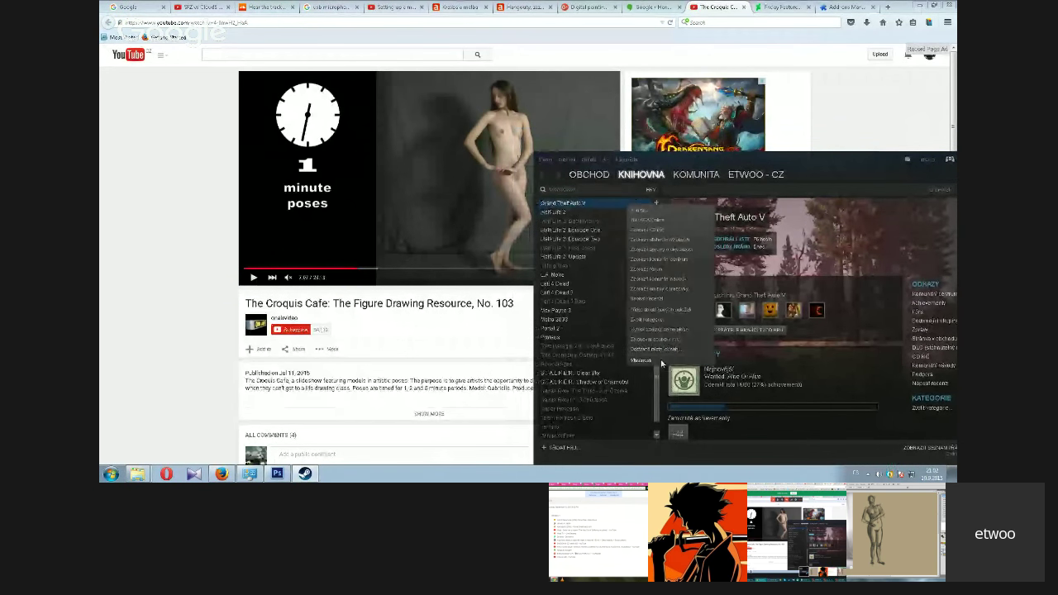
left_click(644, 360)
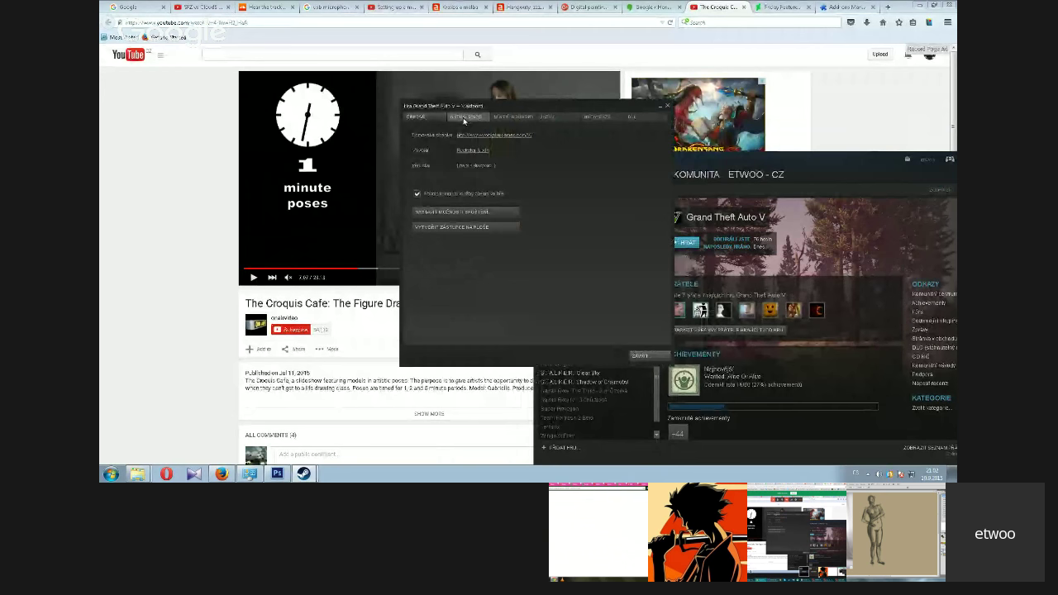
left_click(464, 117)
left_click_drag(538, 109, 668, 165)
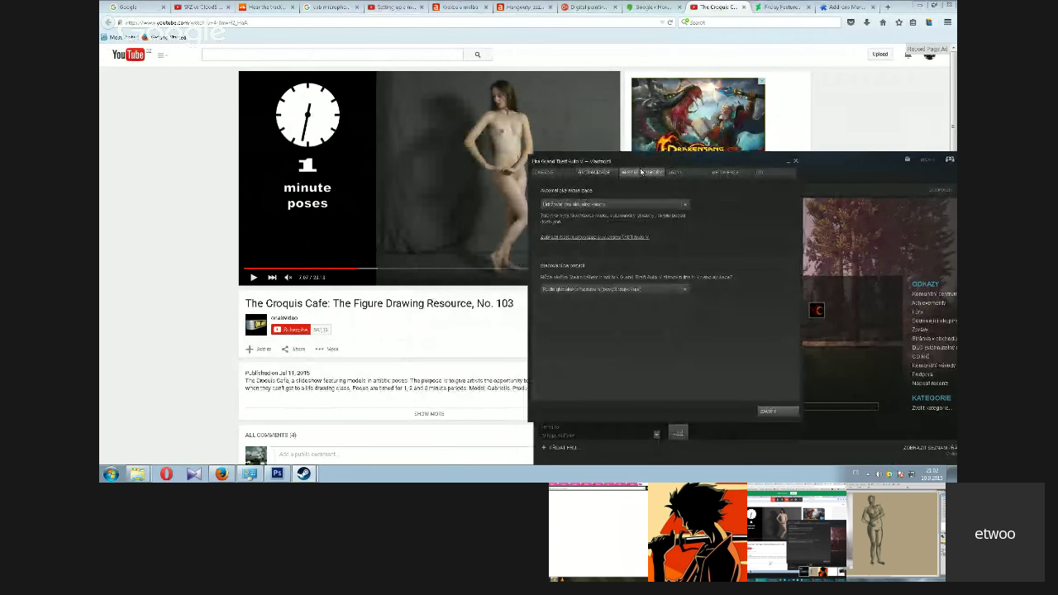
left_click(644, 172)
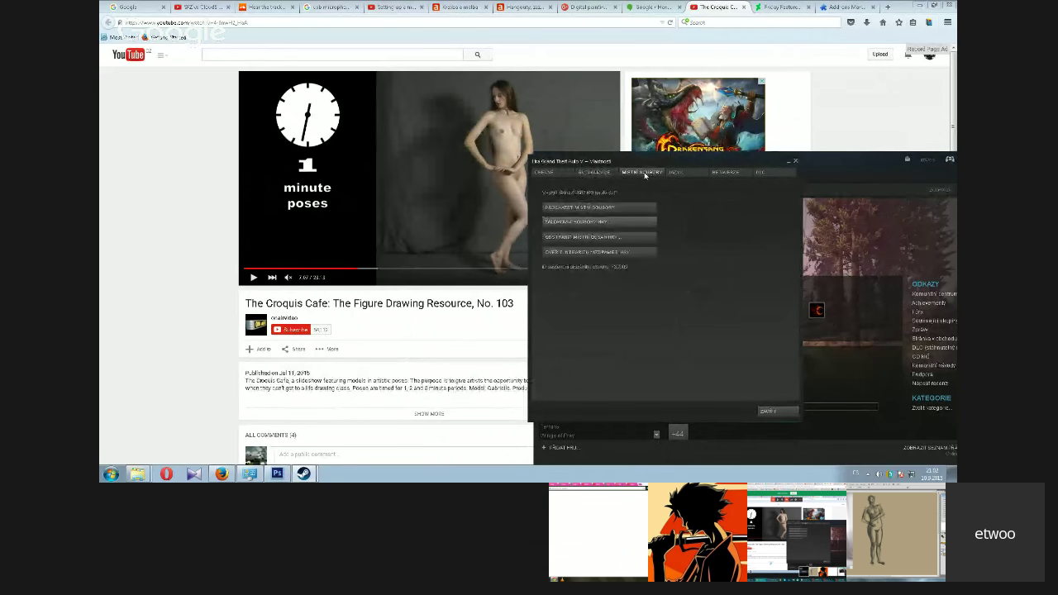
left_click(605, 174)
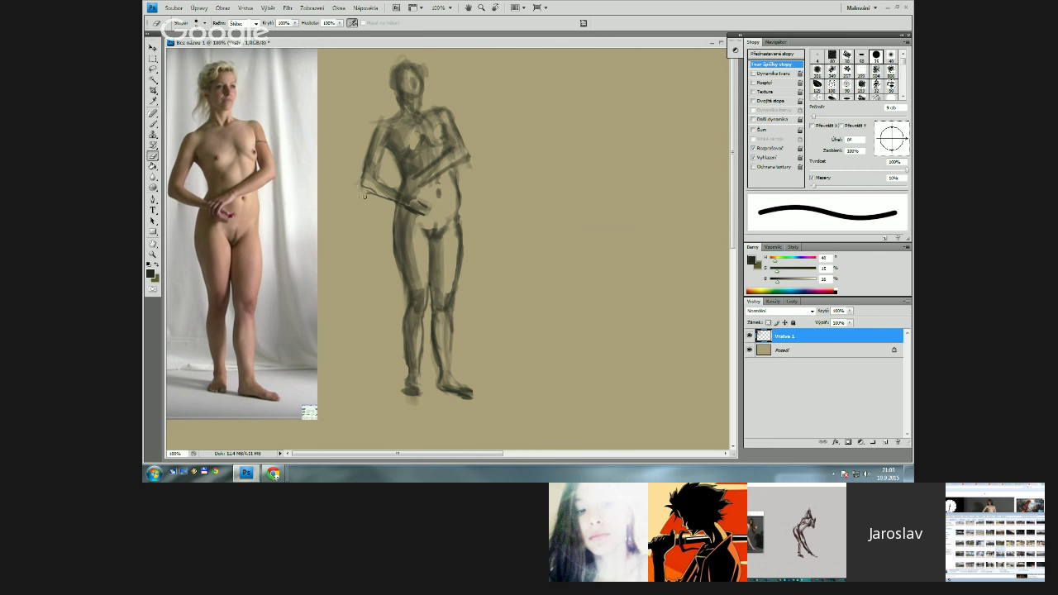
Darken the left forearm line with a 25 px brush and add dark strokes down the right leg.
key("b")
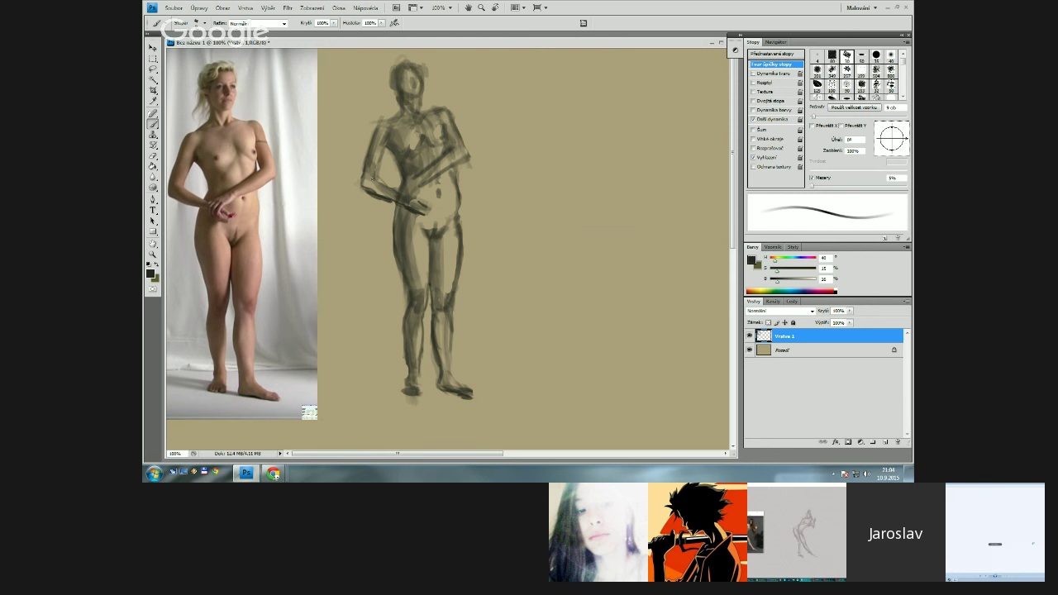
key("bracketright")
key("bracketright")
key("bracketright")
key("bracketright")
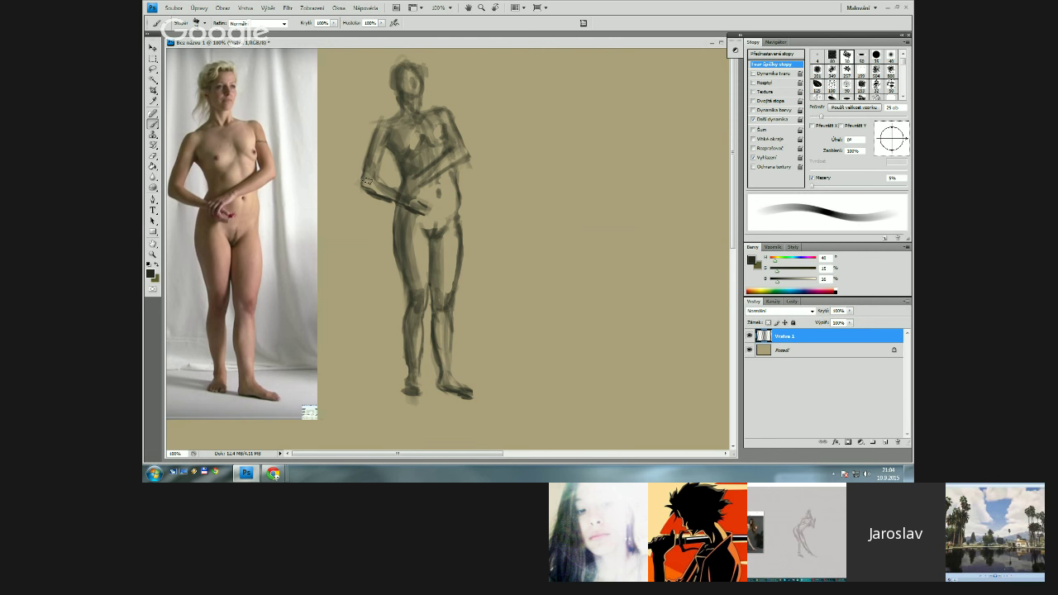
left_click_drag(368, 183, 382, 193)
key("bracketleft")
key("bracketleft")
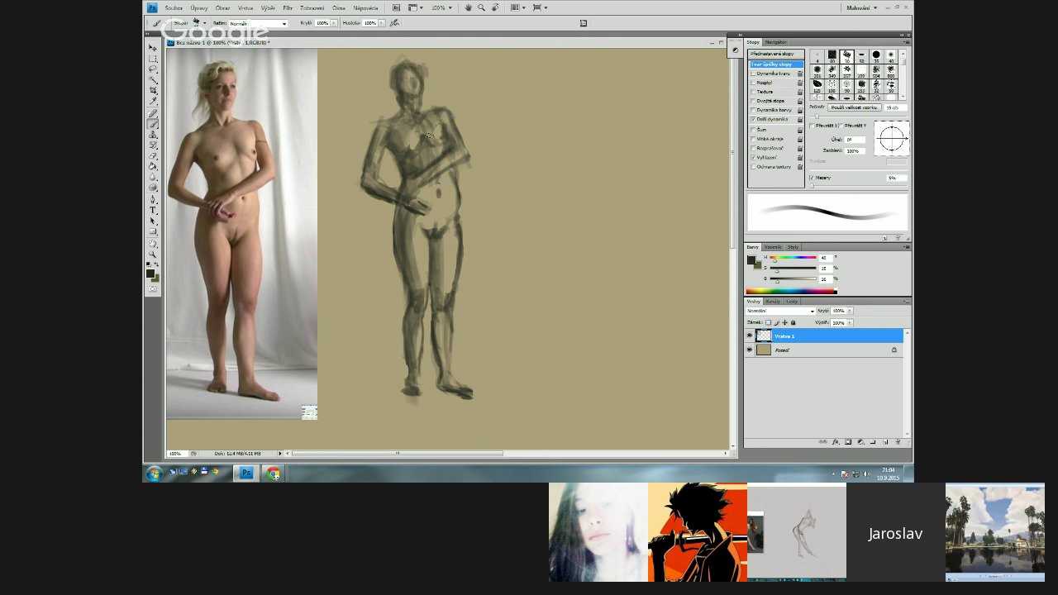
key("bracketright")
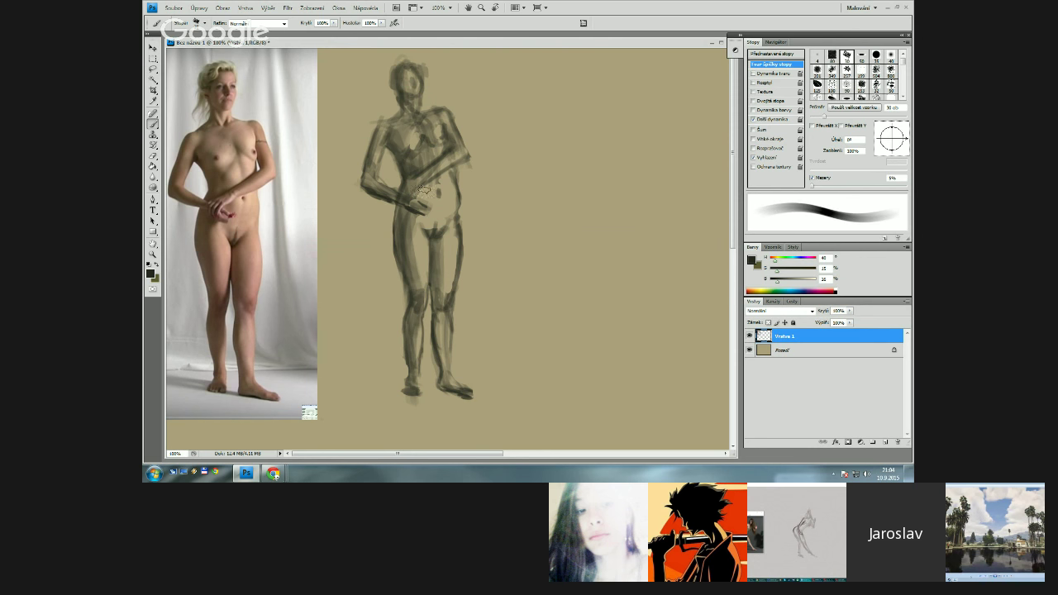
key("bracketright")
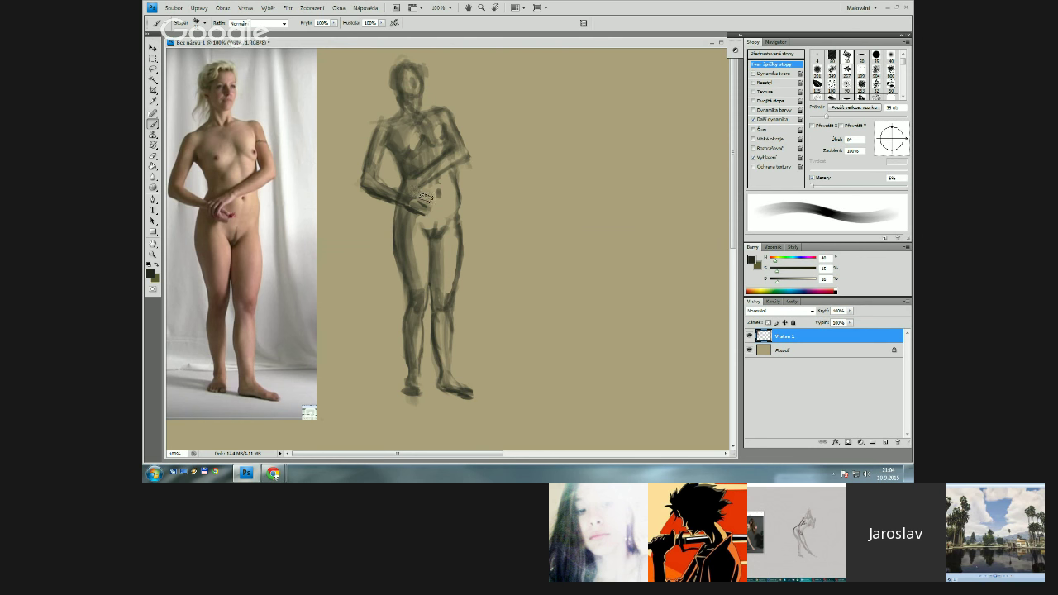
key("bracketleft")
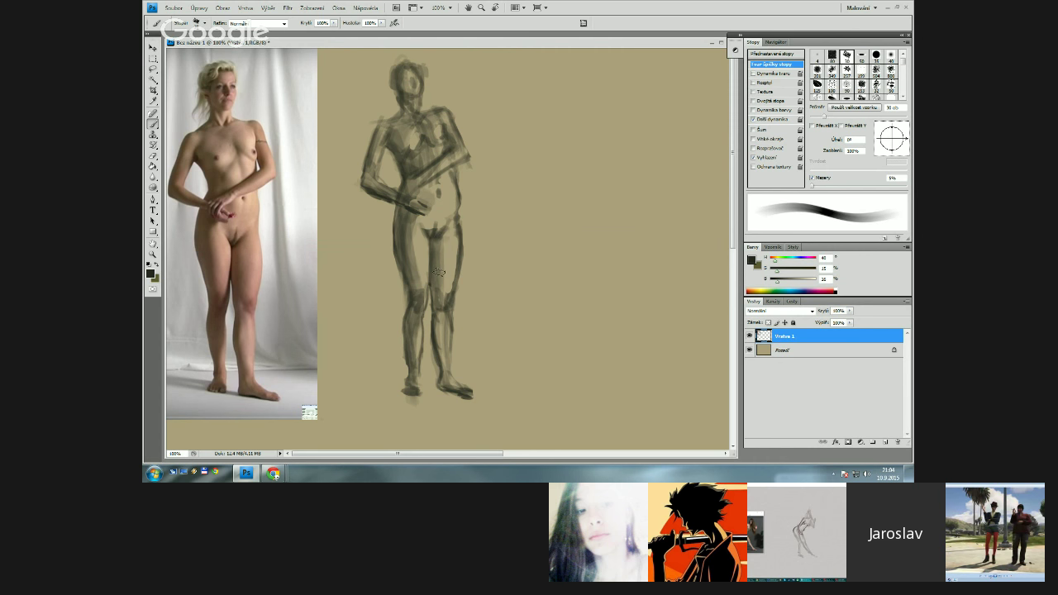
key("bracketleft")
key("bracketleft")
key("bracketright")
mouse_move(434, 245)
left_mouse_down()
mouse_move(442, 383)
mouse_move(431, 274)
mouse_move(426, 306)
mouse_move(441, 248)
mouse_move(442, 367)
left_mouse_up()
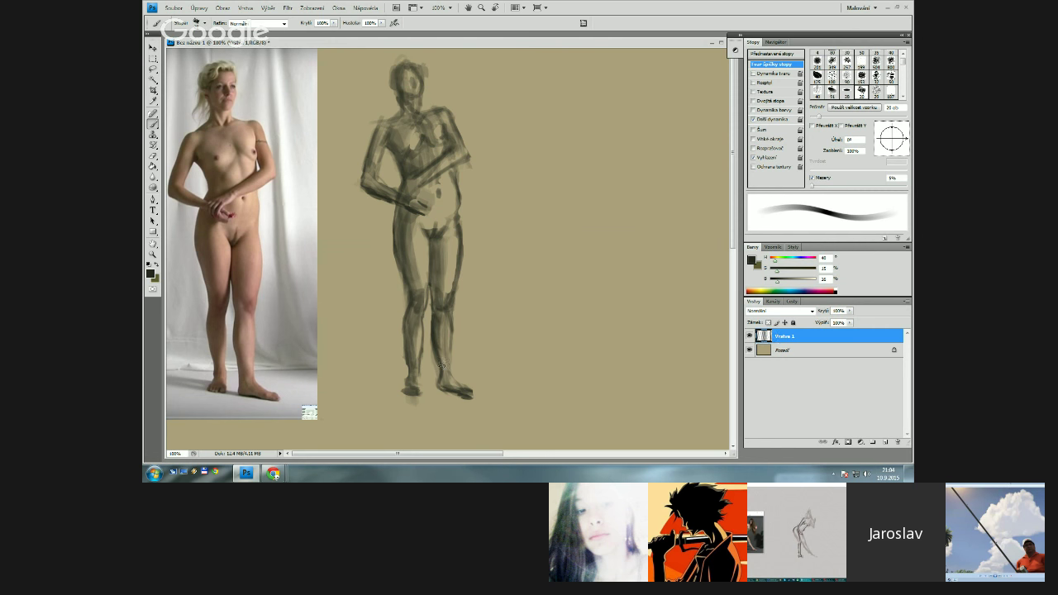
Lighten a patch on the right thigh with the eraser, then paint a thin dark line down the leg.
key("bracketleft")
key("bracketright")
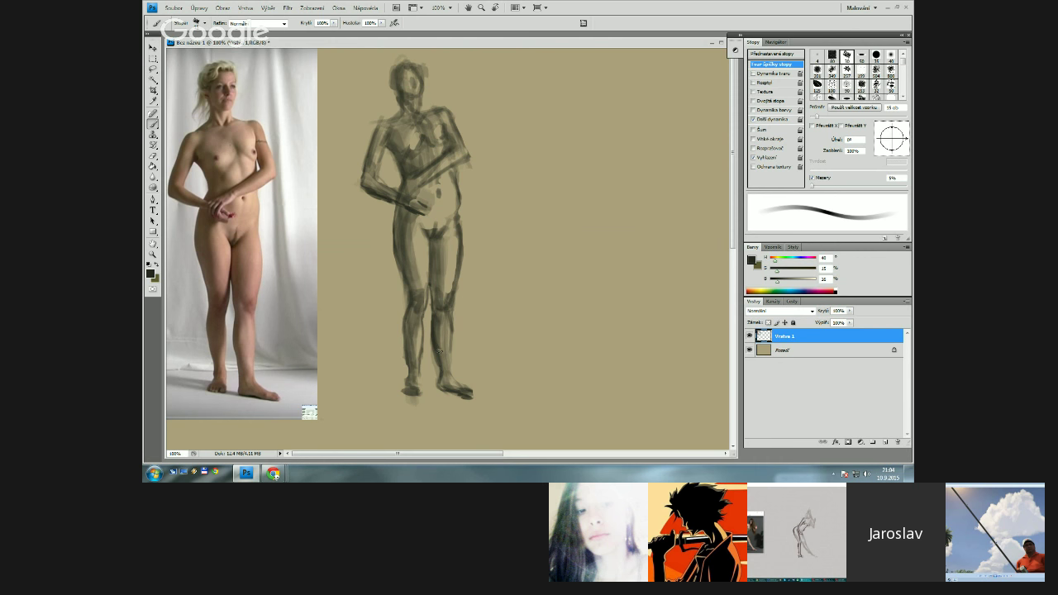
key("bracketright")
key("bracketright")
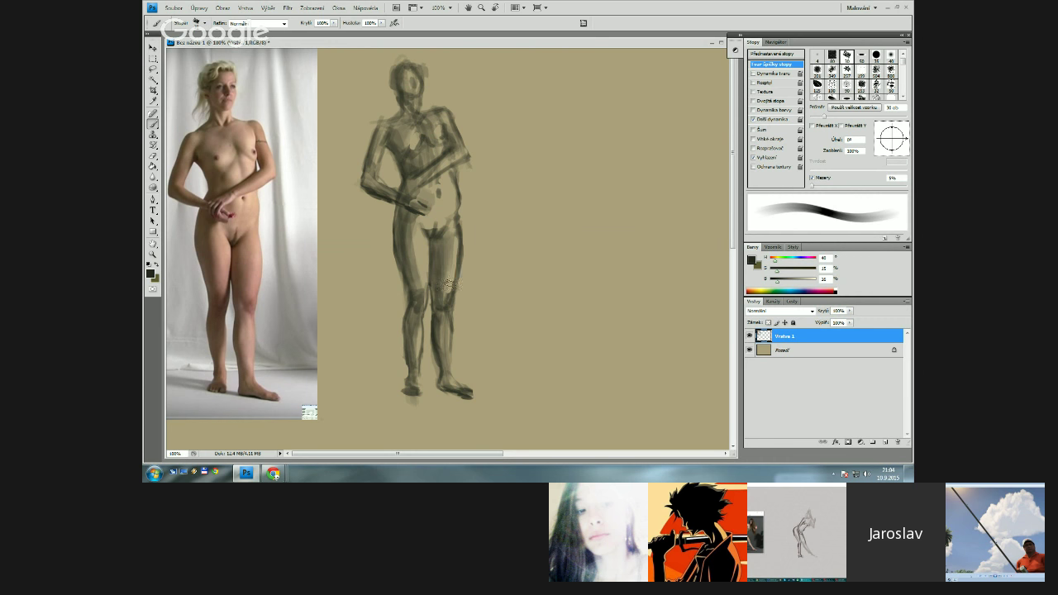
key("e")
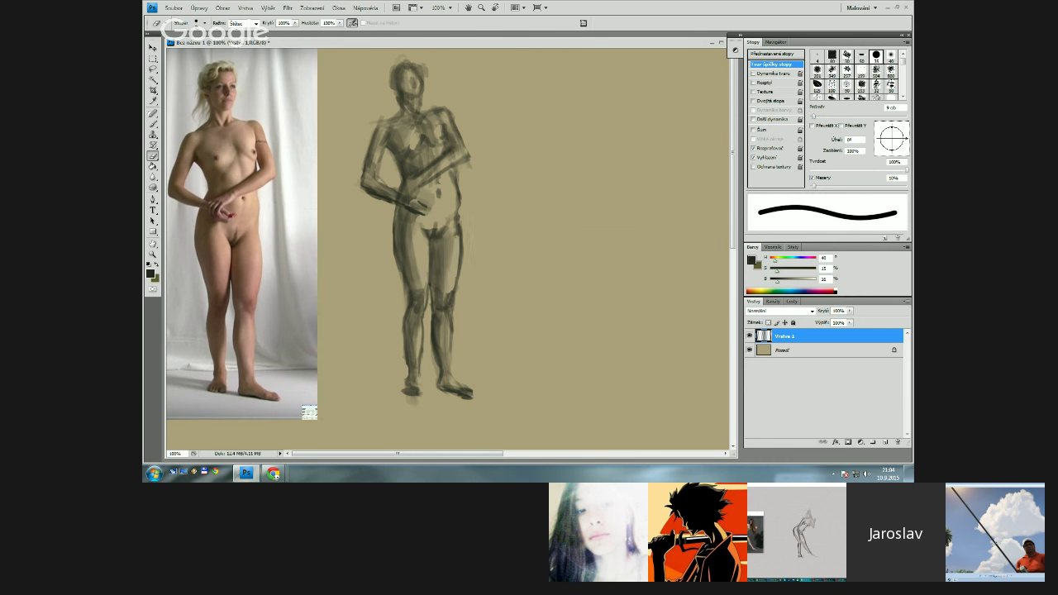
mouse_move(454, 255)
left_mouse_down()
mouse_move(456, 270)
mouse_move(461, 246)
mouse_move(457, 286)
mouse_move(465, 283)
left_mouse_up()
key("b")
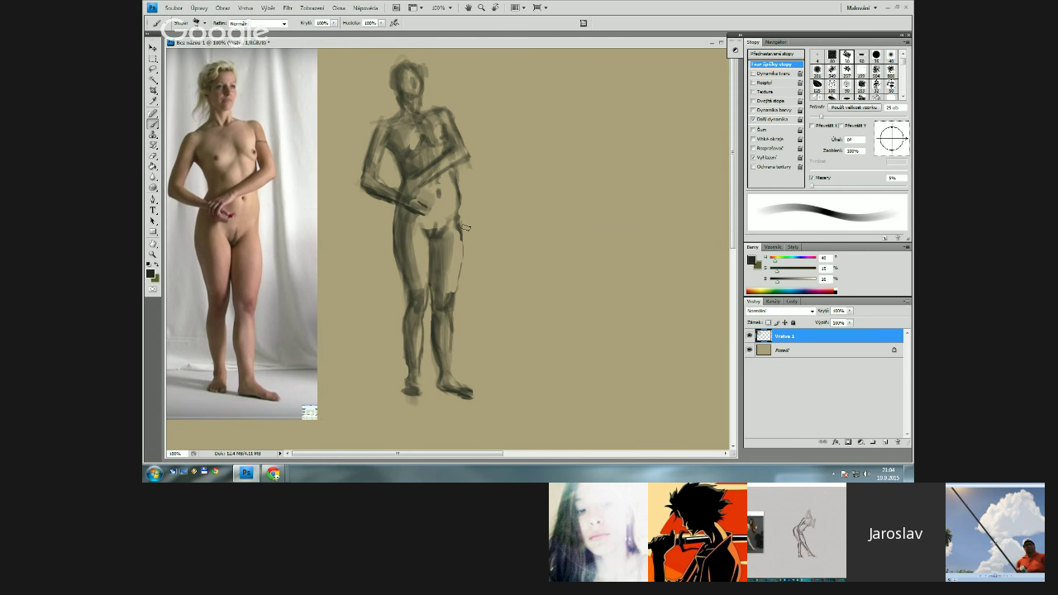
key("bracketleft")
key("bracketleft")
key("bracketleft")
key("bracketleft")
key("bracketleft")
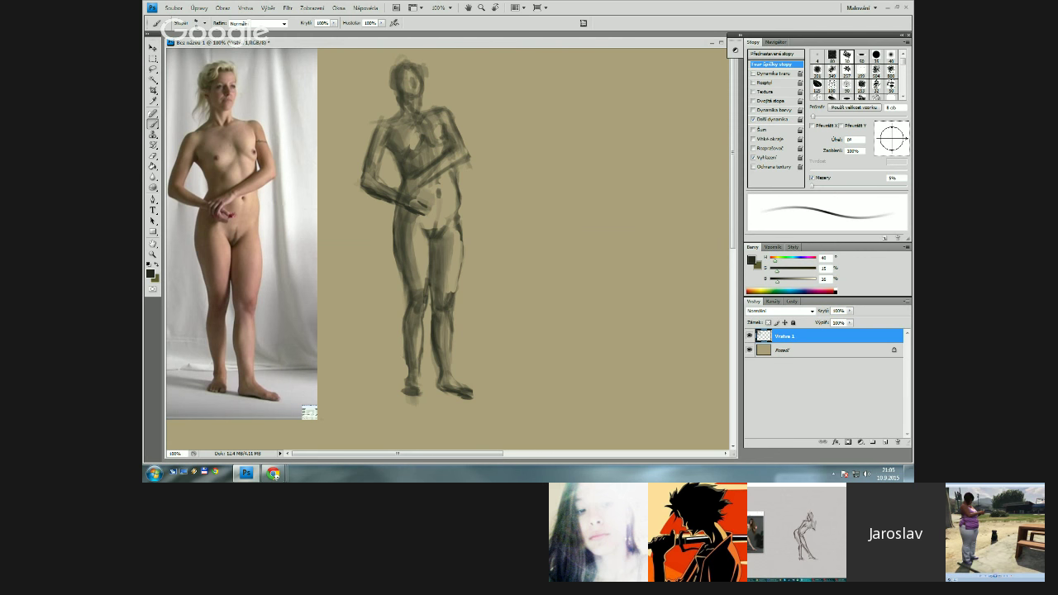
left_click_drag(427, 258, 428, 291)
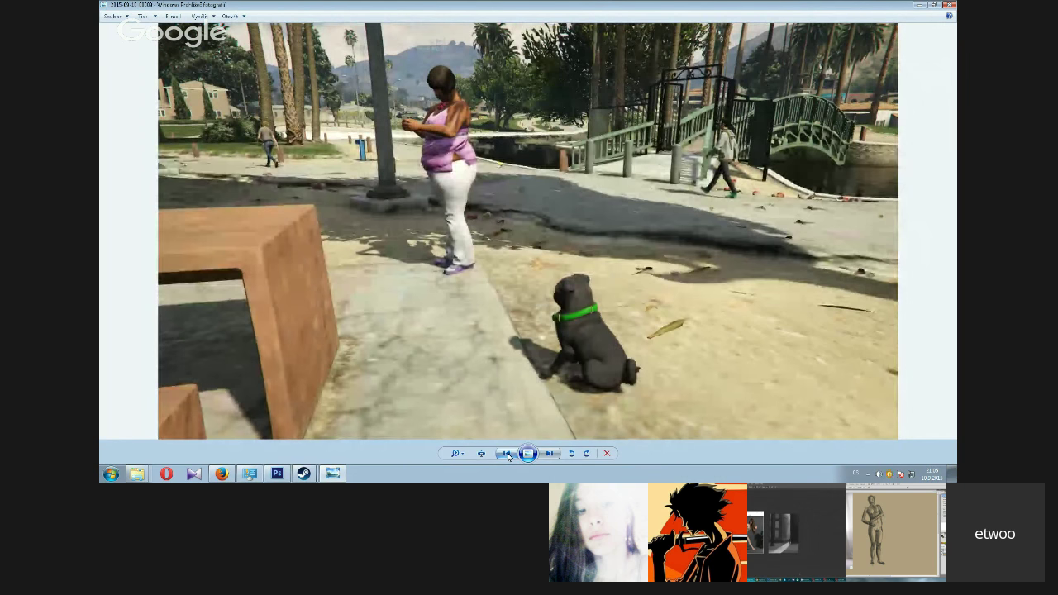
Browse the game screenshots in Photo Viewer and zoom in on the husky shot.
left_click(505, 453)
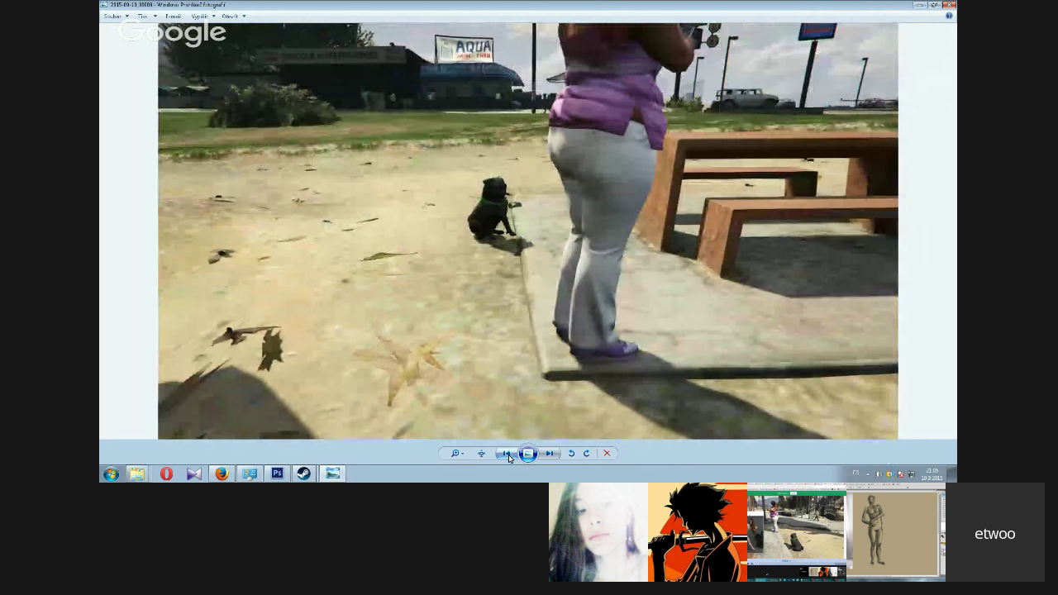
left_click(557, 454)
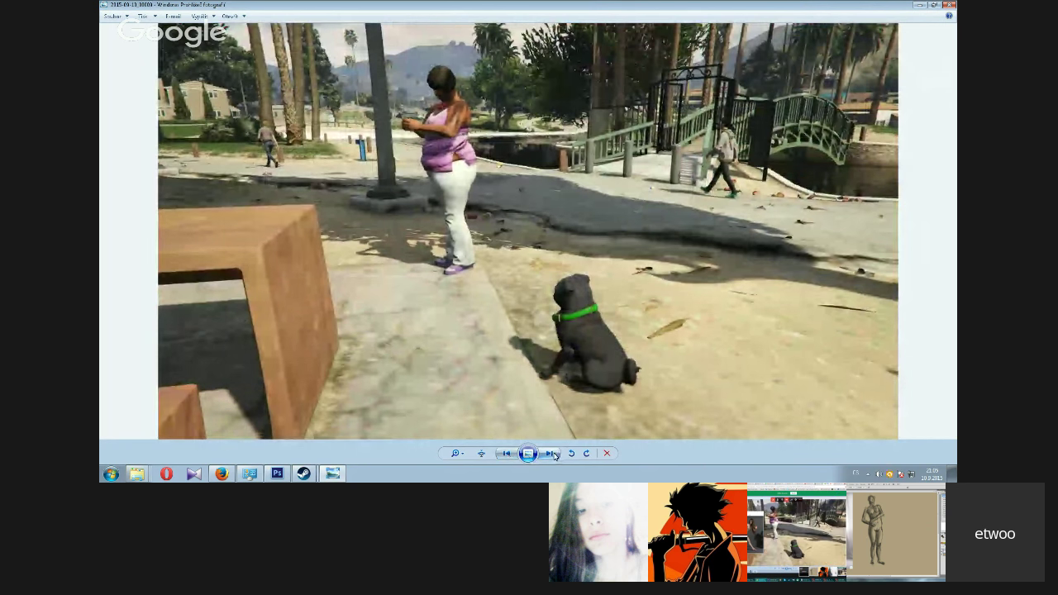
left_click(482, 453)
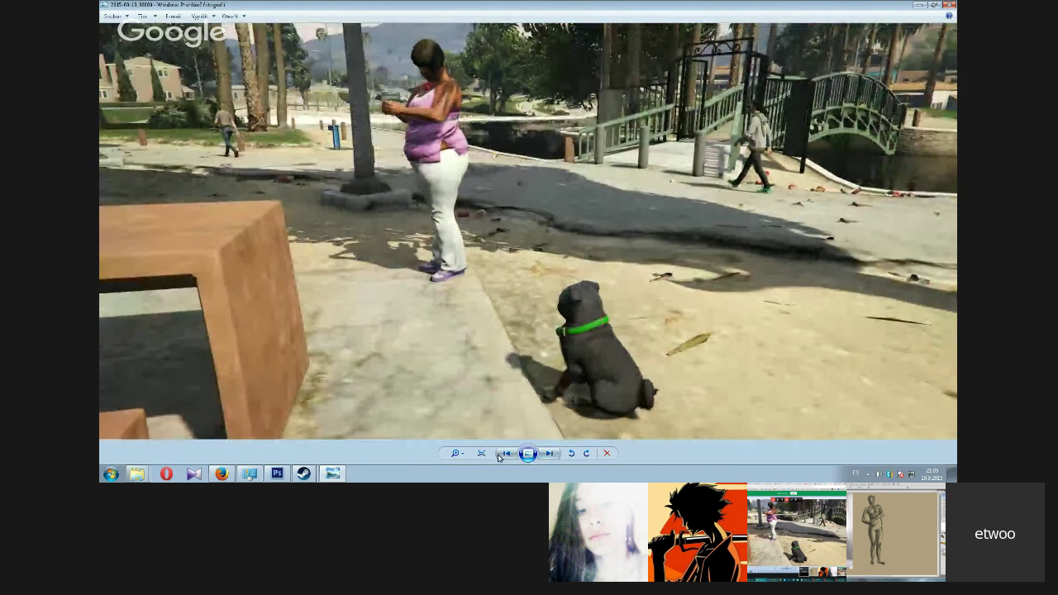
left_click(505, 455)
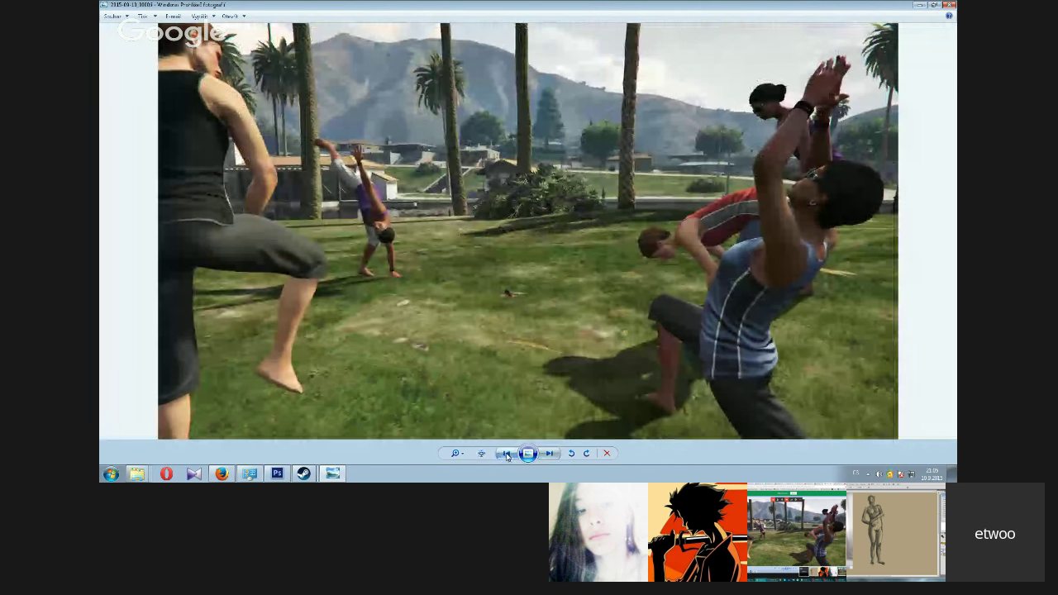
left_click(506, 455)
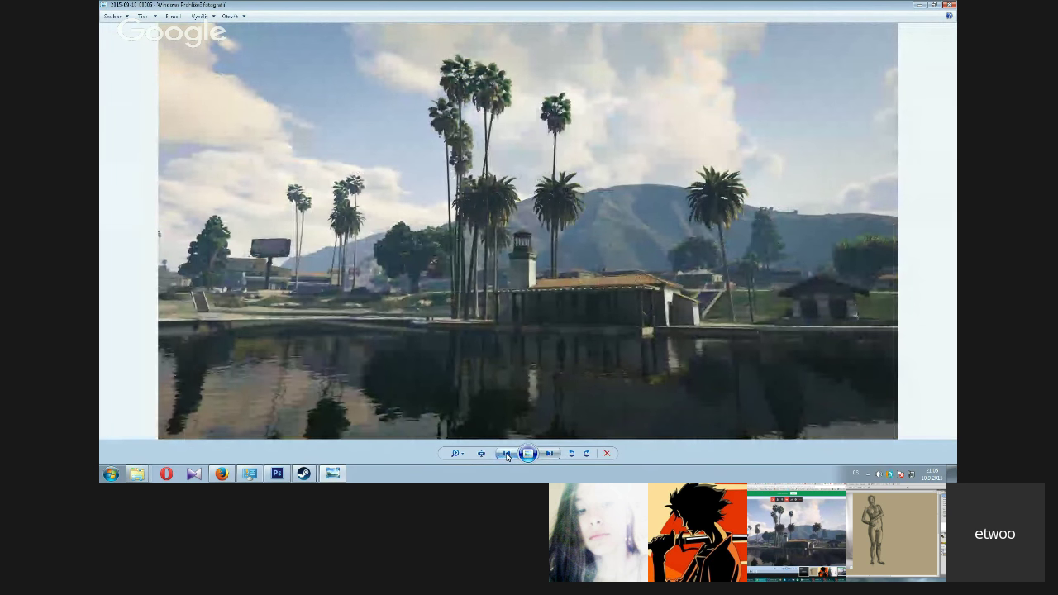
left_click(506, 455)
left_click(506, 455)
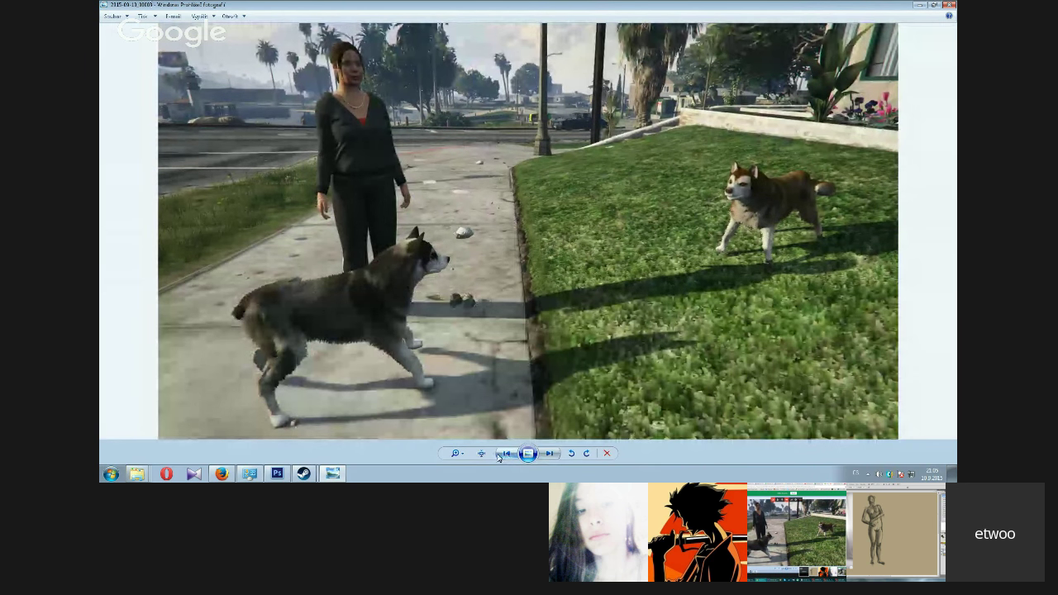
left_click(481, 453)
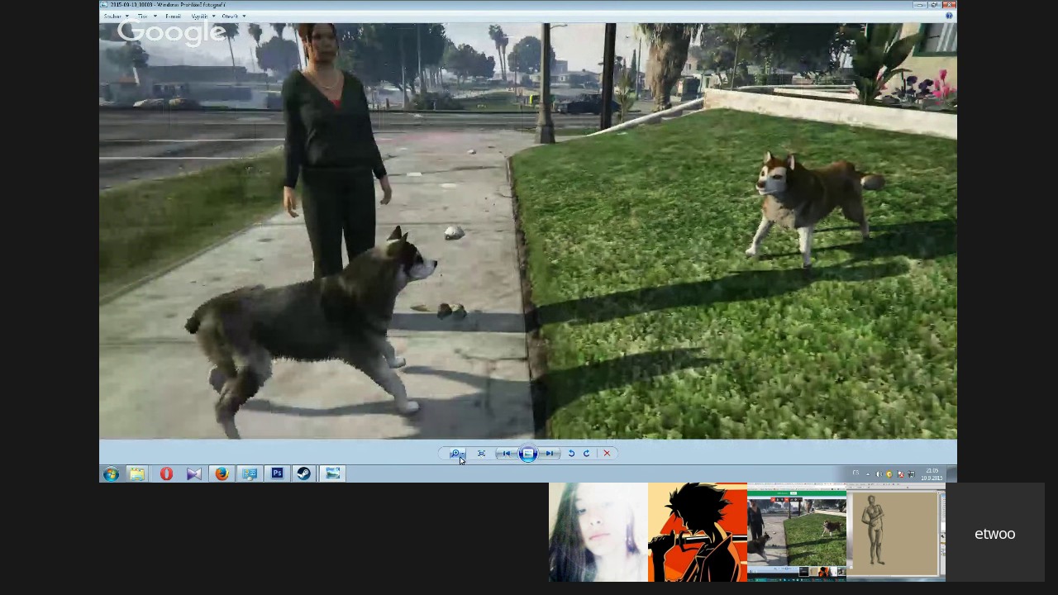
left_click(455, 453)
left_click_drag(736, 312, 241, 357)
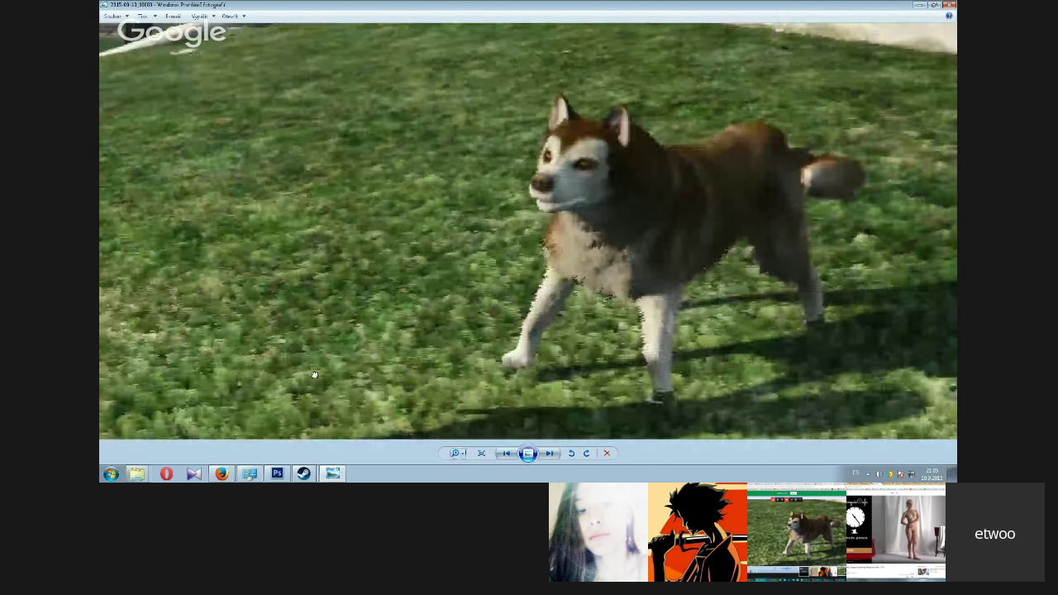
Page through the screenshots to the lake-and-palm-trees shot and bring up the screenshots folder.
left_click(507, 453)
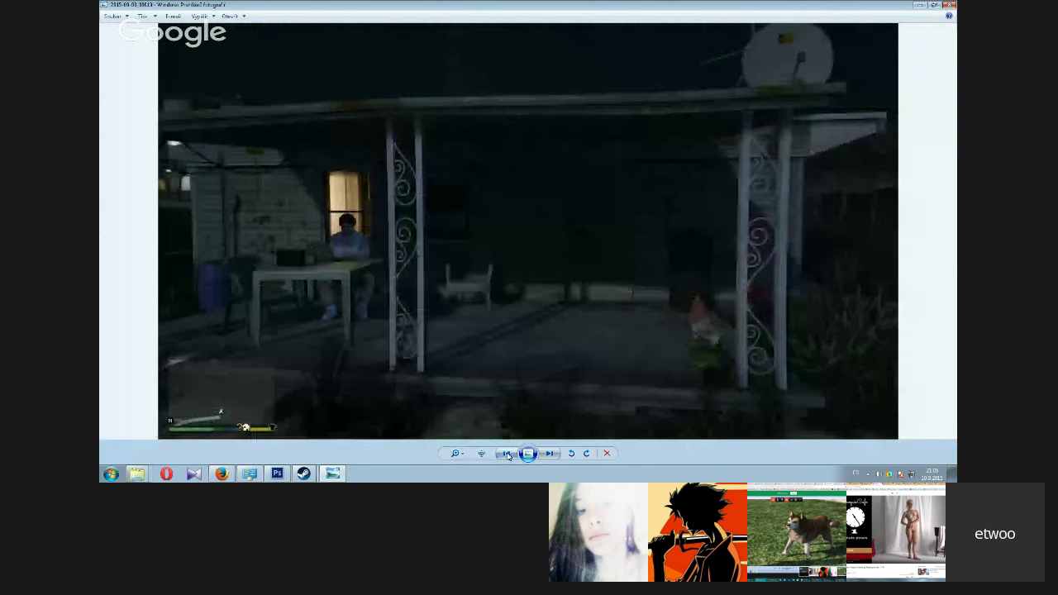
left_click(507, 453)
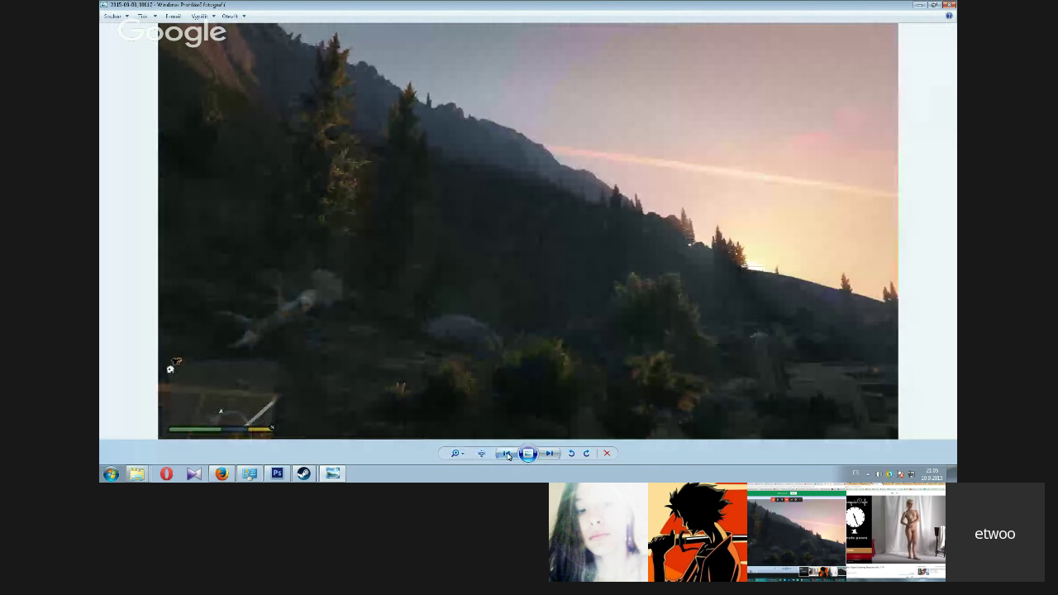
left_click(507, 453)
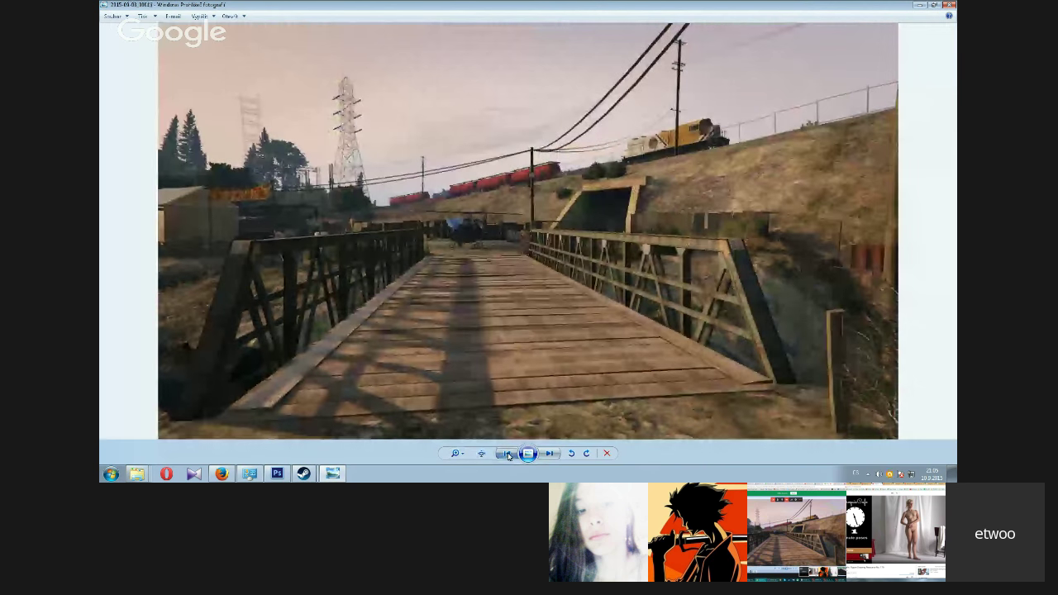
left_click(508, 454)
left_click(508, 454)
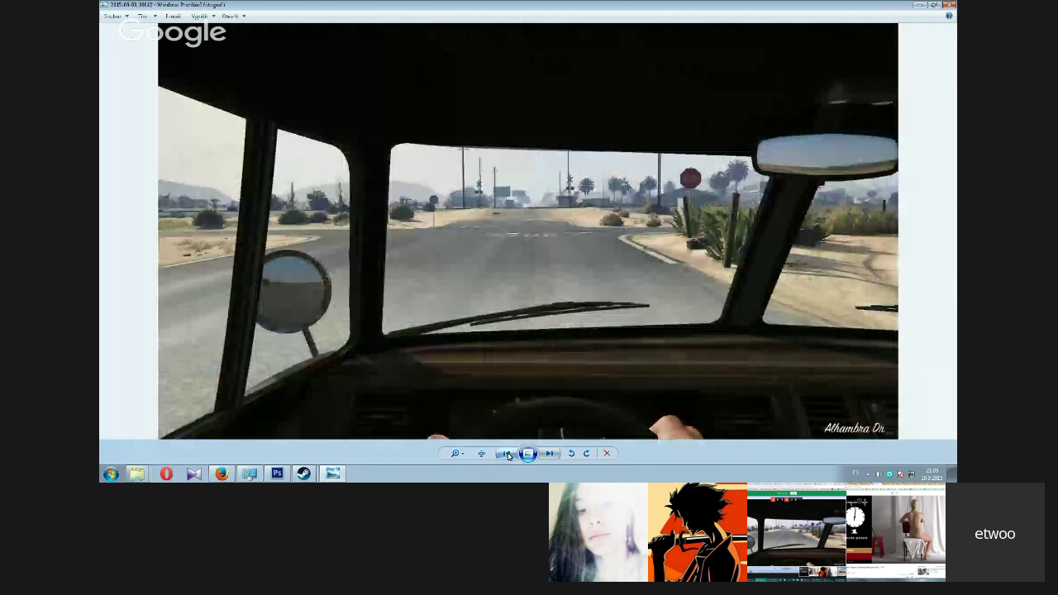
left_click(507, 454)
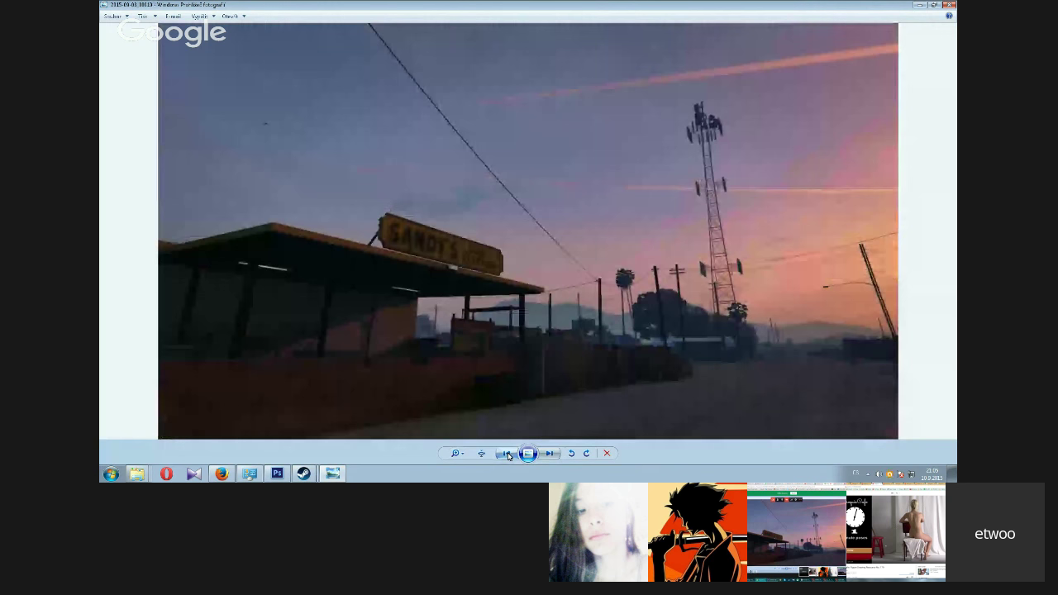
left_click(508, 454)
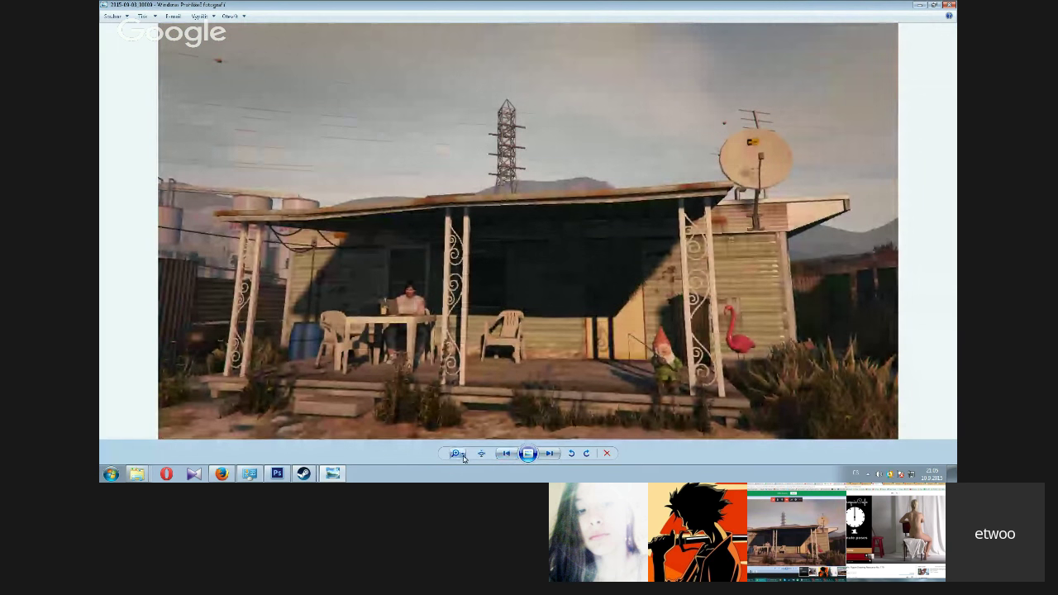
left_click(551, 454)
left_click(552, 454)
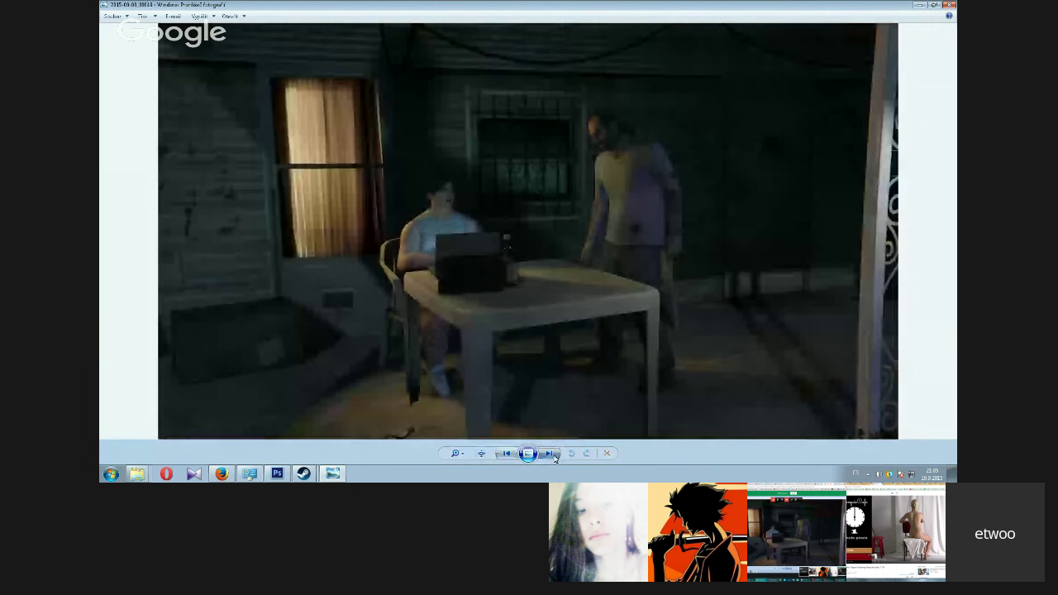
left_click(552, 454)
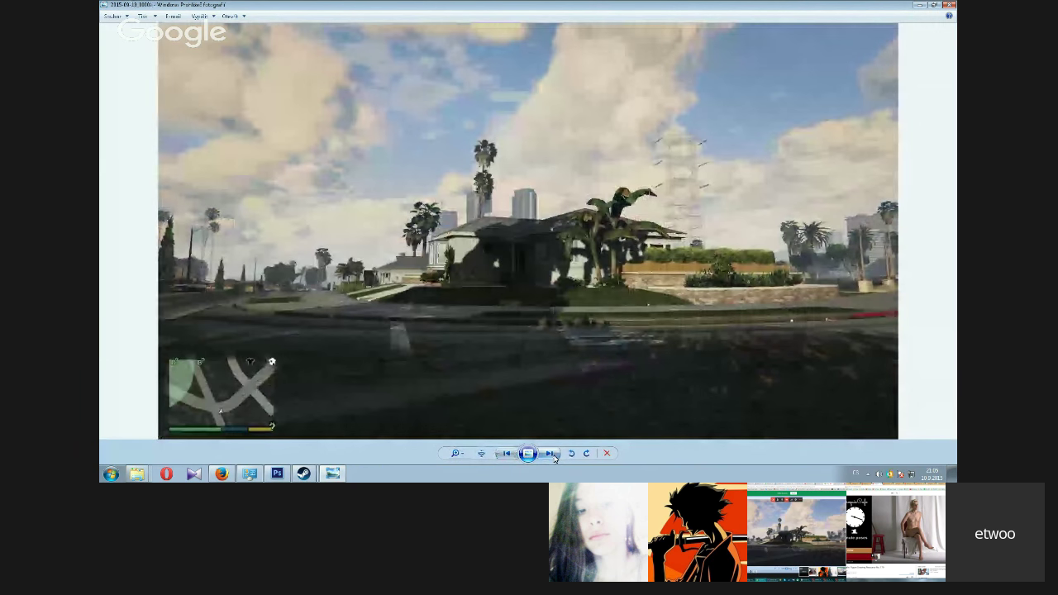
left_click(553, 455)
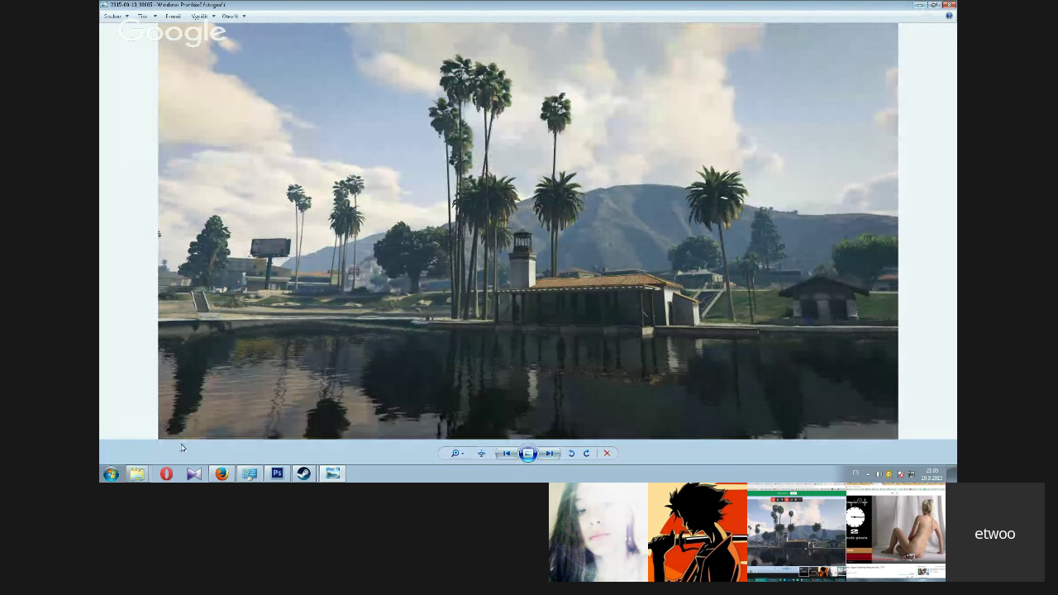
mouse_move(138, 468)
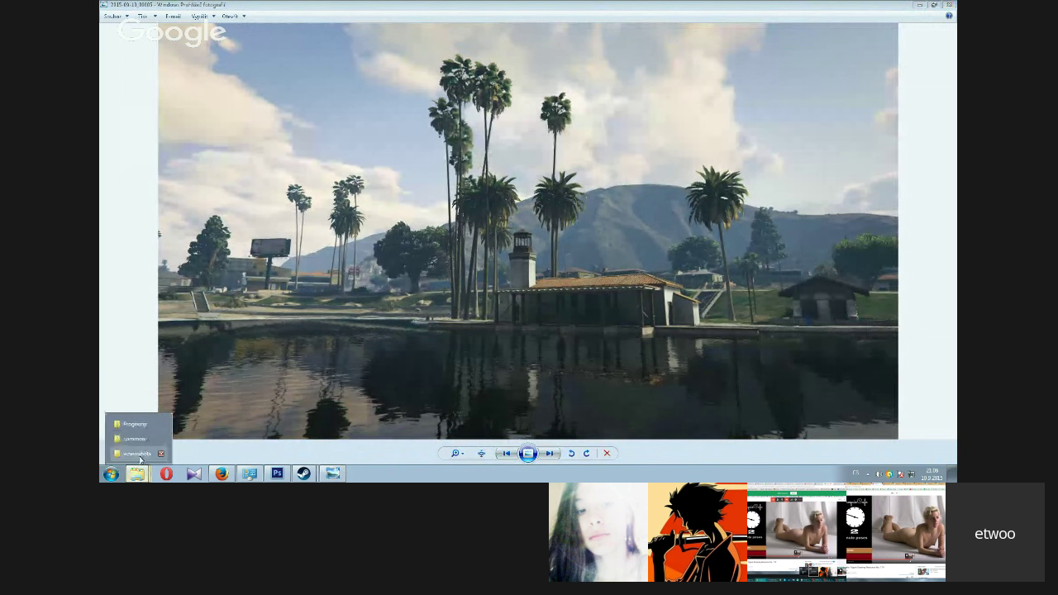
left_click(137, 454)
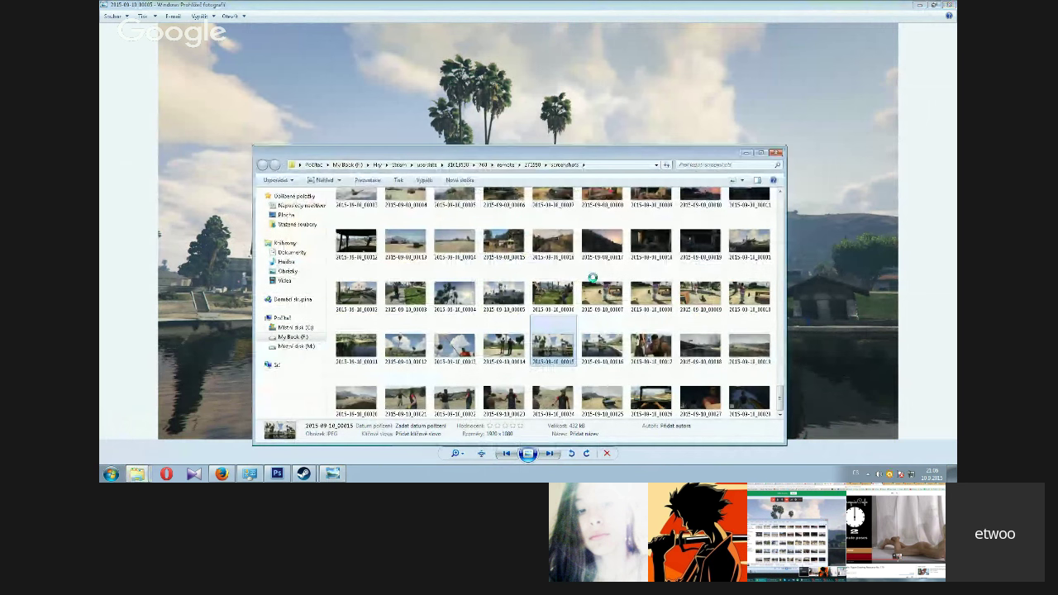
Minimize the screenshots folder, step through six more screenshots, then close Photo Viewer.
right_click(561, 351)
left_click(434, 295)
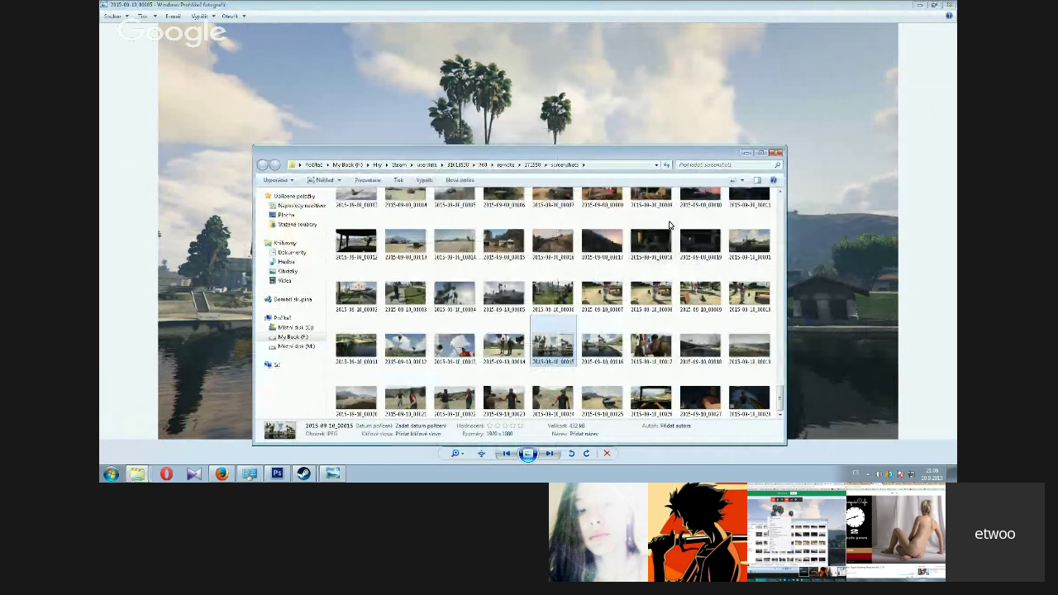
left_click(746, 154)
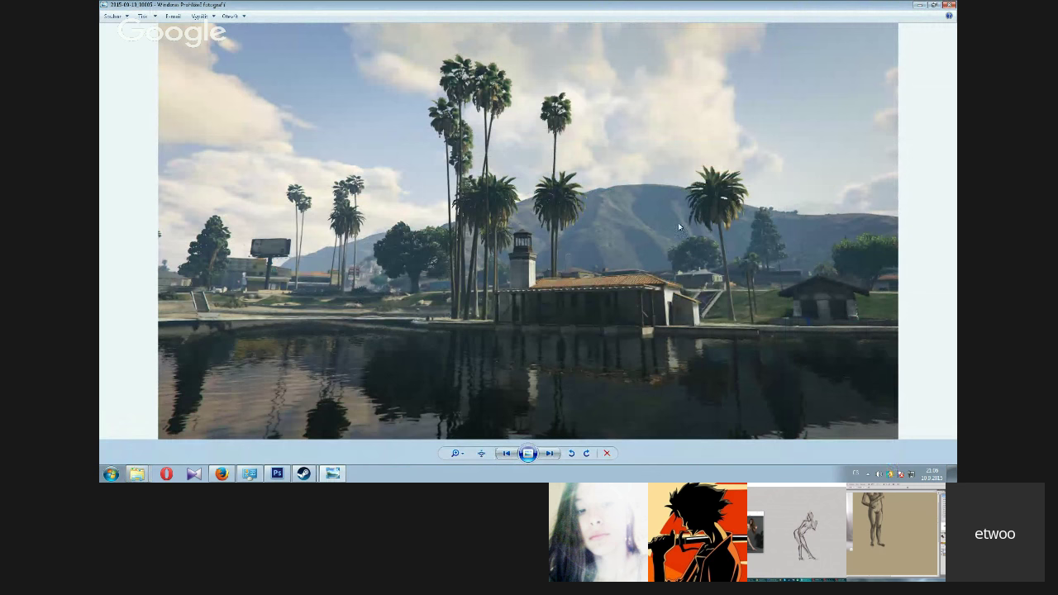
left_click(548, 454)
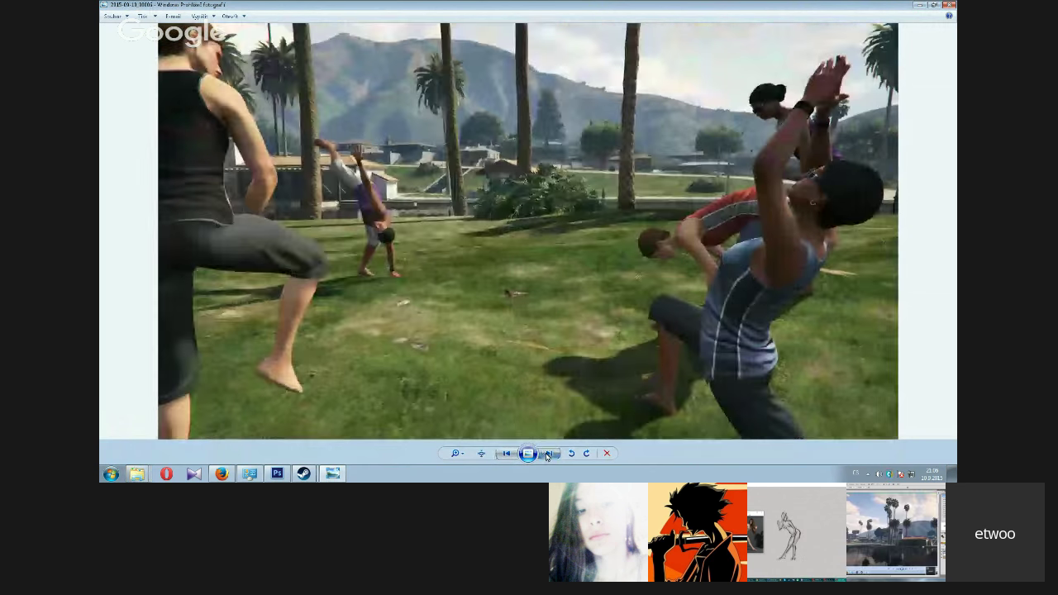
left_click(548, 455)
left_click(548, 455)
left_click(547, 454)
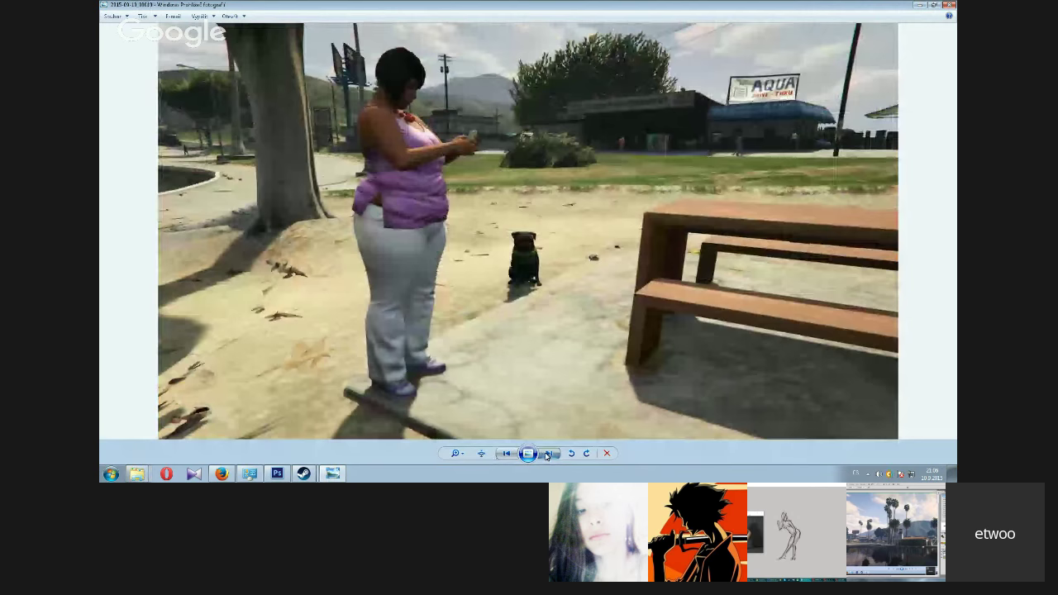
left_click(548, 454)
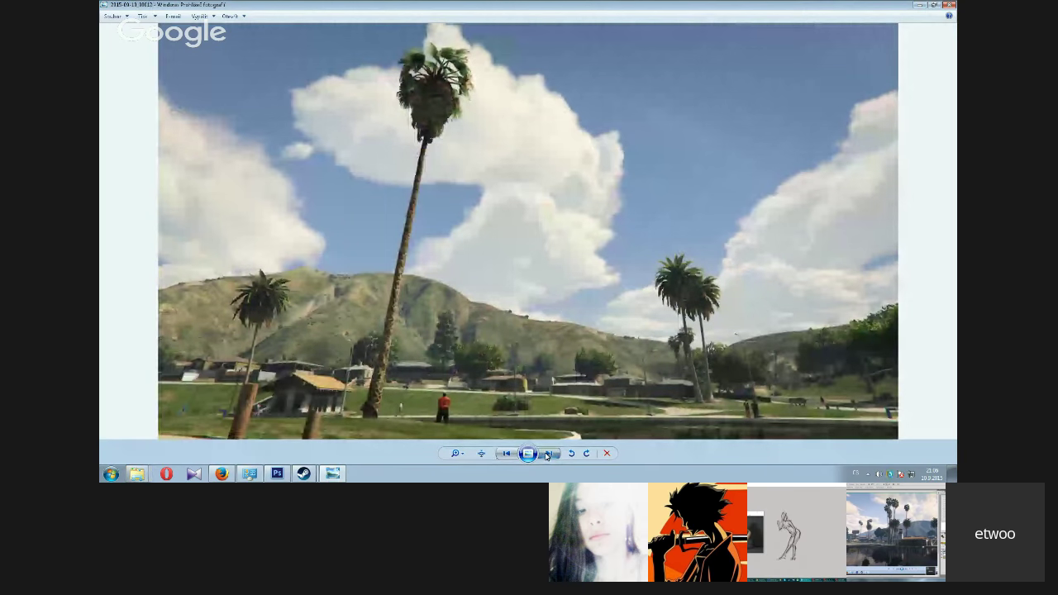
left_click(548, 454)
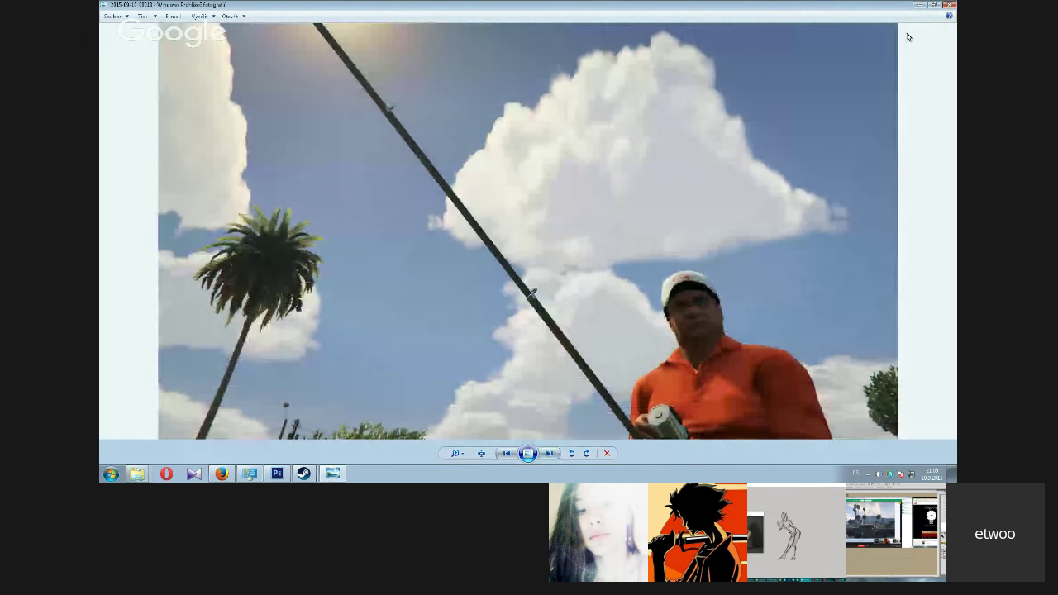
left_click(949, 5)
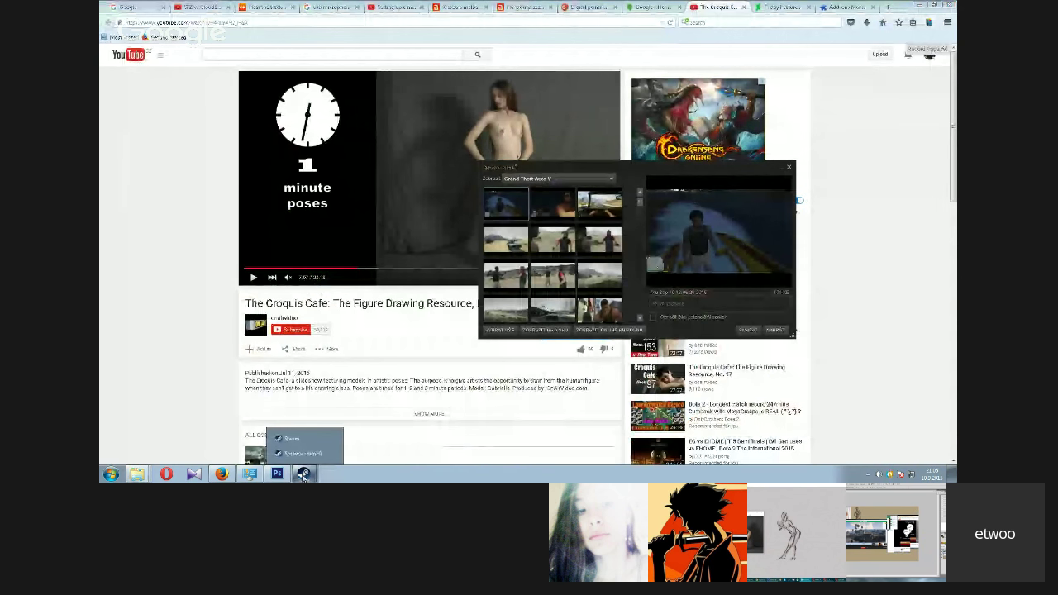
Create a new blank document in Photoshop with default File > New settings, then reopen the screenshots folder.
left_click(279, 475)
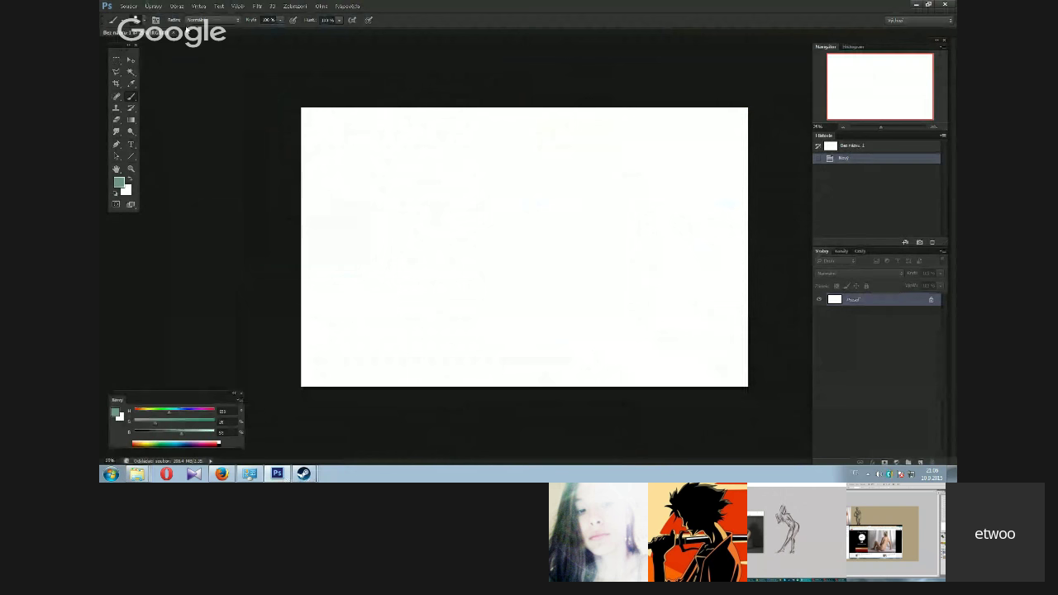
left_click(128, 6)
left_click(137, 14)
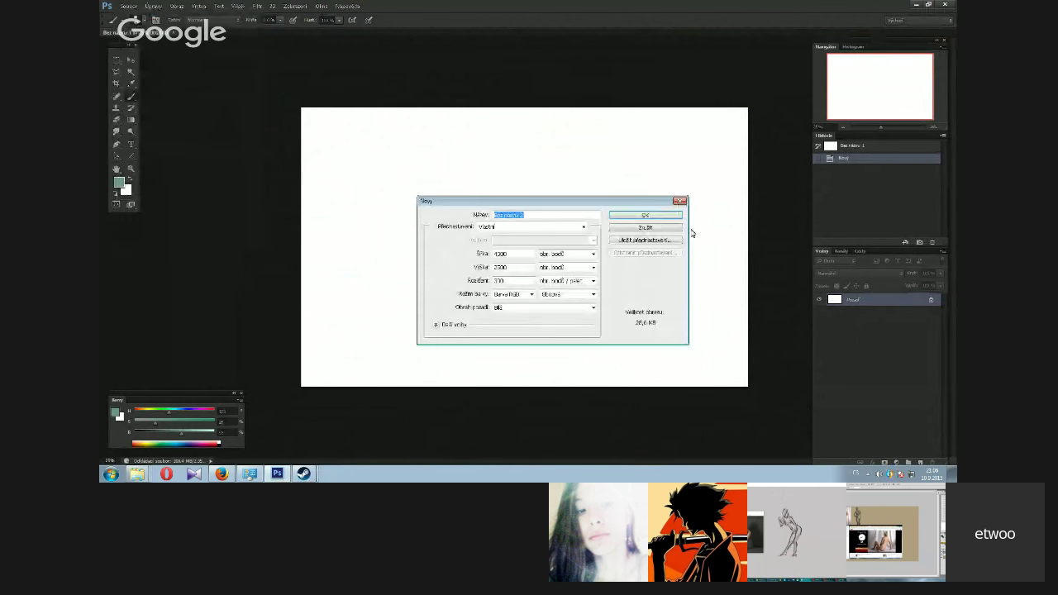
left_click(658, 217)
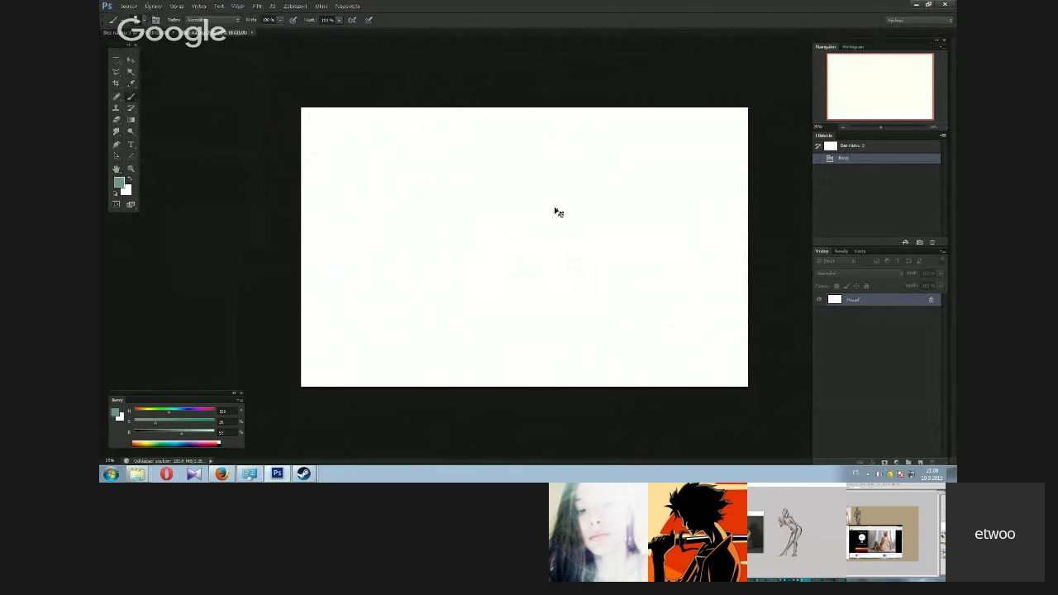
mouse_move(140, 477)
left_click(141, 453)
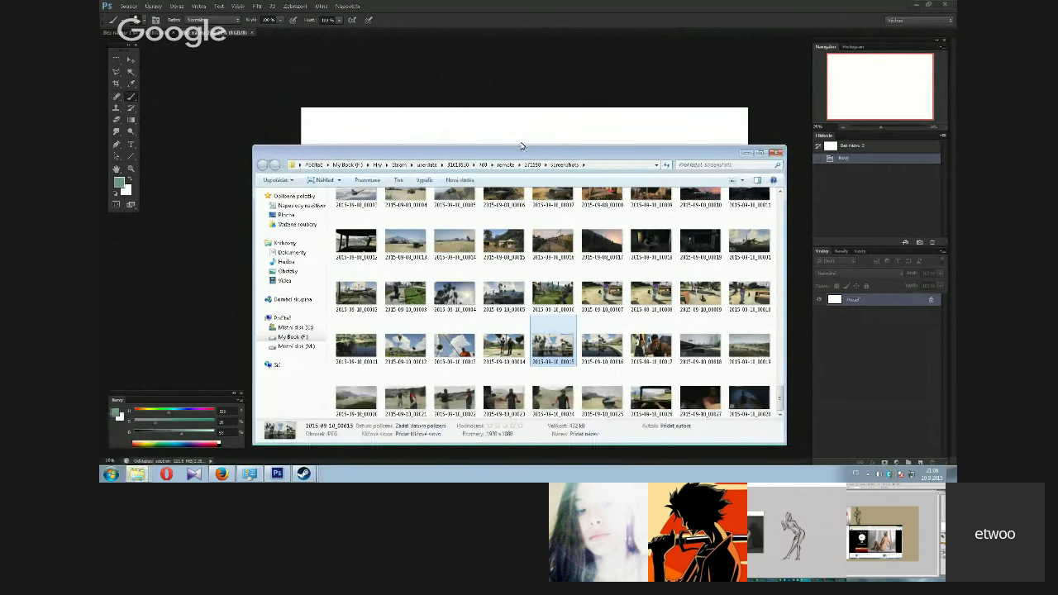
Place the lake screenshot in the new canvas, scale it down and align it to the top-left corner.
left_click_drag(521, 147, 522, 142)
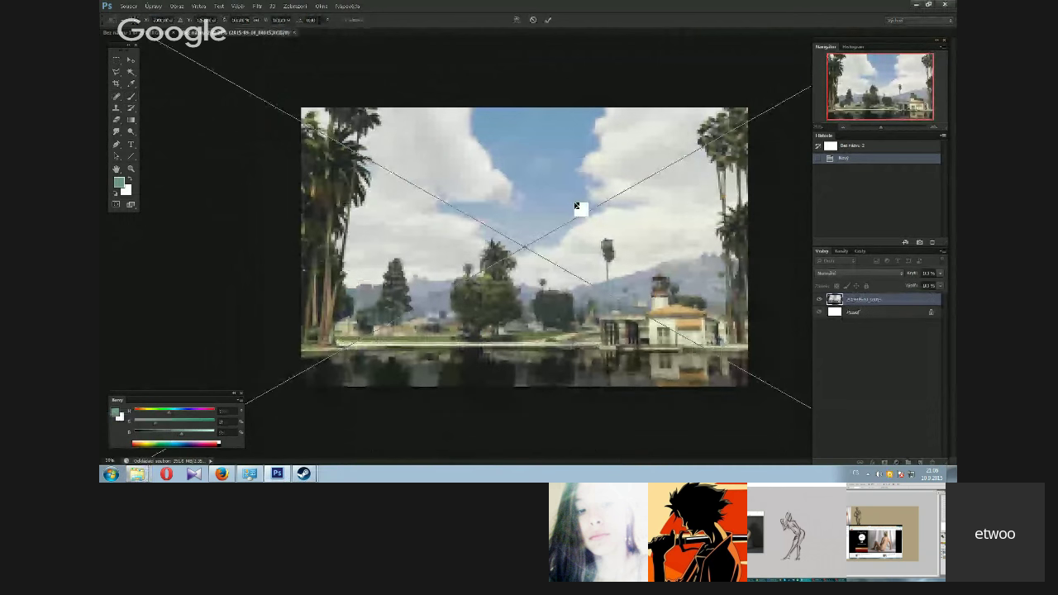
key("ctrl+minus")
key("ctrl+minus")
key("ctrl+minus")
key("ctrl+minus")
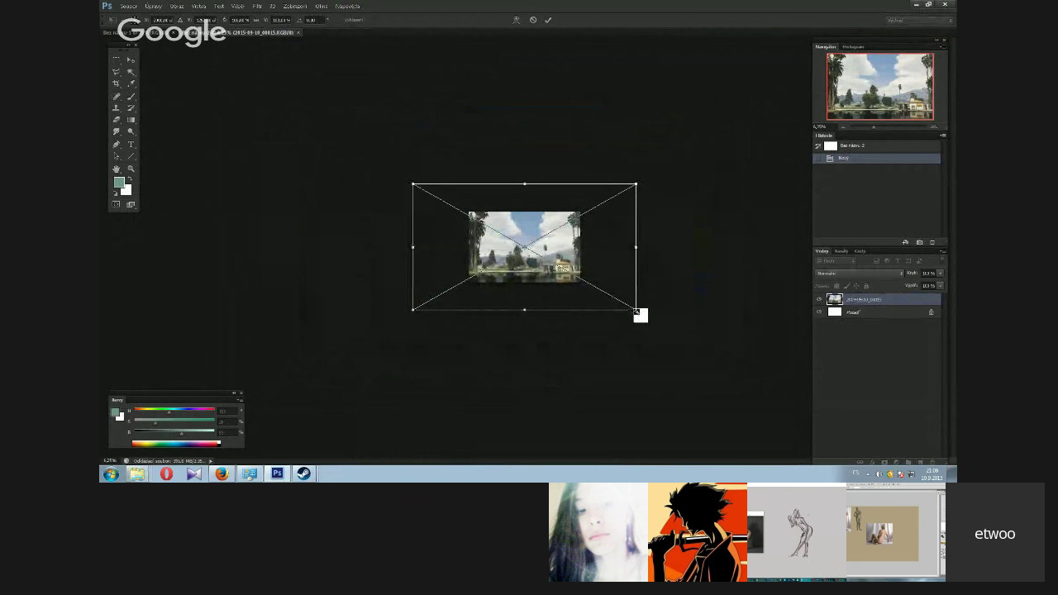
left_click_drag(636, 310, 537, 269)
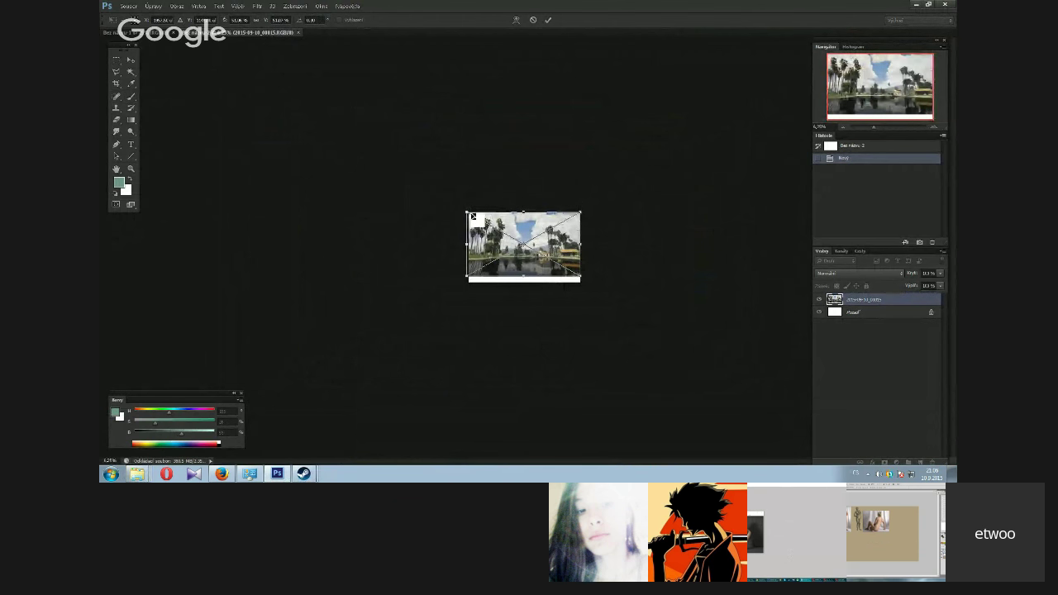
left_click_drag(464, 210, 467, 215)
key("Return")
key("b")
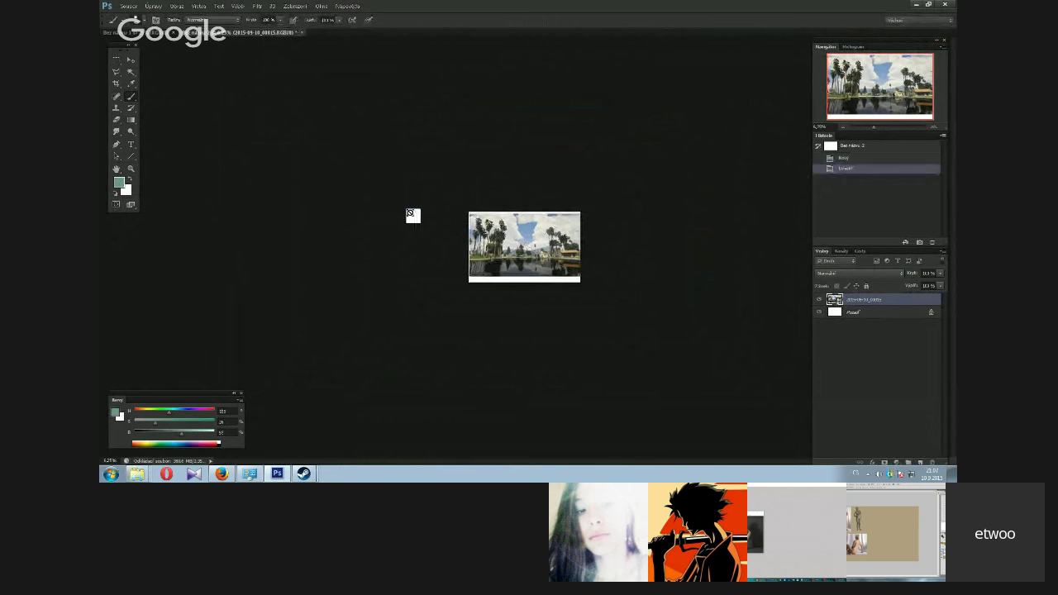
key("ctrl+plus")
key("ctrl+plus")
key("ctrl+plus")
key("ctrl+plus")
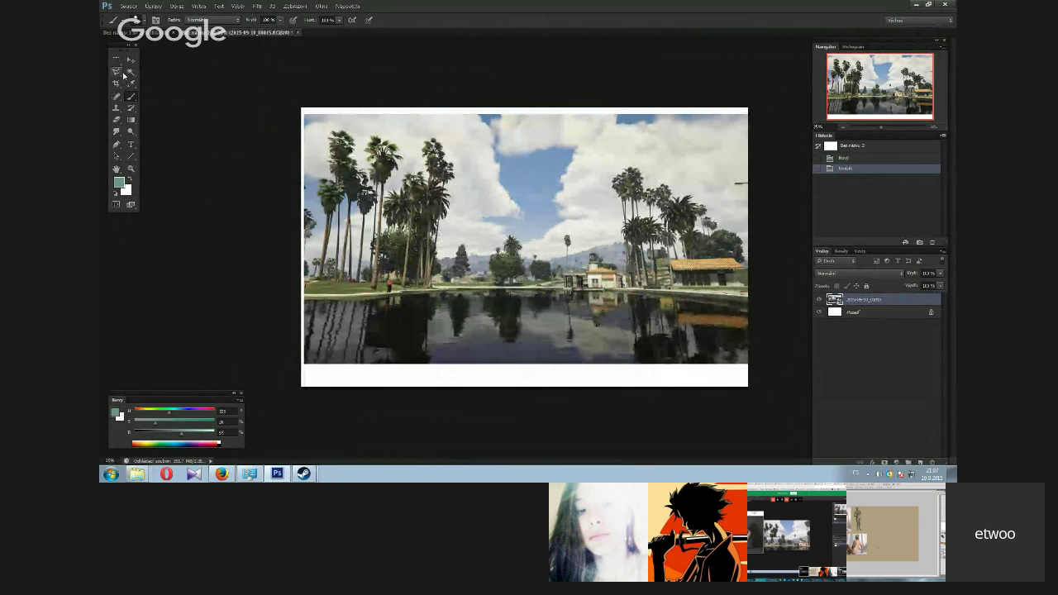
Select all and crop the canvas to trim the white strip off the bottom.
key("ctrl+a")
left_click(115, 84)
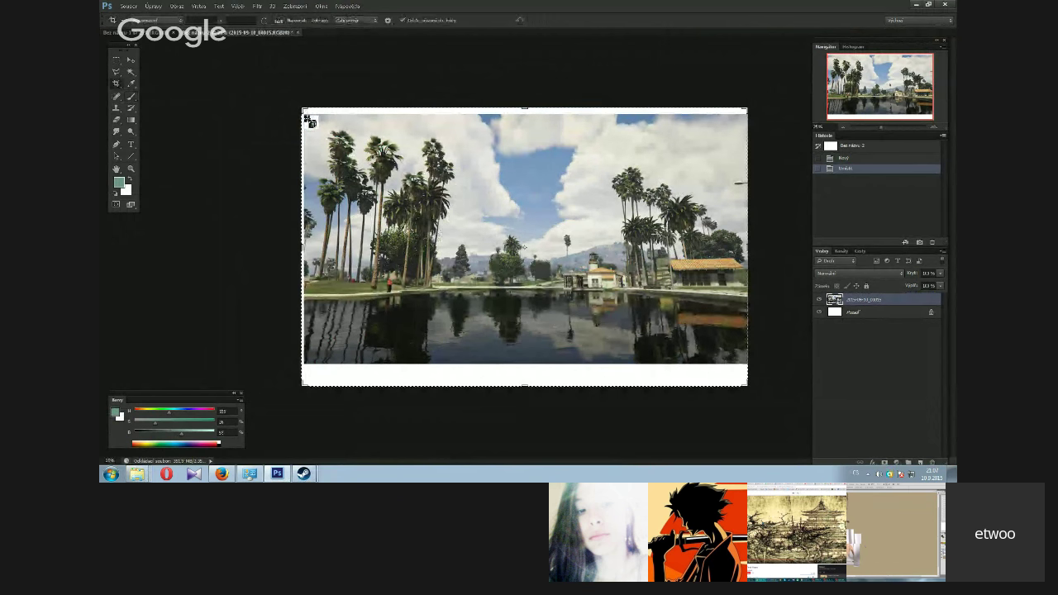
left_click(302, 111)
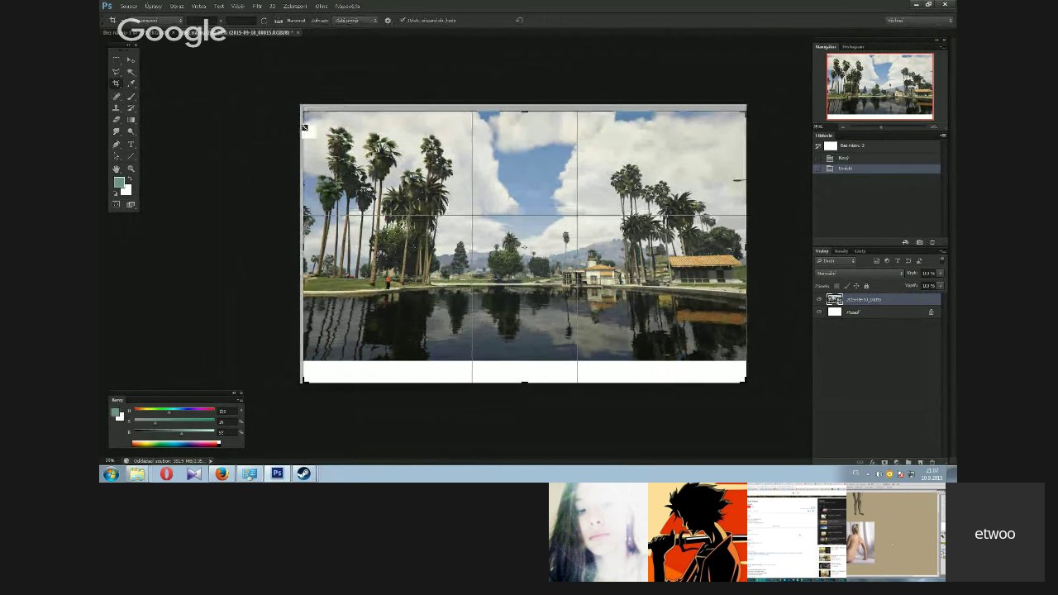
left_click_drag(305, 381, 307, 372)
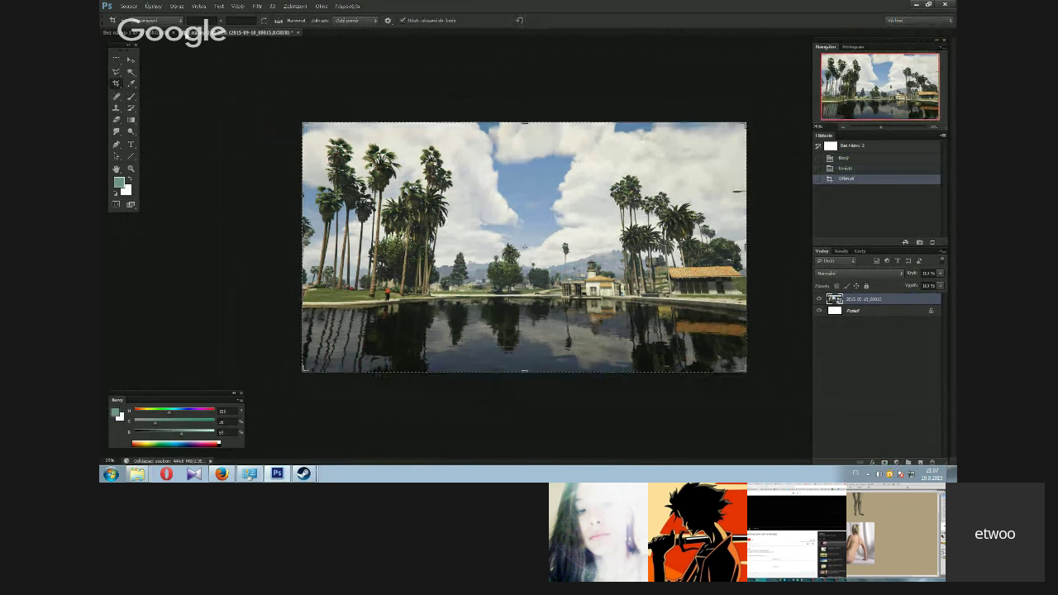
Show the Bez názvu 1 document, then bring the Croquis Cafe No. 103 video in Firefox to the front.
left_click(165, 32)
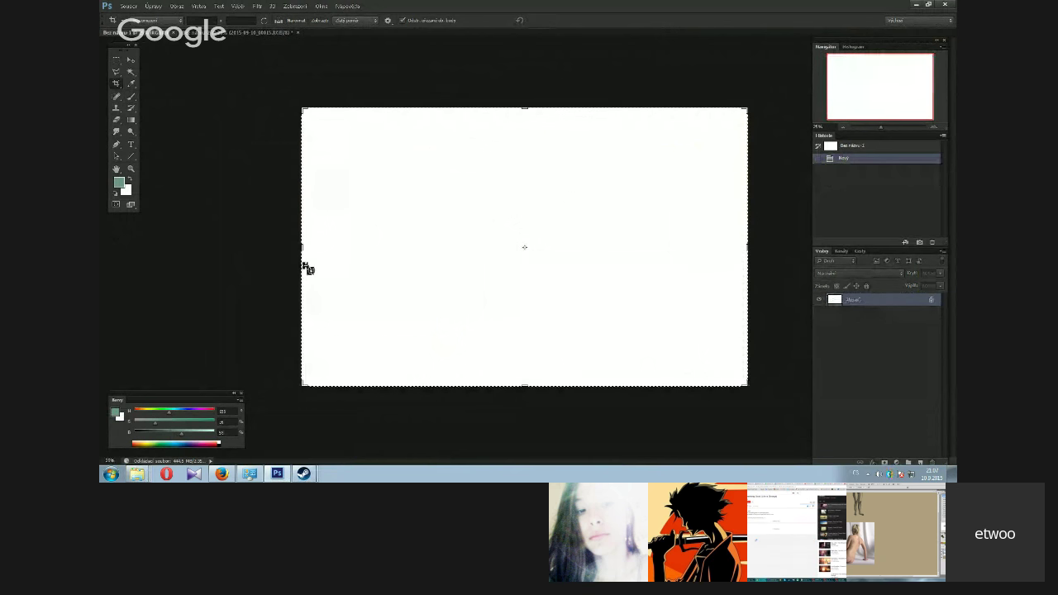
mouse_move(221, 476)
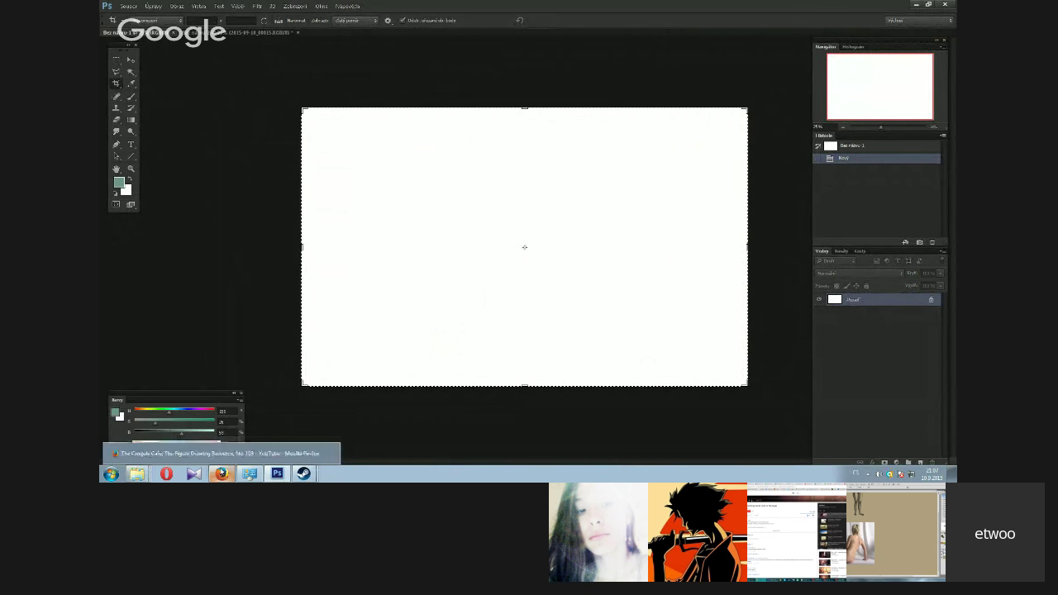
left_click(216, 455)
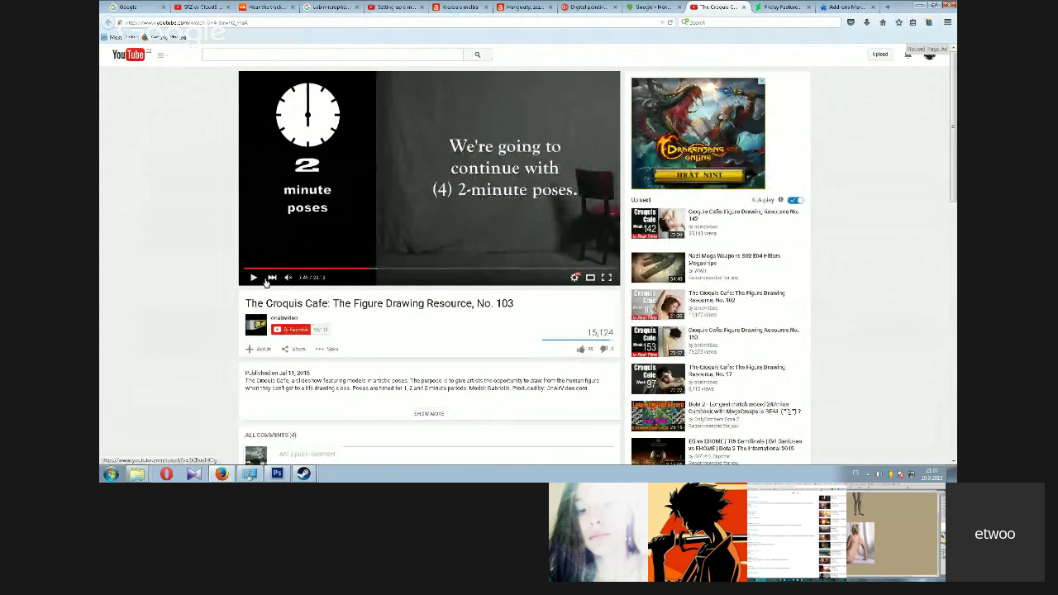
Jump the Croquis Cafe video to 8:17, the 2-minute staff pose, and switch to theater view.
mouse_move(305, 477)
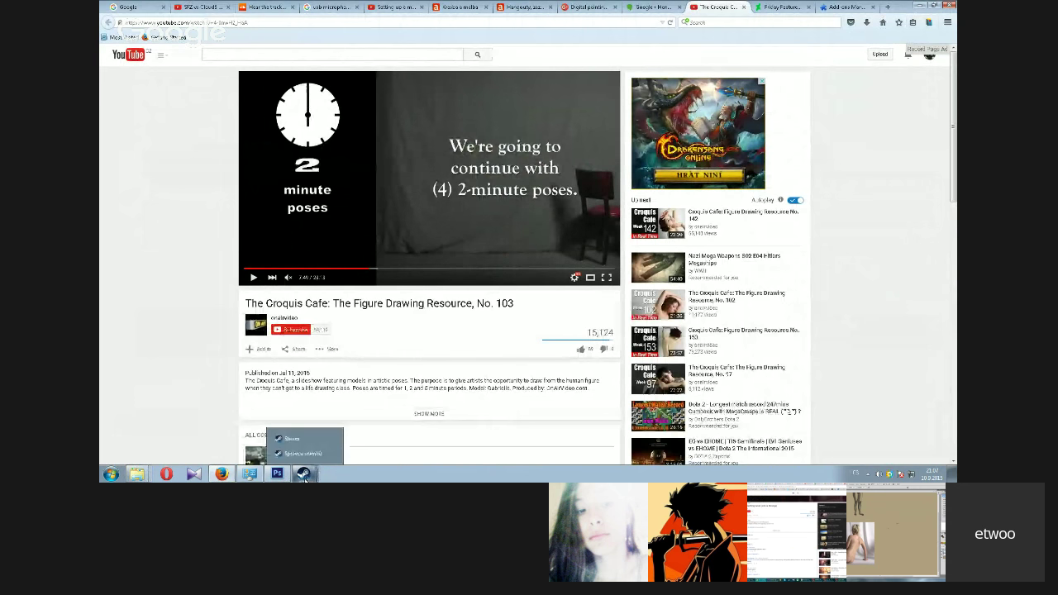
left_click(377, 271)
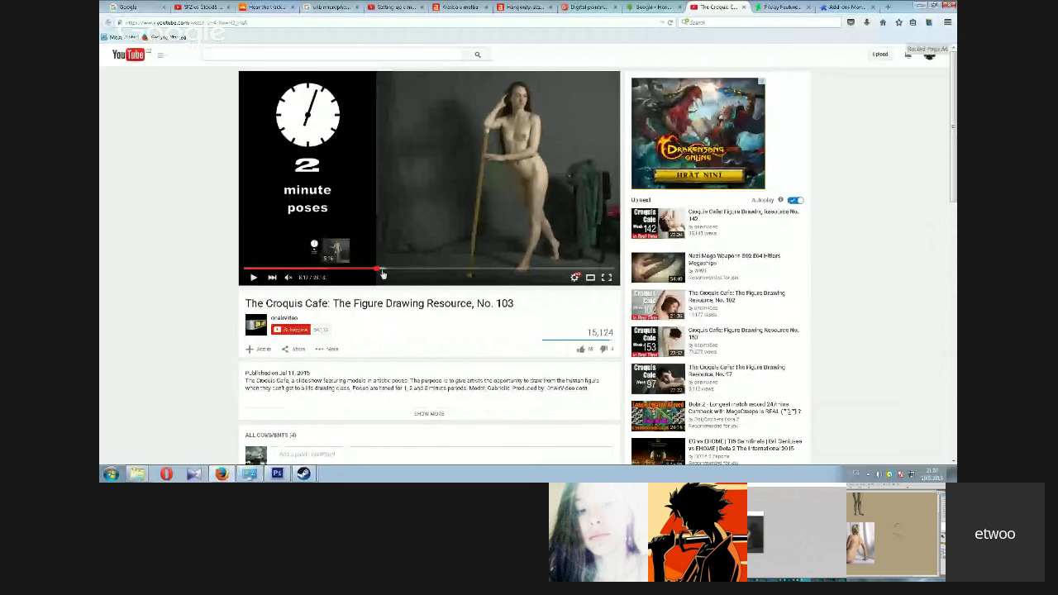
left_click(590, 278)
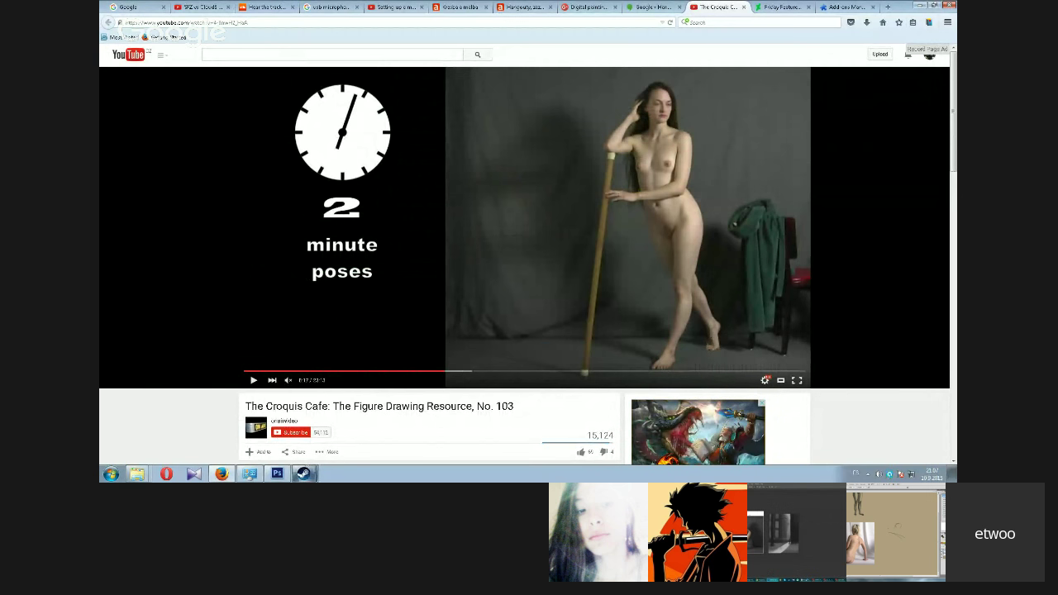
mouse_move(276, 475)
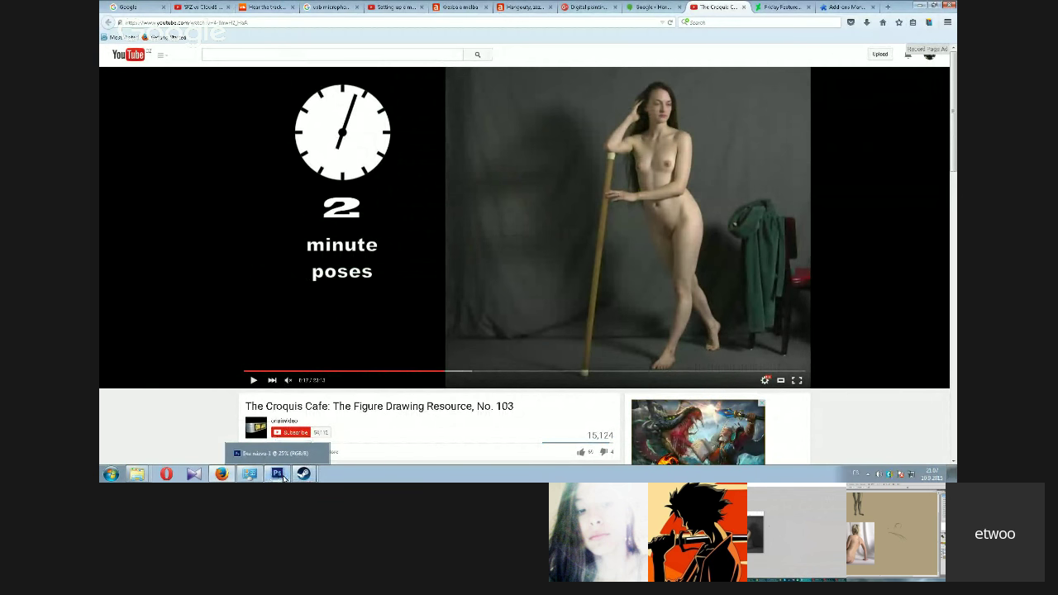
mouse_move(307, 480)
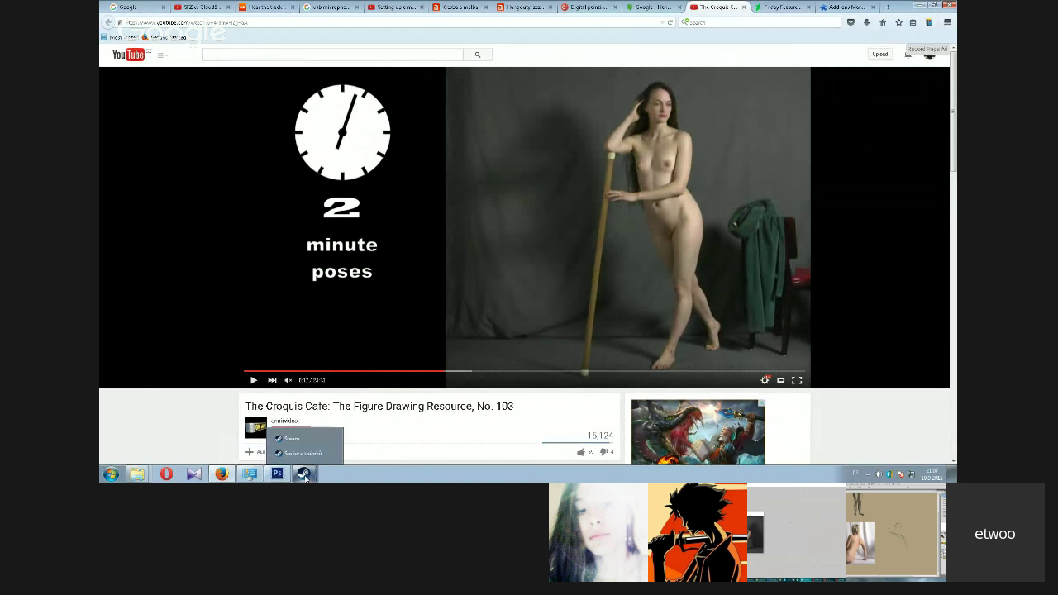
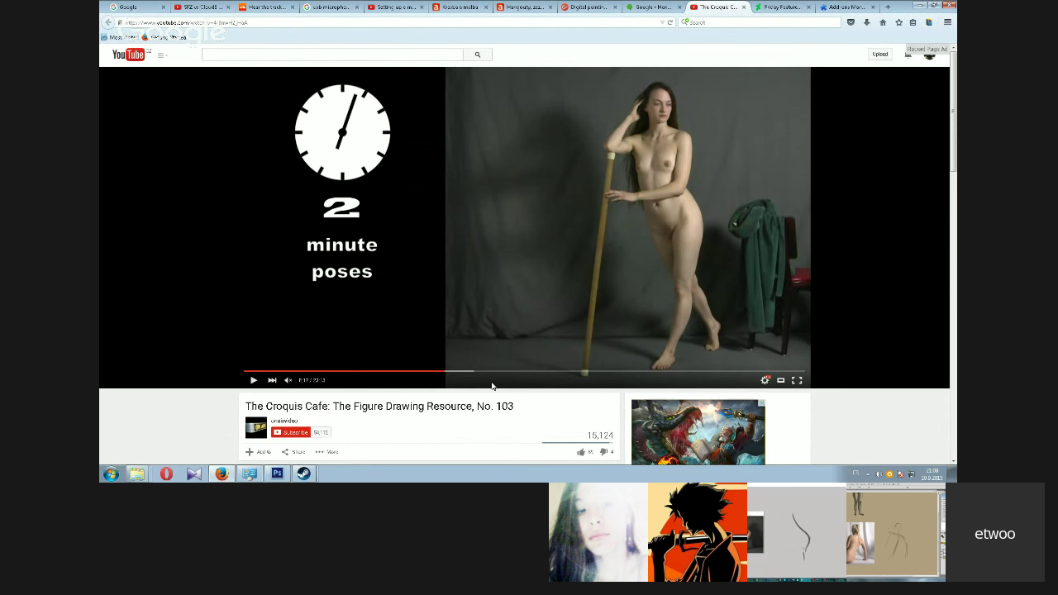
Paste the browser screenshot onto the palm-tree photo in Photoshop.
left_click(279, 477)
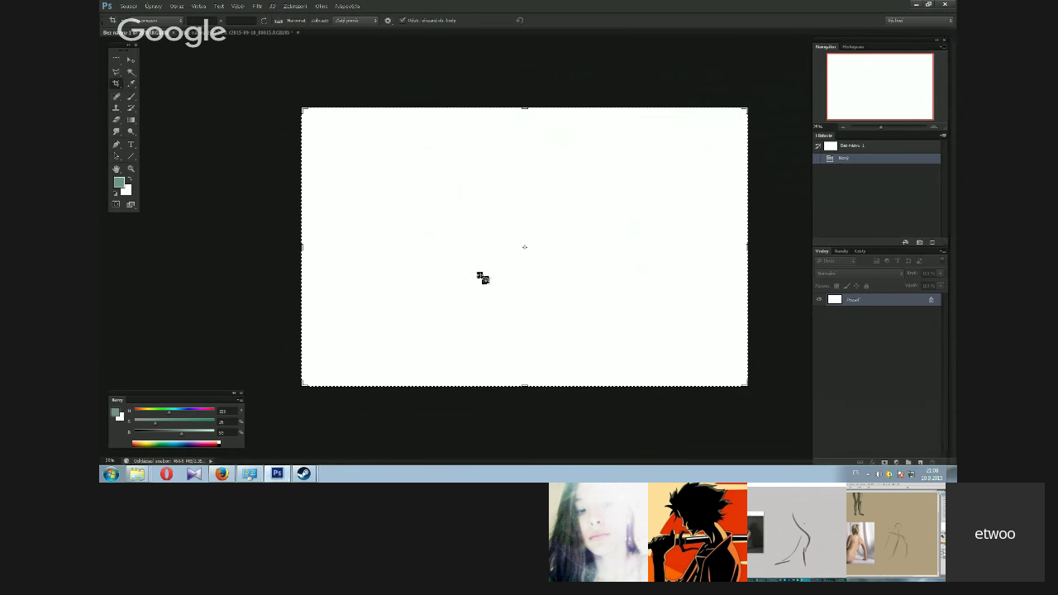
key("ctrl+d")
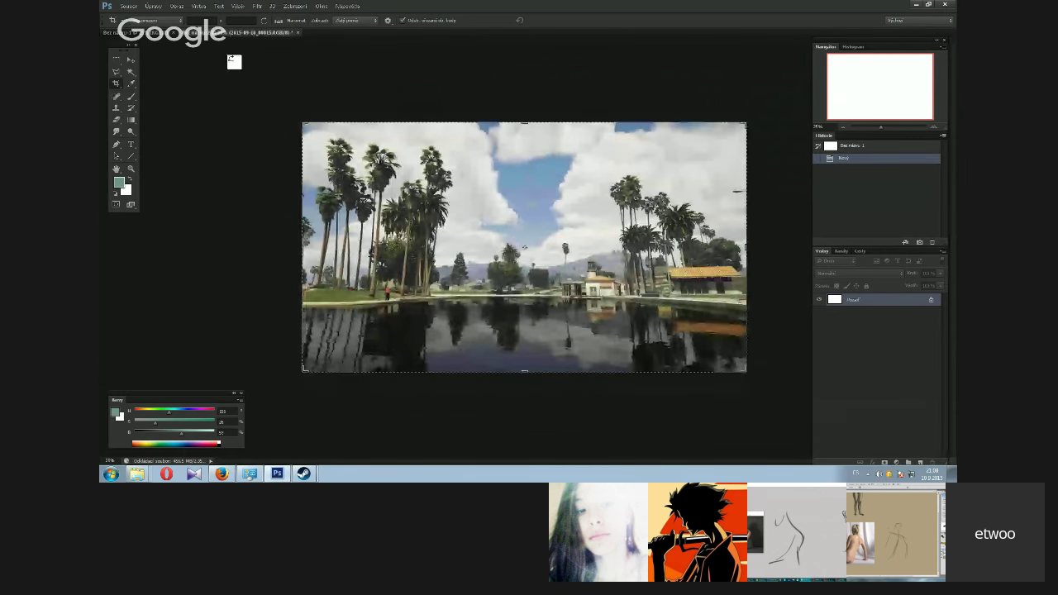
key("ctrl+v")
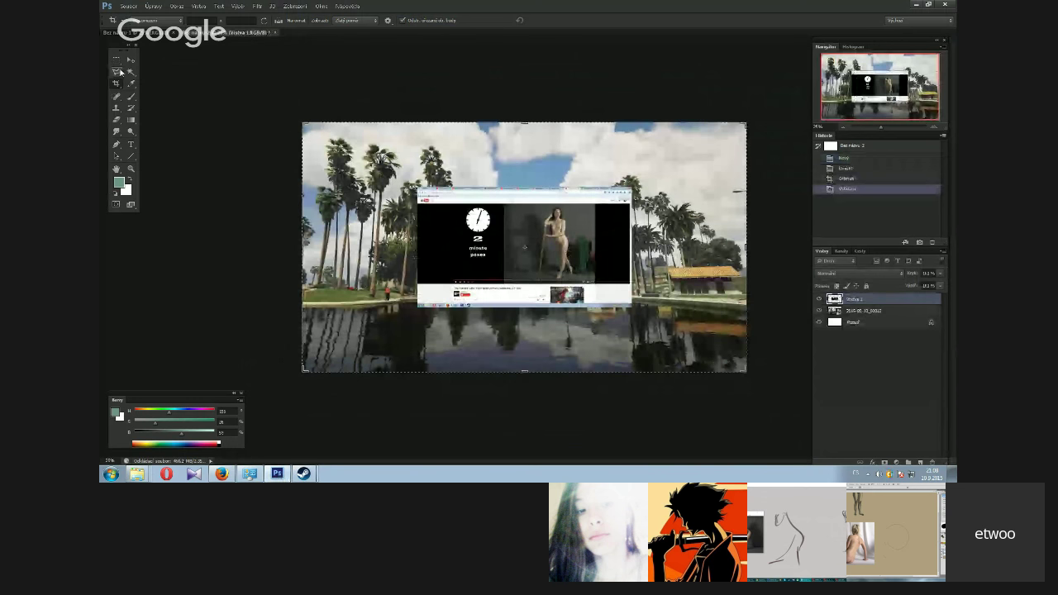
Trim the pasted screenshot to a tight rectangle around the standing figure.
key("m")
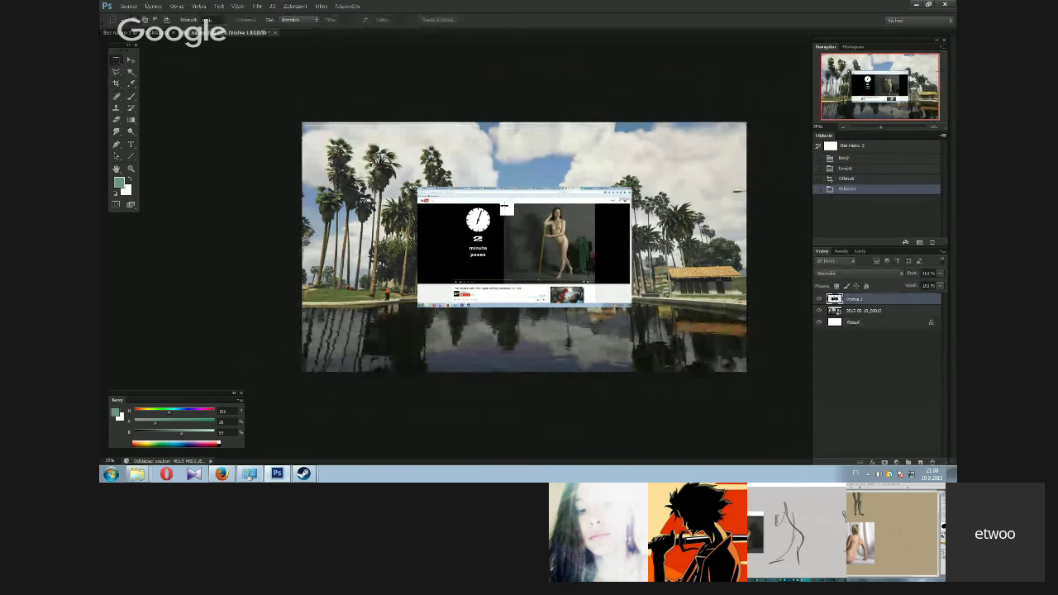
left_click_drag(503, 205, 563, 271)
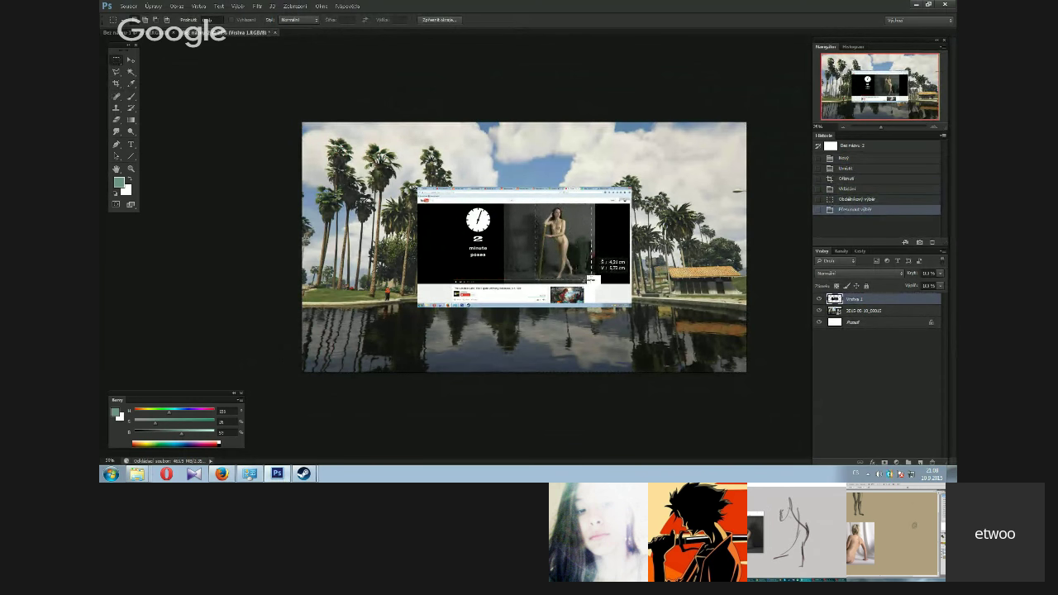
left_click_drag(590, 279, 592, 281)
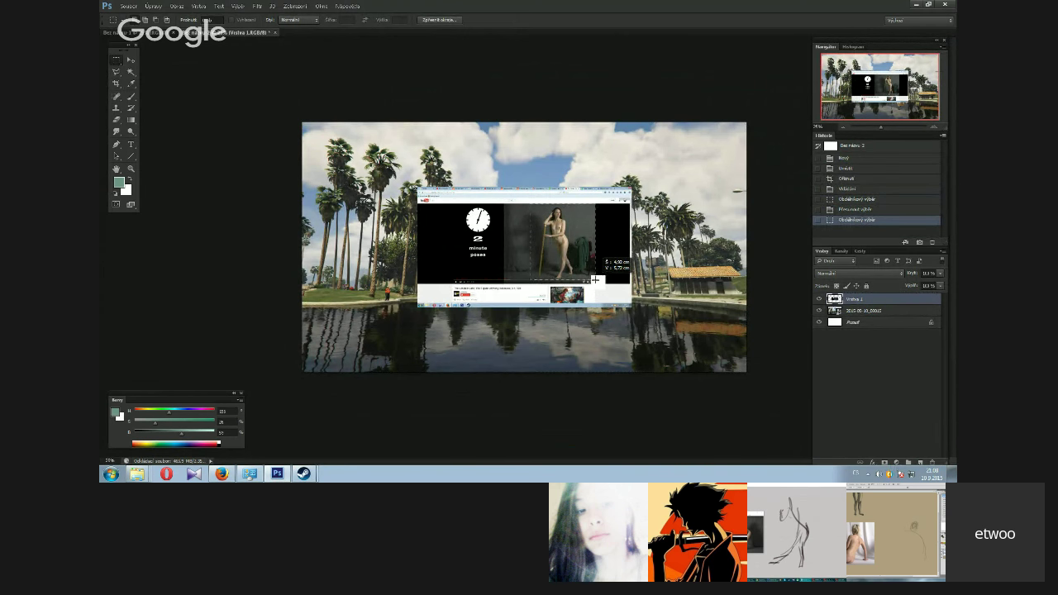
left_click_drag(595, 281, 595, 280)
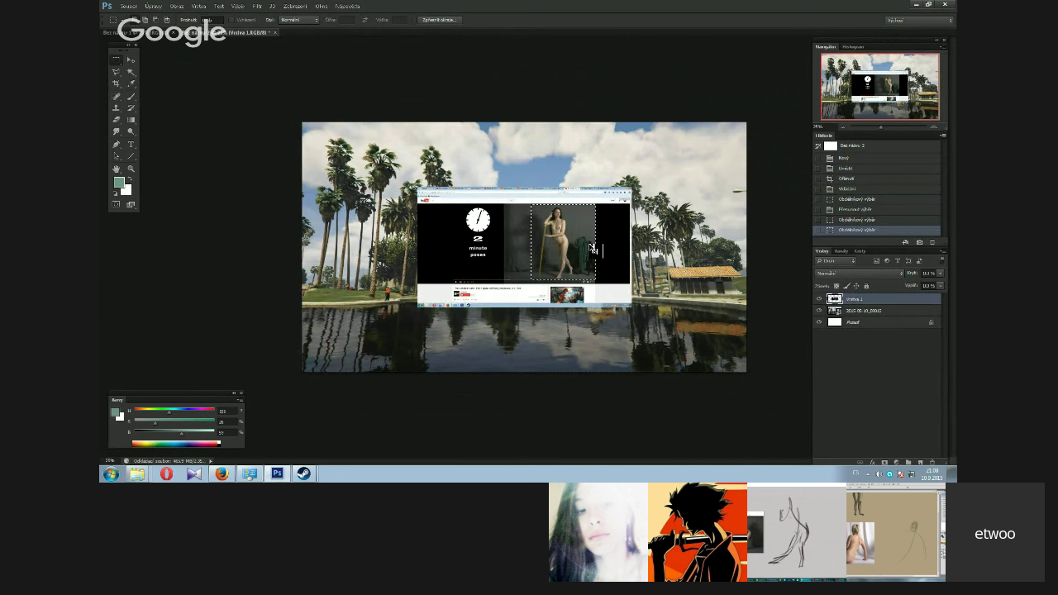
key("ctrl+shift+i")
key("Delete")
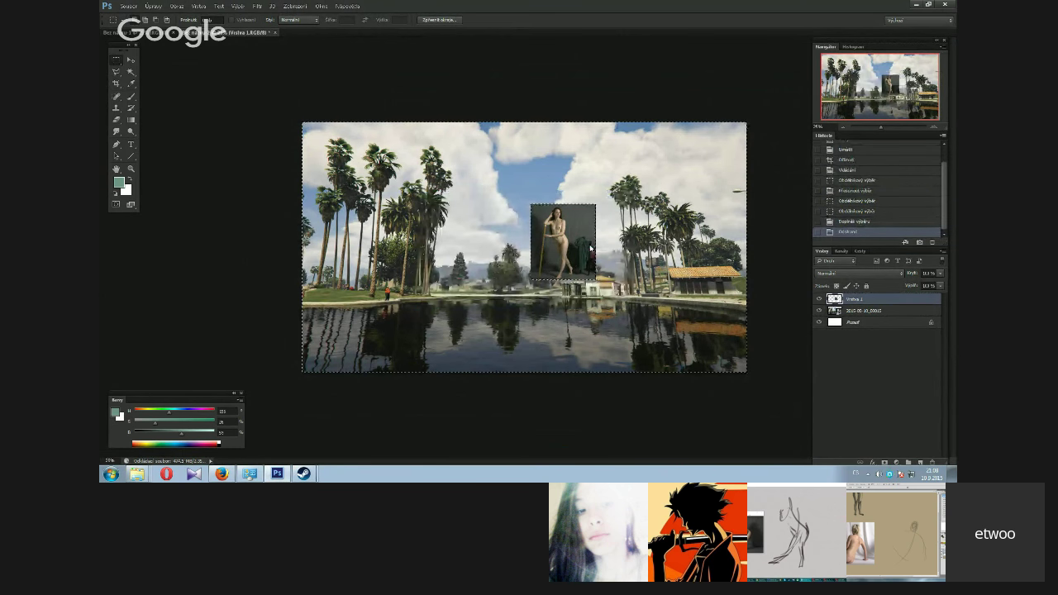
key("ctrl+d")
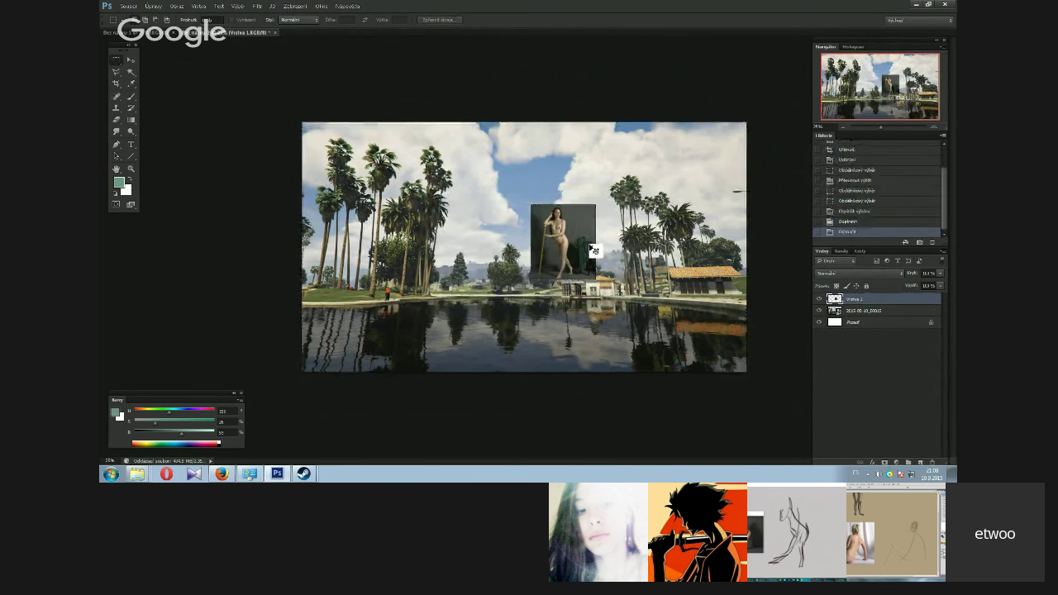
Free-transform the figure inset and confirm it in place.
key("ctrl+t")
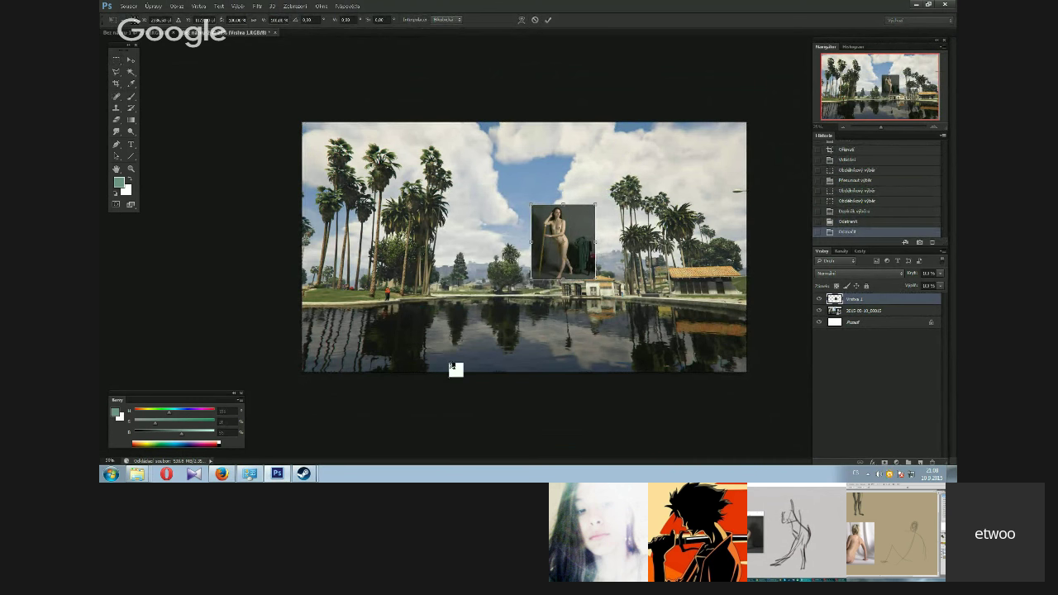
key("Return")
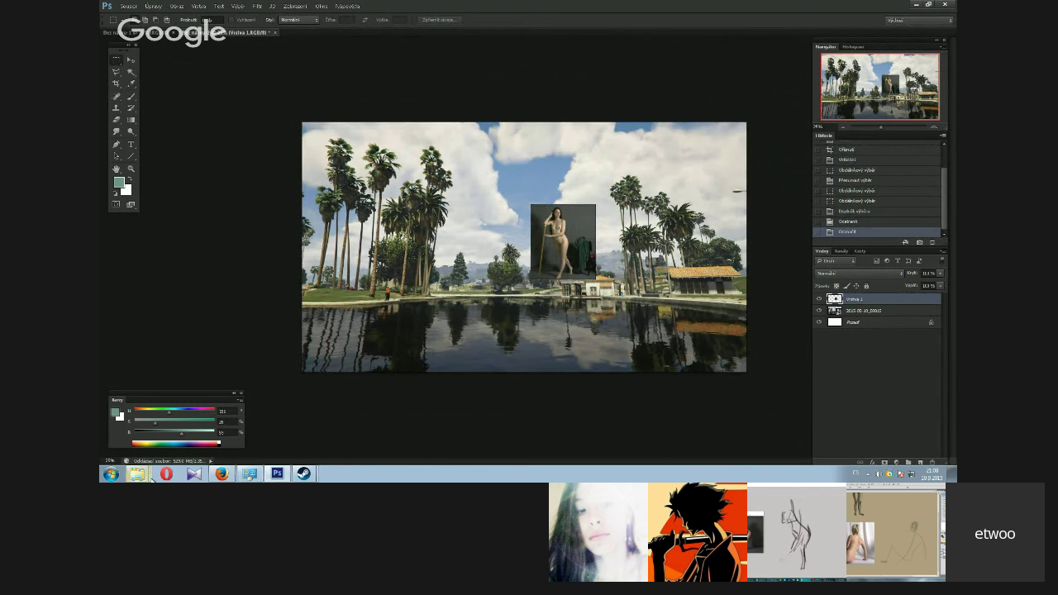
mouse_move(143, 477)
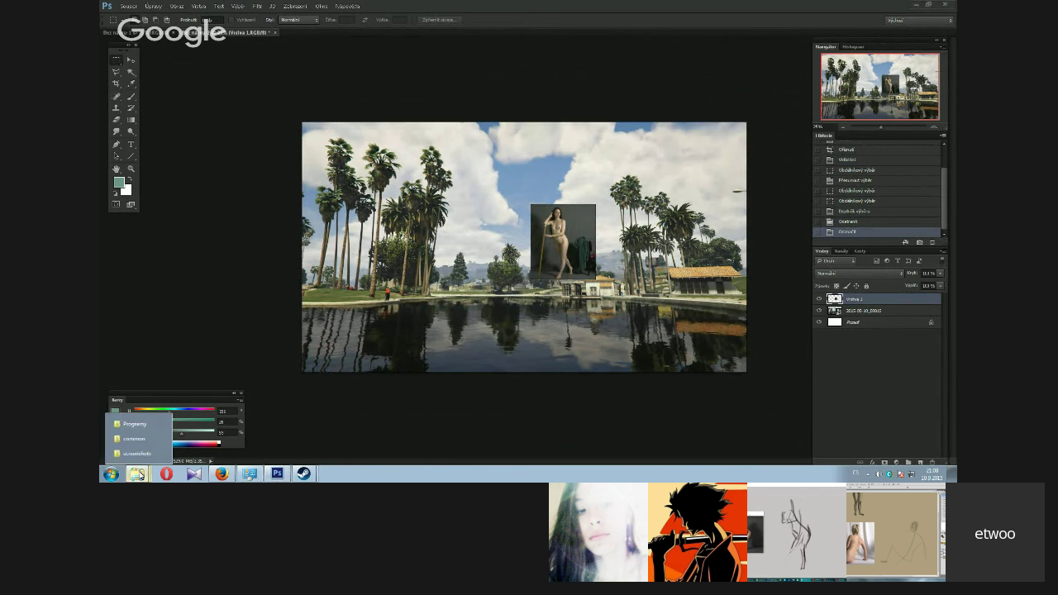
Try placing screenshot 2015-09-10_00016 into the document, then cancel the placement.
left_click(139, 454)
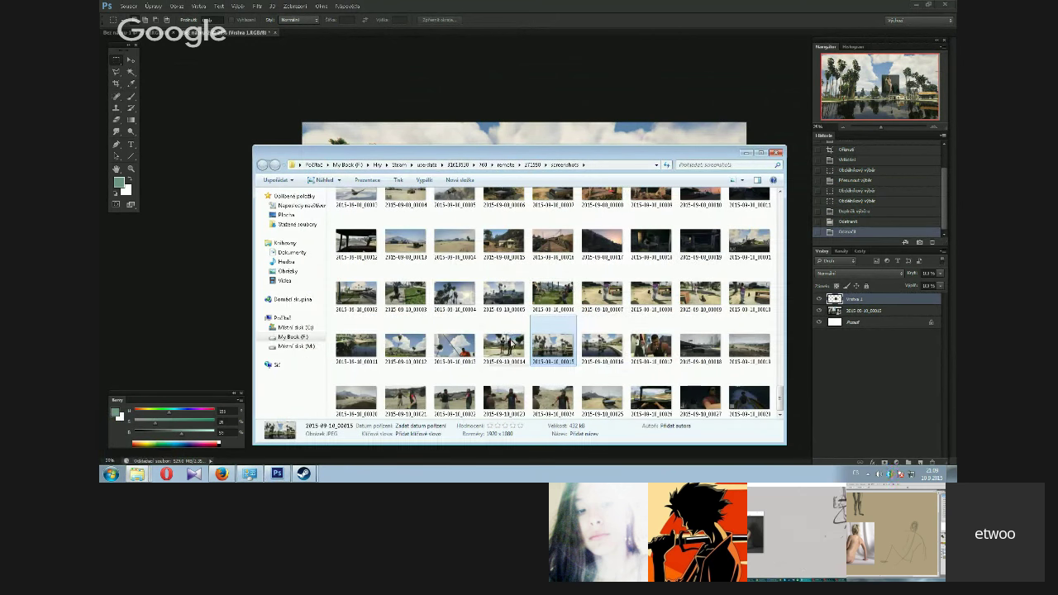
left_click(608, 349)
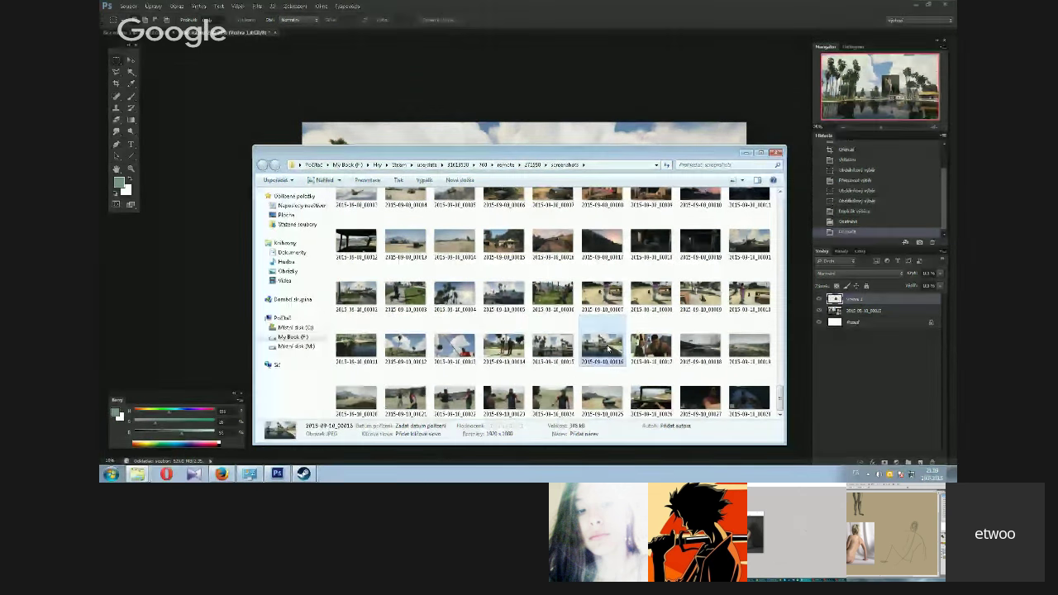
left_click_drag(608, 349, 576, 141)
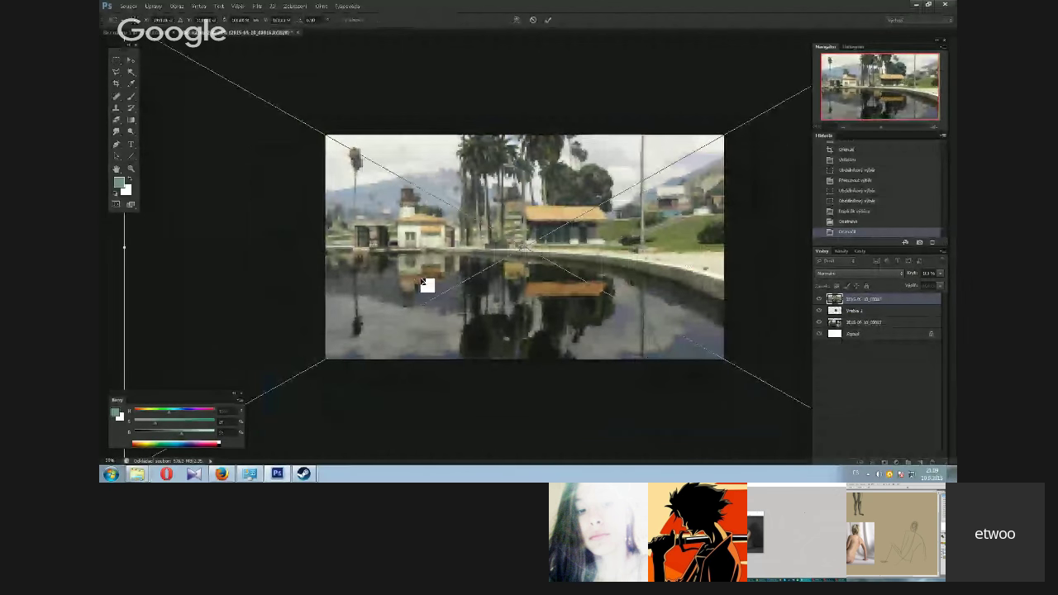
key("ctrl+minus")
key("ctrl+minus")
key("ctrl+minus")
left_click_drag(674, 330, 820, 301)
key("Escape")
left_click(819, 301)
left_click(819, 301)
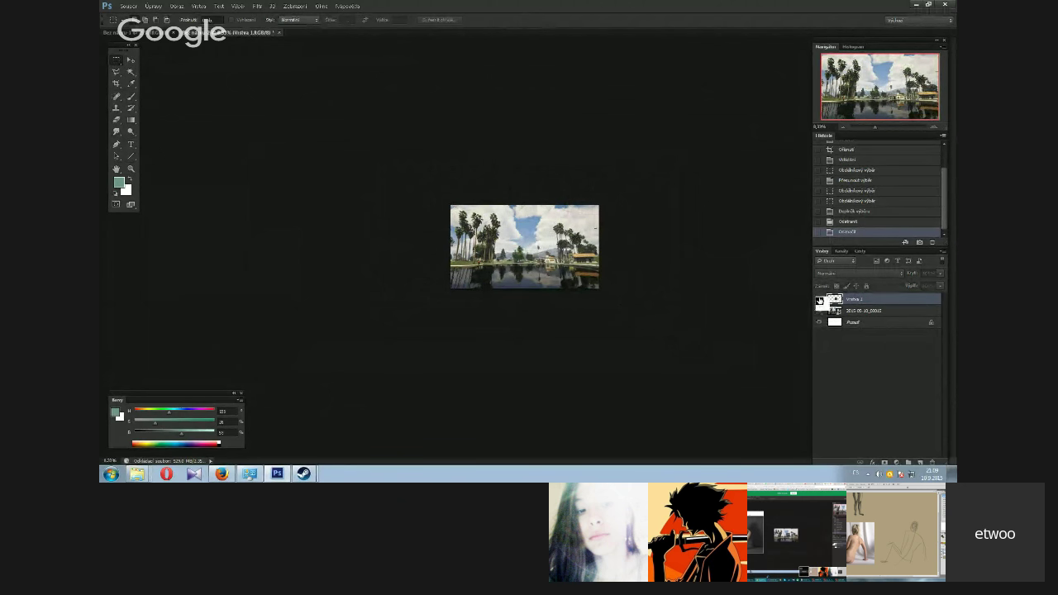
left_click(820, 301)
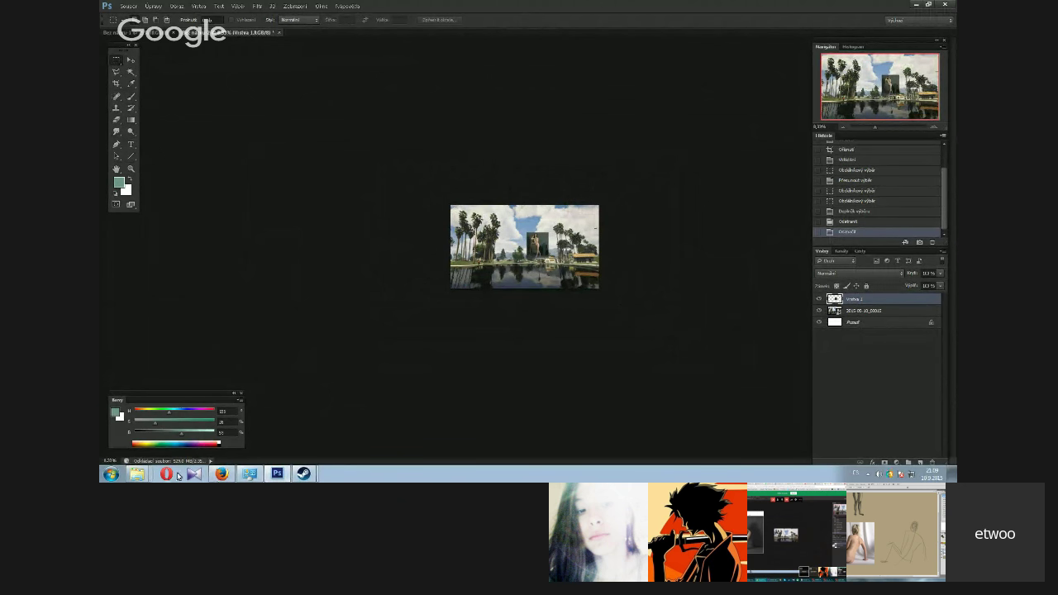
Reopen the screenshots folder and select screenshot 2015-09-10_00005.
mouse_move(141, 477)
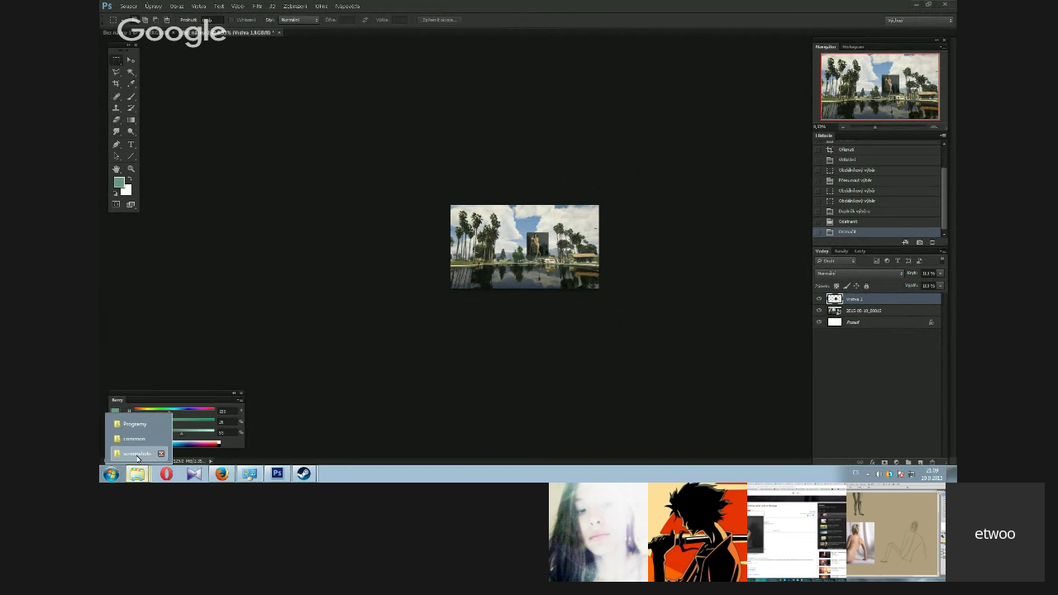
left_click(137, 454)
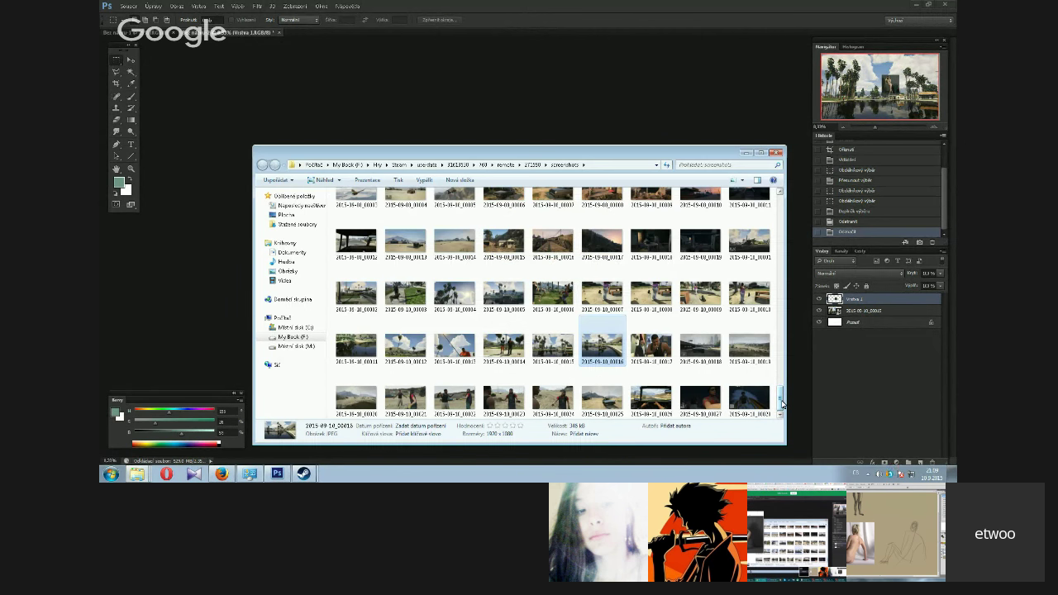
left_click_drag(782, 403, 781, 399)
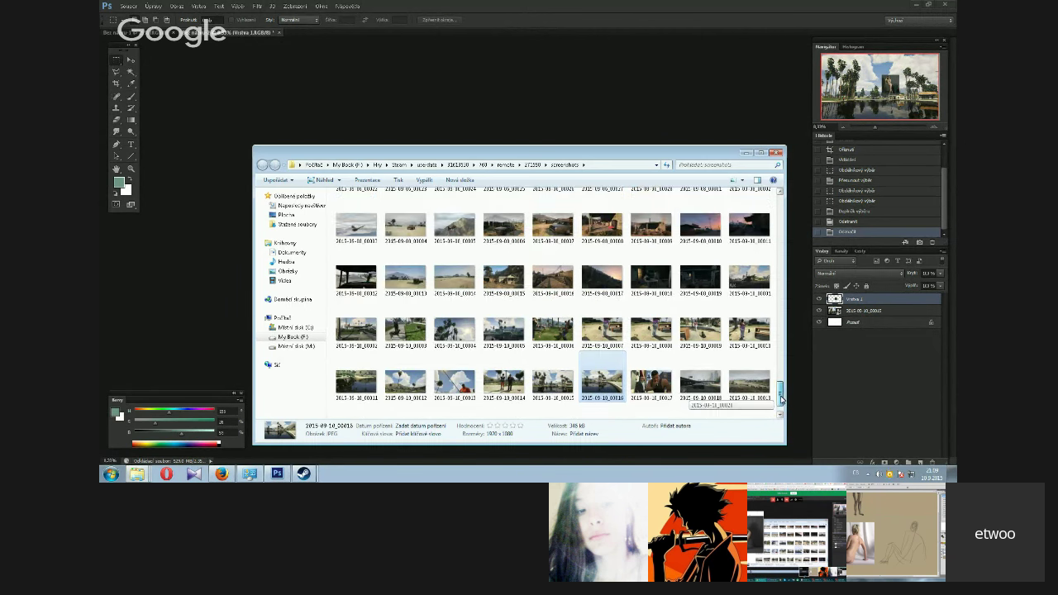
scroll(726, 409, "down", 1)
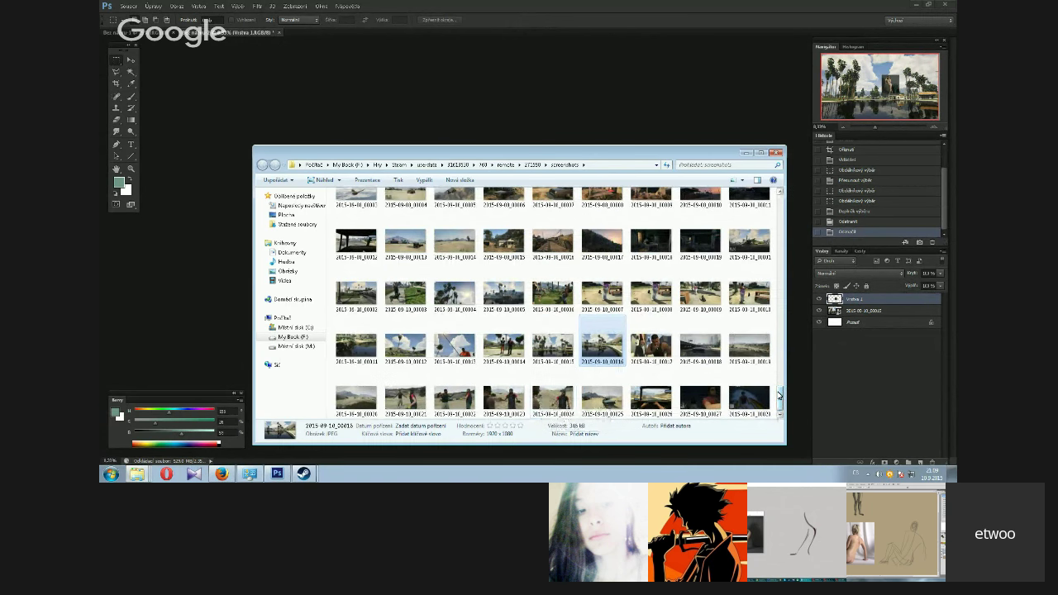
left_click(499, 300)
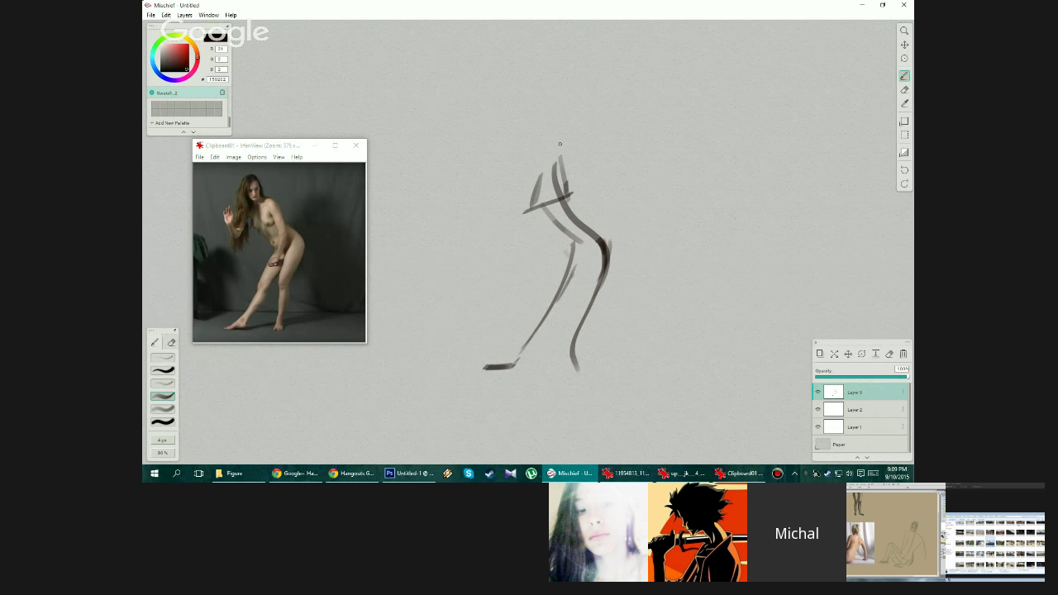
Darken the head and shoulder lines and add a curved stroke left of the figure.
scroll(619, 189, "right", 5)
scroll(650, 243, "left", 1)
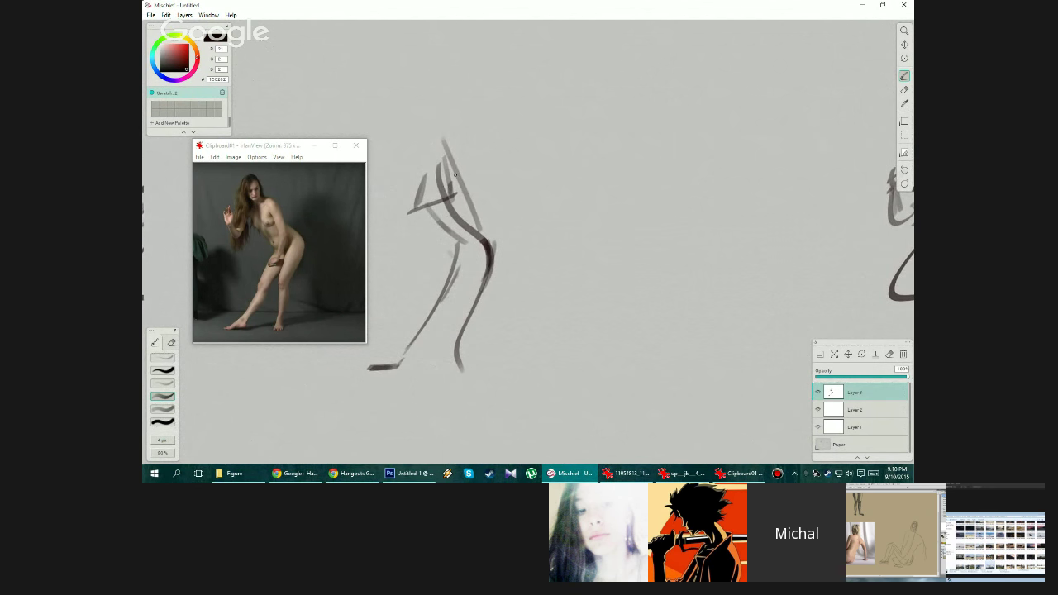
mouse_move(455, 174)
left_mouse_down()
mouse_move(447, 156)
mouse_move(463, 202)
left_mouse_up()
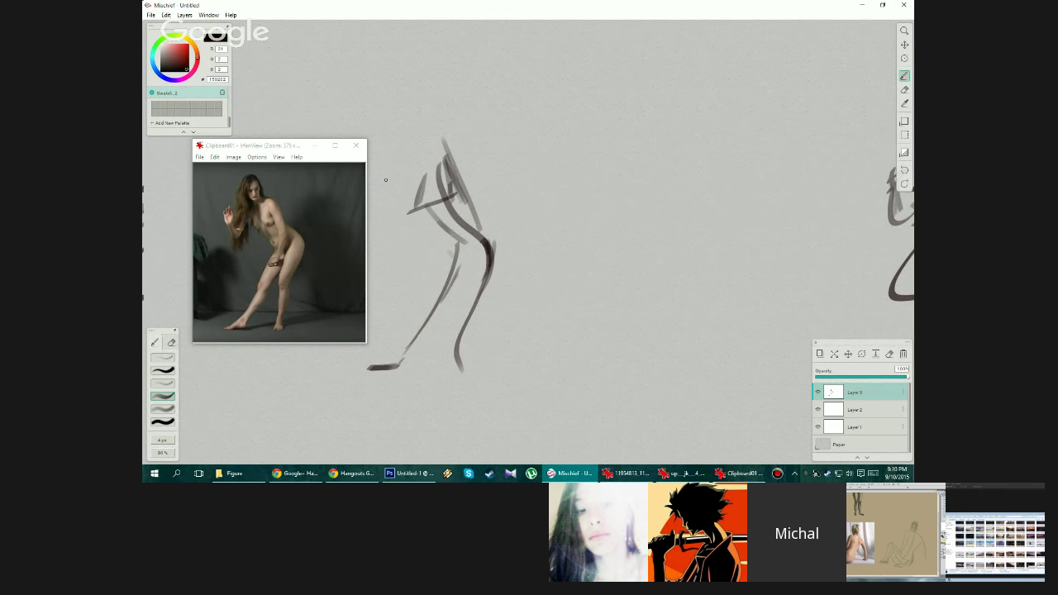
mouse_move(413, 156)
left_mouse_down()
mouse_move(378, 195)
mouse_move(383, 211)
left_mouse_up()
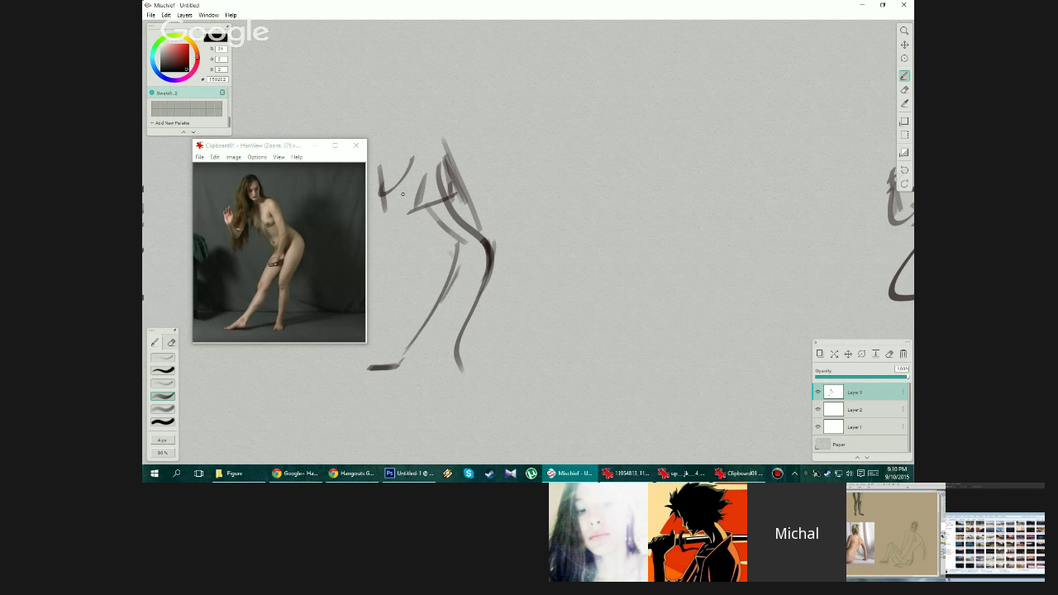
Sketch short strokes around the head and a long diagonal line down the torso.
left_click_drag(467, 217, 503, 209)
mouse_move(461, 112)
left_mouse_down()
mouse_move(466, 169)
mouse_move(474, 153)
mouse_move(457, 156)
left_mouse_up()
mouse_move(468, 140)
left_mouse_down()
mouse_move(455, 117)
mouse_move(453, 131)
left_mouse_up()
left_click_drag(461, 114, 425, 203)
left_click_drag(427, 143, 431, 123)
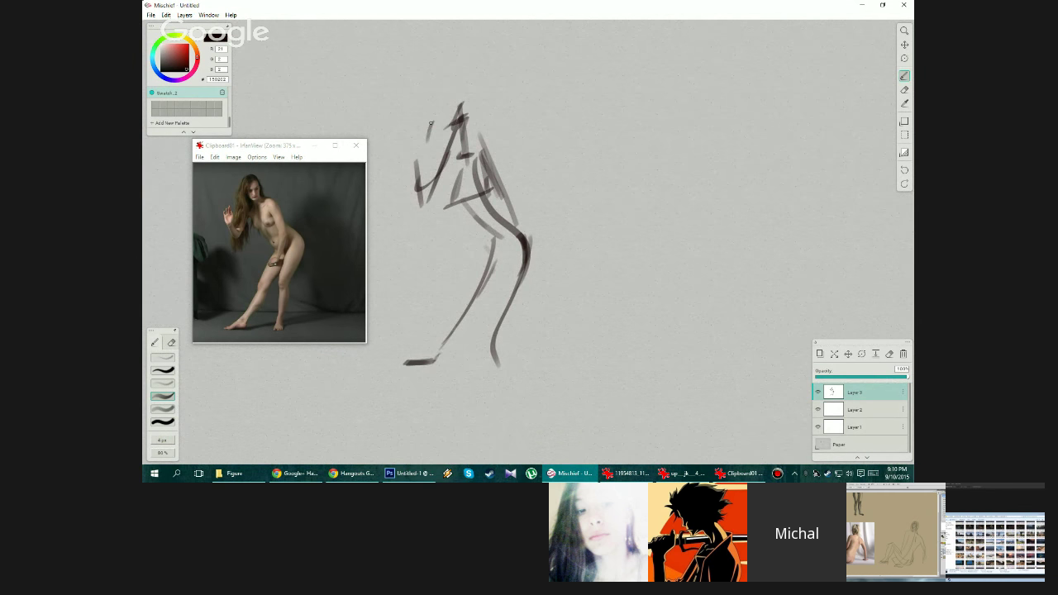
scroll(428, 216, "right", 15)
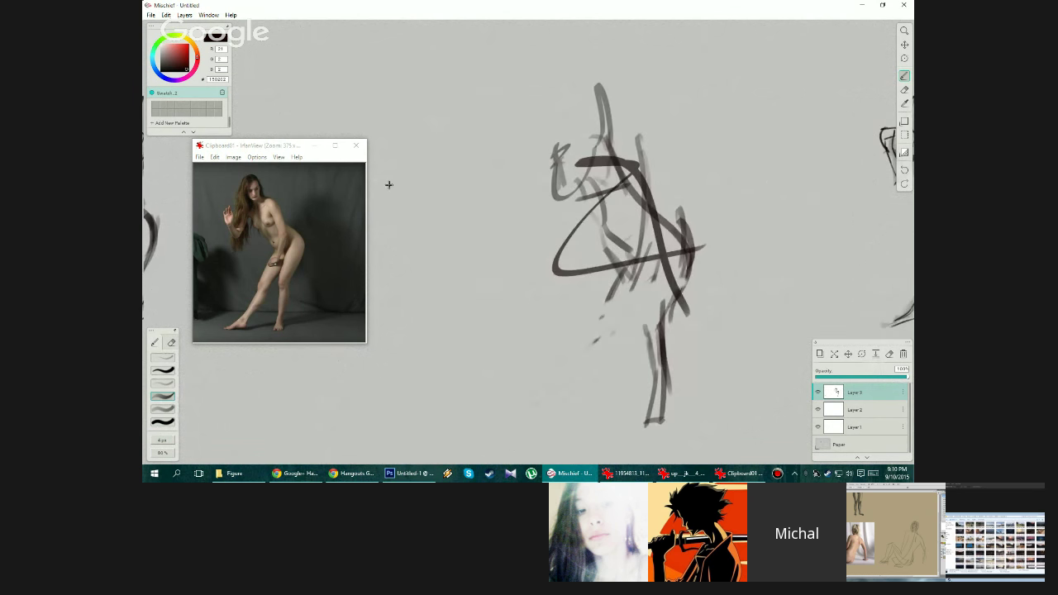
scroll(411, 199, "up", 3)
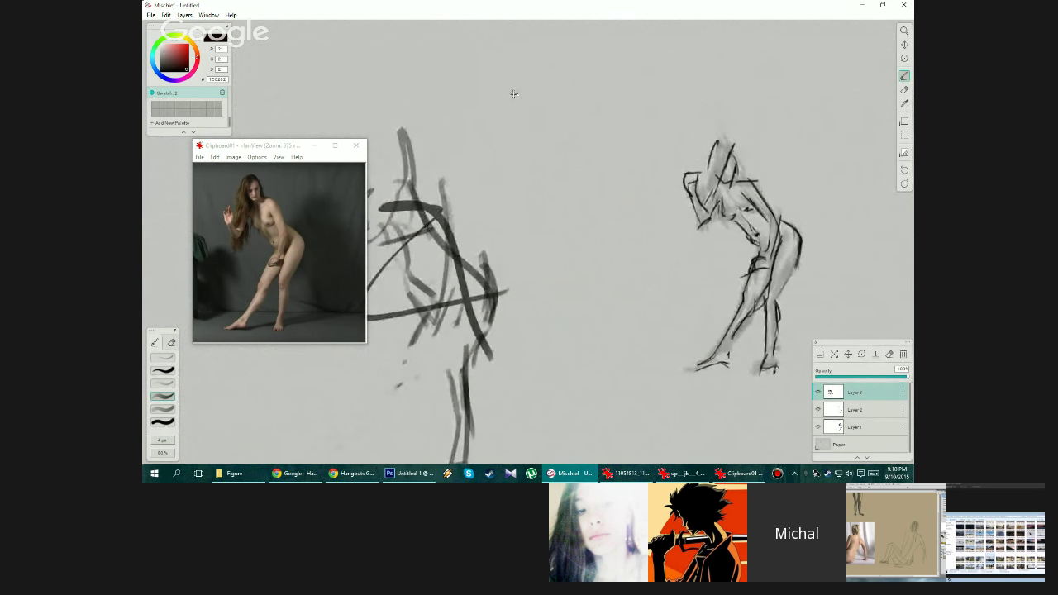
scroll(536, 125, "up", 3)
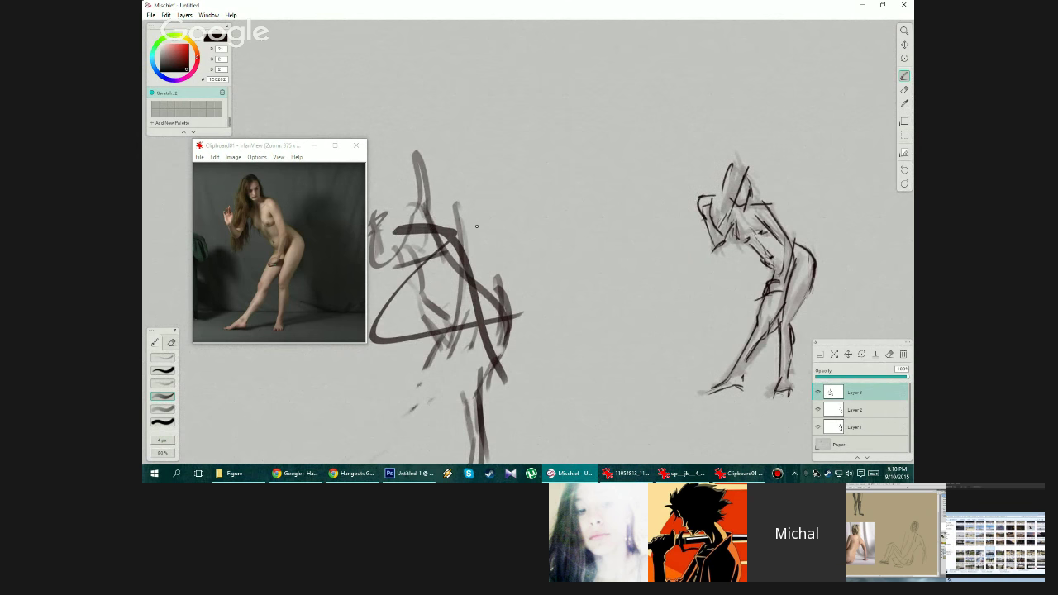
scroll(496, 181, "left", 10)
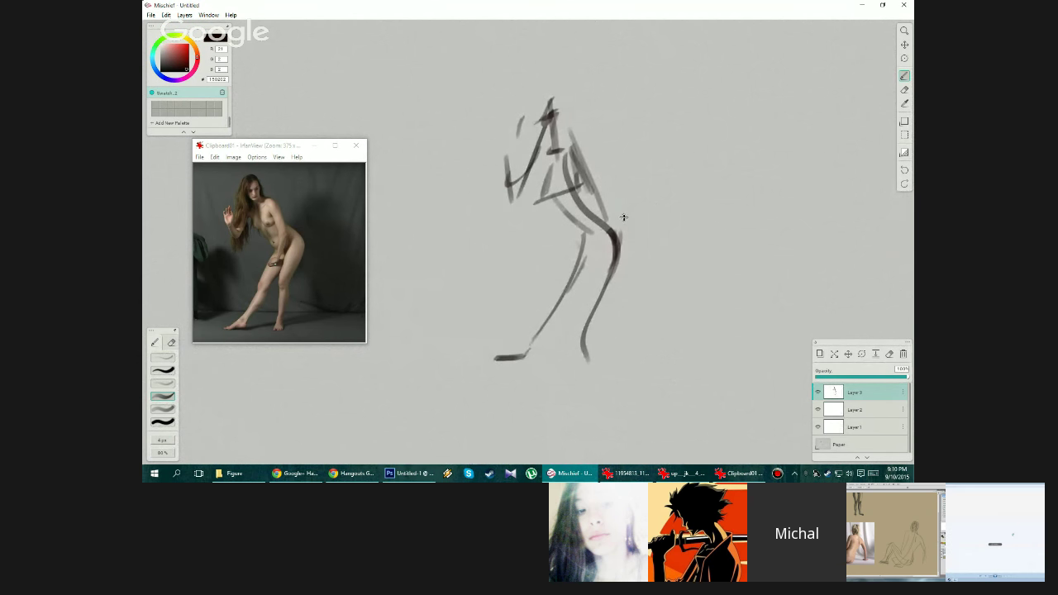
Redraw the leg with the 10 px brush and darken the sole line under the foot.
mouse_move(544, 192)
left_mouse_down()
mouse_move(569, 228)
mouse_move(550, 296)
mouse_move(513, 348)
mouse_move(475, 365)
mouse_move(560, 318)
mouse_move(557, 304)
left_mouse_up()
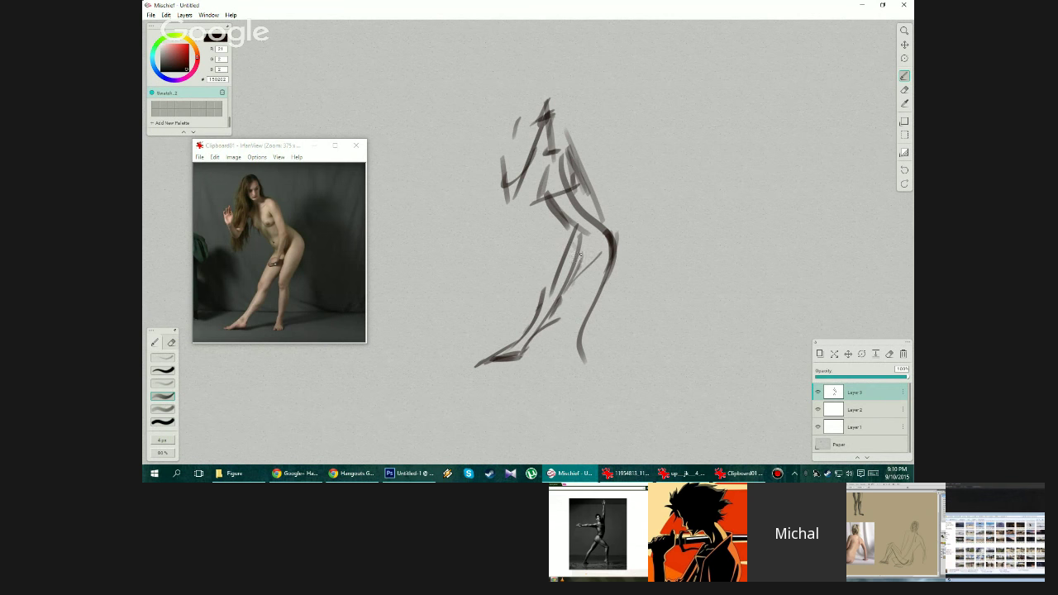
left_click_drag(589, 234, 576, 306)
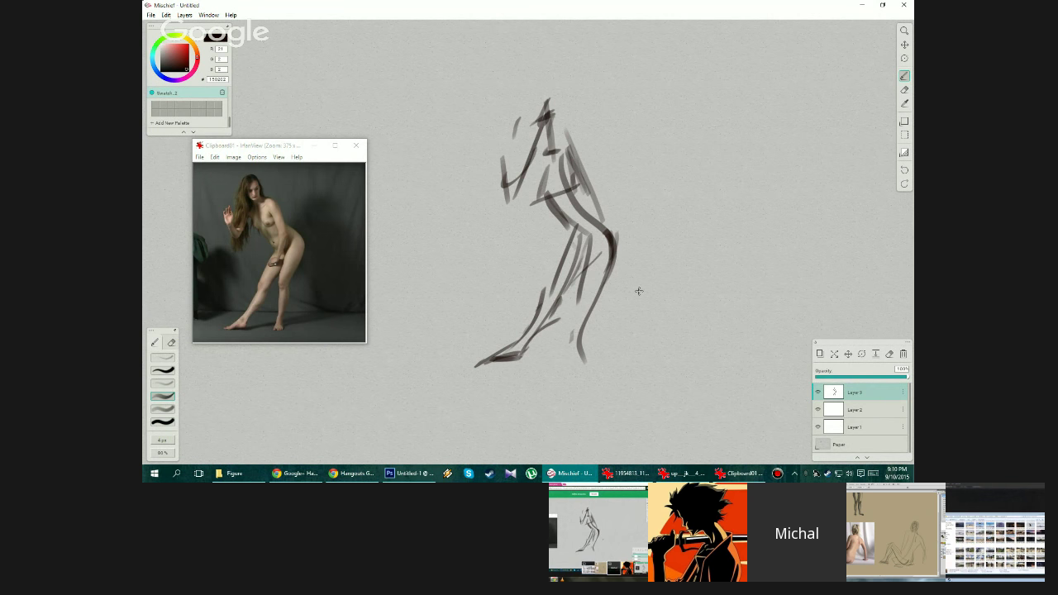
left_click_drag(639, 291, 630, 288)
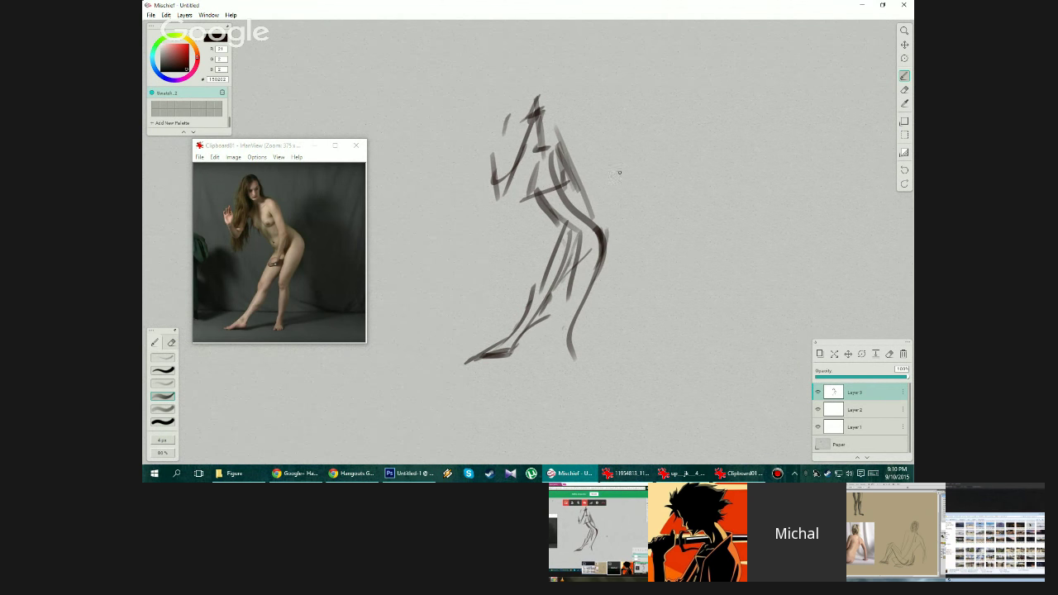
key("ctrl+z")
left_click(162, 358)
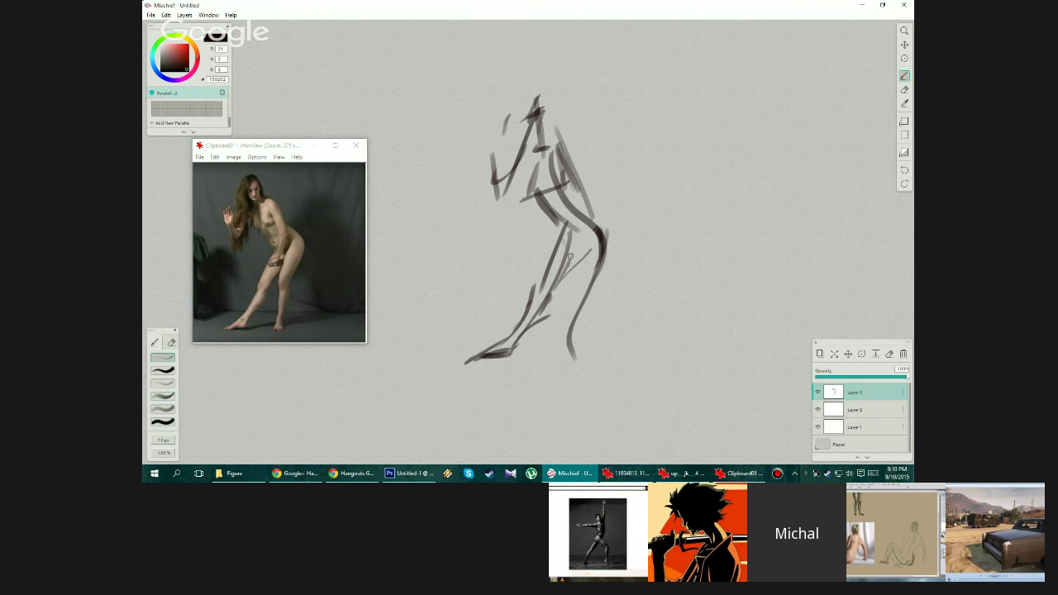
left_click_drag(578, 250, 565, 296)
mouse_move(582, 248)
left_mouse_down()
mouse_move(558, 304)
mouse_move(557, 377)
mouse_move(577, 372)
left_mouse_up()
mouse_move(499, 370)
left_mouse_down()
mouse_move(462, 371)
mouse_move(513, 334)
mouse_move(552, 225)
left_mouse_up()
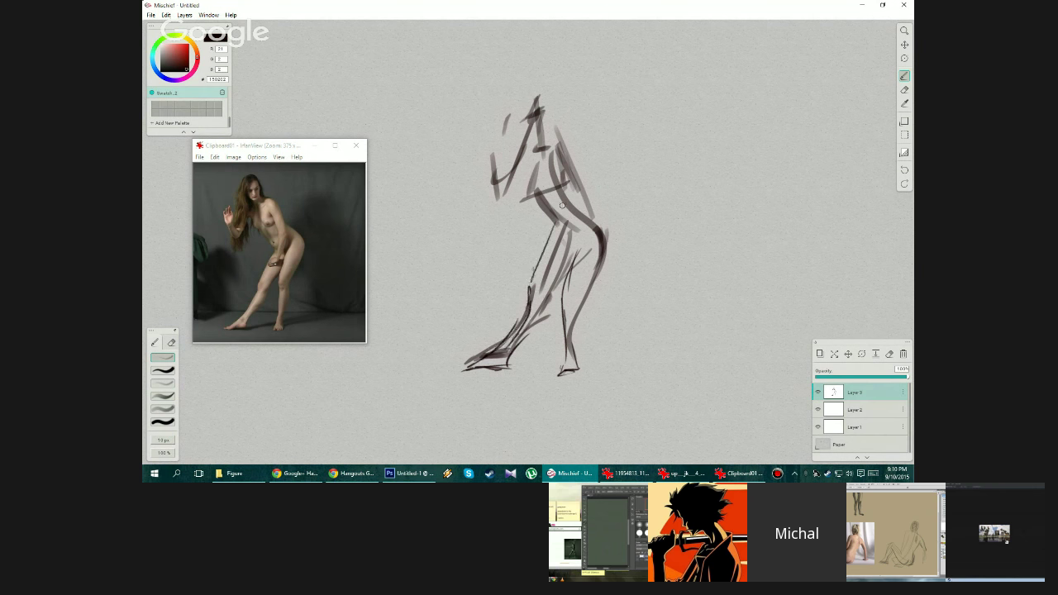
Strengthen the front torso and back contours from chest down to hip.
left_click_drag(542, 177, 534, 191)
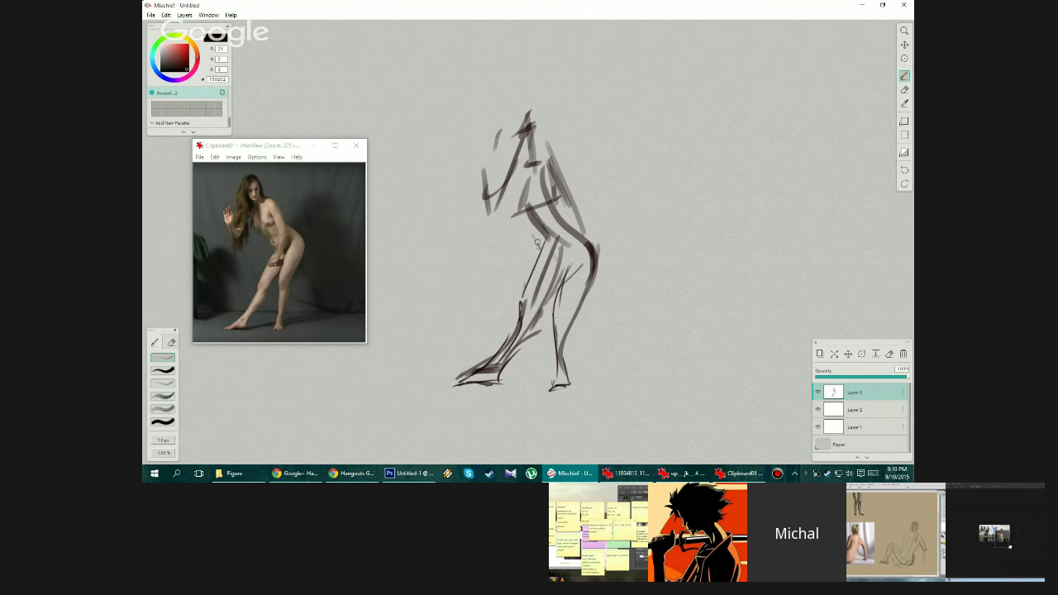
mouse_move(537, 248)
left_mouse_down()
mouse_move(517, 198)
mouse_move(535, 238)
left_mouse_up()
left_click_drag(514, 195, 539, 243)
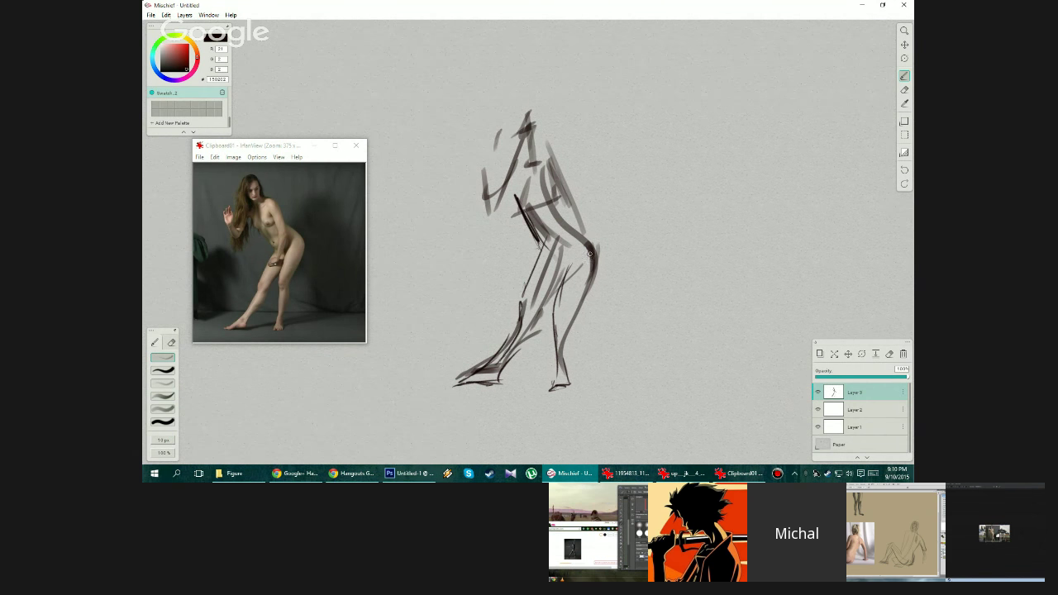
mouse_move(592, 263)
left_mouse_down()
mouse_move(582, 233)
mouse_move(546, 208)
left_mouse_up()
left_click_drag(549, 161, 569, 238)
mouse_move(557, 193)
left_mouse_down()
mouse_move(565, 240)
mouse_move(552, 270)
left_mouse_up()
mouse_move(578, 231)
left_mouse_down()
mouse_move(548, 279)
mouse_move(516, 293)
mouse_move(531, 270)
mouse_move(527, 319)
left_mouse_up()
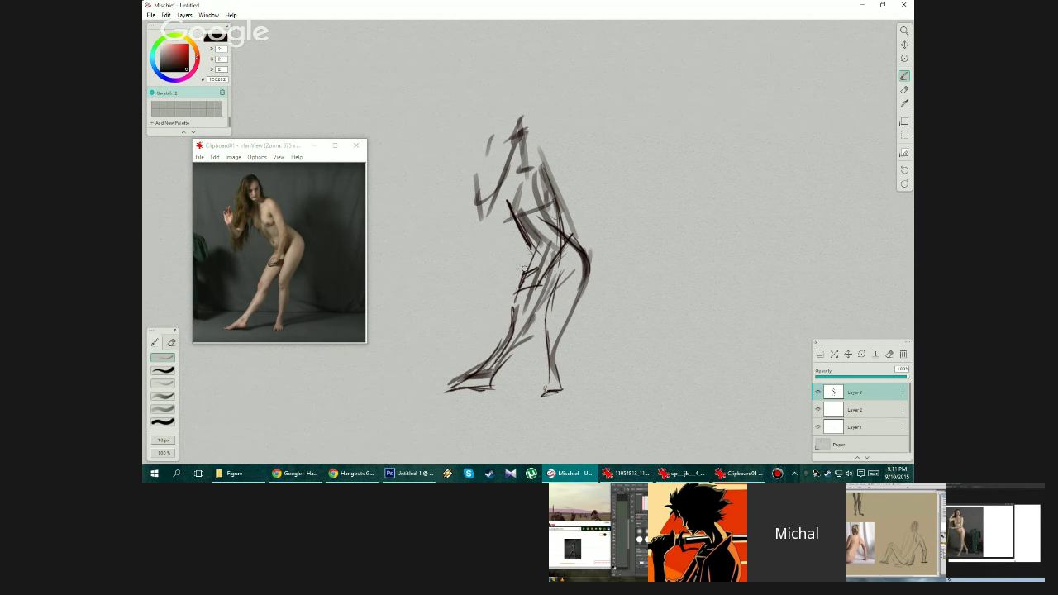
key("ctrl+z")
key("ctrl+z")
mouse_move(562, 223)
left_mouse_down()
mouse_move(539, 275)
mouse_move(518, 286)
mouse_move(528, 268)
left_mouse_up()
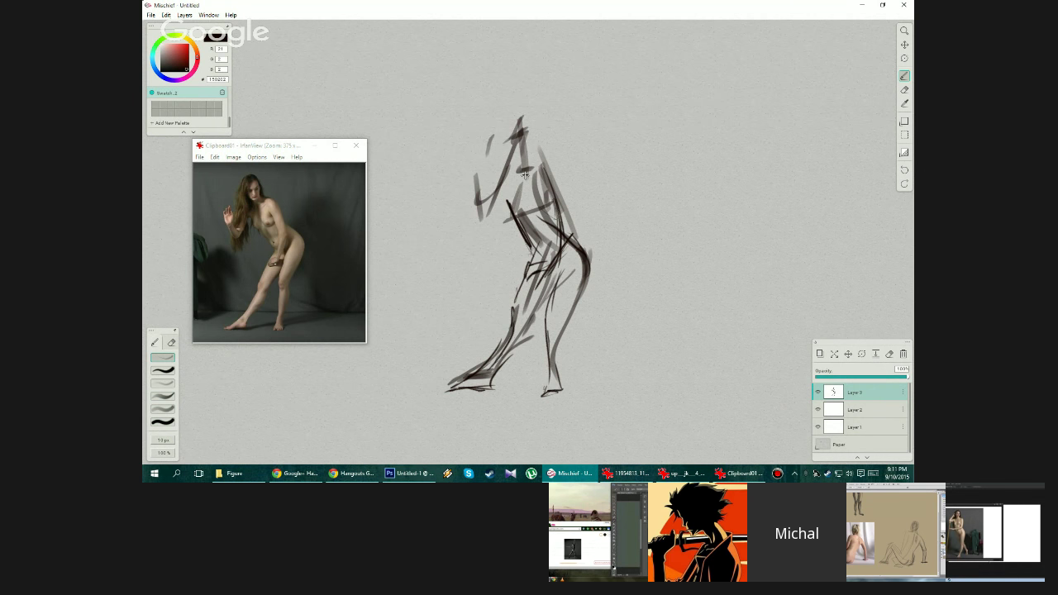
Add dark strokes on the chest and another stroke down the leg.
mouse_move(524, 175)
left_mouse_down()
mouse_move(527, 206)
mouse_move(513, 172)
mouse_move(559, 173)
mouse_move(560, 205)
mouse_move(542, 219)
left_mouse_up()
mouse_move(554, 214)
left_mouse_down()
mouse_move(557, 237)
mouse_move(537, 201)
left_mouse_up()
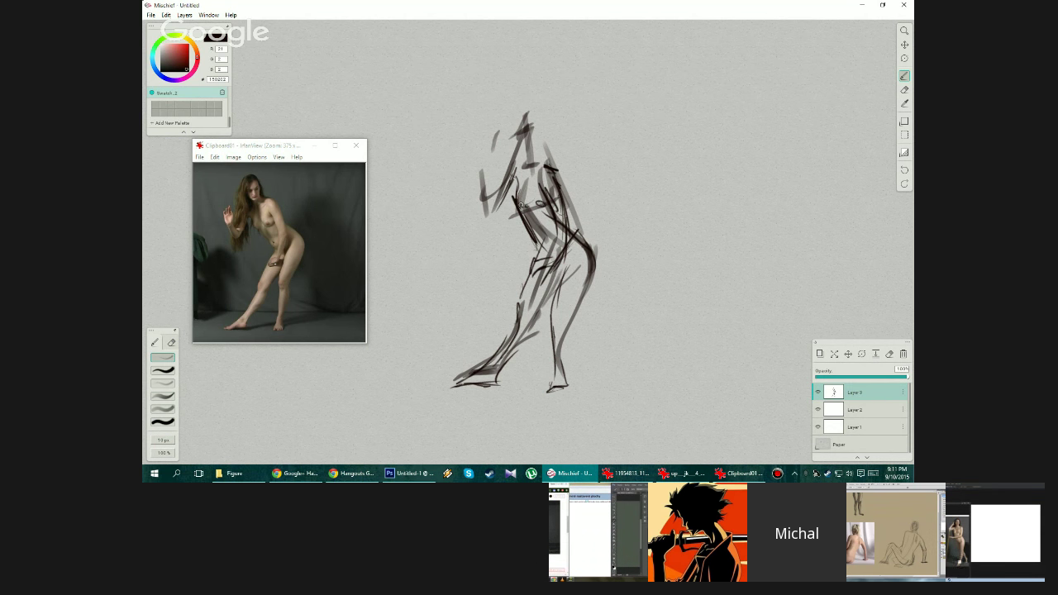
mouse_move(543, 180)
left_mouse_down()
mouse_move(541, 134)
mouse_move(534, 176)
left_mouse_up()
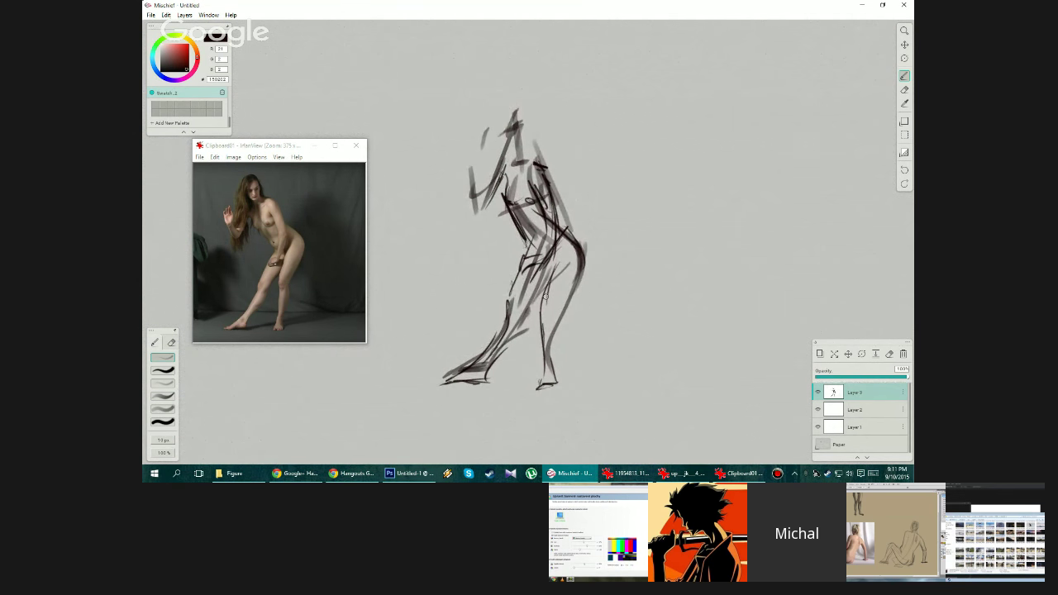
mouse_move(554, 267)
left_mouse_down()
mouse_move(534, 404)
mouse_move(551, 391)
mouse_move(539, 397)
left_mouse_up()
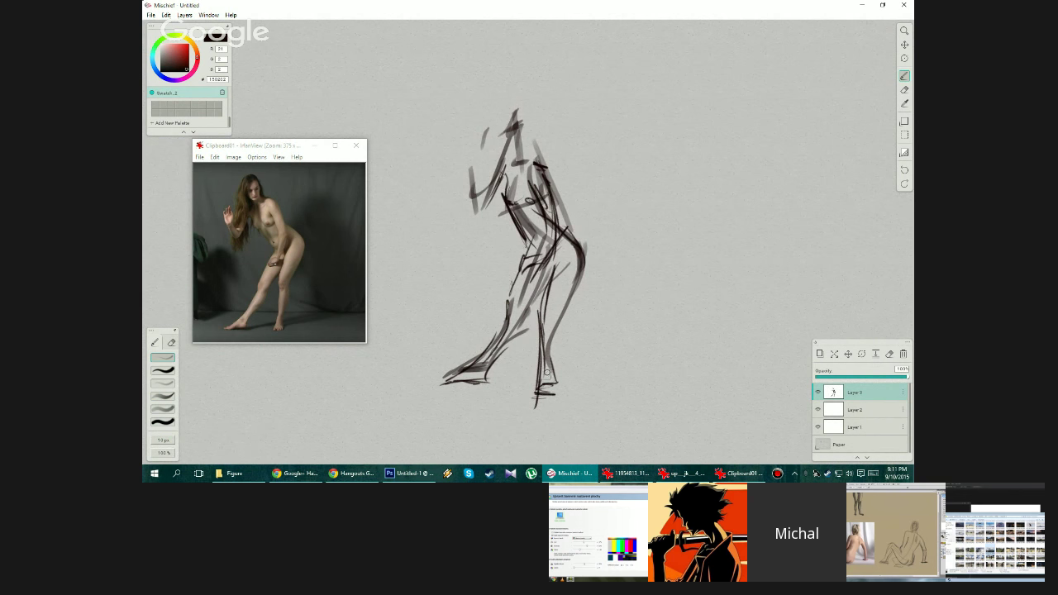
left_click(905, 135)
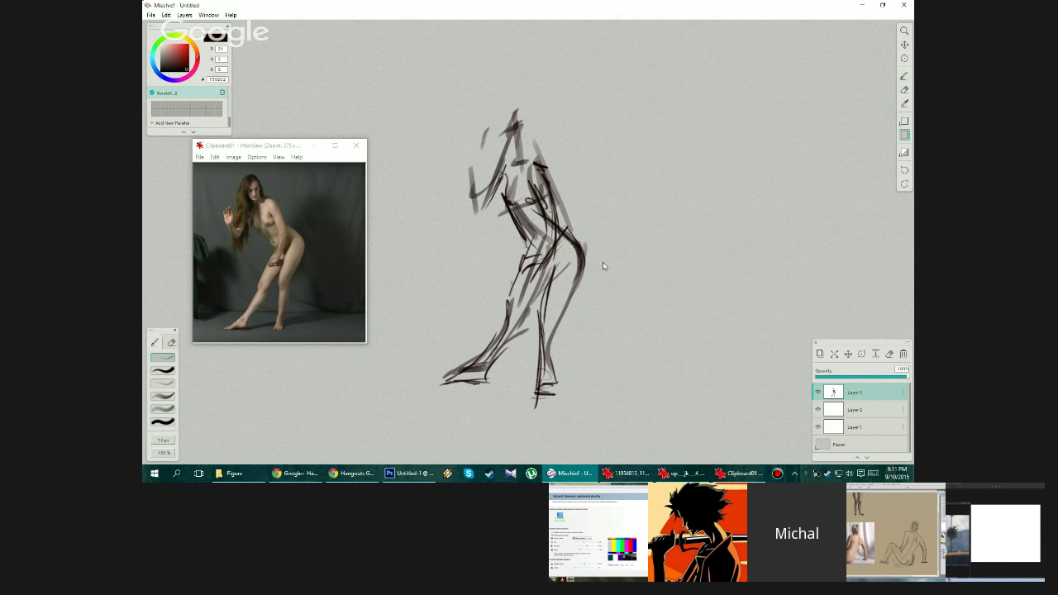
Select the figure's lower body and squeeze the legs narrower and taller, nudging them left.
mouse_move(605, 253)
left_mouse_down()
mouse_move(449, 397)
mouse_move(405, 457)
left_mouse_up()
left_click(646, 315)
scroll(647, 315, "down", 2)
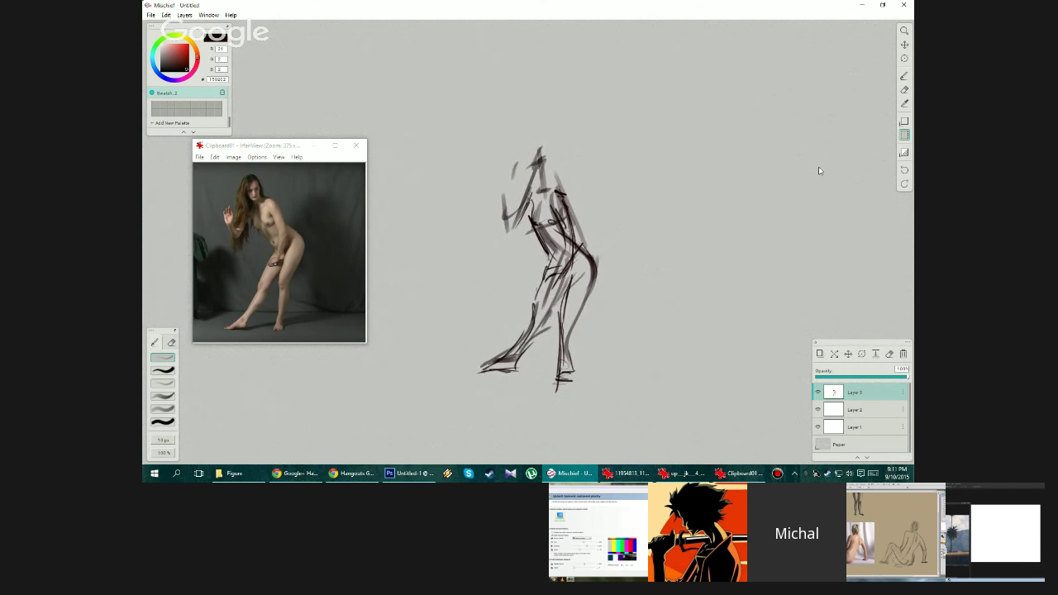
left_click_drag(629, 257, 447, 418)
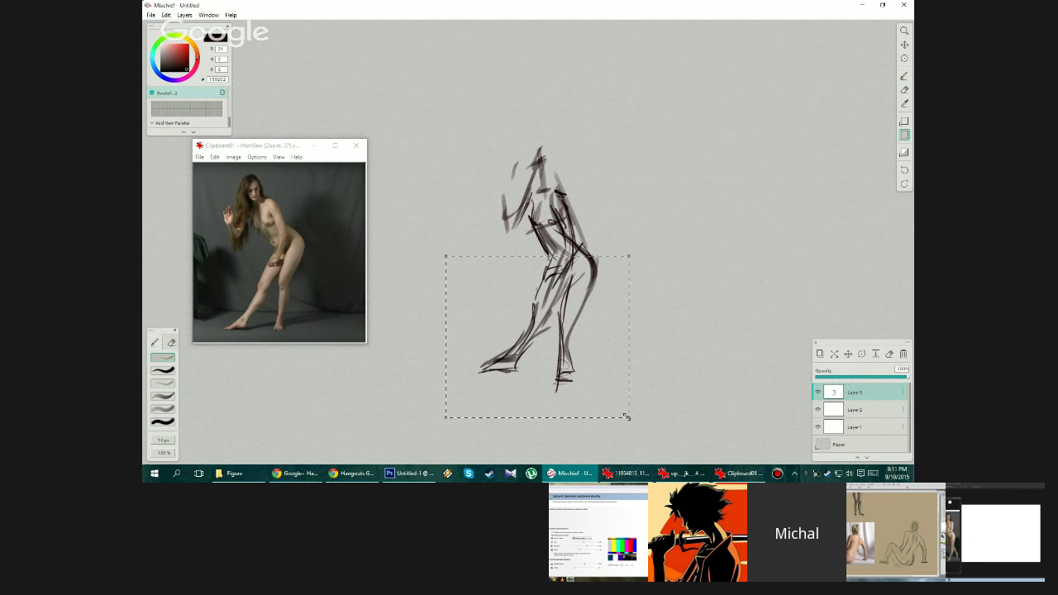
left_click_drag(626, 417, 618, 423)
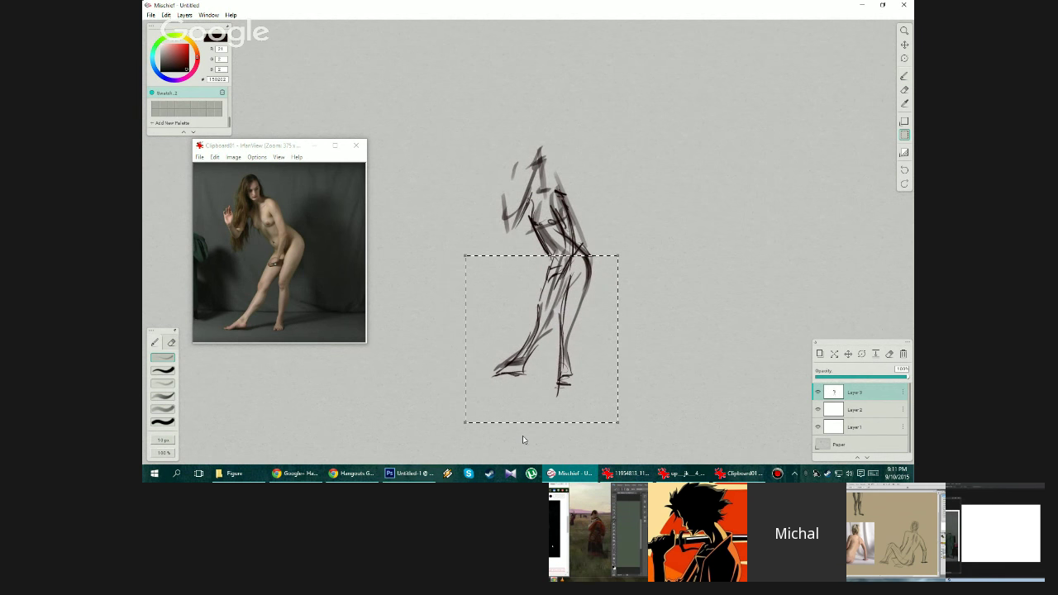
left_click_drag(539, 237, 539, 241)
left_click(539, 242)
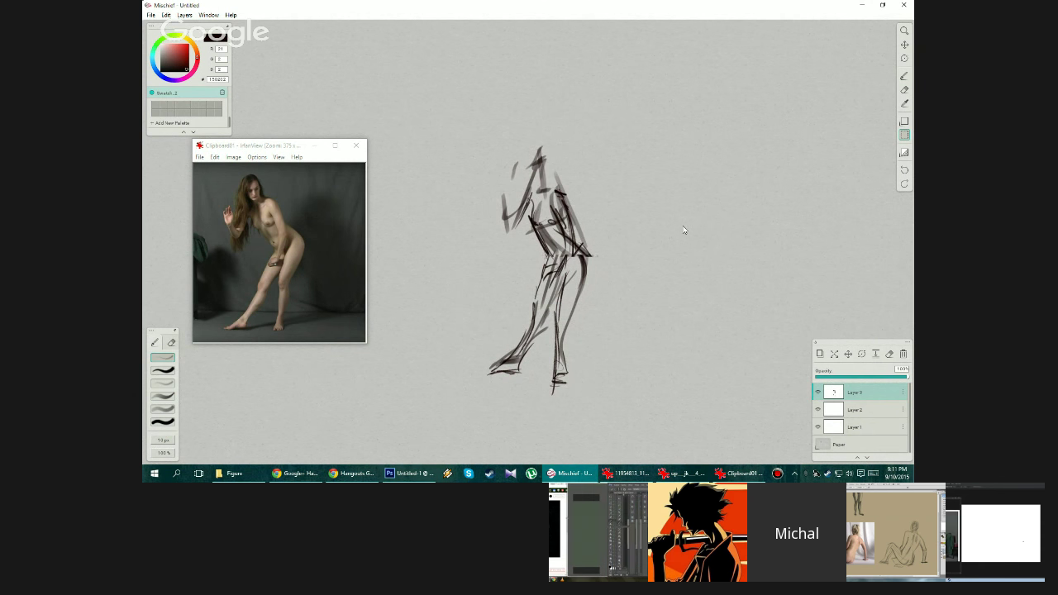
key("ctrl+z")
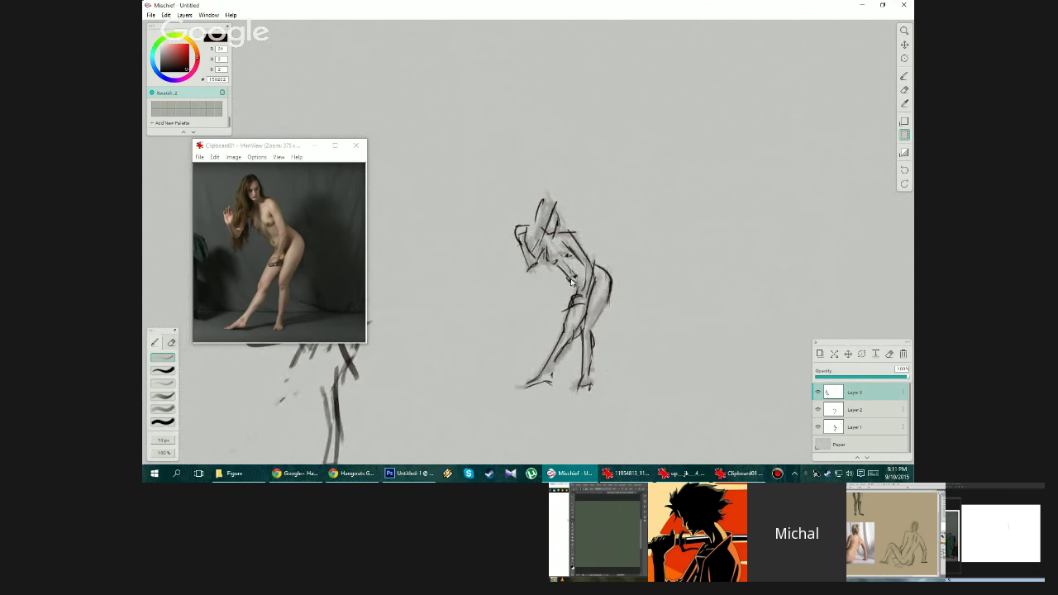
Add brush strokes along the leg, head-to-shoulder line, torso and hip.
key("b")
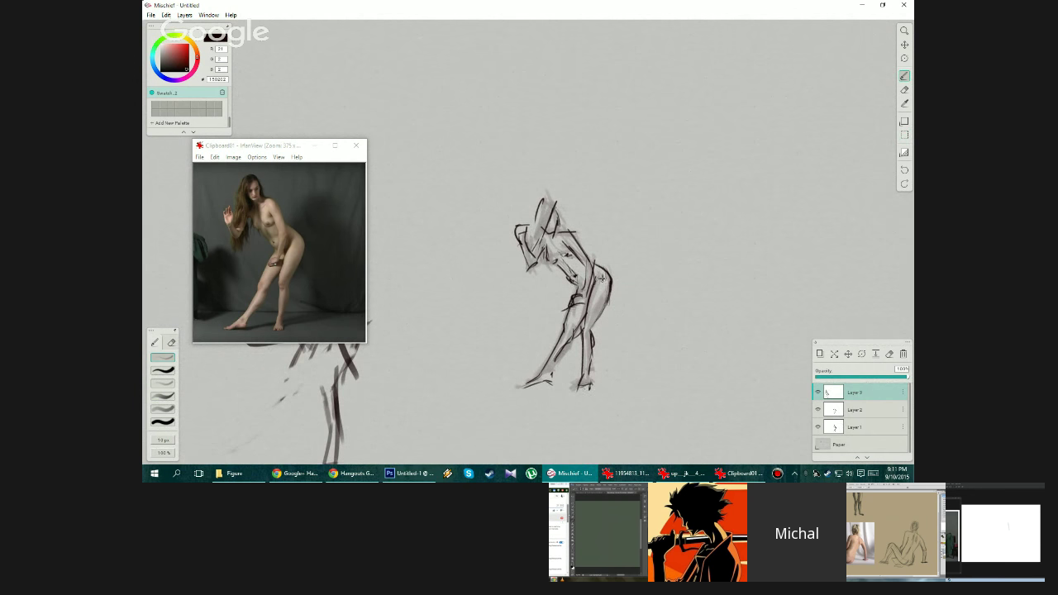
scroll(591, 286, "down", 1)
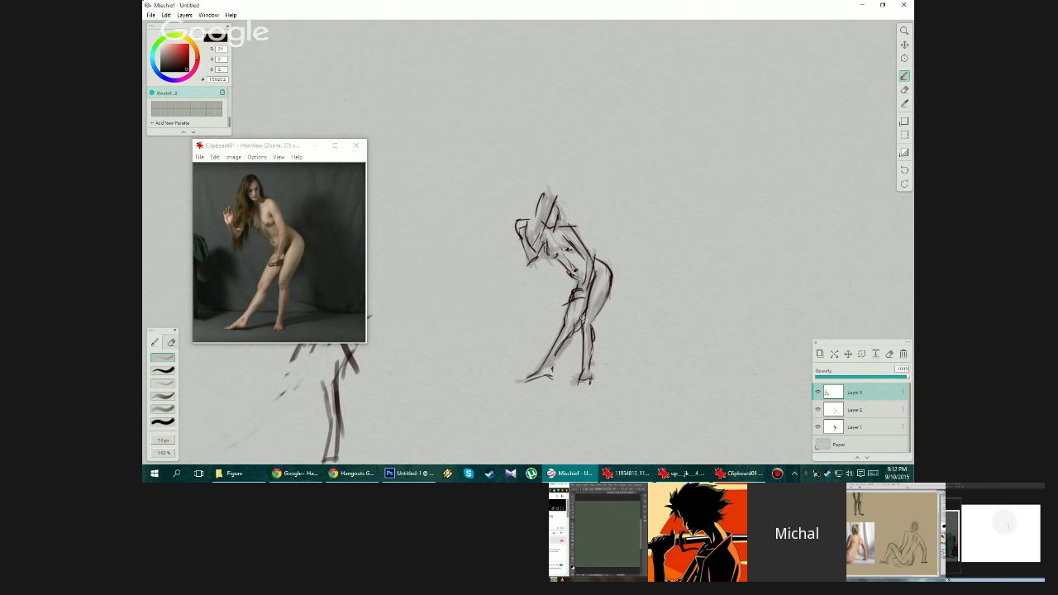
mouse_move(584, 367)
left_mouse_down()
mouse_move(572, 323)
mouse_move(569, 335)
mouse_move(576, 291)
left_mouse_up()
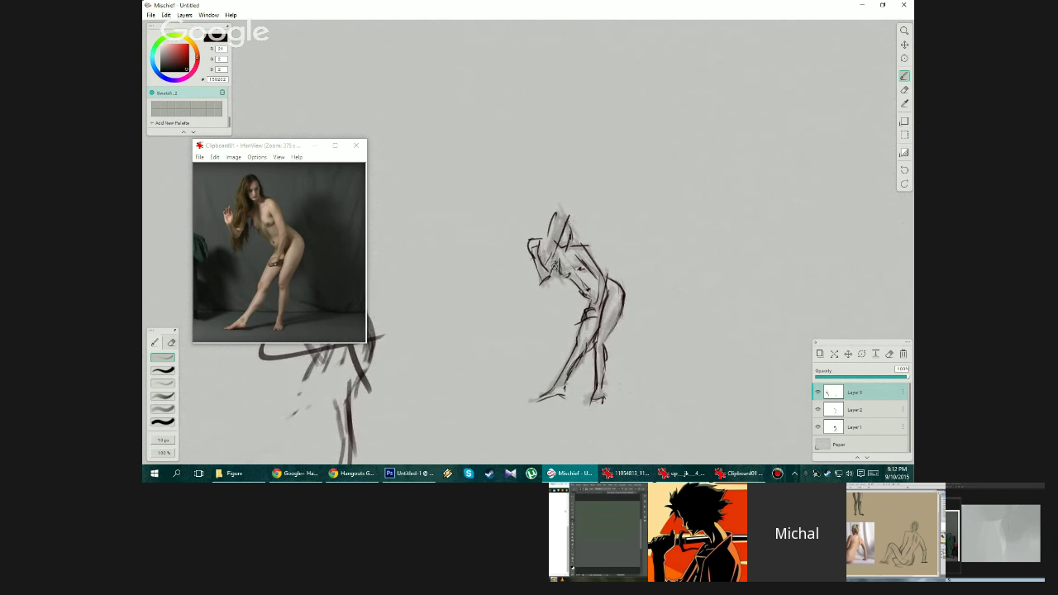
left_click_drag(554, 265, 541, 286)
left_click_drag(534, 244, 562, 235)
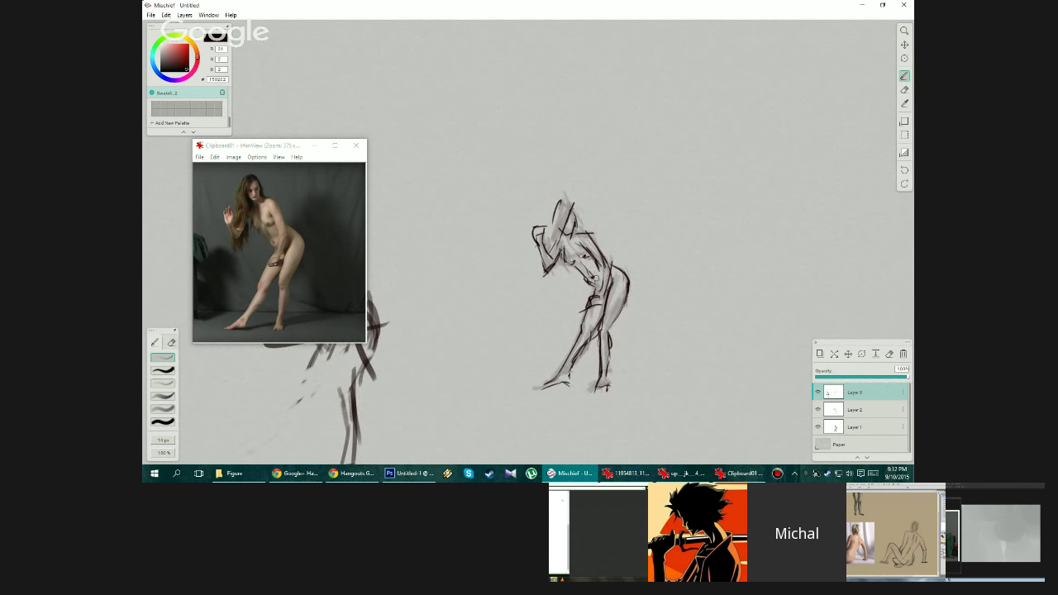
mouse_move(600, 268)
left_mouse_down()
mouse_move(602, 295)
mouse_move(608, 269)
mouse_move(600, 294)
left_mouse_up()
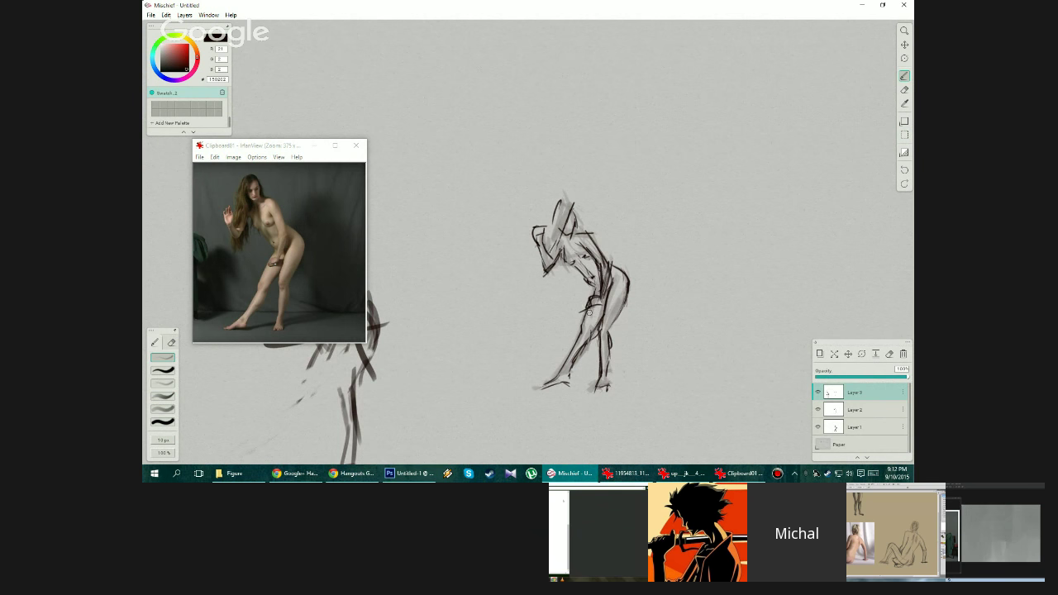
Outline the top and left side of the head and lay light grey tone around it.
left_click_drag(582, 227, 583, 219)
left_click_drag(555, 217, 565, 207)
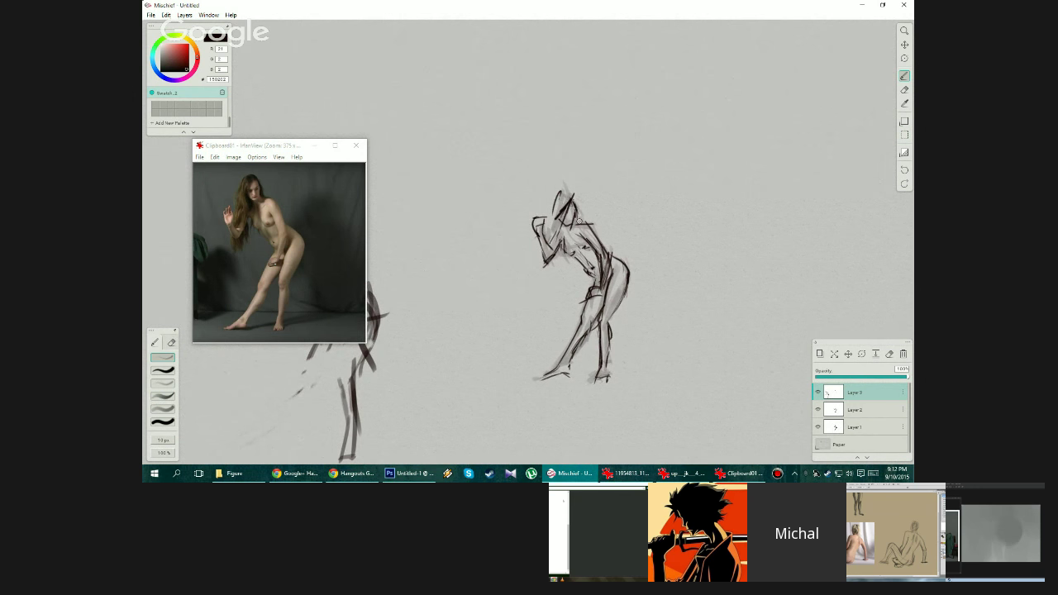
left_click_drag(556, 197, 572, 192)
mouse_move(559, 193)
left_mouse_down()
mouse_move(543, 225)
mouse_move(542, 290)
mouse_move(557, 246)
left_mouse_up()
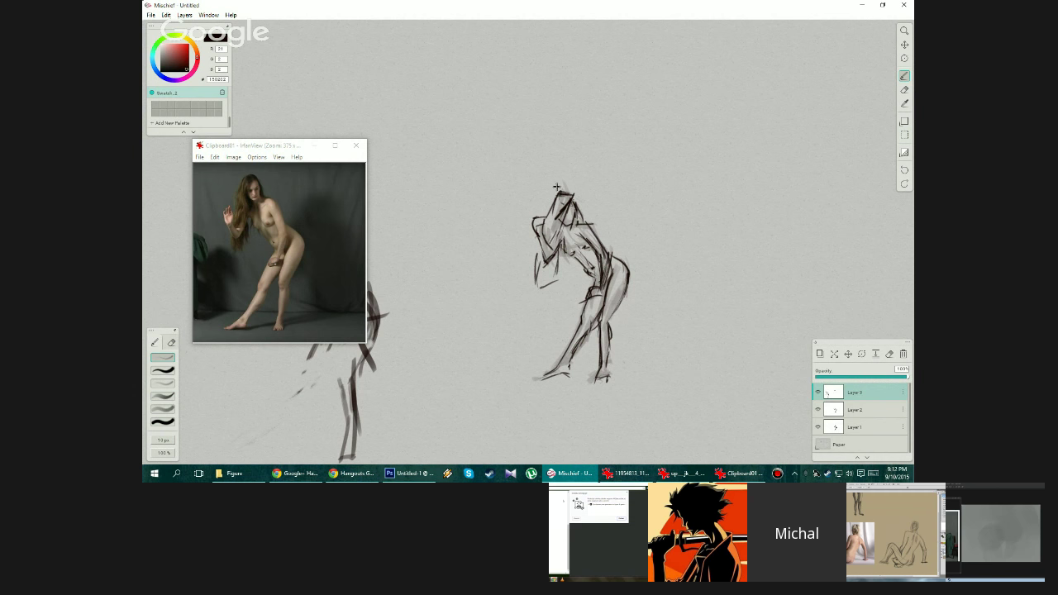
left_click_drag(557, 188, 547, 214)
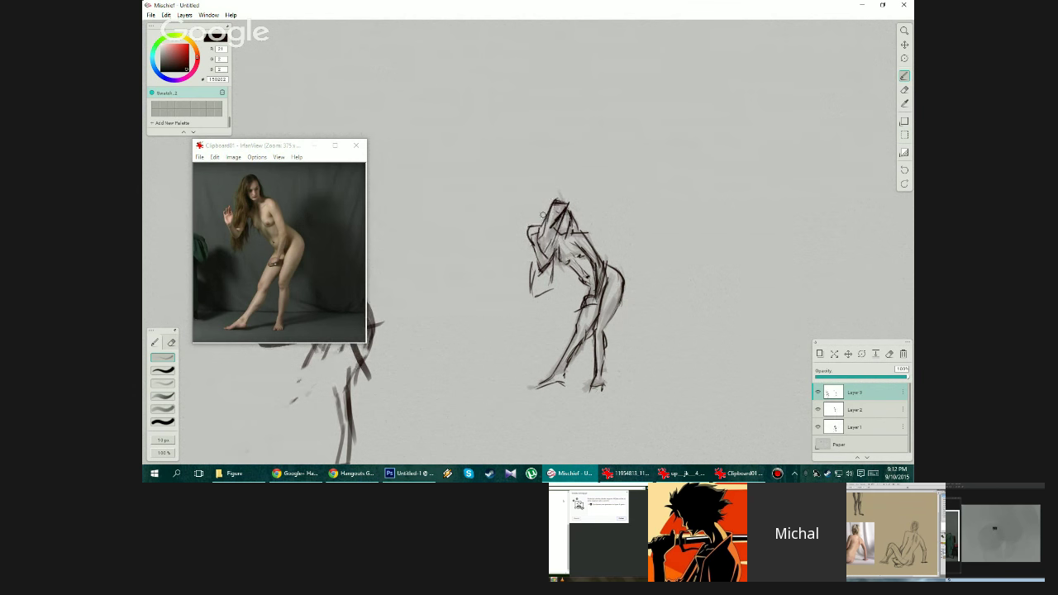
key("e")
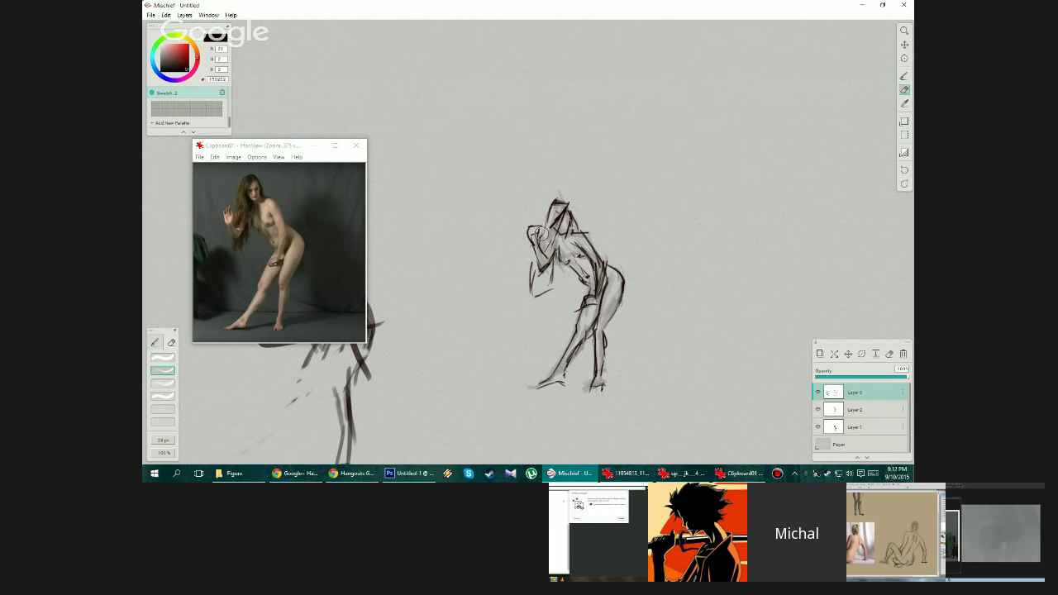
key("b")
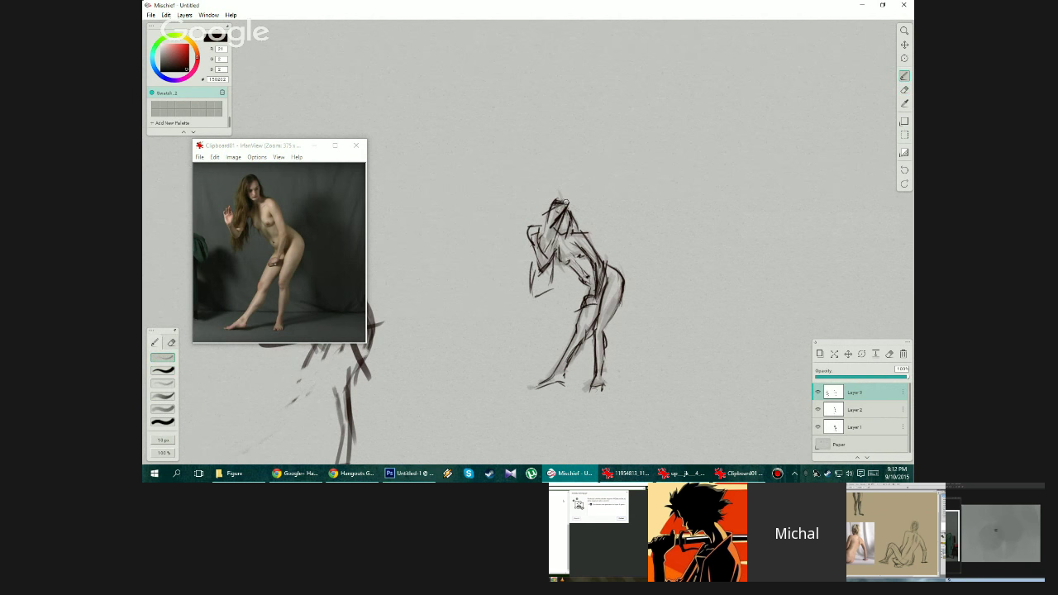
Draw a faint face and neck line and the raised arm.
left_click_drag(560, 197, 574, 229)
left_click_drag(562, 207, 558, 241)
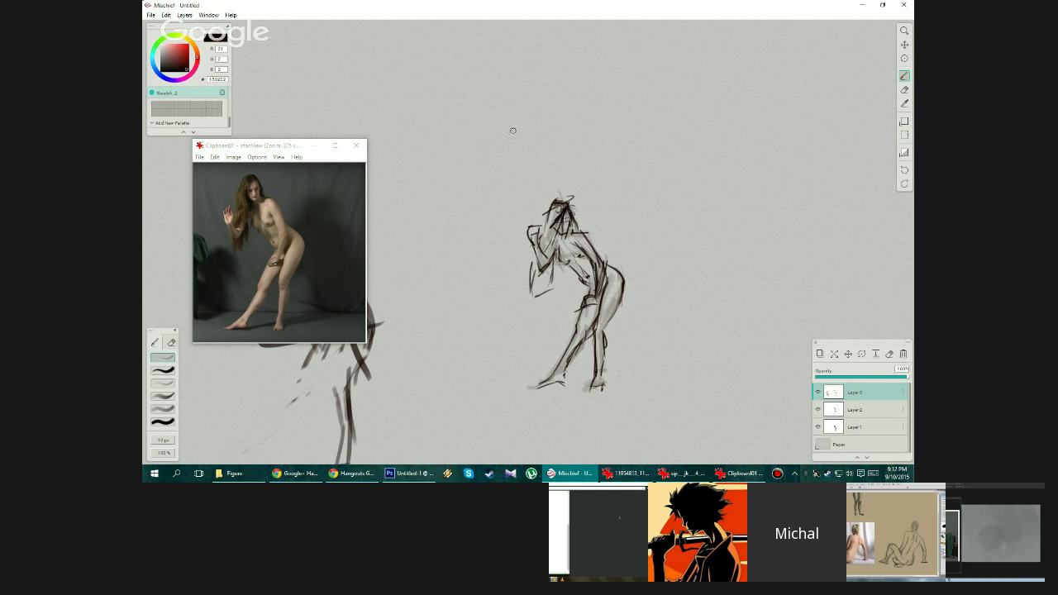
left_click_drag(559, 212, 563, 190)
left_click_drag(560, 242, 542, 275)
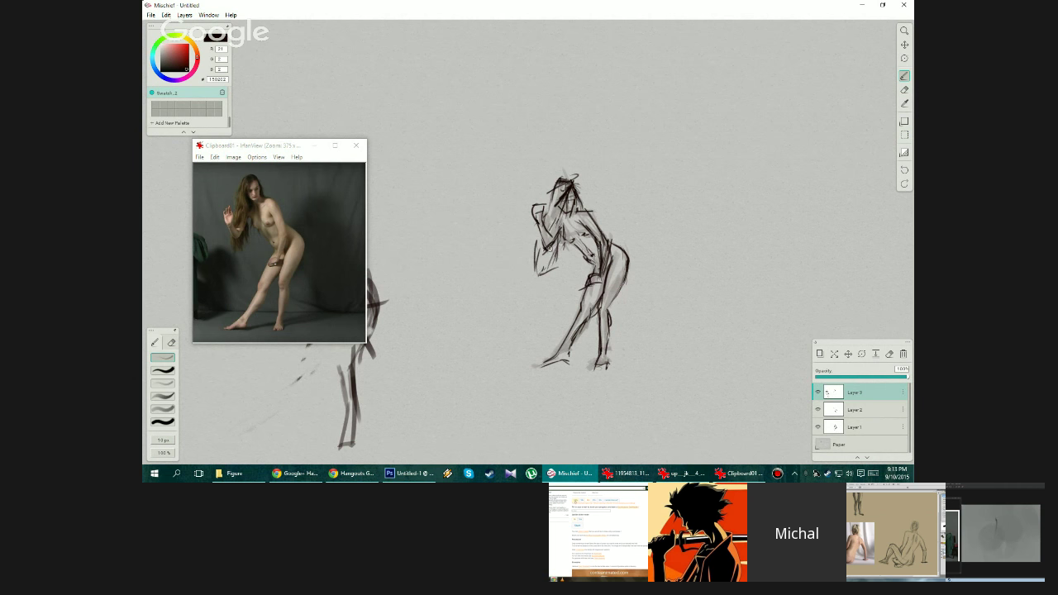
mouse_move(549, 189)
left_mouse_down()
mouse_move(540, 224)
mouse_move(563, 185)
mouse_move(609, 201)
mouse_move(669, 182)
mouse_move(540, 198)
mouse_move(598, 234)
mouse_move(506, 247)
mouse_move(515, 253)
left_mouse_up()
With the 4 px brush, draw the figure's curved back line down toward the foot.
key("4")
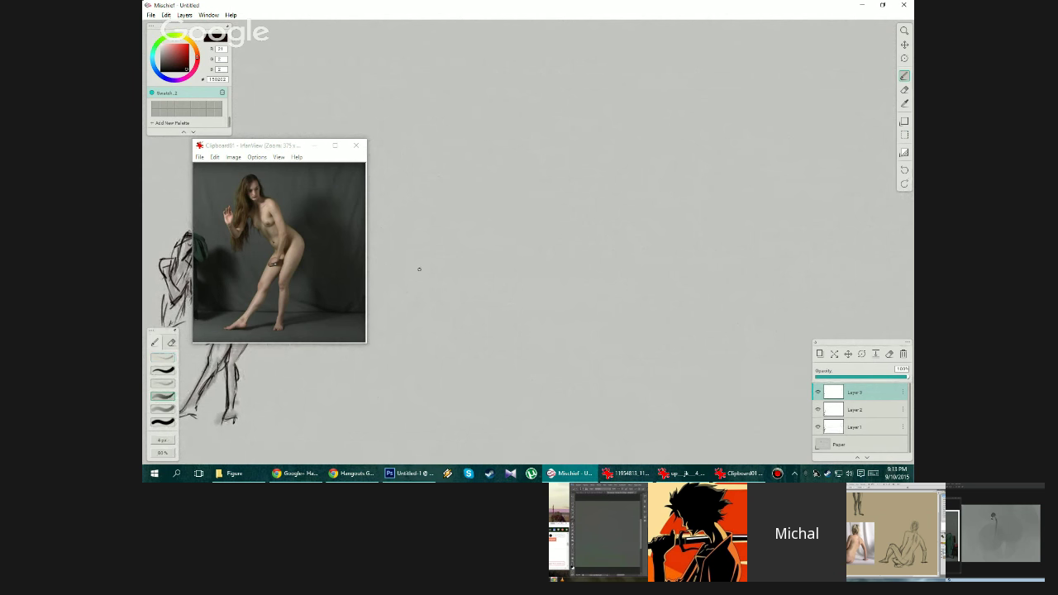
mouse_move(419, 269)
left_mouse_down()
mouse_move(468, 257)
mouse_move(465, 229)
left_mouse_up()
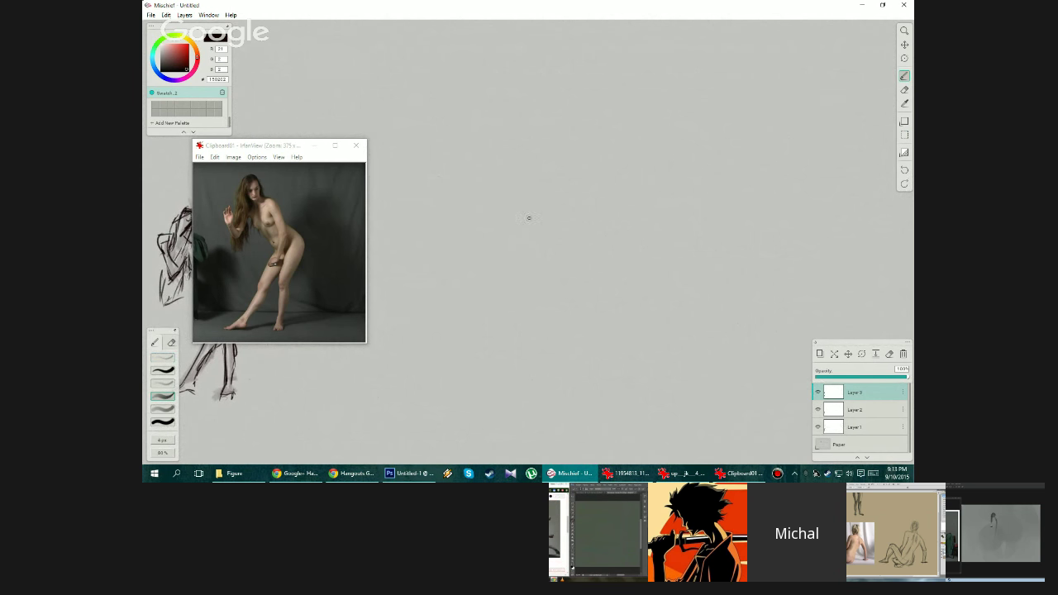
left_click_drag(550, 178, 571, 317)
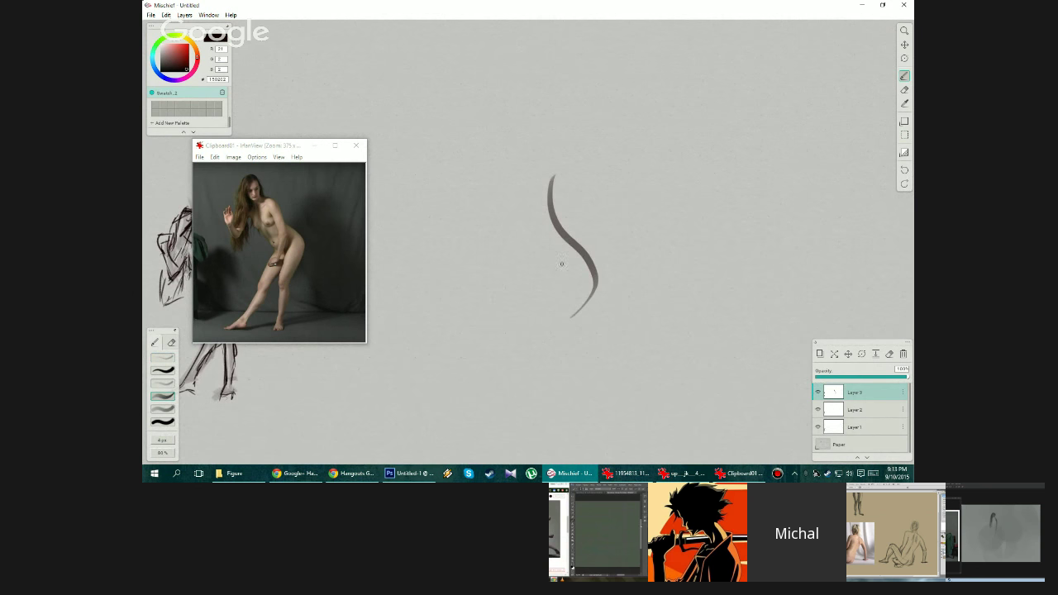
key("ctrl+z")
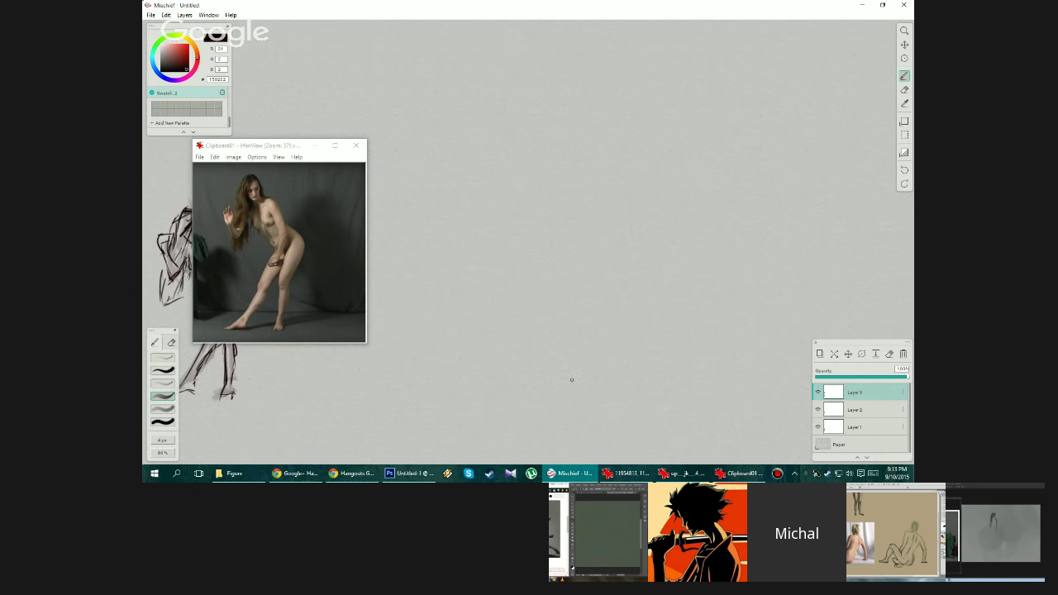
left_click_drag(572, 380, 574, 376)
mouse_move(530, 151)
left_mouse_down()
mouse_move(572, 369)
mouse_move(554, 195)
left_mouse_up()
key("ctrl+z")
key("ctrl+z")
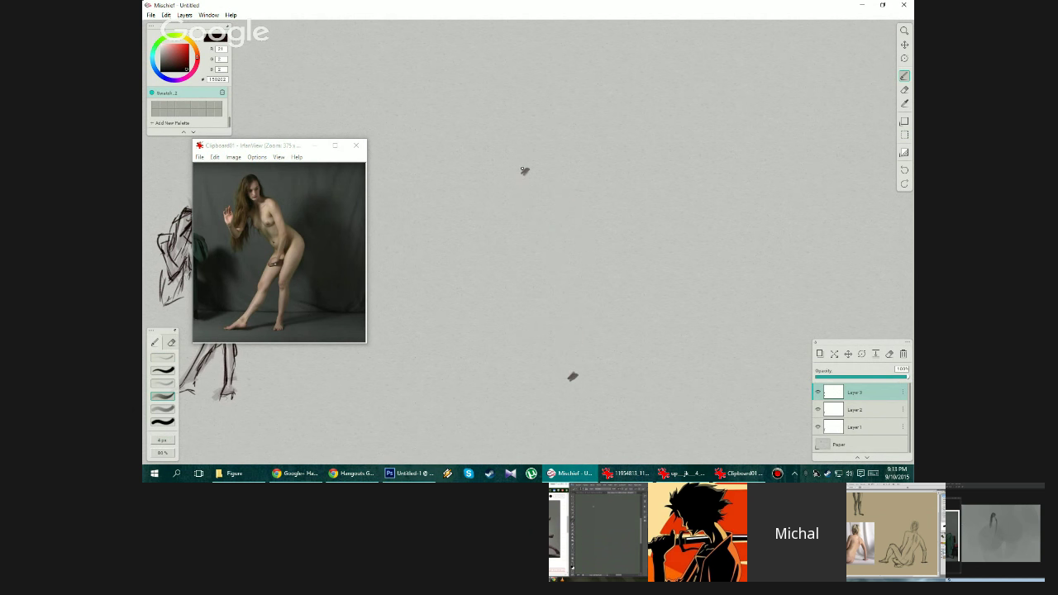
left_click_drag(526, 157, 588, 354)
key("ctrl+z")
left_click_drag(509, 161, 562, 350)
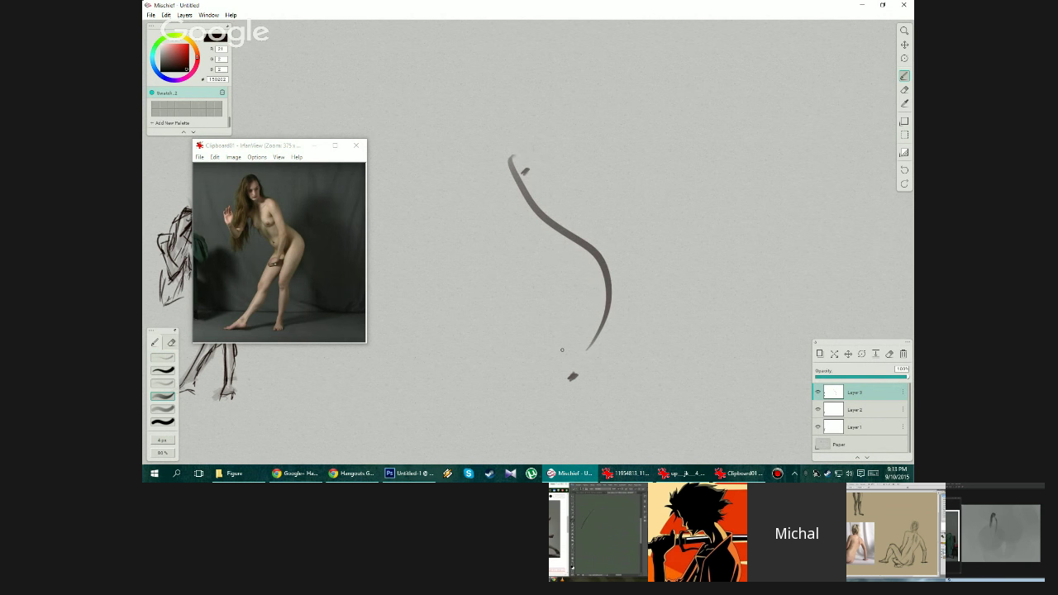
key("ctrl+z")
left_click_drag(516, 172, 556, 354)
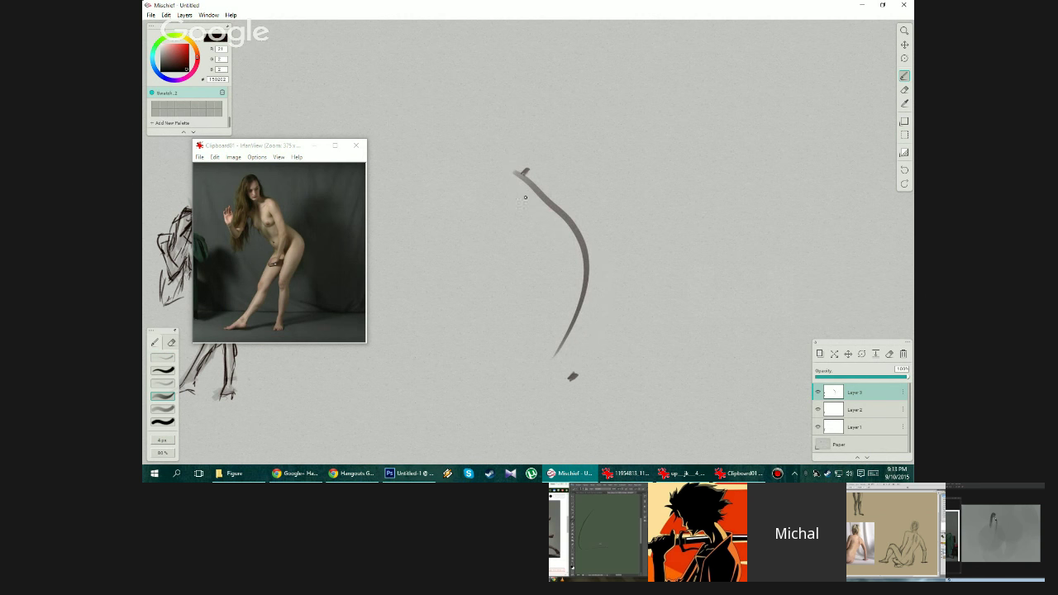
mouse_move(570, 321)
left_mouse_down()
mouse_move(553, 395)
mouse_move(540, 396)
left_mouse_up()
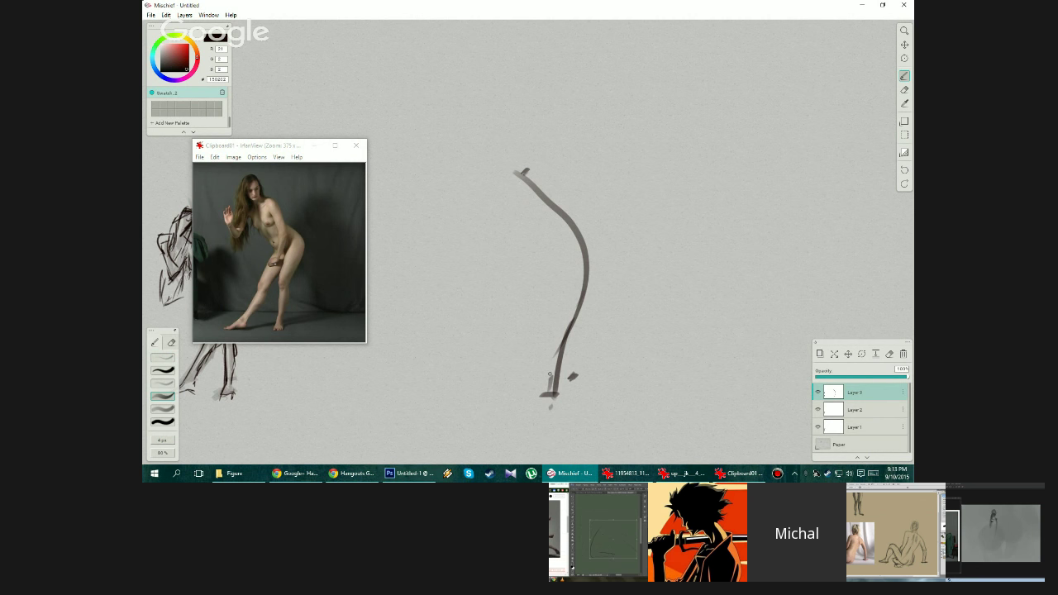
Draw the standing leg and a hooked front leg with a short front-foot stroke.
mouse_move(551, 390)
left_mouse_down()
mouse_move(570, 263)
mouse_move(556, 247)
left_mouse_up()
key("ctrl+z")
mouse_move(566, 225)
left_mouse_down()
mouse_move(567, 283)
mouse_move(467, 362)
left_mouse_up()
key("ctrl+z")
left_click_drag(542, 273, 432, 385)
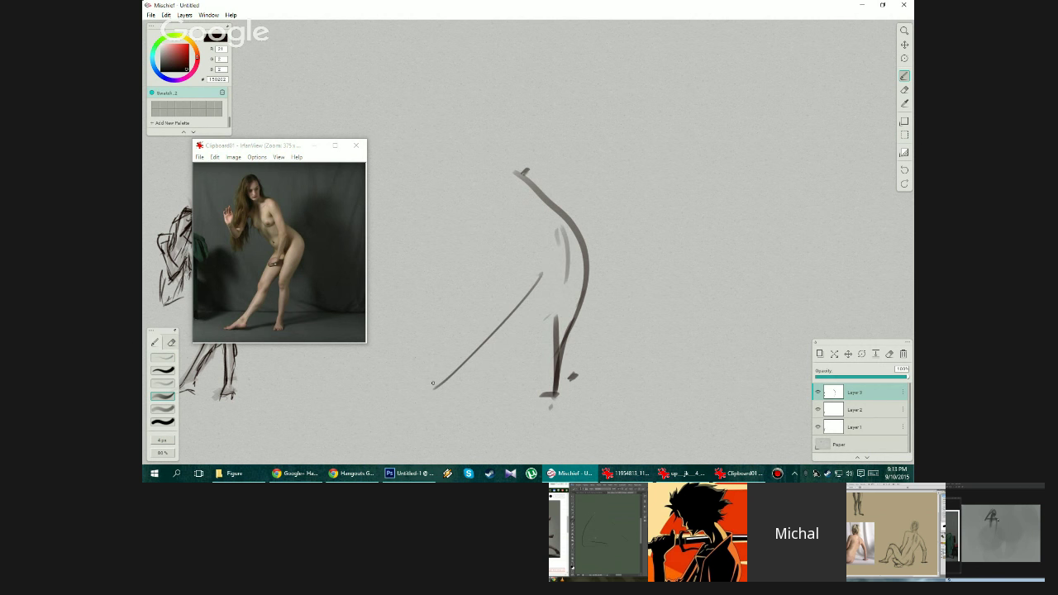
key("ctrl+z")
mouse_move(530, 283)
left_mouse_down()
mouse_move(459, 380)
mouse_move(438, 385)
left_mouse_up()
left_click_drag(470, 373, 451, 391)
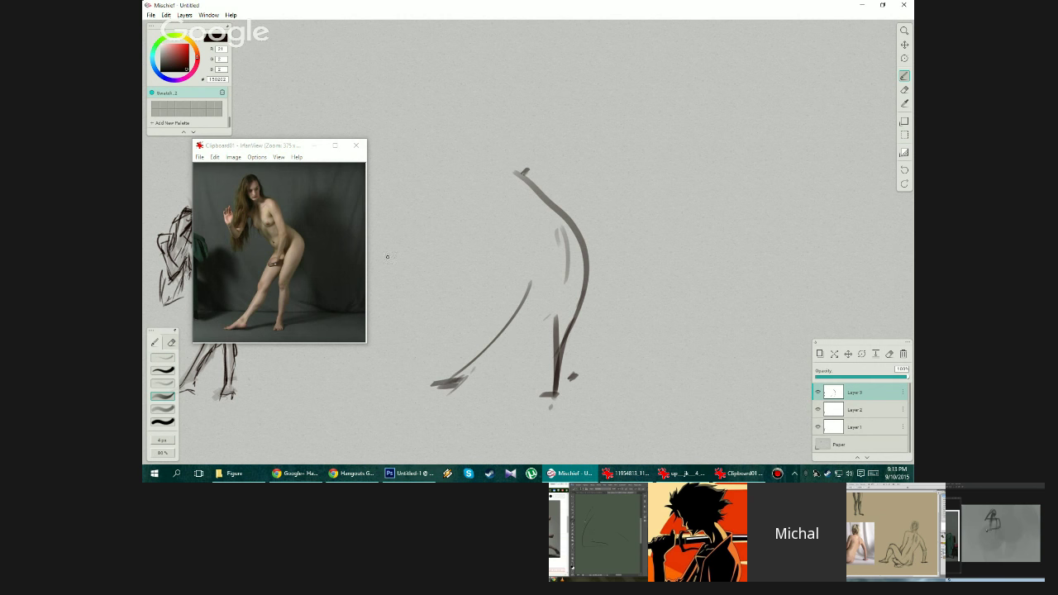
Add the head top curve, neck strokes, inner torso edge and lower leg lines.
left_click_drag(467, 306, 479, 295)
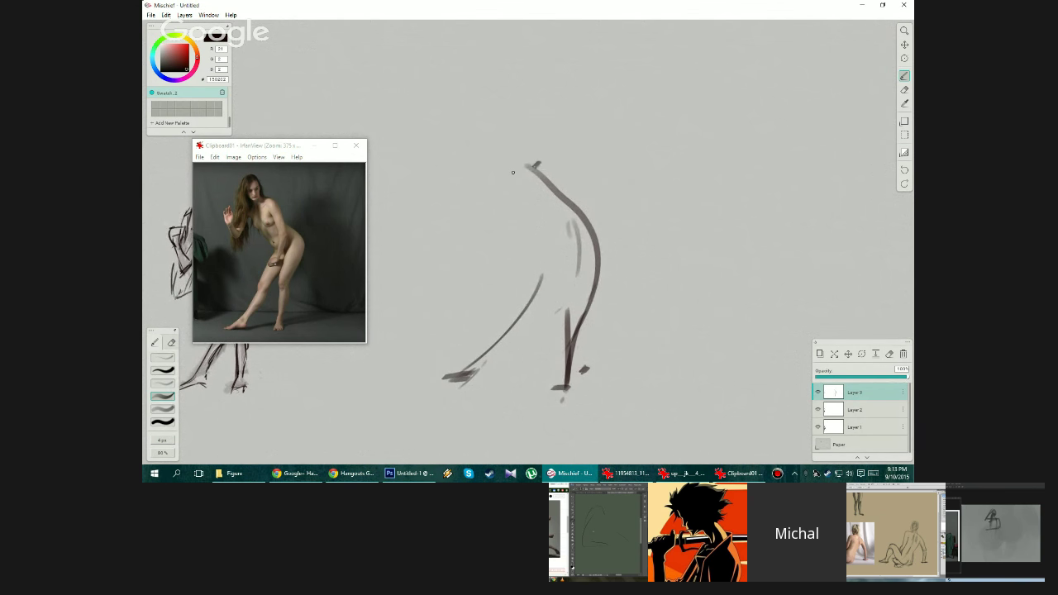
mouse_move(567, 210)
left_mouse_down()
mouse_move(525, 136)
mouse_move(543, 188)
left_mouse_up()
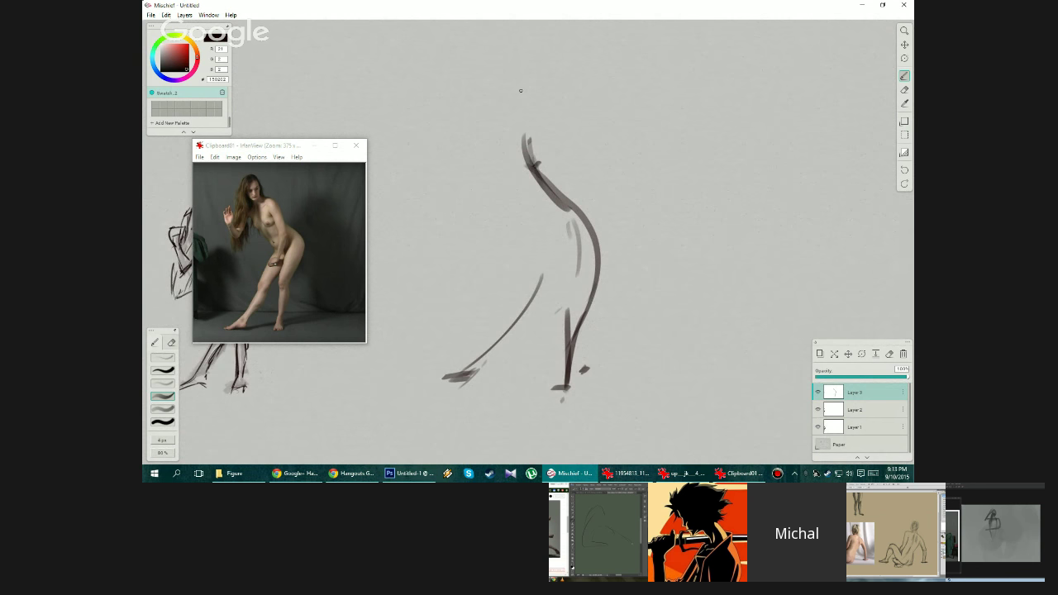
mouse_move(569, 156)
left_mouse_down()
mouse_move(492, 152)
mouse_move(556, 230)
mouse_move(513, 190)
left_mouse_up()
mouse_move(534, 232)
left_mouse_down()
mouse_move(511, 198)
mouse_move(541, 246)
left_mouse_up()
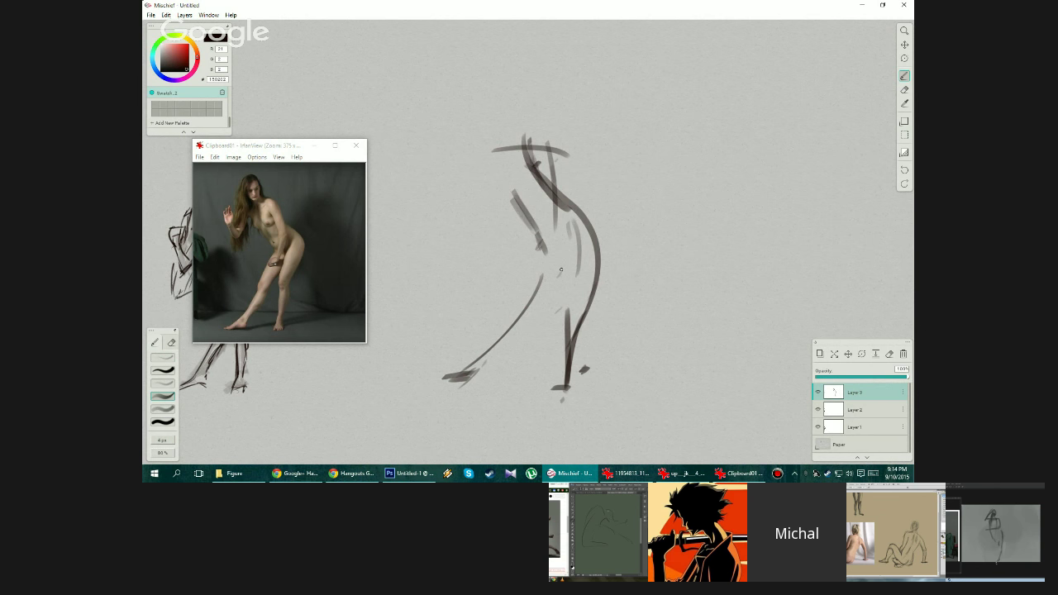
mouse_move(560, 296)
left_mouse_down()
mouse_move(572, 250)
mouse_move(565, 284)
left_mouse_up()
left_click_drag(577, 240, 553, 393)
mouse_move(559, 279)
left_mouse_down()
mouse_move(563, 340)
mouse_move(567, 405)
left_mouse_up()
mouse_move(571, 354)
left_mouse_down()
mouse_move(538, 367)
mouse_move(538, 402)
left_mouse_up()
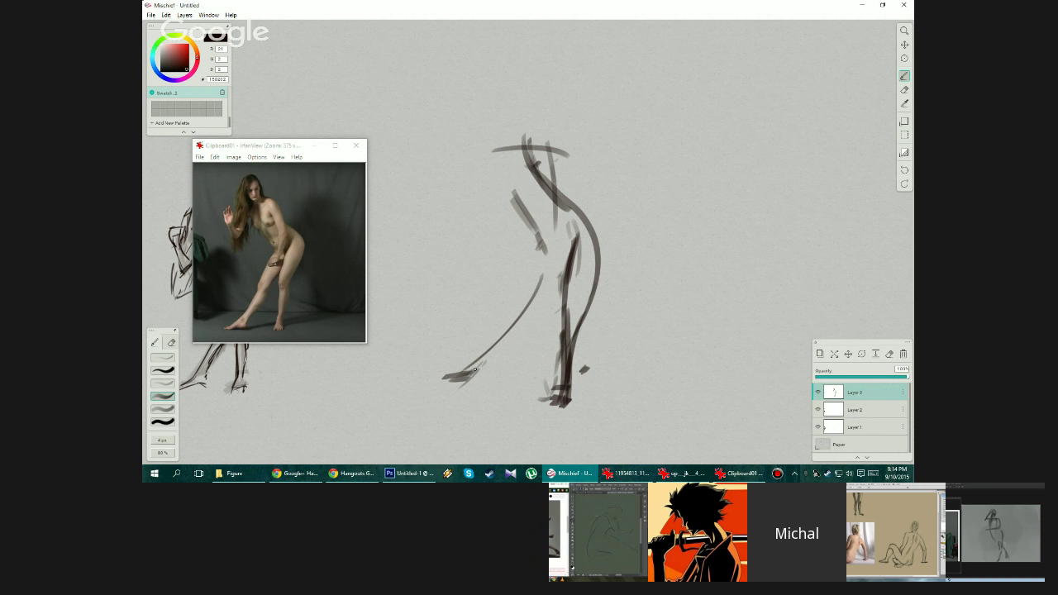
Build up the front leg and sketch the shoulder and arm down toward the hip.
key("e")
mouse_move(475, 370)
left_mouse_down()
mouse_move(445, 389)
mouse_move(474, 390)
mouse_move(539, 283)
mouse_move(527, 313)
mouse_move(562, 270)
mouse_move(497, 329)
mouse_move(490, 352)
mouse_move(445, 390)
mouse_move(422, 394)
mouse_move(492, 335)
mouse_move(471, 362)
mouse_move(537, 275)
left_mouse_up()
key("b")
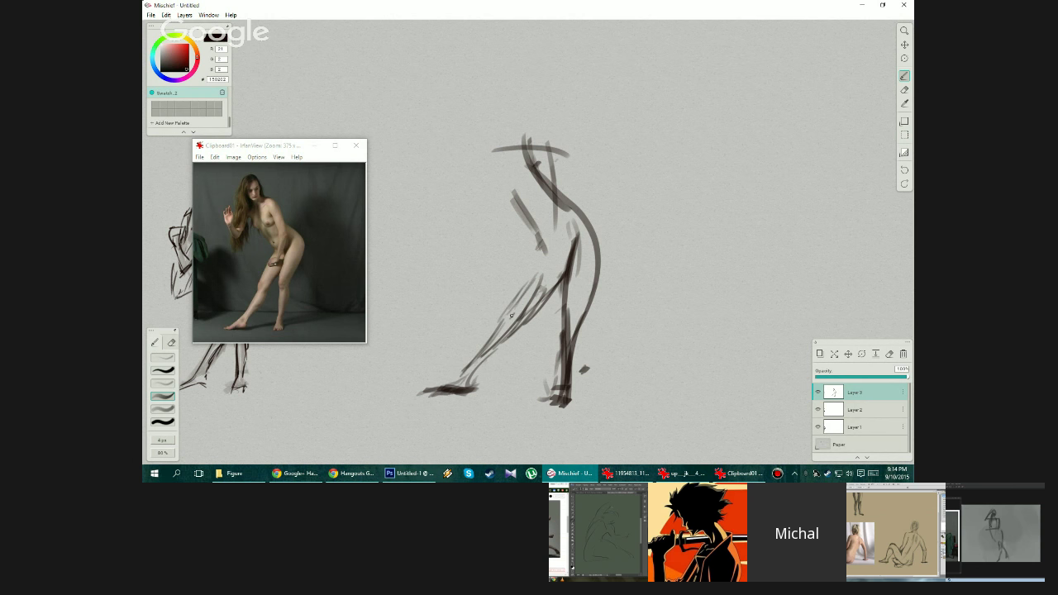
mouse_move(511, 316)
left_mouse_down()
mouse_move(553, 260)
mouse_move(540, 238)
left_mouse_up()
mouse_move(520, 192)
left_mouse_down()
mouse_move(541, 185)
mouse_move(511, 211)
mouse_move(544, 228)
left_mouse_up()
mouse_move(518, 192)
left_mouse_down()
mouse_move(554, 235)
mouse_move(455, 380)
mouse_move(430, 383)
left_mouse_up()
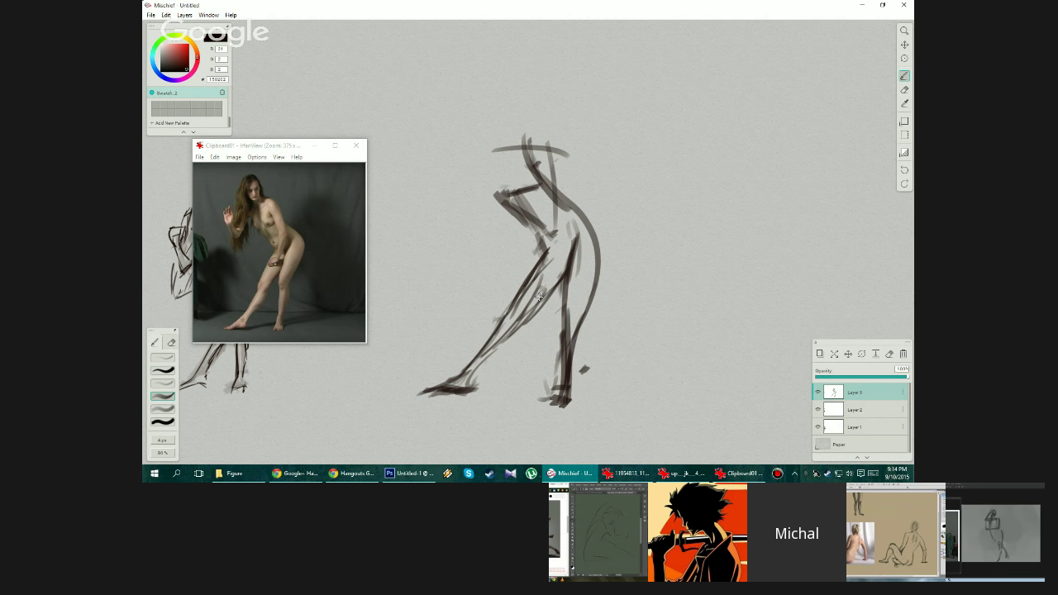
Erase part of the right hip and redraw the hip and back with dark strokes.
key("e")
mouse_move(559, 249)
left_mouse_down()
mouse_move(566, 280)
mouse_move(566, 239)
mouse_move(563, 283)
mouse_move(552, 268)
mouse_move(560, 241)
left_mouse_up()
key("b")
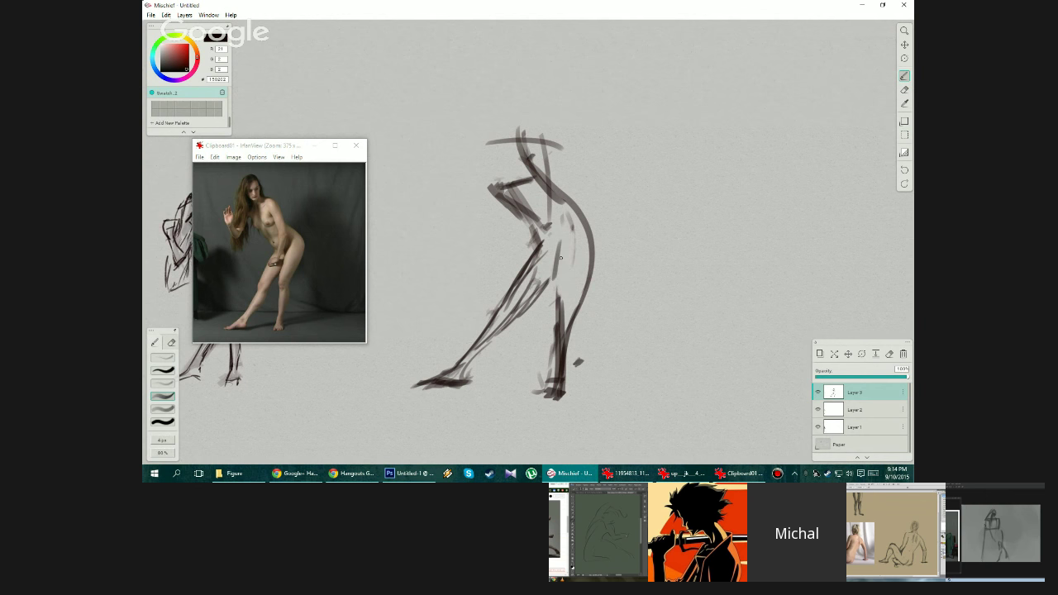
left_click_drag(556, 284, 565, 235)
left_click_drag(564, 279, 621, 269)
scroll(621, 269, "down", 3)
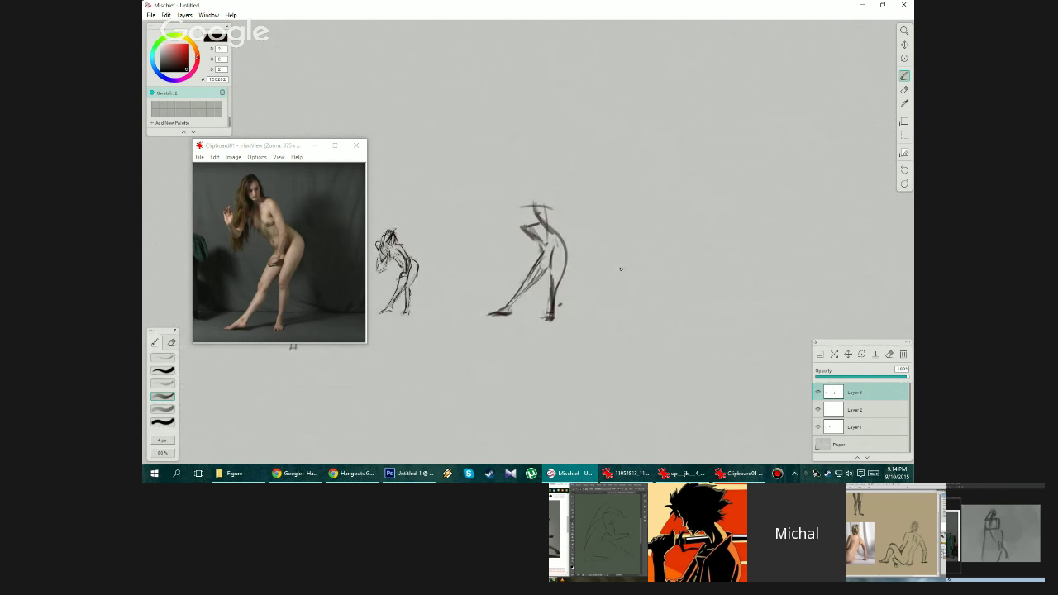
scroll(621, 269, "up", 2)
mouse_move(574, 306)
left_mouse_down()
mouse_move(586, 255)
mouse_move(572, 234)
mouse_move(567, 278)
mouse_move(537, 255)
mouse_move(539, 233)
mouse_move(539, 243)
mouse_move(511, 235)
left_mouse_up()
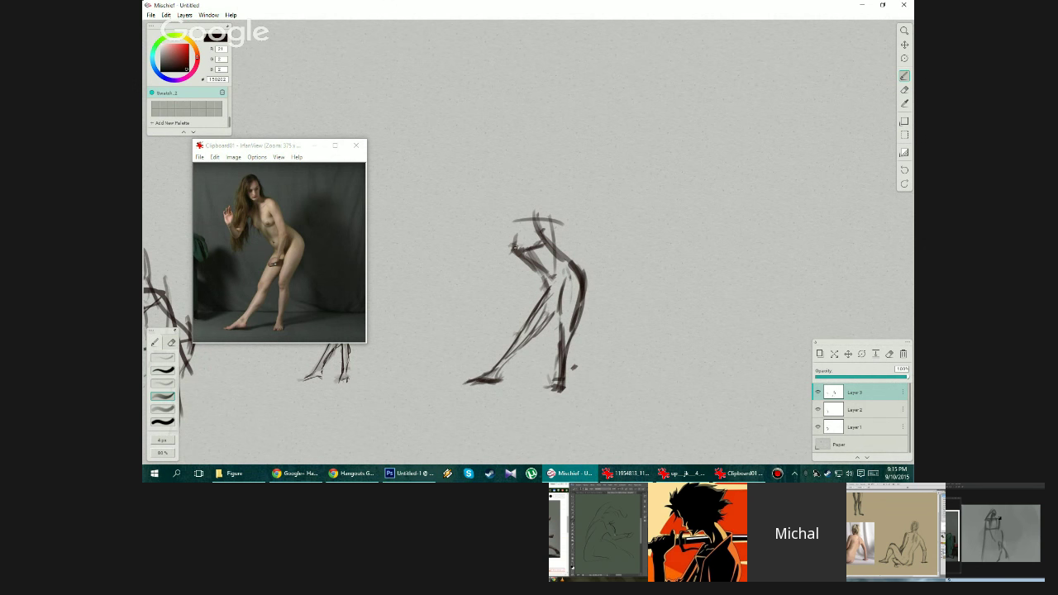
Redo the shoulder and arm strokes, outline the head, and stroke the left arm and torso.
mouse_move(504, 243)
left_mouse_down()
mouse_move(484, 247)
mouse_move(493, 272)
mouse_move(475, 221)
mouse_move(492, 219)
left_mouse_up()
key("ctrl+z")
key("ctrl+z")
key("ctrl+z")
key("ctrl+z")
mouse_move(530, 212)
left_mouse_down()
mouse_move(526, 180)
mouse_move(519, 208)
left_mouse_up()
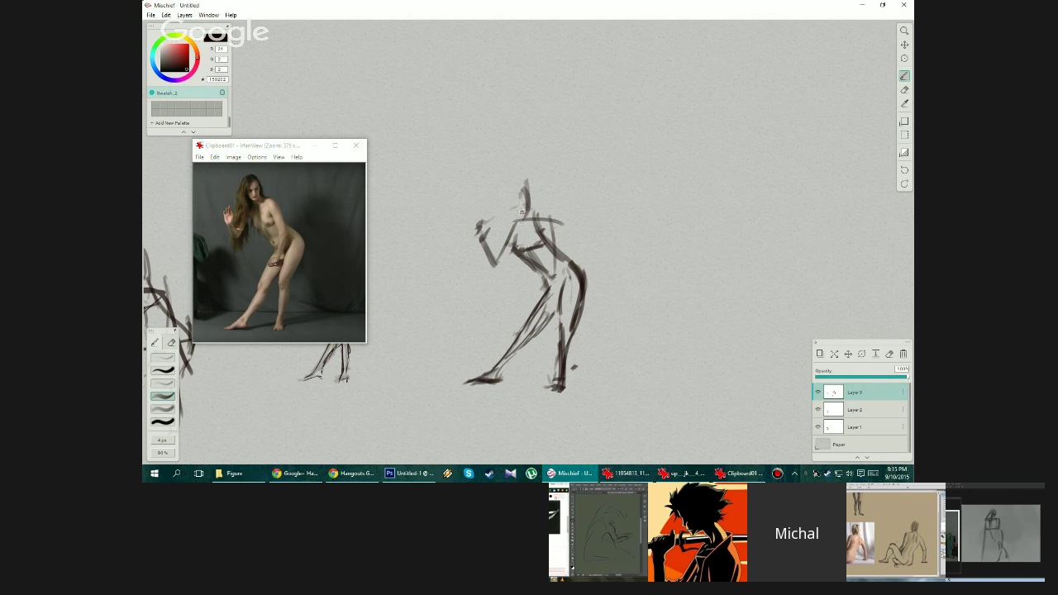
left_click_drag(521, 212, 522, 177)
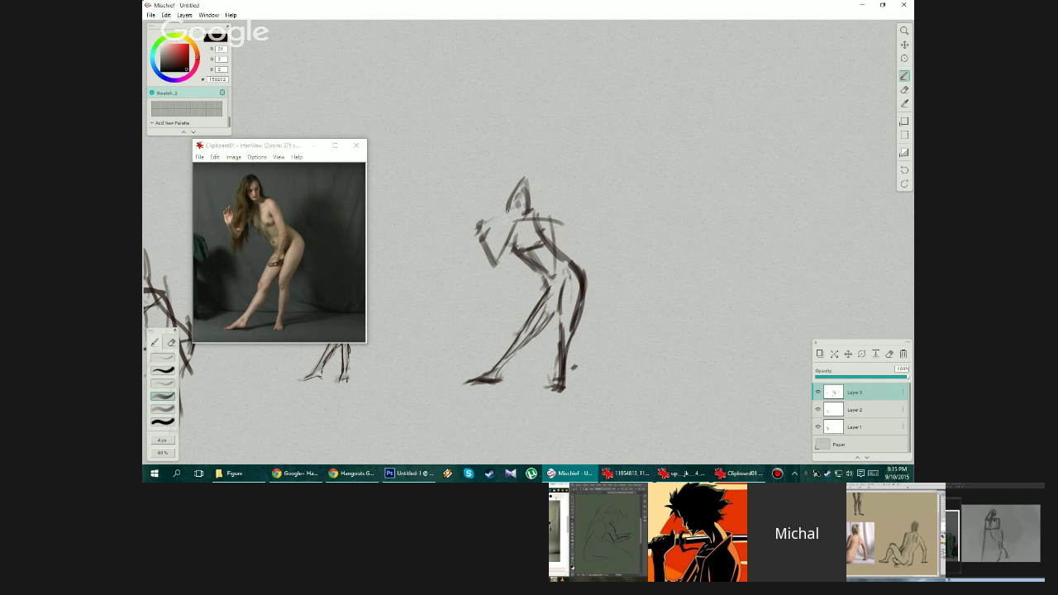
mouse_move(508, 234)
left_mouse_down()
mouse_move(515, 198)
mouse_move(497, 191)
mouse_move(499, 221)
left_mouse_up()
left_click_drag(480, 269, 496, 294)
left_click_drag(510, 255, 492, 289)
left_click_drag(513, 233, 505, 261)
Darken the head outline on both sides and hatch dark tone into the hair.
left_click_drag(536, 216, 528, 171)
mouse_move(522, 212)
left_mouse_down()
mouse_move(519, 225)
mouse_move(521, 215)
left_mouse_up()
left_click_drag(532, 176, 527, 210)
mouse_move(529, 176)
left_mouse_down()
mouse_move(526, 196)
mouse_move(499, 205)
left_mouse_up()
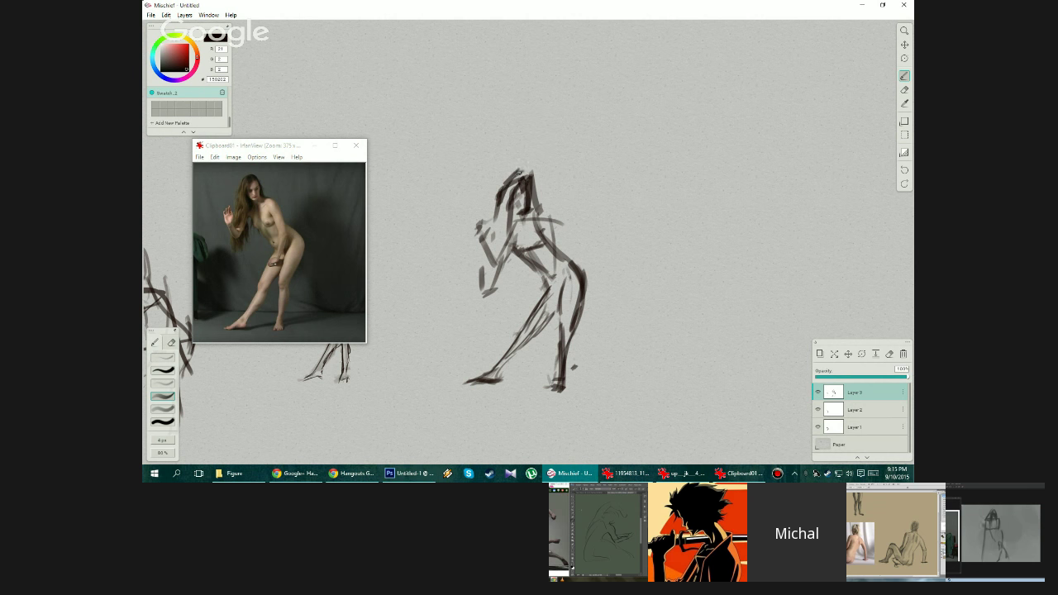
left_click_drag(531, 169, 521, 193)
left_click_drag(521, 187, 511, 210)
mouse_move(515, 180)
left_mouse_down()
mouse_move(526, 224)
mouse_move(527, 213)
mouse_move(546, 240)
left_mouse_up()
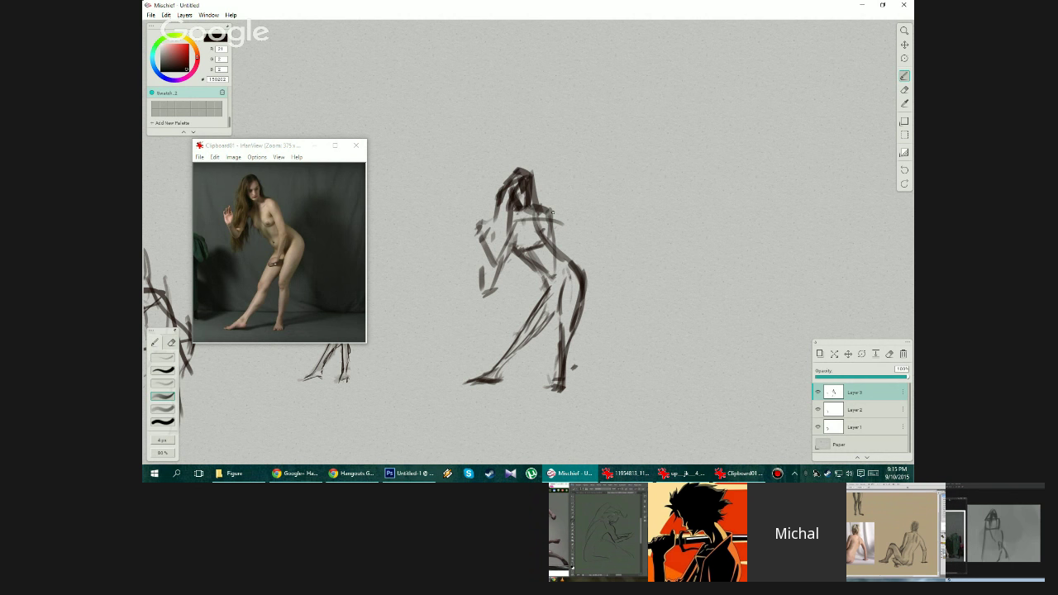
Stroke the right torso, hip and left leg, then recentre the canvas and switch to Hangouts.
mouse_move(536, 202)
left_mouse_down()
mouse_move(555, 278)
mouse_move(531, 316)
left_mouse_up()
left_click_drag(549, 281, 510, 346)
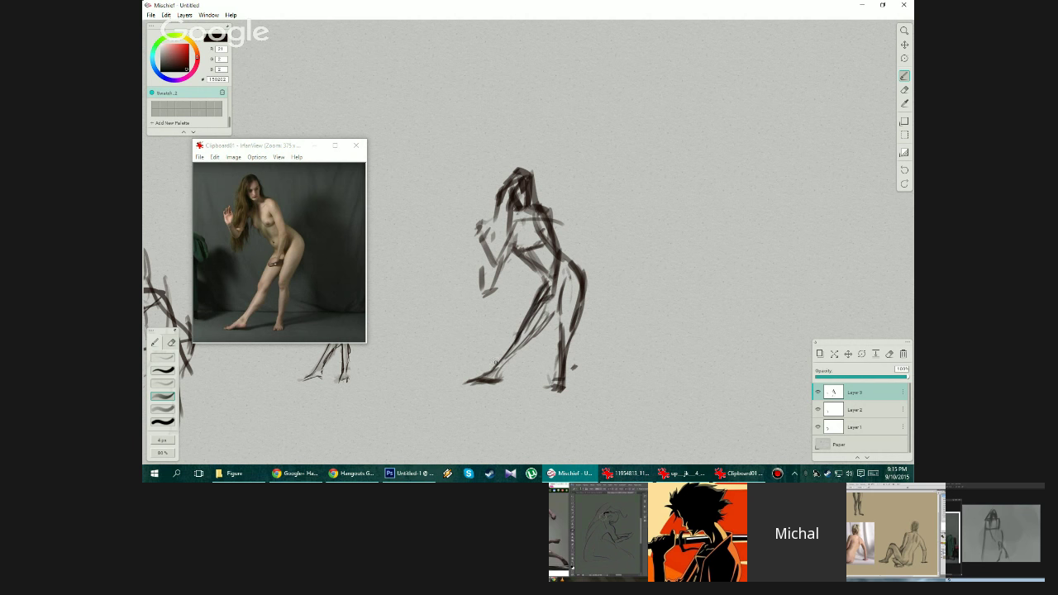
mouse_move(461, 405)
left_mouse_down()
mouse_move(504, 318)
mouse_move(497, 295)
left_mouse_up()
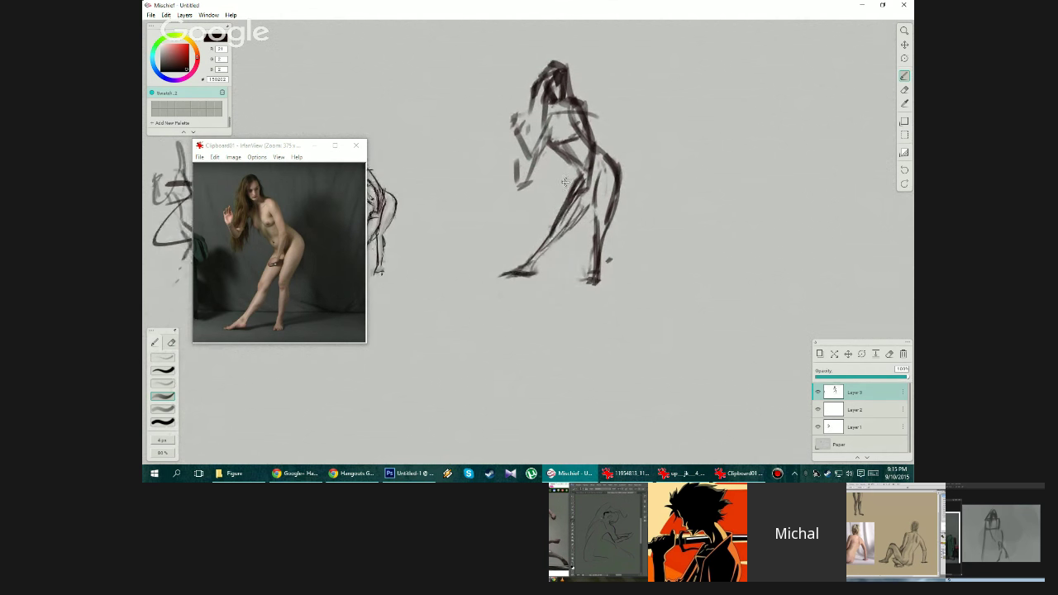
left_click_drag(543, 106, 542, 188)
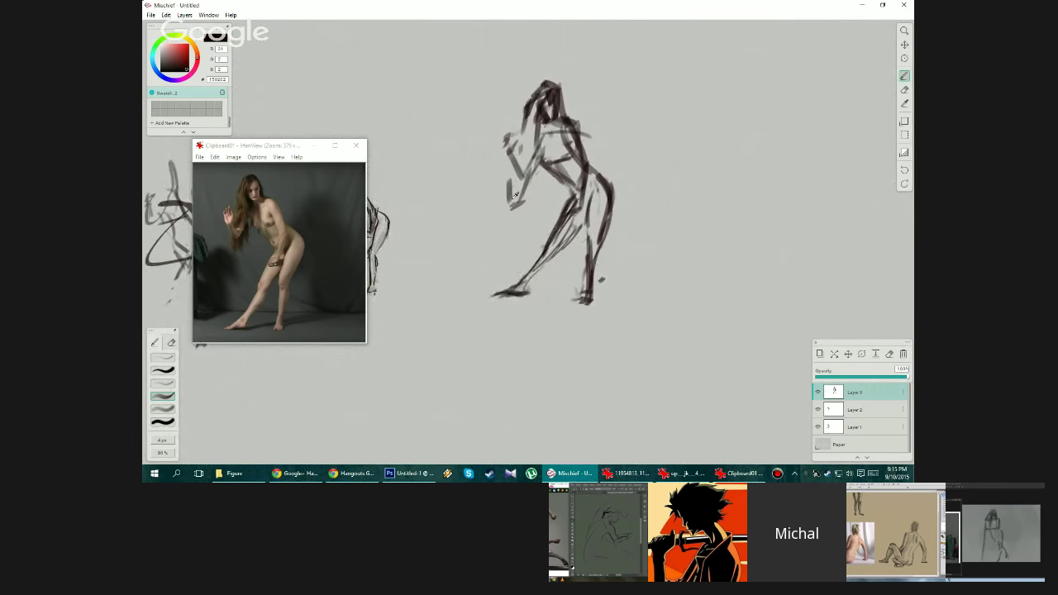
key("alt+Tab")
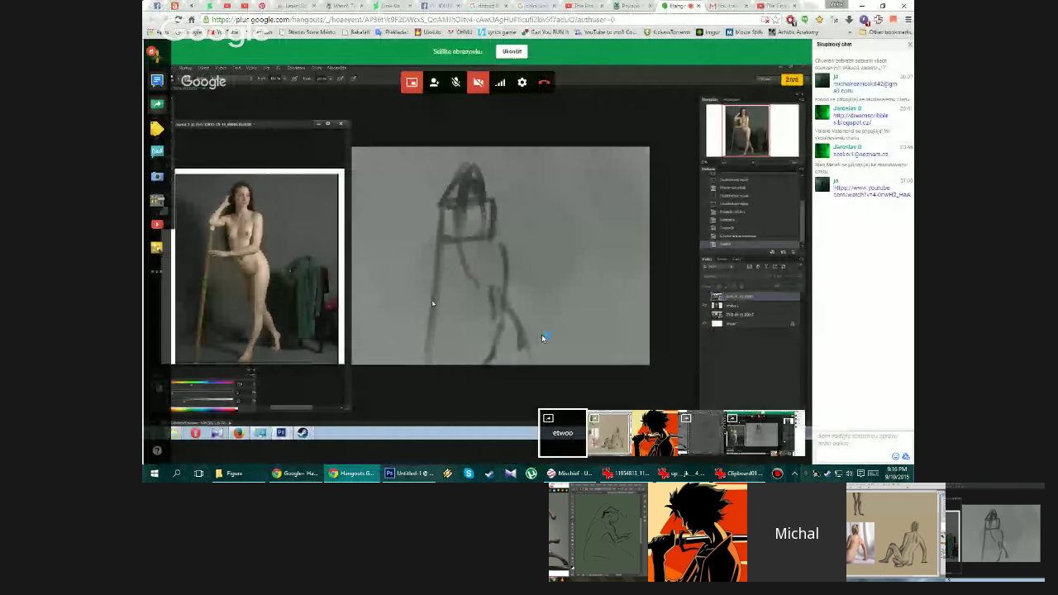
View two participants' shared screens, then bring Photoshop and the Mischief sketch back to front.
left_click(588, 427)
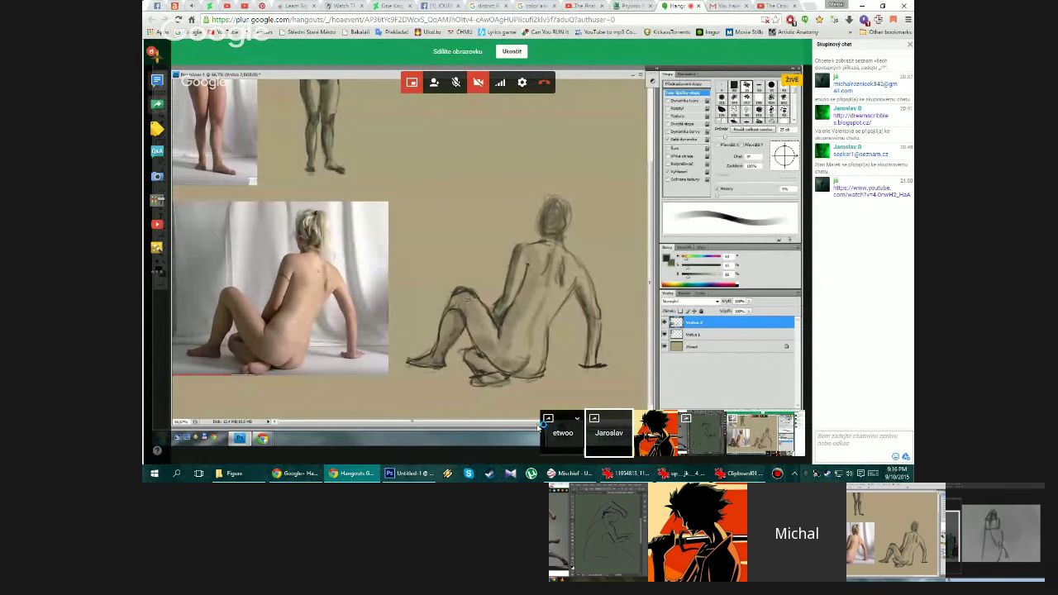
left_click(553, 432)
left_click(409, 473)
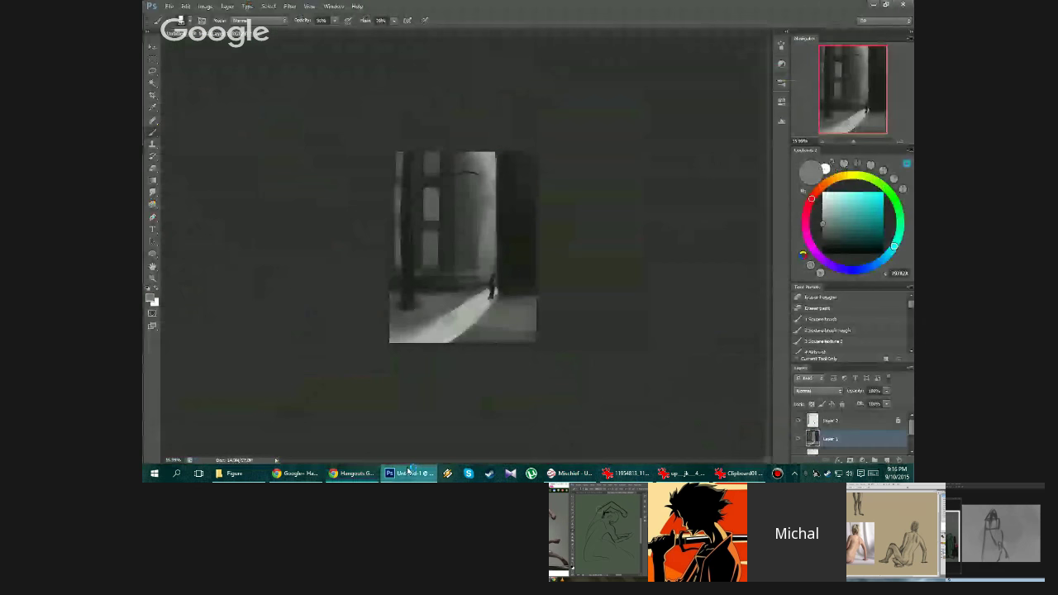
left_click(561, 473)
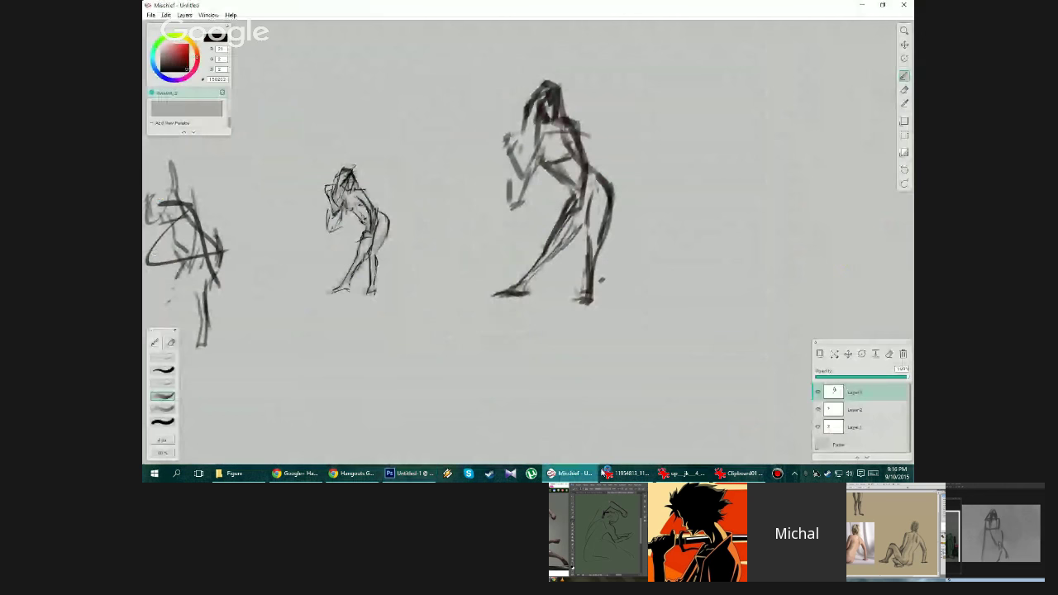
Erase the stray lower-leg, foot and leg-stroke ends with the Eraser (E/B toggles).
left_click(724, 472)
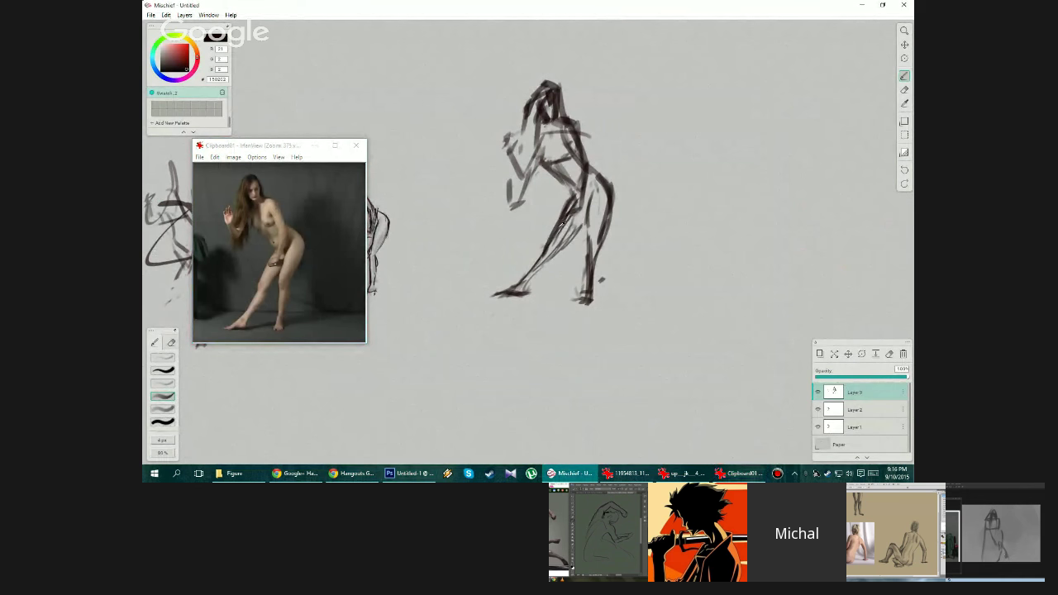
key("e")
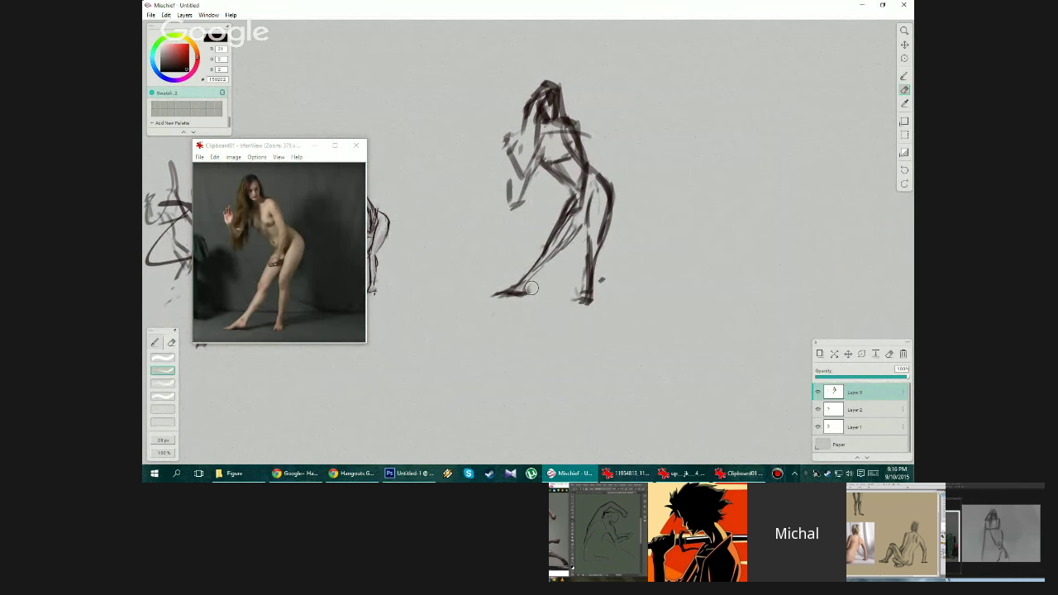
mouse_move(494, 299)
left_mouse_down()
mouse_move(529, 277)
mouse_move(525, 294)
mouse_move(576, 317)
mouse_move(606, 257)
mouse_move(588, 265)
left_mouse_up()
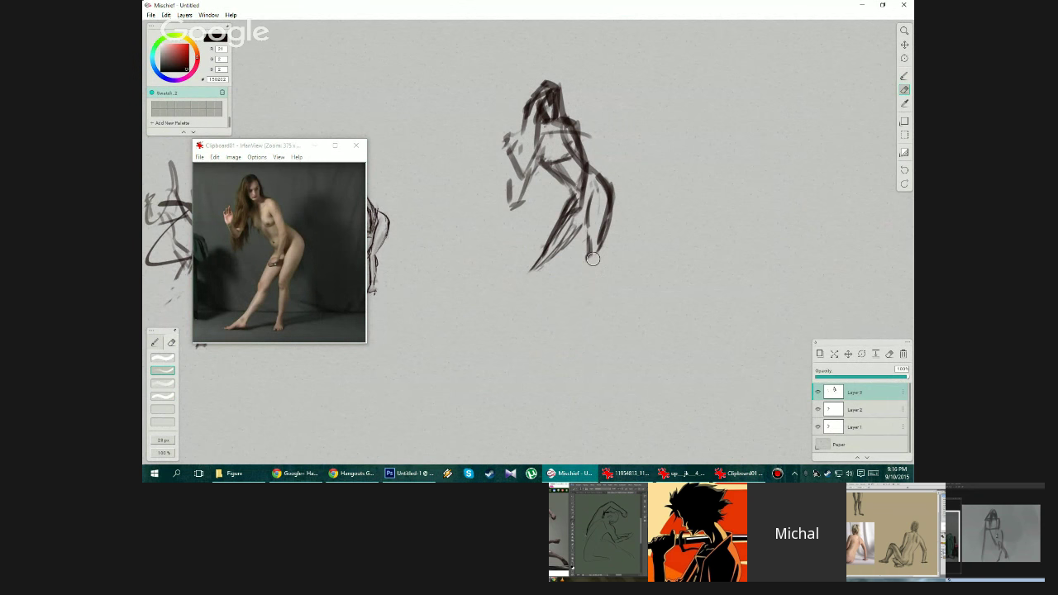
key("b")
mouse_move(595, 197)
left_mouse_down()
mouse_move(586, 330)
mouse_move(597, 231)
mouse_move(569, 240)
mouse_move(529, 276)
mouse_move(582, 221)
left_mouse_up()
key("e")
key("b")
Redraw the lower-left leg and shin down to the foot, adding more leg and torso strokes.
mouse_move(552, 262)
left_mouse_down()
mouse_move(508, 323)
mouse_move(483, 323)
left_mouse_up()
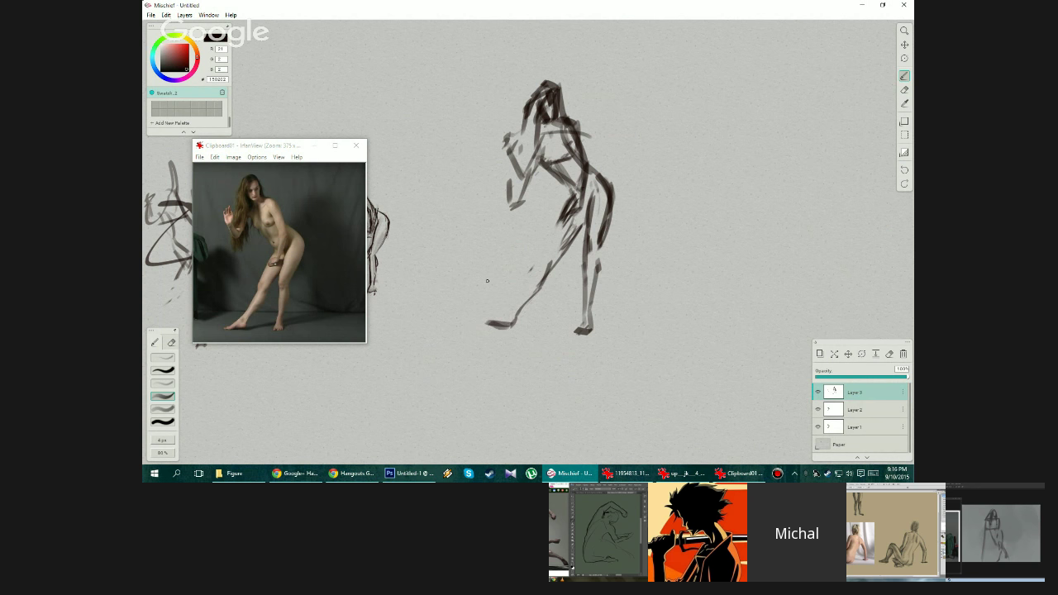
key("ctrl+z")
mouse_move(481, 329)
left_mouse_down()
mouse_move(511, 315)
mouse_move(572, 197)
mouse_move(544, 246)
mouse_move(562, 253)
left_mouse_up()
left_click_drag(592, 192, 578, 261)
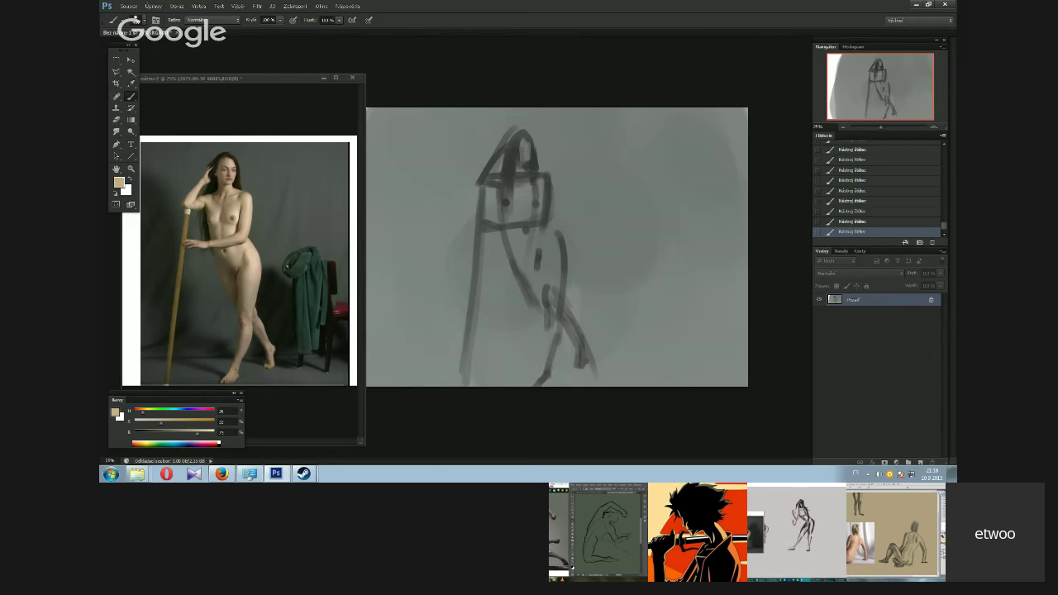
left_click_drag(526, 189, 546, 266)
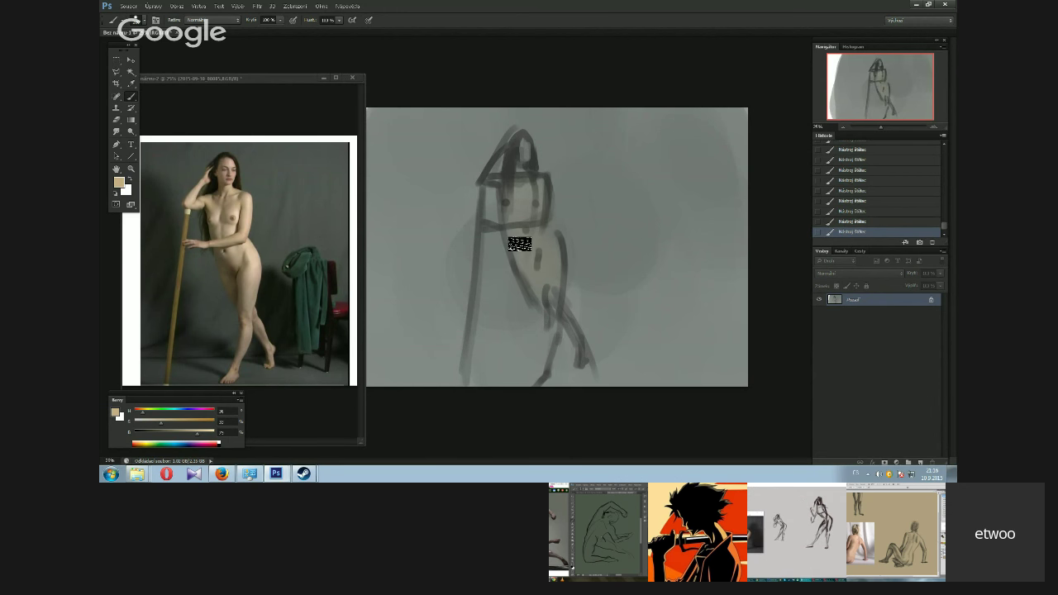
Paint beige down the torso and left side of the head, then set the colour to near-black.
left_click_drag(545, 229, 541, 314)
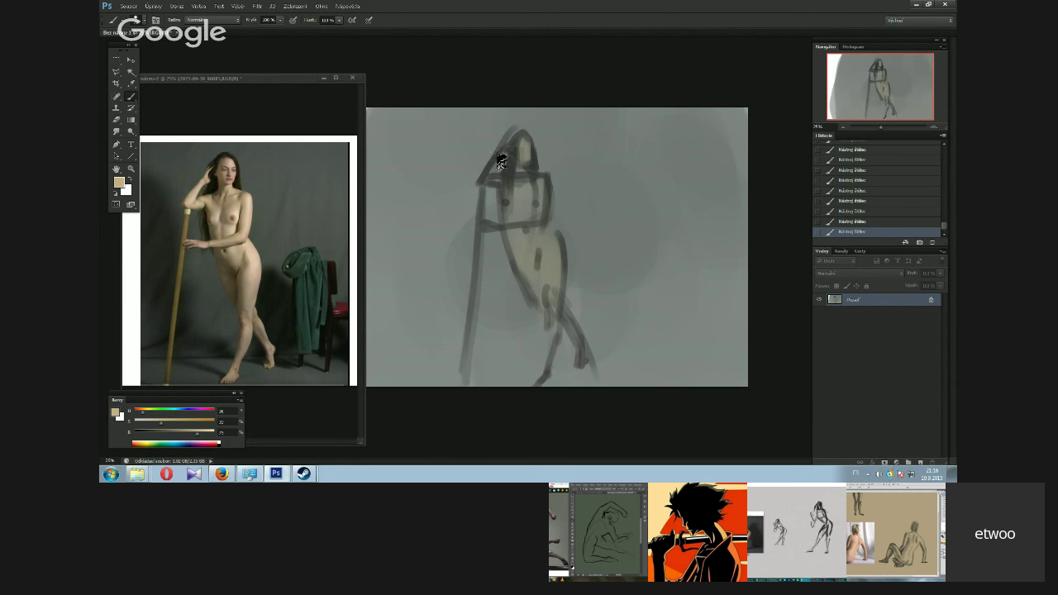
left_click_drag(498, 159, 487, 180)
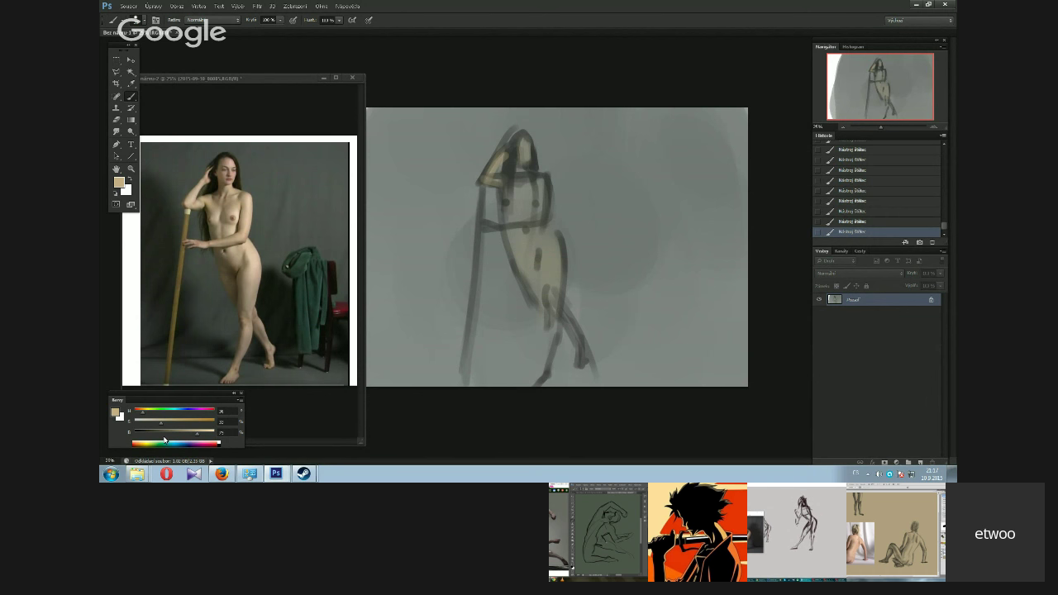
left_click_drag(144, 436, 140, 437)
Pick a soft round brush from the presets and paint dark shadow beside the hip.
right_click(602, 296)
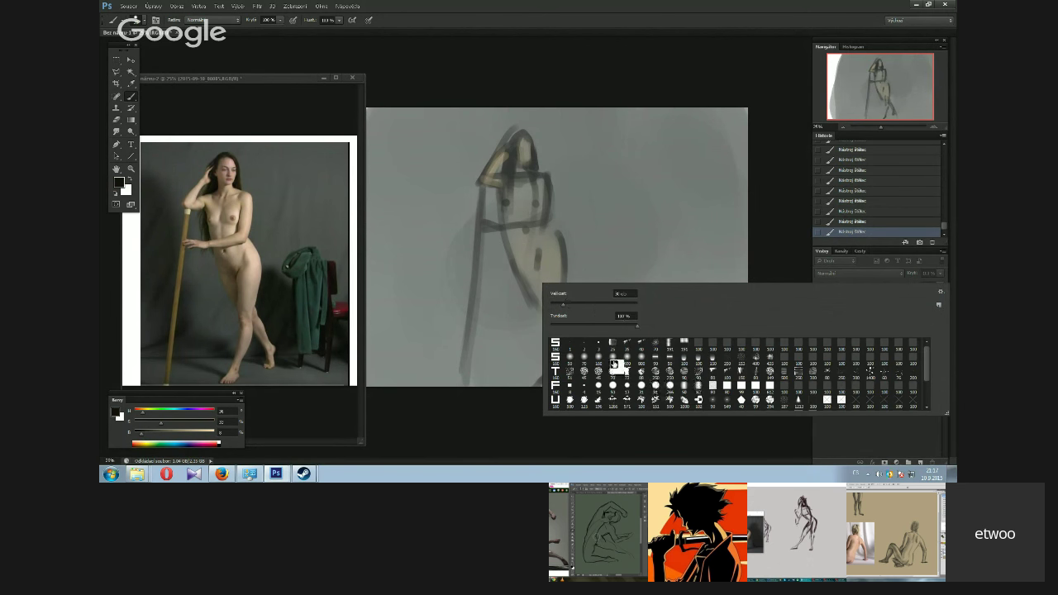
double_click(614, 364)
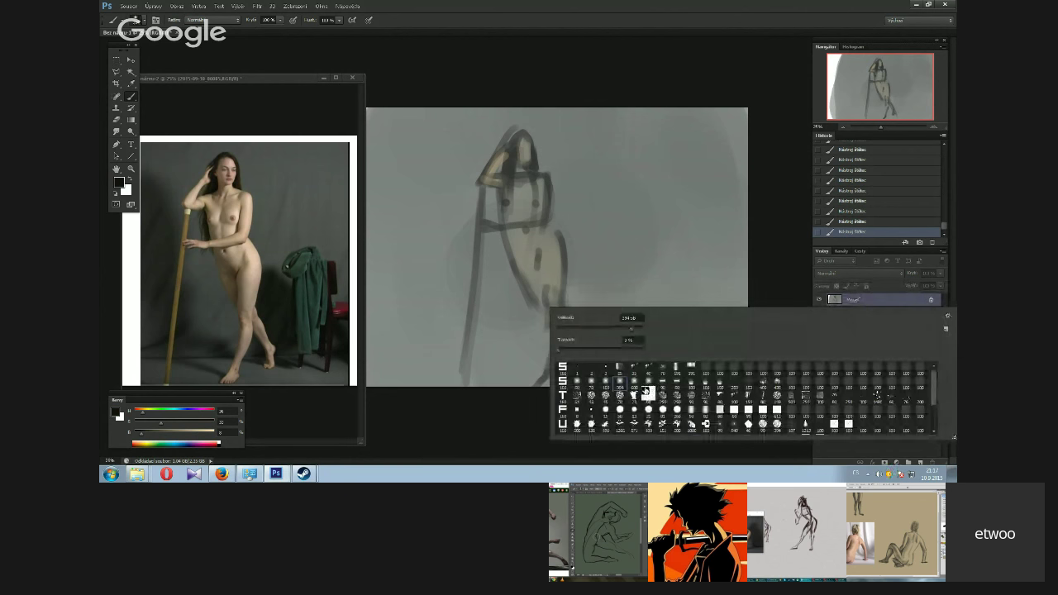
double_click(618, 387)
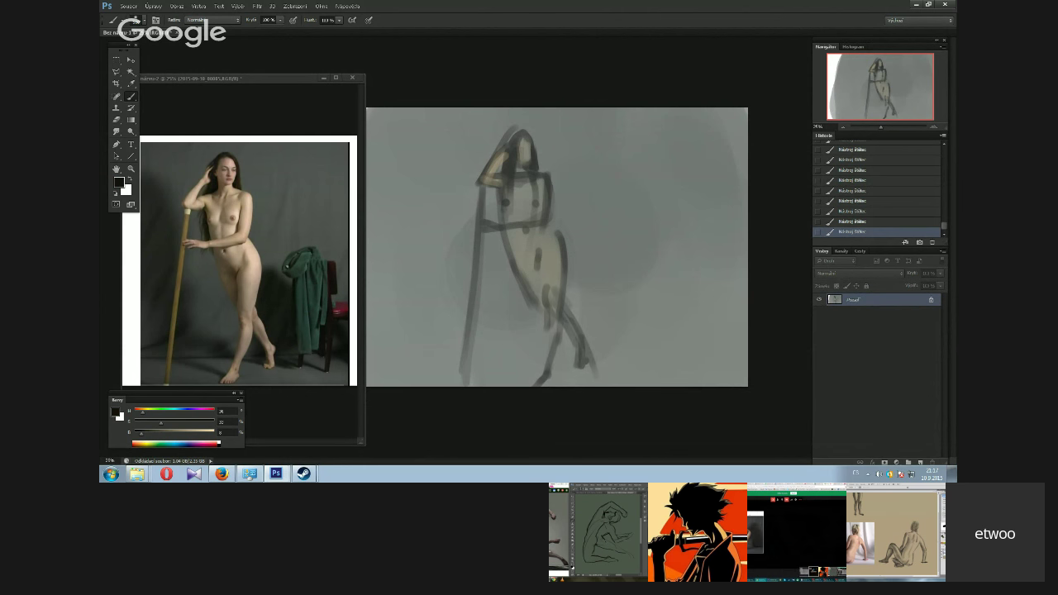
left_click_drag(607, 268, 558, 327)
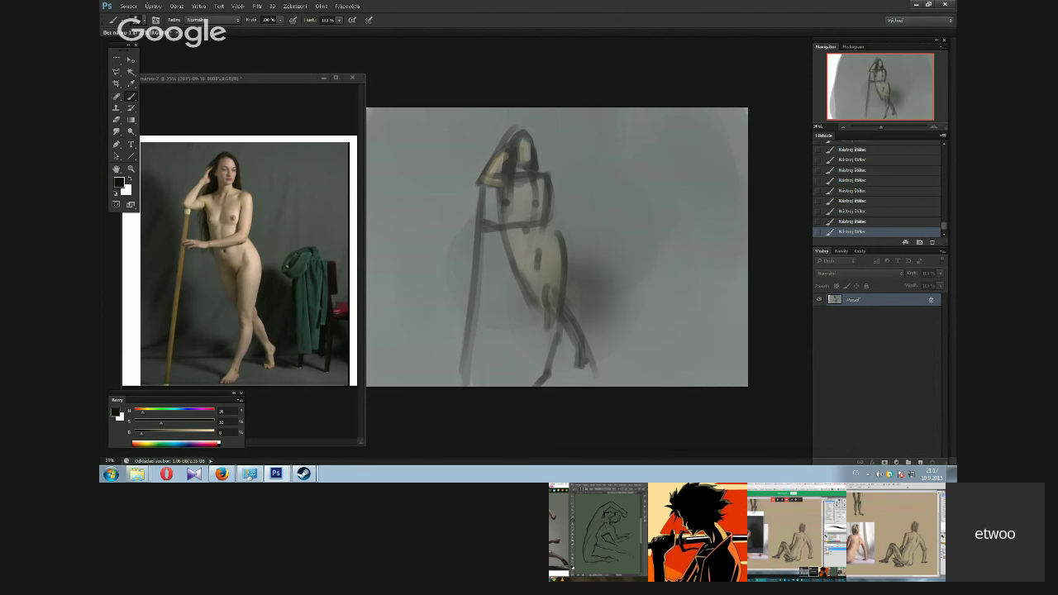
left_click_drag(607, 281, 567, 335)
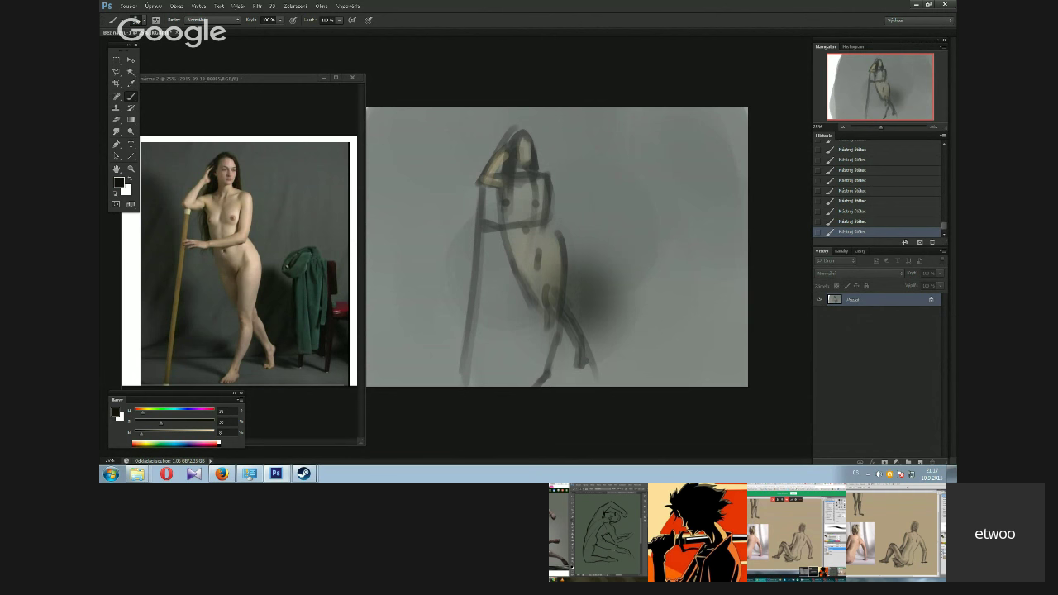
left_click_drag(558, 264, 545, 290)
mouse_move(612, 285)
left_mouse_down()
mouse_move(570, 335)
mouse_move(628, 281)
mouse_move(587, 360)
mouse_move(645, 289)
left_mouse_up()
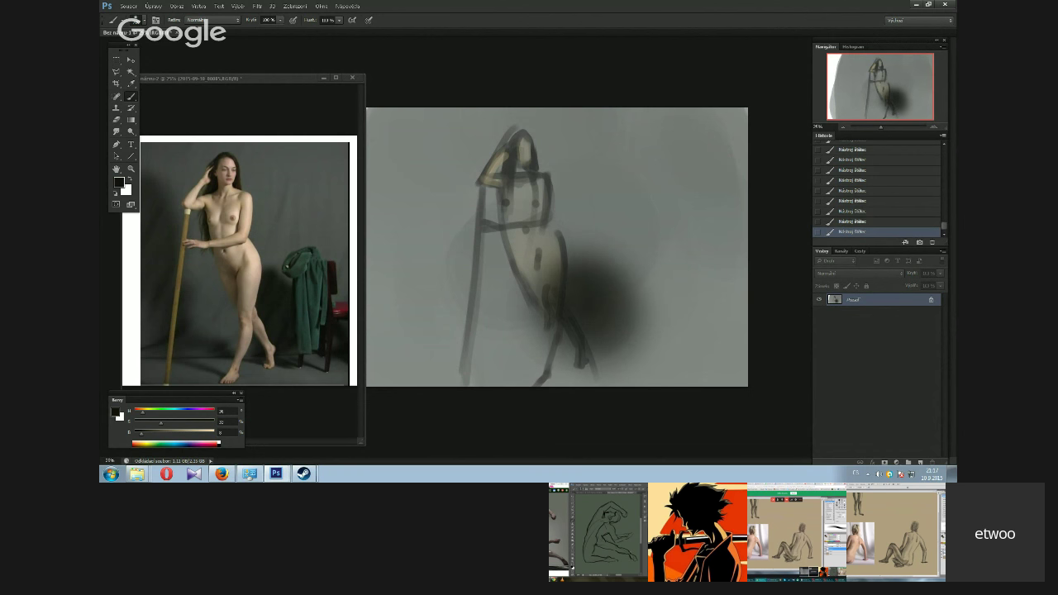
Sweep soft dark shading along the figure's left side and canvas edge, then nudge the reference window up.
mouse_move(513, 364)
left_mouse_down()
mouse_move(439, 310)
mouse_move(422, 149)
left_mouse_up()
left_click_drag(417, 363, 384, 242)
left_click_drag(446, 382, 381, 296)
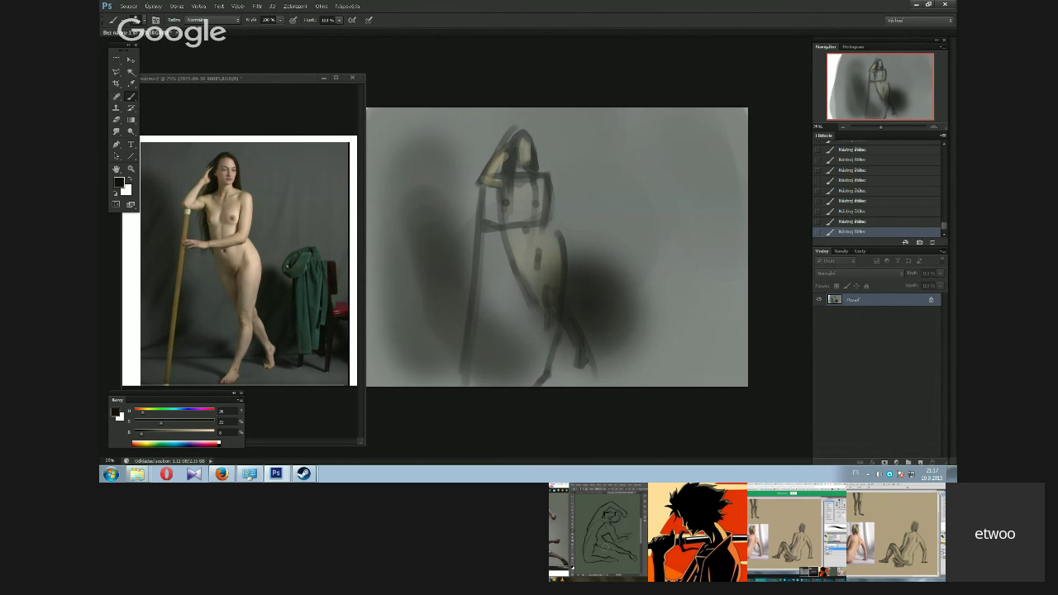
left_click_drag(451, 351, 413, 236)
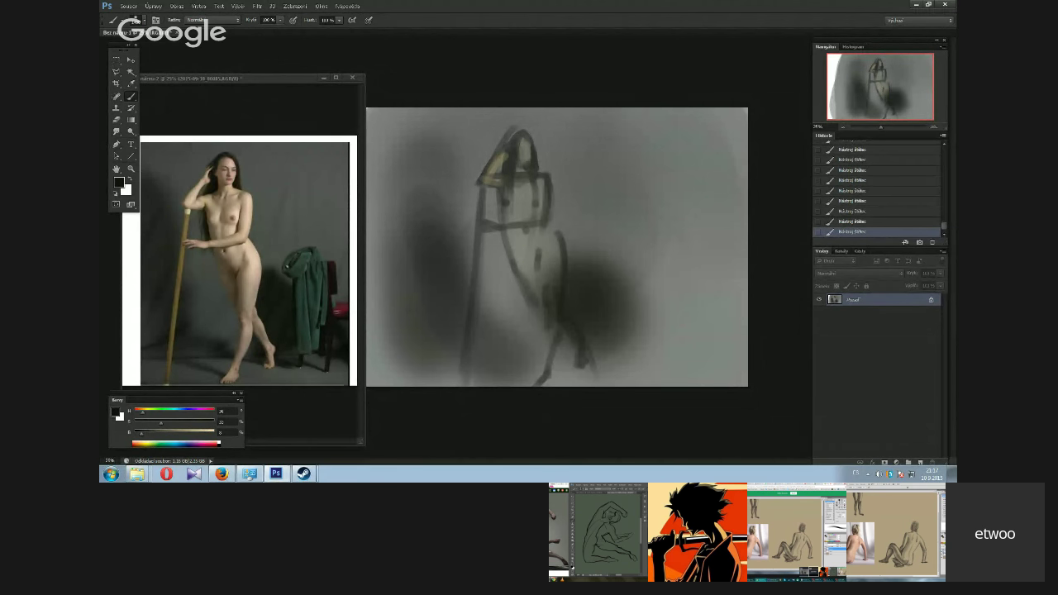
left_click(126, 96)
left_click_drag(266, 79, 279, 68)
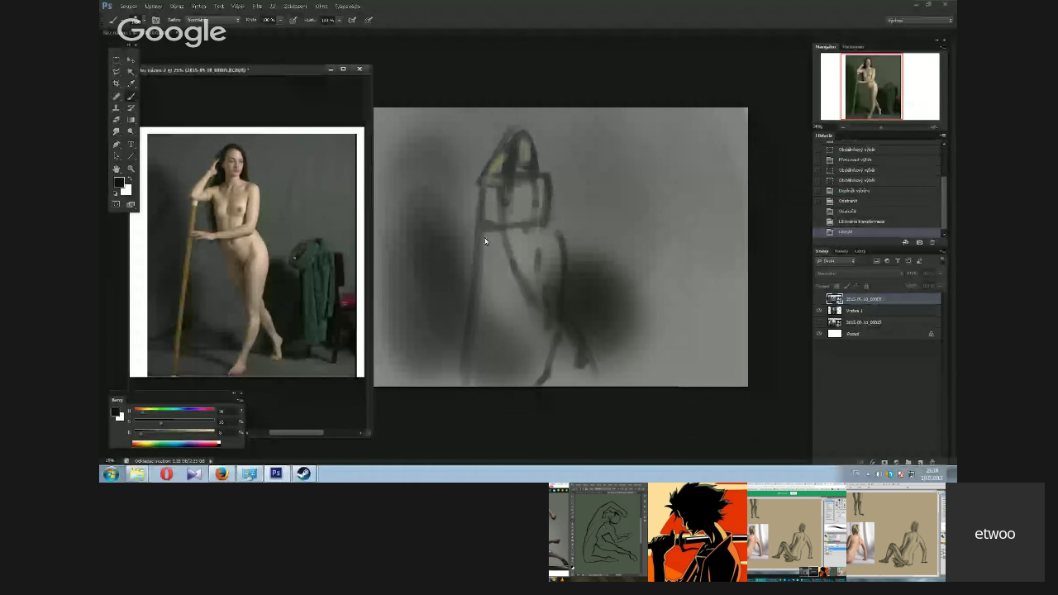
Choose a textured brush preset and paint light strokes down the figure's right leg.
left_click(526, 157)
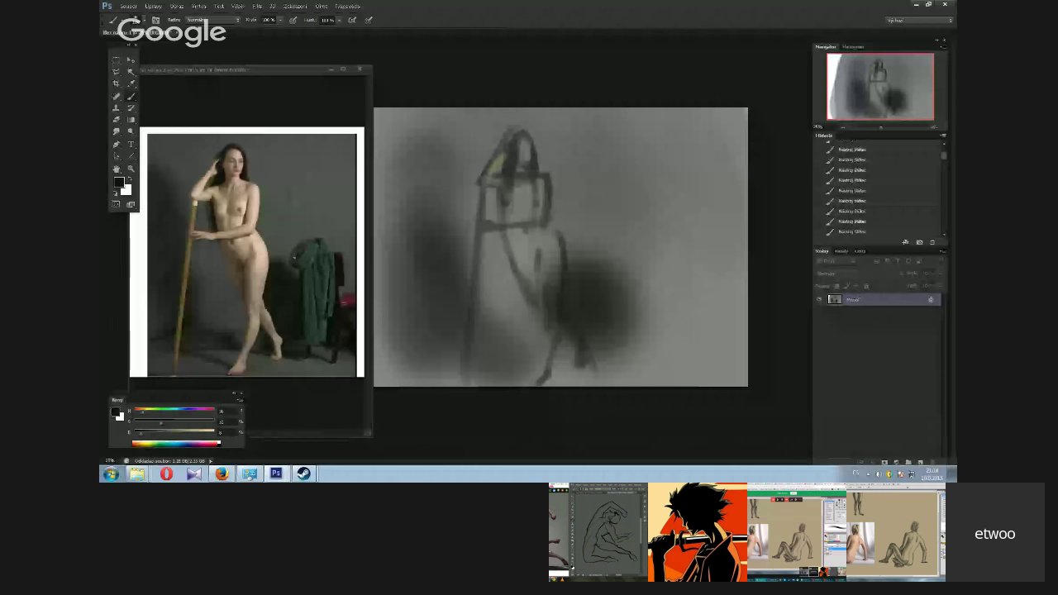
right_click(552, 253)
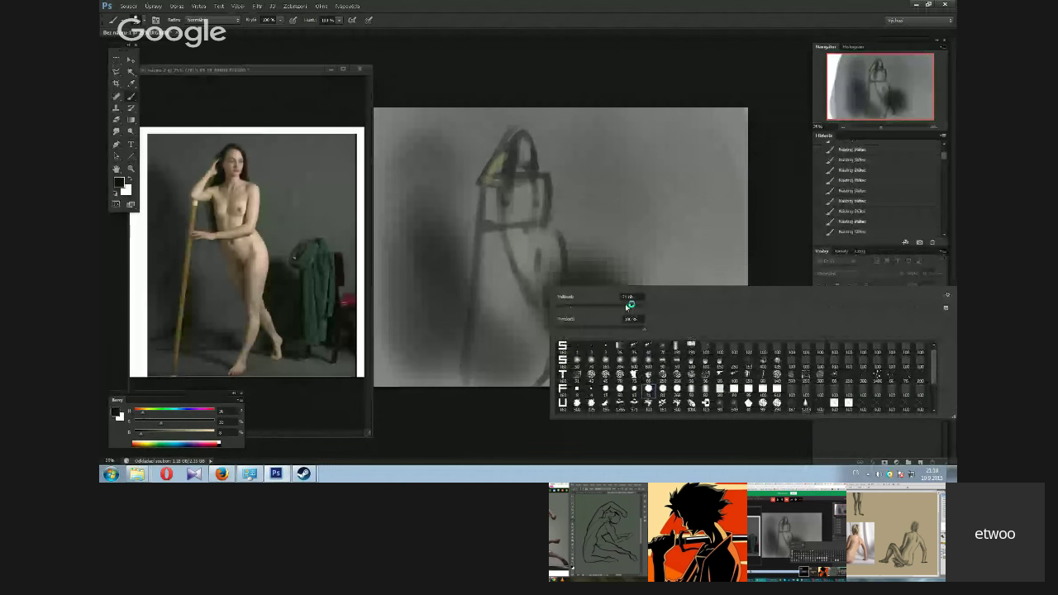
left_click(679, 382)
left_click(695, 379)
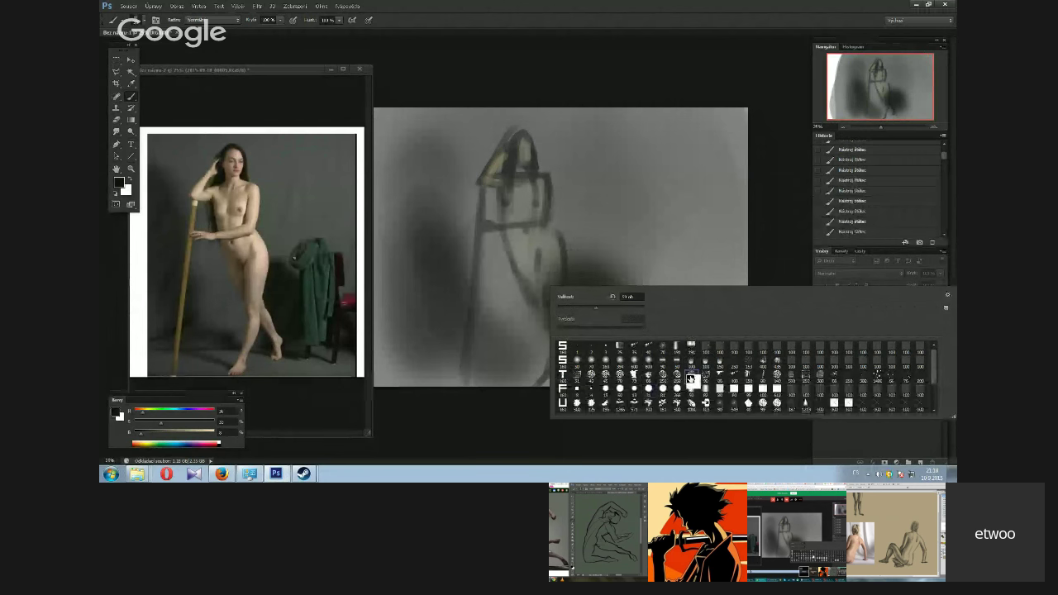
key("Return")
left_click_drag(553, 251, 547, 311)
left_click_drag(559, 261, 555, 324)
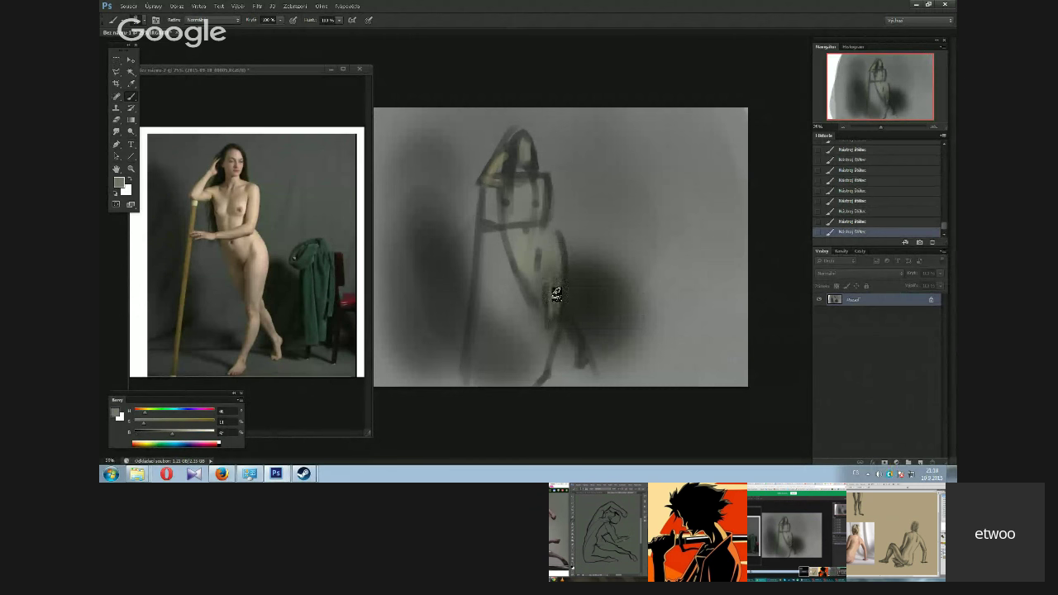
left_click_drag(558, 258, 547, 326)
left_click_drag(547, 279, 546, 323)
left_click_drag(560, 279, 553, 312)
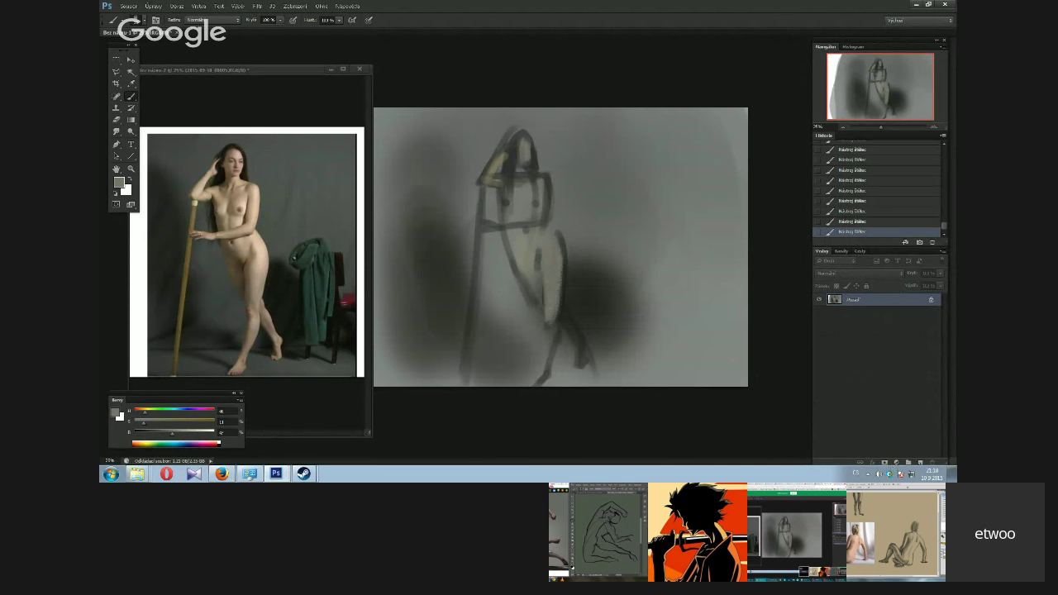
Sample greys to paint a dark edge along the leg and lighter speckled tone over the thigh.
left_click(567, 281, "alt")
mouse_move(564, 269)
left_mouse_down()
mouse_move(559, 307)
mouse_move(584, 332)
left_mouse_up()
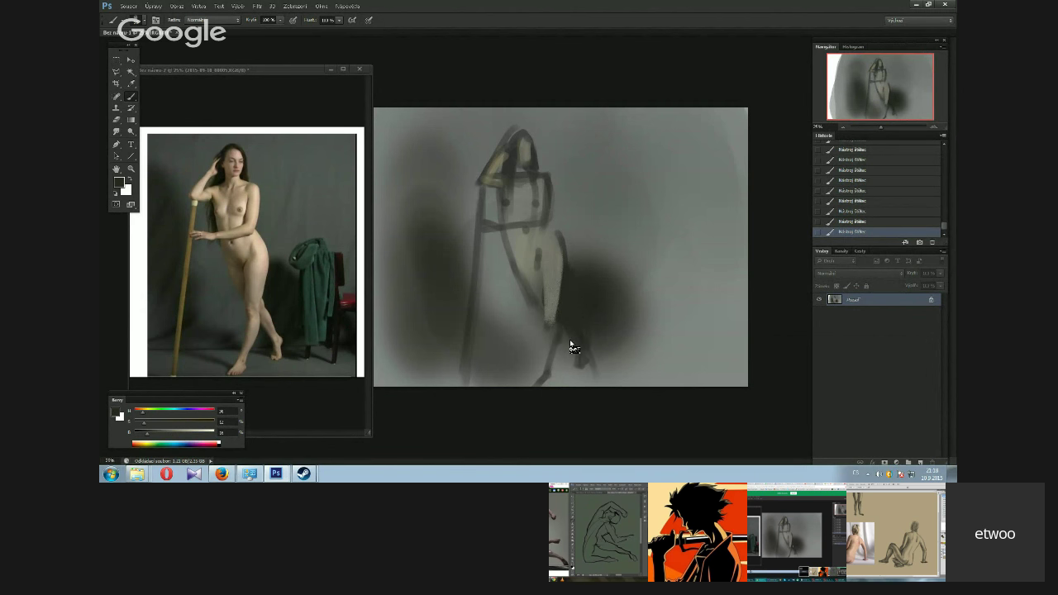
left_click(555, 277, "alt")
left_click_drag(545, 272, 538, 335)
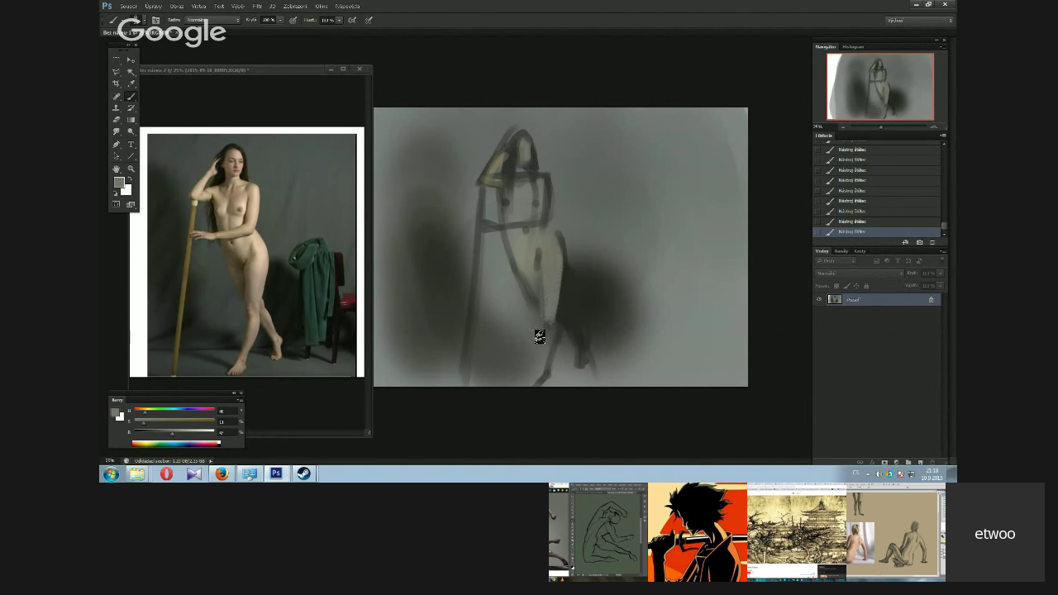
left_click_drag(543, 268, 533, 350)
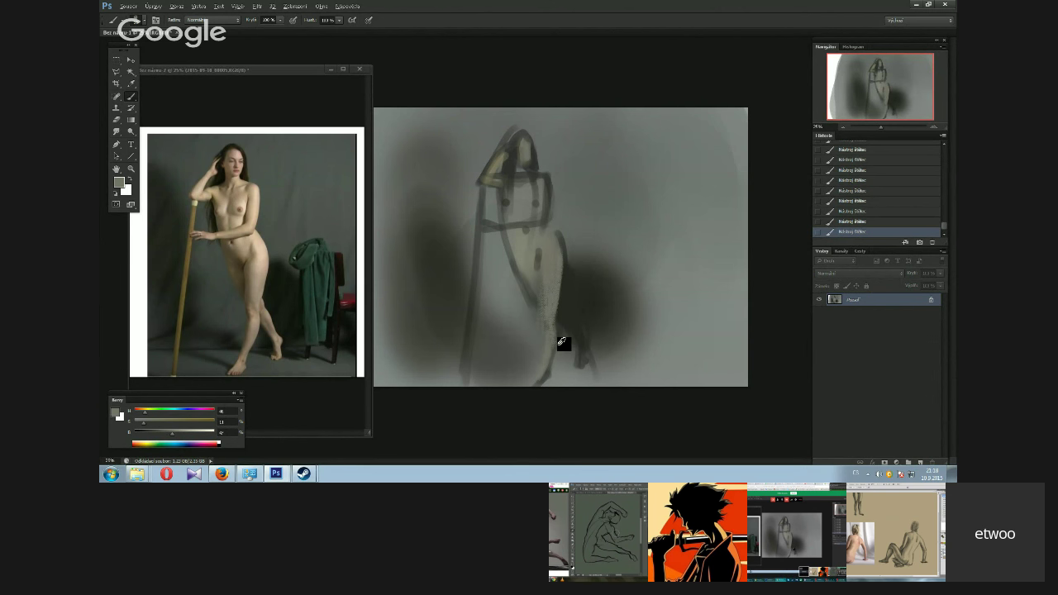
Sample colours from the shadow, leg, torso, head and dark hair.
left_click(569, 309, "alt")
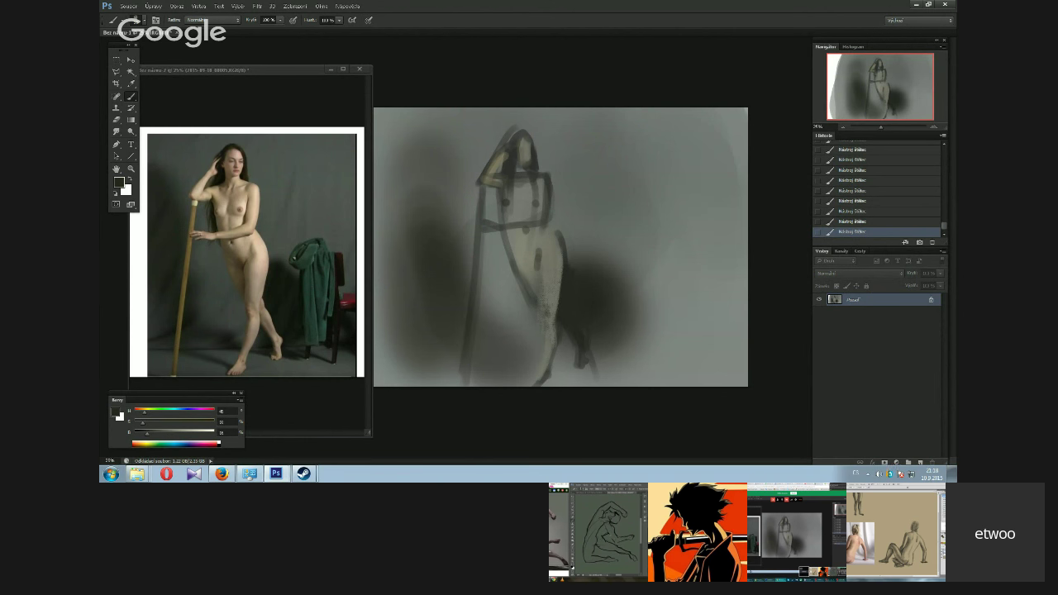
left_click(534, 287, "alt")
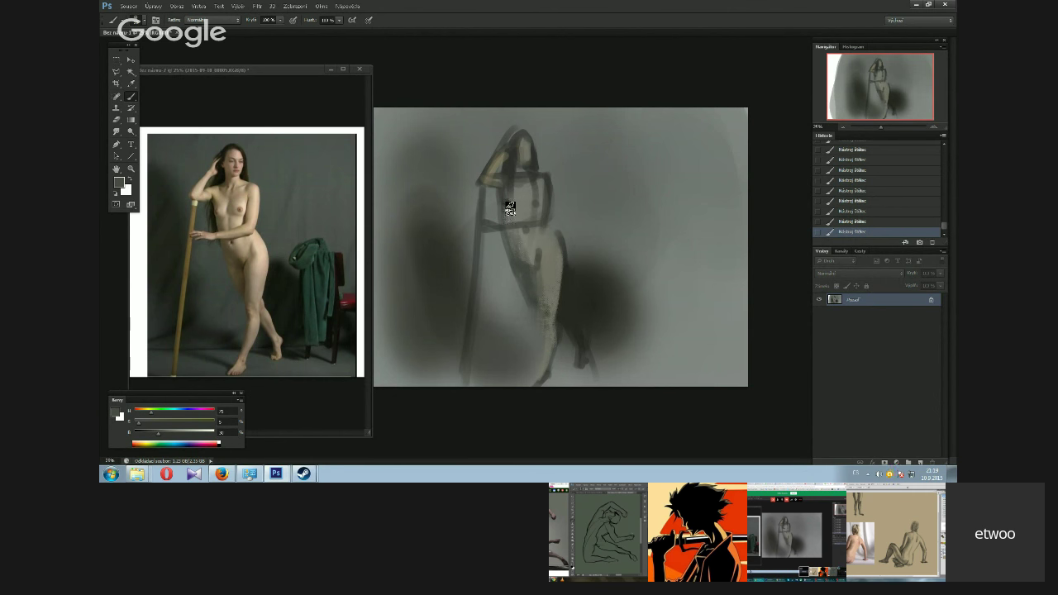
left_click(523, 221)
left_click(523, 181)
left_click(516, 168)
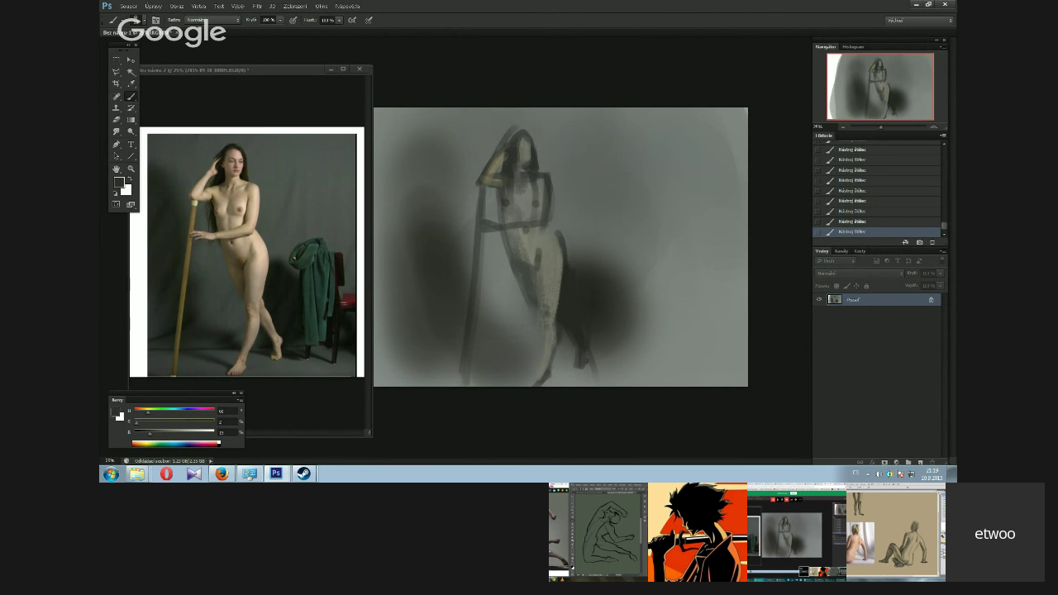
Bring Firefox forward and cycle tabs back to the Google Hangouts call.
left_click(221, 474)
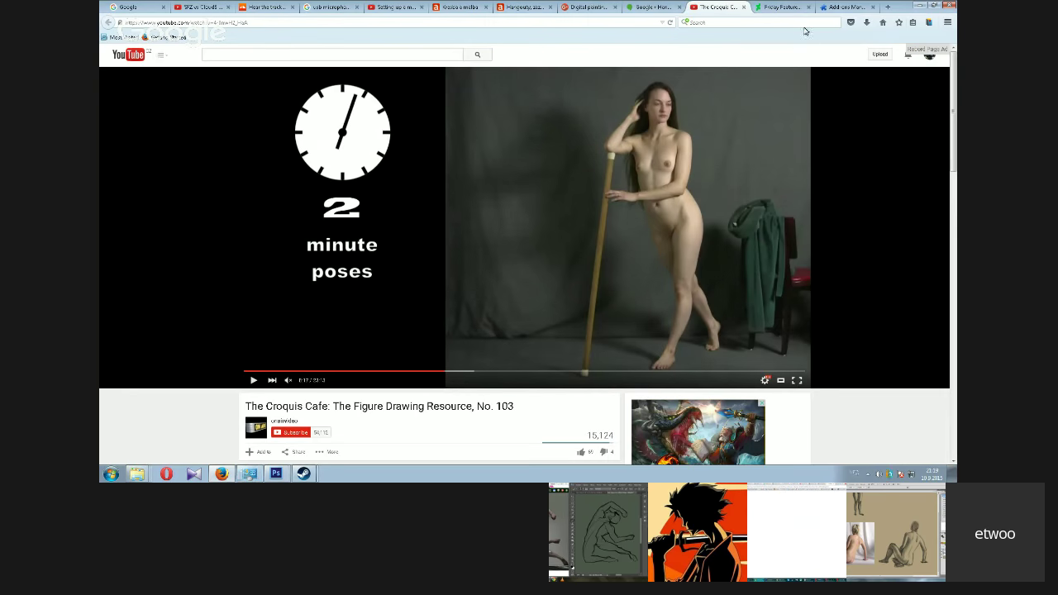
key("ctrl+Tab")
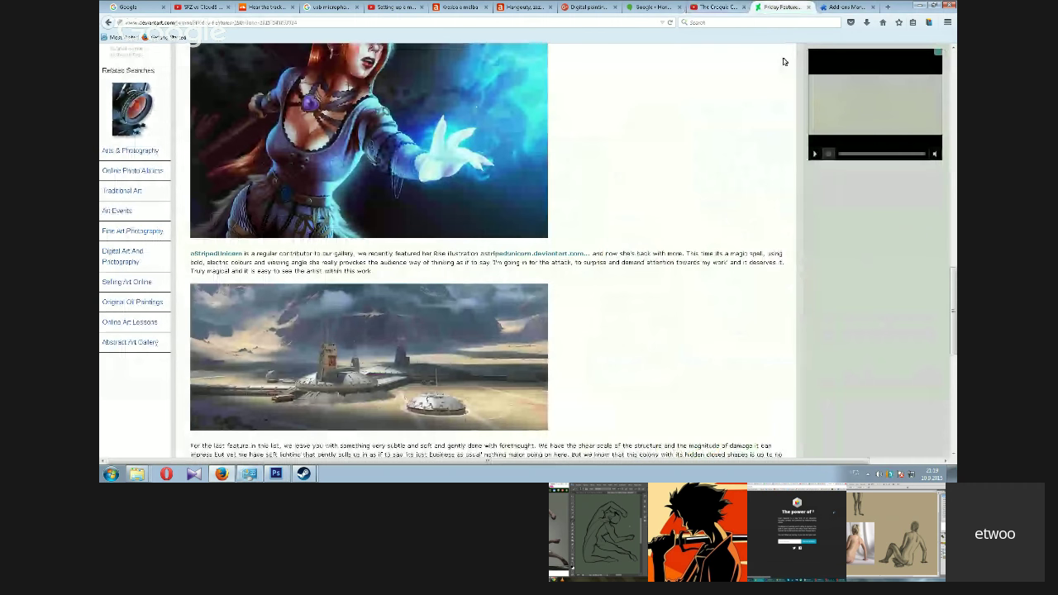
key("ctrl+shift+Tab")
key("ctrl+shift+Tab")
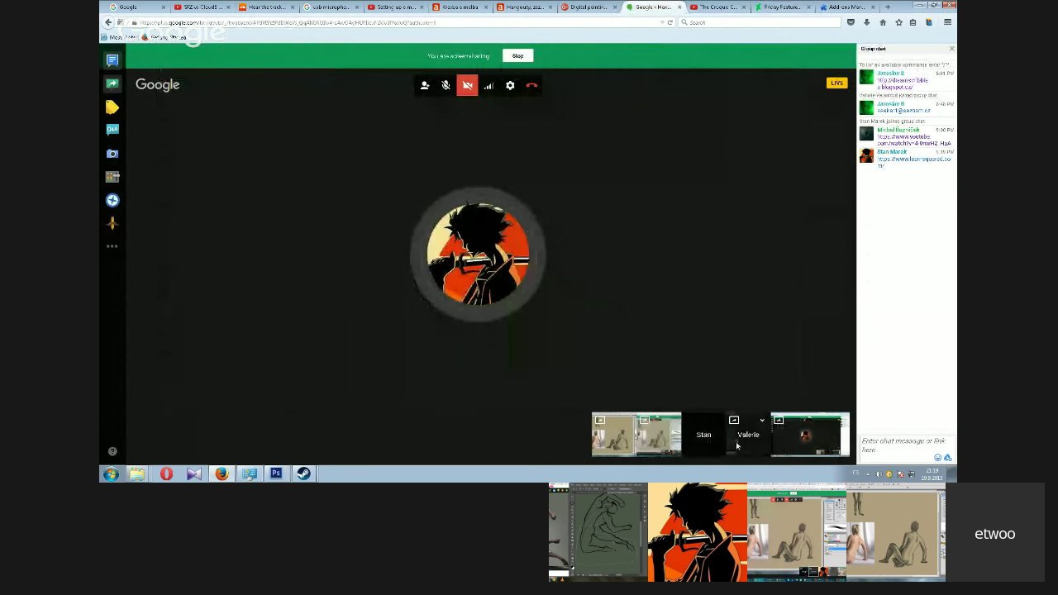
Enlarge a participant's shared screen and follow the learnsquared.com link from the chat.
left_click(744, 442)
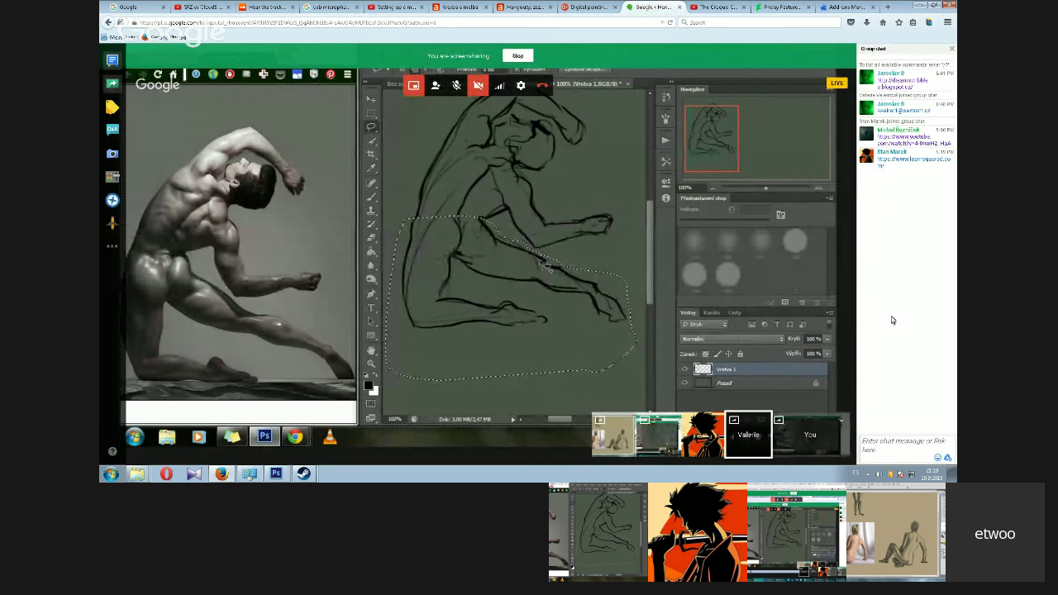
left_click(900, 163)
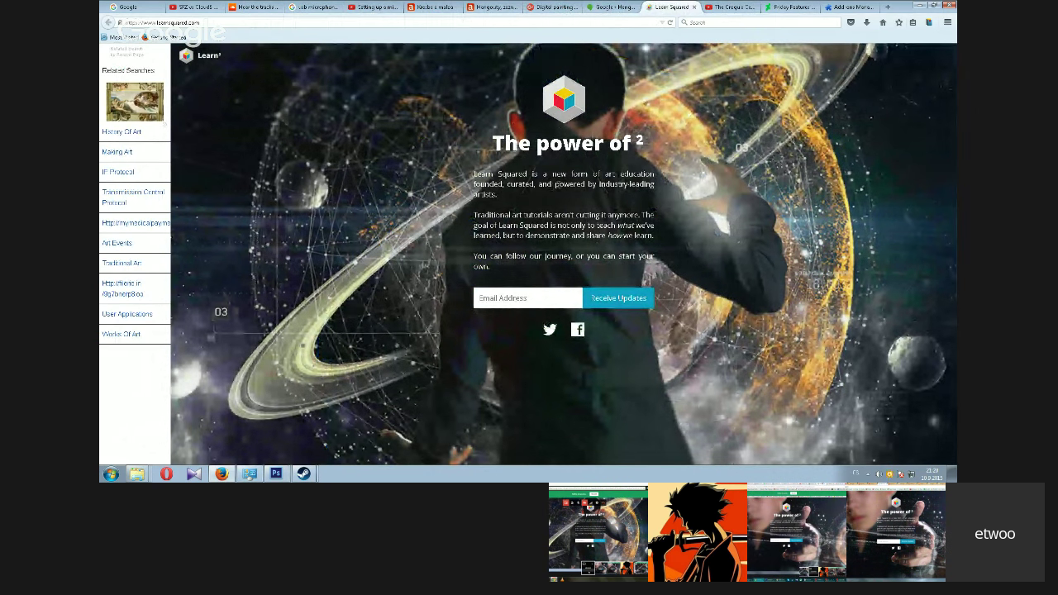
Reload the Learn Squared home page and open its Facebook page in a new tab.
left_click(199, 60)
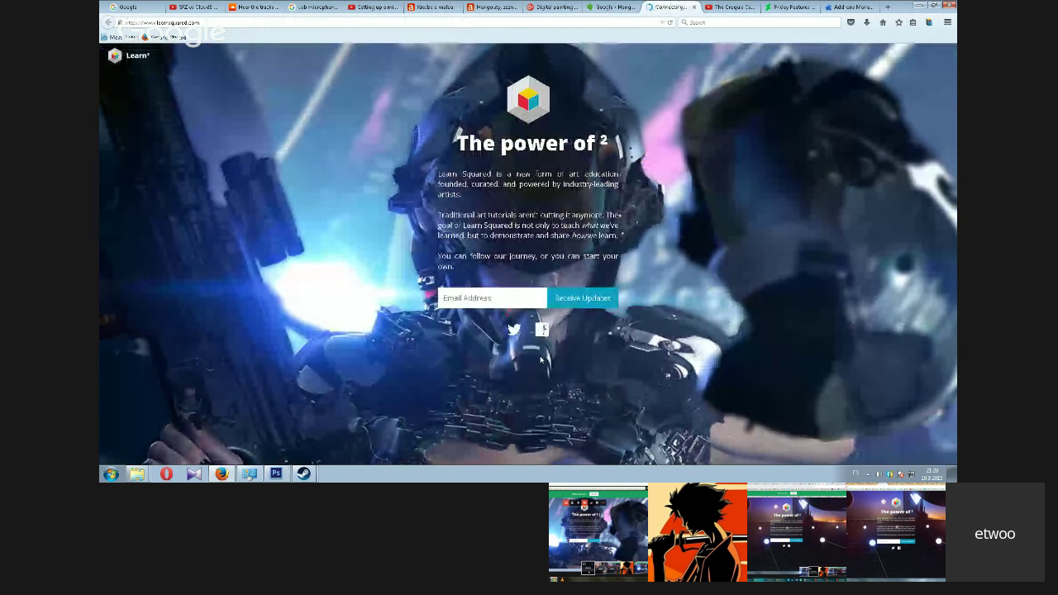
left_click(542, 330)
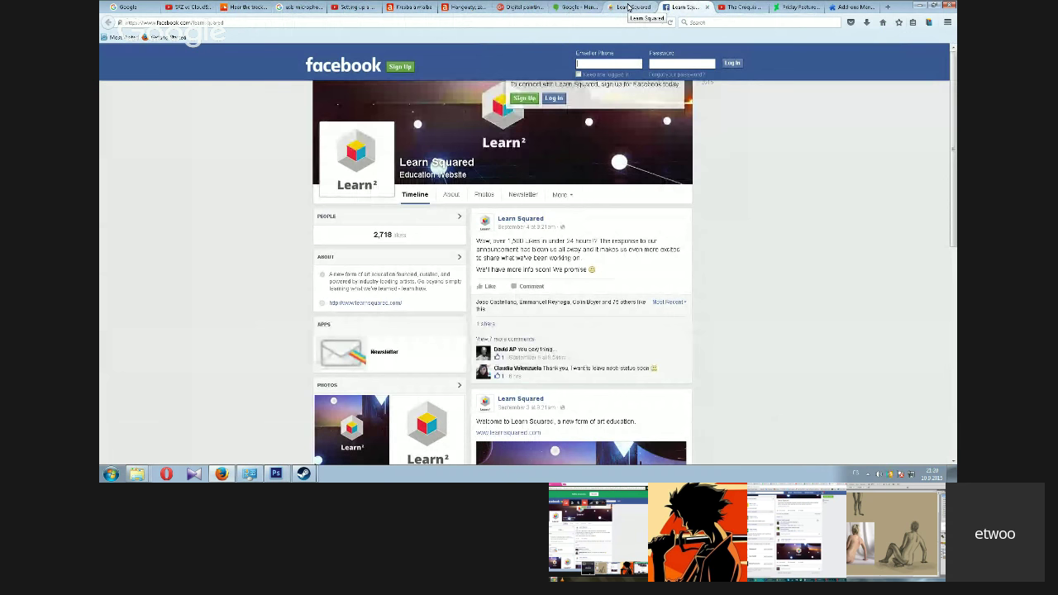
Fill the Facebook login e-mail from the saved entry, select Password, then return to the Learn Squared tab.
left_click(623, 64)
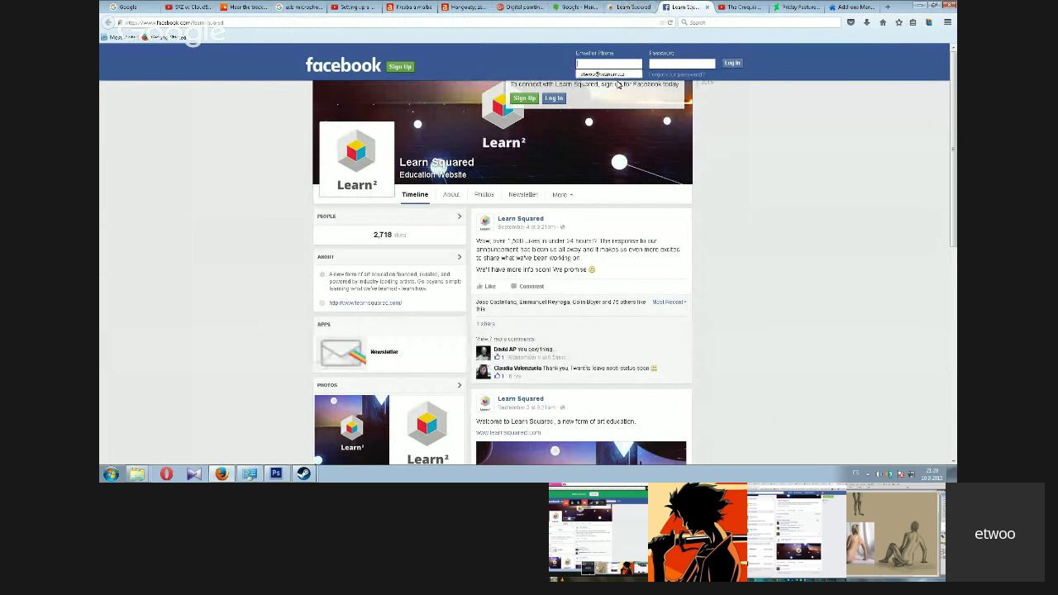
left_click(612, 76)
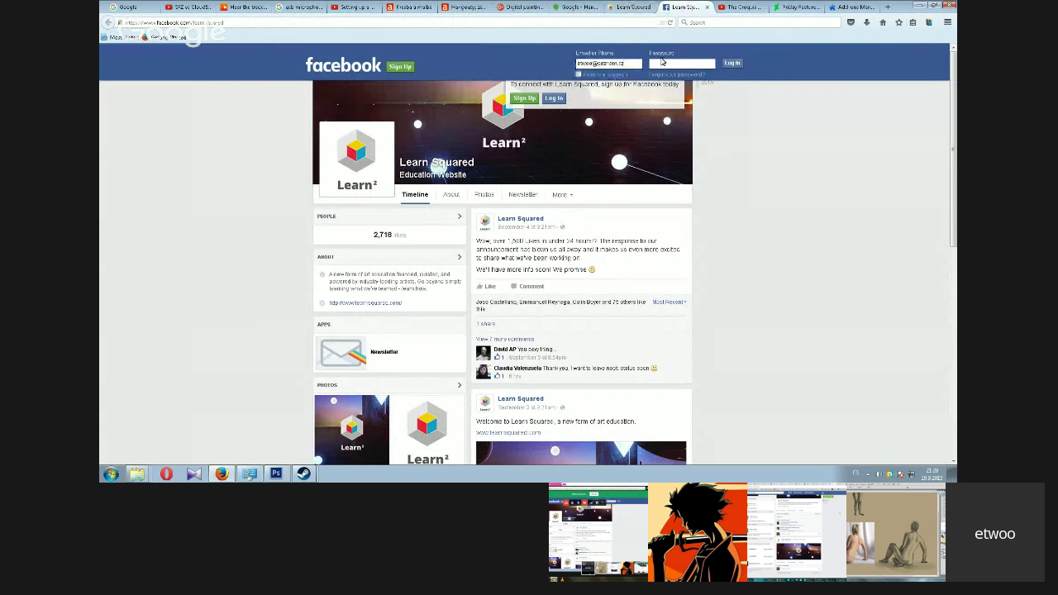
left_click(662, 63)
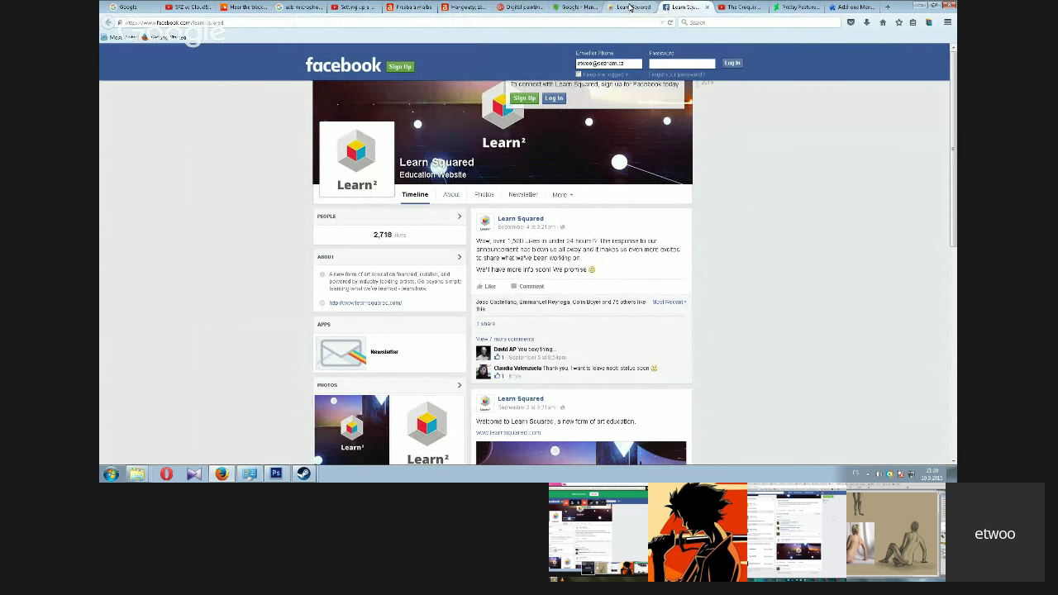
left_click(631, 8)
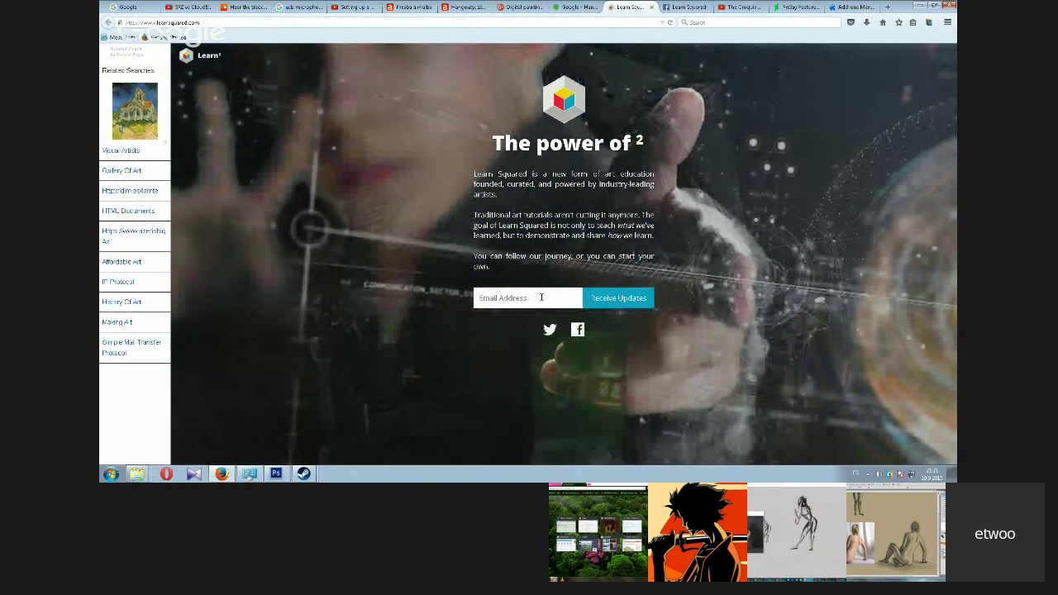
Click the landing page's Email Address field, then go back to the Learn Squared Facebook tab.
left_click(542, 298)
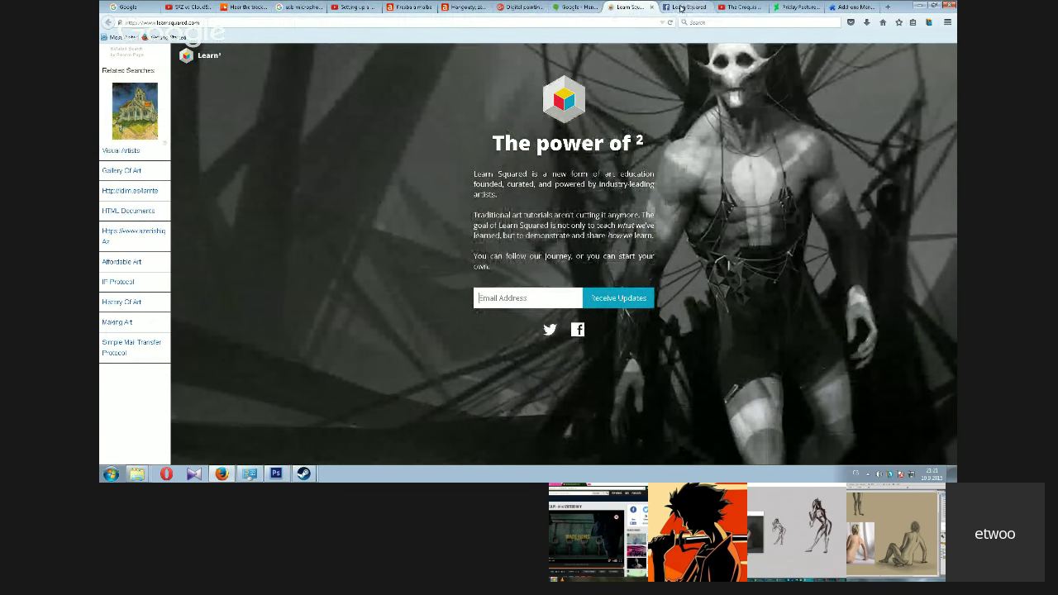
left_click(680, 8)
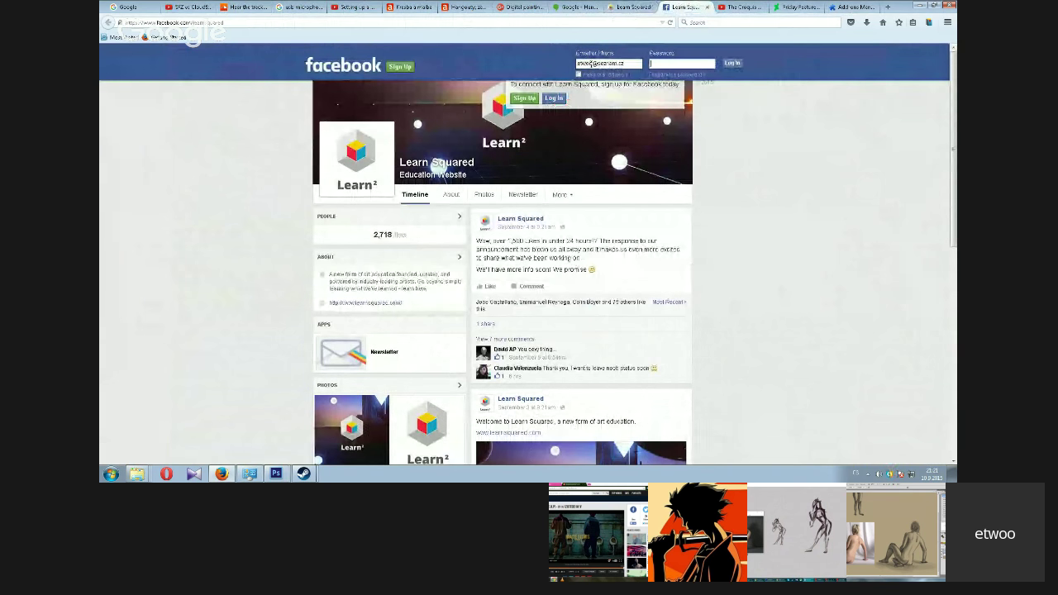
Log in to Facebook with the saved e-mail suggestion and the account password.
left_click(589, 63)
key("Down")
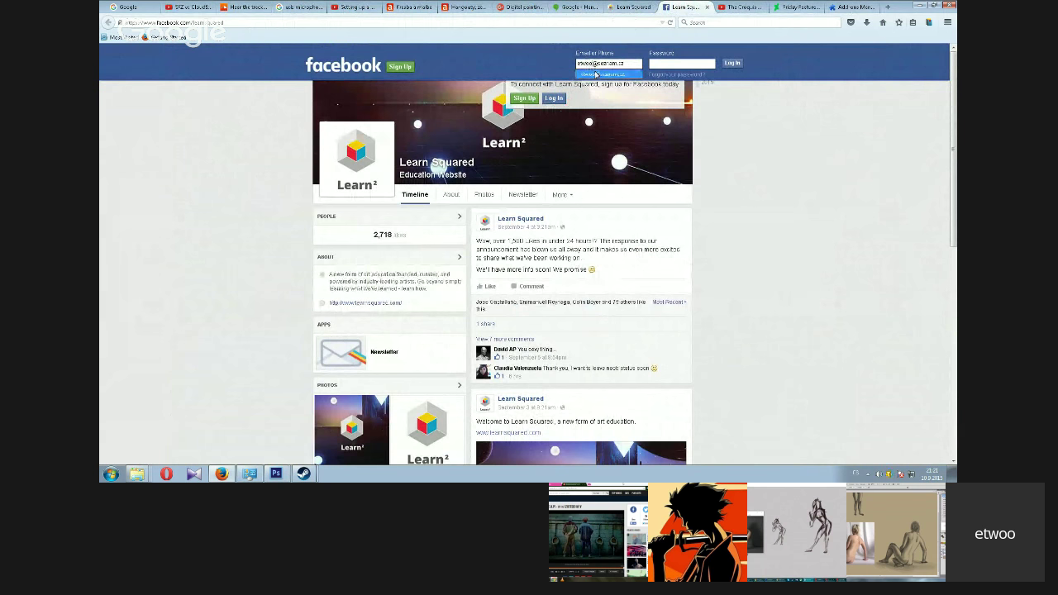
key("Return")
left_click(658, 63)
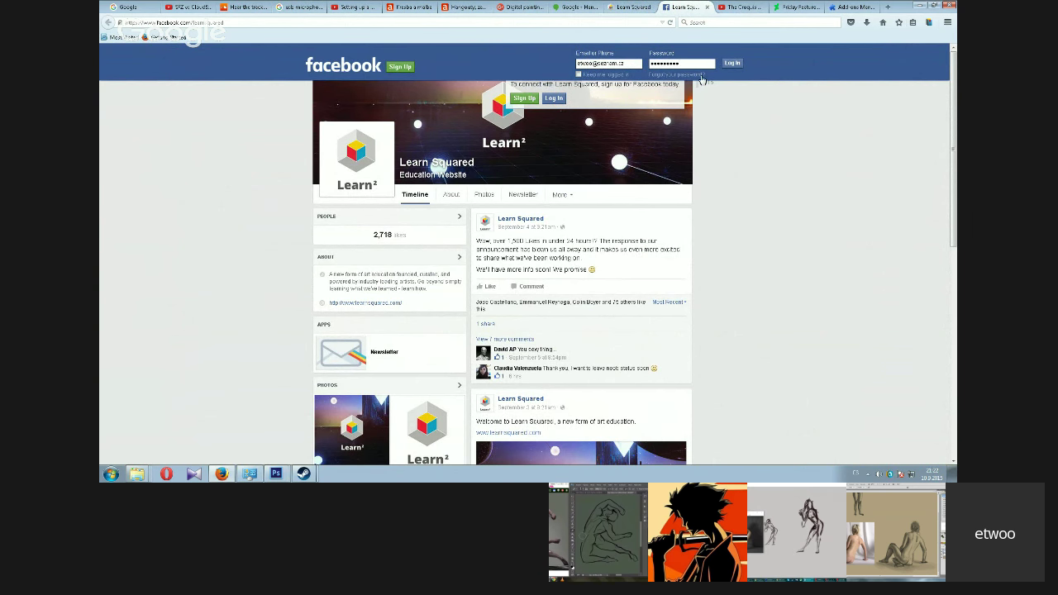
left_click(740, 64)
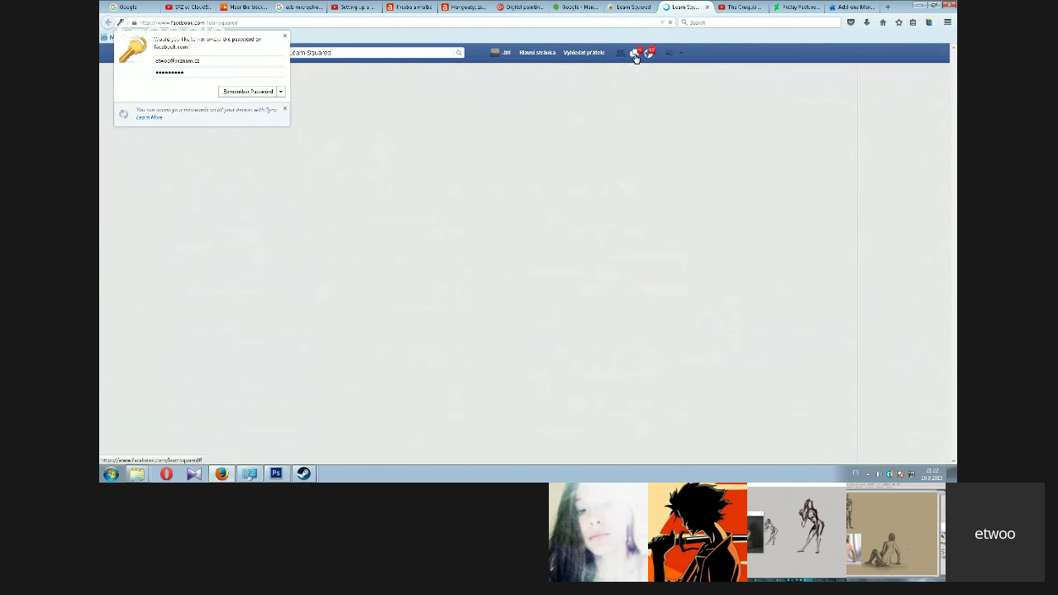
Check the messages, friend requests and notifications dropdowns to clear their badges.
left_click(635, 55)
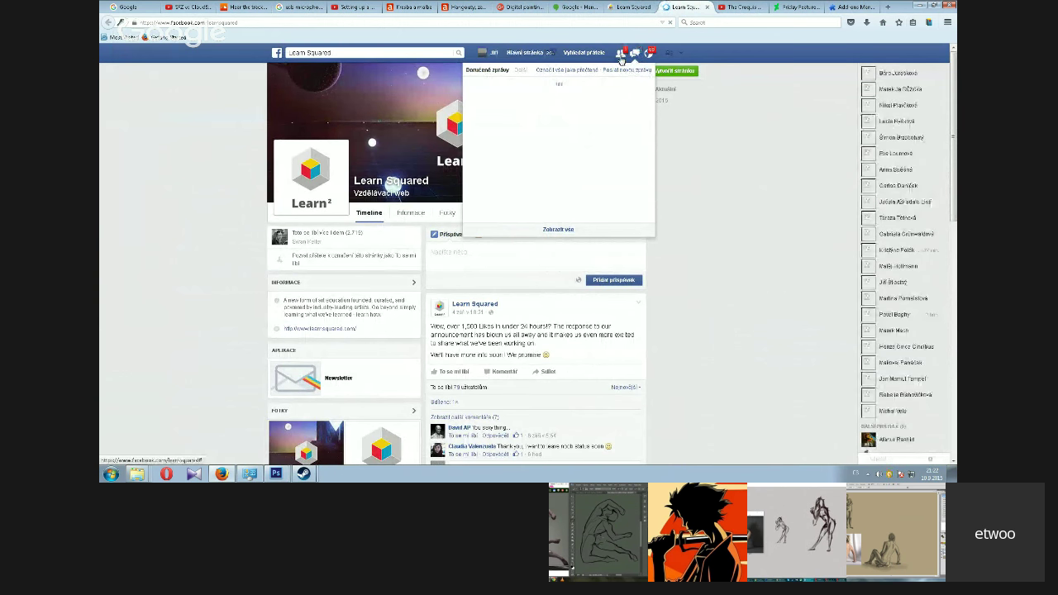
left_click(621, 56)
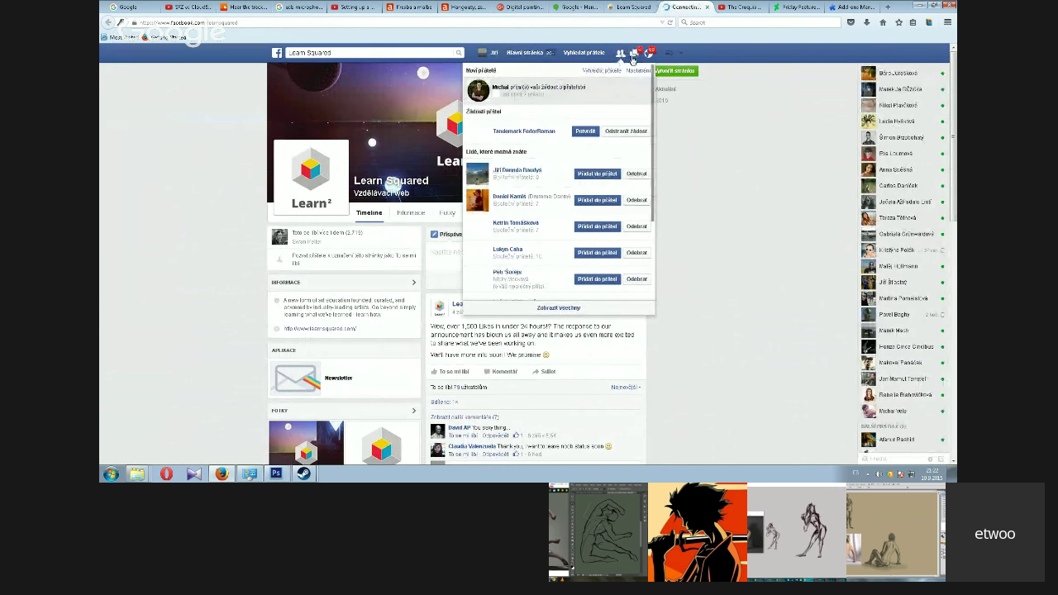
left_click(634, 55)
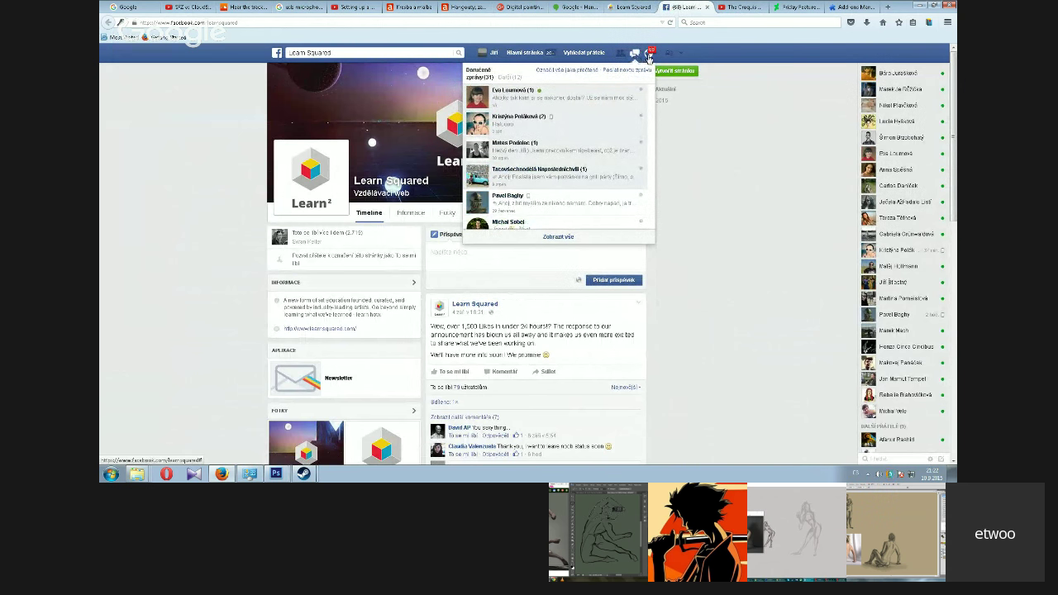
left_click(649, 56)
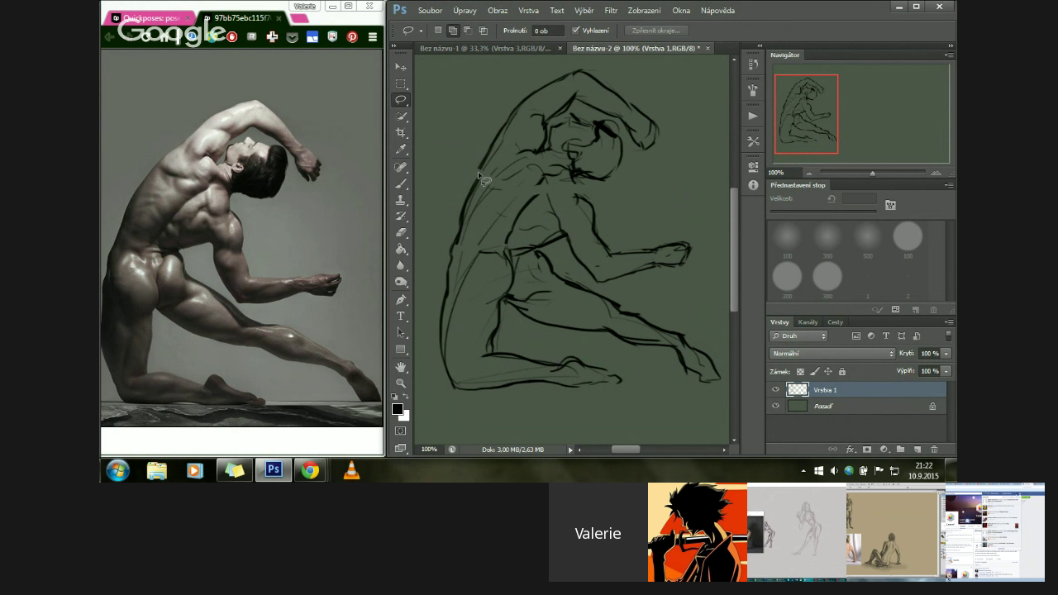
Erase faint torso lines and redraw dark strokes down the chest, torso and shoulder.
key("e")
mouse_move(481, 192)
left_mouse_down()
mouse_move(494, 184)
mouse_move(520, 196)
left_mouse_up()
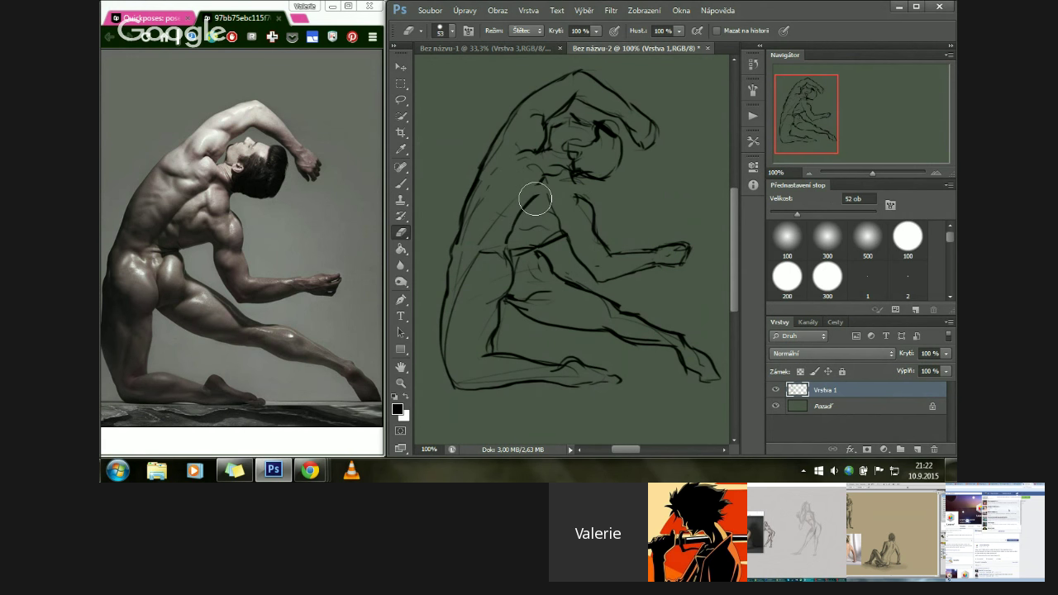
key("b")
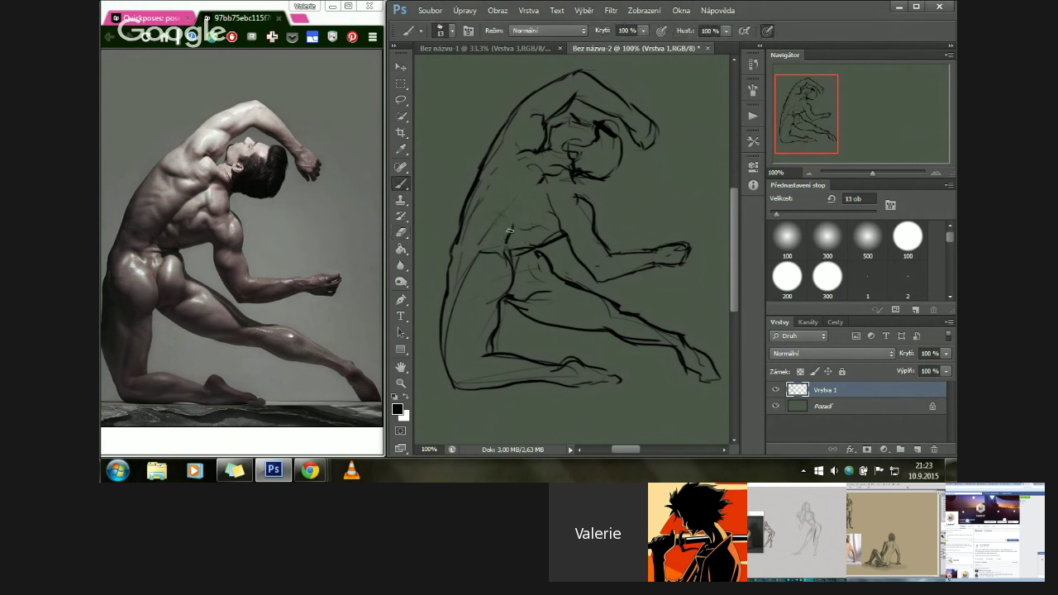
left_click_drag(531, 191, 526, 208)
mouse_move(575, 180)
left_mouse_down()
mouse_move(585, 212)
mouse_move(585, 241)
left_mouse_up()
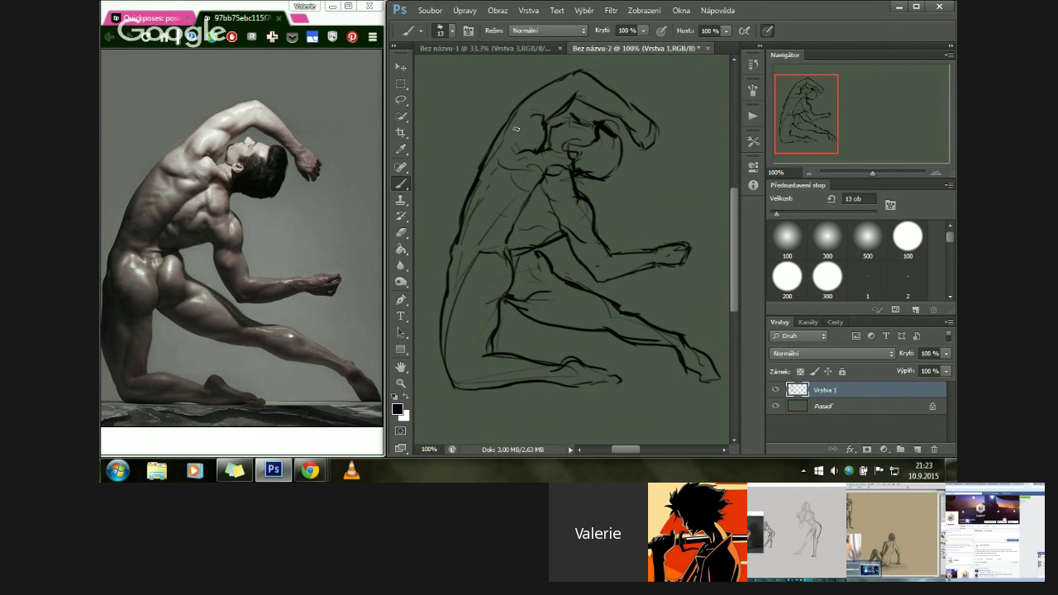
left_click_drag(516, 129, 542, 113)
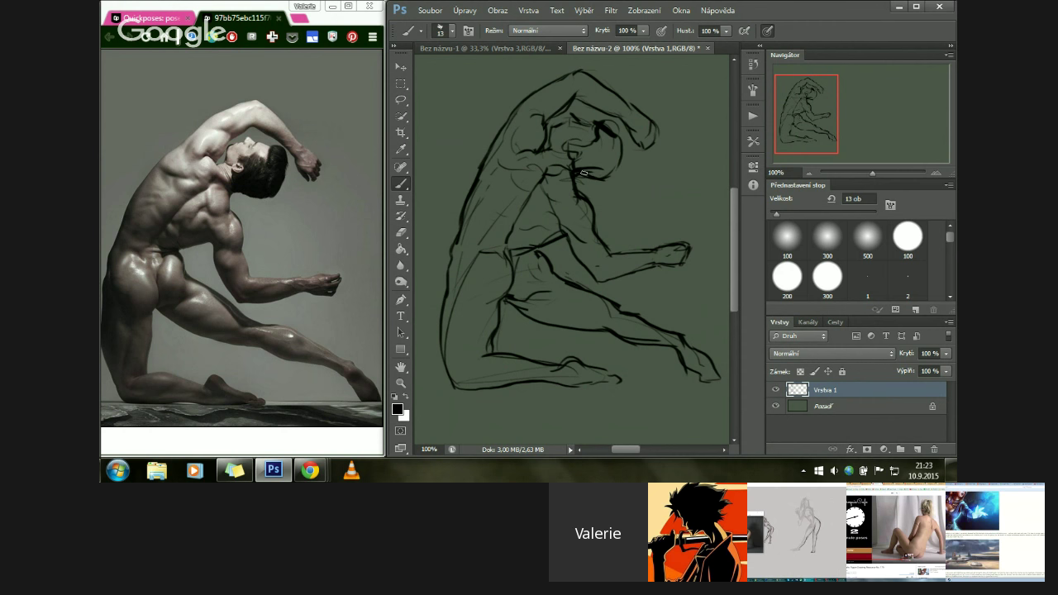
key("e")
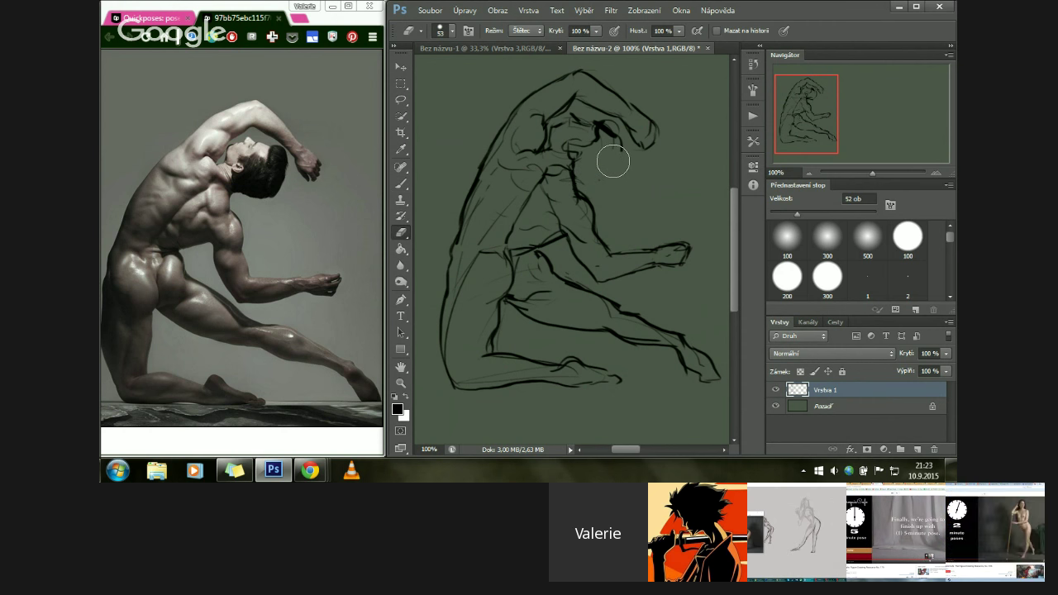
key("b")
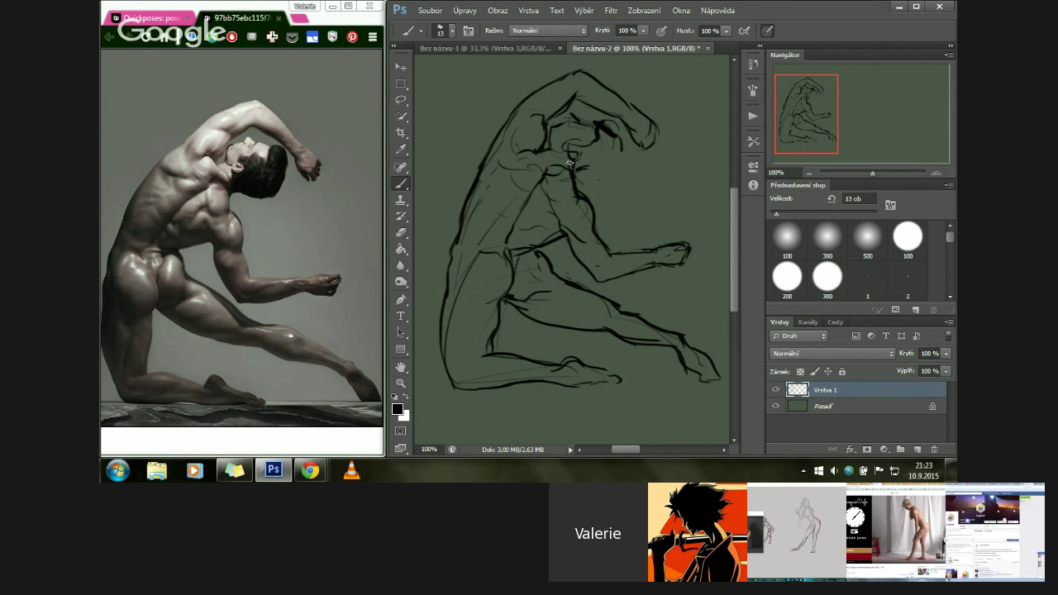
Lasso the head and neck, shift them slightly up-left, and deselect.
key("l")
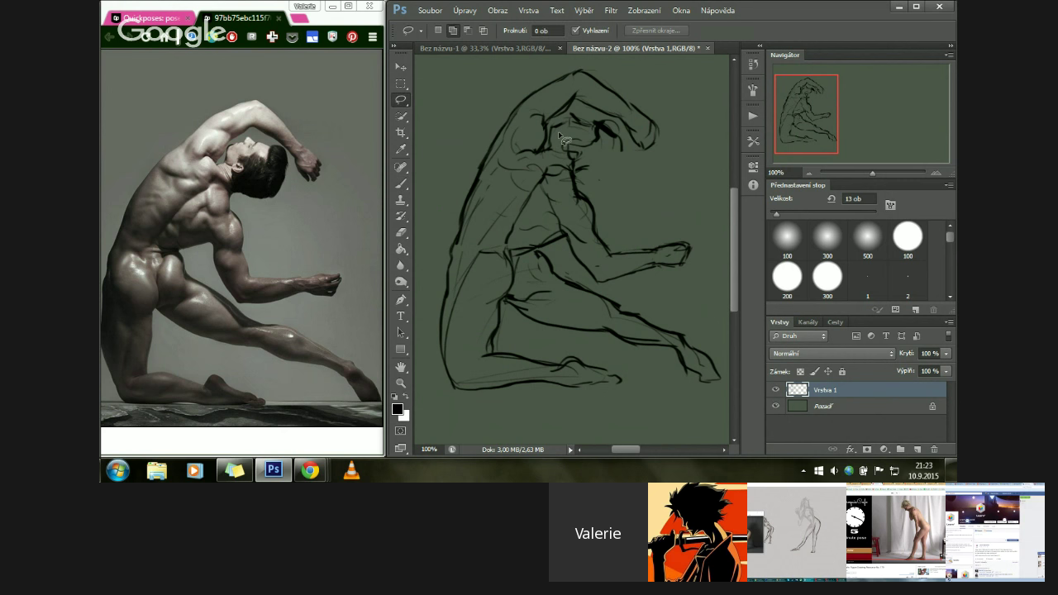
mouse_move(559, 126)
left_mouse_down()
mouse_move(546, 152)
mouse_move(556, 162)
mouse_move(628, 174)
mouse_move(633, 157)
mouse_move(586, 123)
left_mouse_up()
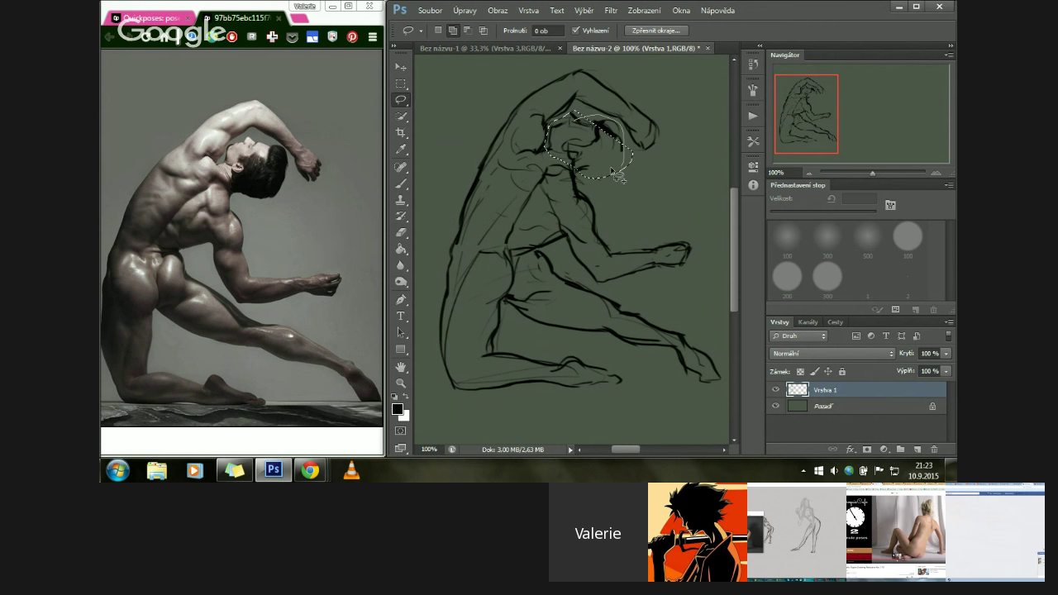
mouse_move(616, 172)
left_mouse_down()
mouse_move(583, 148)
mouse_move(592, 145)
left_mouse_up()
key("ctrl+d")
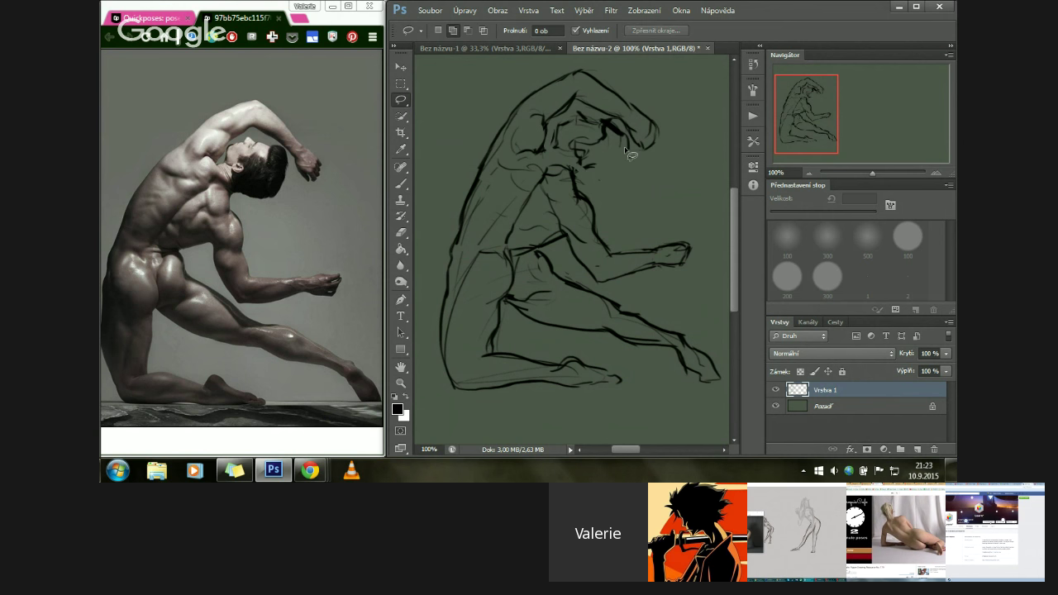
Add a short dark stroke along the neck.
key("e")
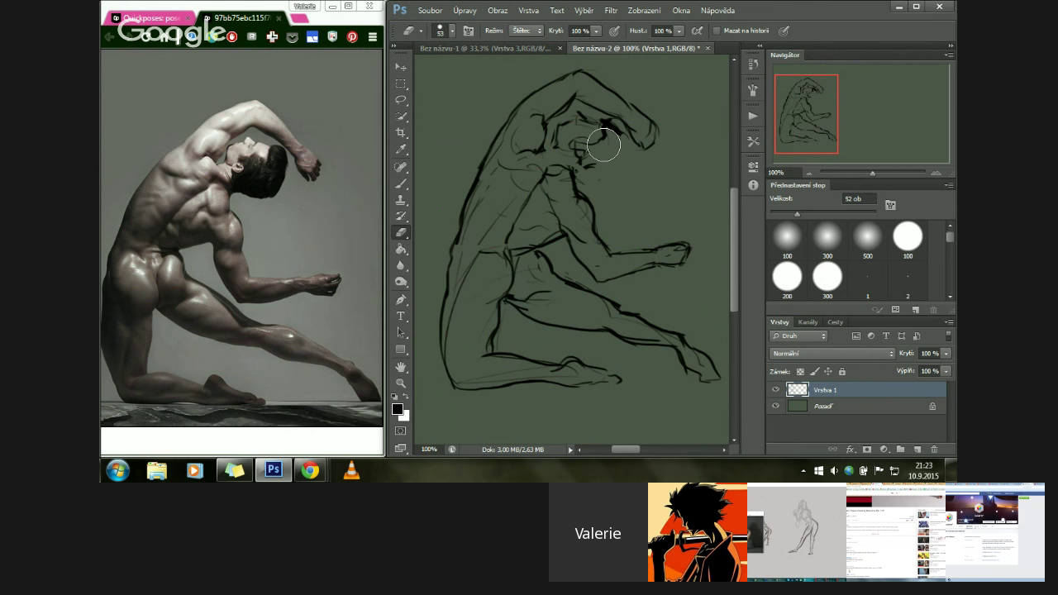
key("b")
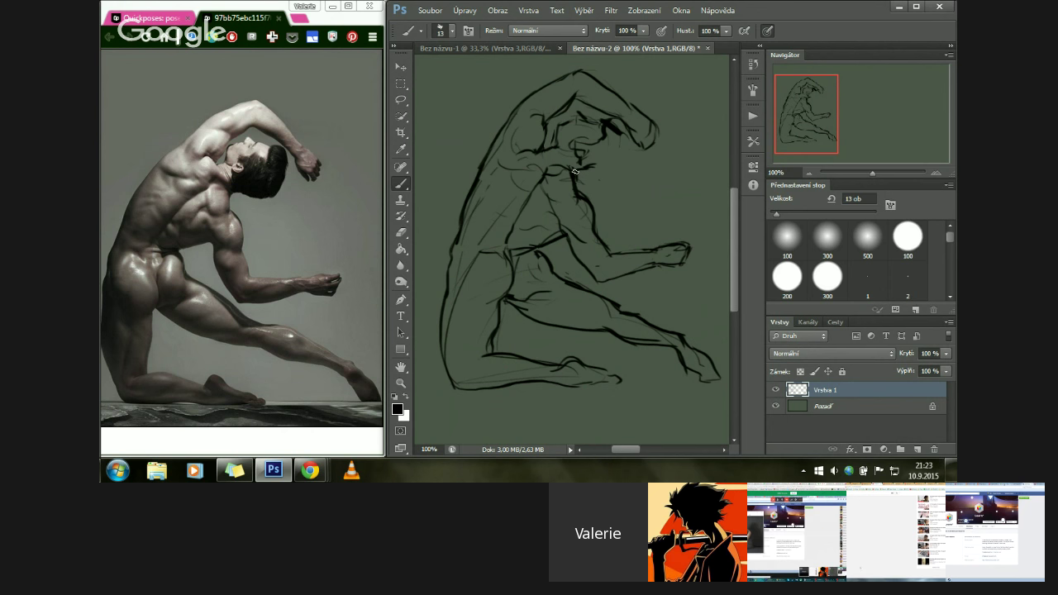
left_click_drag(578, 172, 622, 174)
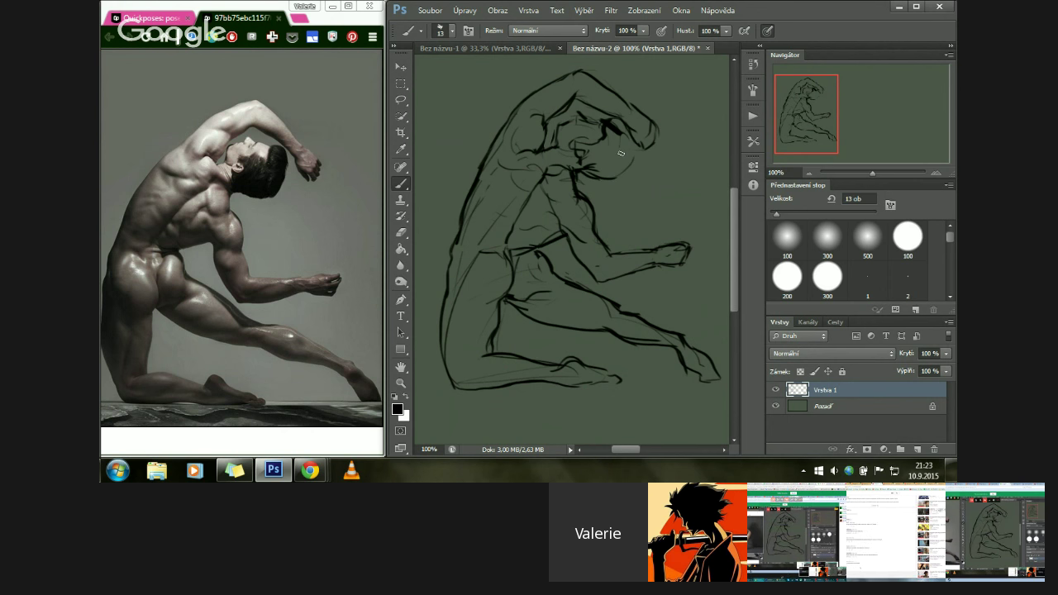
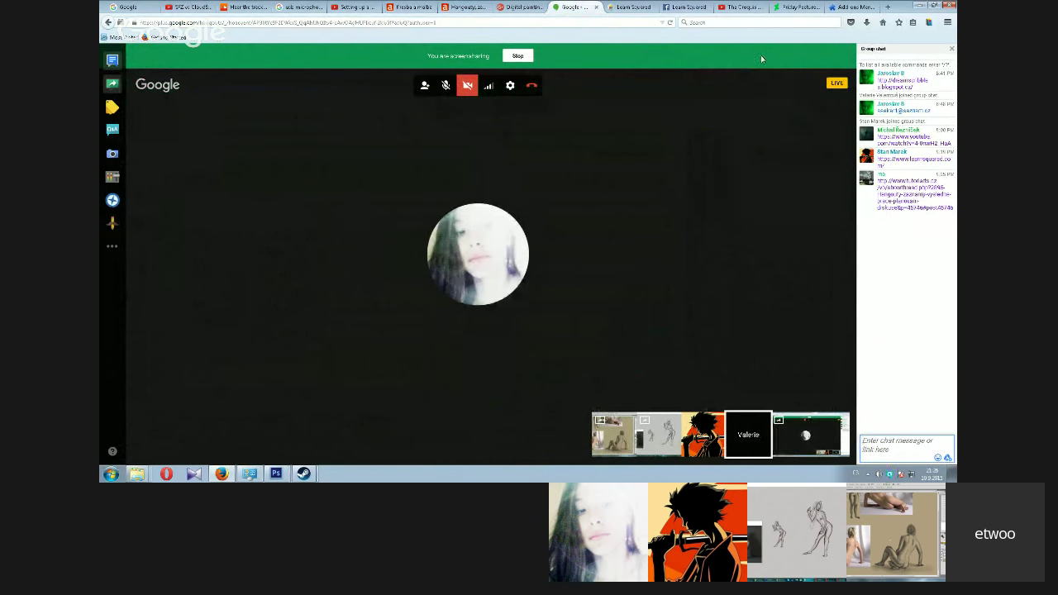
Minimize the Firefox/Hangouts window to reveal the Photoshop figure painting and reference photo.
left_click(920, 5)
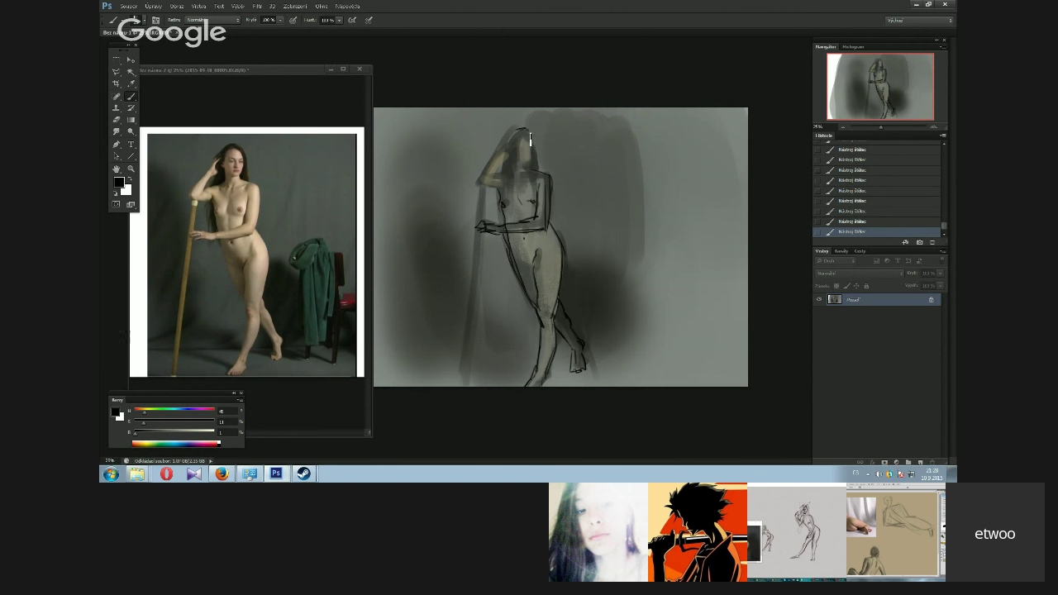
Darken the head outline and lower staff, then flip the canvas horizontally with Ctrl+Shift+H.
mouse_move(506, 160)
left_mouse_down()
mouse_move(510, 144)
mouse_move(482, 176)
left_mouse_up()
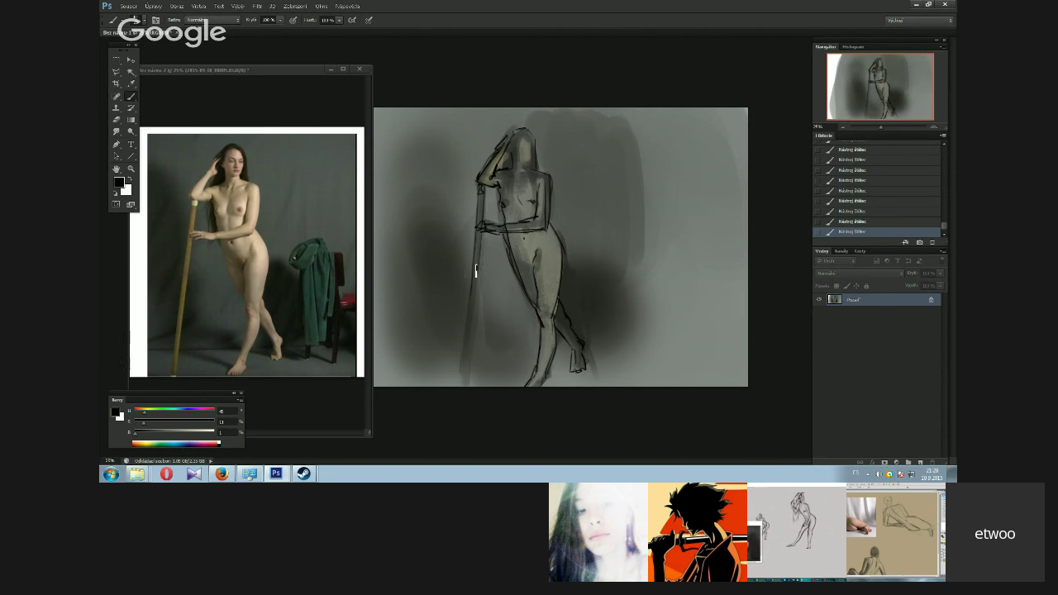
left_click_drag(477, 271, 469, 352)
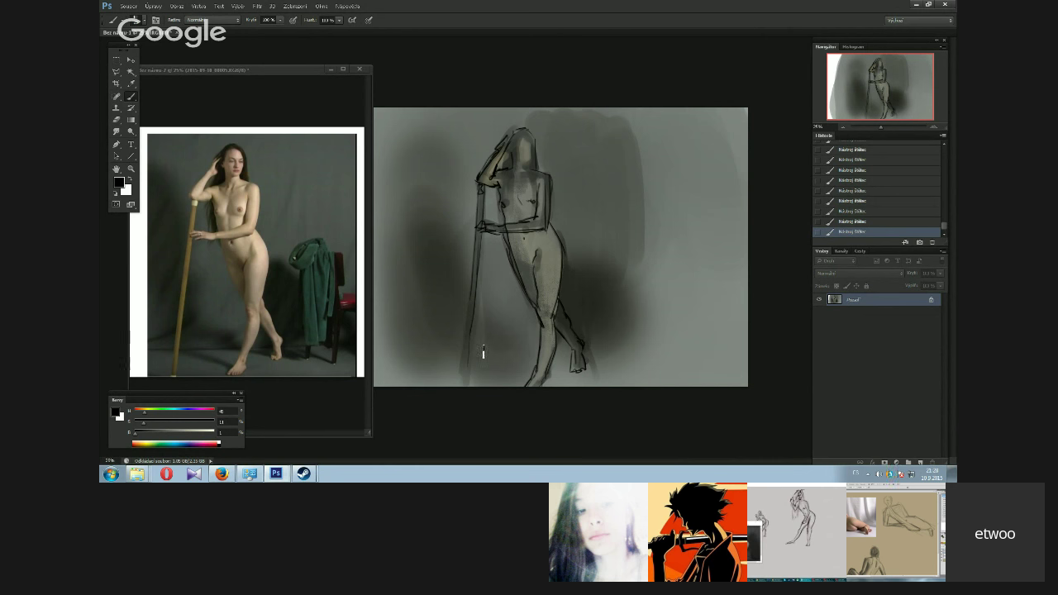
key("ctrl+shift+h")
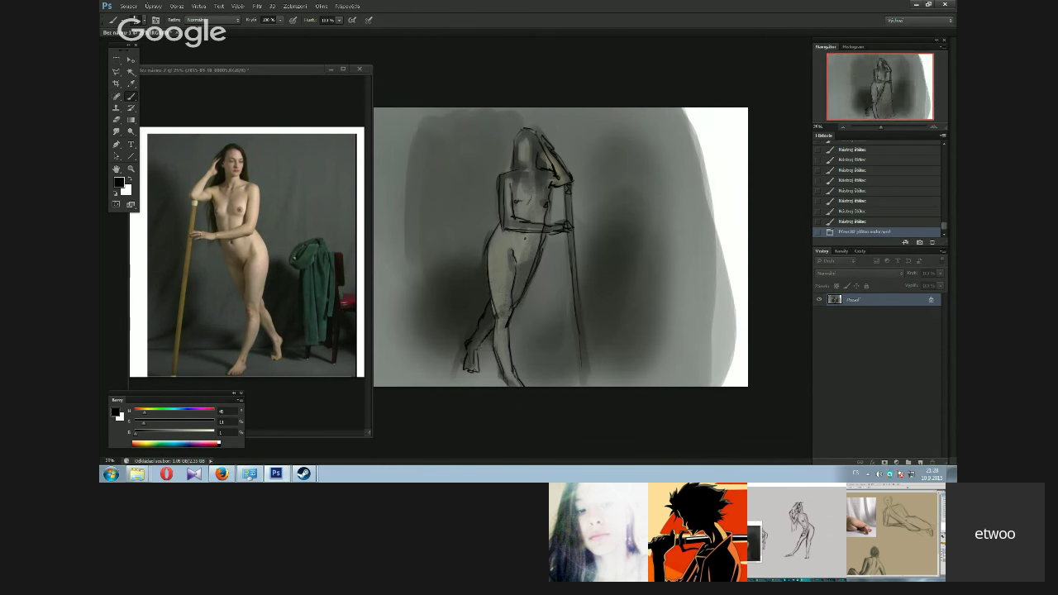
Flip the reference photo horizontally to match, then paint light and dark strokes on the leg.
left_click(285, 70)
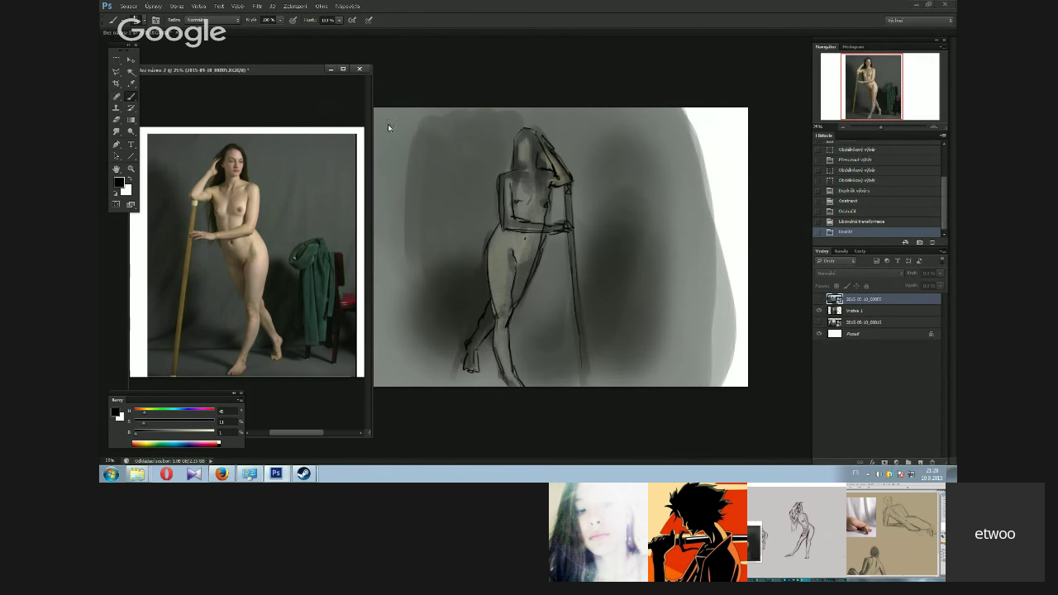
key("ctrl+shift+h")
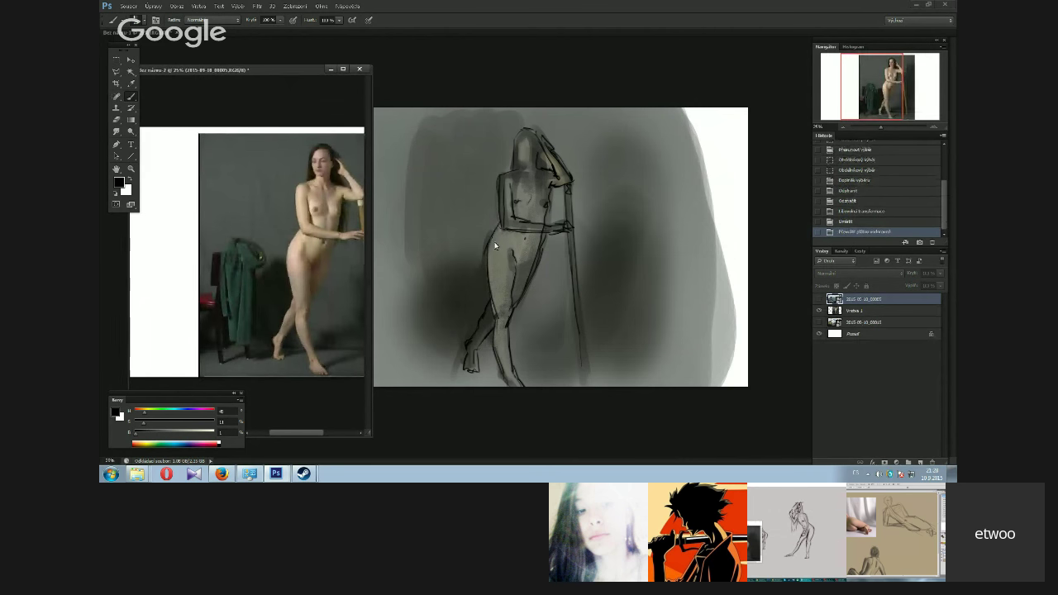
left_click(493, 239)
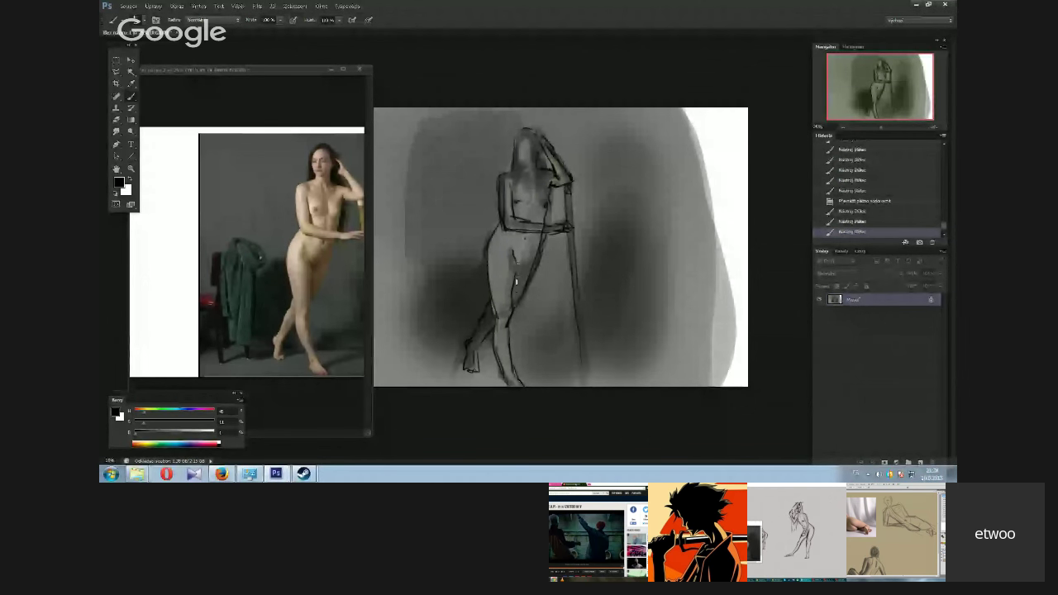
left_click_drag(492, 296, 512, 386)
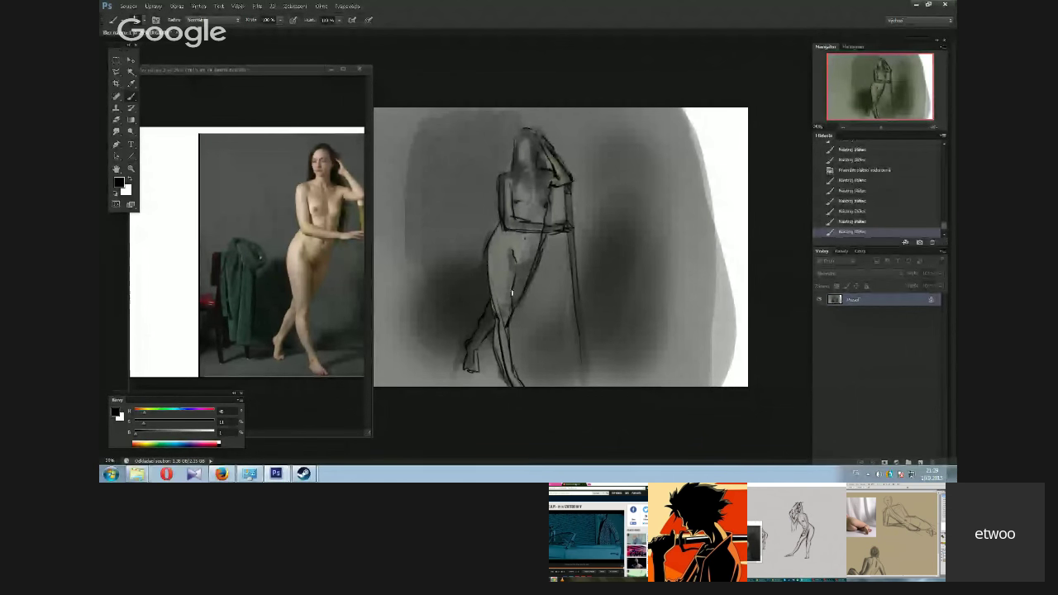
mouse_move(516, 329)
left_mouse_down()
mouse_move(513, 290)
mouse_move(519, 385)
left_mouse_up()
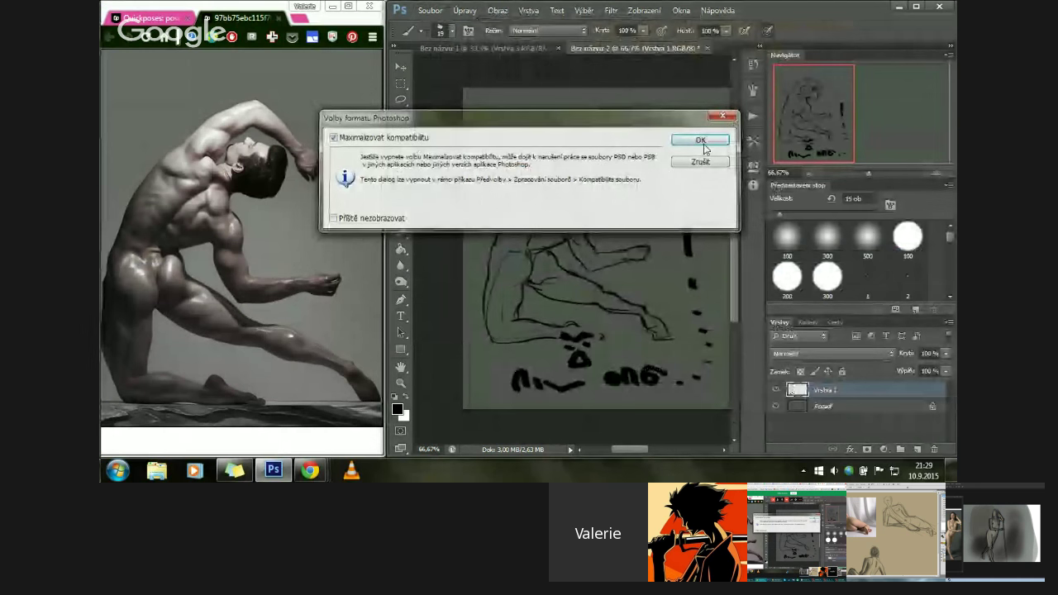
Confirm the Photoshop Format Options with Maximize Compatibility to save Bez názvu 2.psd.
left_click(702, 139)
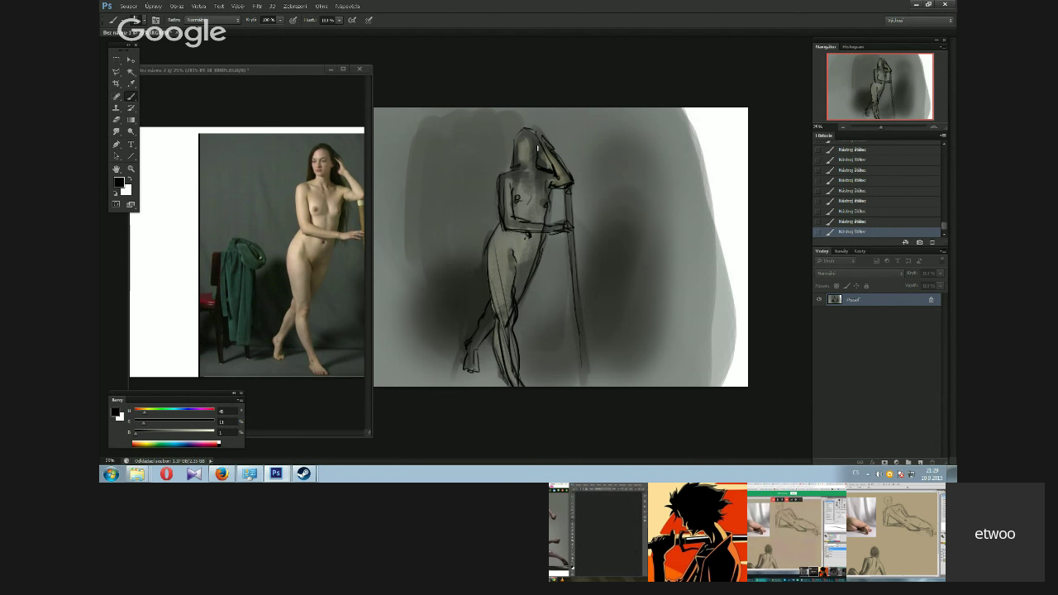
Paint dark strokes on the head and neck, down the leg, at the hip and along the arm.
left_click_drag(525, 135, 523, 159)
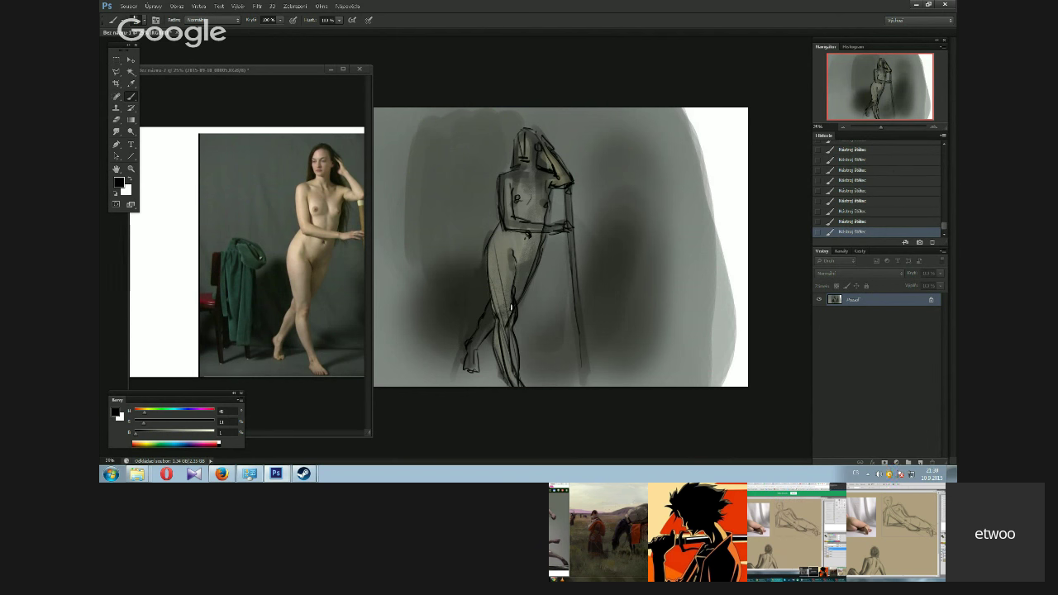
mouse_move(514, 330)
left_mouse_down()
mouse_move(523, 392)
mouse_move(498, 316)
mouse_move(499, 361)
left_mouse_up()
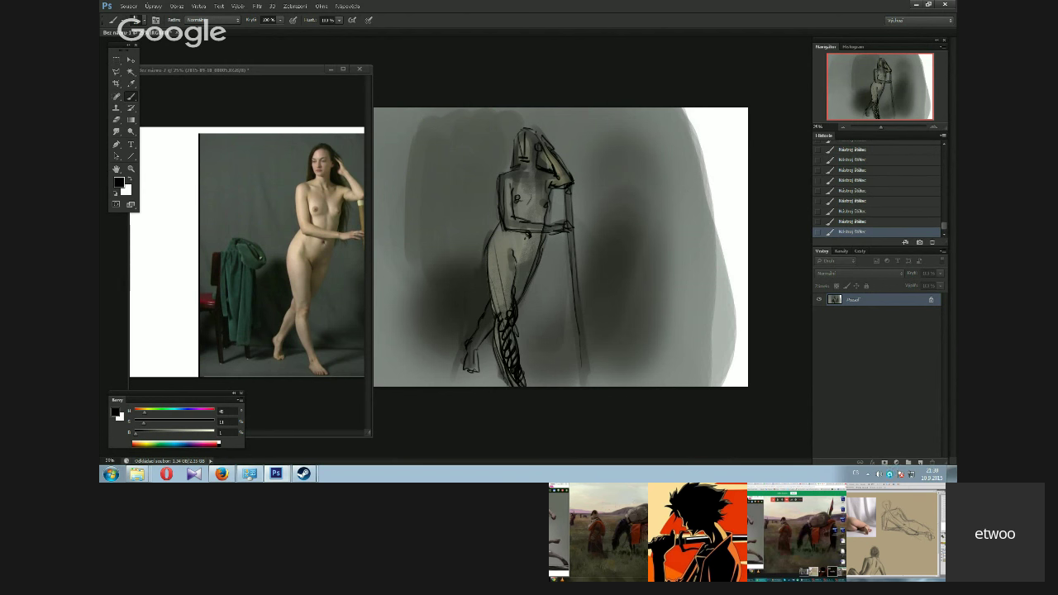
left_click_drag(535, 246, 539, 239)
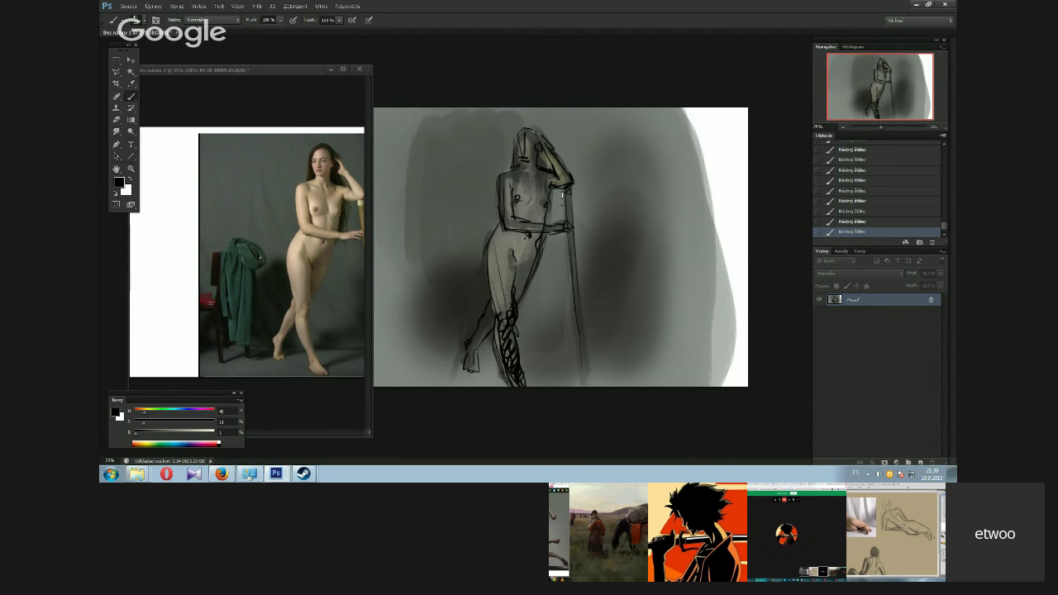
left_click_drag(565, 199, 577, 237)
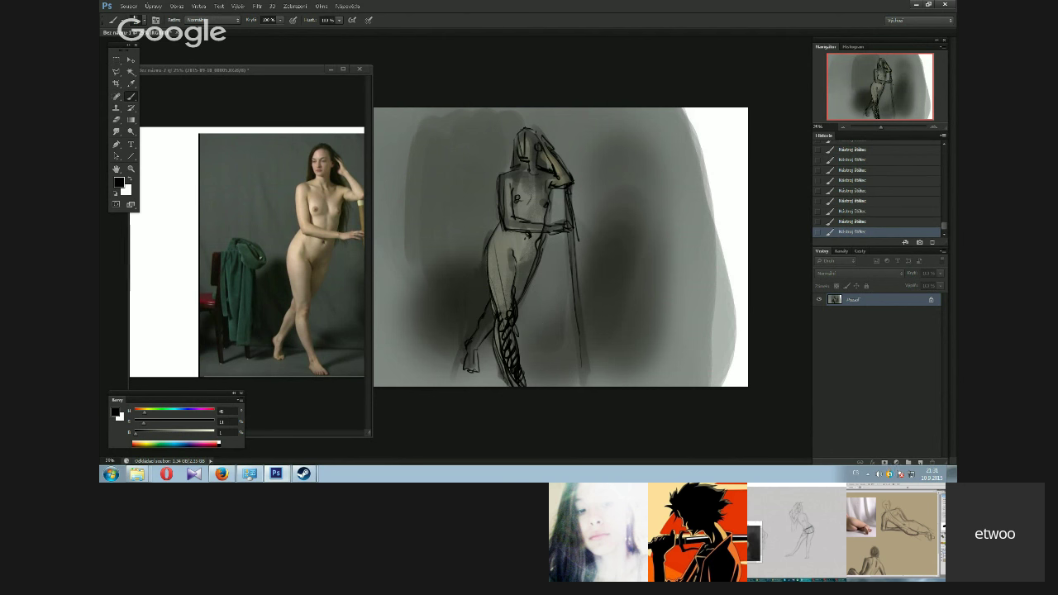
Switch brush preset, hatch the lower leg in dark grey, then soften it with sampled grey.
right_click(542, 273)
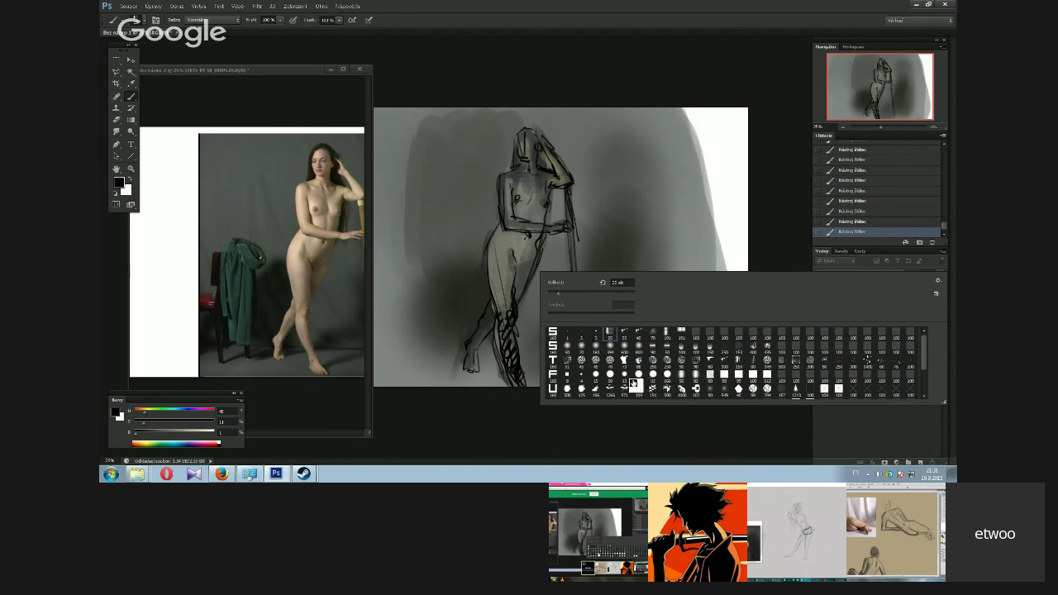
double_click(638, 381)
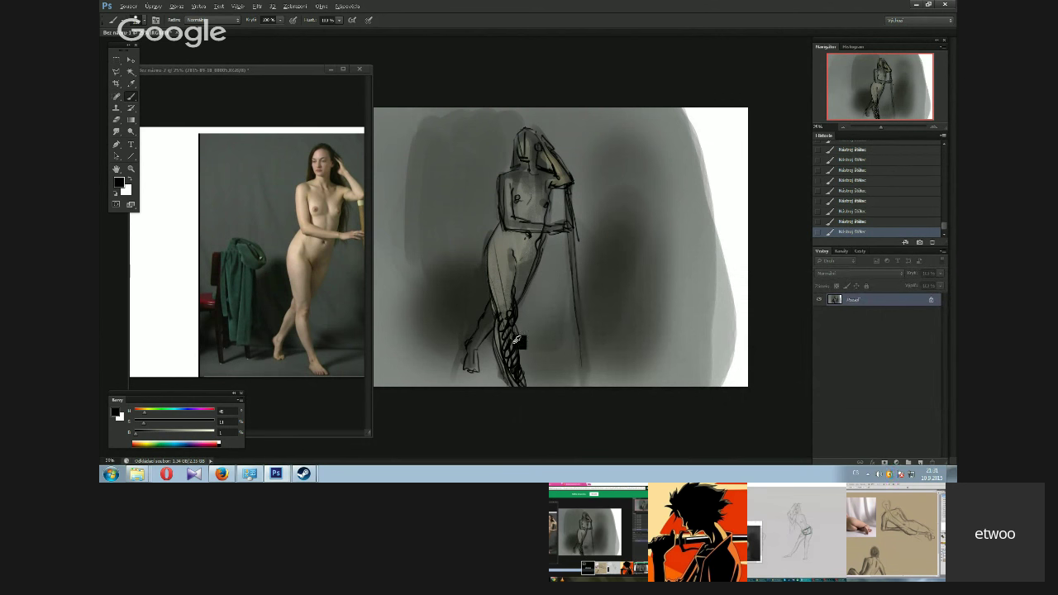
left_click(493, 359, "alt")
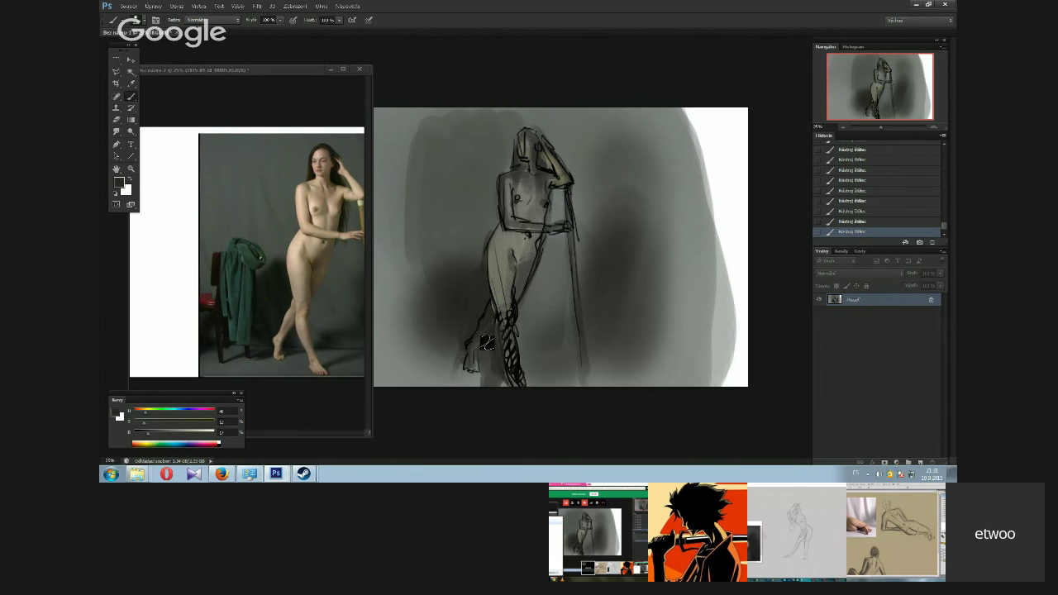
mouse_move(517, 382)
left_mouse_down()
mouse_move(516, 347)
mouse_move(530, 407)
left_mouse_up()
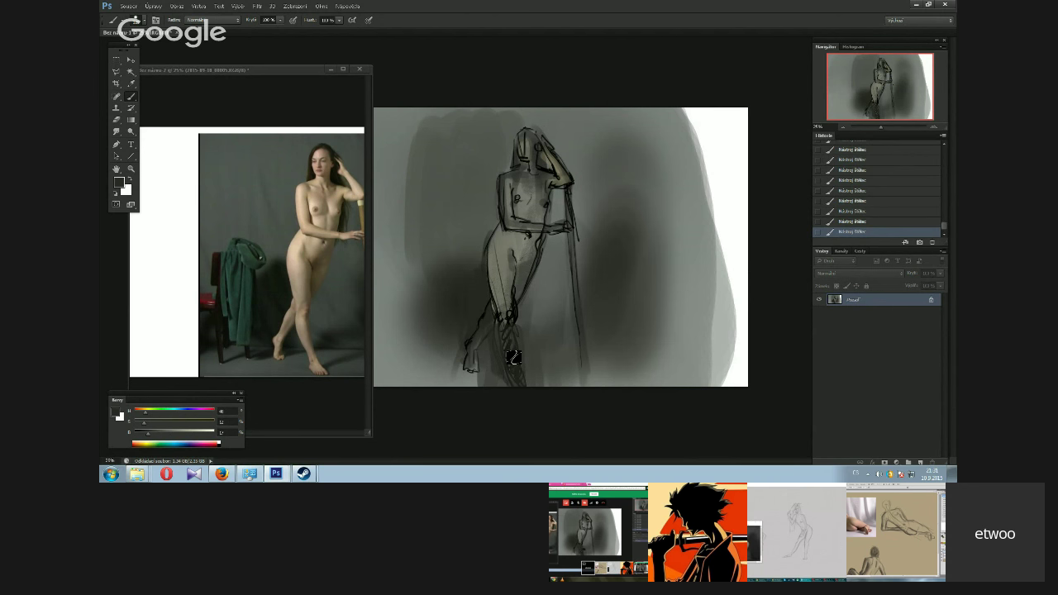
left_click(504, 278, "alt")
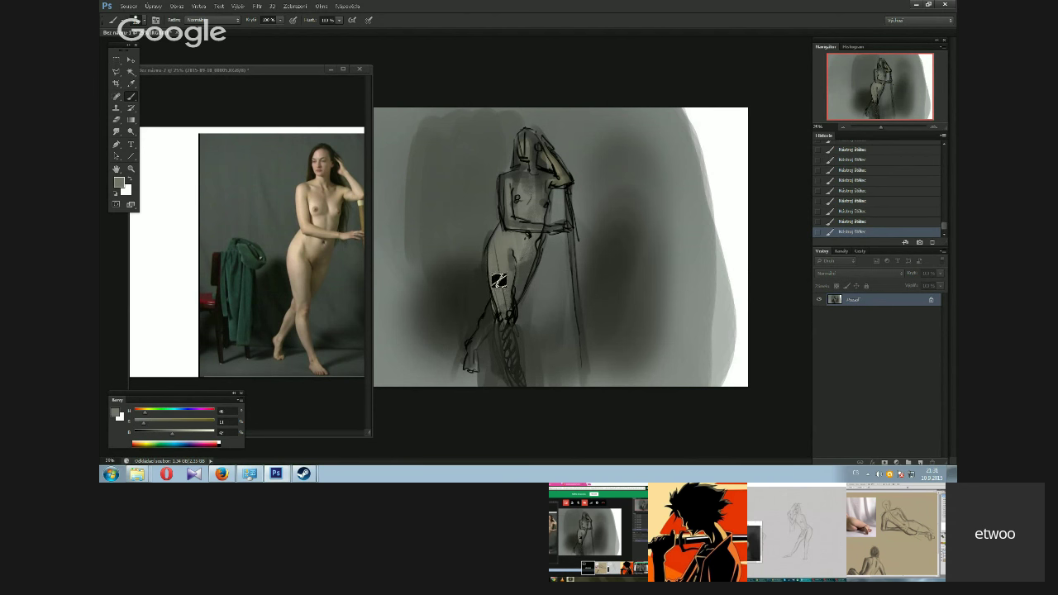
mouse_move(499, 270)
left_mouse_down()
mouse_move(504, 319)
mouse_move(508, 282)
left_mouse_up()
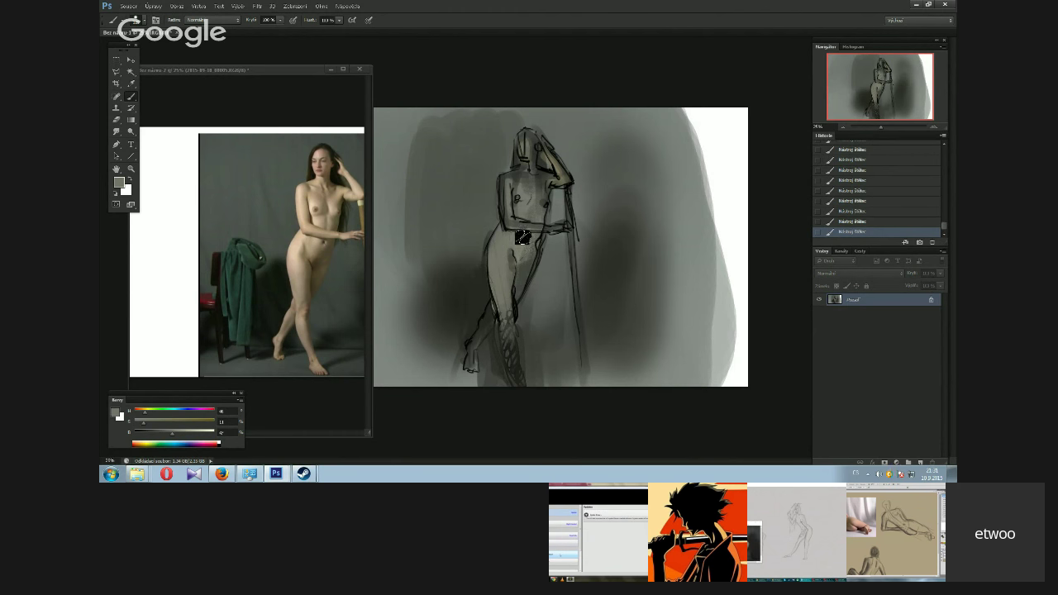
Choose another brush preset, sample black, and darken the leg line and the left leg.
right_click(485, 270)
left_click(576, 327)
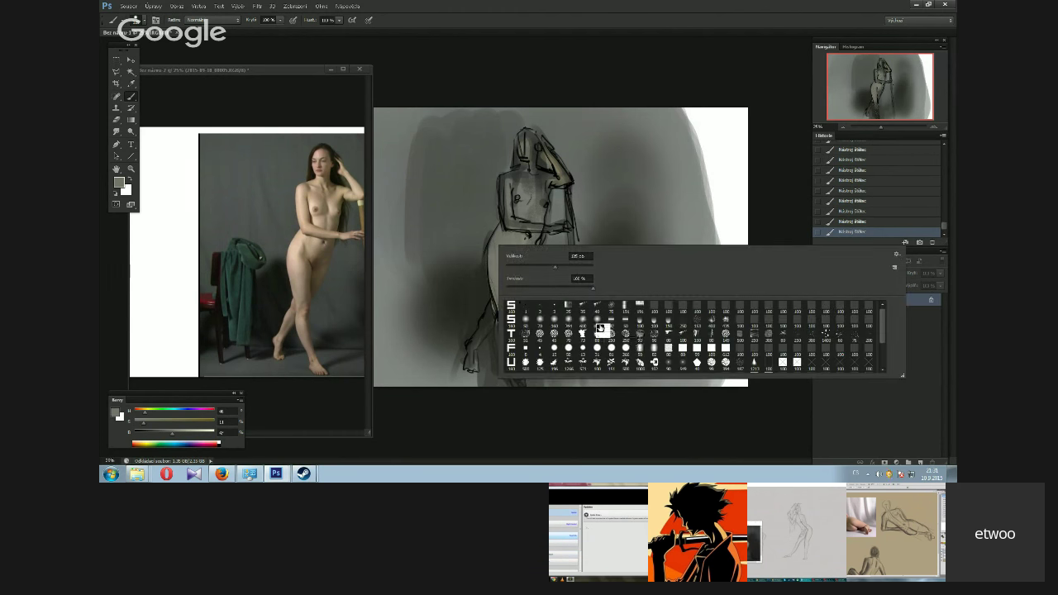
key("Return")
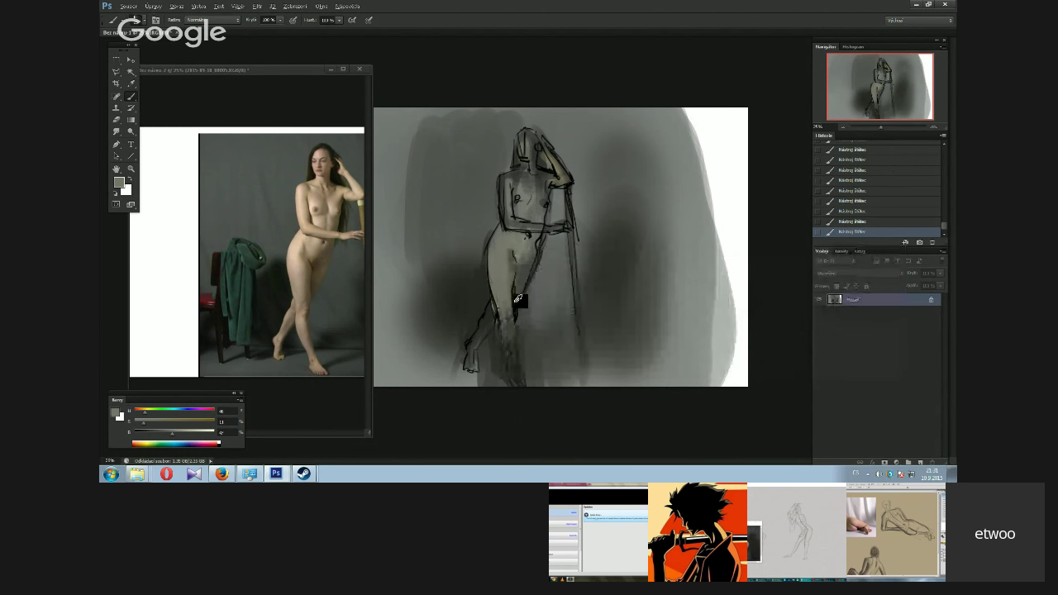
left_click(514, 301, "alt")
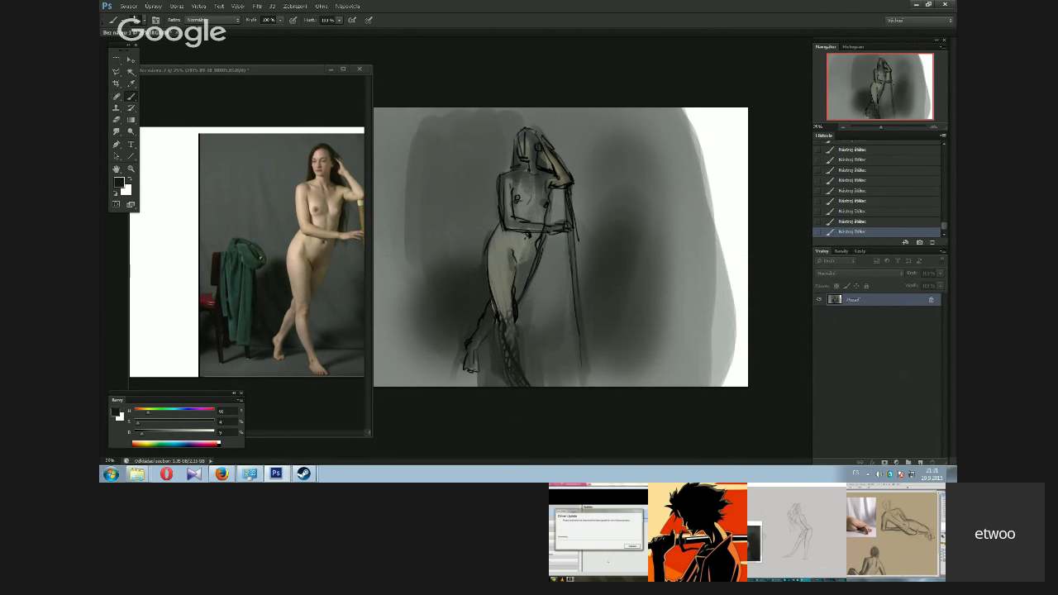
left_click(516, 303, "alt")
left_click_drag(510, 326, 518, 321)
left_click_drag(501, 330, 479, 357)
left_click_drag(496, 310, 479, 375)
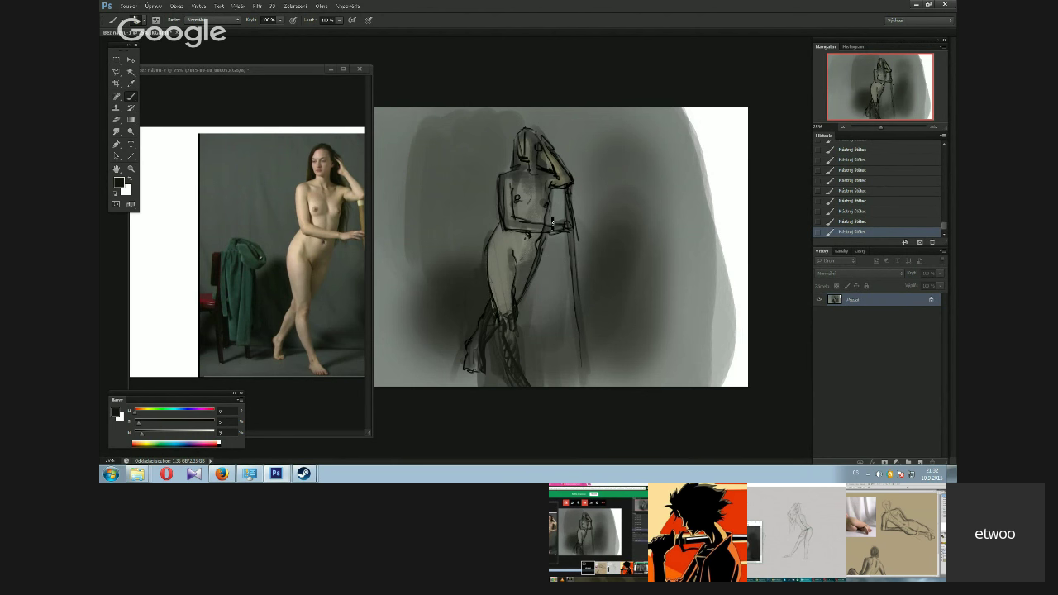
Add a faint arm stroke, then darken the staff and extend its thickened lower end downward.
mouse_move(558, 232)
left_mouse_down()
mouse_move(565, 189)
mouse_move(578, 243)
left_mouse_up()
left_click_drag(571, 198, 589, 287)
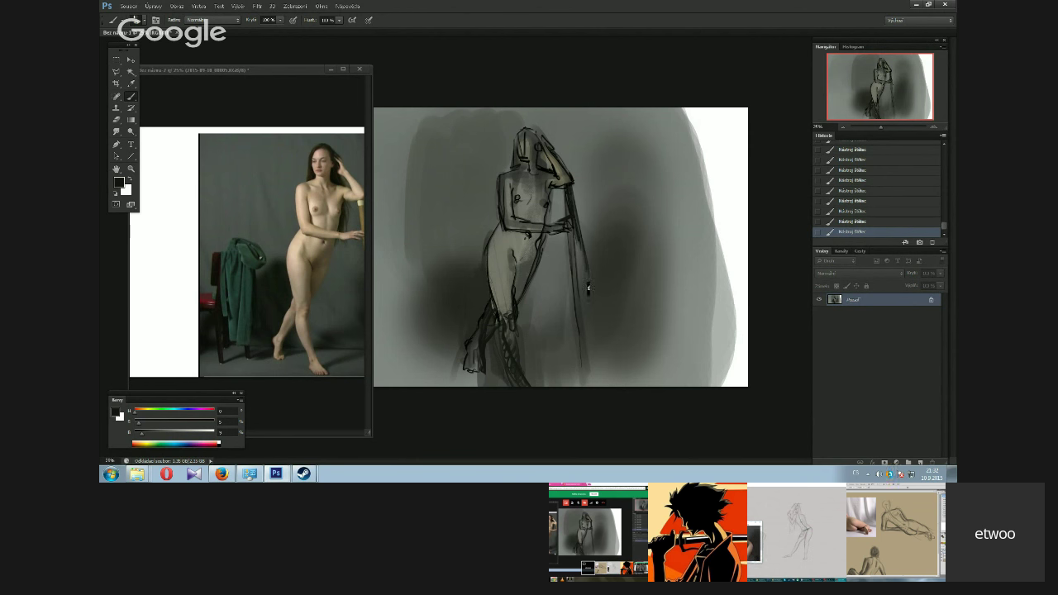
left_click_drag(579, 238, 600, 369)
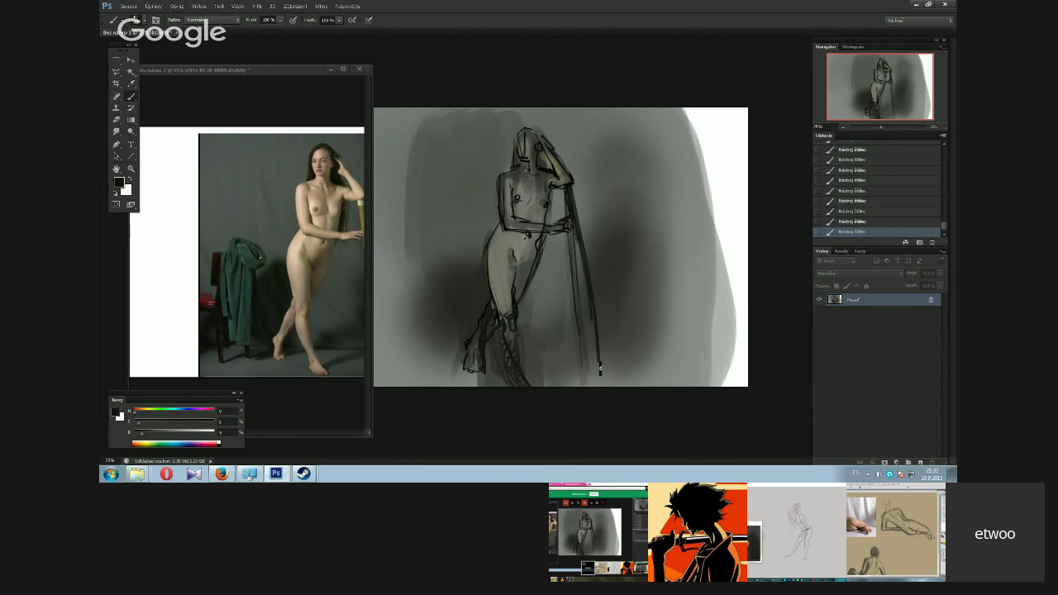
left_click_drag(599, 322, 609, 384)
left_click_drag(600, 345, 605, 374)
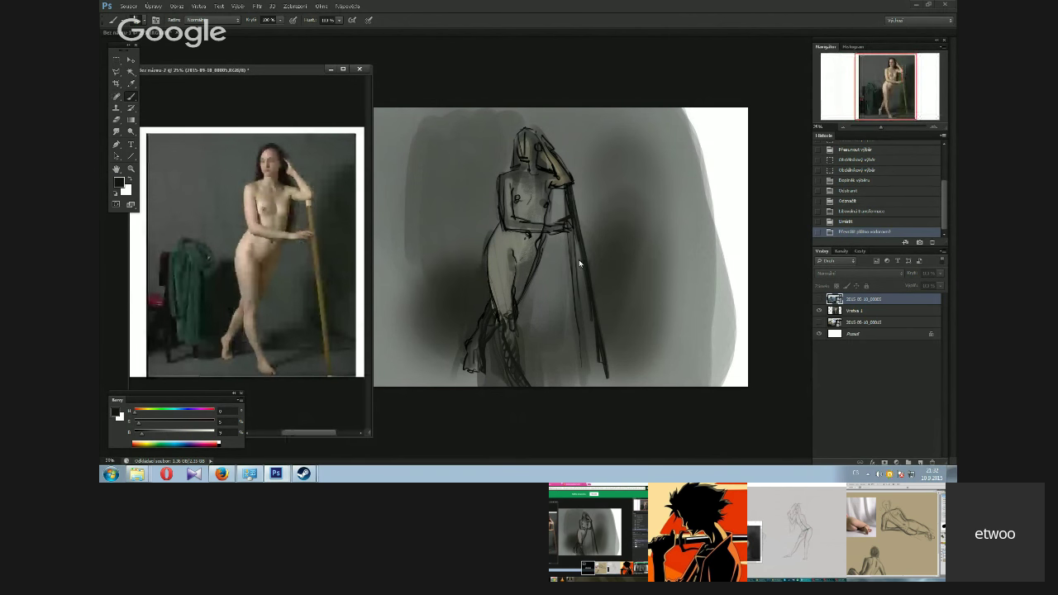
left_click(852, 212)
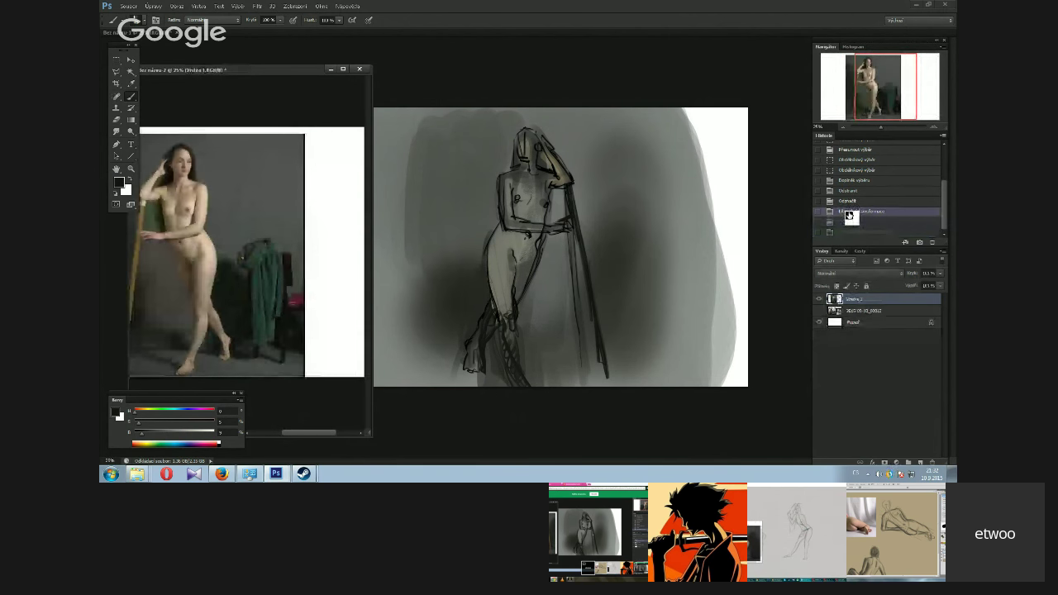
left_click(851, 232)
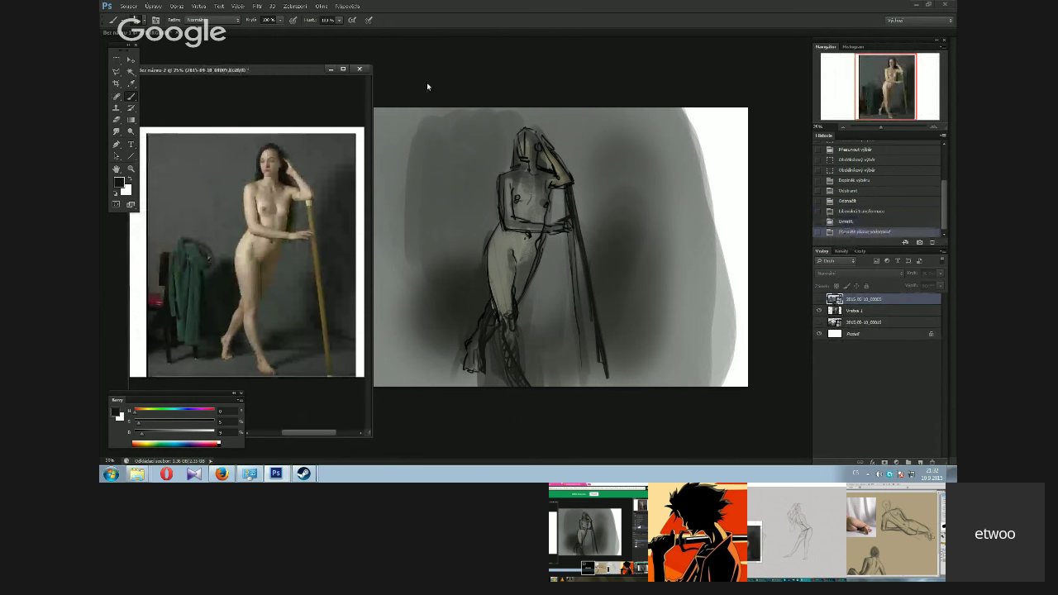
left_click(461, 116)
left_click(845, 232)
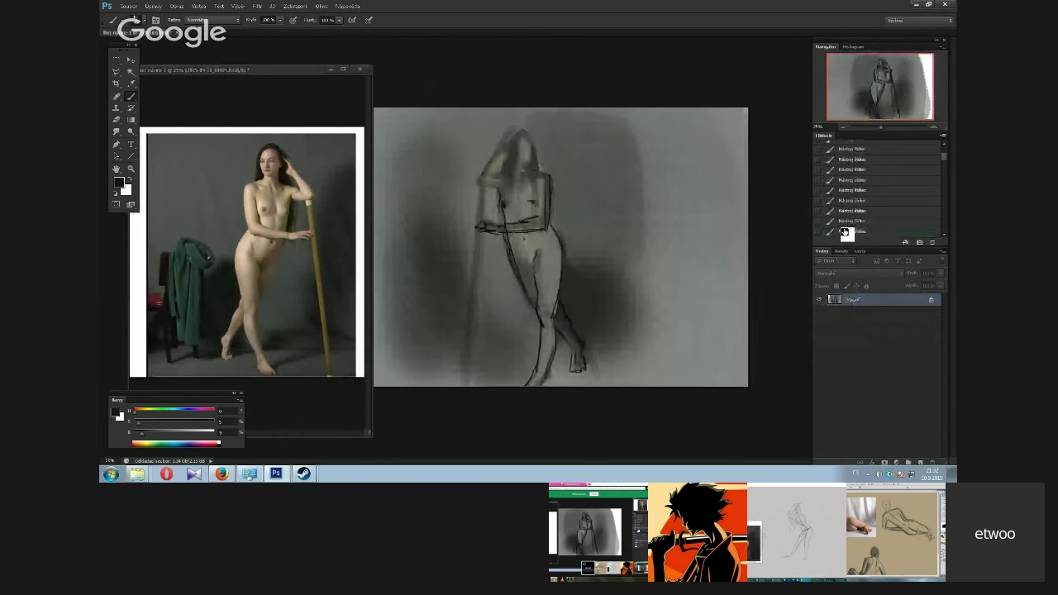
left_click(845, 232)
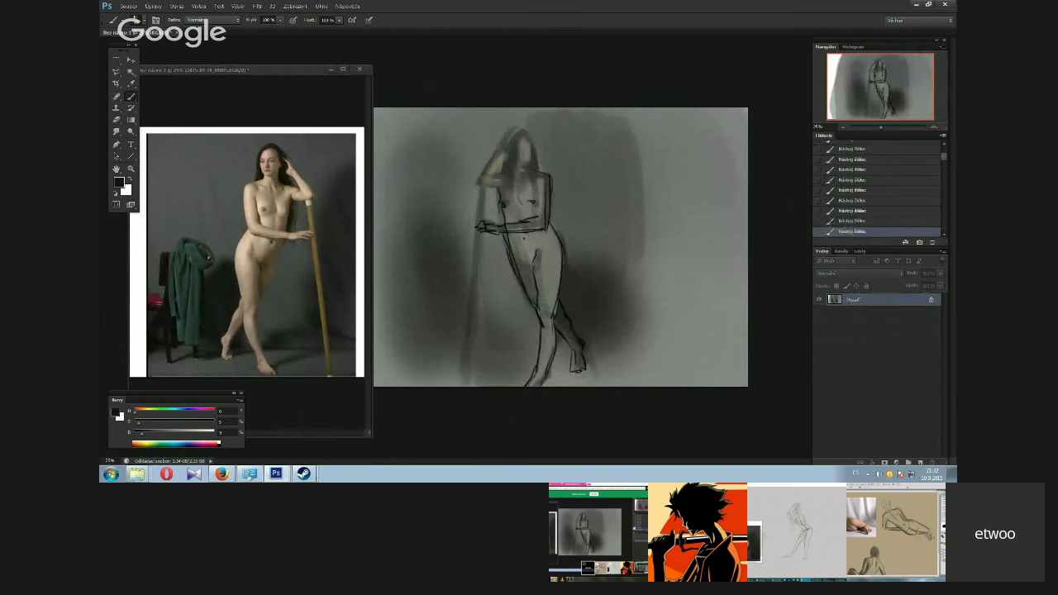
left_click(868, 221)
left_click(868, 210)
left_click(869, 201)
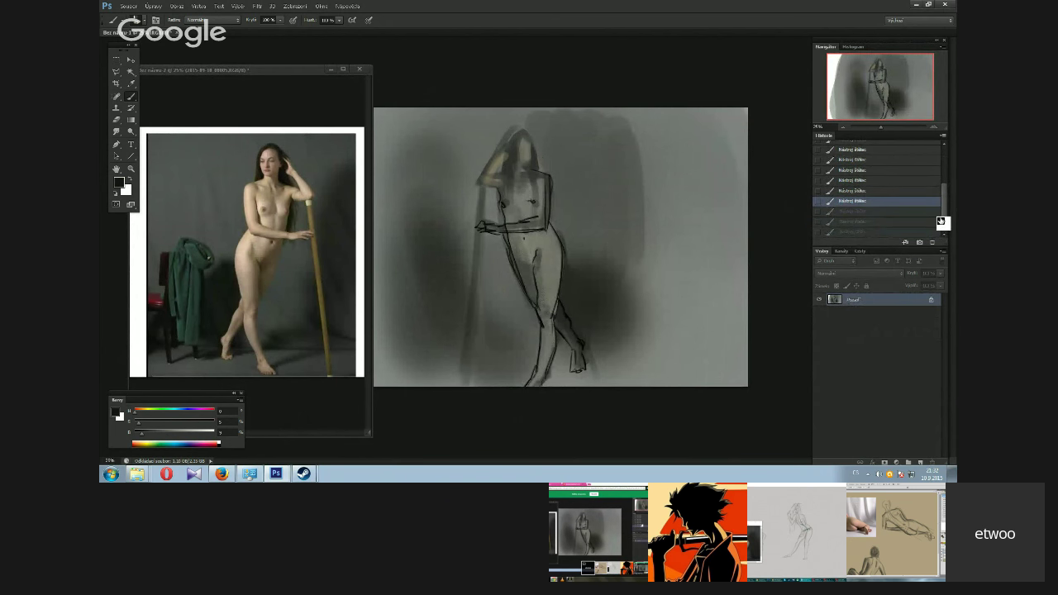
left_click(856, 233)
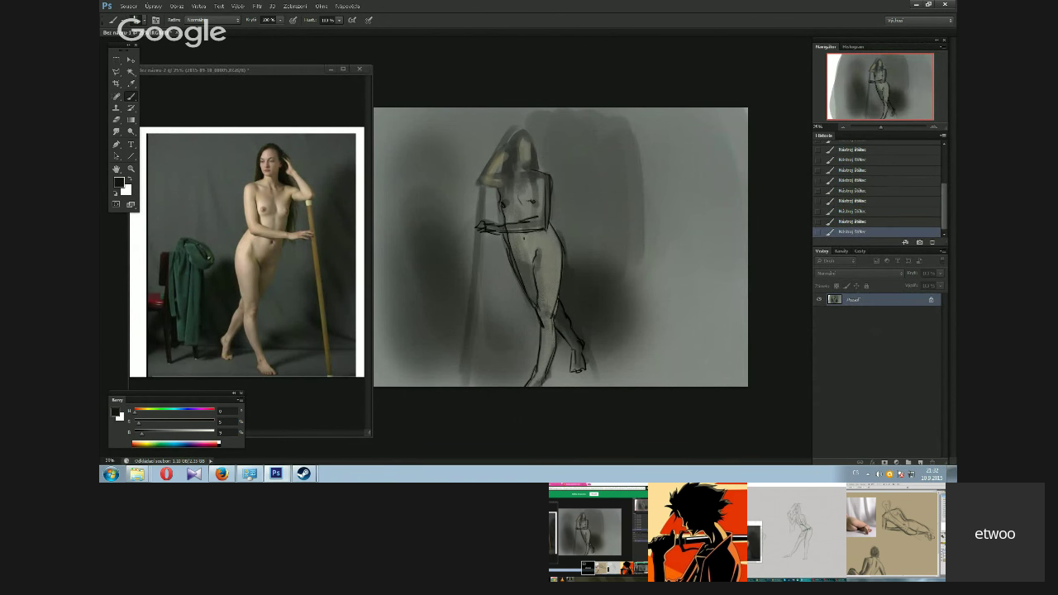
Darken the lower leg and outline the head and hair with dark strokes.
mouse_move(545, 353)
left_mouse_down()
mouse_move(539, 302)
mouse_move(529, 376)
mouse_move(542, 306)
mouse_move(572, 351)
left_mouse_up()
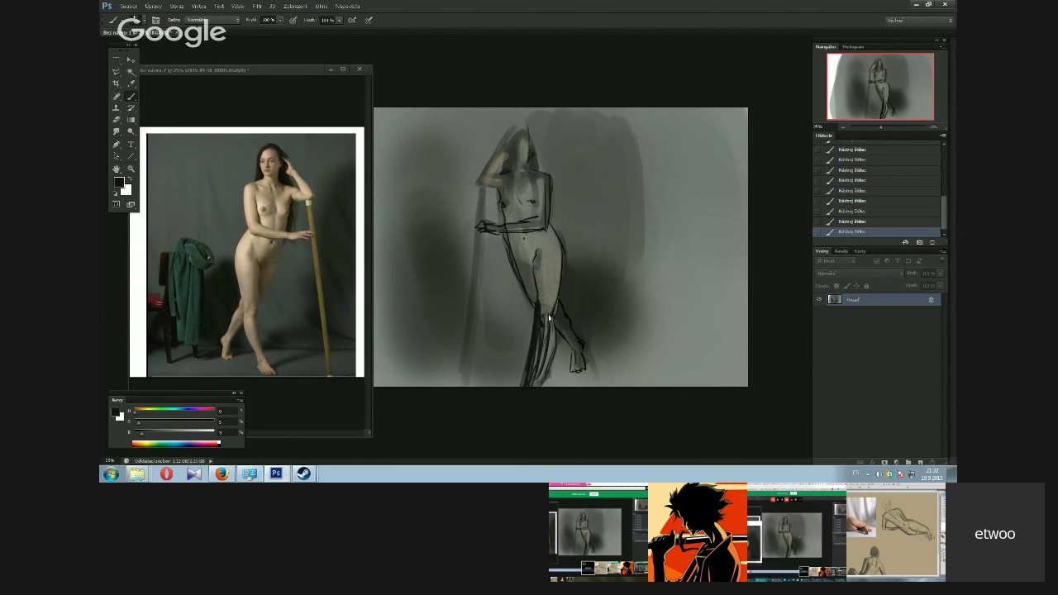
mouse_move(549, 319)
left_mouse_down()
mouse_move(519, 394)
mouse_move(564, 338)
mouse_move(558, 305)
mouse_move(577, 354)
left_mouse_up()
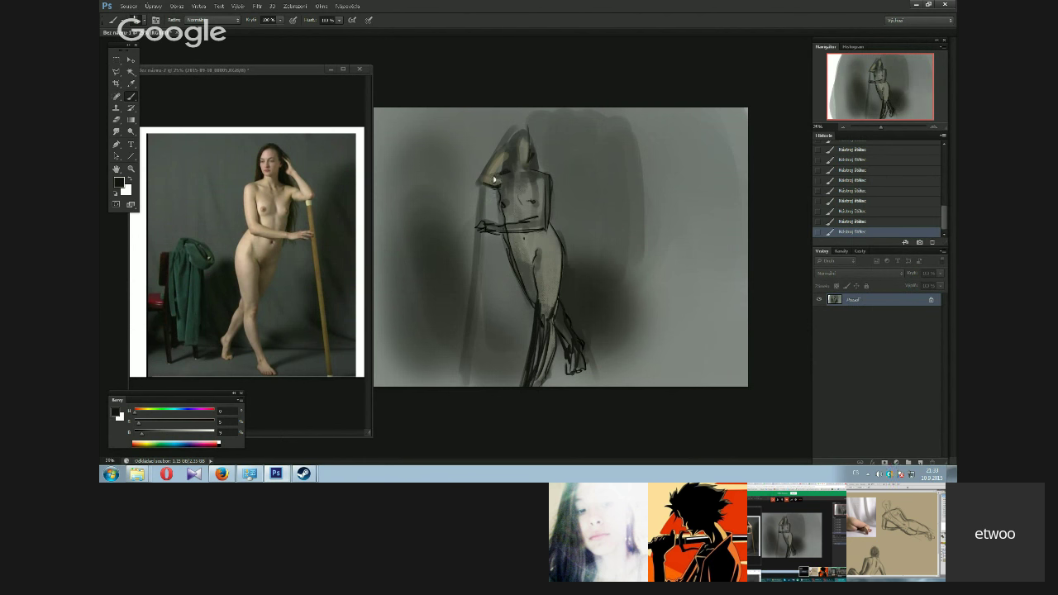
left_click_drag(494, 178, 506, 151)
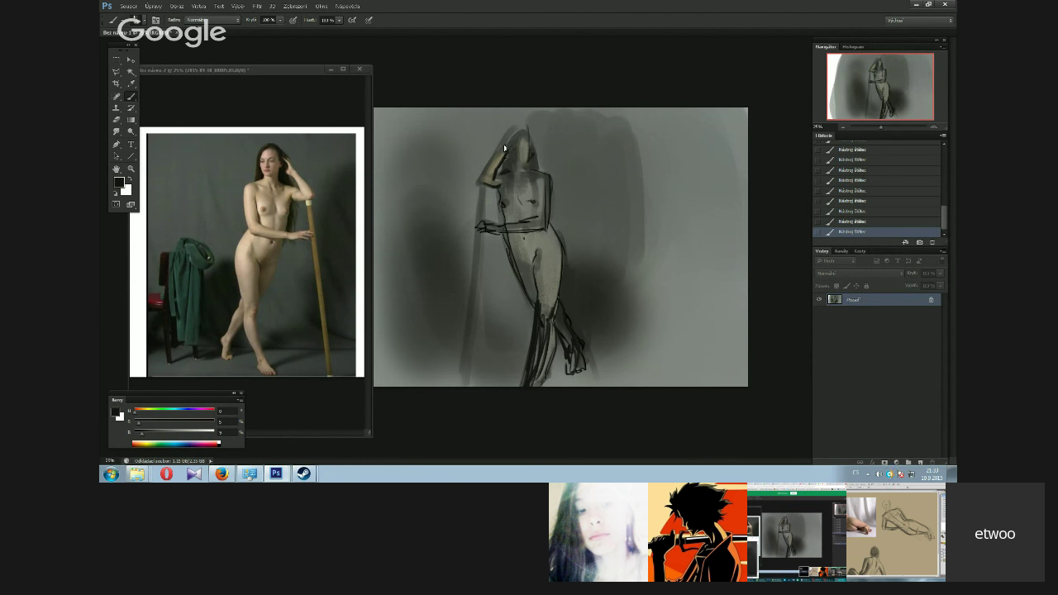
left_click_drag(507, 141, 479, 177)
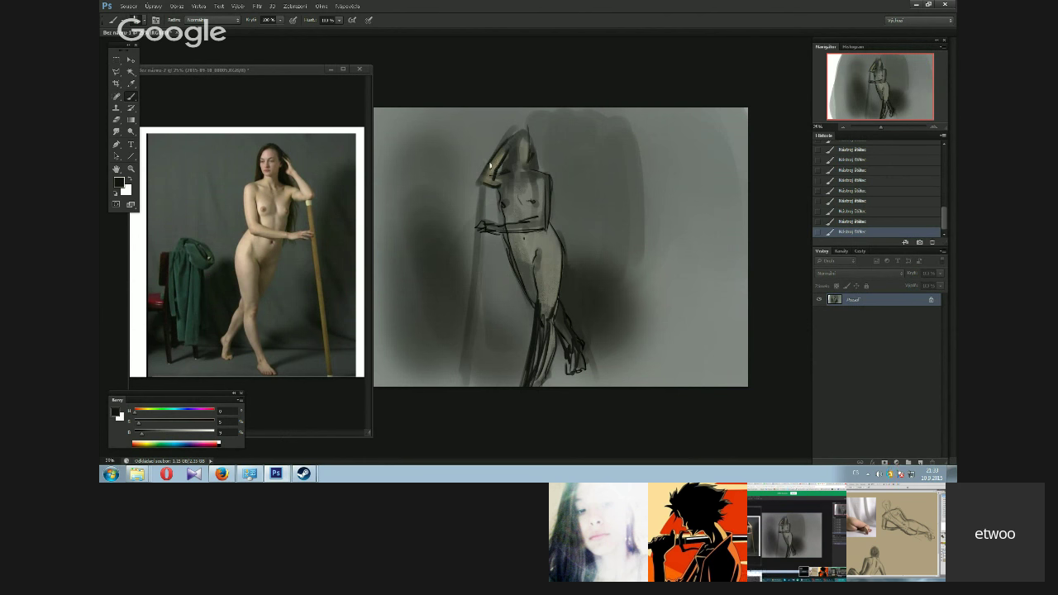
left_click(480, 180)
left_click_drag(480, 181, 498, 193)
Add dark strokes down from the arm, along the left side and near the left shoulder.
left_click(502, 210)
left_click_drag(503, 211, 507, 243)
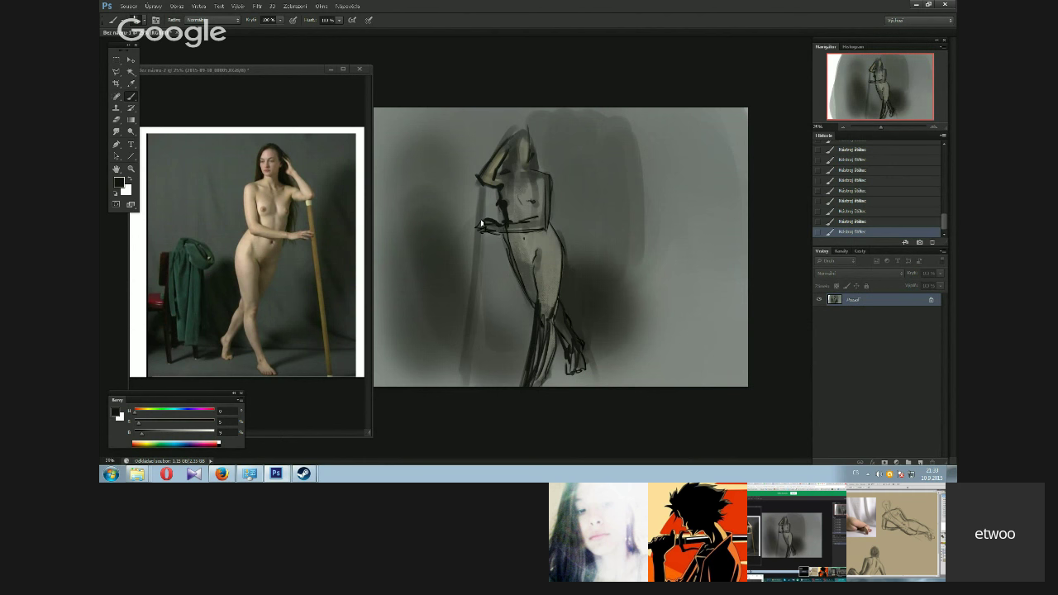
left_click(484, 224)
mouse_move(481, 185)
left_mouse_down()
mouse_move(480, 236)
mouse_move(488, 181)
mouse_move(455, 387)
left_mouse_up()
left_click_drag(477, 245, 460, 383)
mouse_move(488, 189)
left_mouse_down()
mouse_move(484, 225)
mouse_move(506, 233)
mouse_move(482, 234)
mouse_move(495, 213)
mouse_move(469, 211)
left_mouse_up()
Paint a light grey stroke at the arm, then darken the head, hair and upper torso.
left_click(438, 187, "alt")
left_click_drag(499, 227, 477, 209)
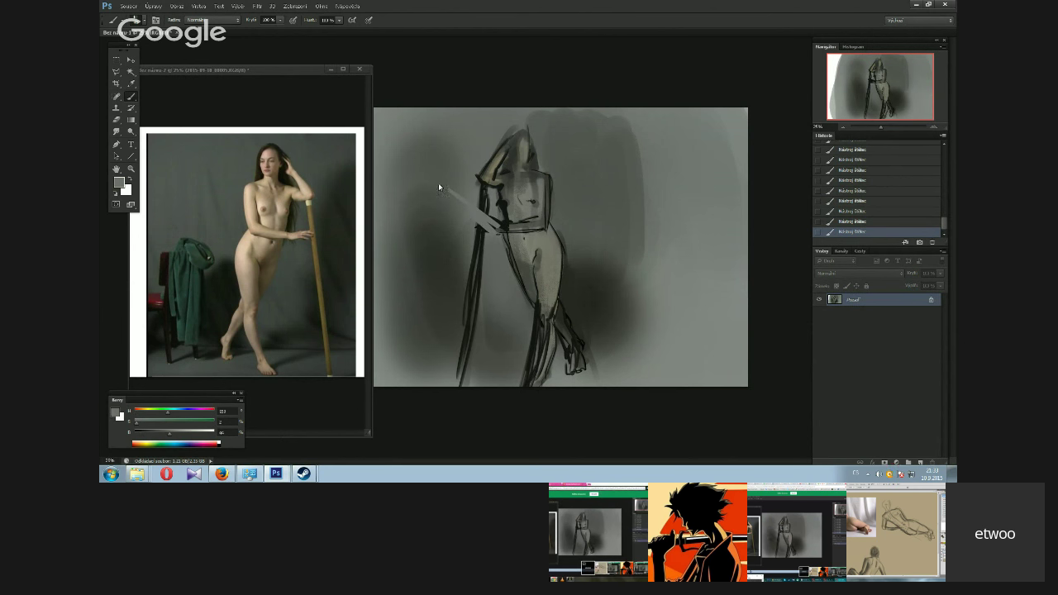
left_click(506, 210, "alt")
left_click(511, 203, "alt")
left_click_drag(534, 161, 527, 178)
mouse_move(532, 139)
left_mouse_down()
mouse_move(534, 176)
mouse_move(518, 139)
left_mouse_up()
mouse_move(515, 140)
left_mouse_down()
mouse_move(505, 179)
mouse_move(511, 151)
left_mouse_up()
mouse_move(521, 137)
left_mouse_down()
mouse_move(518, 152)
mouse_move(508, 143)
mouse_move(510, 182)
left_mouse_up()
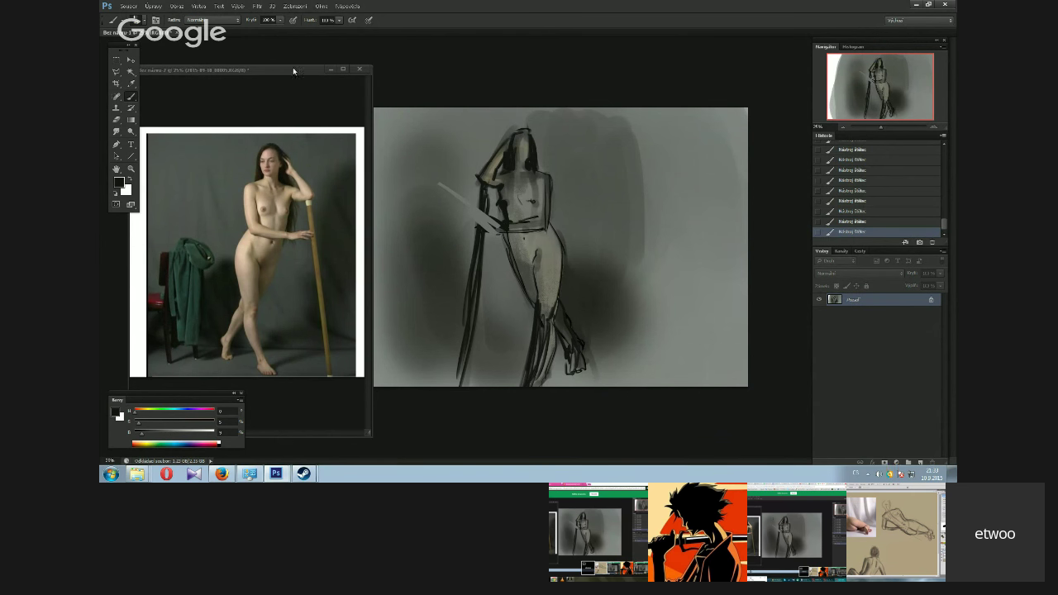
Move the reference photo window up-left, then paint a light grey stroke across the arm.
left_click_drag(286, 74, 274, 63)
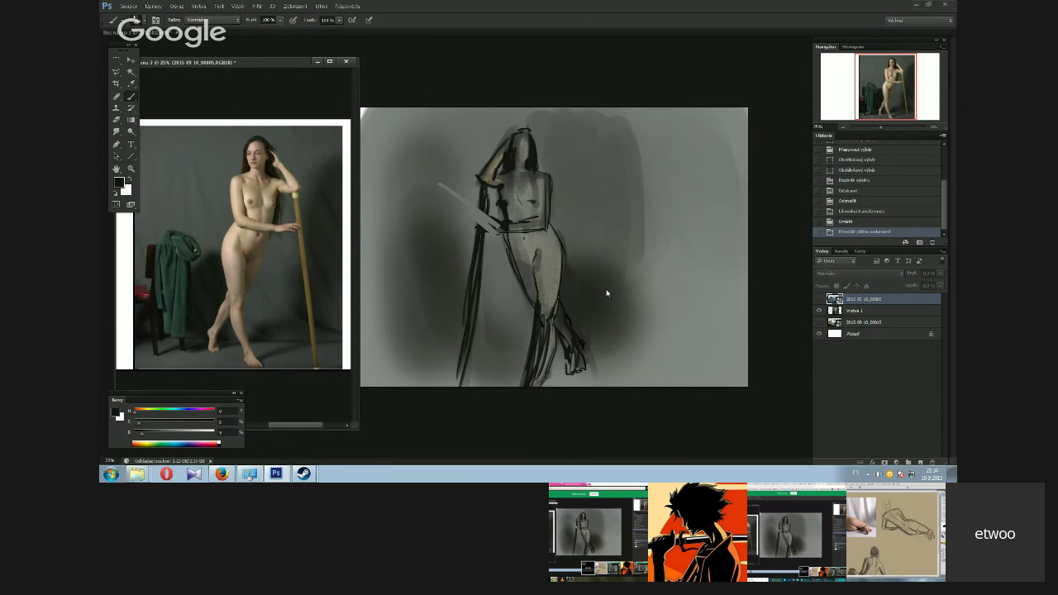
left_click(505, 227)
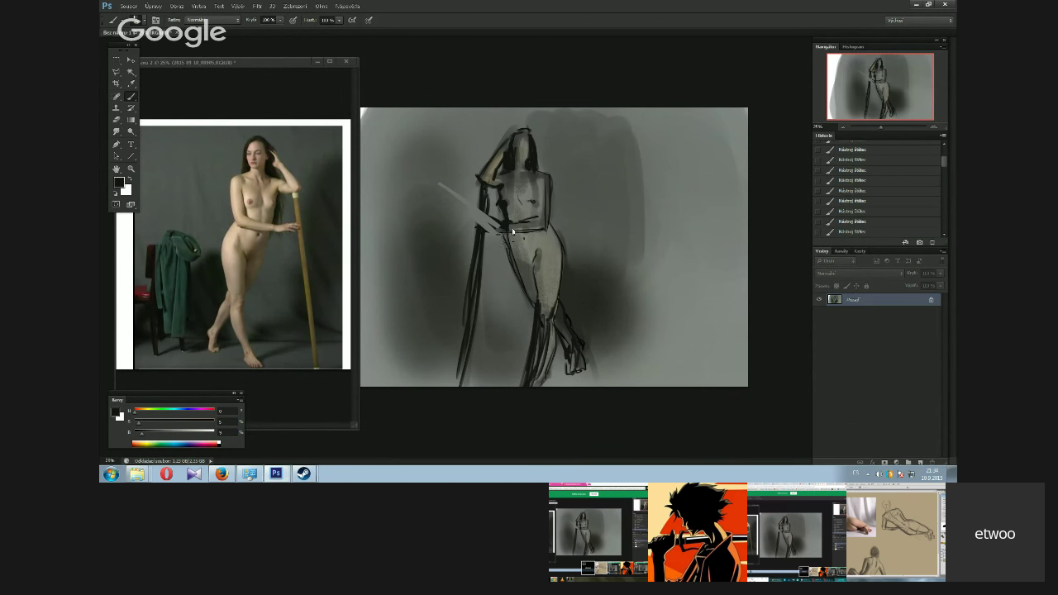
left_click(505, 207, "alt")
left_click(504, 207, "alt")
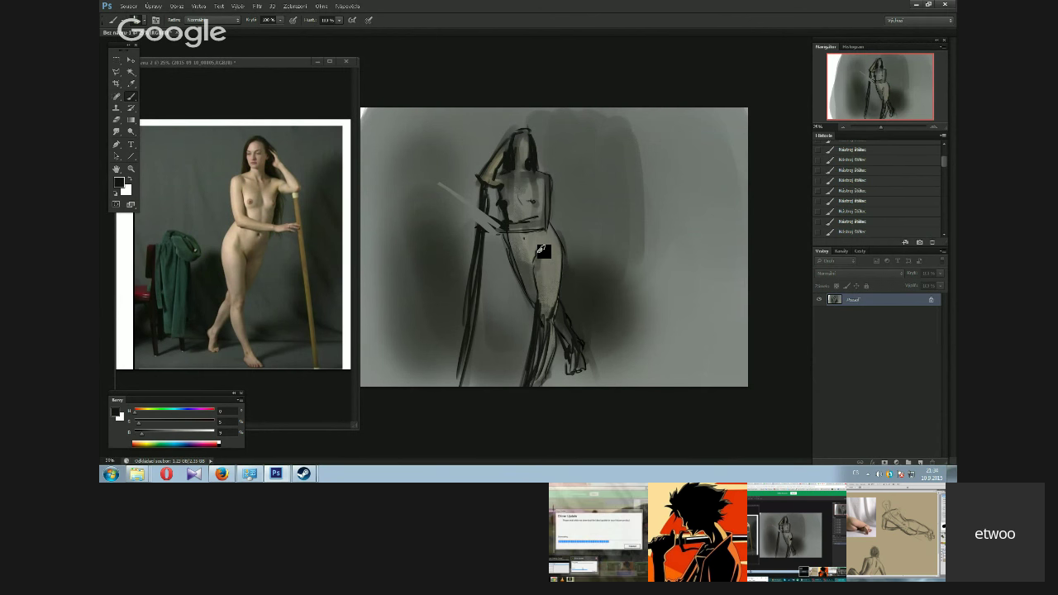
left_click(546, 245, "alt")
left_click(541, 240, "alt")
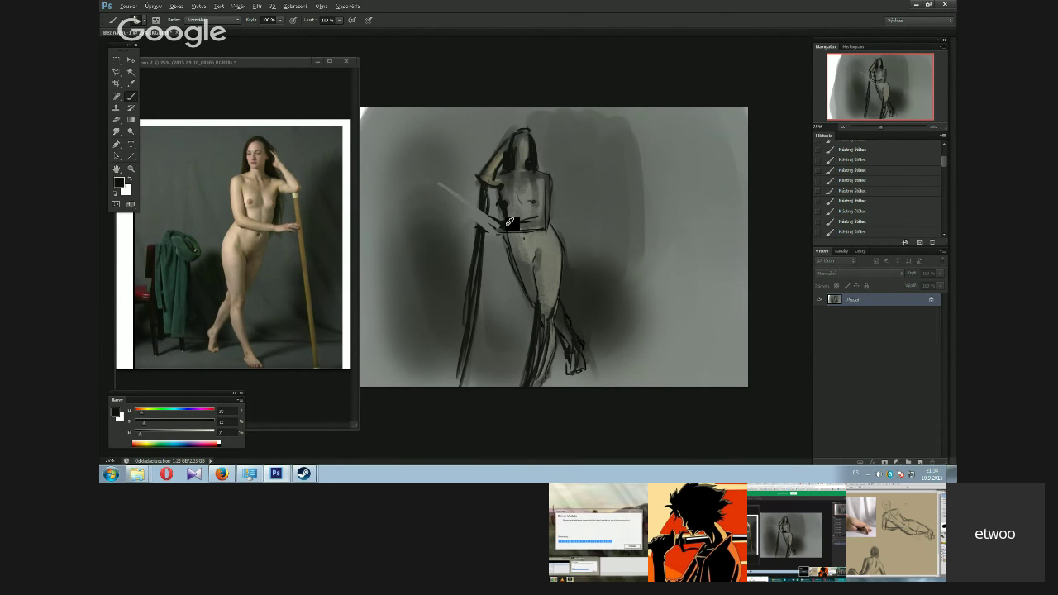
left_click(479, 222, "alt")
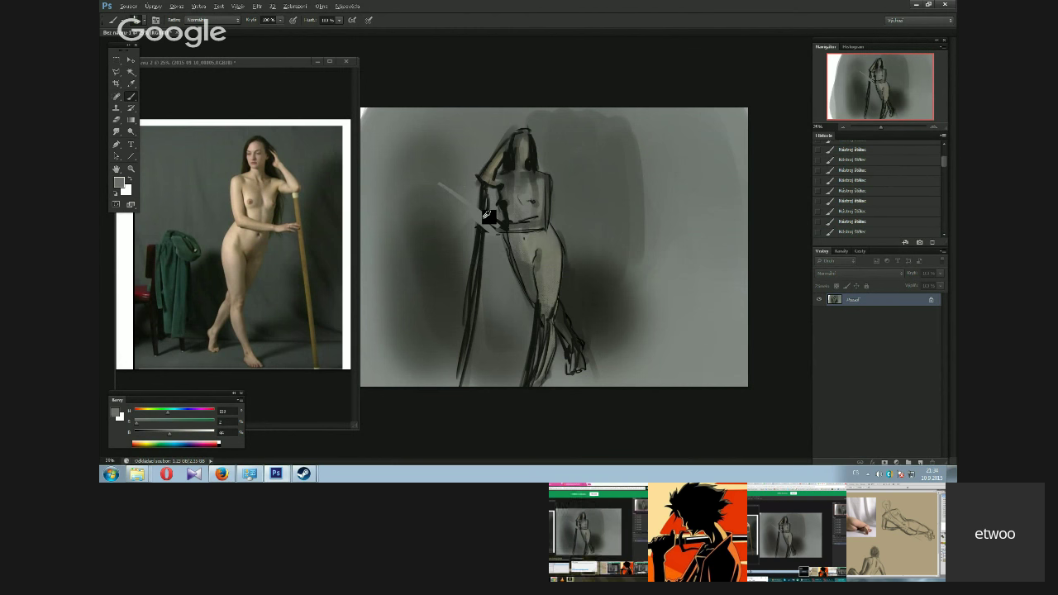
mouse_move(496, 211)
left_mouse_down()
mouse_move(475, 230)
mouse_move(486, 223)
left_mouse_up()
Extend the light grey across the arm and add small strokes, sampling dark tones near the hand.
left_click(490, 195, "alt")
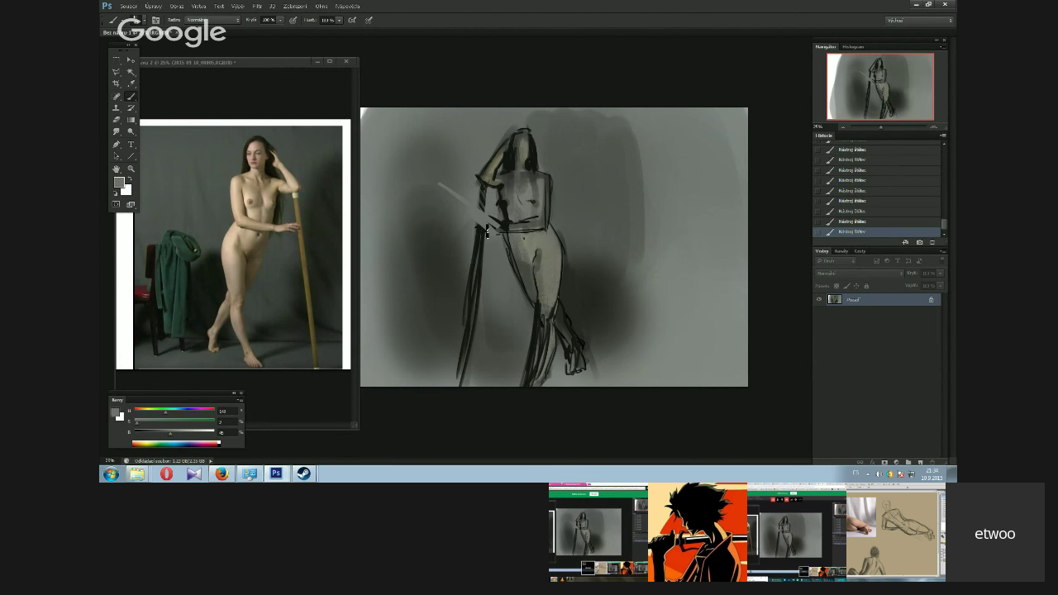
left_click(506, 207, "alt")
left_click(491, 192, "alt")
left_click_drag(490, 184, 480, 192)
left_click(504, 203, "alt")
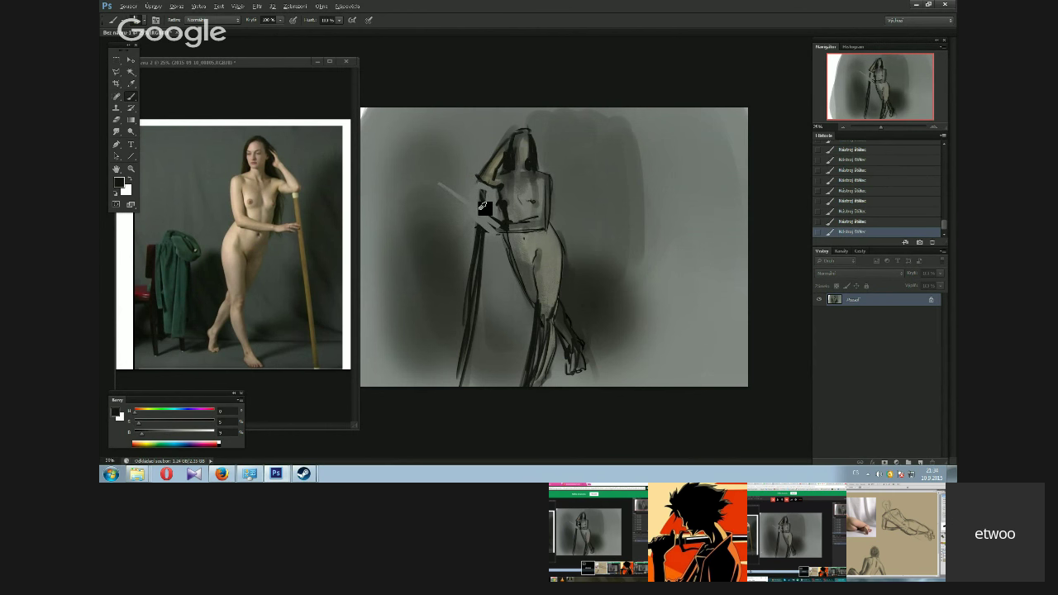
left_click(506, 223, "alt")
Flip the canvas horizontally, then paint a dark stroke across the waist and near the legs.
key("h")
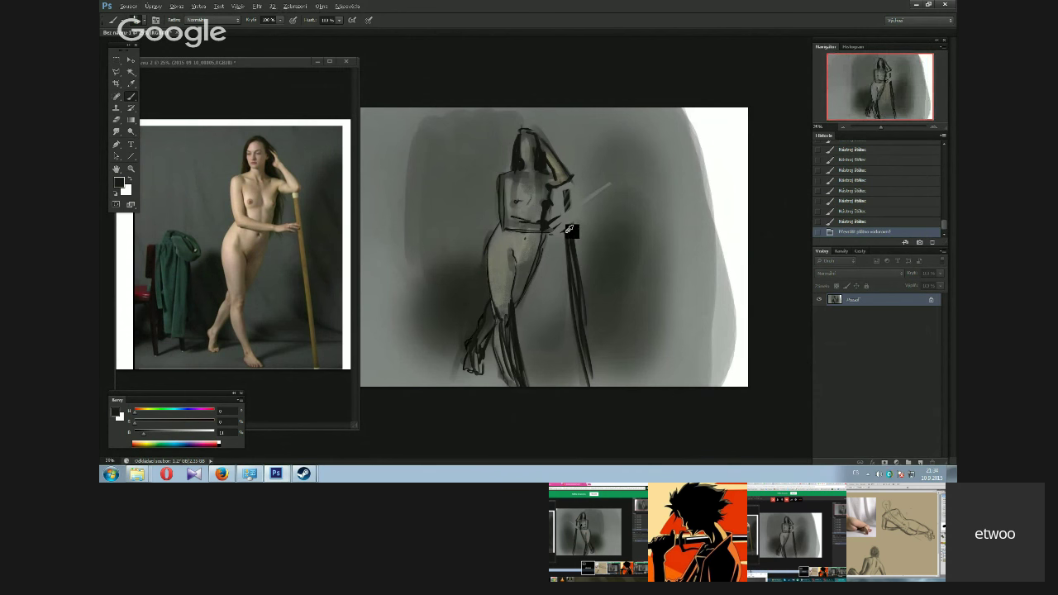
left_click(556, 231, "alt")
mouse_move(504, 231)
left_mouse_down()
mouse_move(546, 237)
mouse_move(513, 228)
mouse_move(499, 208)
left_mouse_up()
left_click_drag(515, 337, 511, 345)
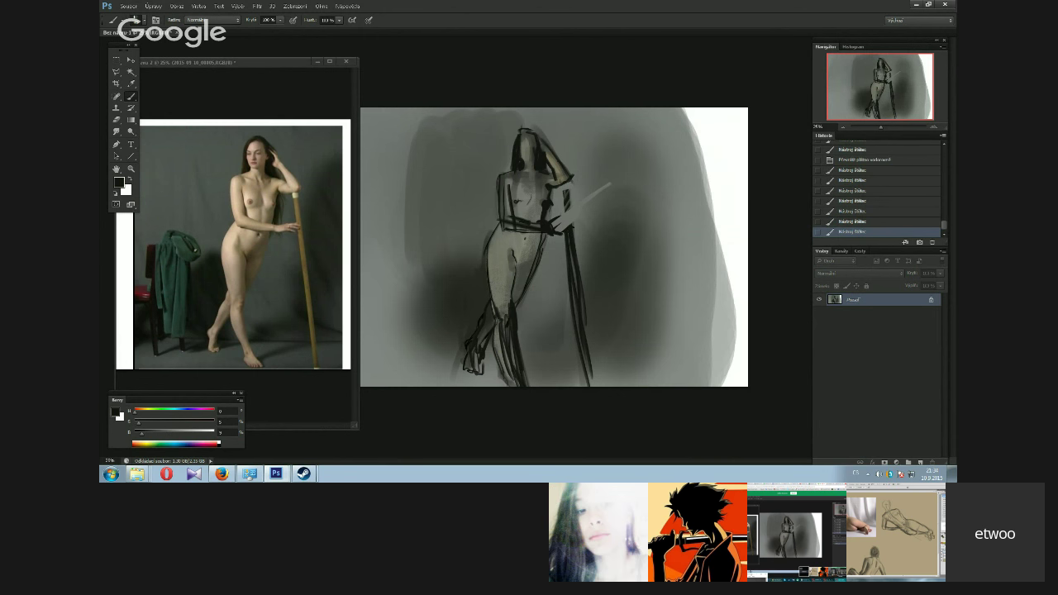
Firm up the legs with dark grey and black strokes, including the back of the lower leg.
left_click(529, 314, "alt")
left_click_drag(516, 322, 500, 322)
left_click(513, 317, "alt")
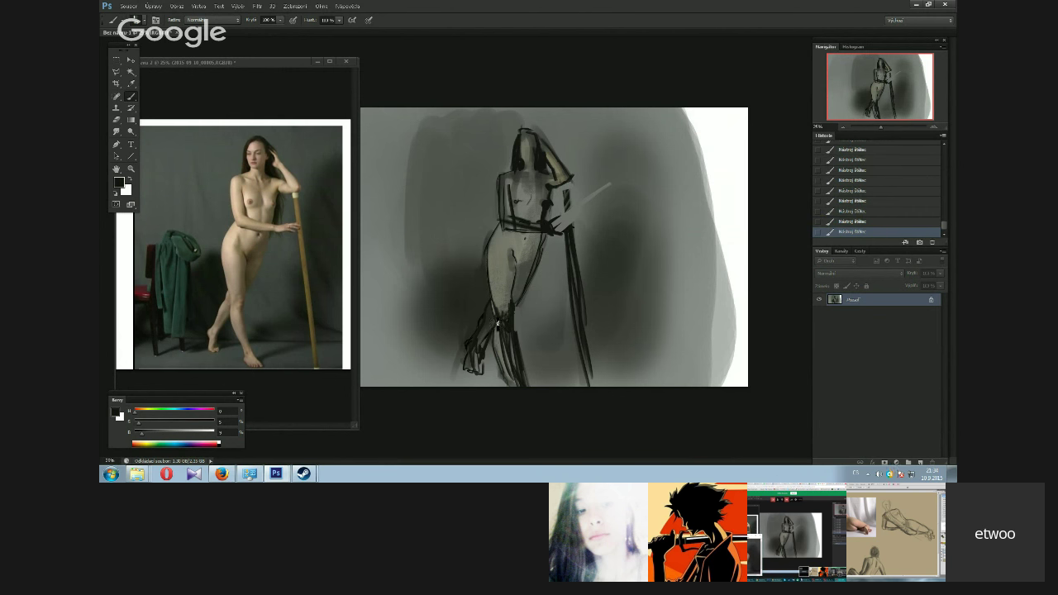
left_click_drag(506, 360, 519, 387)
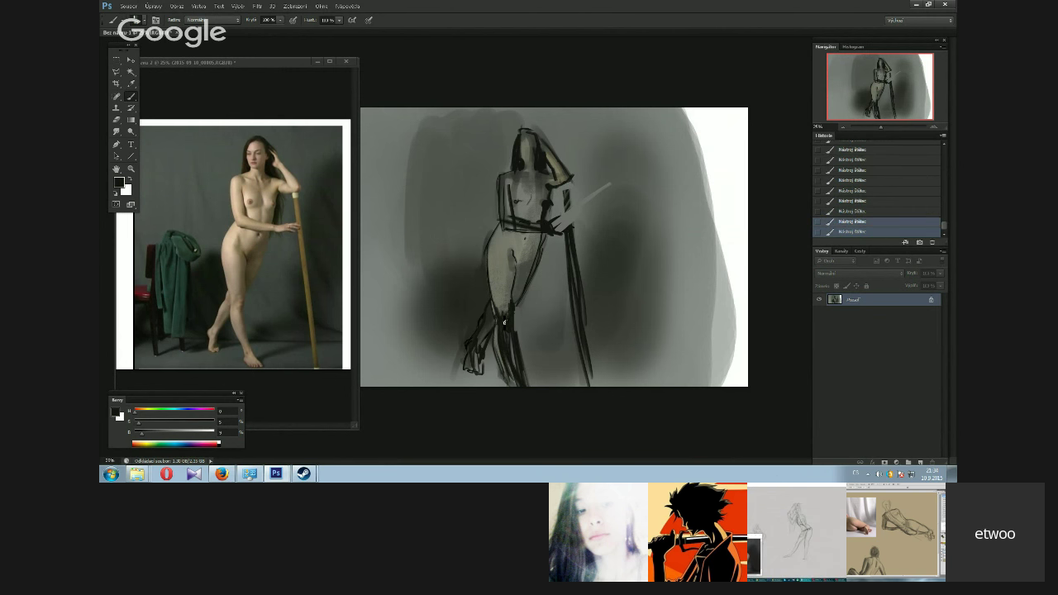
left_click(492, 362, "alt")
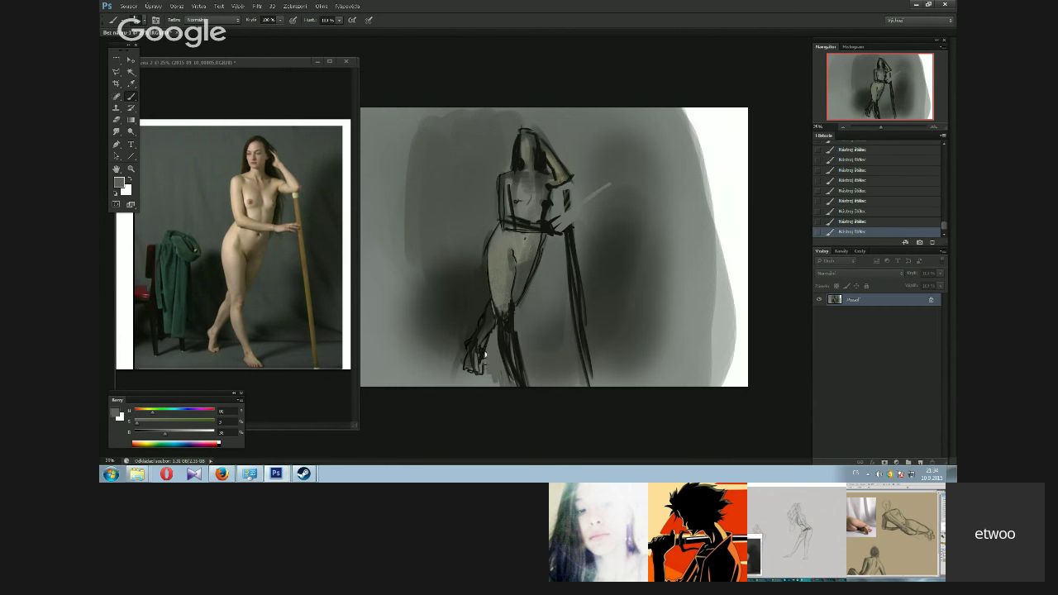
left_click(550, 222, "alt")
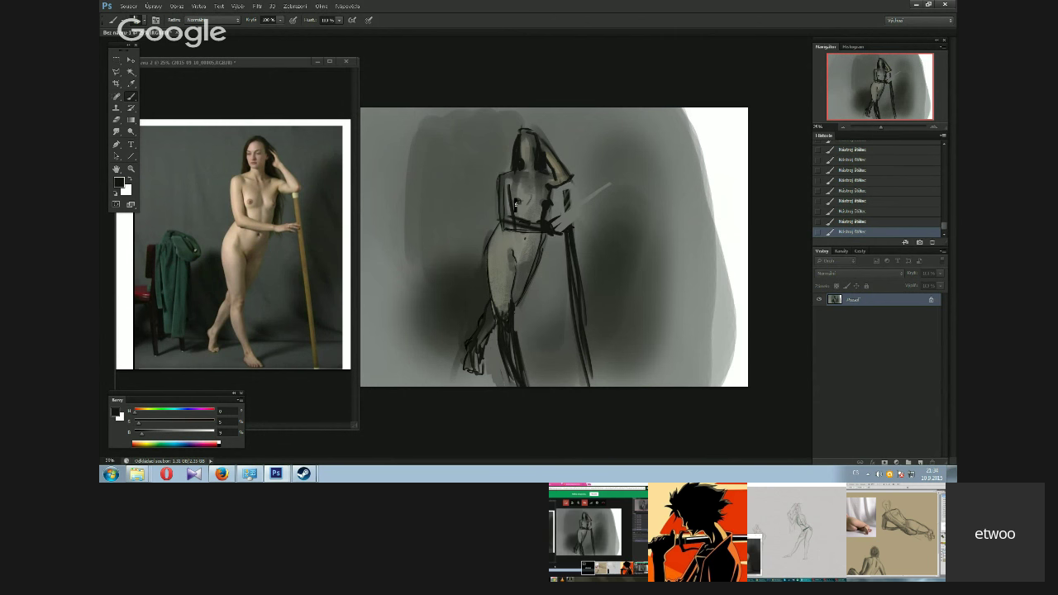
left_click_drag(506, 334, 513, 369)
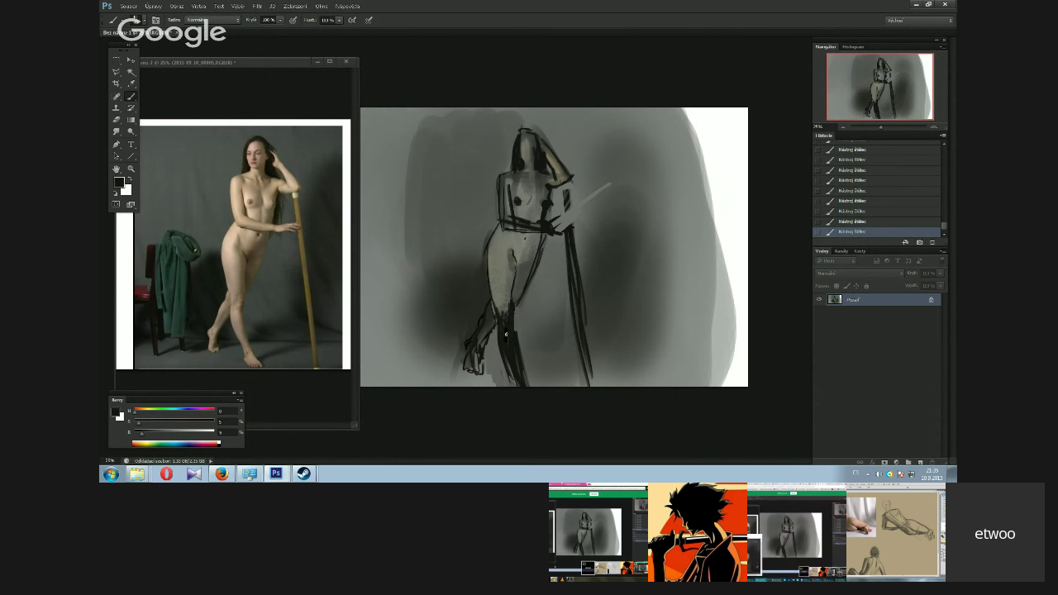
left_click_drag(510, 329, 477, 360)
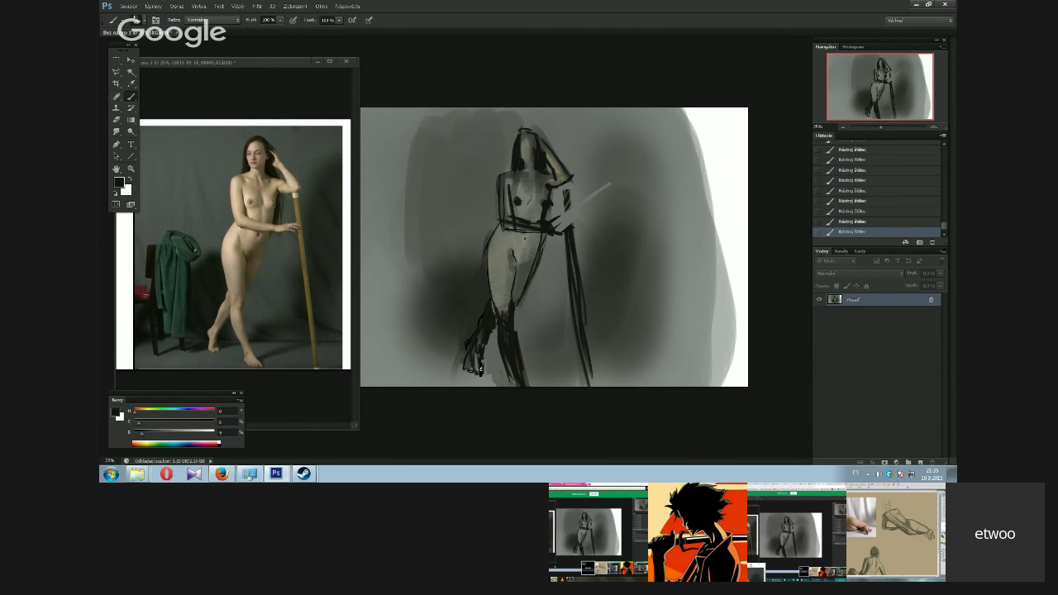
left_click_drag(481, 329, 481, 339)
Darken the thigh, raised arm and head, then nudge the reference window right and down.
left_click_drag(510, 300, 521, 294)
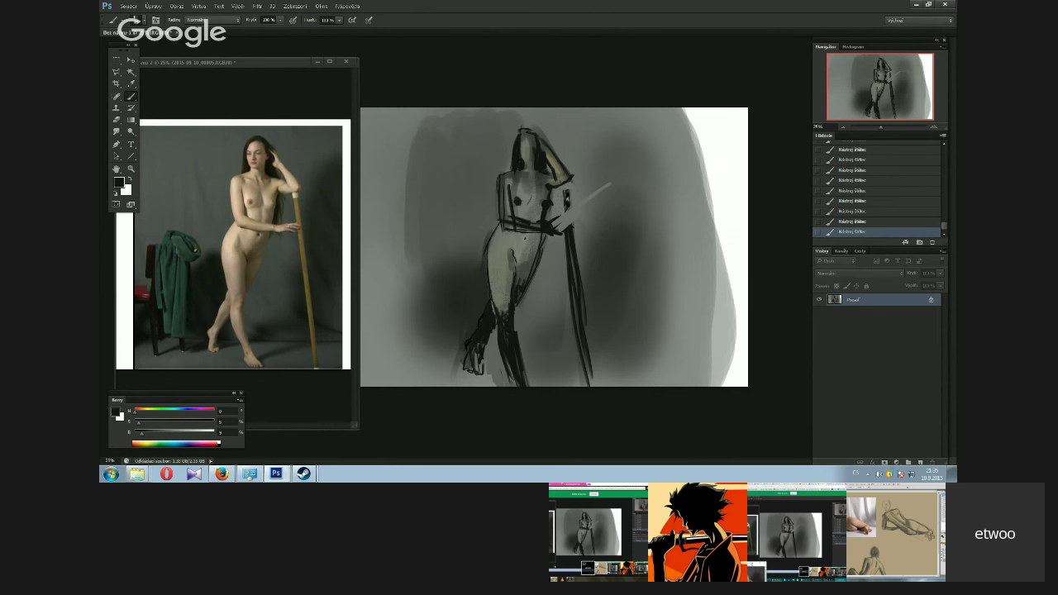
left_click_drag(566, 188, 572, 222)
left_click(520, 153, "alt")
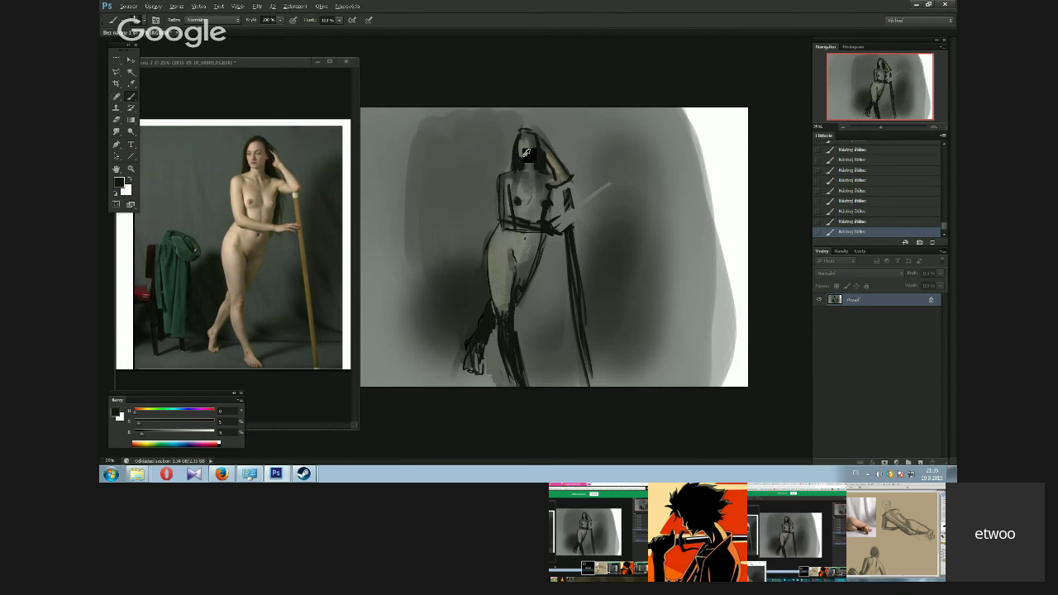
left_click(524, 159, "alt")
mouse_move(522, 167)
left_mouse_down()
mouse_move(518, 137)
mouse_move(529, 148)
left_mouse_up()
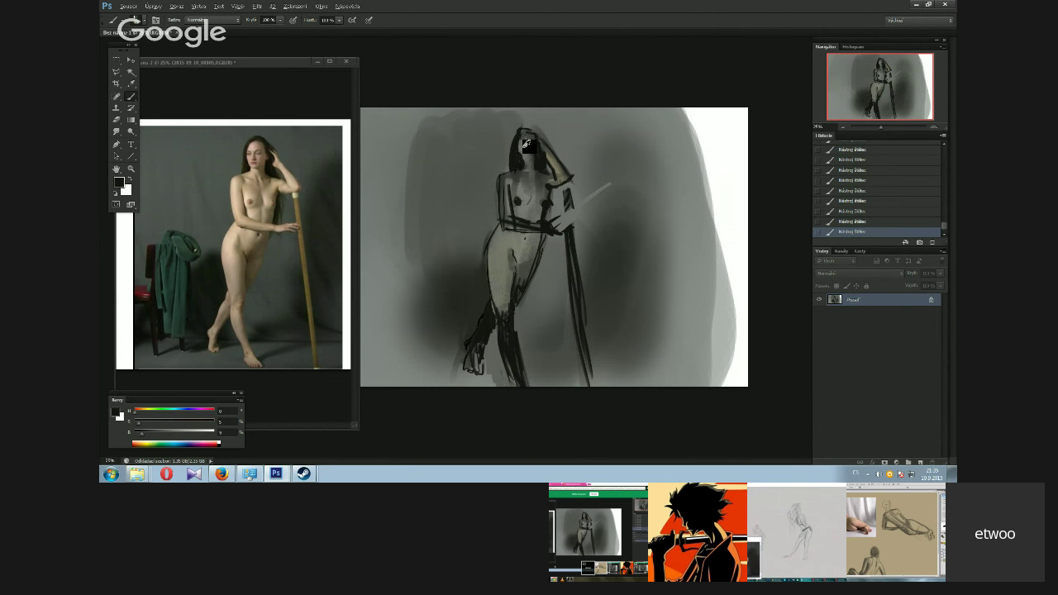
left_click(520, 157, "alt")
left_click_drag(263, 68, 291, 75)
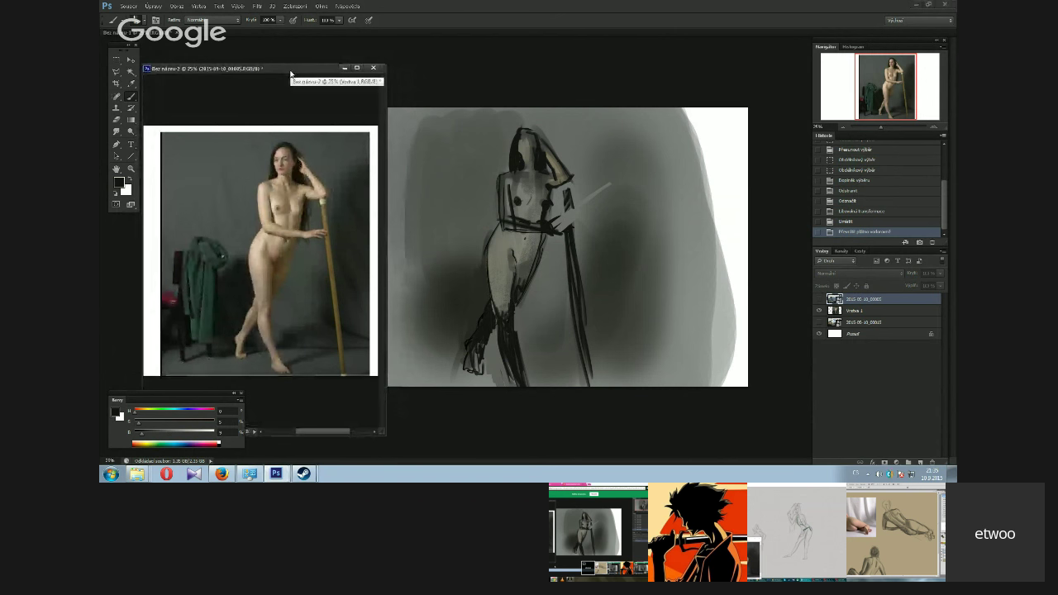
Add a light stroke on the face and a dark stroke near the hand, sampling greys.
left_click(526, 147)
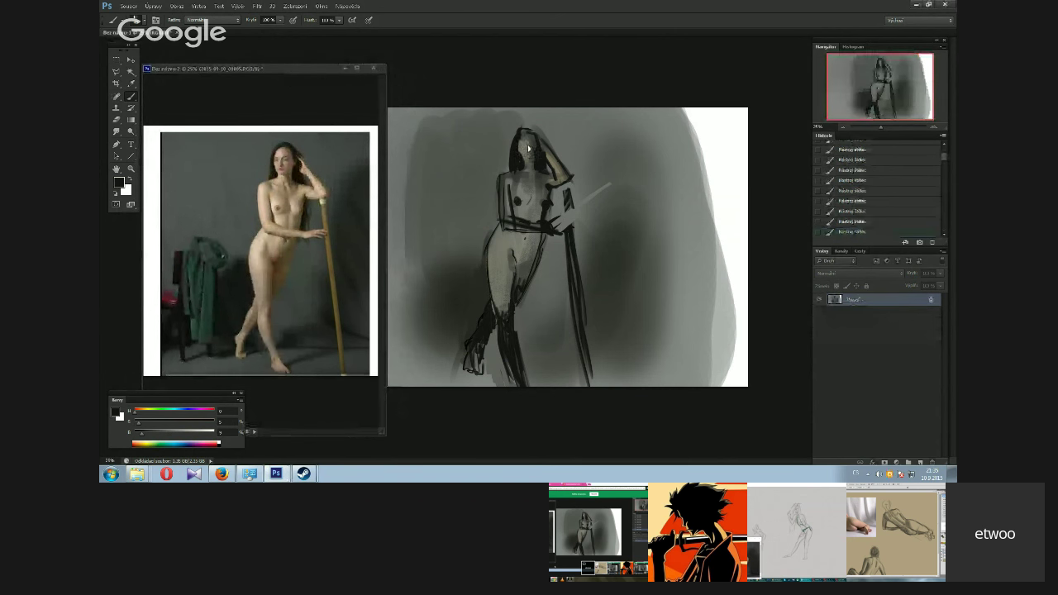
left_click_drag(529, 148, 522, 152)
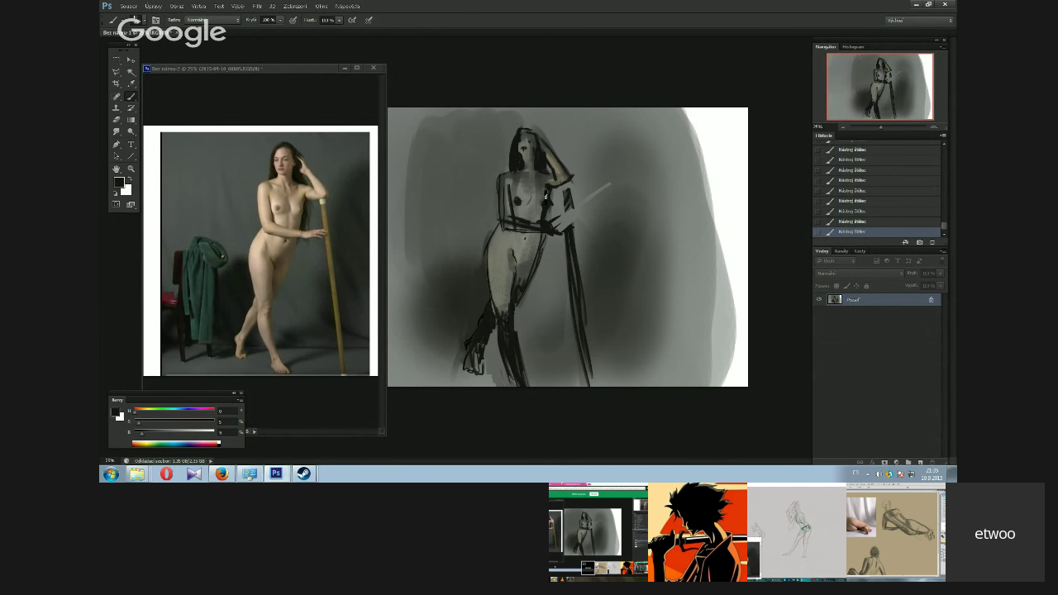
left_click_drag(549, 196, 550, 220)
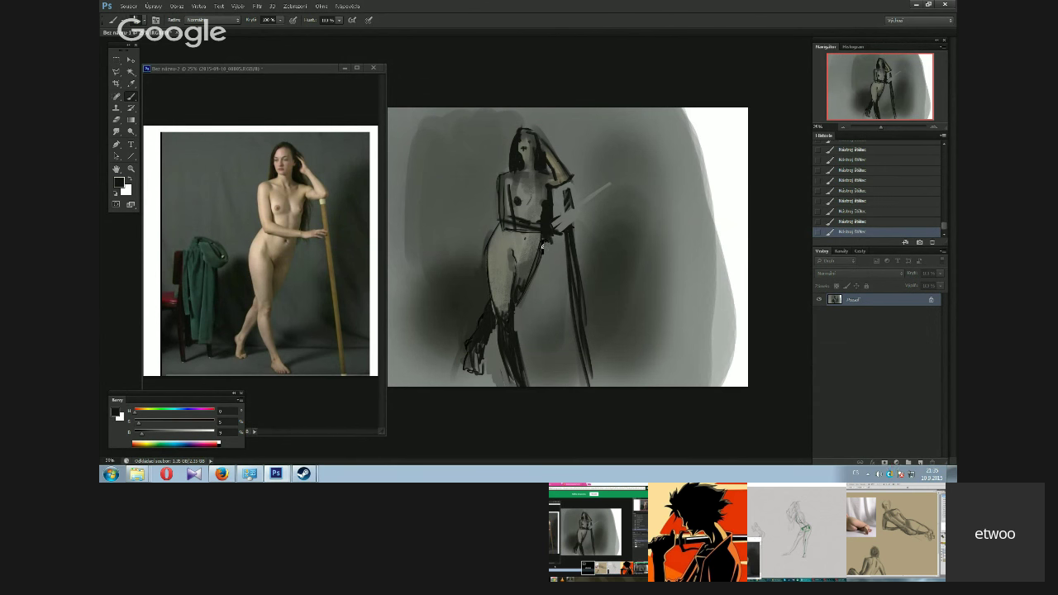
left_click(560, 221, "alt")
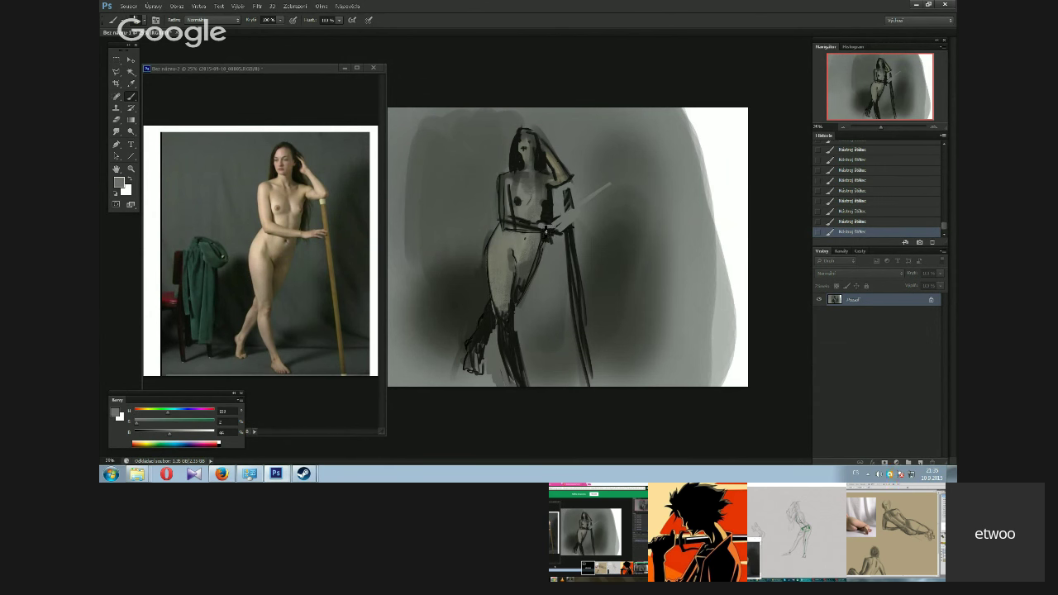
left_click(551, 209, "alt")
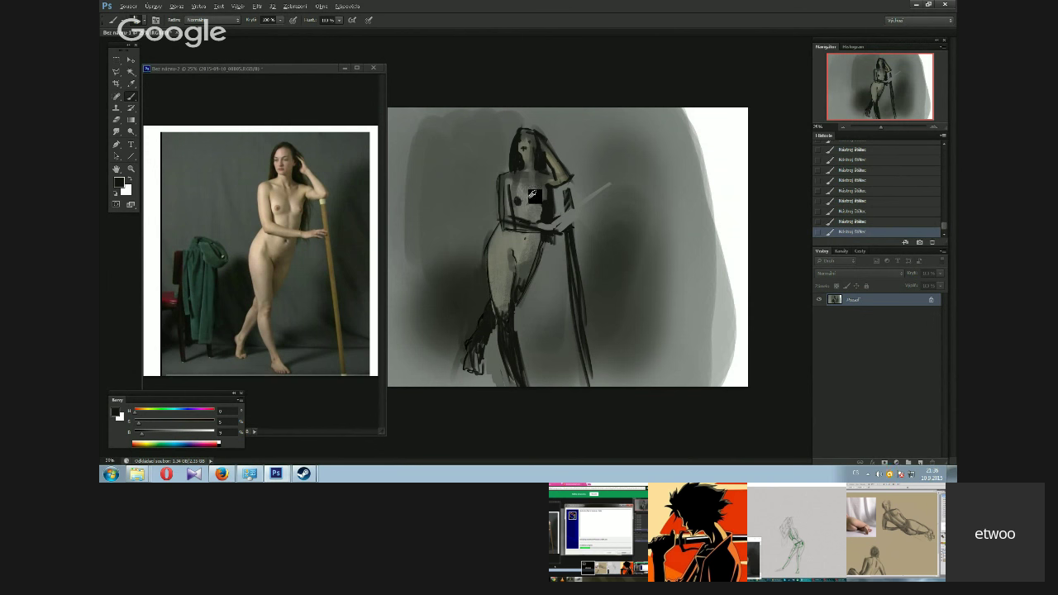
Sample chest greys and near-black tones, then darken the lower left leg and foot.
left_click(533, 196, "alt")
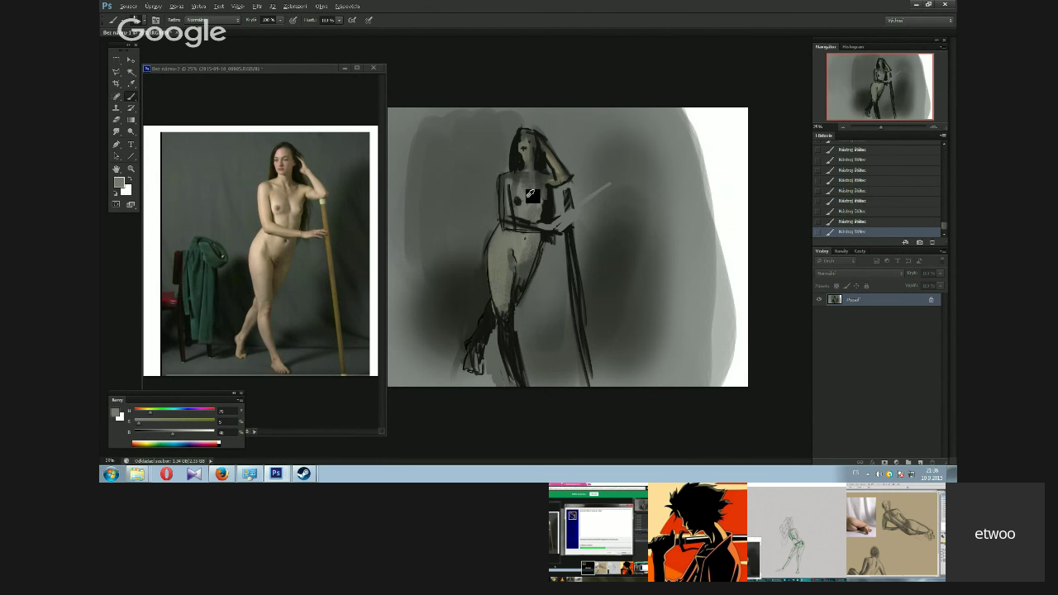
left_click(526, 199, "alt")
left_click(492, 312, "alt")
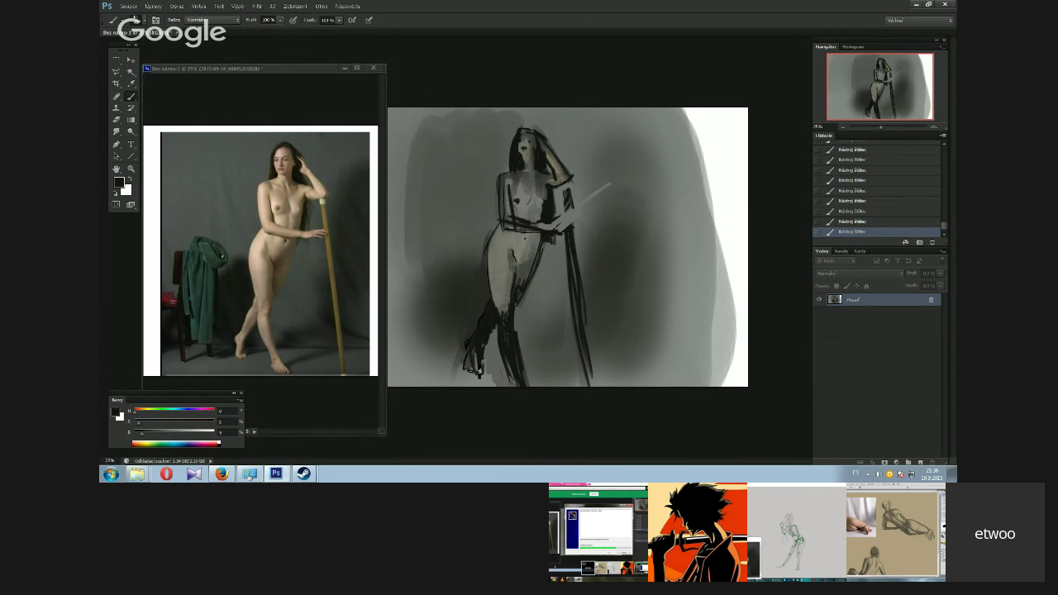
left_click(473, 327, "alt")
left_click_drag(473, 327, 467, 376)
left_click(522, 162, "alt")
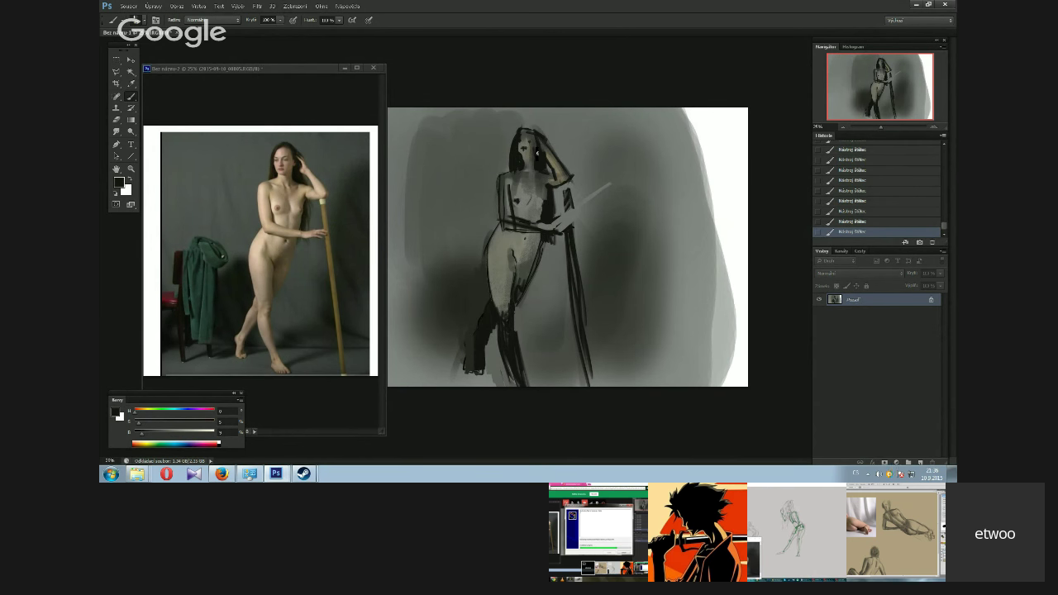
At 50% zoom, paint a dark stroke into the hair beside the face, then sample a grey.
scroll(541, 155, "up", 2)
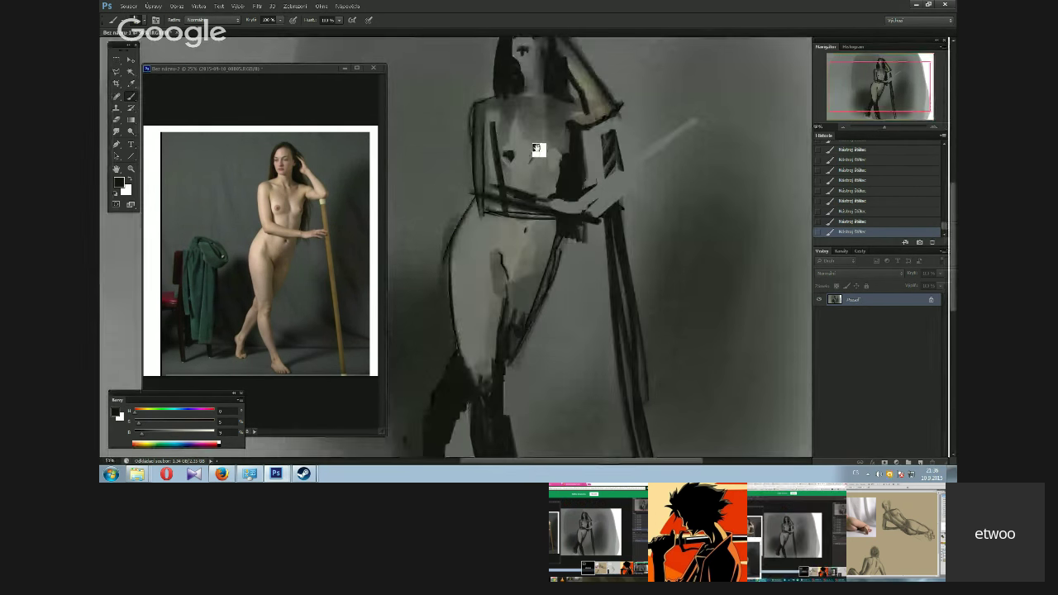
left_click_drag(542, 155, 570, 320)
scroll(570, 321, "down", 1)
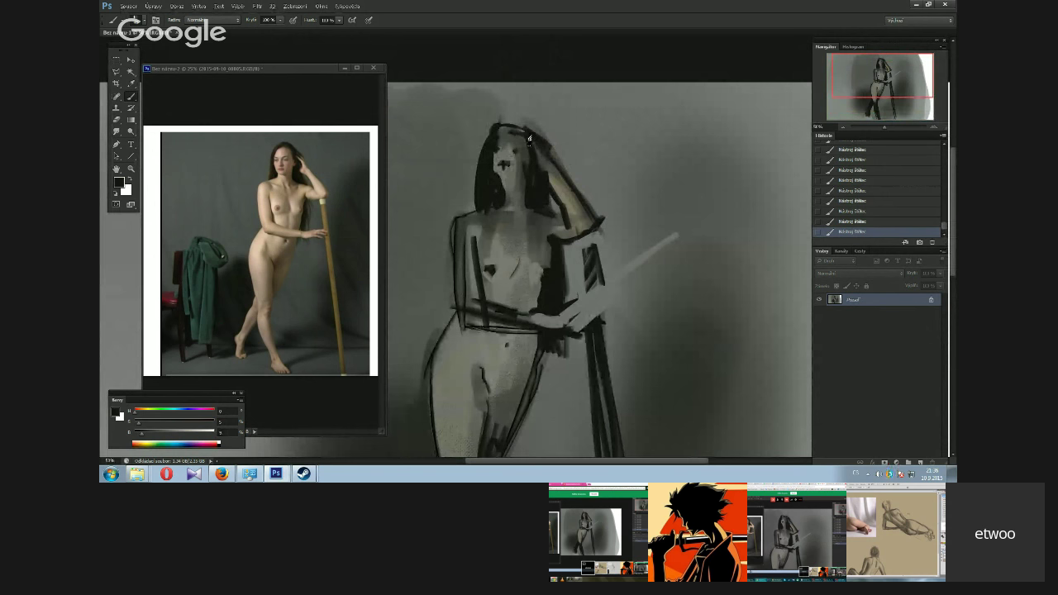
left_click_drag(531, 195, 526, 177)
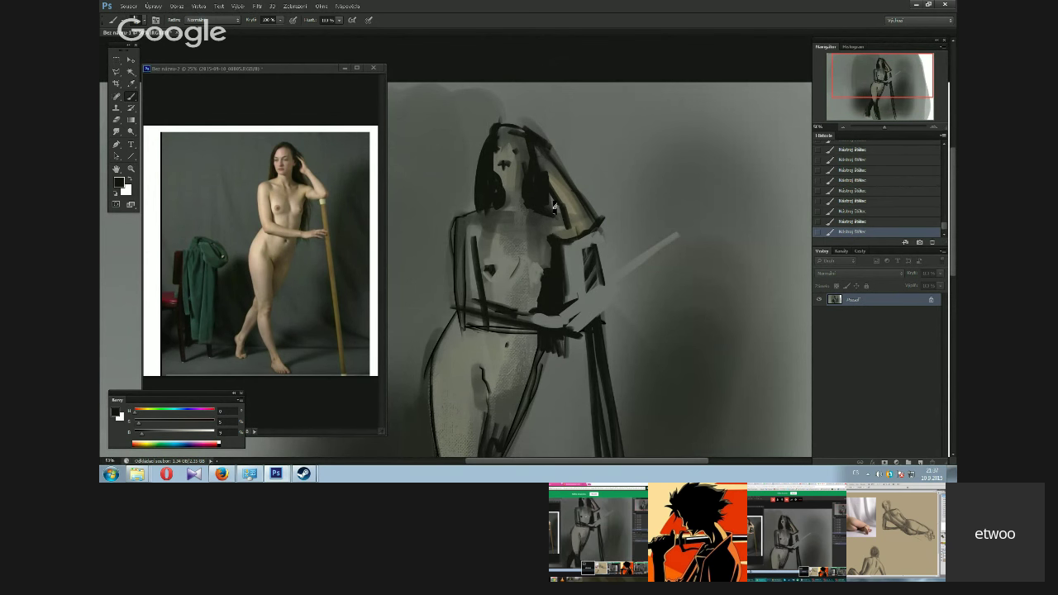
left_click(504, 256, "alt")
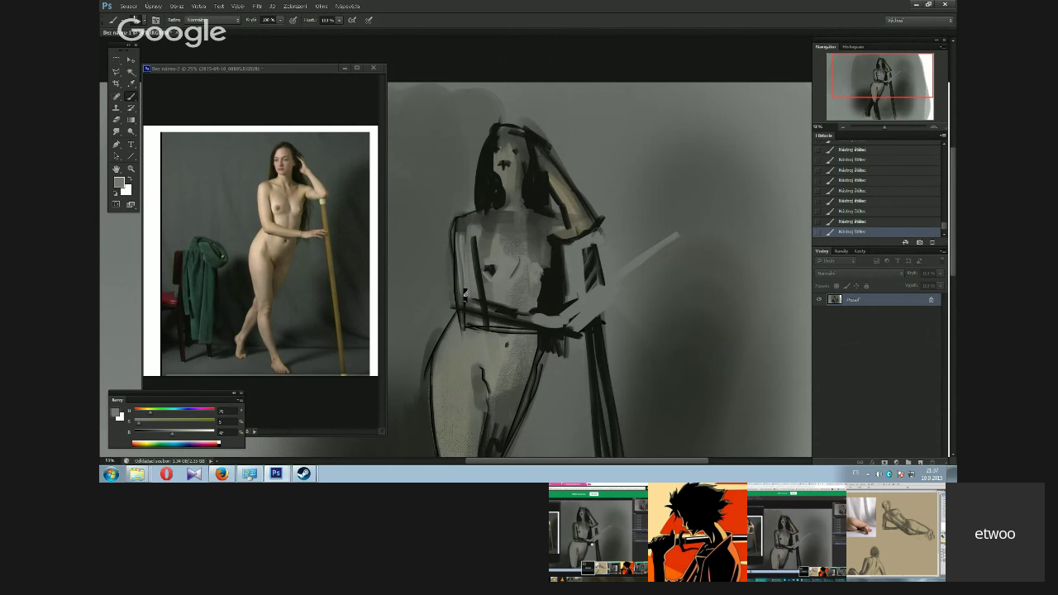
left_click(501, 270, "alt")
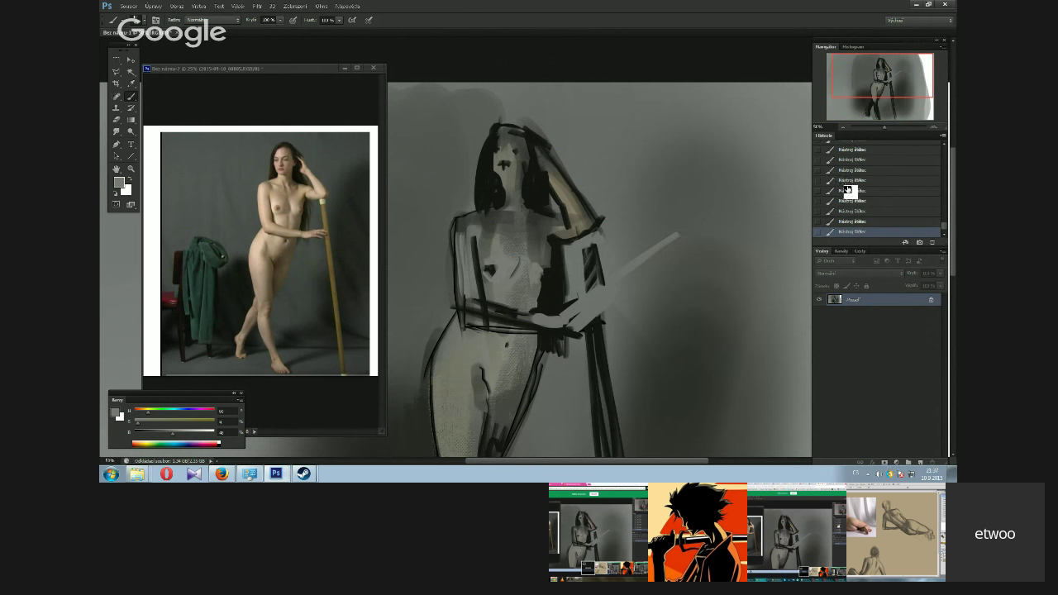
Switch to a new brush preset and paint small marks around the waist and belly.
right_click(545, 248)
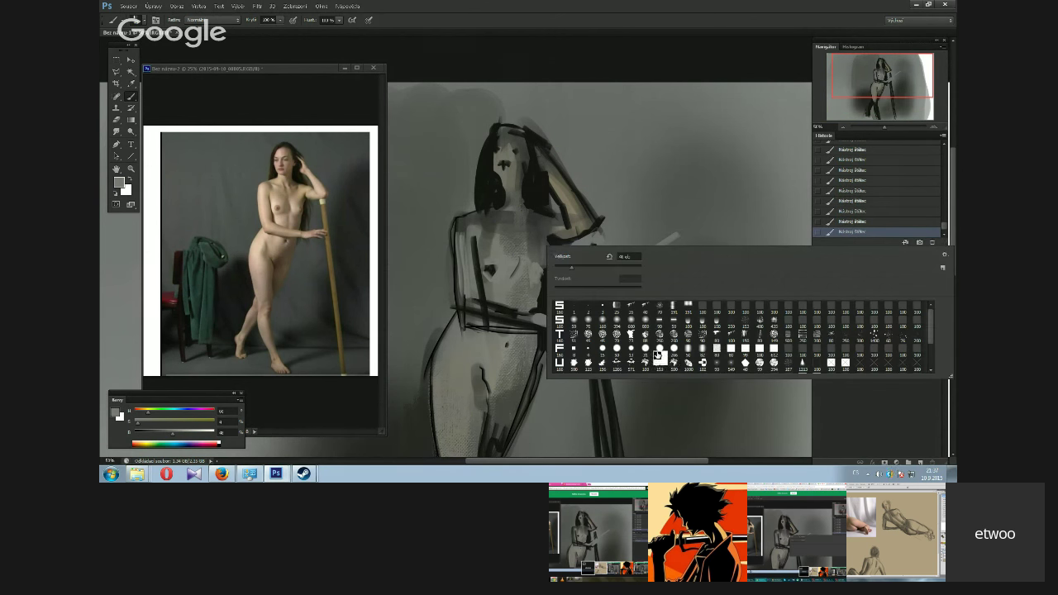
double_click(649, 354)
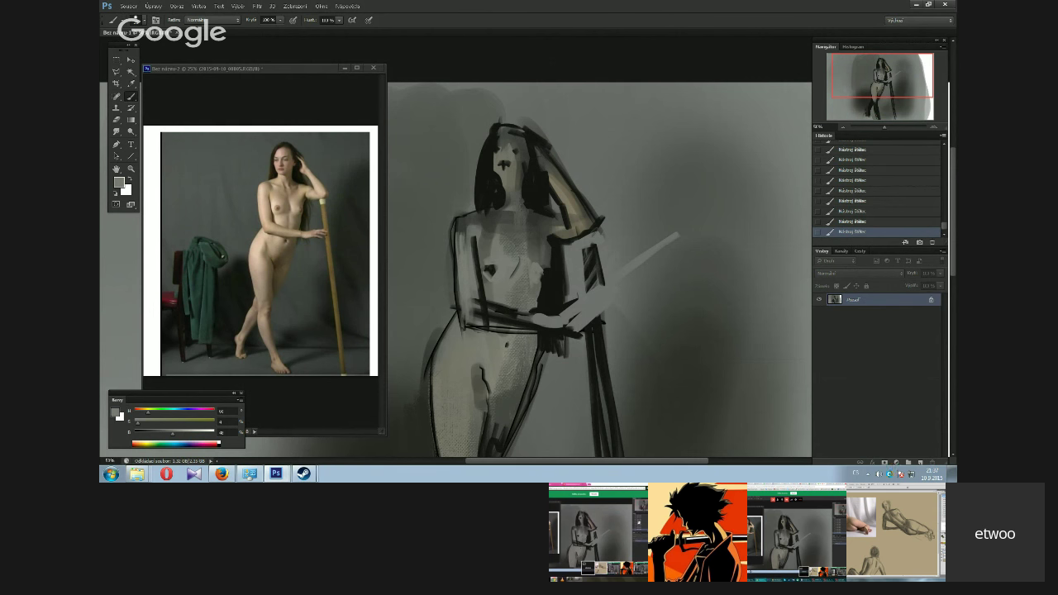
left_click(511, 403, "alt")
left_click_drag(531, 347, 521, 413)
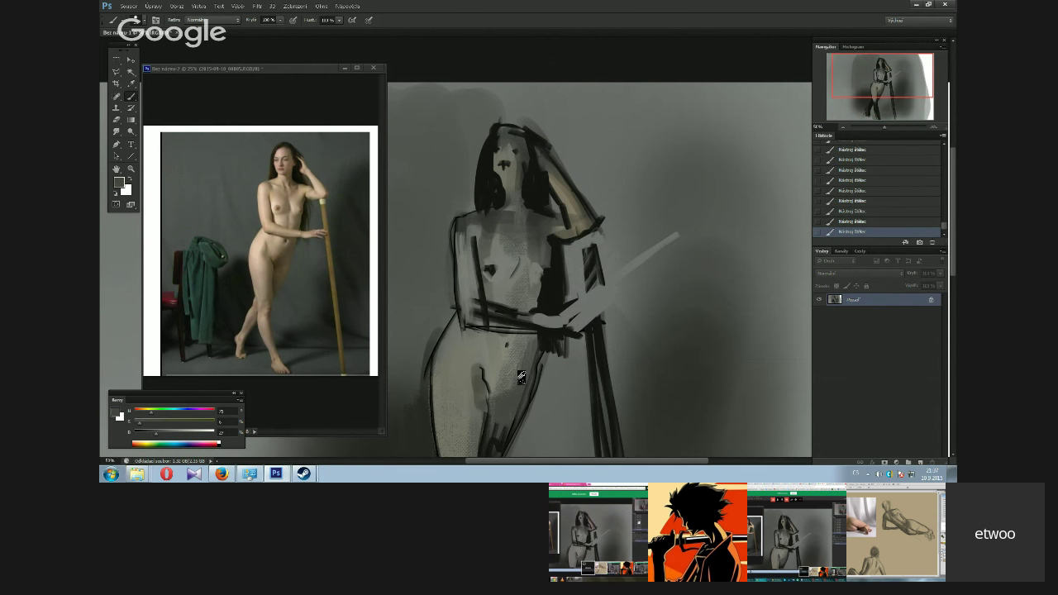
left_click(487, 322)
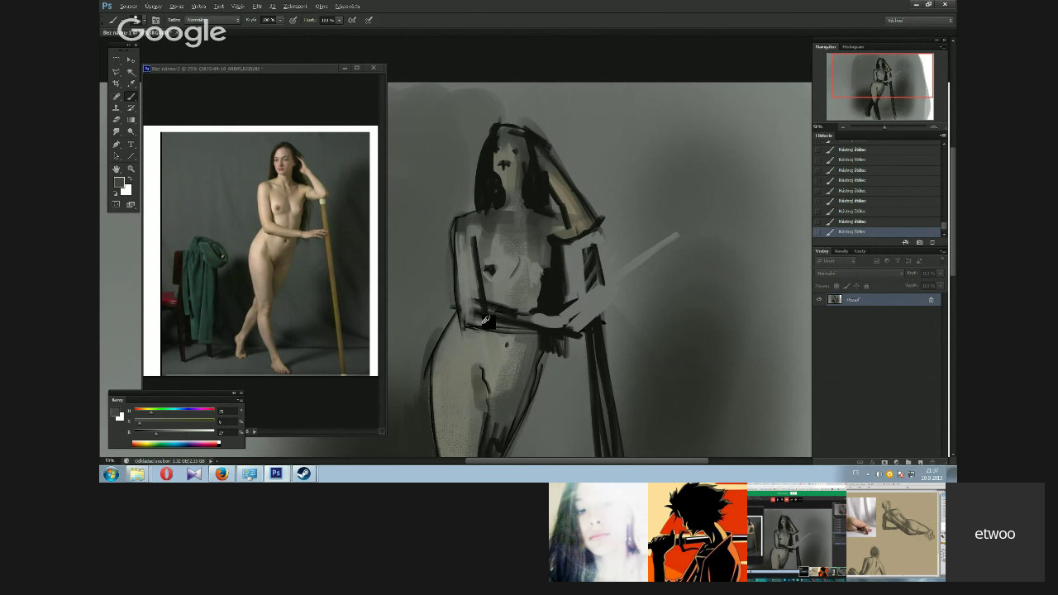
Paint light grey strokes and a light patch over the dark waist mark.
left_click(473, 281, "alt")
mouse_move(542, 327)
left_mouse_down()
mouse_move(476, 315)
mouse_move(504, 325)
mouse_move(543, 312)
left_mouse_up()
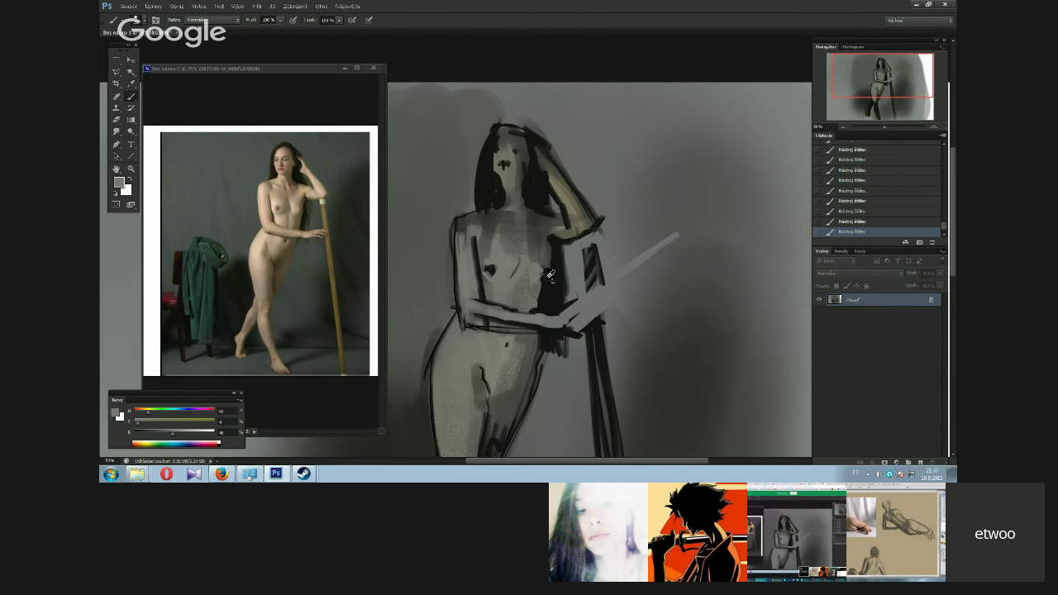
left_click(537, 341, "alt")
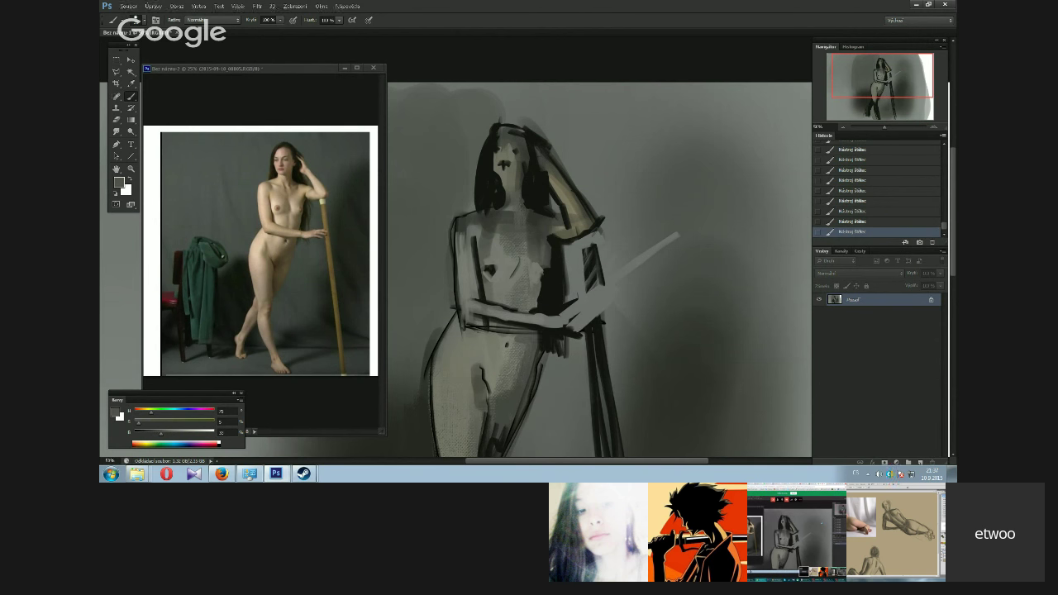
left_click(520, 318, "alt")
left_click_drag(569, 320, 478, 319)
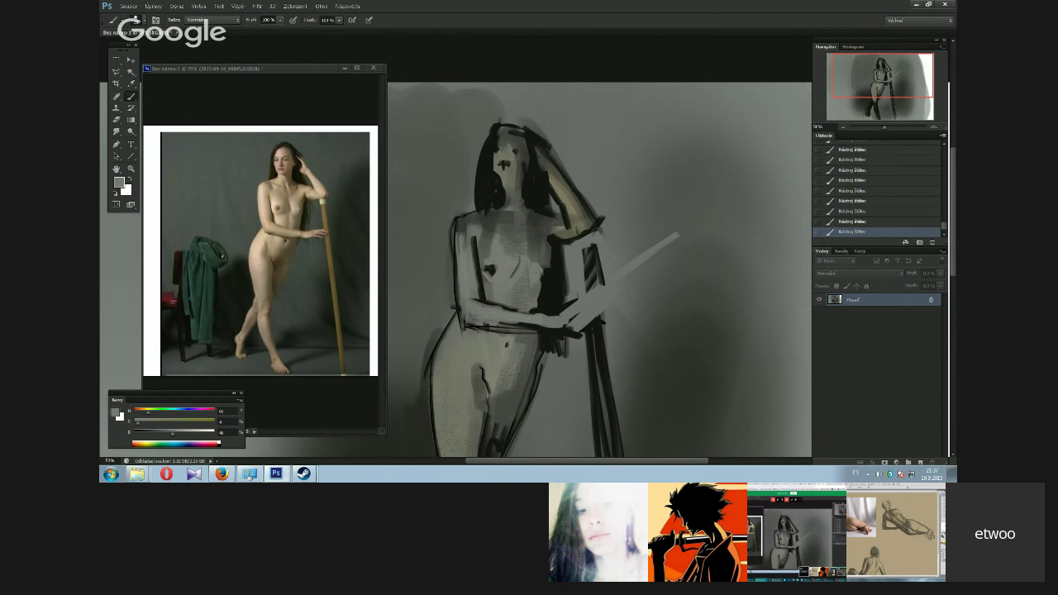
Repaint the forearm band across the waist in a lighter grey.
left_click(449, 298, "alt")
left_click(508, 321, "alt")
left_click(528, 319, "alt")
left_click_drag(542, 323, 469, 309)
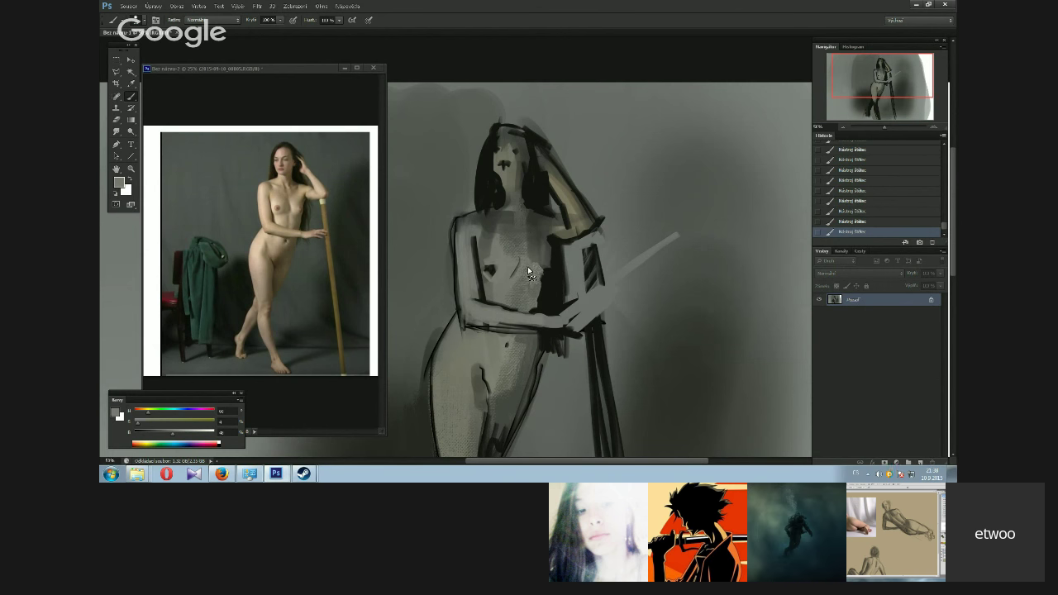
Add a pure white highlight near the staff's top, then sample dark greys and black.
left_click_drag(528, 266, 516, 201)
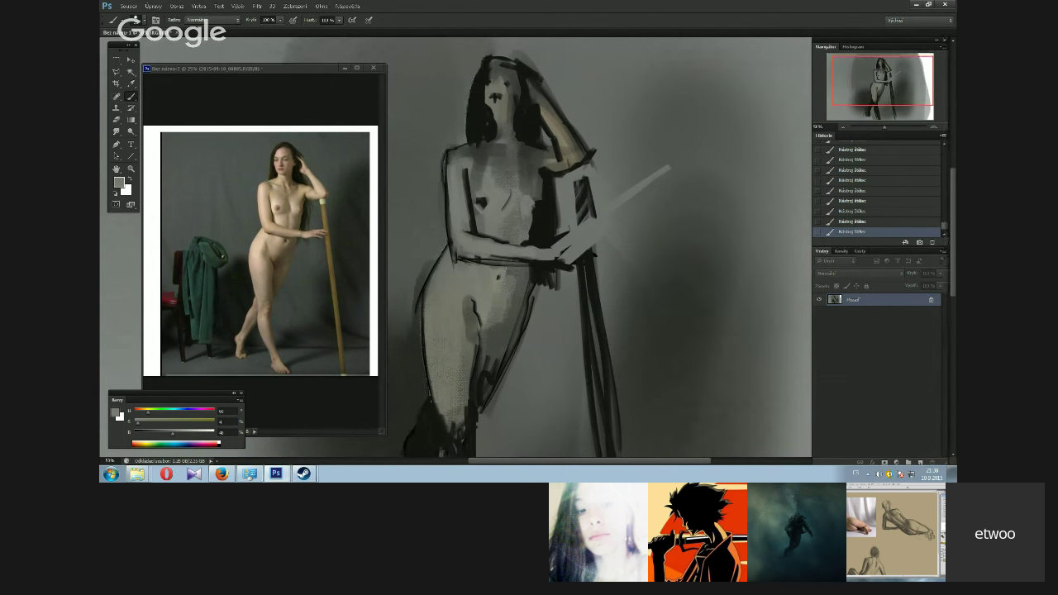
left_click_drag(506, 315, 550, 368)
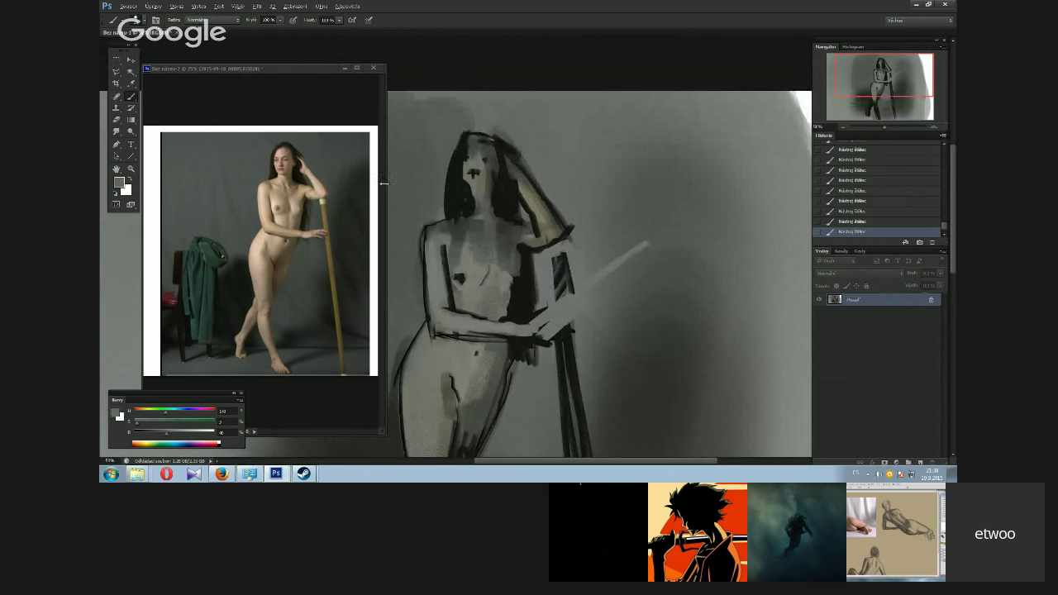
left_click(378, 155, "alt")
left_click(560, 247)
left_click(494, 358, "alt")
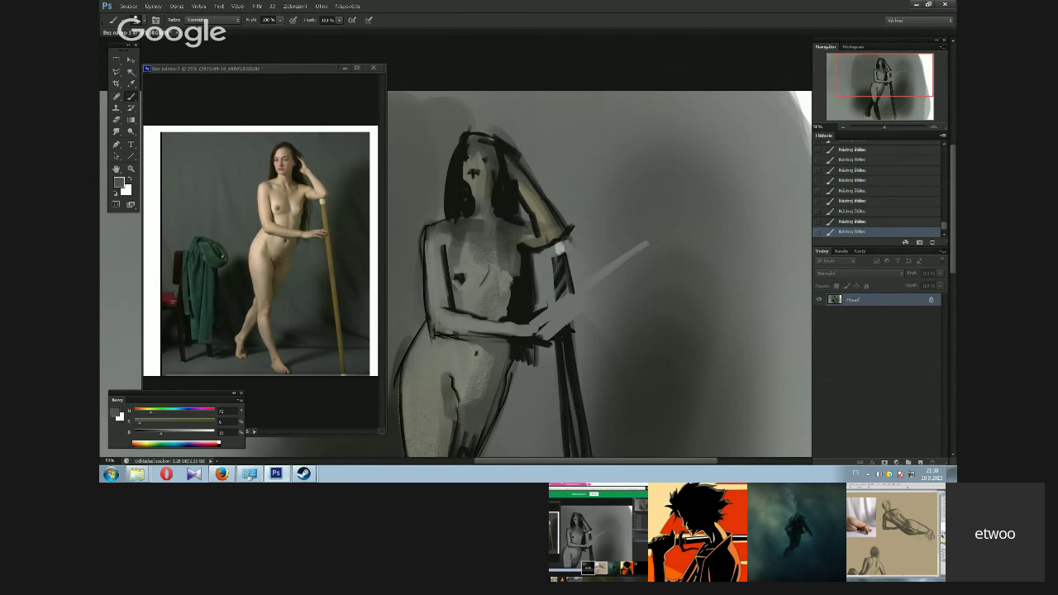
left_click(483, 406, "alt")
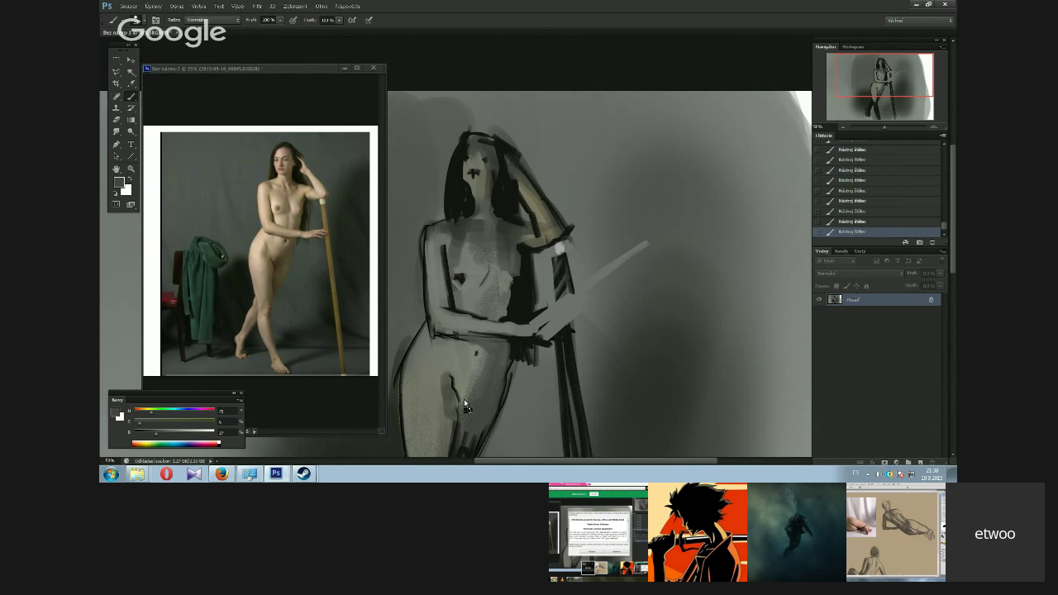
left_click(525, 342, "alt")
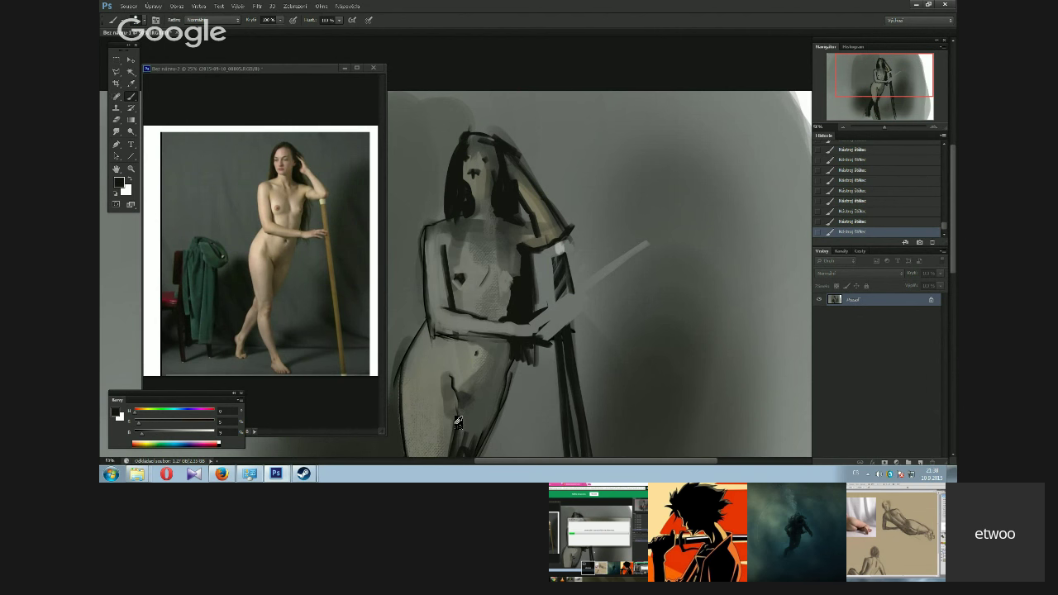
Paint a warm dark grey shadow down the thigh and touch up its left edge.
scroll(504, 349, "up", 2)
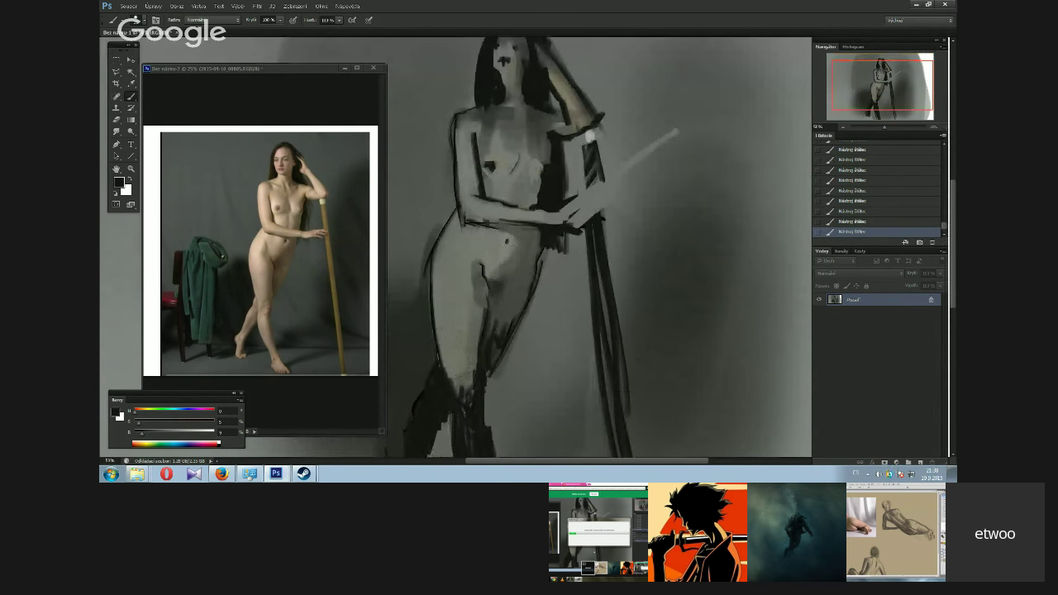
left_click(484, 278, "alt")
left_click_drag(482, 292, 474, 364)
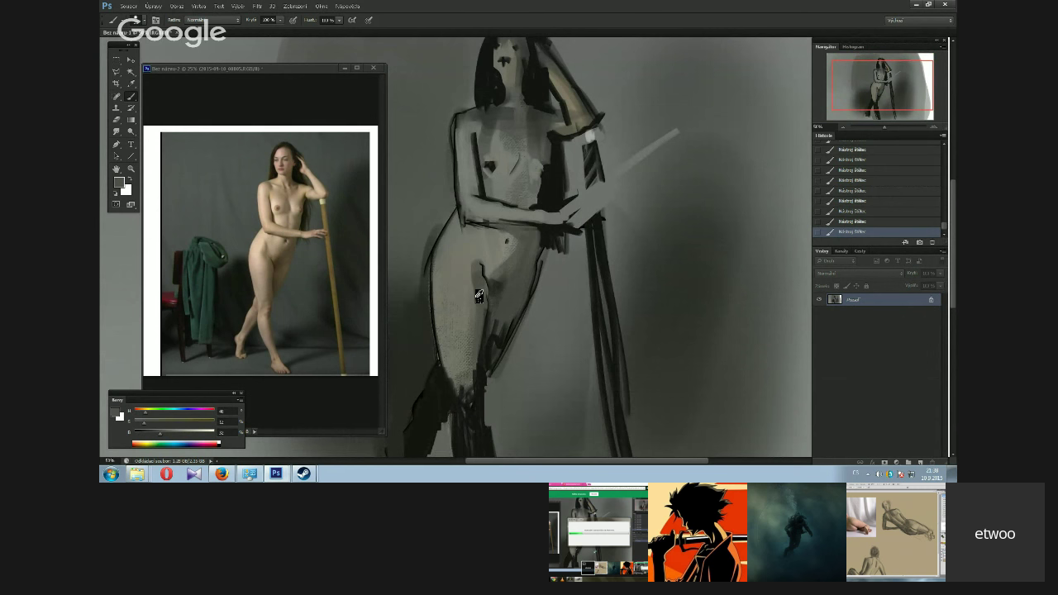
left_click_drag(480, 296, 468, 385)
left_click_drag(460, 312, 453, 329)
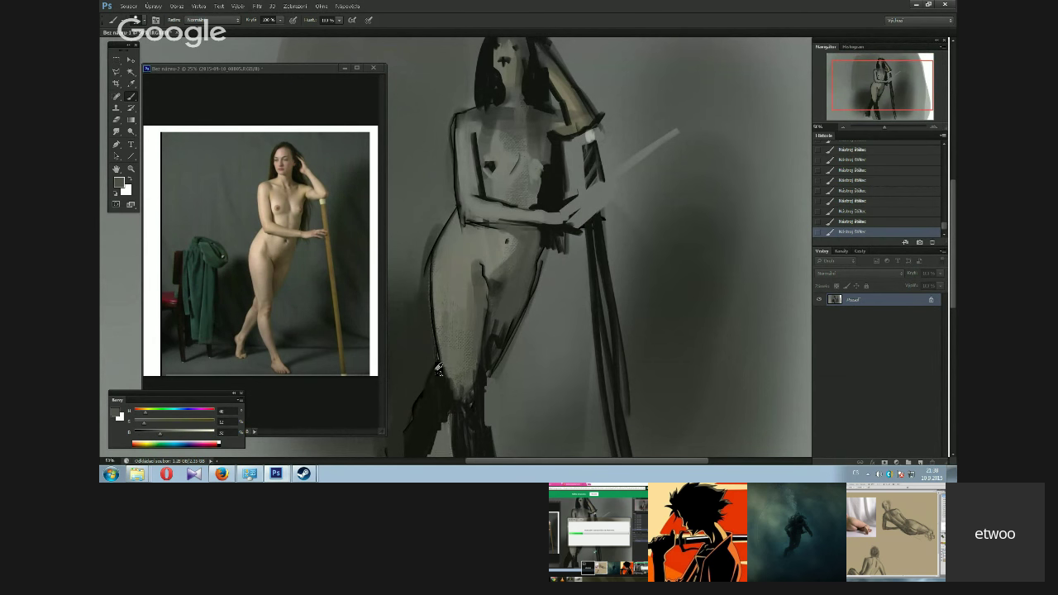
Paint lighter grey over the thigh shadow and along the leg.
left_click_drag(455, 379, 454, 323)
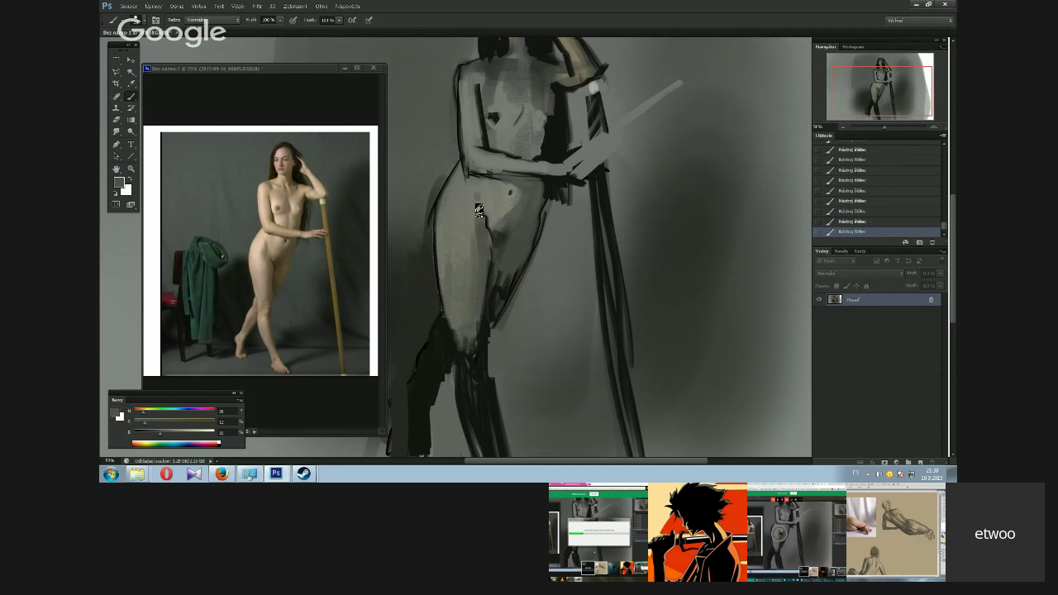
left_click(471, 228, "alt")
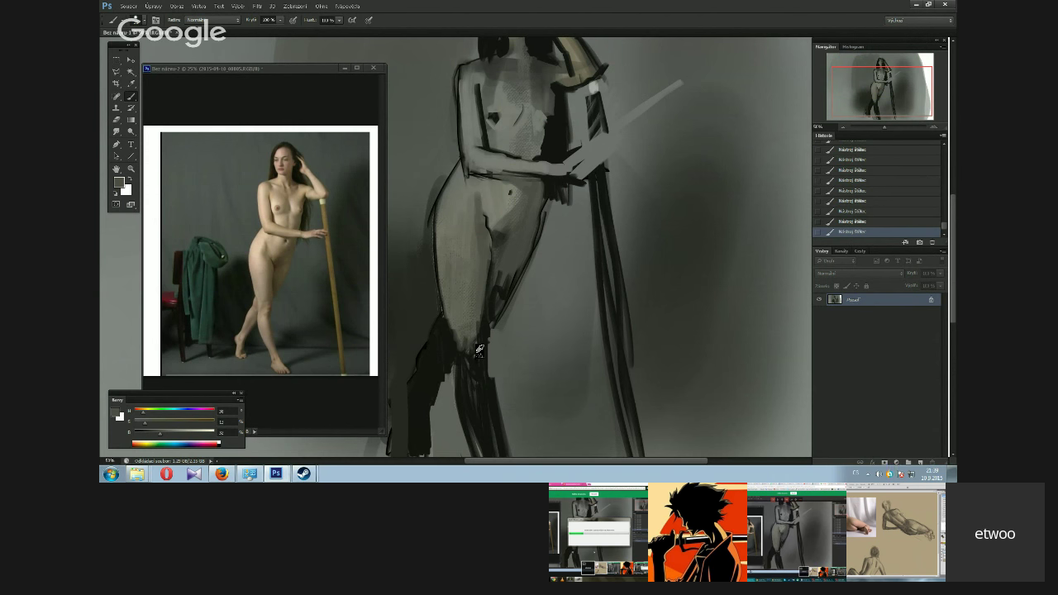
left_click(487, 281, "alt")
mouse_move(465, 346)
left_mouse_down()
mouse_move(466, 414)
mouse_move(478, 412)
mouse_move(477, 317)
mouse_move(473, 384)
left_mouse_up()
left_click(472, 325, "alt")
Sample a near-black from the painting and pan up to the head and shoulders.
left_click(459, 374, "alt")
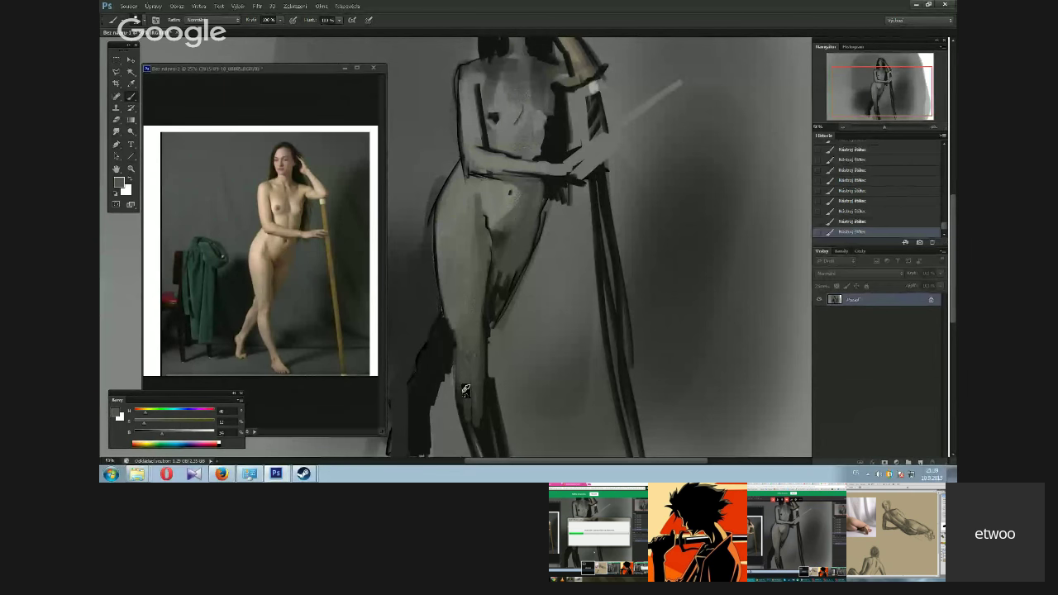
left_click_drag(468, 403, 492, 324)
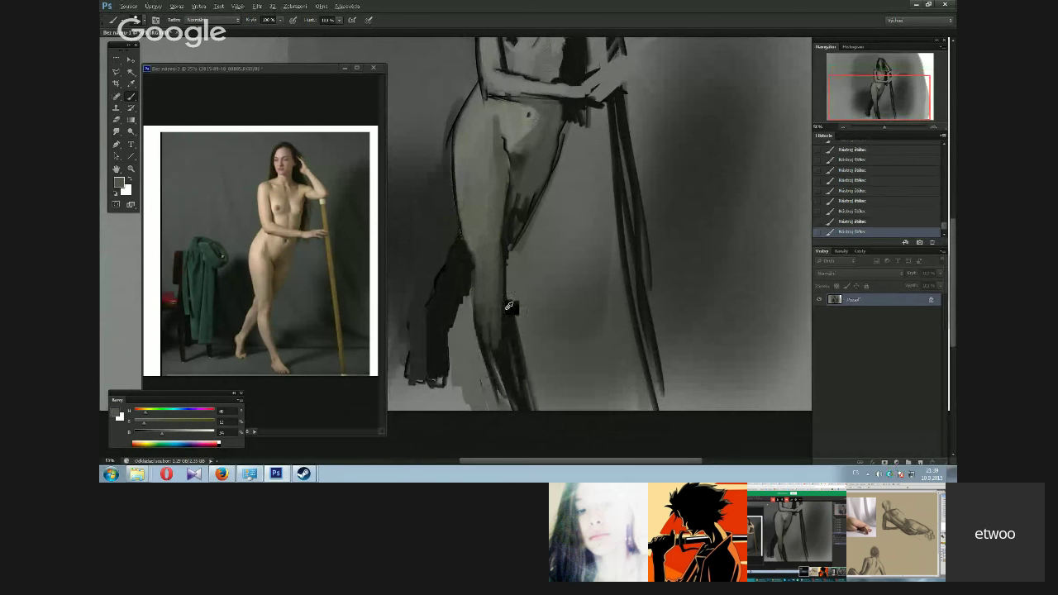
left_click(508, 313, "alt")
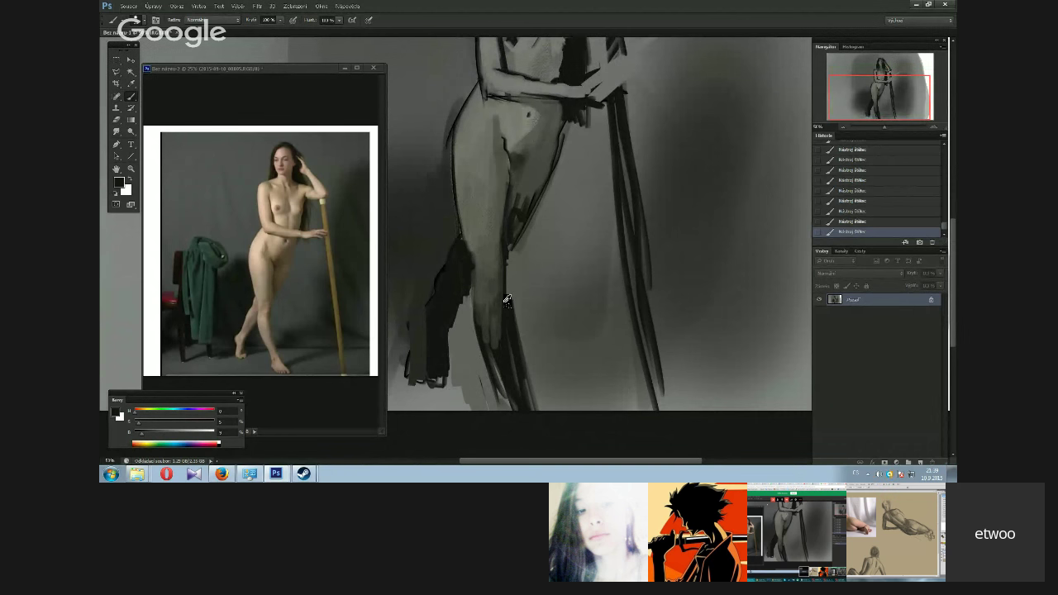
left_click_drag(483, 256, 486, 382)
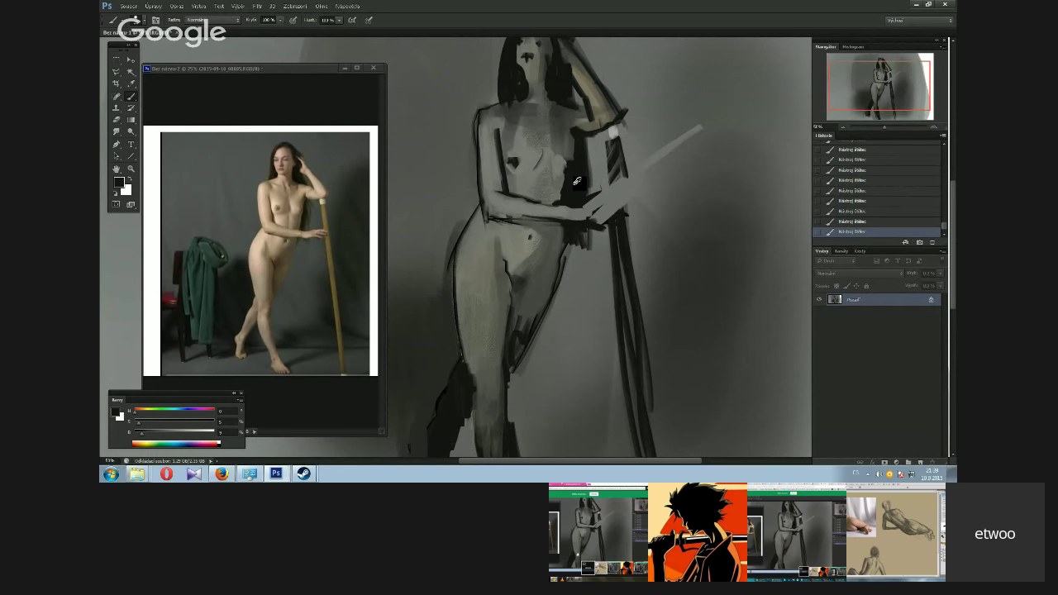
Sample black from the hair and paint a dark stroke down its edge toward the shoulder.
scroll(579, 211, "up", 2)
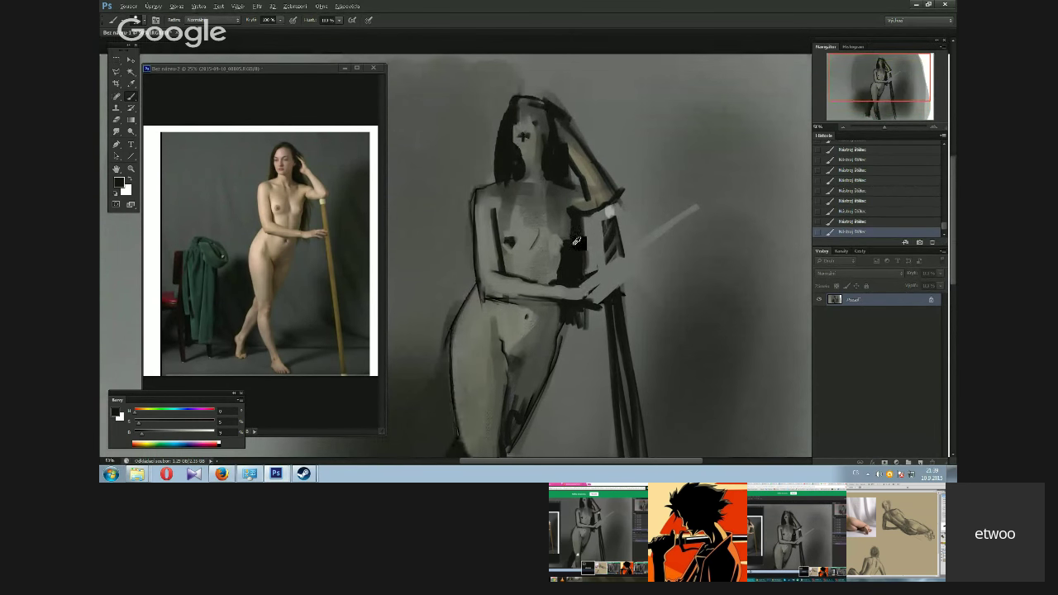
left_click(562, 243, "alt")
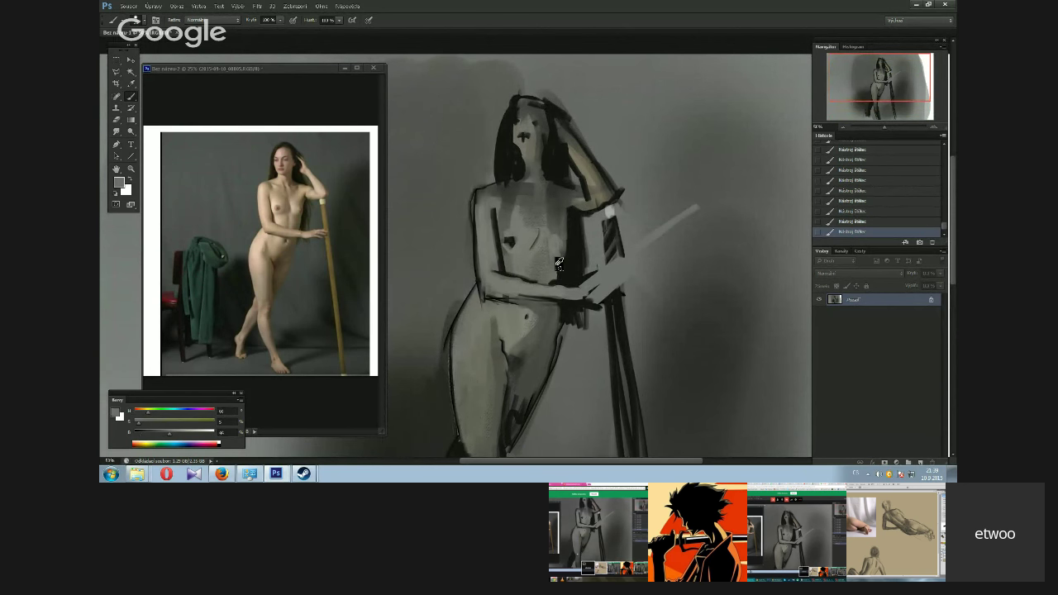
left_click(575, 247, "alt")
left_click(559, 155, "alt")
left_click_drag(568, 182, 592, 211)
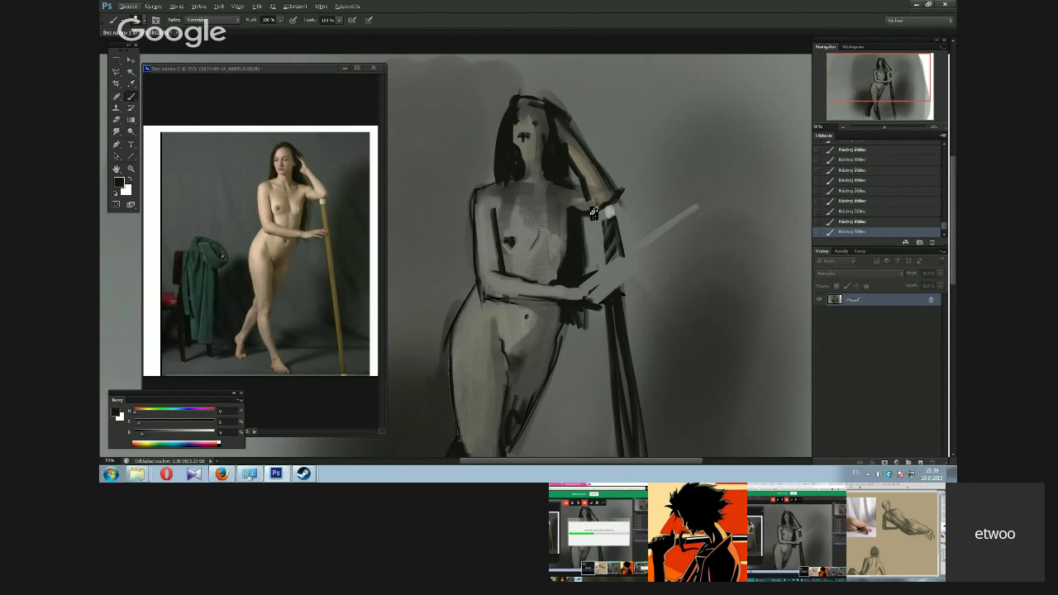
key("ctrl+minus")
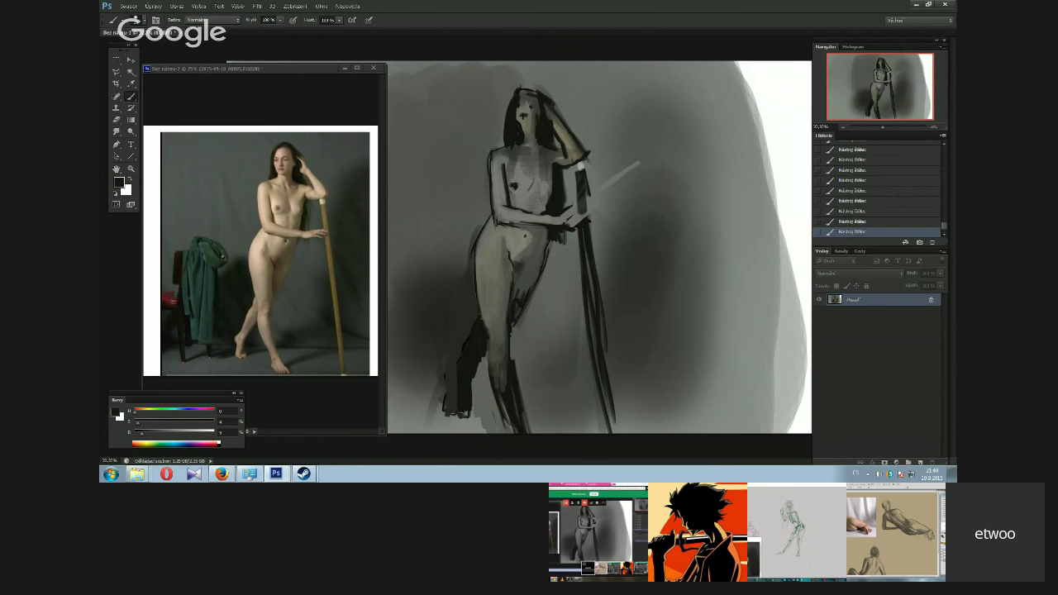
Alt-click repeatedly on the thigh until a dark grey is the foreground colour.
left_click(526, 287, "alt")
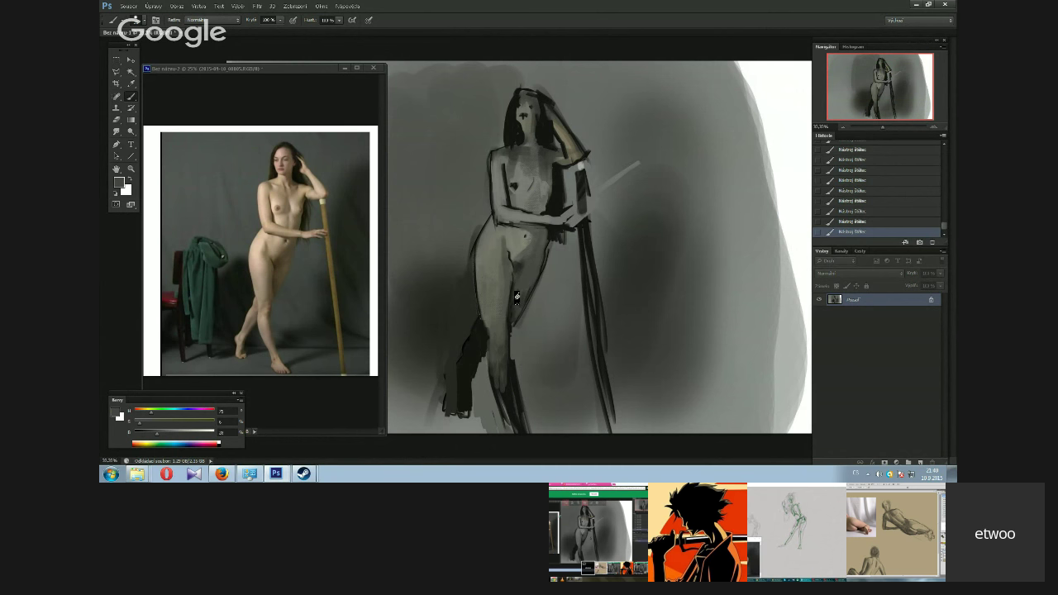
left_click(521, 308, "alt")
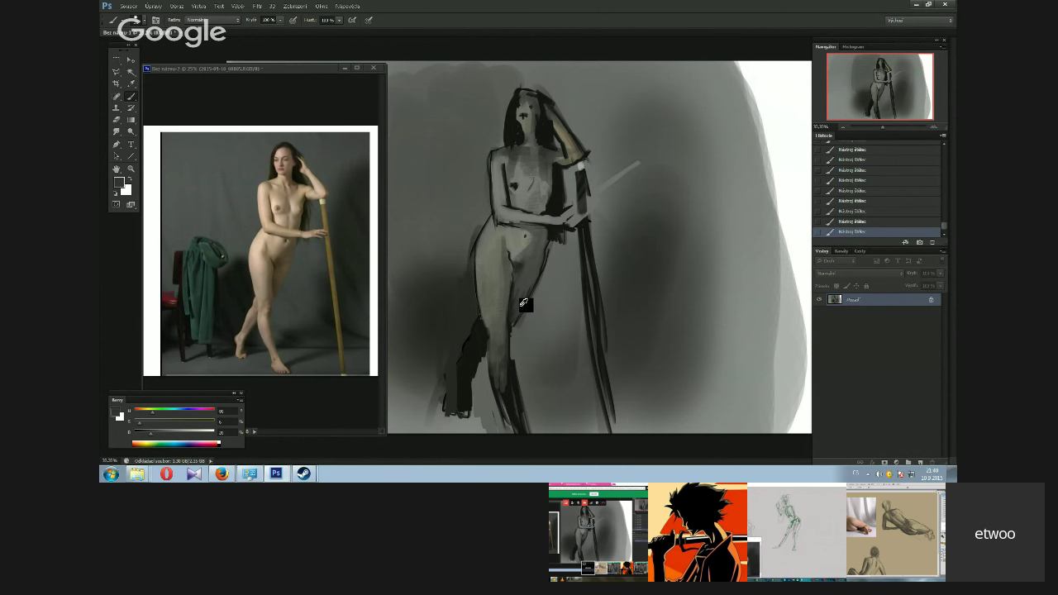
left_click(526, 300, "alt")
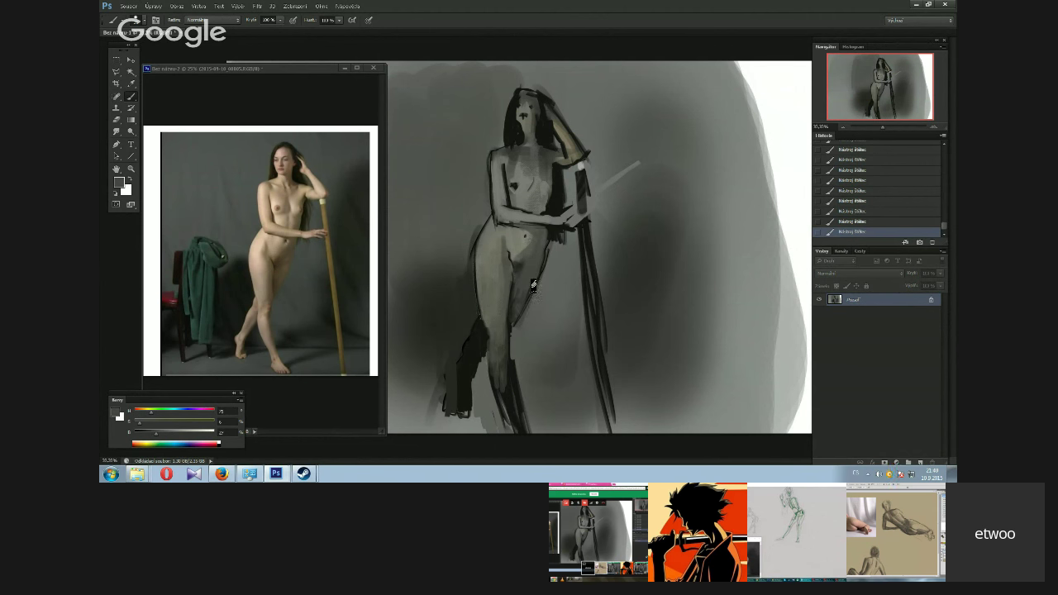
left_click(519, 339, "alt")
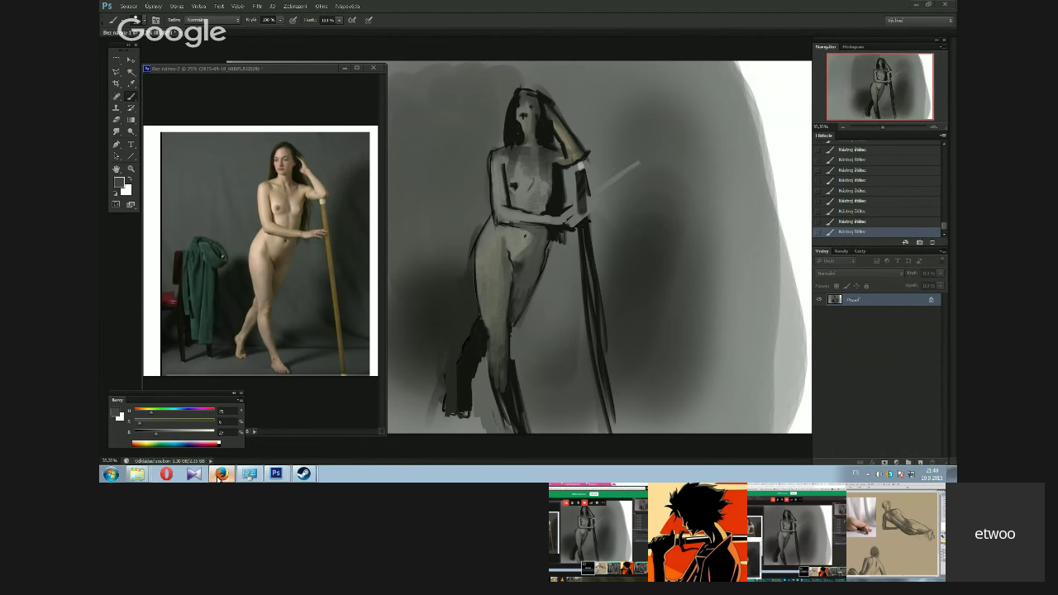
left_click(217, 474)
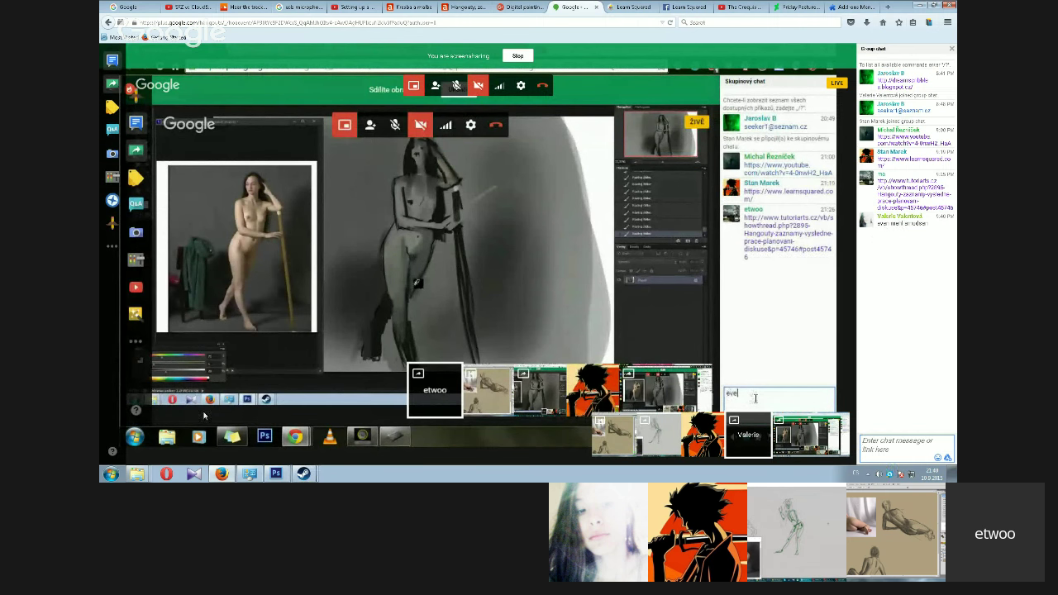
mouse_move(305, 474)
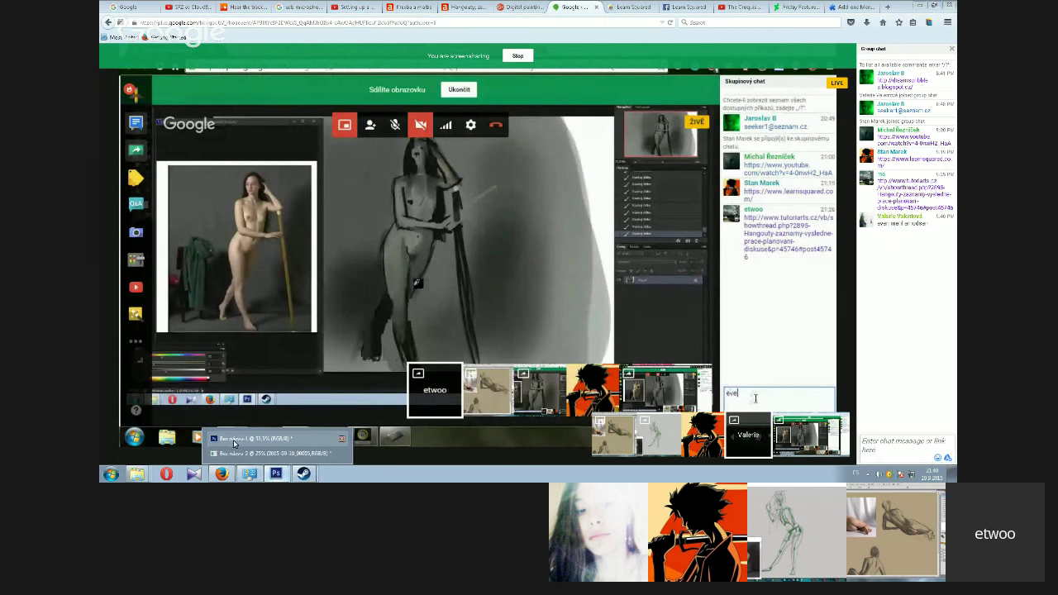
key("alt+Tab")
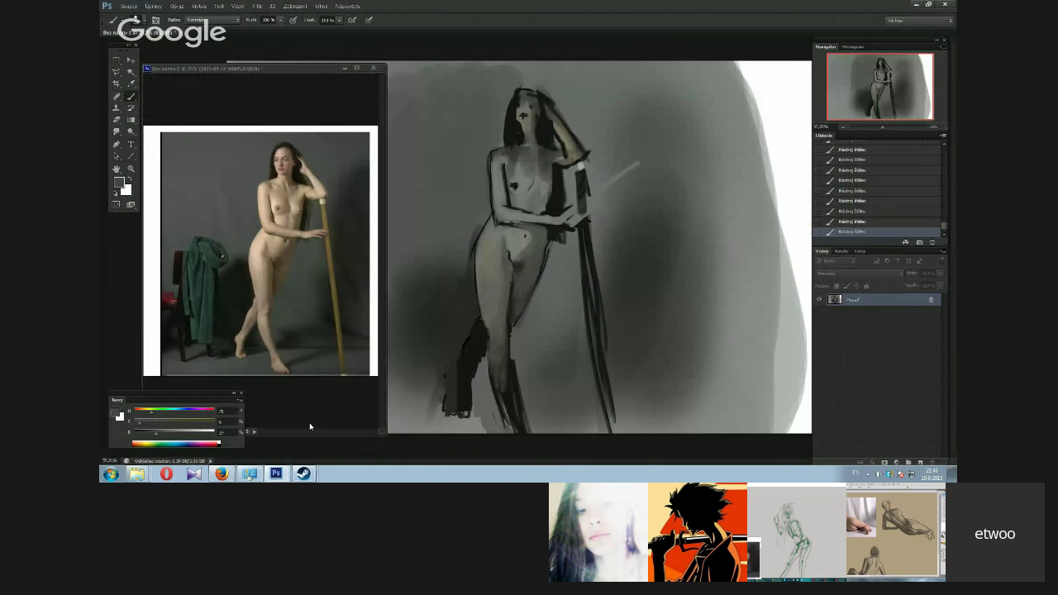
Shade the lower leg with a dark grey stroke sampled beside it.
left_click(509, 296, "alt")
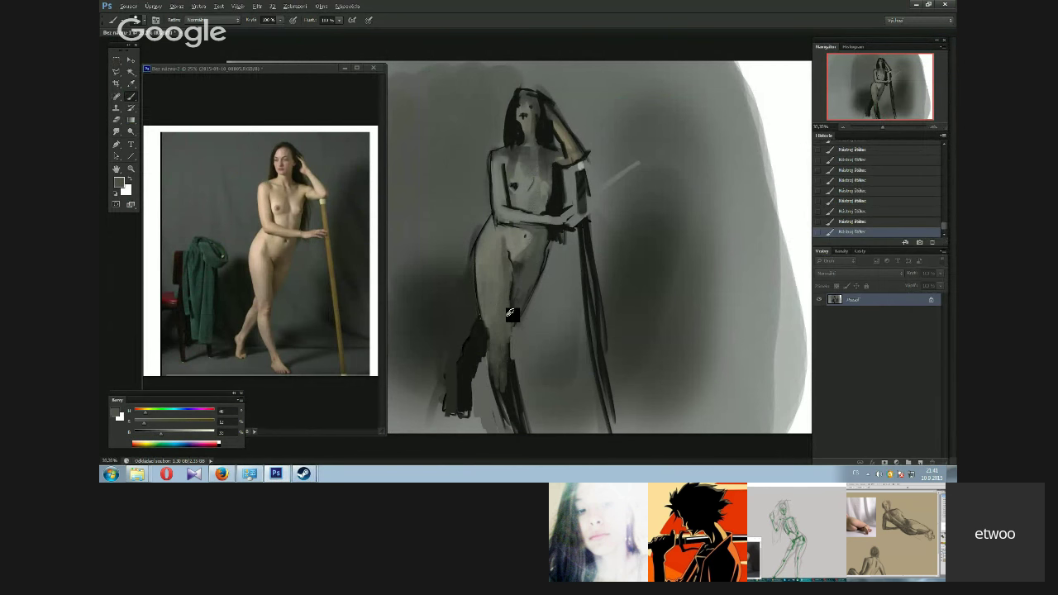
left_click(509, 361, "alt")
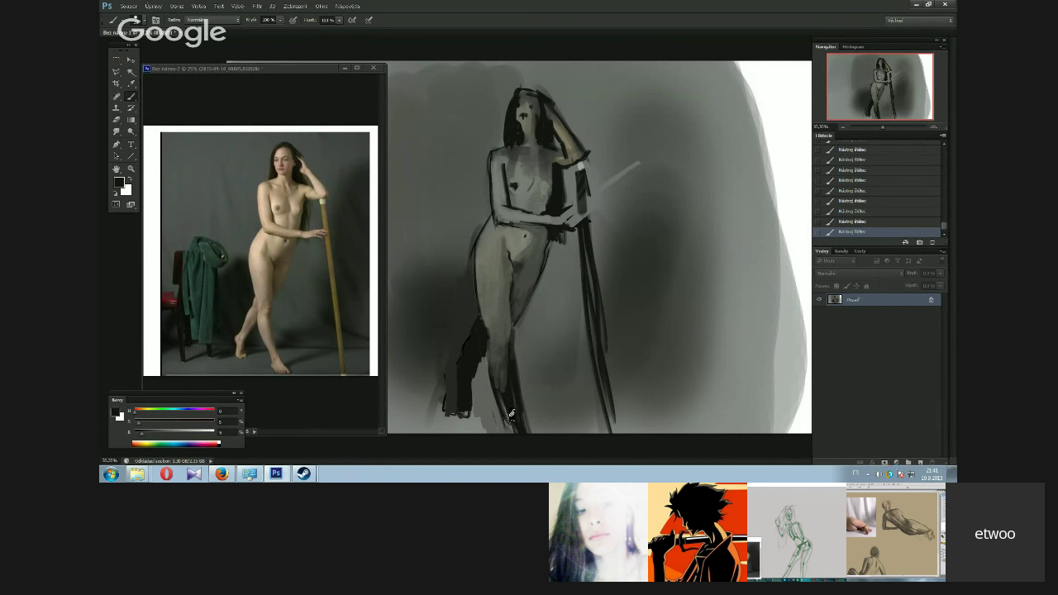
left_click(488, 382, "alt")
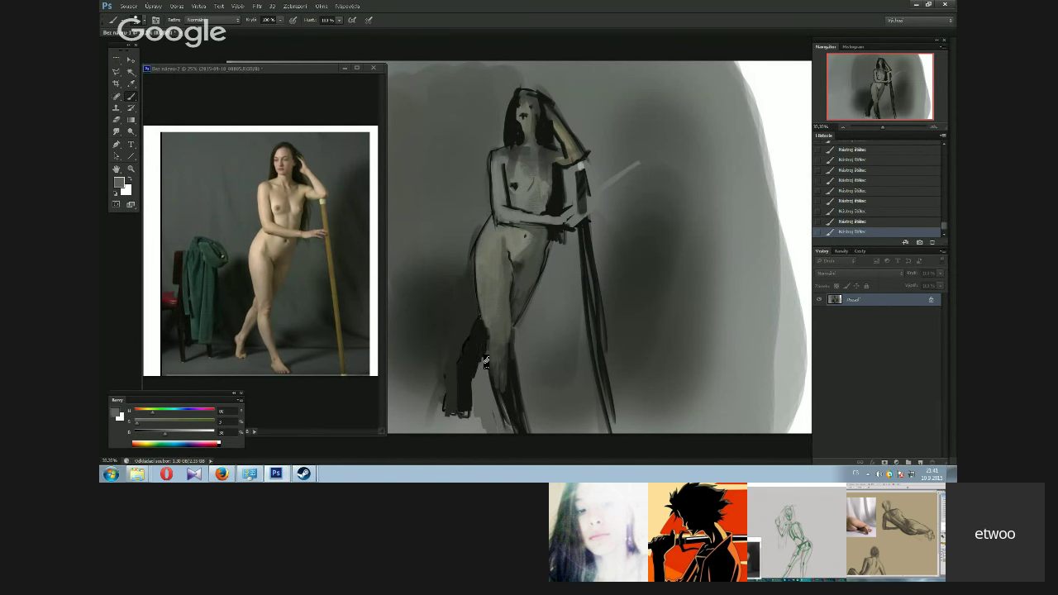
mouse_move(488, 360)
left_mouse_down()
mouse_move(495, 413)
mouse_move(492, 385)
mouse_move(505, 426)
left_mouse_up()
Add a near-black stroke along the inner lower leg and nudge the reference photo right.
left_click(504, 372, "alt")
left_click(496, 354, "alt")
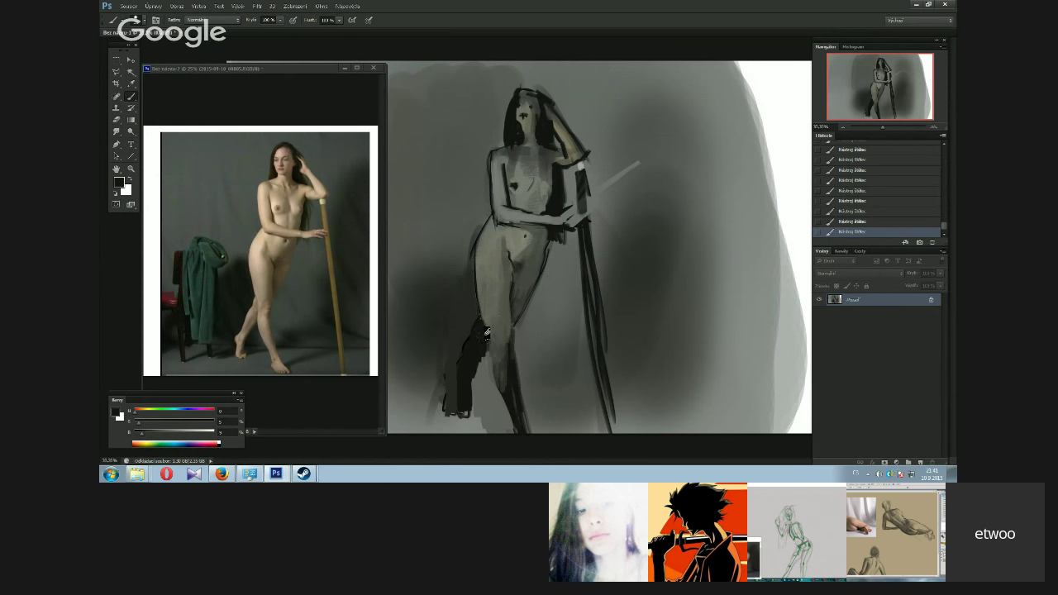
left_click_drag(487, 332, 494, 352)
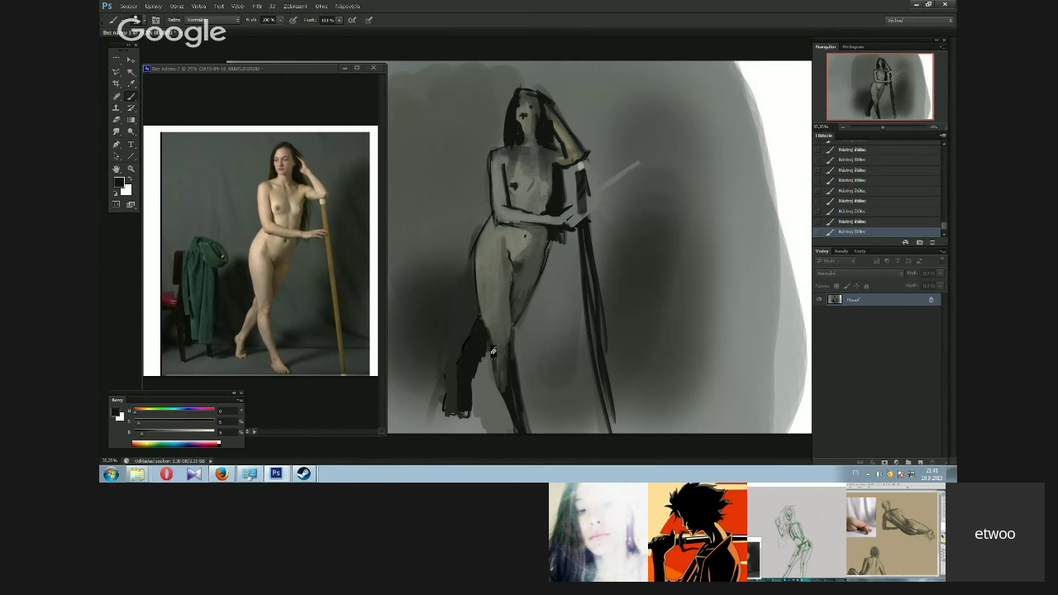
left_click(492, 392, "alt")
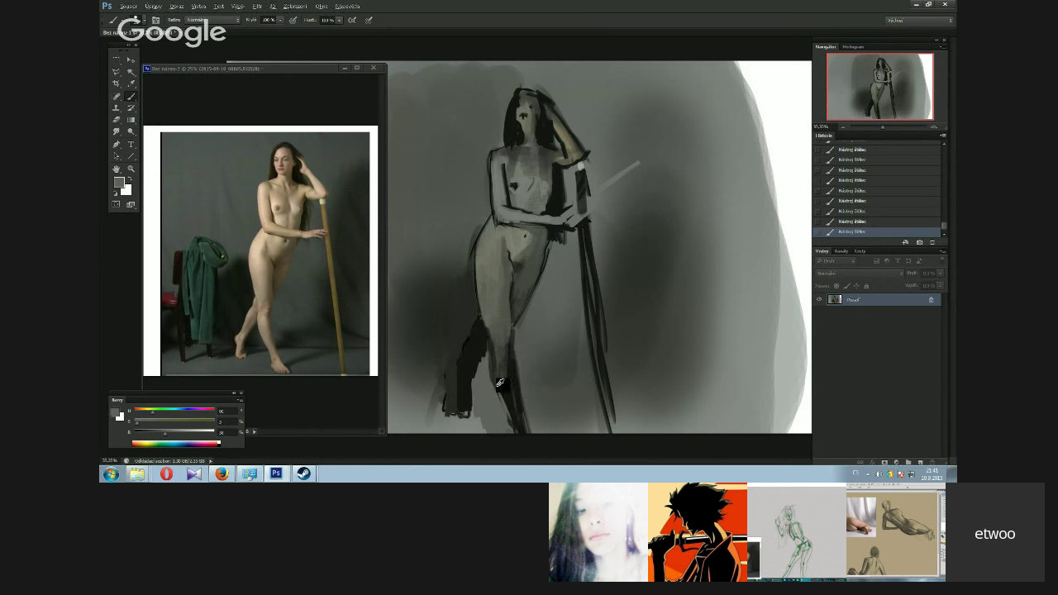
left_click(501, 387, "alt")
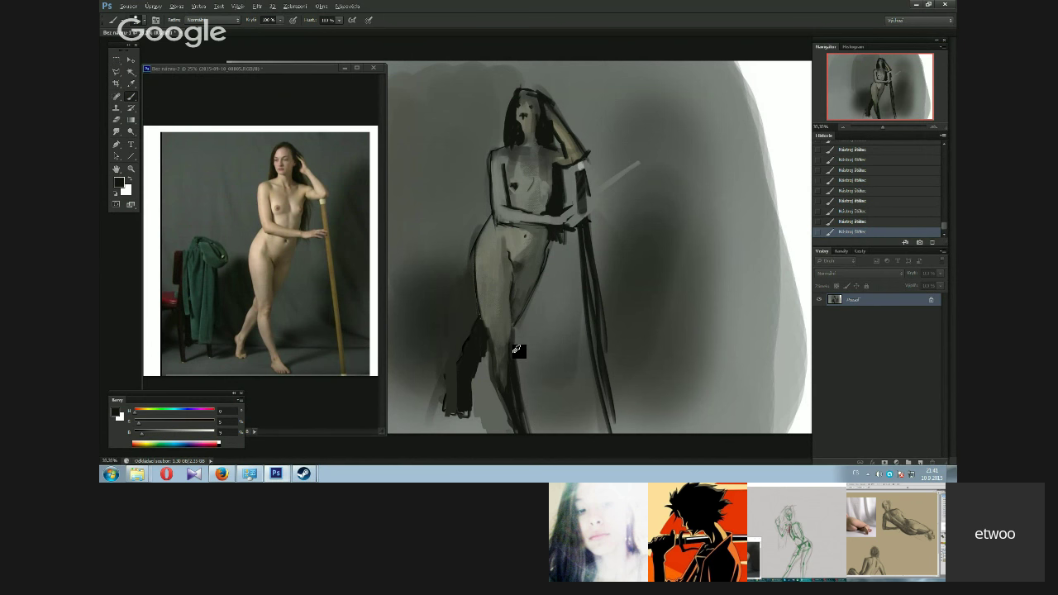
left_click(514, 367, "alt")
left_click(546, 207, "alt")
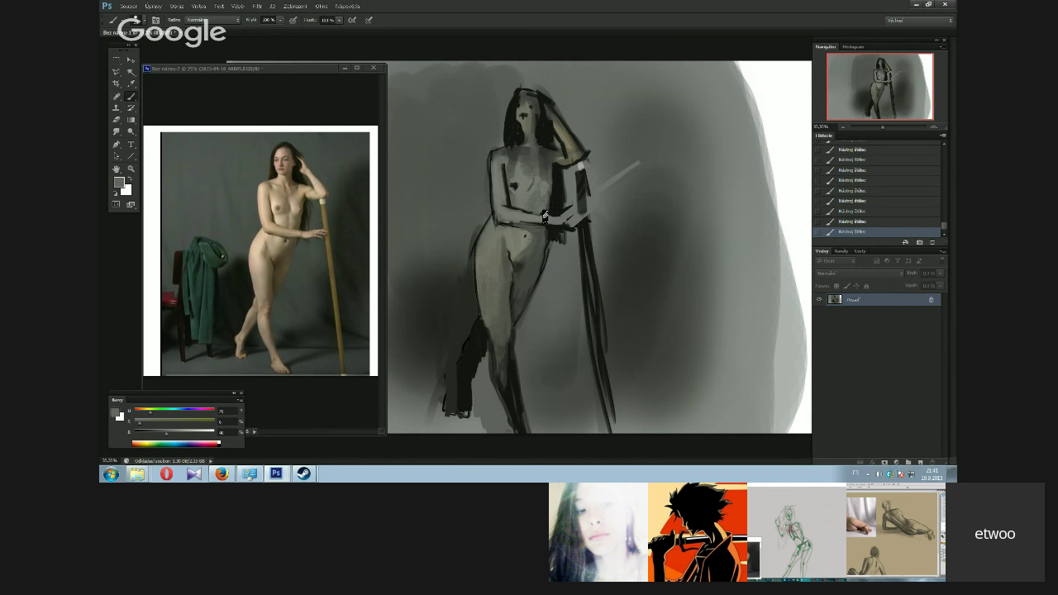
left_click_drag(277, 75, 307, 70)
Add a dark stroke along the torso's left edge and soften it with lighter grey.
left_click(338, 189, "alt")
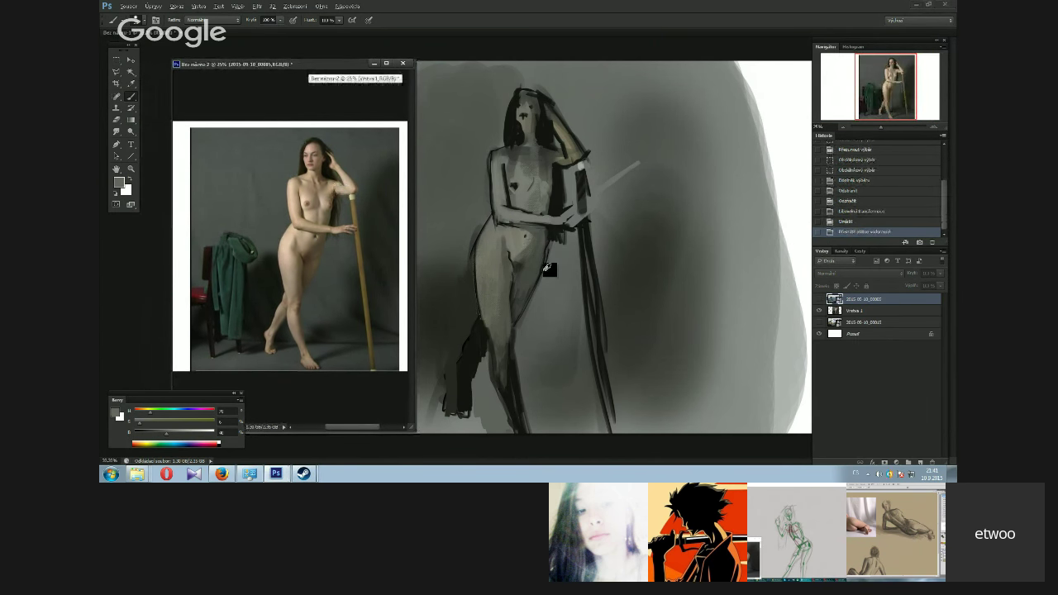
left_click(543, 209)
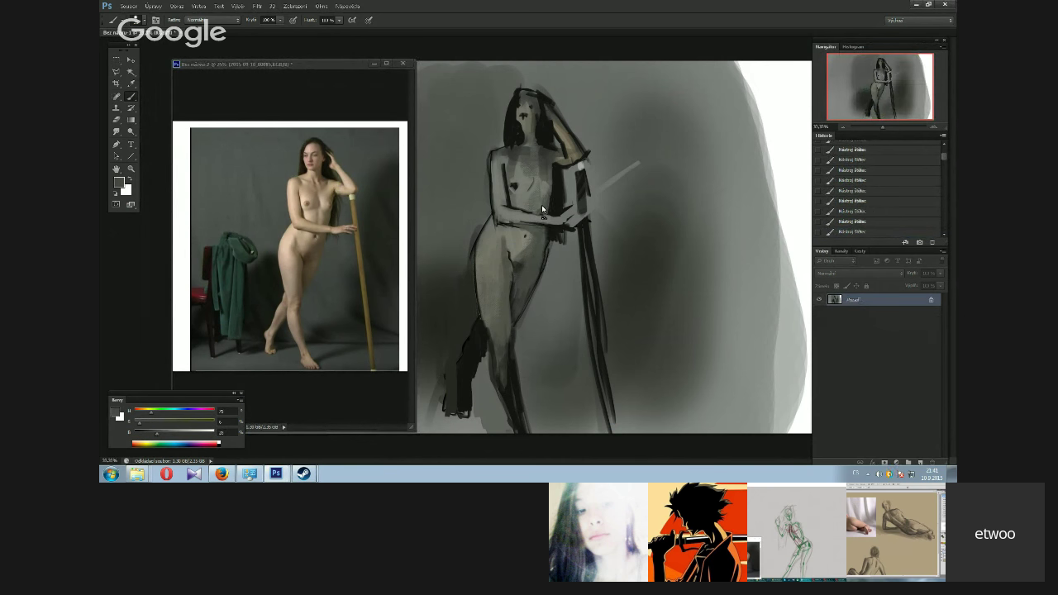
left_click_drag(537, 203, 535, 205)
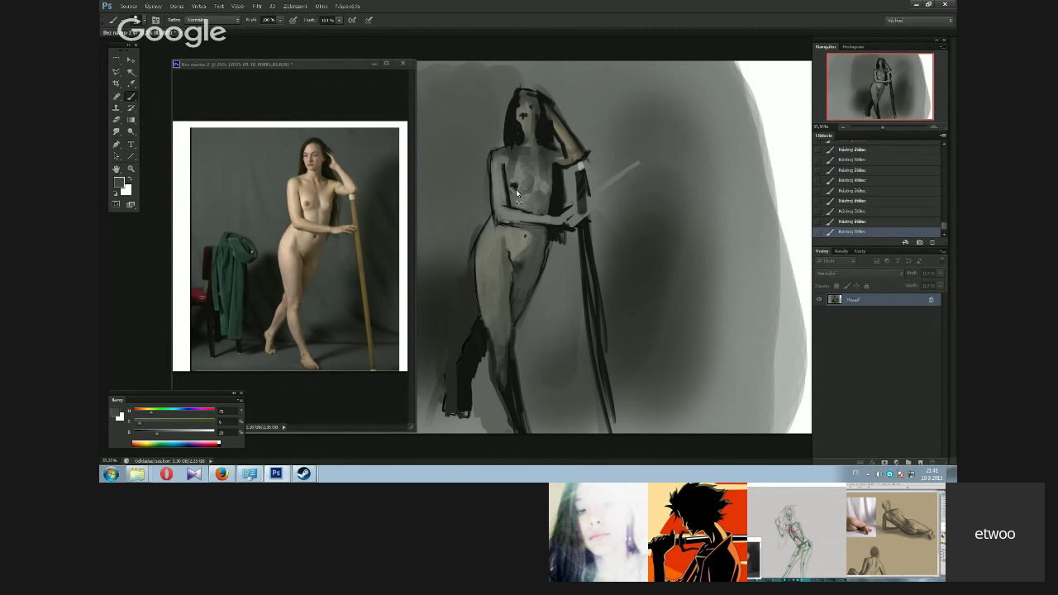
left_click(515, 177, "alt")
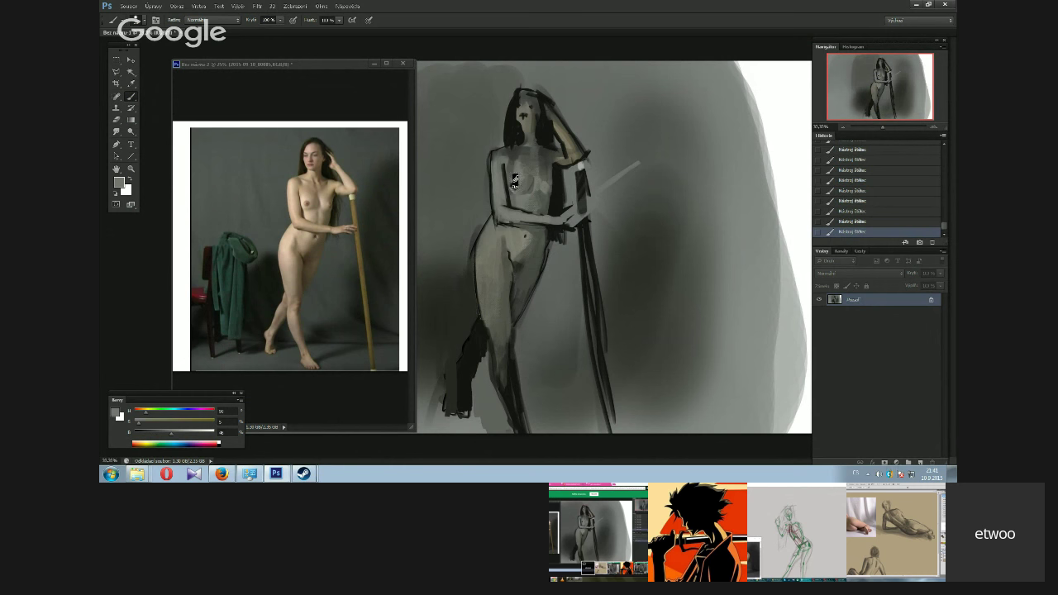
left_click(512, 163, "alt")
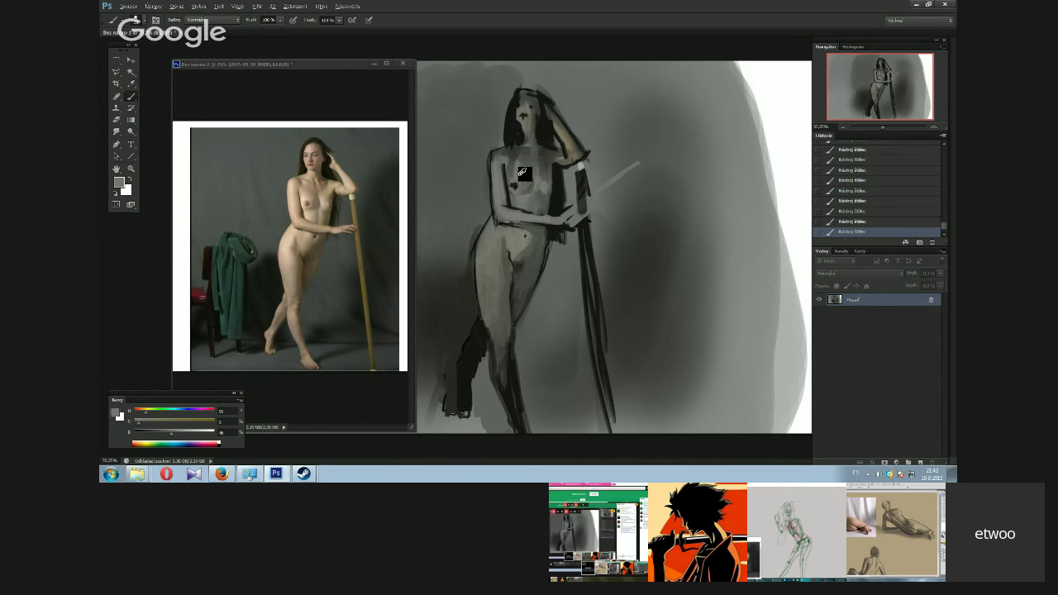
left_click(520, 156, "alt")
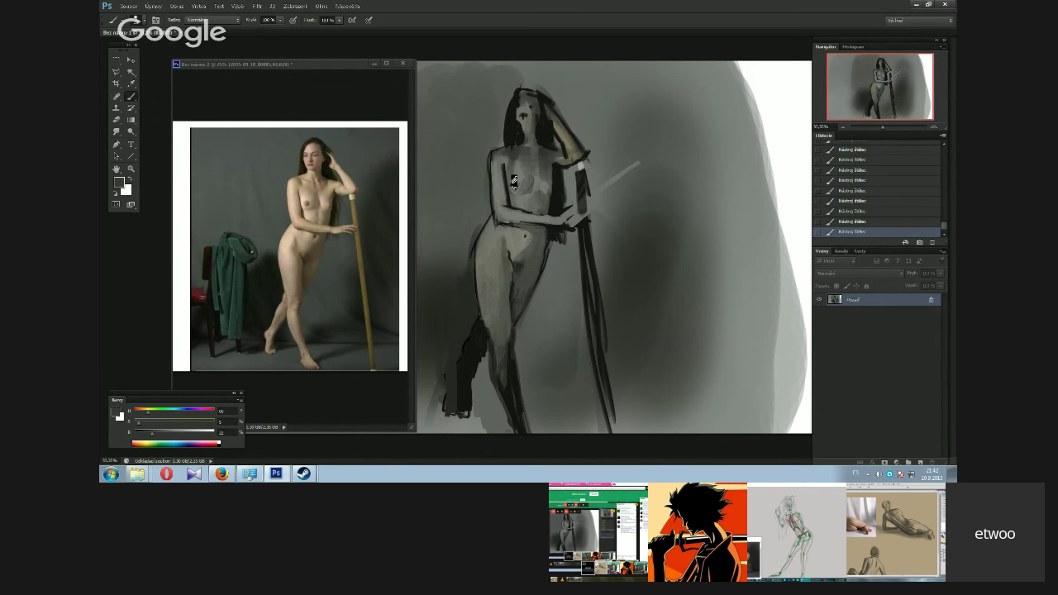
left_click(518, 159, "alt")
mouse_move(502, 163)
left_mouse_down()
mouse_move(507, 217)
mouse_move(499, 165)
mouse_move(508, 224)
left_mouse_up()
left_click(500, 170, "alt")
Sample the dark hair colour and add a small dark mark on the face.
left_click(550, 159, "alt")
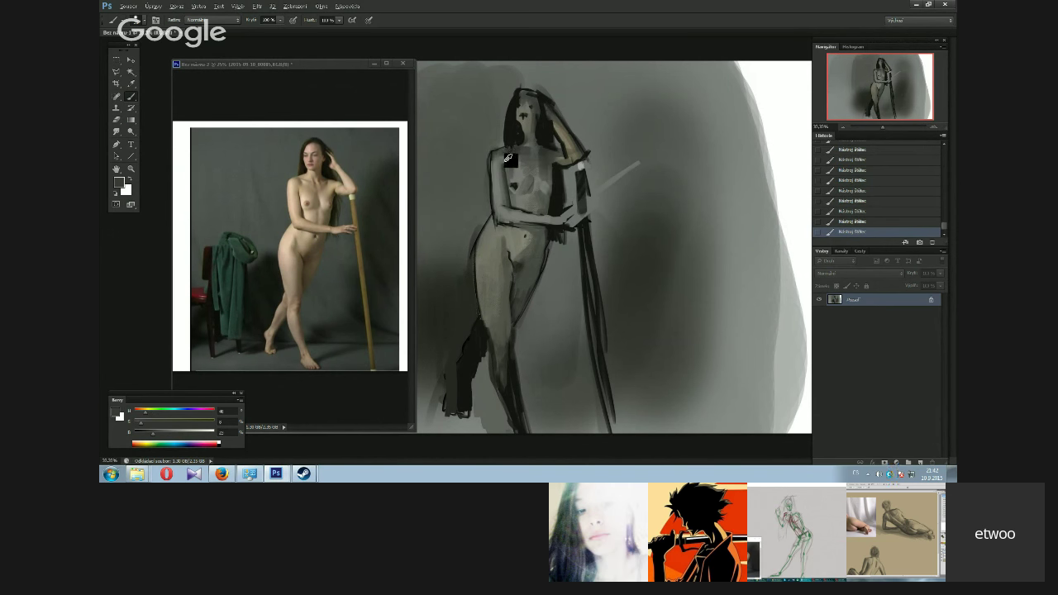
left_click(509, 159, "alt")
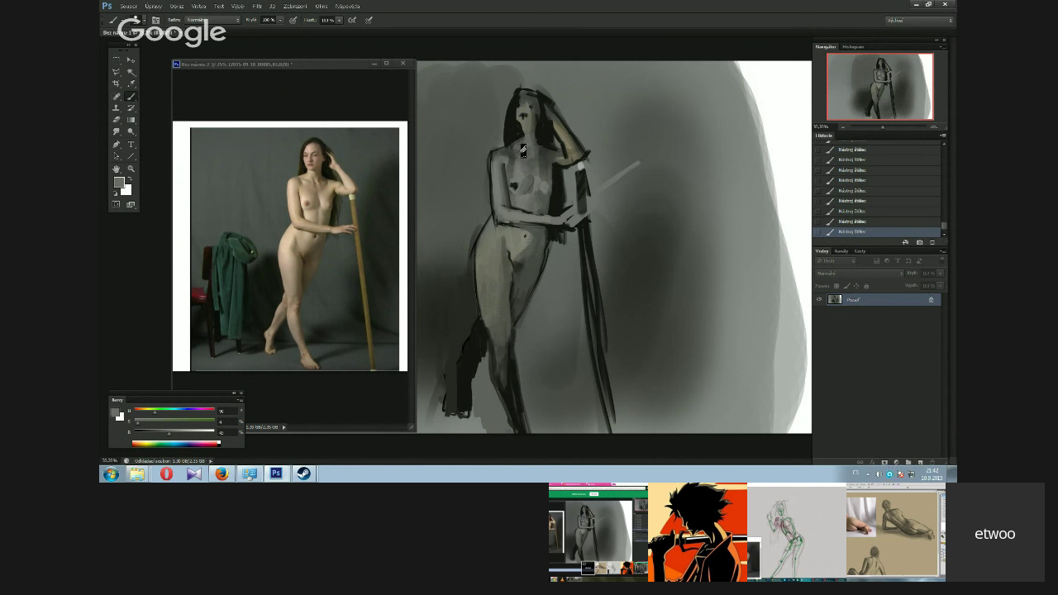
left_click(551, 155, "alt")
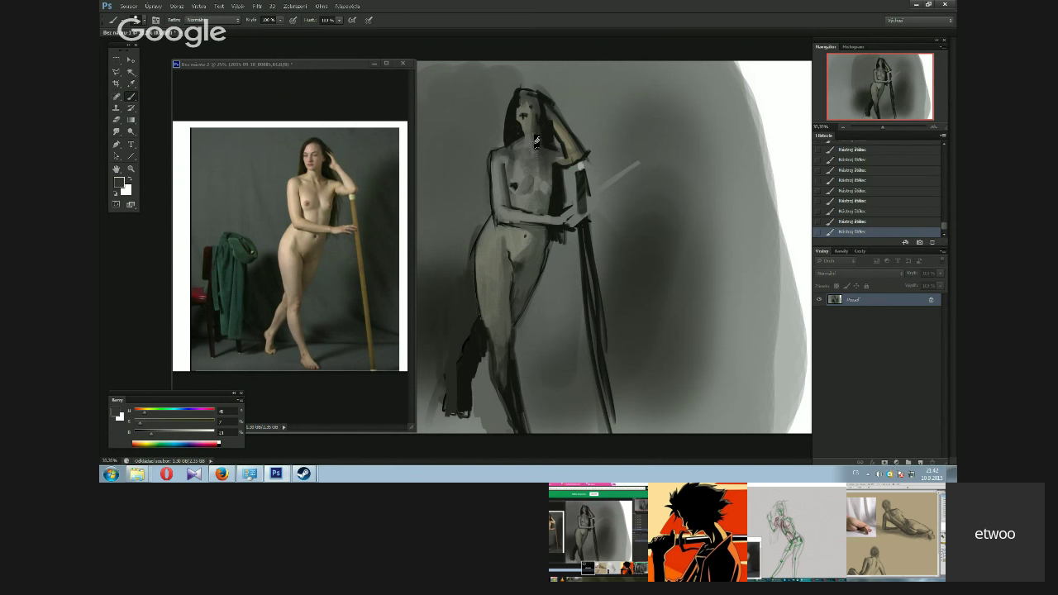
left_click_drag(541, 152, 534, 146)
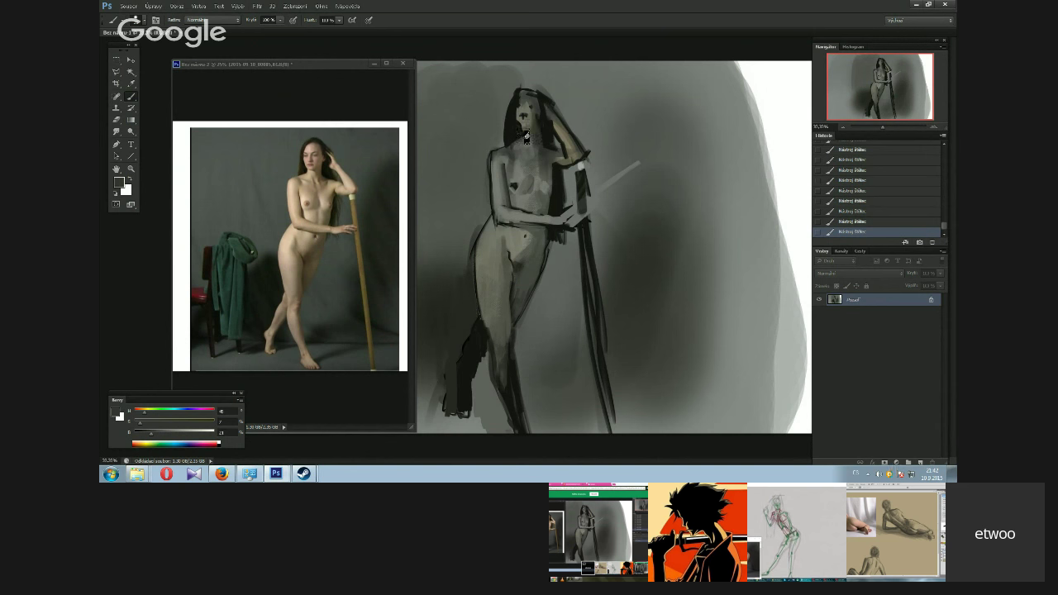
left_click(526, 139, "alt")
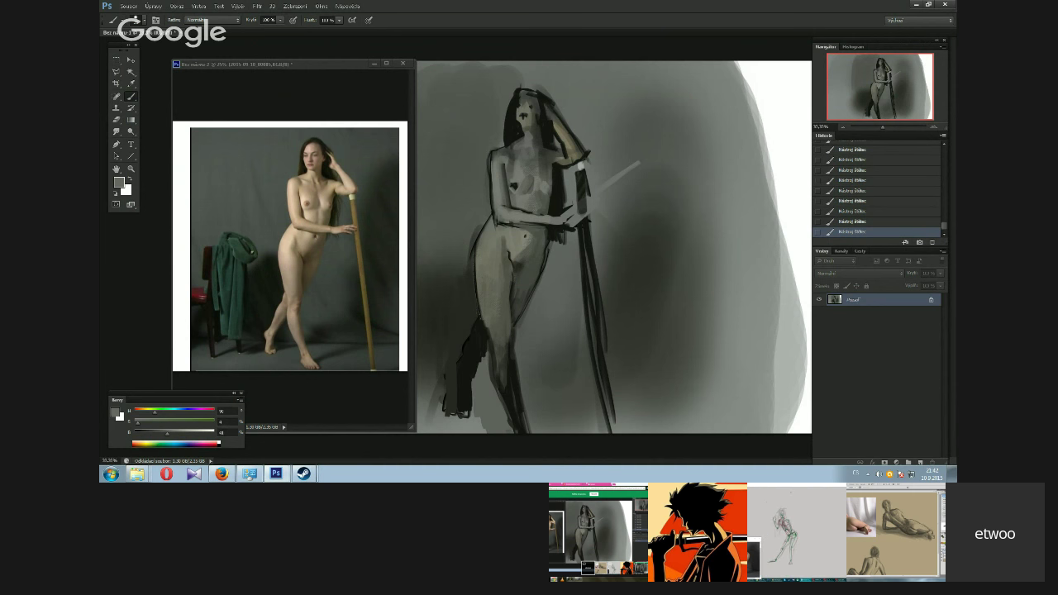
Darken the gap between the hand and the staff with a sampled grey.
left_click(544, 204, "alt")
left_click(549, 192, "alt")
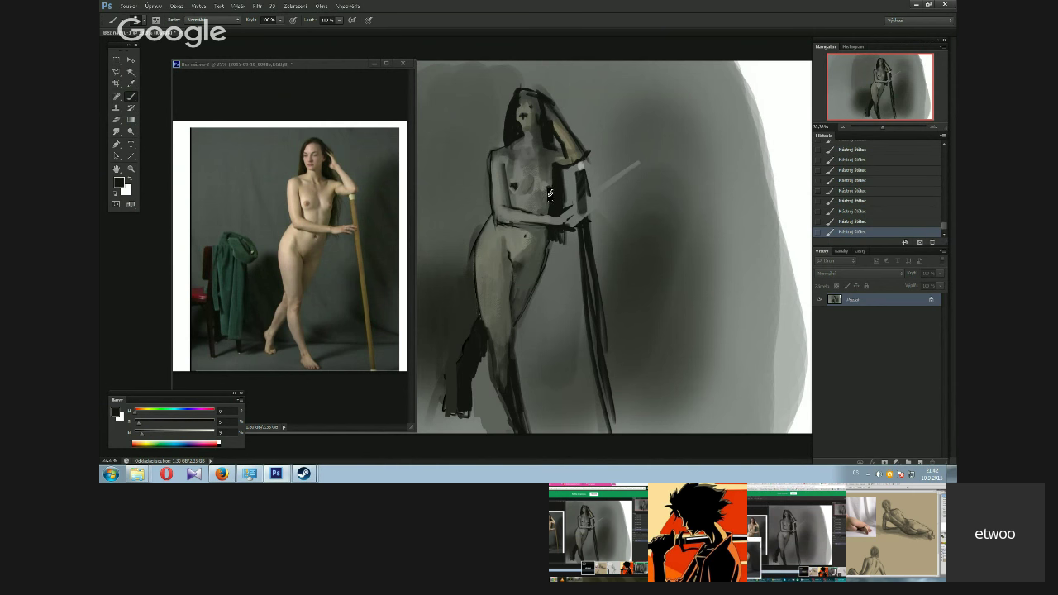
left_click(529, 190, "alt")
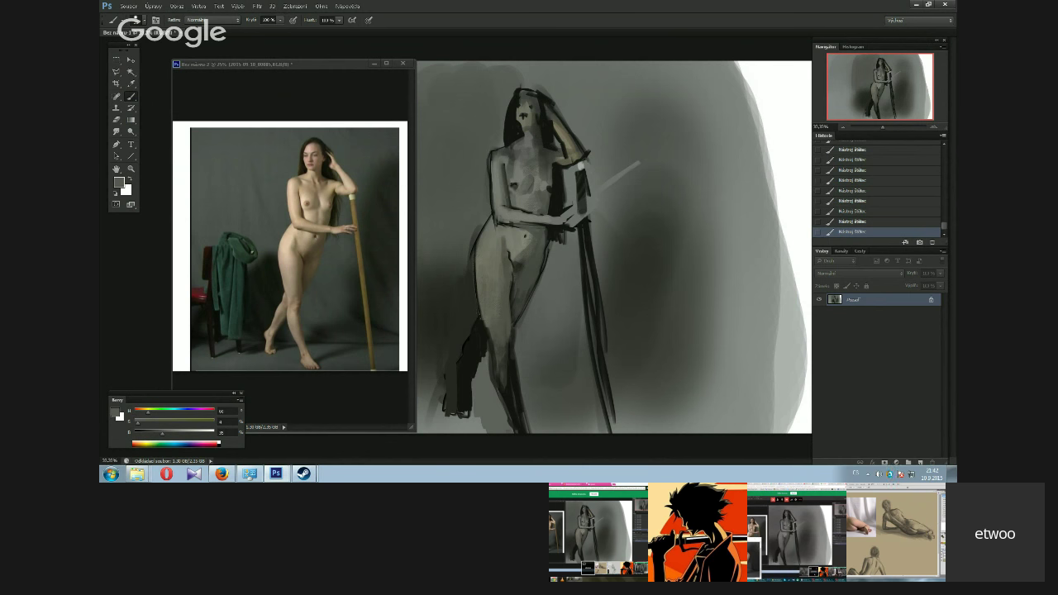
left_click(531, 216, "alt")
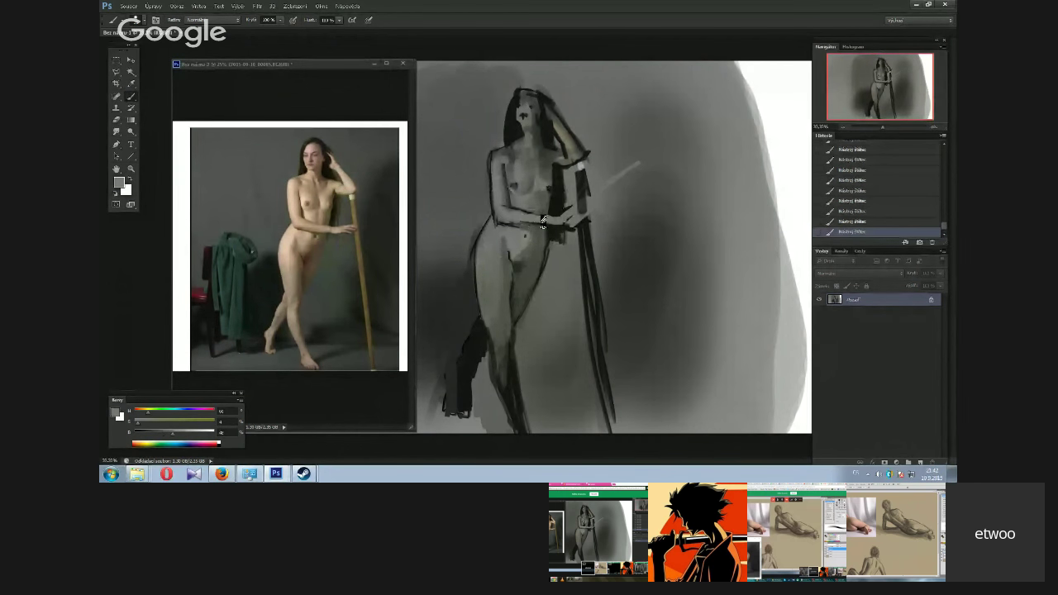
left_click(543, 210, "alt")
left_click_drag(543, 210, 561, 200)
Paint a darker tone along the hair at the neck.
left_click(561, 201, "alt")
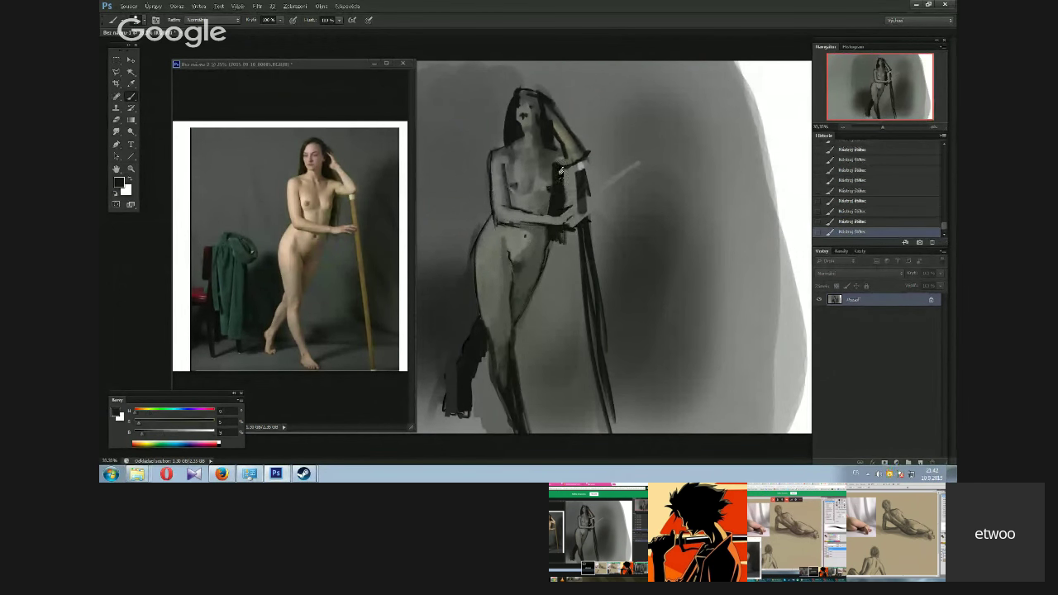
left_click_drag(555, 132, 552, 124)
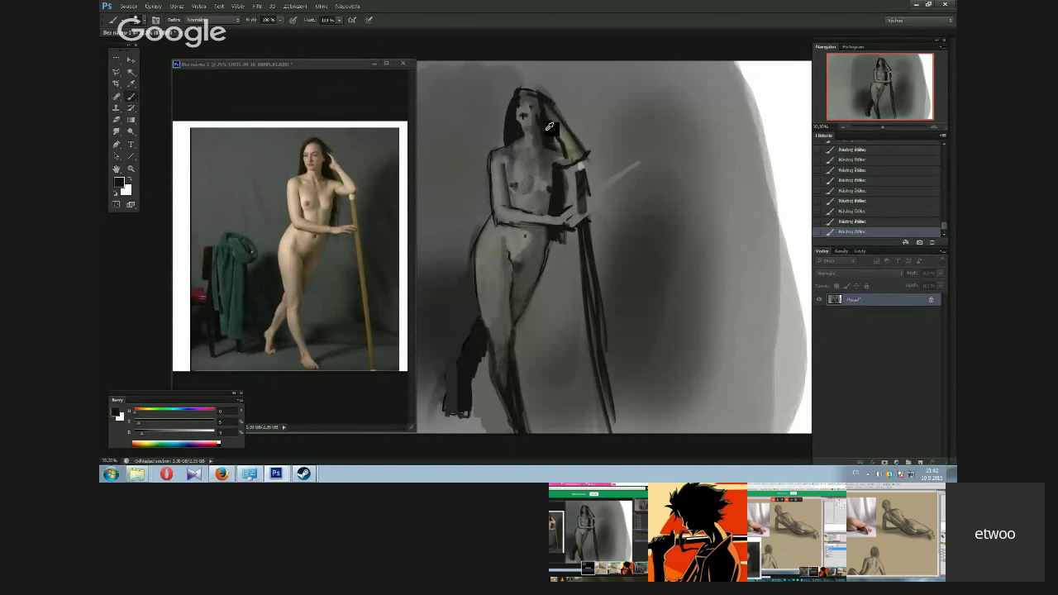
left_click(537, 135, "alt")
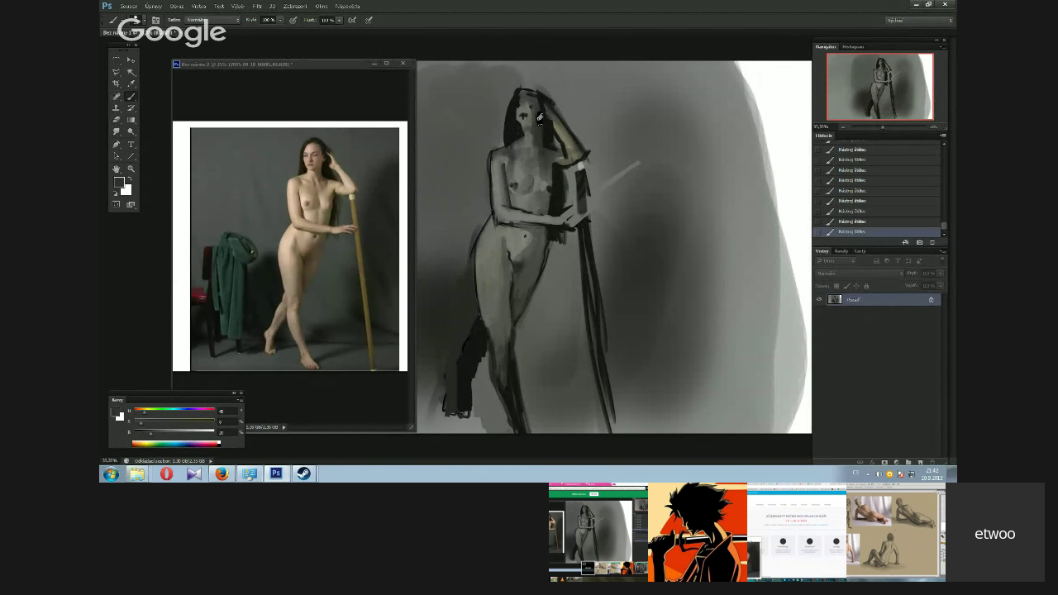
left_click(550, 130, "alt")
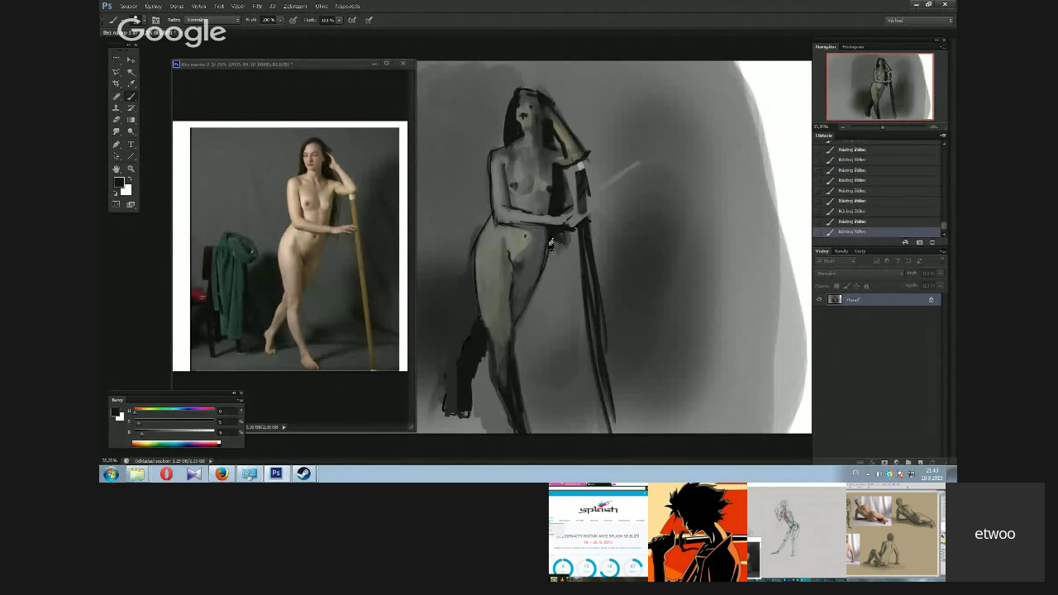
Darken the raised arm beside the head after sampling chest greys.
left_click(528, 195, "alt")
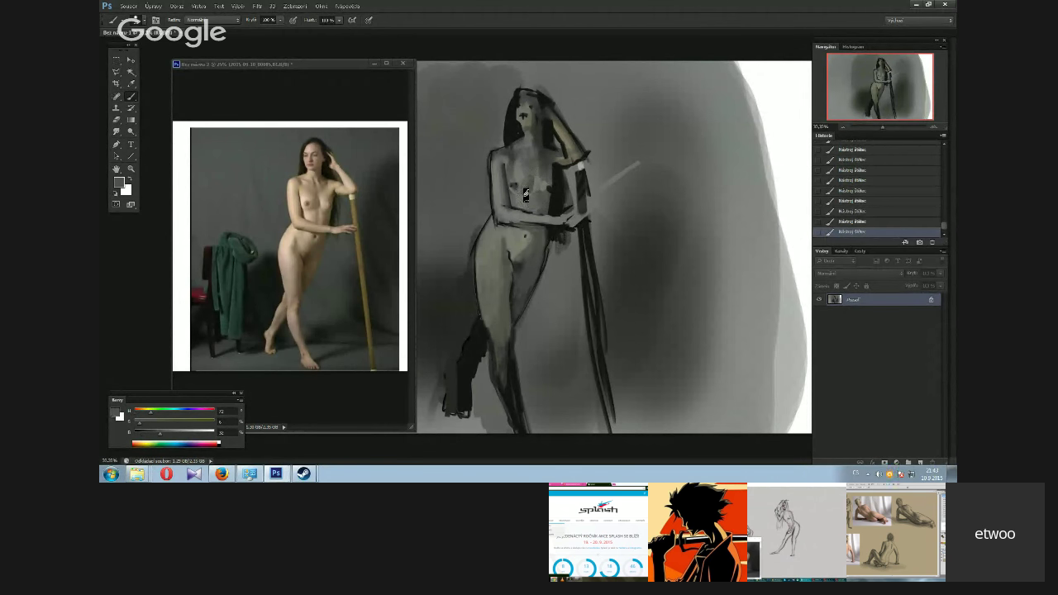
left_click(525, 175, "alt")
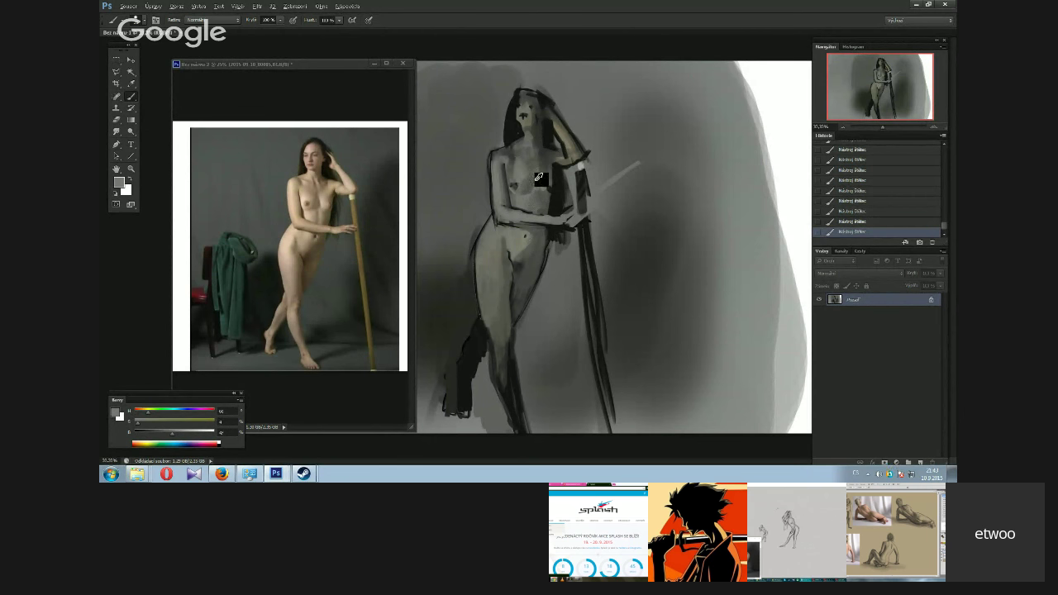
left_click(529, 182, "alt")
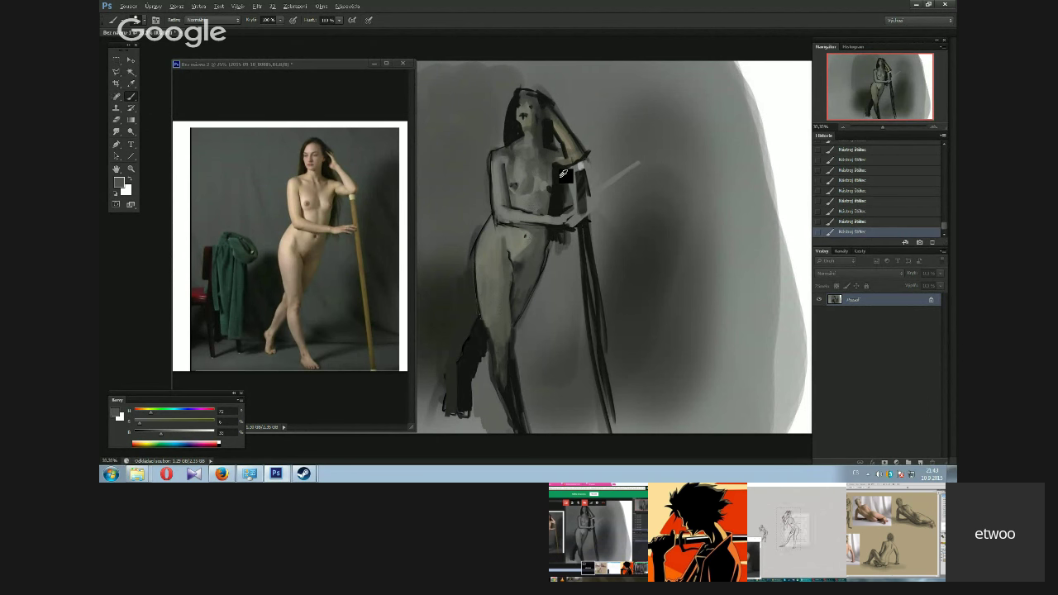
left_click(569, 179, "alt")
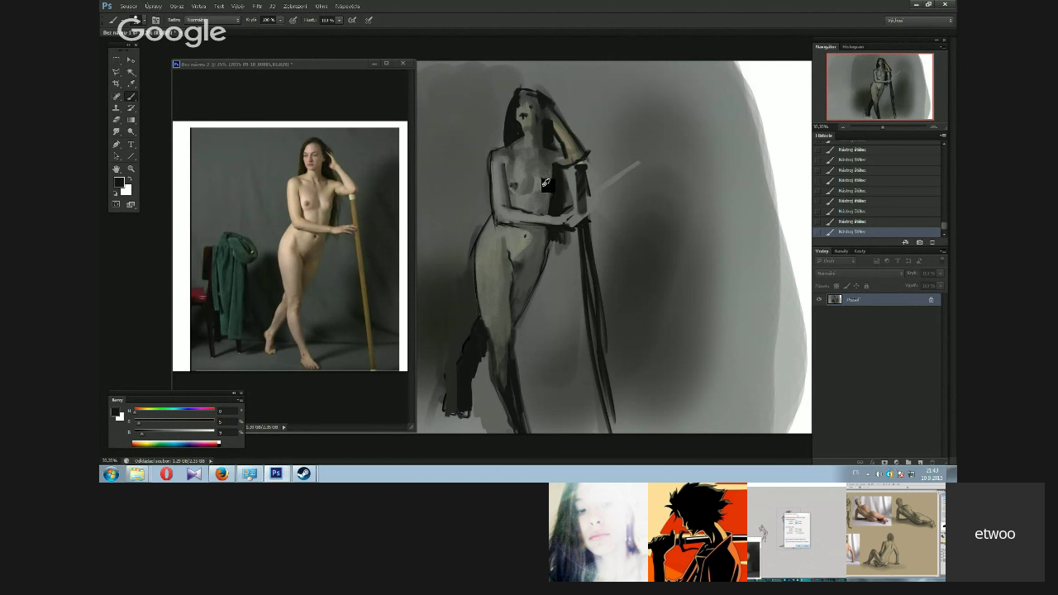
left_click(542, 185, "alt")
left_click(542, 186, "alt")
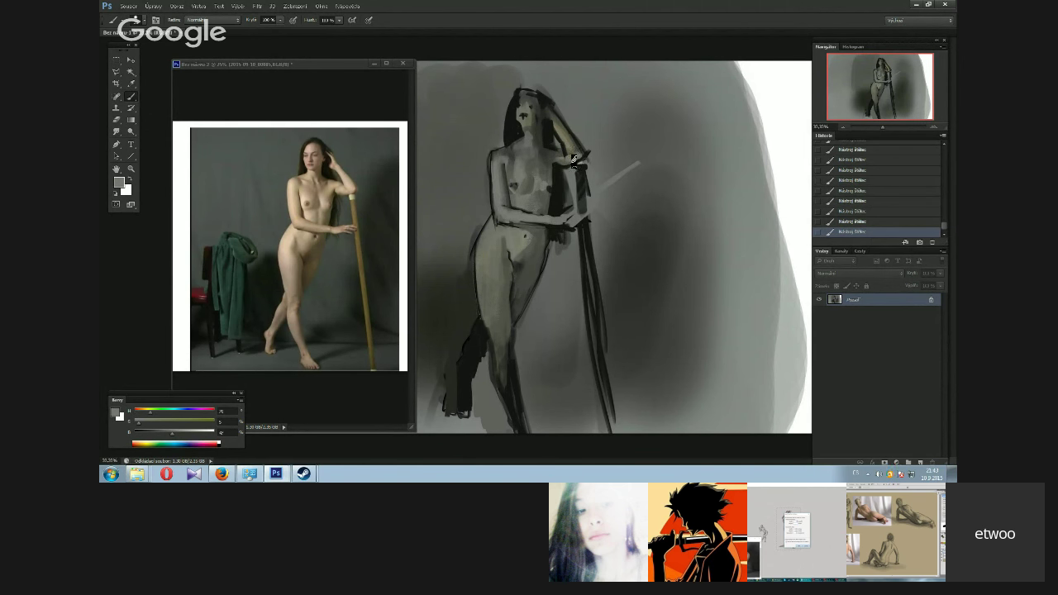
left_click_drag(576, 155, 558, 124)
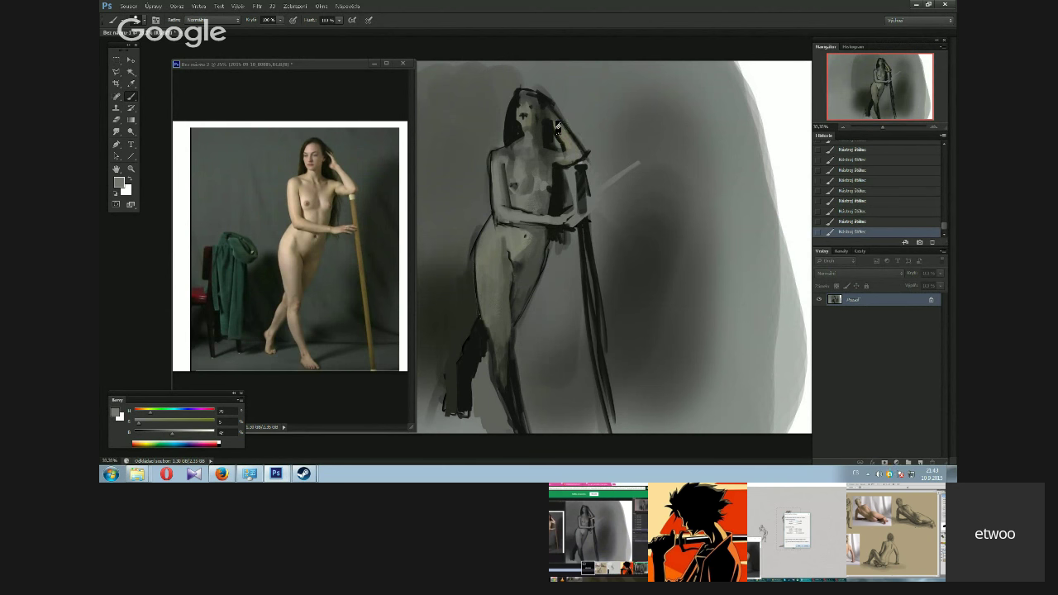
Paint black strokes over the hand gripping the staff.
left_click(585, 165, "alt")
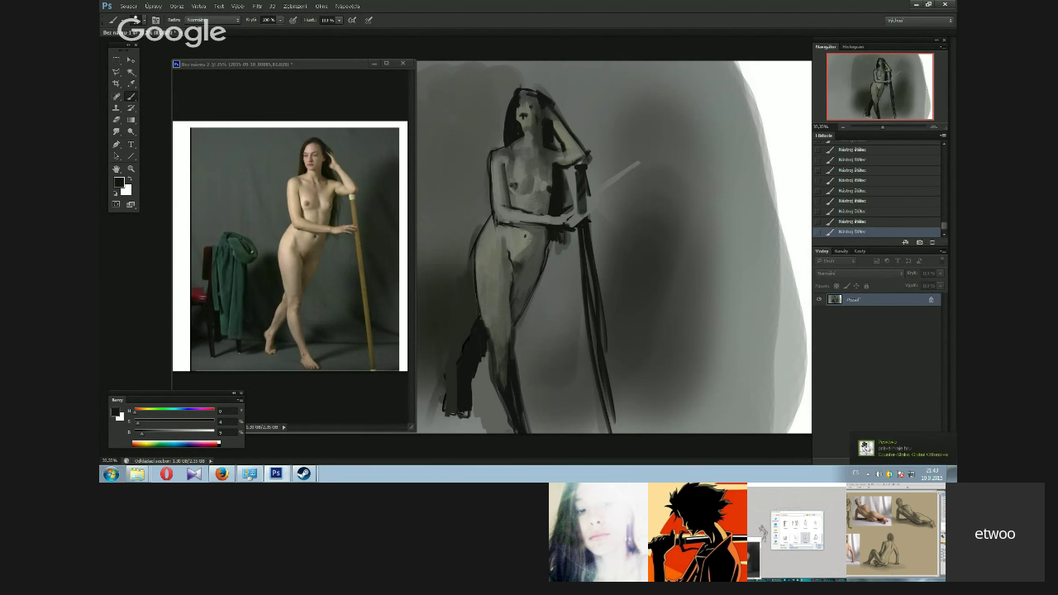
left_click_drag(587, 217, 573, 218)
left_click(573, 218, "alt")
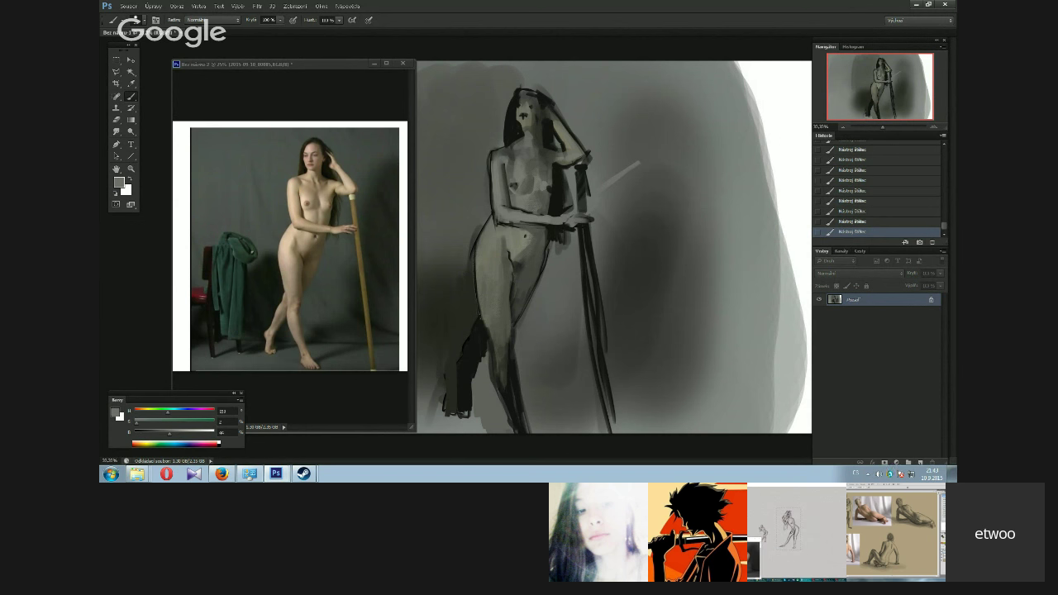
left_click_drag(575, 225, 560, 230)
left_click(560, 231, "alt")
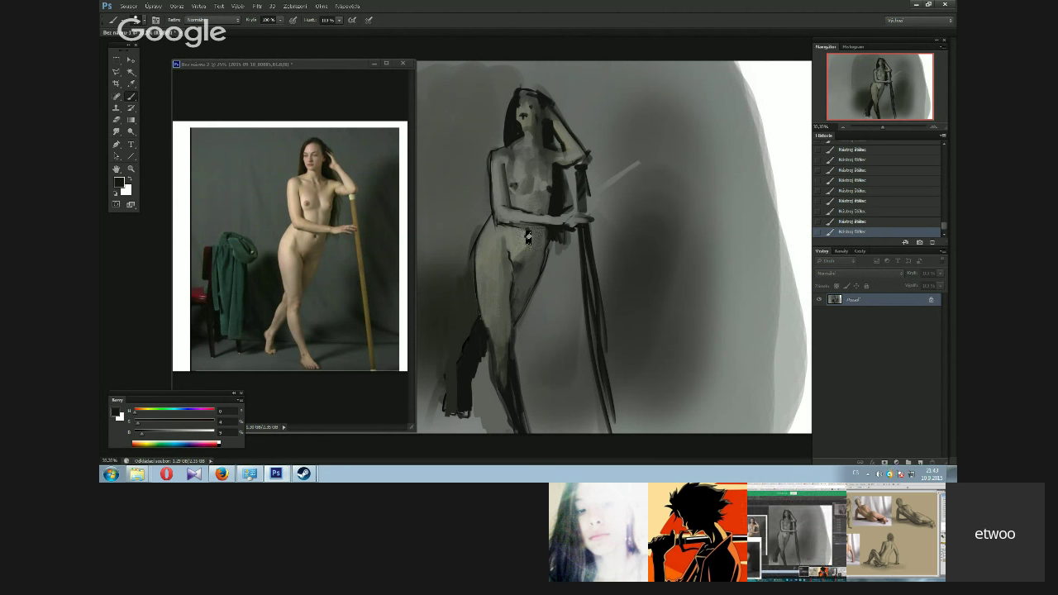
Step back one History state and repaint a short darker stroke at the left waist.
left_click(524, 240, "alt")
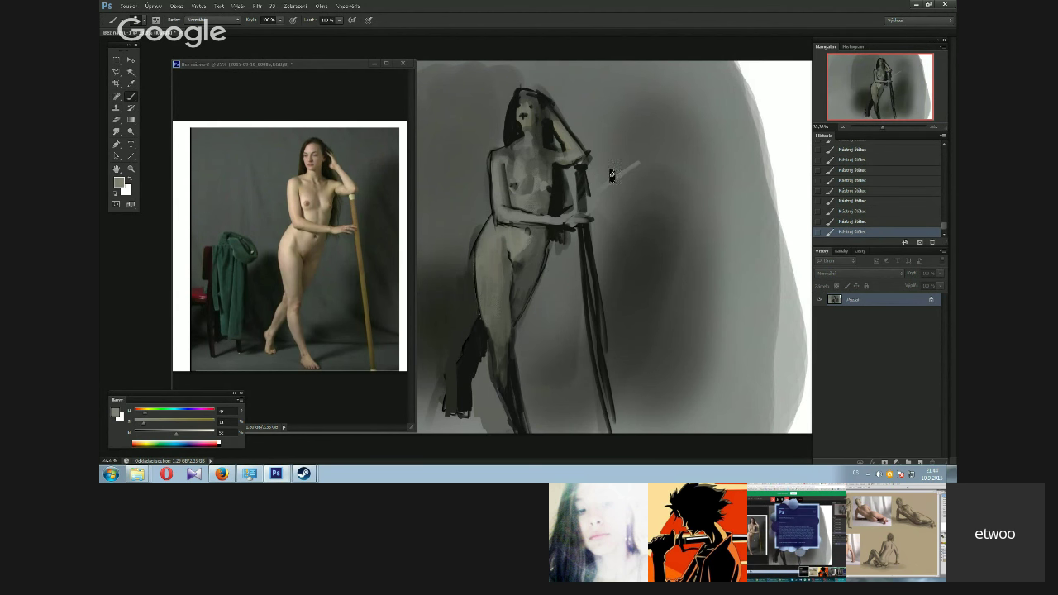
left_click(838, 222)
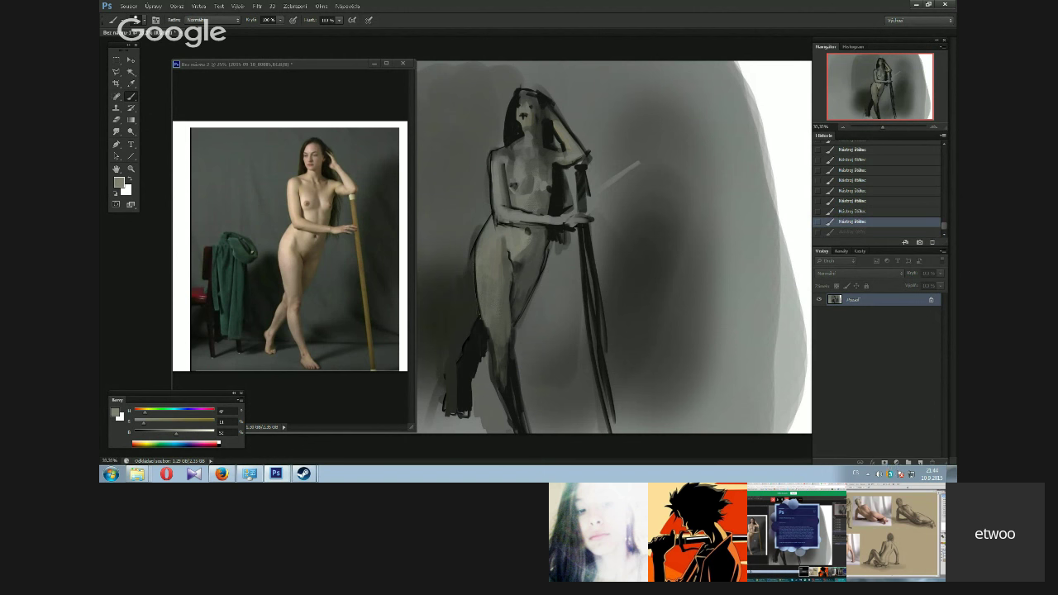
left_click(508, 238, "alt")
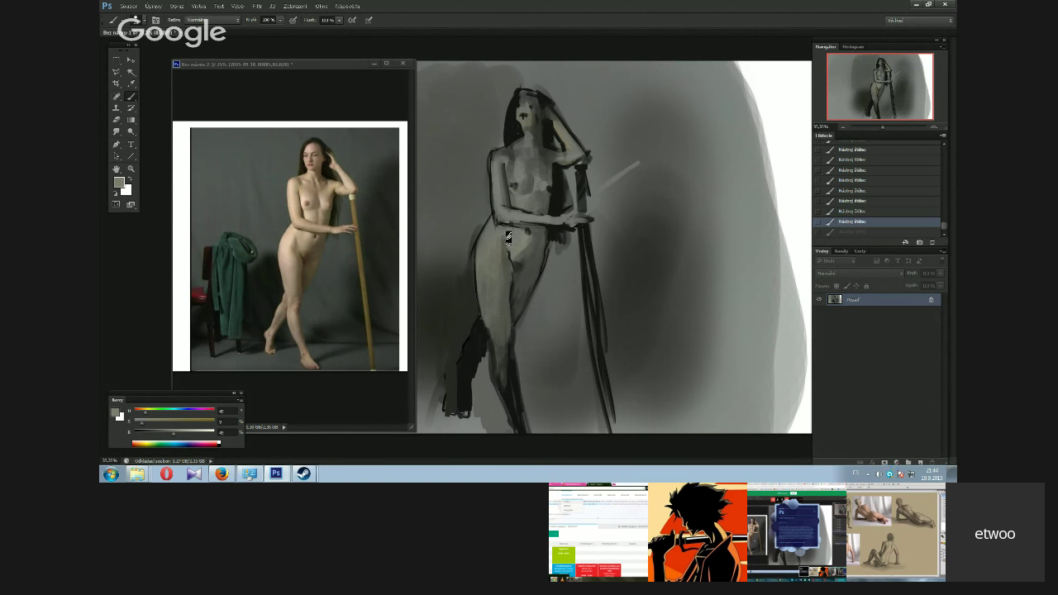
left_click_drag(499, 230, 500, 225)
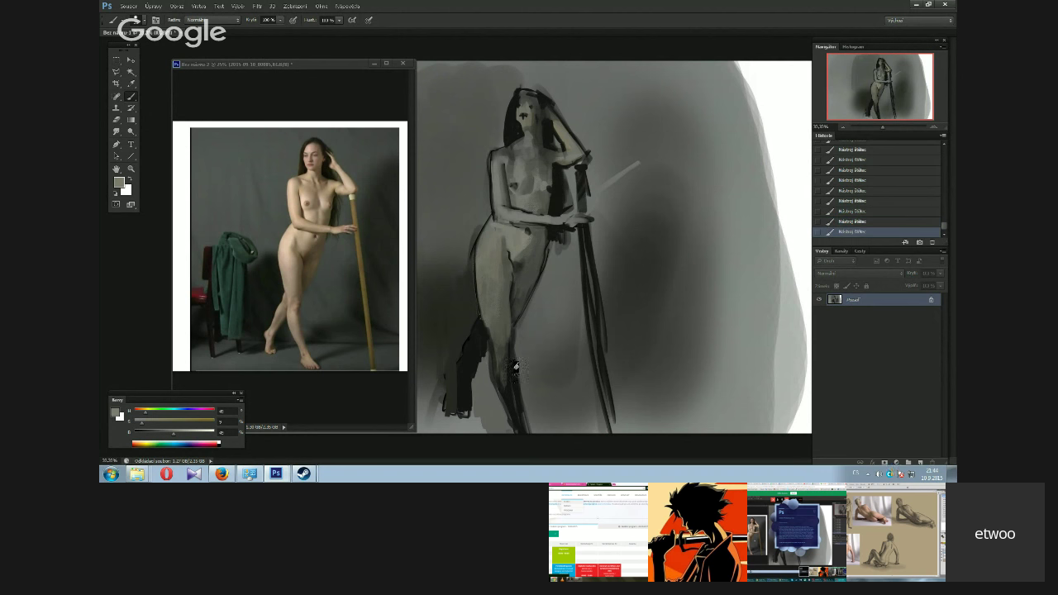
Switch the brush to the 61 px preset.
right_click(519, 267)
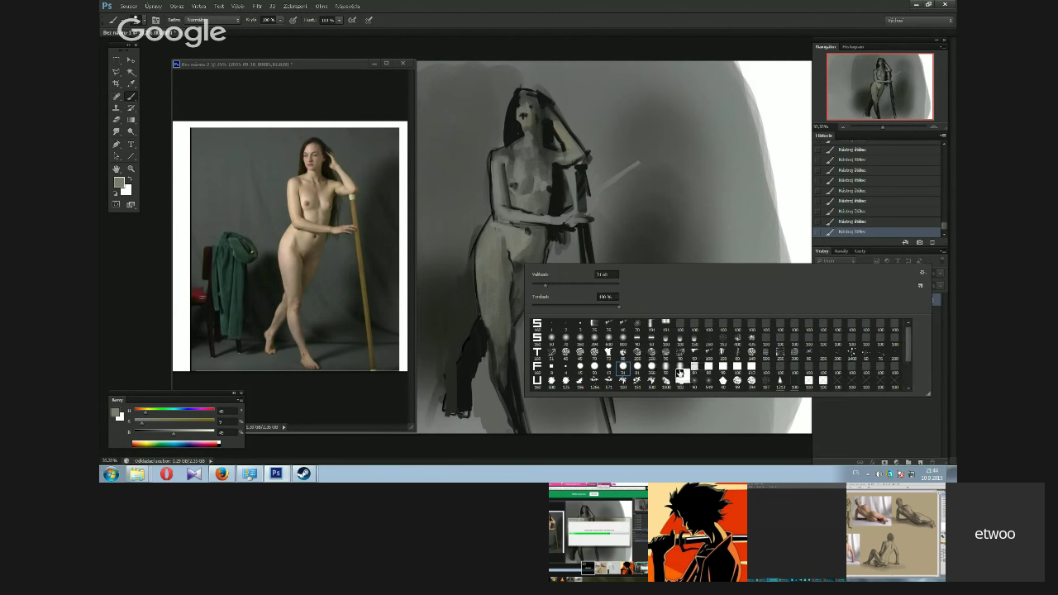
left_click(641, 376)
key("Return")
right_click(637, 367)
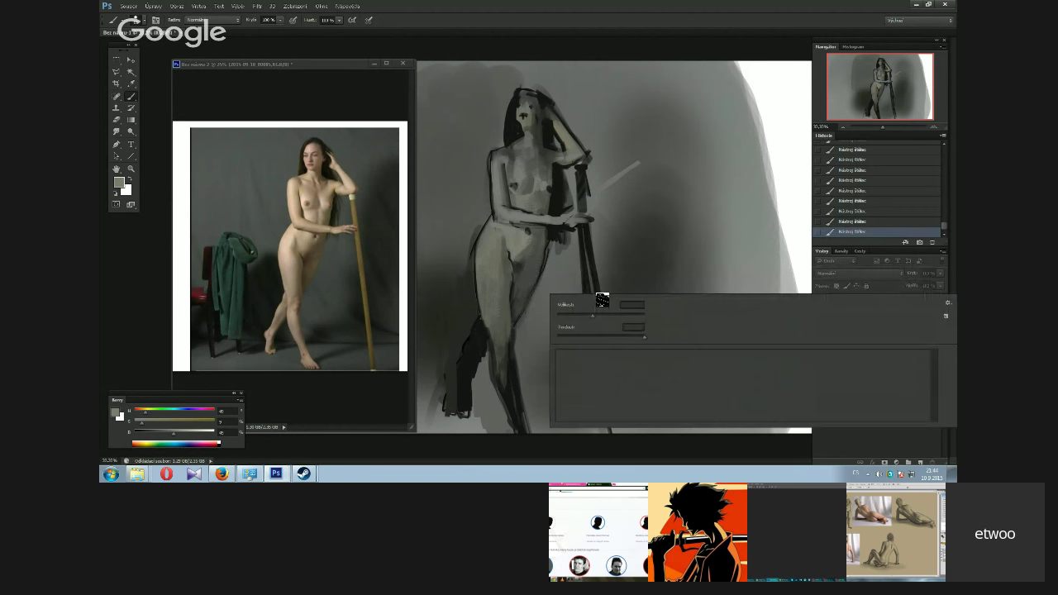
left_click(659, 405)
key("Return")
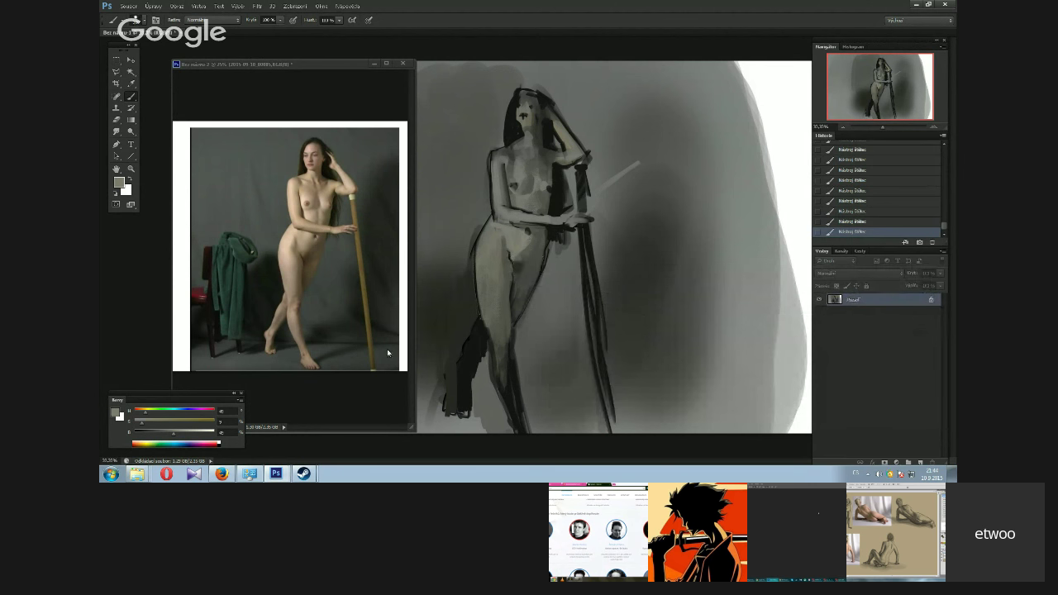
Adjust the Color panel hue and brightness to a light warm tan.
left_click_drag(180, 439, 189, 433)
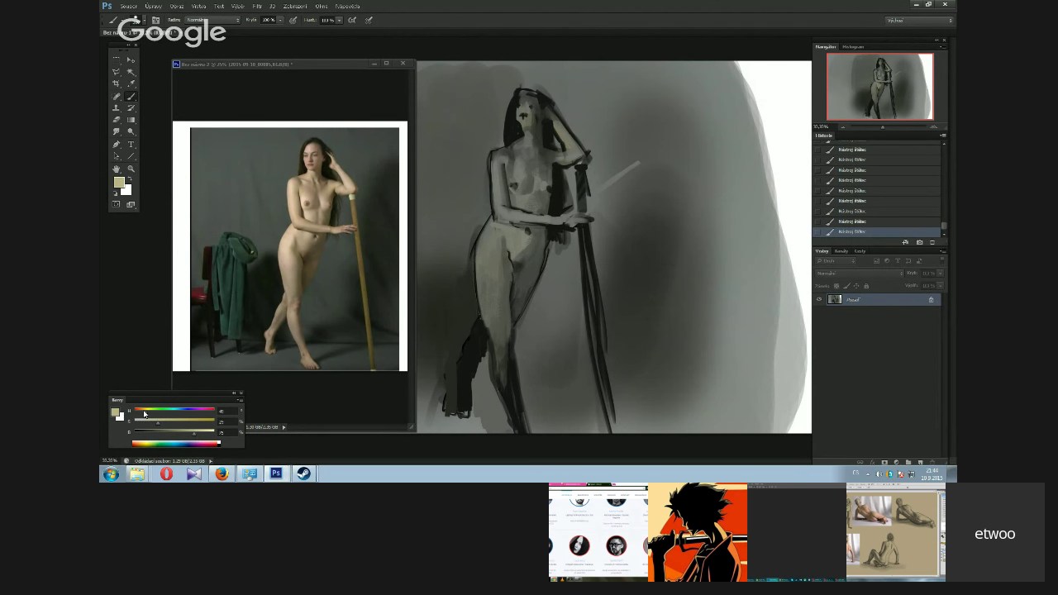
left_click_drag(144, 414, 140, 413)
left_click(201, 435)
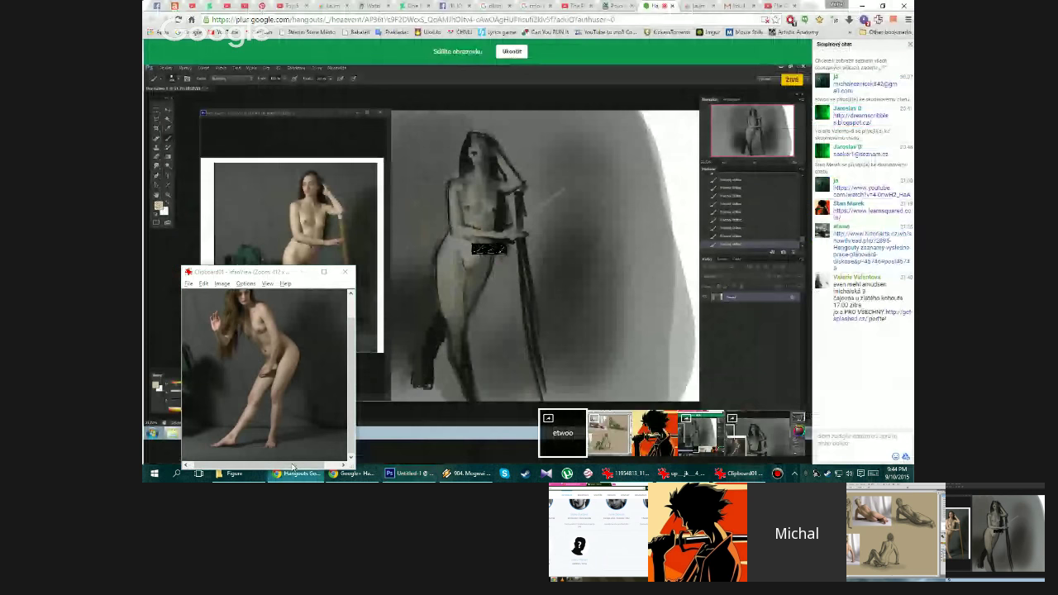
Bring the Hangouts window in front of the IrfanView Clipboard01 photo and scroll up.
left_click(293, 471)
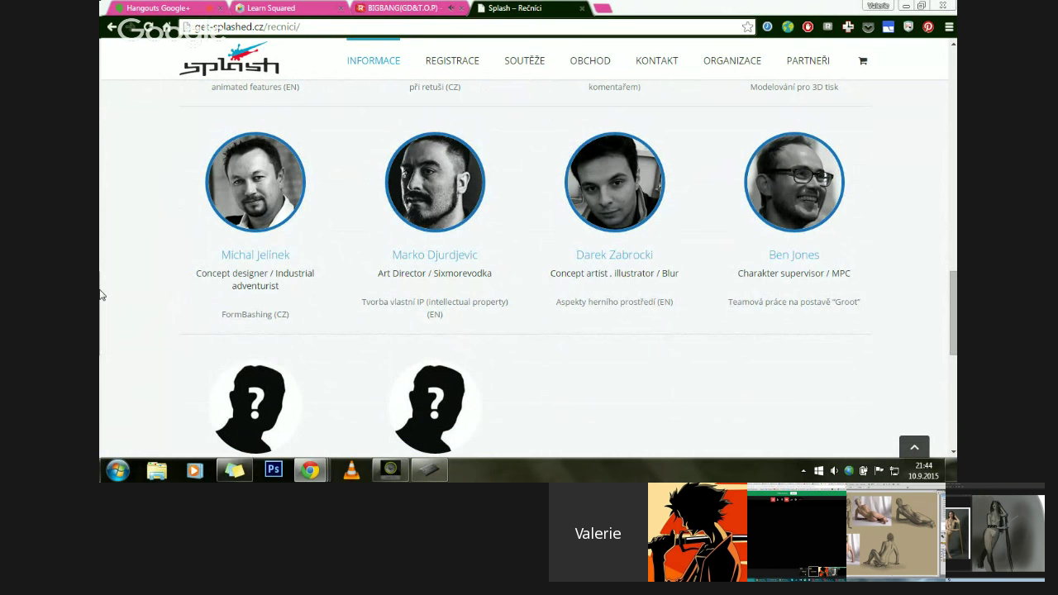
scroll(100, 296, "up", 1)
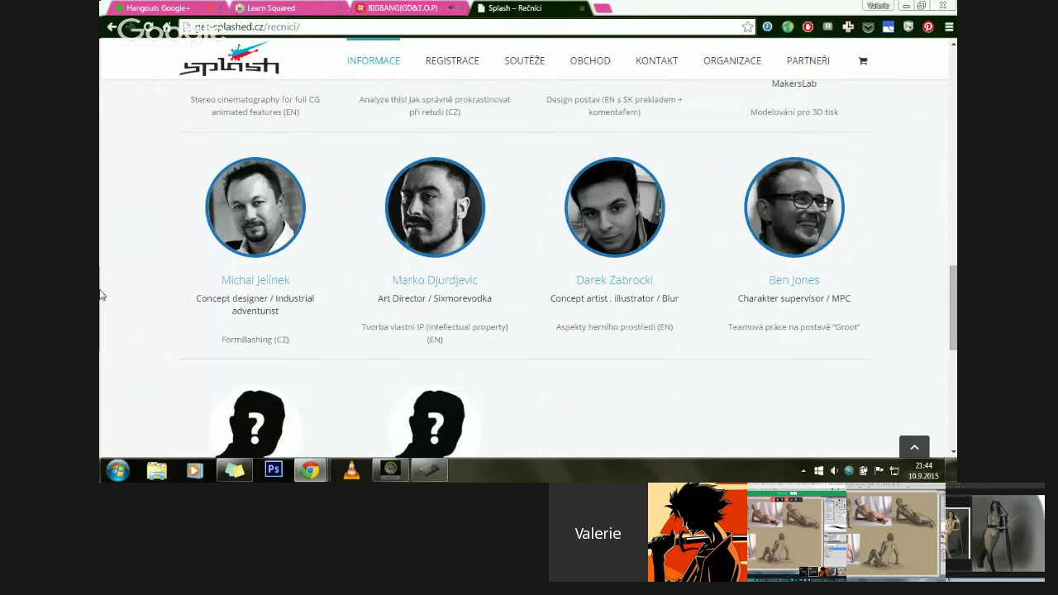
scroll(99, 295, "up", 3)
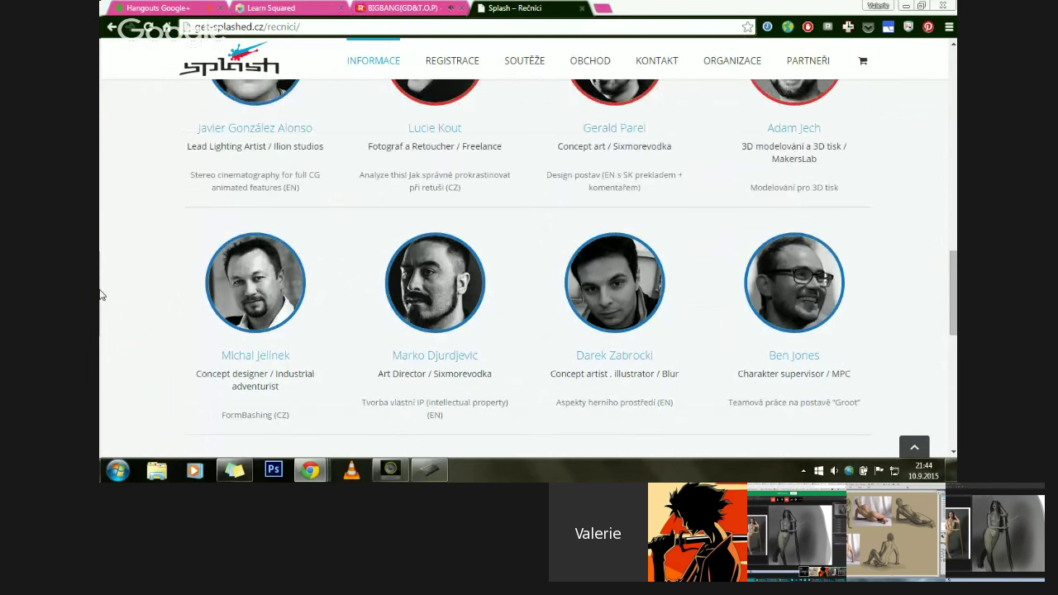
scroll(99, 295, "up", 1)
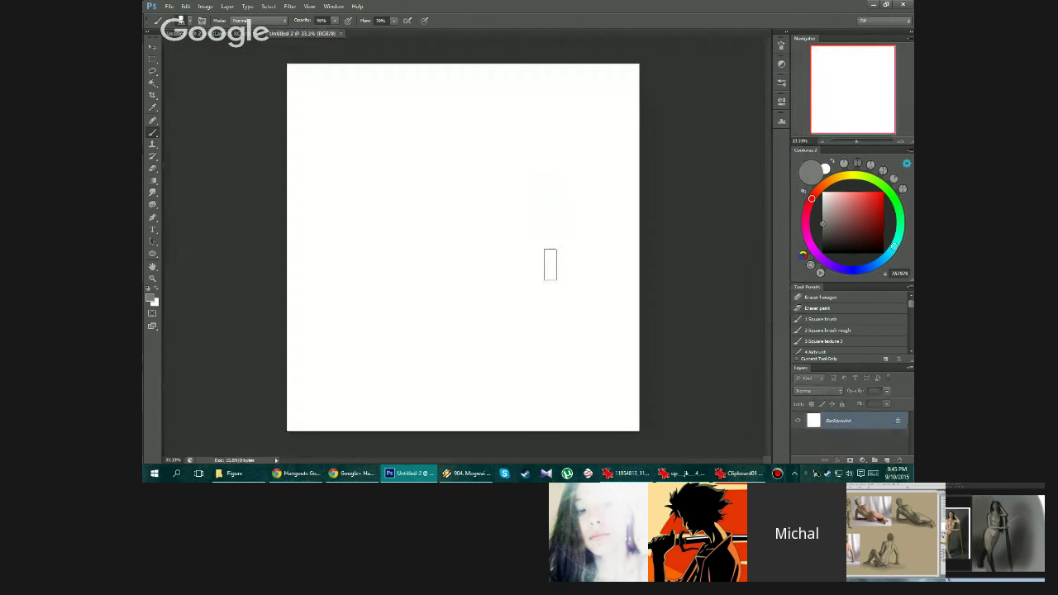
Bring up the figure reference photo and move and shrink it to the top left.
left_click(730, 473)
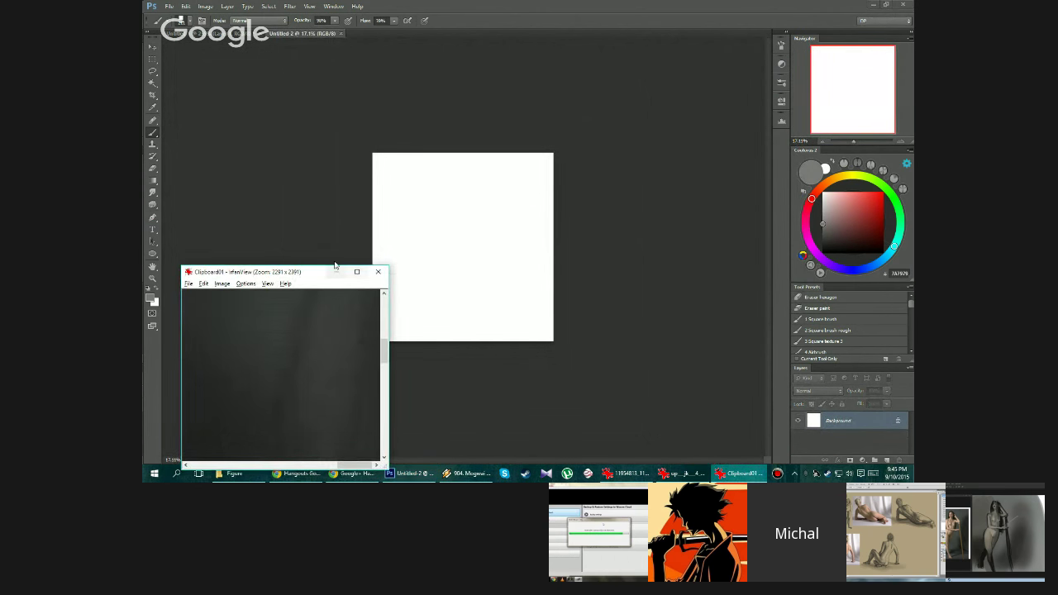
left_click_drag(323, 275, 295, 58)
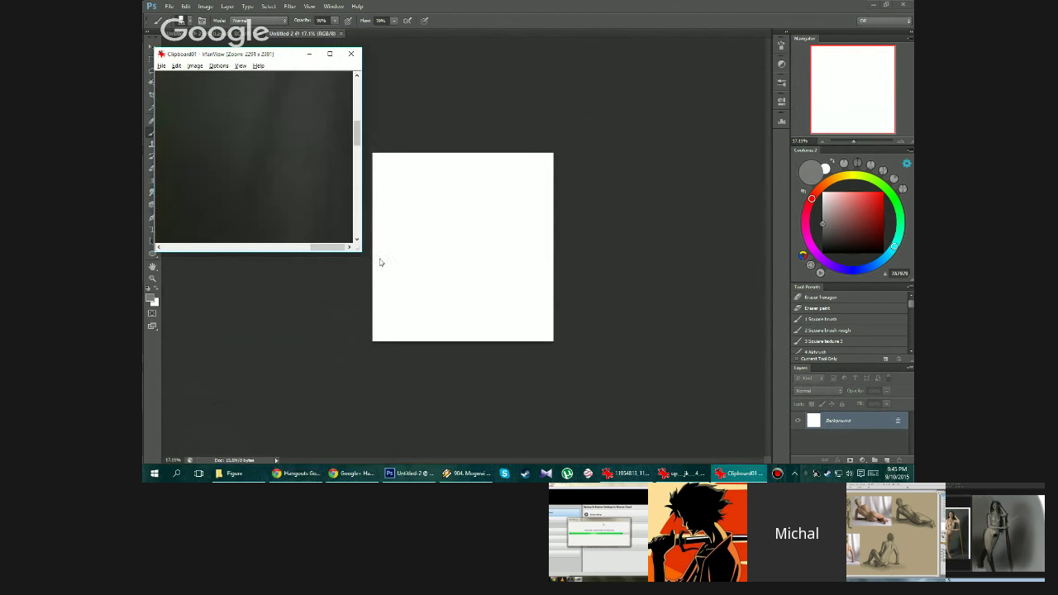
left_click_drag(362, 251, 329, 246)
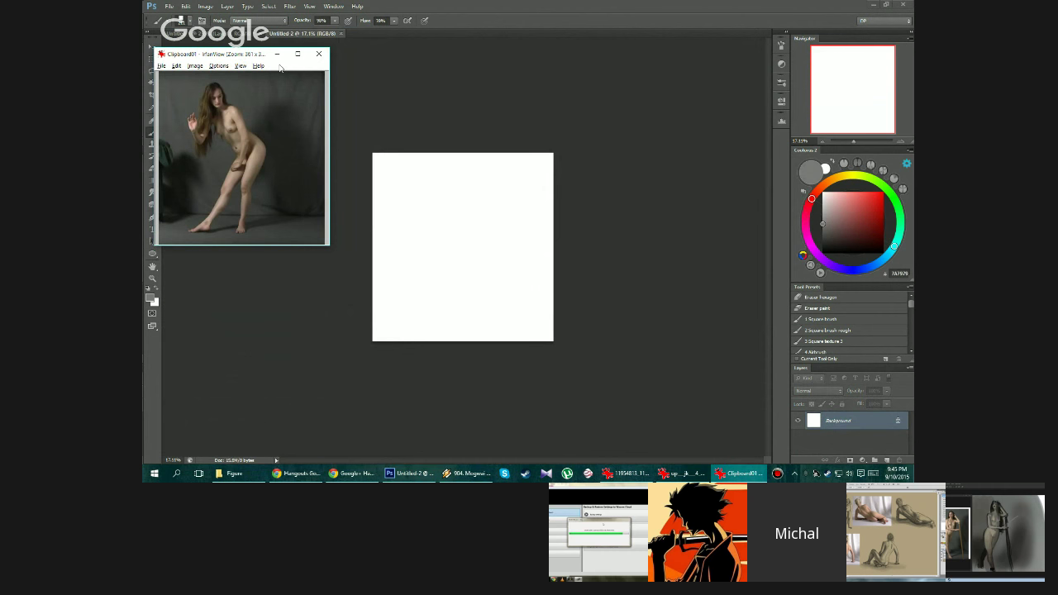
Paint the whole Photoshop canvas flat mid grey, then bring the Hangouts call forward.
left_click(792, 397)
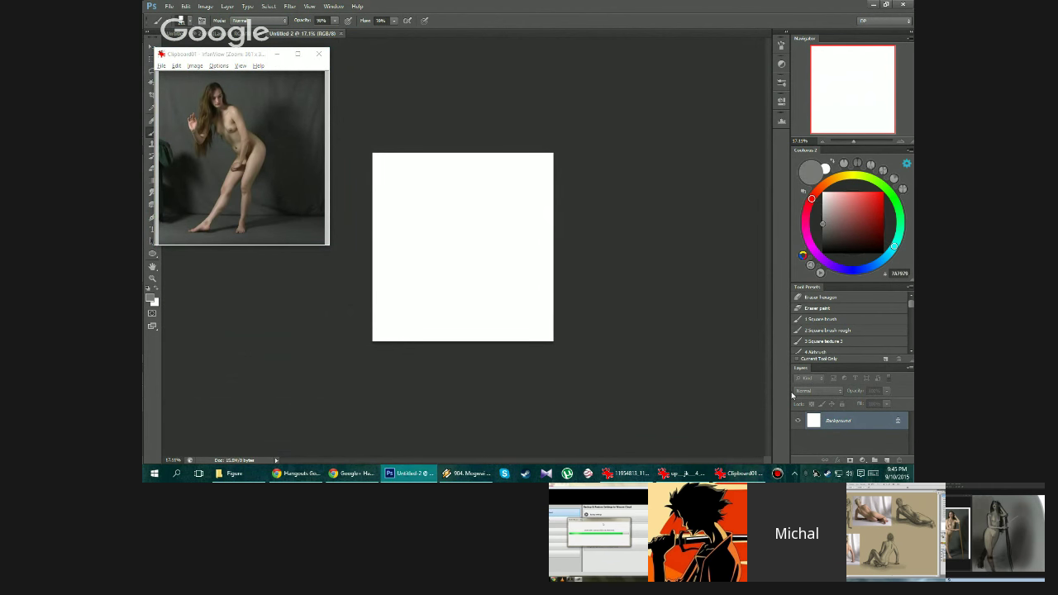
left_click(823, 222)
mouse_move(579, 160)
left_mouse_down()
mouse_move(412, 277)
mouse_move(334, 353)
mouse_move(365, 293)
mouse_move(560, 166)
mouse_move(495, 263)
mouse_move(407, 358)
mouse_move(435, 335)
mouse_move(499, 232)
left_mouse_up()
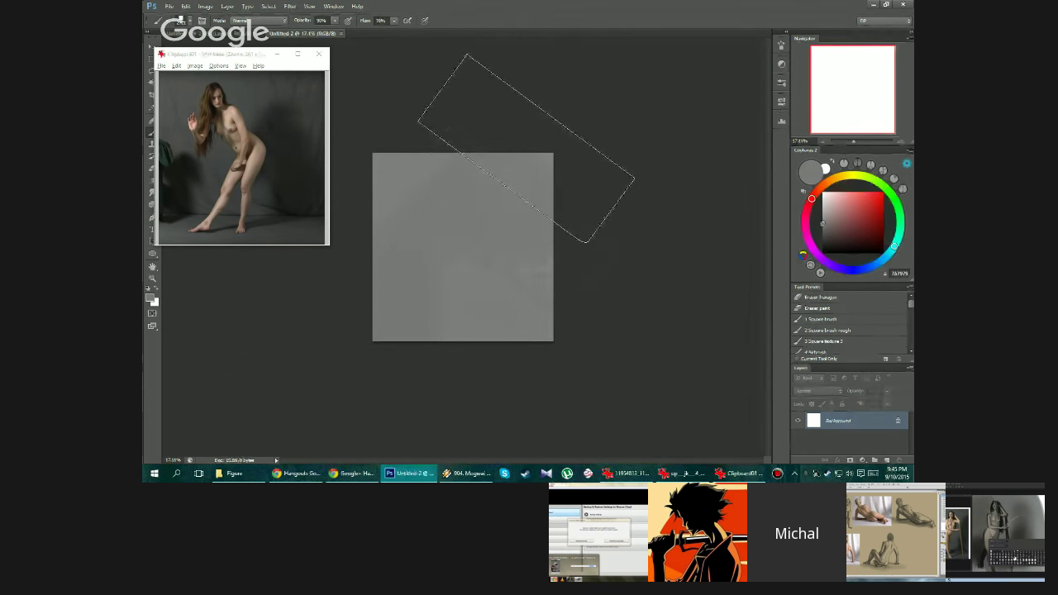
left_click(300, 474)
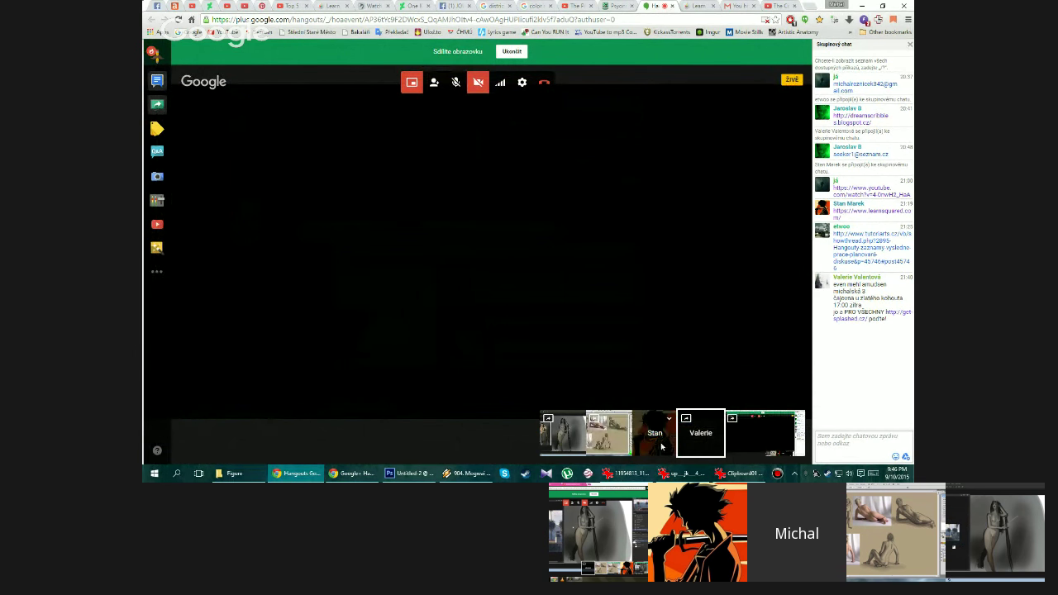
View a participant's shared screen, then add an empty Layer 1 above the grey Photoshop background.
left_click(623, 435)
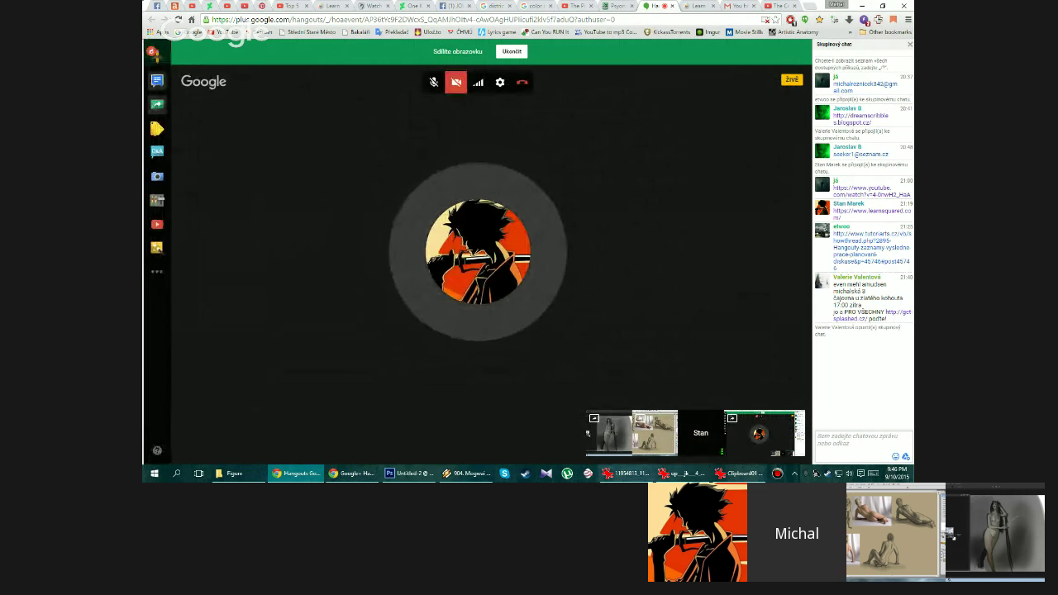
left_click(720, 474)
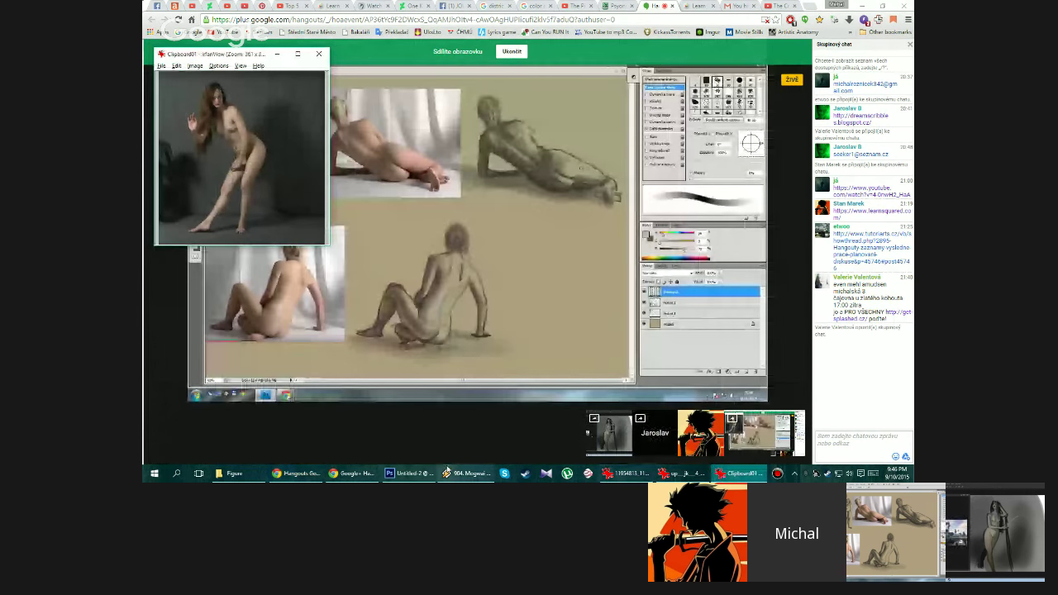
left_click(402, 474)
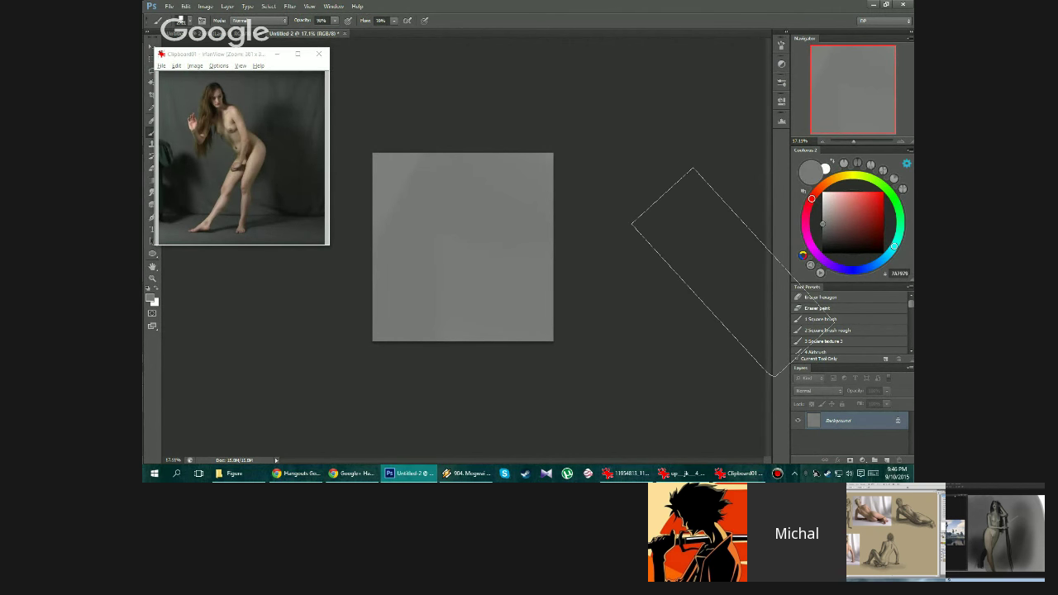
left_click(887, 459)
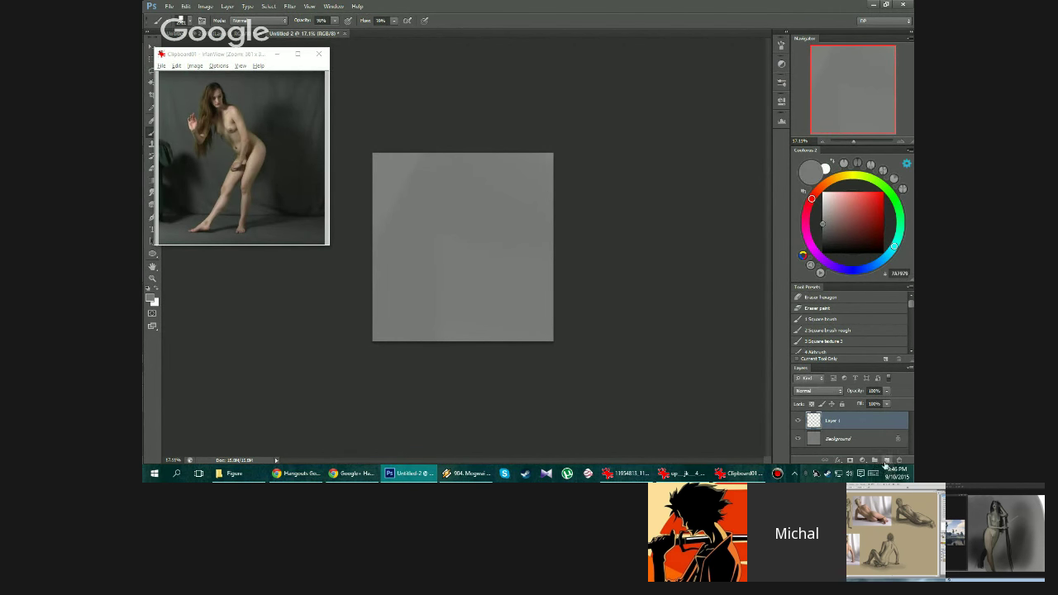
Choose the square brush preset and drag 26.png from the Sketching folder onto the canvas.
left_click(823, 319)
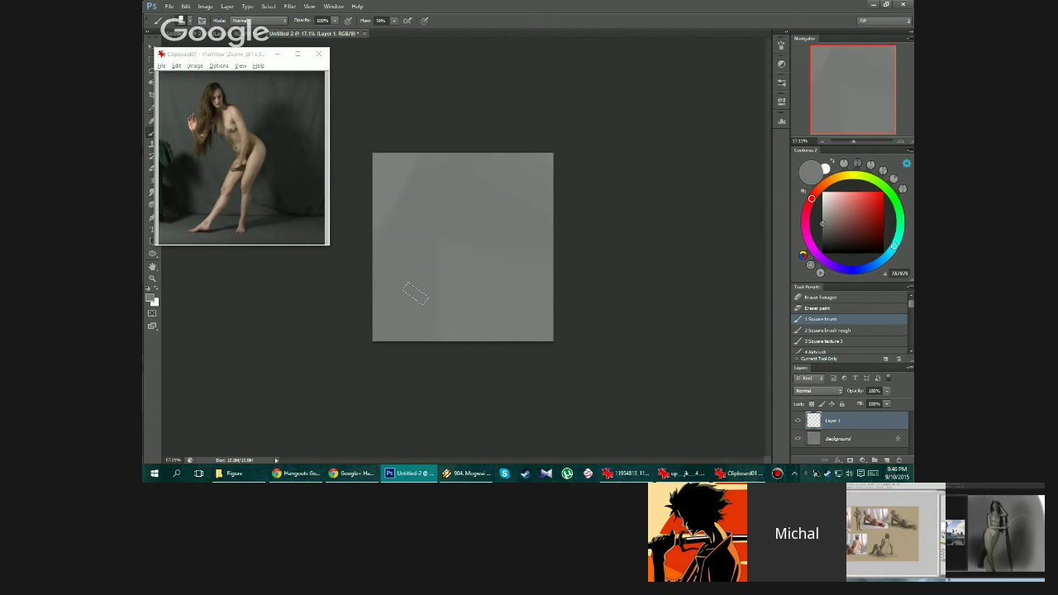
left_click(234, 473)
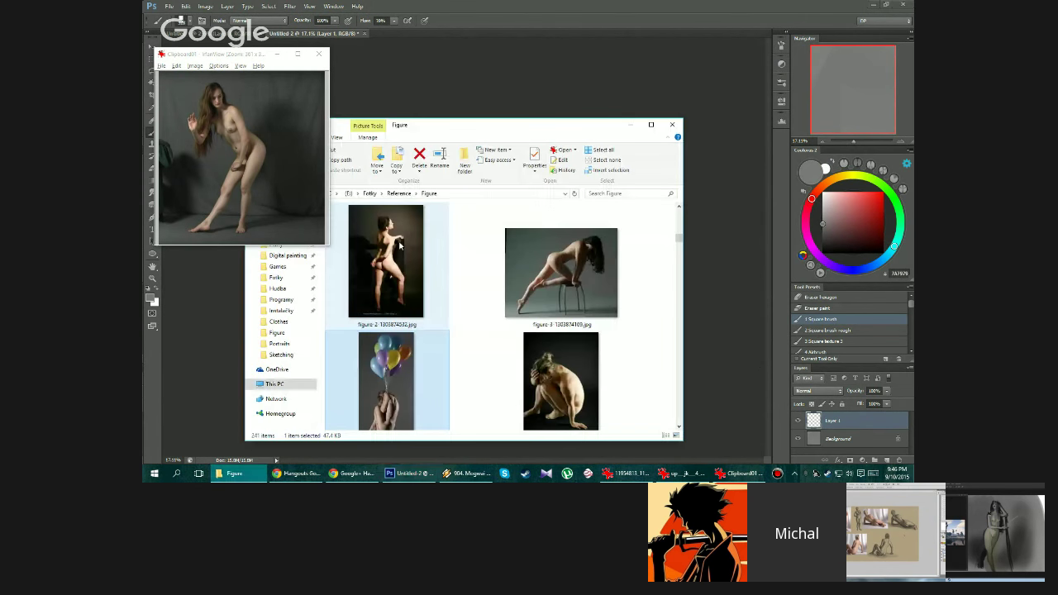
left_click(281, 355)
scroll(677, 246, "down", 2)
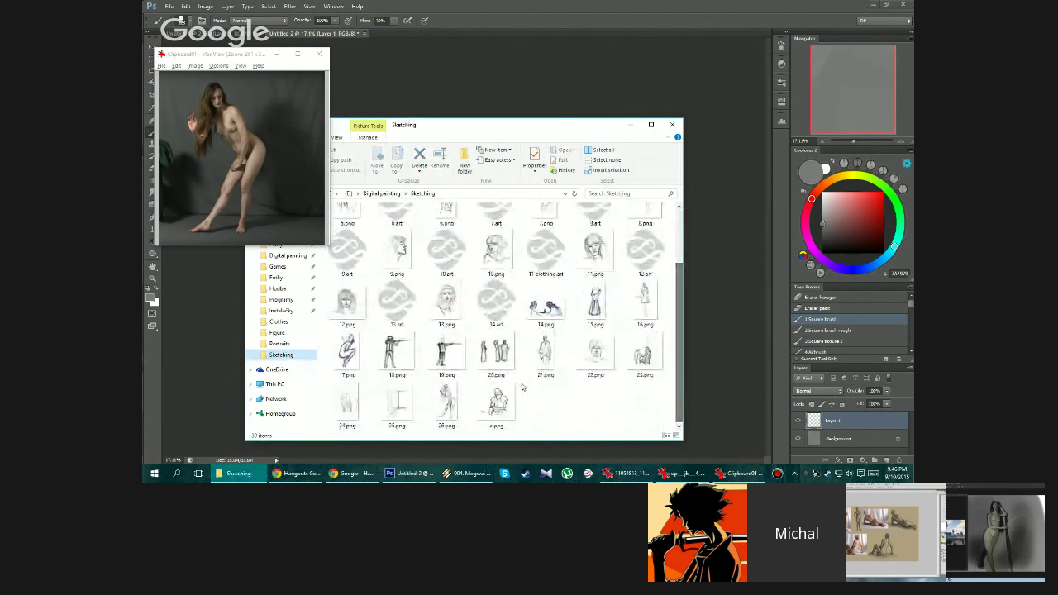
left_click(448, 413)
mouse_move(448, 414)
left_mouse_down()
mouse_move(666, 269)
mouse_move(628, 309)
left_mouse_up()
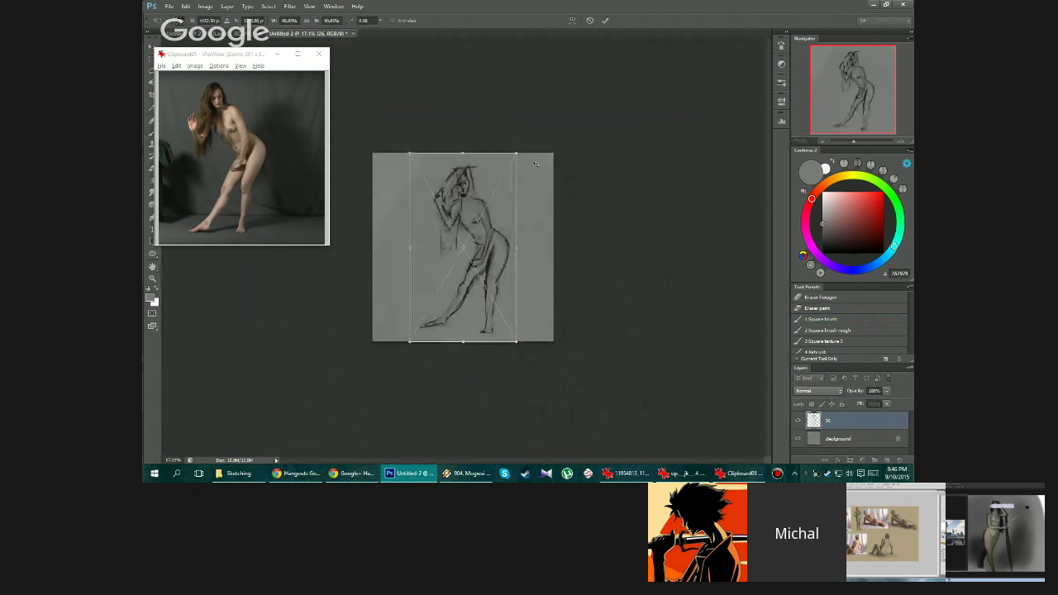
Scale the placed sketch down slightly, commit and rasterize it, then select Background and enlarge the brush.
left_click_drag(514, 154, 513, 158)
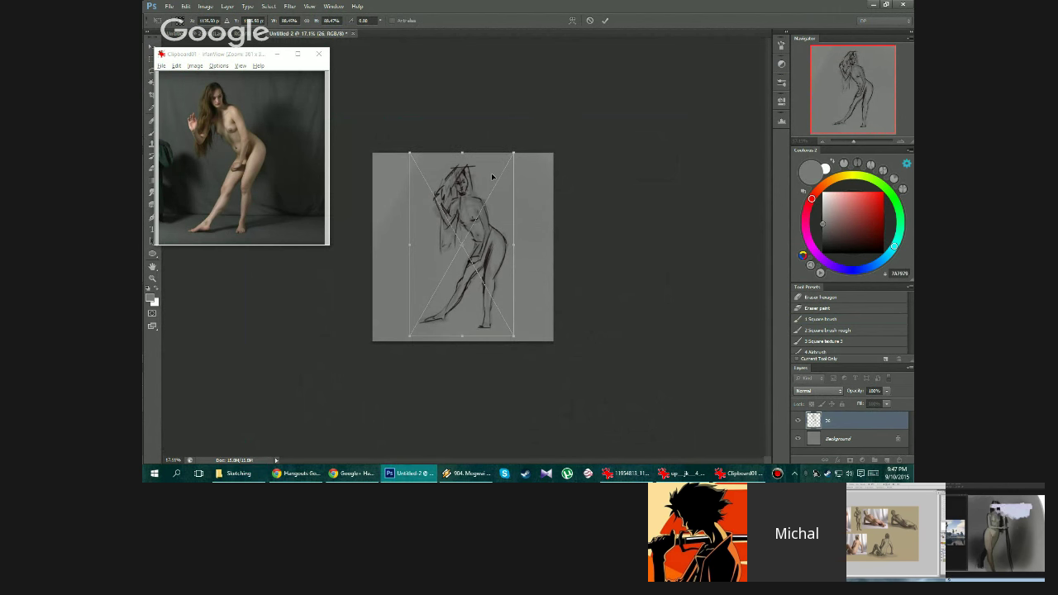
left_click(605, 21)
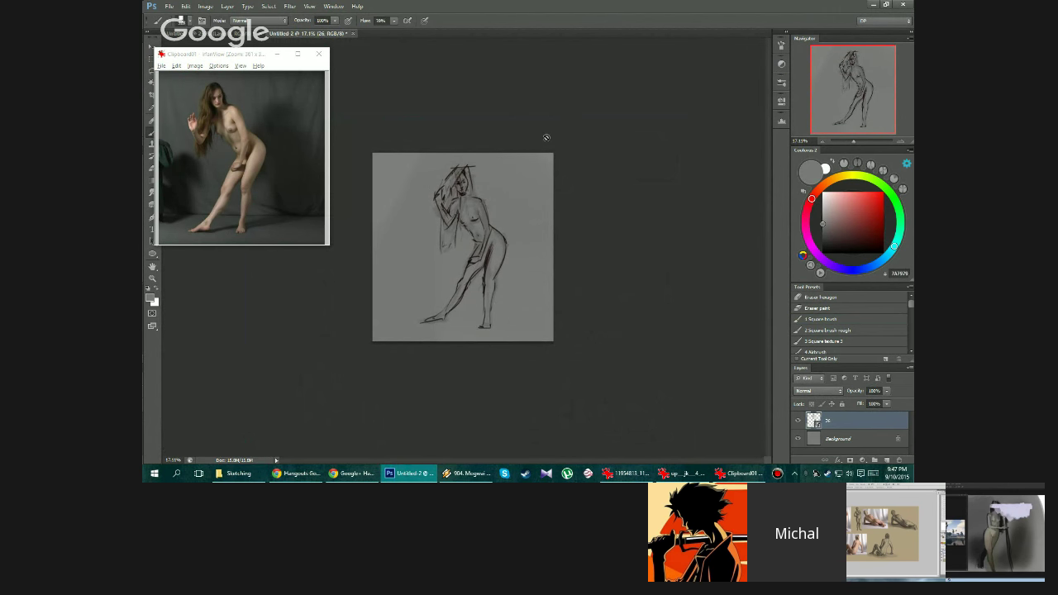
left_click(507, 282)
left_click(511, 185)
left_click(848, 440)
key("bracketright")
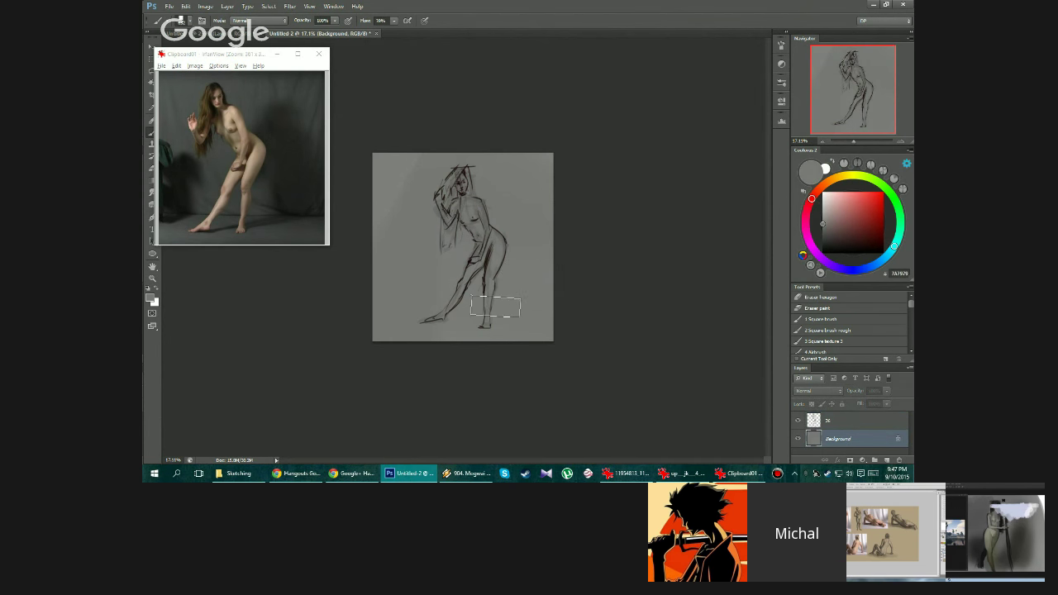
left_click(231, 207)
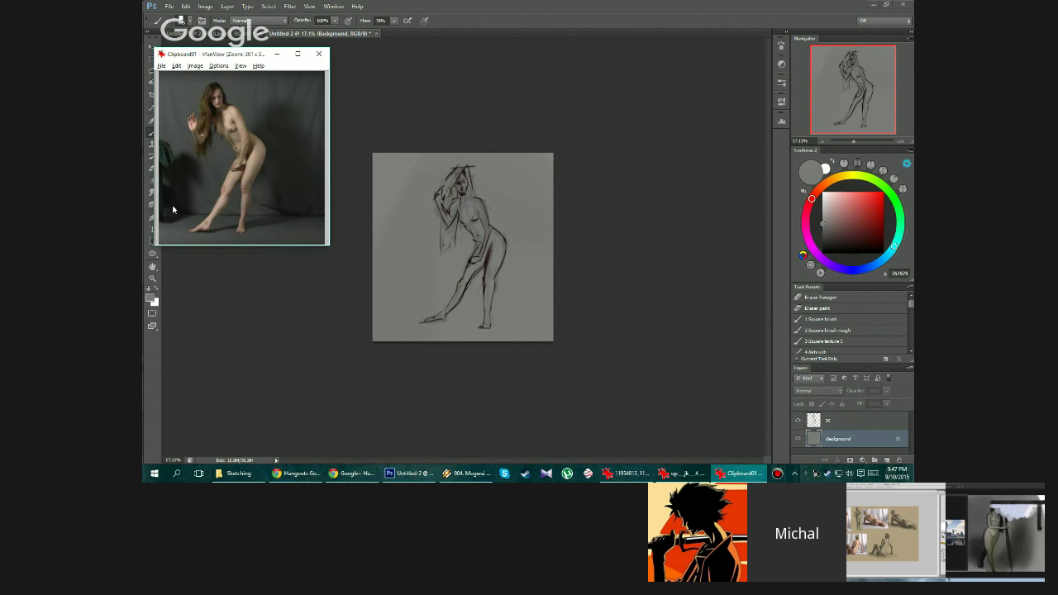
Raise the reference photo's saturation in Color corrections, first to 23, then to 37.
left_click(195, 65)
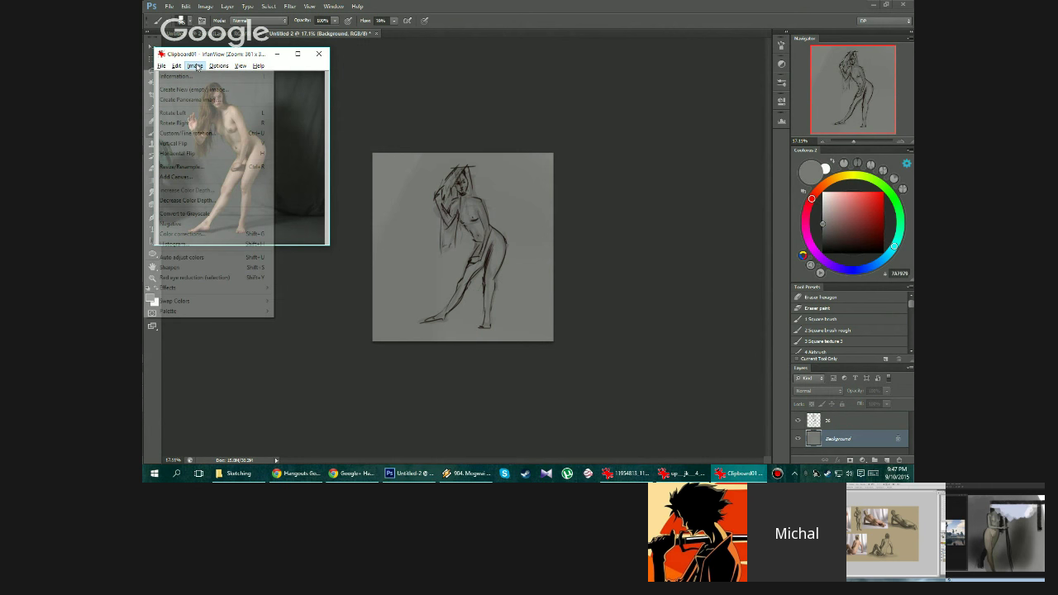
left_click(198, 234)
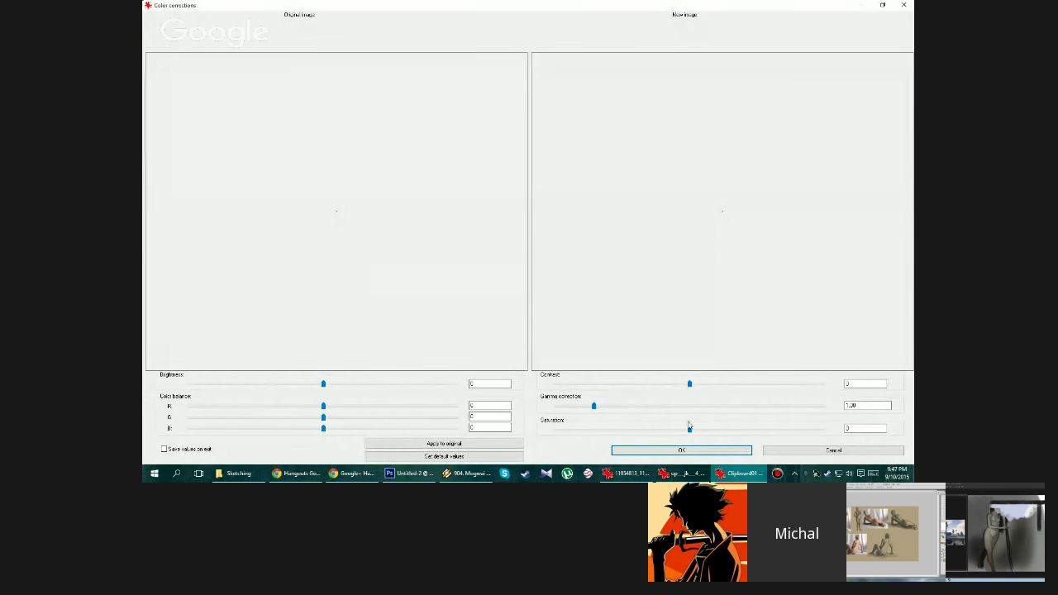
left_click_drag(690, 430, 728, 430)
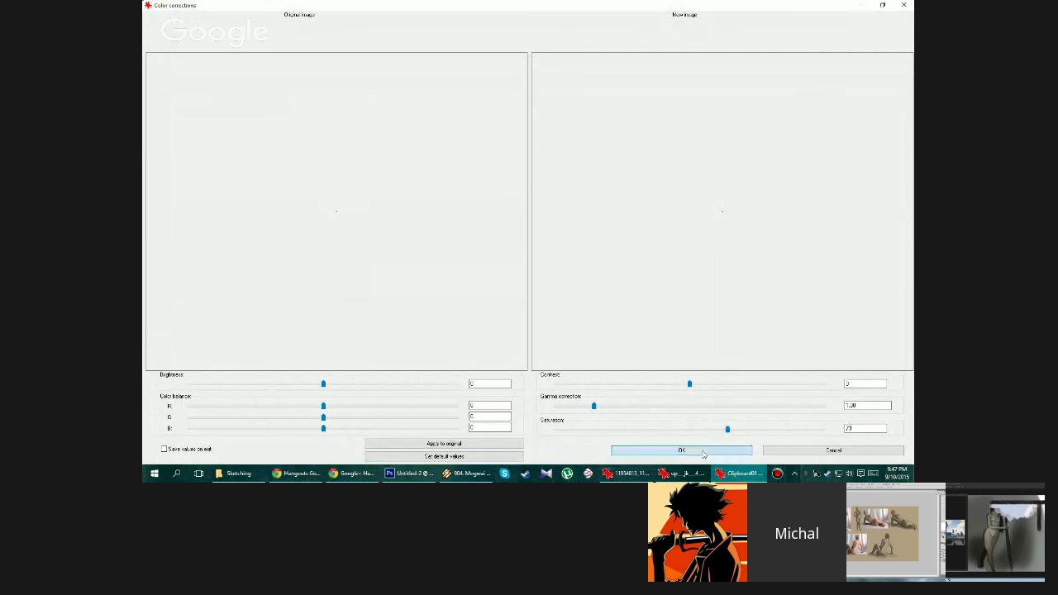
left_click(703, 452)
left_click(195, 66)
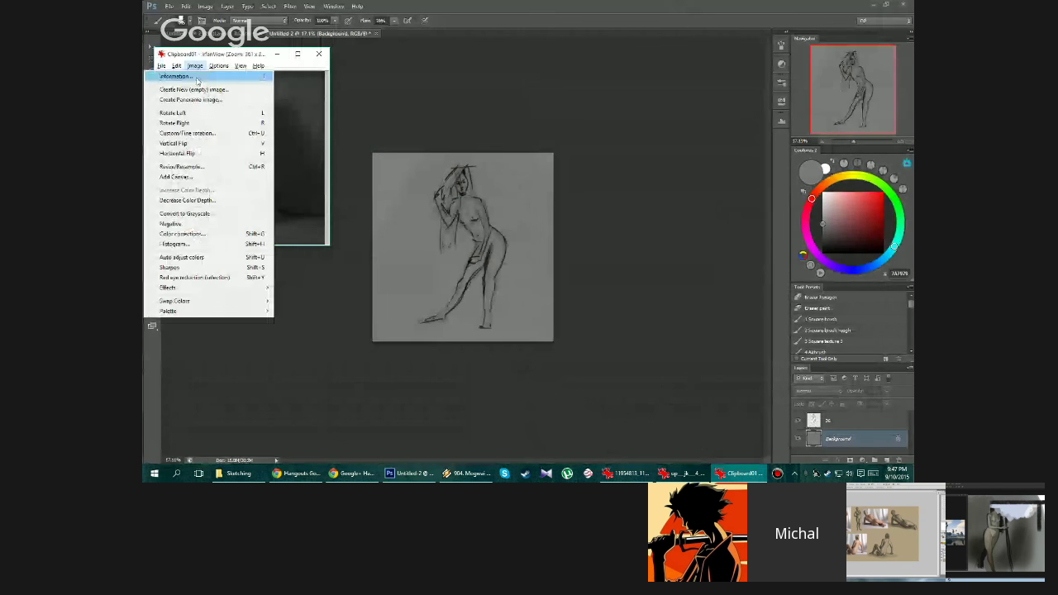
left_click(214, 237)
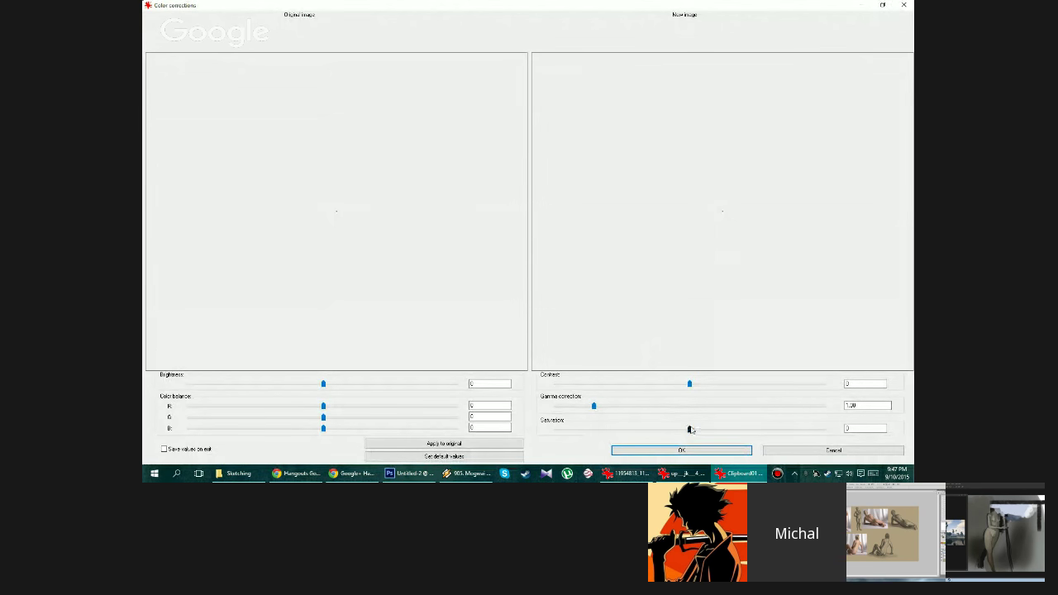
left_click_drag(690, 429, 724, 428)
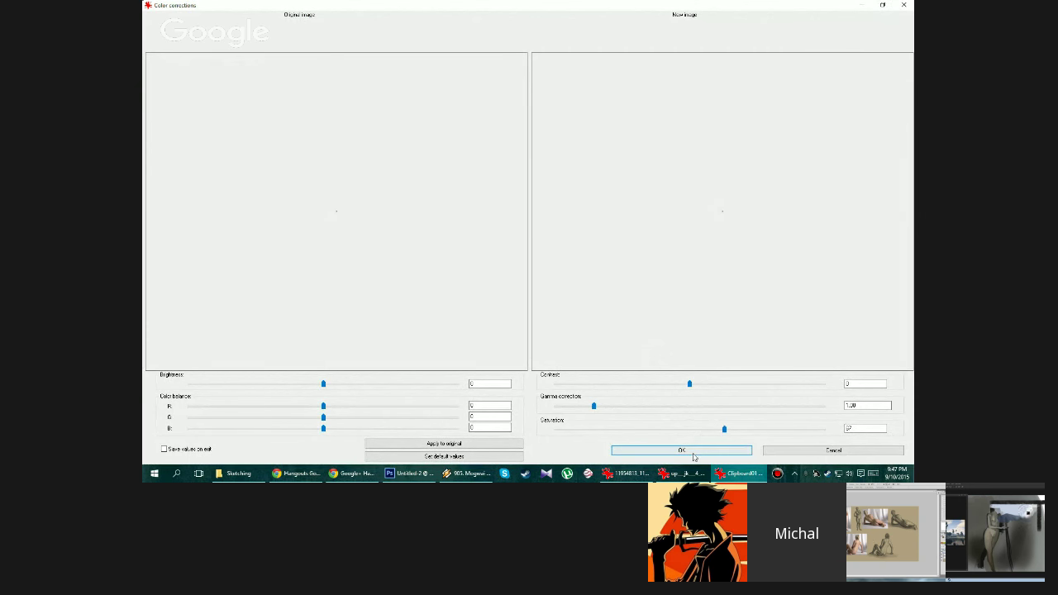
left_click(692, 452)
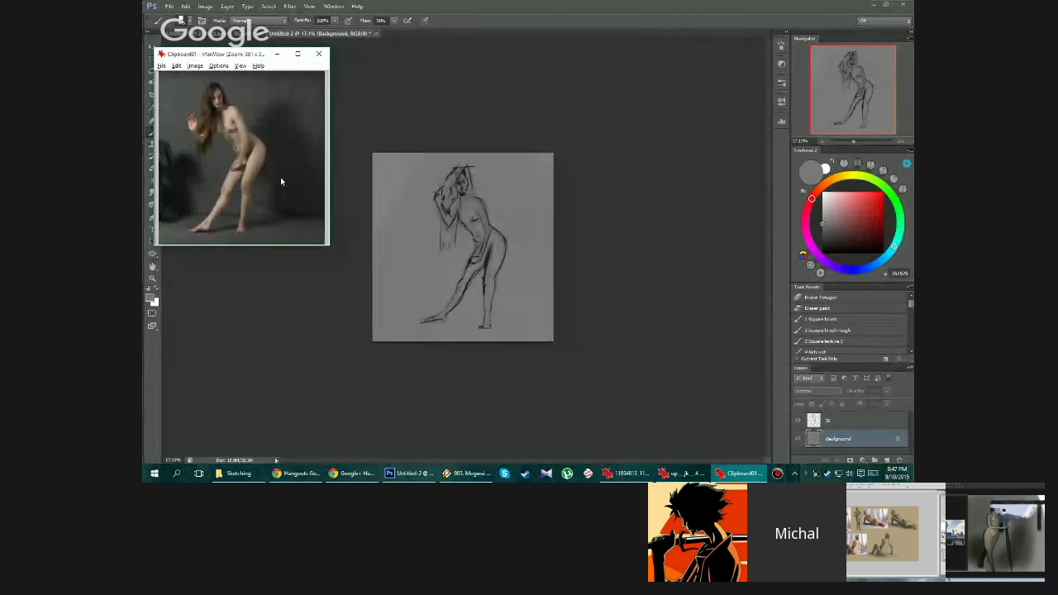
Enlarge the IrfanView window and reopen the Color corrections dialog.
left_click_drag(329, 246, 522, 351)
left_click(218, 65)
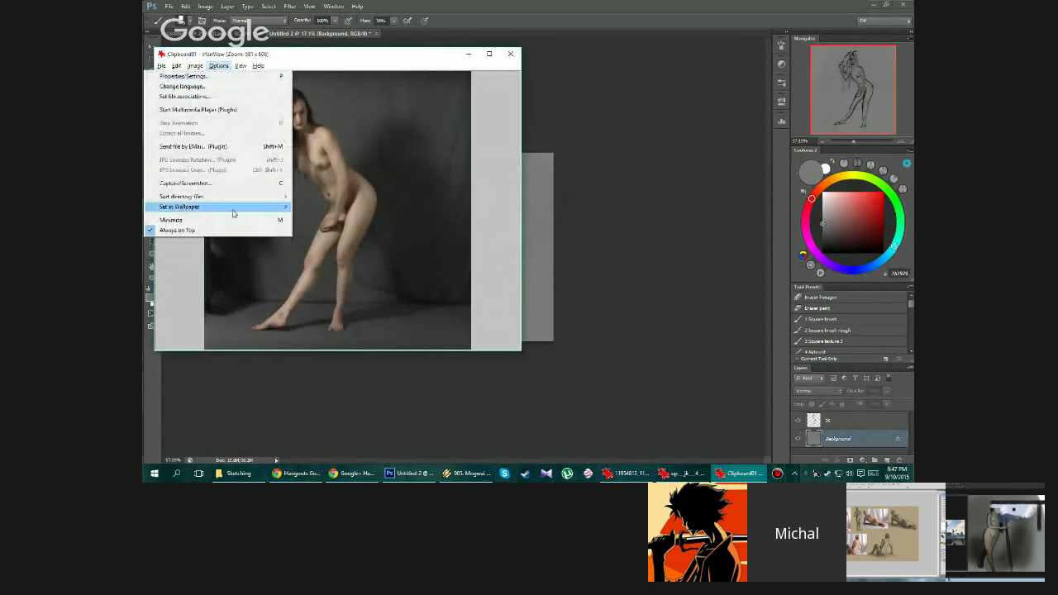
left_click(167, 65)
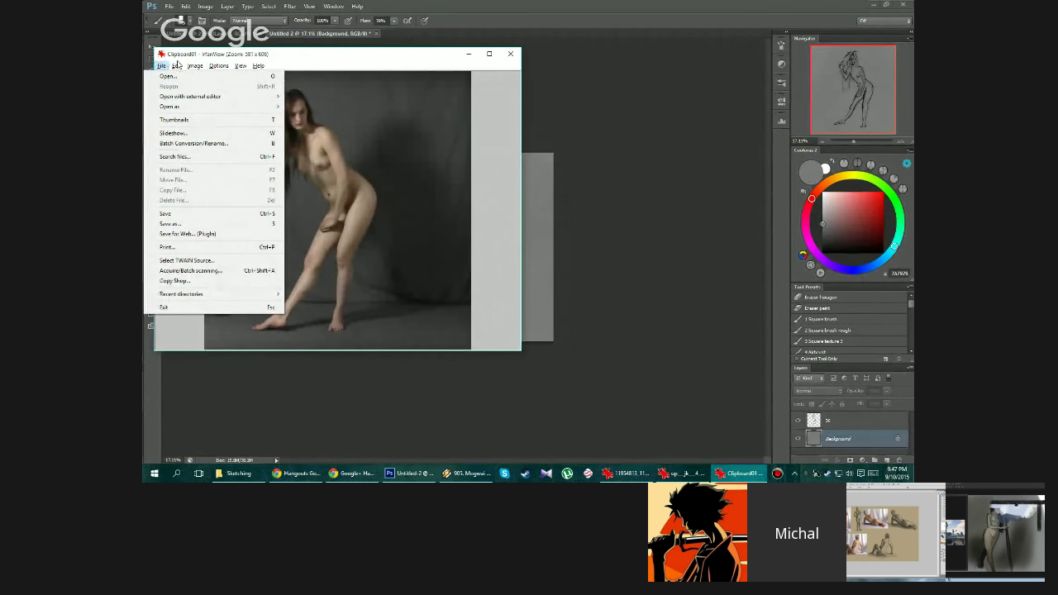
mouse_move(195, 66)
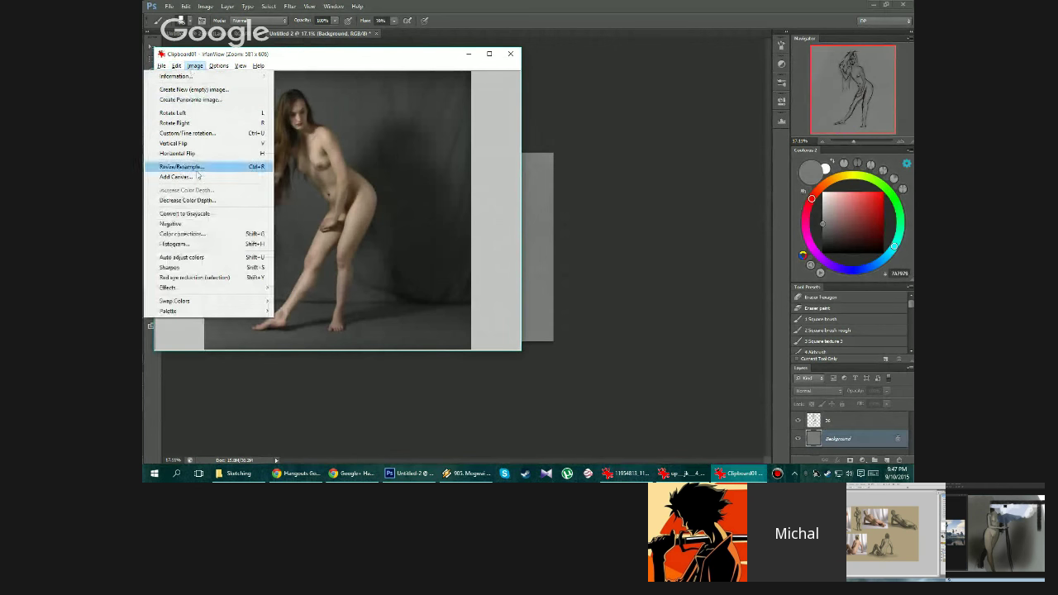
left_click(199, 234)
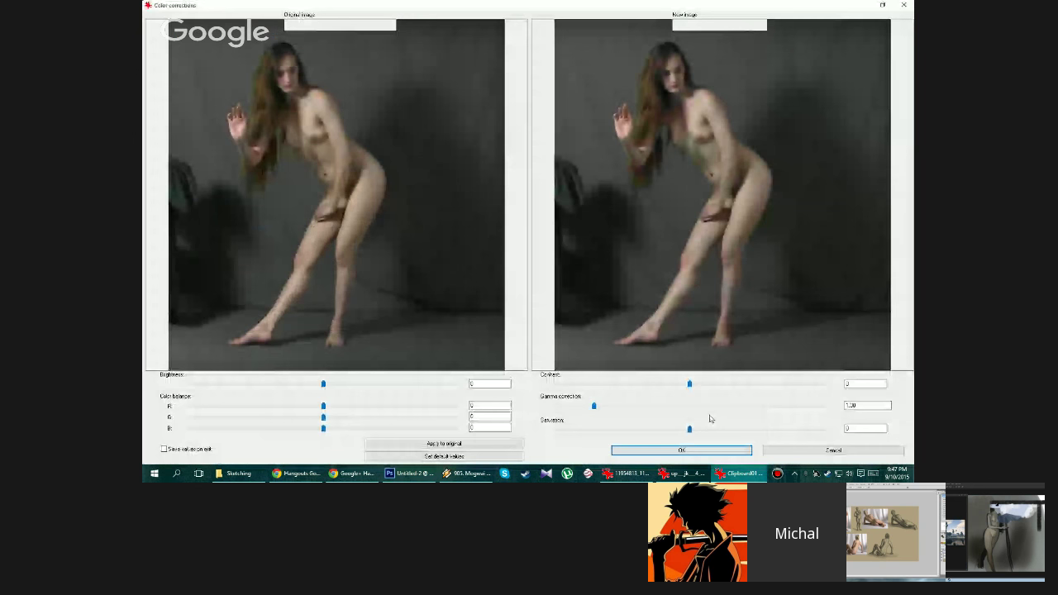
Preview more saturation and added red, then cancel the colour corrections unapplied.
left_click_drag(689, 428, 720, 425)
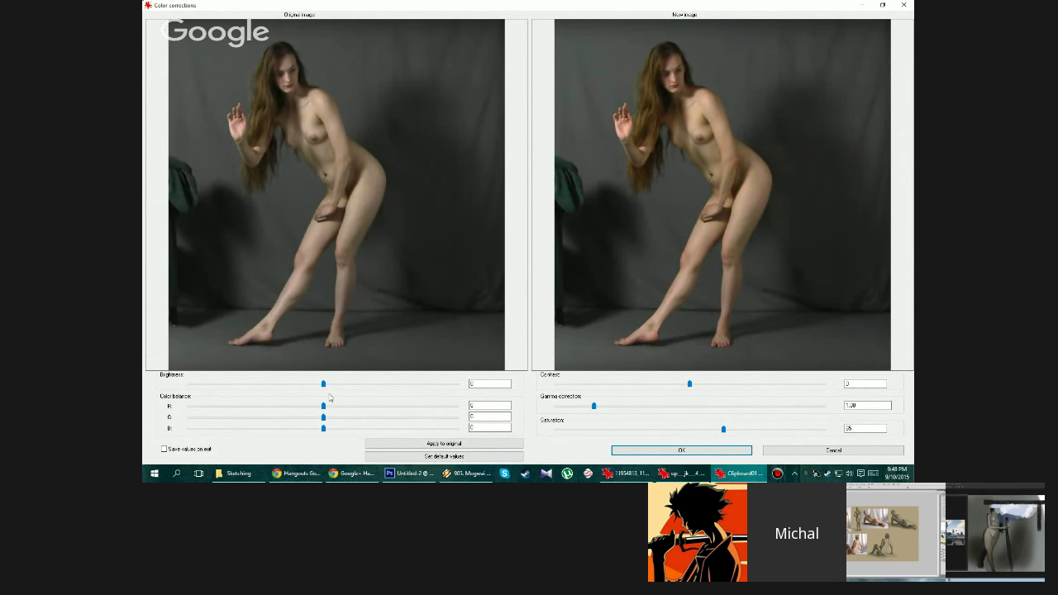
left_click_drag(322, 406, 340, 406)
left_click_drag(723, 429, 703, 429)
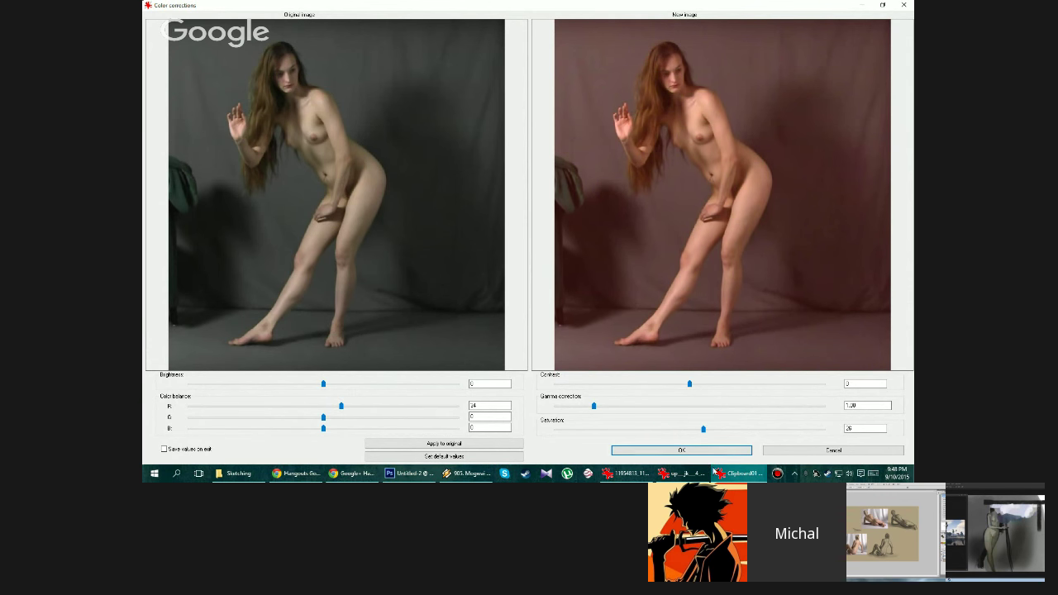
left_click(846, 454)
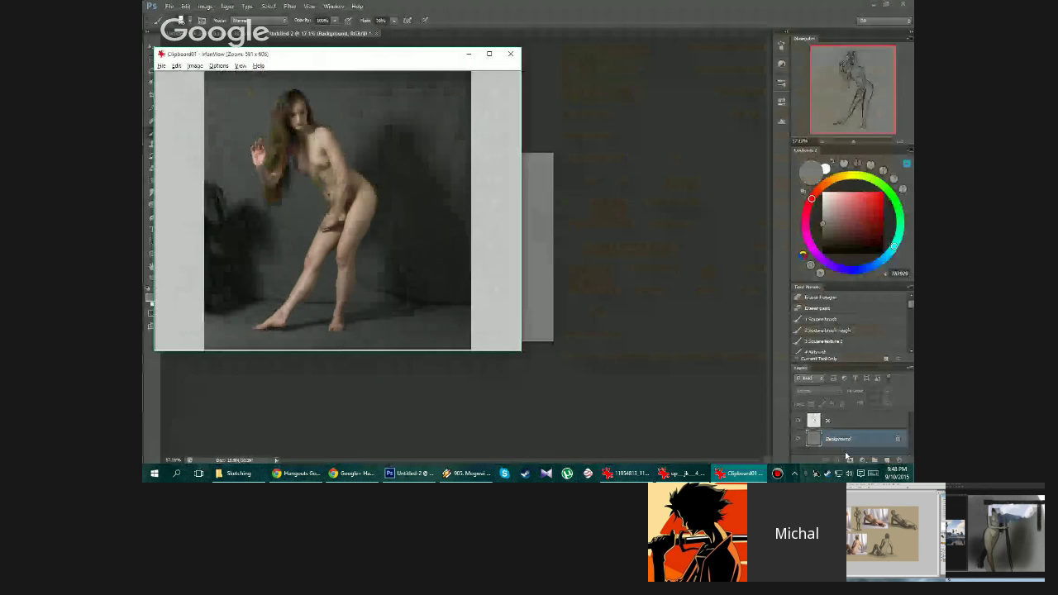
Shrink the reference photo window twice and minimise it to reveal the sketch.
left_click_drag(521, 351, 463, 339)
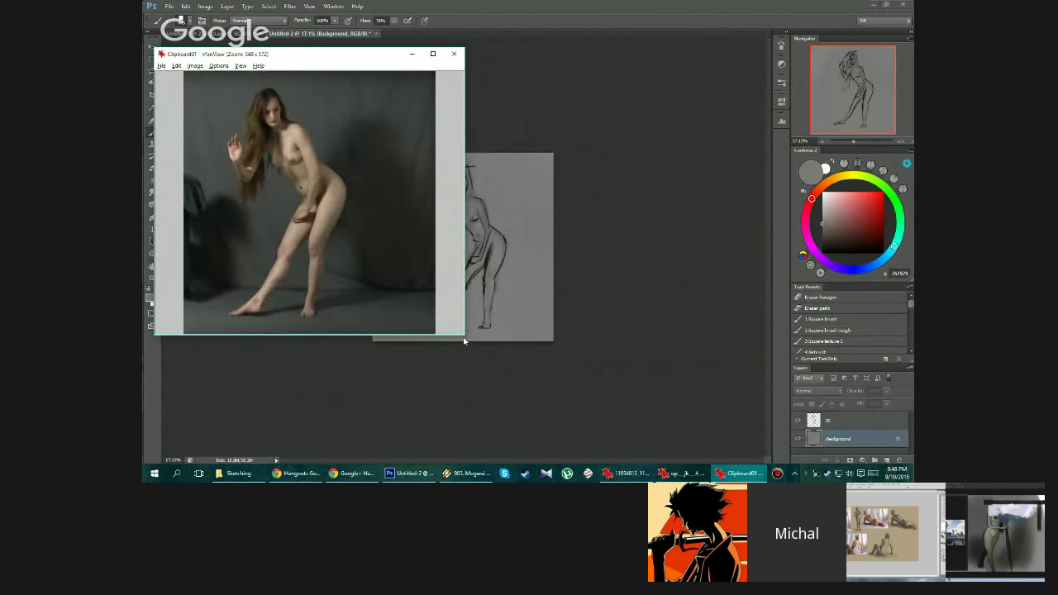
mouse_move(463, 338)
left_mouse_down()
mouse_move(420, 296)
mouse_move(386, 313)
left_mouse_up()
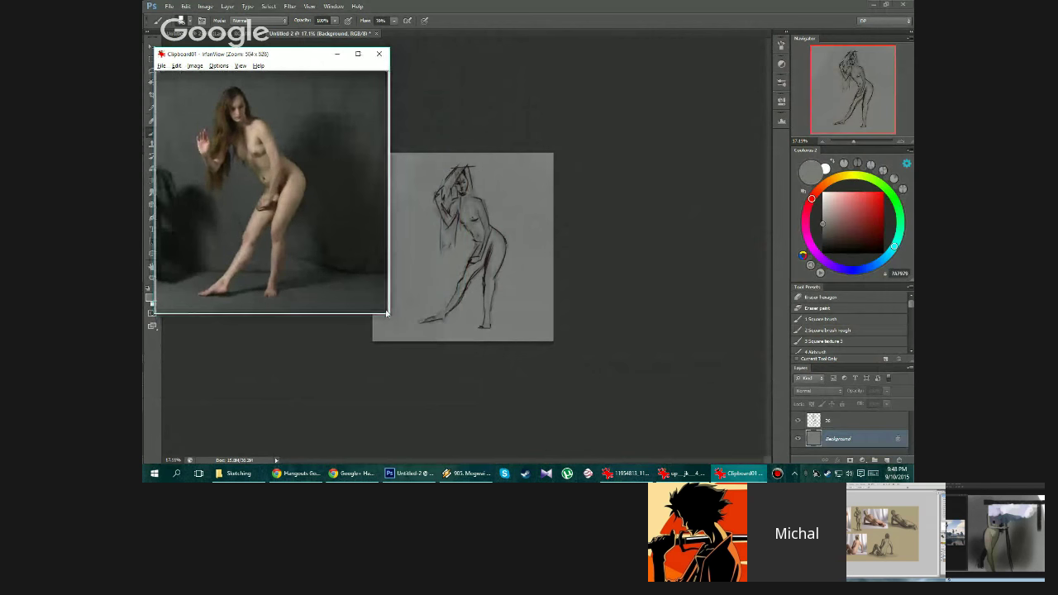
left_click(337, 54)
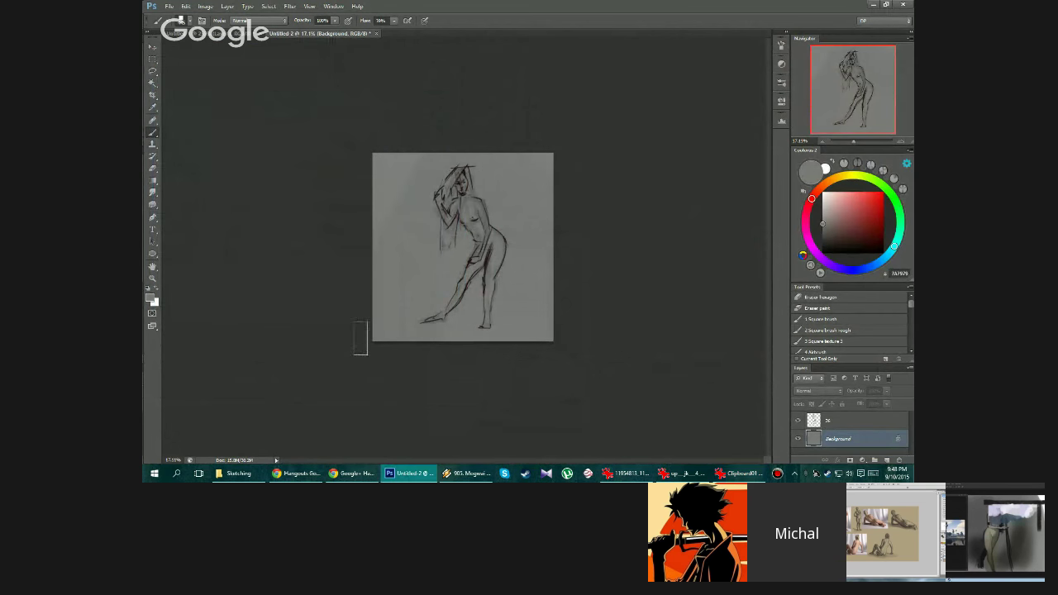
Bring Hangouts to the front and show the other participant's screen share in the main view.
left_click(297, 473)
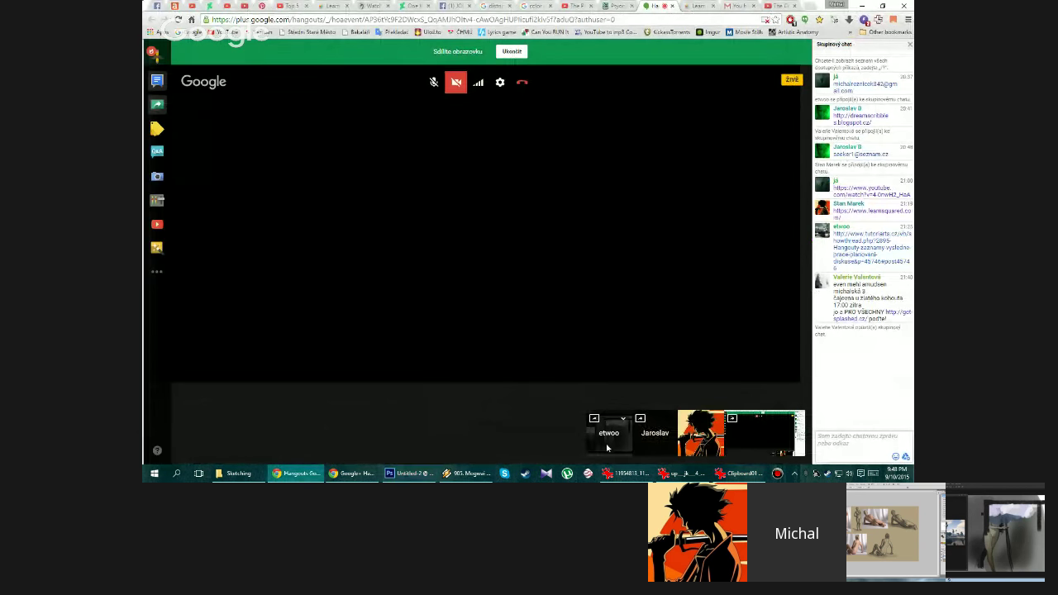
left_click(608, 445)
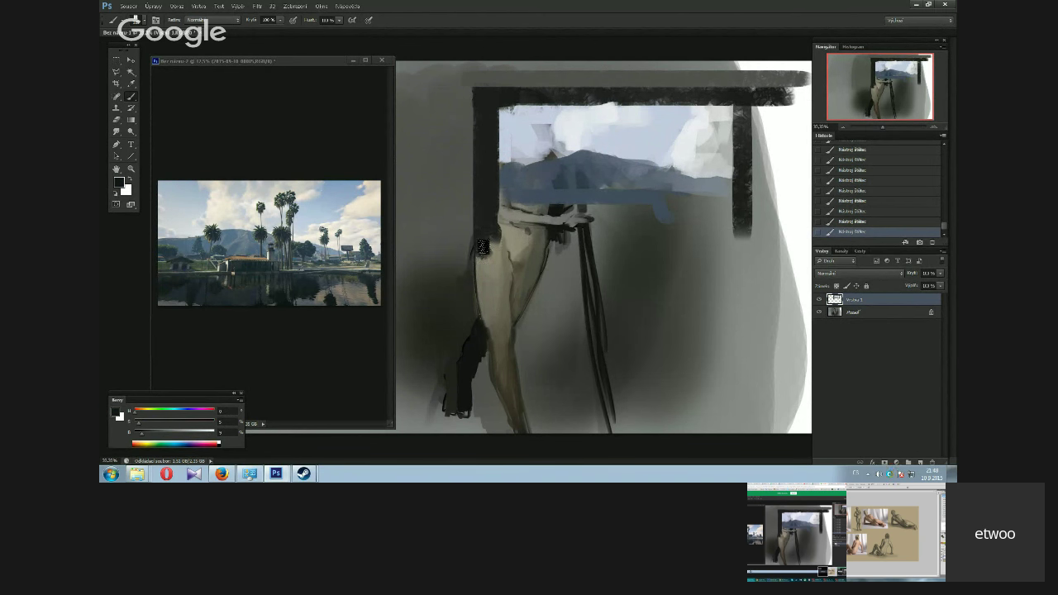
Paint the dark bottom frame edge, then grey and near-white strokes across the lower landscape.
left_click_drag(481, 248, 748, 250)
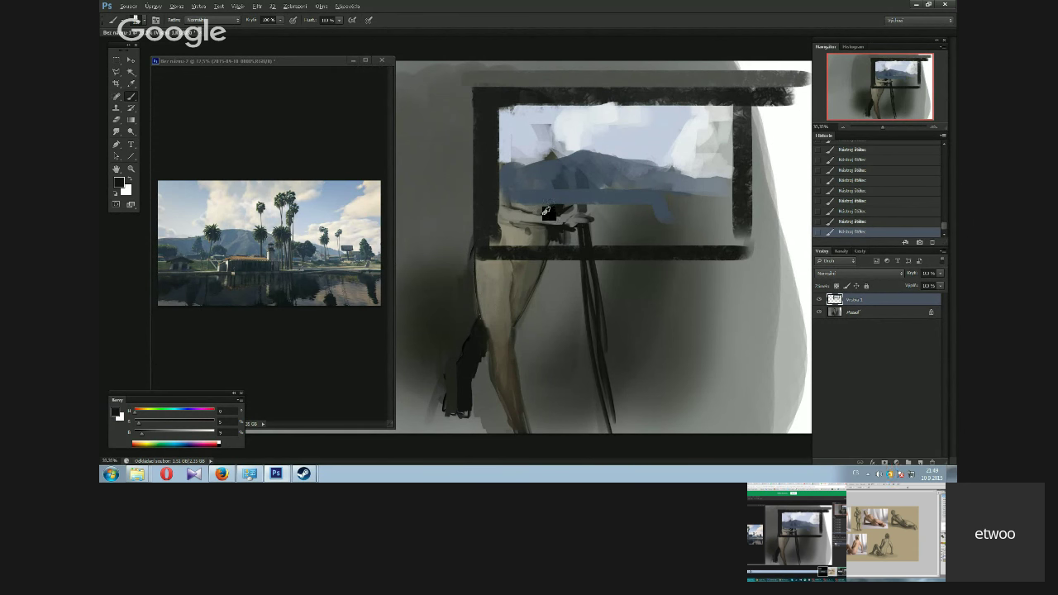
left_click(526, 218, "alt")
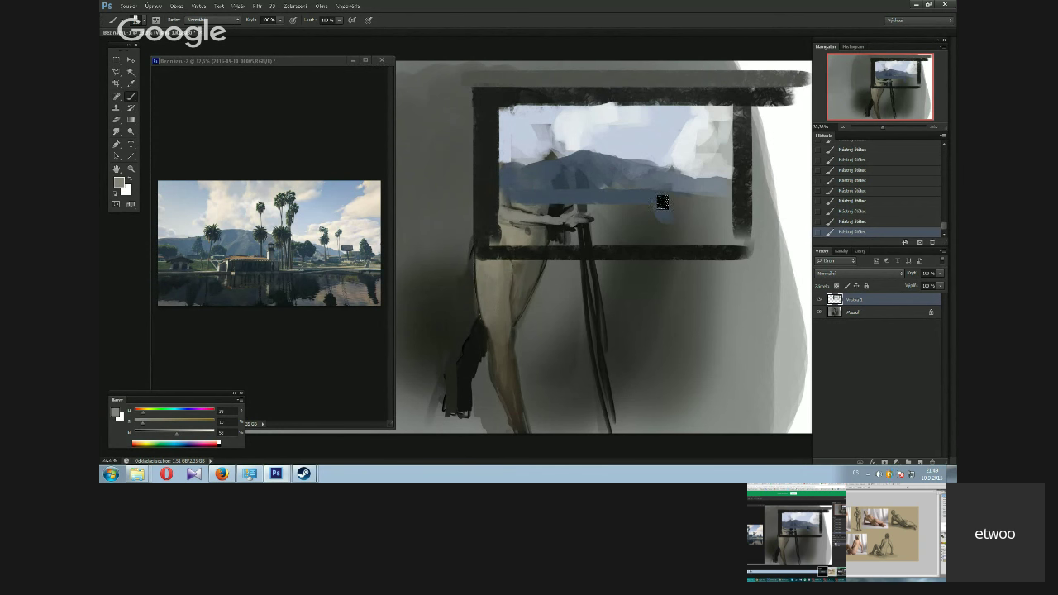
left_click_drag(663, 202, 732, 205)
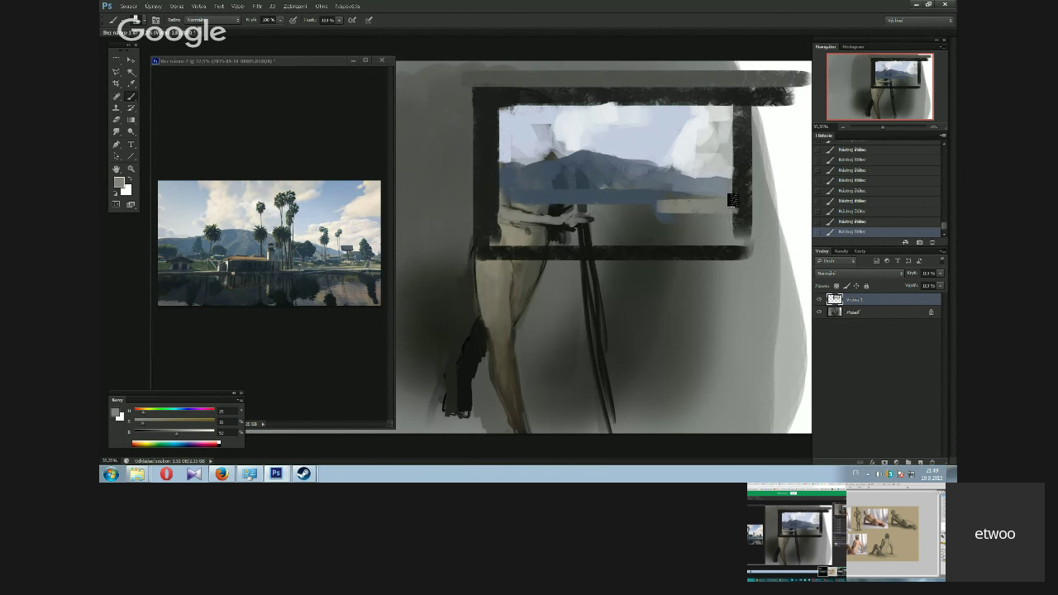
left_click(695, 144, "alt")
left_click_drag(662, 205, 744, 207)
Sample the mountain and light sky colours from the canvas.
left_click(695, 147, "alt")
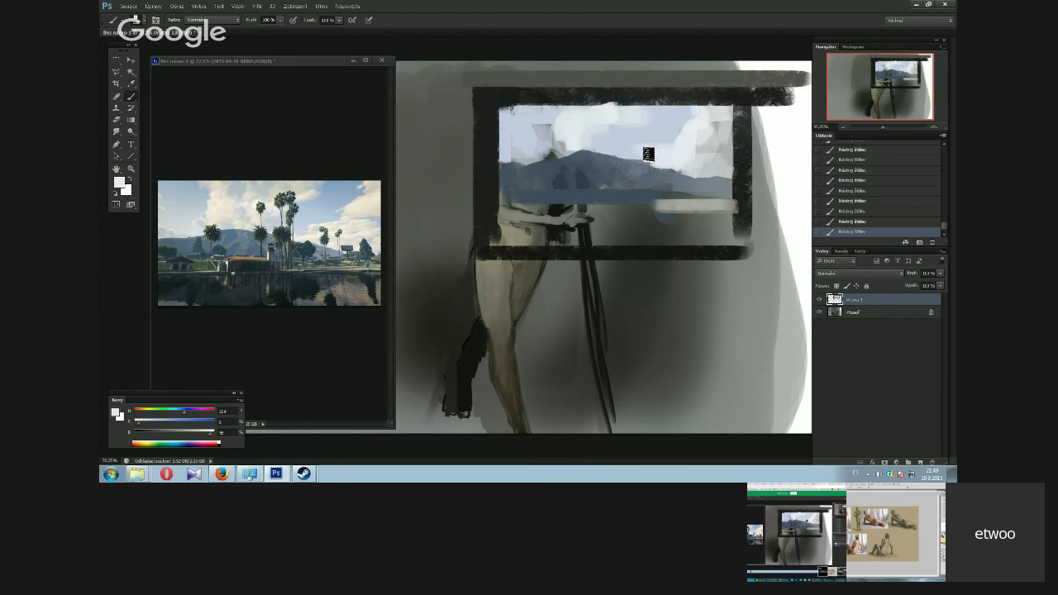
left_click(579, 172, "alt")
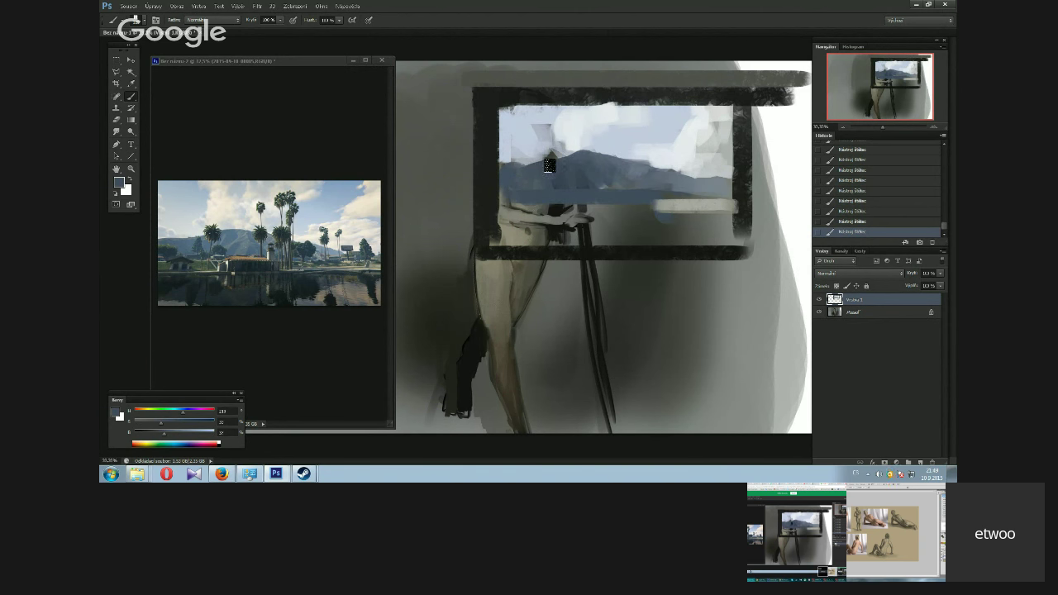
left_click(571, 134, "alt")
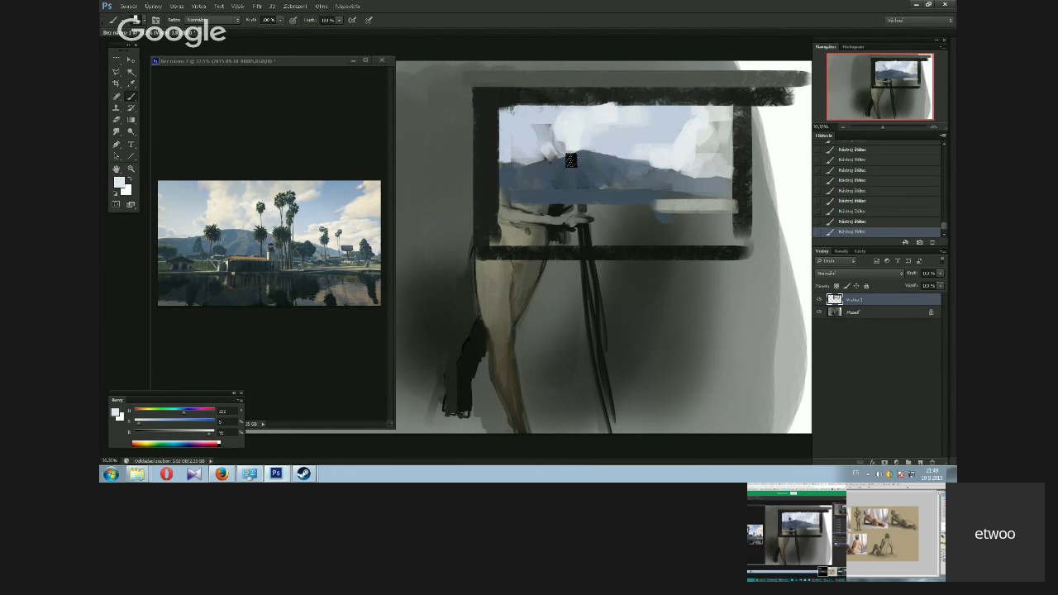
right_click(570, 160)
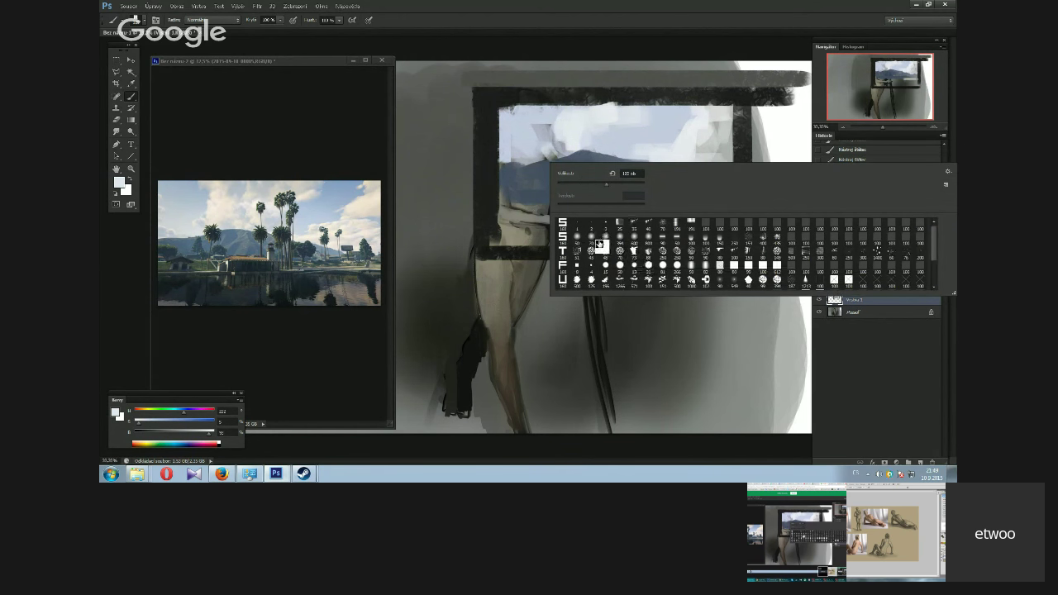
Switch brush preset and paint near-black strokes over the hand below the window frame.
left_click(619, 266)
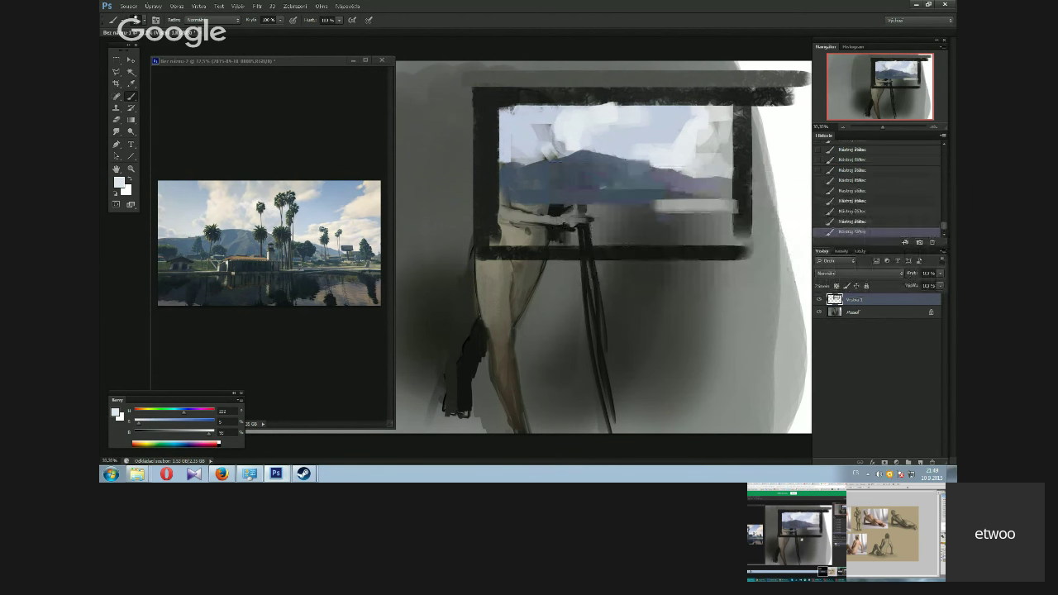
left_click(574, 158, "alt")
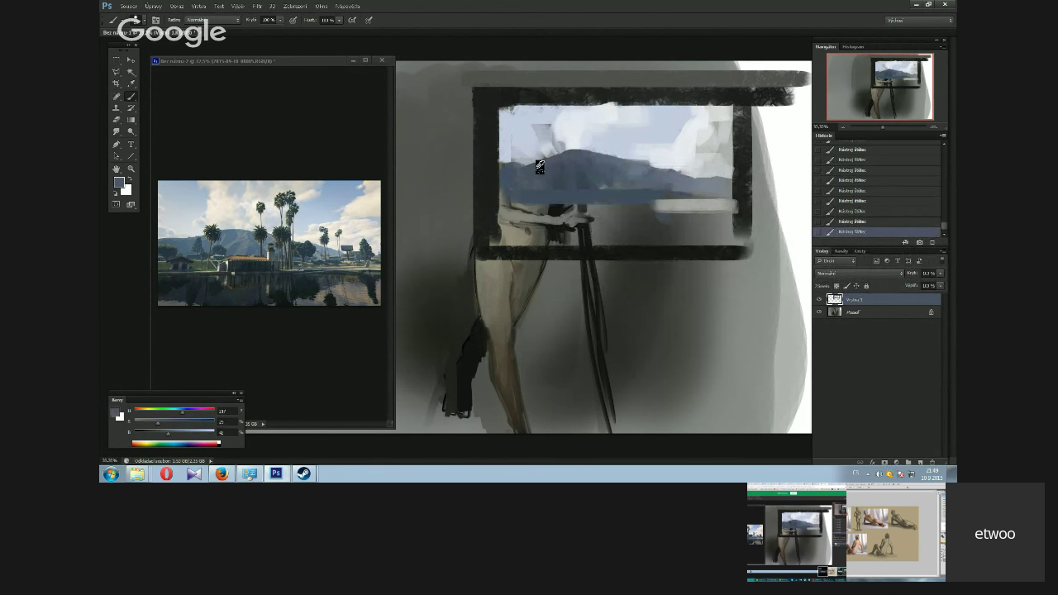
right_click(605, 172)
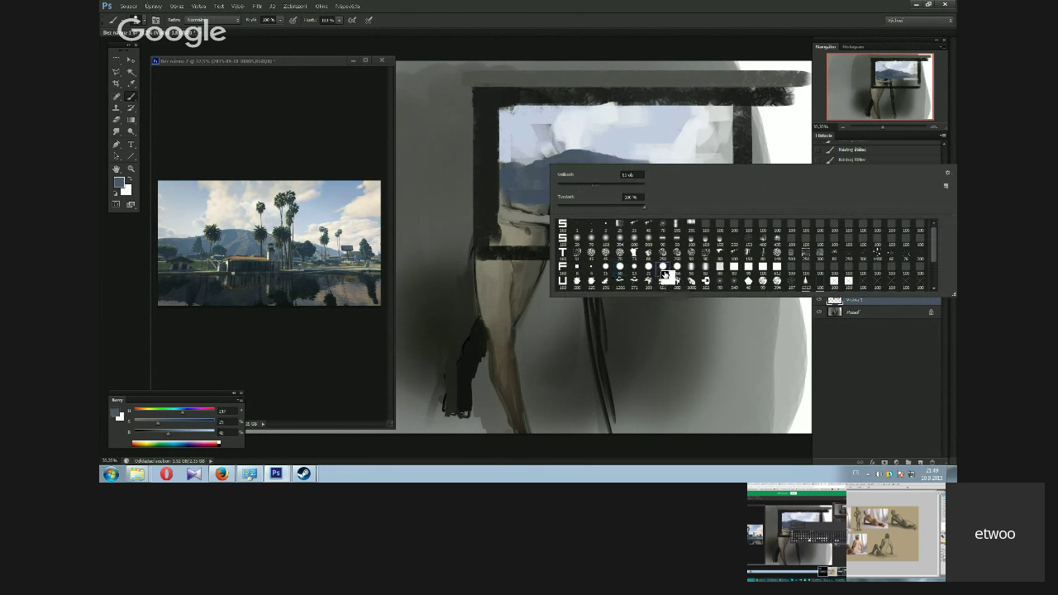
double_click(620, 267)
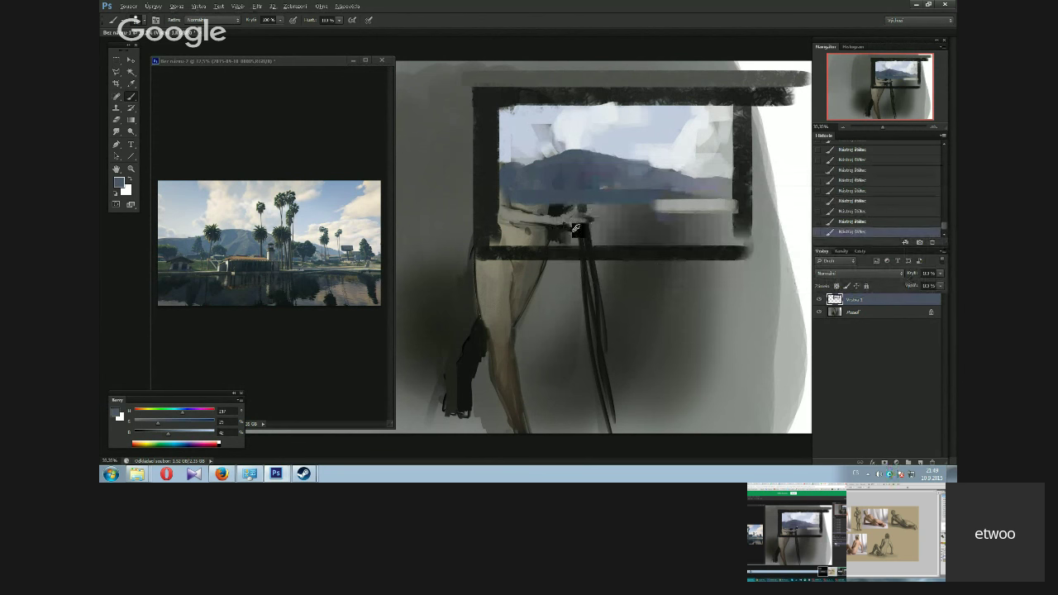
left_click(576, 230, "alt")
mouse_move(564, 206)
left_mouse_down()
mouse_move(537, 241)
mouse_move(502, 217)
mouse_move(502, 242)
mouse_move(590, 246)
mouse_move(601, 212)
mouse_move(625, 243)
mouse_move(657, 245)
mouse_move(692, 236)
left_mouse_up()
Add a mid grey stroke under the frame and a short dark stroke inside the window.
left_click(686, 217, "alt")
mouse_move(709, 229)
left_mouse_down()
mouse_move(637, 232)
mouse_move(570, 217)
mouse_move(550, 229)
mouse_move(539, 212)
left_mouse_up()
left_click(608, 217, "alt")
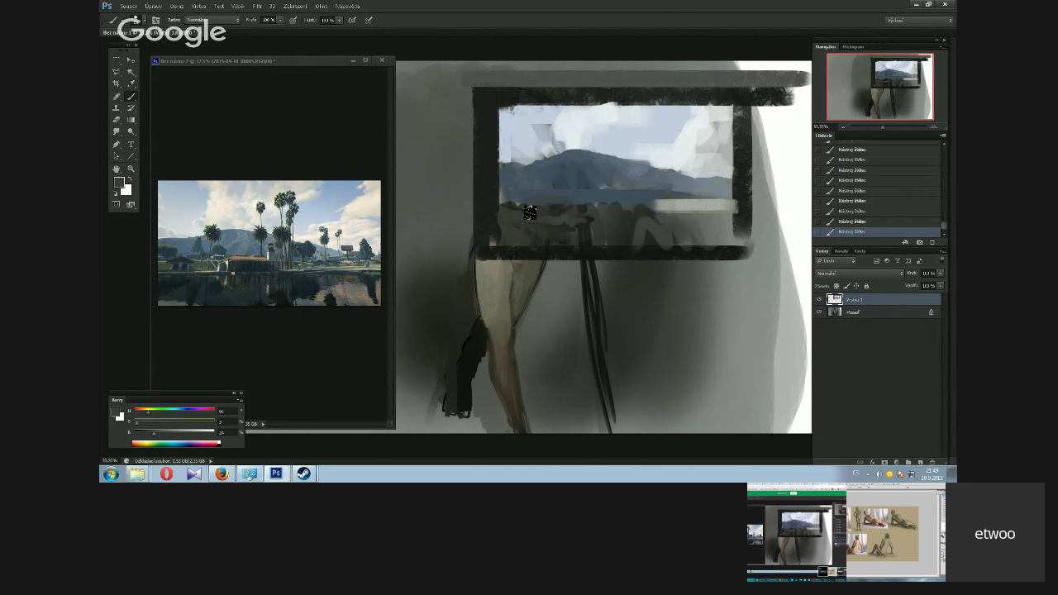
left_click(496, 210, "alt")
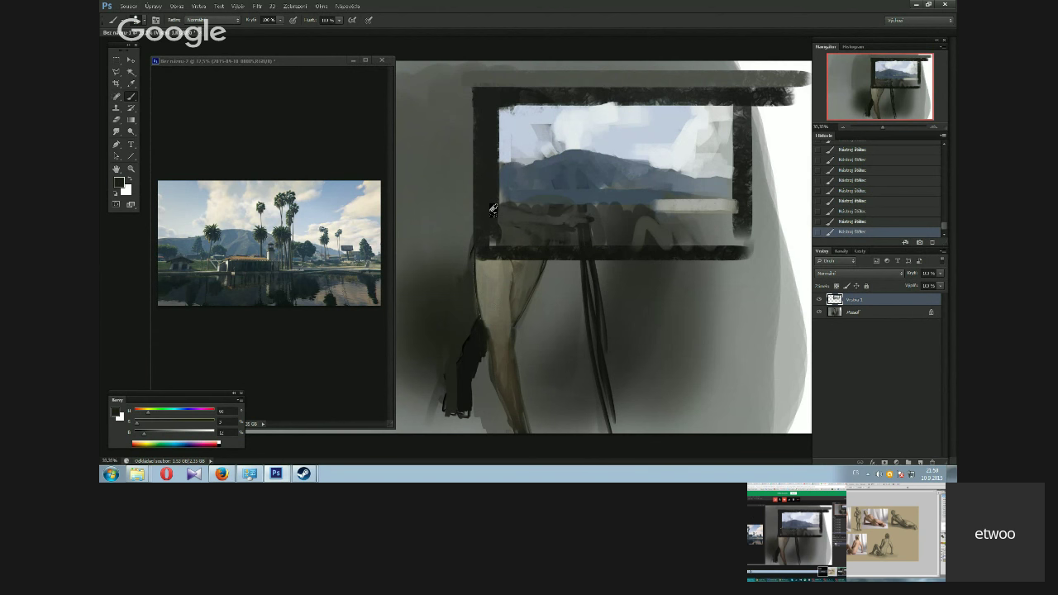
mouse_move(570, 189)
left_mouse_down()
mouse_move(599, 196)
mouse_move(591, 212)
mouse_move(598, 192)
mouse_move(576, 195)
mouse_move(594, 192)
mouse_move(633, 190)
left_mouse_up()
left_click(658, 151, "alt")
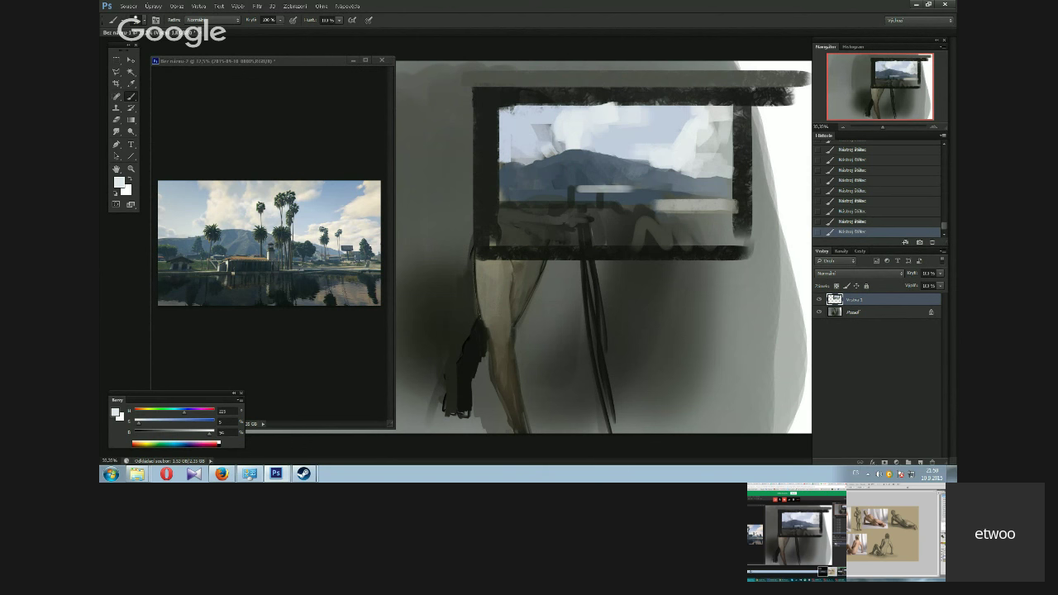
Mix a dark teal-blue from the mountain colour and paint it onto the mountain.
left_click(573, 162, "alt")
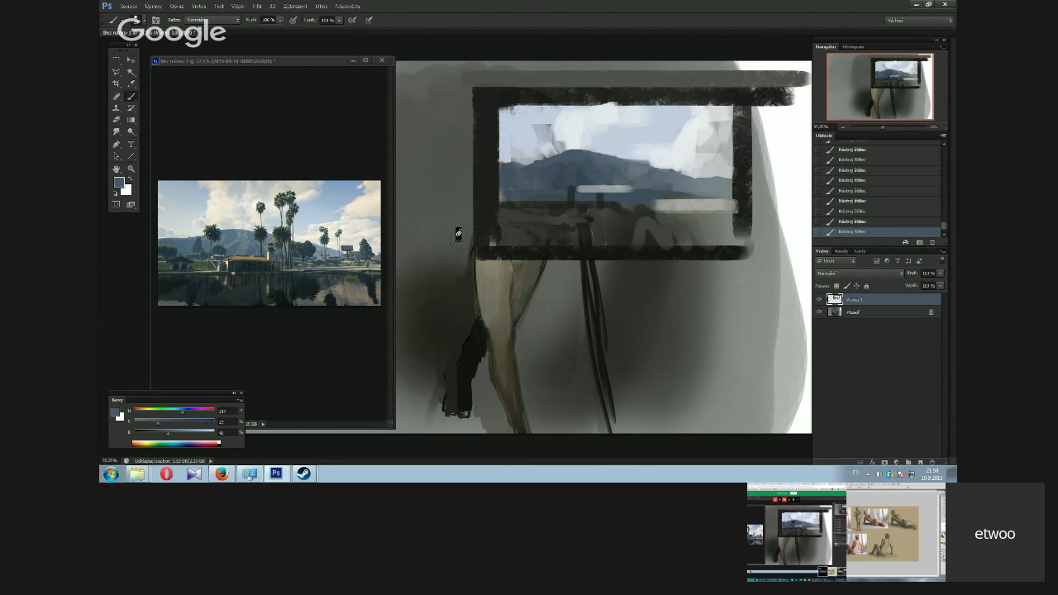
left_click(151, 433)
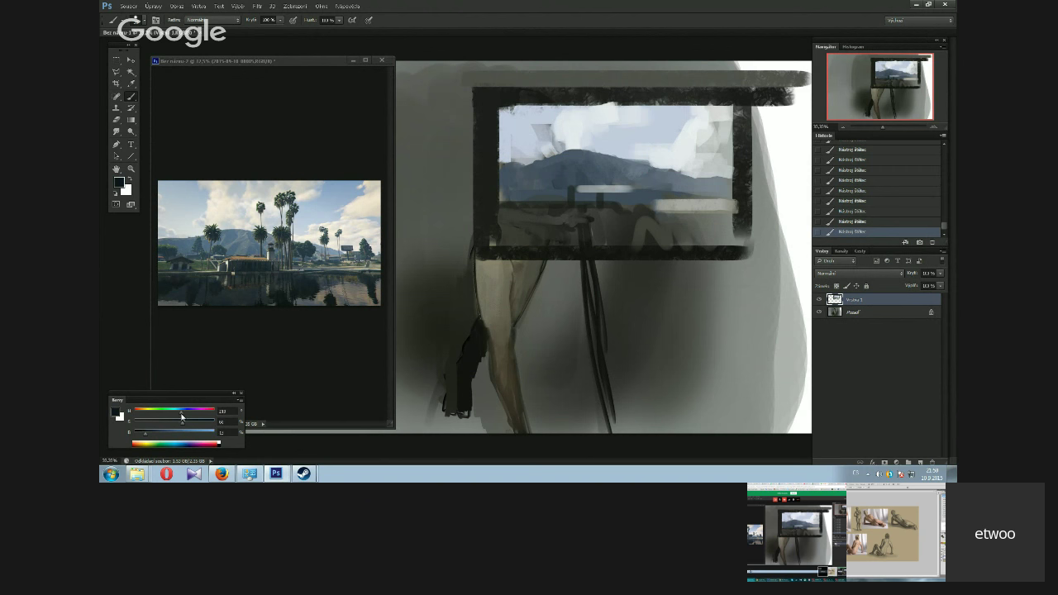
left_click_drag(159, 433, 170, 433)
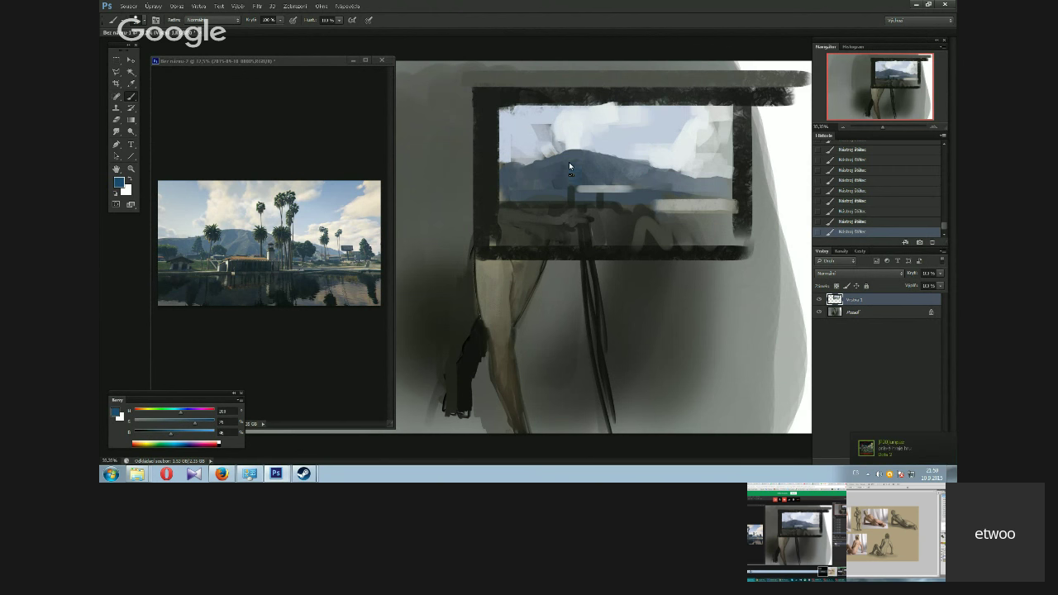
left_click_drag(559, 163, 548, 169)
left_click_drag(164, 428, 159, 434)
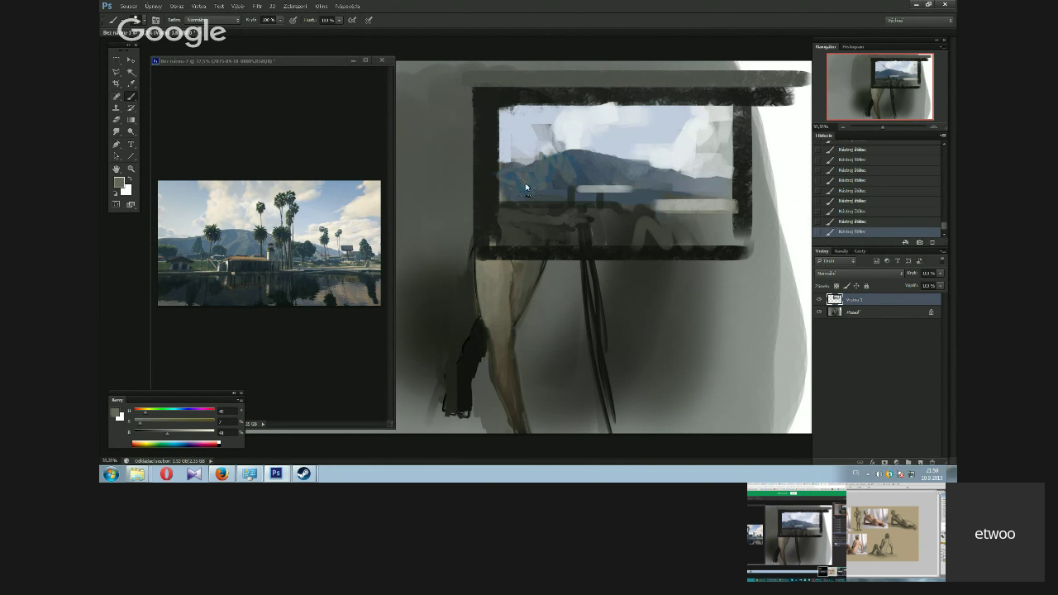
Paint a saturated cream highlight over the clouds and a strong blue curve across the sky.
left_click(677, 157, "alt")
left_click(142, 442)
left_click_drag(159, 428, 168, 425)
left_click_drag(697, 139, 645, 161)
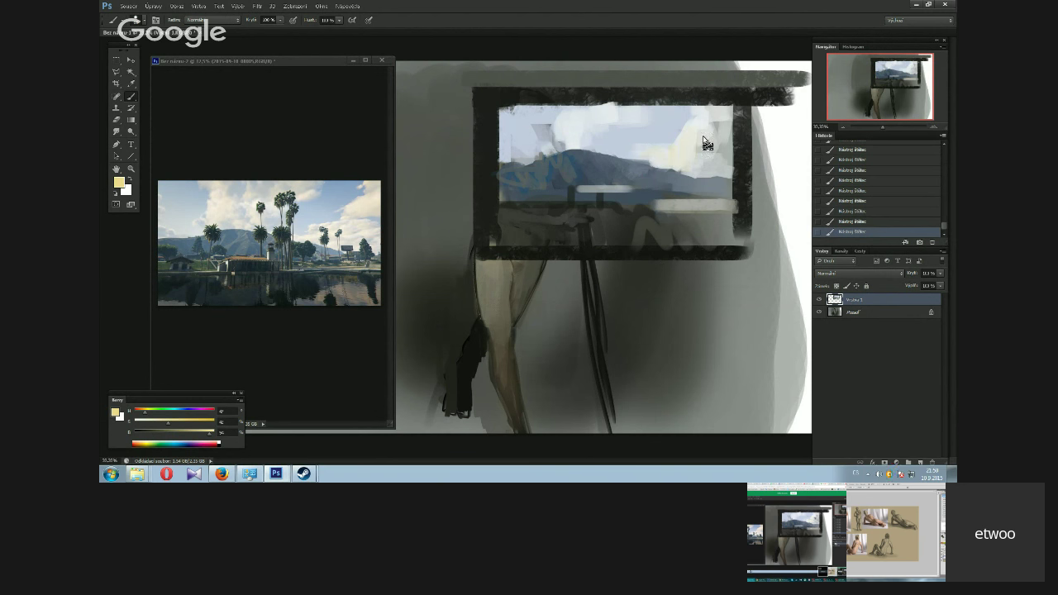
left_click(650, 162, "alt")
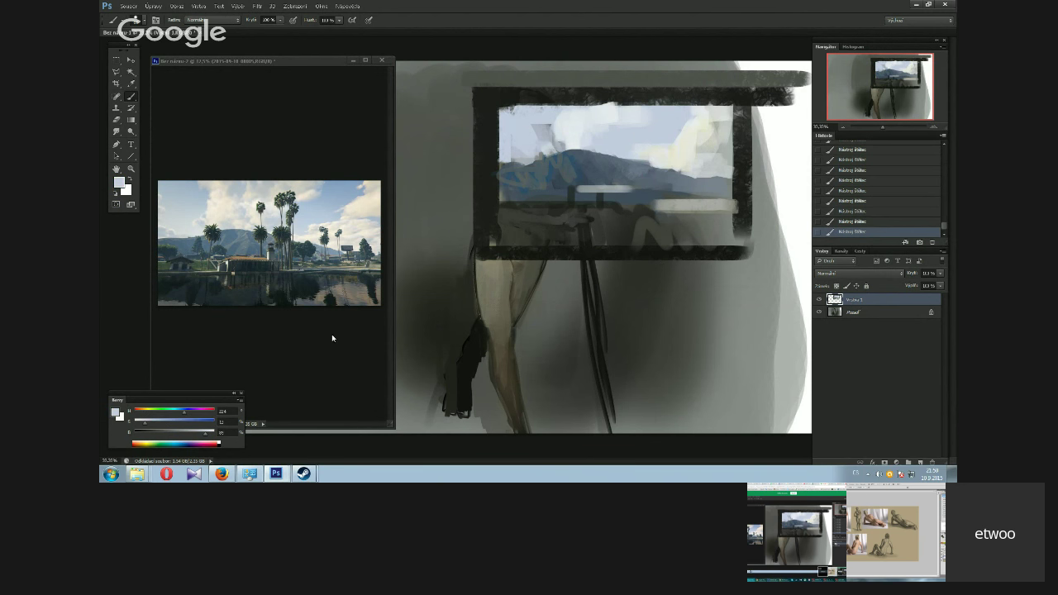
left_click(187, 423)
mouse_move(643, 130)
left_mouse_down()
mouse_move(521, 169)
mouse_move(476, 219)
left_mouse_up()
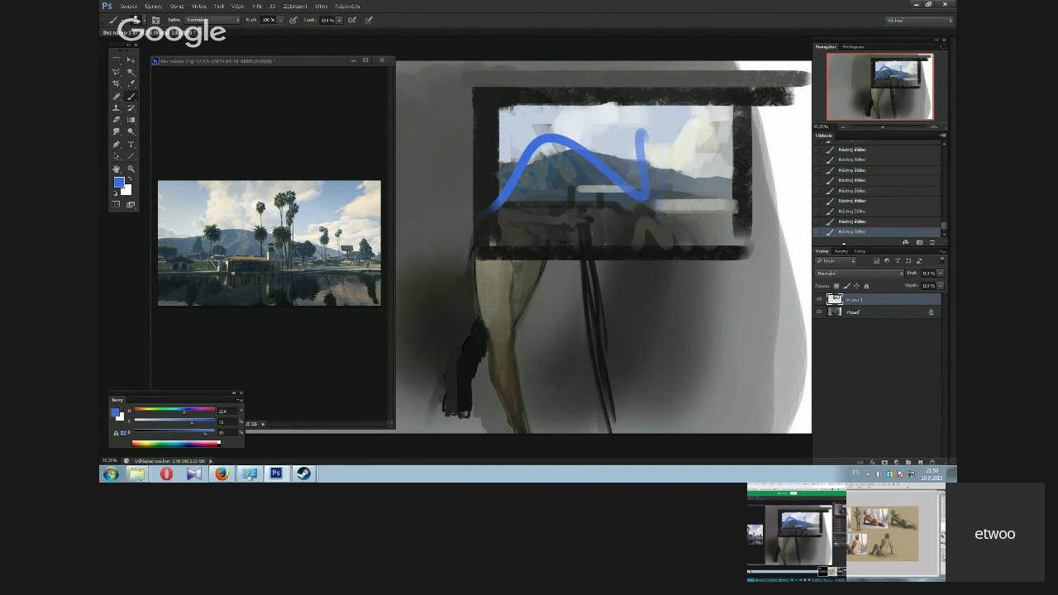
Undo the blue curve and paint a light cream stroke across the sky.
left_click(855, 222)
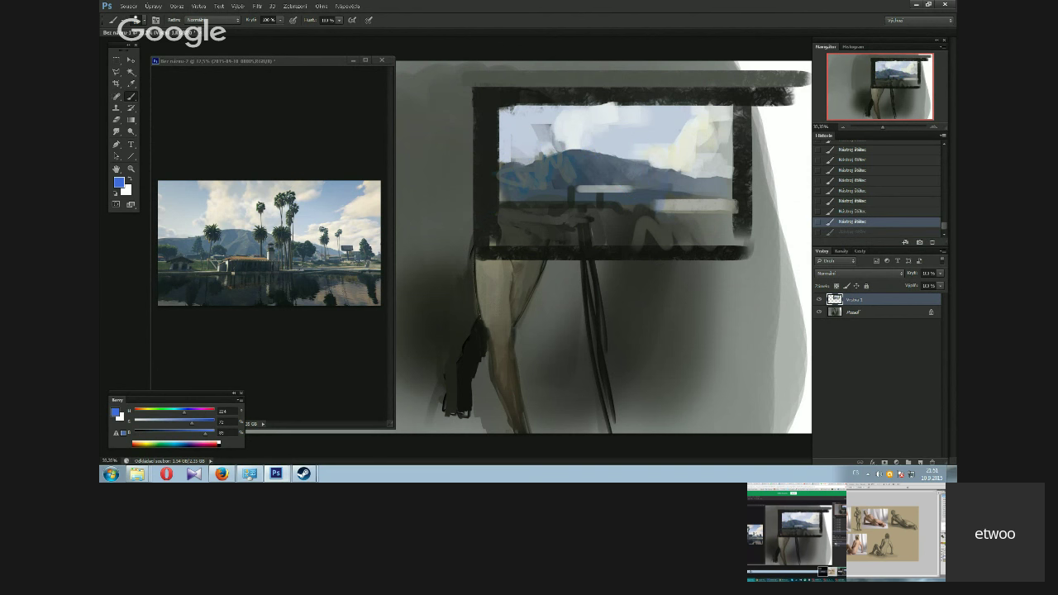
left_click(677, 160, "alt")
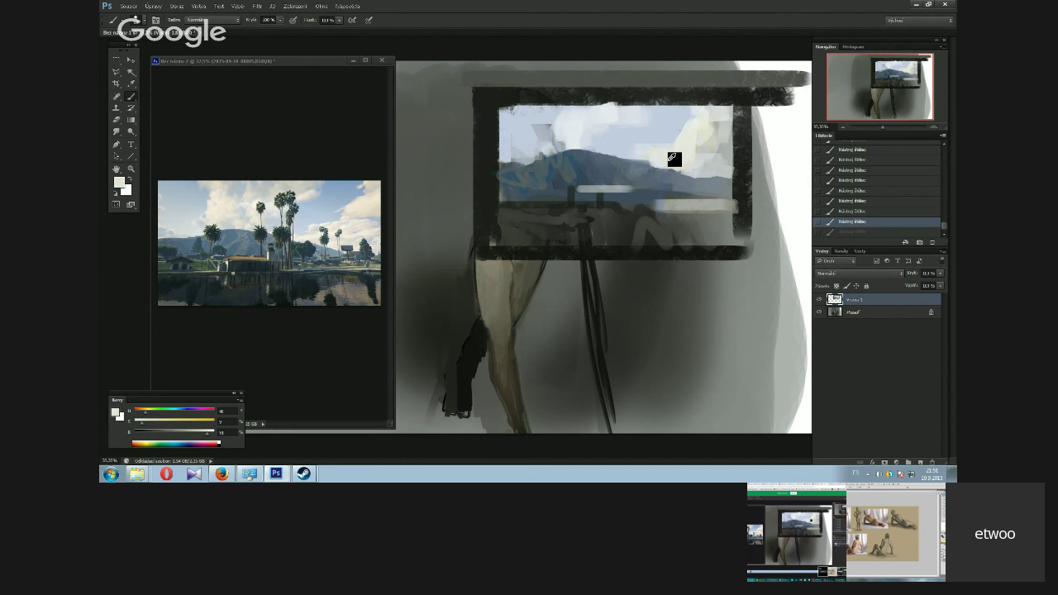
mouse_move(680, 148)
left_mouse_down()
mouse_move(639, 158)
mouse_move(709, 174)
left_mouse_up()
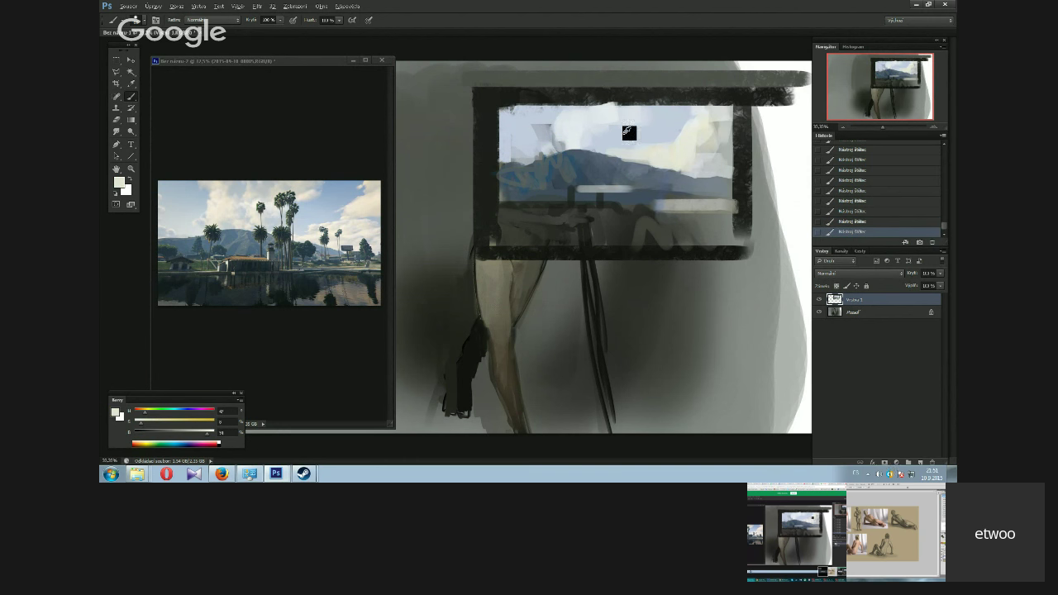
Sample mountain and sky tones and dab near-white paint into the sky.
left_click(576, 171, "alt")
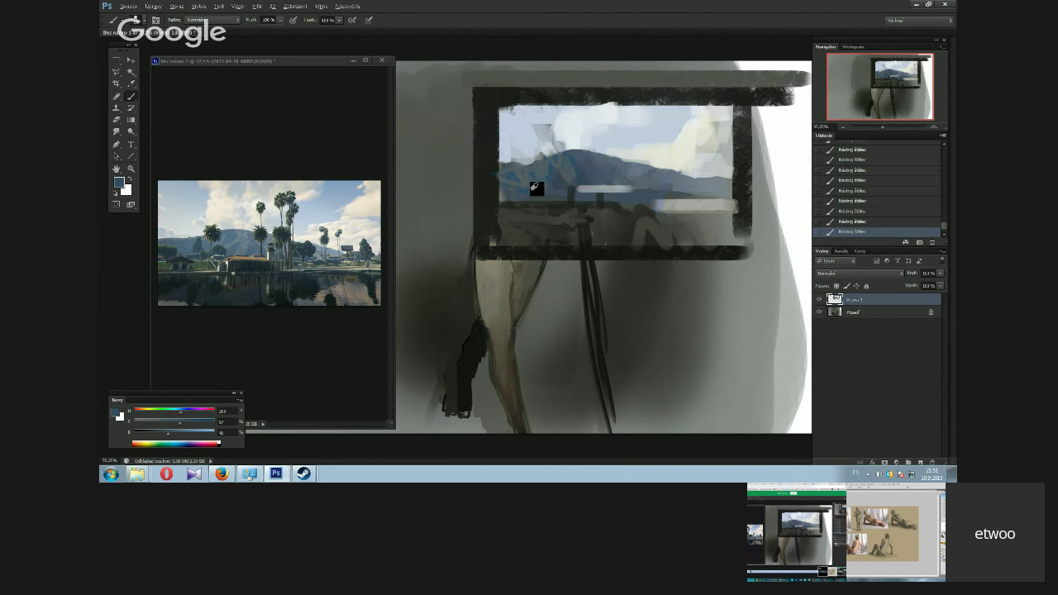
left_click(513, 136, "alt")
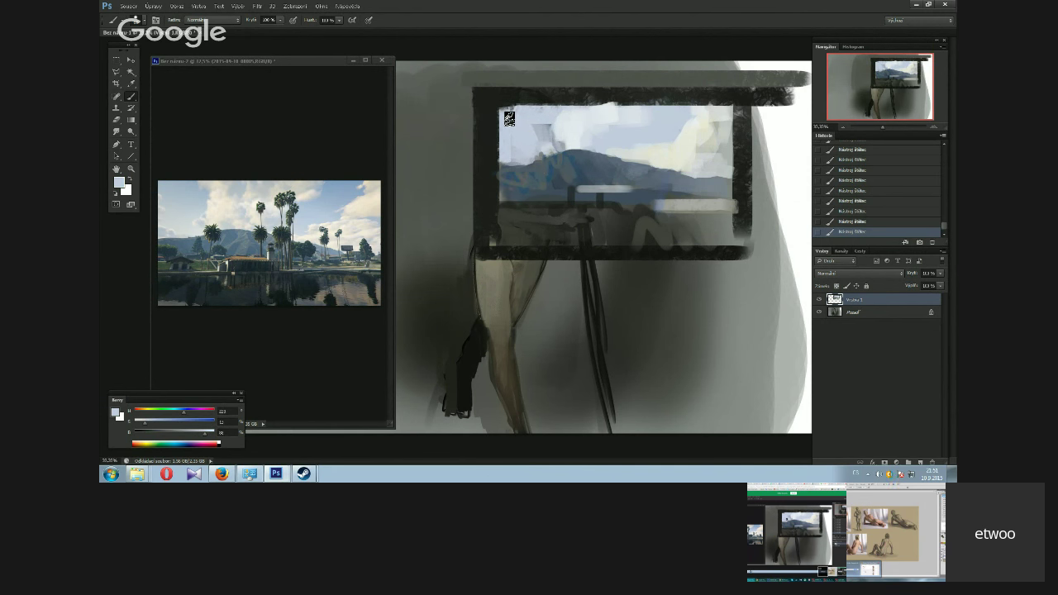
key("alt")
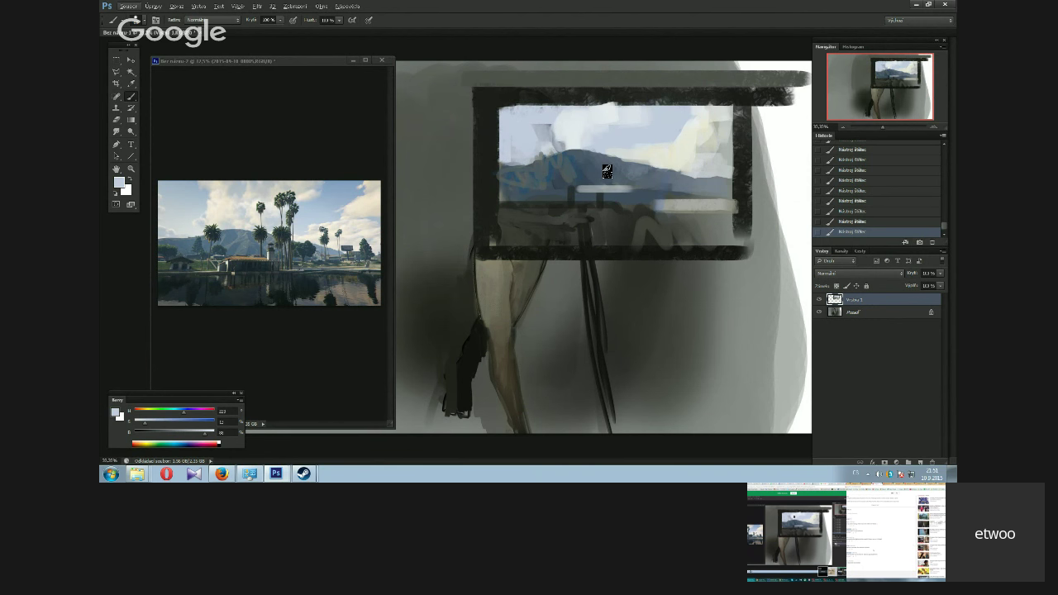
left_click(548, 166, "alt")
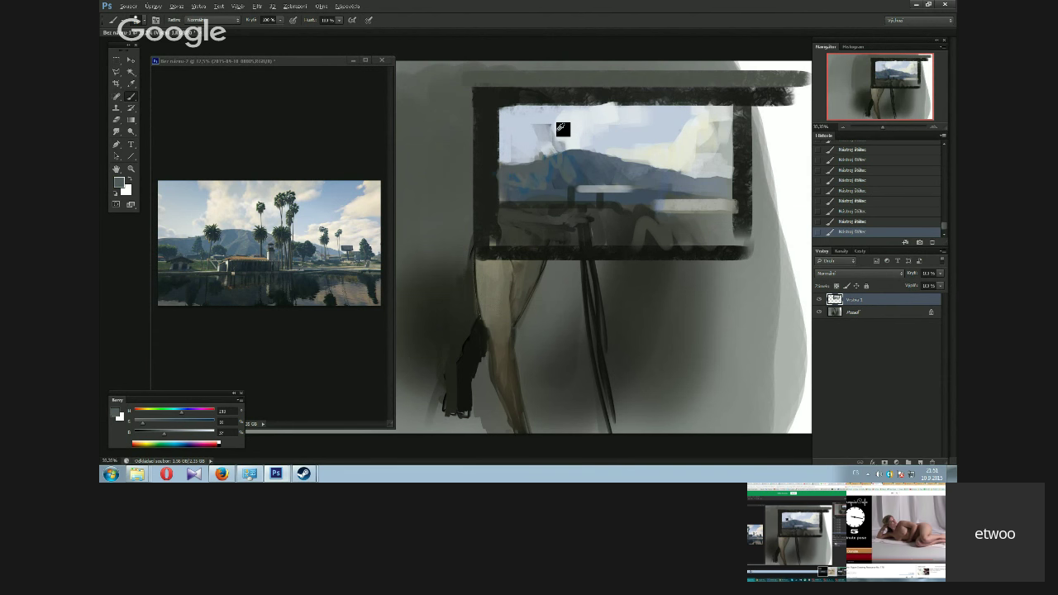
left_click(635, 144, "alt")
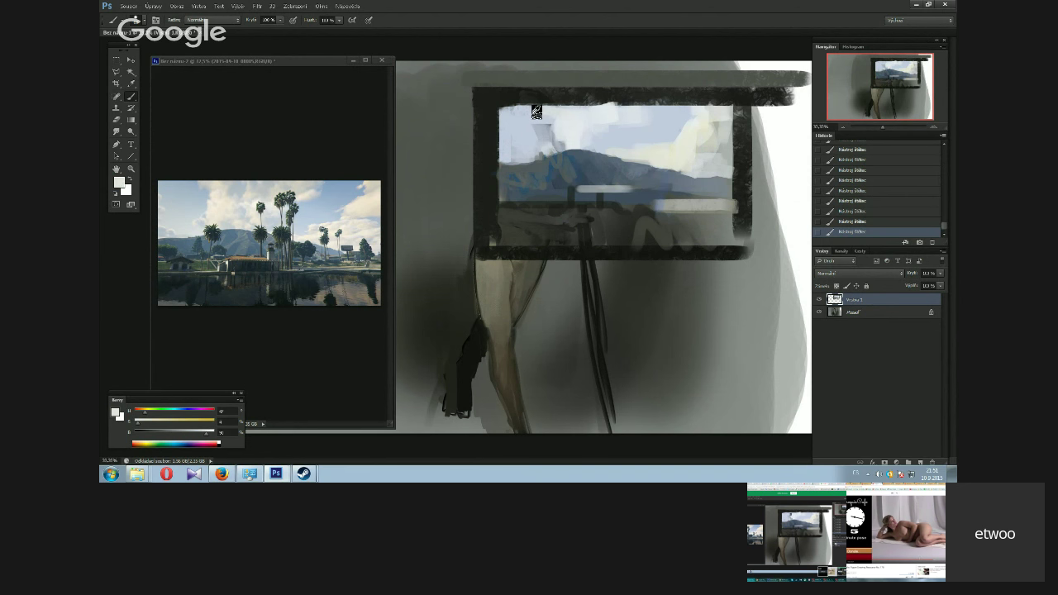
left_click(538, 135)
left_click(554, 170, "alt")
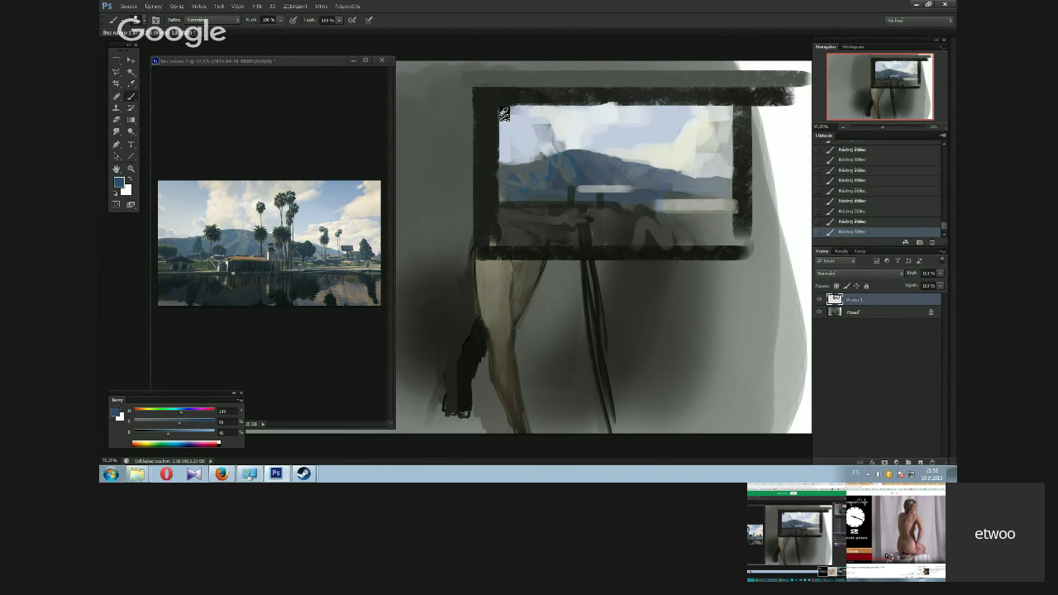
left_click(520, 128, "alt")
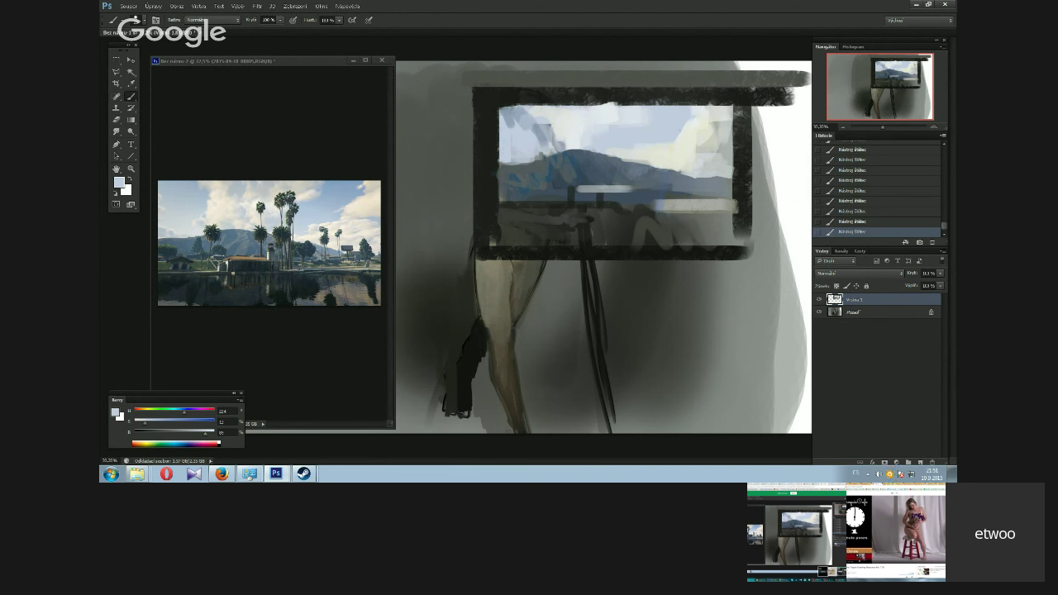
Lighten the curtain's left edge with several pale strokes running downward.
left_click(523, 303, "alt")
left_click(484, 342, "alt")
left_click(496, 355, "alt")
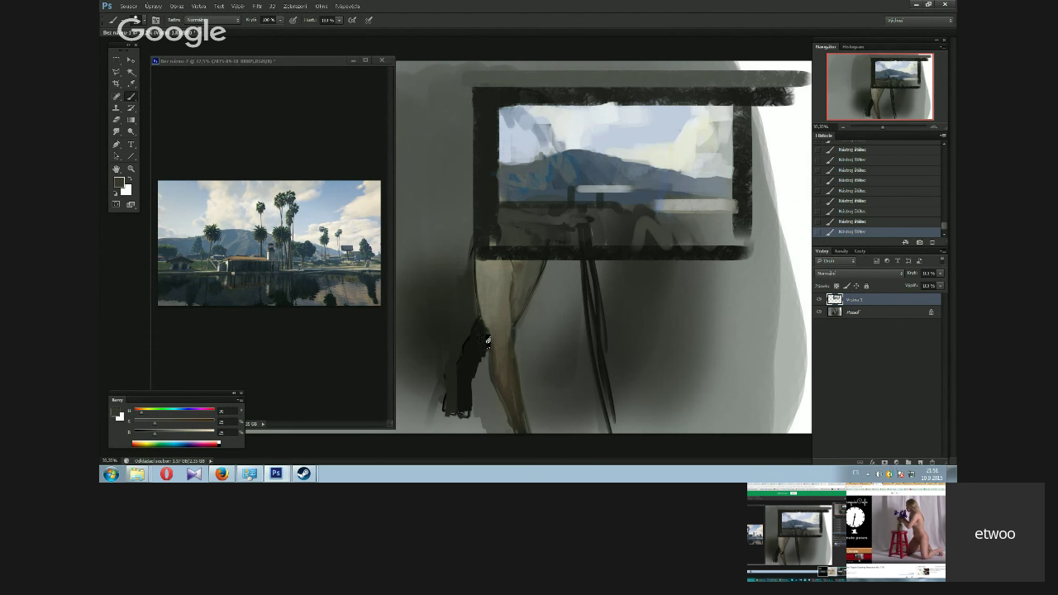
left_click_drag(472, 244, 482, 330)
mouse_move(482, 263)
left_mouse_down()
mouse_move(495, 355)
mouse_move(506, 347)
left_mouse_up()
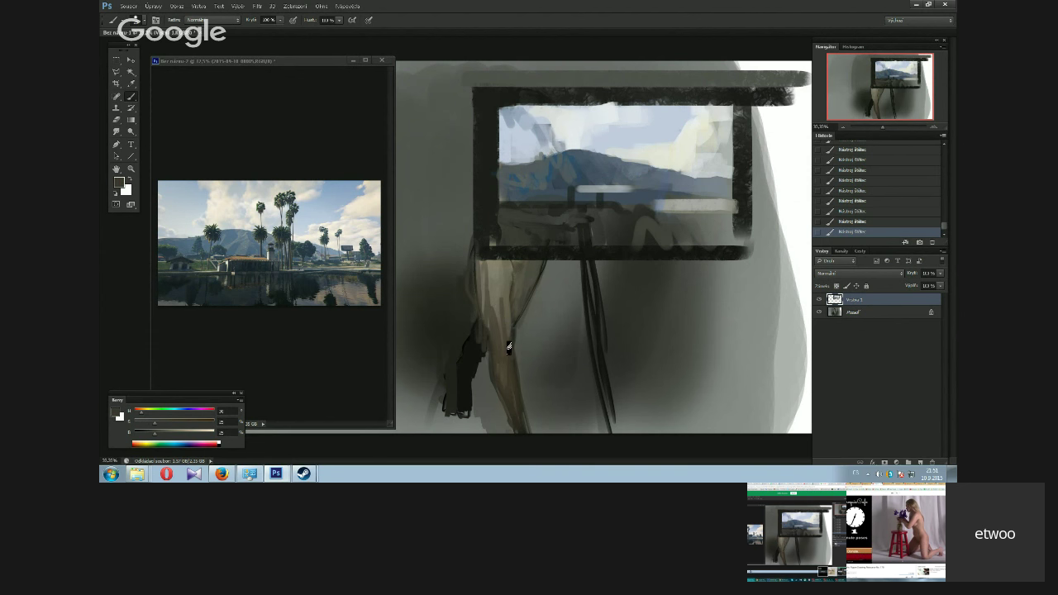
left_click_drag(506, 303, 508, 351)
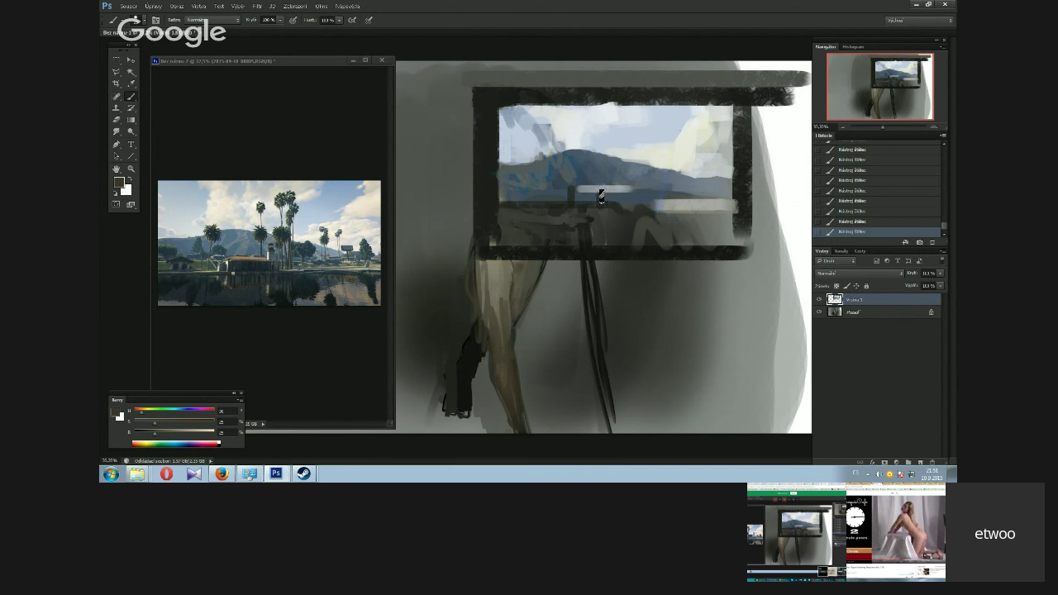
Dab a small grey cloud into the sky above the mountain.
left_click(675, 155, "alt")
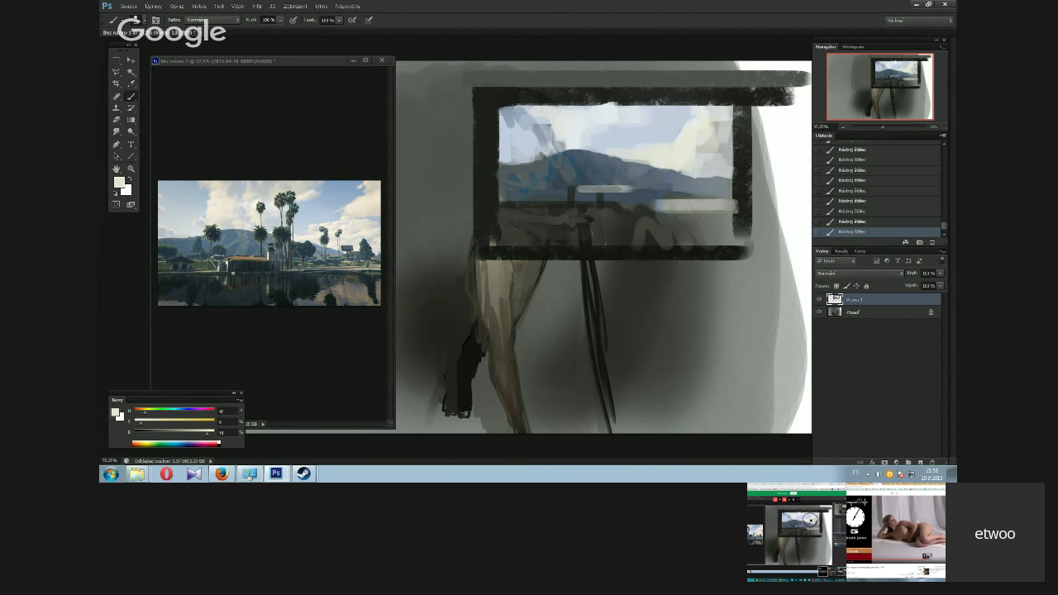
left_click(609, 200, "alt")
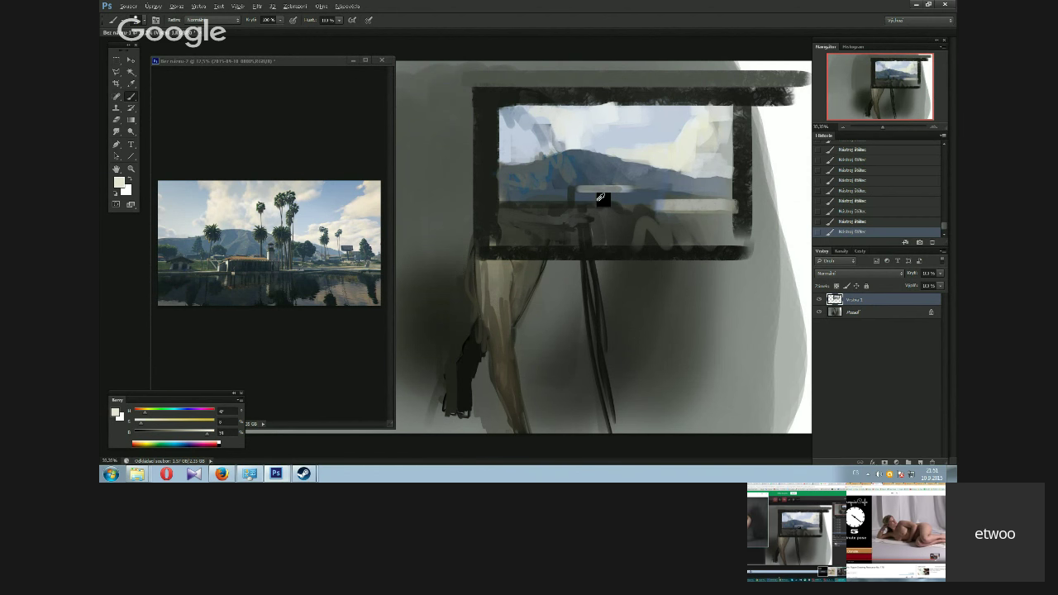
left_click_drag(628, 124, 632, 129)
Choose a new brush and paint a dark grey blob into the sky above the mountain.
right_click(556, 175)
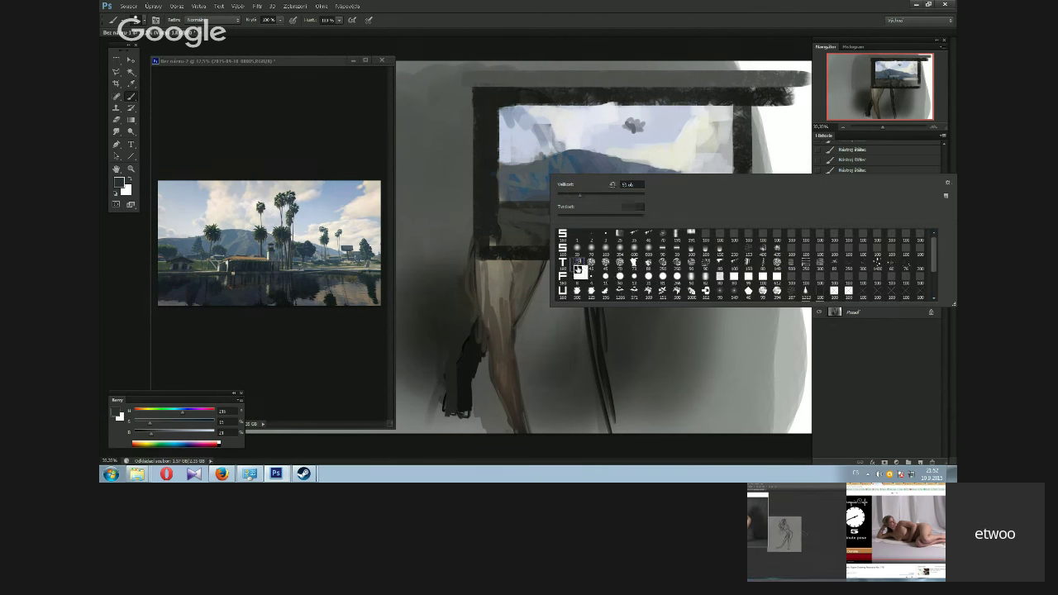
double_click(576, 249)
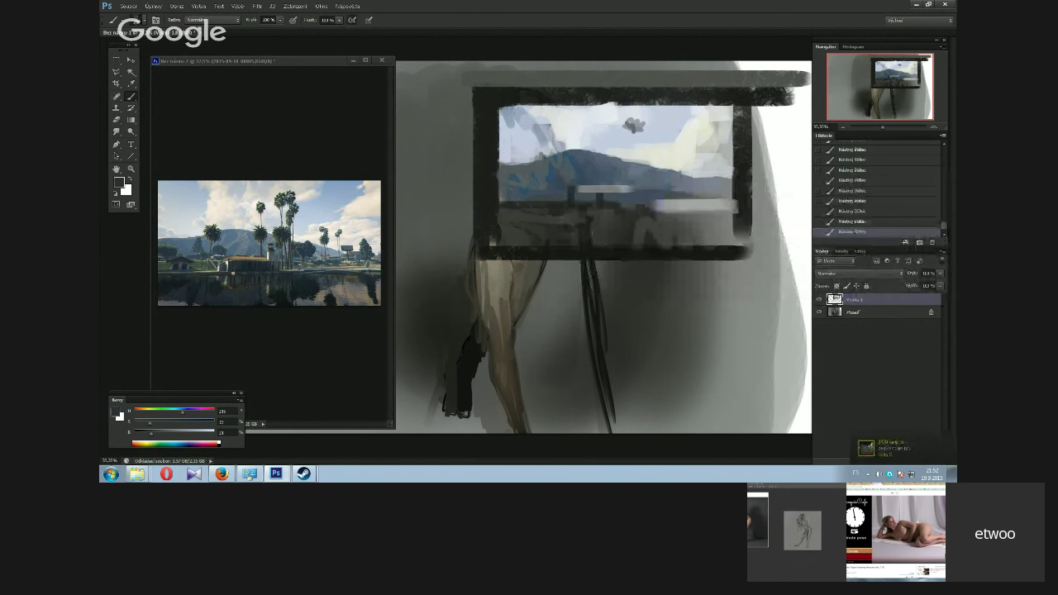
left_click(588, 234, "alt")
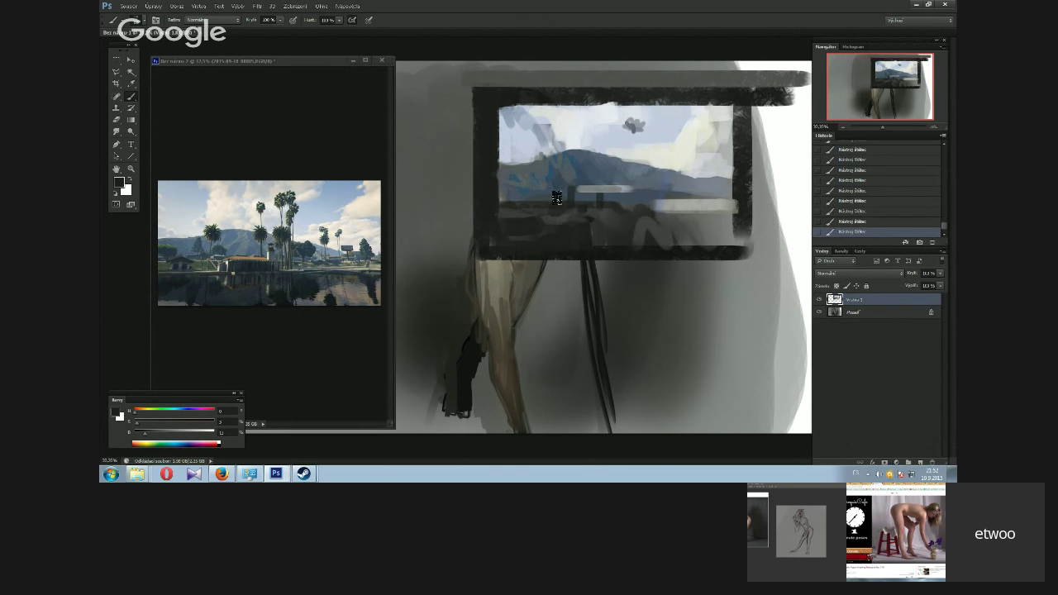
left_click(569, 135, "alt")
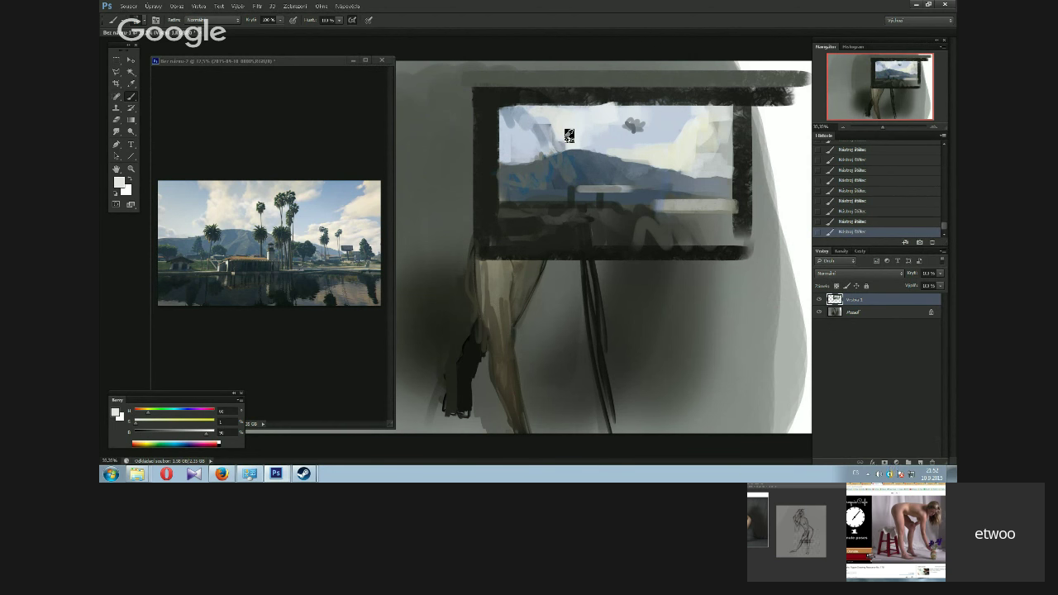
left_click(571, 203)
left_click_drag(635, 133, 633, 126)
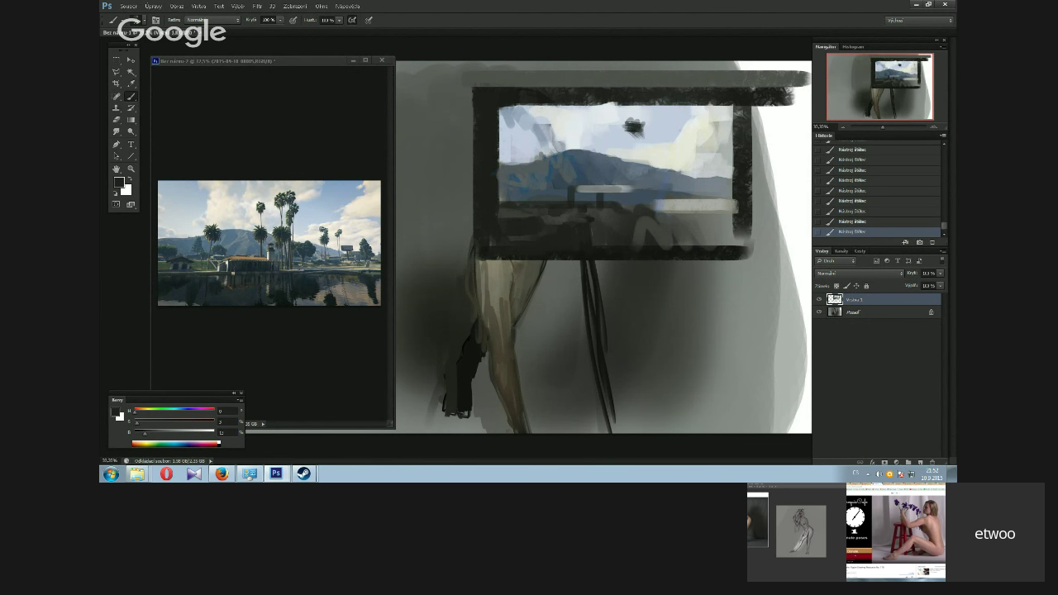
left_click(655, 123, "alt")
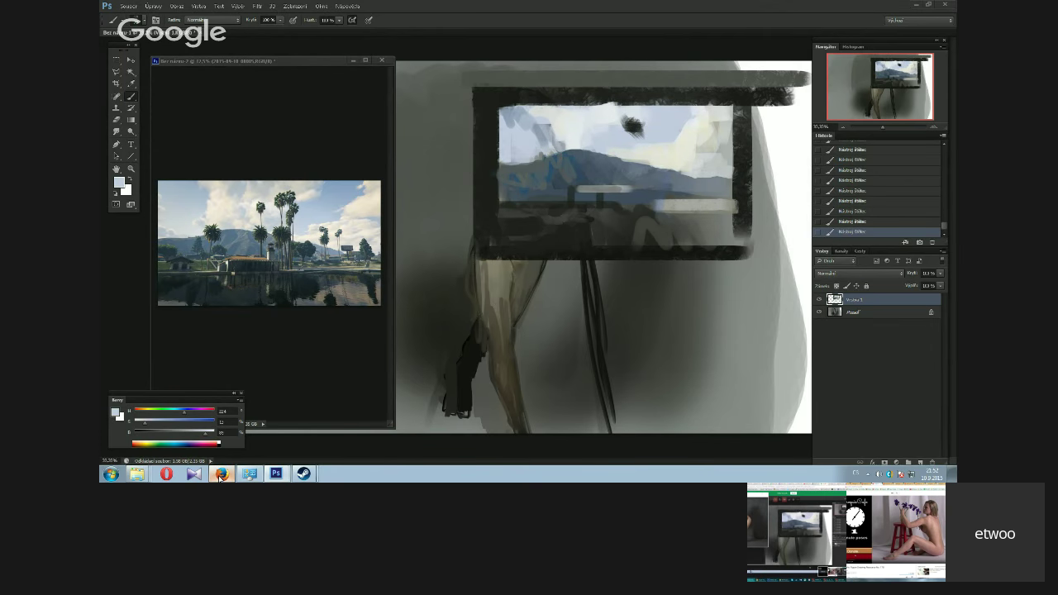
Switch from Photoshop to the Firefox Hangouts tab, then show the Learn Squared Facebook tab.
left_click(221, 475)
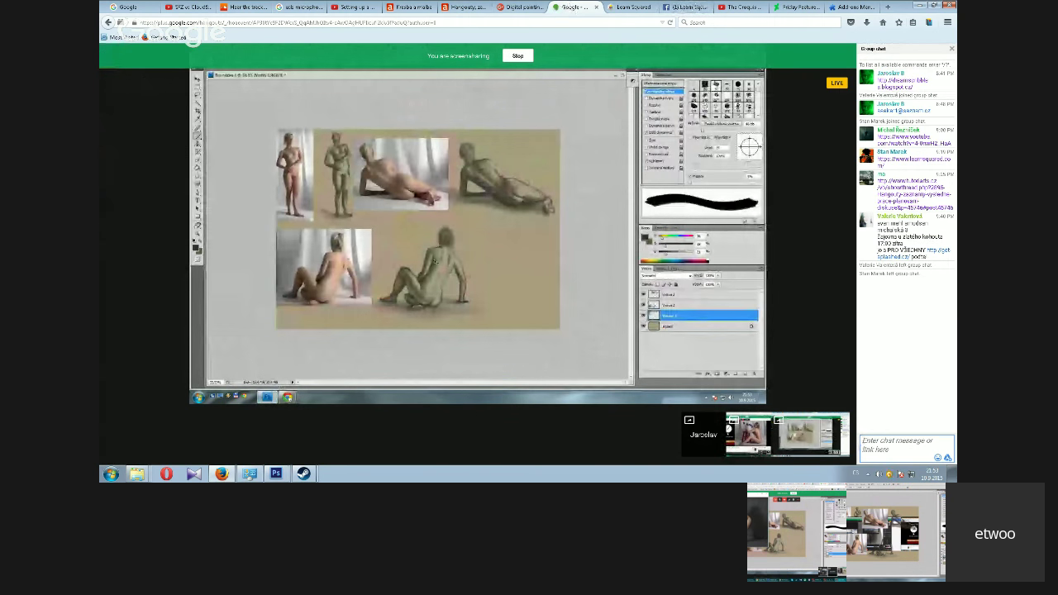
left_click(686, 8)
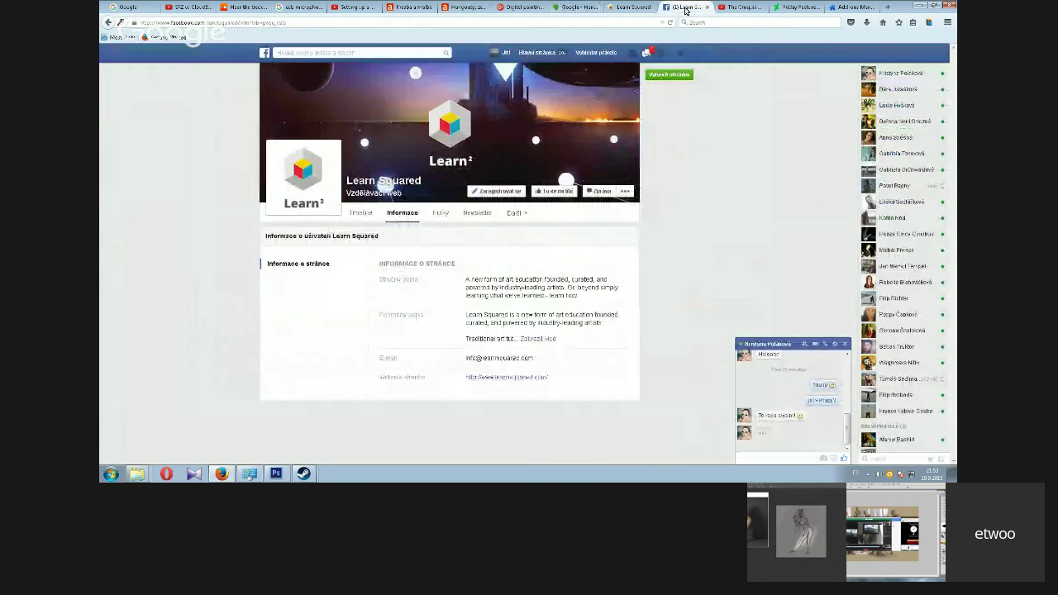
Flip between the Learn Squared website and its Facebook page to compare them.
left_click(638, 8)
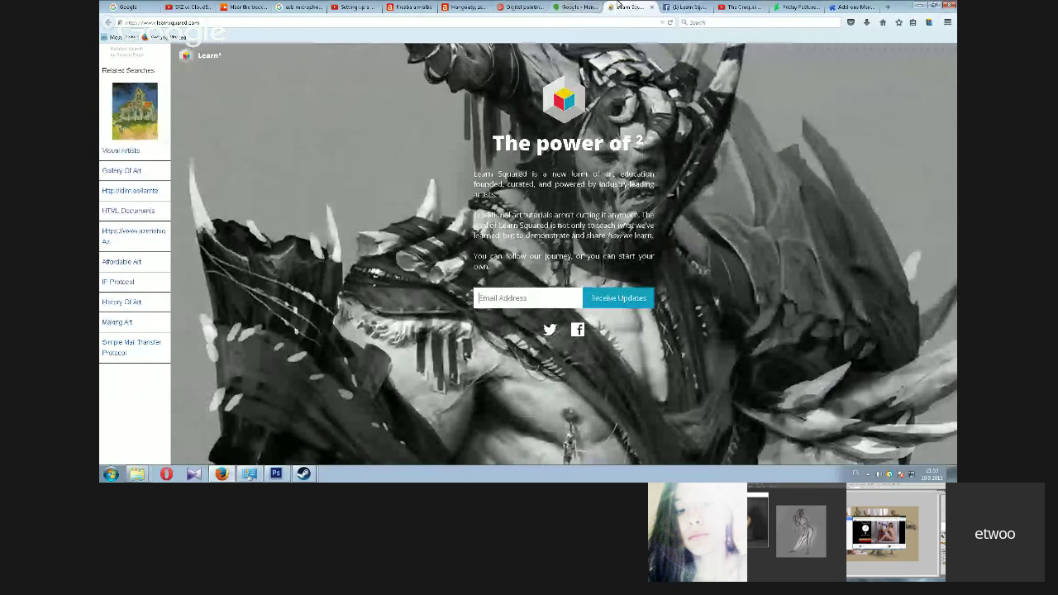
left_click(686, 8)
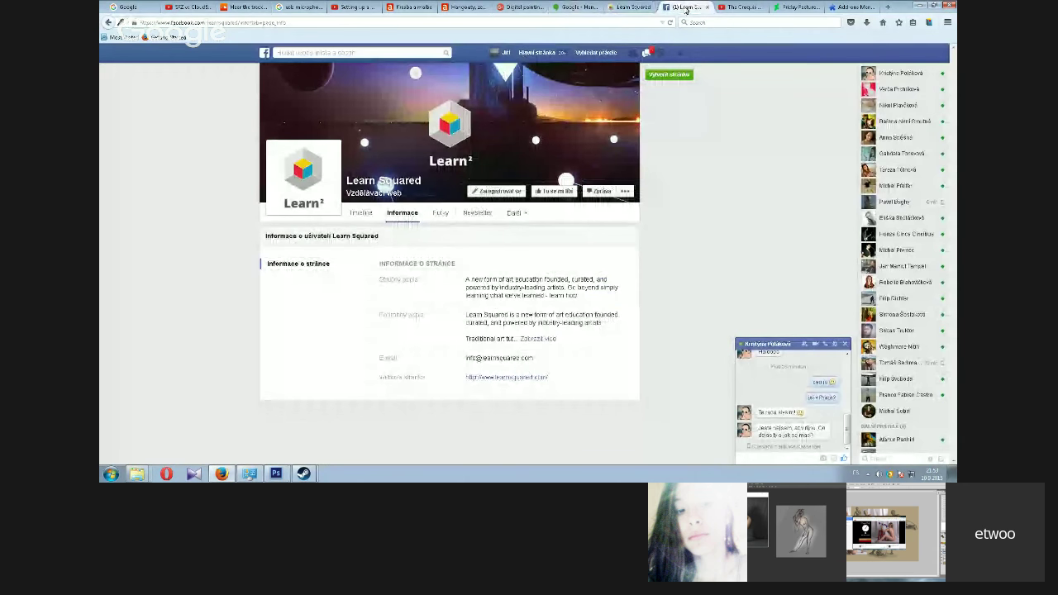
left_click(630, 6)
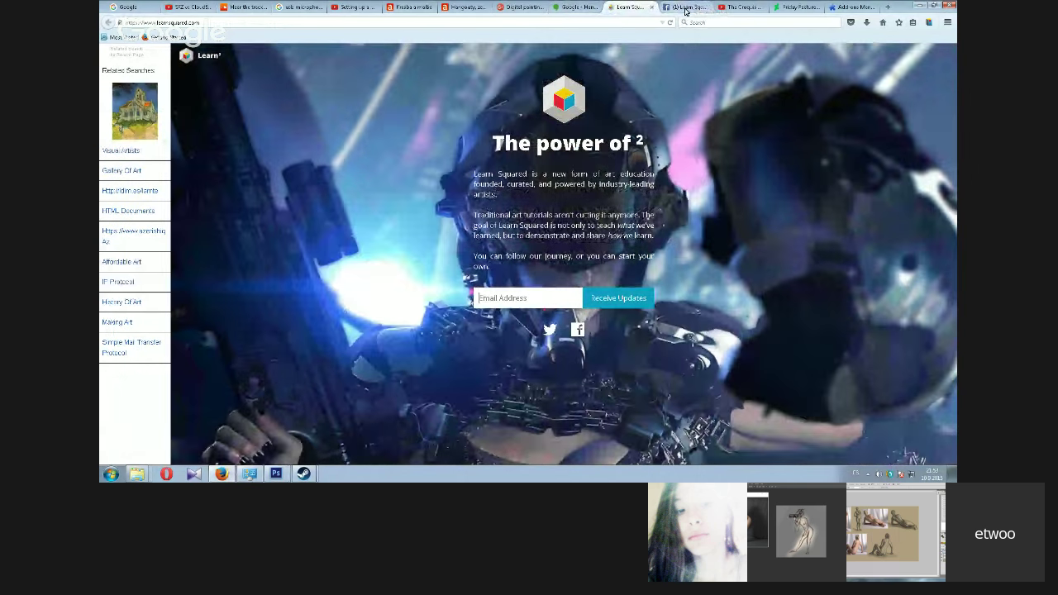
Back on the Facebook page, type the chat reply 'no pr tedy pudu na rusk'.
left_click(685, 9)
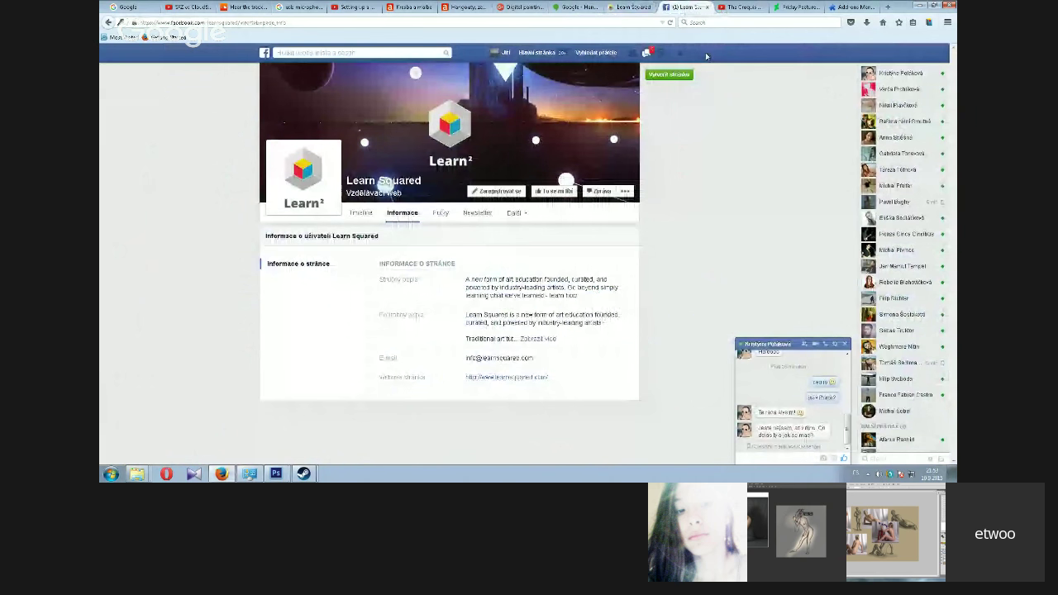
left_click(746, 458)
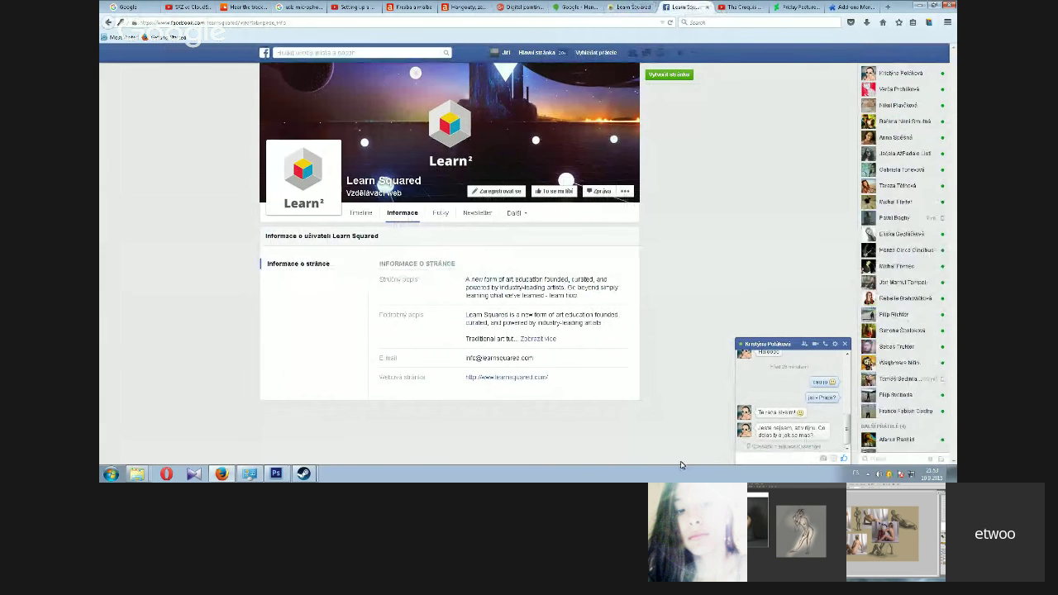
type("no")
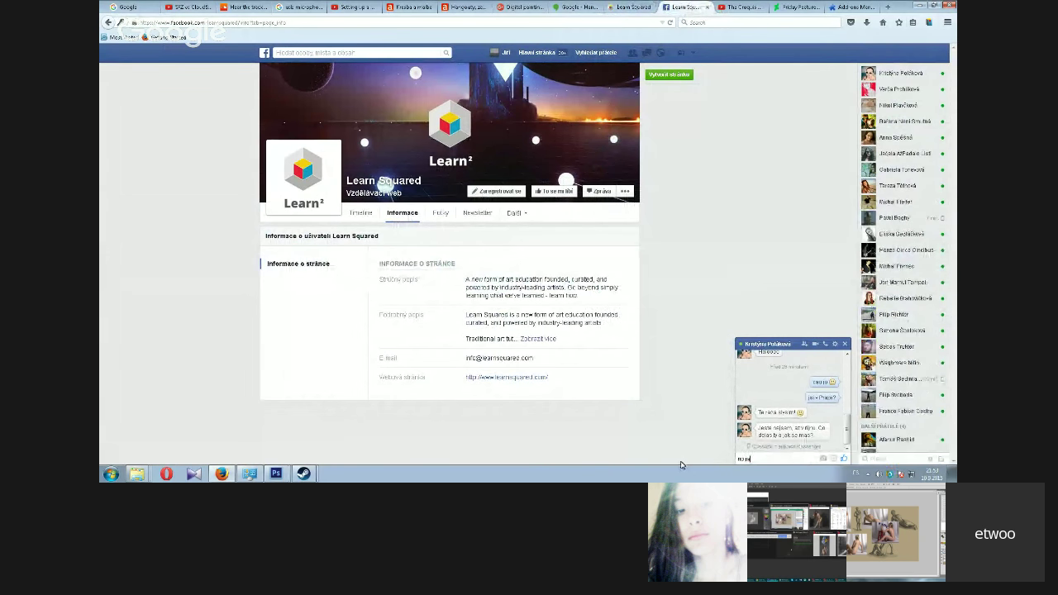
type(" p")
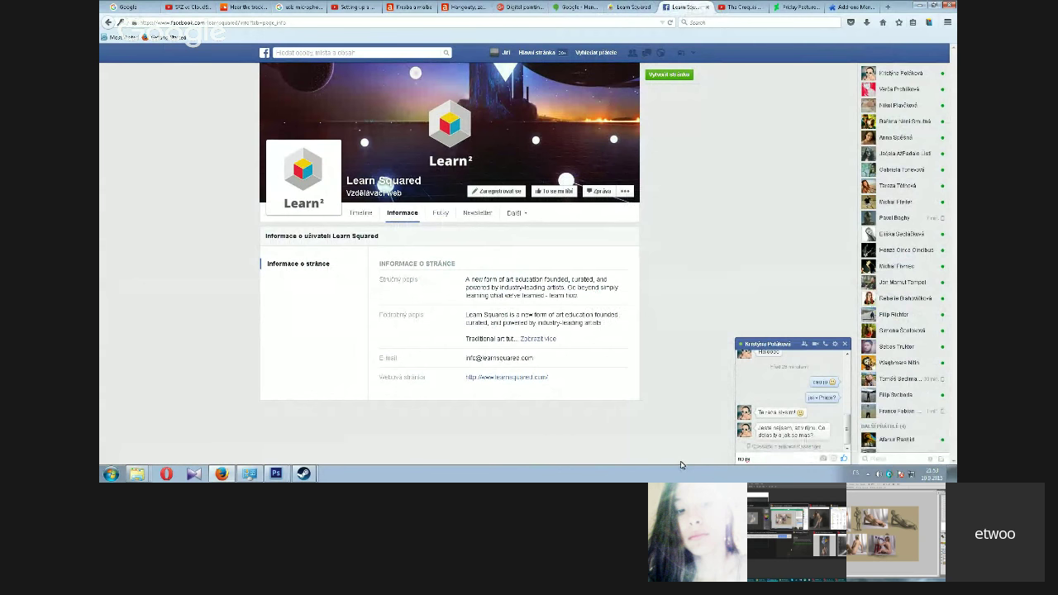
type("r tedy pudu")
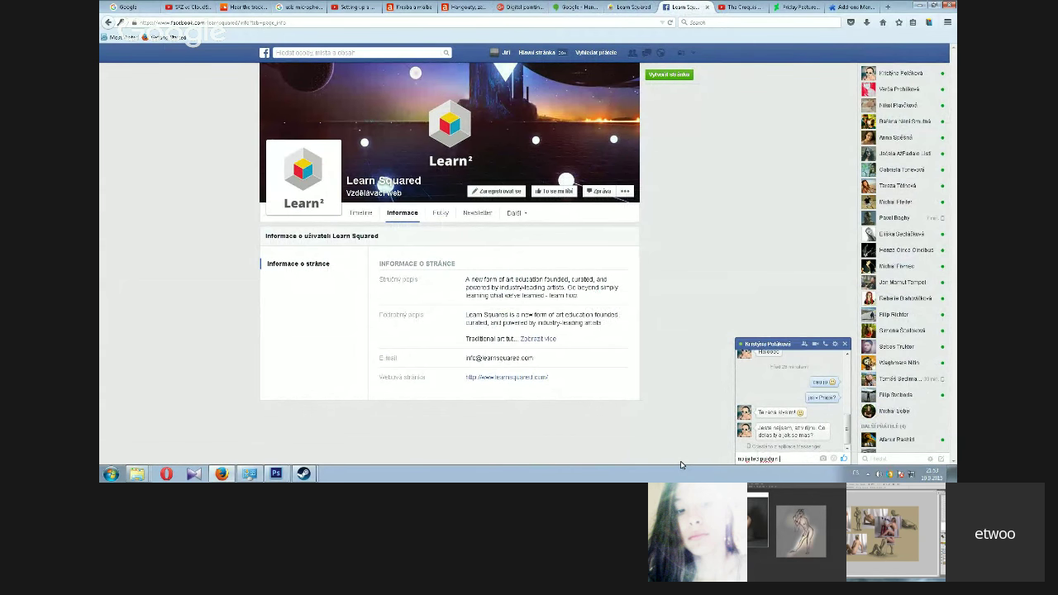
type(" na rusk")
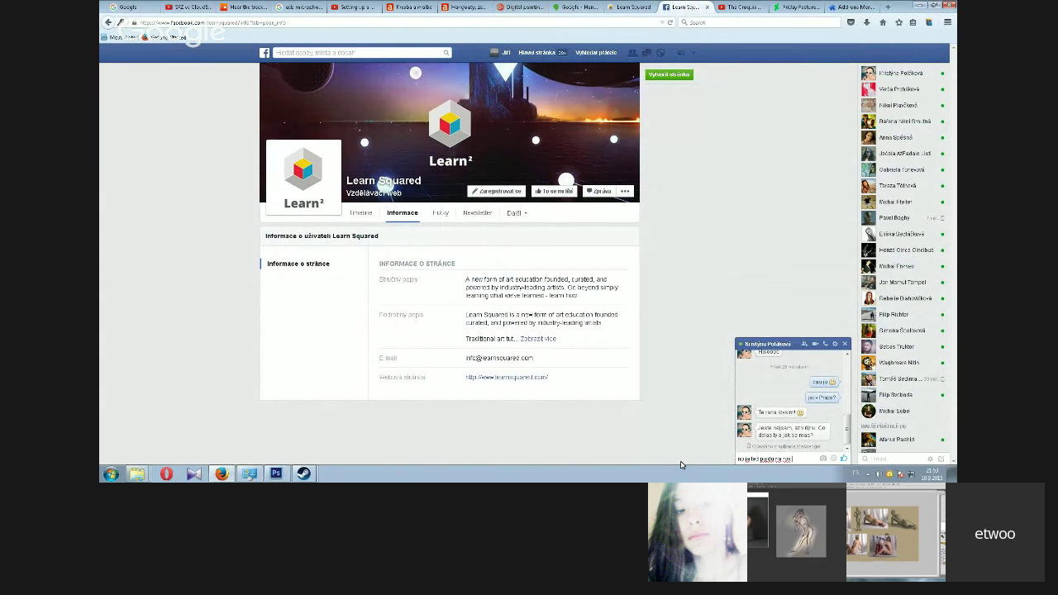
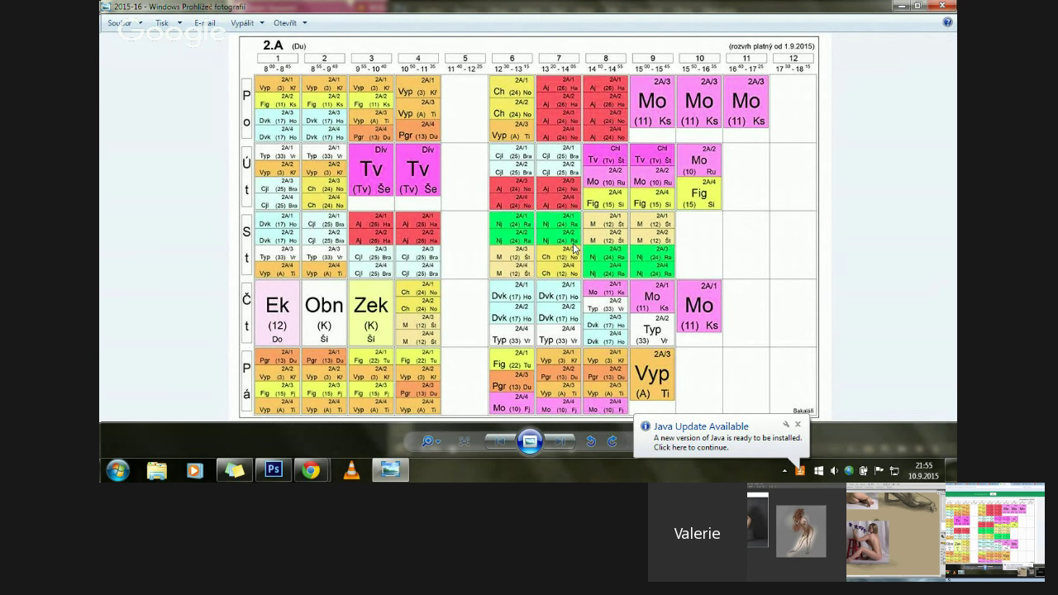
Open a new empty Chrome tab beside the Hangouts screen-sharing tab.
right_click(575, 248)
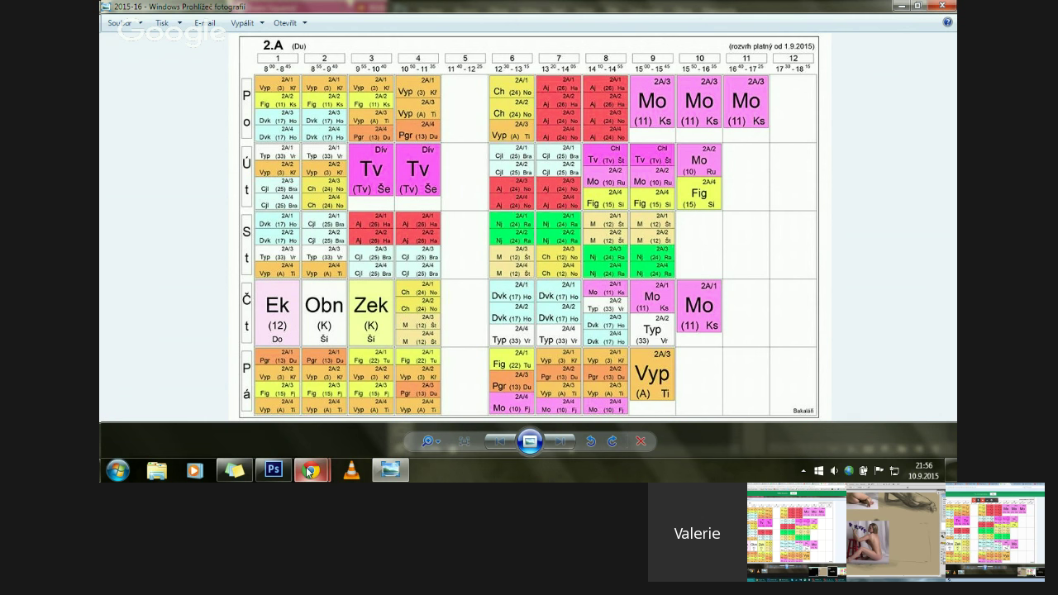
mouse_move(308, 471)
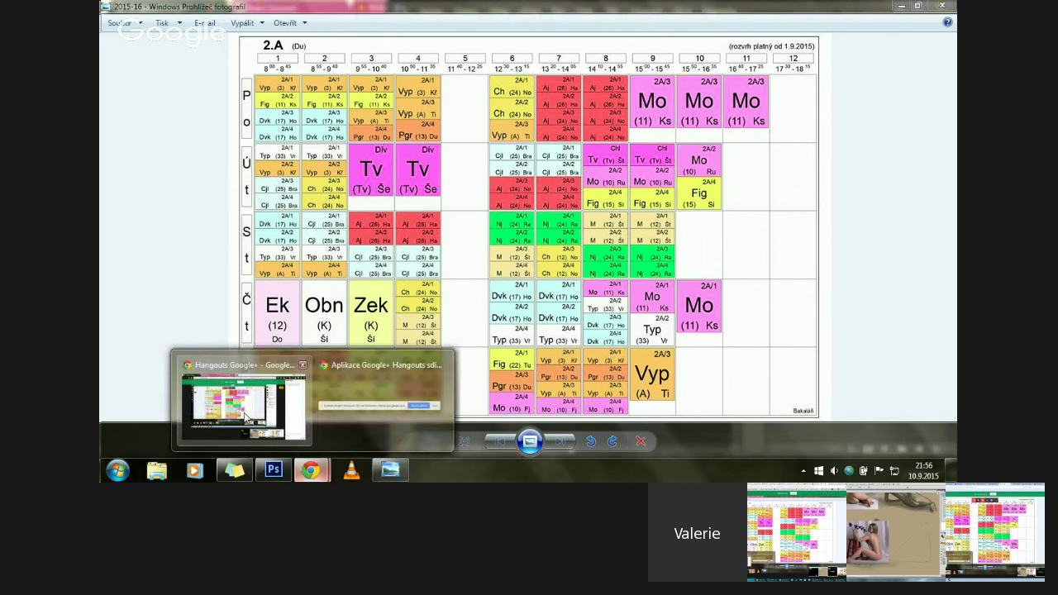
mouse_move(245, 417)
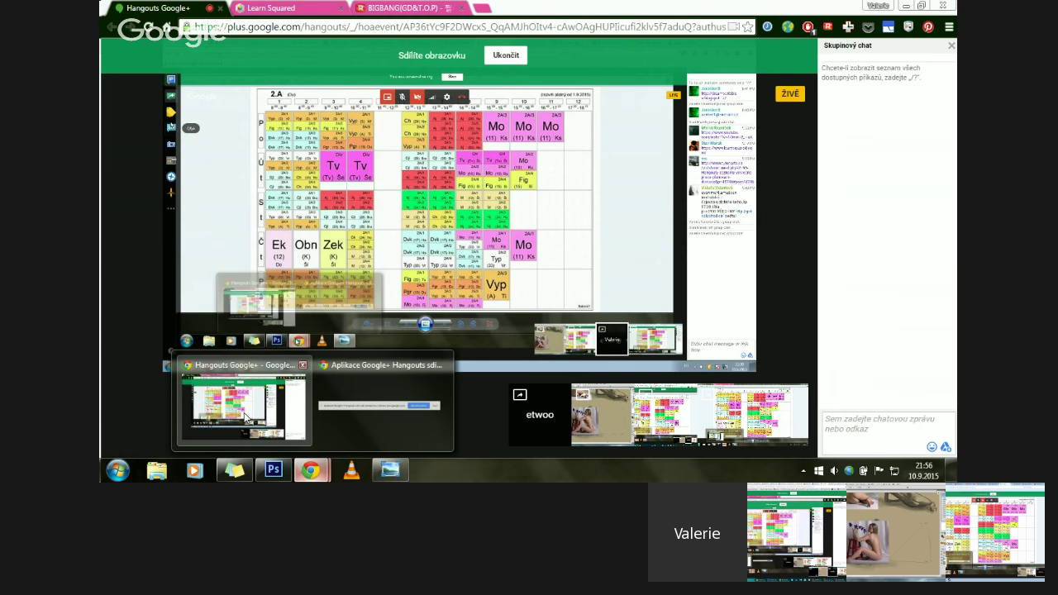
left_click(482, 9)
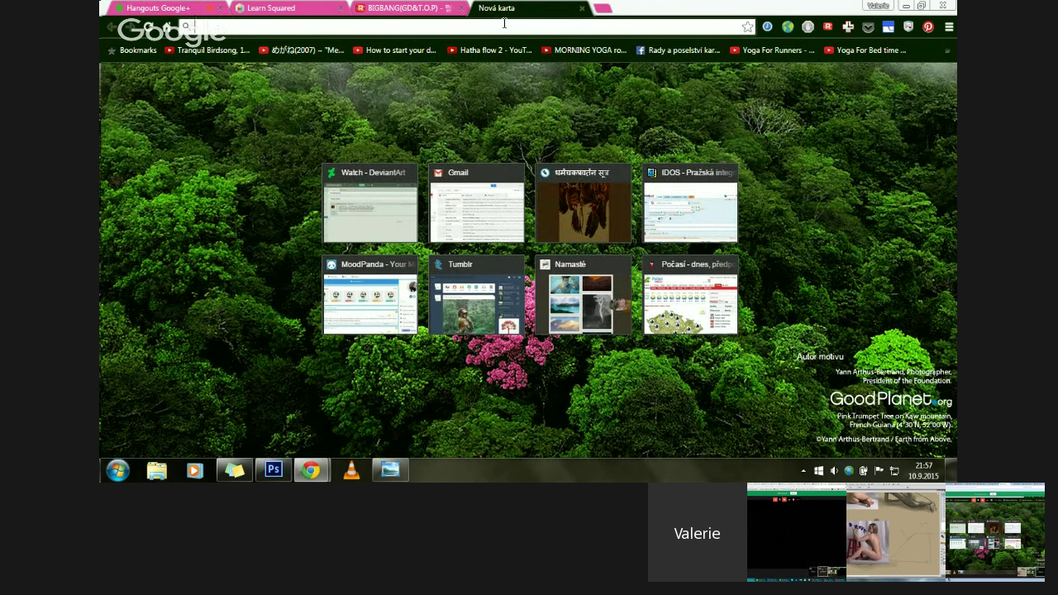
Start a 120-second Quickposes session, then shrink Chrome and close the timetable viewer.
type("qui")
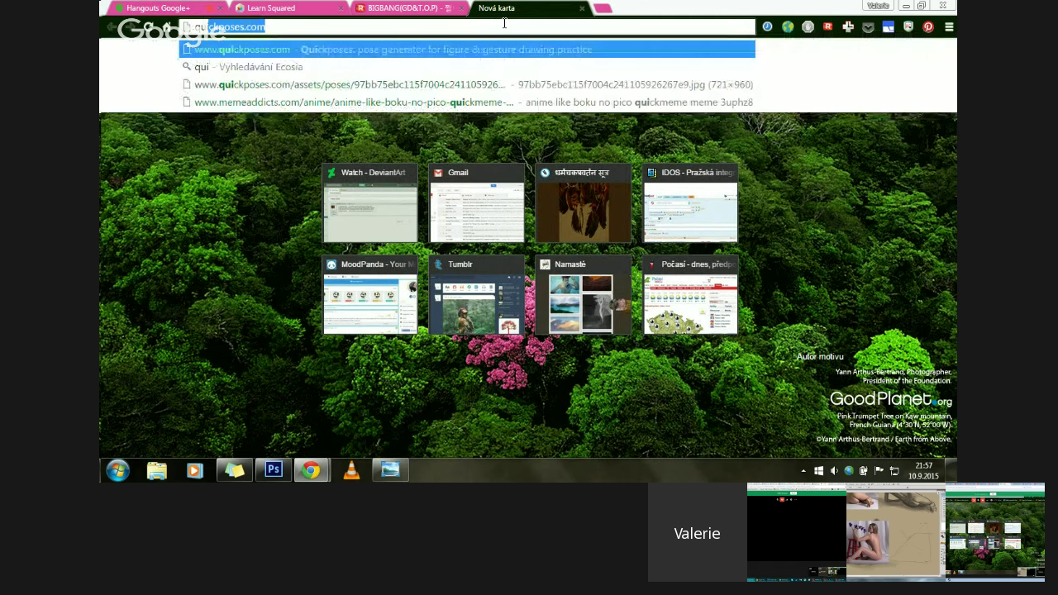
key("Return")
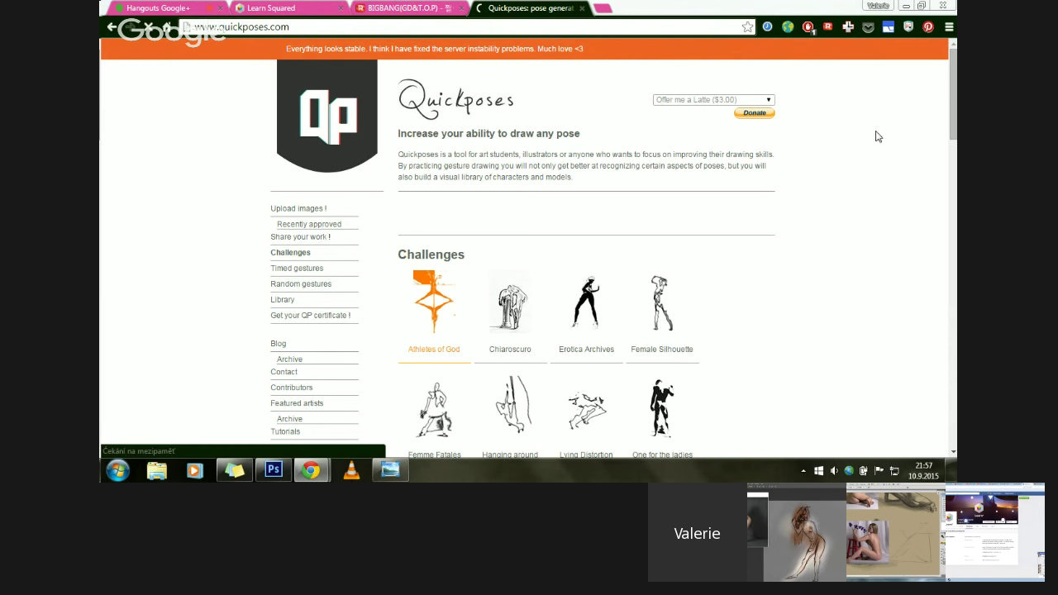
left_click_drag(955, 107, 952, 159)
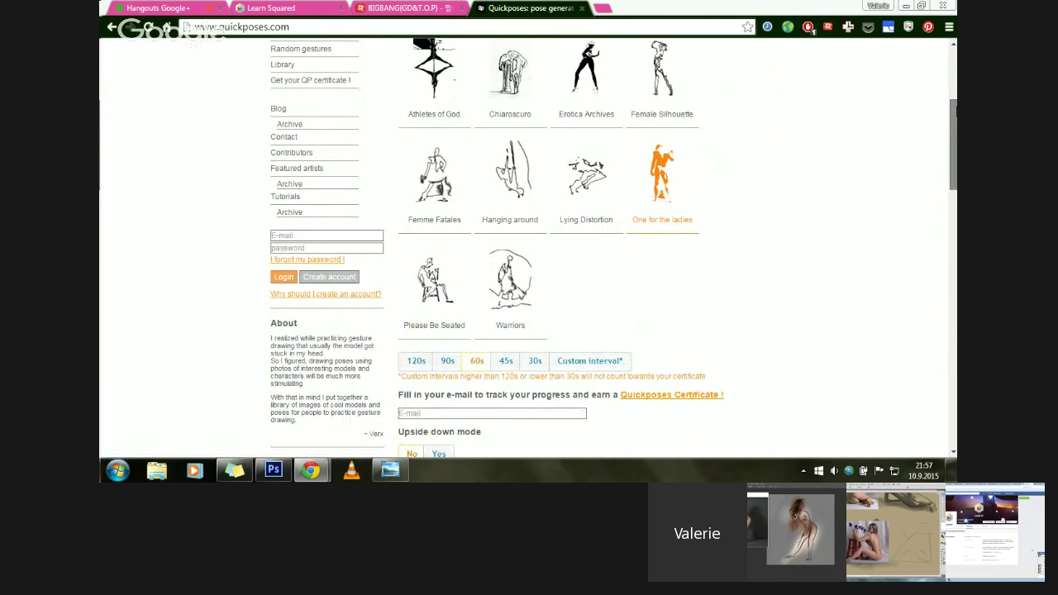
scroll(595, 211, "down", 2)
left_click(413, 211)
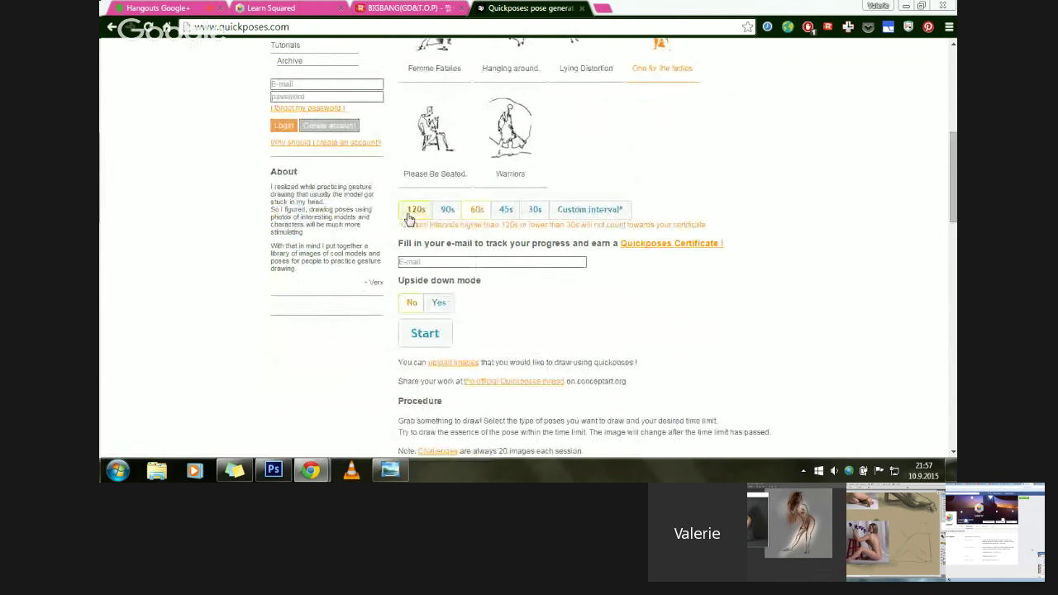
left_click(439, 334)
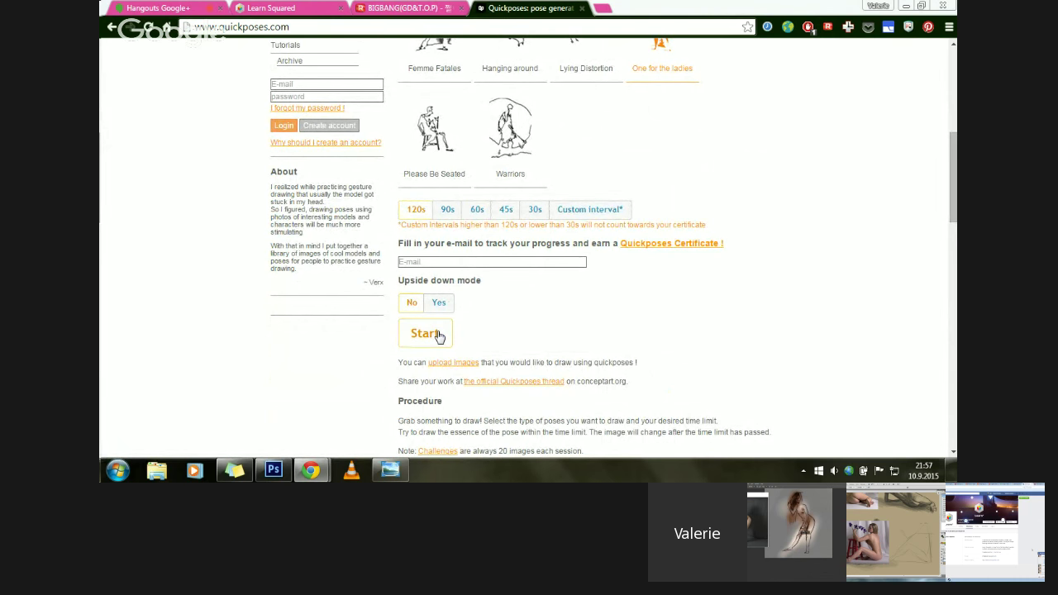
left_click(439, 334)
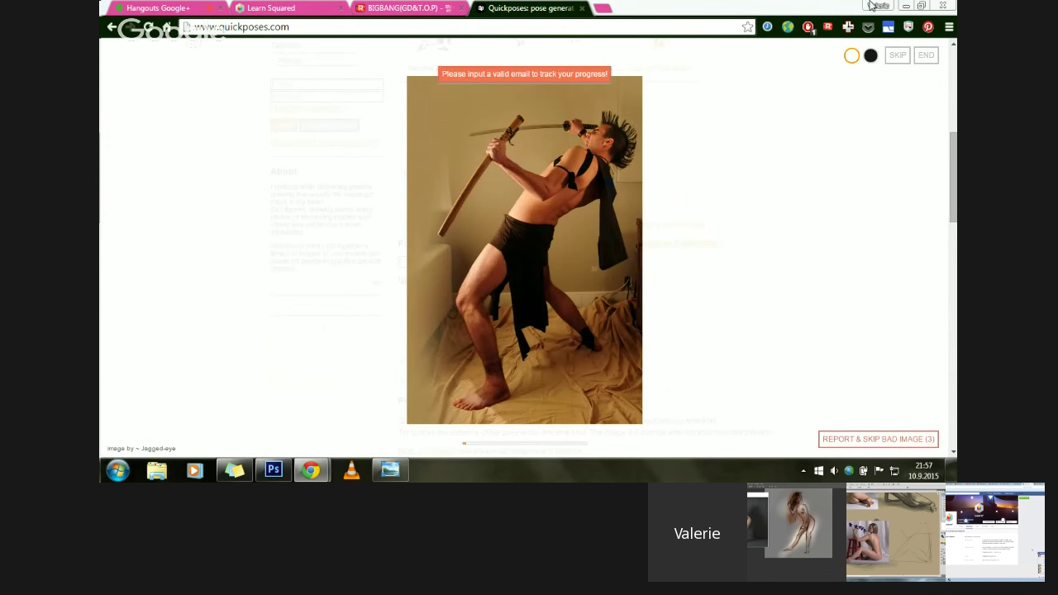
left_click(923, 6)
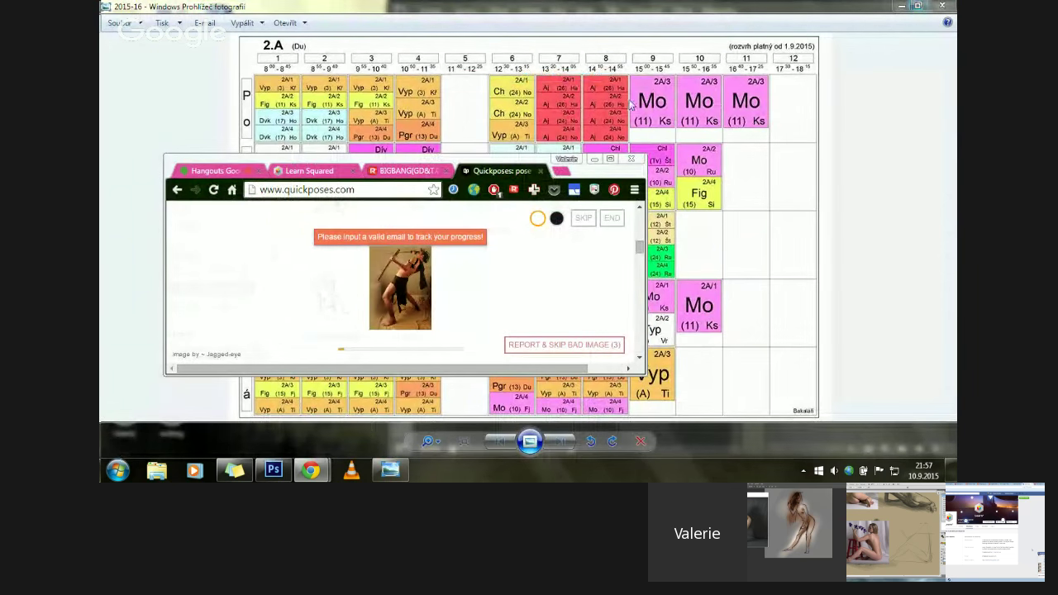
left_click(916, 7)
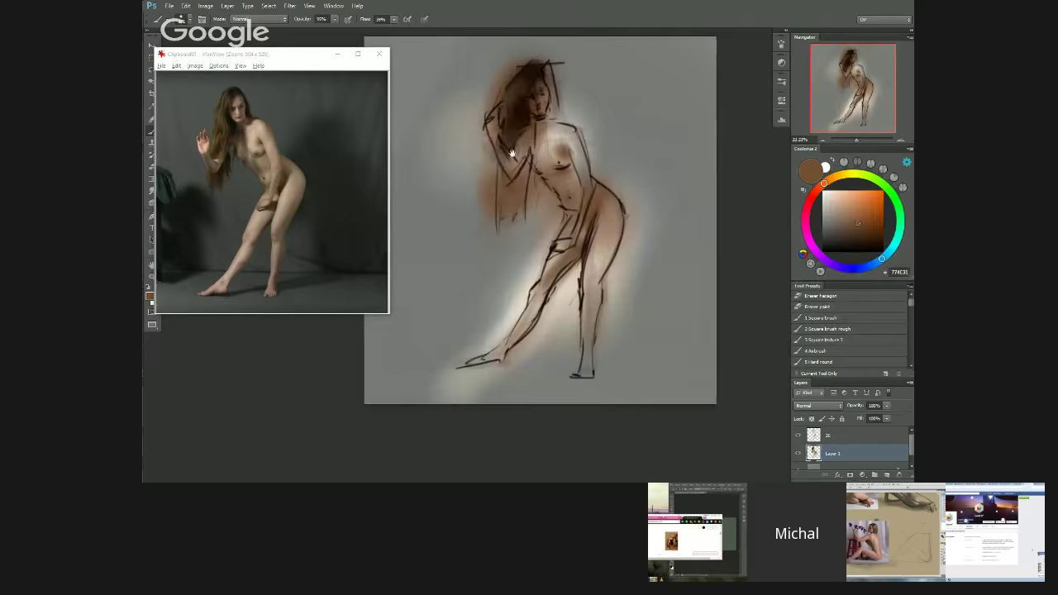
Lighten the hair and shoulder with near-white strokes, setting brush opacity to 90%.
left_click_drag(513, 153, 516, 180)
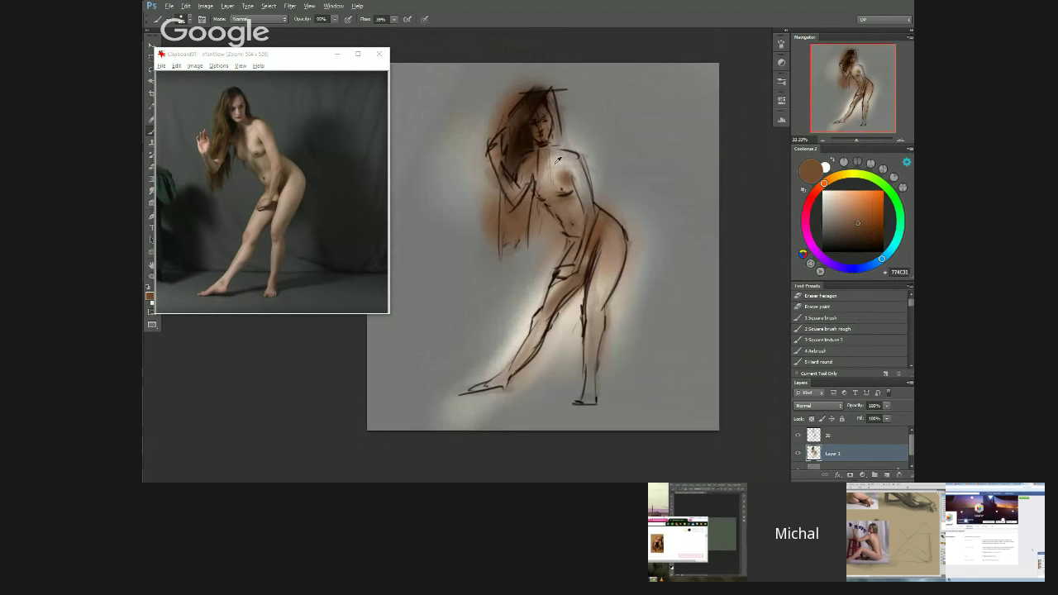
left_click(833, 202)
left_click(826, 195)
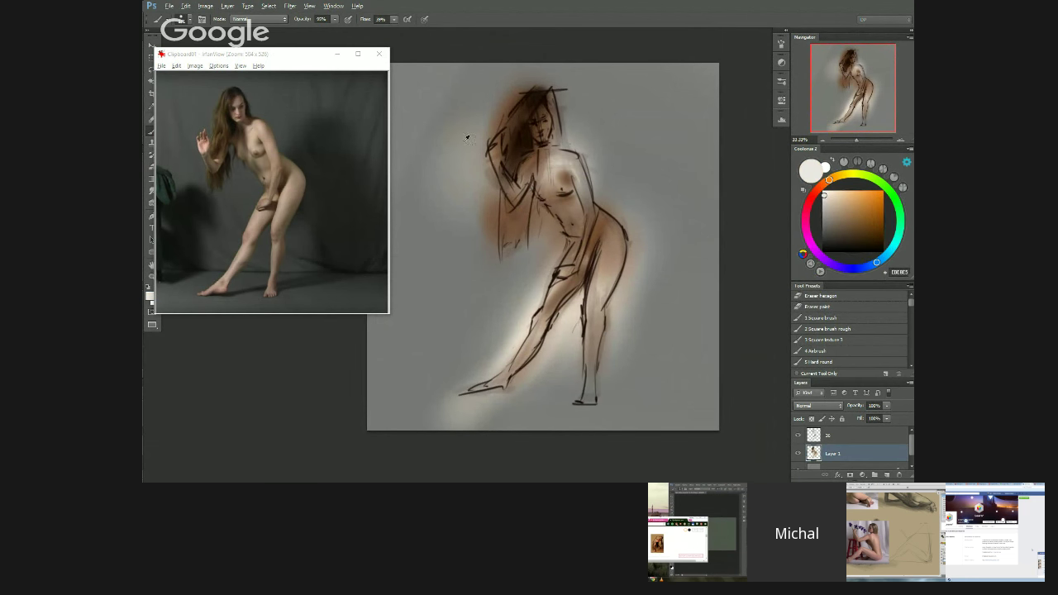
mouse_move(486, 151)
left_mouse_down()
mouse_move(496, 165)
mouse_move(488, 178)
mouse_move(496, 134)
left_mouse_up()
key("5")
key("4")
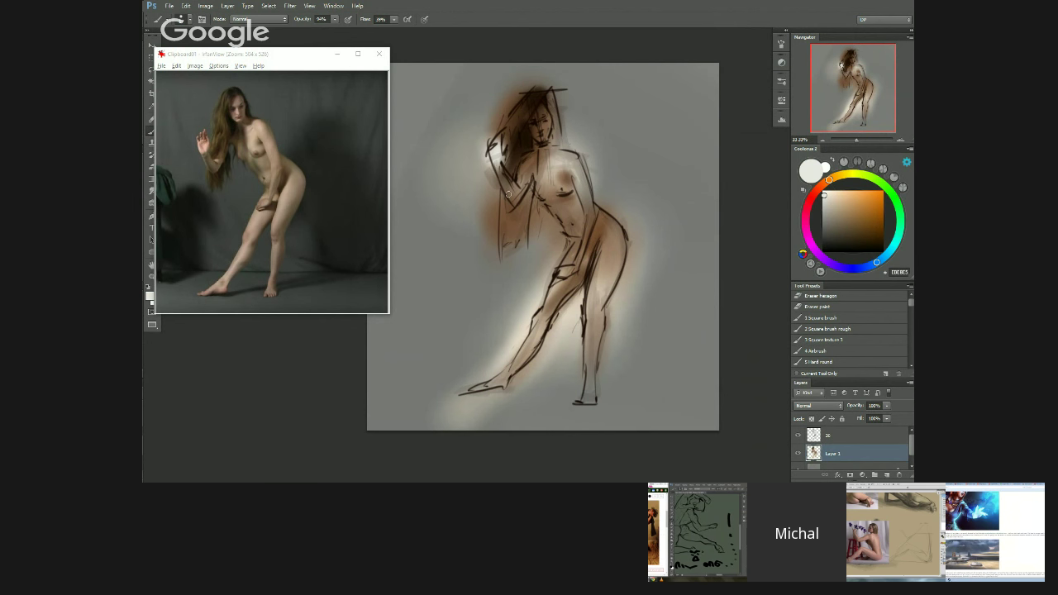
key("9")
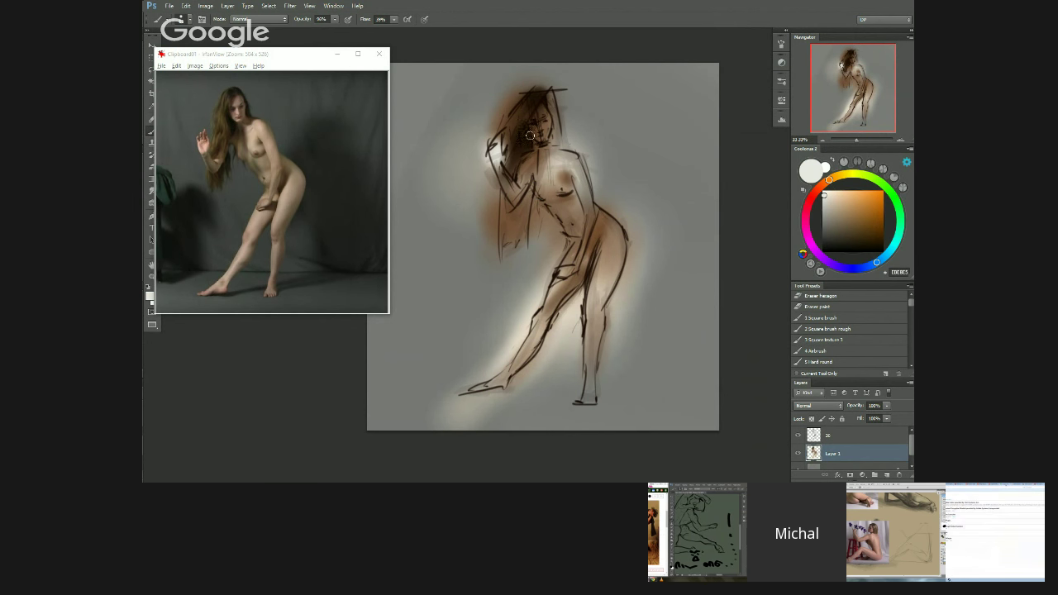
Add dark brown strokes along the figure's left side and erase stray strokes beside the head.
left_click(518, 141, "alt")
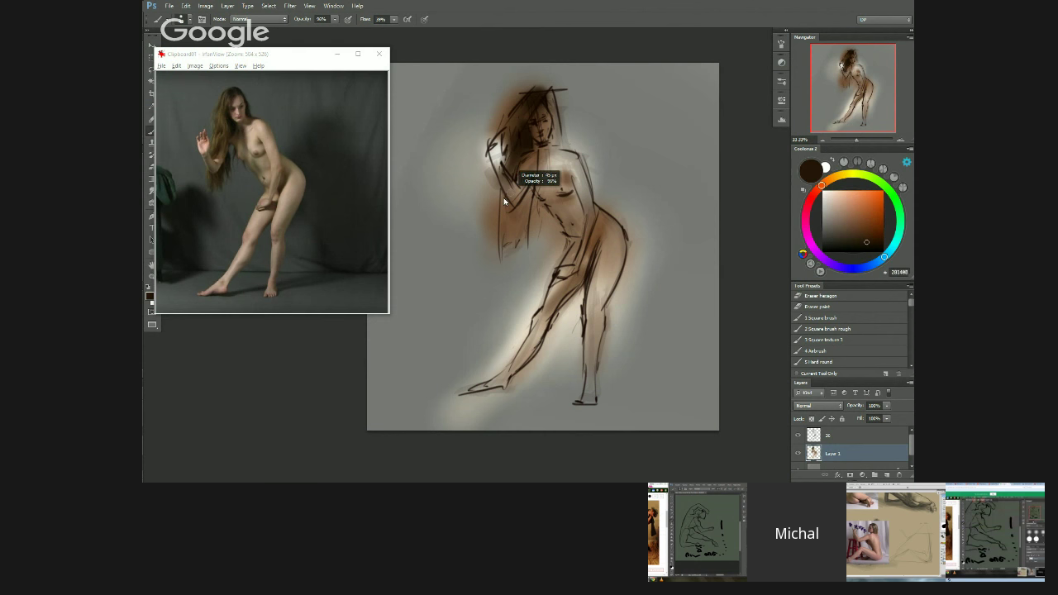
mouse_move(523, 192)
left_mouse_down()
mouse_move(514, 217)
mouse_move(499, 197)
mouse_move(505, 241)
mouse_move(521, 203)
left_mouse_up()
key("e")
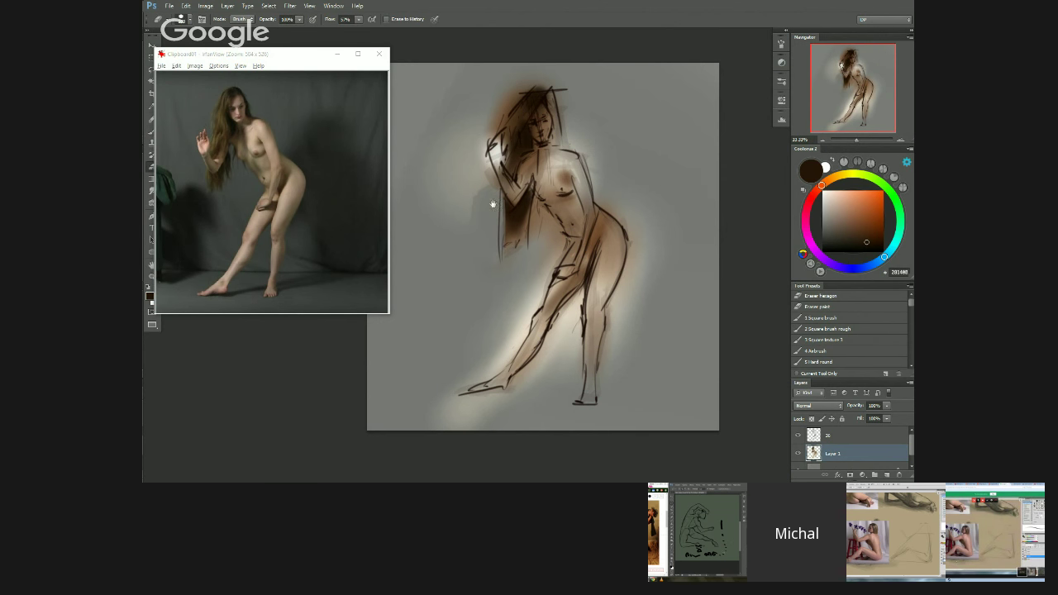
left_click_drag(491, 209, 484, 210)
mouse_move(488, 273)
left_mouse_down()
mouse_move(470, 232)
mouse_move(424, 171)
mouse_move(409, 240)
mouse_move(416, 166)
mouse_move(437, 183)
mouse_move(452, 145)
mouse_move(459, 198)
mouse_move(463, 161)
mouse_move(475, 210)
mouse_move(457, 163)
mouse_move(495, 98)
mouse_move(461, 178)
mouse_move(506, 109)
mouse_move(466, 163)
mouse_move(495, 118)
left_mouse_up()
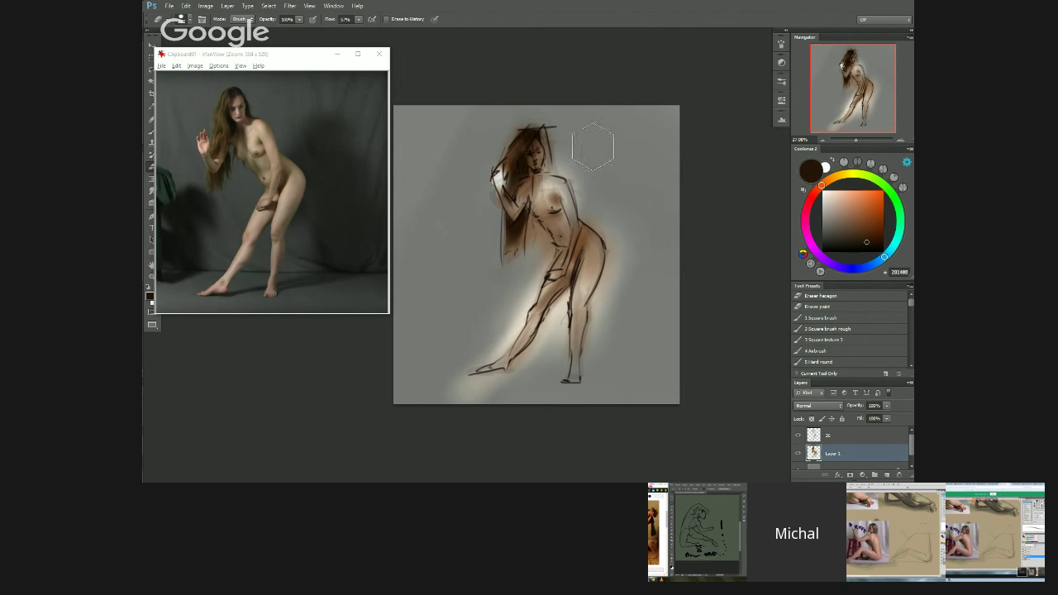
Deepen shading on the hip, right thigh, inner calf and between the legs; tone down the foot glow.
left_click_drag(610, 141, 578, 166)
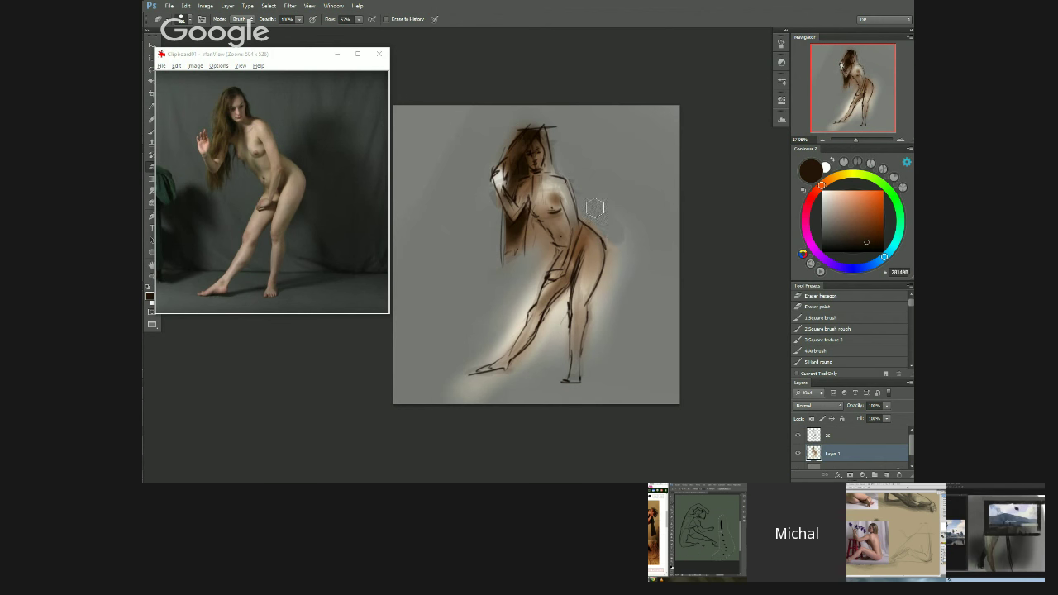
left_click_drag(626, 245, 645, 240)
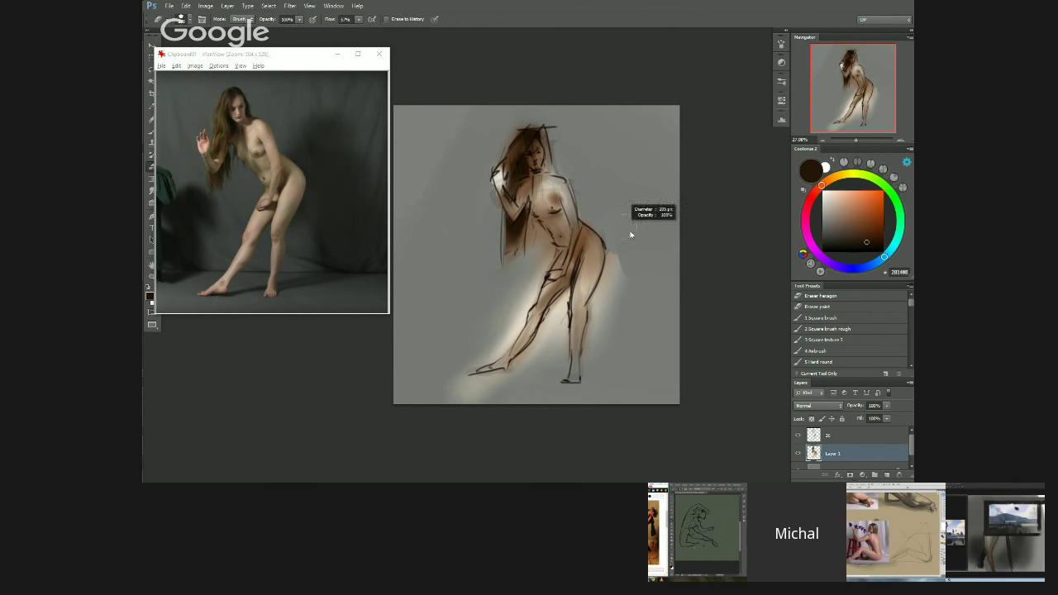
left_click_drag(599, 306, 633, 233)
left_click_drag(618, 298, 604, 327)
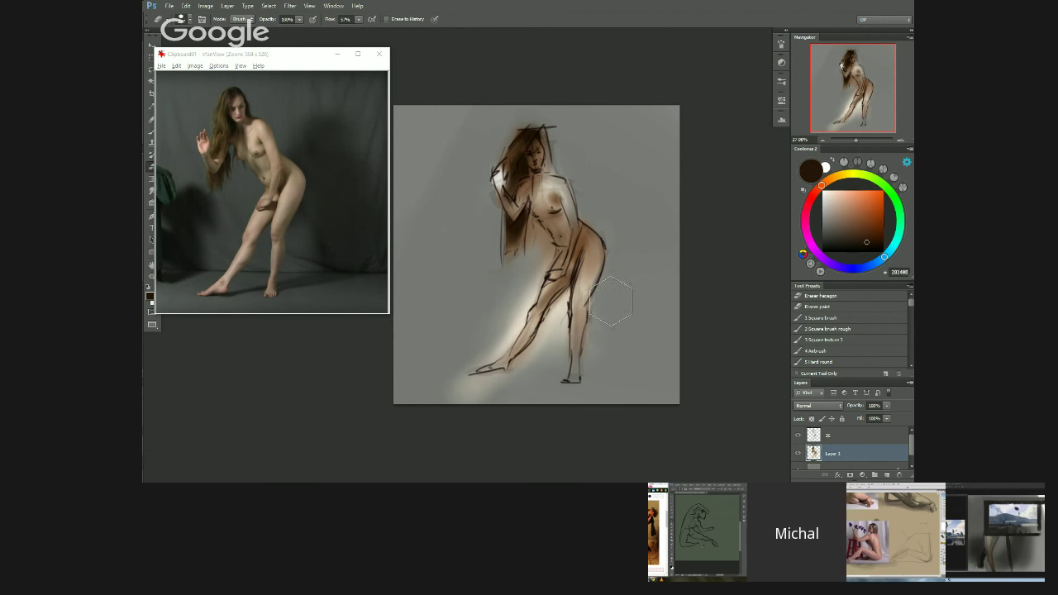
mouse_move(536, 358)
left_mouse_down()
mouse_move(507, 377)
mouse_move(551, 326)
mouse_move(545, 373)
left_mouse_up()
mouse_move(549, 374)
left_mouse_down()
mouse_move(563, 355)
mouse_move(563, 295)
left_mouse_up()
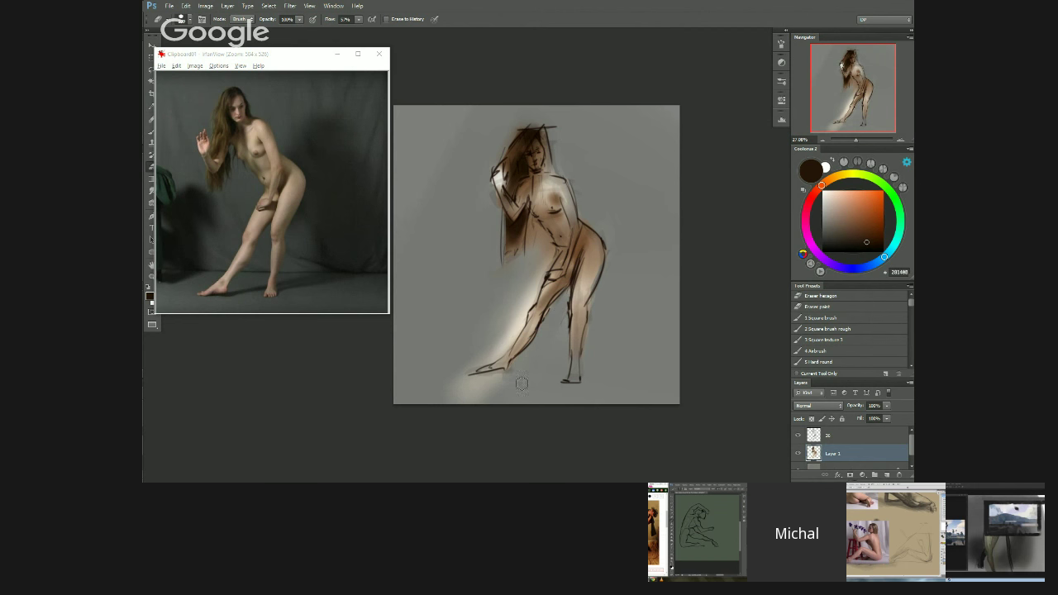
mouse_move(494, 391)
left_mouse_down()
mouse_move(463, 417)
mouse_move(489, 396)
mouse_move(443, 391)
mouse_move(501, 390)
mouse_move(448, 393)
mouse_move(508, 378)
mouse_move(452, 383)
mouse_move(516, 324)
mouse_move(511, 335)
mouse_move(492, 353)
mouse_move(511, 321)
mouse_move(472, 342)
mouse_move(507, 287)
mouse_move(512, 303)
mouse_move(530, 277)
mouse_move(523, 310)
mouse_move(544, 262)
mouse_move(535, 248)
mouse_move(549, 262)
mouse_move(539, 267)
mouse_move(539, 248)
mouse_move(502, 272)
mouse_move(520, 244)
mouse_move(541, 244)
mouse_move(532, 224)
mouse_move(548, 269)
mouse_move(523, 208)
left_mouse_up()
key("b")
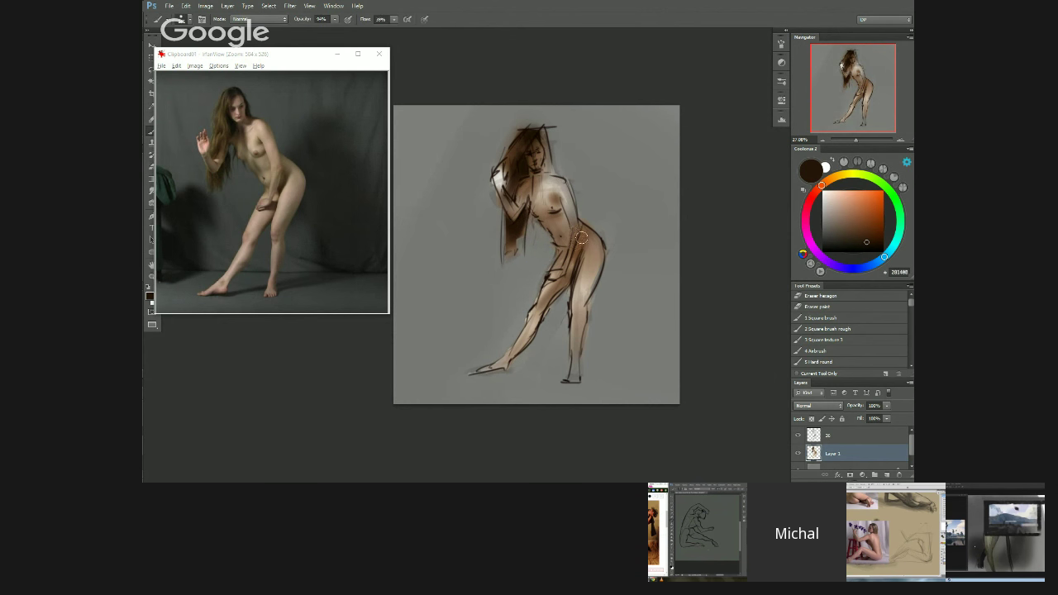
Keep the Normal blending mode and switch to the square brush preset.
right_click(554, 250, "alt")
right_click(557, 263, "alt")
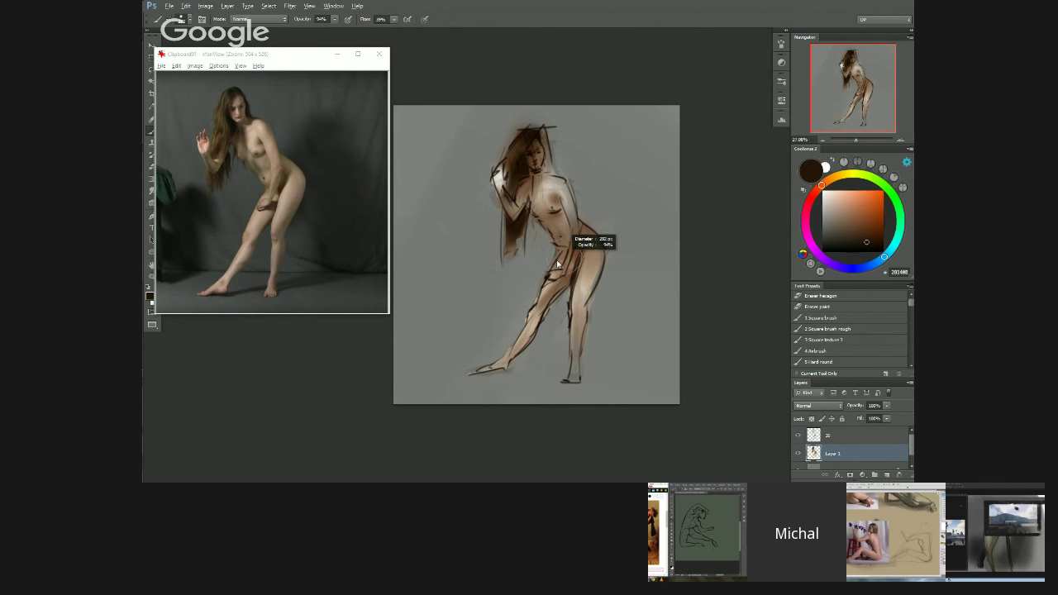
left_click(285, 18)
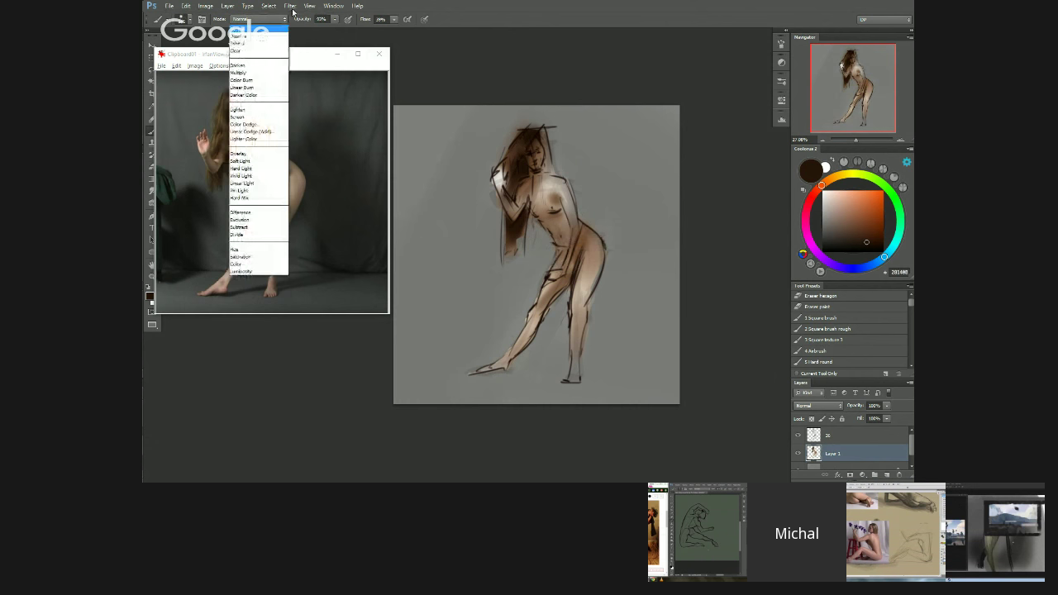
left_click(300, 33)
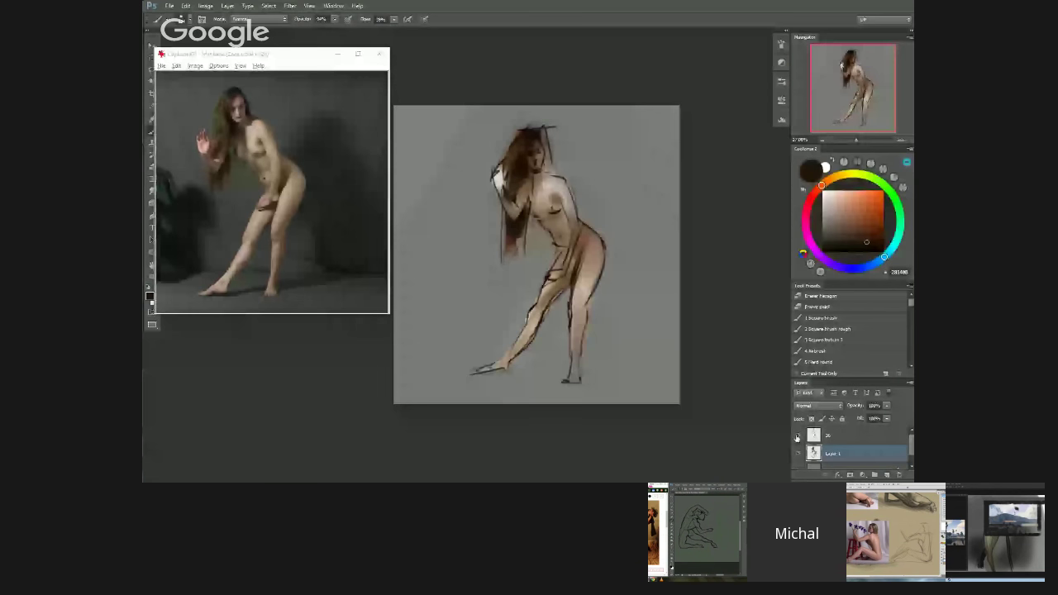
left_click(827, 318)
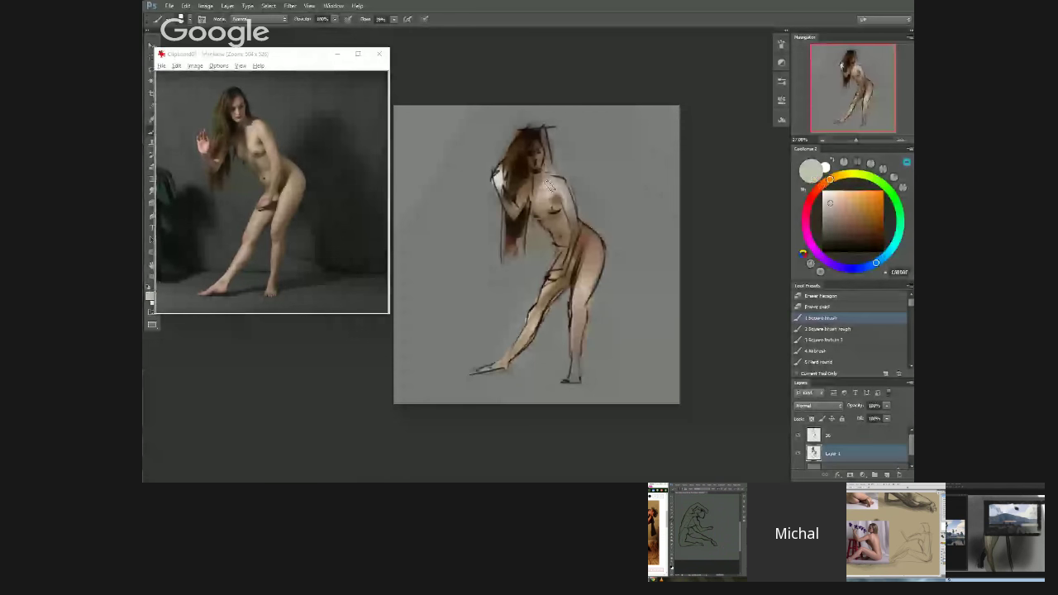
left_click_drag(548, 185, 561, 207)
key("ctrl+z")
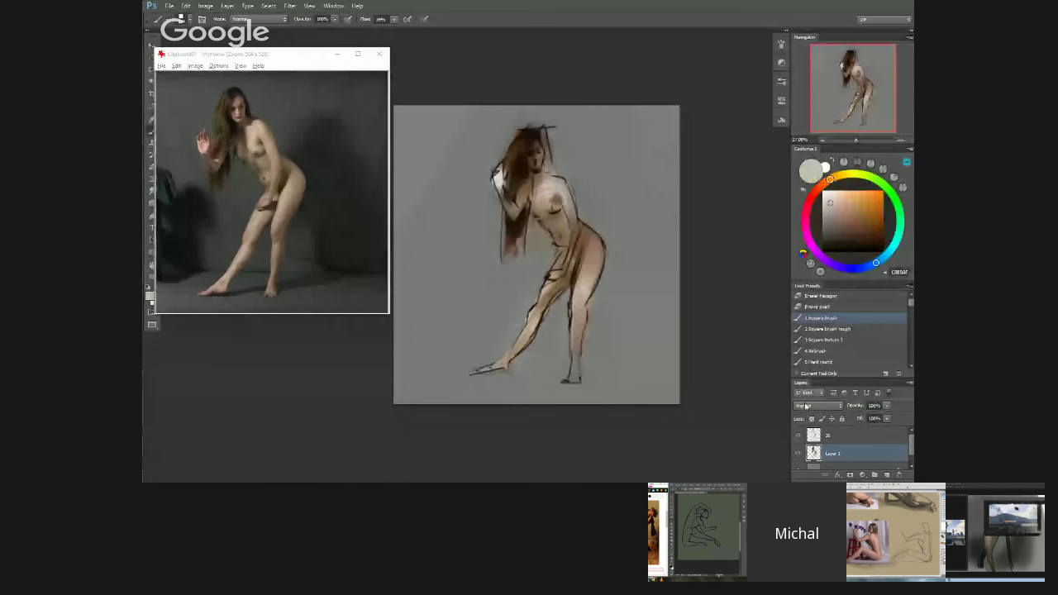
Fade line-art layer 20 to about 38% opacity and return to Layer 1.
left_click(809, 441)
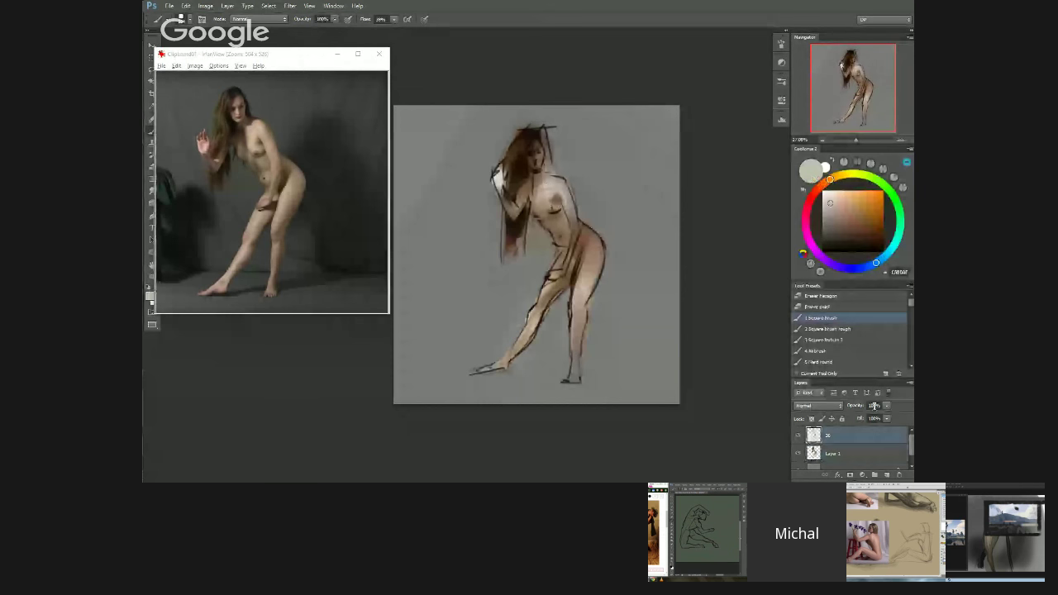
left_click(886, 406)
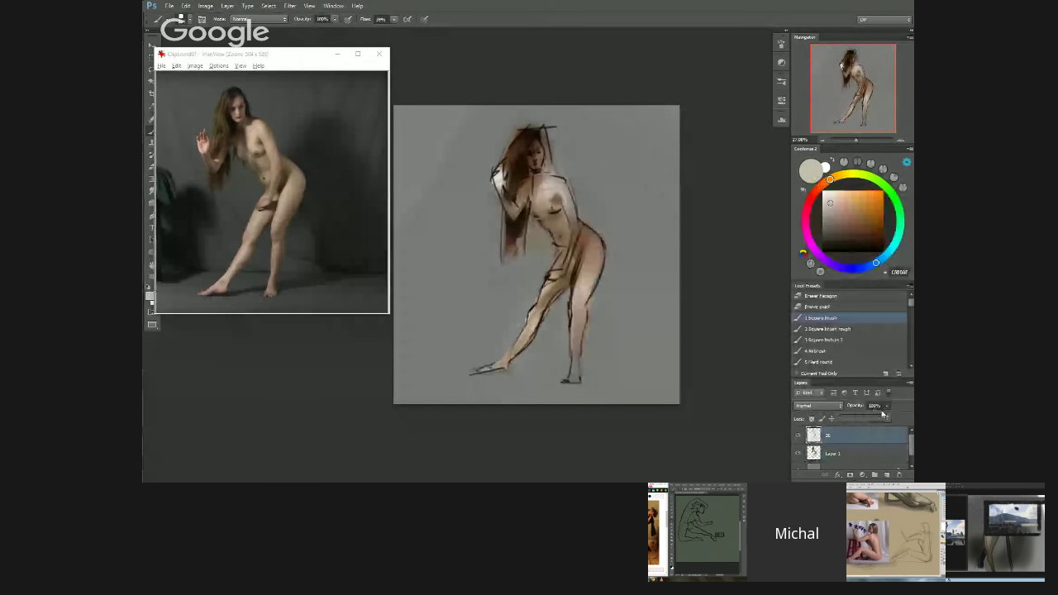
left_click_drag(884, 414, 849, 429)
left_click(832, 453)
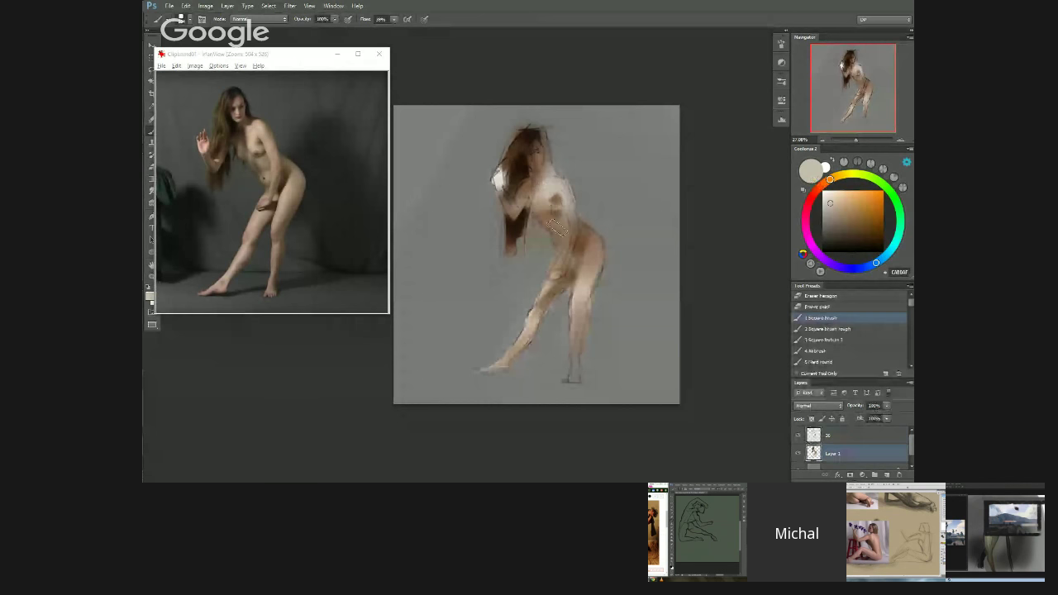
Repaint the chest and torso lighter with a 57 px brush, dabbing light paint on the face.
left_click_drag(559, 228, 549, 191)
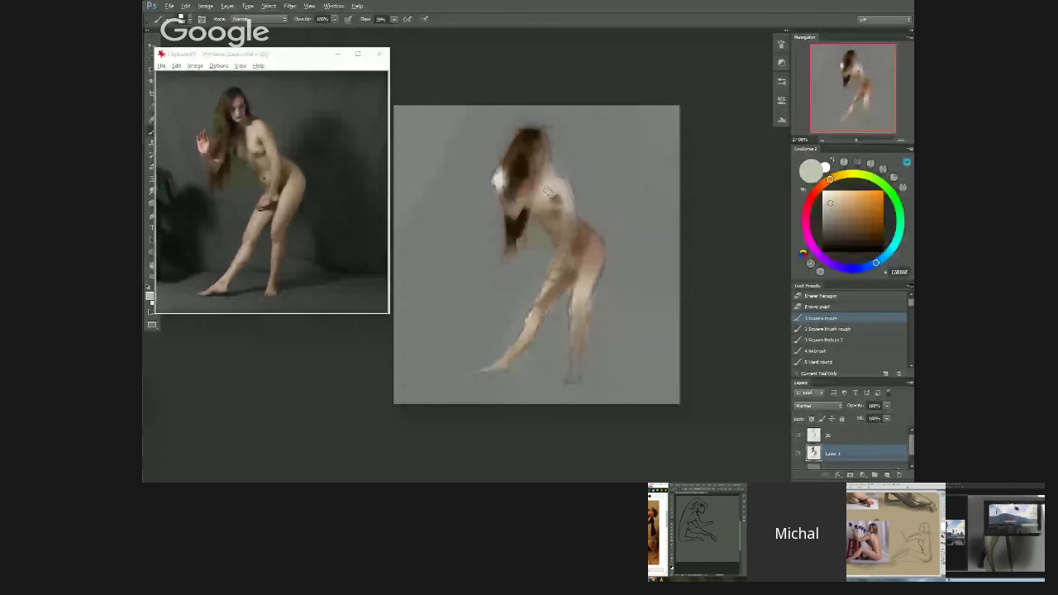
left_click_drag(549, 192, 532, 219)
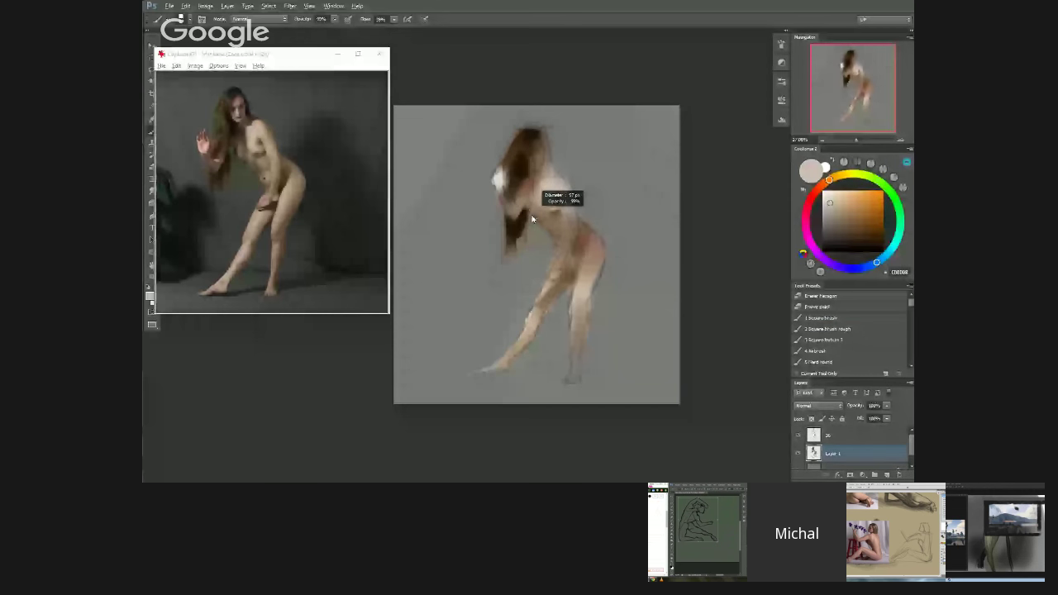
mouse_move(532, 219)
left_mouse_down()
mouse_move(483, 178)
mouse_move(496, 169)
left_mouse_up()
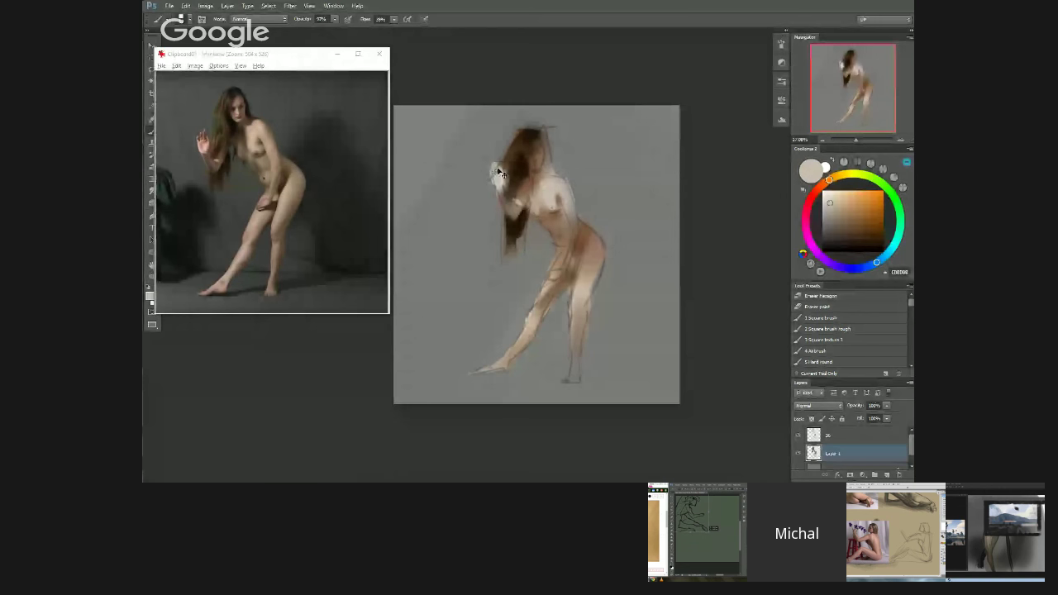
left_click_drag(496, 176, 496, 166)
left_click(496, 170)
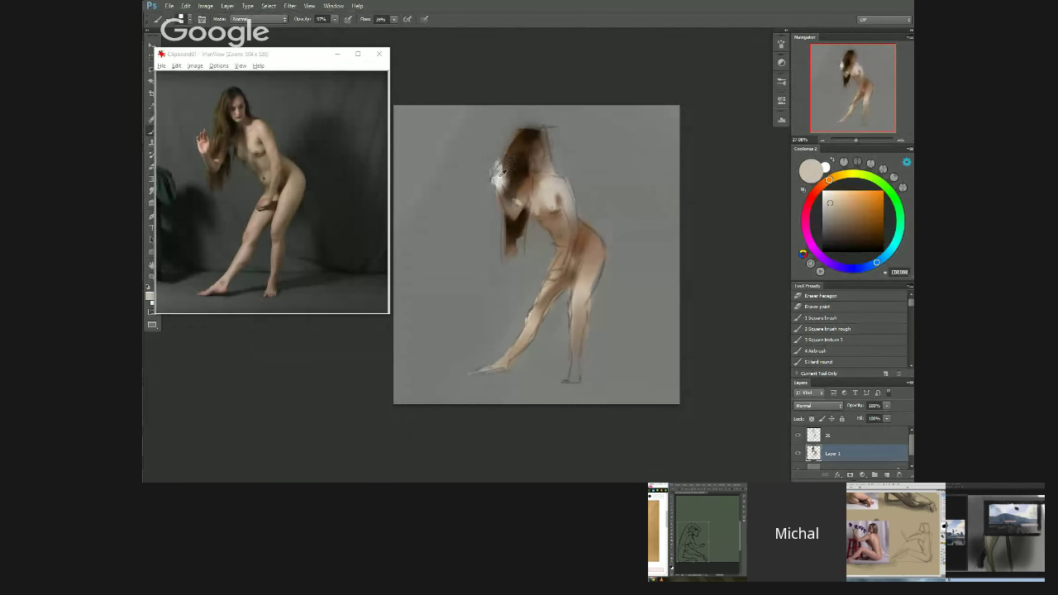
mouse_move(497, 172)
left_mouse_down()
mouse_move(497, 184)
mouse_move(522, 172)
left_mouse_up()
Sample darker browns from the hair and paint dark brown strokes into it.
left_click(522, 170, "alt")
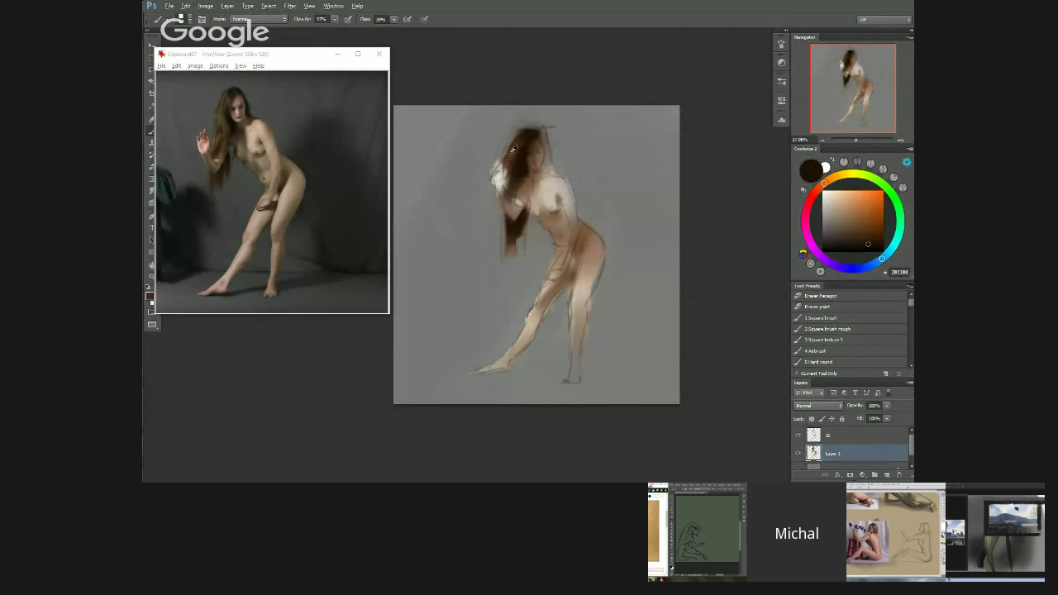
left_click(517, 149, "alt")
key("e")
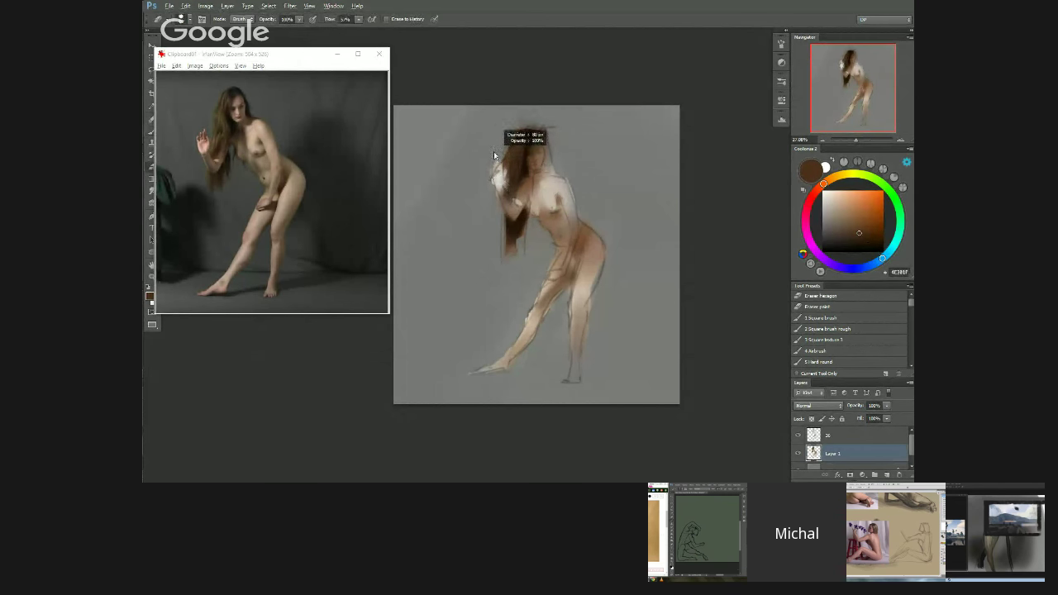
right_click(504, 163, "alt")
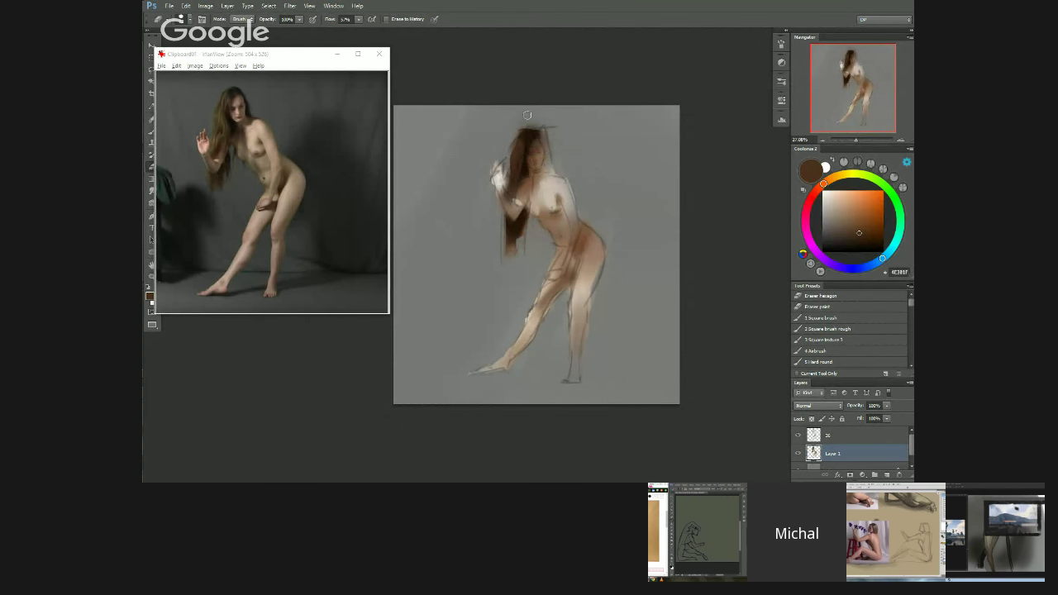
key("b")
left_click(536, 134, "alt")
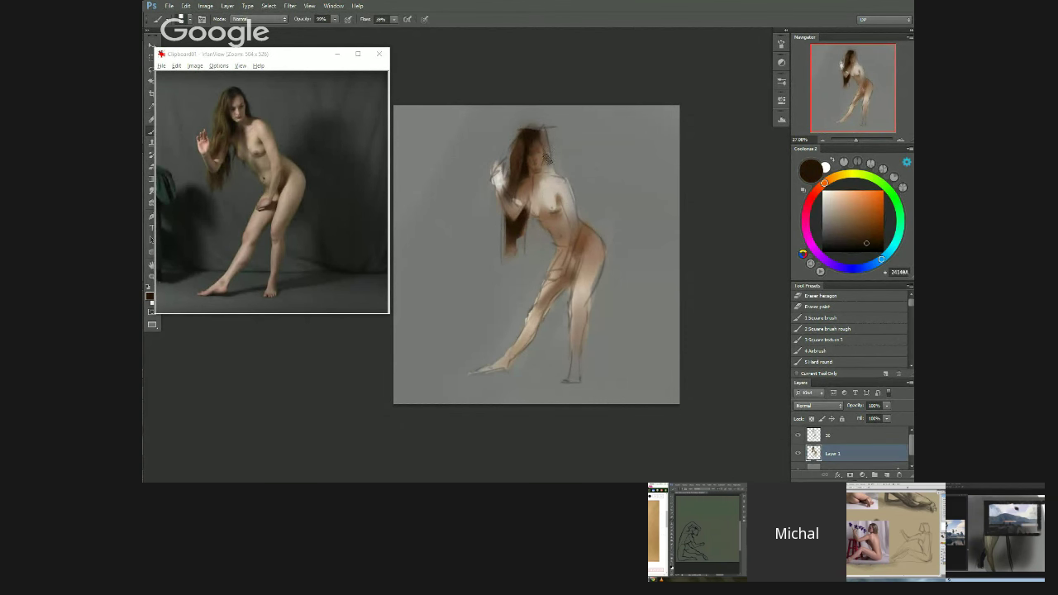
right_click(546, 172, "alt")
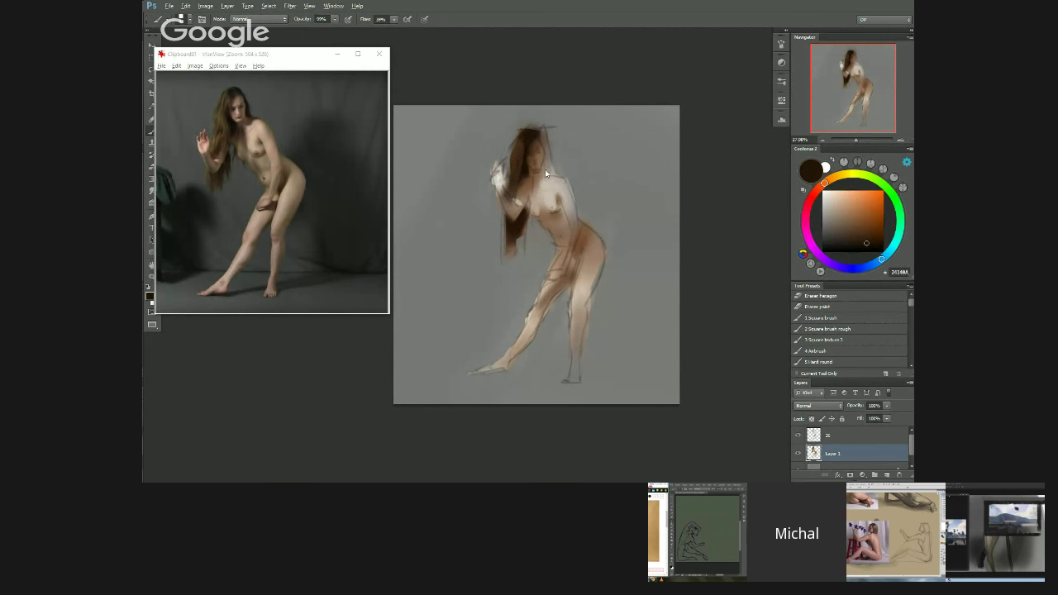
left_click_drag(546, 166, 537, 128)
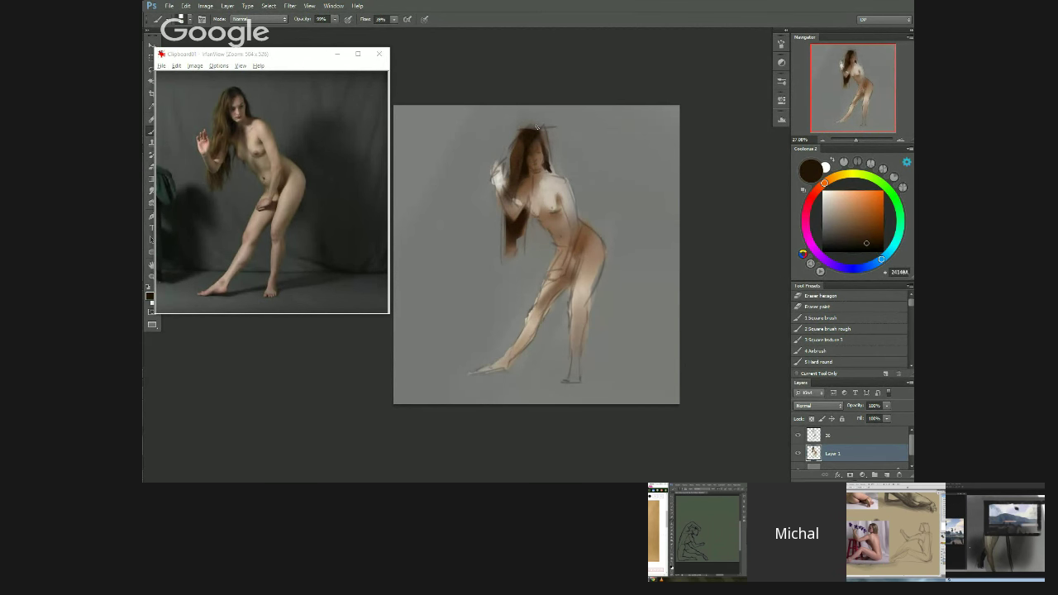
Dab dark paint on the chest, then sample light beige with a larger brush at 50% opacity.
scroll(539, 213, "down", 1)
left_click_drag(539, 213, 552, 143)
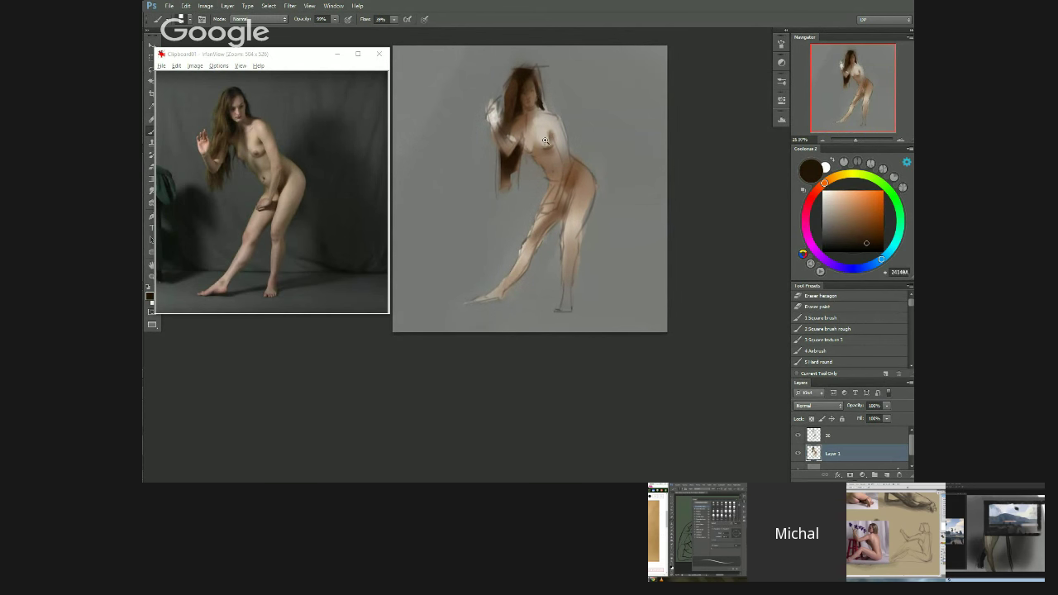
scroll(545, 141, "up", 2)
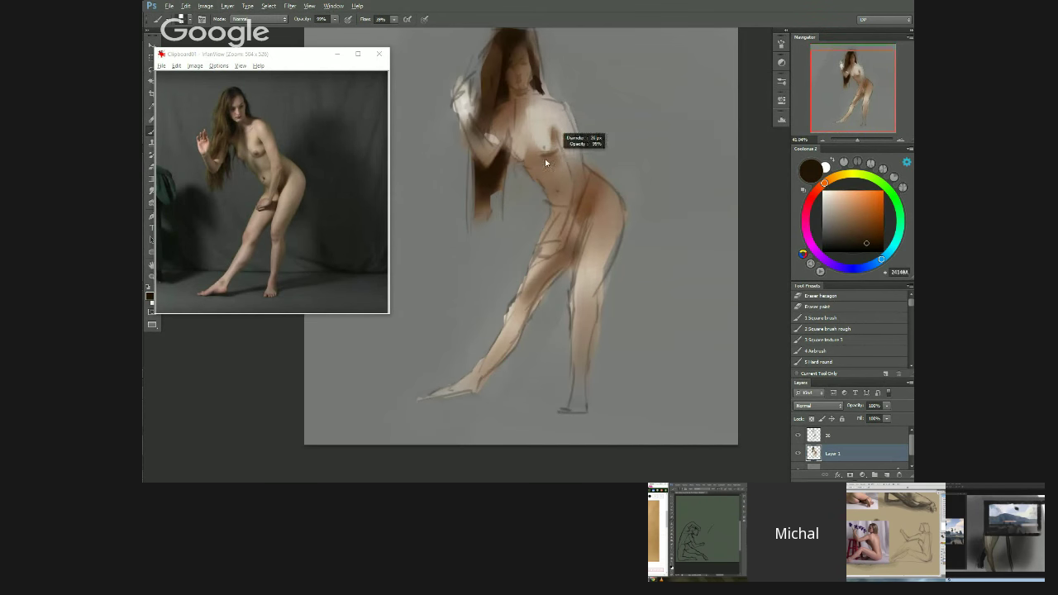
left_click(555, 150)
right_click(537, 154, "alt")
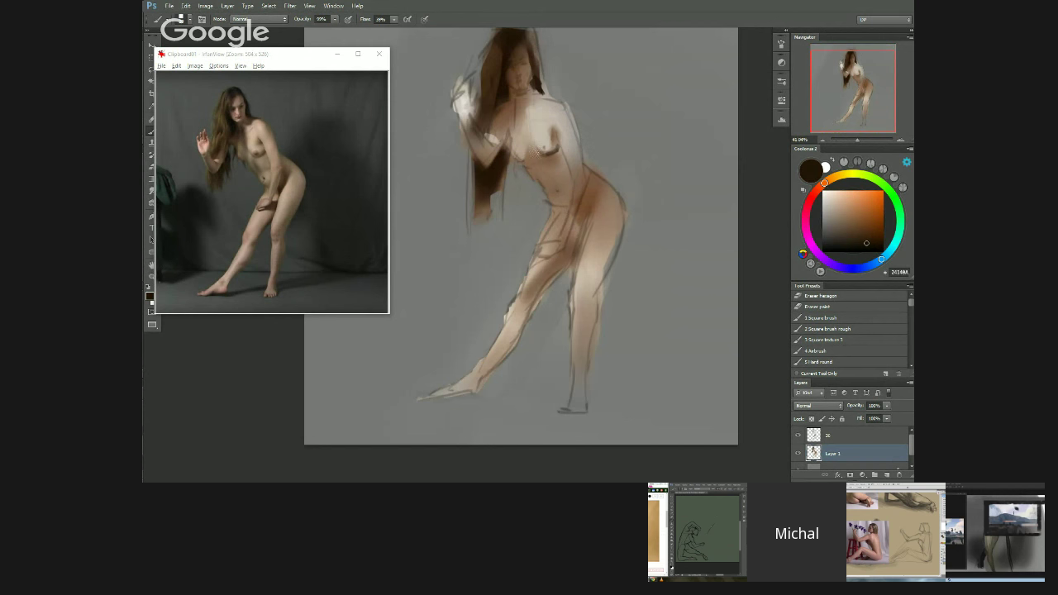
right_click(533, 157, "alt")
left_click(522, 152, "alt")
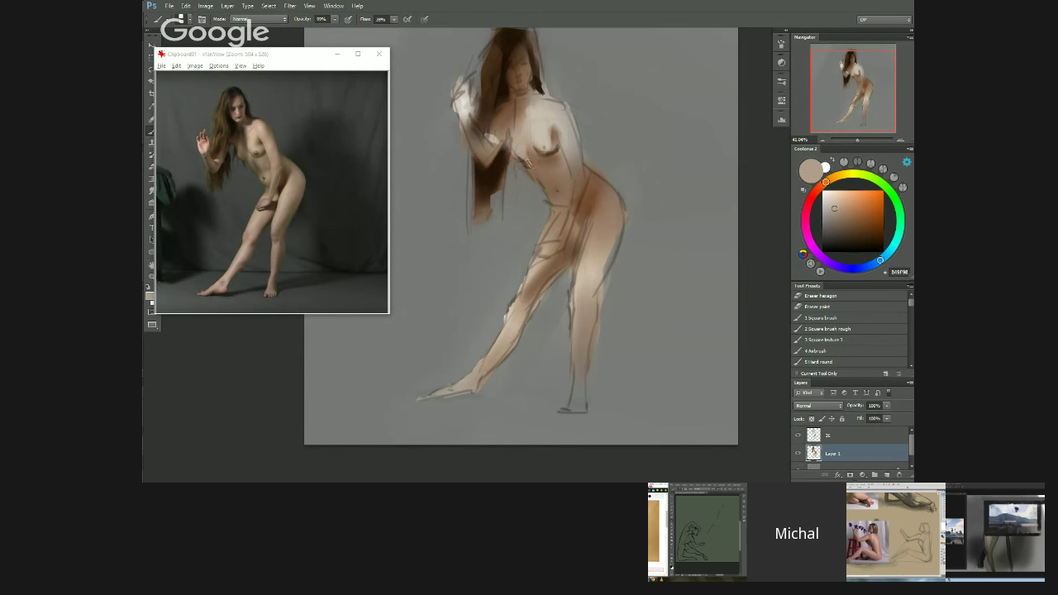
right_click(526, 170, "alt")
right_click(534, 172)
key("Escape")
right_click(552, 173, "alt")
right_click(545, 176, "alt")
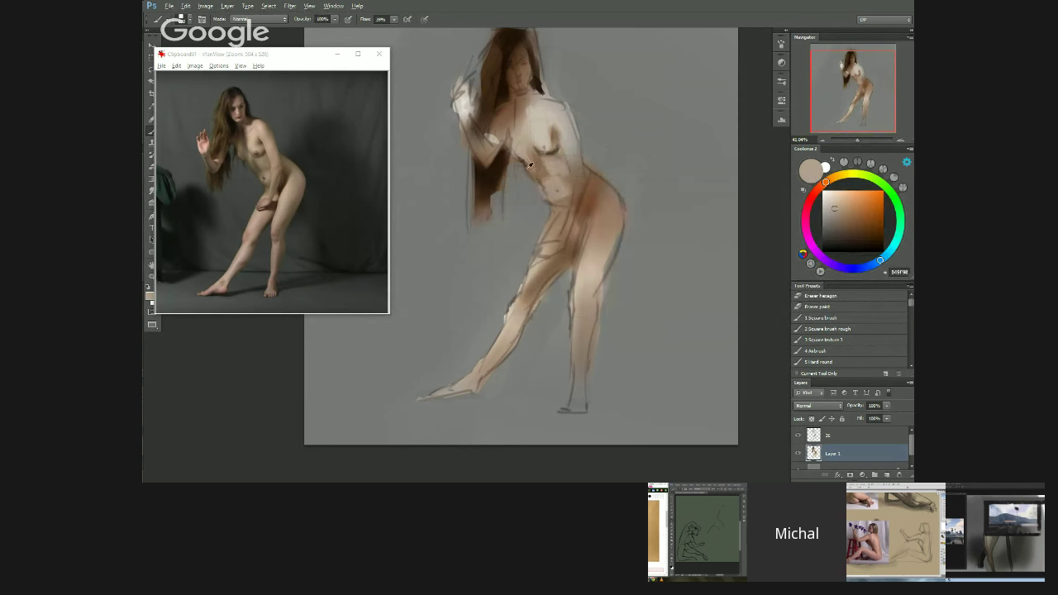
key("5")
scroll(543, 181, "down", 2)
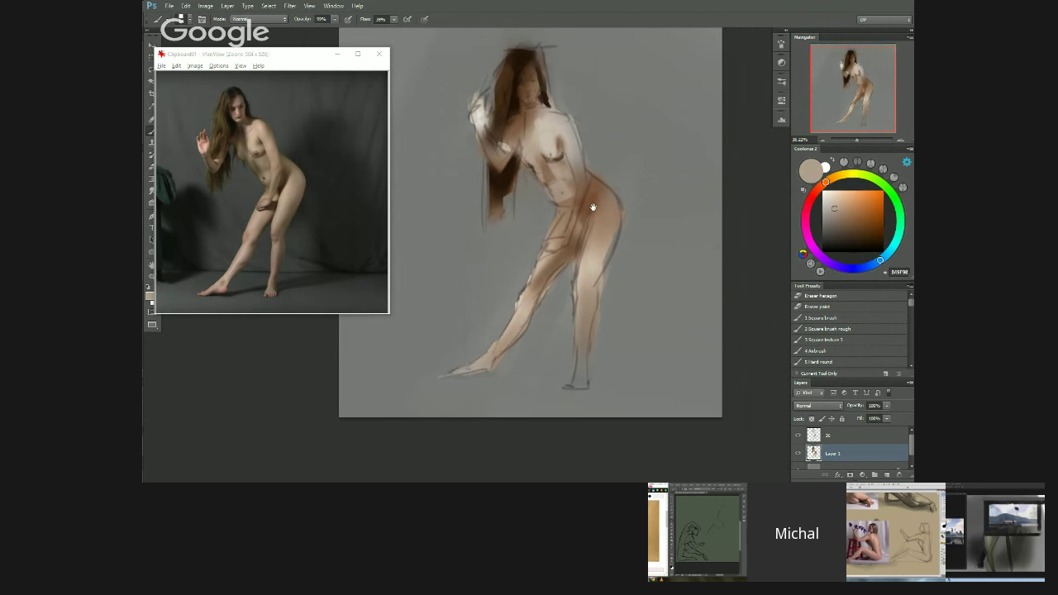
Paint dark brown from the head onto the hip, redoing it as a softer stroke.
right_click(538, 199, "alt")
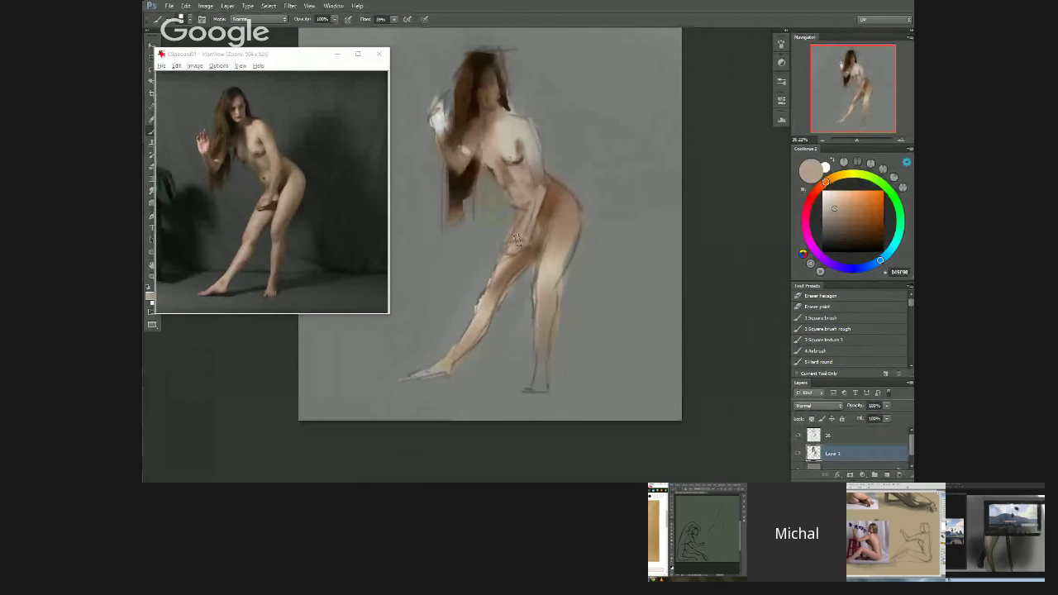
mouse_move(519, 235)
left_mouse_down()
mouse_move(501, 248)
mouse_move(506, 257)
left_mouse_up()
right_click(530, 226, "alt")
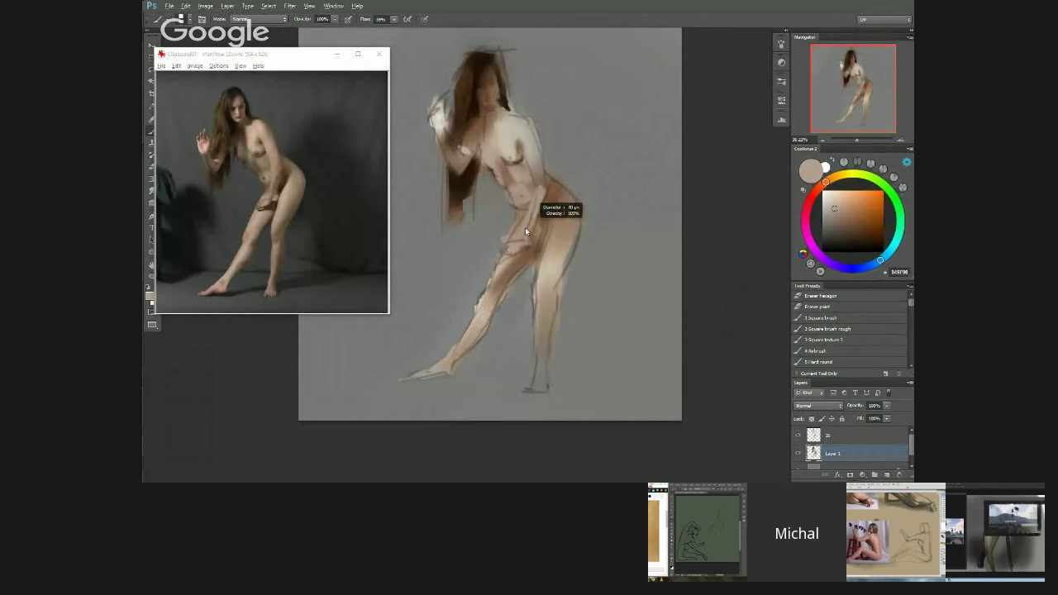
left_click(476, 99, "alt")
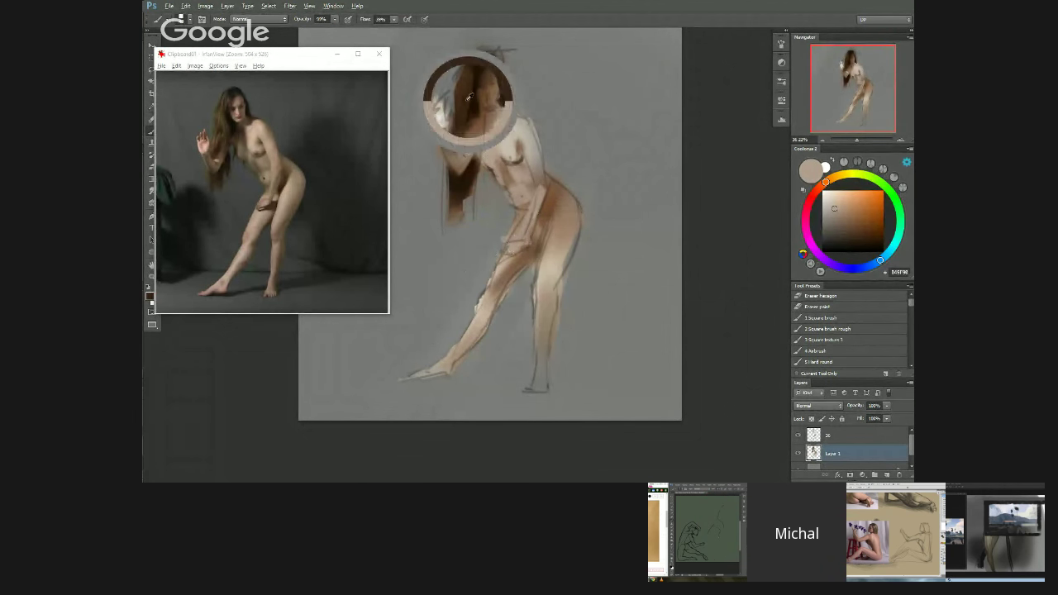
right_click(541, 223, "alt")
left_click_drag(541, 234, 555, 200)
key("ctrl+z")
right_click(545, 213, "alt")
mouse_move(537, 235)
left_mouse_down()
mouse_move(549, 199)
mouse_move(527, 259)
mouse_move(544, 241)
left_mouse_up()
At 55% opacity, darken the inner thigh and shin, then add a lighter skin stroke on the shin.
right_click(547, 212, "alt")
right_click(544, 240, "alt")
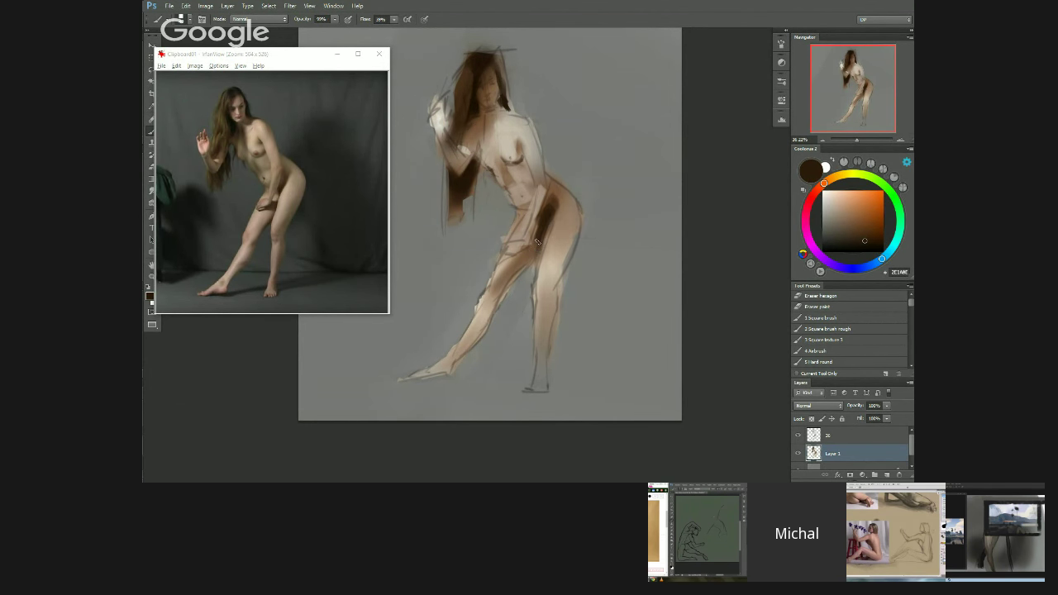
right_click(540, 229, "alt")
right_click(519, 261, "alt")
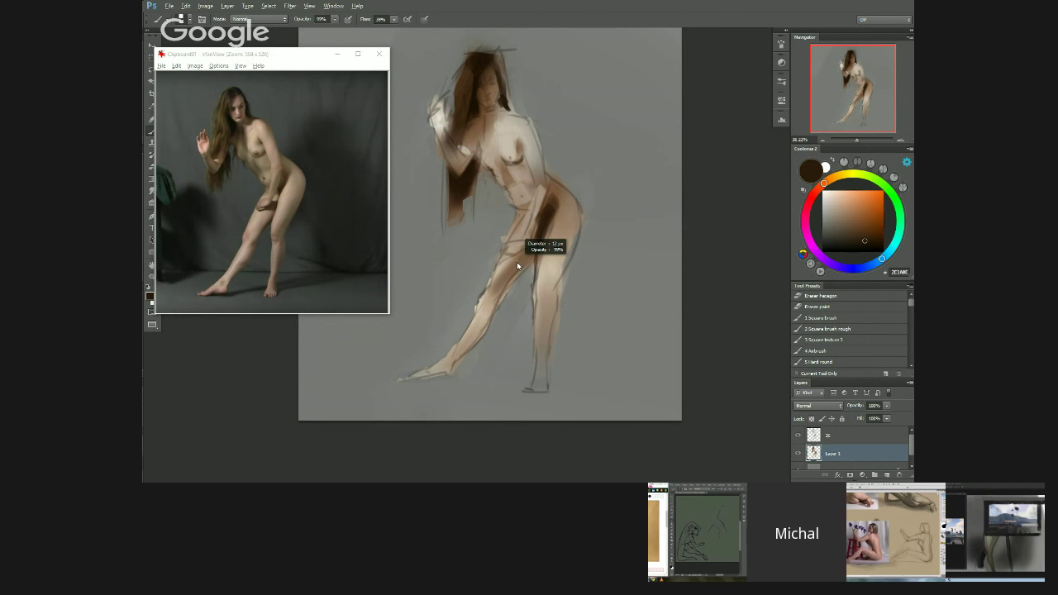
mouse_move(534, 249)
left_mouse_down()
mouse_move(485, 299)
mouse_move(496, 300)
left_mouse_up()
right_click(530, 256, "alt")
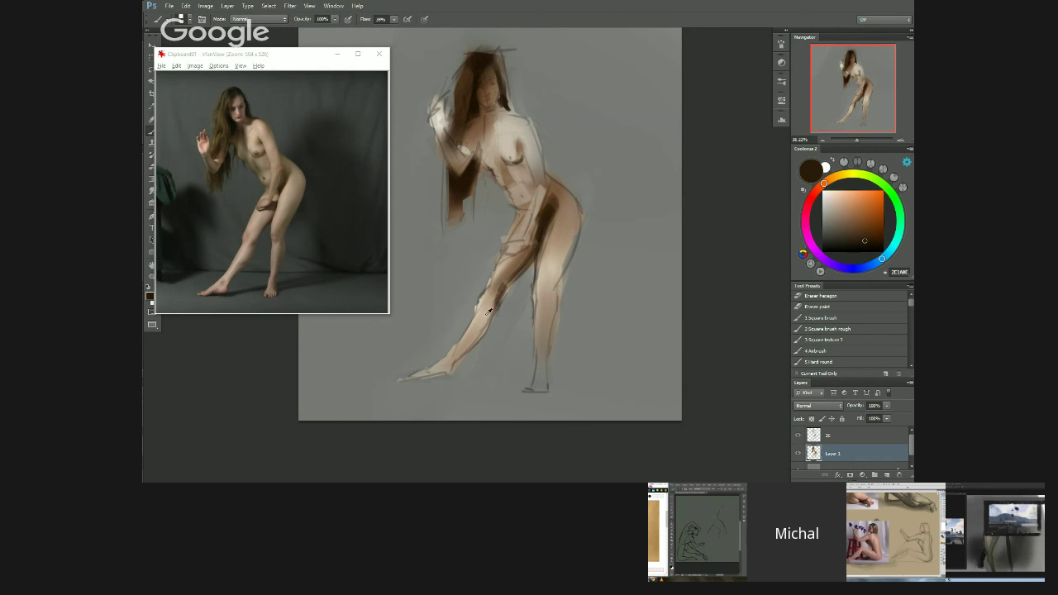
right_click(496, 299, "alt")
right_click(502, 291, "alt")
mouse_move(501, 292)
left_mouse_down()
mouse_move(488, 314)
mouse_move(488, 289)
left_mouse_up()
left_click(481, 302, "alt")
right_click(481, 302, "alt")
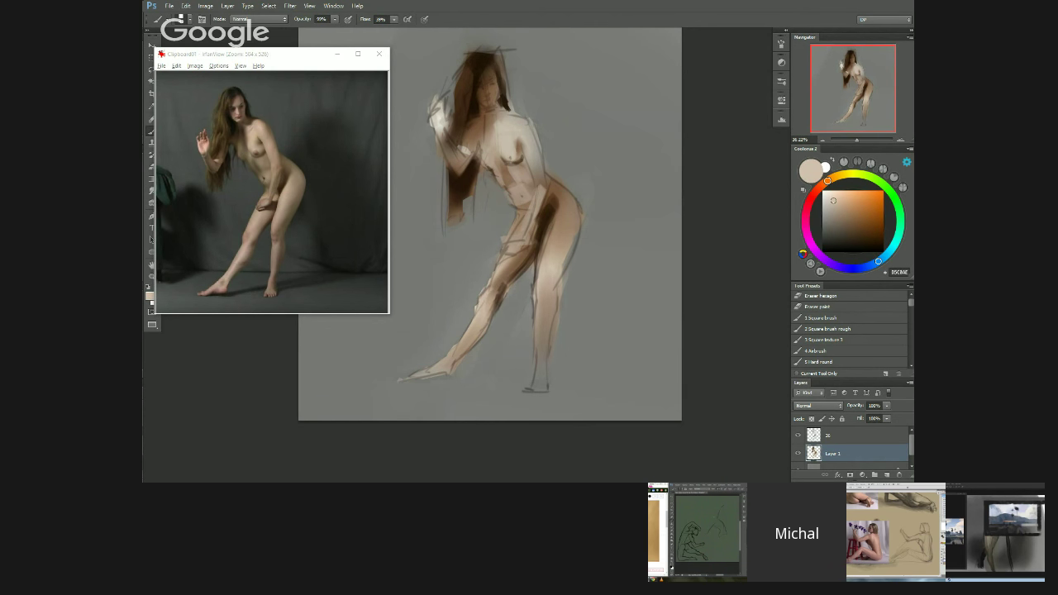
Compare the painted layer with the sketch, then paint dark brown shadow on the hip and thigh.
left_click(799, 453)
left_click(799, 453)
left_click(485, 300, "alt")
right_click(489, 288, "alt")
right_click(514, 248, "alt")
left_click(539, 222, "alt")
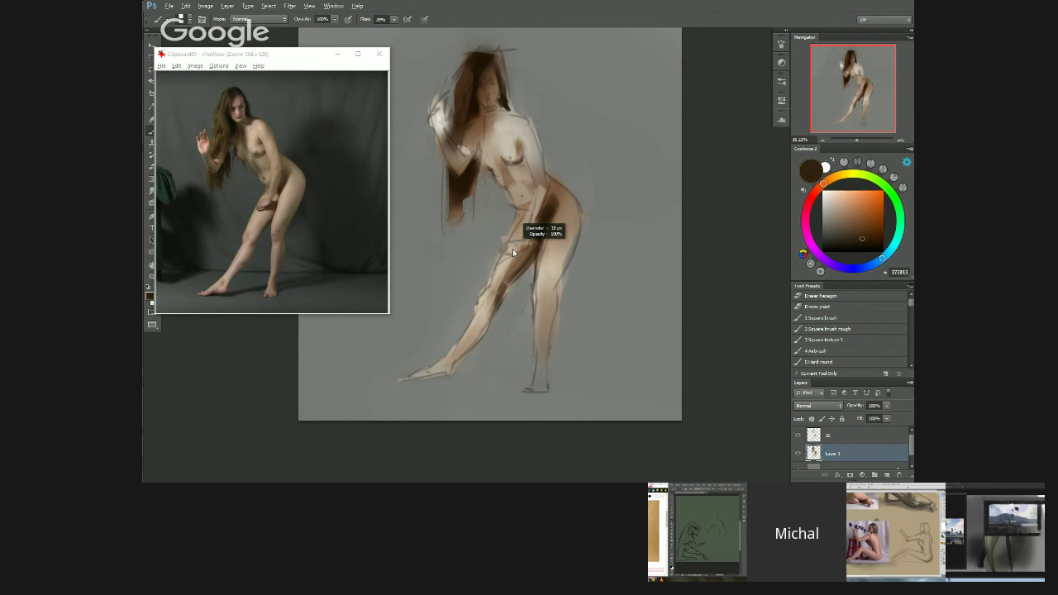
right_click(526, 239, "alt")
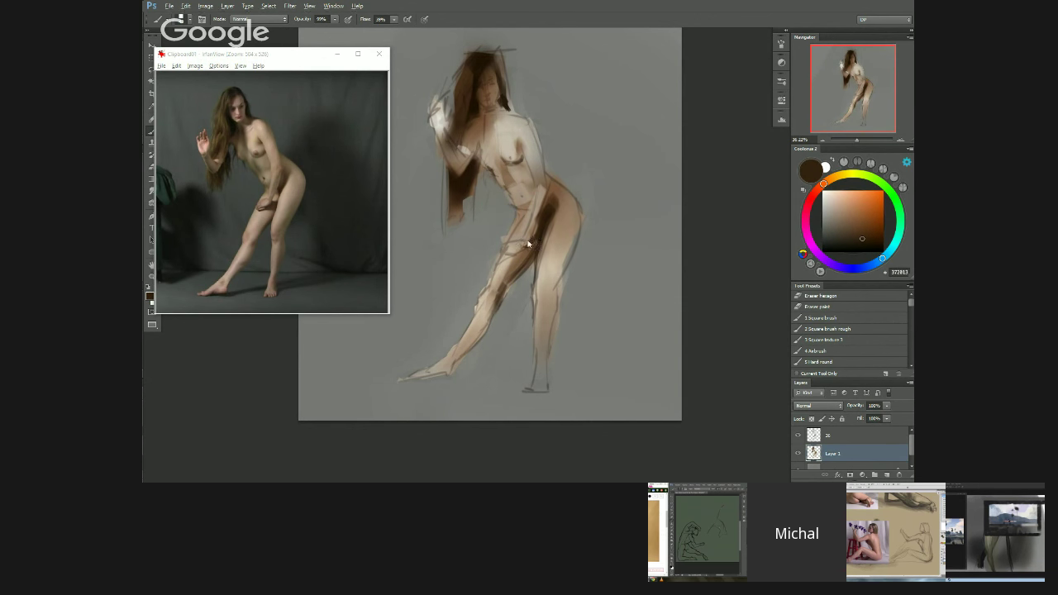
left_click_drag(532, 234, 544, 195)
Pick a greyish beige from the painting and set the brush to full opacity.
right_click(544, 193, "alt")
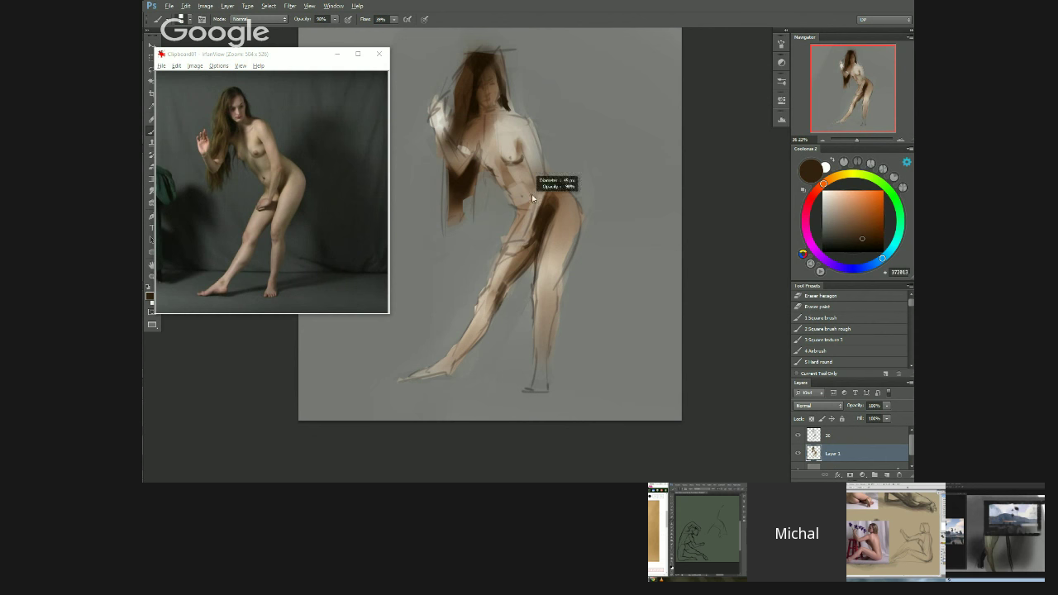
left_click(536, 192, "alt")
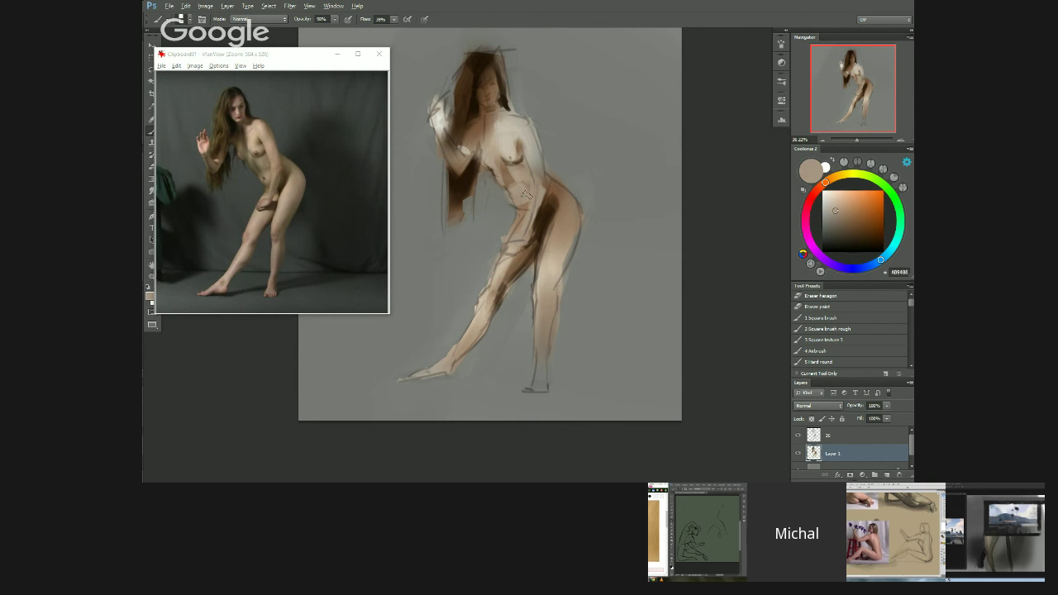
key("0")
scroll(551, 187, "down", 3)
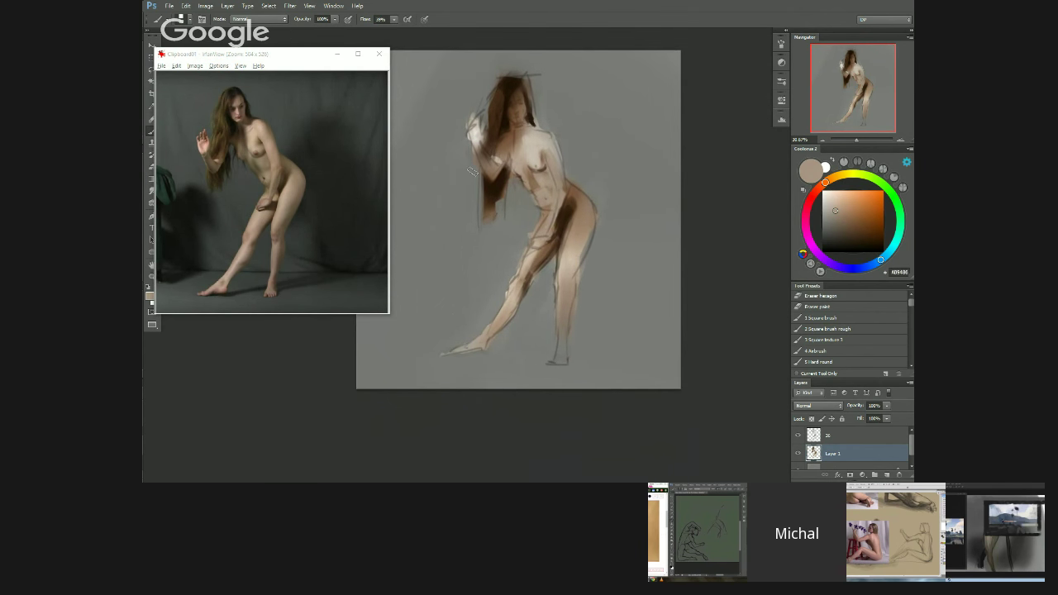
Paint lighter beige on the shin and mid-brown shading down the right thigh to the ankle.
left_click(562, 258, "alt")
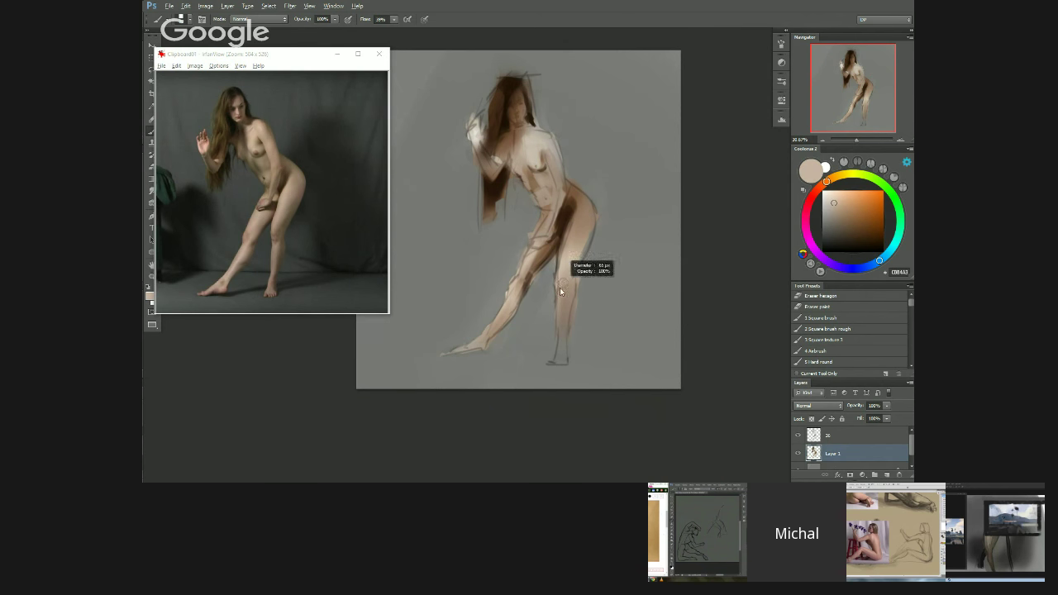
left_click_drag(559, 318, 554, 362)
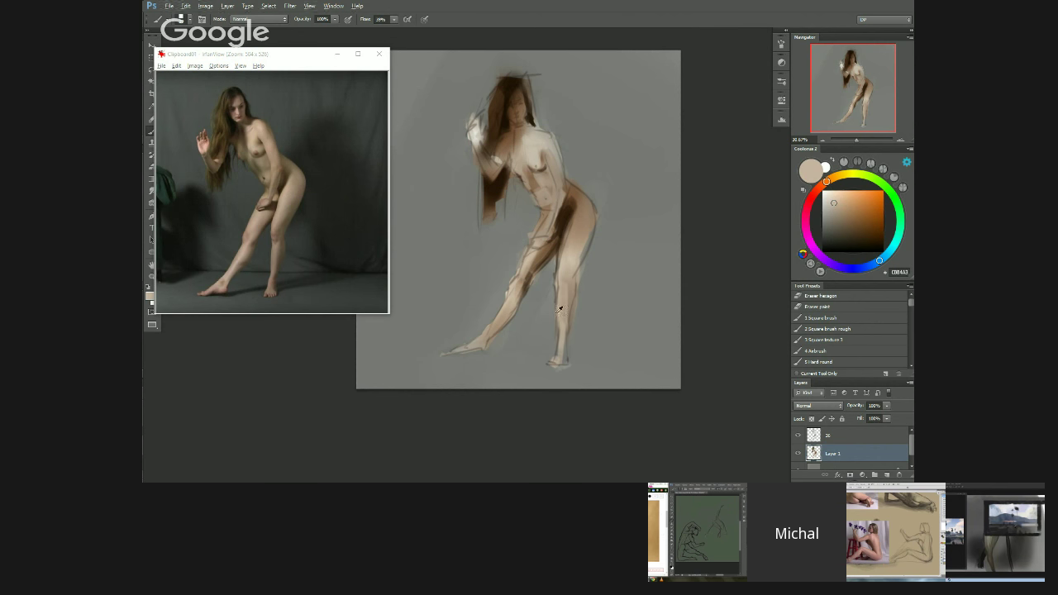
left_click(570, 195, "alt")
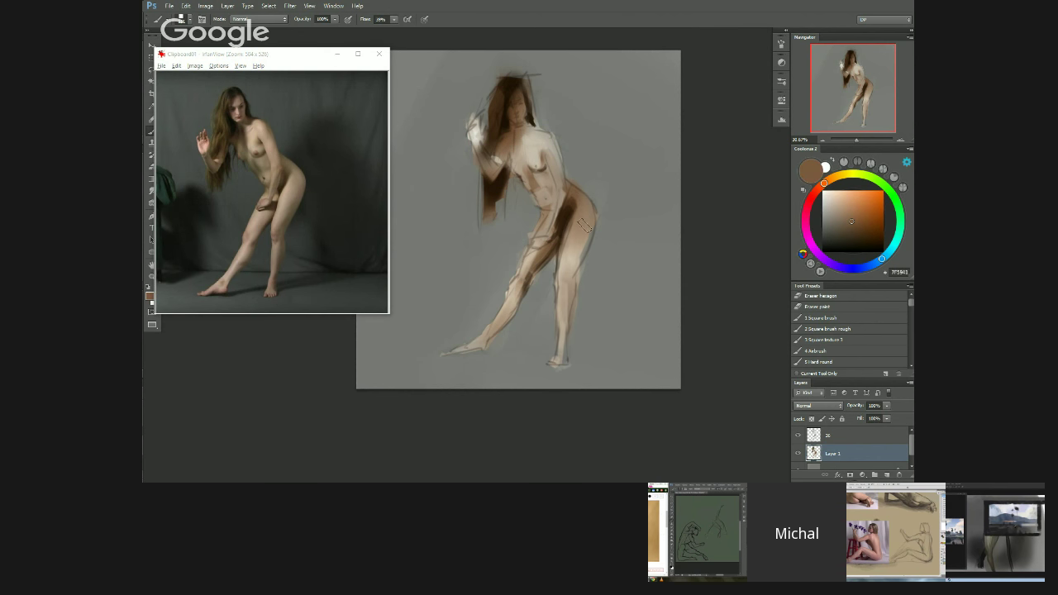
left_click_drag(586, 234, 569, 281)
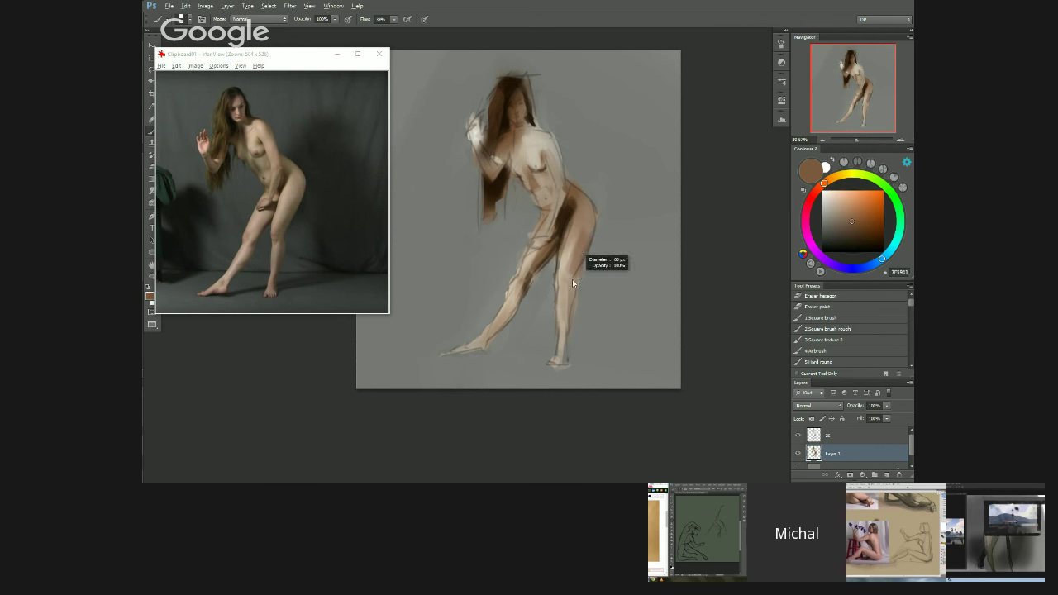
left_click_drag(584, 241, 566, 339)
mouse_move(567, 294)
left_mouse_down()
mouse_move(559, 361)
mouse_move(559, 342)
left_mouse_up()
Darken the left foot and add a darker brown stroke down the shin.
mouse_move(486, 340)
left_mouse_down()
mouse_move(485, 354)
mouse_move(446, 356)
left_mouse_up()
right_click(454, 349, "alt")
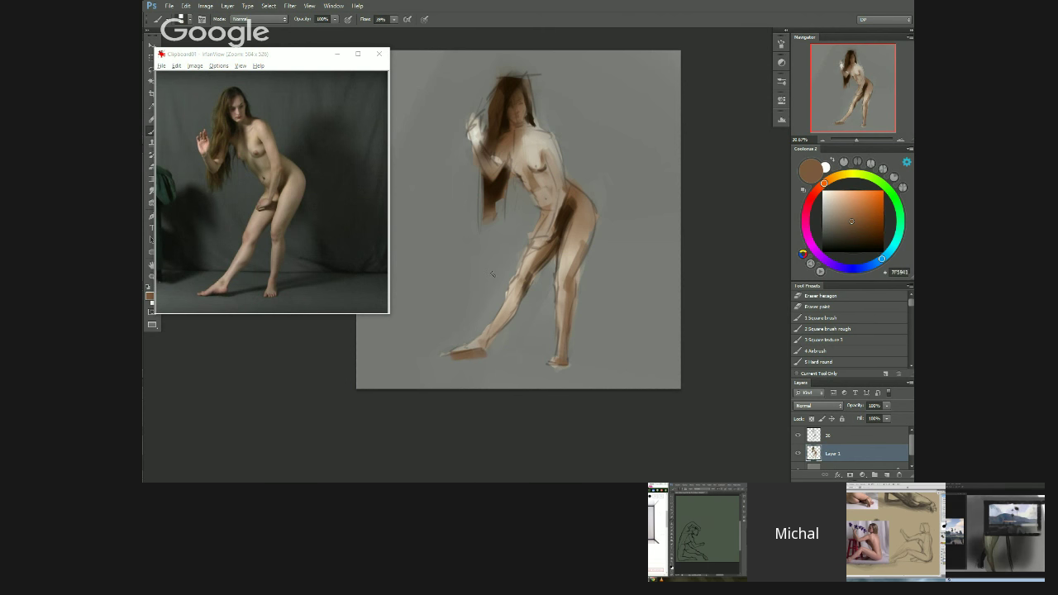
left_click(526, 268, "alt")
left_click_drag(522, 285, 508, 318)
scroll(487, 283, "down", 1)
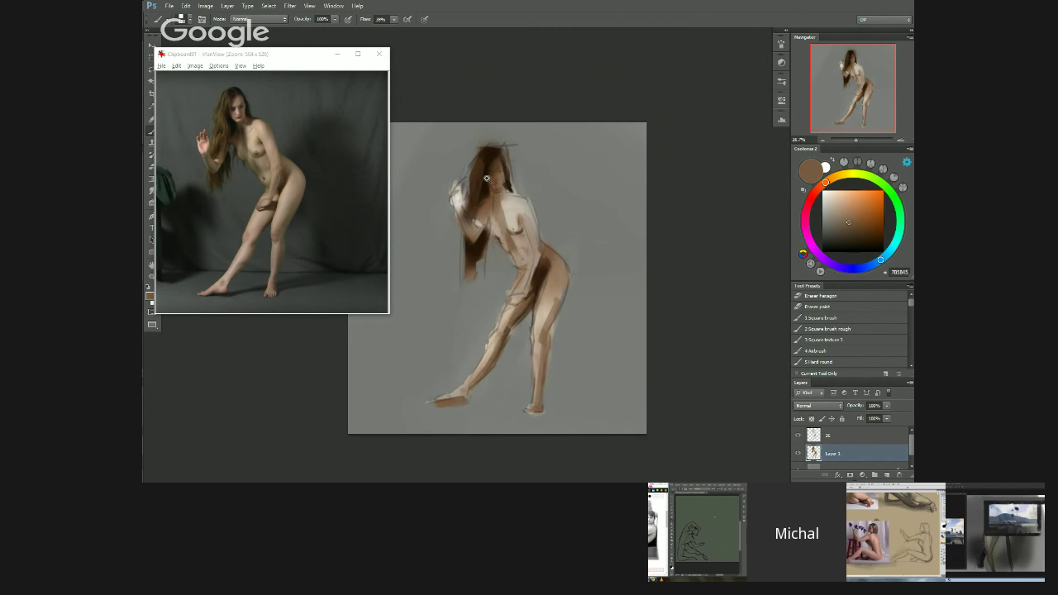
scroll(481, 158, "up", 15)
Darken the eye area of the face with dark brown sampled from the hair.
scroll(550, 212, "down", 7)
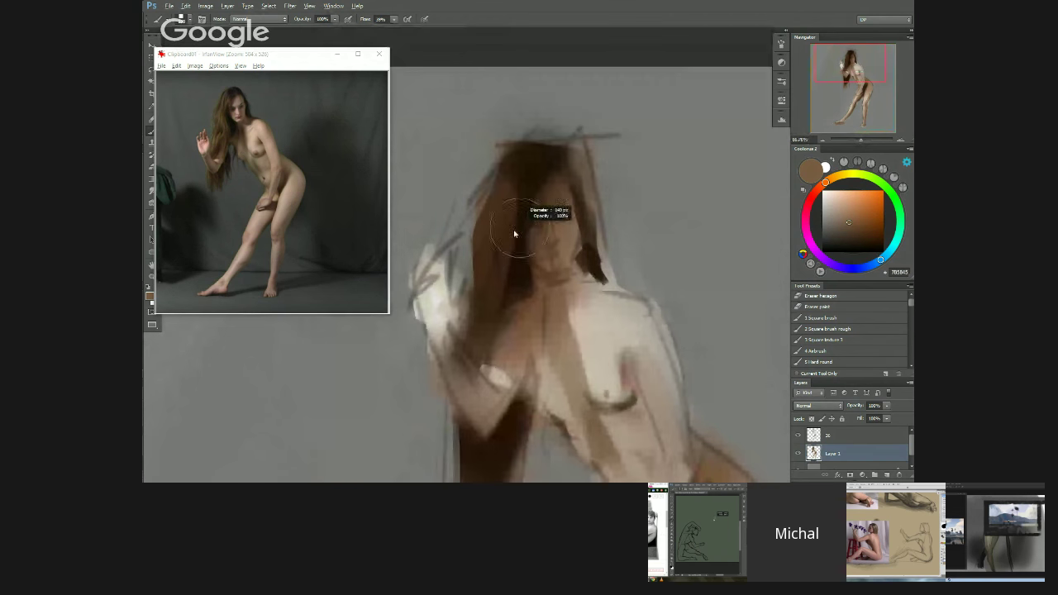
left_click(531, 215, "alt")
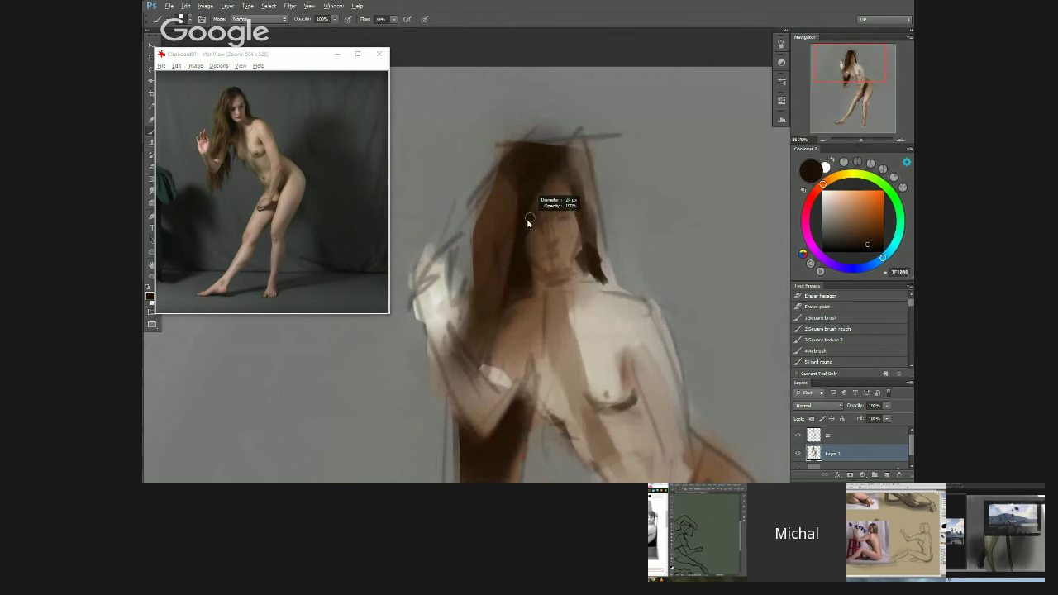
mouse_move(529, 217)
left_mouse_down()
mouse_move(495, 240)
mouse_move(568, 212)
left_mouse_up()
key("5")
key("5")
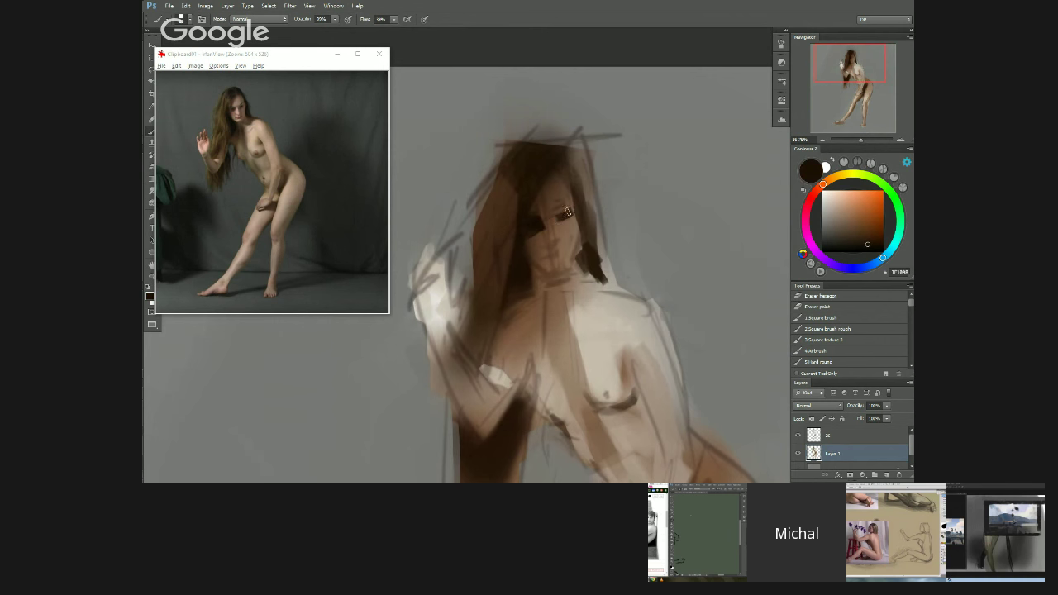
scroll(559, 221, "down", 1)
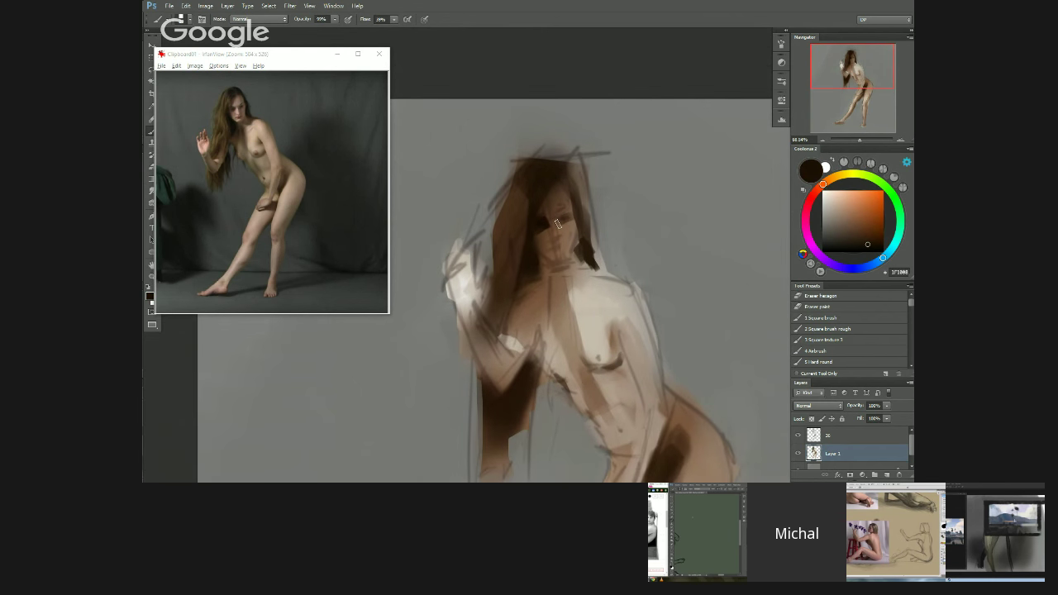
key("0")
With an 11 px brush, zoom out and paint dark brown down the hair.
right_click(553, 248, "alt")
key("ctrl+minus")
key("ctrl+minus")
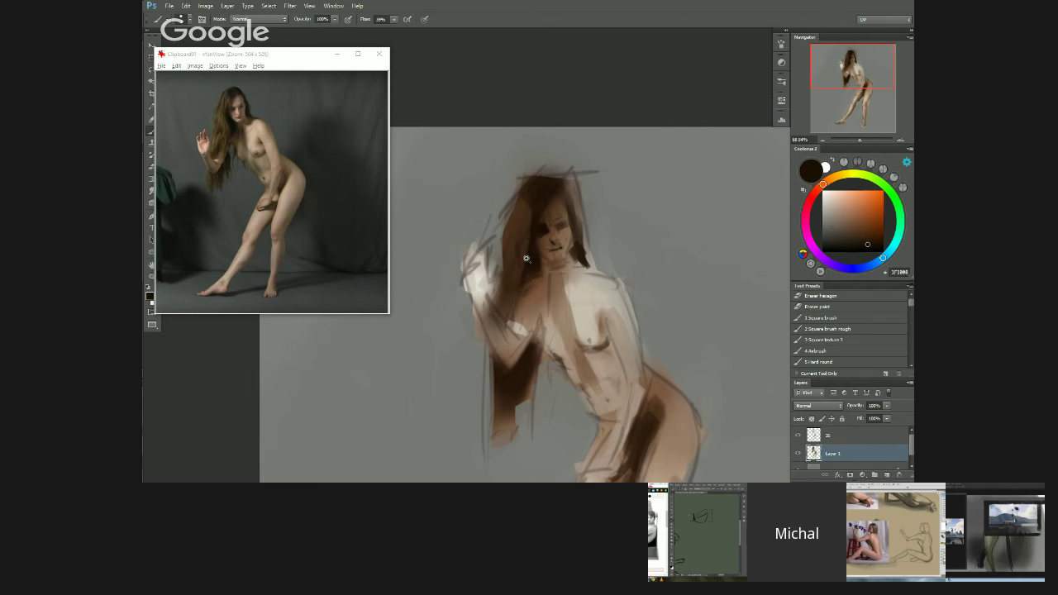
left_click_drag(532, 172, 555, 179)
left_click(555, 177, "alt")
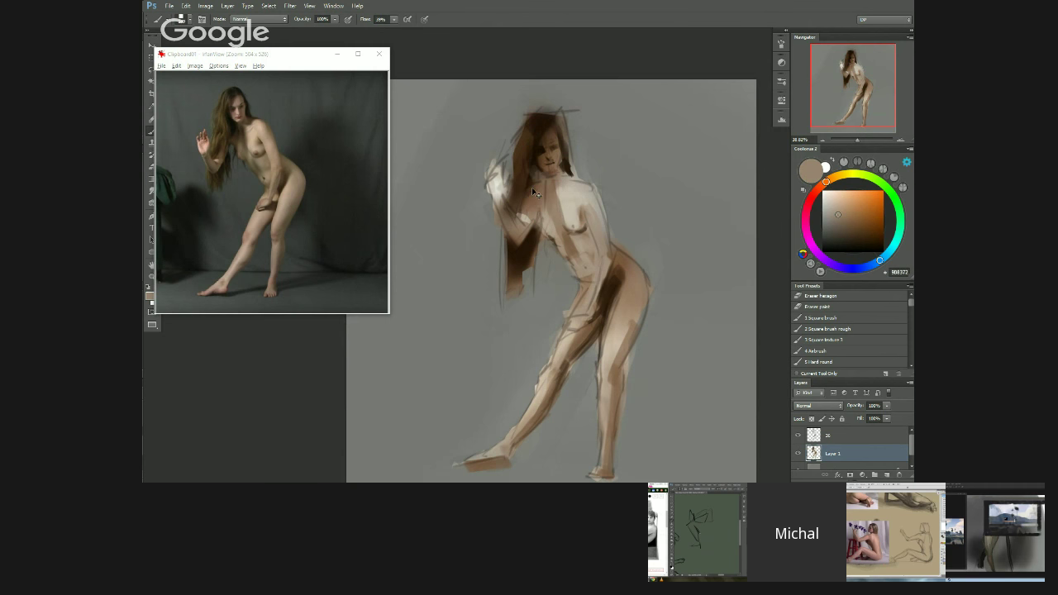
left_click(534, 171, "alt")
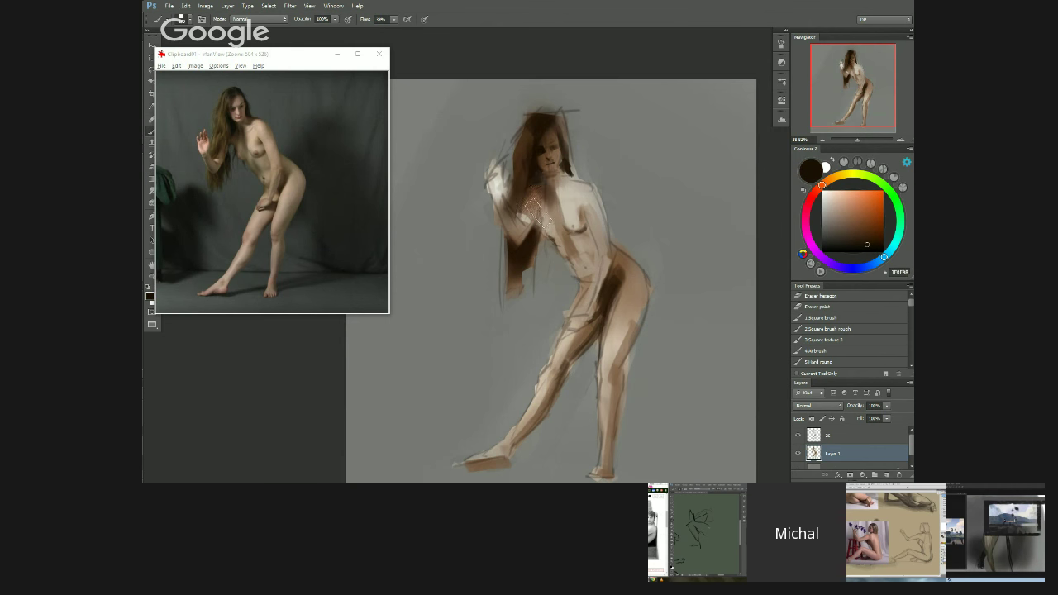
left_click_drag(531, 177, 530, 186)
Switch from Photoshop to the Hangouts window.
scroll(529, 241, "down", 1)
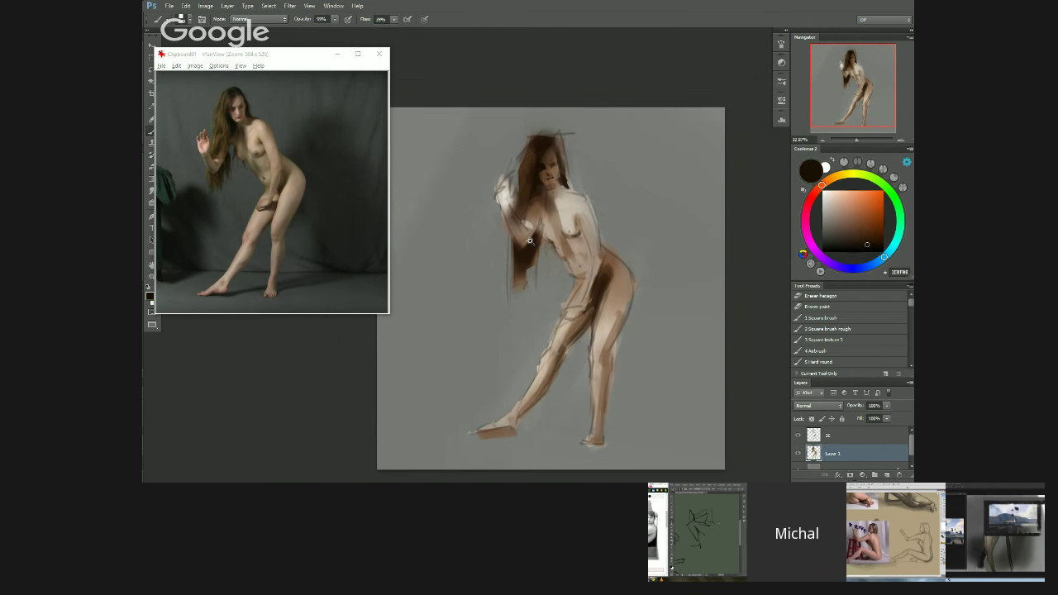
key("alt+Tab")
left_click(312, 473)
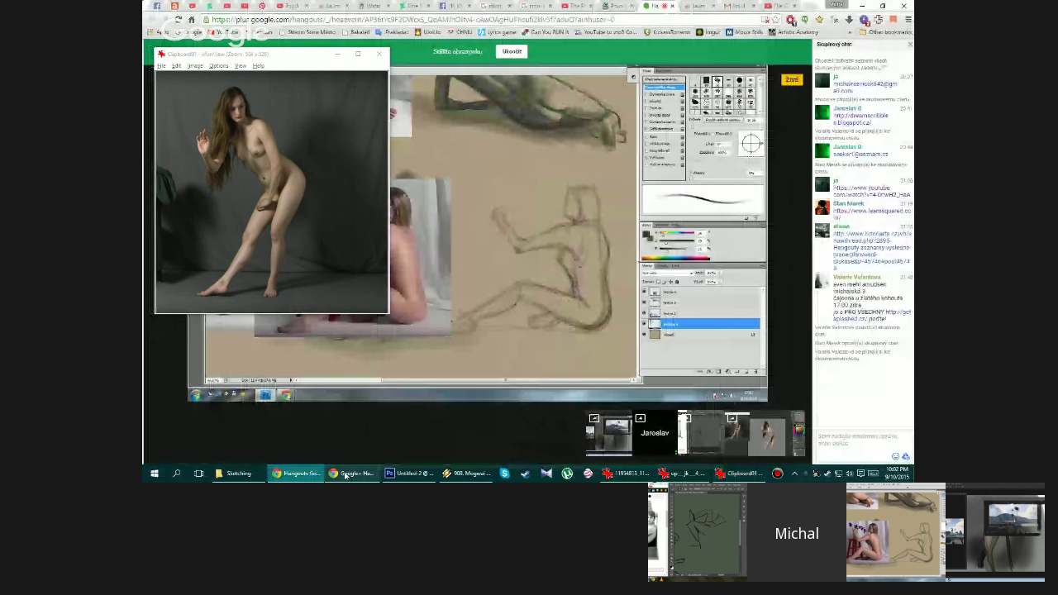
Minimise the reference photo so the Hangouts screen share is visible.
left_click(337, 54)
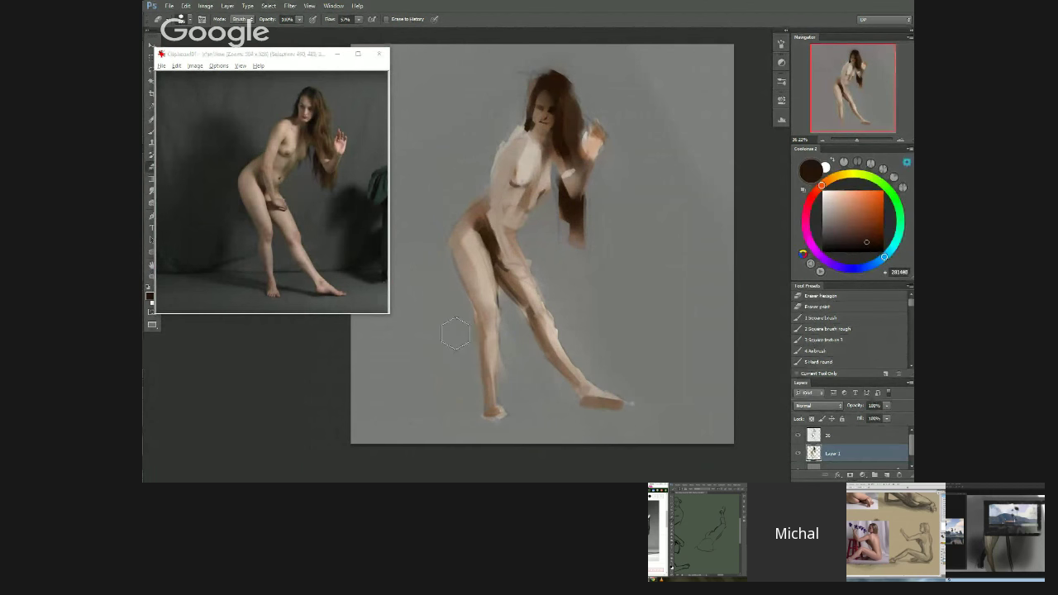
Shade the back leg in darker brown with a roughly 79 px brush at 90% opacity.
key("b")
left_click(484, 336, "alt")
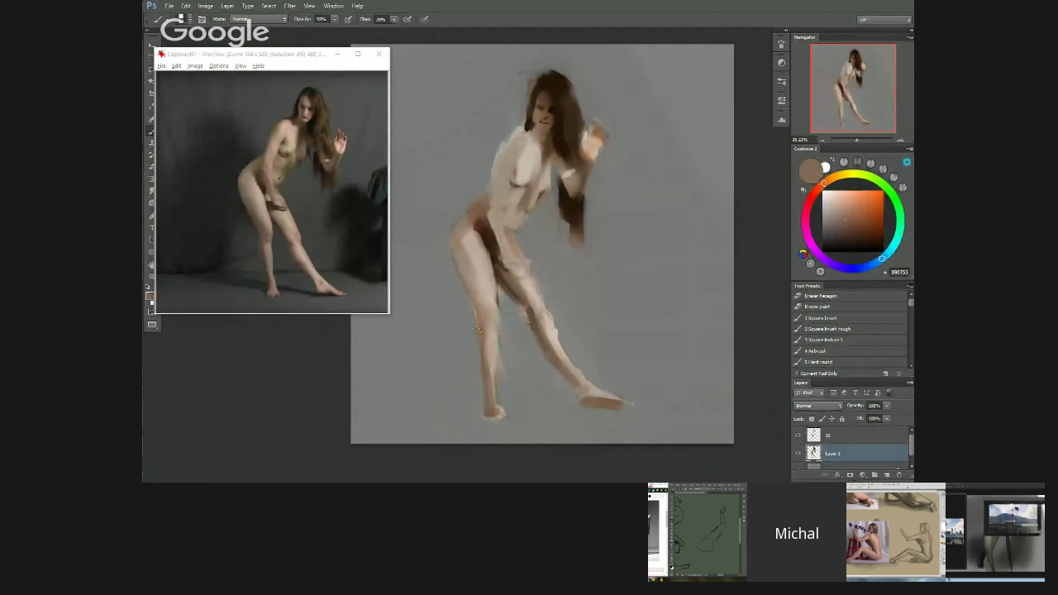
left_click(485, 343, "alt")
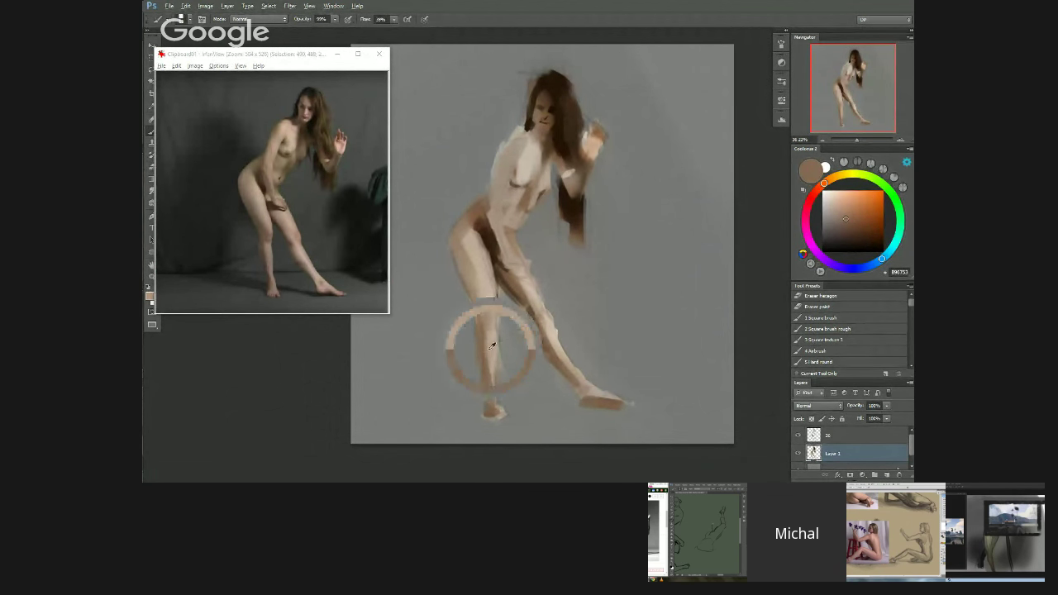
key("9")
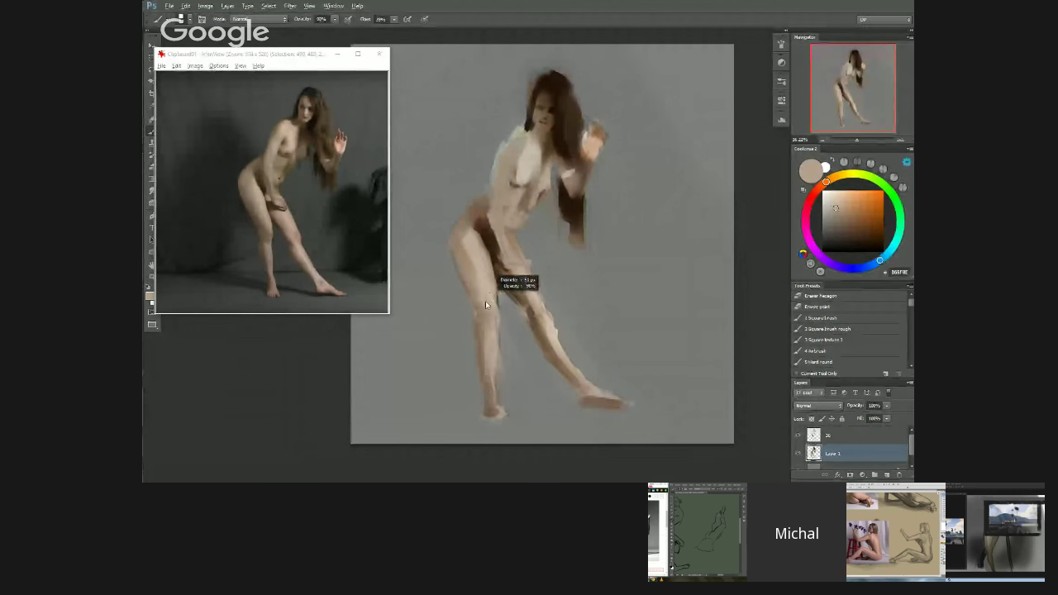
left_click(486, 318, "alt")
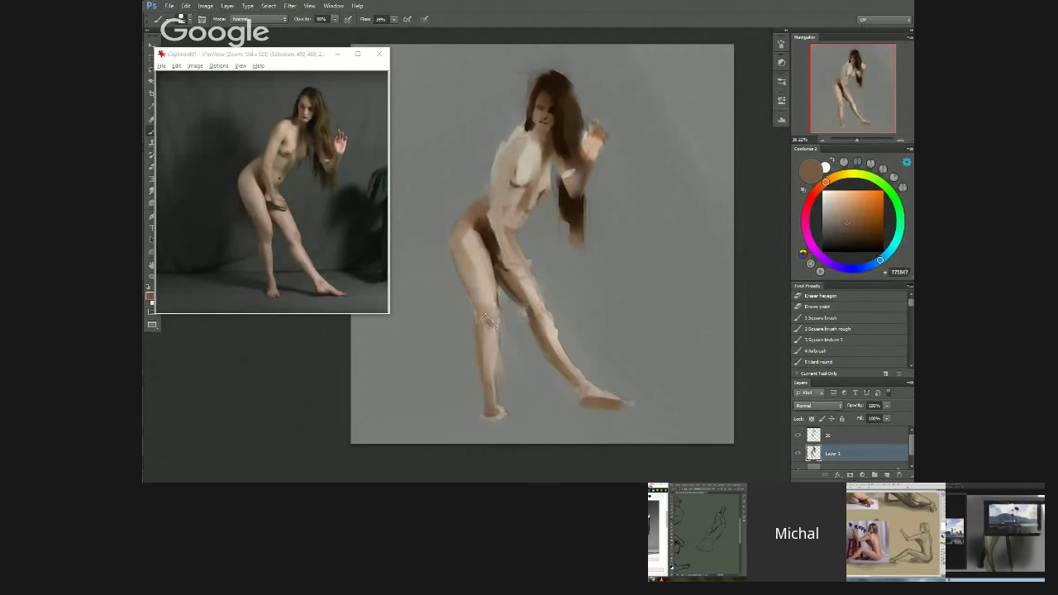
right_click(491, 325, "alt")
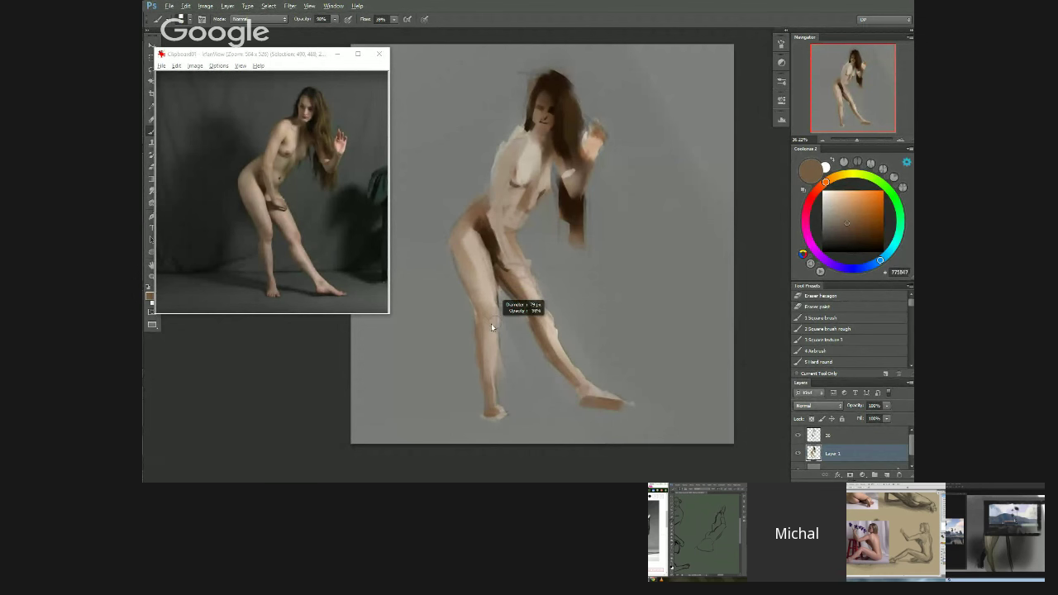
left_click_drag(493, 319, 491, 329)
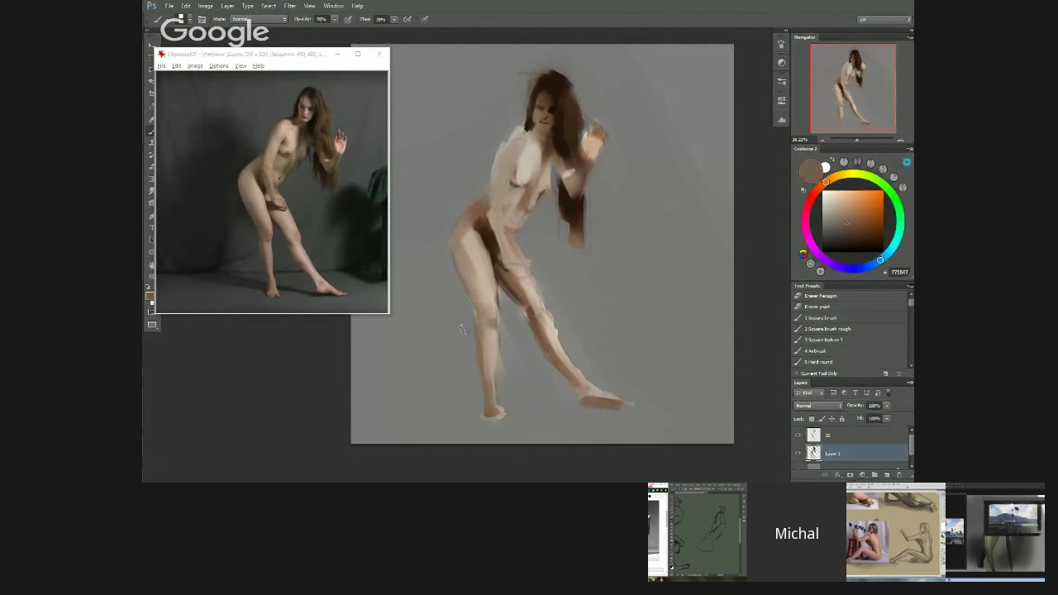
Sample beige, chest and brown tones with an enlarged brush, then paint dark brown at the hand.
left_click(469, 248, "alt")
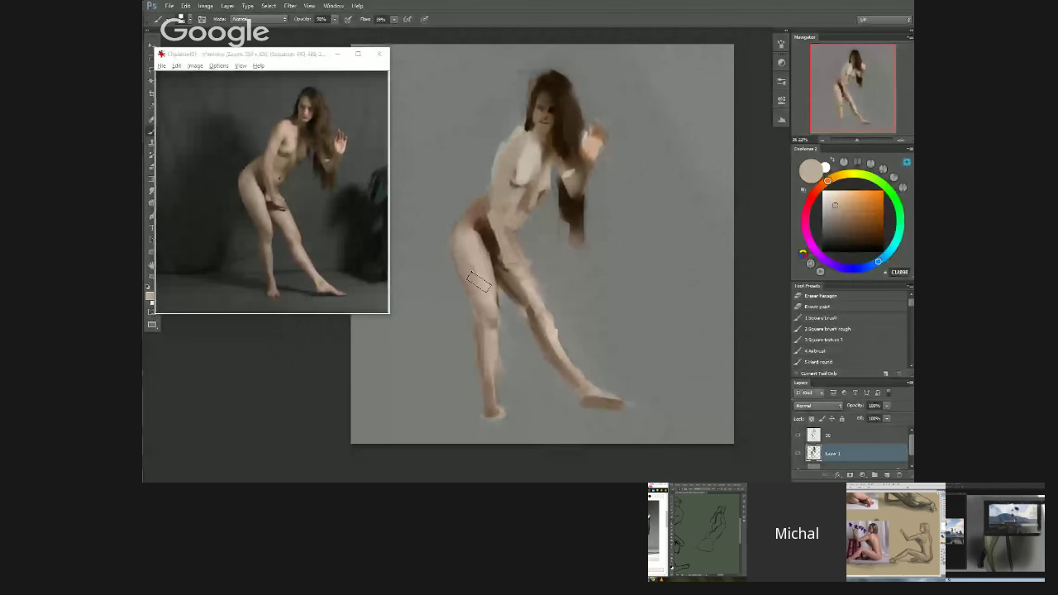
mouse_move(469, 224)
left_mouse_down()
mouse_move(462, 233)
mouse_move(477, 212)
left_mouse_up()
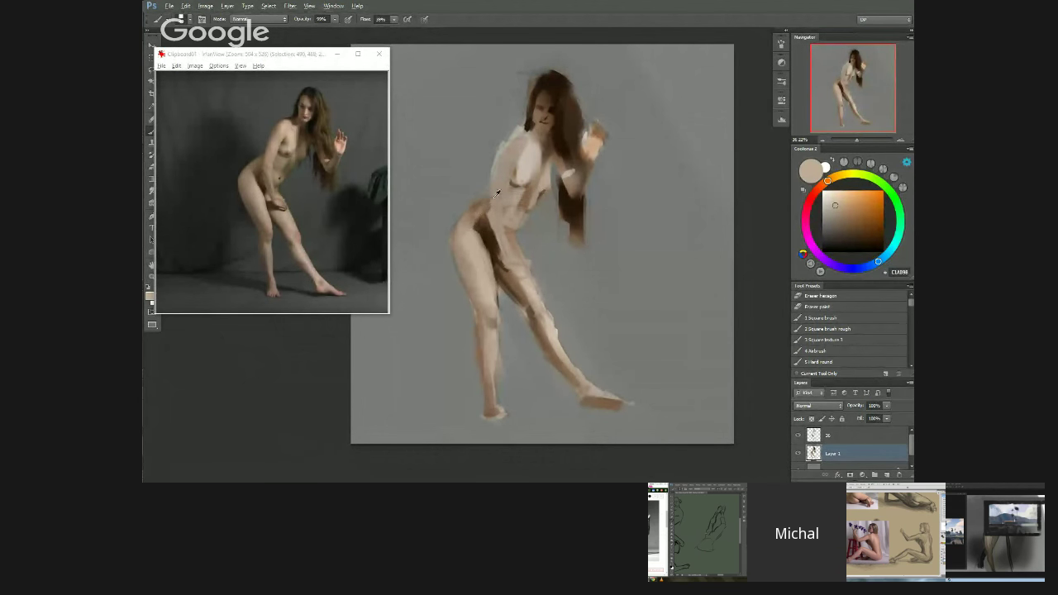
left_click(489, 207, "alt")
left_click(517, 169, "alt")
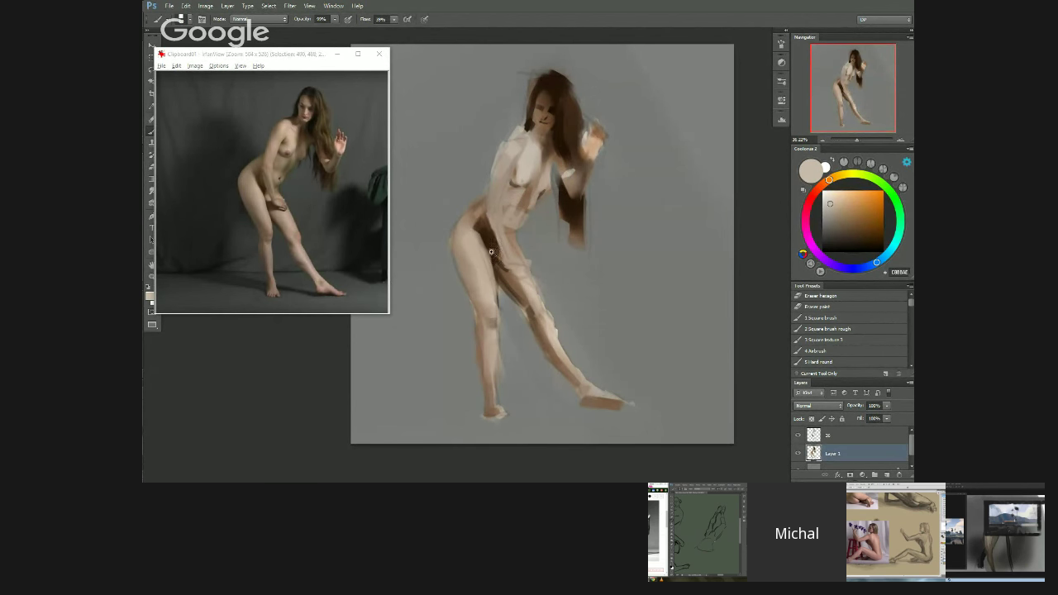
left_click(530, 199, "alt")
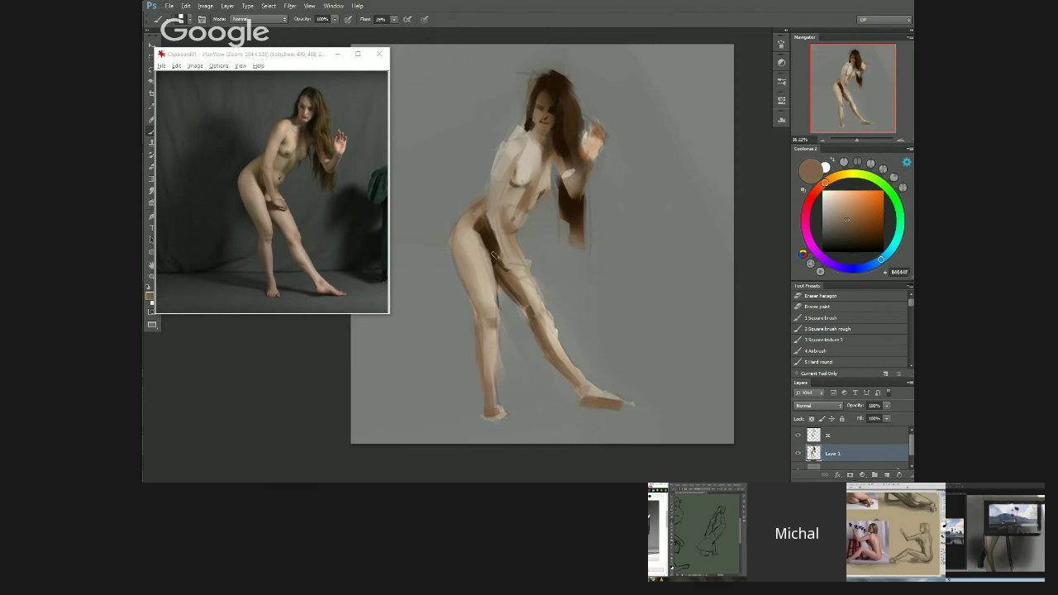
left_click(497, 248, "alt")
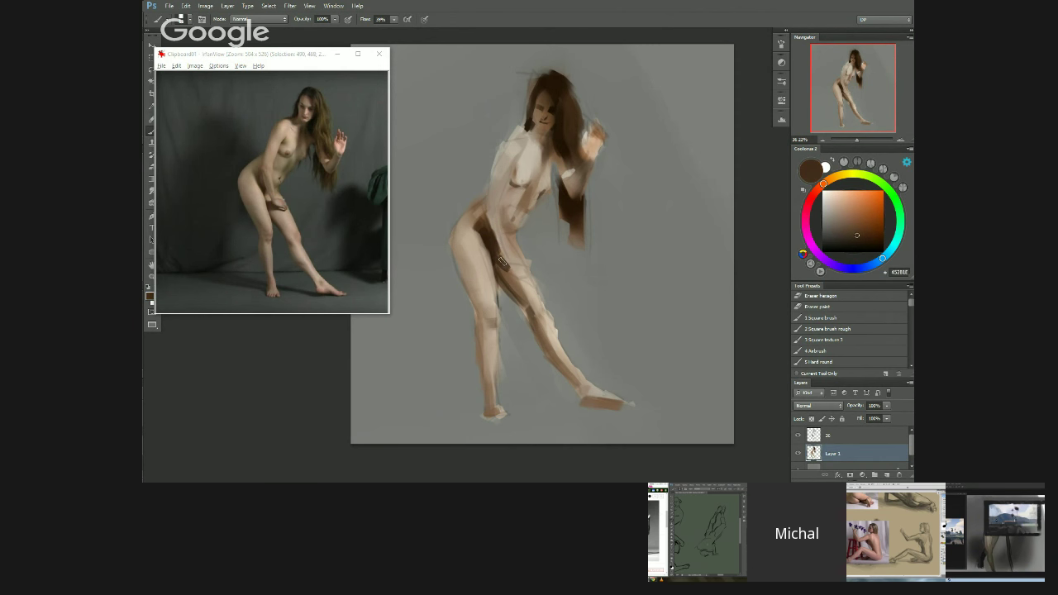
left_click_drag(509, 265, 512, 269)
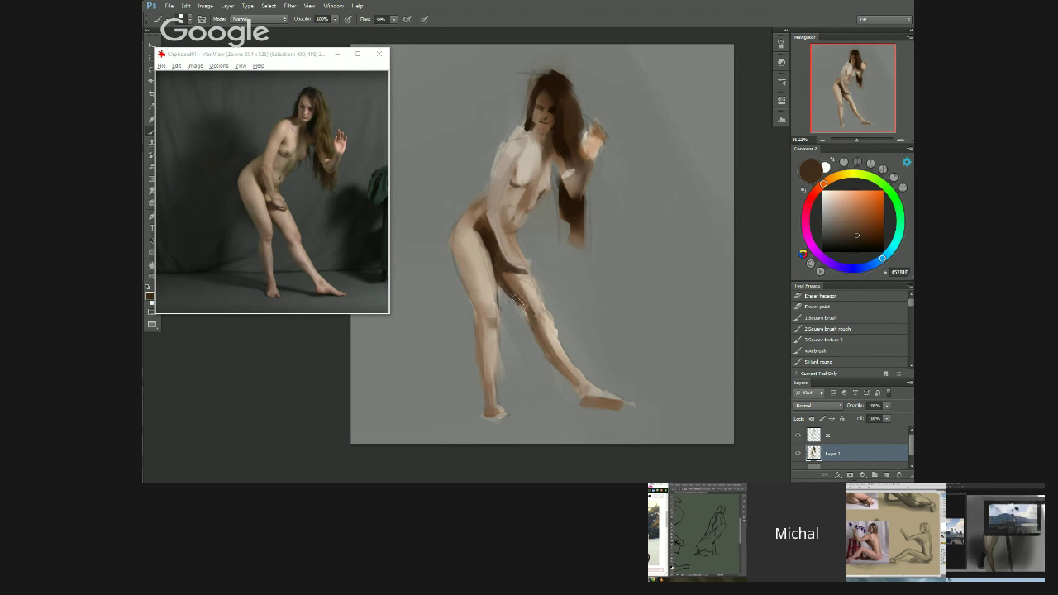
Smudge the leg, then brush sampled light beige along the lower shin toward the foot.
key("alt+s")
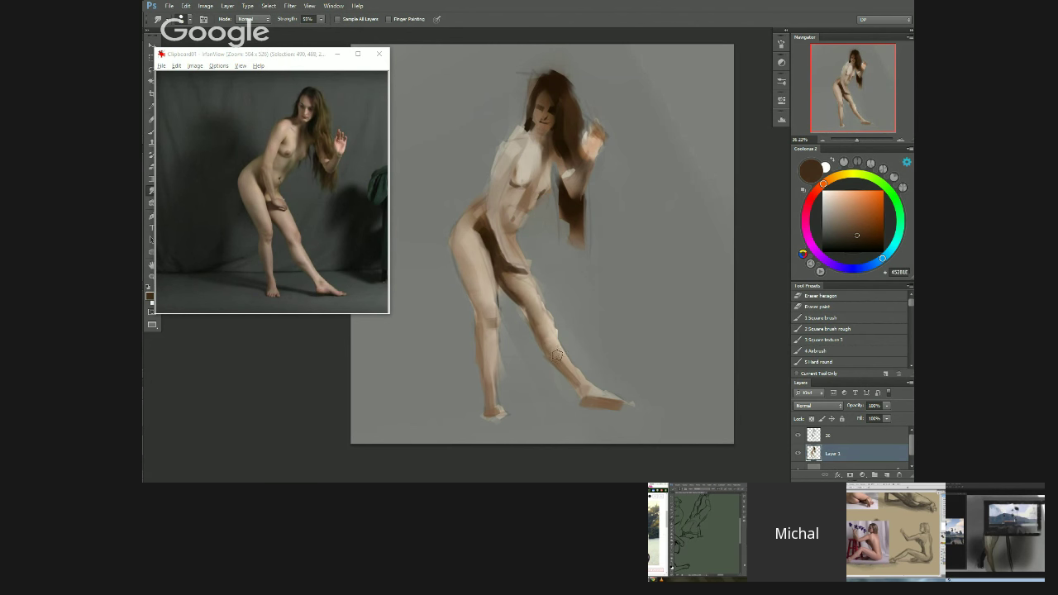
key("b")
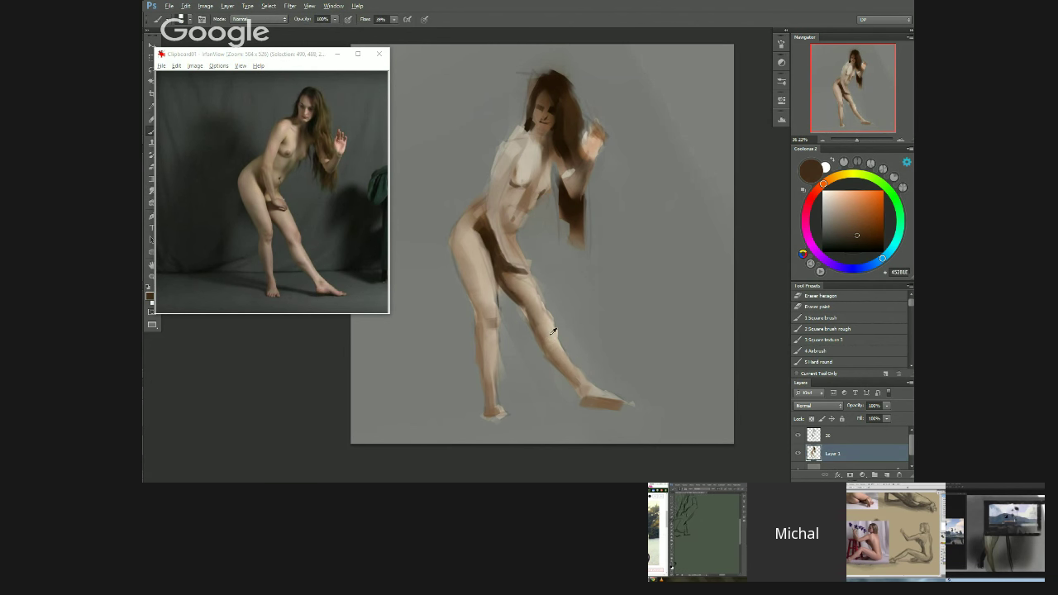
left_click(552, 341, "alt")
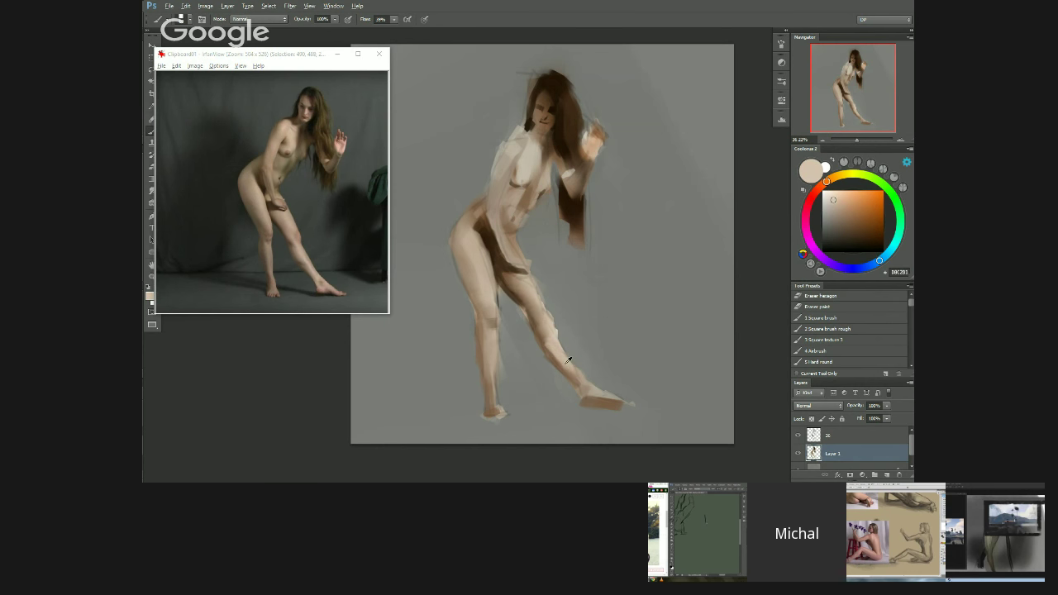
left_click_drag(570, 370, 625, 408)
Zoom out to the whole painting and open Filter > Liquify.
key("ctrl+minus")
key("ctrl+minus")
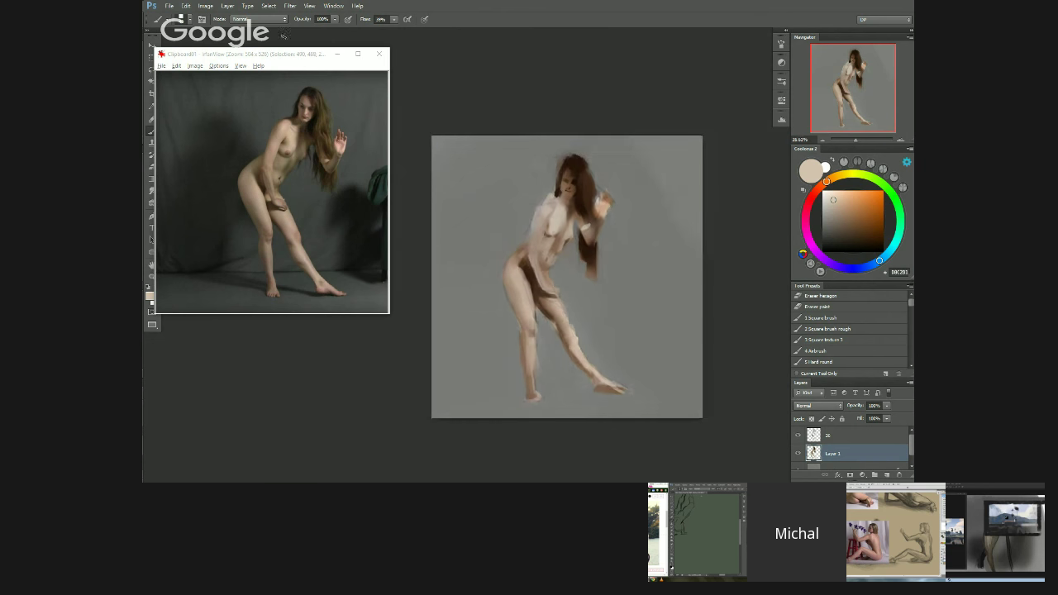
left_click(290, 5)
left_click(301, 67)
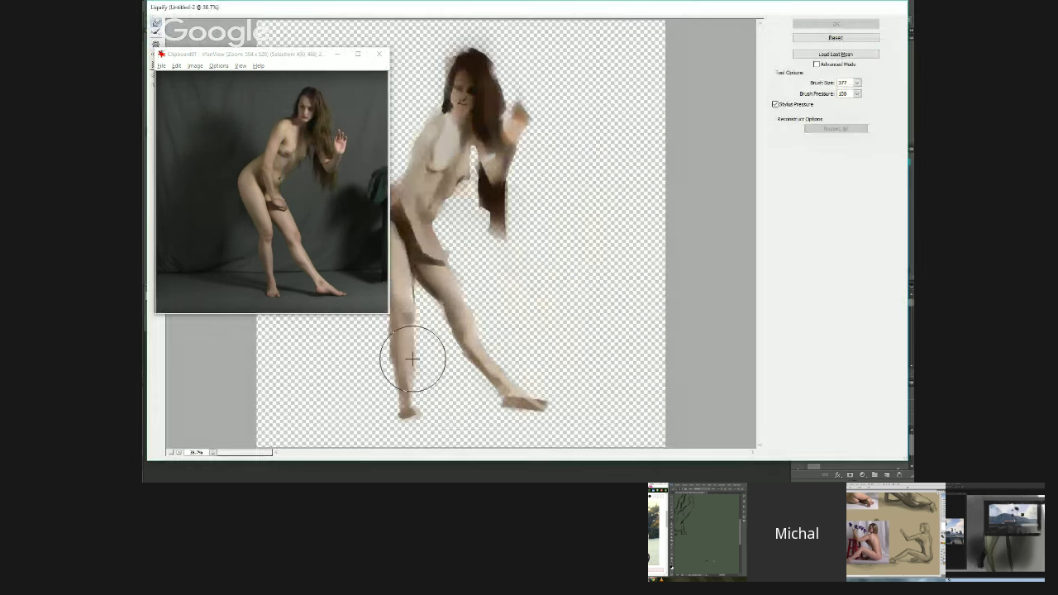
Push the extended leg and foot into shape with an enlarged Forward Warp brush and apply.
key("bracketright")
key("bracketright")
key("bracketright")
left_click_drag(491, 359, 507, 402)
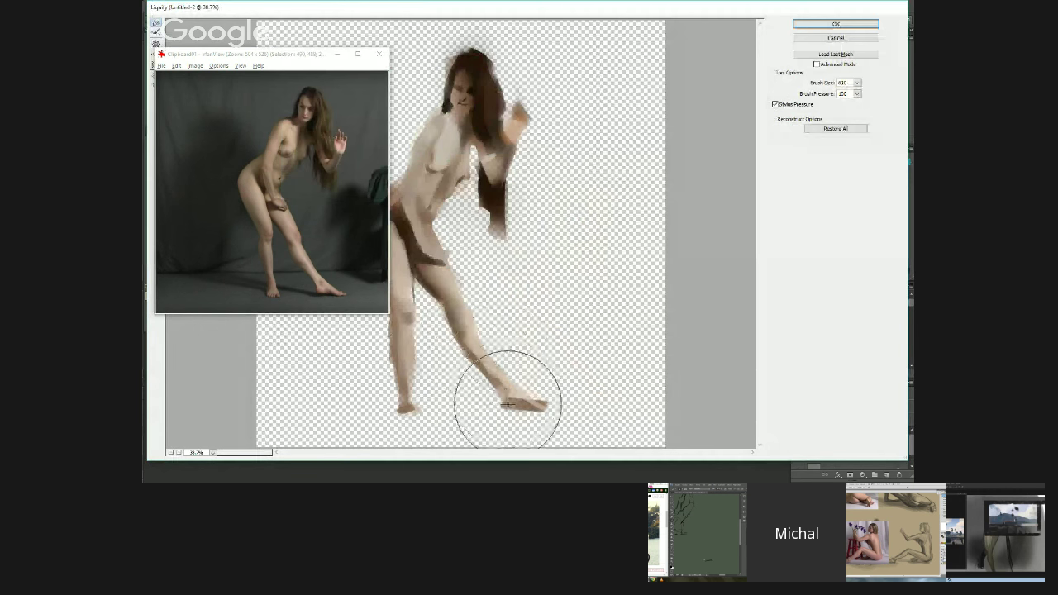
left_click(836, 24)
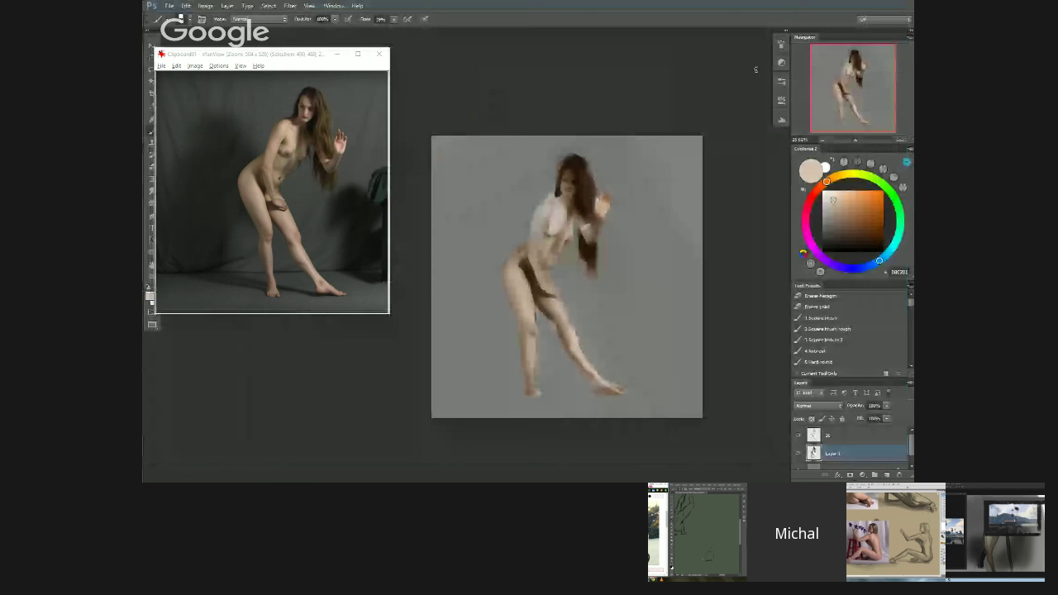
Sample leg colours and paint a beige stroke down the figure's leg.
left_click(569, 342, "alt")
left_click_drag(564, 344, 577, 357)
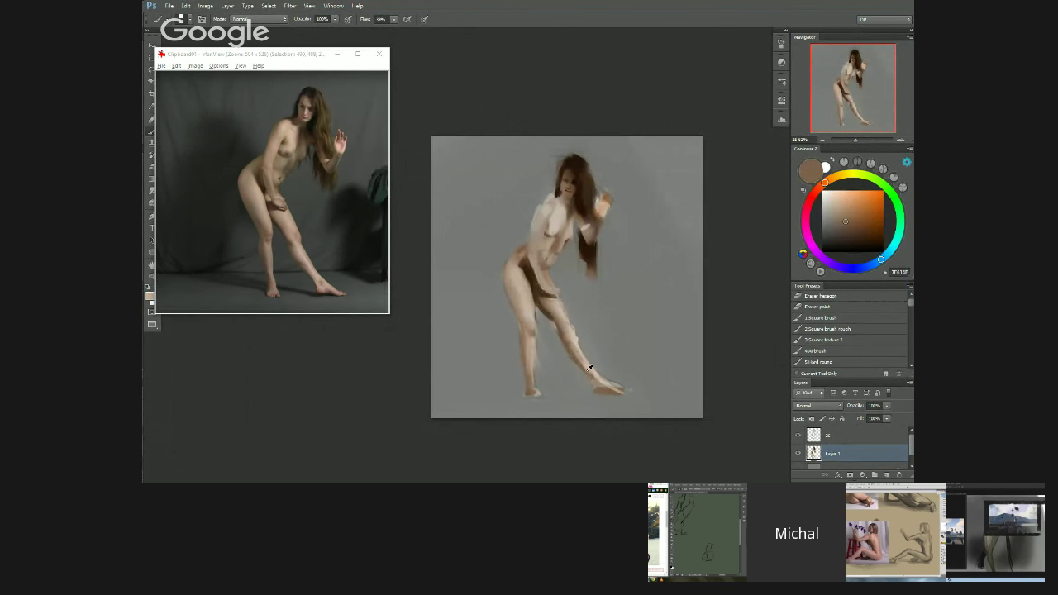
left_click(589, 372, "alt")
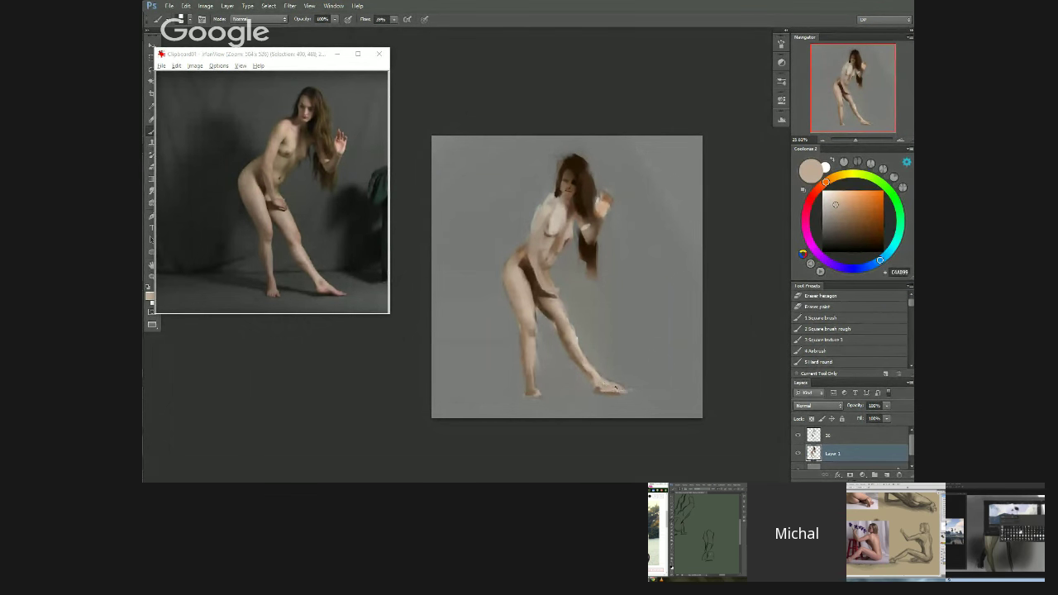
scroll(640, 288, "down", 1)
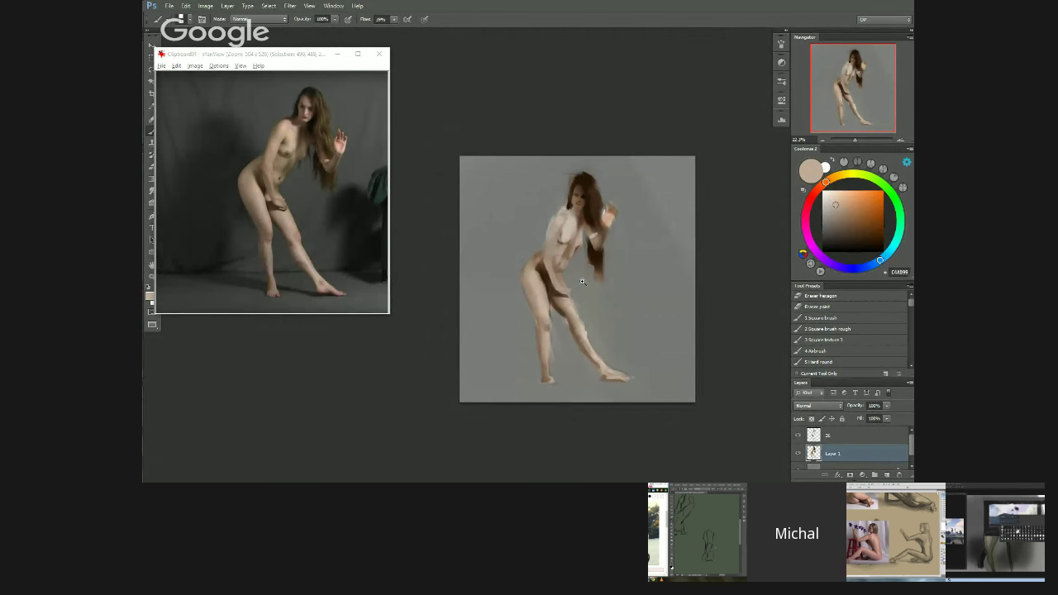
scroll(584, 281, "down", 1)
scroll(602, 249, "up", 4)
scroll(600, 219, "down", 1)
key("alt+Tab")
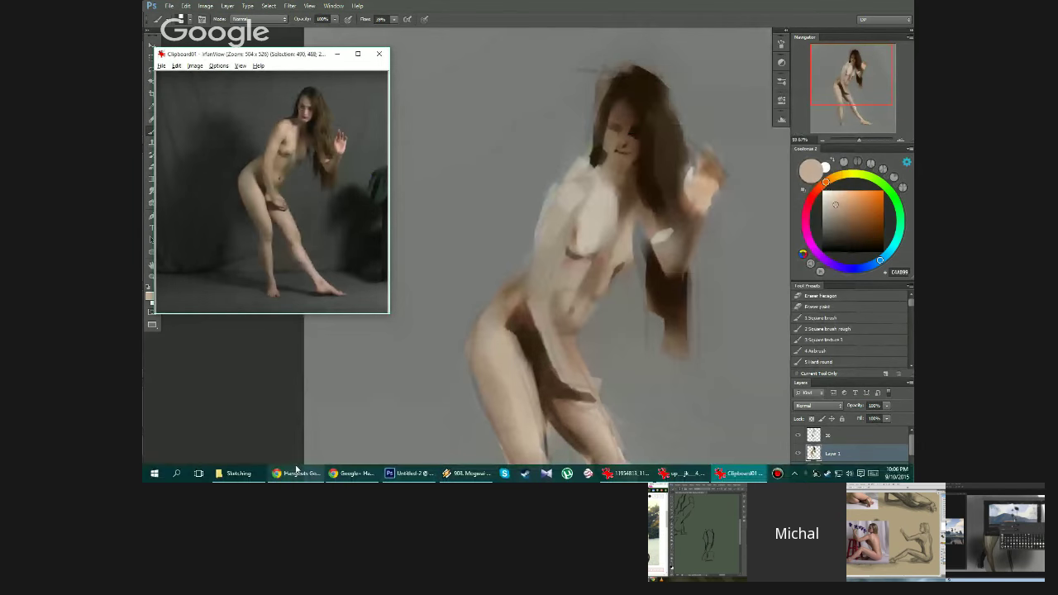
Bring Hangouts forward, minimize the IrfanView reference photo, and view the next participant's shared screen.
left_click(296, 472)
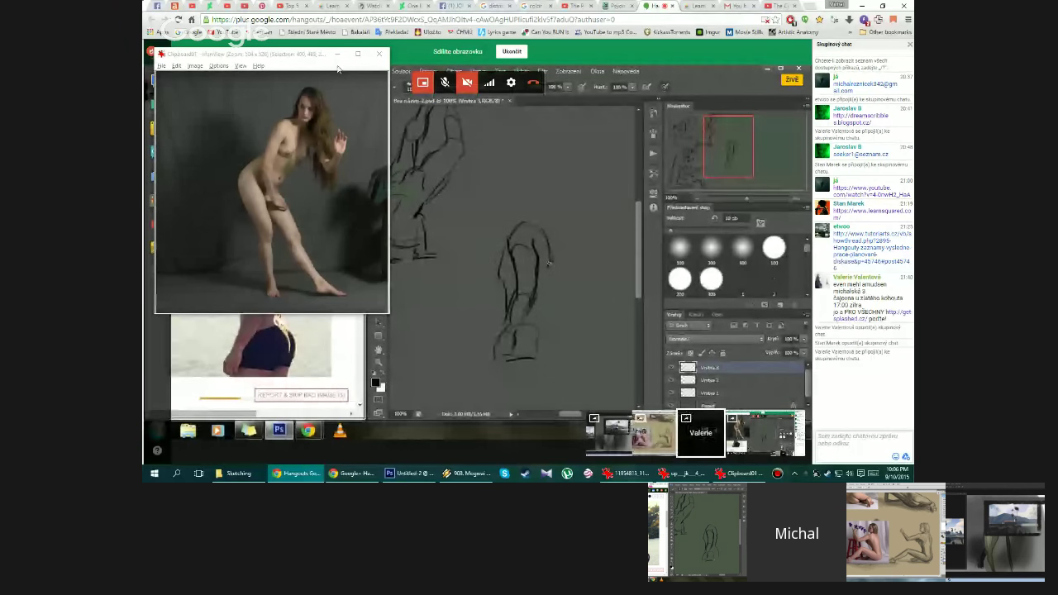
left_click(337, 54)
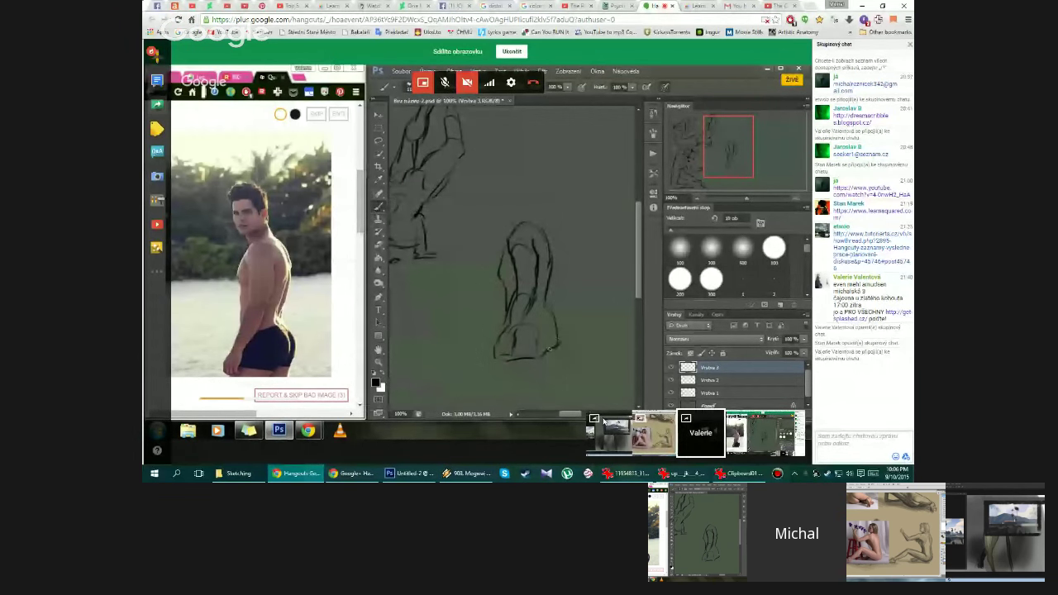
left_click(597, 436)
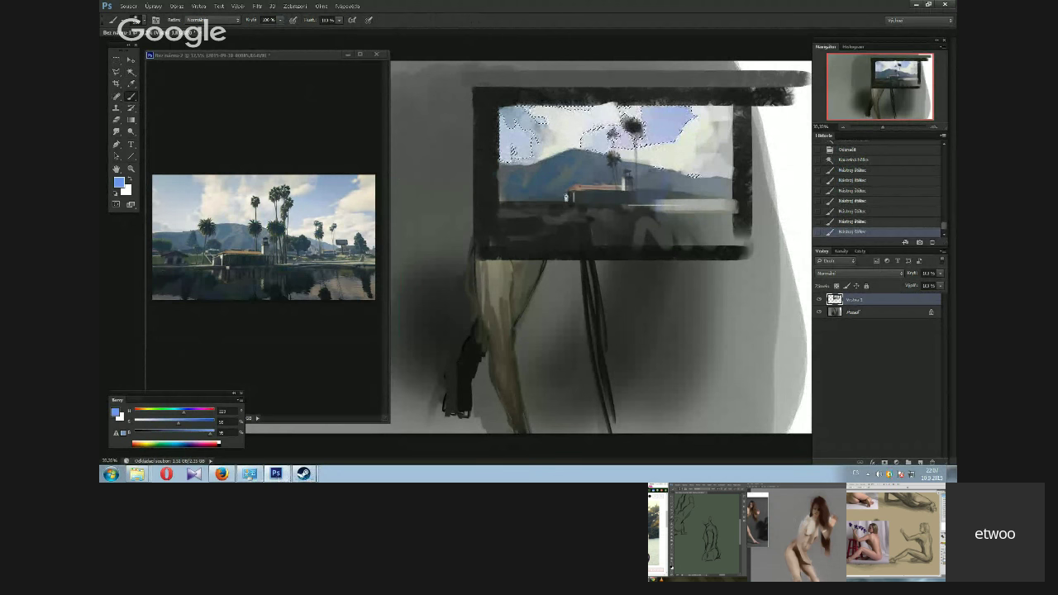
Paint over the sky inside the selection, then deselect it with Ctrl+D.
left_click(856, 474)
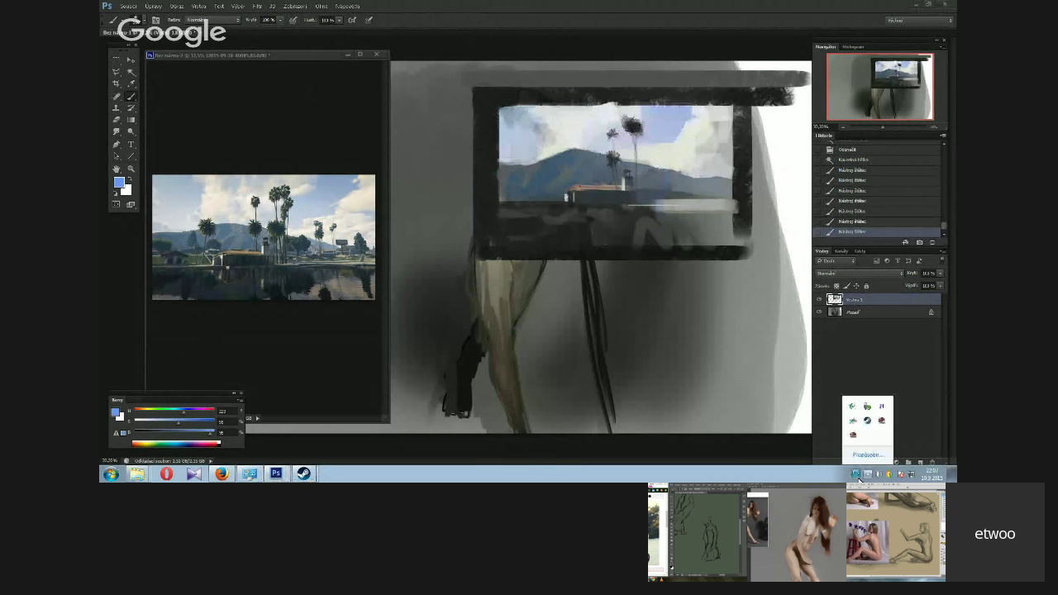
left_click(800, 478)
left_click(614, 142)
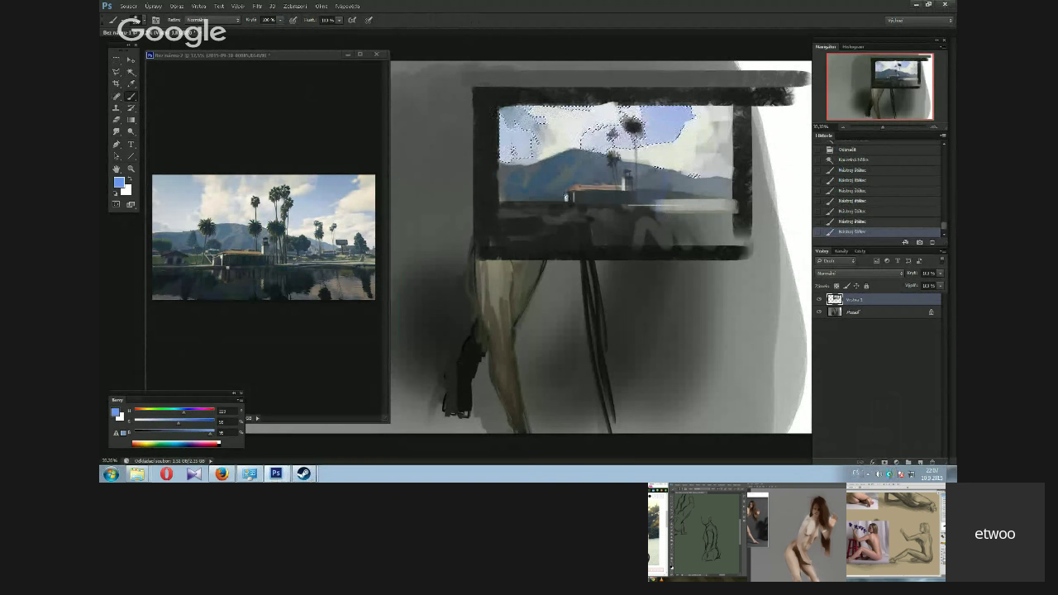
left_click(643, 142, "alt")
mouse_move(643, 142)
left_mouse_down()
mouse_move(653, 143)
mouse_move(630, 117)
left_mouse_up()
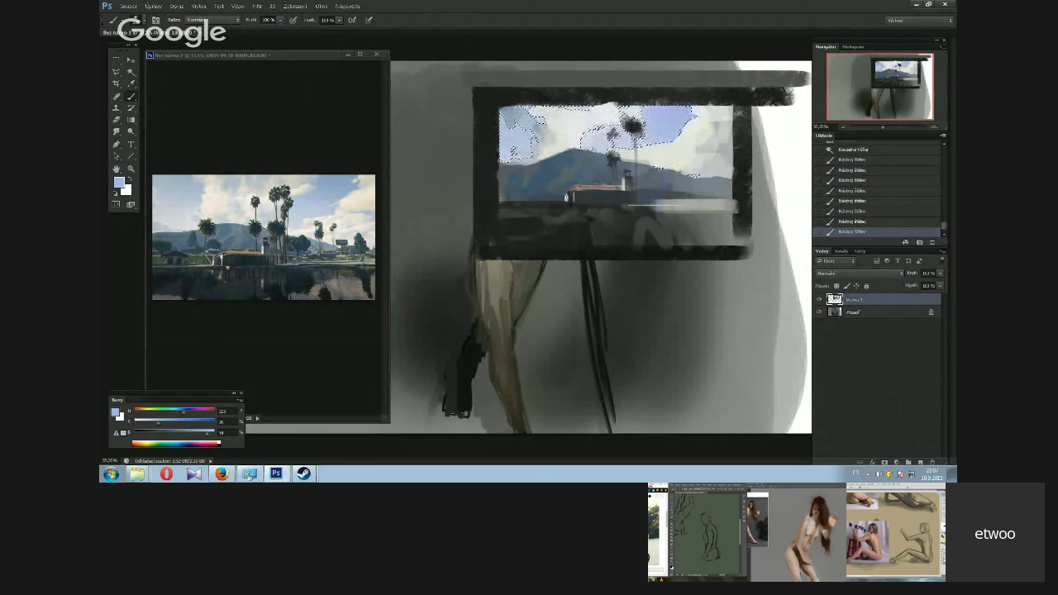
left_click(613, 161)
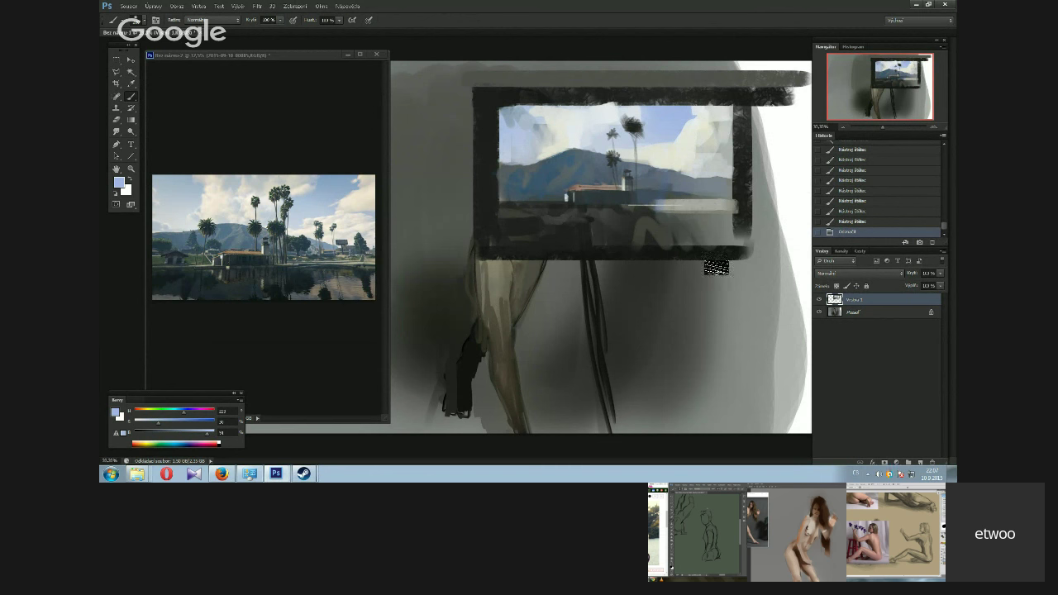
Sample light blue from the sky and paint short strokes along its right edge.
left_click(676, 114, "alt")
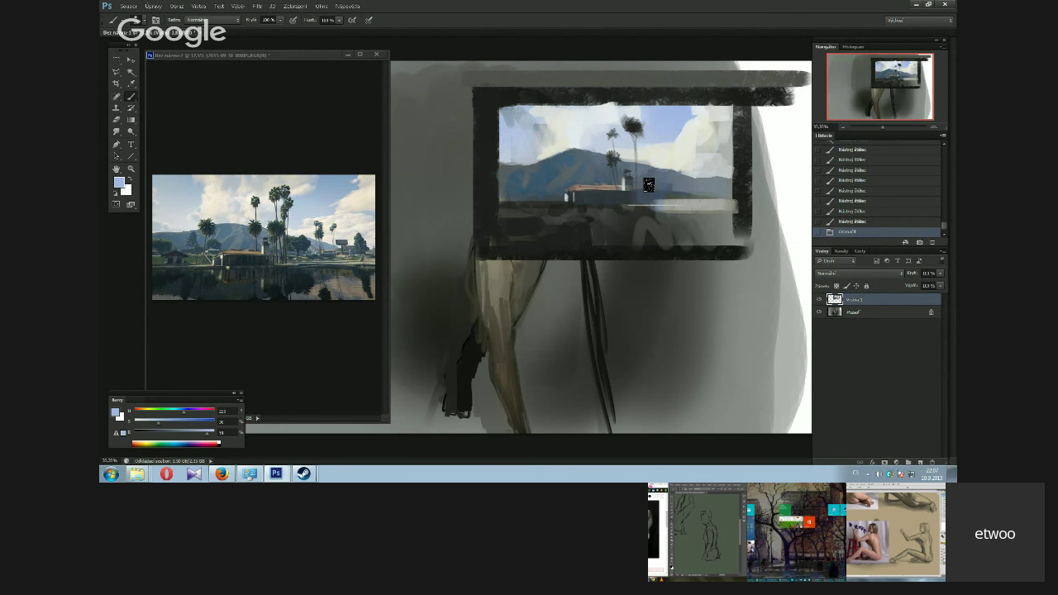
left_click(666, 134, "alt")
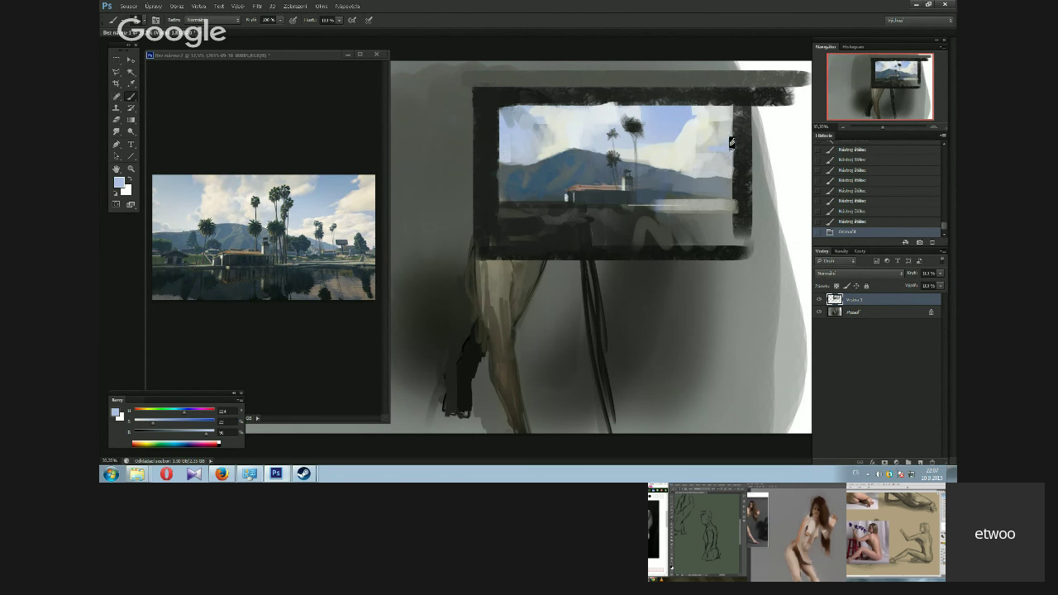
left_click_drag(732, 143, 739, 193)
left_click(116, 60)
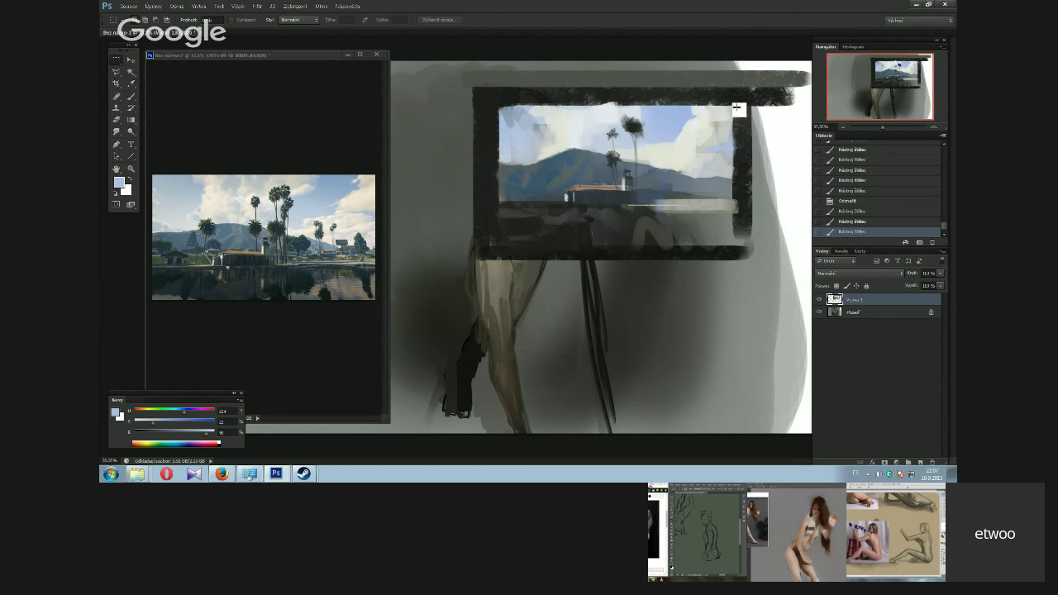
Fill a rectangle right of the framed sky with near-black sampled from the frame.
left_click_drag(733, 105, 803, 270)
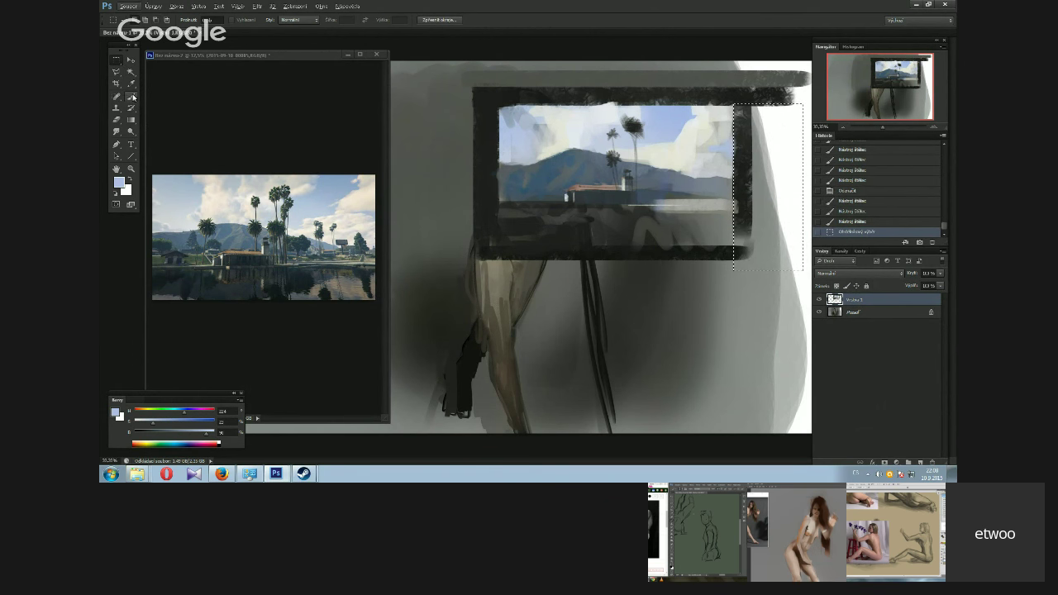
left_click(131, 96)
left_click(484, 167, "alt")
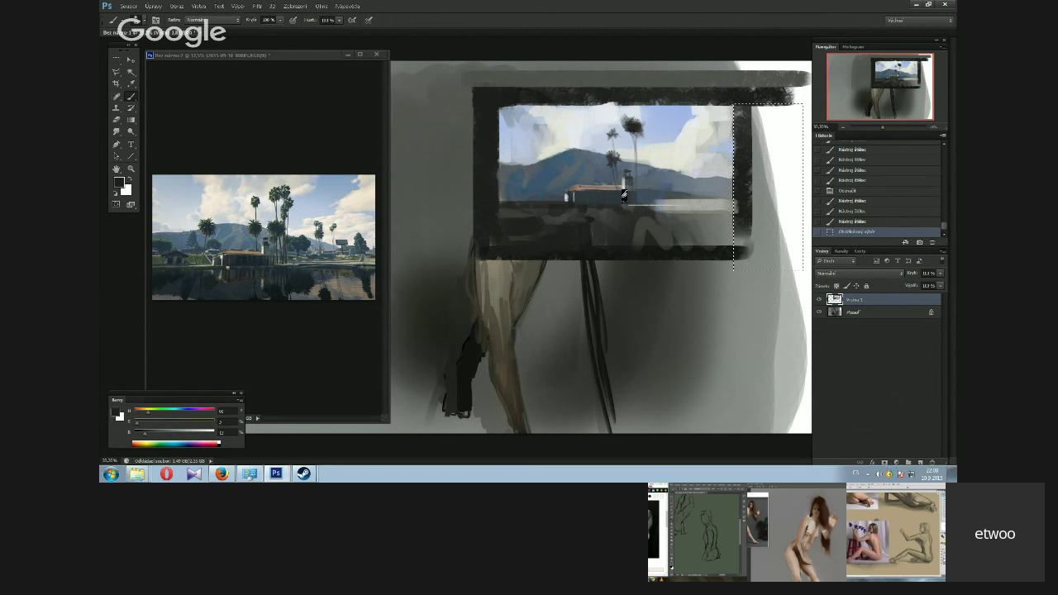
key("alt+BackSpace")
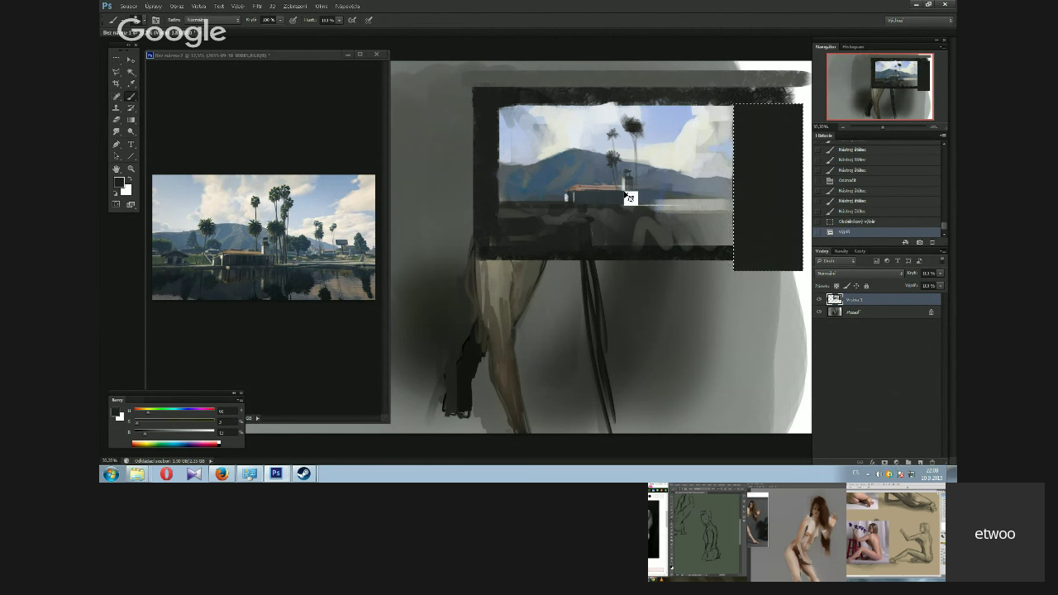
key("ctrl+d")
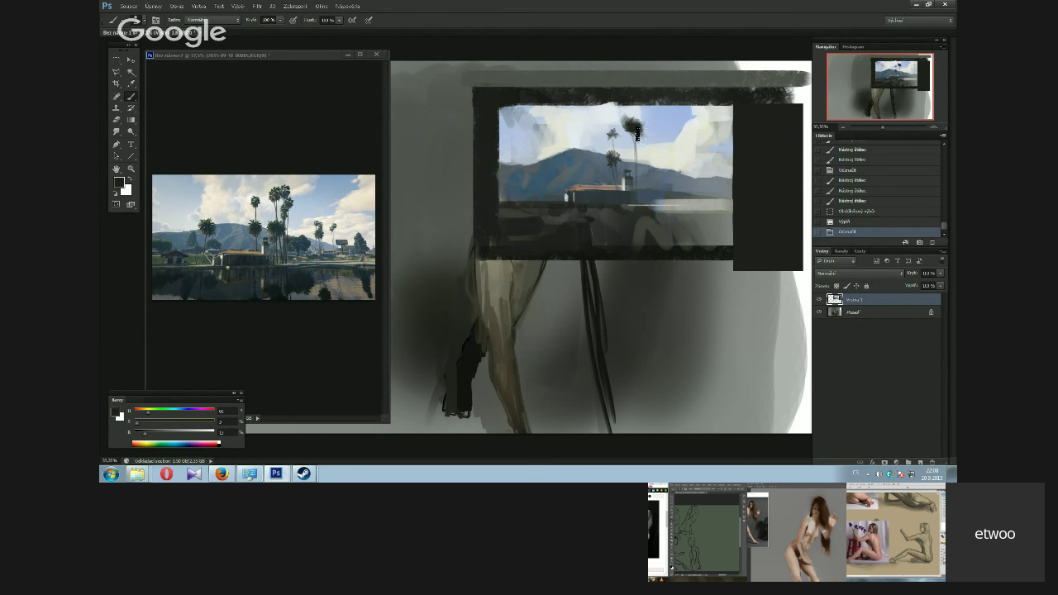
Sample dark colour from the palms and dab it onto the palm tree and nearby sky.
left_click(649, 126, "alt")
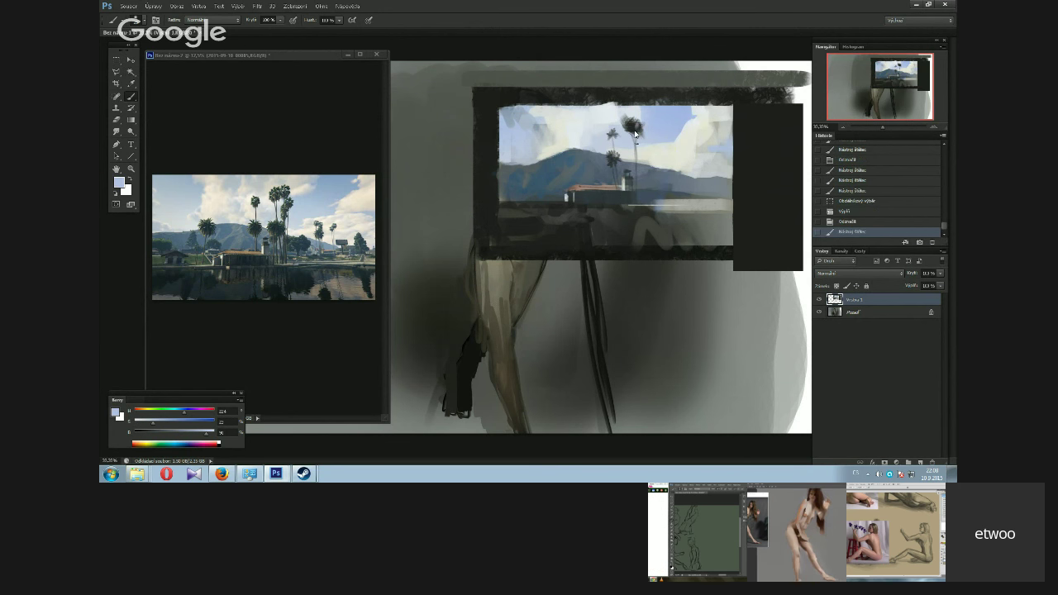
left_click(635, 126, "alt")
left_click(635, 127)
left_click(632, 132)
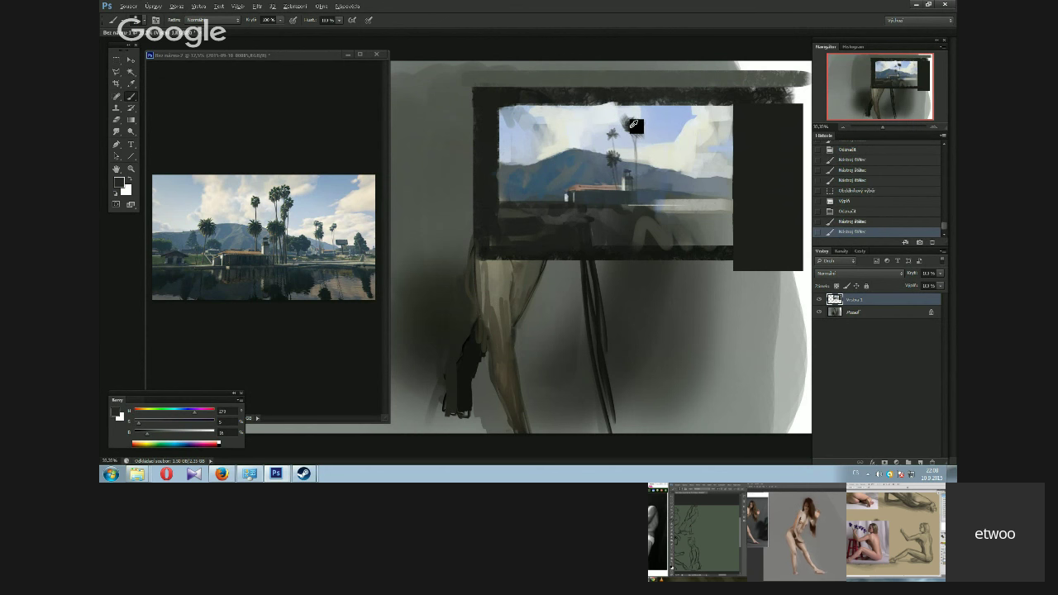
left_click(634, 125, "alt")
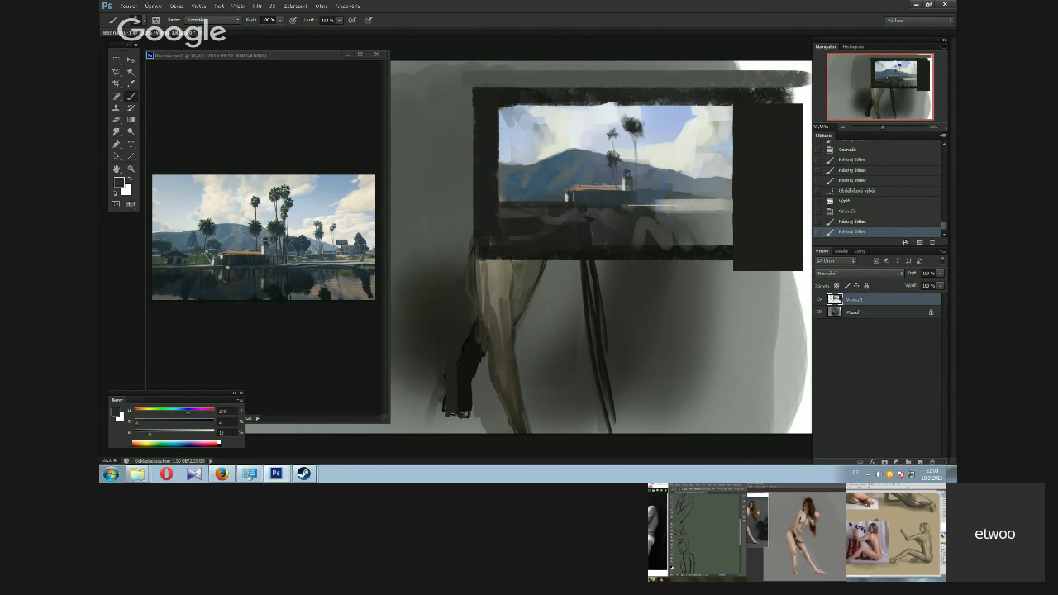
Dab paint over the mountains, then revert to an earlier 'Nástroj štětec' History state.
left_click(546, 160)
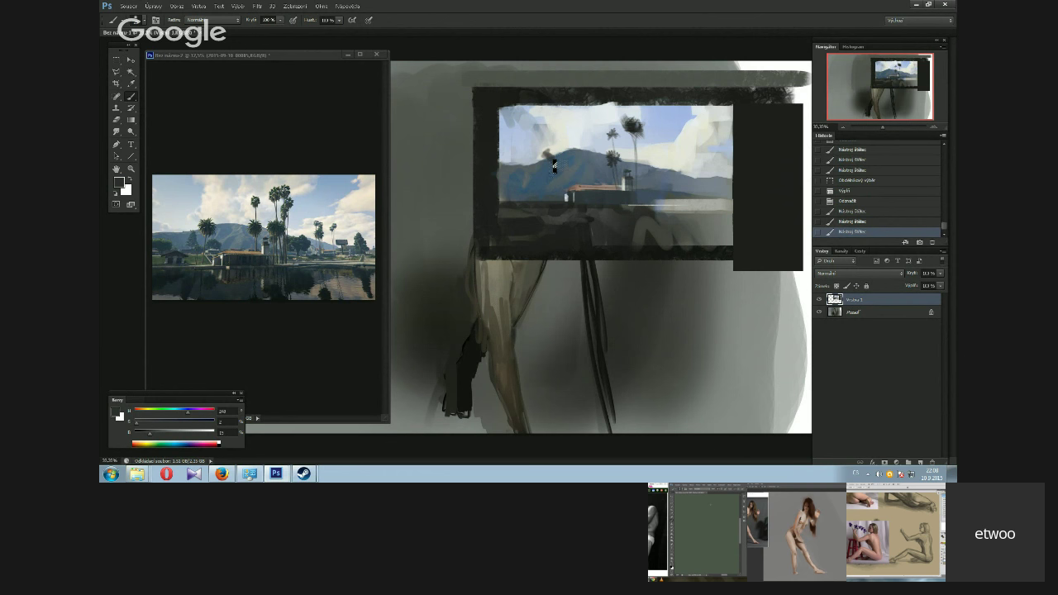
left_click_drag(554, 166, 552, 173)
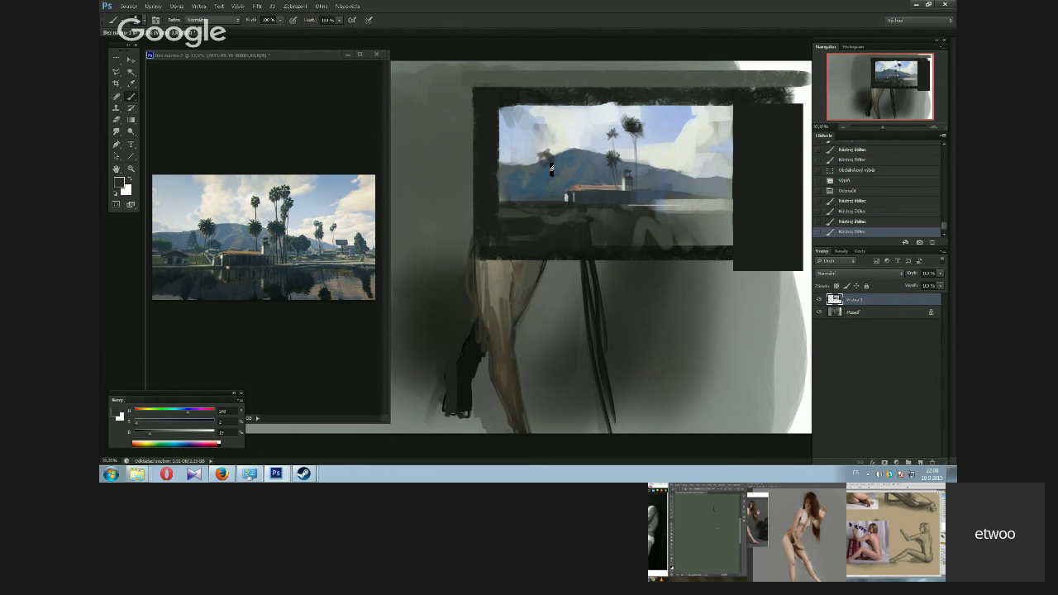
left_click_drag(543, 171, 546, 160)
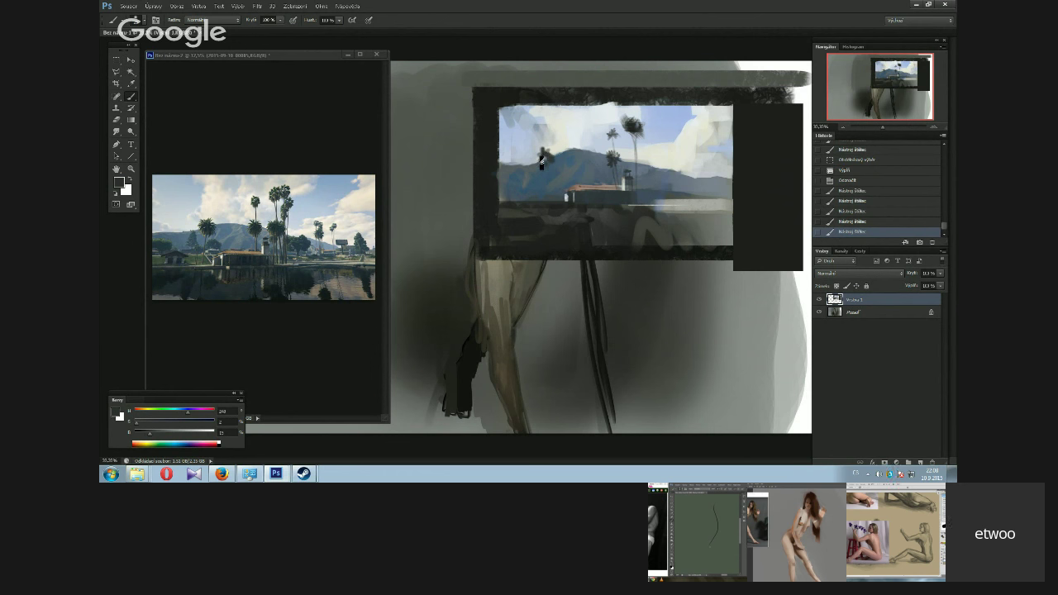
left_click_drag(541, 160, 545, 171)
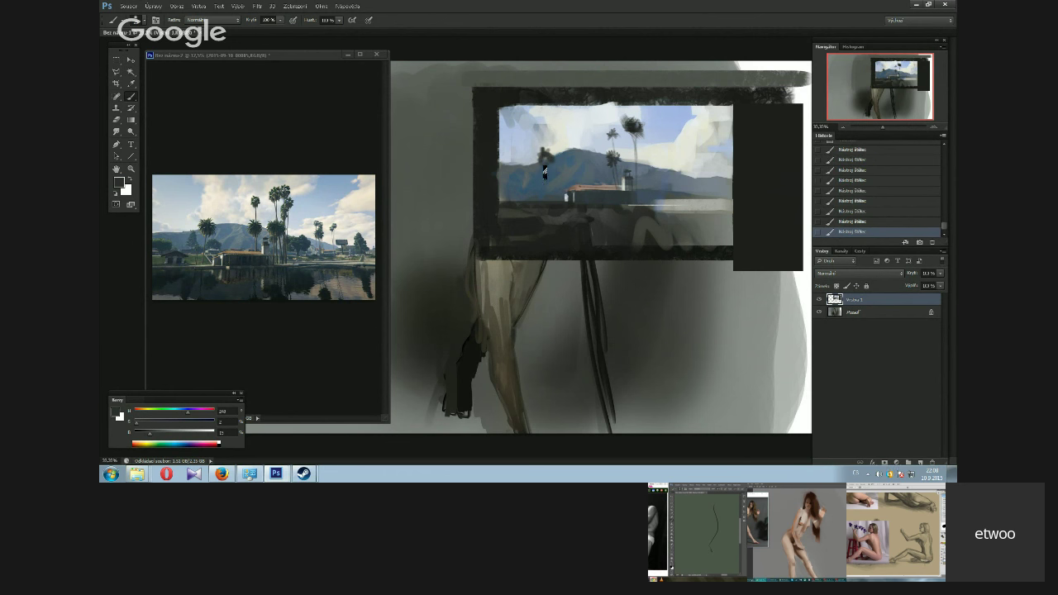
left_click(844, 191)
left_click(845, 159)
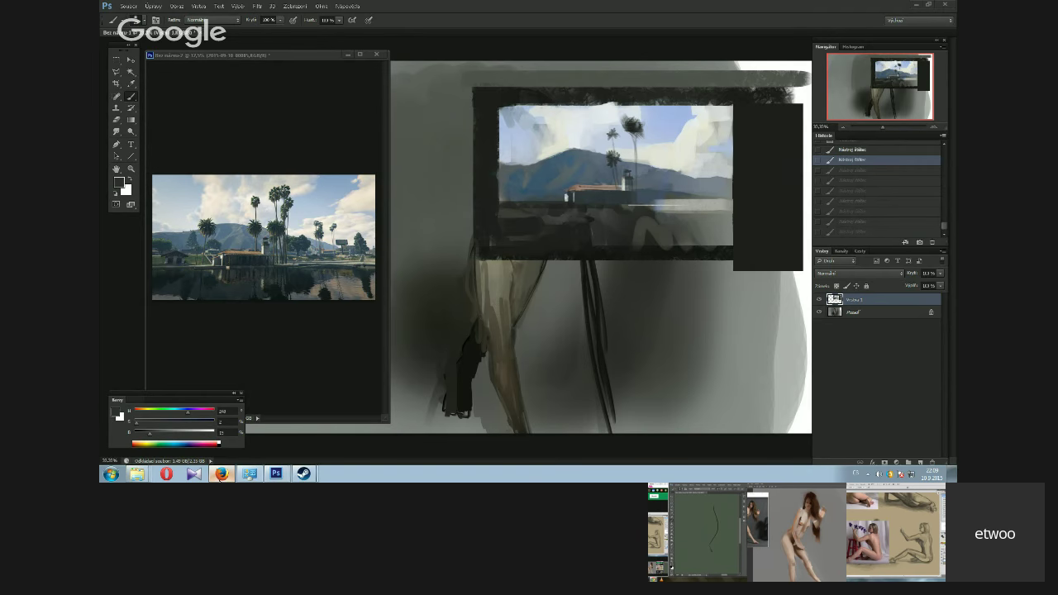
Switch to the Firefox Hangouts window showing the seated figure study.
key("alt+Tab")
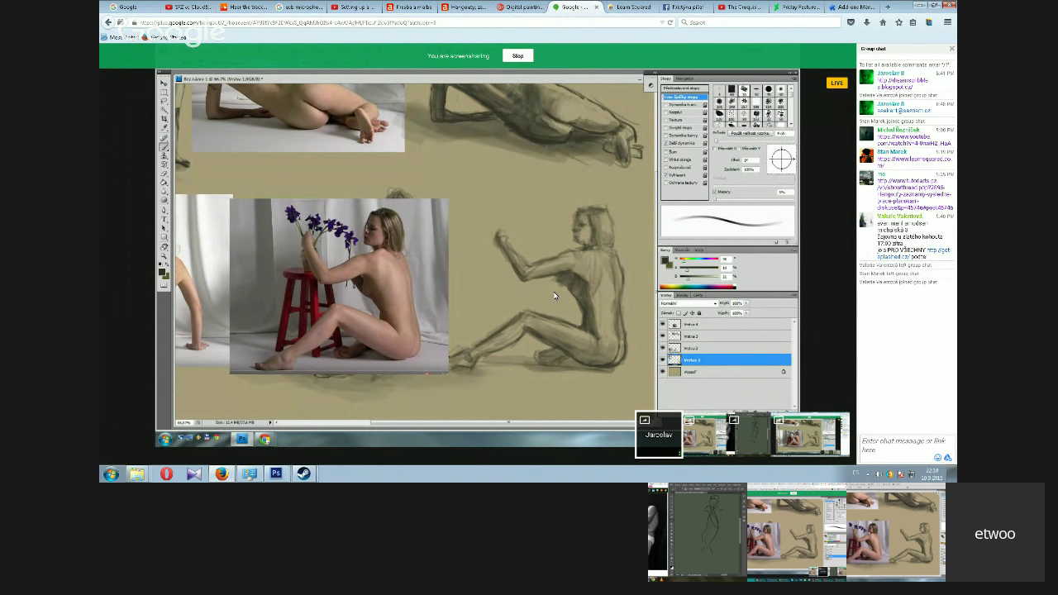
Bring back the 'Bez názvu-1' Photoshop window from the taskbar thumbnails.
mouse_move(503, 359)
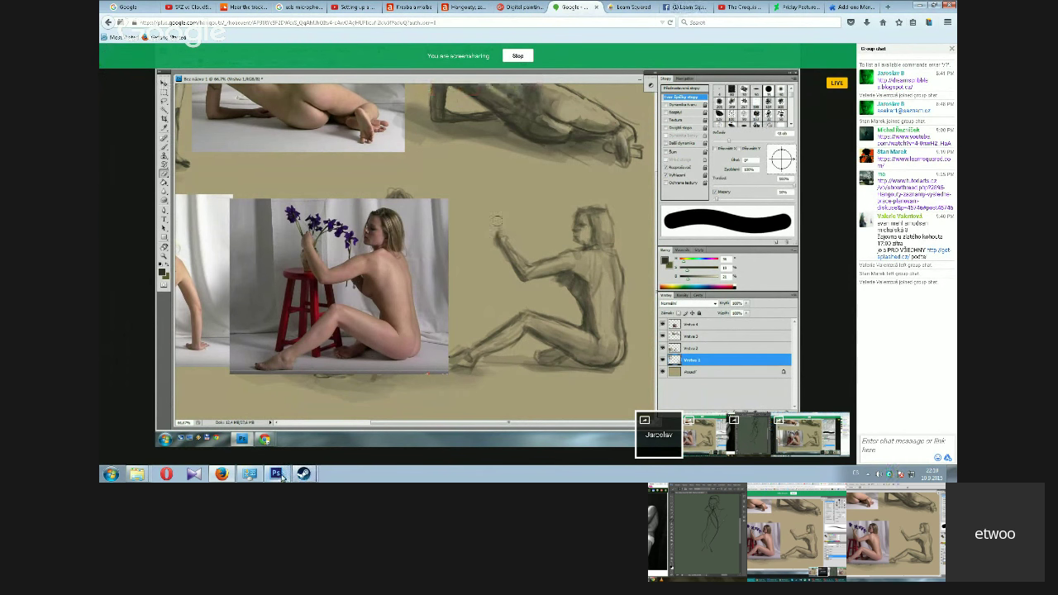
mouse_move(254, 478)
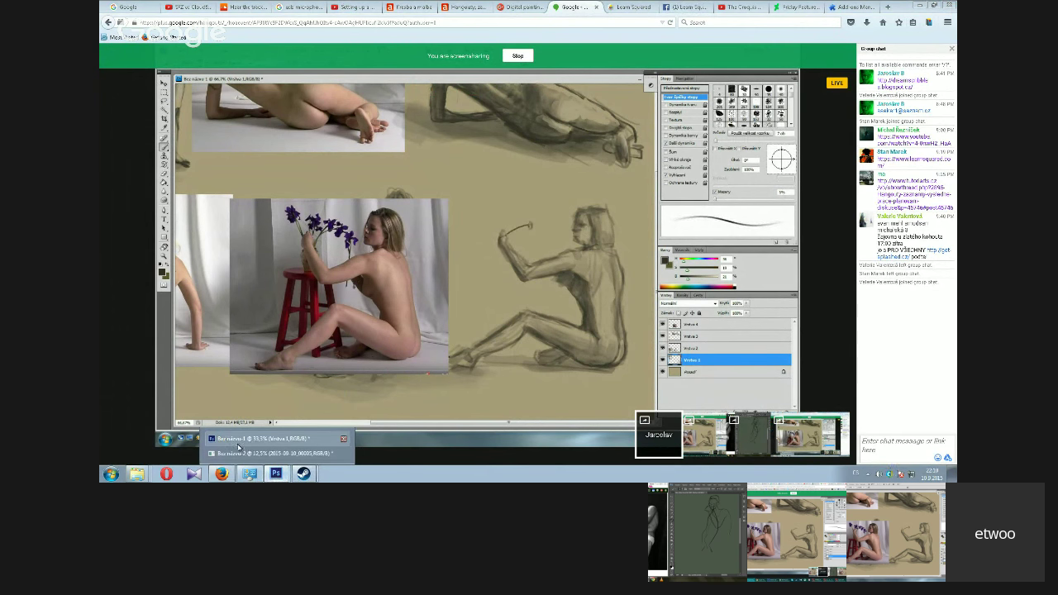
left_click(239, 443)
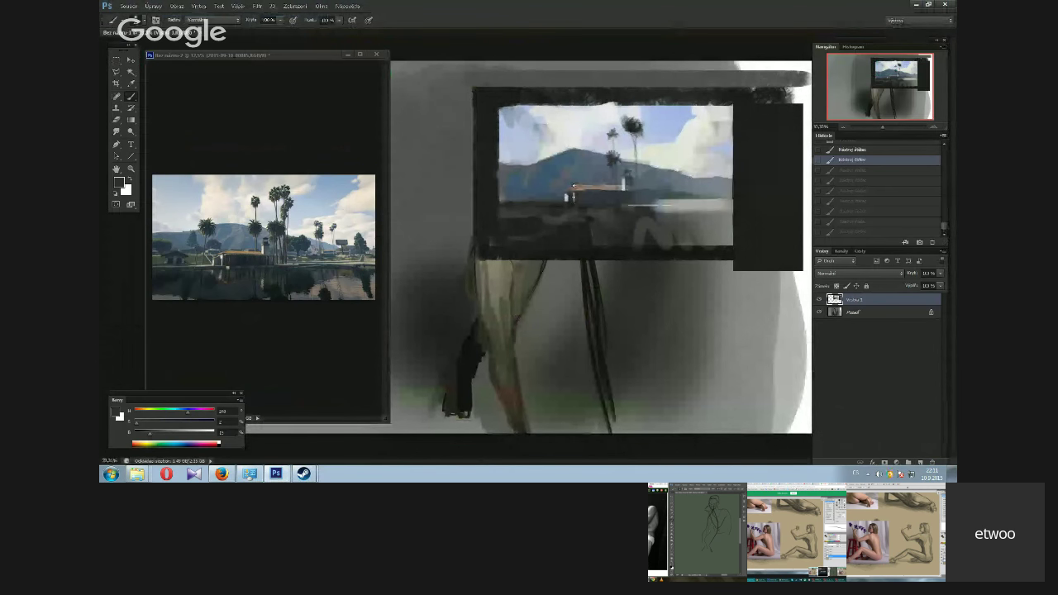
Sample the sky's light grey-blue and near-white, dabbing light paint into the upper-left sky.
left_click(540, 124, "alt")
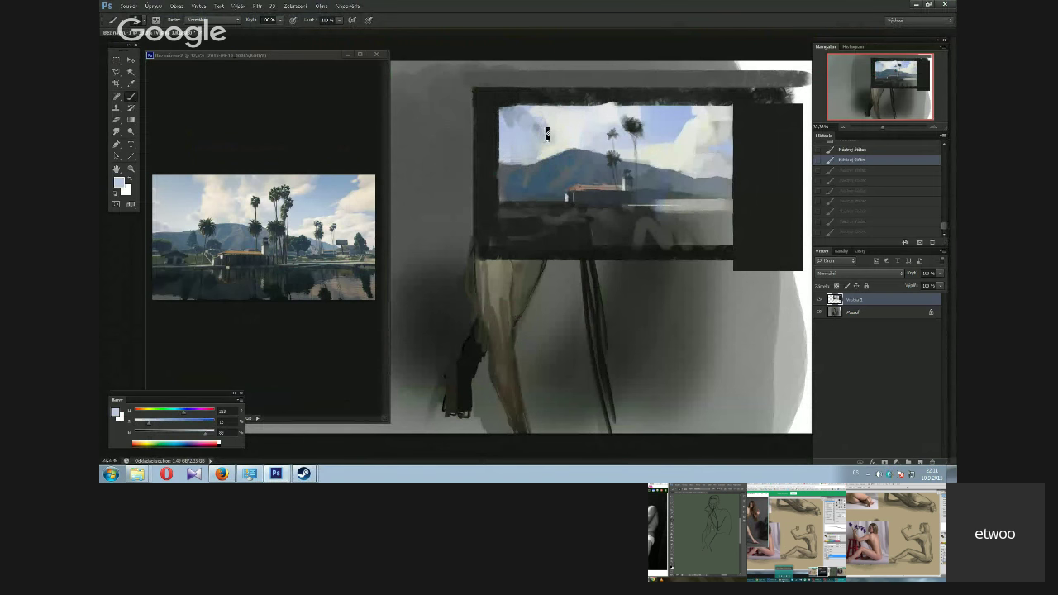
left_click(541, 125)
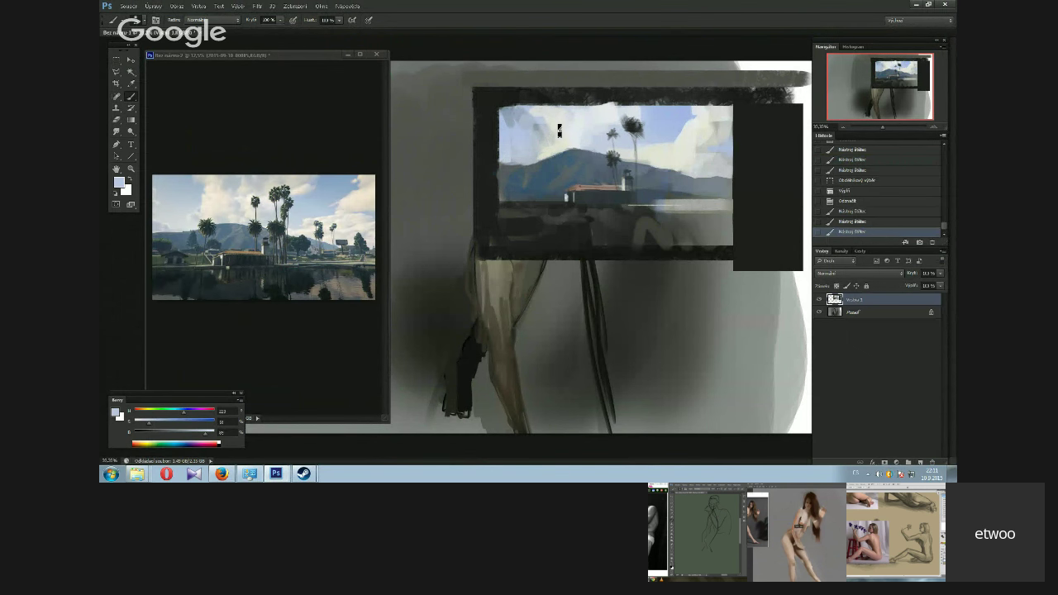
left_click(569, 135)
left_click(578, 144)
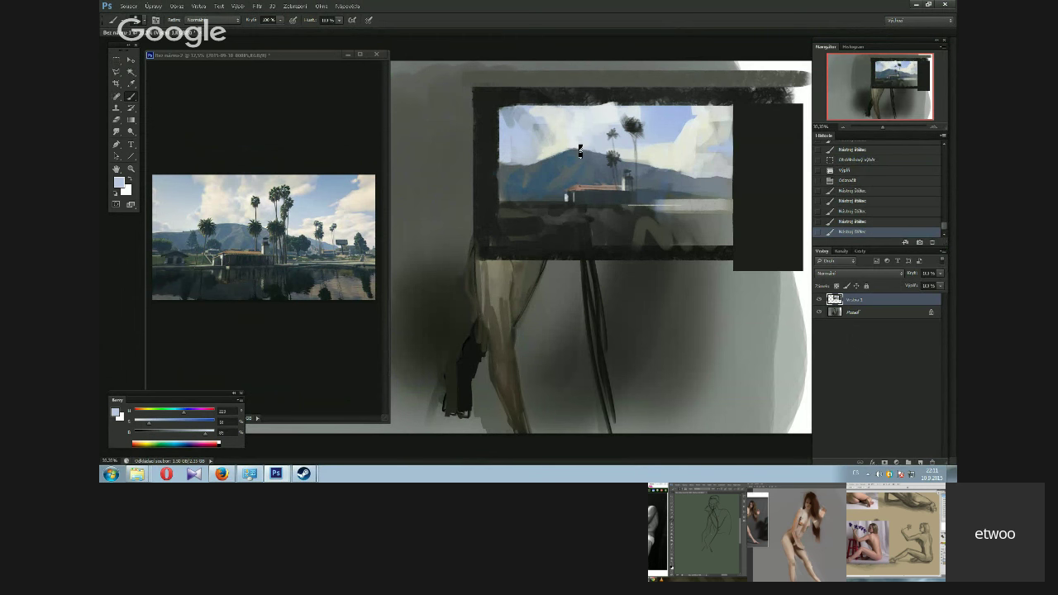
left_click(576, 144)
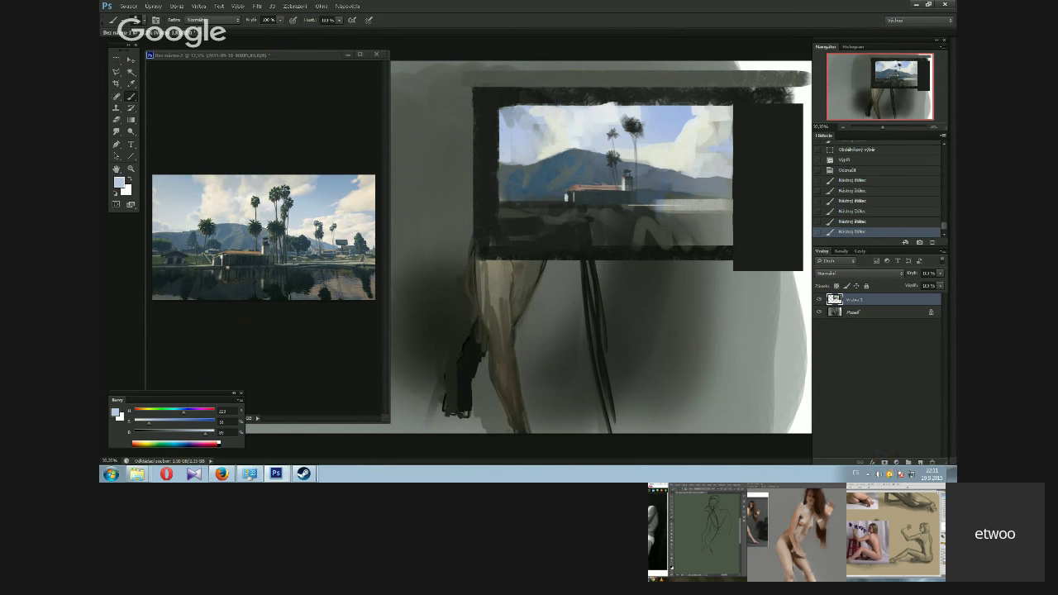
key("alt")
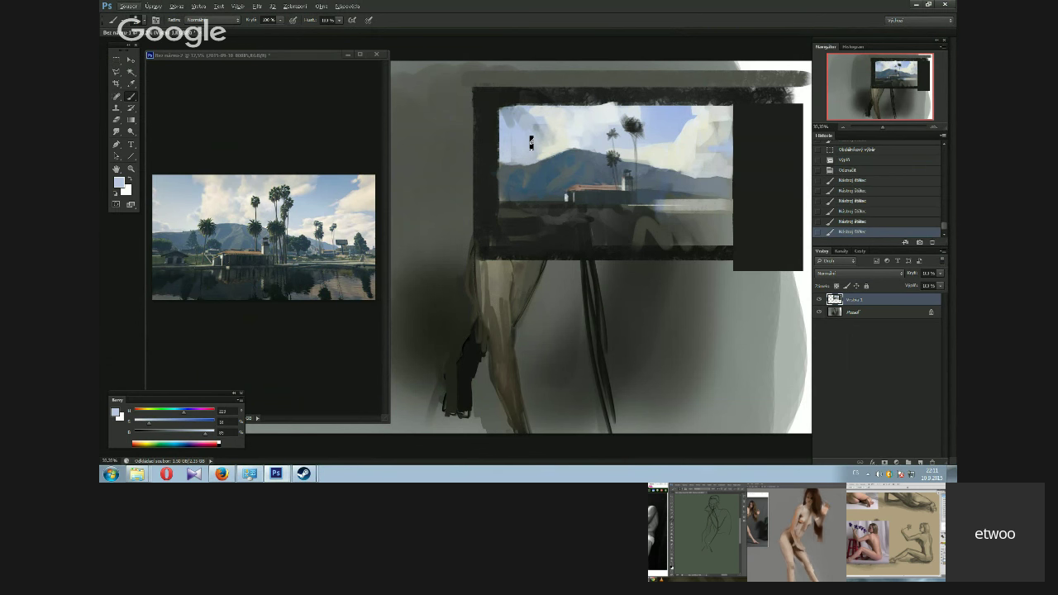
left_click(566, 138, "alt")
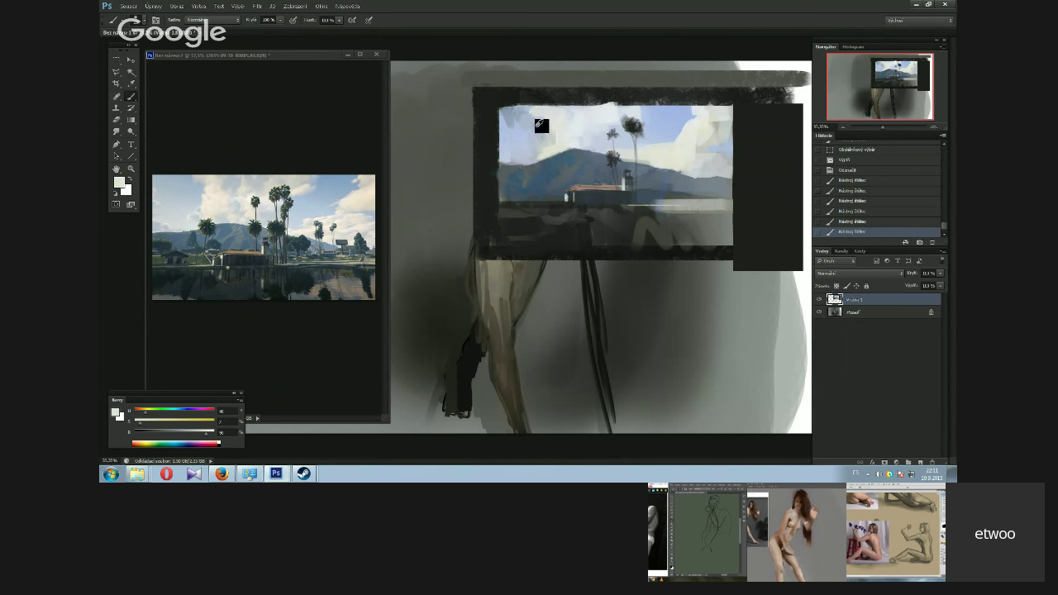
left_click(537, 121, "alt")
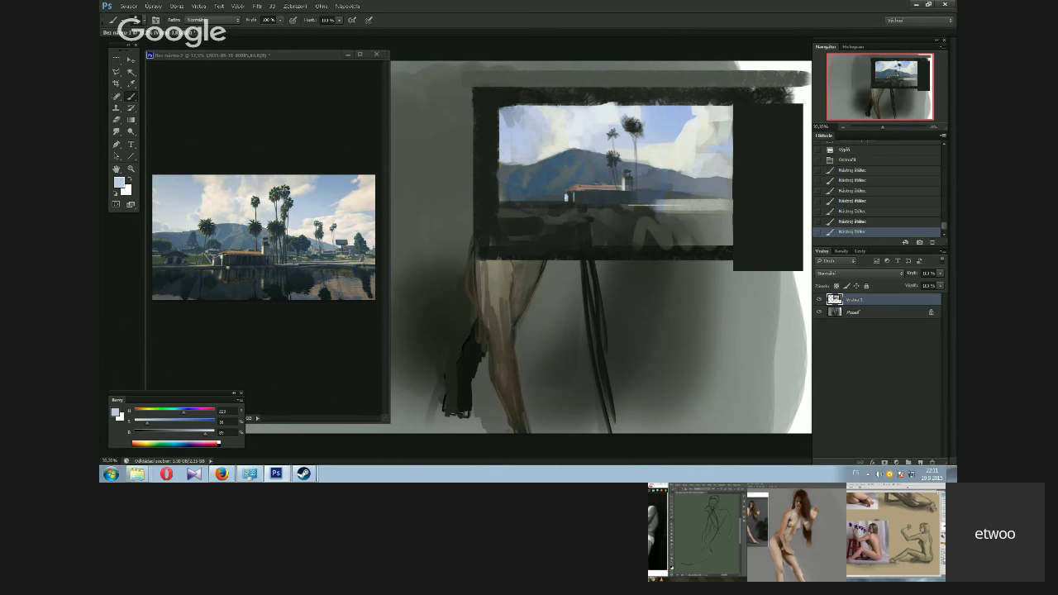
Choose a different brush preset from the canvas brush picker.
right_click(576, 192)
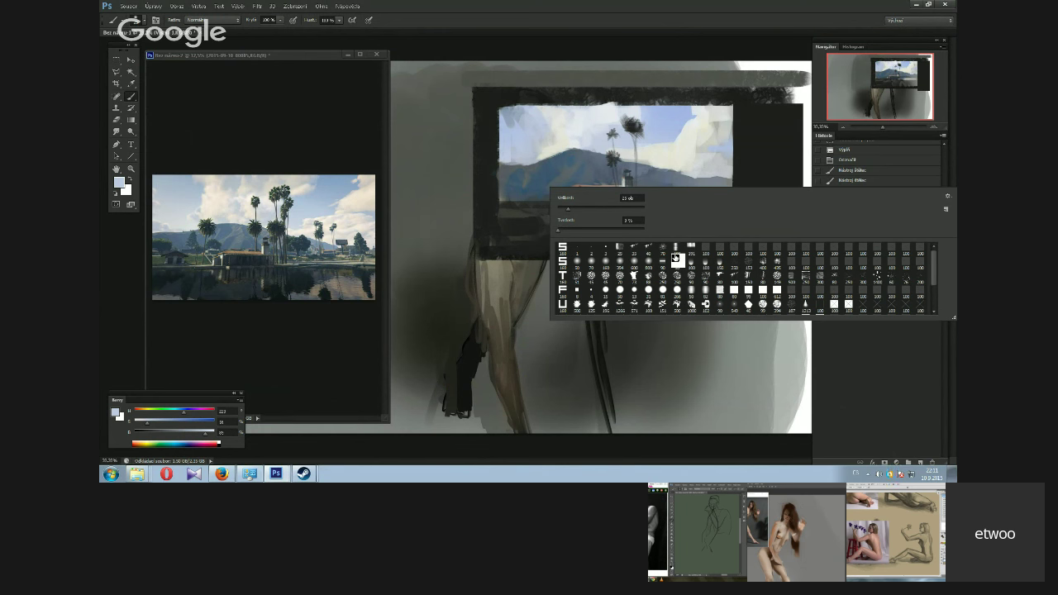
left_click(714, 298)
key("Return")
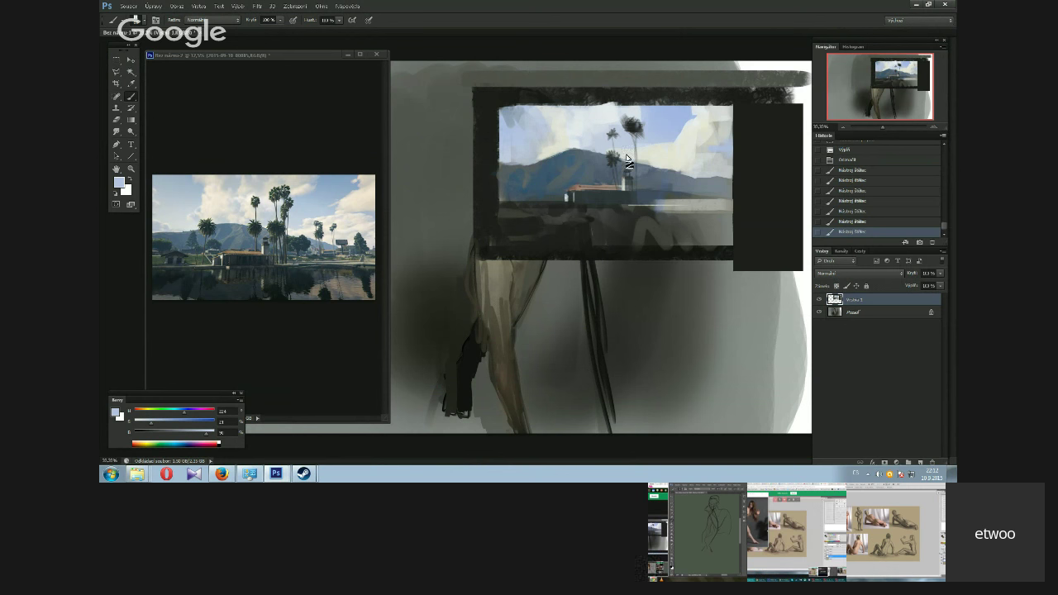
Paint strokes in the upper-left sky, sampling sky near-whites and the mountain's blue-grey.
left_click(530, 115, "alt")
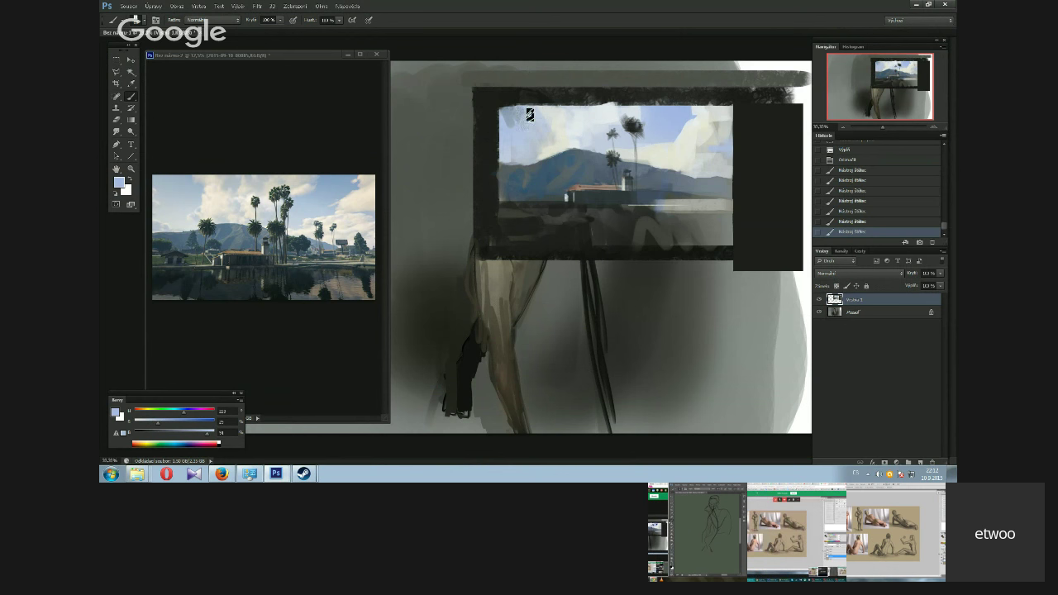
left_click(529, 111)
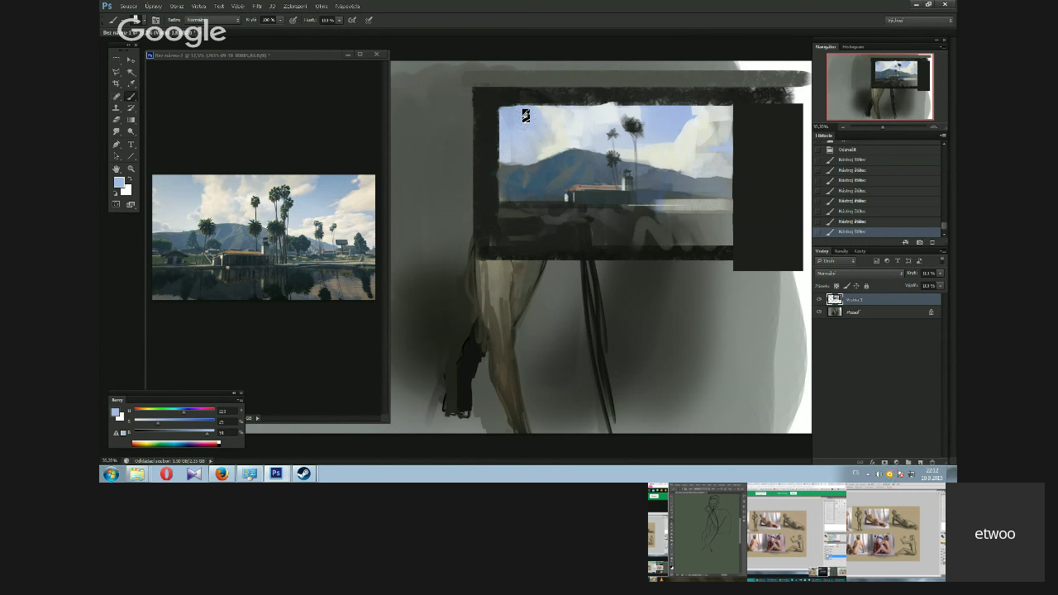
left_click(510, 120)
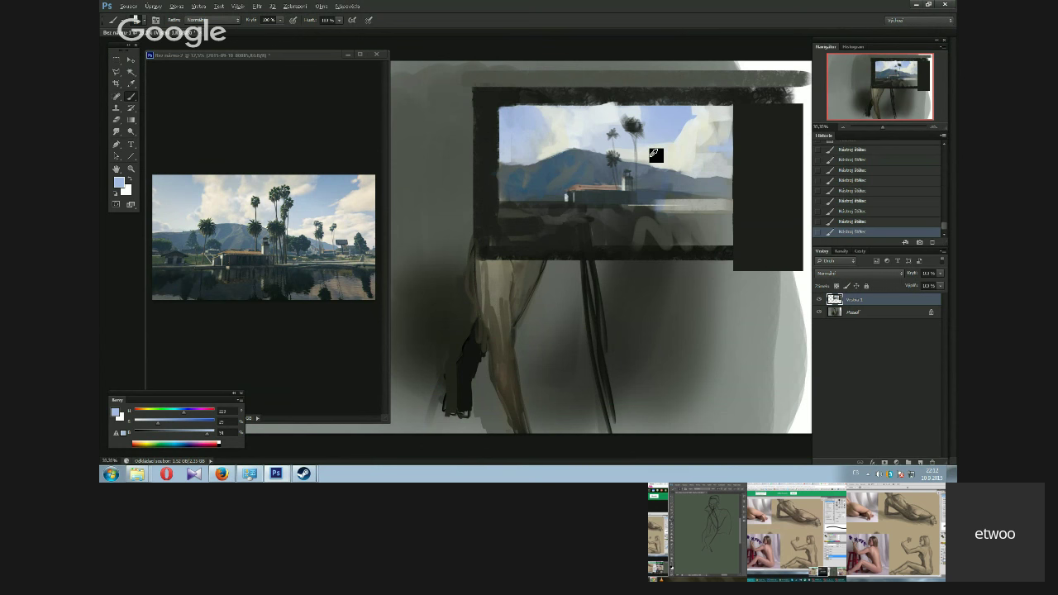
left_click(654, 154, "alt")
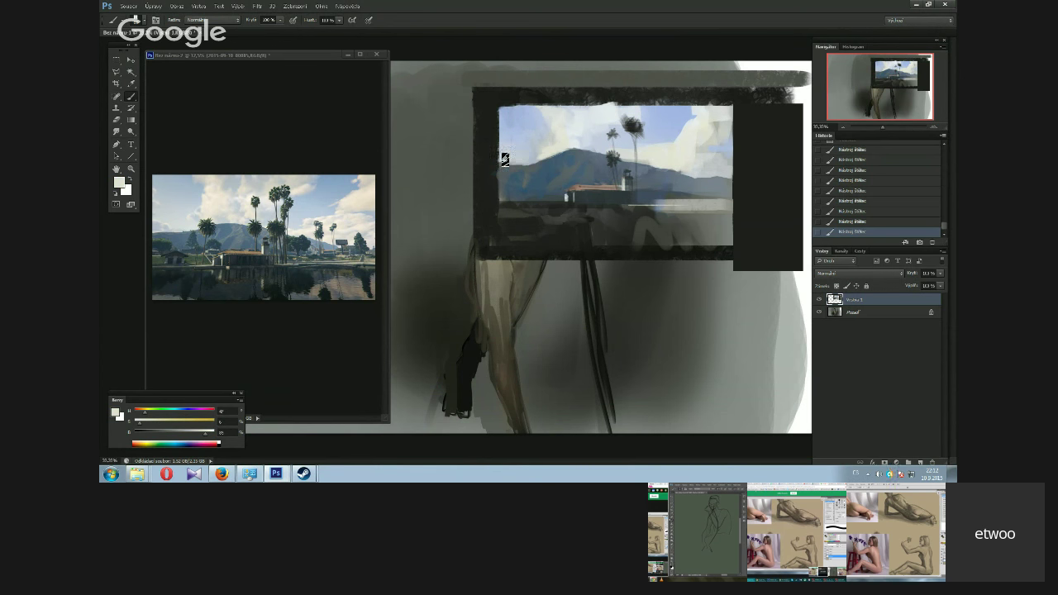
left_click(510, 159, "alt")
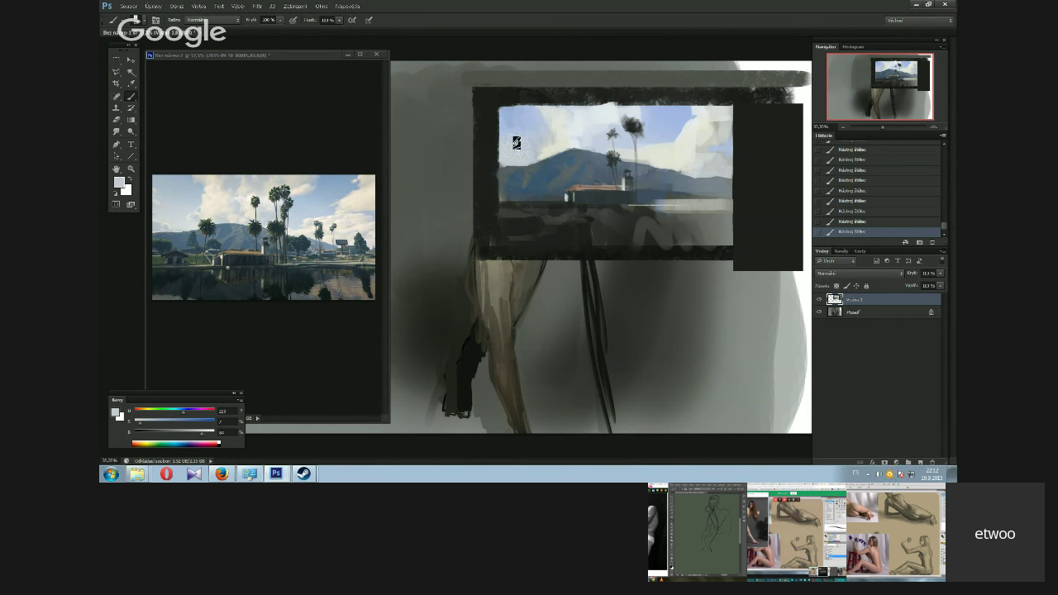
left_click(582, 174, "alt")
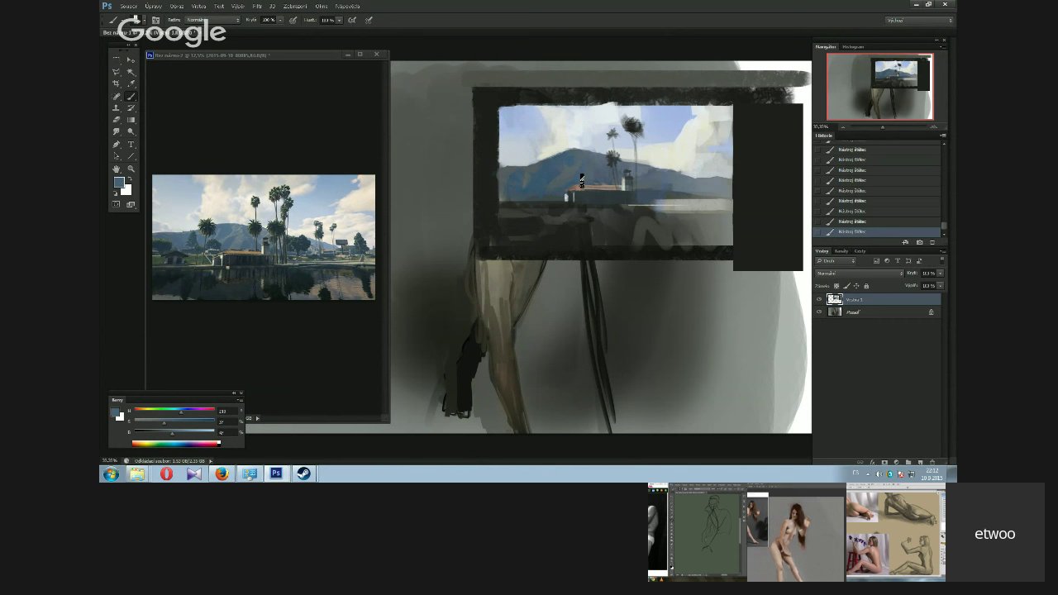
left_click(581, 174, "alt")
Undo the last stroke and repaint the sky strokes in blue.
left_click(578, 142, "alt")
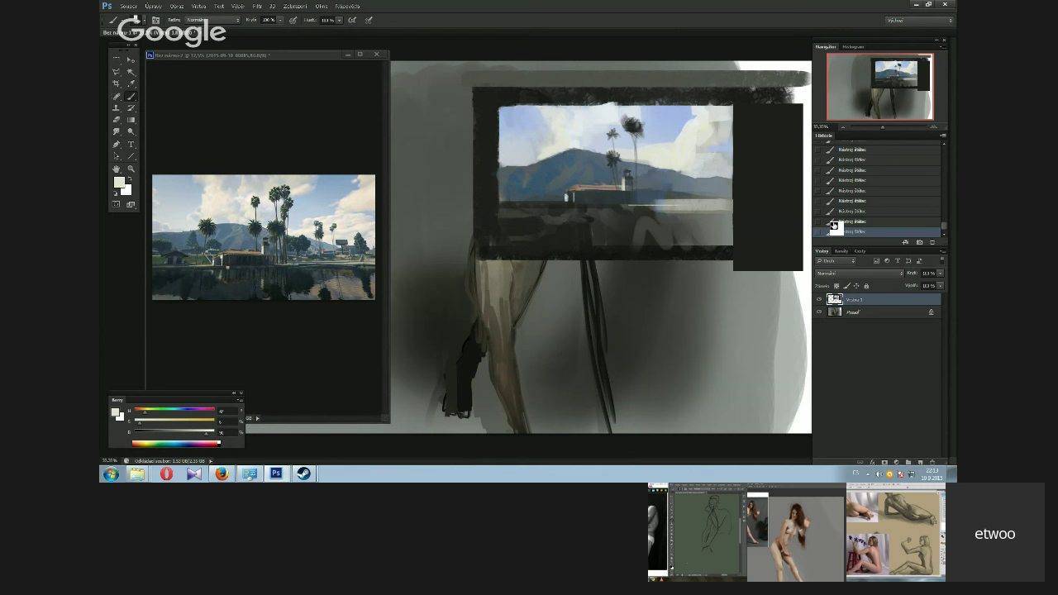
key("ctrl+z")
left_click(573, 143, "alt")
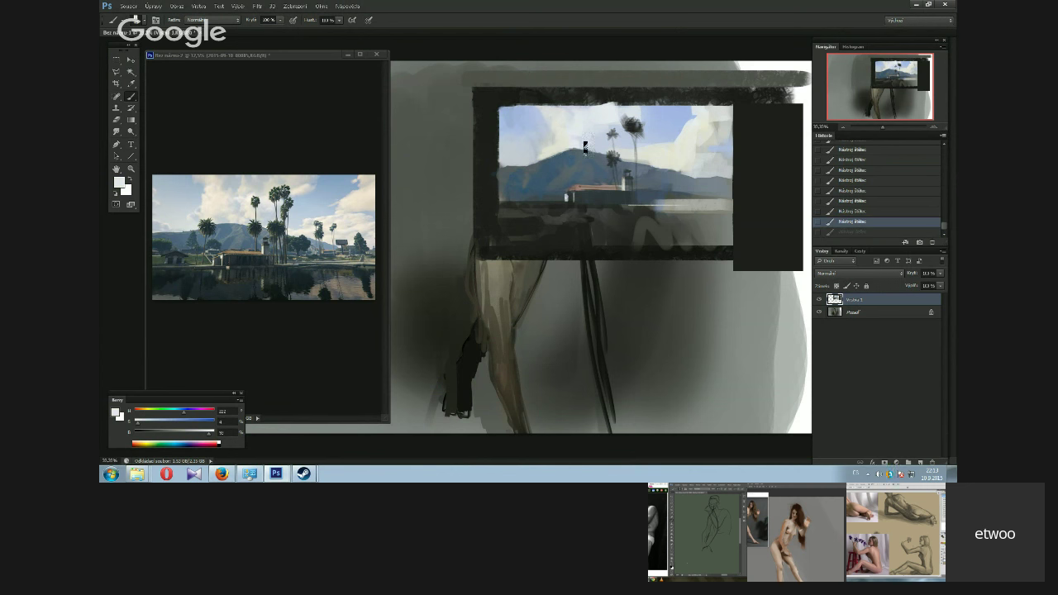
left_click(614, 138)
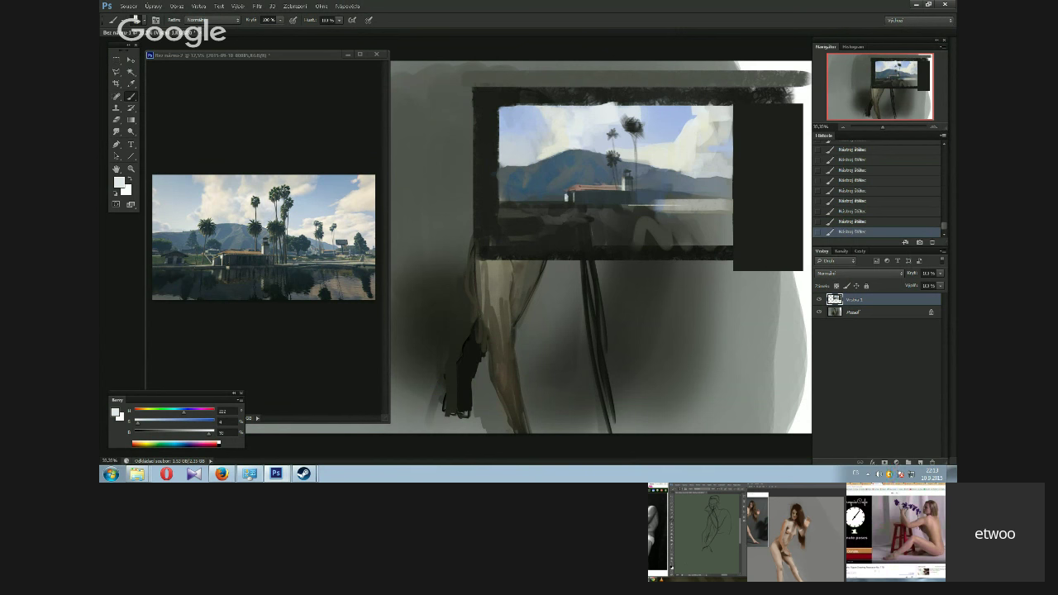
Eyedrop a range of sky blues, palm dark and mountain blue from the canvas.
left_click(652, 128, "alt")
left_click(634, 128, "alt")
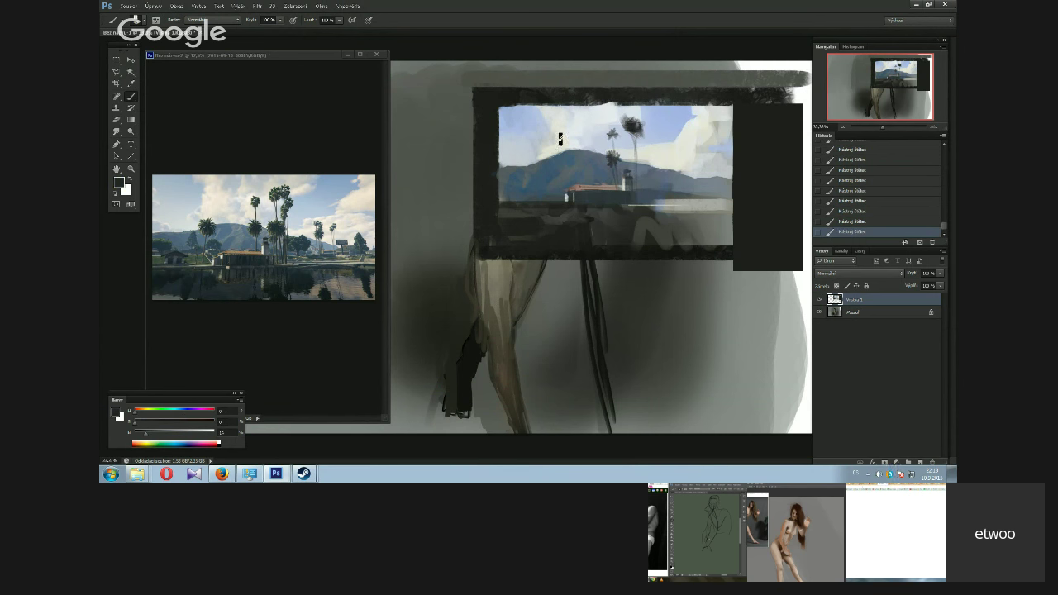
left_click(669, 123, "alt")
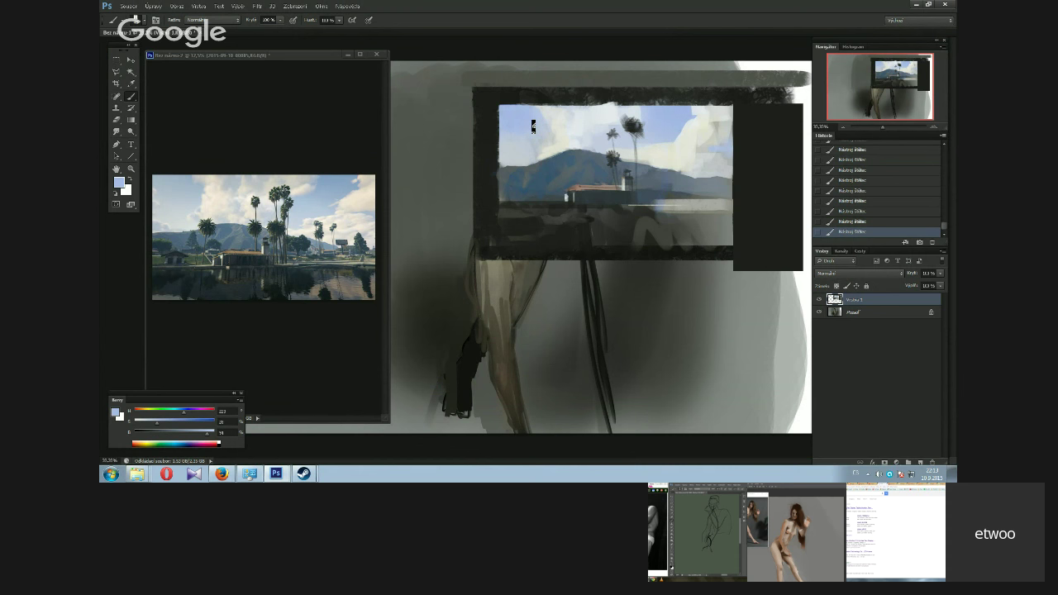
left_click(569, 116, "alt")
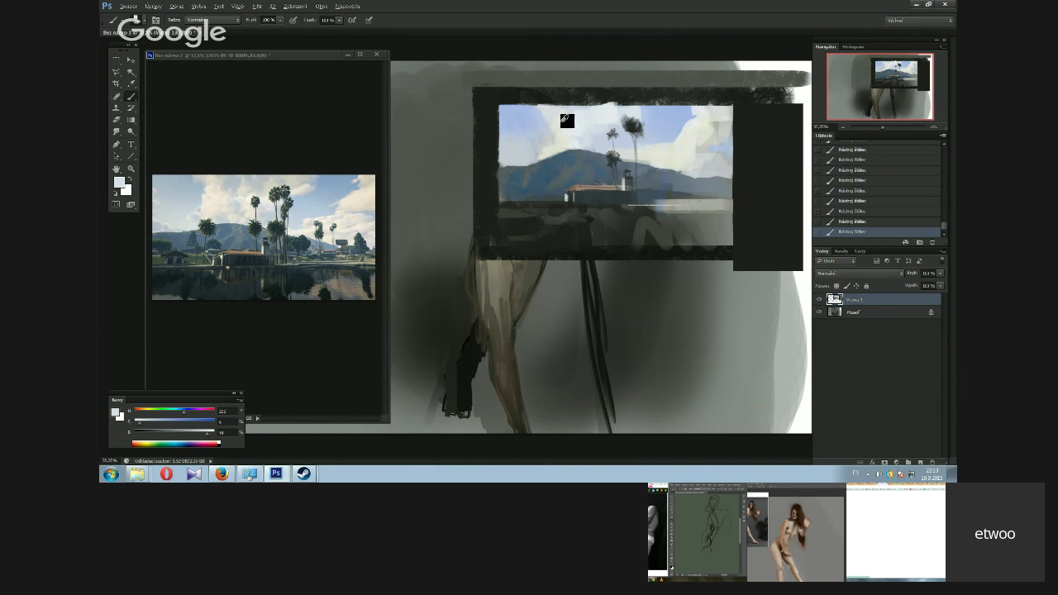
left_click(560, 116, "alt")
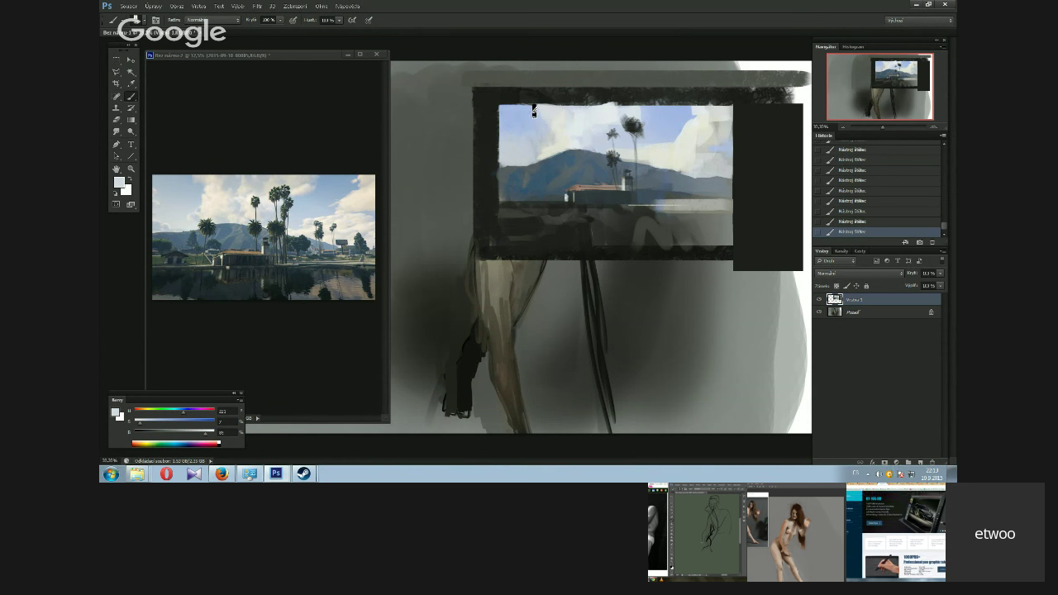
left_click(530, 154, "alt")
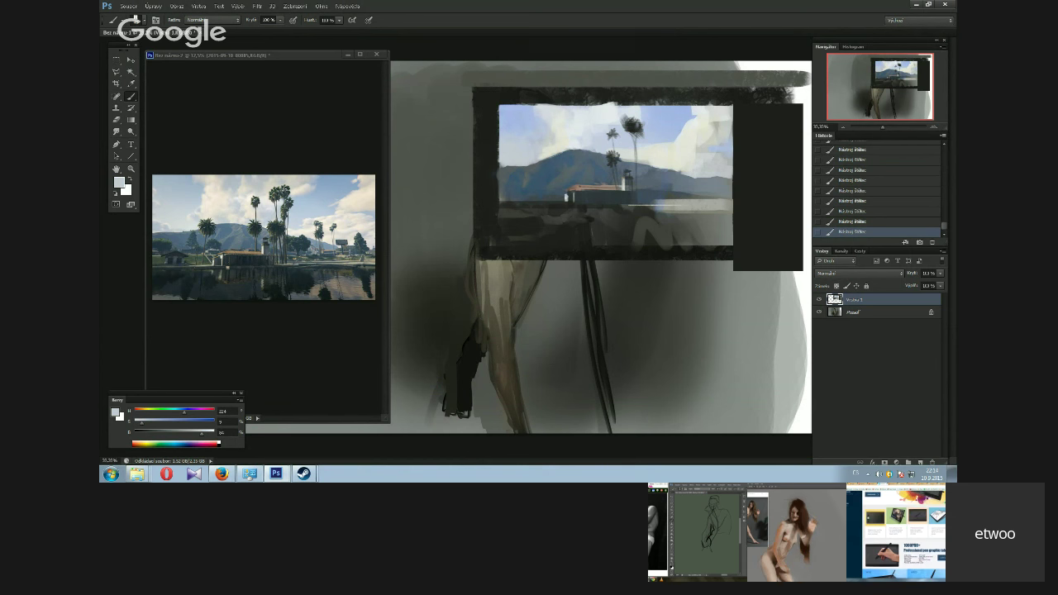
left_click(530, 126, "alt")
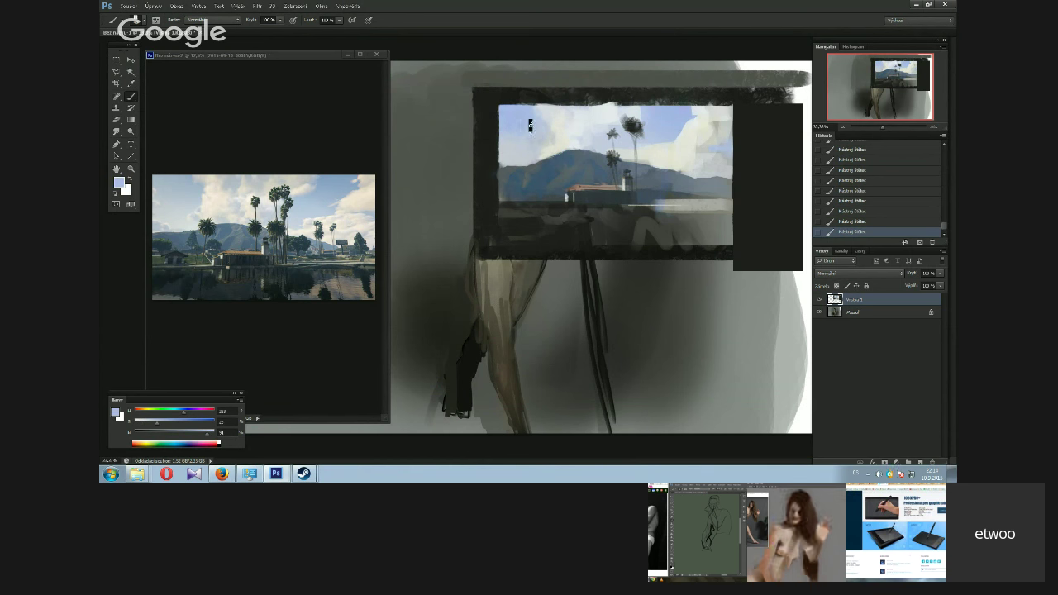
left_click(550, 168, "alt")
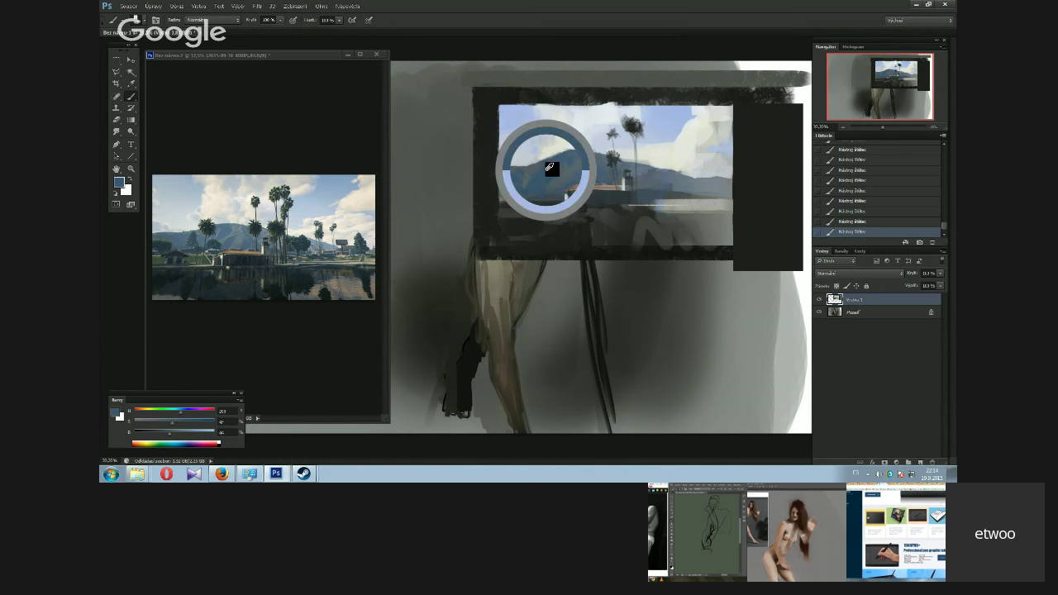
left_click(669, 108, "alt")
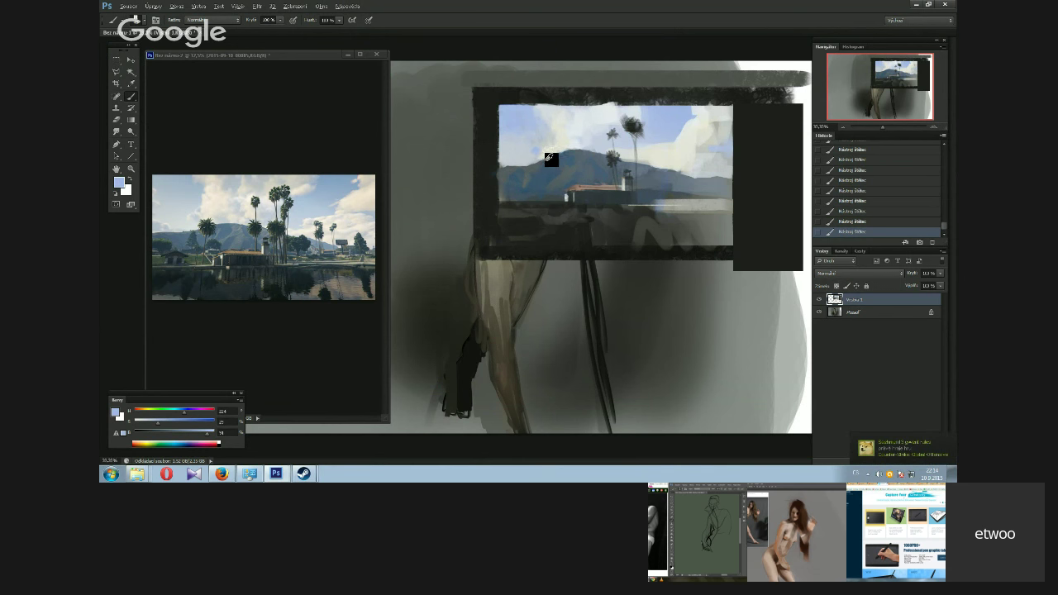
Sample pale blues and near-whites, then paint light strokes over the palm against the sky.
left_click(631, 117, "alt")
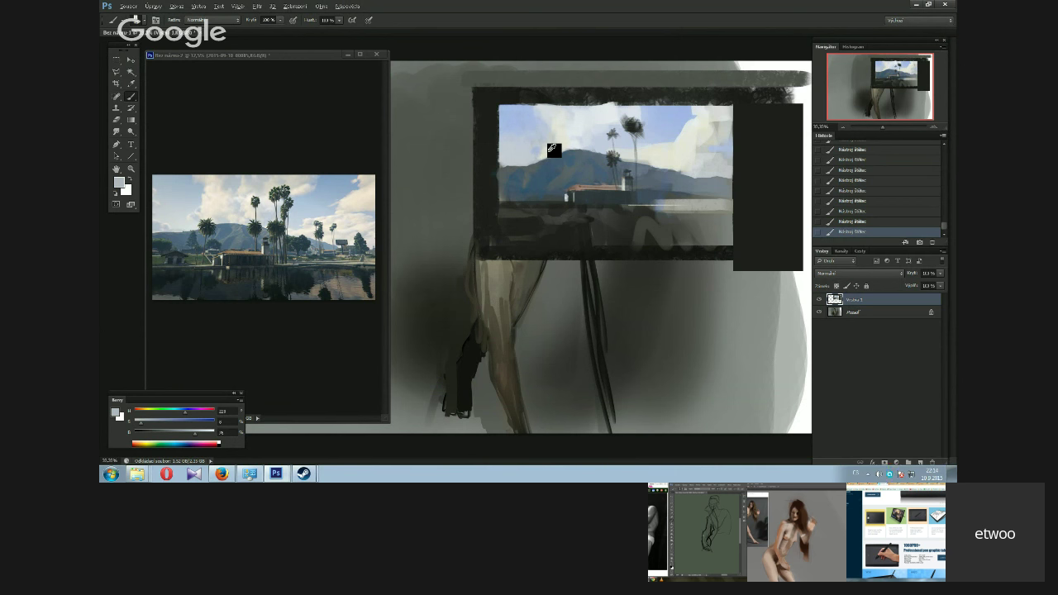
left_click(536, 156, "alt")
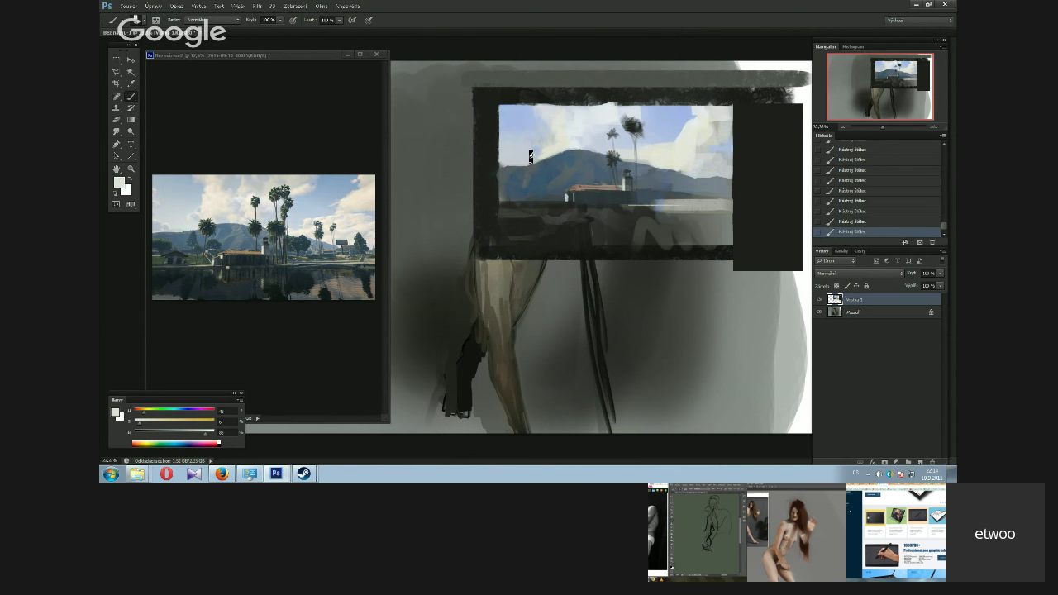
left_click(533, 152, "alt")
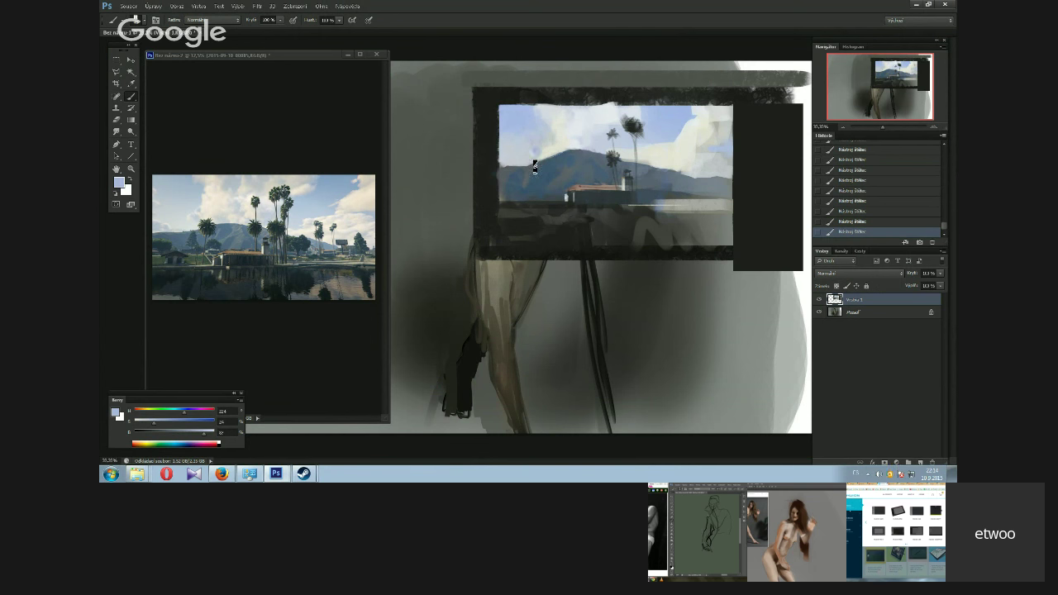
left_click(532, 154, "alt")
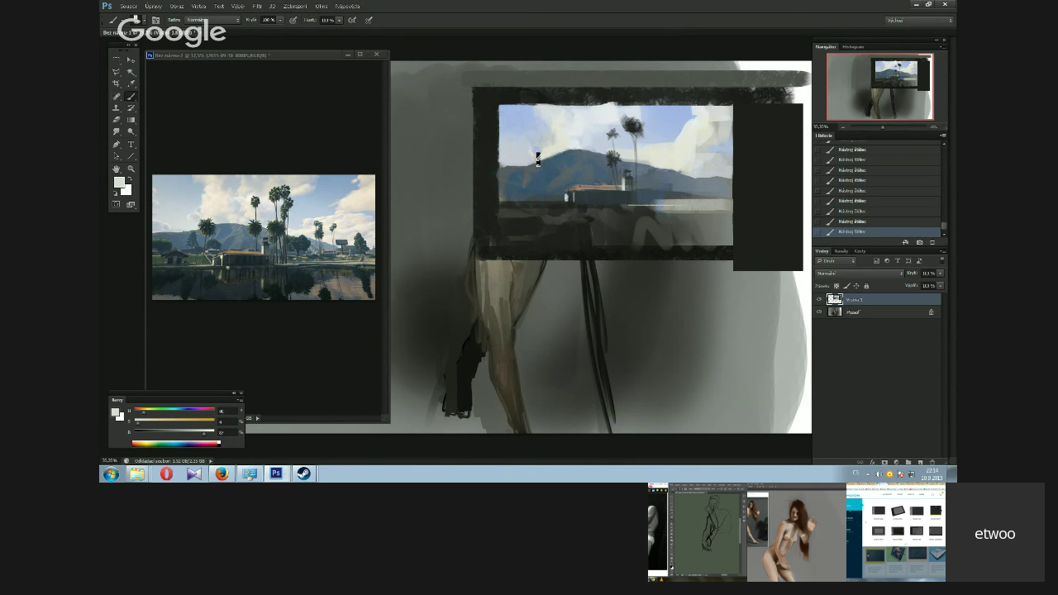
left_click(529, 154, "alt")
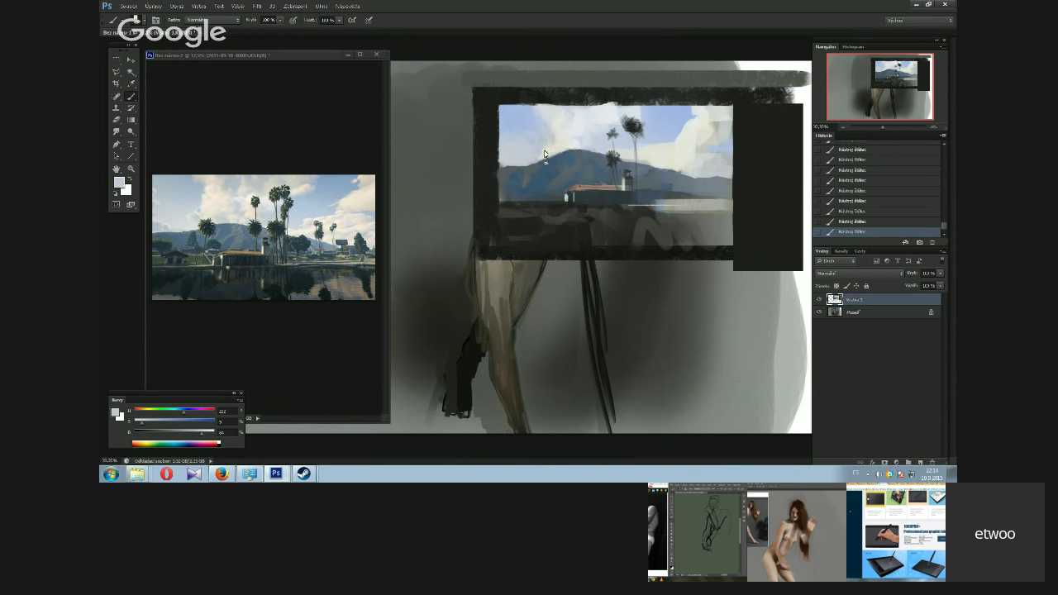
left_click(640, 156, "alt")
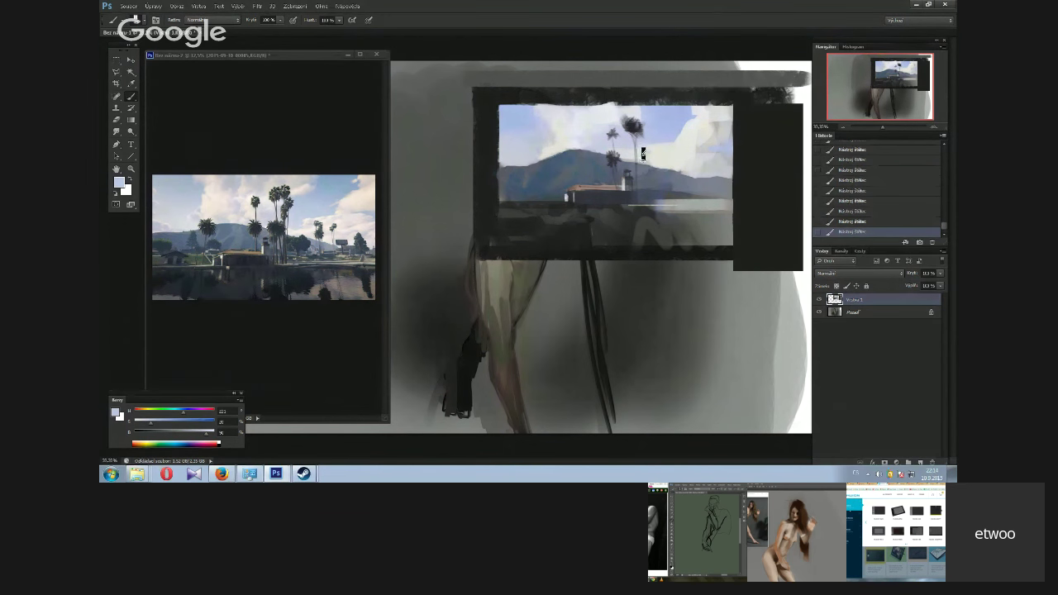
left_click_drag(644, 151, 641, 169)
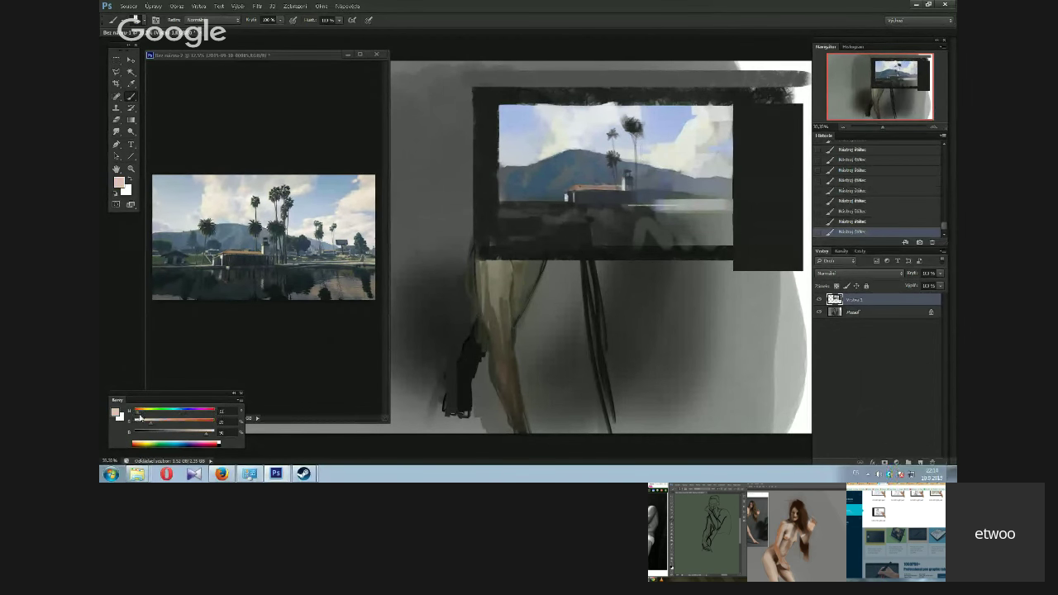
Shift the paint colour to a darker orange-brown in the Color panel, then sample dark grey.
mouse_move(140, 419)
left_mouse_down()
mouse_move(195, 432)
mouse_move(171, 424)
left_mouse_up()
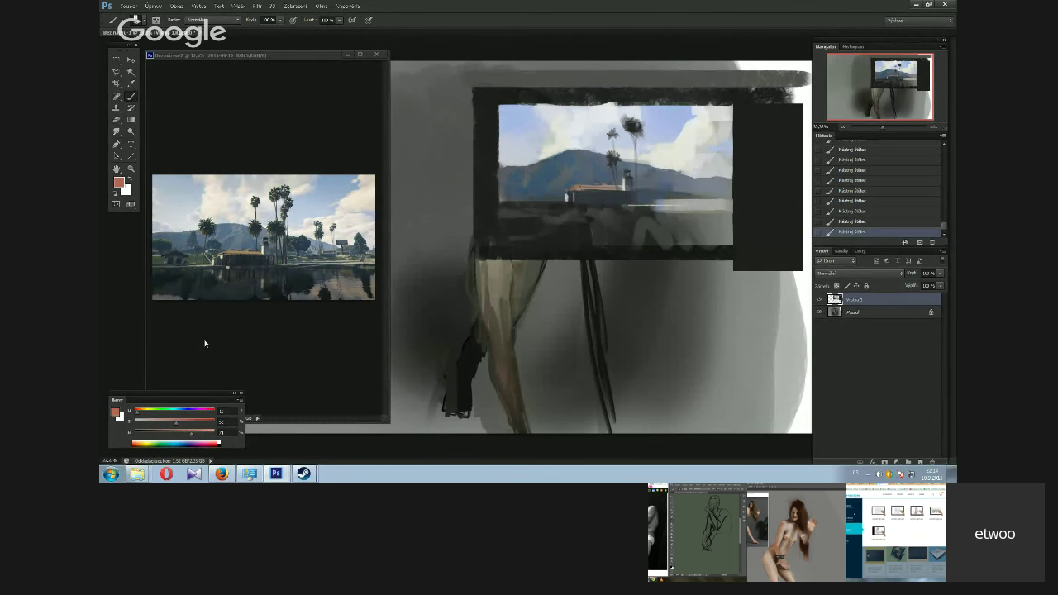
left_click_drag(138, 415, 140, 416)
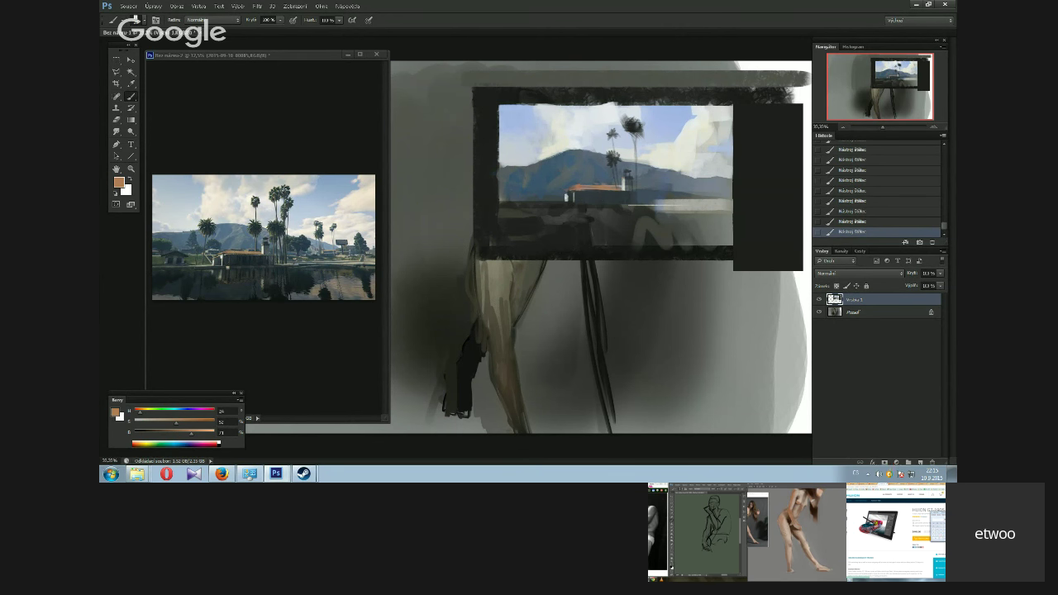
left_click(168, 435)
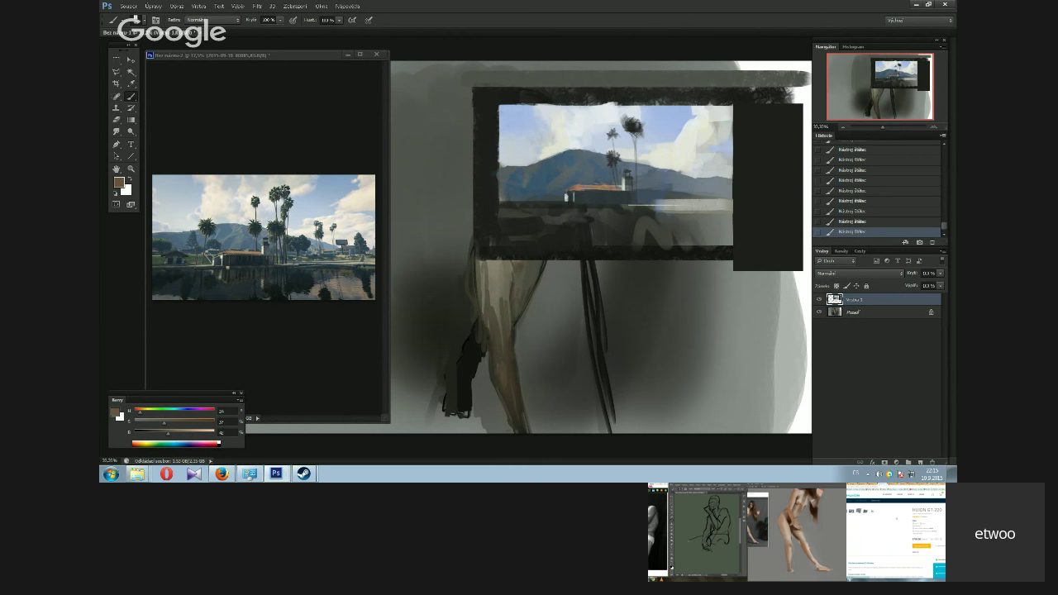
left_click(605, 165, "alt")
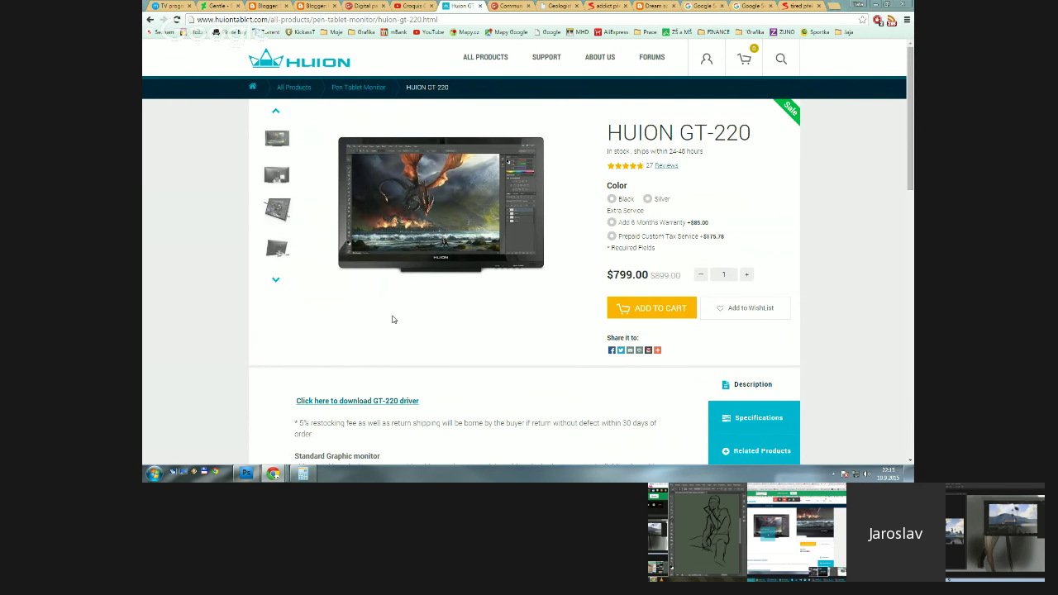
View the GT-220's angled-stand, front and back photos, then go to the Huion home page.
mouse_move(418, 153)
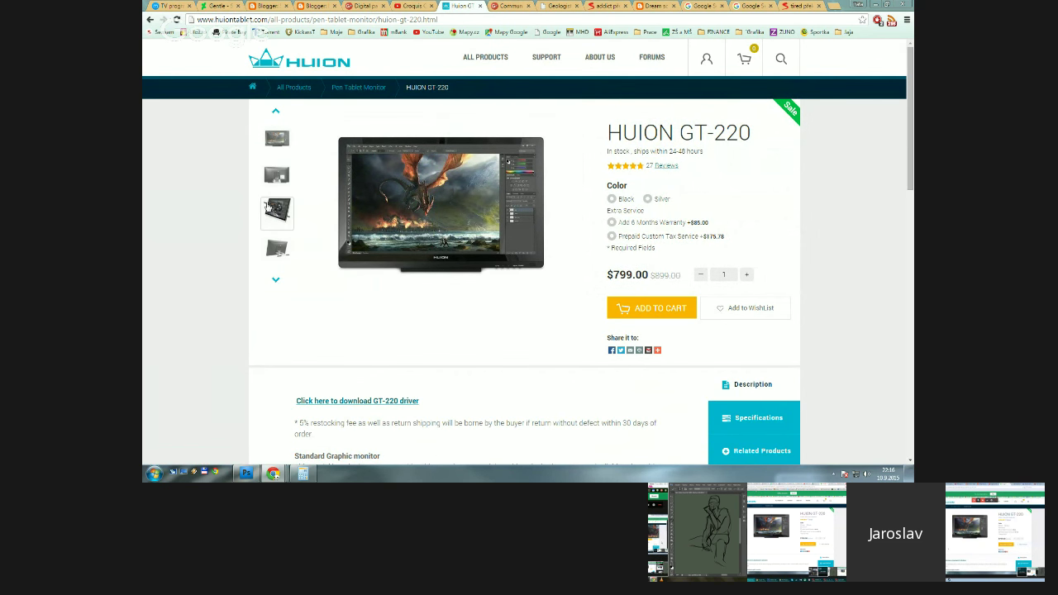
left_click(277, 210)
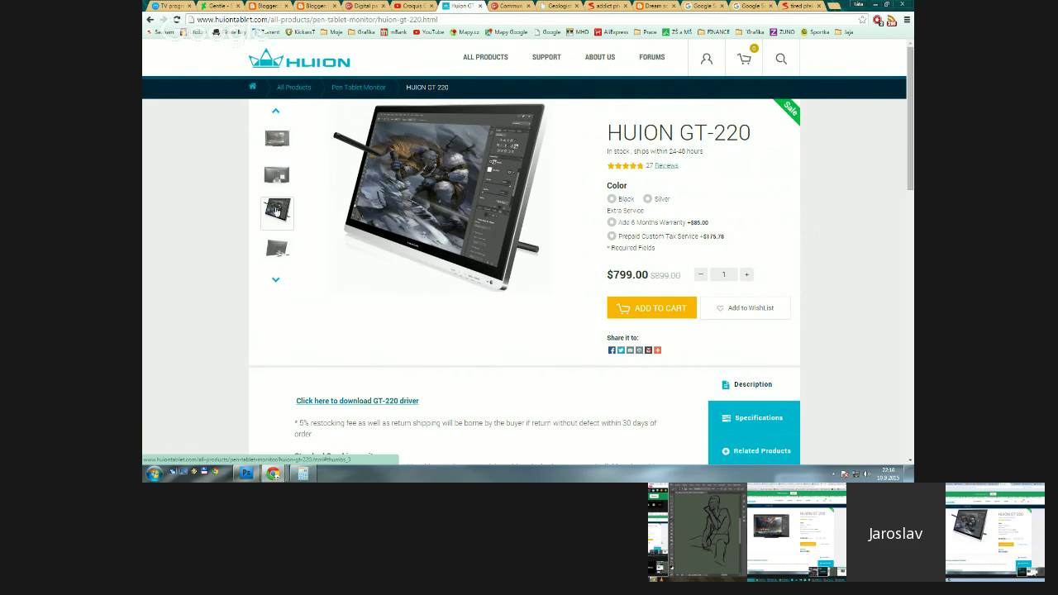
left_click(284, 243)
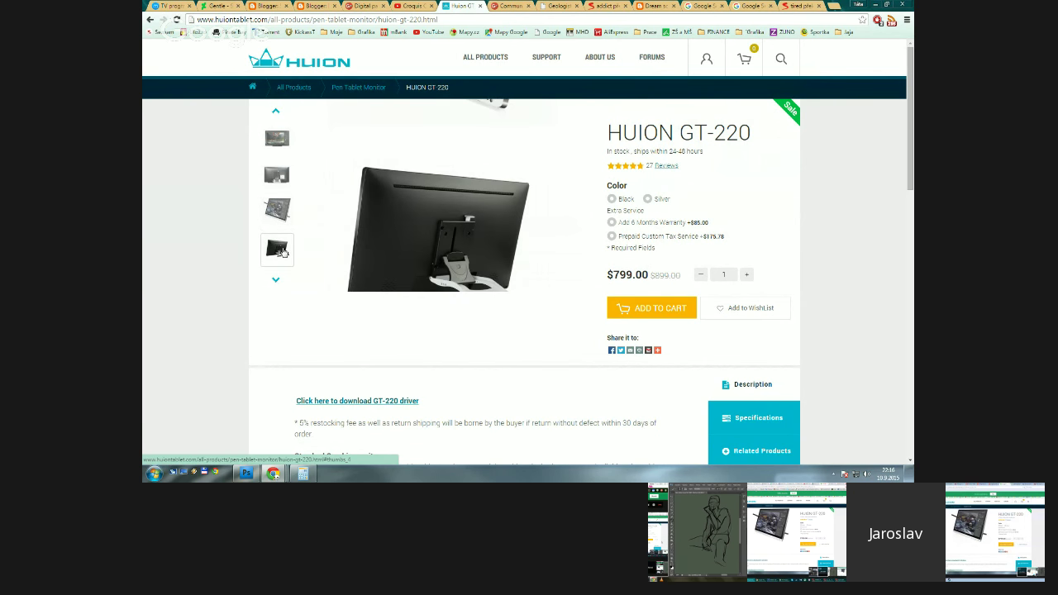
left_click(283, 214)
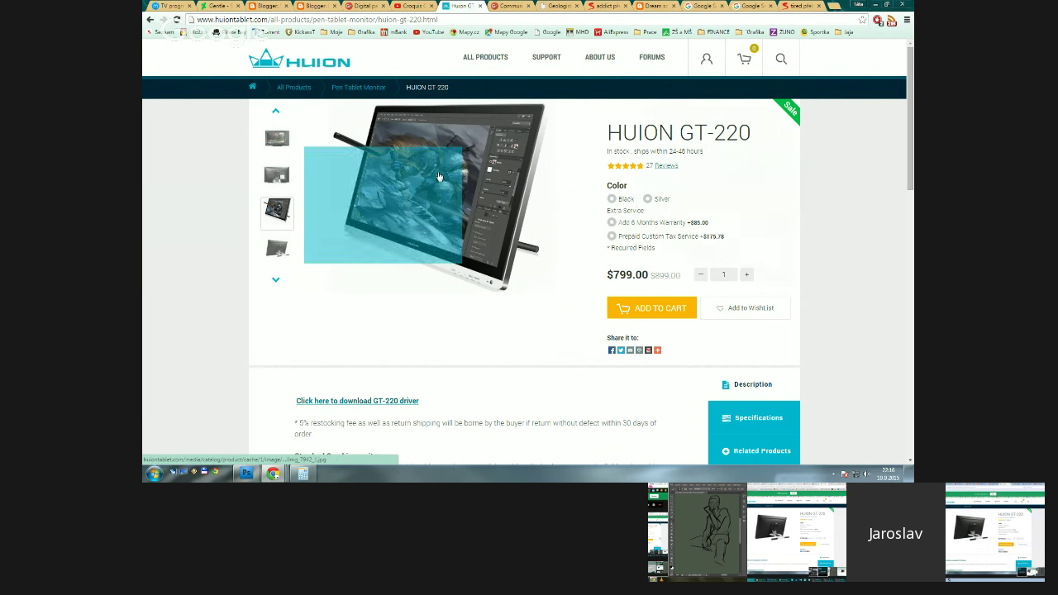
left_click(273, 248)
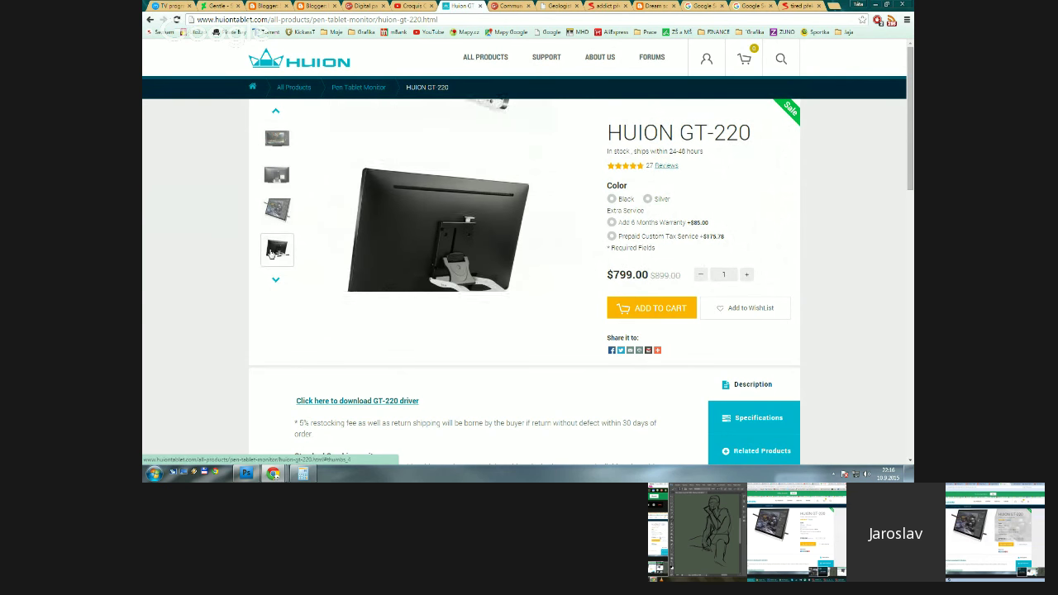
left_click(277, 143)
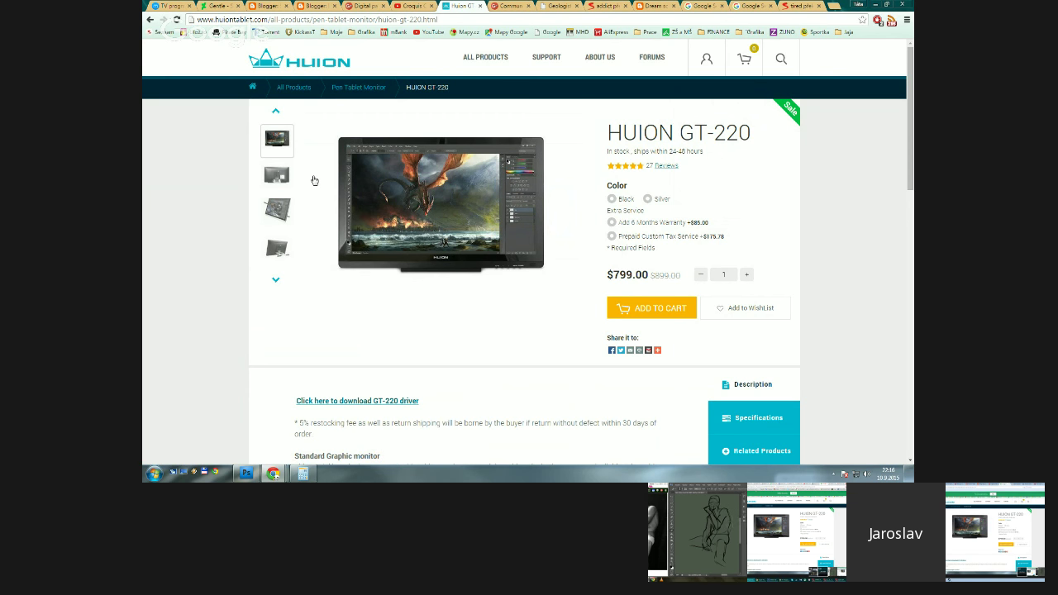
left_click(414, 314)
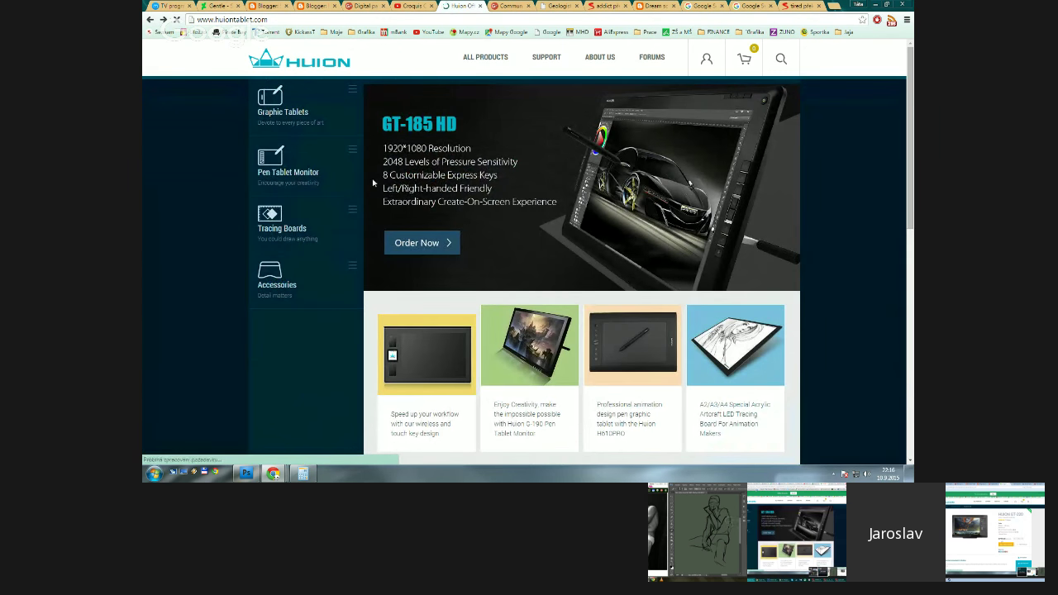
Scroll through the HUION GT-190S product page, then bring up the Graphic Tablets lineup including H610.
mouse_move(285, 169)
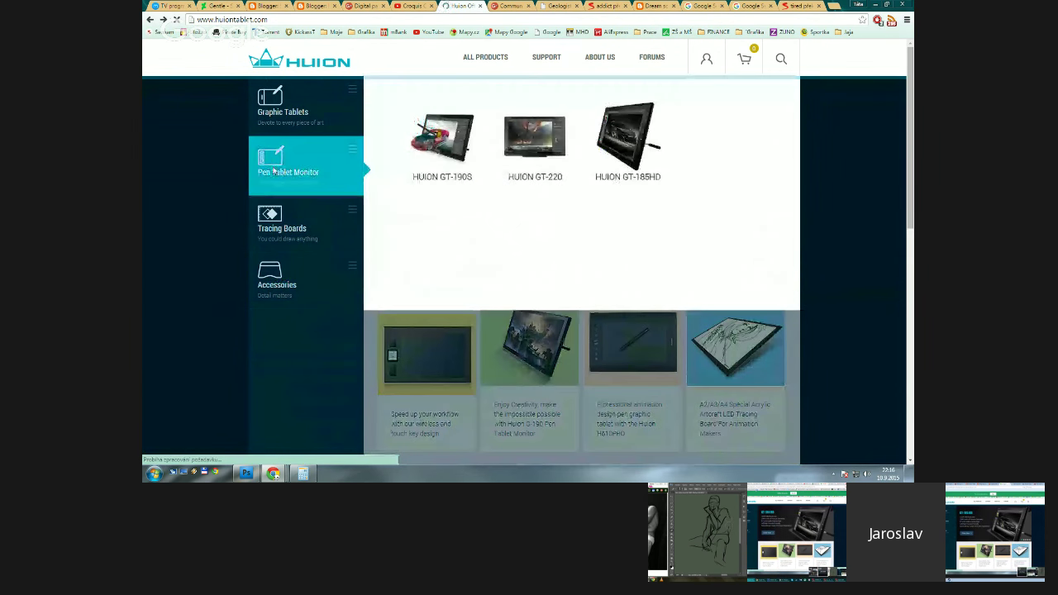
left_click(455, 132)
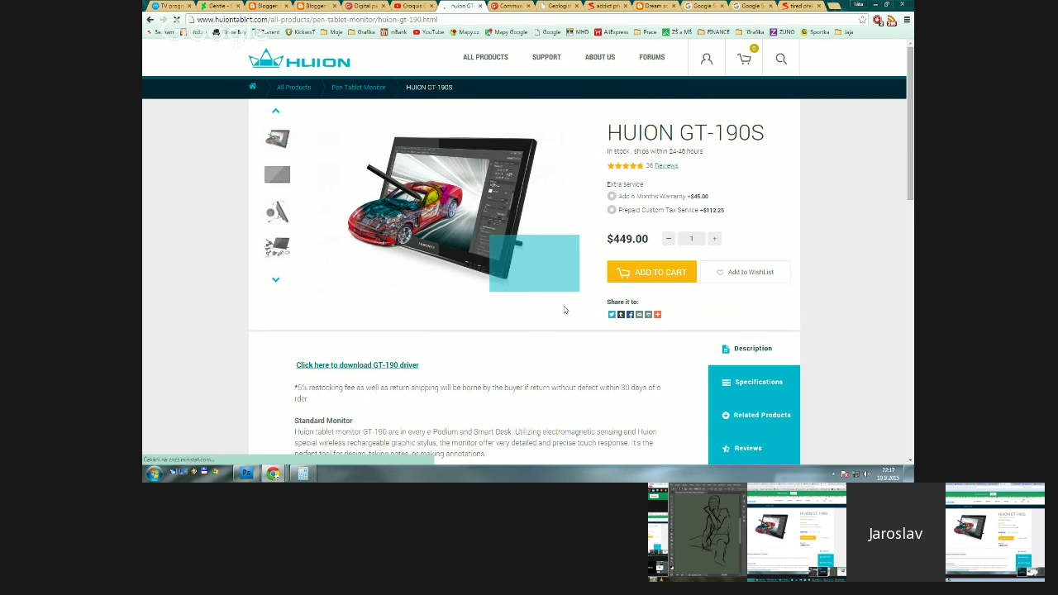
scroll(565, 310, "down", 2)
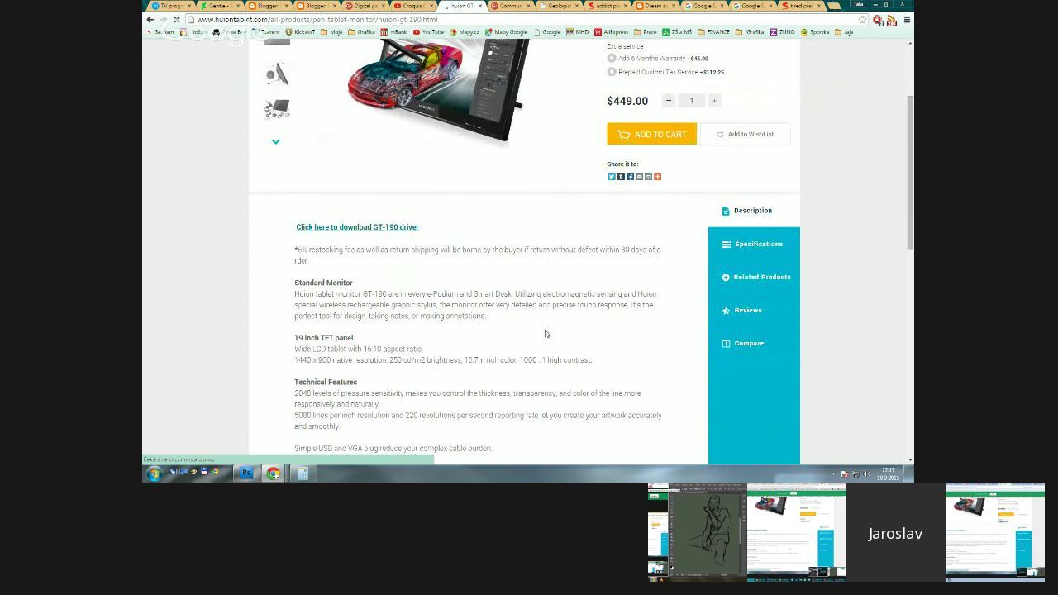
scroll(546, 334, "down", 2)
scroll(545, 334, "up", 1)
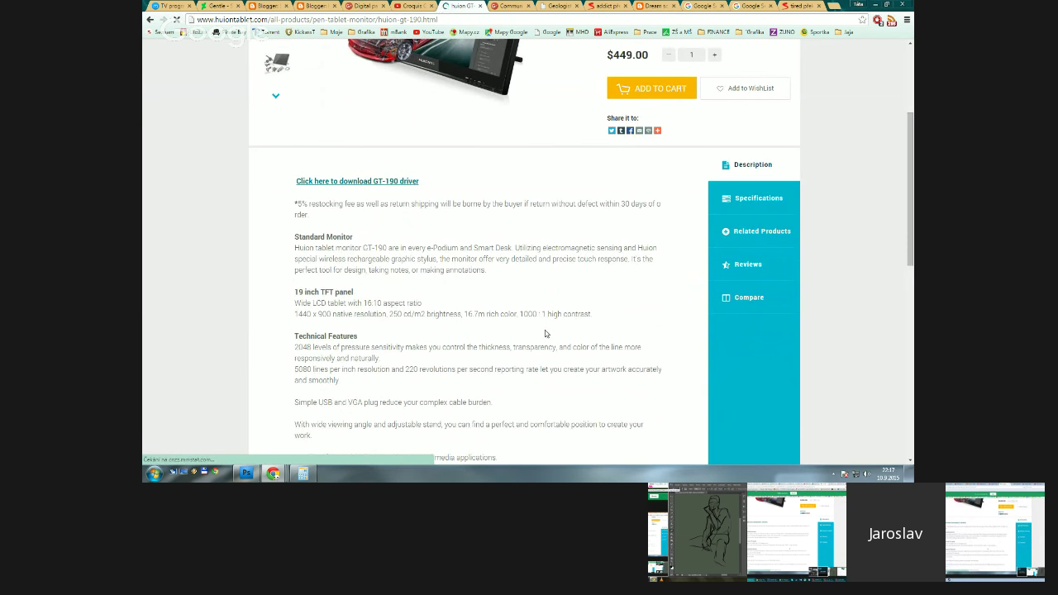
scroll(546, 334, "up", 2)
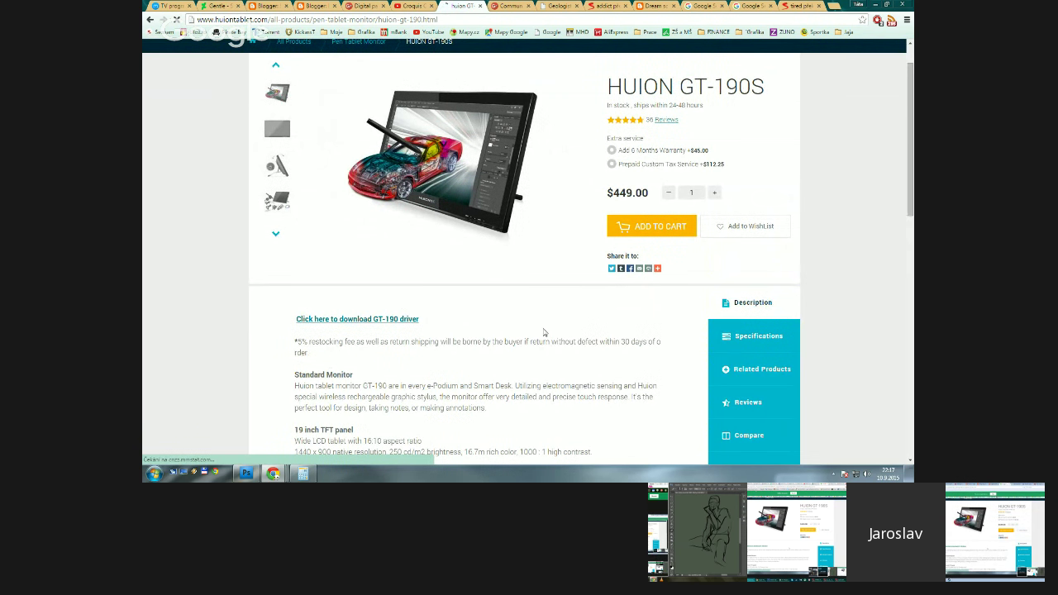
scroll(543, 334, "down", 2)
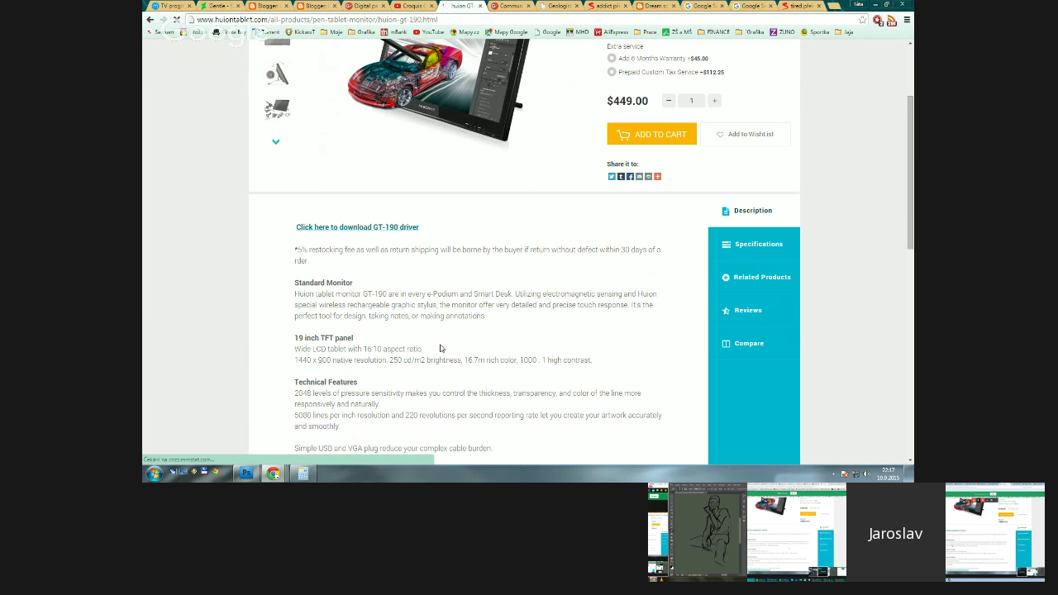
scroll(441, 348, "down", 10)
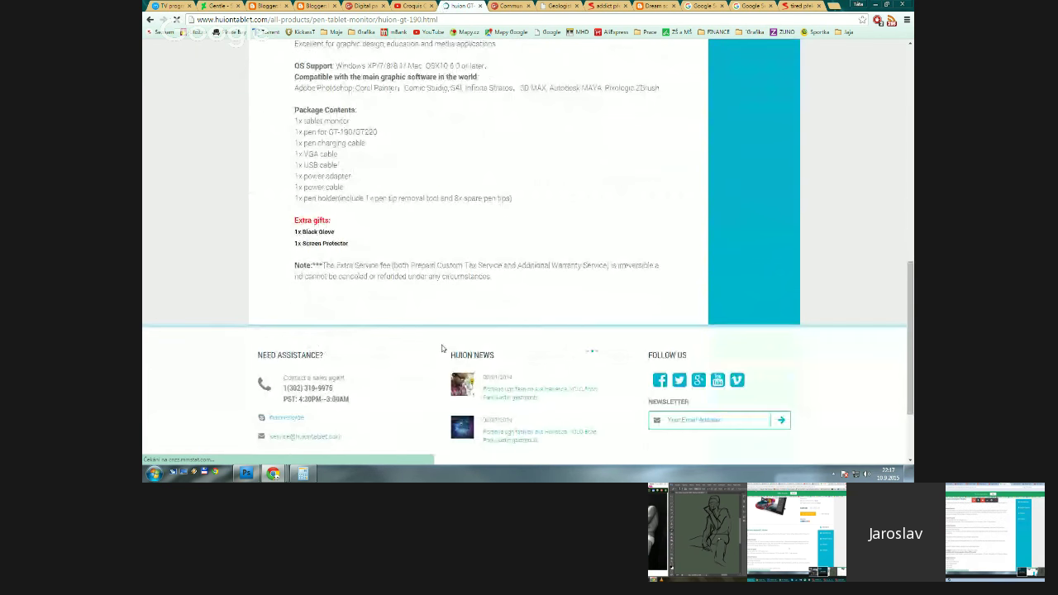
scroll(443, 347, "up", 15)
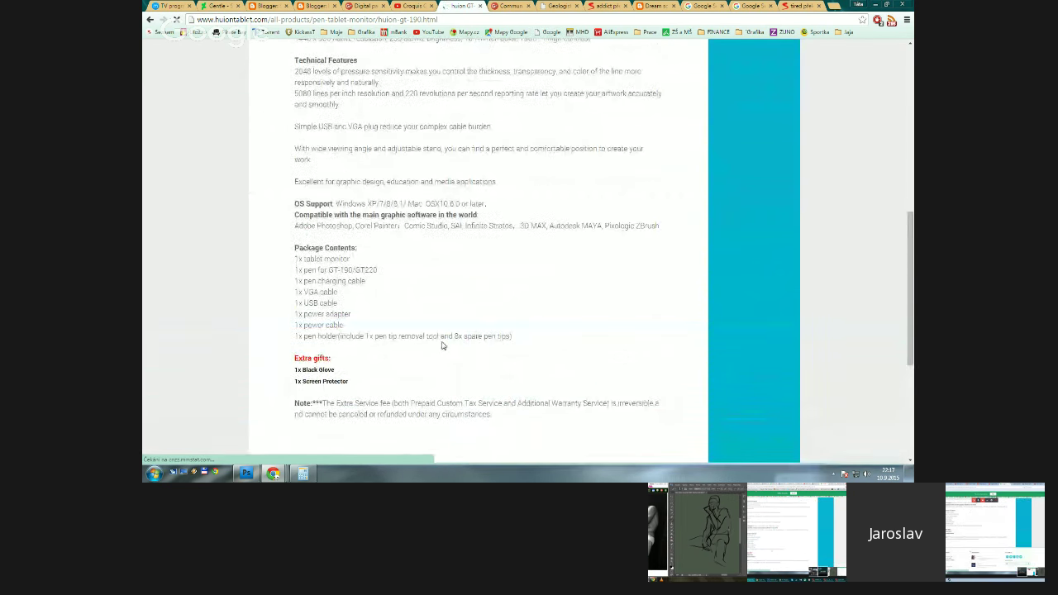
mouse_move(475, 248)
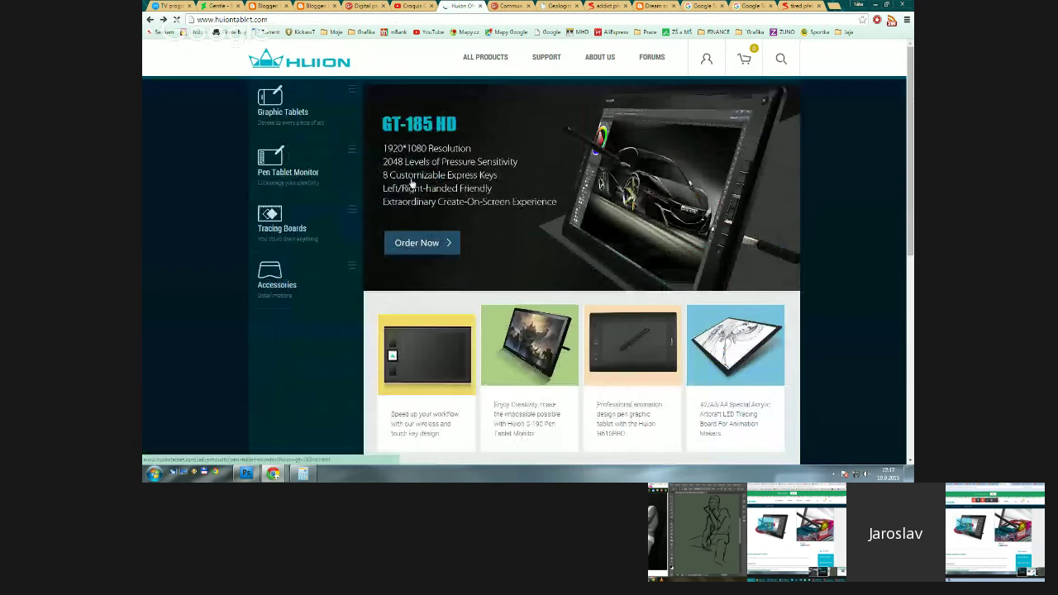
mouse_move(296, 167)
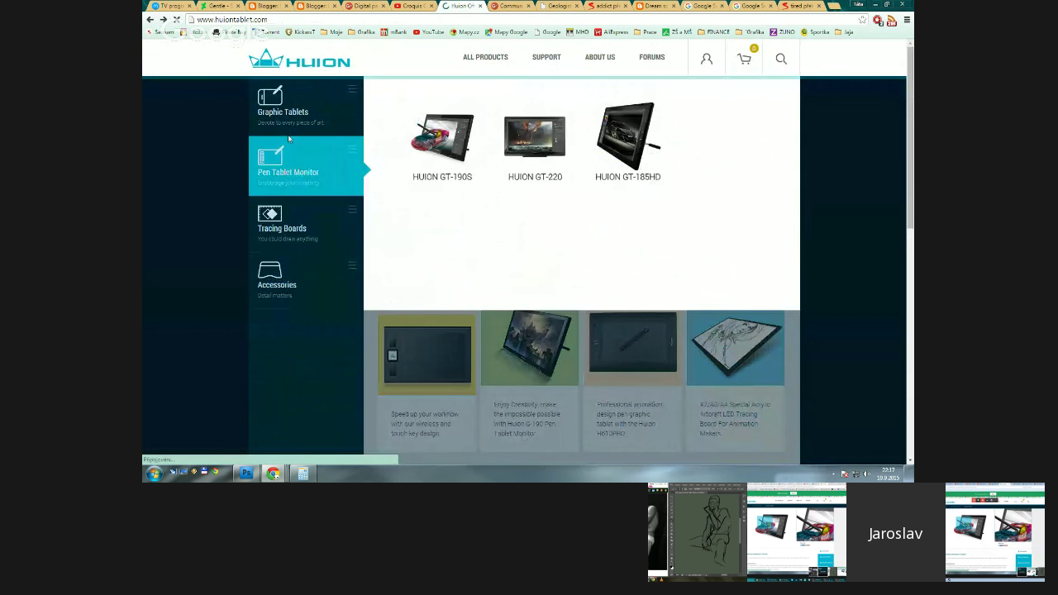
mouse_move(285, 124)
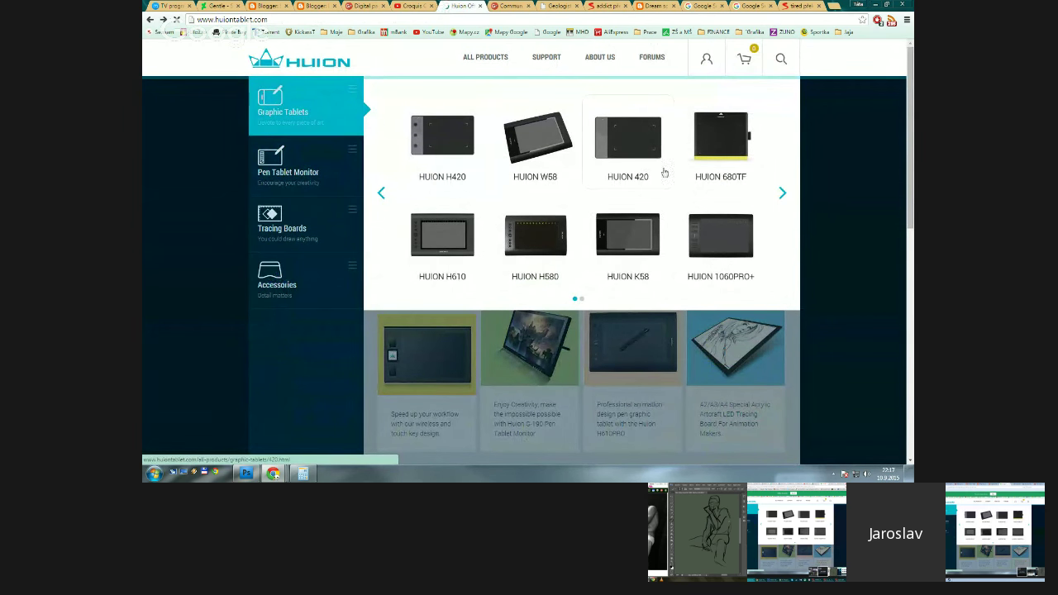
Open the HUION H610 product page and its full-size image, then reload the page.
left_click(434, 250)
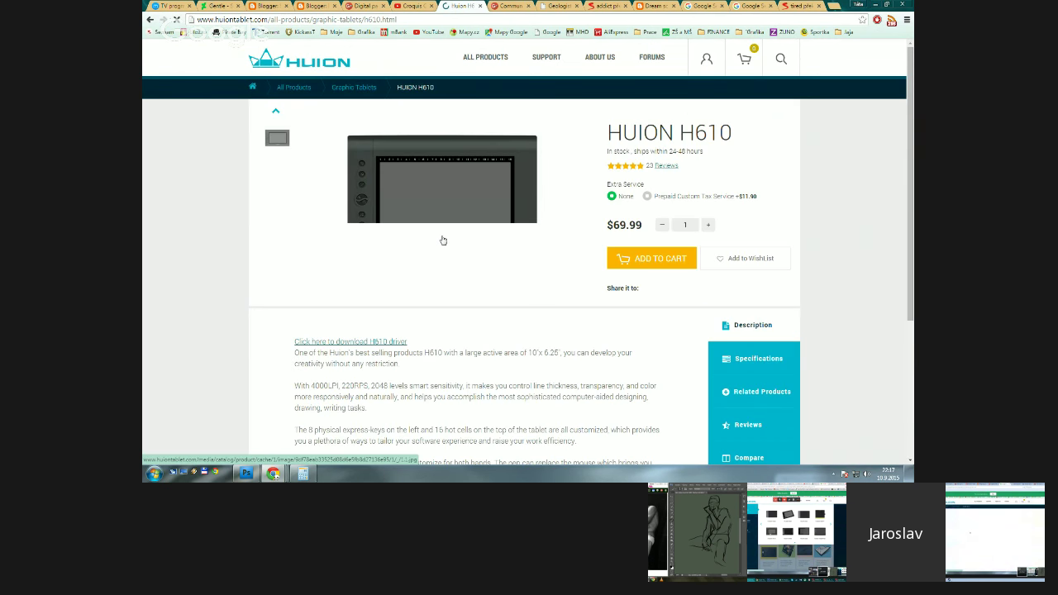
left_click(443, 240)
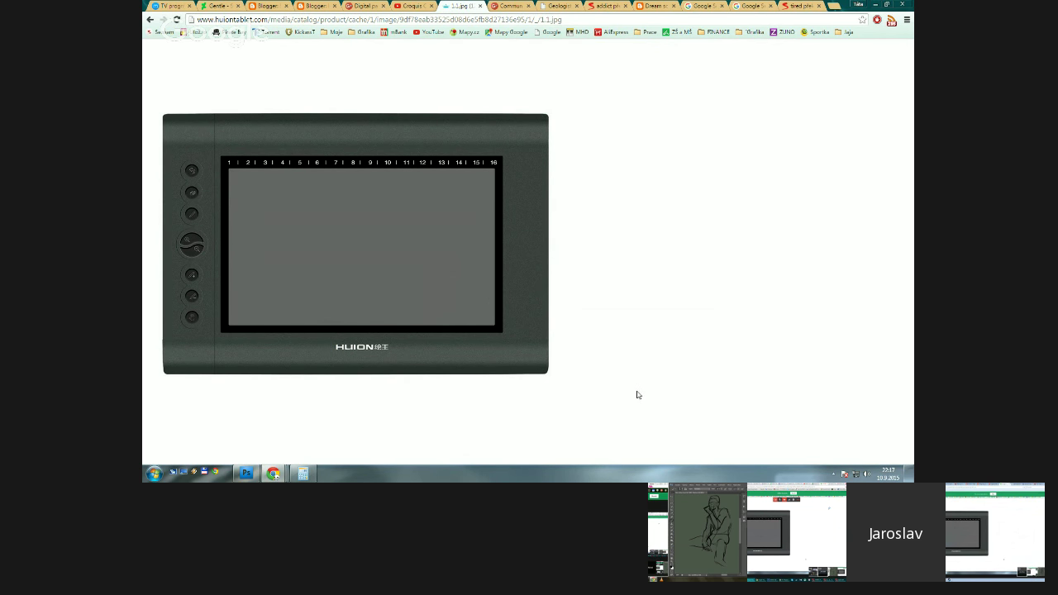
key("F5")
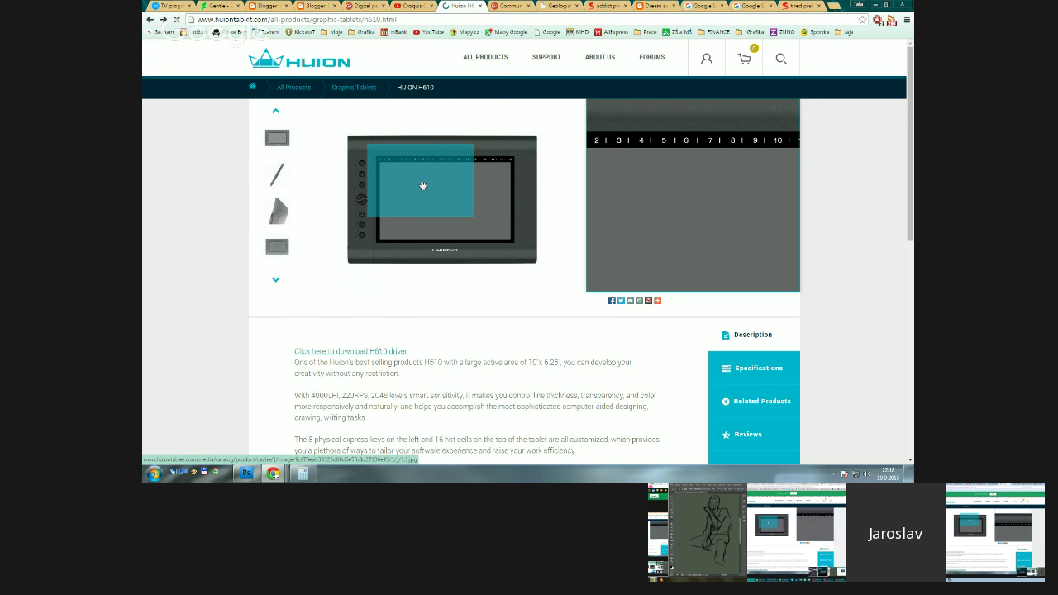
Browse the H610 gallery's pen and side views, then select the 353 × 245 mm front view.
left_click(278, 175)
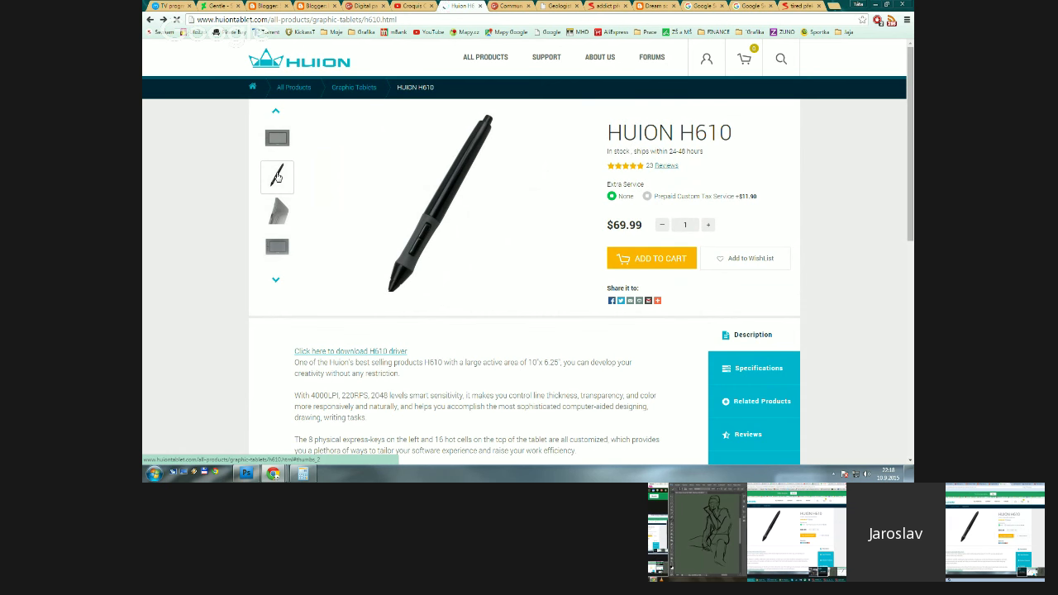
left_click(279, 211)
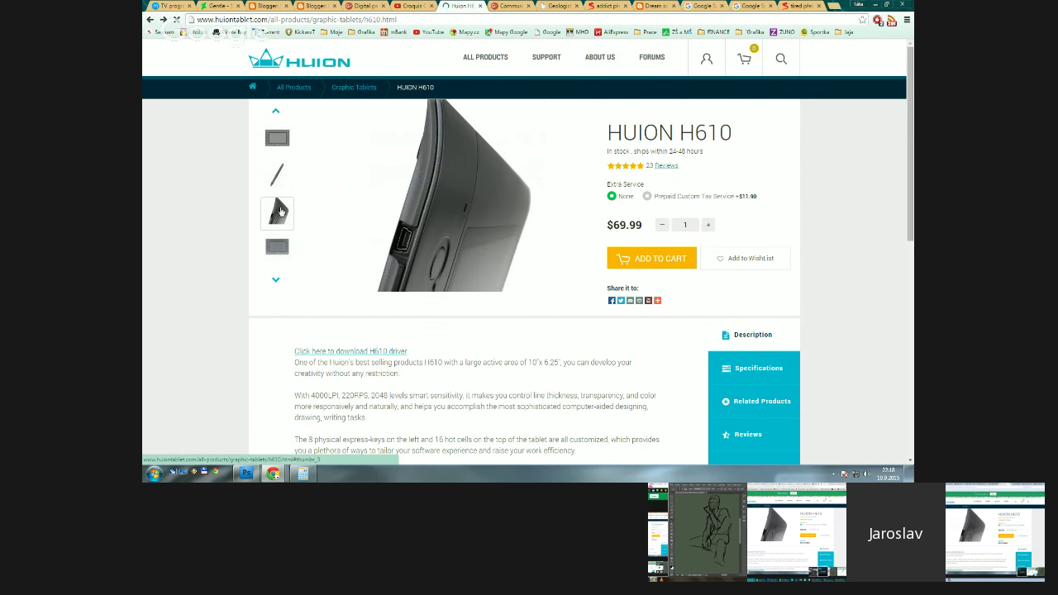
mouse_move(345, 220)
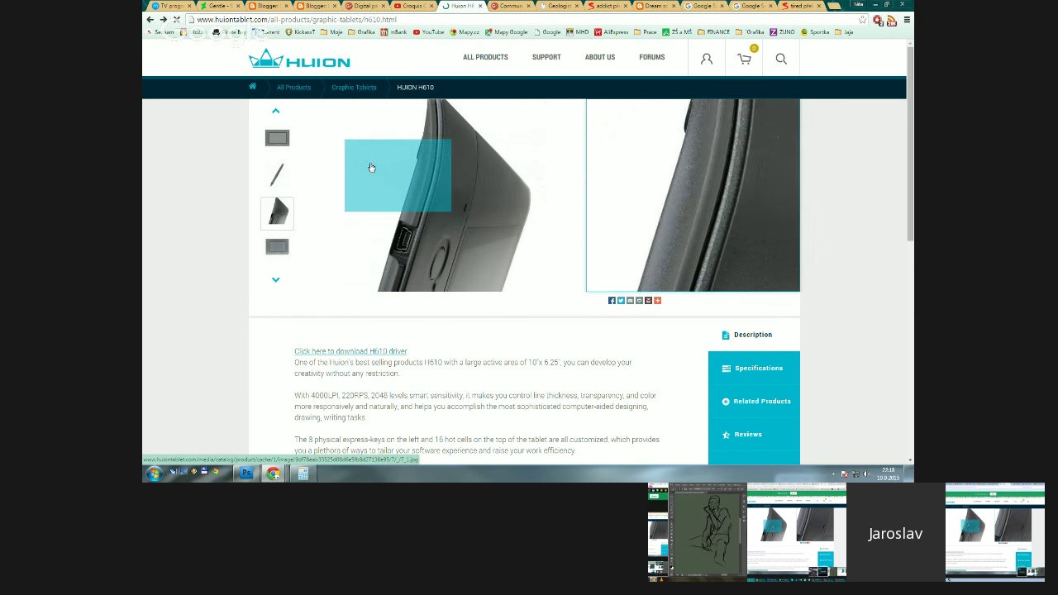
left_click(278, 283)
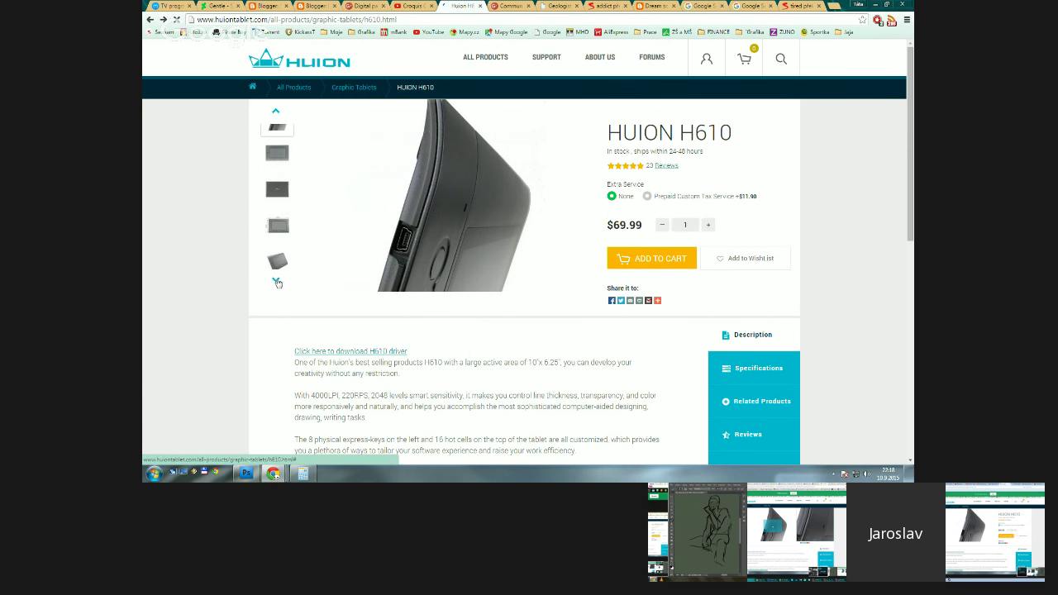
left_click(277, 211)
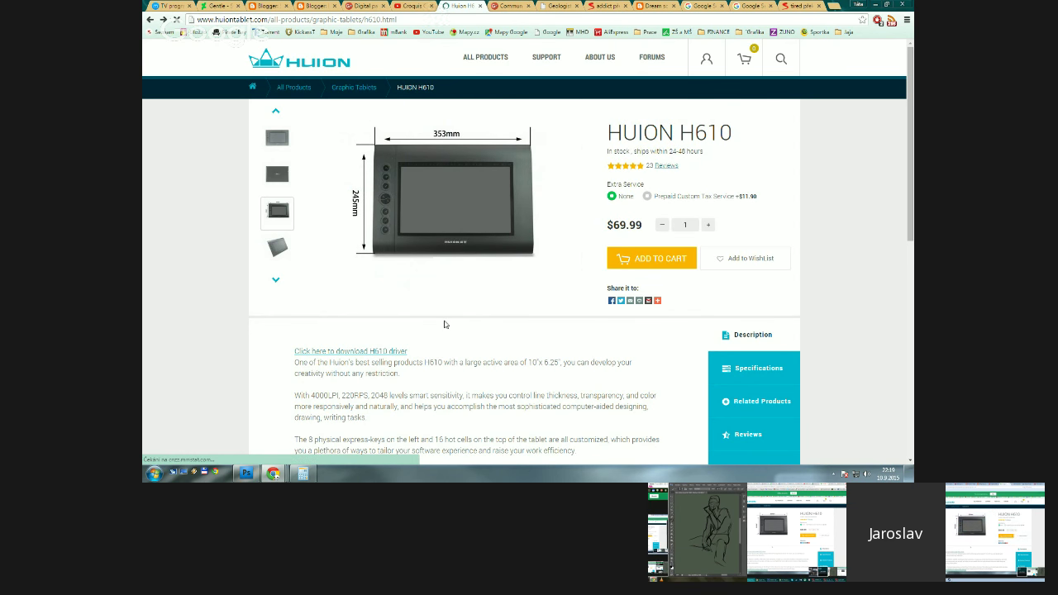
Clear Calculator's 10327, compute 70 × 23 = 1610, then minimize Calculator.
left_click(303, 473)
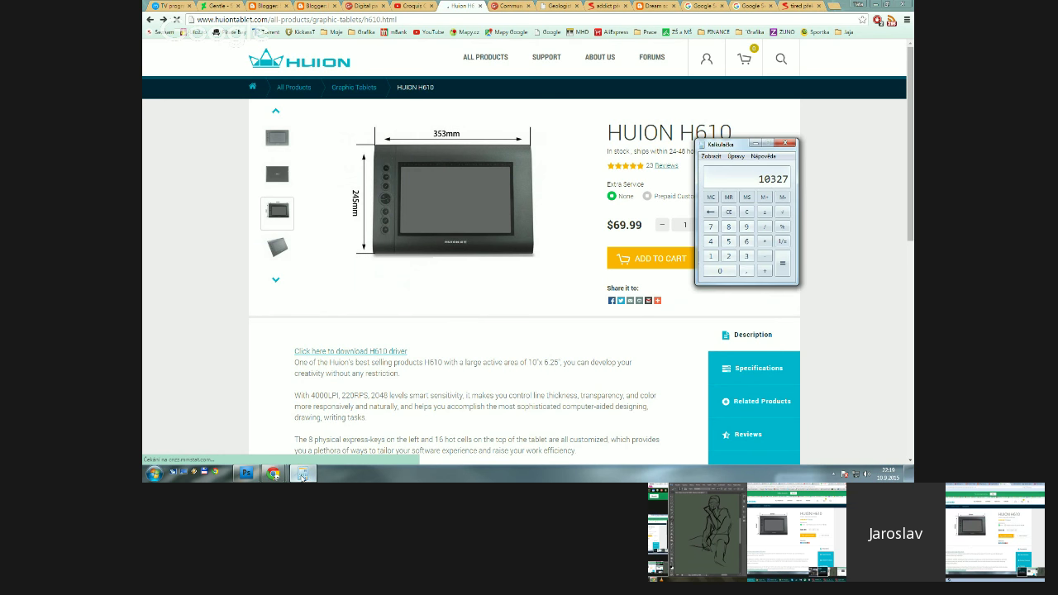
left_click(747, 212)
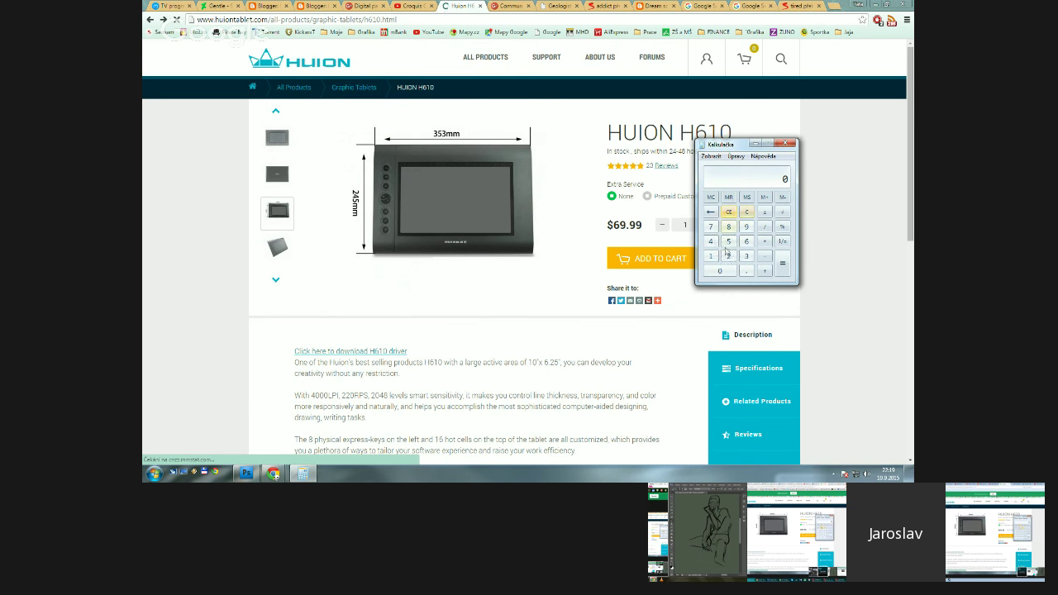
left_click(711, 226)
left_click(719, 271)
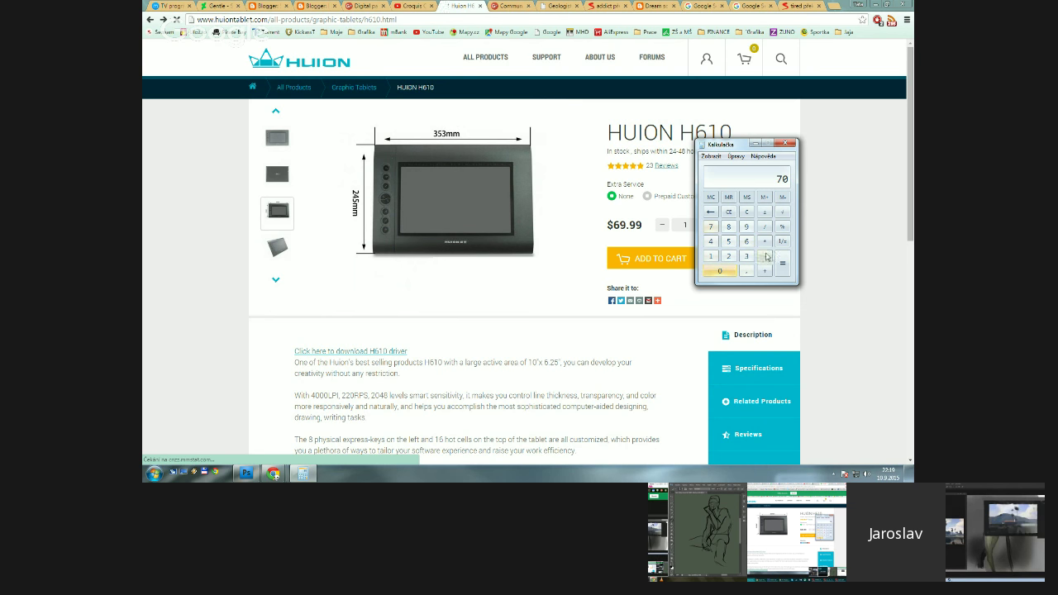
left_click(765, 241)
left_click(731, 256)
left_click(747, 256)
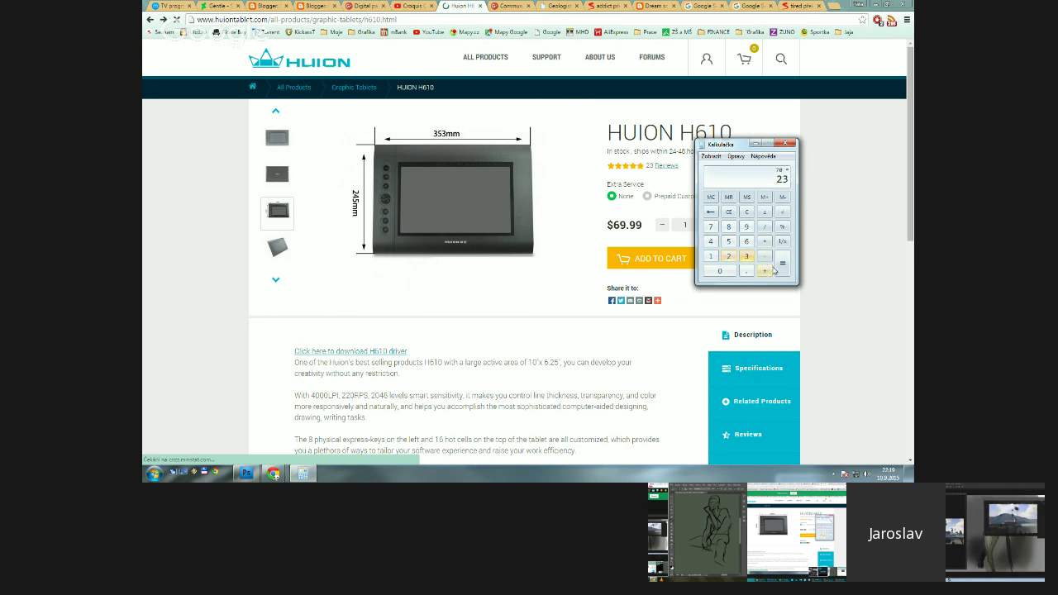
left_click(782, 263)
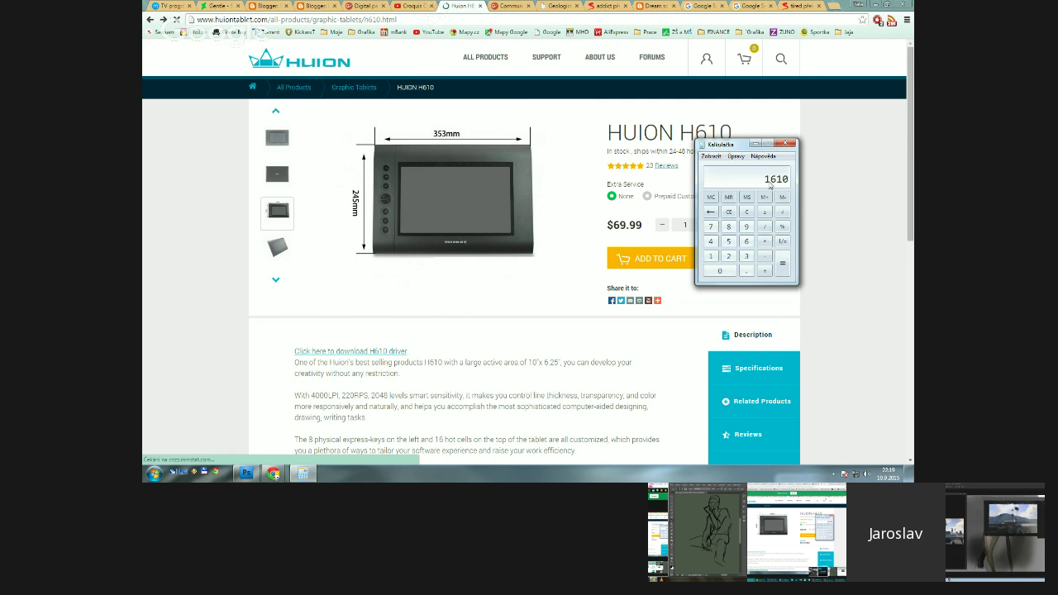
left_click(756, 144)
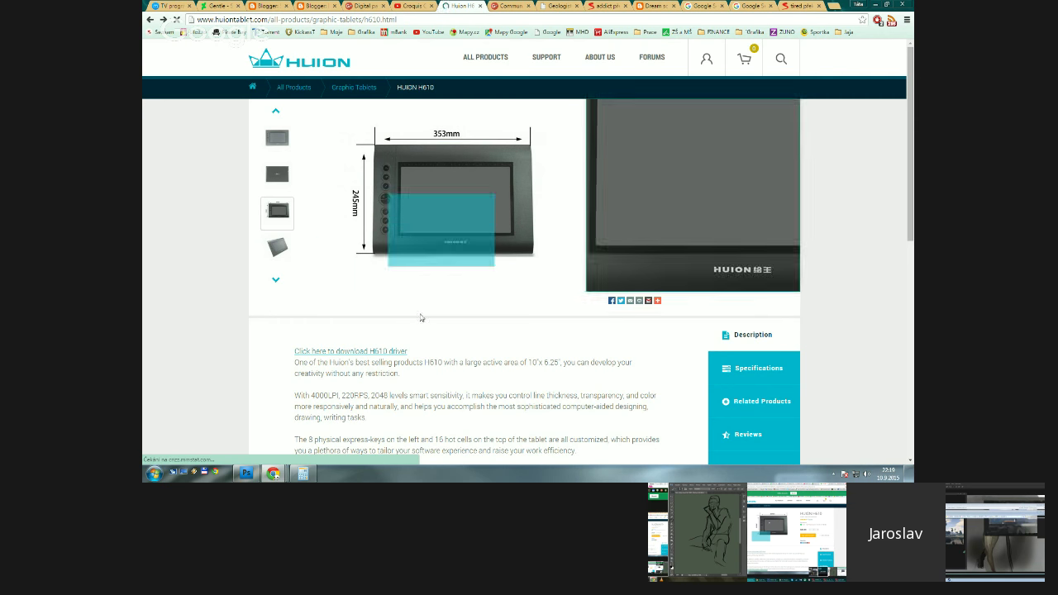
Scroll the H610 page around its front view and 10 x 6.25-inch active-area description.
mouse_move(501, 167)
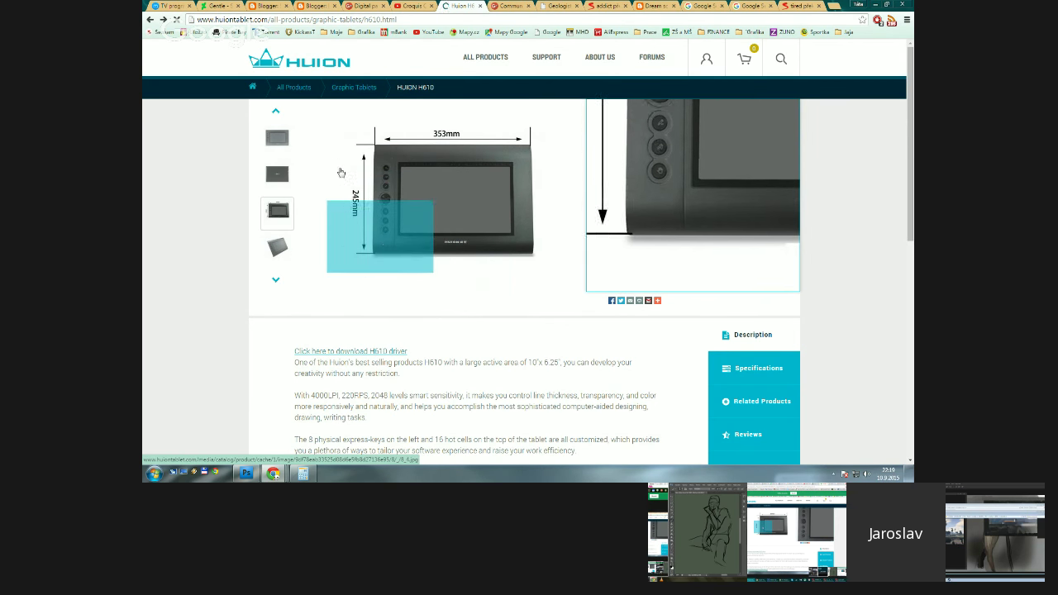
mouse_move(439, 201)
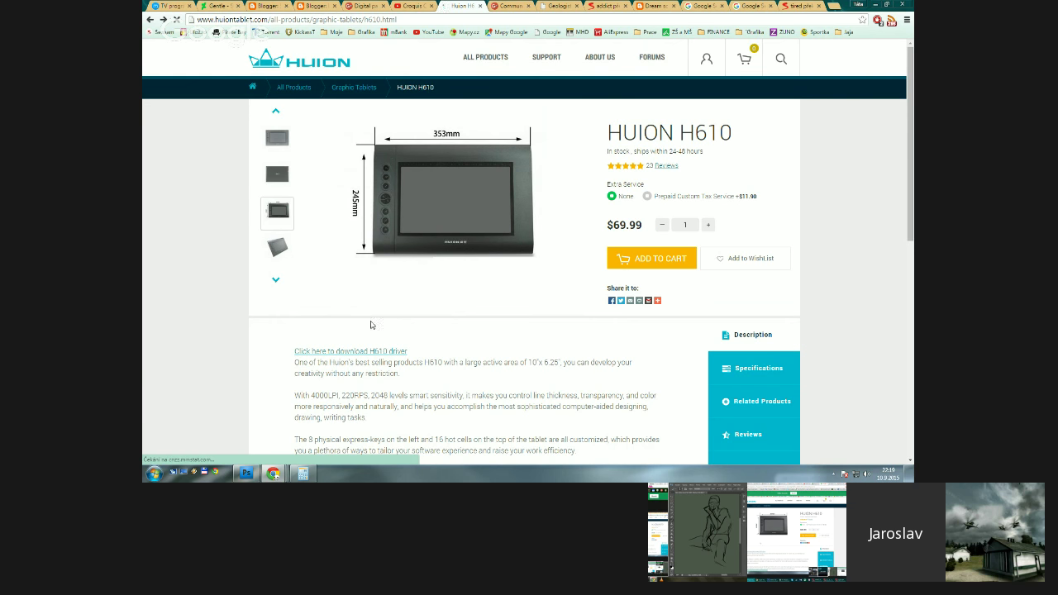
scroll(385, 333, "down", 2)
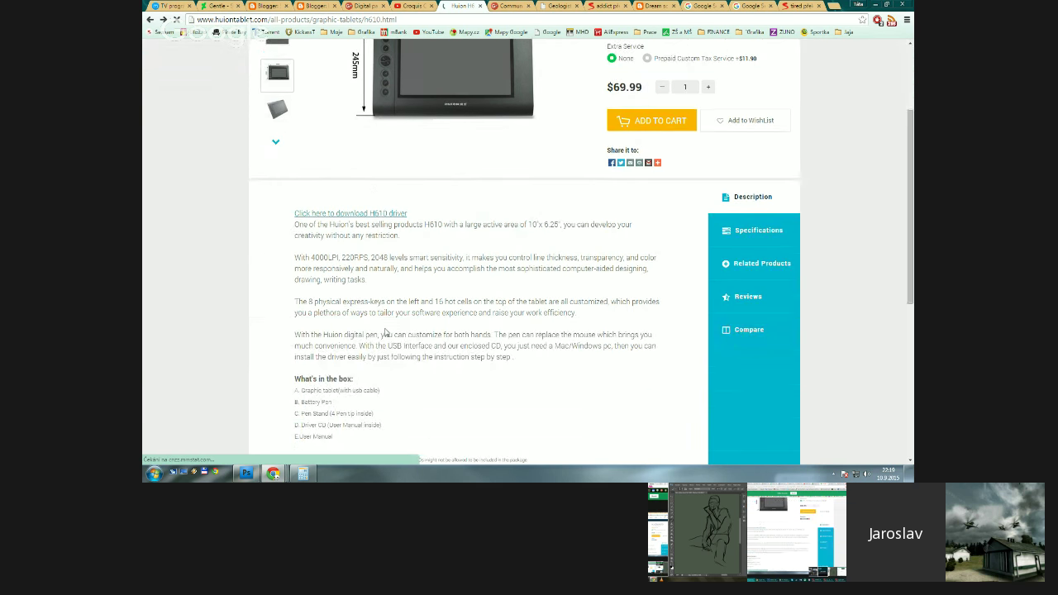
scroll(386, 333, "up", 2)
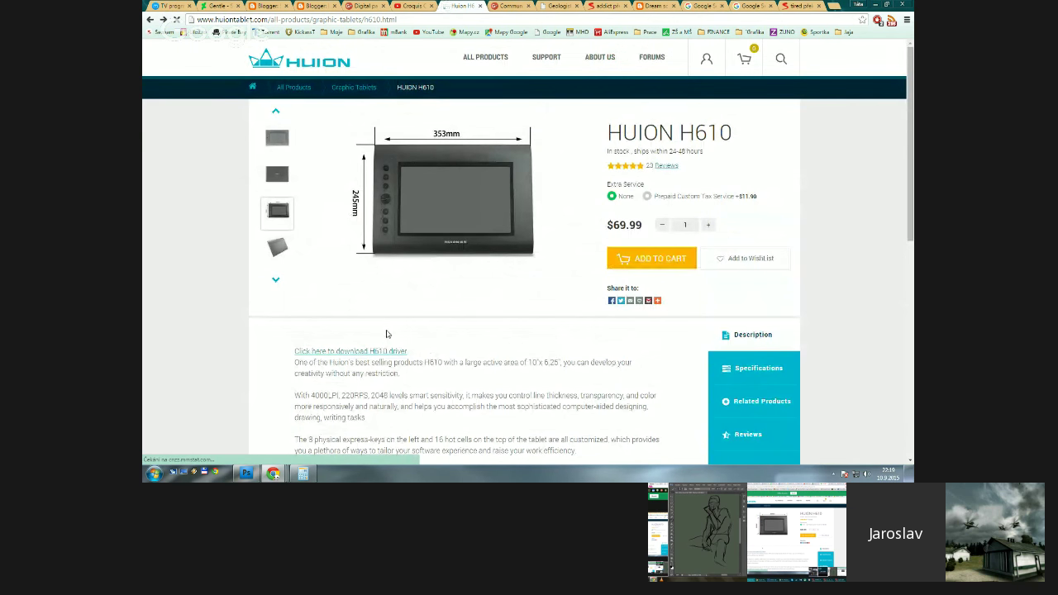
scroll(385, 333, "down", 5)
scroll(386, 331, "up", 5)
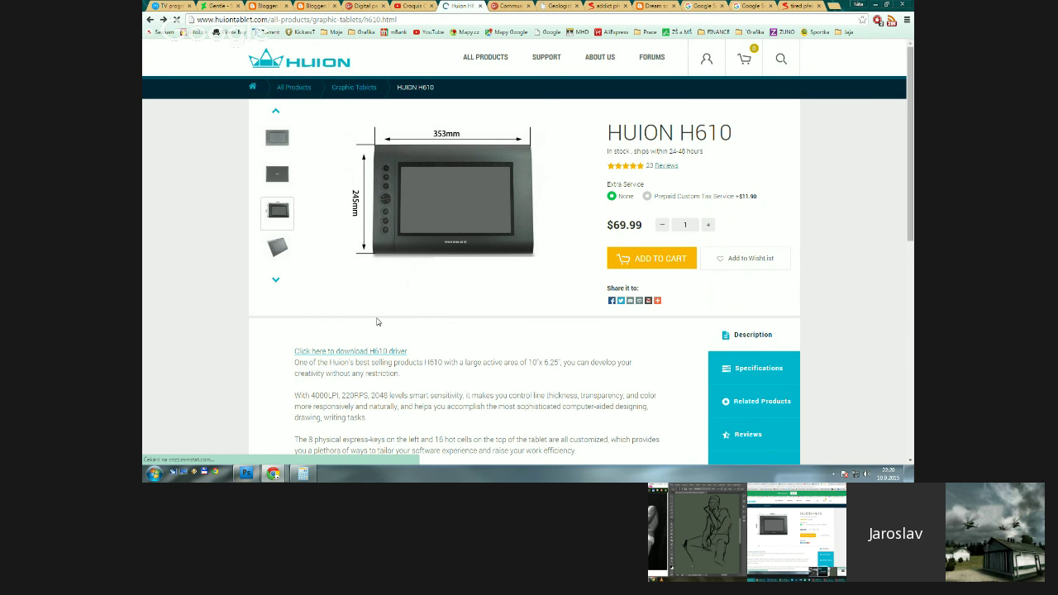
Bring Photoshop's seated figure painting and photo reference back to the front.
left_click(246, 474)
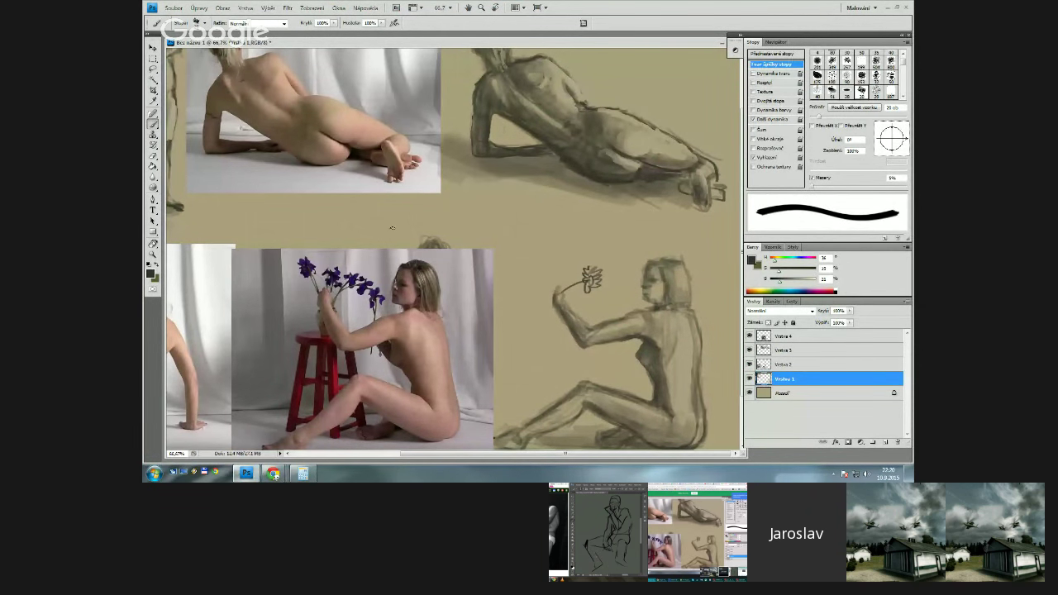
scroll(391, 227, "down", 3)
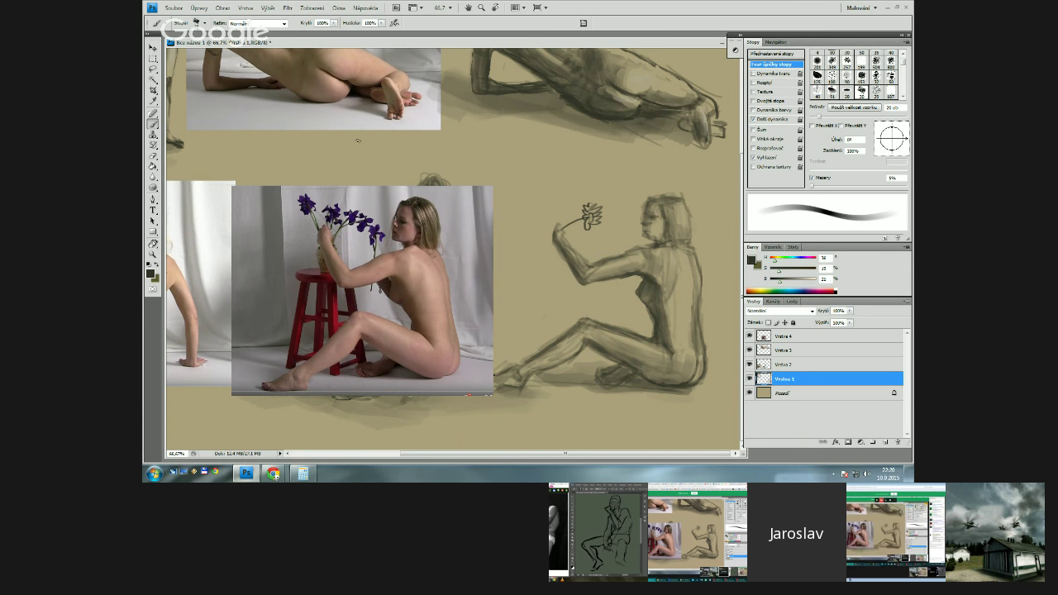
Erase the sketched flower in the seated figure's hand and ready a smaller brush for fine lines.
key("e")
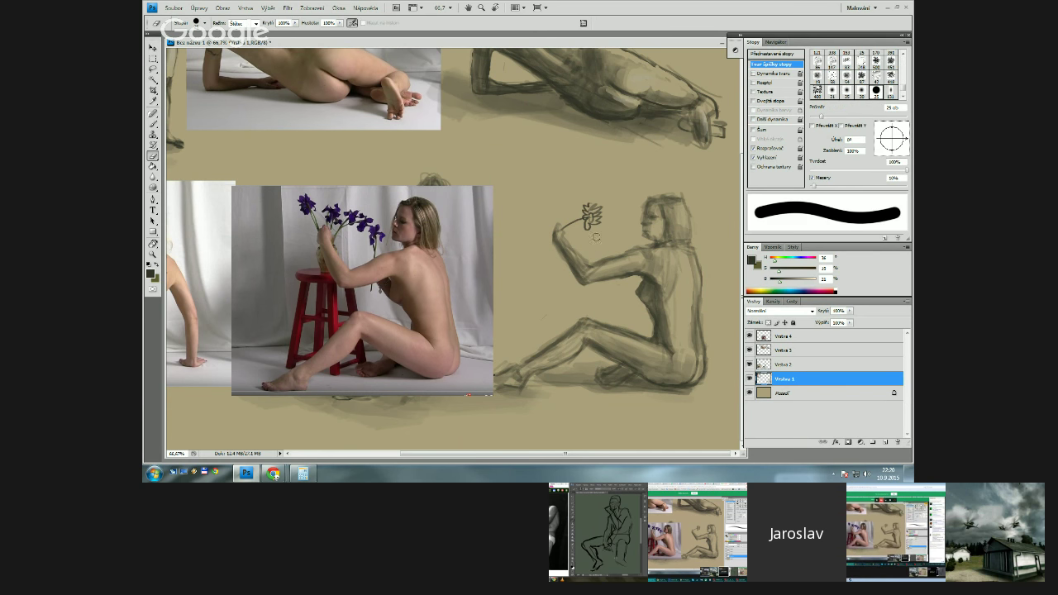
left_click_drag(602, 209, 594, 223)
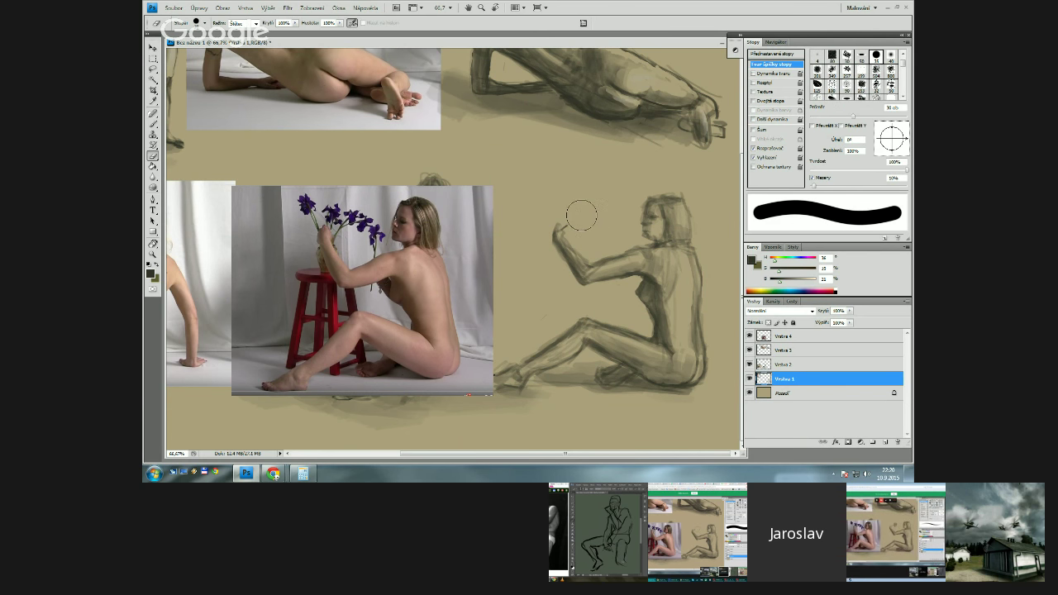
key("bracketright")
key("bracketright")
key("bracketright")
key("bracketright")
key("bracketright")
key("bracketright")
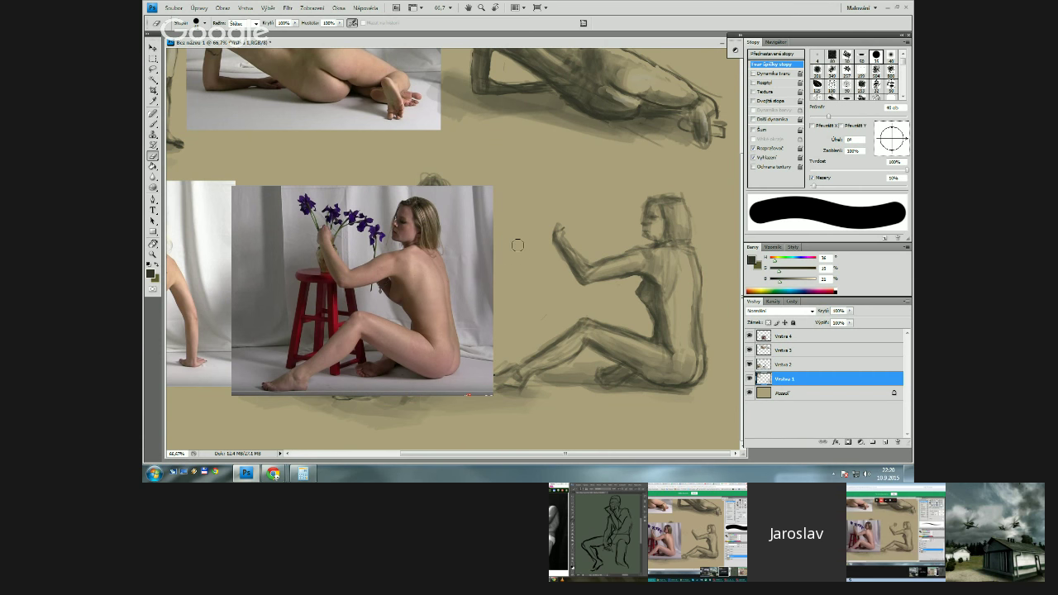
key("b")
key("bracketleft")
key("bracketleft")
key("bracketleft")
key("bracketleft")
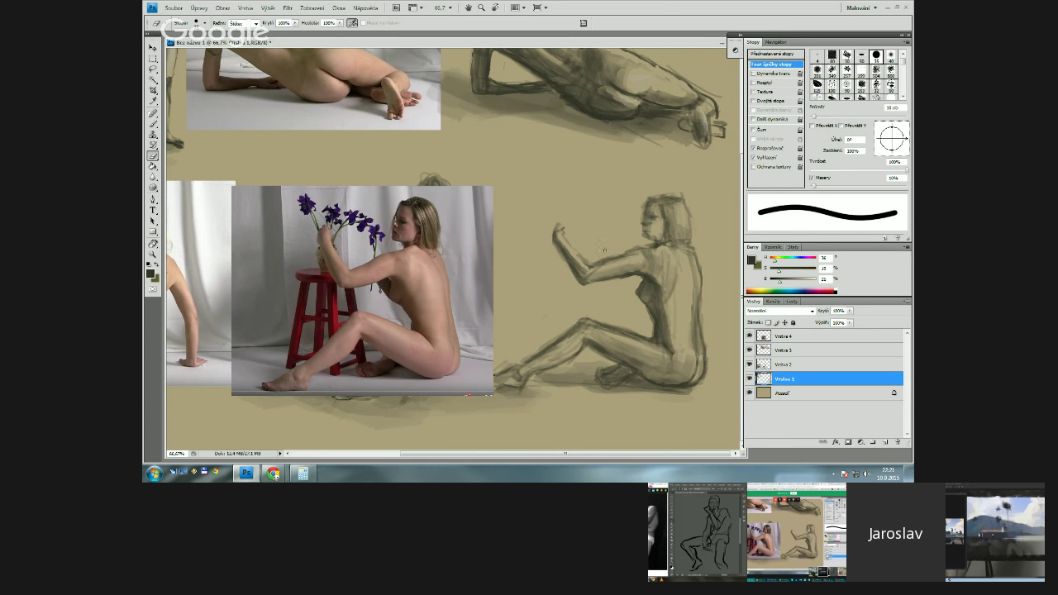
Paint short dark strokes near the seated figure's head and along her chin.
key("b")
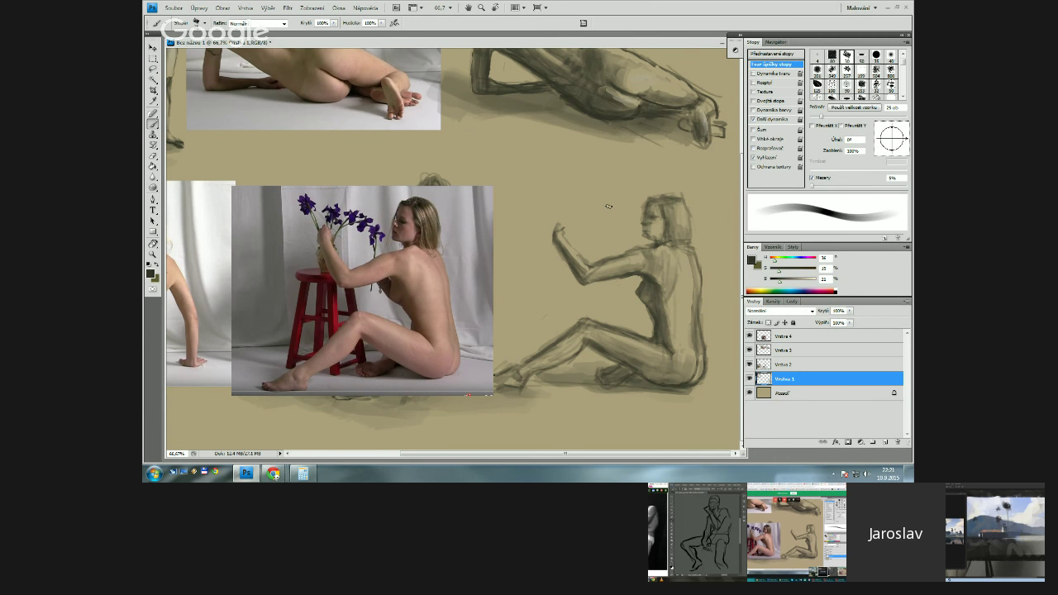
key("period")
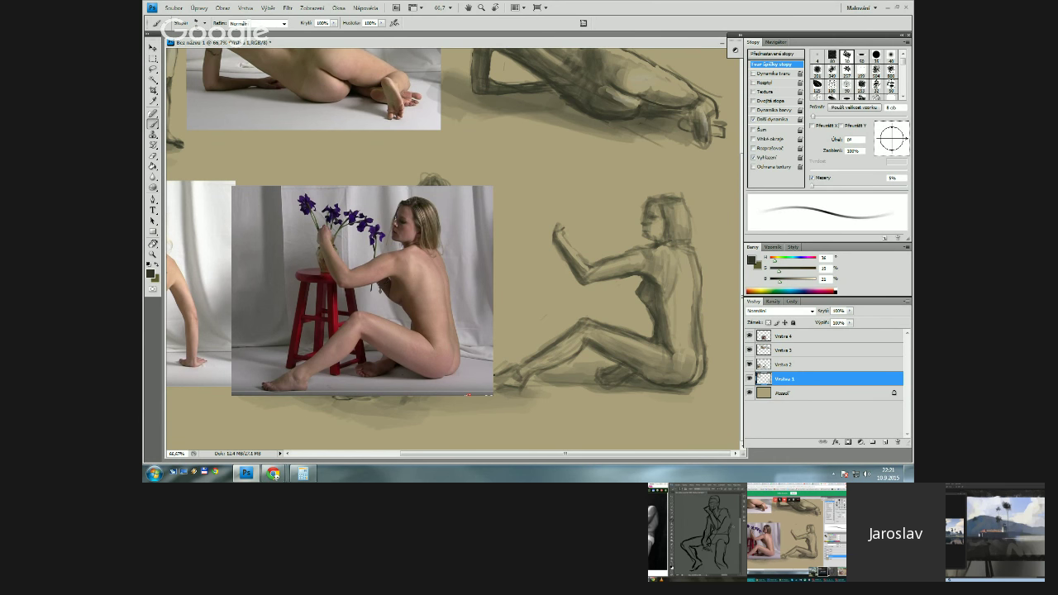
key("bracketright")
left_click_drag(681, 214, 683, 233)
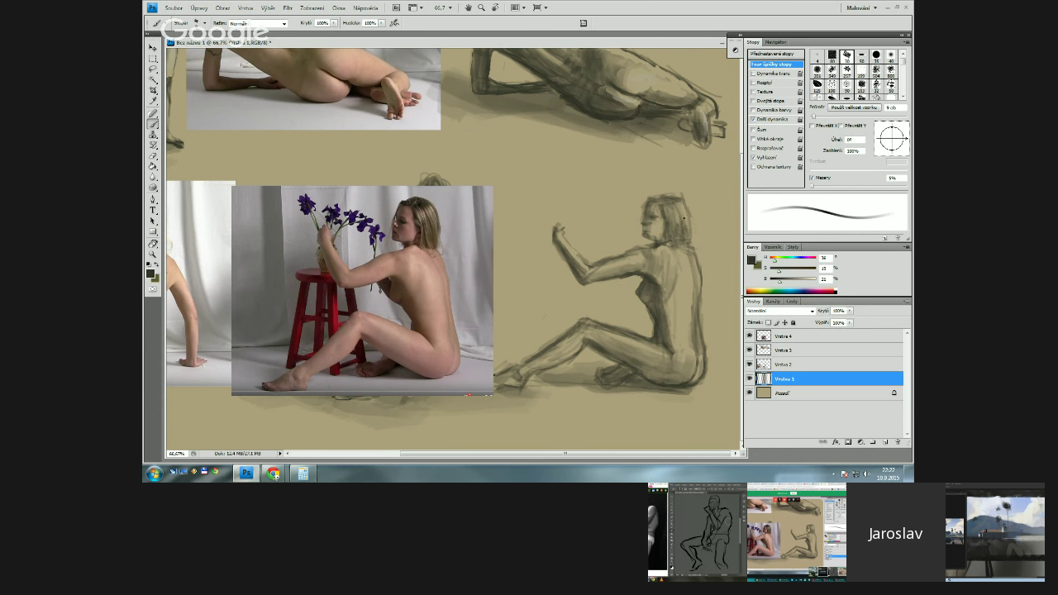
key("bracketright")
key("bracketright")
key("bracketright")
key("bracketright")
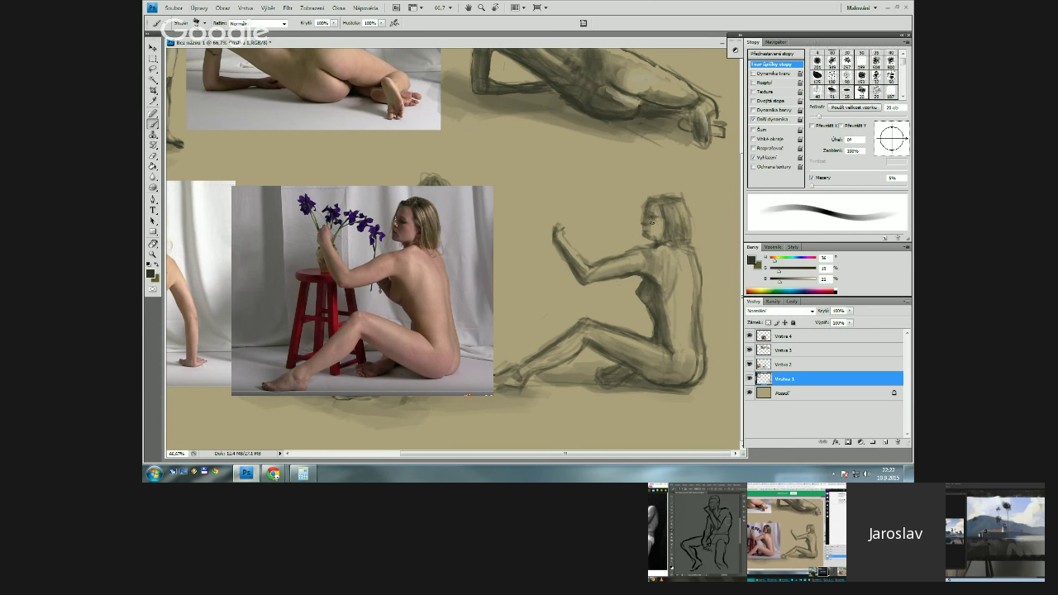
left_click_drag(645, 230, 657, 237)
key("bracketleft")
key("bracketleft")
key("bracketleft")
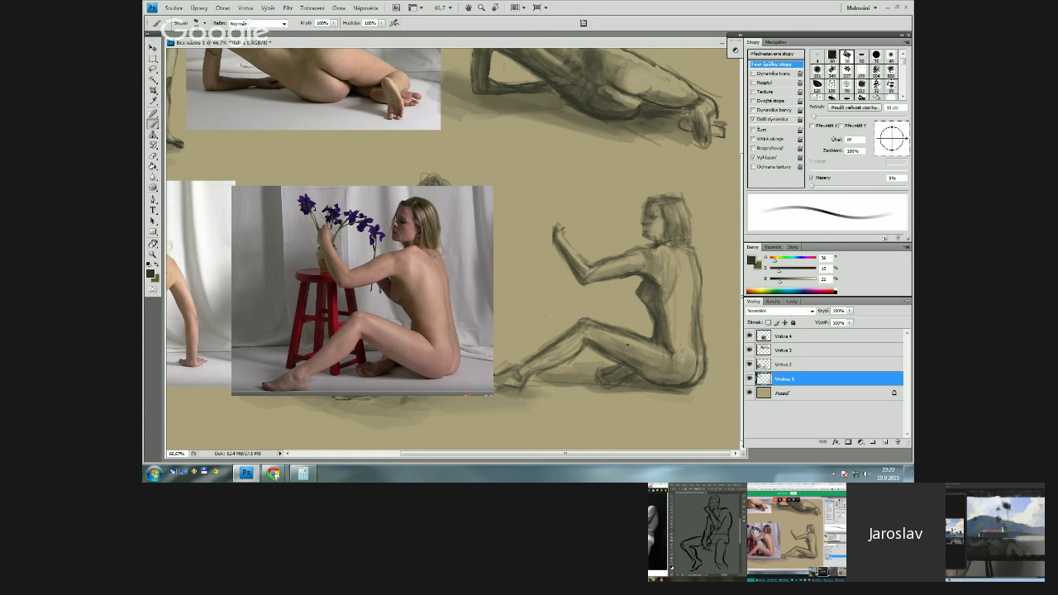
key("bracketleft")
key("bracketleft")
key("bracketleft")
key("bracketleft")
key("bracketleft")
key("bracketleft")
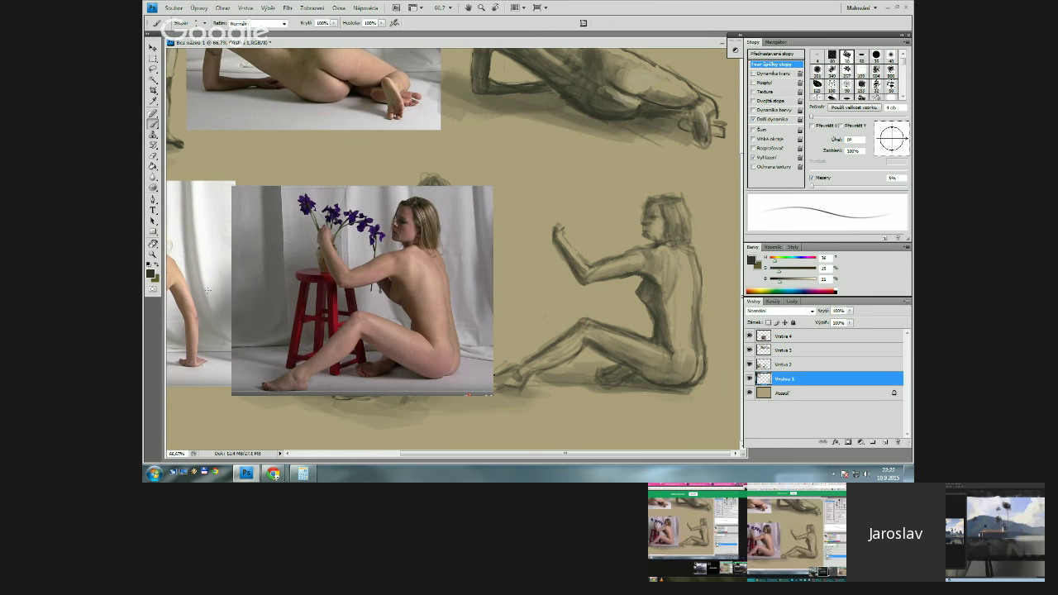
Choose a near-white colour and paint highlight strokes across the seated figure's upper and lower chest.
key("i")
left_click(151, 275)
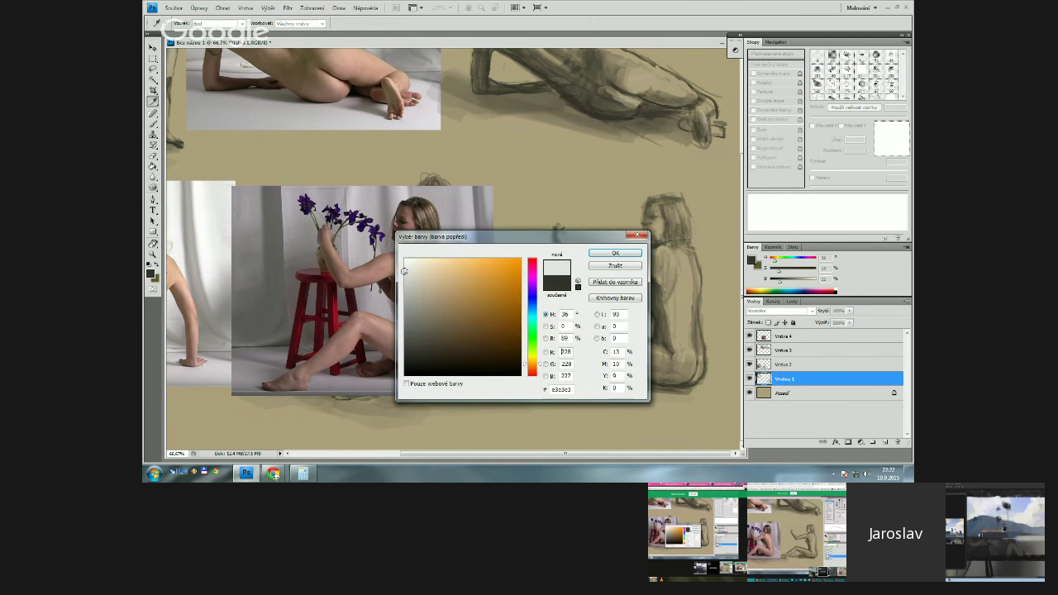
left_click(608, 254)
key("b")
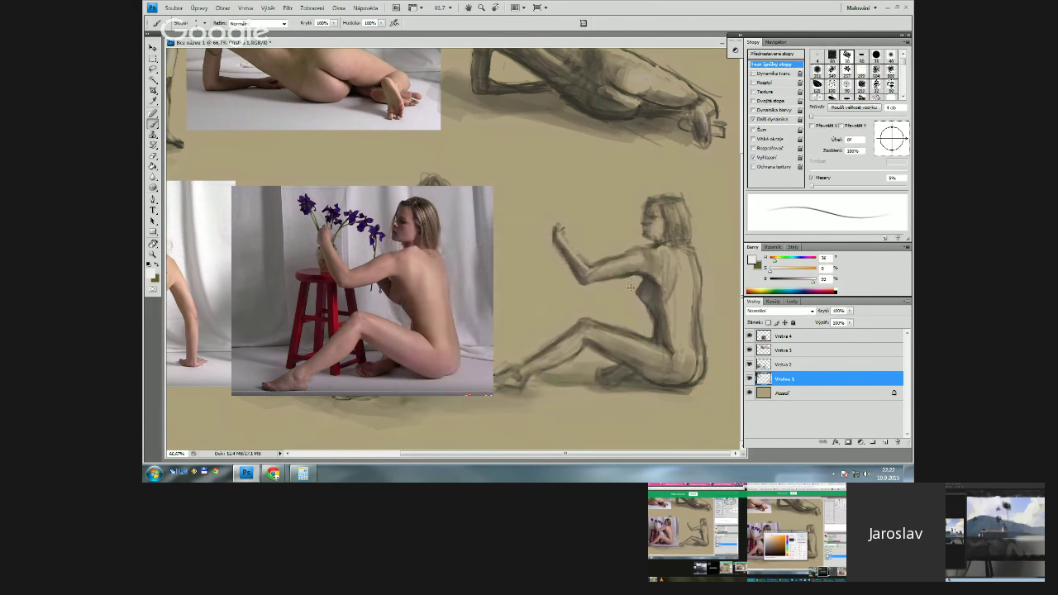
key("bracketright")
key("bracketright")
key("bracketright")
key("bracketright")
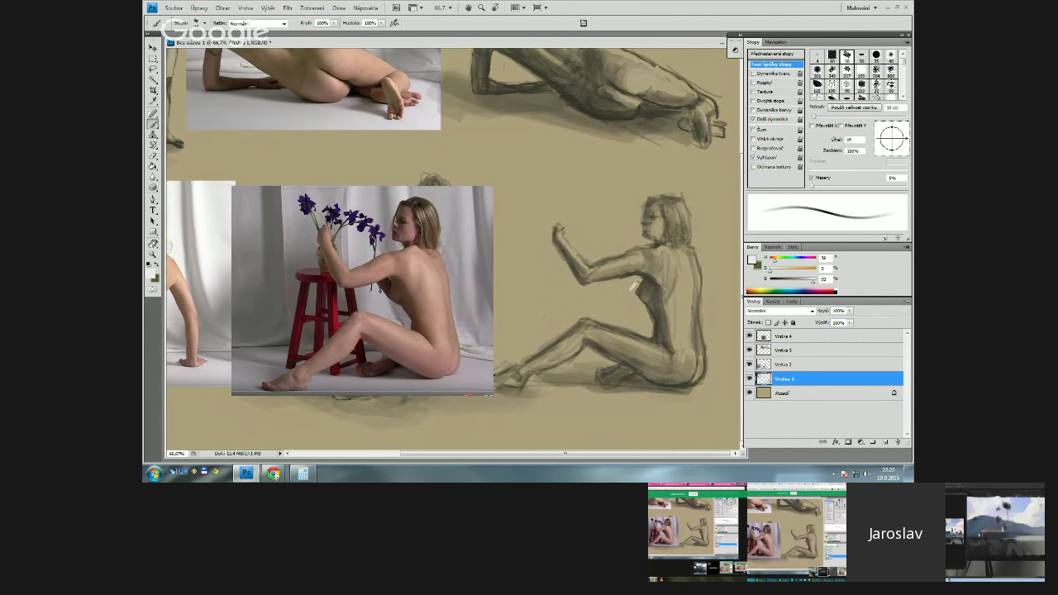
mouse_move(633, 291)
left_mouse_down()
mouse_move(629, 281)
mouse_move(633, 299)
left_mouse_up()
key("bracketleft")
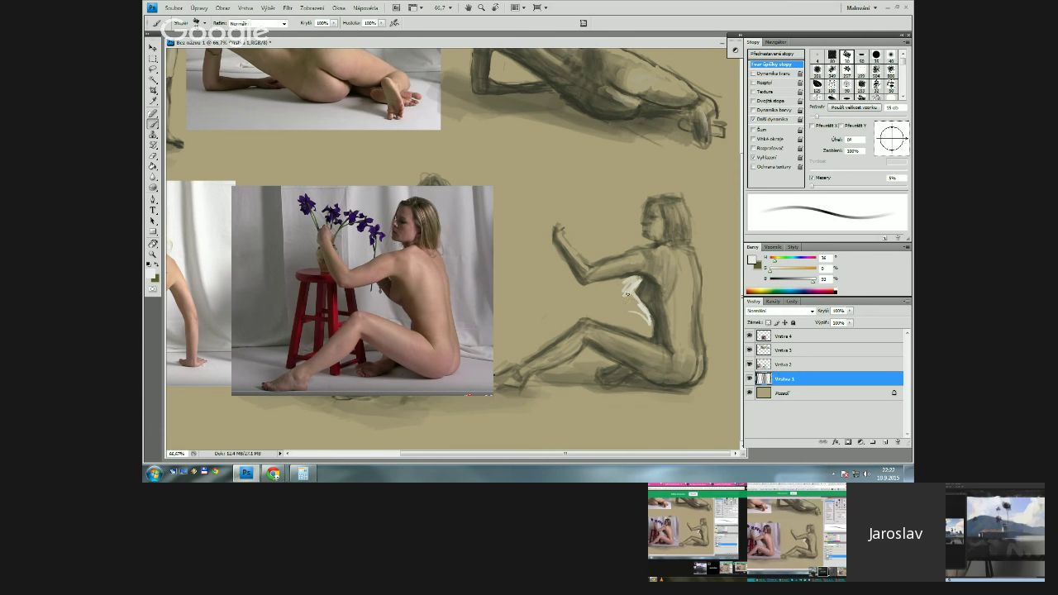
mouse_move(628, 293)
left_mouse_down()
mouse_move(647, 327)
mouse_move(622, 291)
mouse_move(609, 291)
left_mouse_up()
key("period")
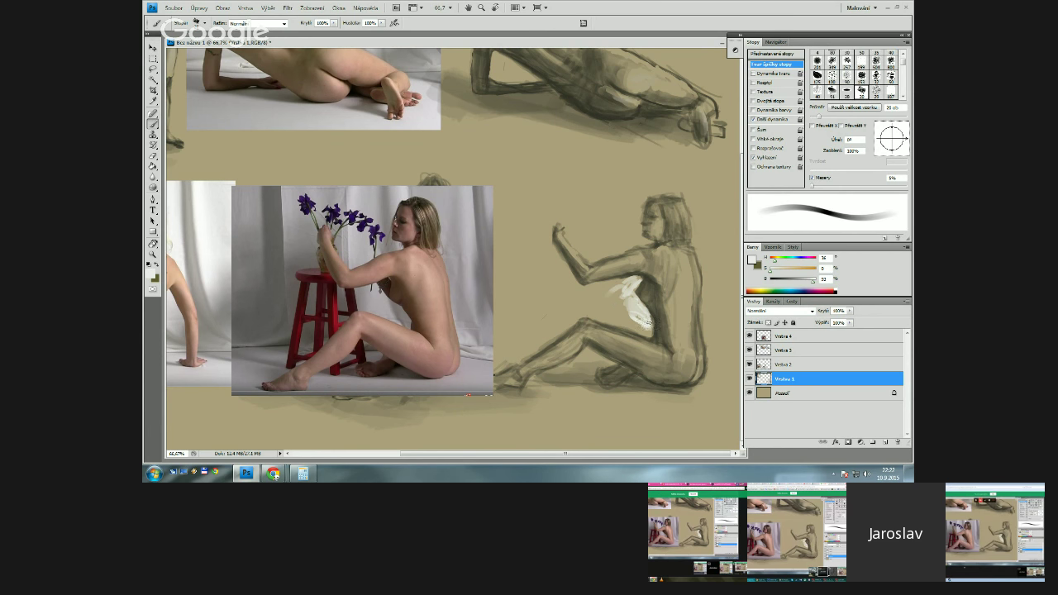
left_click_drag(645, 335, 638, 324)
Paint a white stroke on Vrstva 4, then reselect Vrstva 1 and undo the white strokes.
left_click(768, 337)
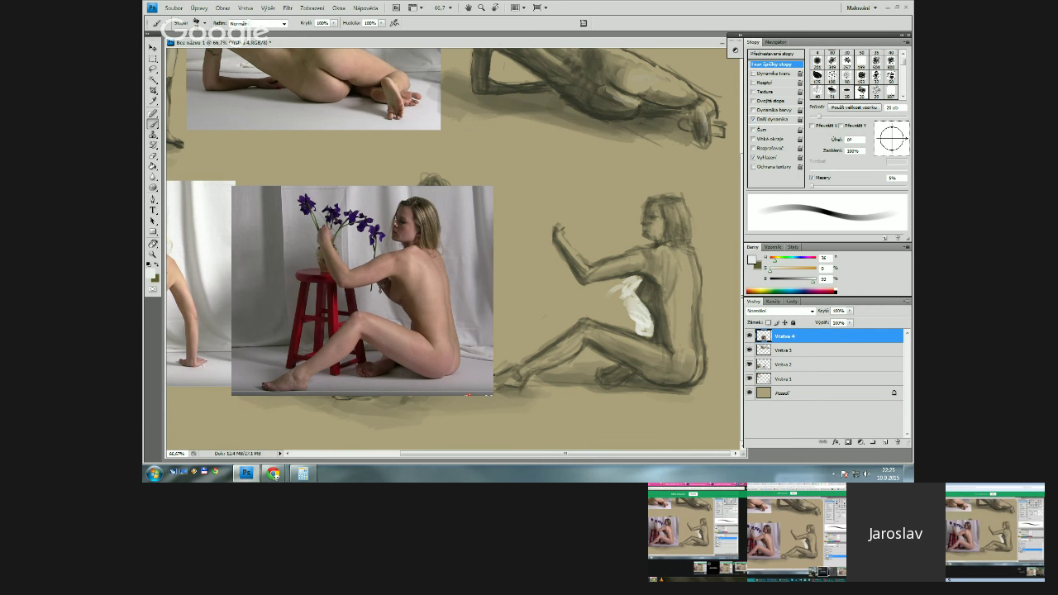
mouse_move(386, 302)
left_mouse_down()
mouse_move(398, 306)
mouse_move(386, 285)
mouse_move(402, 312)
left_mouse_up()
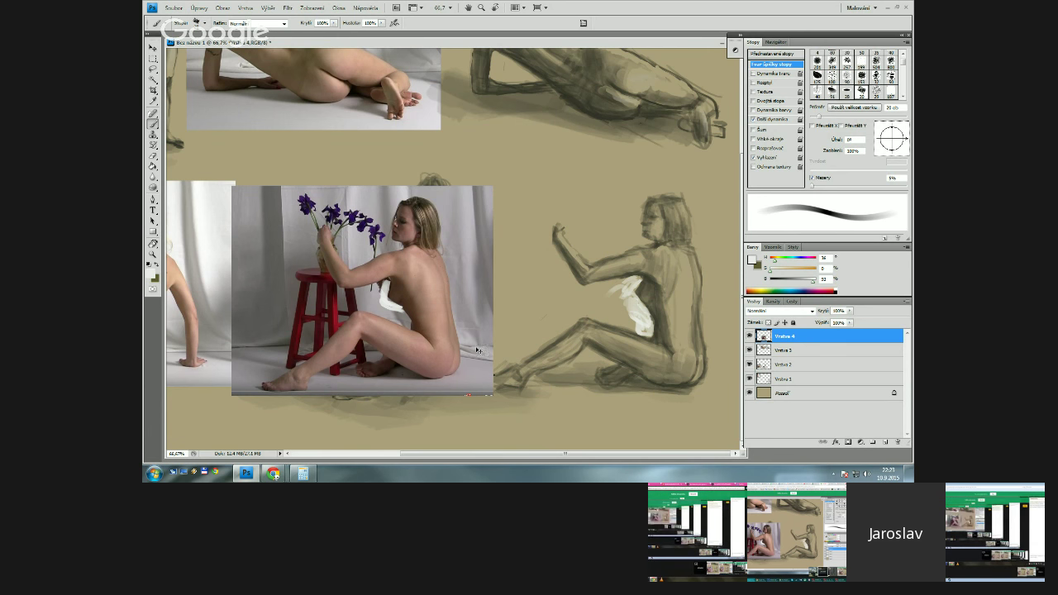
key("alt+bracketleft")
key("alt+bracketleft")
key("alt+bracketleft")
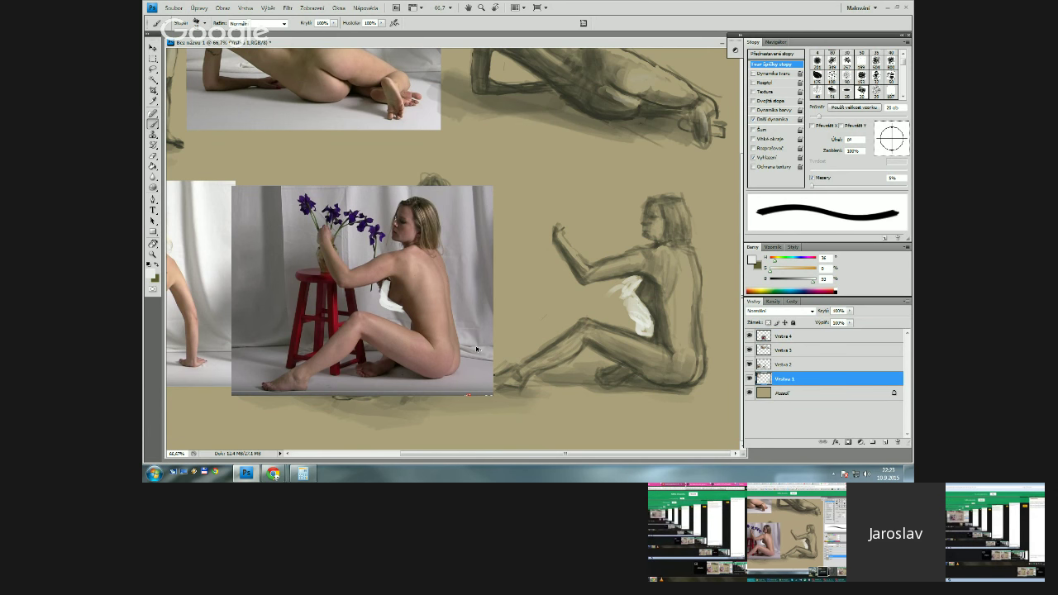
key("ctrl+z")
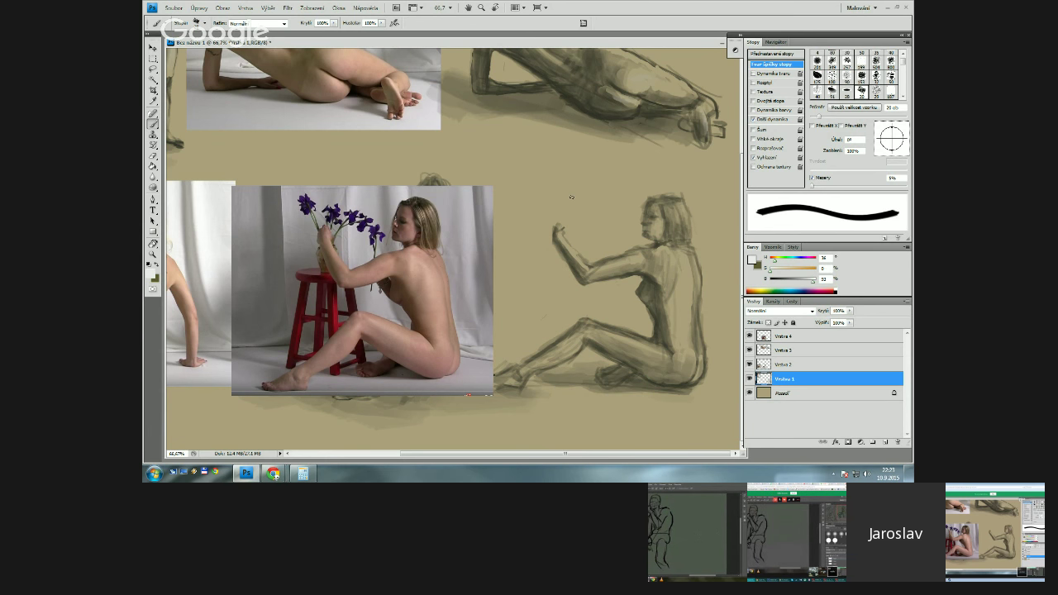
Toggle Vrstva 1's visibility to compare sketches and undo a white stroke above the hand.
key("comma")
left_click(749, 379)
left_click(749, 379)
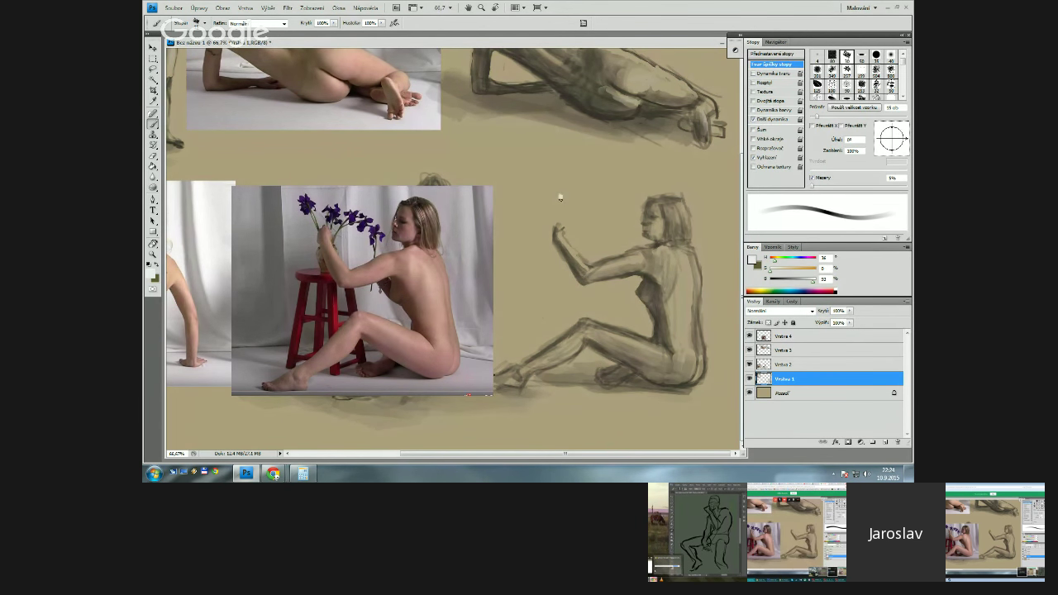
left_click_drag(560, 198, 561, 222)
key("ctrl+z")
Paint a dark stroke above the raised hand and 40 px shading near the feet.
key("x")
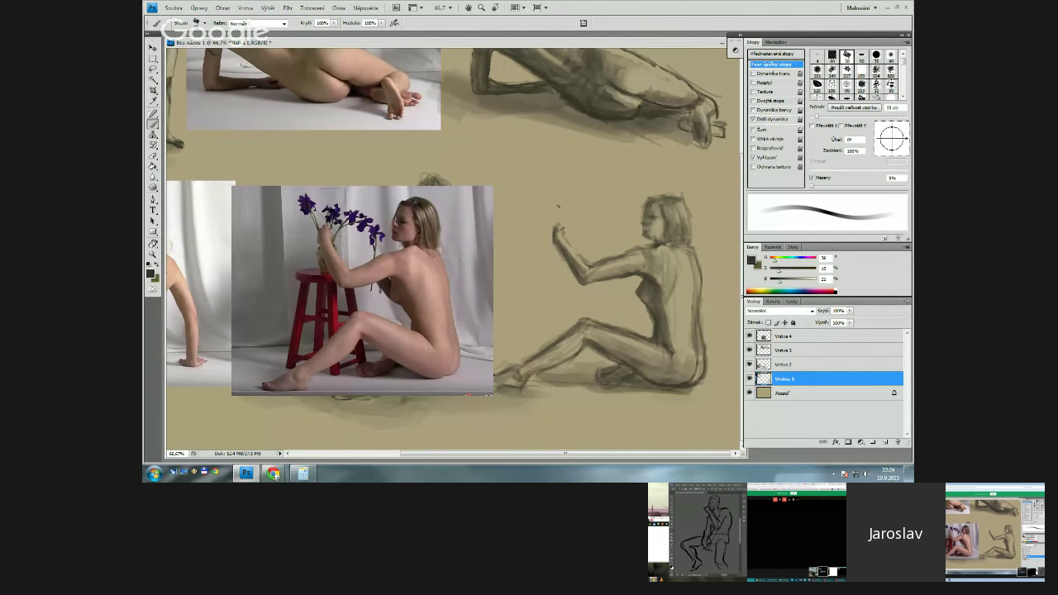
mouse_move(558, 206)
left_mouse_down()
mouse_move(560, 225)
mouse_move(559, 198)
mouse_move(571, 207)
left_mouse_up()
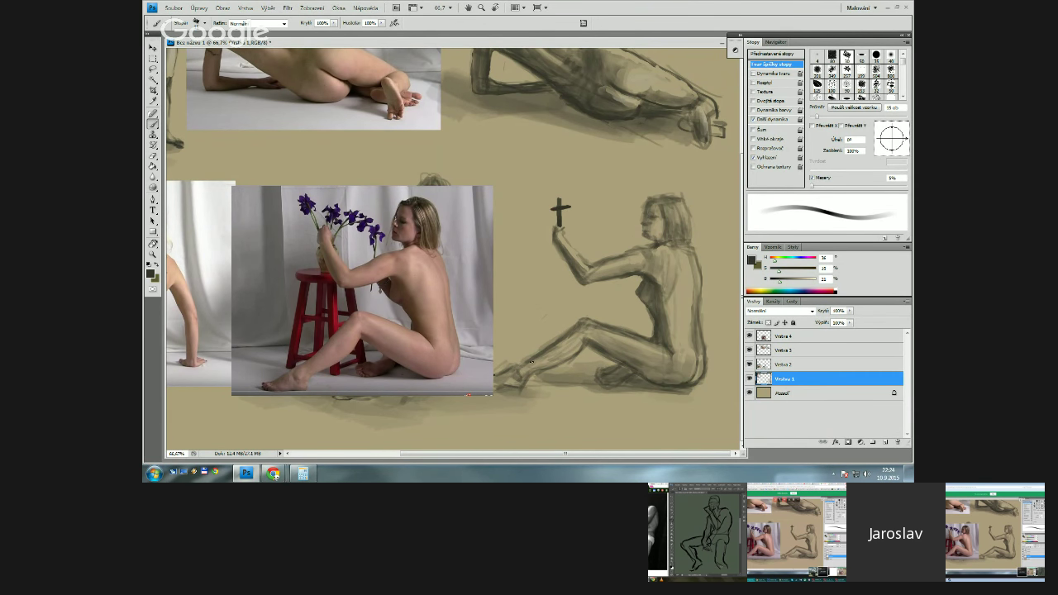
key("bracketright")
key("bracketright")
key("bracketright")
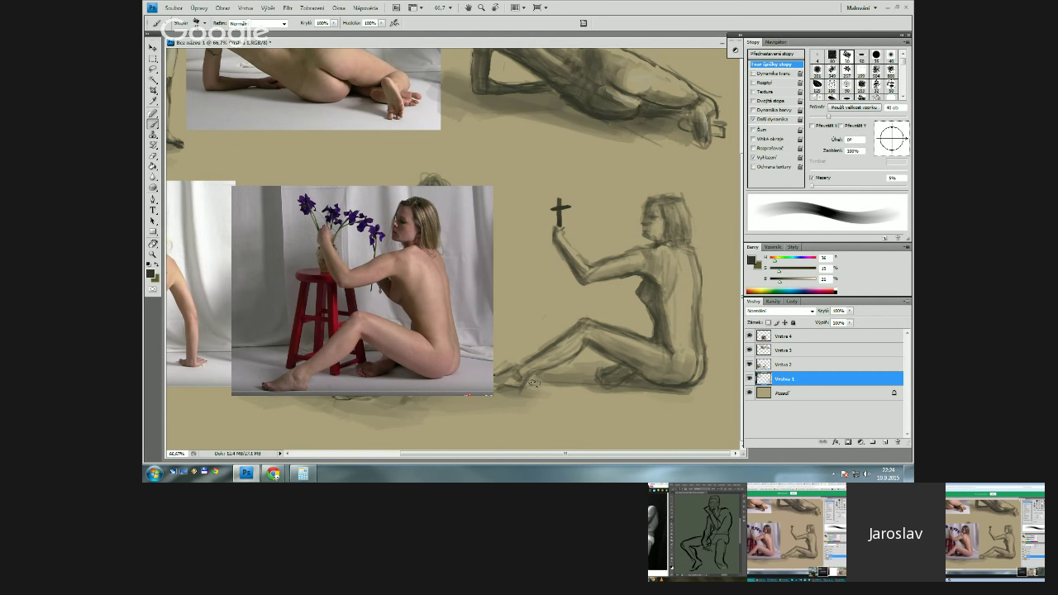
mouse_move(534, 382)
left_mouse_down()
mouse_move(591, 388)
mouse_move(538, 382)
mouse_move(593, 389)
mouse_move(533, 387)
mouse_move(623, 396)
left_mouse_up()
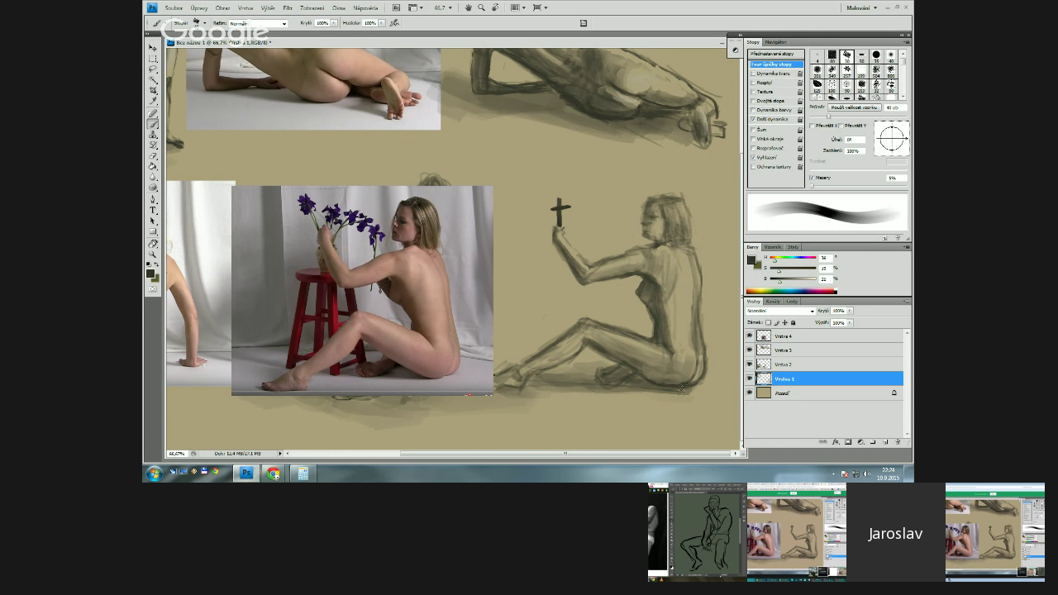
key("e")
key("bracketright")
key("bracketright")
key("bracketright")
key("bracketright")
key("bracketright")
key("bracketright")
key("bracketright")
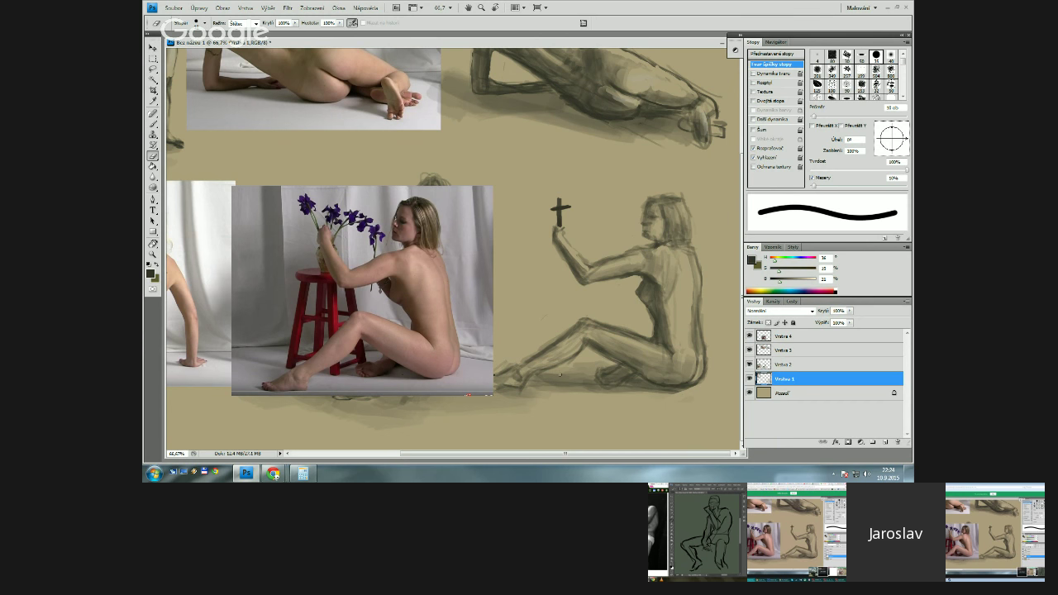
key("bracketright")
key("bracketright")
key("bracketright")
key("bracketright")
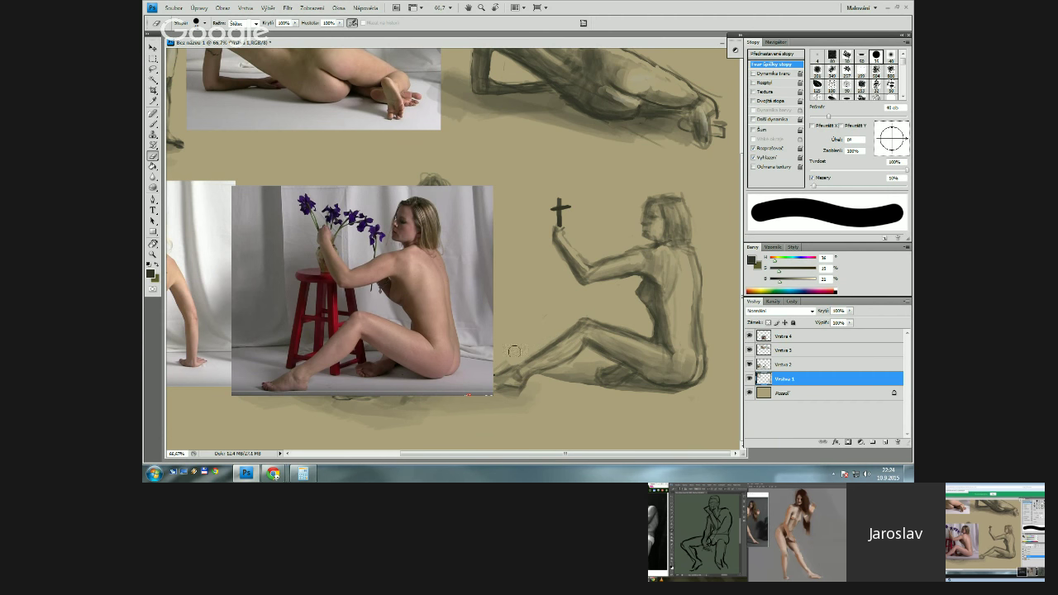
key("bracketleft")
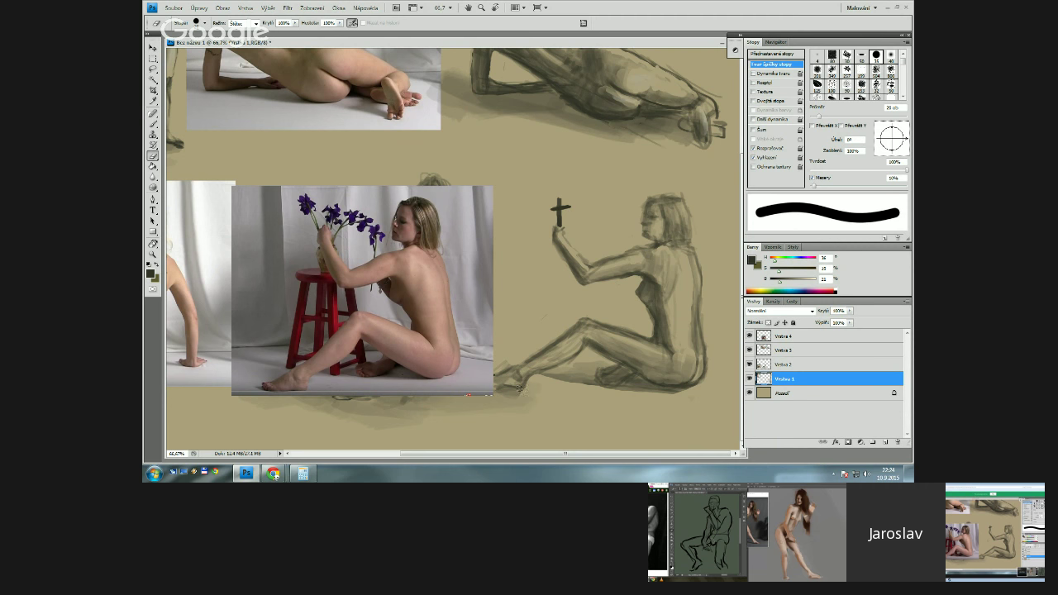
key("b")
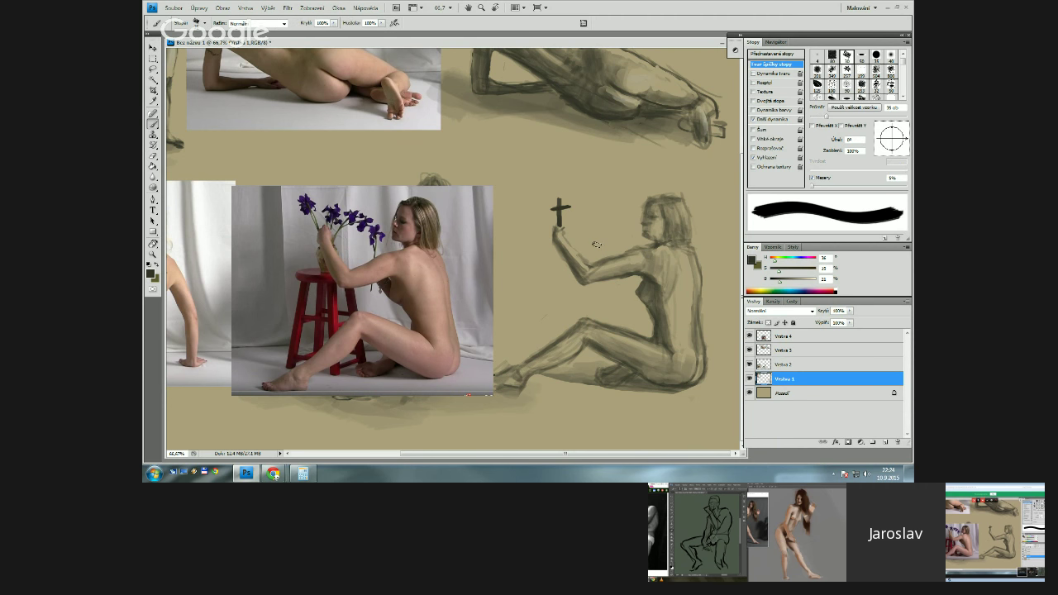
key("comma")
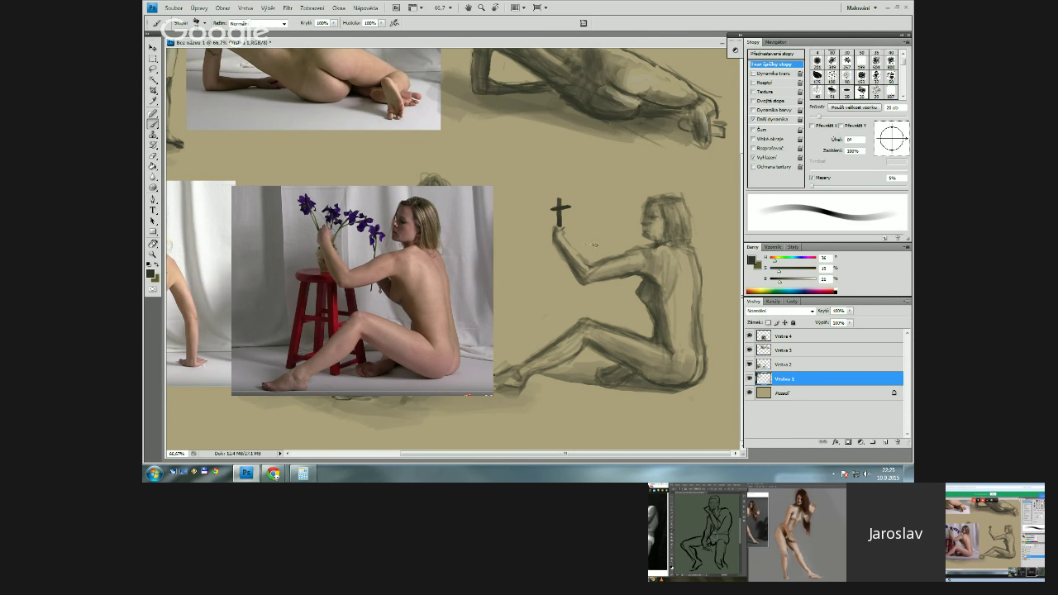
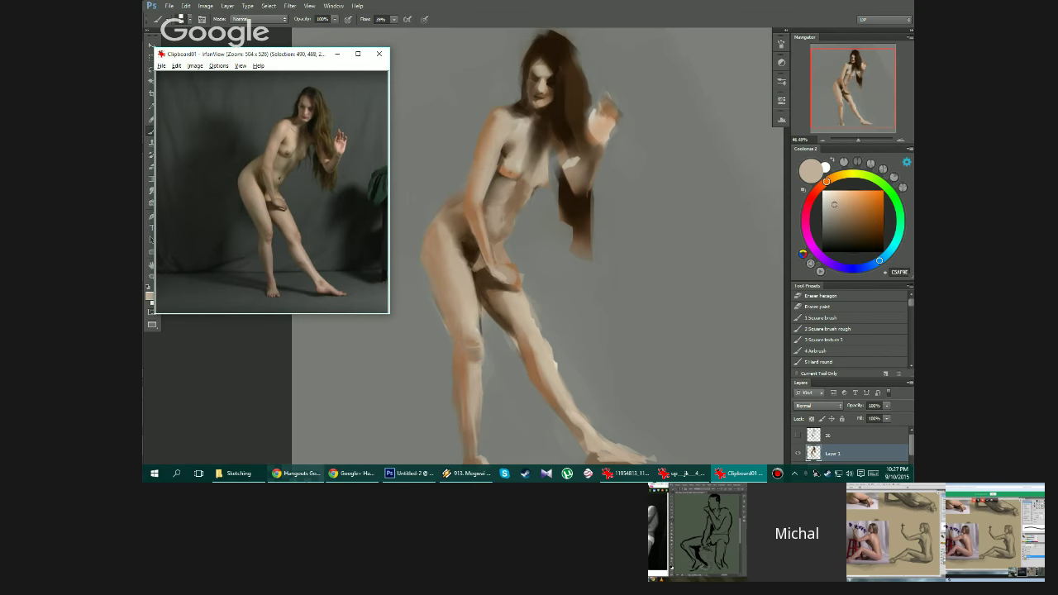
Open a new Chrome tab and load the YouTube home page.
key("ctrl+t")
type("a")
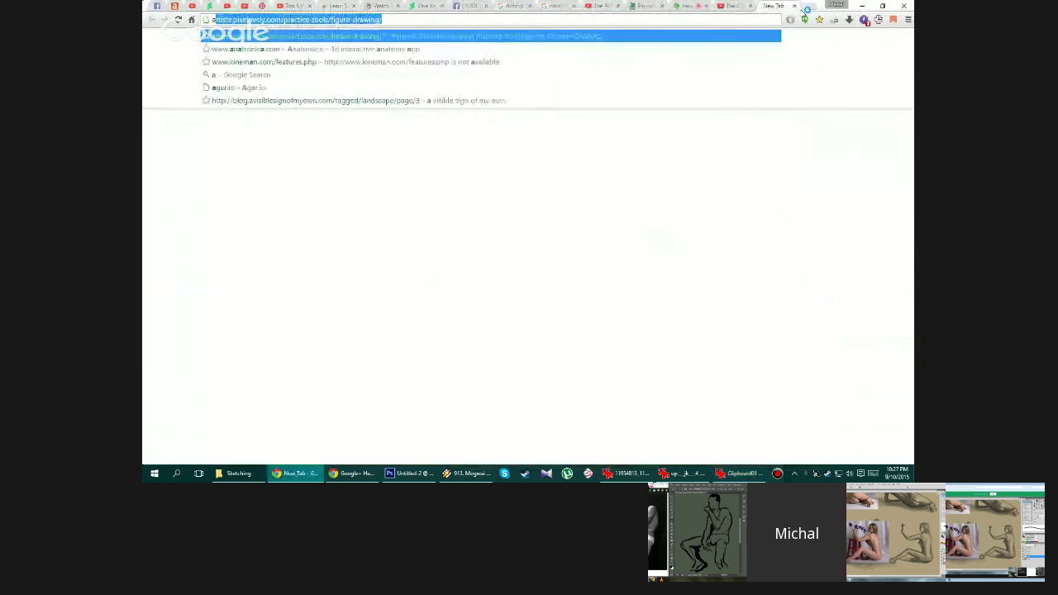
type("lenka pastelka")
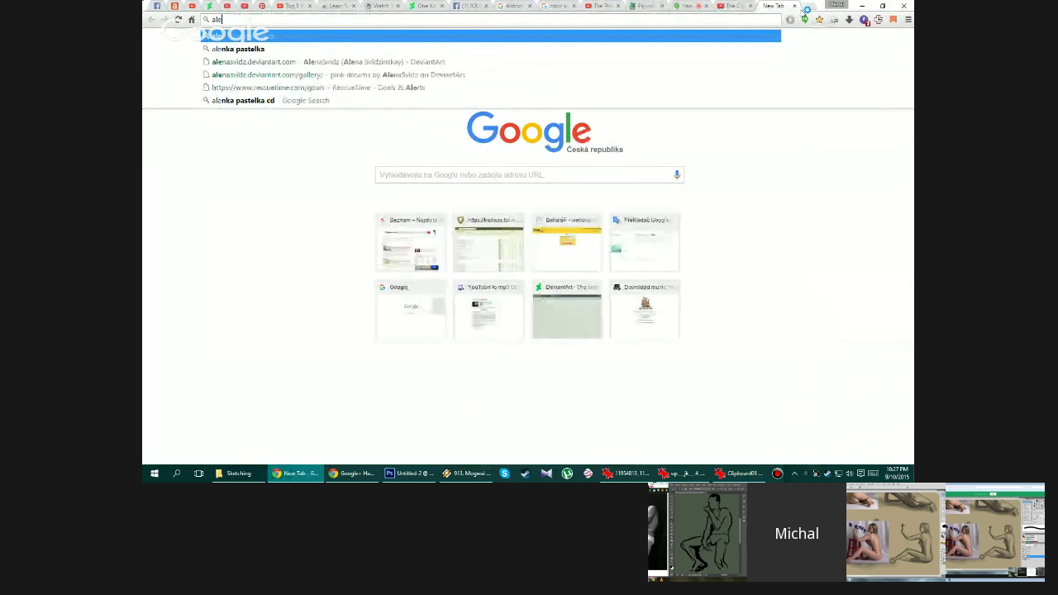
key("Escape")
type("youtube")
key("Return")
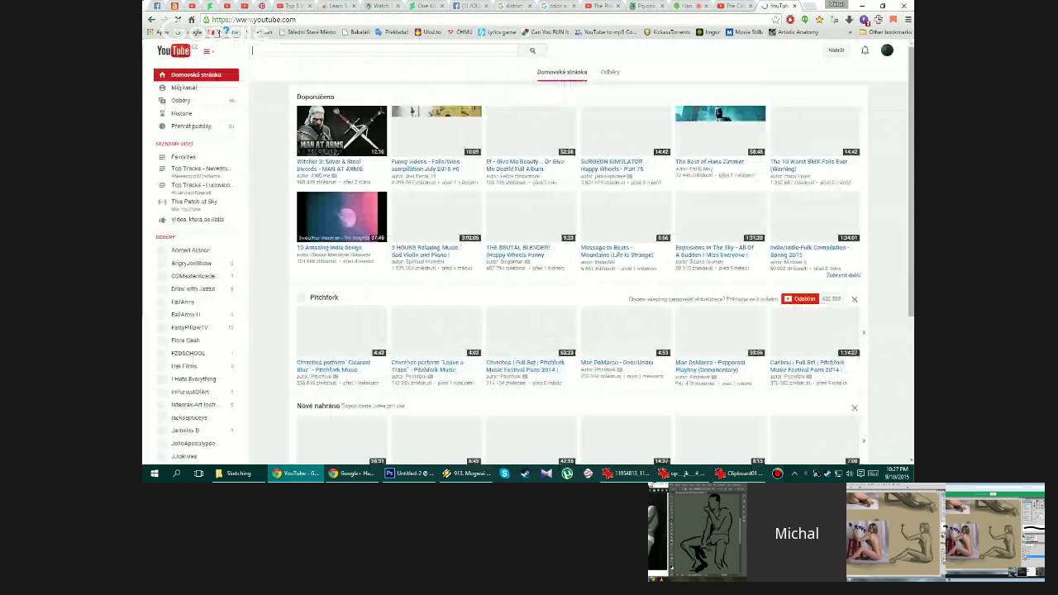
Search YouTube for 'alenka pastelka' and open the Vědmy Radí Alenka Pastelka video.
type("alenka pa")
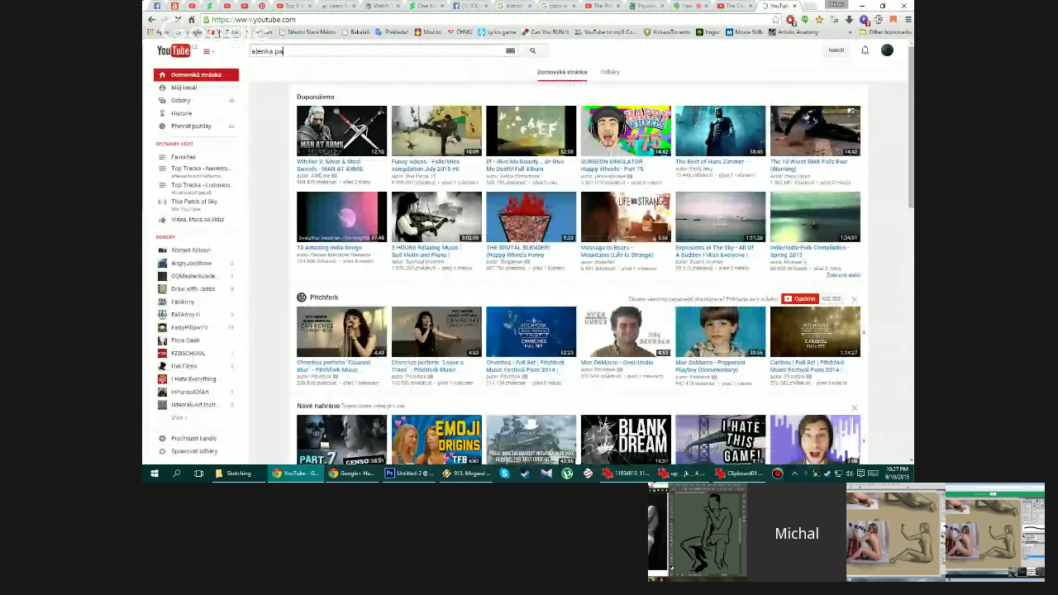
type("stelka")
key("Return")
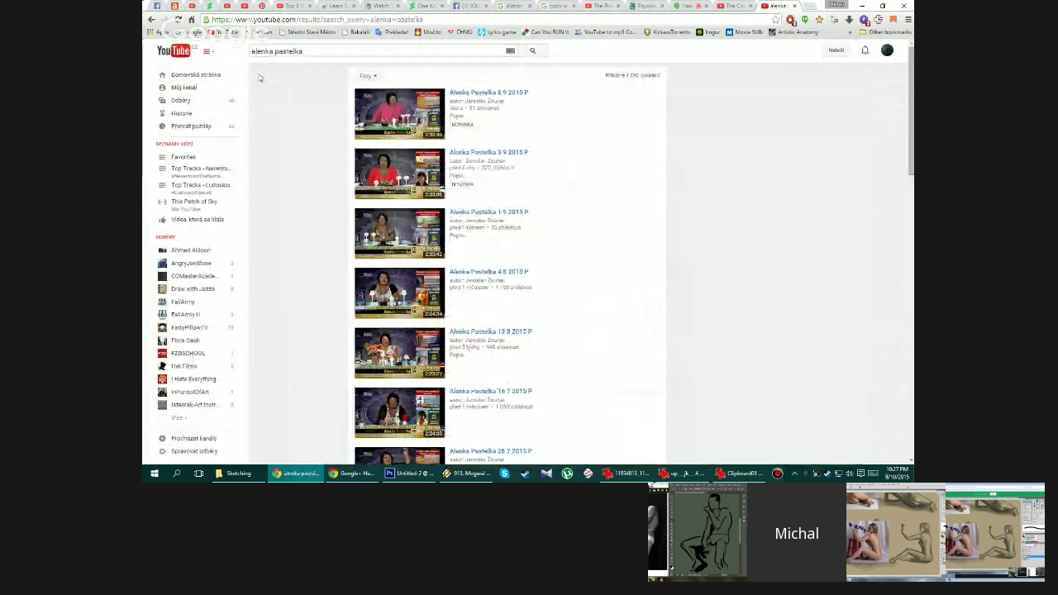
scroll(418, 117, "down", 2)
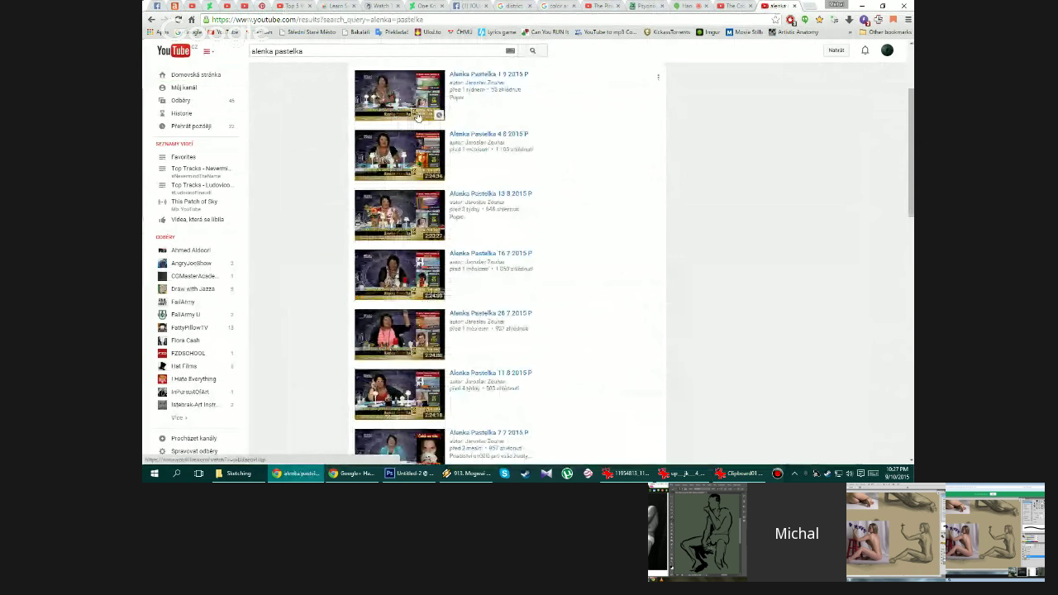
scroll(418, 117, "down", 3)
scroll(419, 116, "down", 3)
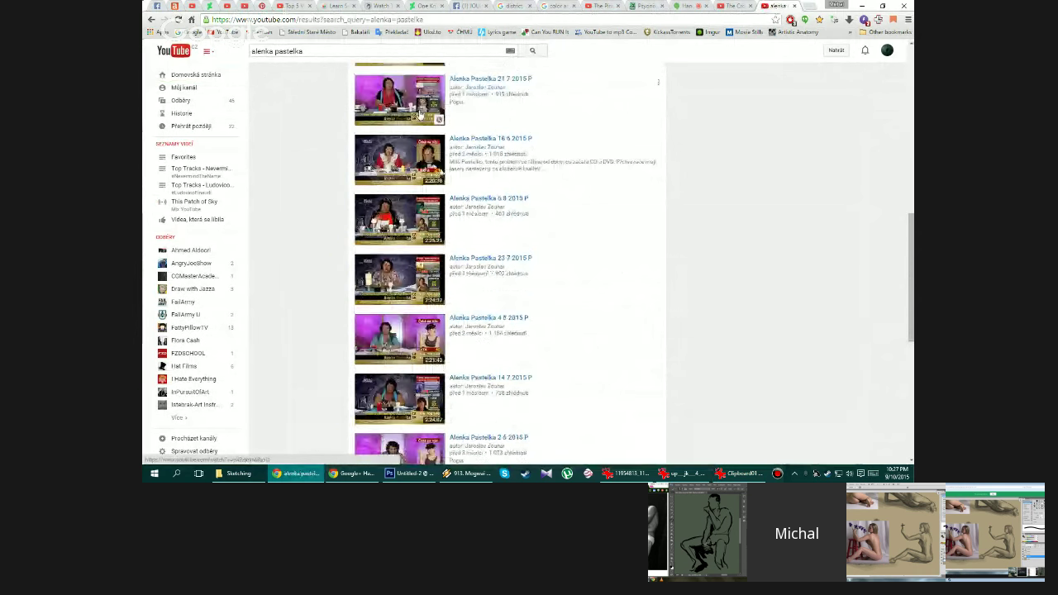
scroll(419, 116, "down", 3)
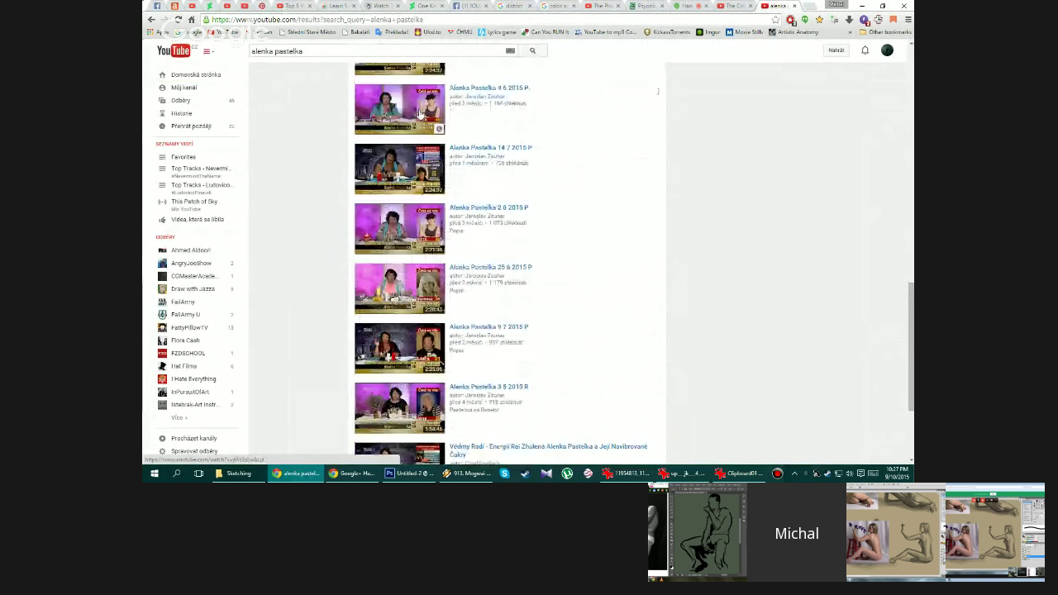
scroll(419, 116, "down", 3)
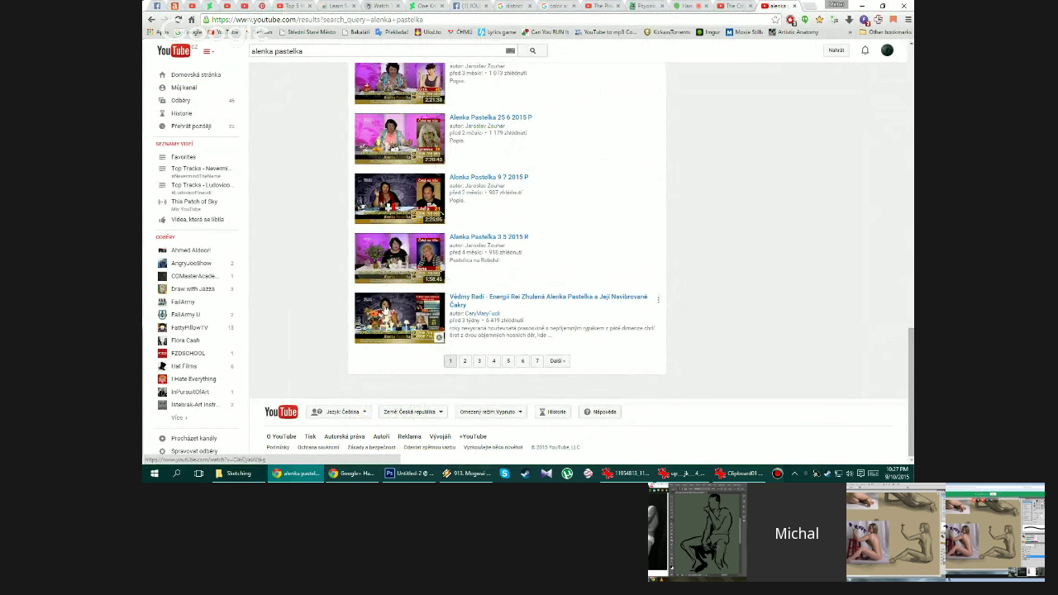
left_click(393, 299)
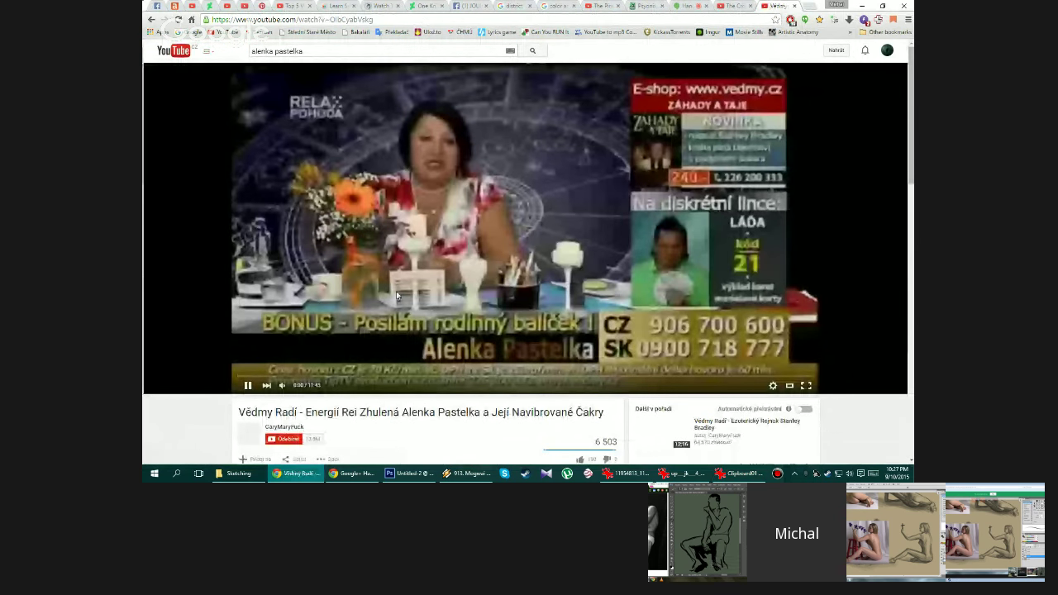
Select the video's web address and go back to the Hangouts call tab.
scroll(392, 296, "down", 1)
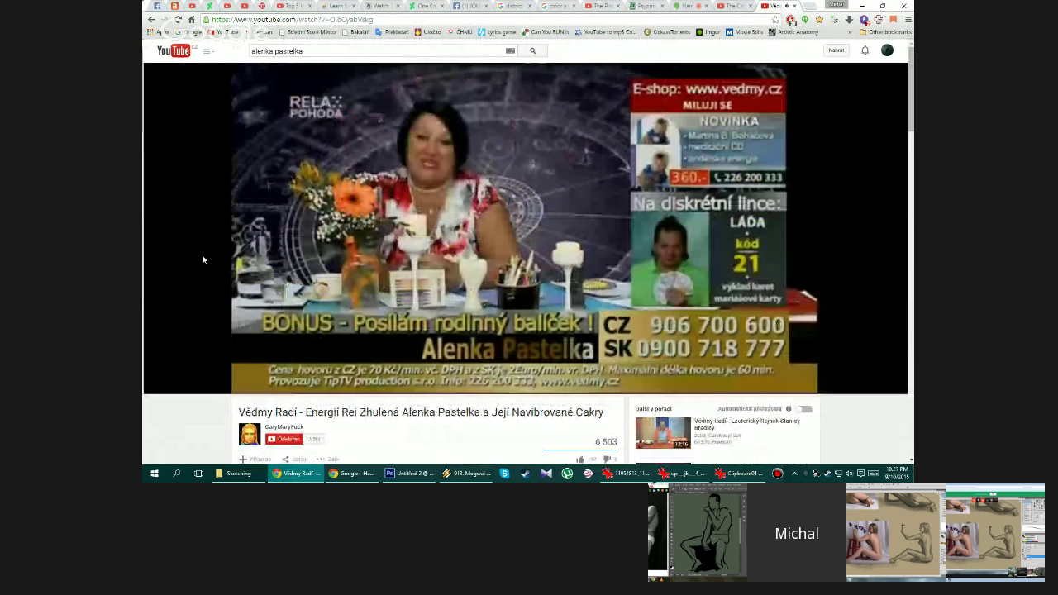
left_click(548, 20)
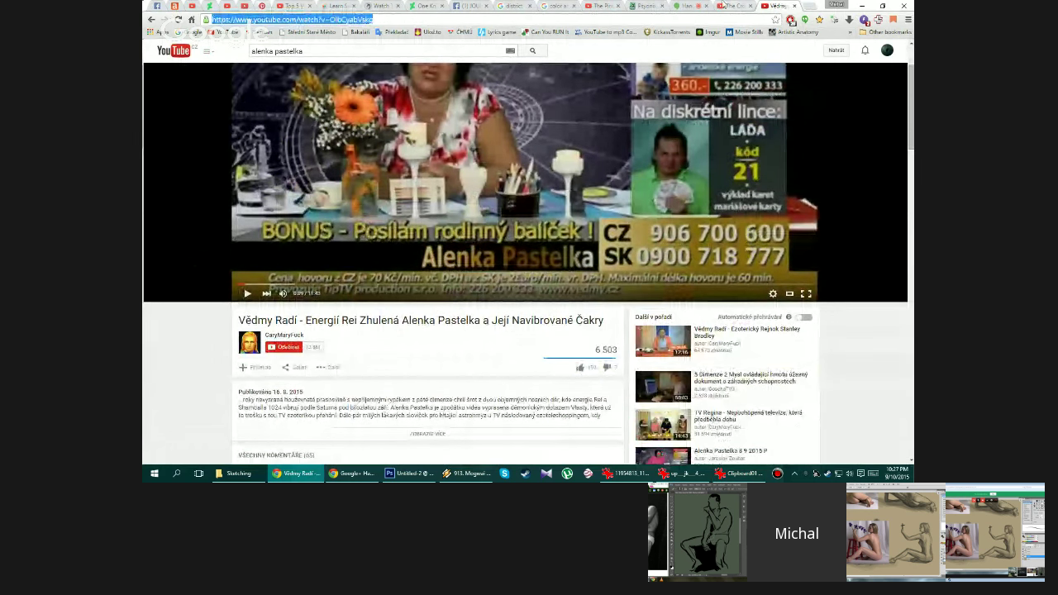
left_click(687, 5)
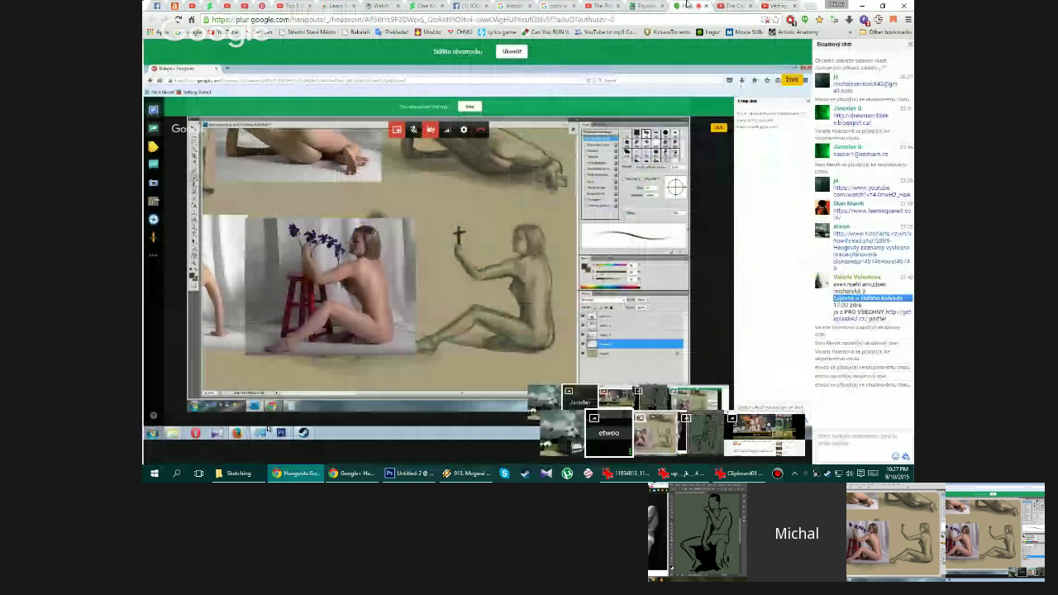
Paste the copied Alenka Pastelka video link into the group chat and send it.
left_click(846, 445)
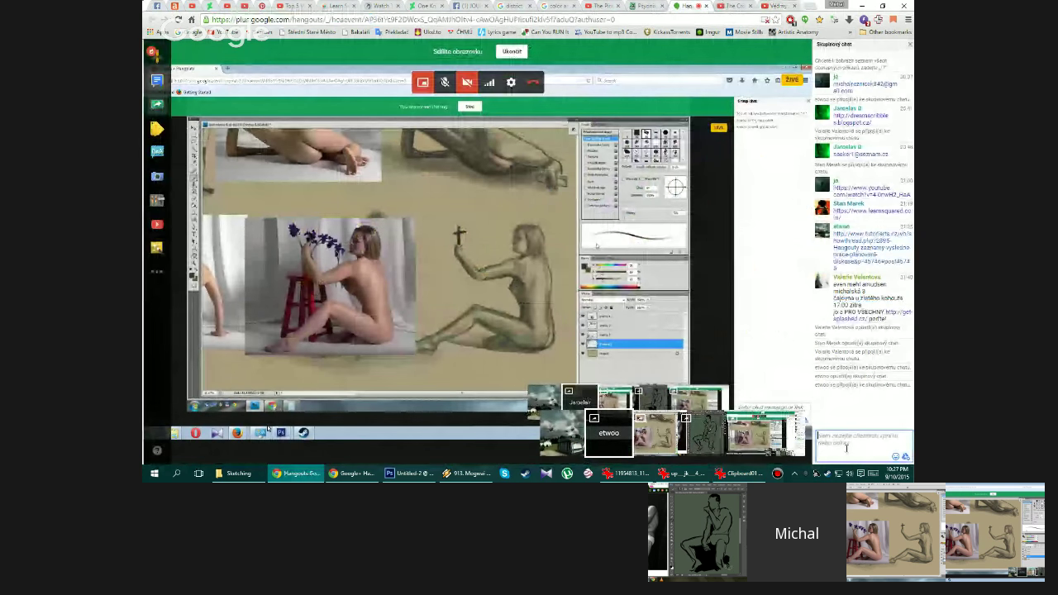
type("https://www.youtube.com/watch?v=0lbCyabVsku")
key("Return")
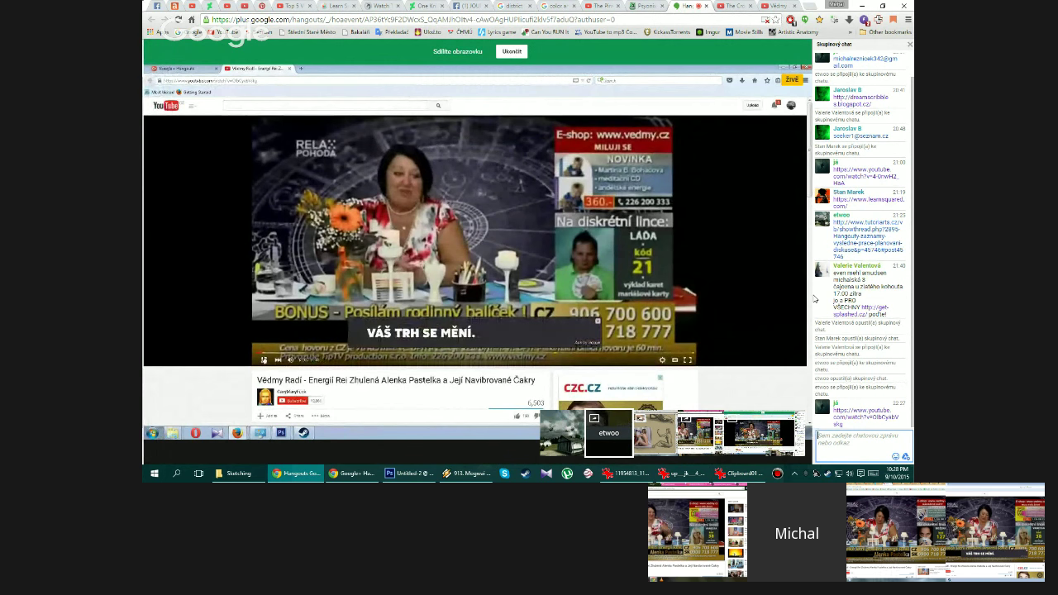
Bring up the call toolbar to show the participant sharing the Photoshop figure studies.
mouse_move(724, 284)
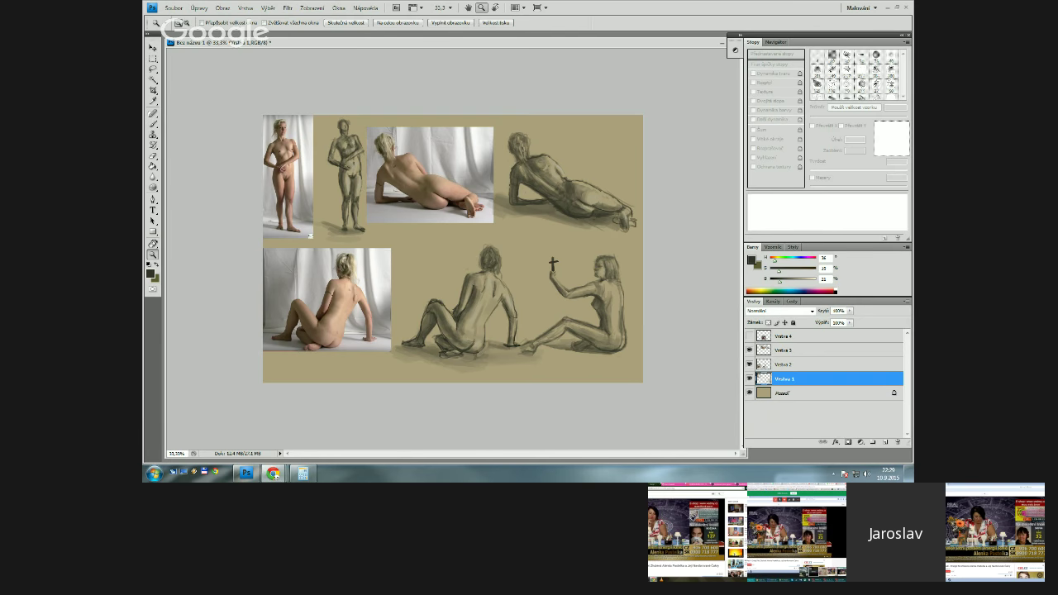
Bring the Chrome window playing the Jolanda YouTube video to the front.
left_click(273, 473)
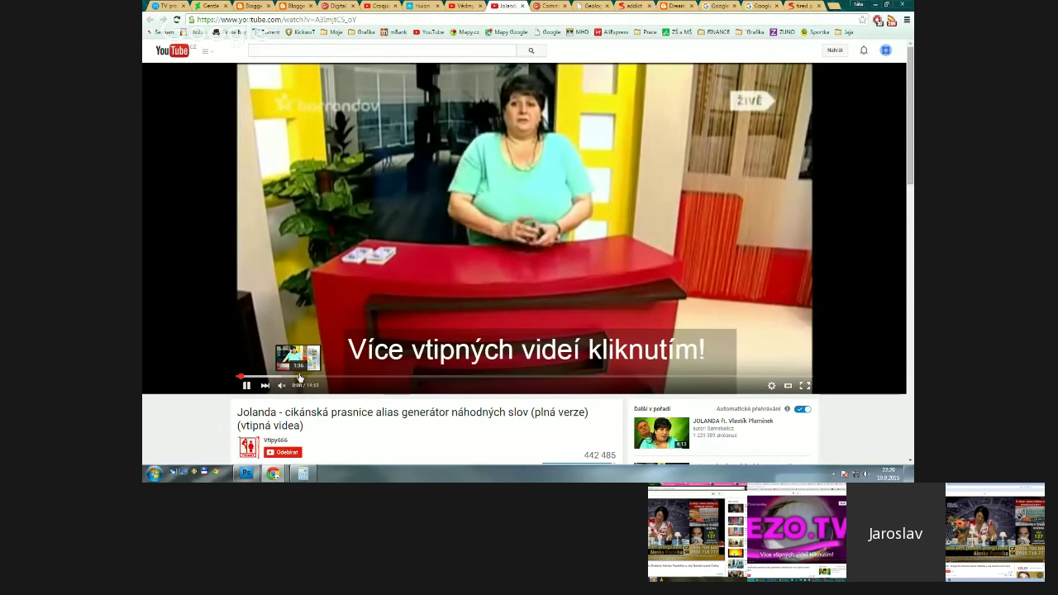
Skip the Jolanda video to 1:36, mute and pause it, then return to Photoshop.
left_click(300, 376)
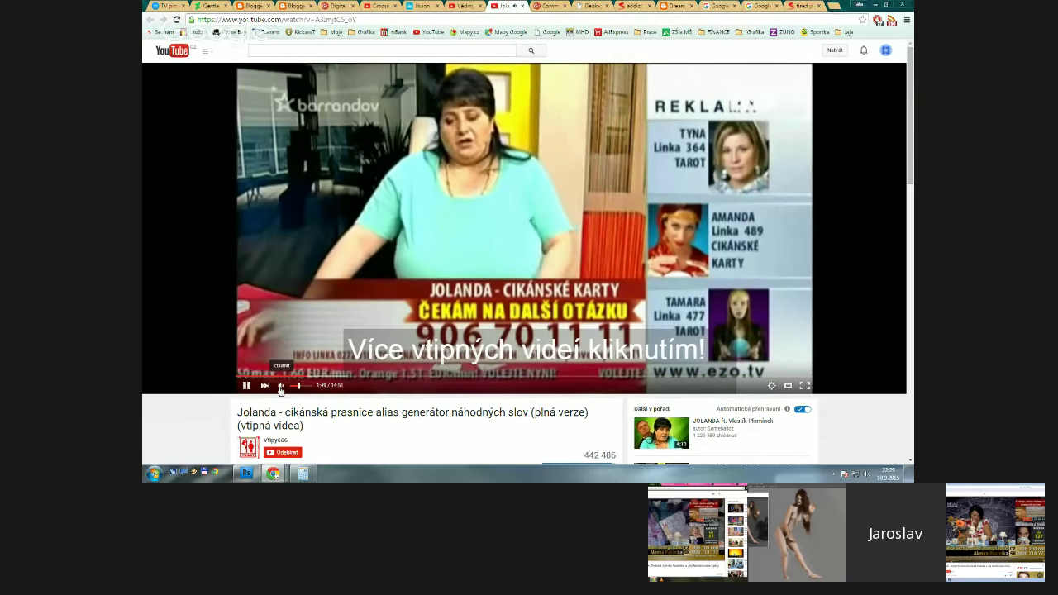
left_click(280, 389)
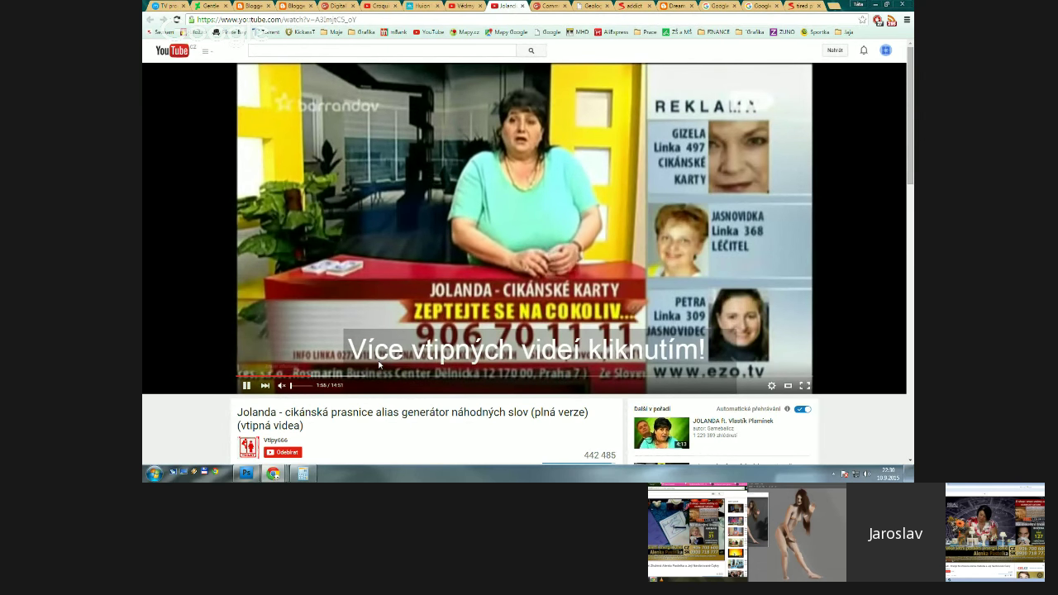
left_click(298, 339)
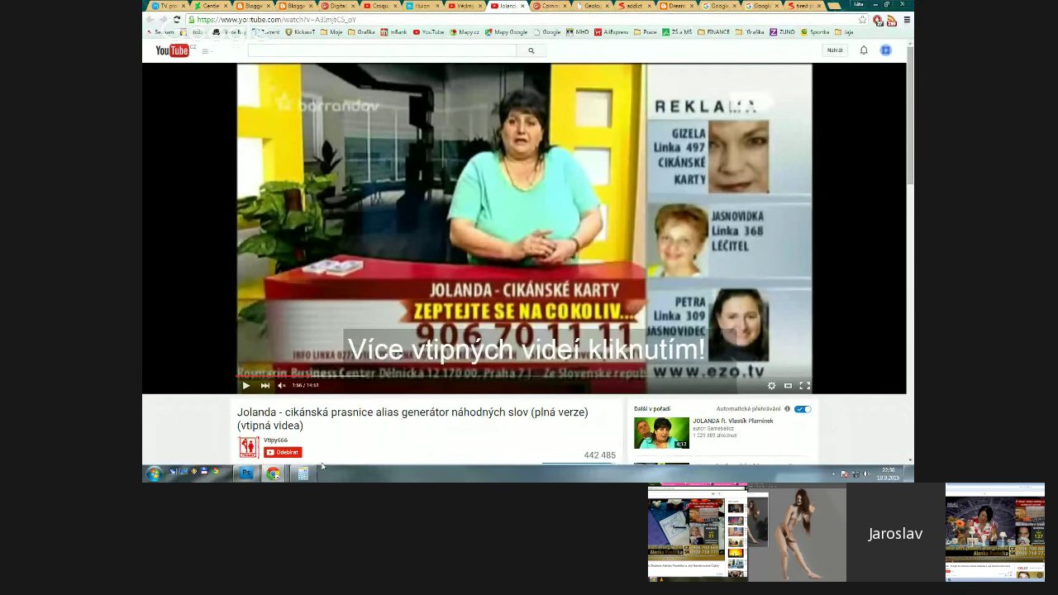
left_click(245, 474)
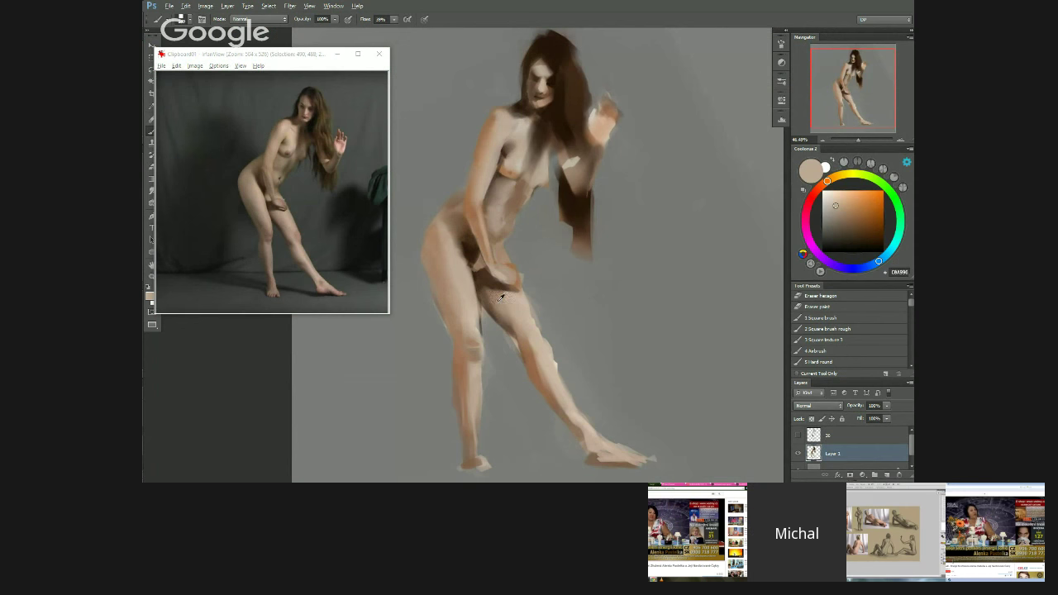
Paint the figure with sampled skin tone and dark brown hair colour, brush about 22 px, full opacity.
key("b")
left_click(455, 256, "alt")
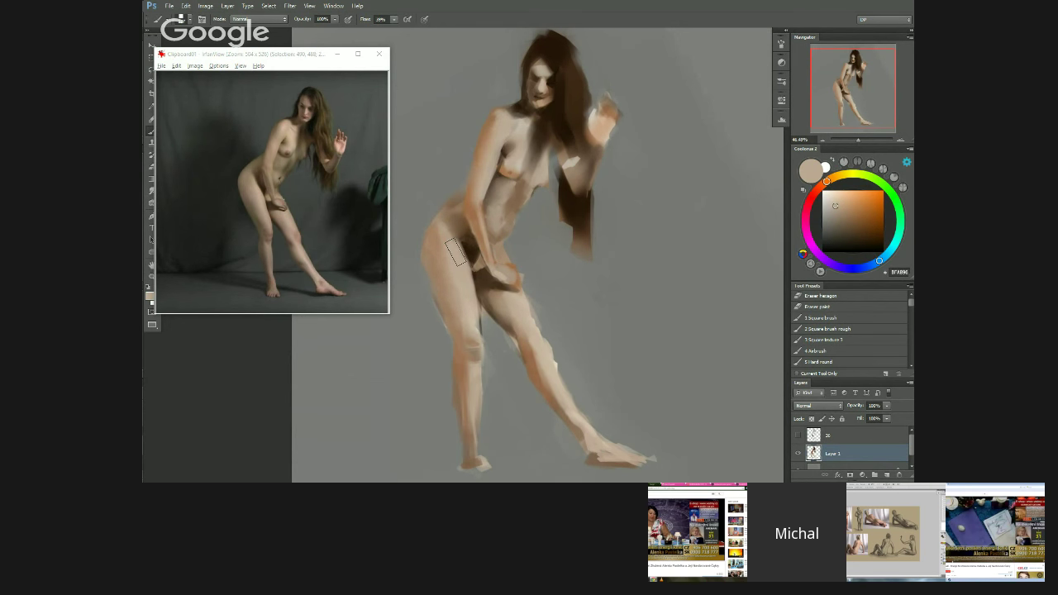
scroll(521, 248, "down", 2)
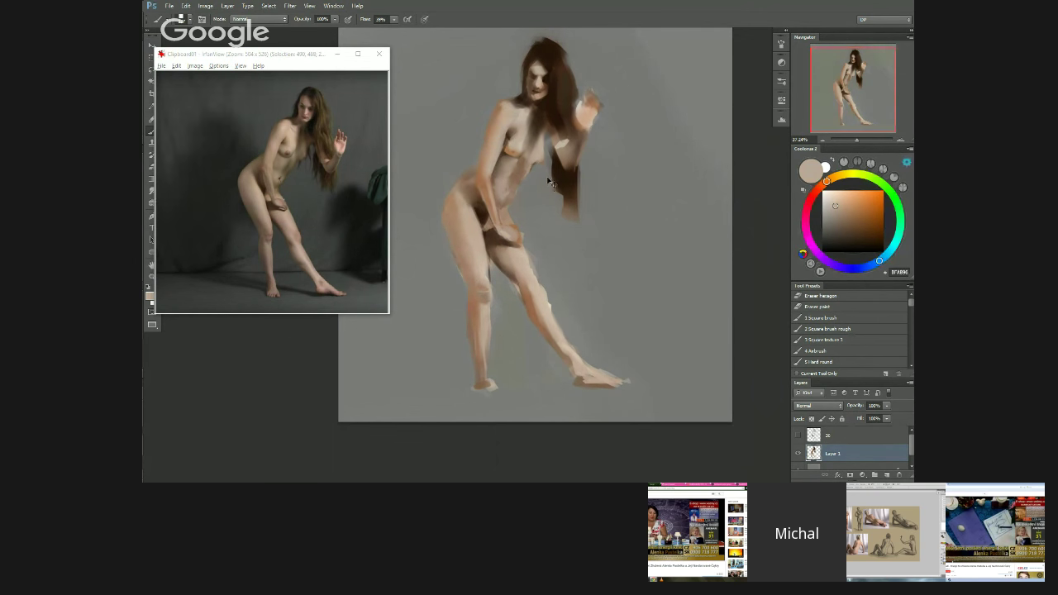
left_click_drag(550, 181, 515, 178)
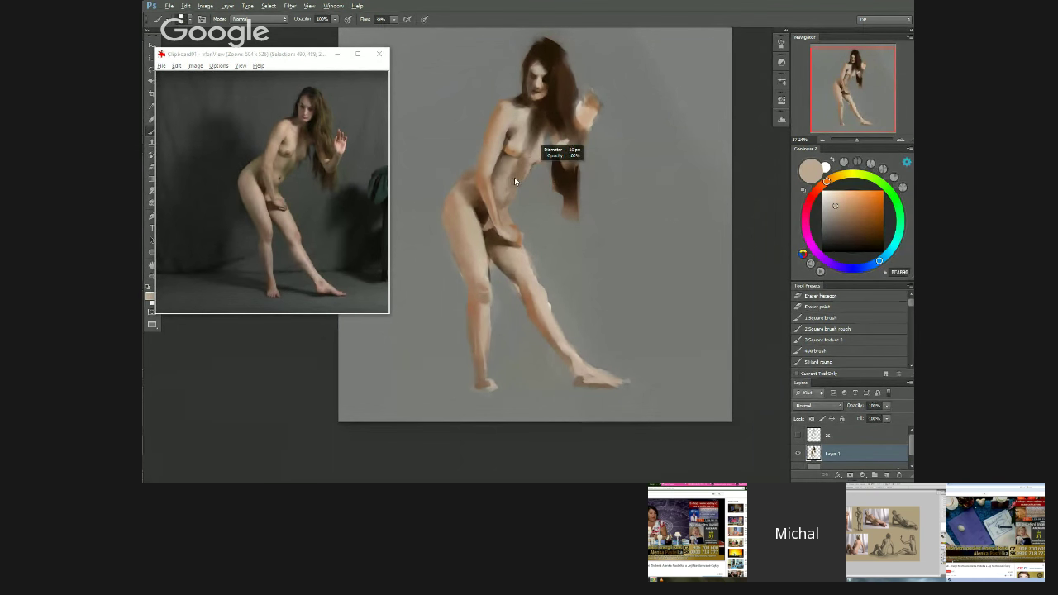
left_click(544, 106, "alt")
left_click_drag(521, 198, 507, 188)
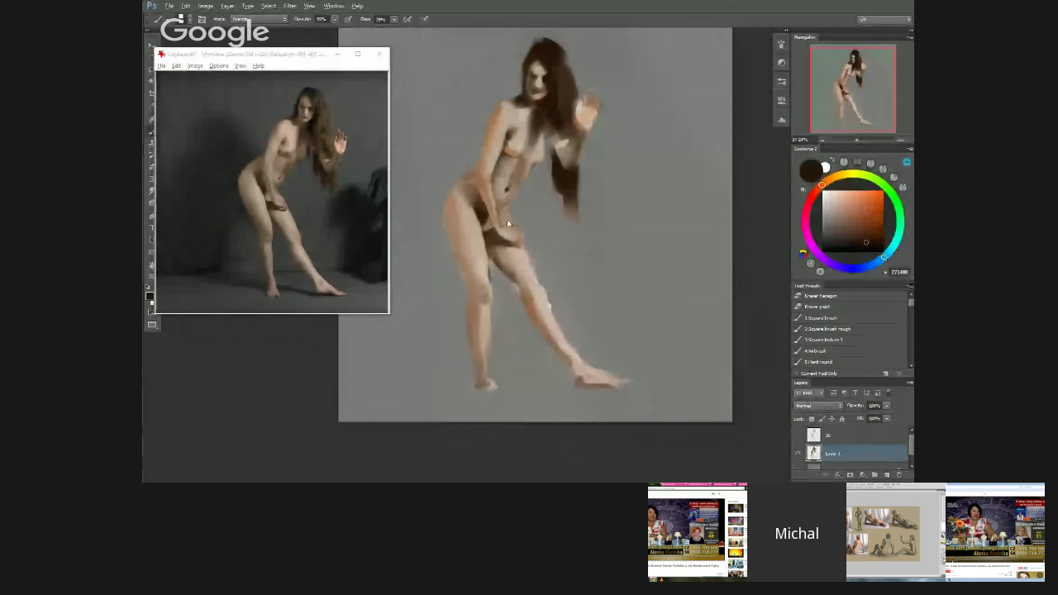
left_click_drag(515, 238, 508, 241)
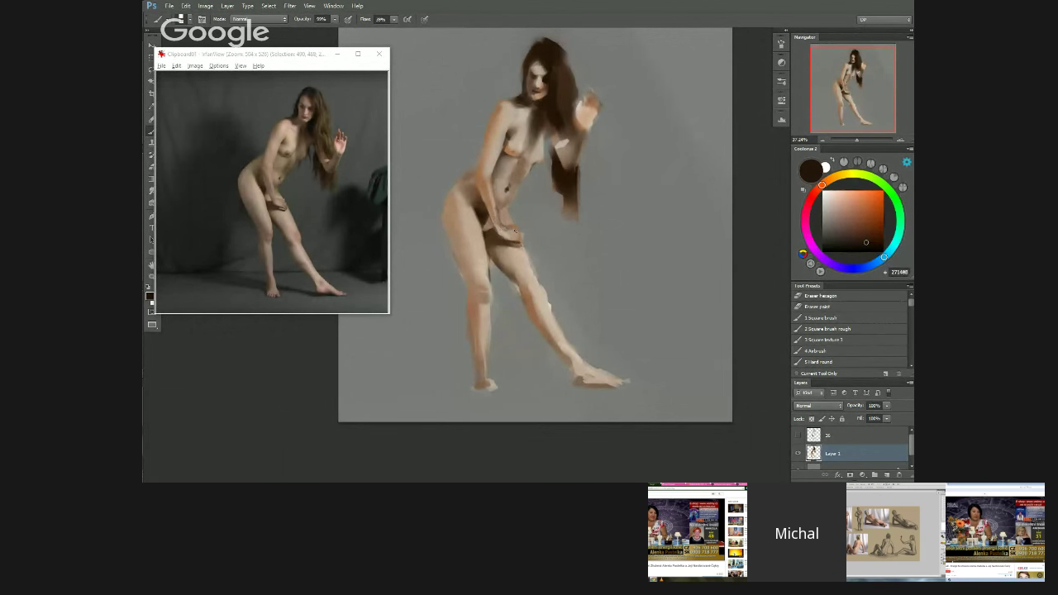
left_click_drag(515, 234, 514, 235)
scroll(528, 156, "down", 2)
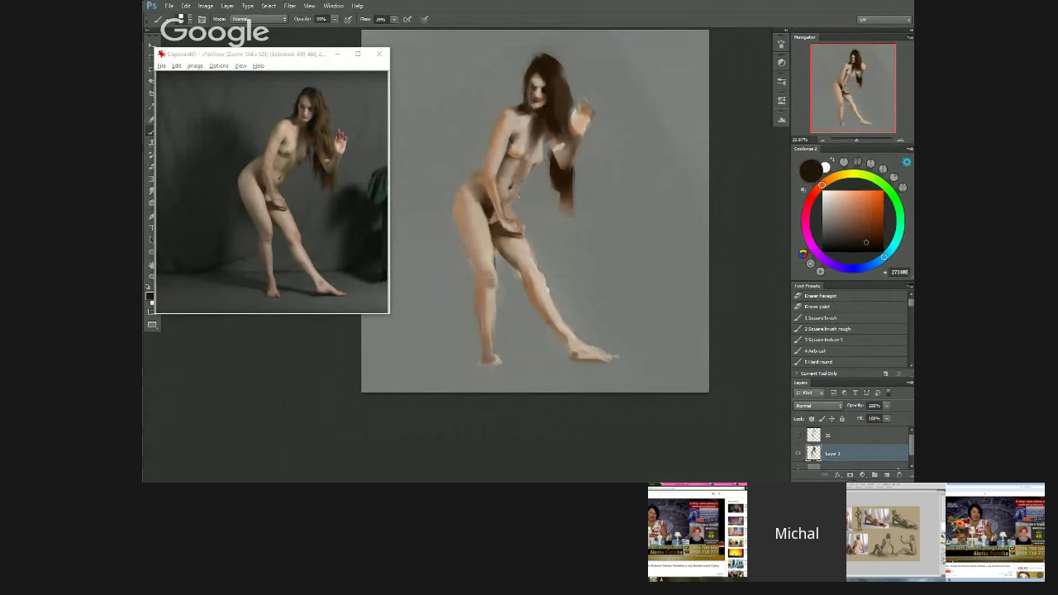
key("0")
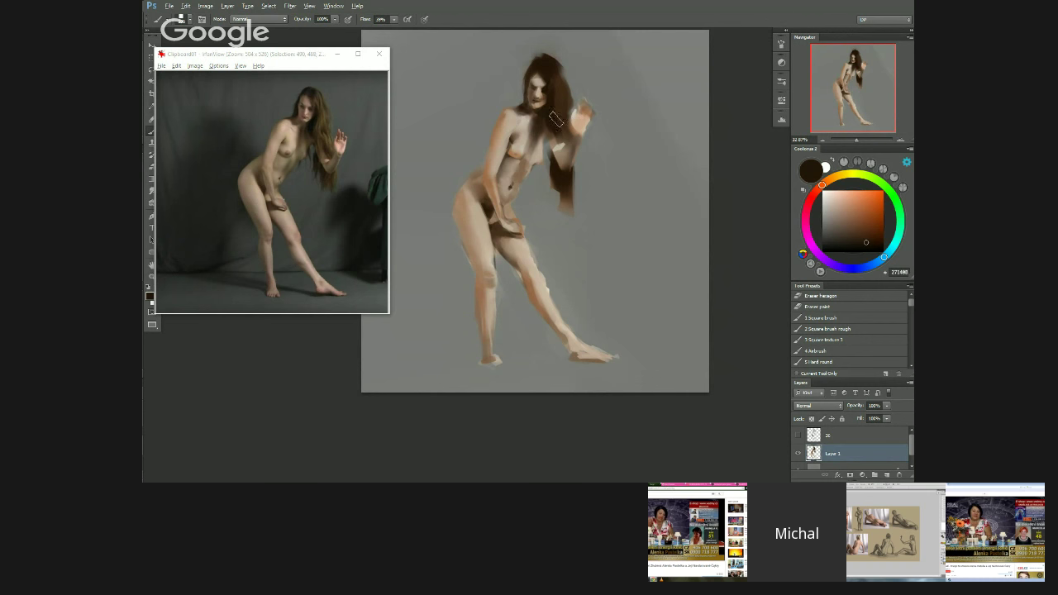
Sample a lighter hair brown, activate the Background layer and select the 1 Square brush preset.
left_click(562, 126, "alt")
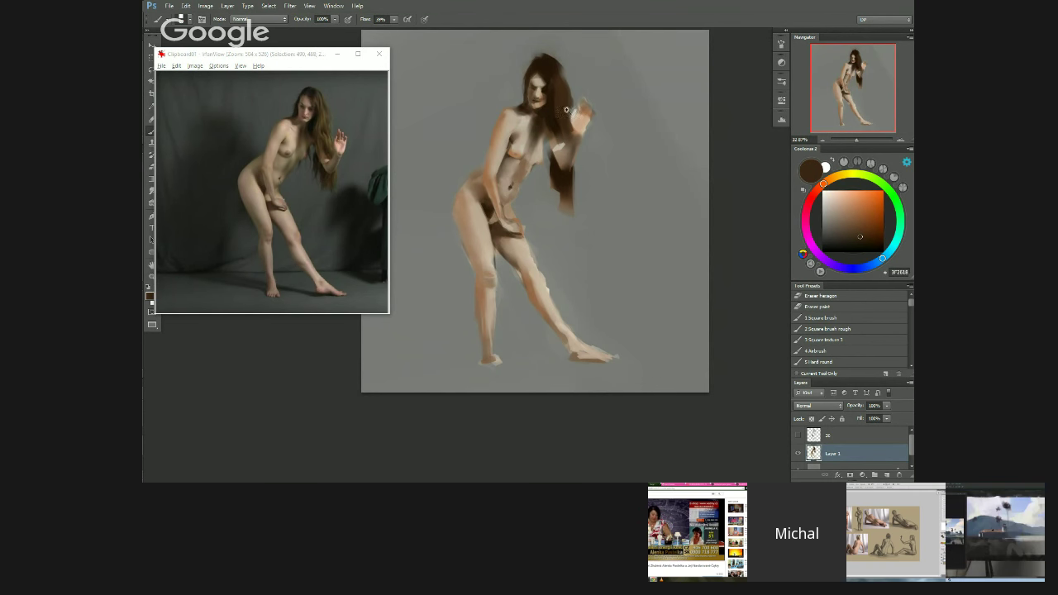
scroll(619, 151, "down", 2)
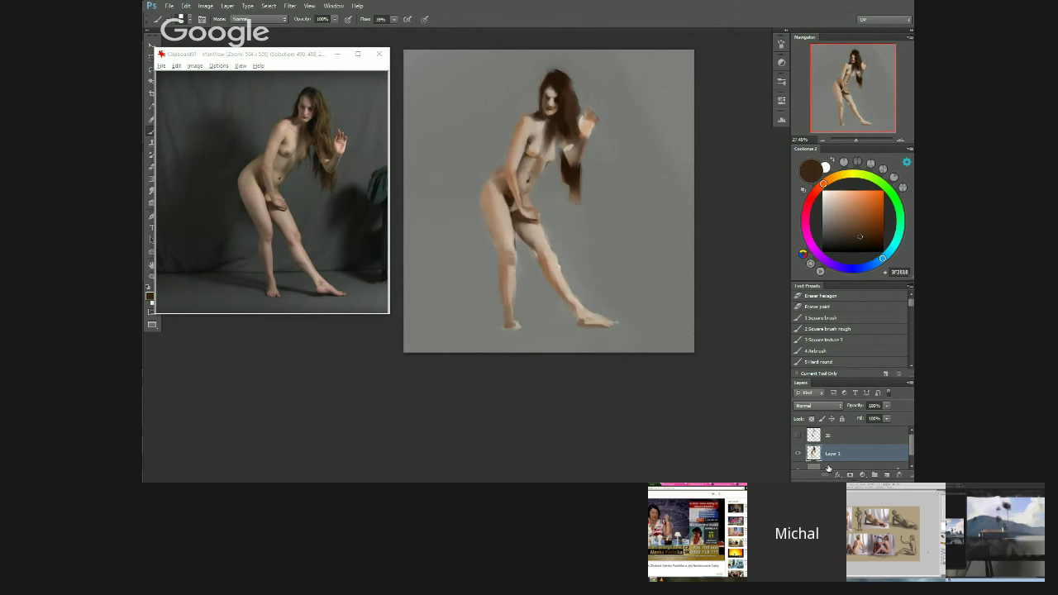
left_click(828, 466)
left_click(839, 319)
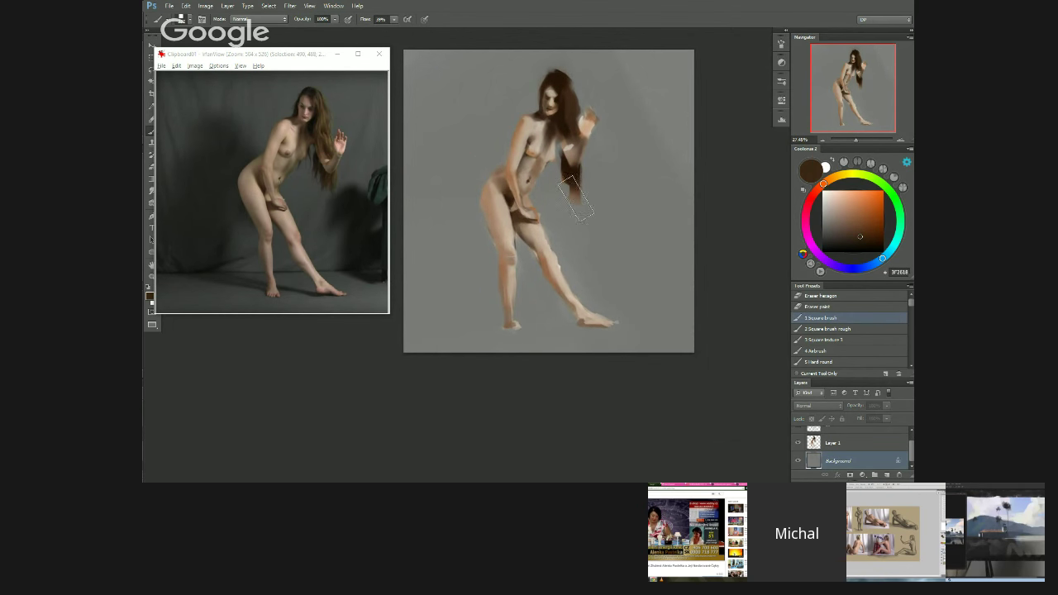
key("alt+Tab")
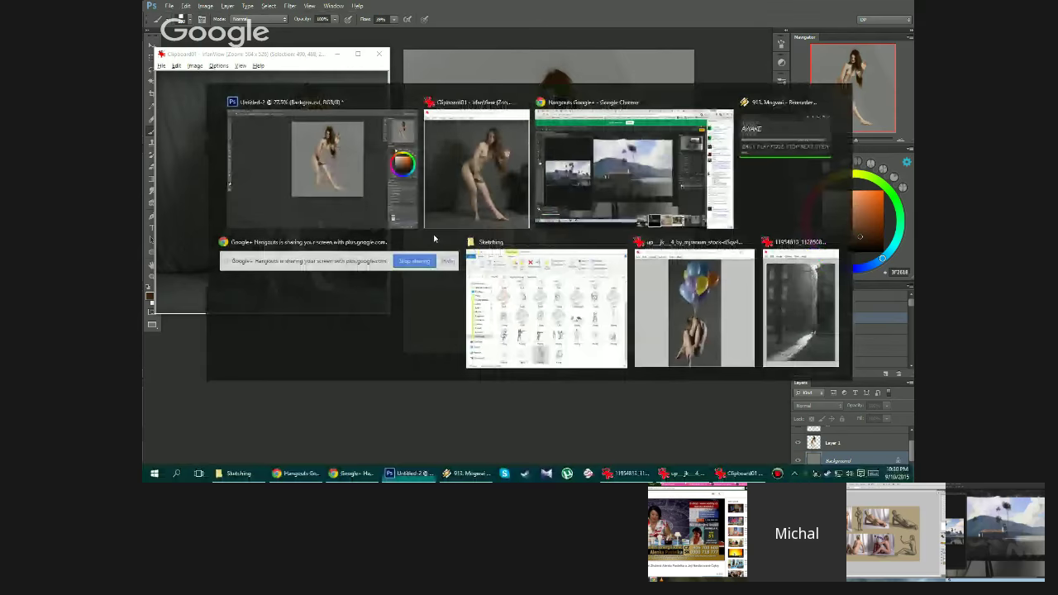
Search YouTube for 'čakry' in the Jolanda tab, then close that tab and return to Hangouts.
left_click(303, 472)
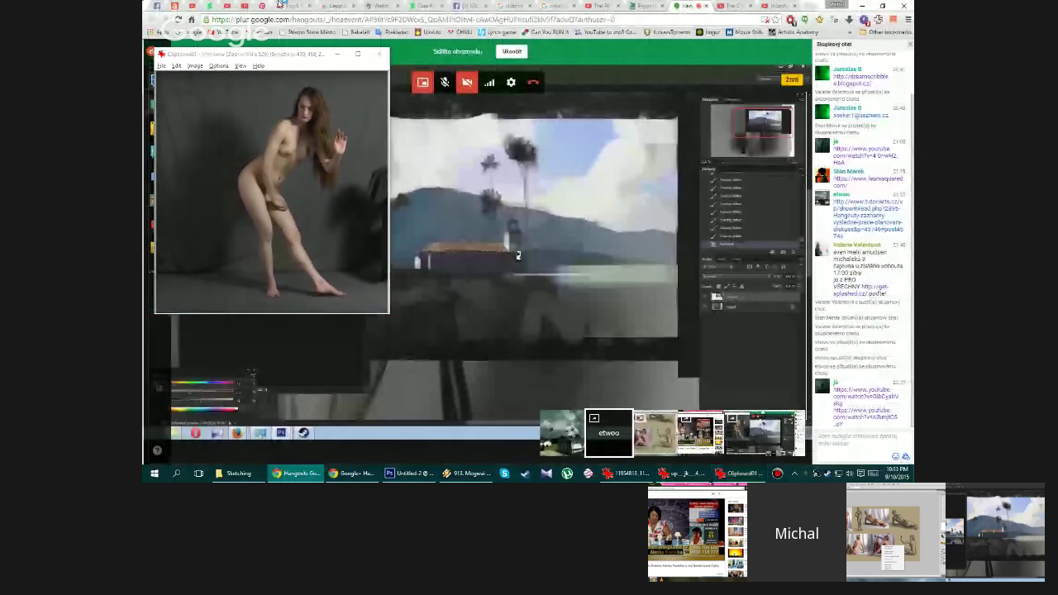
left_click(782, 6)
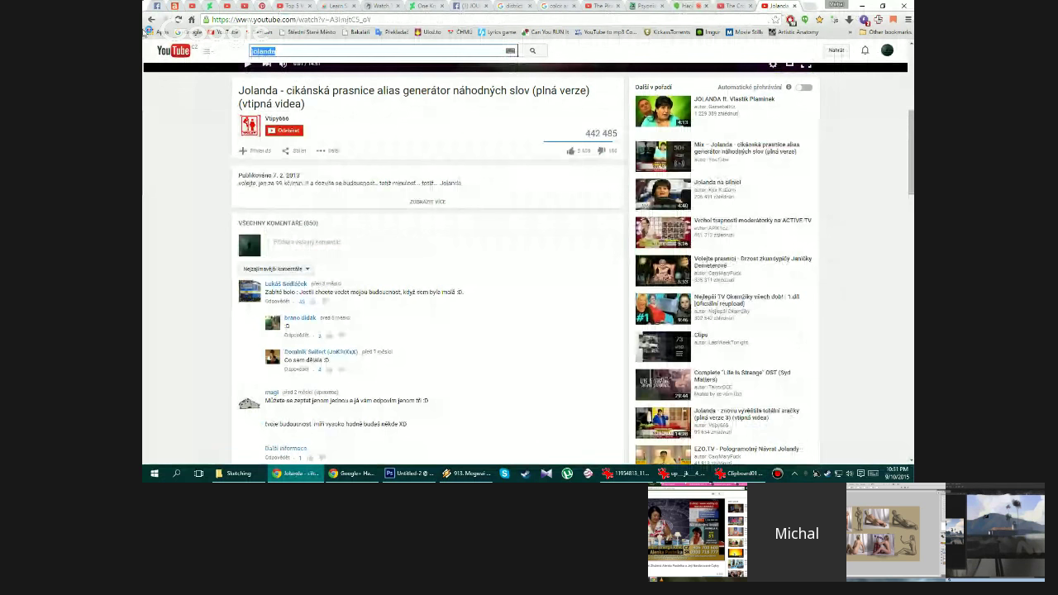
type("čakry")
key("Return")
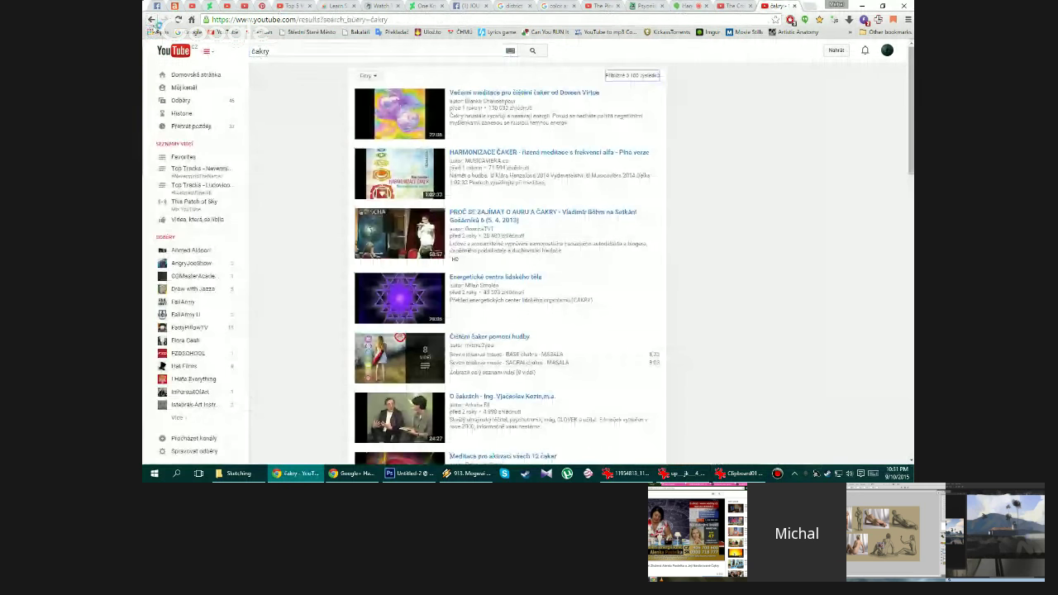
scroll(386, 123, "down", 2)
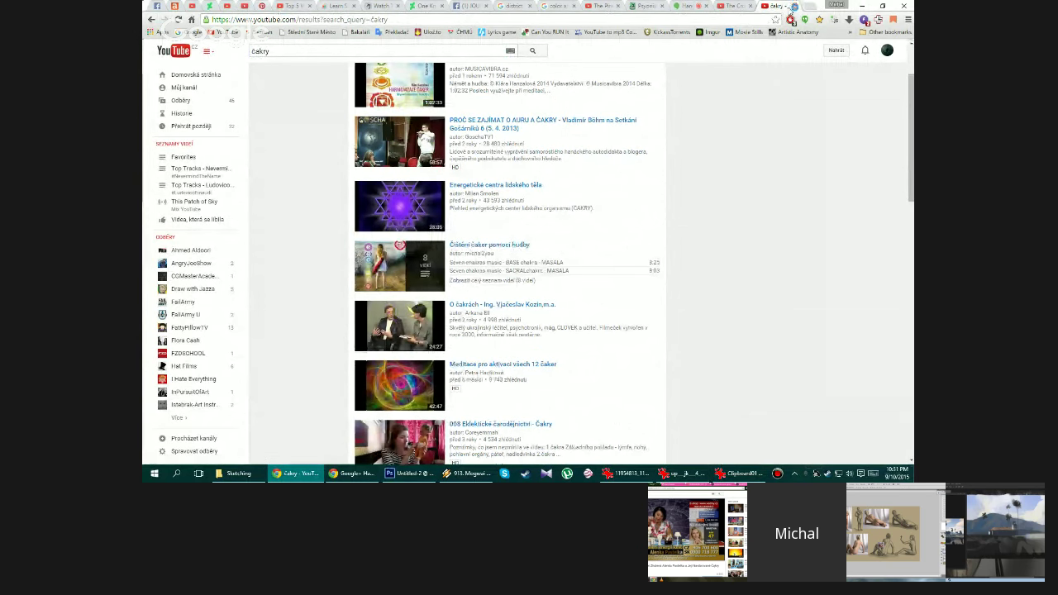
left_click(790, 6)
left_click(717, 6)
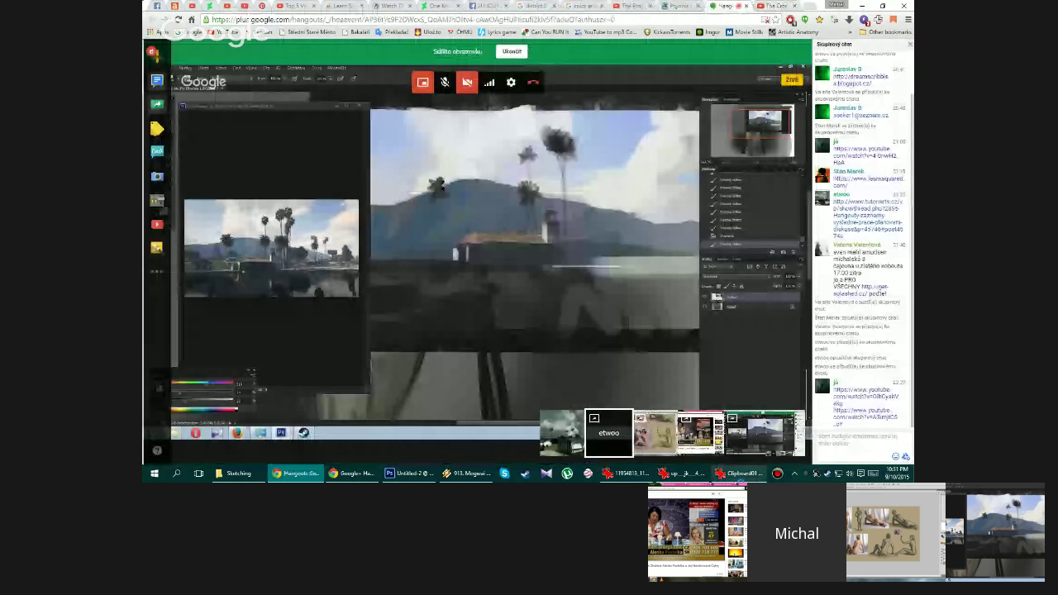
Switch the main view through participant thumbnails to the Photoshop standing-figure screen share.
left_click(573, 443)
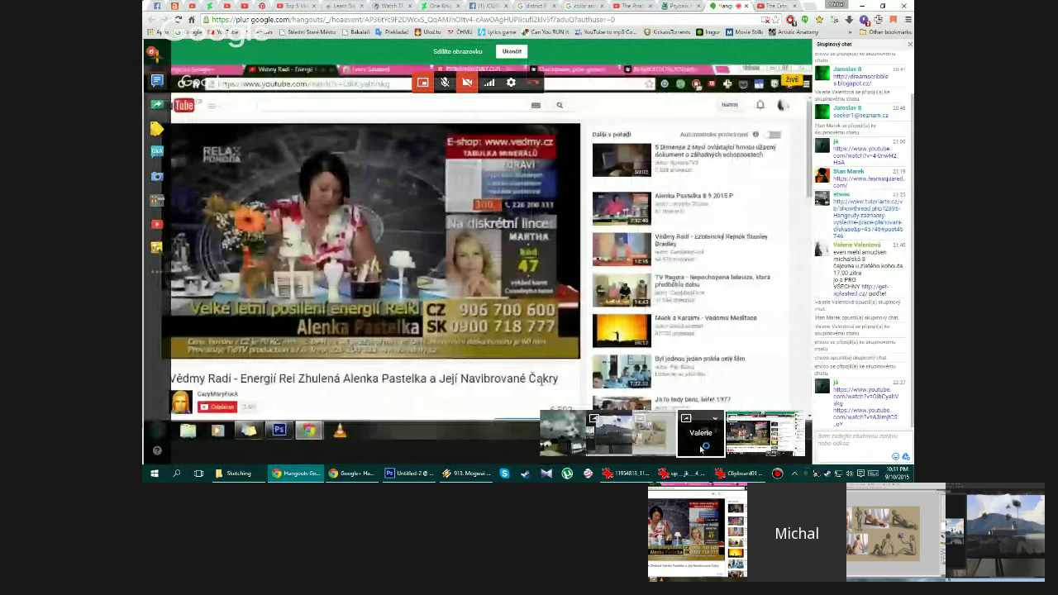
left_click(654, 434)
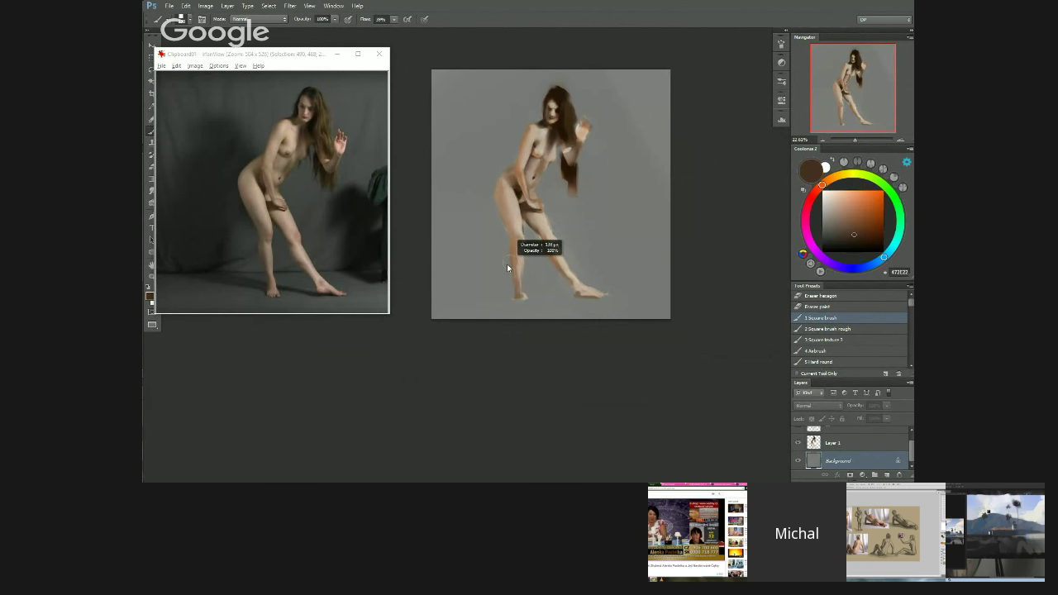
Try a shadow stroke from the left foot, undo it, and paint a soft airbrush stroke beside the figure.
left_click_drag(510, 294, 447, 280)
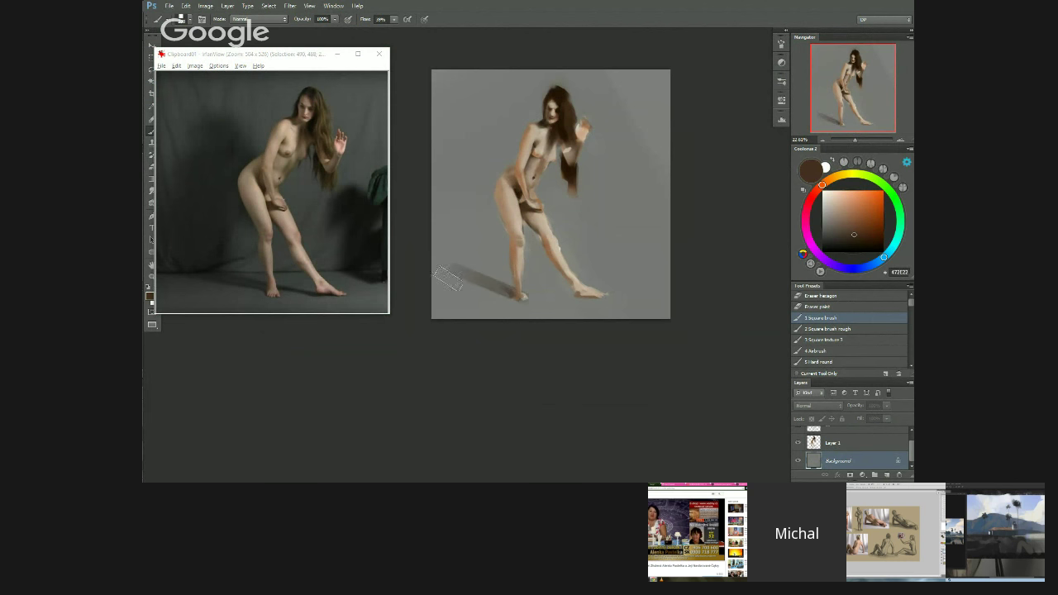
key("ctrl+z")
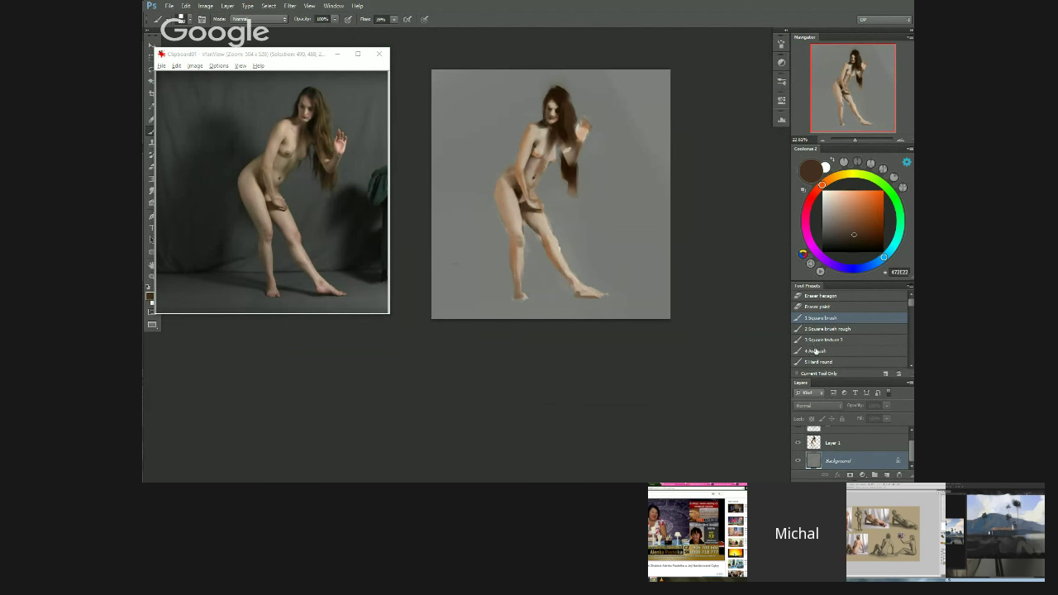
left_click(814, 354)
mouse_move(551, 284)
left_mouse_down()
mouse_move(562, 295)
mouse_move(467, 262)
mouse_move(519, 281)
mouse_move(496, 286)
mouse_move(461, 253)
mouse_move(485, 137)
mouse_move(479, 170)
left_mouse_up()
Undo the brown smear and brush dark neutral grey shadow into the background left of the torso.
key("ctrl+z")
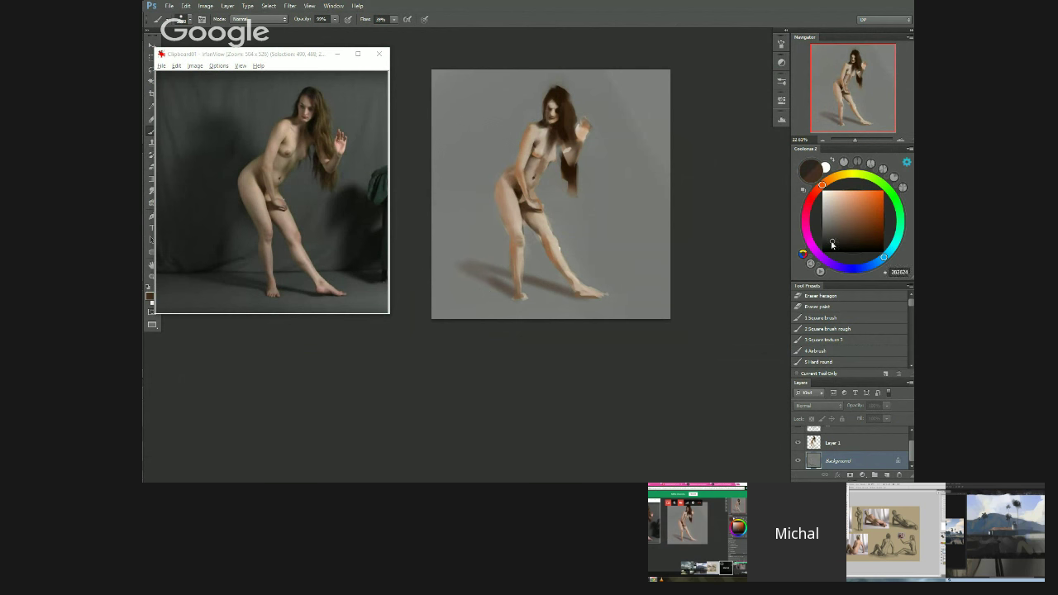
left_click(832, 243)
mouse_move(468, 239)
left_mouse_down()
mouse_move(469, 145)
mouse_move(455, 232)
mouse_move(440, 244)
mouse_move(460, 269)
mouse_move(634, 253)
mouse_move(650, 224)
mouse_move(657, 245)
mouse_move(643, 192)
left_mouse_up()
Resize the brush and paint a soft dark shadow to the right of the figure.
right_click(454, 243, "alt")
right_click(606, 238, "alt")
right_click(496, 207, "alt")
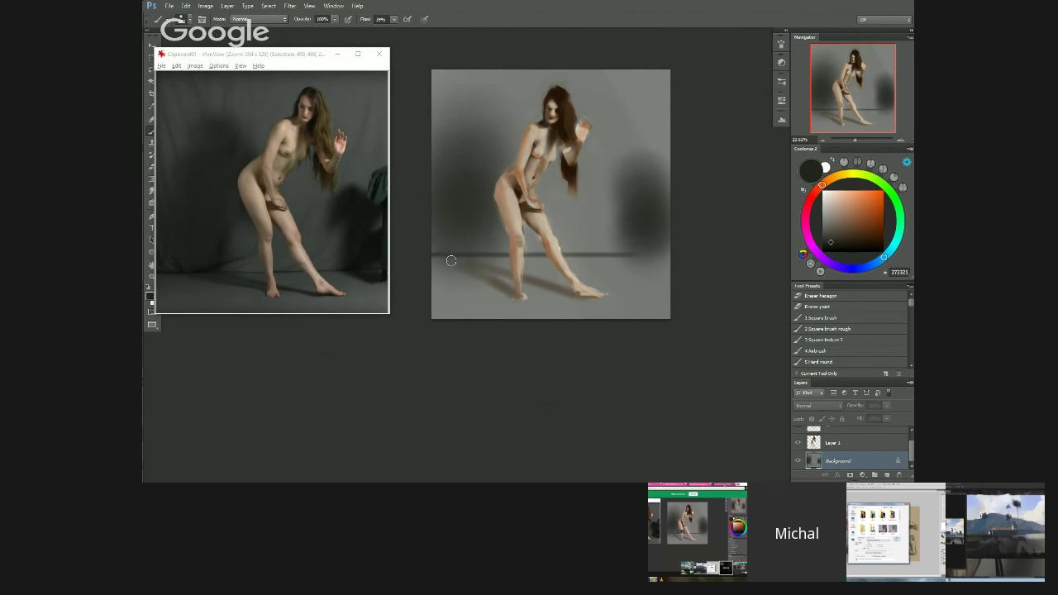
right_click(506, 288, "alt")
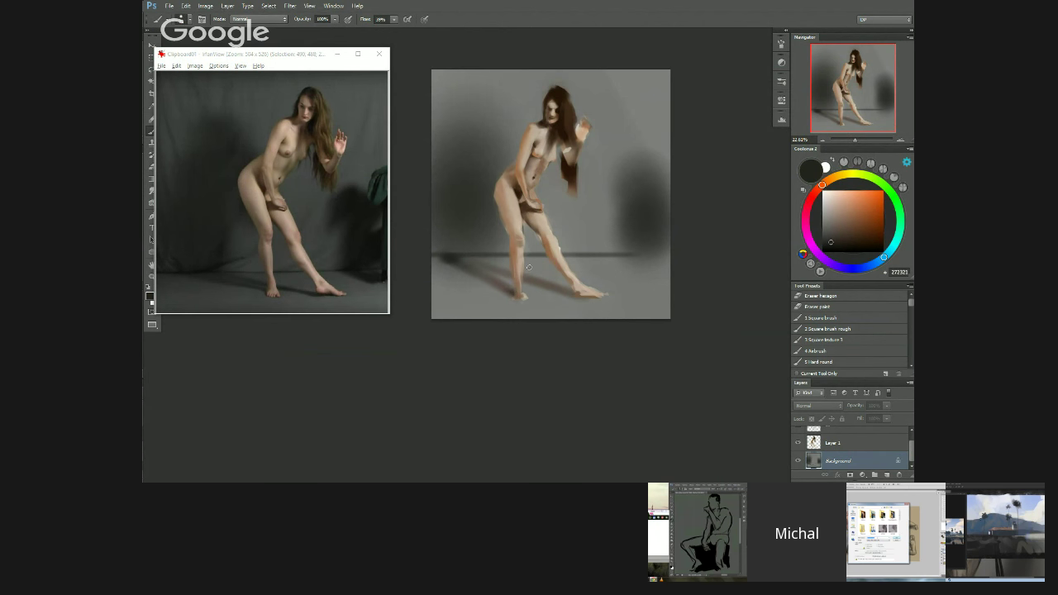
right_click(571, 282, "alt")
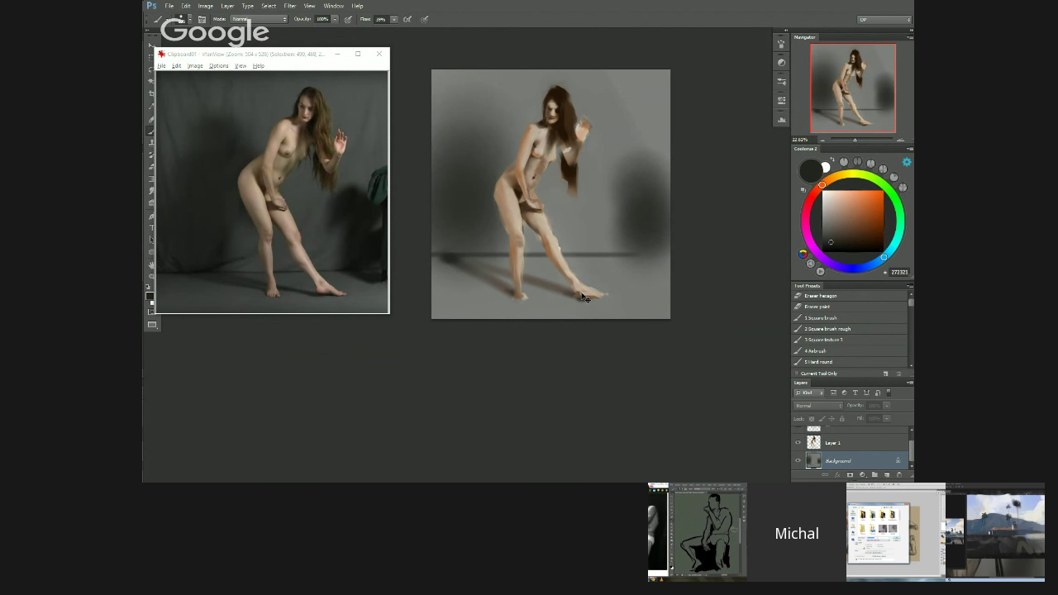
Enlarge the brush, paint a large soft shadow left of the figure, then return to Hangouts.
right_click(579, 289, "alt")
right_click(546, 280, "alt")
right_click(451, 248, "alt")
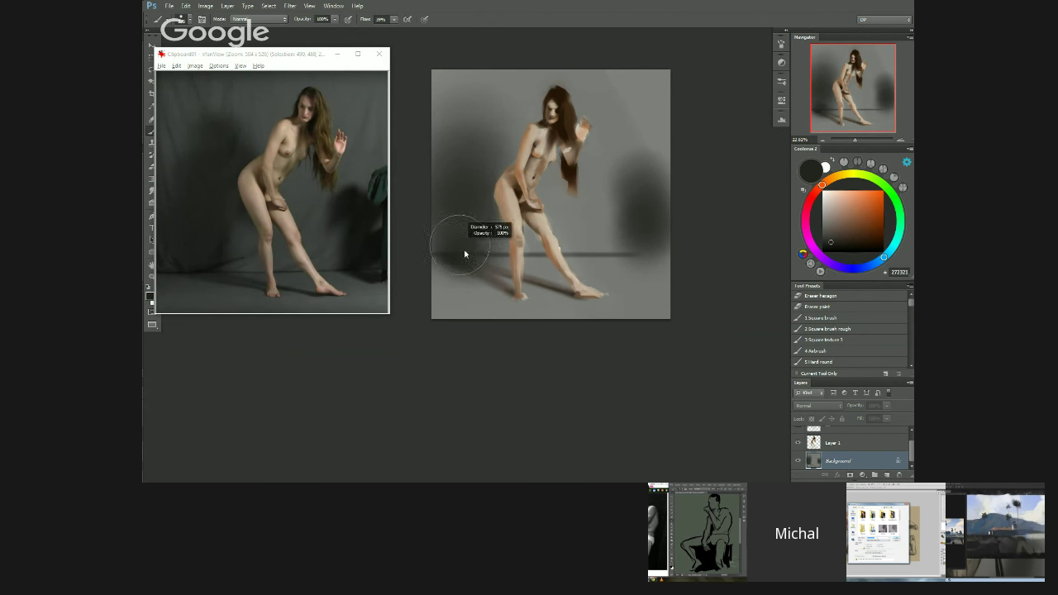
mouse_move(464, 255)
left_mouse_down()
mouse_move(463, 203)
mouse_move(411, 275)
left_mouse_up()
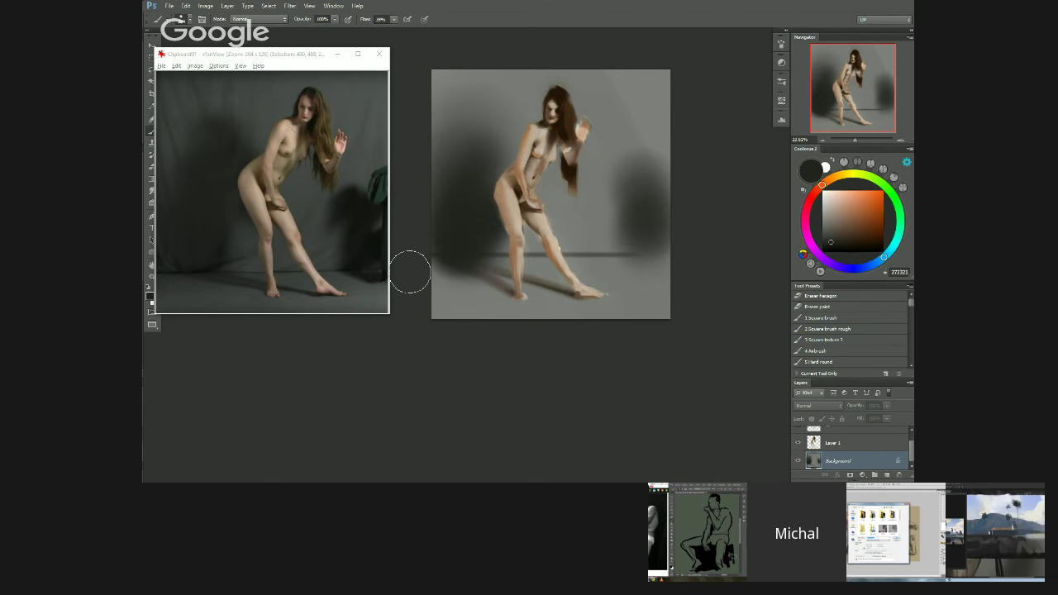
mouse_move(314, 478)
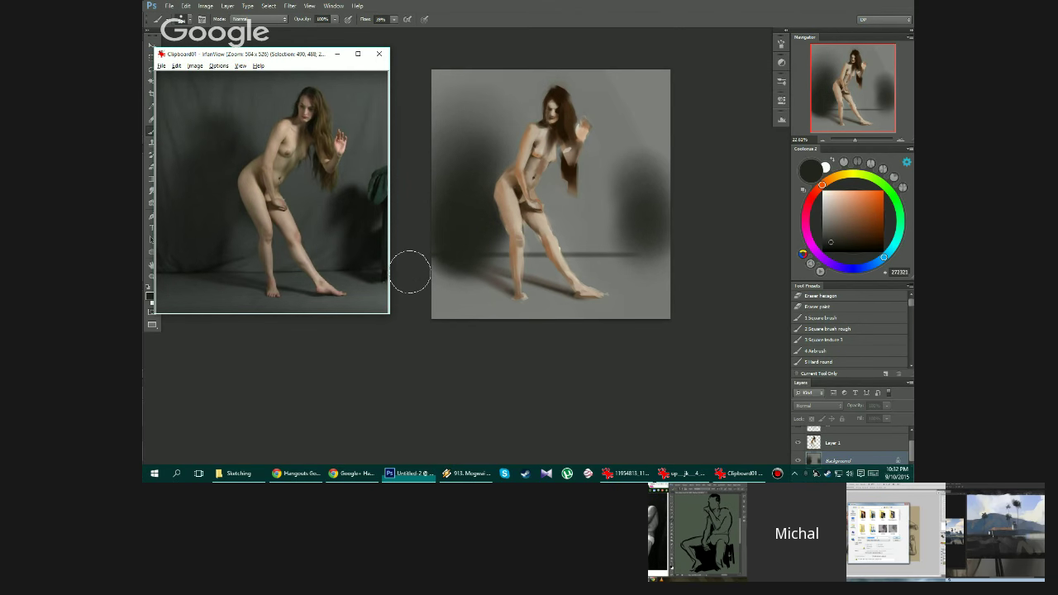
left_click(300, 474)
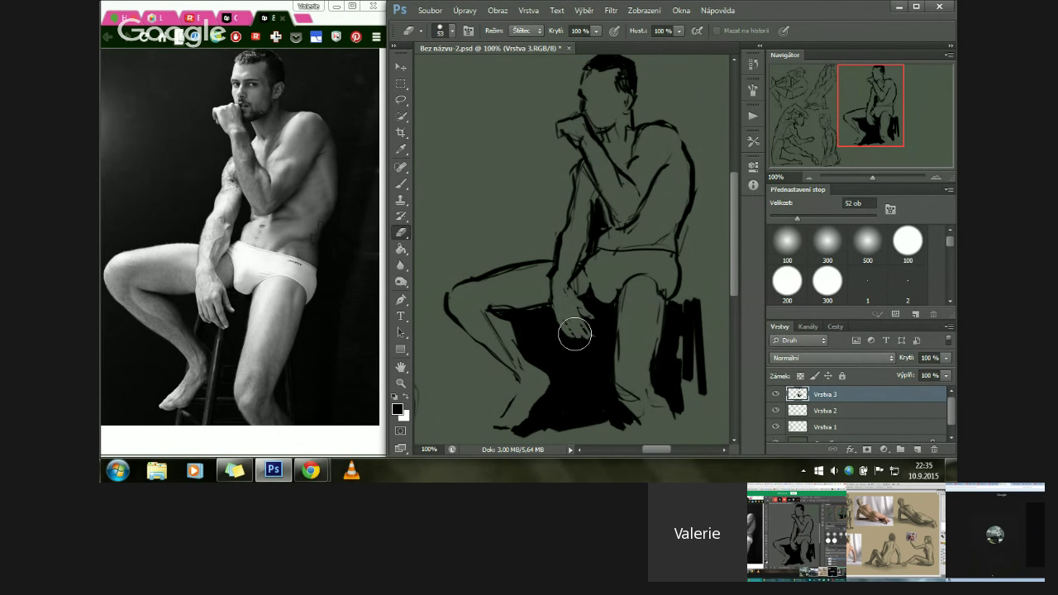
Enlarge the brush to 33 px and rework the hand resting on the knee, erasing as needed.
key("b")
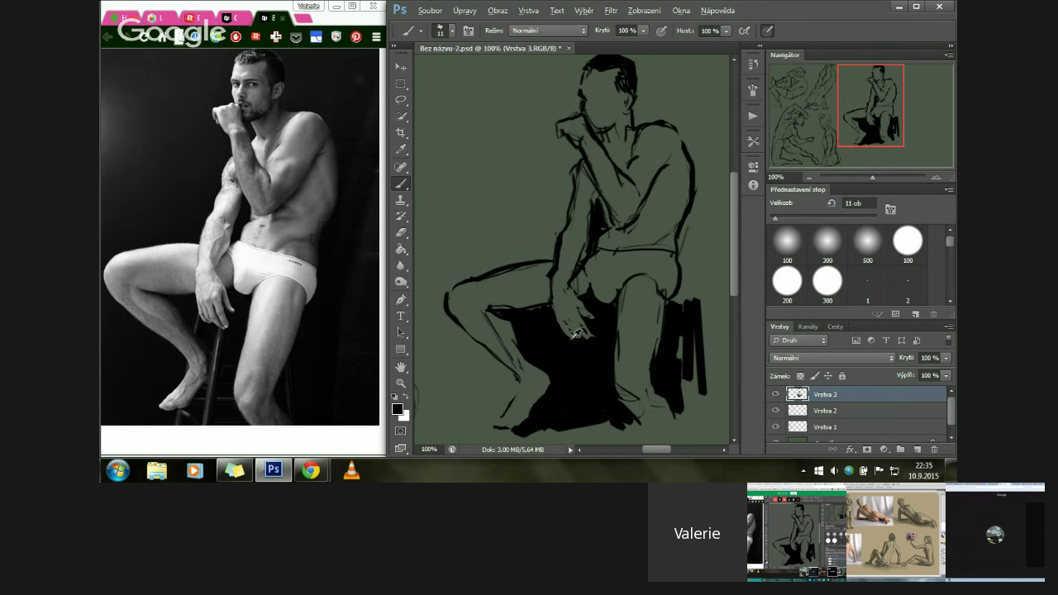
right_click(578, 339, "alt")
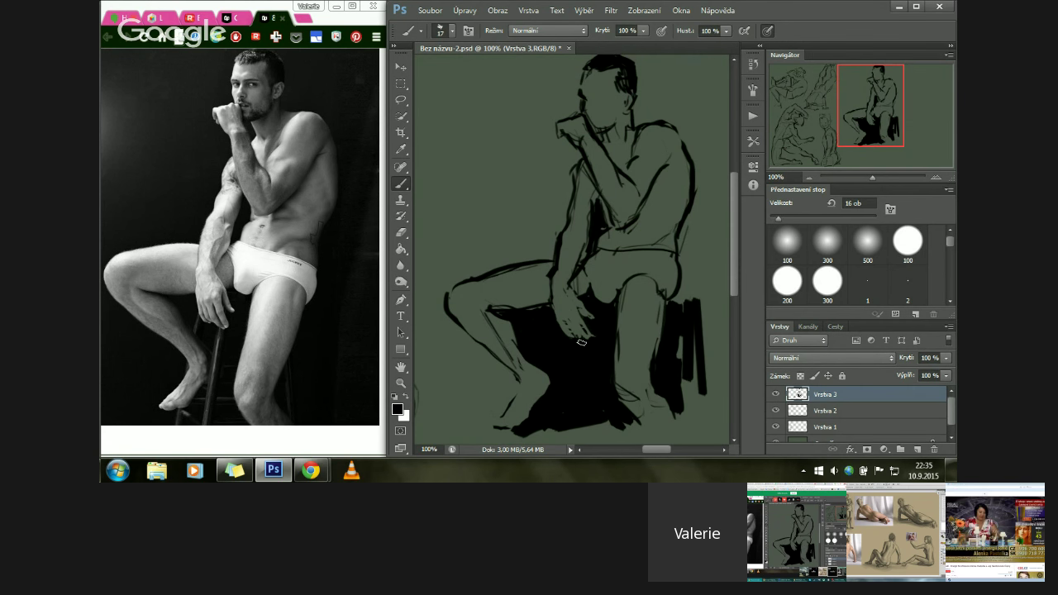
right_click(580, 344, "alt")
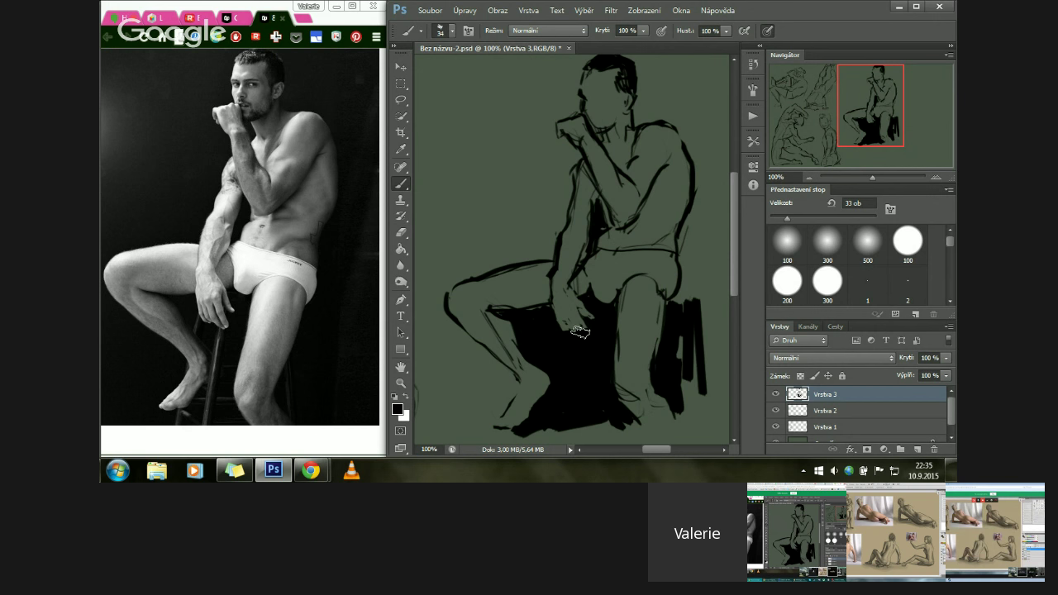
key("e")
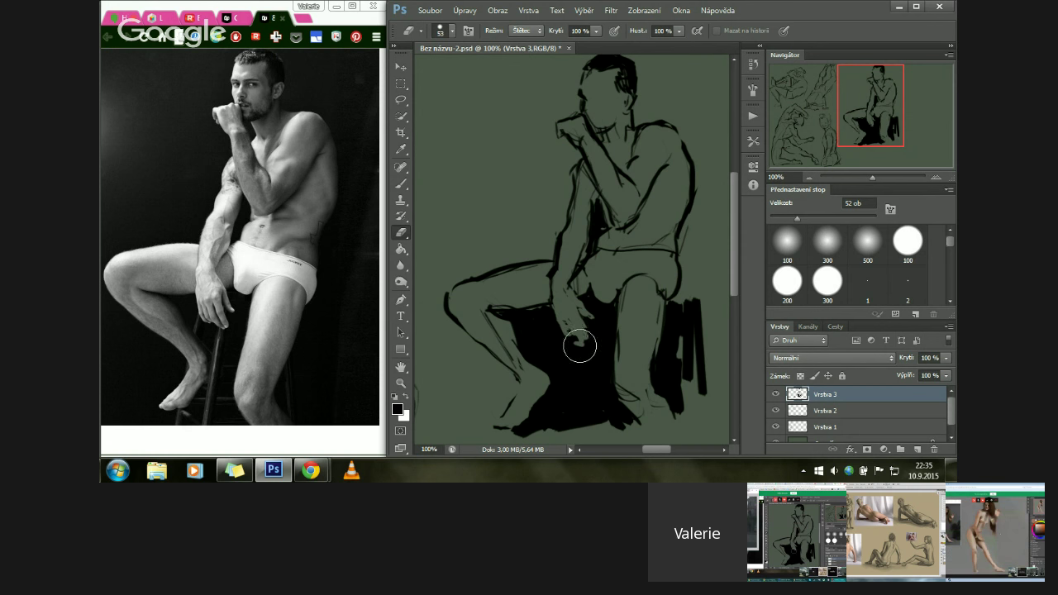
key("b")
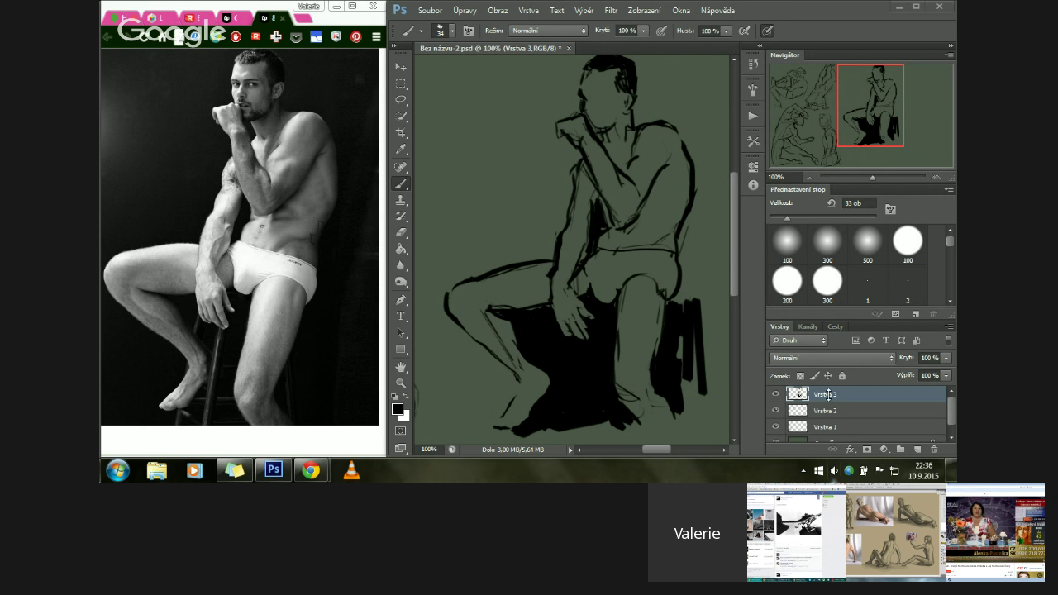
Lower the system volume slightly, then erase and redraw the hand under the chin.
left_click(835, 470)
left_click_drag(827, 374, 828, 377)
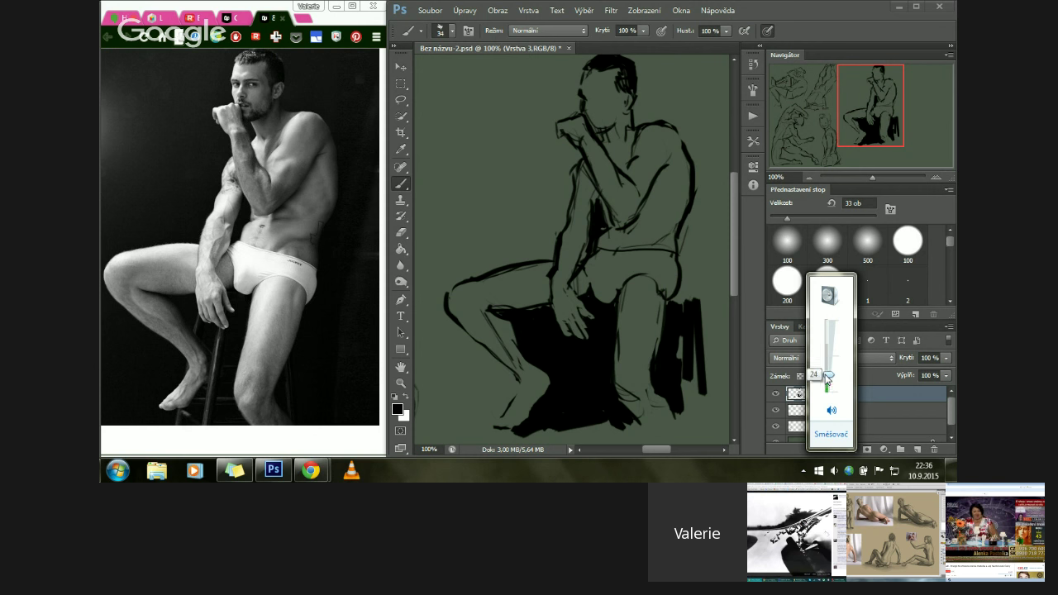
left_click(883, 123)
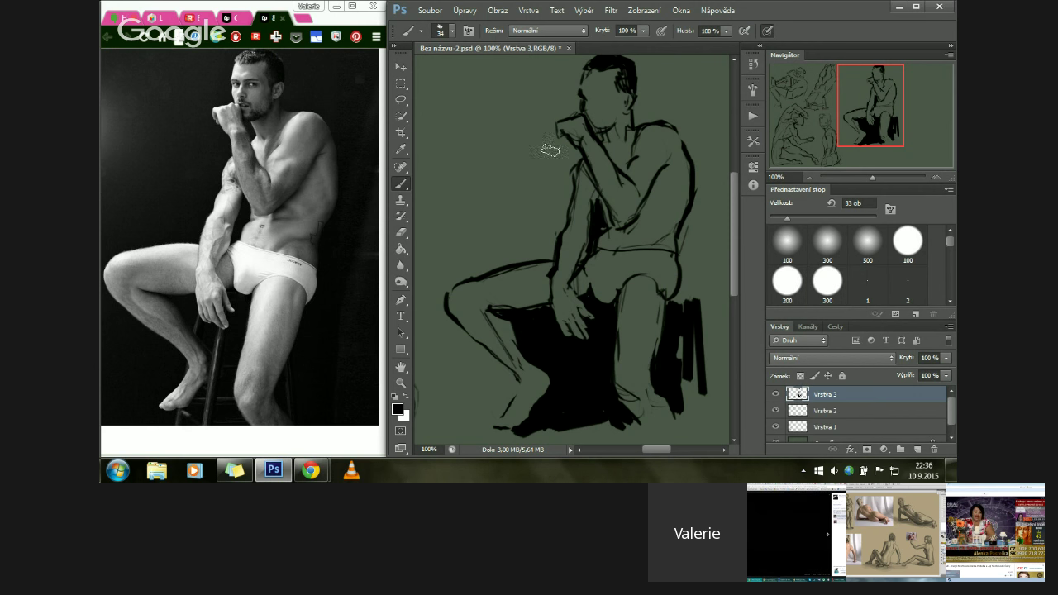
key("e")
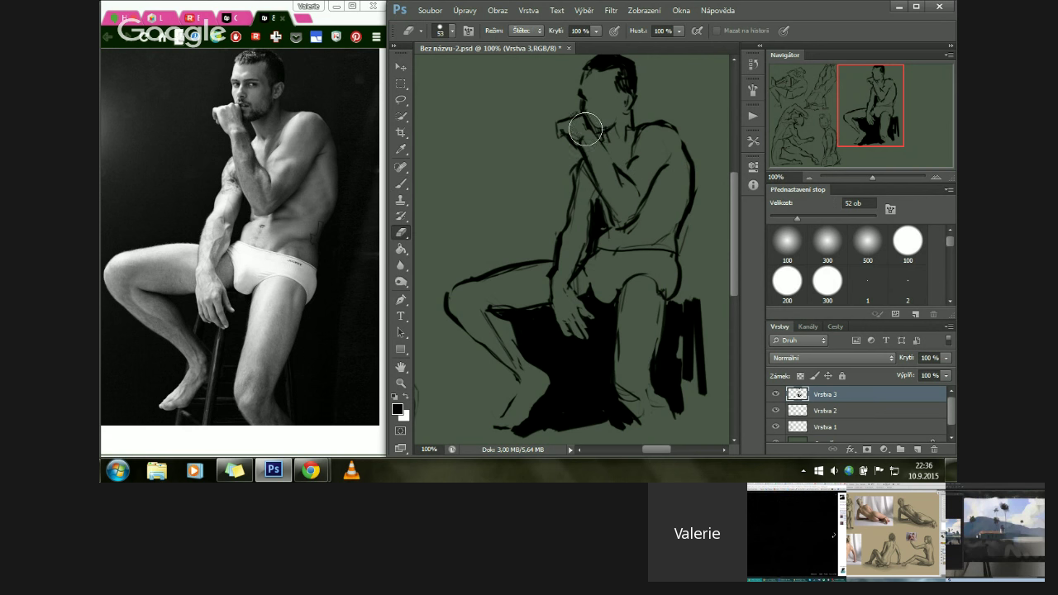
key("b")
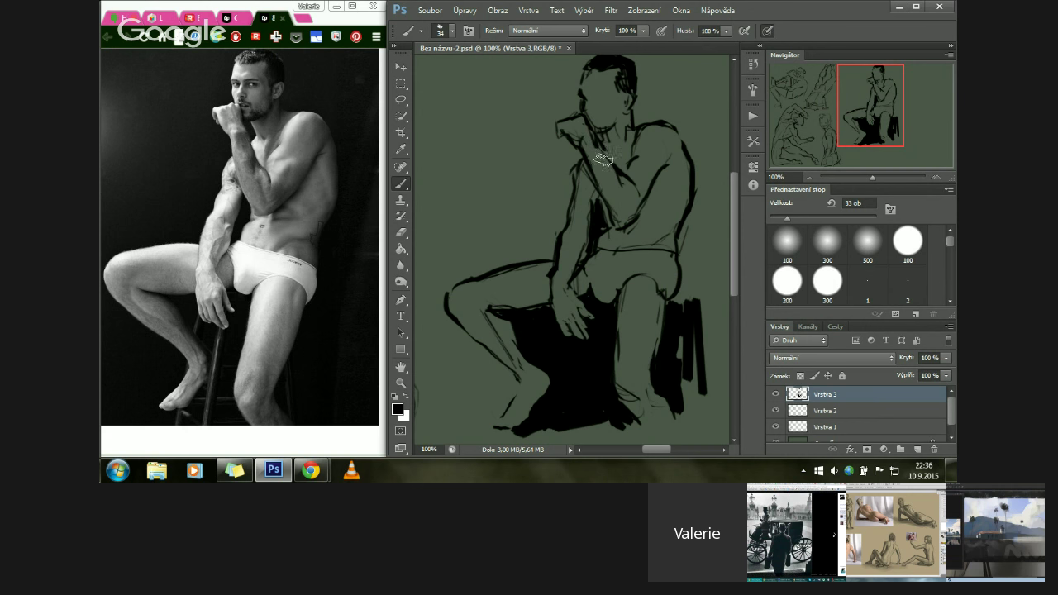
With the brush at 89 then 79 px, darken the thigh and fill the shadow along the chair.
left_click_drag(610, 154, 609, 148)
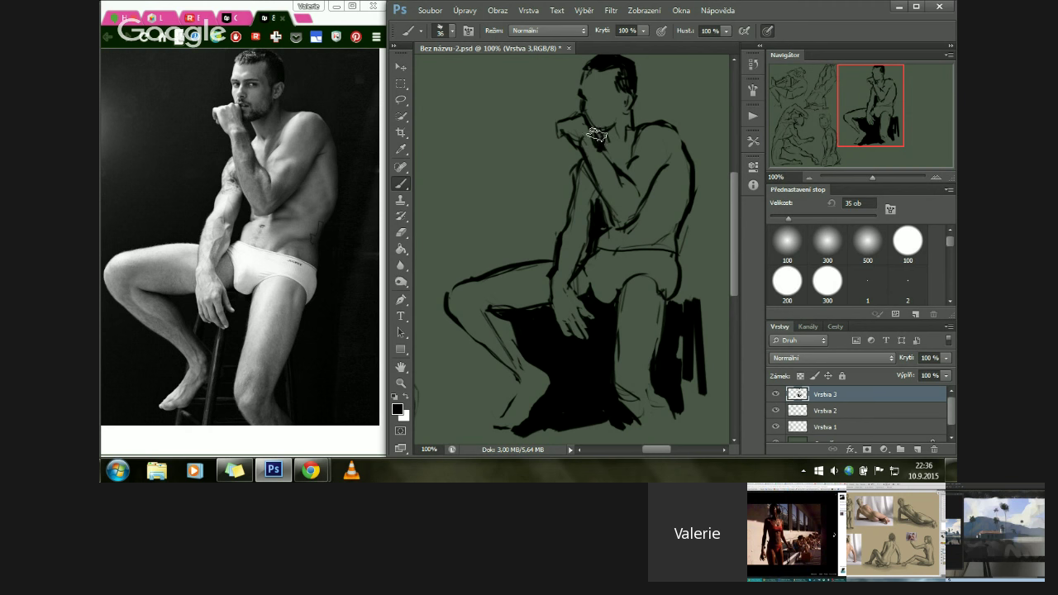
left_click(751, 93)
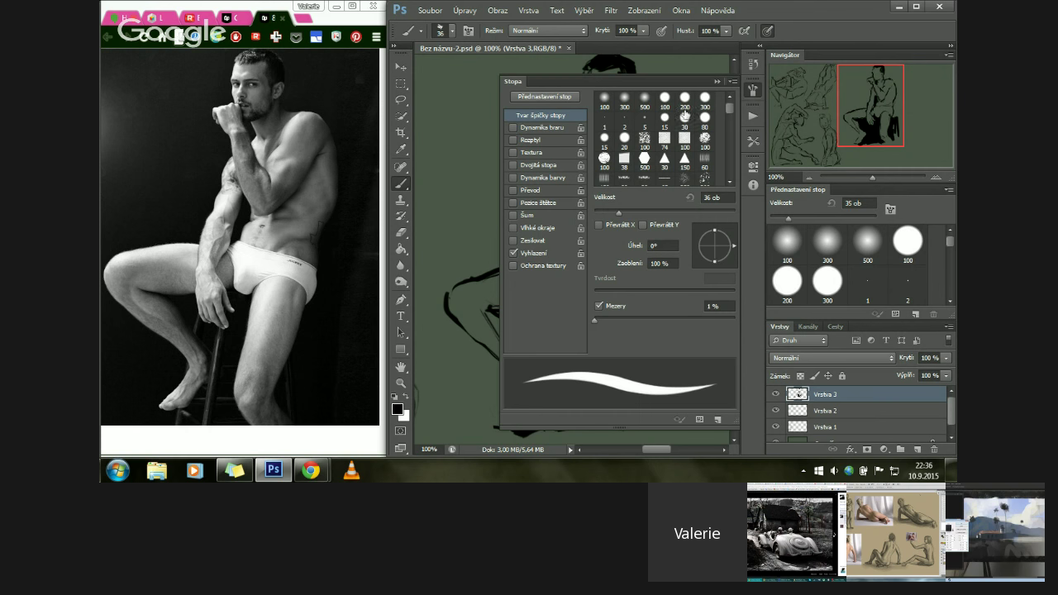
left_click(753, 90)
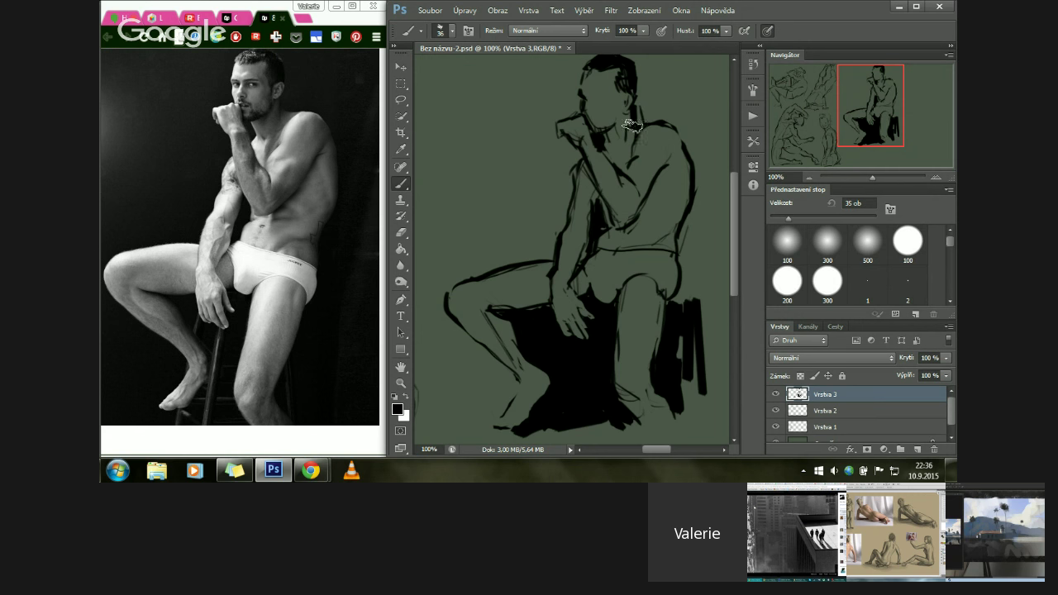
left_click_drag(684, 200, 709, 194)
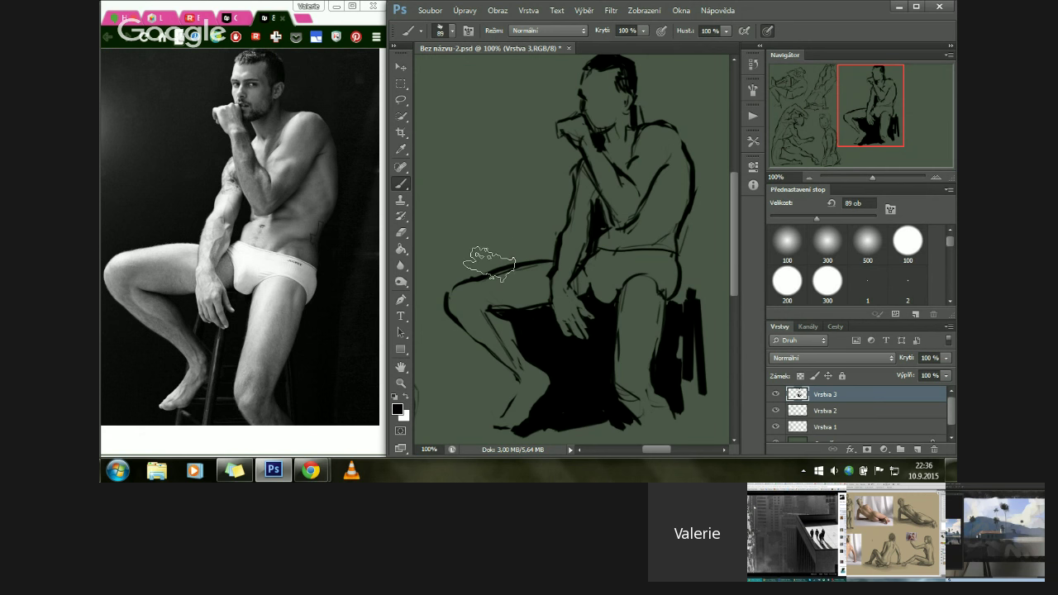
mouse_move(455, 265)
left_mouse_down()
mouse_move(473, 271)
mouse_move(562, 233)
mouse_move(510, 238)
mouse_move(538, 244)
mouse_move(557, 217)
mouse_move(549, 223)
left_mouse_up()
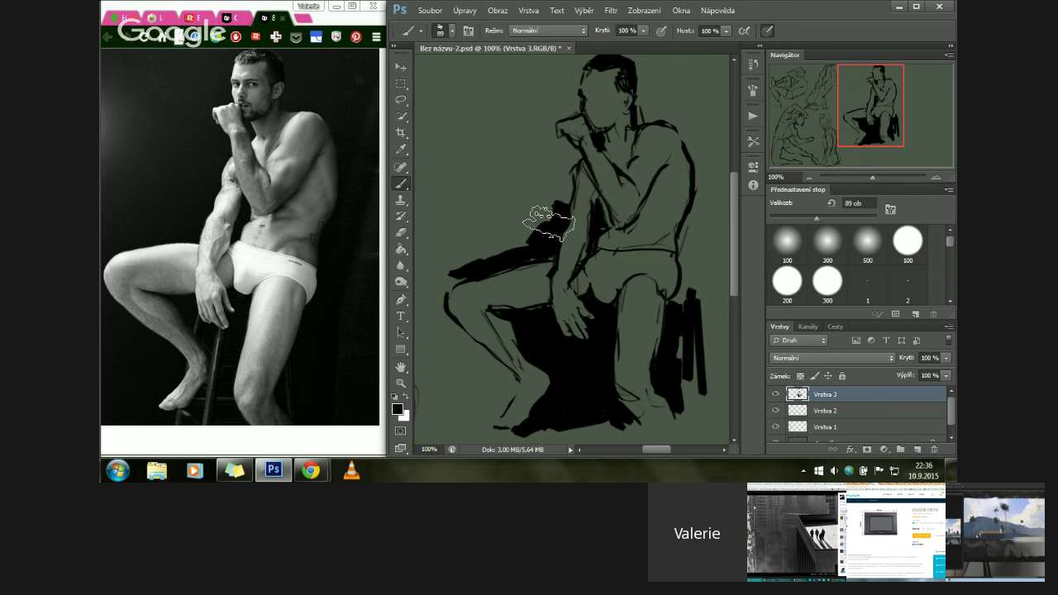
left_click_drag(524, 281, 513, 291)
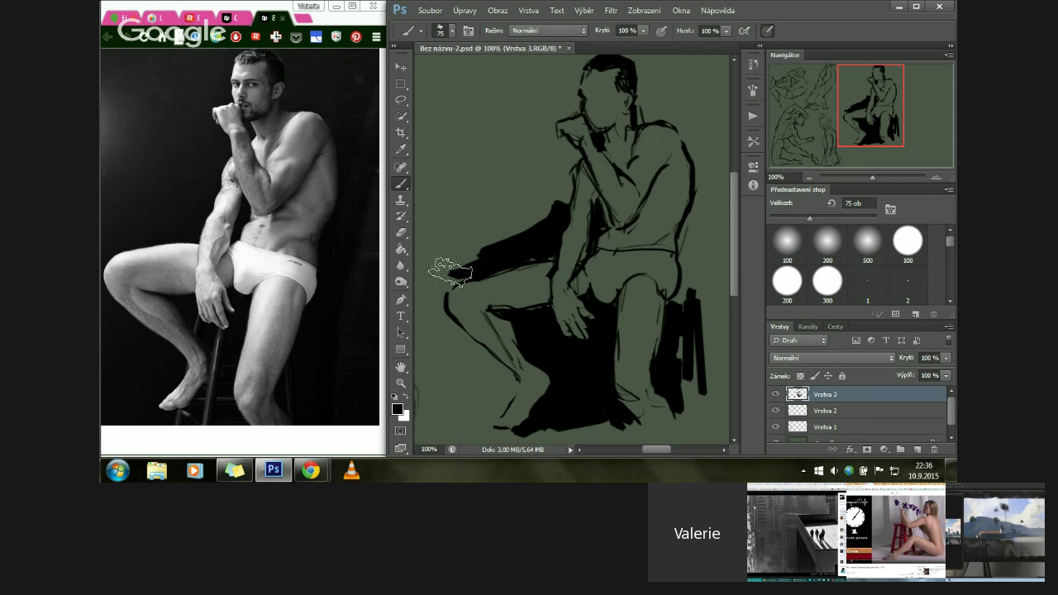
mouse_move(450, 271)
left_mouse_down()
mouse_move(522, 223)
mouse_move(485, 259)
mouse_move(499, 216)
mouse_move(551, 194)
mouse_move(556, 207)
mouse_move(559, 160)
mouse_move(574, 154)
mouse_move(560, 143)
mouse_move(558, 164)
mouse_move(538, 169)
mouse_move(555, 152)
mouse_move(571, 166)
mouse_move(563, 142)
mouse_move(575, 151)
mouse_move(567, 185)
mouse_move(553, 171)
mouse_move(549, 130)
mouse_move(551, 148)
mouse_move(541, 134)
mouse_move(537, 145)
mouse_move(552, 116)
mouse_move(556, 125)
mouse_move(573, 111)
mouse_move(552, 109)
mouse_move(568, 79)
mouse_move(576, 99)
mouse_move(577, 74)
mouse_move(633, 62)
left_mouse_up()
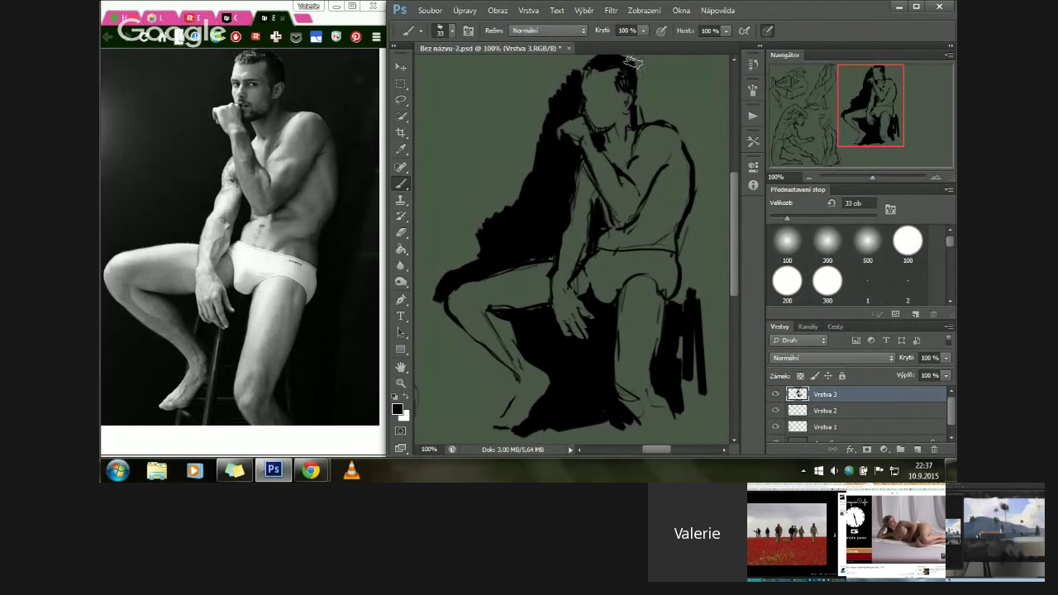
Erase part of the dark hair on top of the man's head to thin it out.
left_click_drag(876, 101, 878, 101)
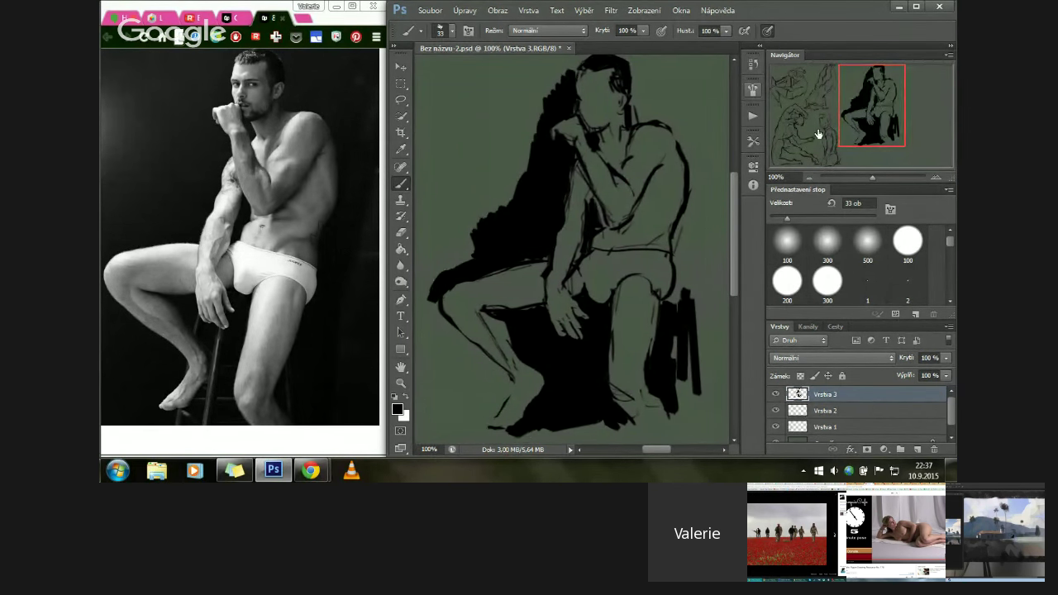
scroll(735, 186, "up", 3)
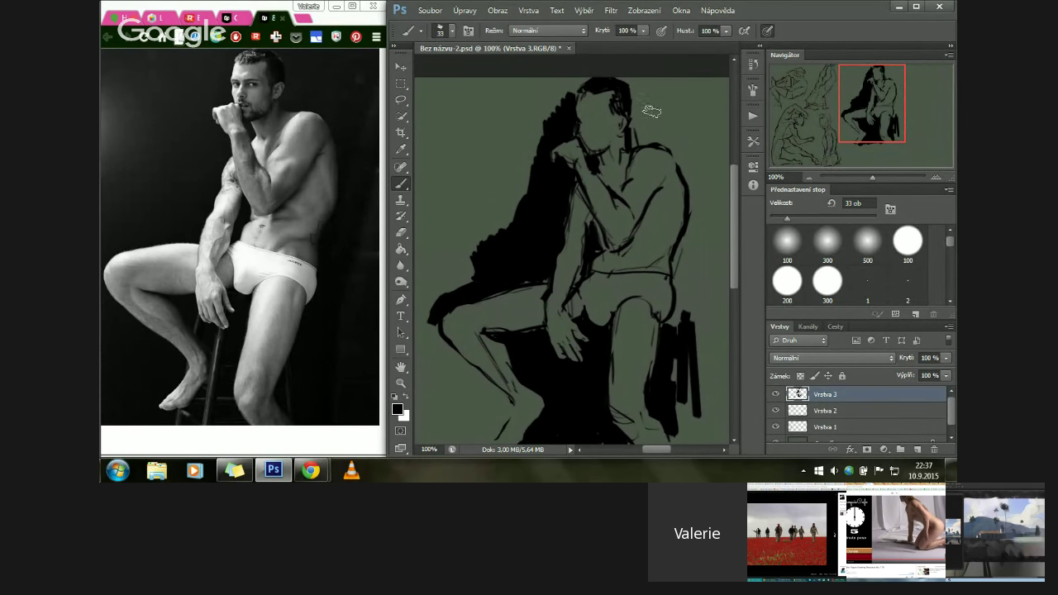
key("e")
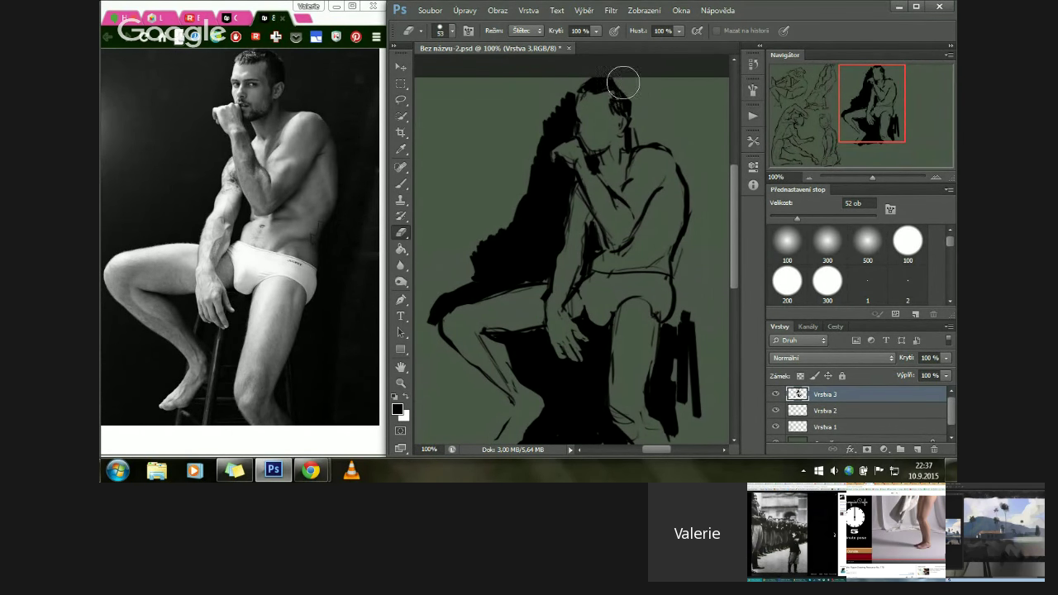
mouse_move(578, 82)
left_mouse_down()
mouse_move(571, 93)
mouse_move(603, 101)
left_mouse_up()
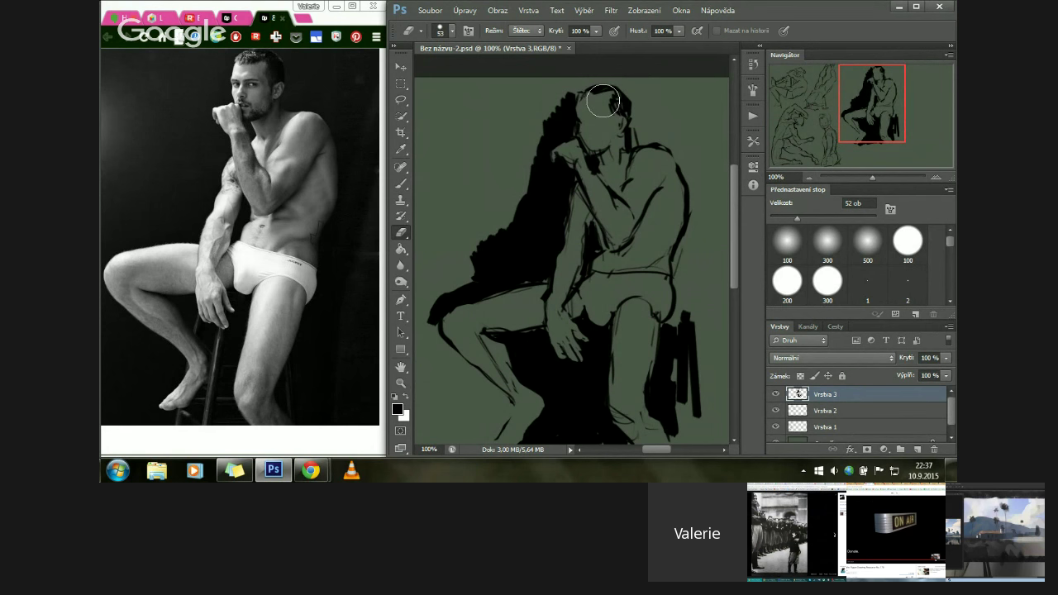
key("b")
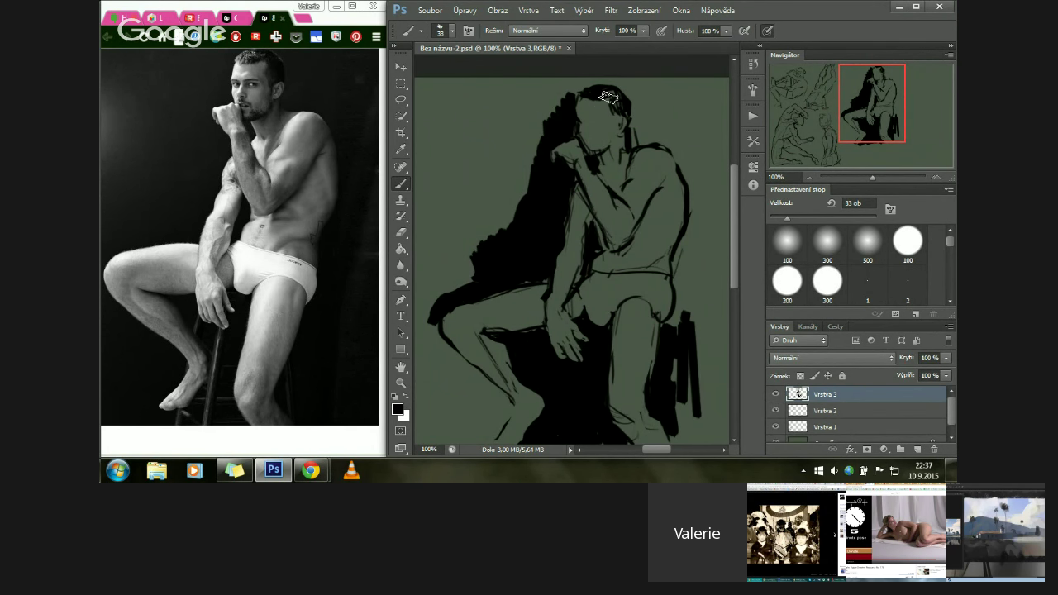
key("e")
mouse_move(605, 108)
left_mouse_down()
mouse_move(612, 124)
mouse_move(592, 86)
mouse_move(604, 90)
mouse_move(580, 87)
left_mouse_up()
key("b")
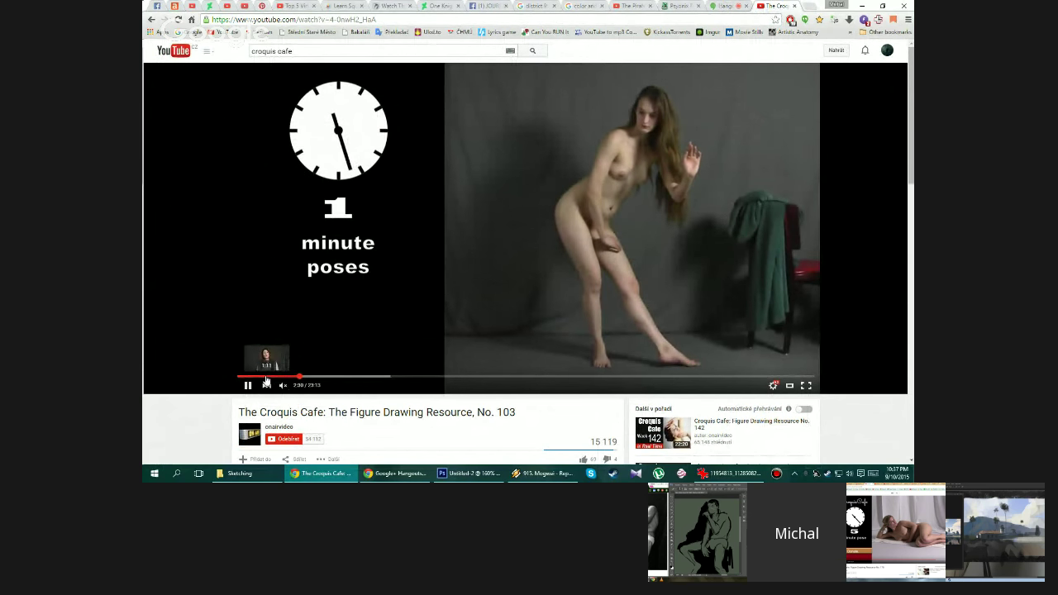
Scrub the Croquis Cafe No. 103 video back to an earlier point, then return to the Hangouts call.
left_click_drag(267, 377, 281, 377)
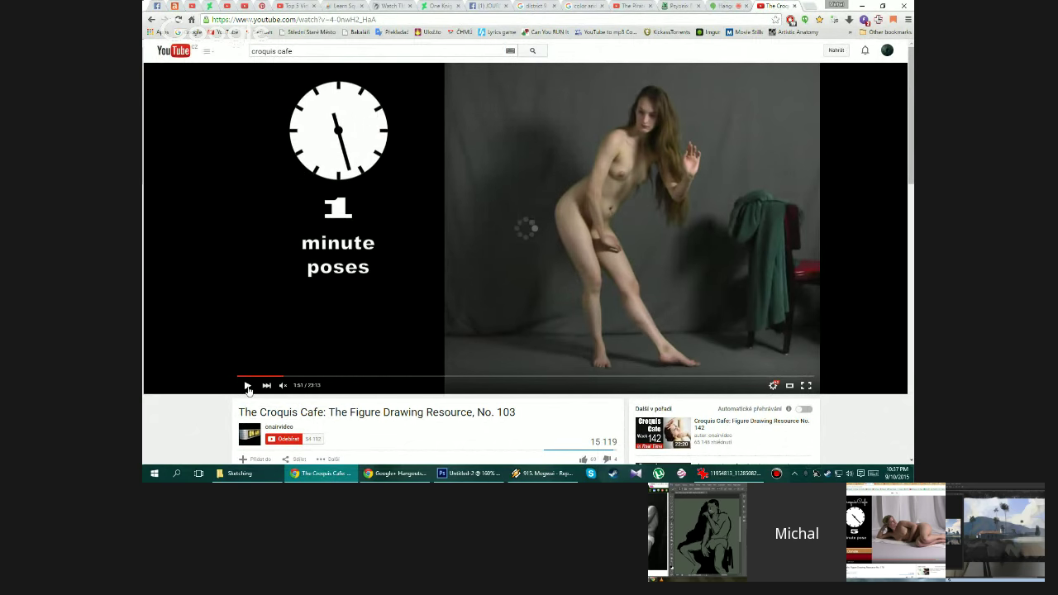
left_click(723, 6)
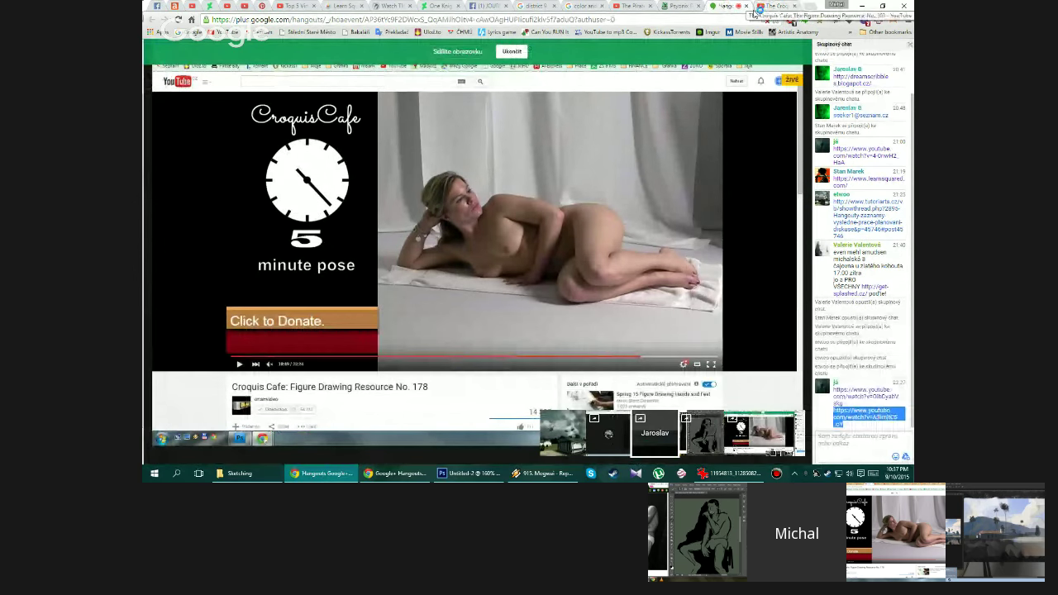
left_click(754, 12)
left_click(724, 6)
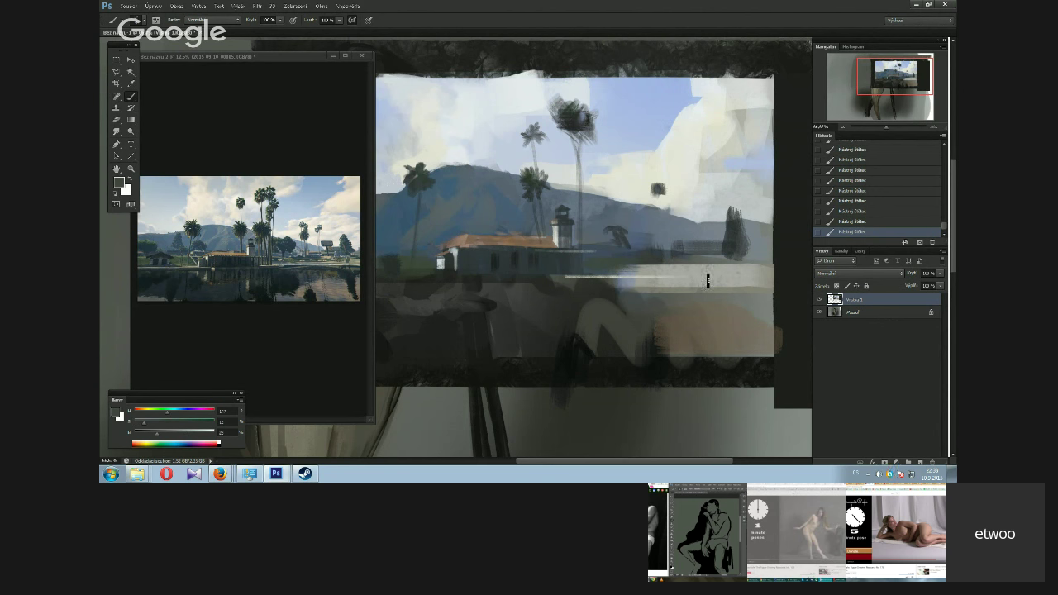
Paint dark tree strokes beside the tower using near-black and grey tones sampled from the painting.
mouse_move(697, 277)
left_mouse_down()
mouse_move(709, 278)
mouse_move(647, 281)
left_mouse_up()
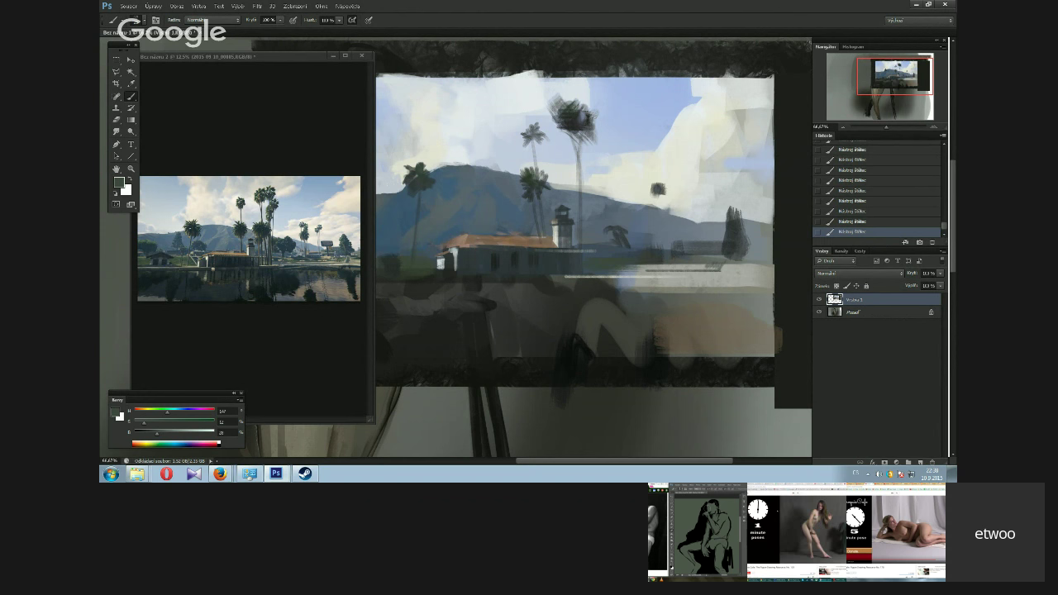
left_click(609, 257, "alt")
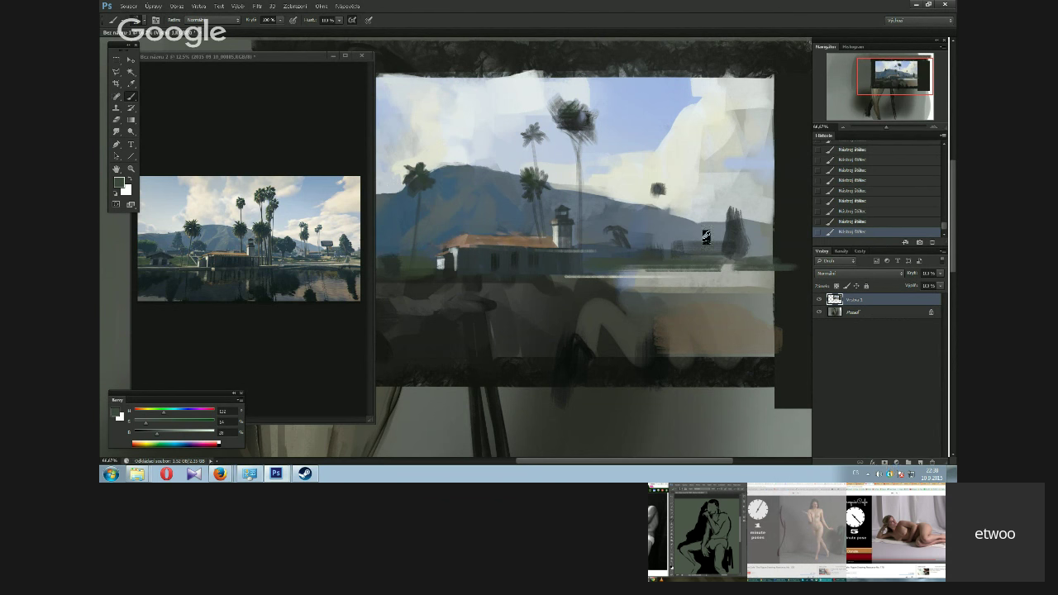
left_click(585, 347, "alt")
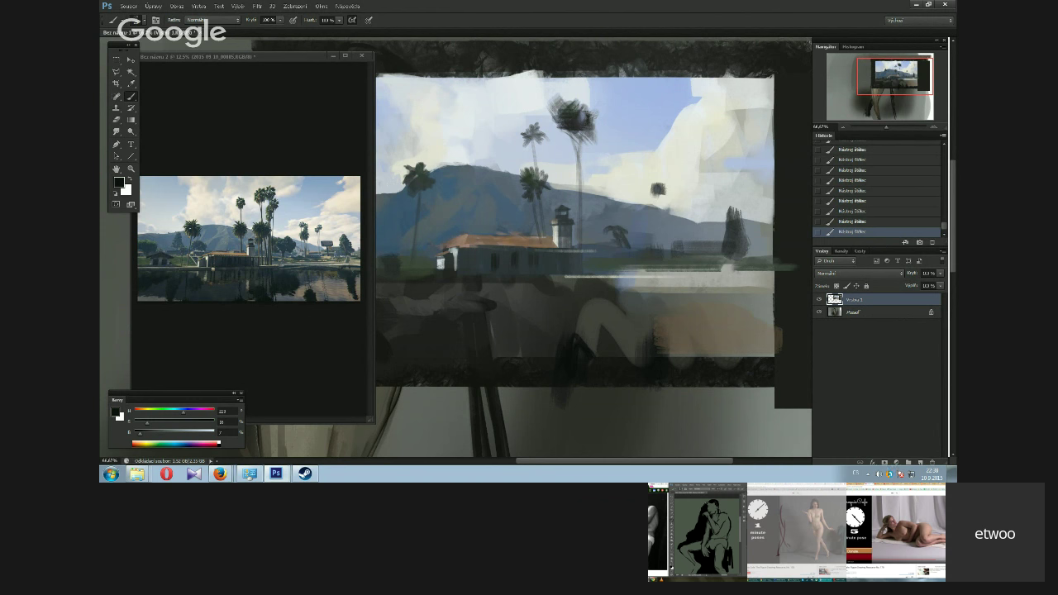
left_click(615, 234, "alt")
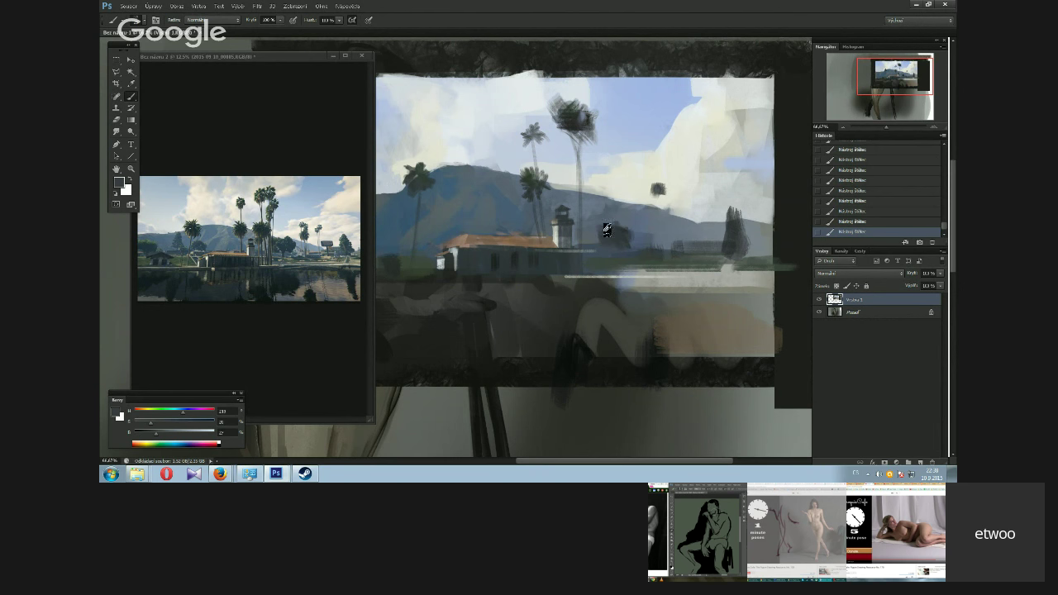
left_click(622, 230, "alt")
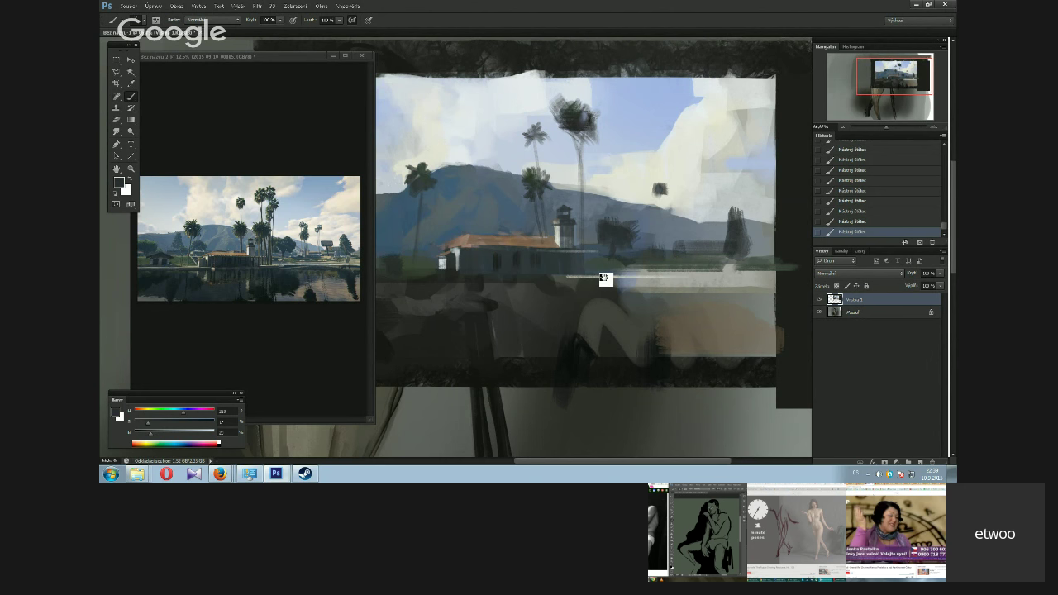
mouse_move(458, 290)
left_mouse_down()
mouse_move(518, 273)
mouse_move(586, 276)
left_mouse_up()
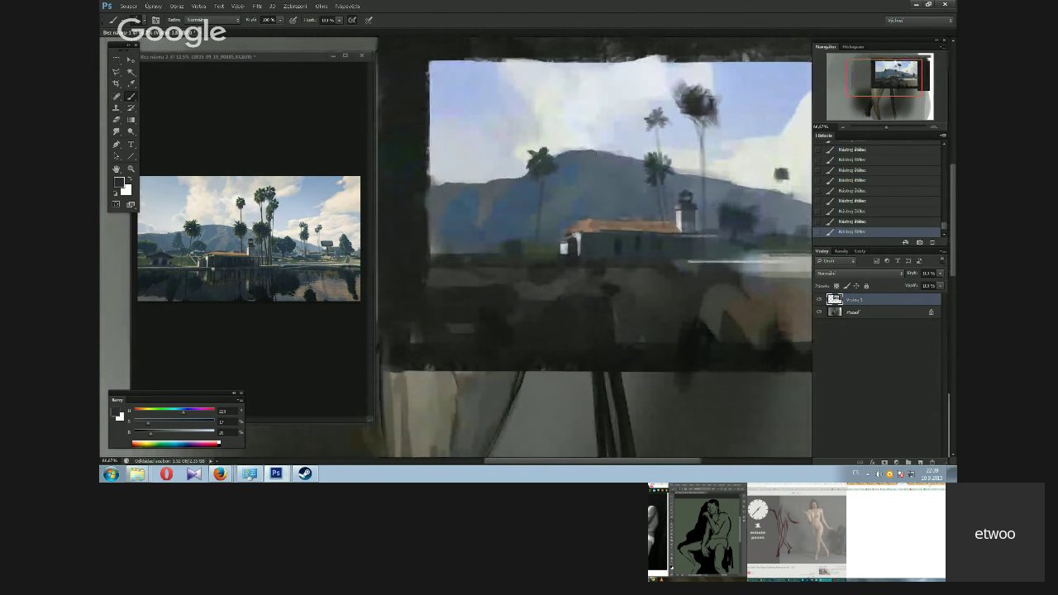
left_click(513, 261, "alt")
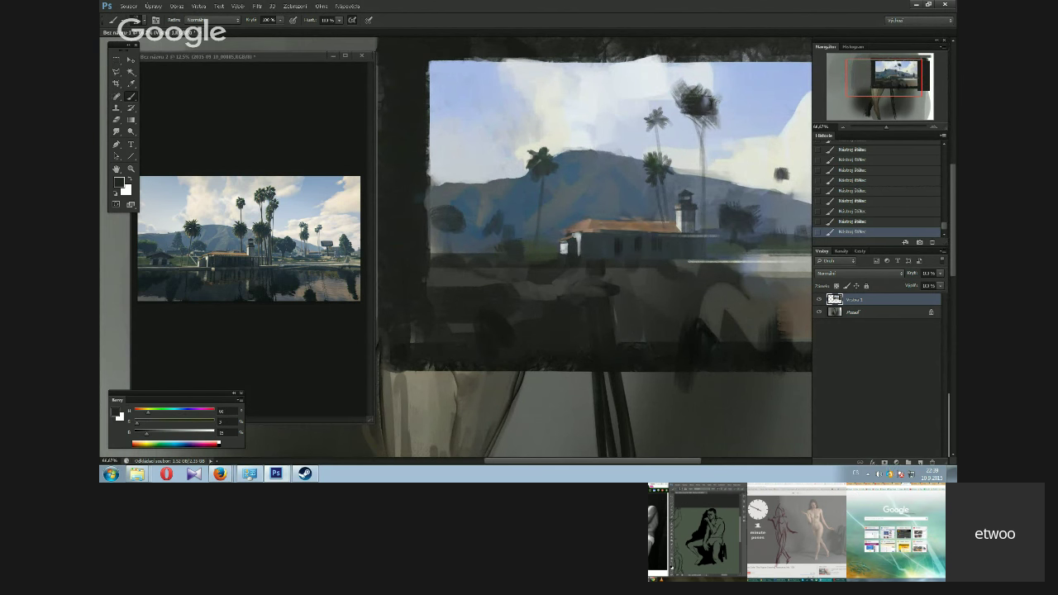
left_click_drag(565, 245, 452, 224)
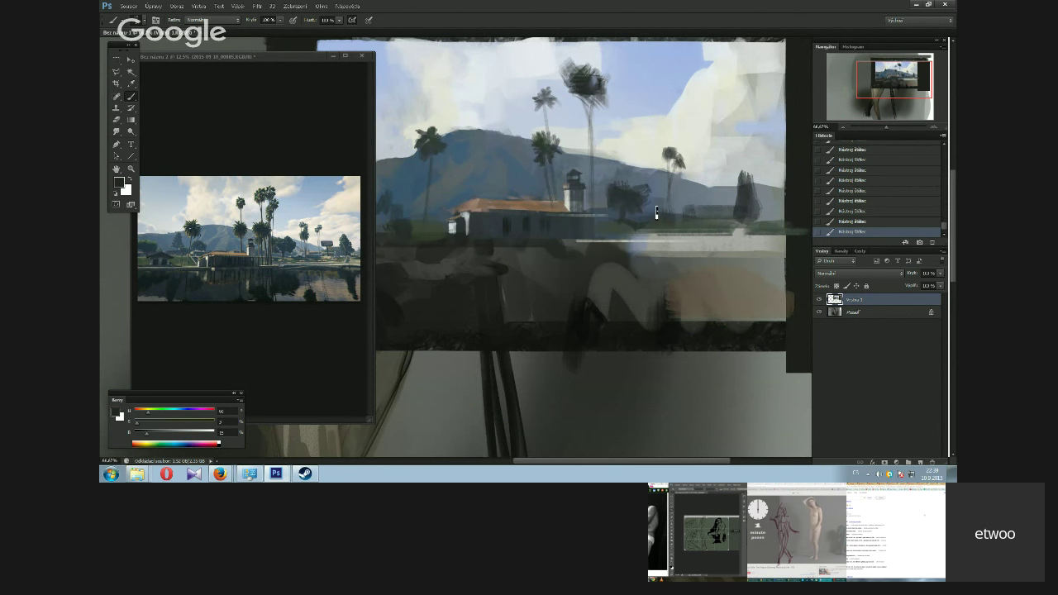
Sample browns from the building and paint a light horizontal grey streak near the trees.
left_click(566, 203, "alt")
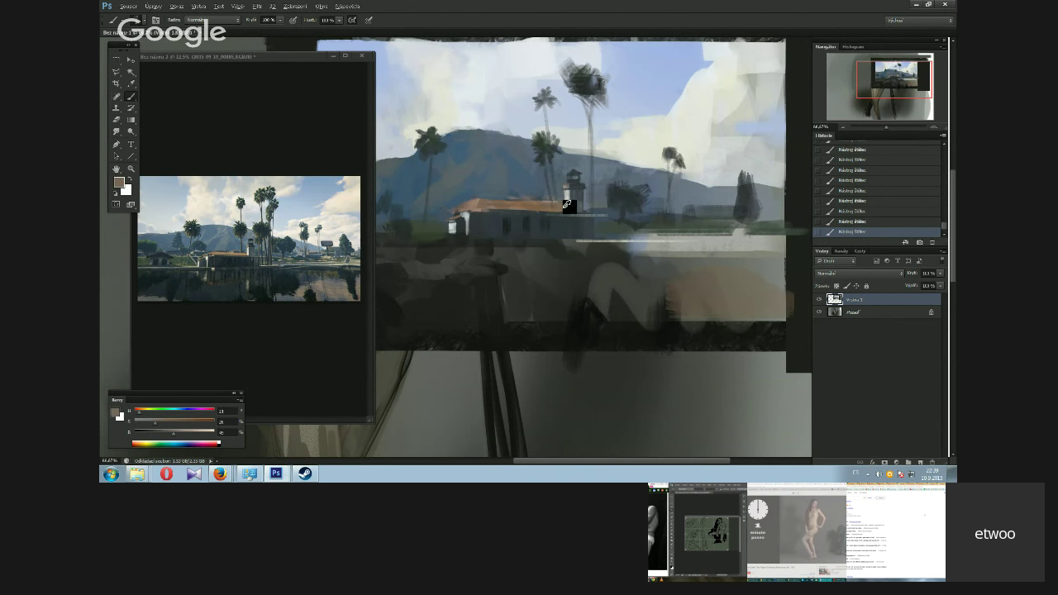
left_click(565, 205, "alt")
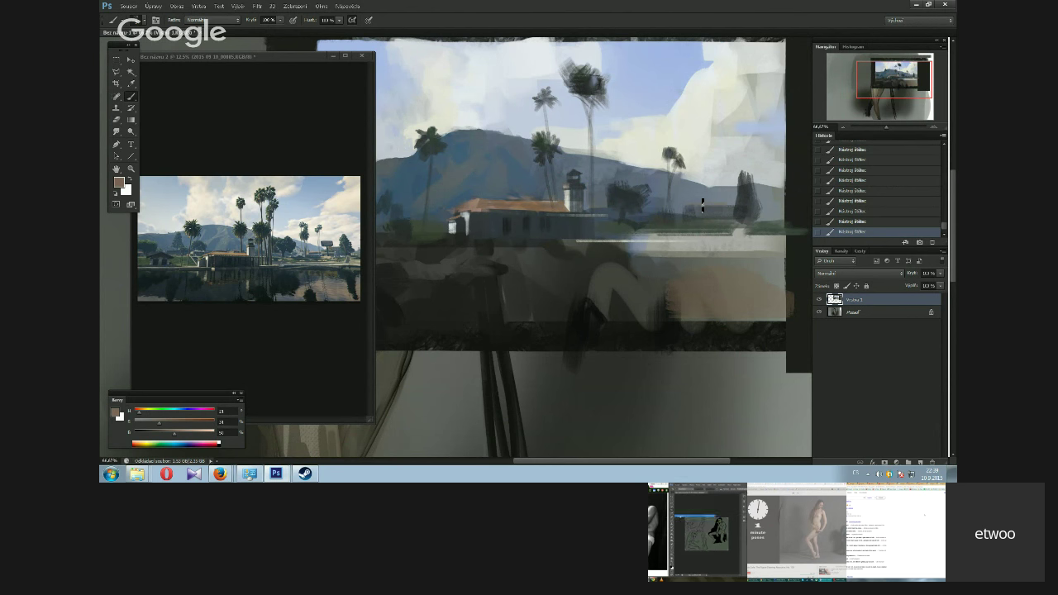
left_click_drag(579, 240, 701, 231)
left_click(726, 241, "alt")
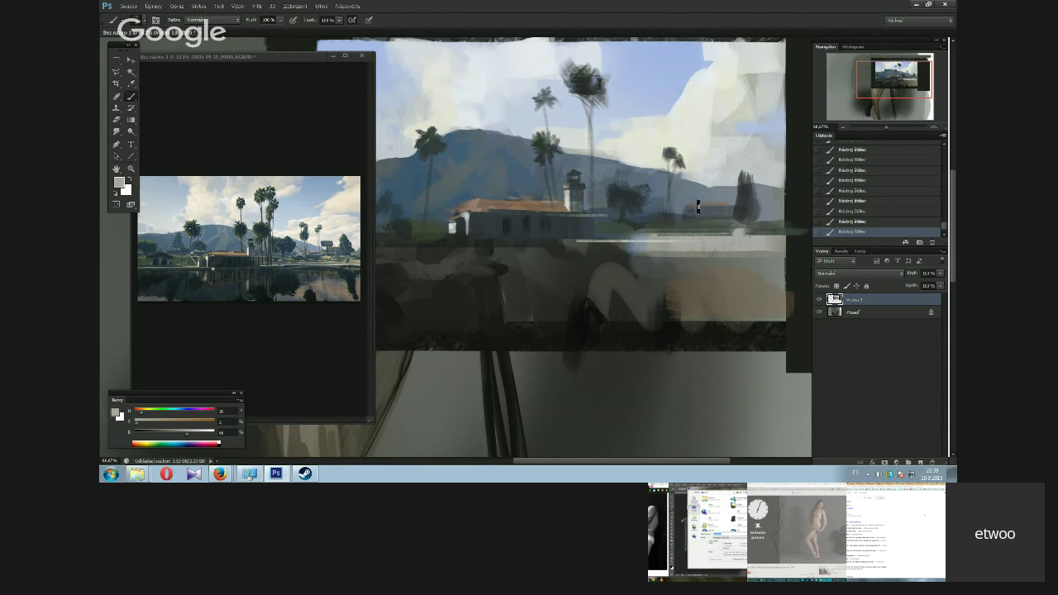
left_click(716, 206, "alt")
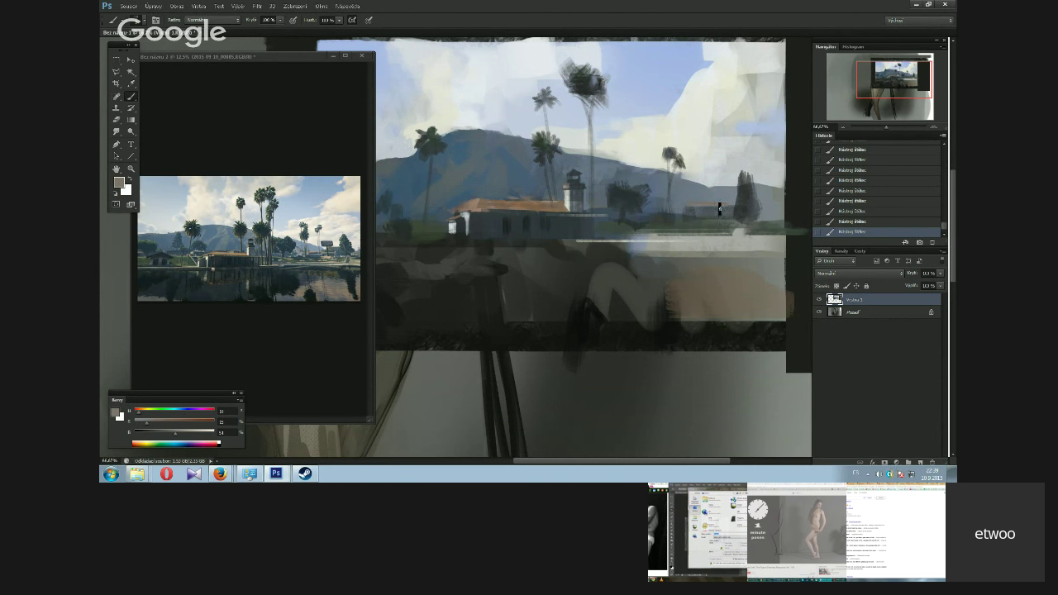
left_click(651, 213, "alt")
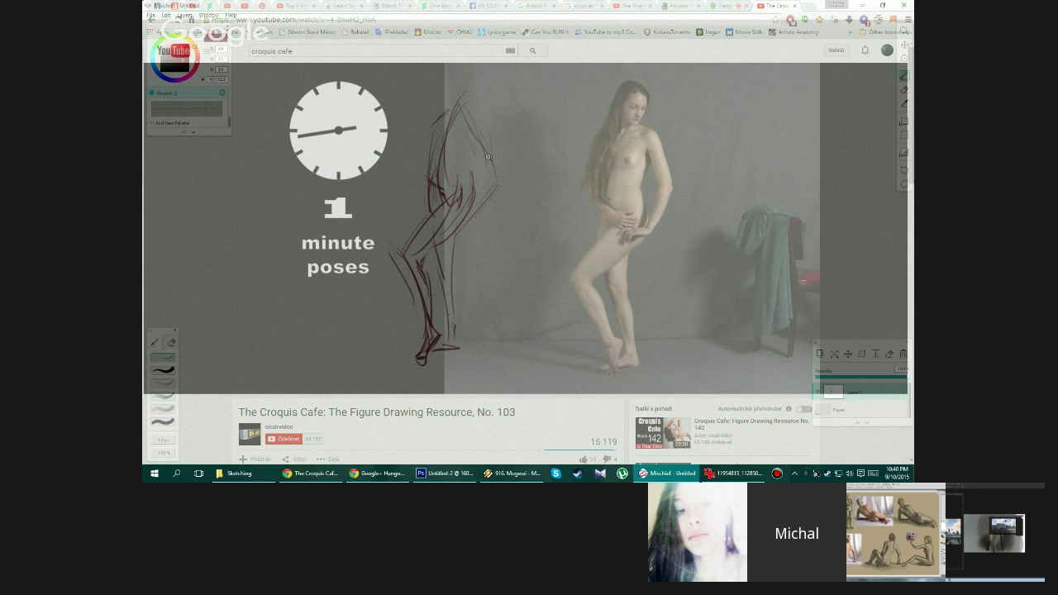
Add red gesture strokes along the right side, shoulder and head, then slide the sketch to the edge.
mouse_move(487, 156)
left_mouse_down()
mouse_move(480, 126)
mouse_move(478, 199)
mouse_move(489, 201)
mouse_move(448, 220)
mouse_move(464, 221)
mouse_move(448, 212)
mouse_move(478, 198)
mouse_move(489, 168)
left_mouse_up()
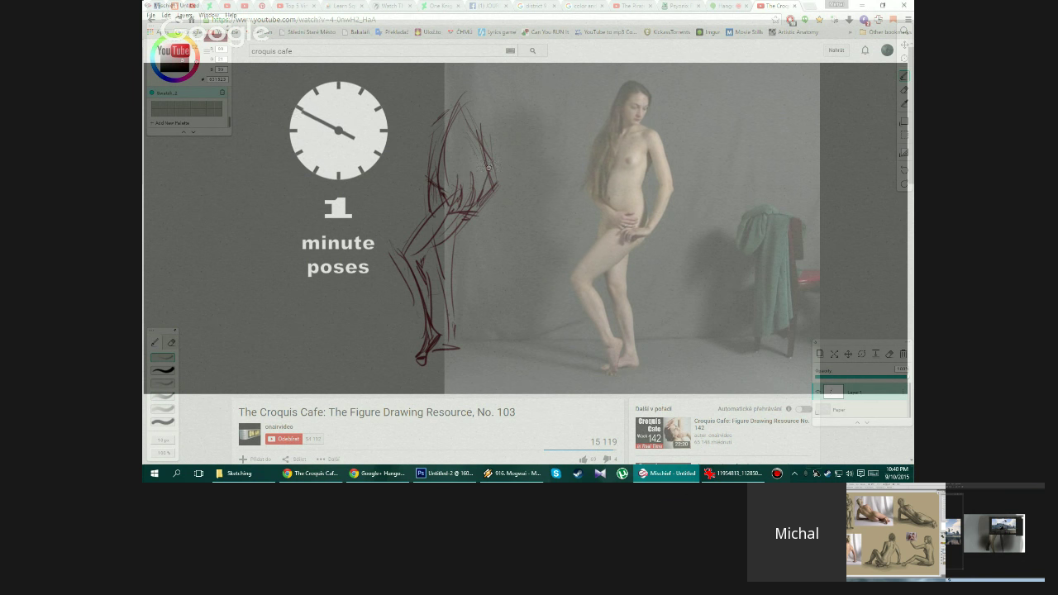
mouse_move(473, 125)
left_mouse_down()
mouse_move(484, 161)
mouse_move(476, 187)
mouse_move(469, 142)
mouse_move(426, 141)
left_mouse_up()
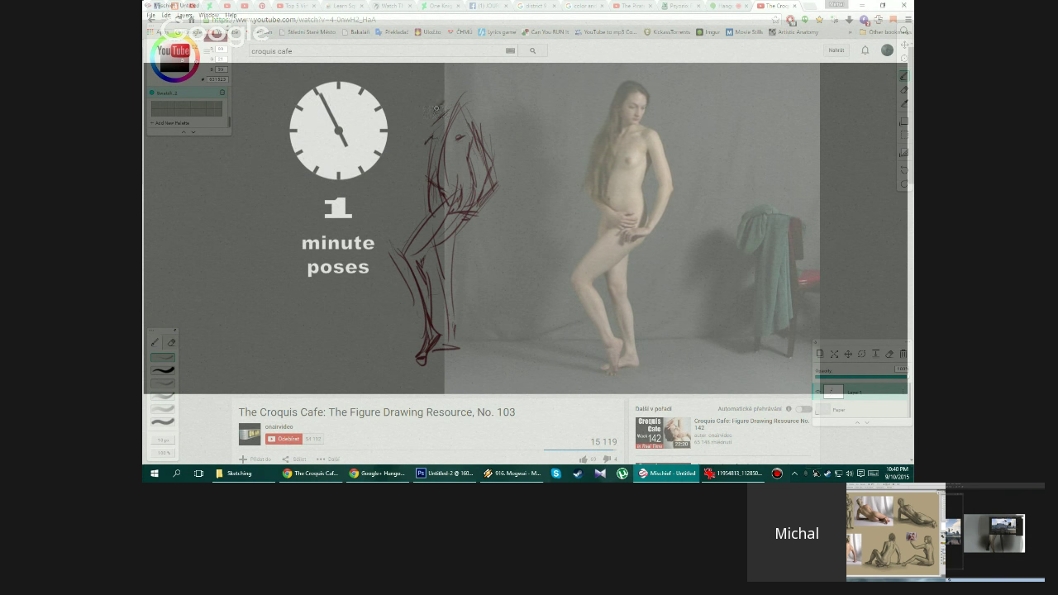
left_click_drag(445, 72, 423, 151)
left_click_drag(453, 63, 487, 82)
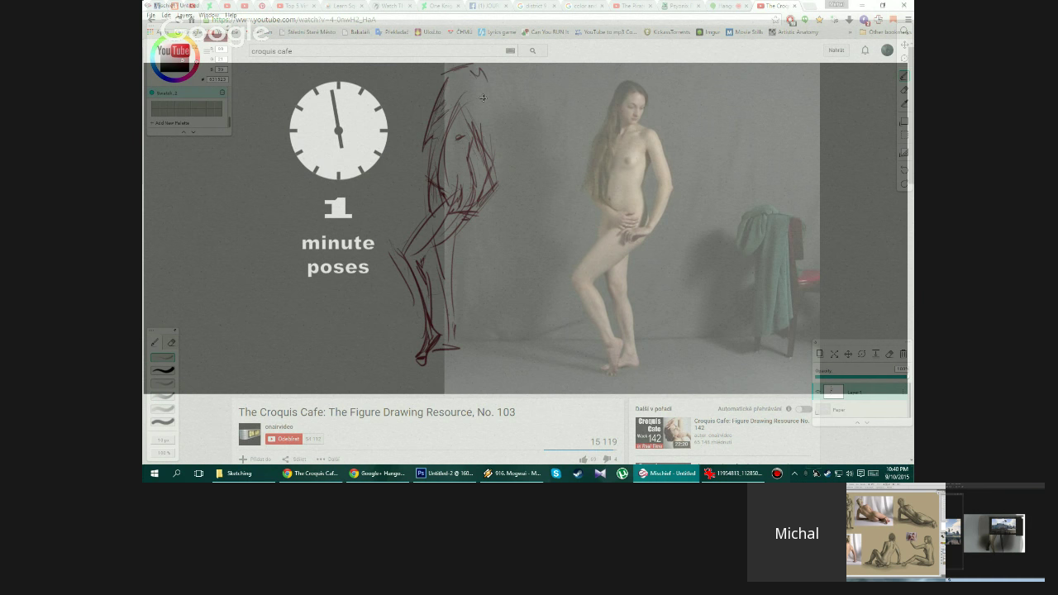
left_click_drag(193, 252, 577, 252)
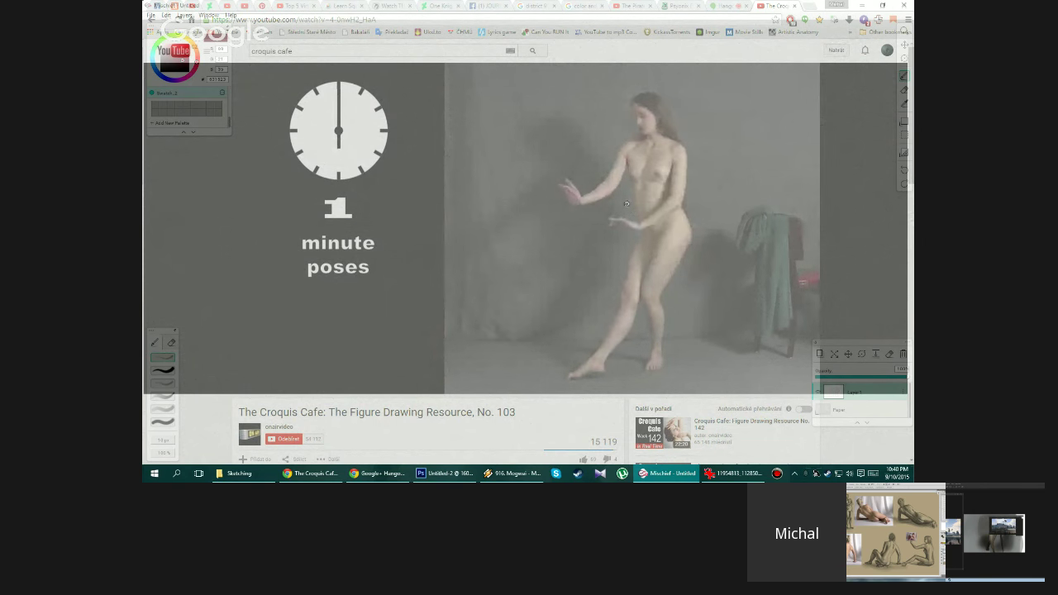
key("alt+Tab")
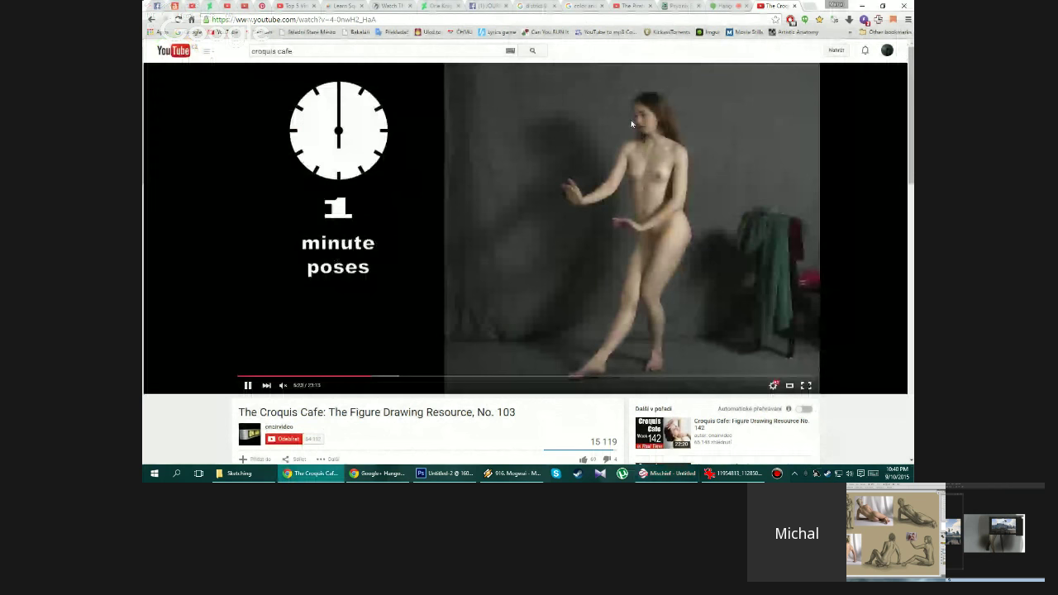
key("ctrl+t")
type("youtube.com")
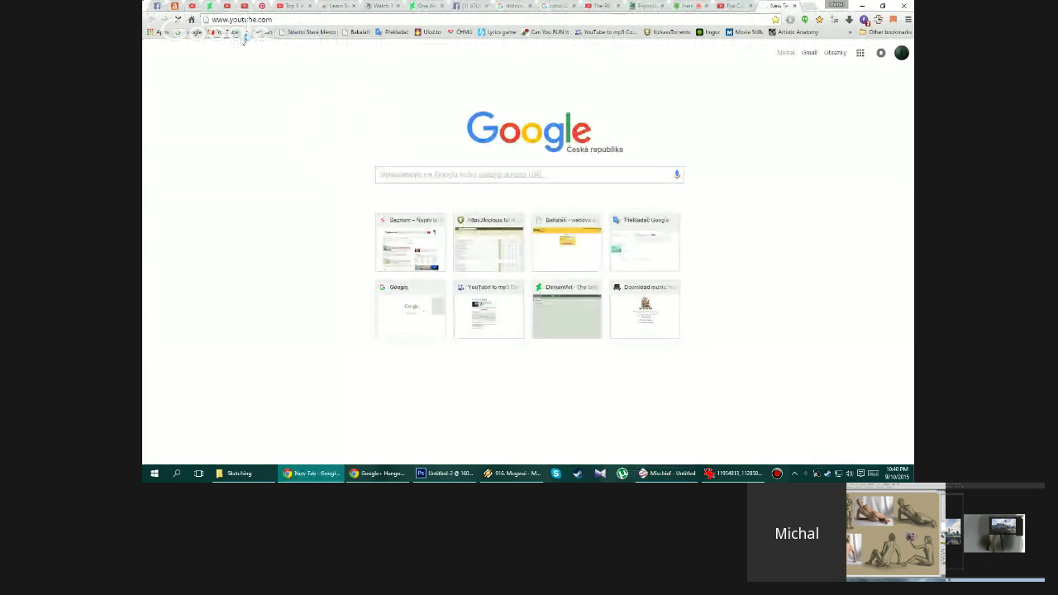
key("Return")
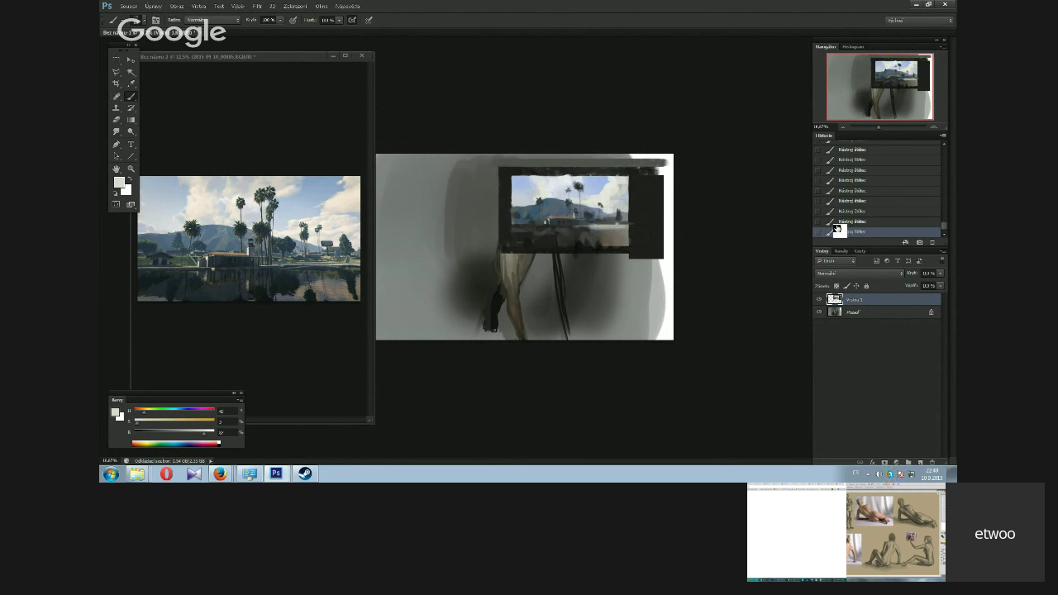
Undo the last stroke and add a small dab using the sky blue and cloud white from the inset.
key("ctrl+z")
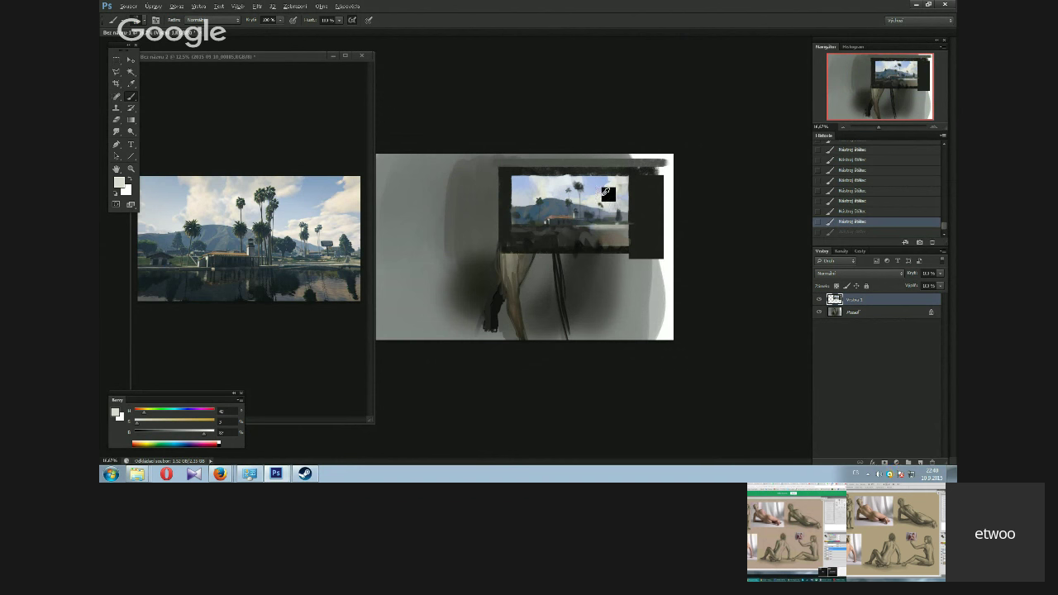
left_click(599, 193)
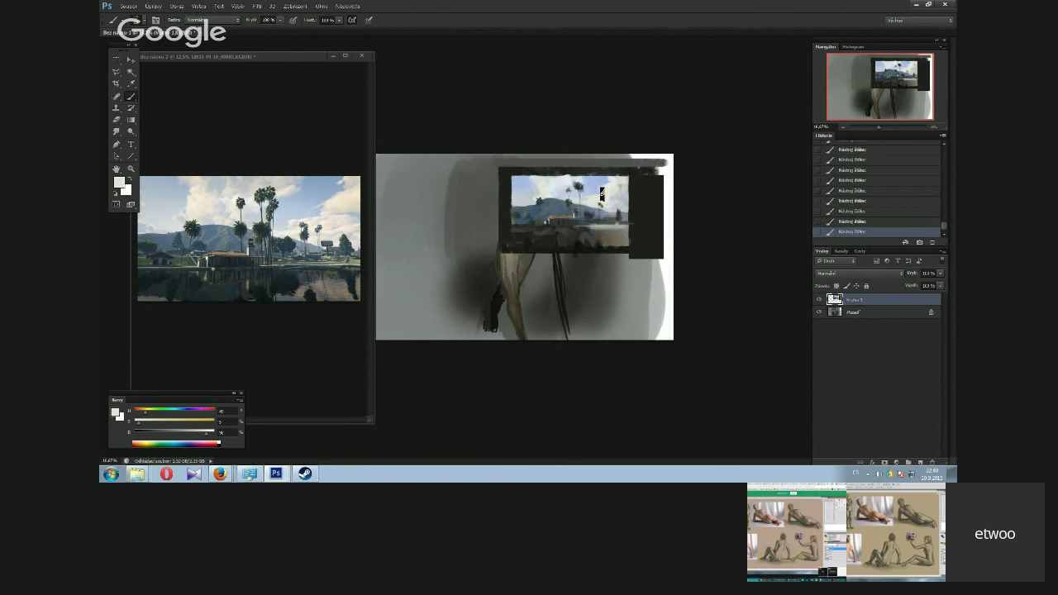
left_click(590, 180, "alt")
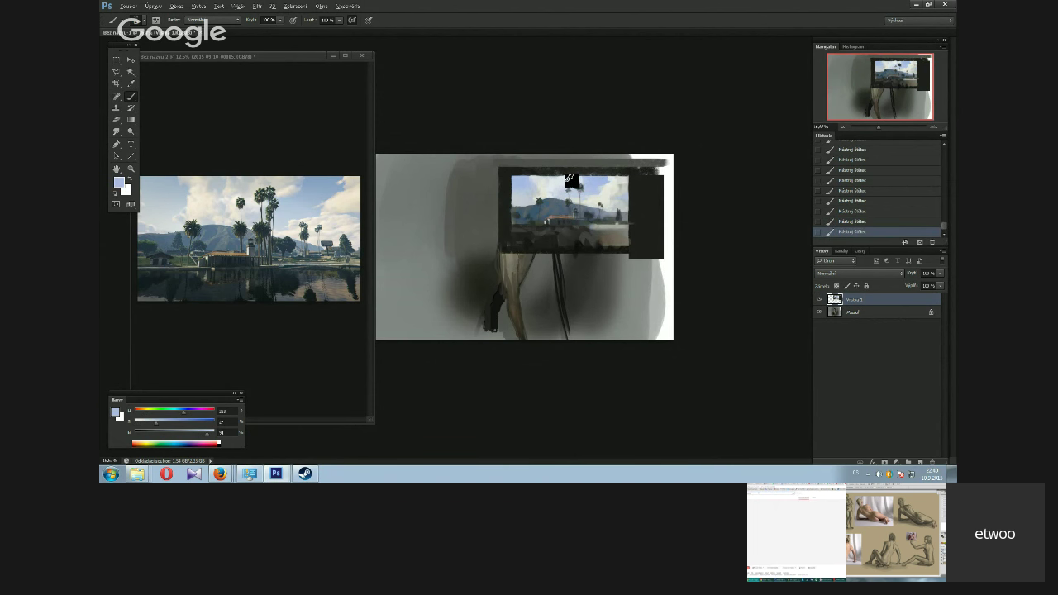
left_click(578, 184, "alt")
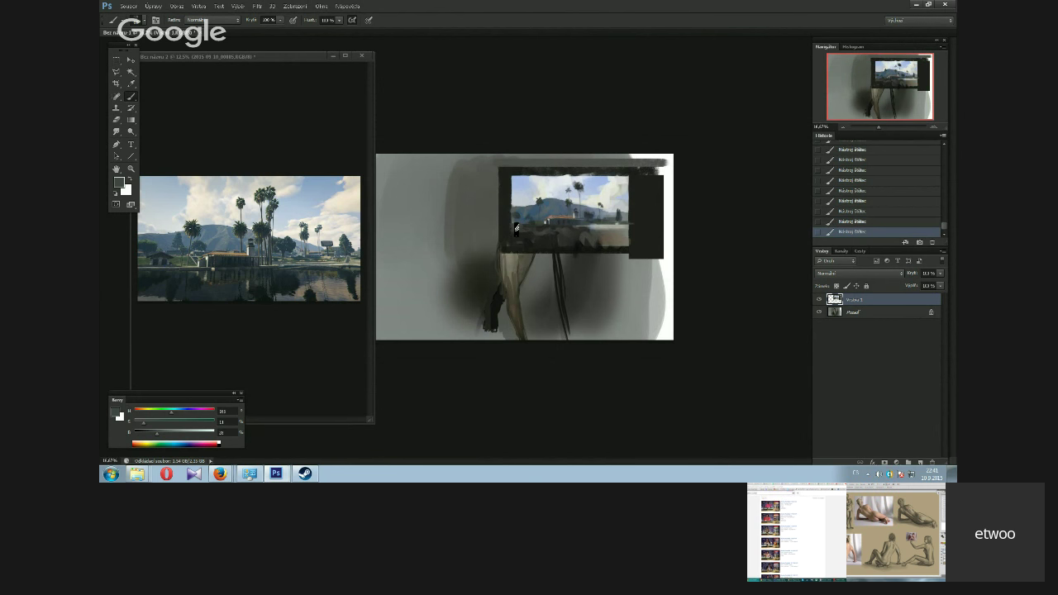
Dab light grey, near-black and blue-grey tones around the house in the inset landscape.
left_click(551, 225, "alt")
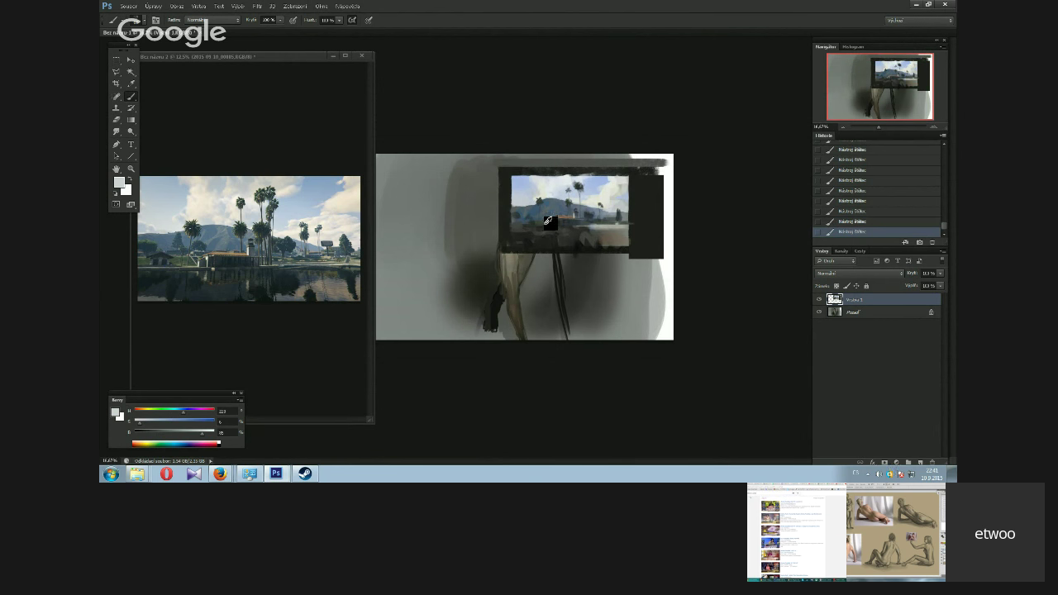
left_click(544, 226, "alt")
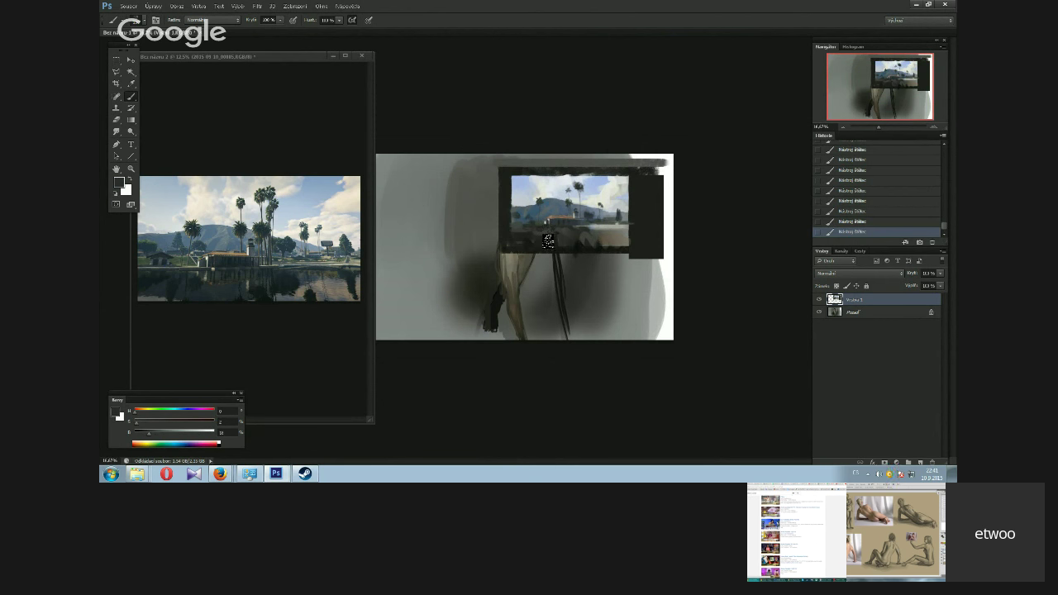
left_click(538, 209, "alt")
left_click(538, 210, "alt")
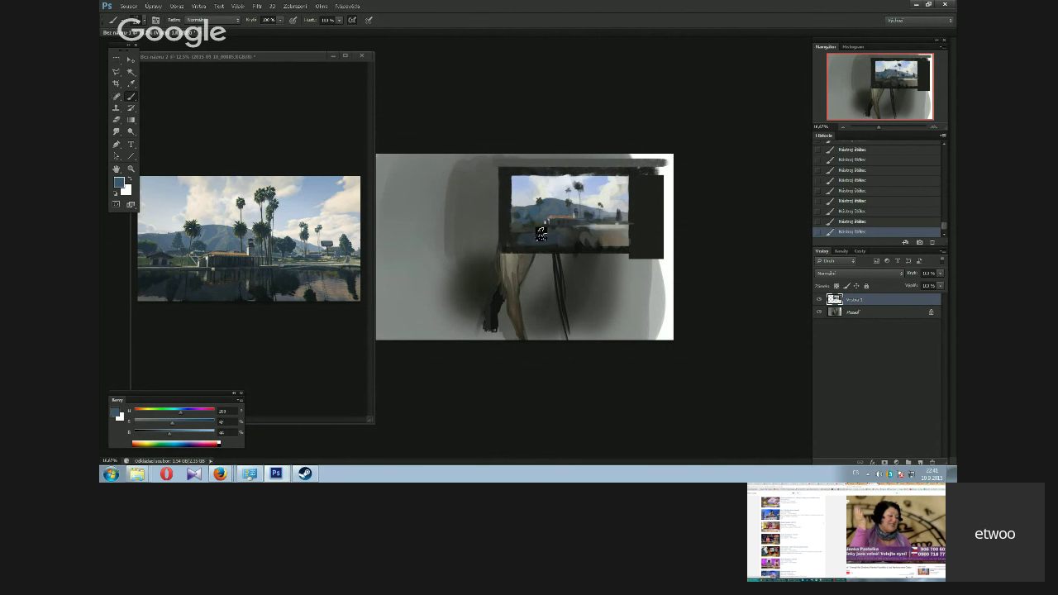
left_click(514, 240, "alt")
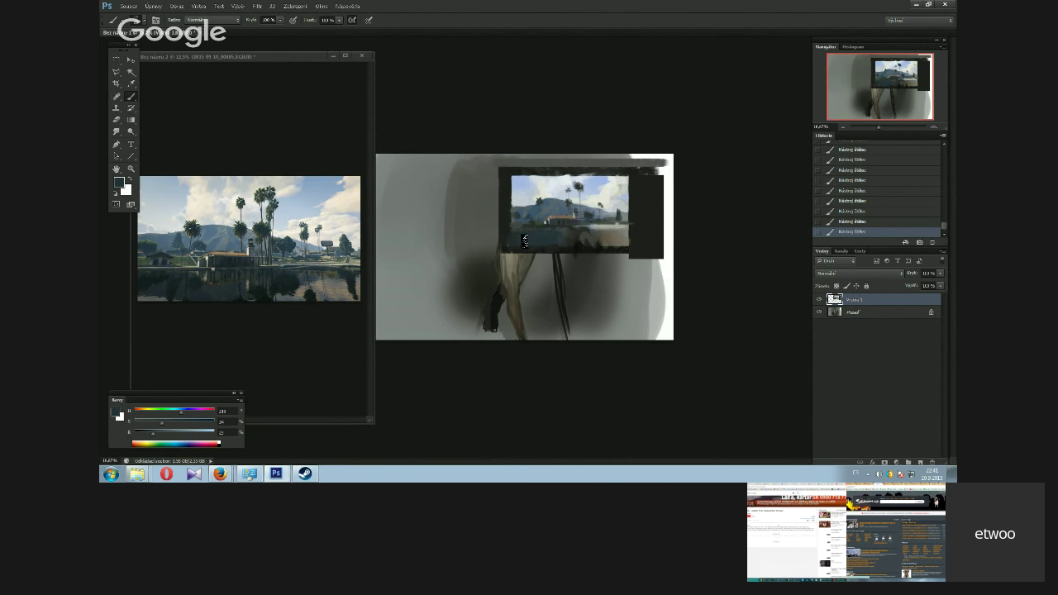
left_click(582, 242, "alt")
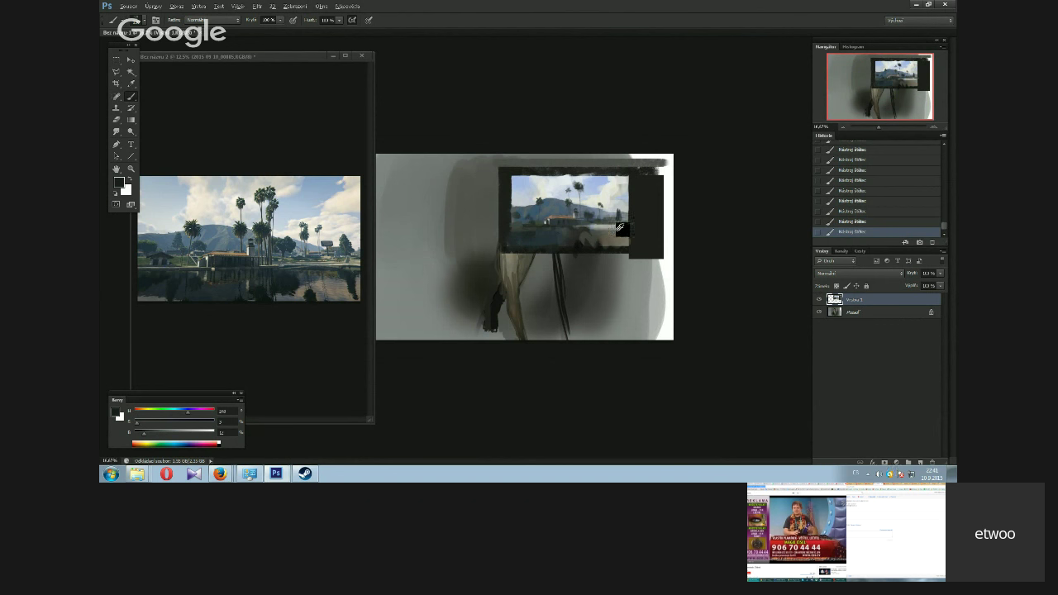
Undo a stroke and replace it with a light blue-grey vertical stroke on the inset photo.
left_click(551, 238, "alt")
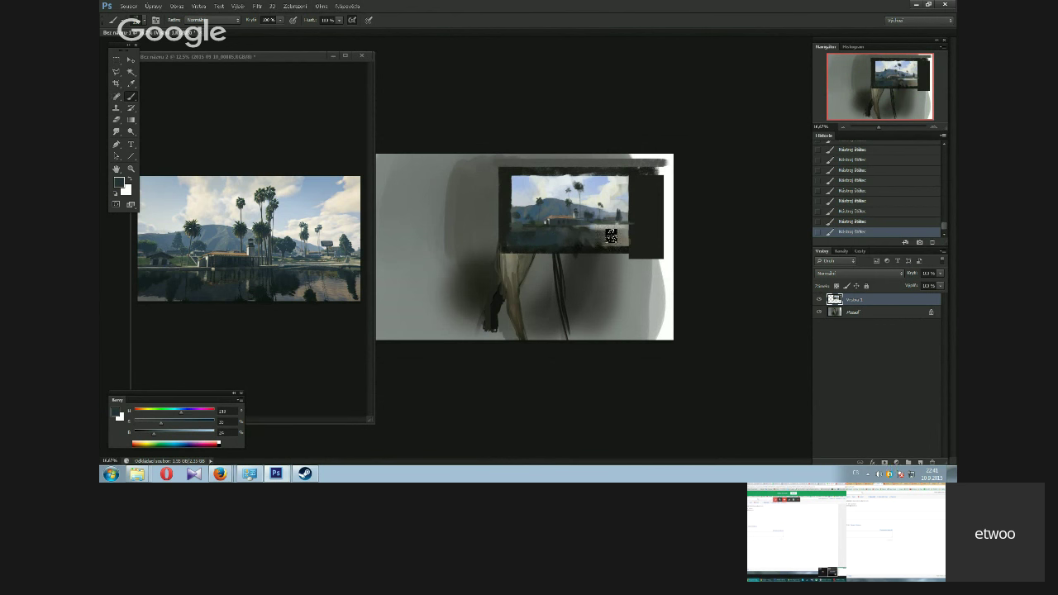
left_click(581, 186, "alt")
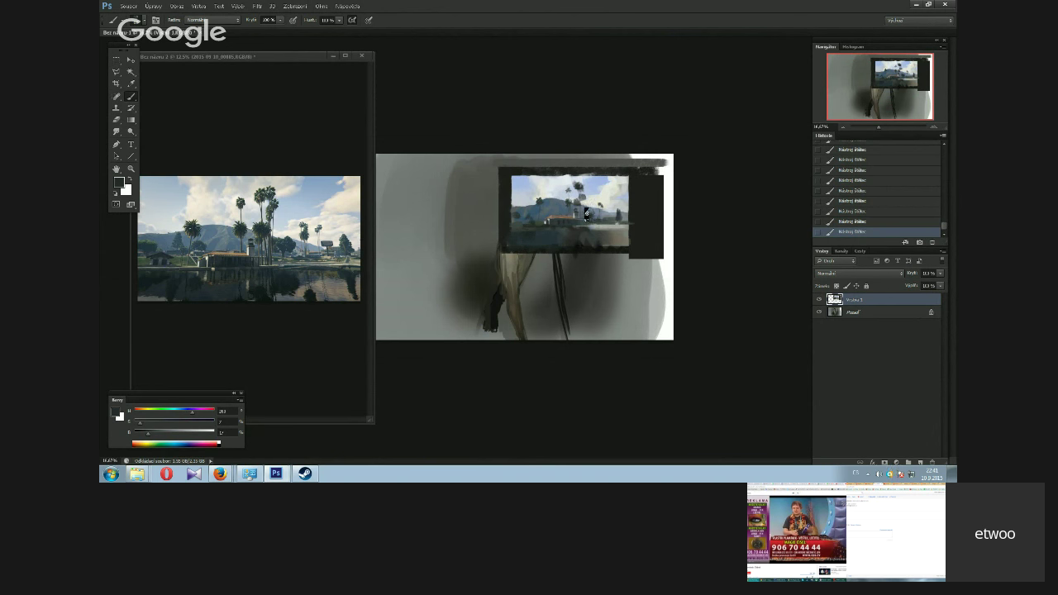
key("ctrl+z")
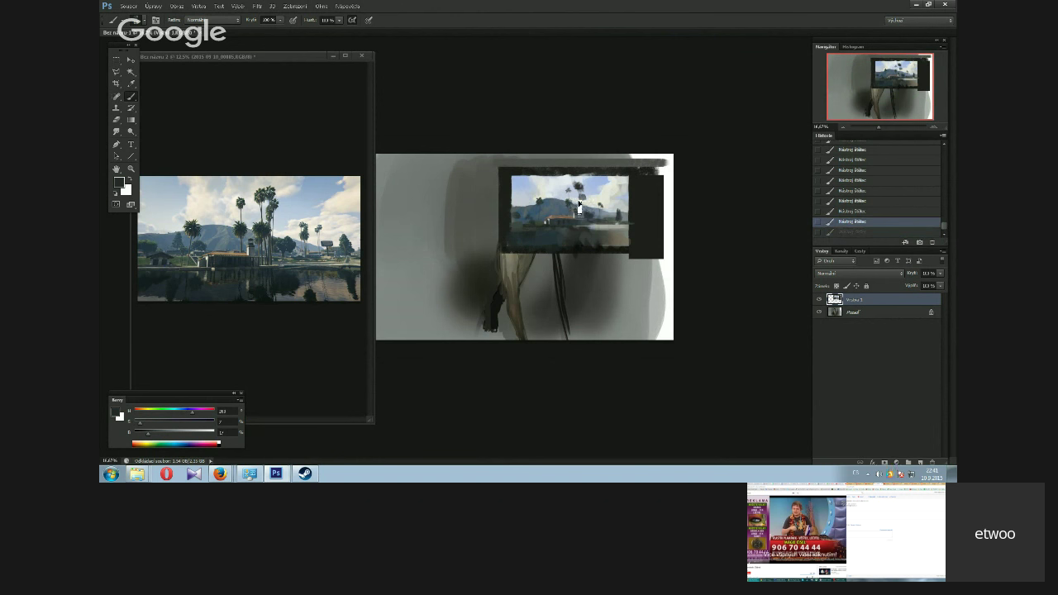
left_click(568, 195, "alt")
left_click_drag(567, 195, 570, 235)
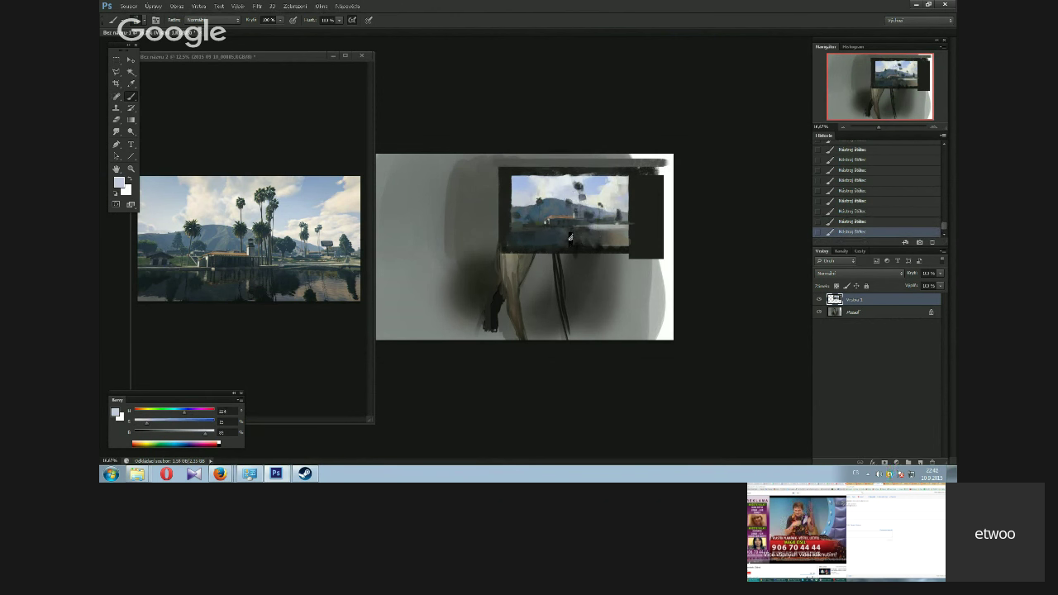
Paint a dark grey trunk stroke, then sample darker, greenish and near-white tones from the inset.
left_click(583, 199, "alt")
left_click_drag(577, 189, 578, 215)
left_click(583, 189, "alt")
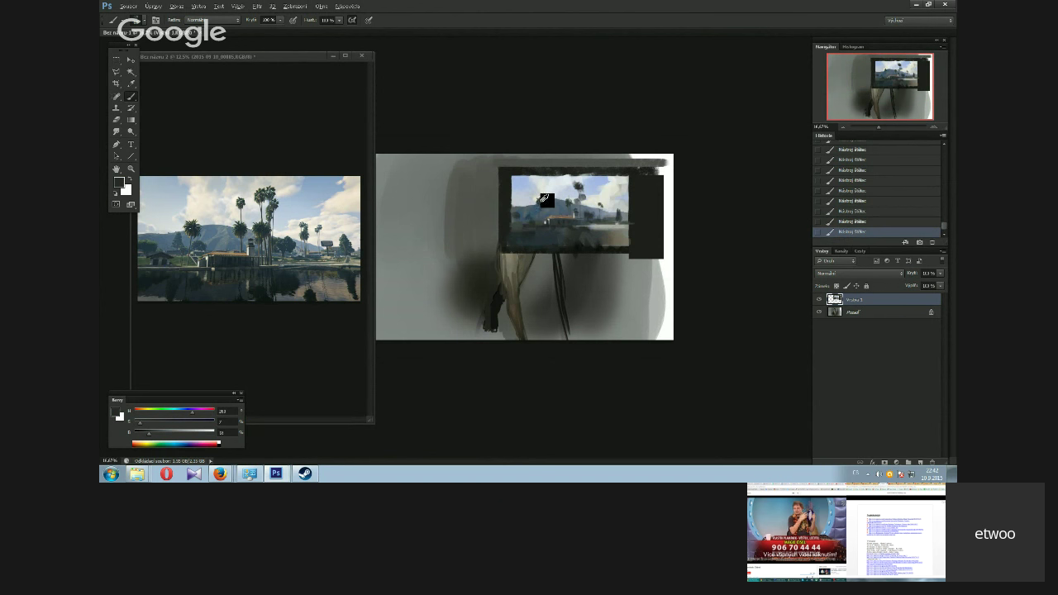
left_click(541, 207, "alt")
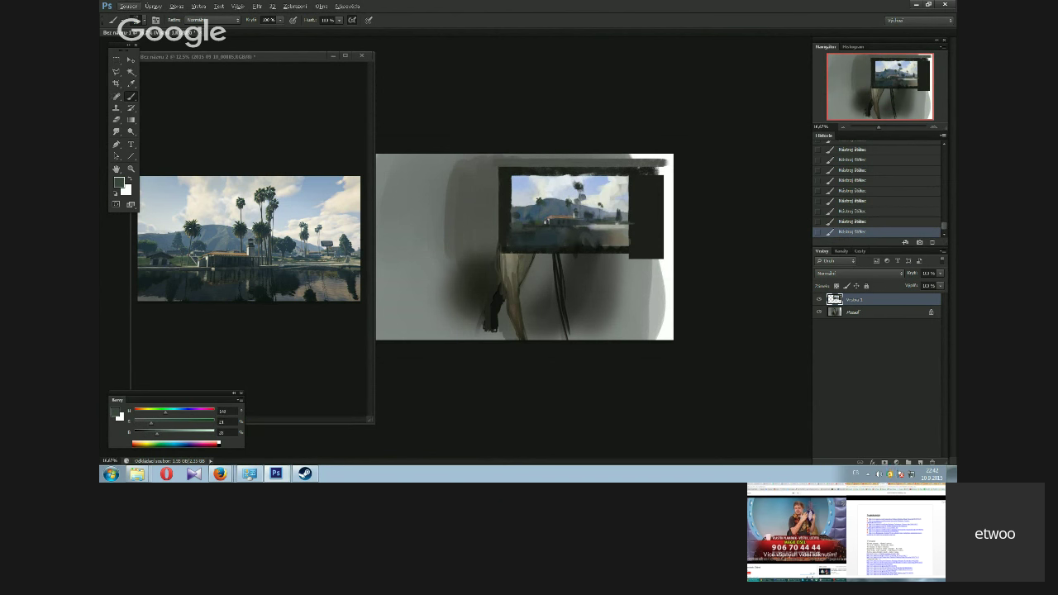
key("alt")
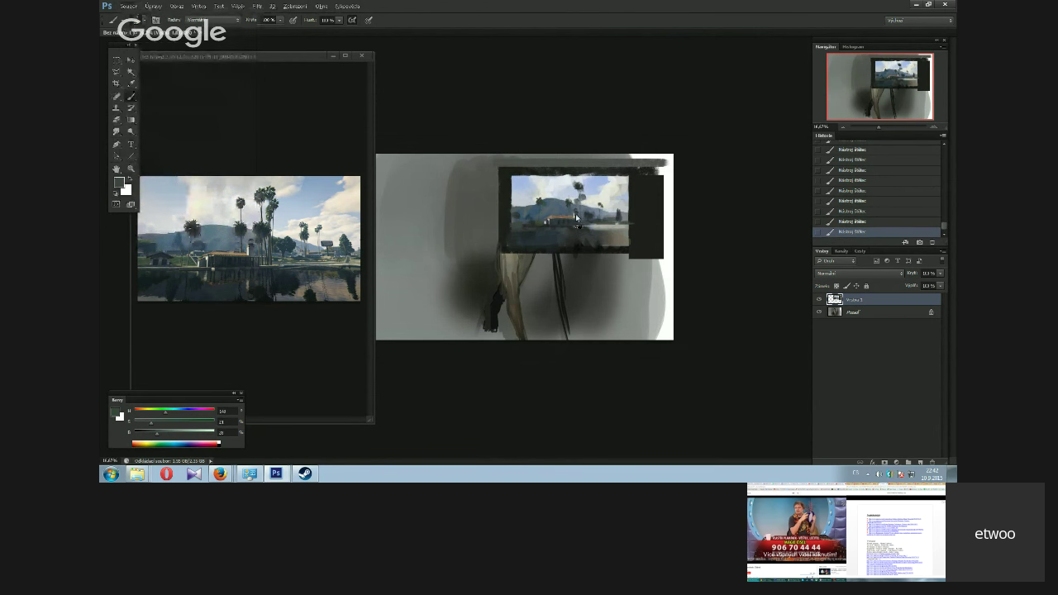
left_click(574, 221, "alt")
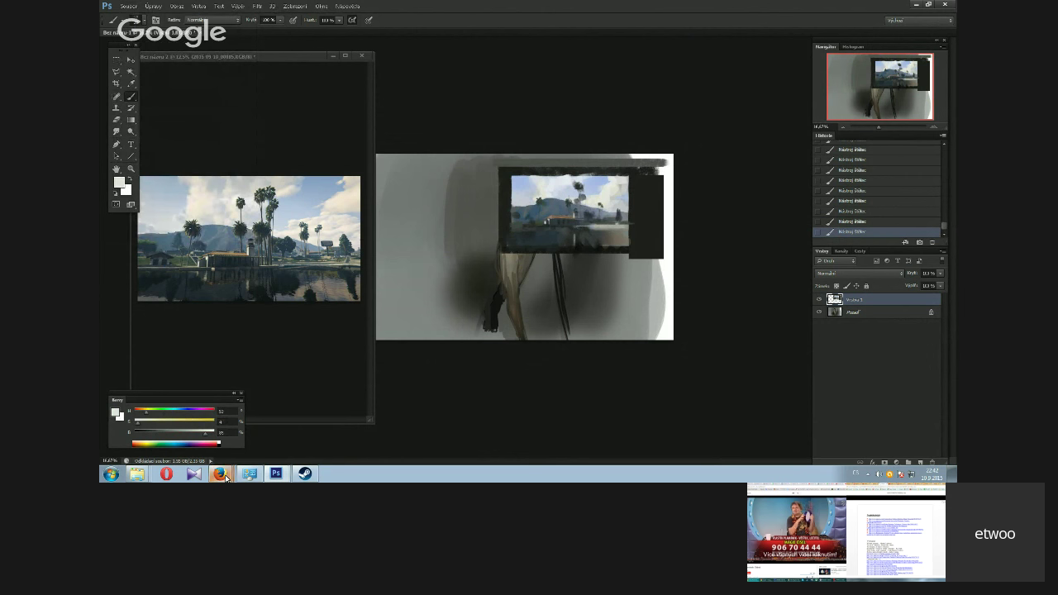
left_click(221, 477)
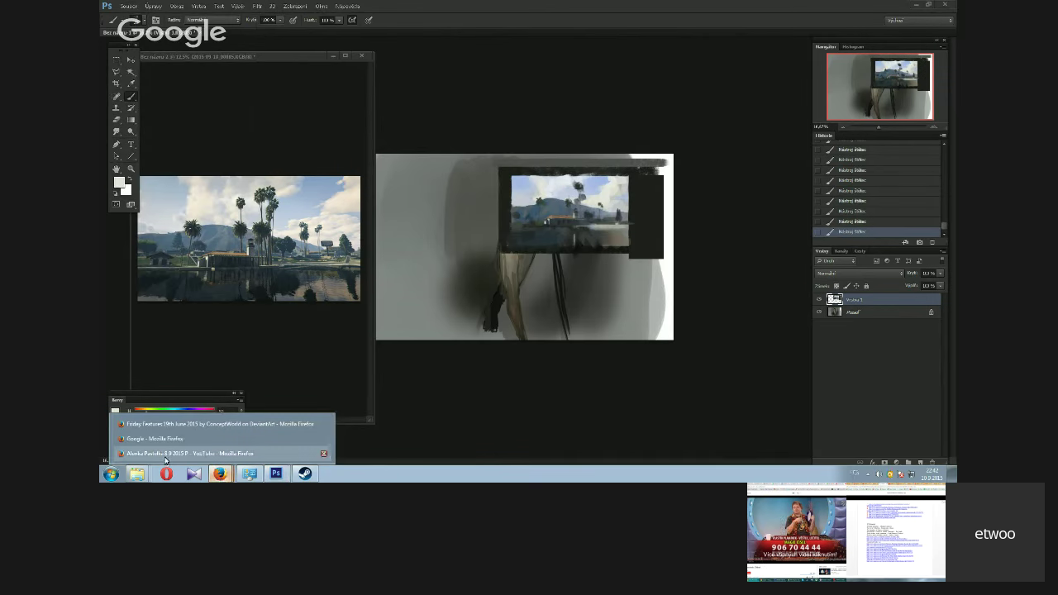
Bring the YouTube Firefox window forward and switch to the Hangouts tab showing the Word Online book list.
left_click(166, 454)
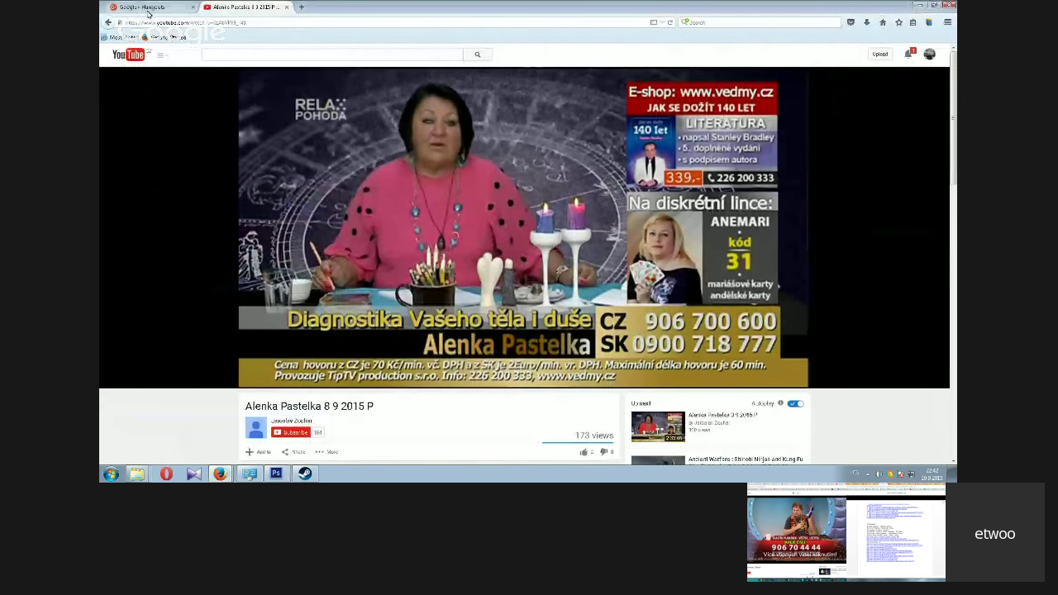
left_click(148, 8)
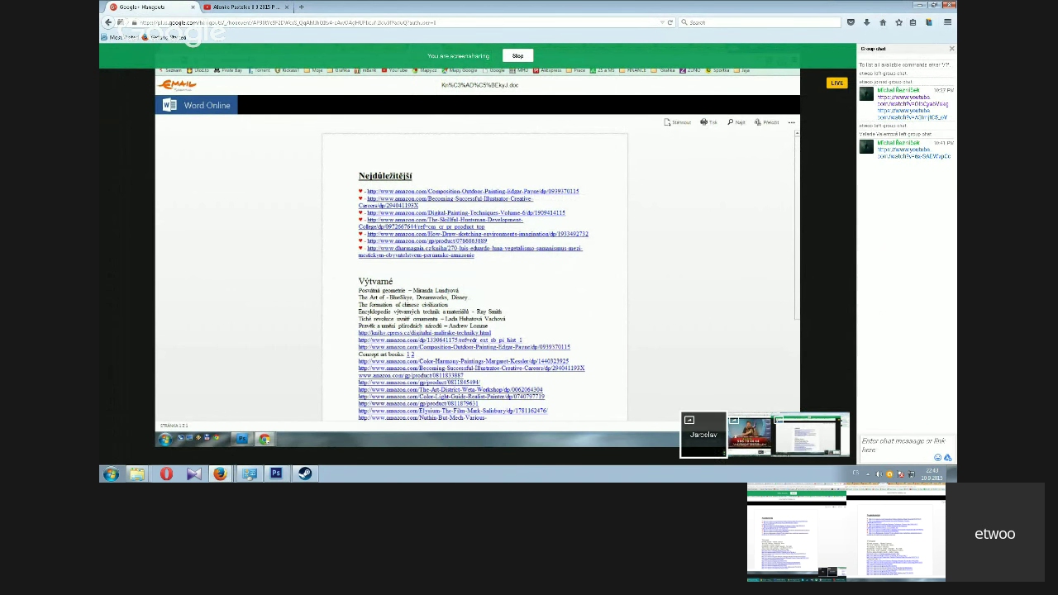
triple_click(393, 329)
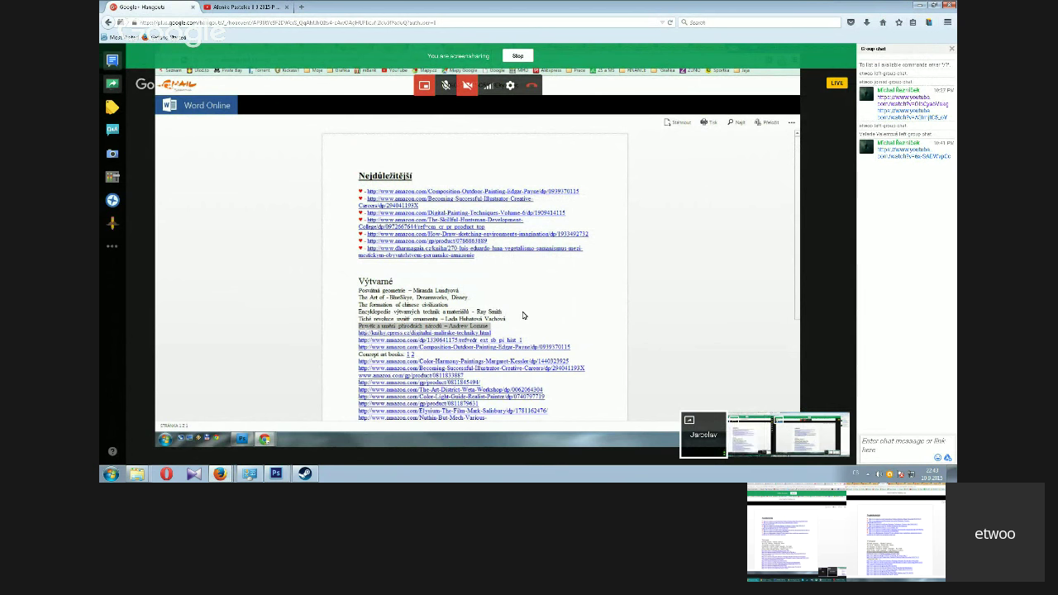
left_click(314, 338)
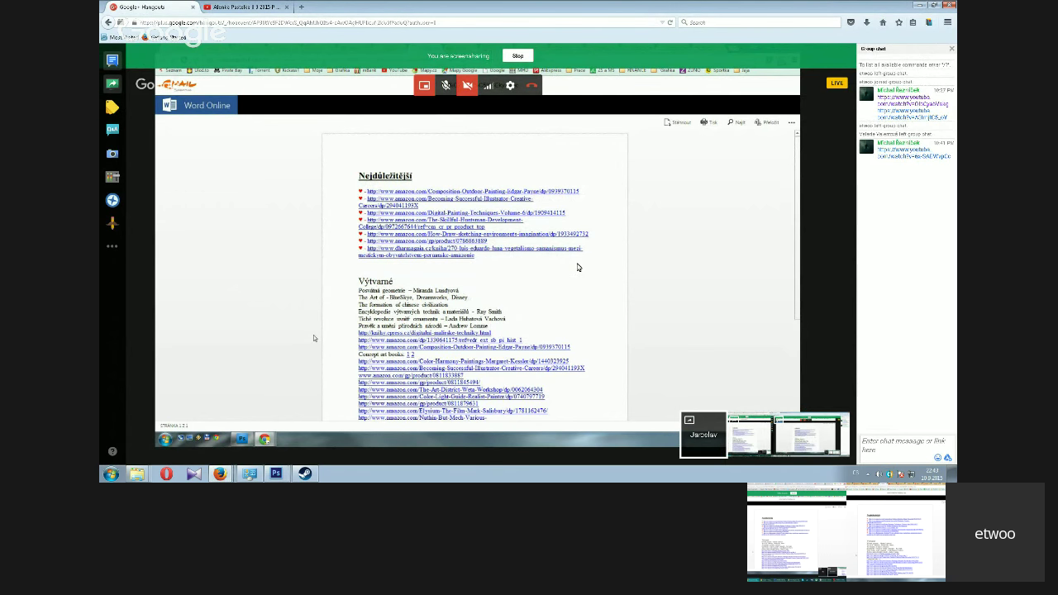
Open a new tab, go to Google and load the edgar payne search results.
left_click(303, 7)
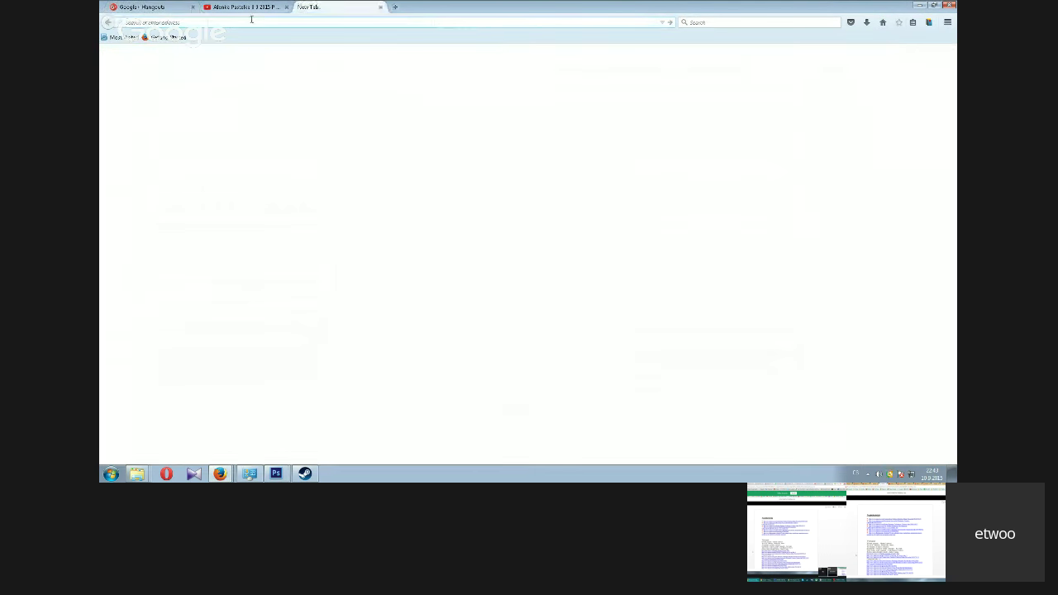
type("googl")
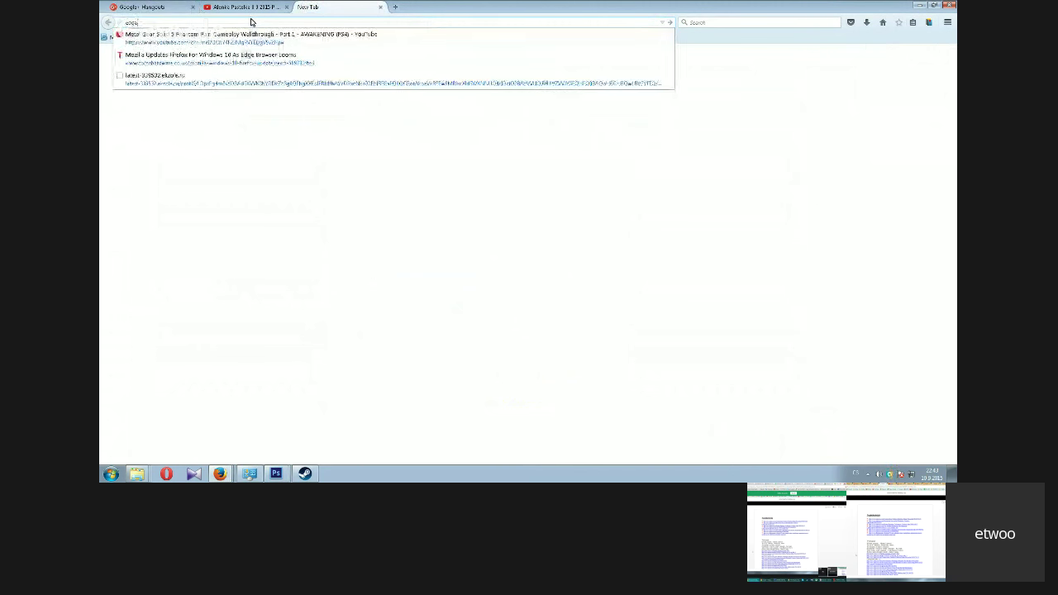
key("Down")
key("Return")
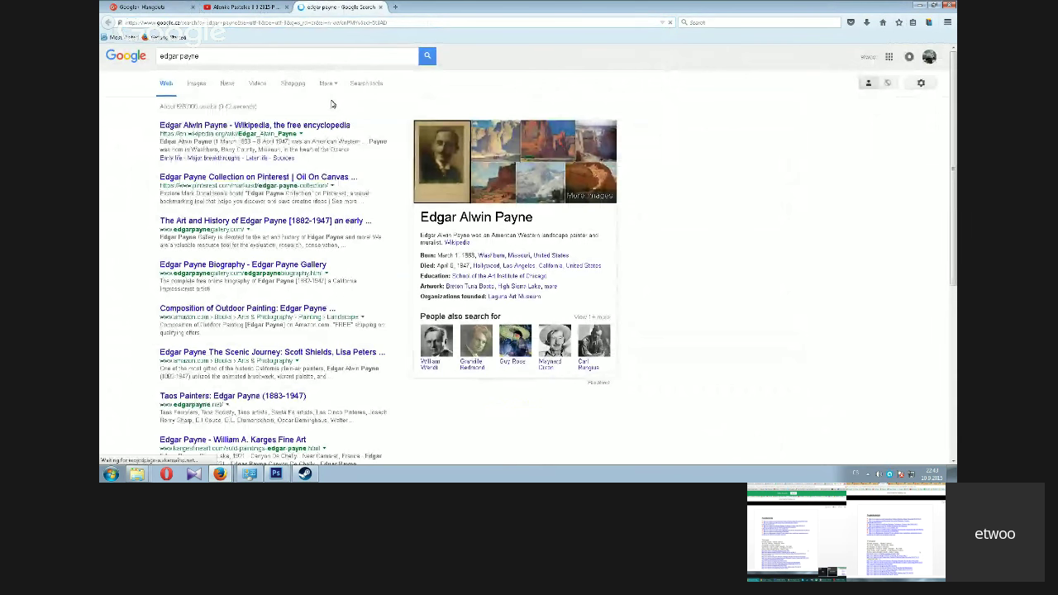
Glance at a knowledge-panel painting and the Hangouts tab, then switch edgar payne results to Images.
left_click(486, 158)
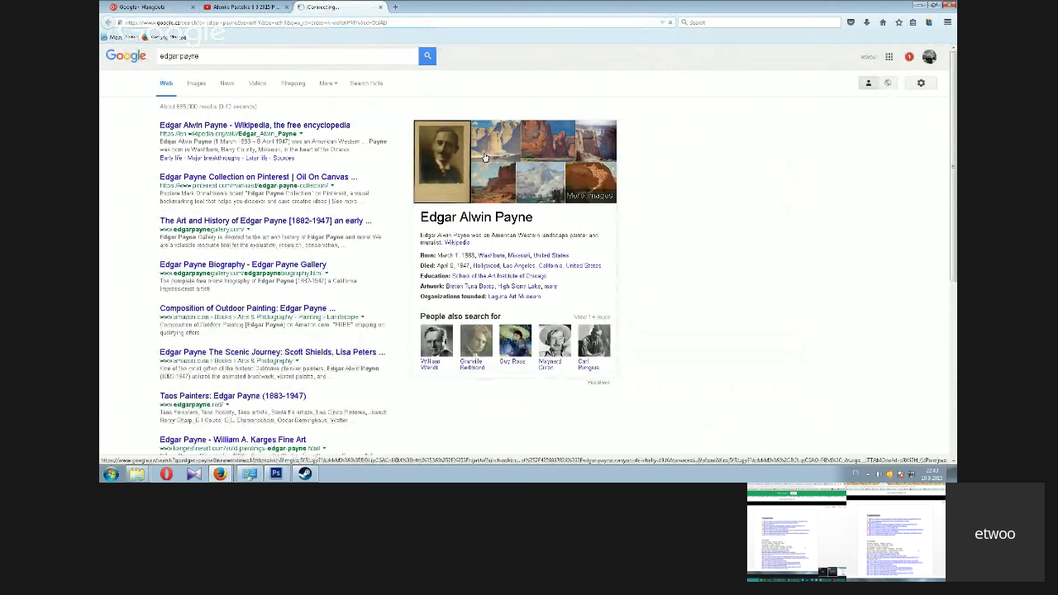
left_click(156, 8)
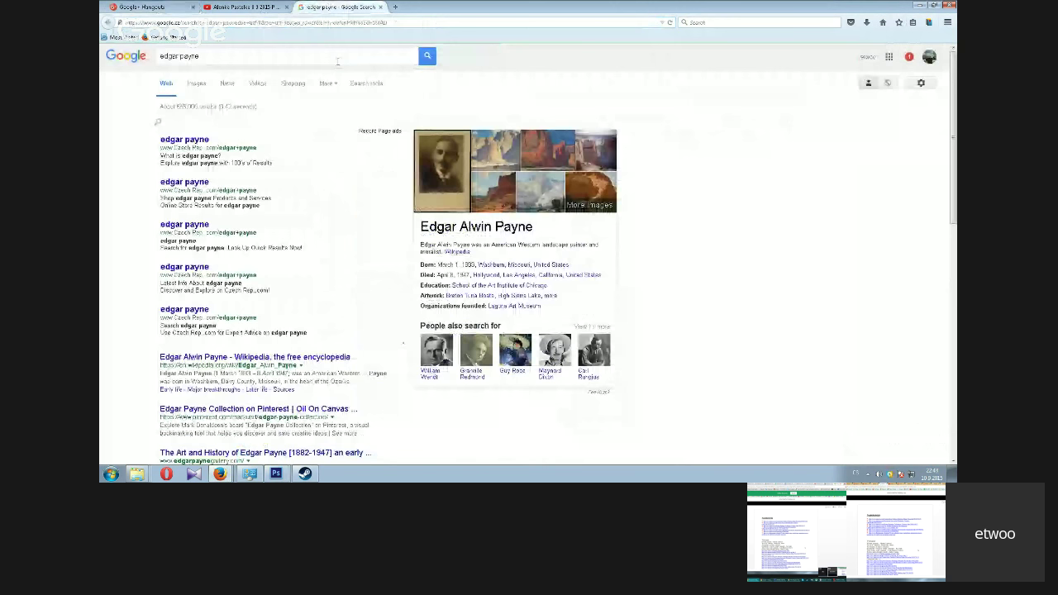
left_click(322, 9)
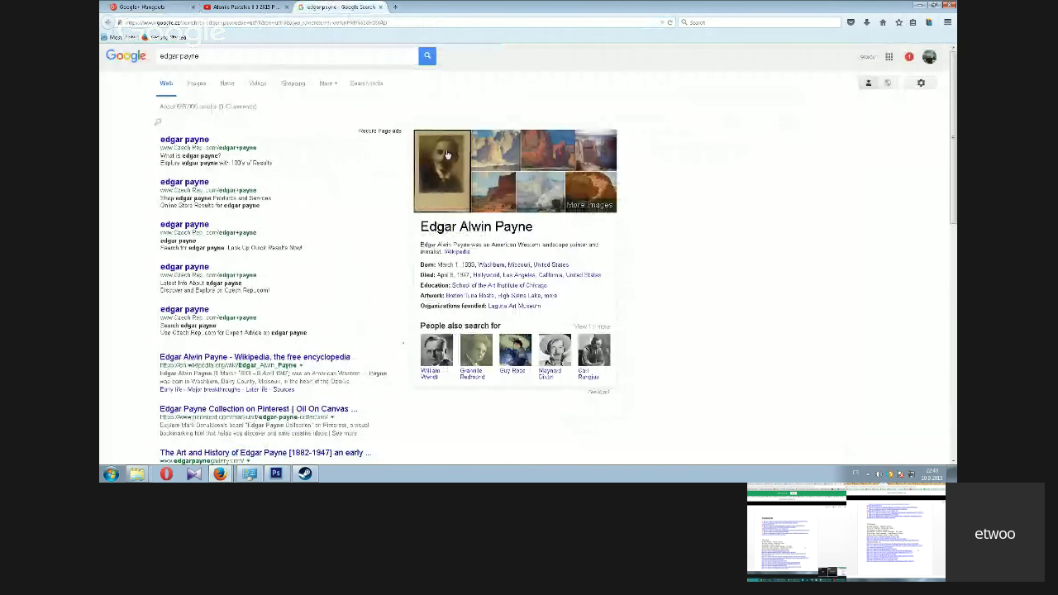
left_click(196, 84)
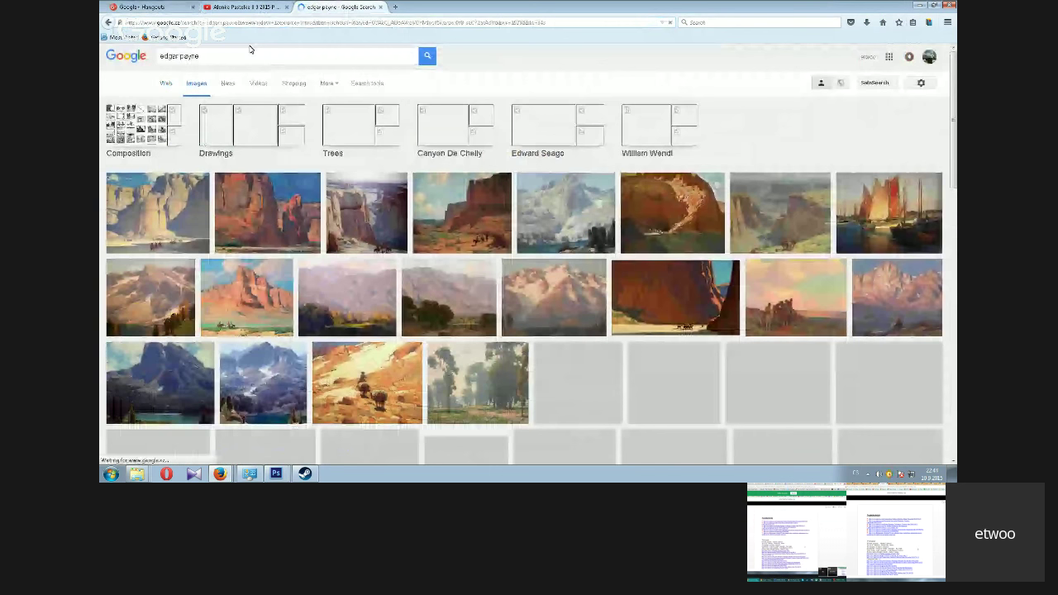
Preview related Payne paintings (riders, Packin' In, Packrider, red rock arch) until Janet Chang's blue-vase flowers appear.
scroll(408, 280, "down", 3)
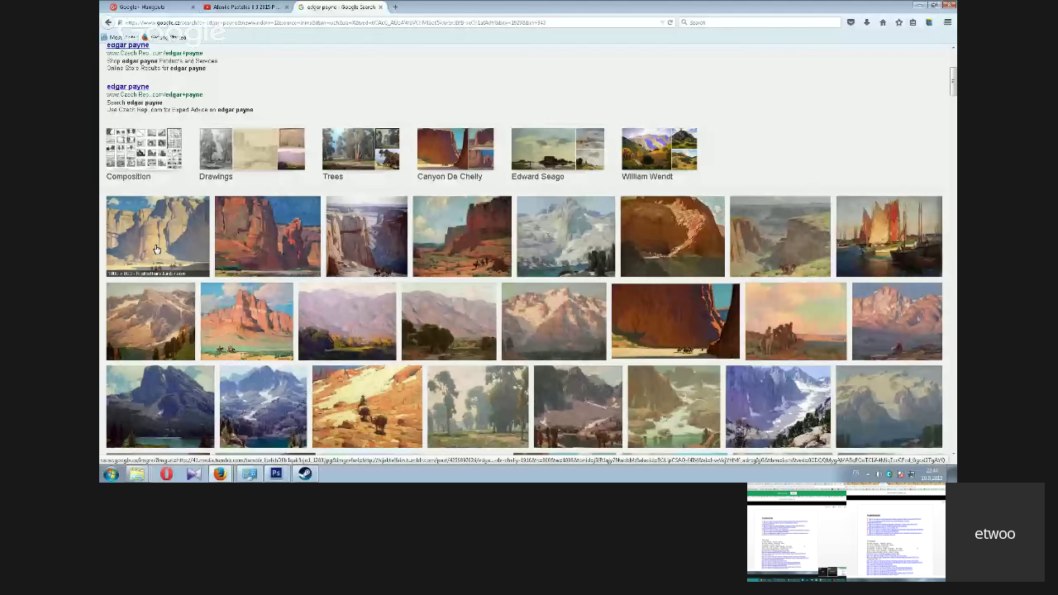
left_click(246, 321)
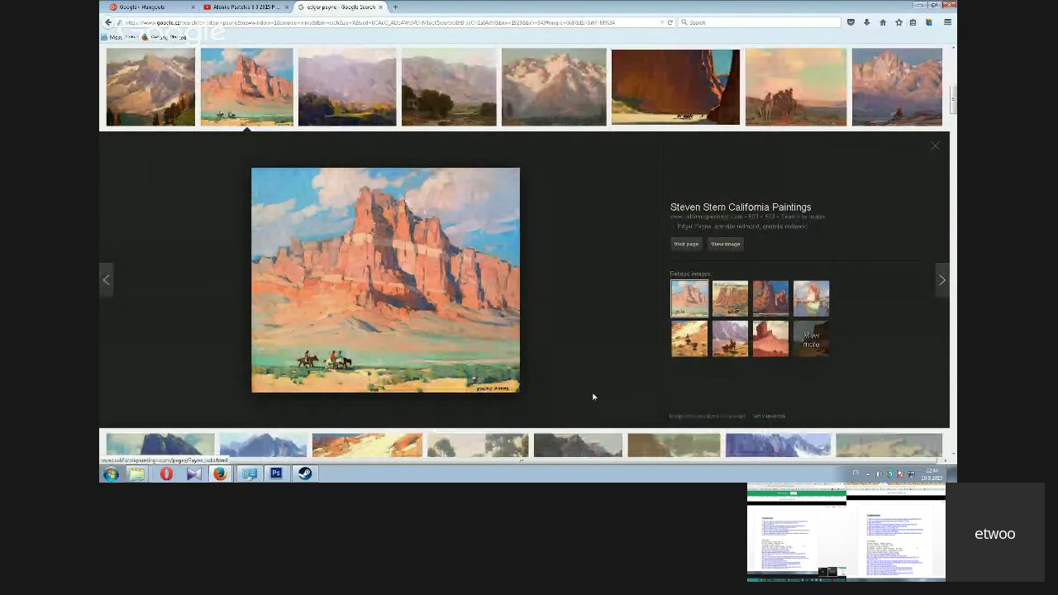
left_click(713, 346)
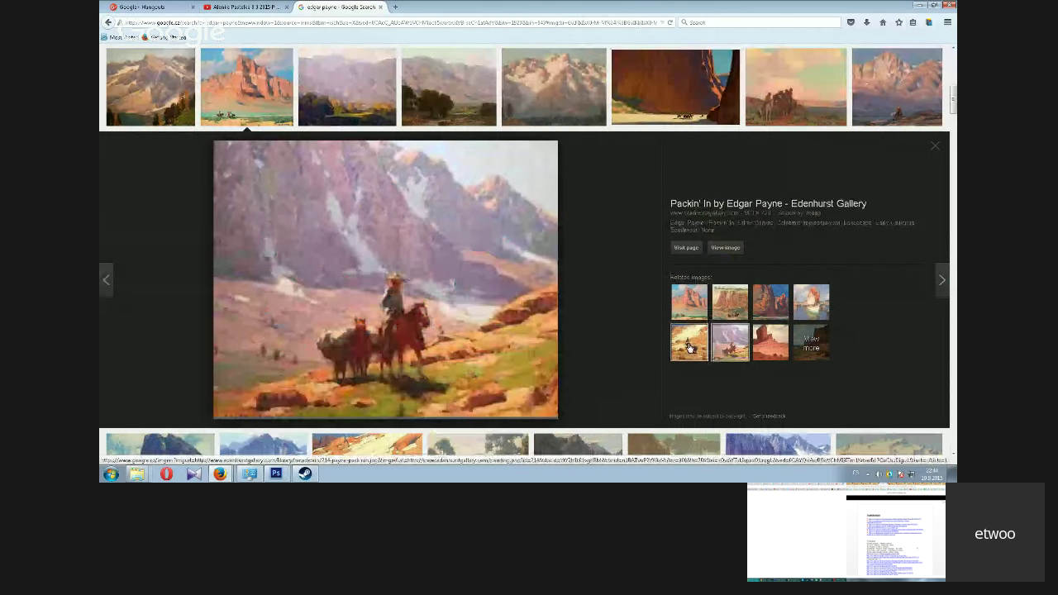
left_click(766, 347)
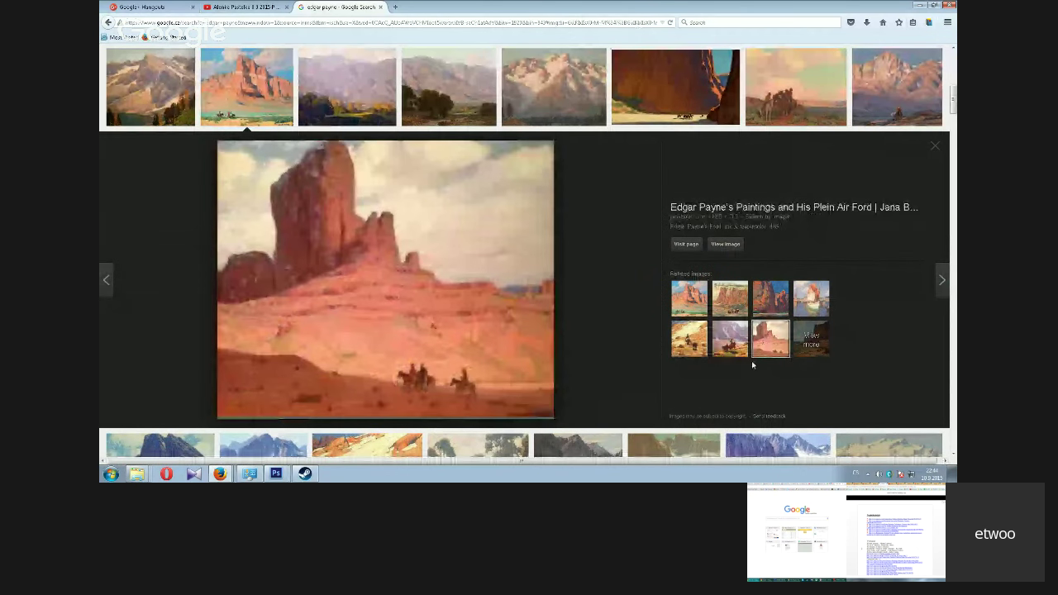
left_click(771, 308)
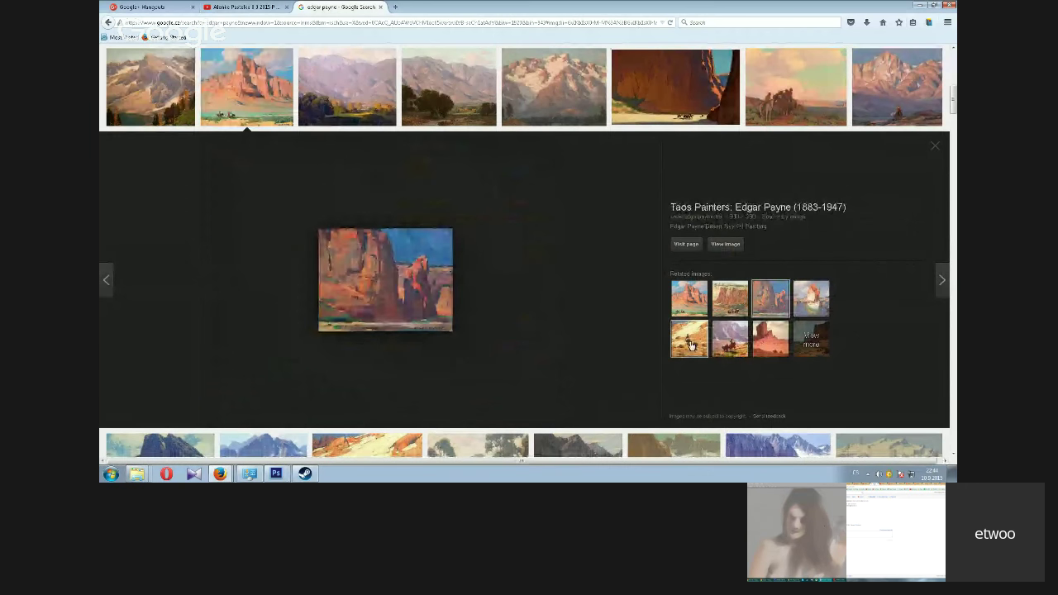
left_click(691, 346)
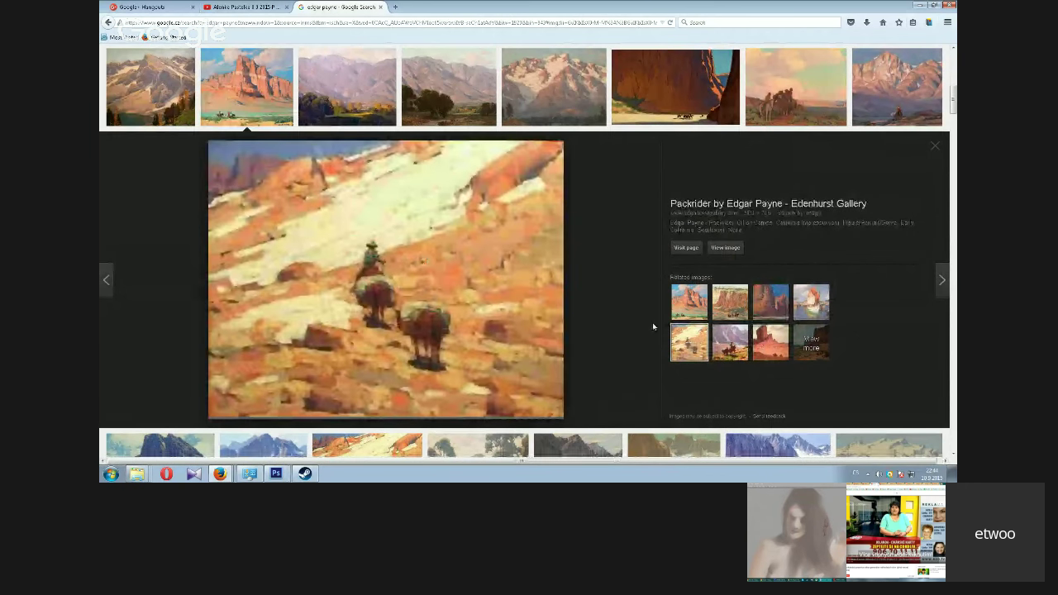
scroll(652, 326, "up", 4)
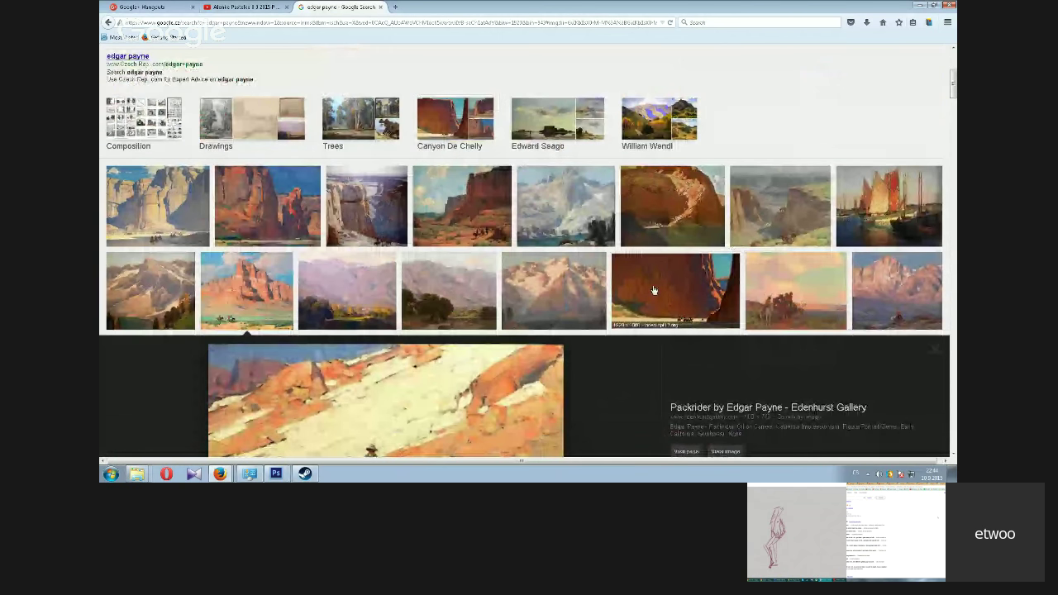
left_click(672, 207)
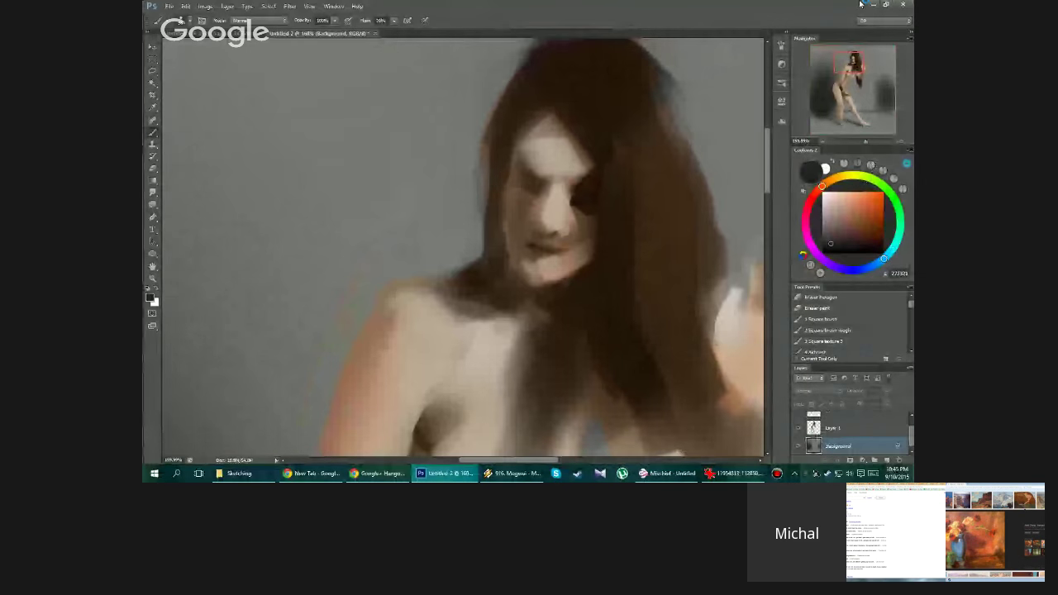
left_click(873, 4)
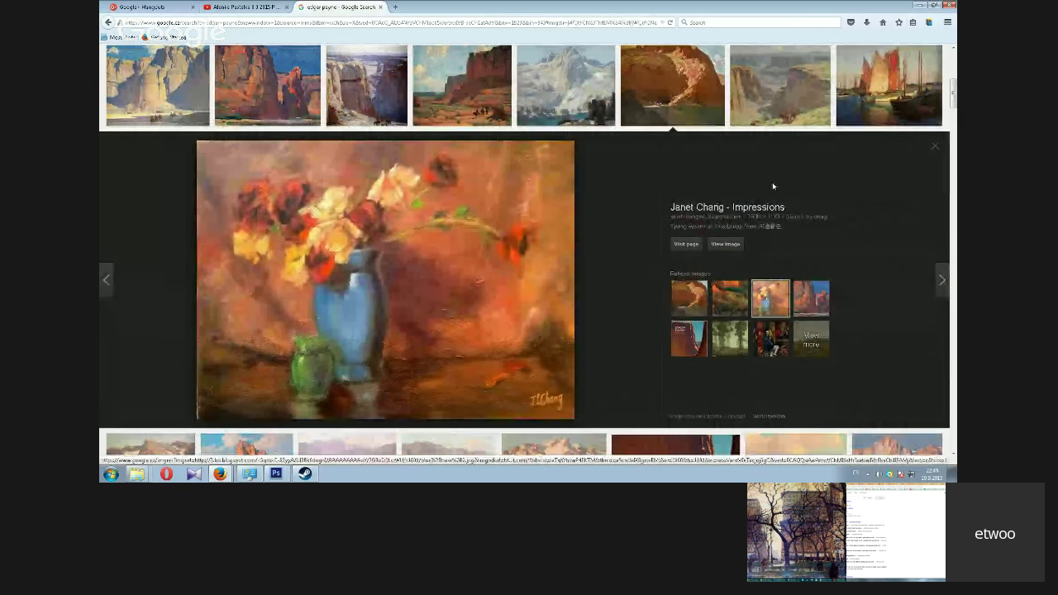
Step through results past the green hillside and red mesa paintings to the shadowed red canyon with riders.
key("Right")
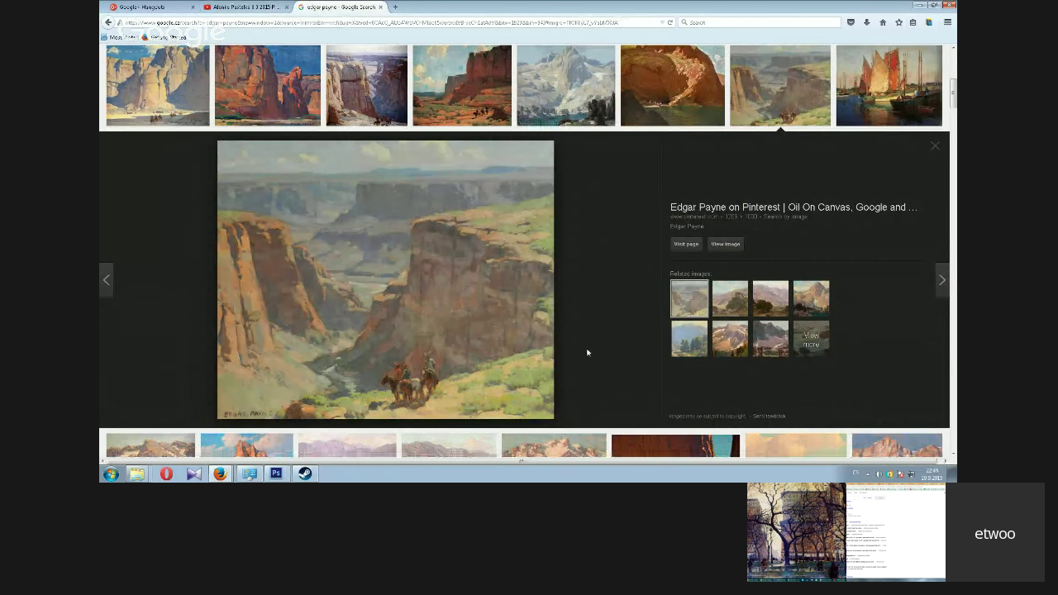
left_click(693, 353)
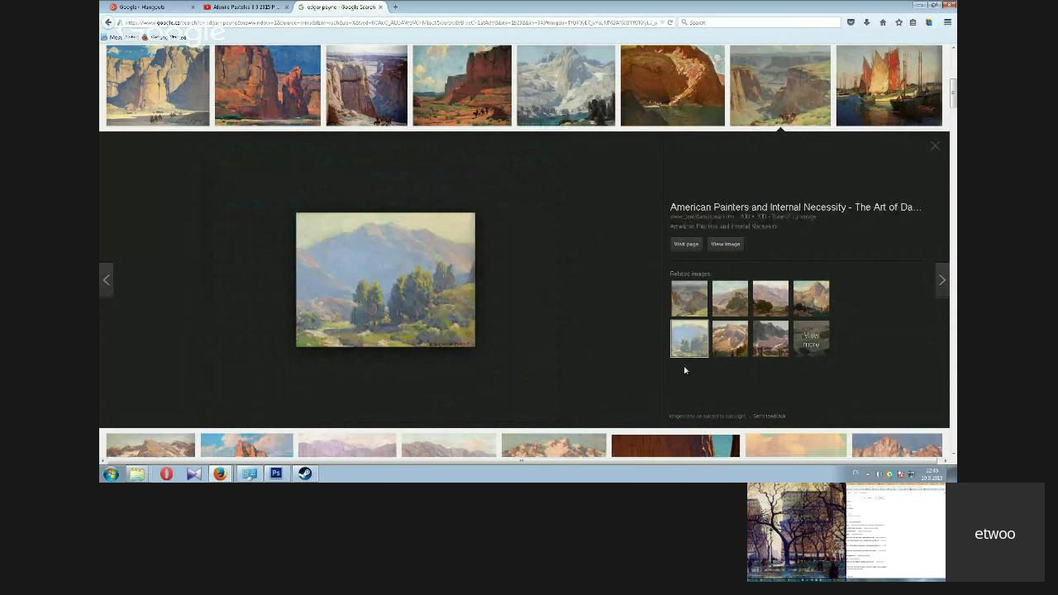
scroll(554, 364, "down", 3)
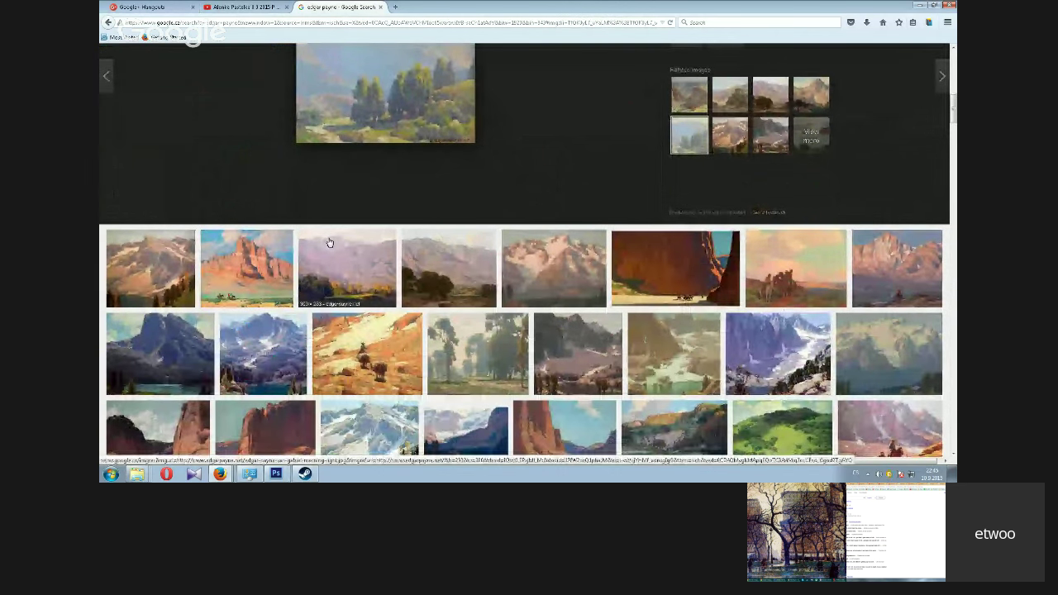
left_click(247, 264)
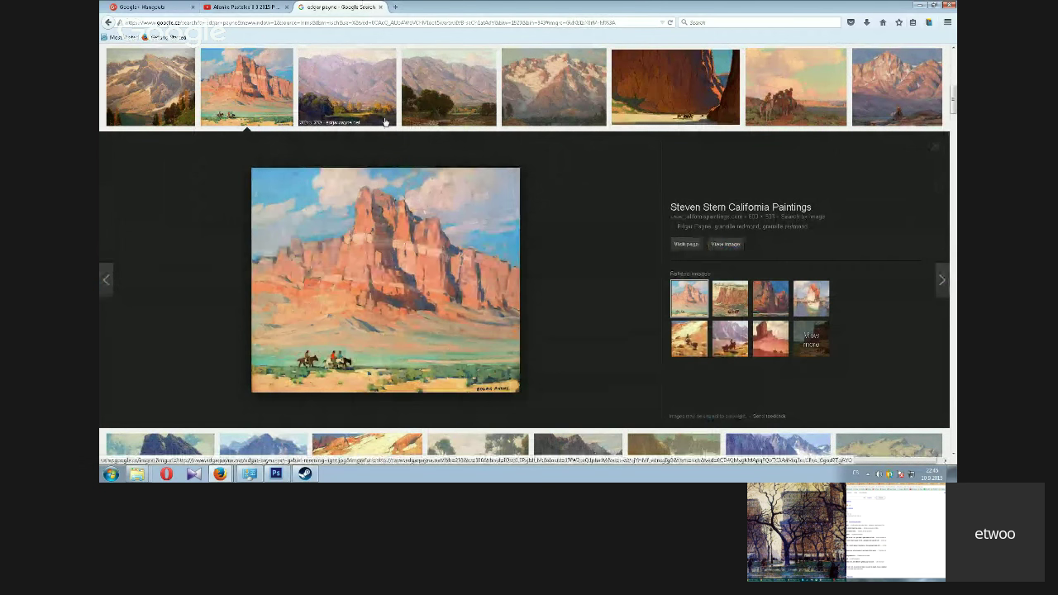
scroll(569, 239, "up", 1)
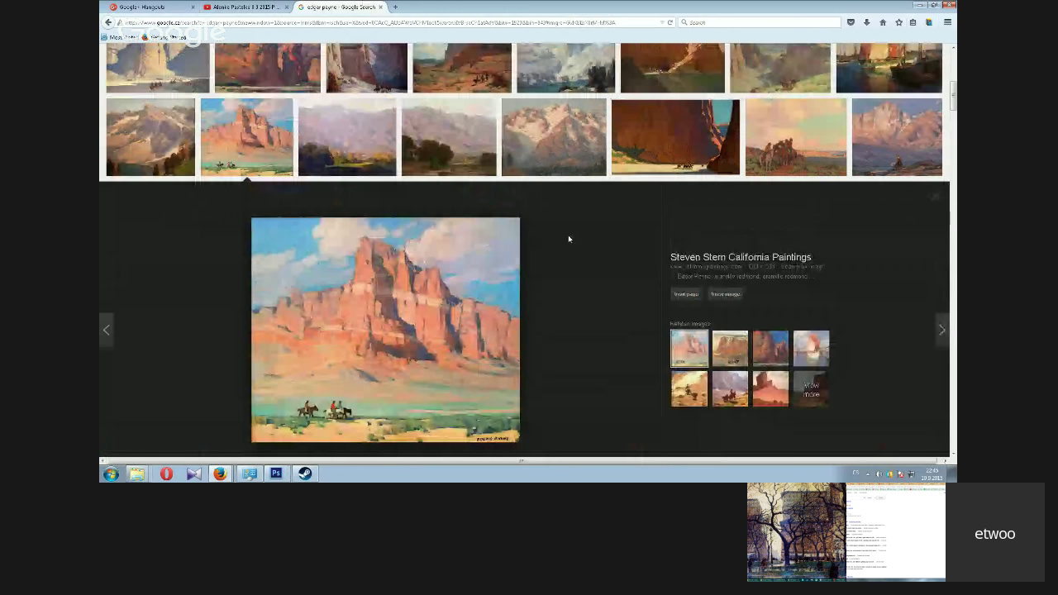
scroll(569, 239, "up", 1)
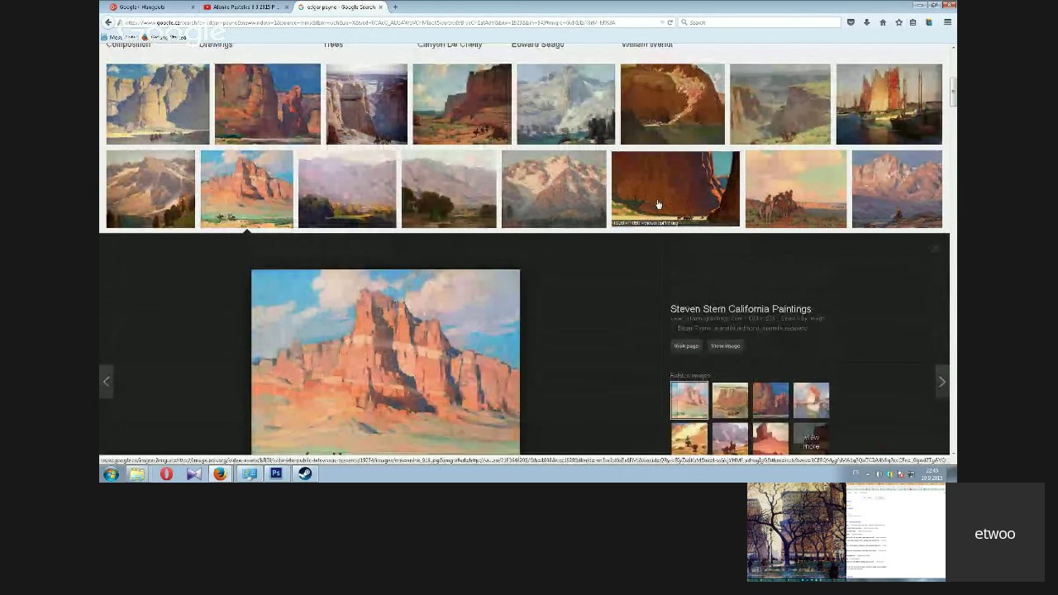
left_click(658, 204)
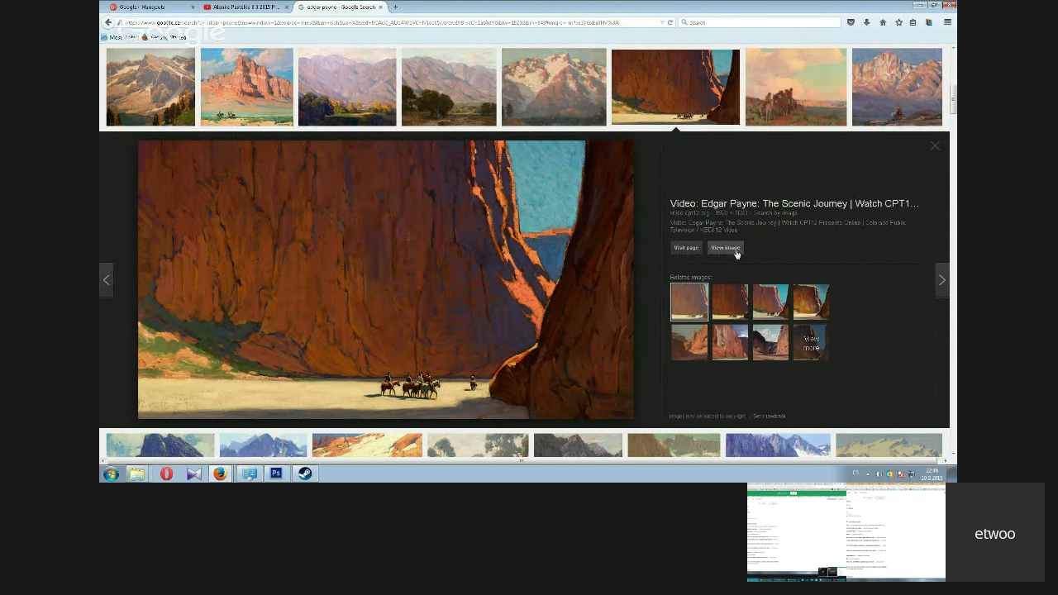
Preview related red canyon images, including the Edgar Payne Gallery red cliffs and Setting The Stage.
left_click(731, 299)
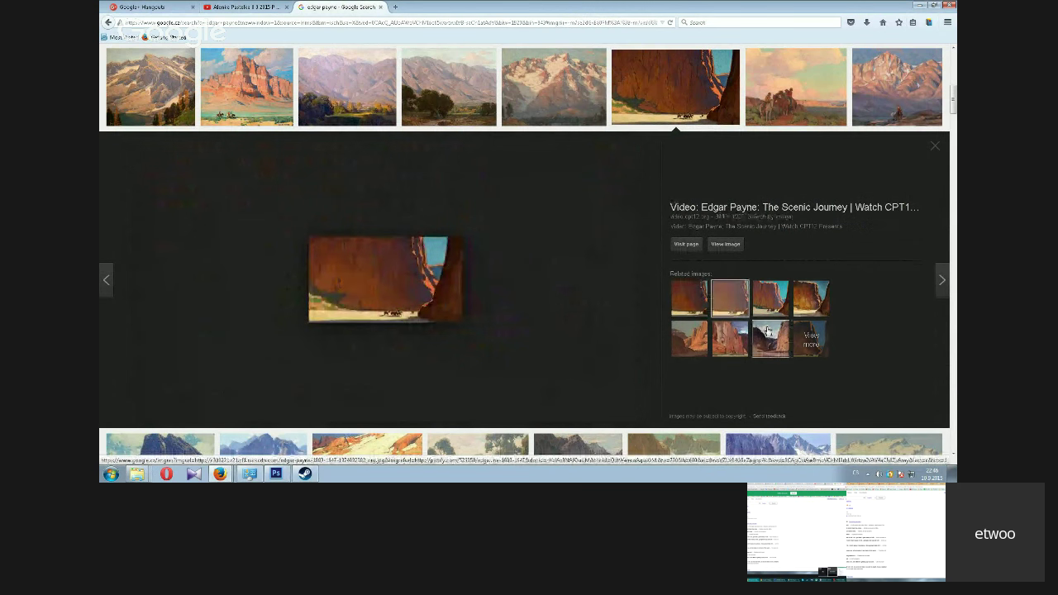
left_click(730, 339)
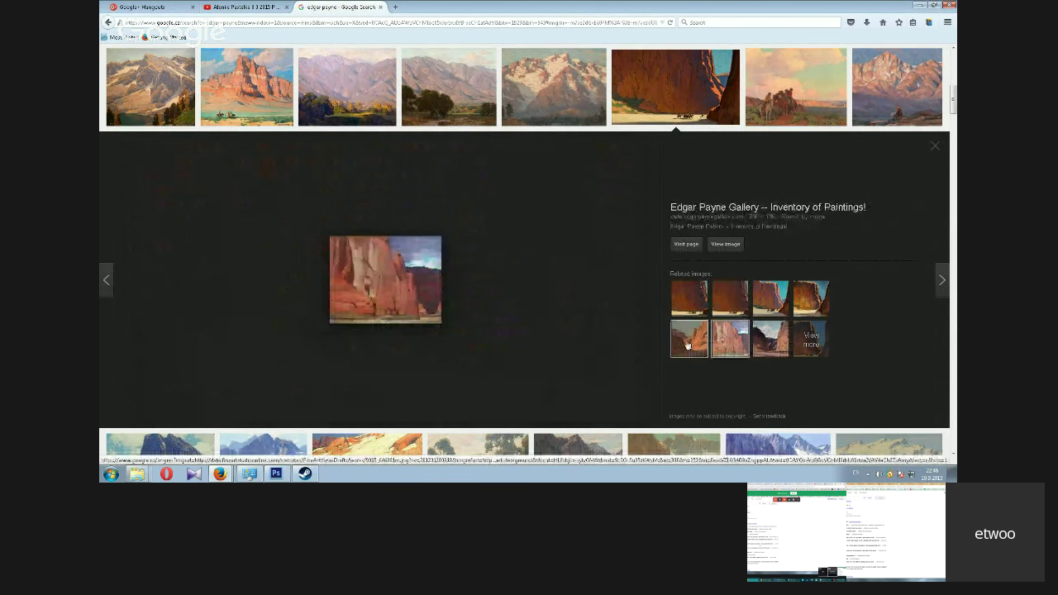
left_click(690, 350)
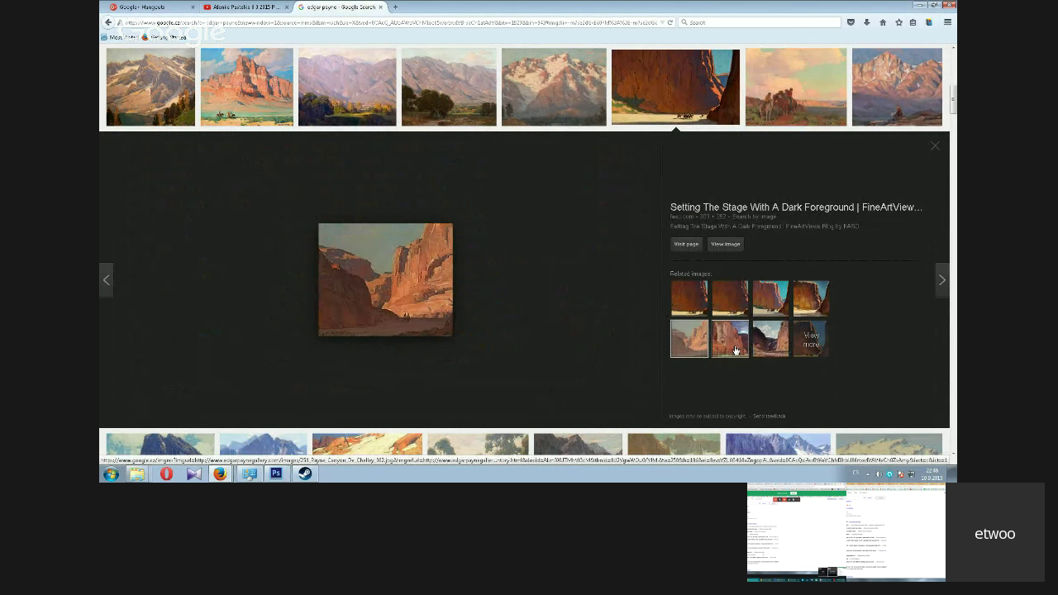
scroll(742, 334, "up", 1)
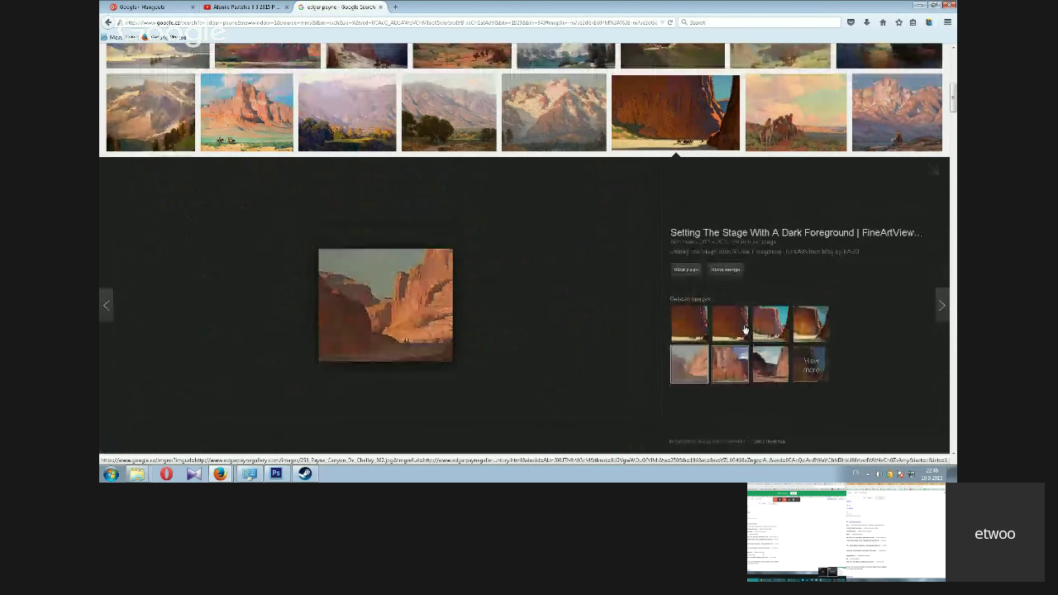
scroll(747, 331, "up", 5)
scroll(755, 333, "down", 1)
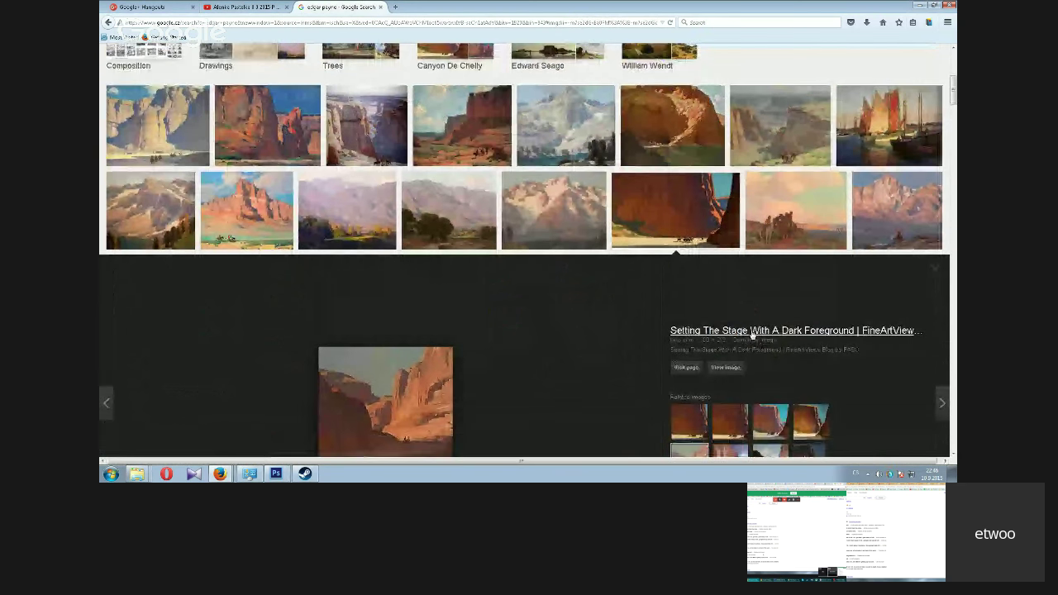
scroll(759, 317, "down", 1)
scroll(759, 317, "down", 1)
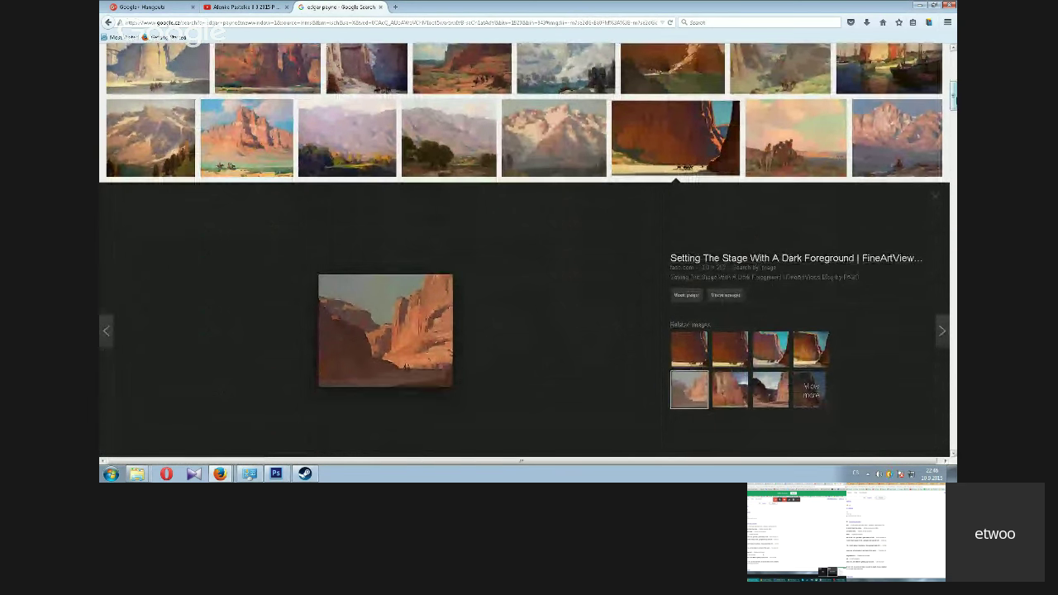
scroll(759, 317, "down", 1)
scroll(759, 317, "up", 1)
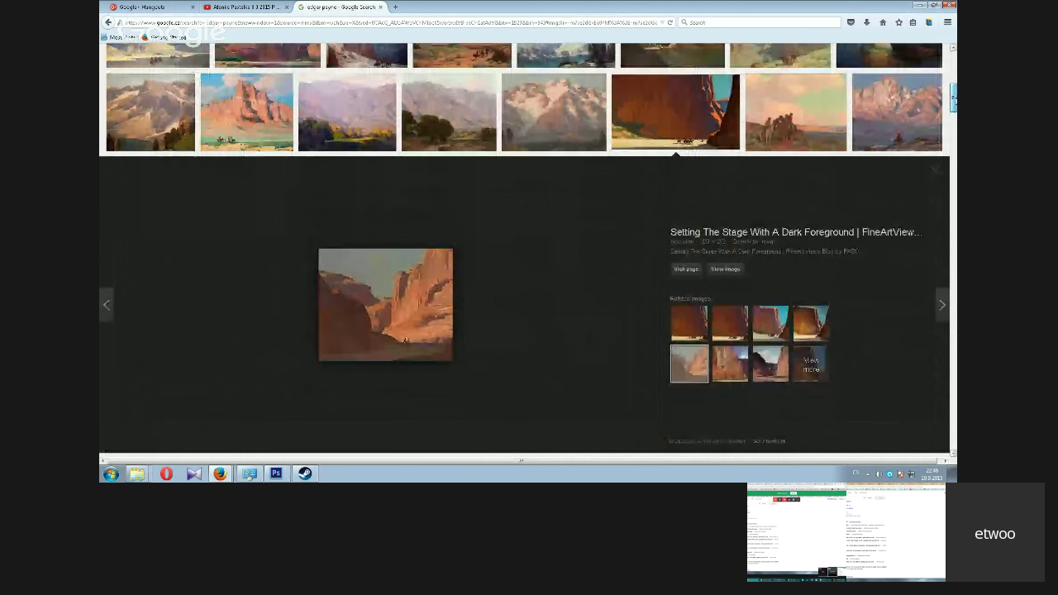
scroll(759, 317, "down", 1)
scroll(759, 317, "up", 1)
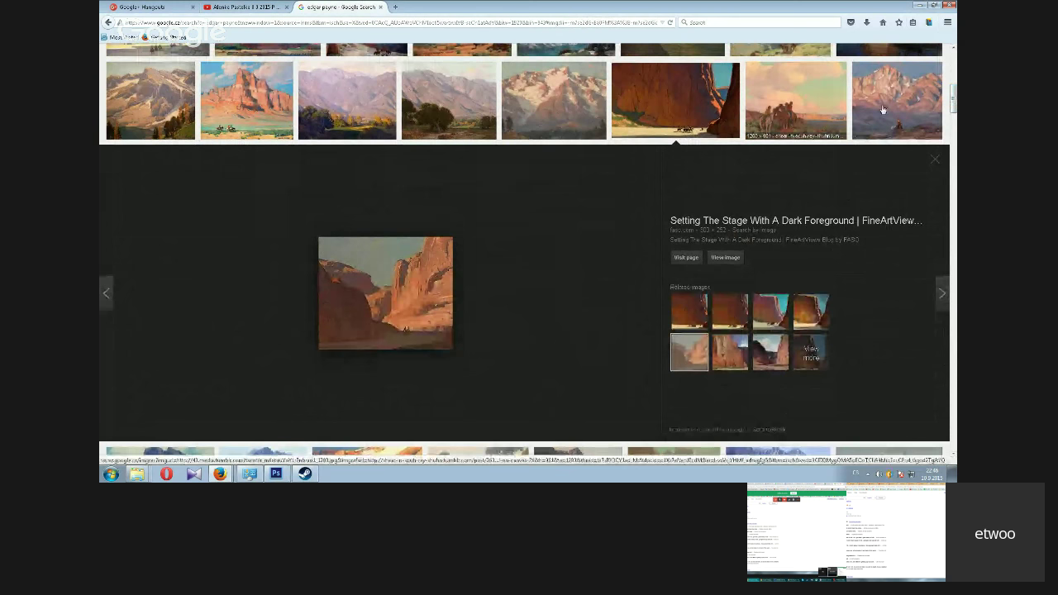
Preview the pink mountain rider, Taos Painters canyon and Brittany Boats paintings, then scroll to the top.
left_click(915, 113)
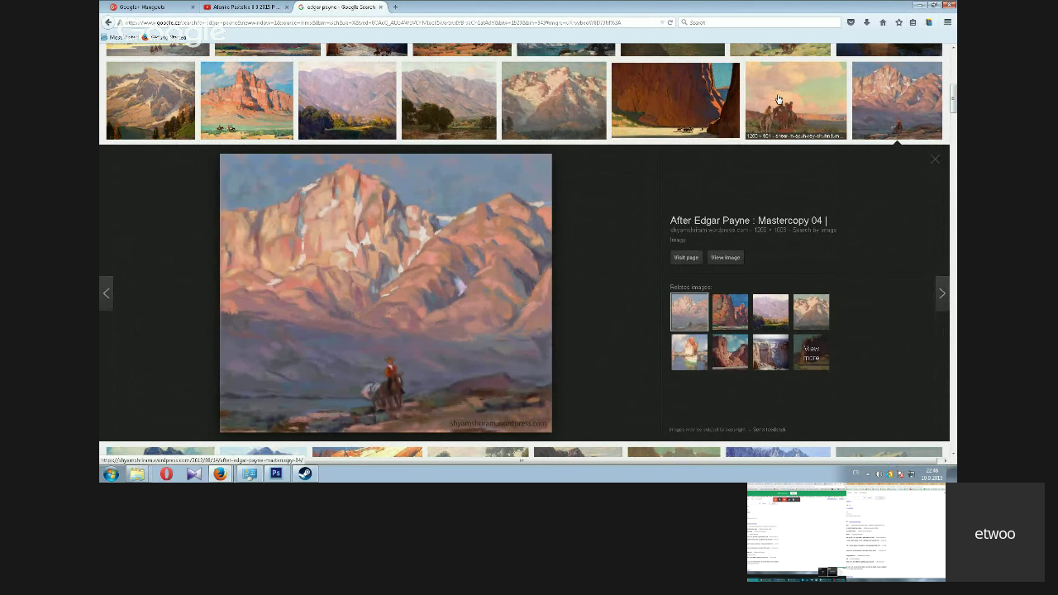
left_click(730, 312)
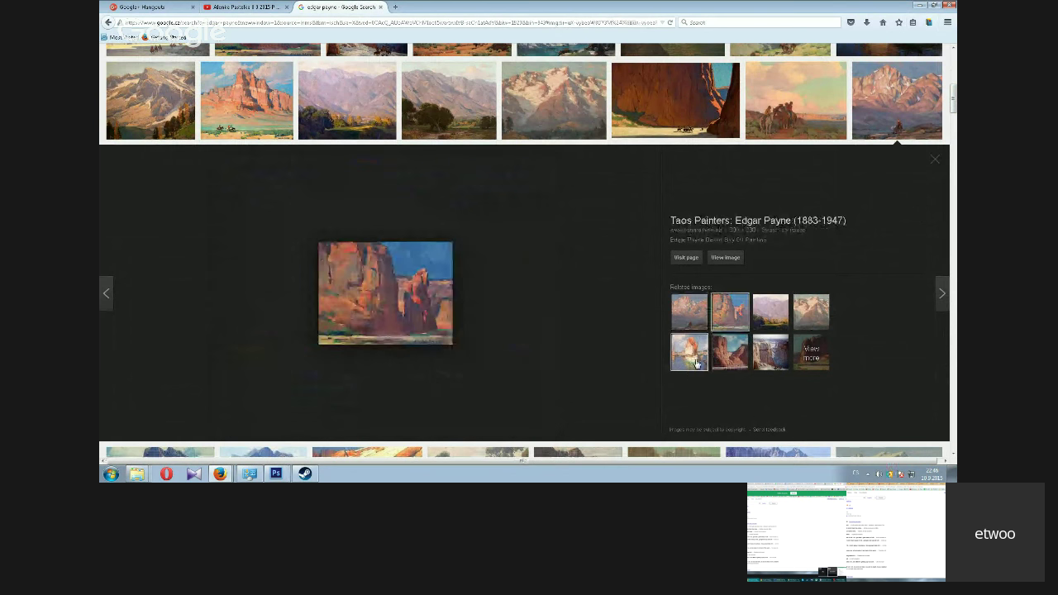
left_click(689, 352)
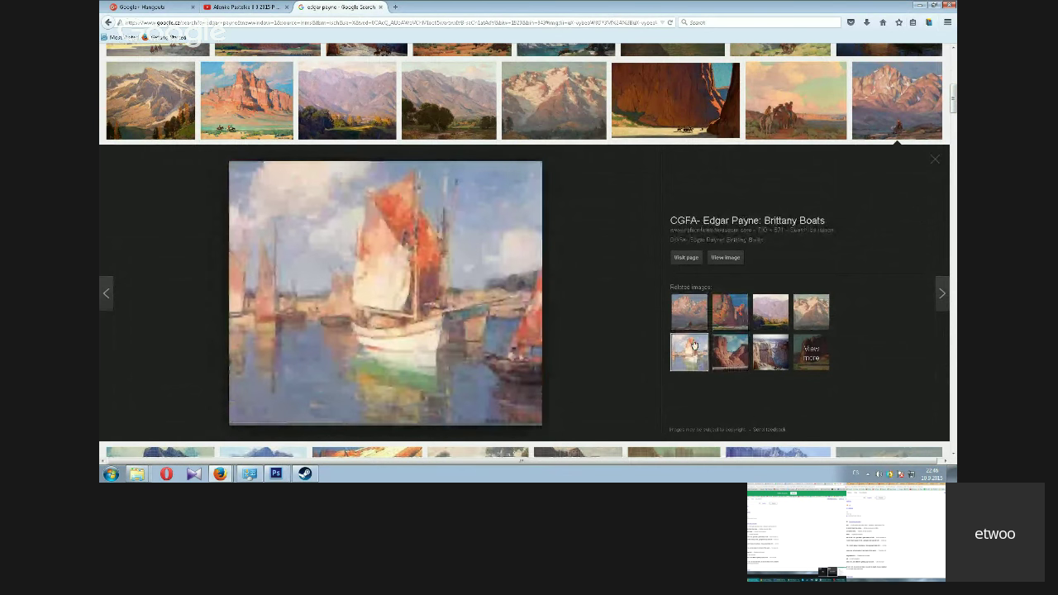
scroll(594, 278, "up", 2)
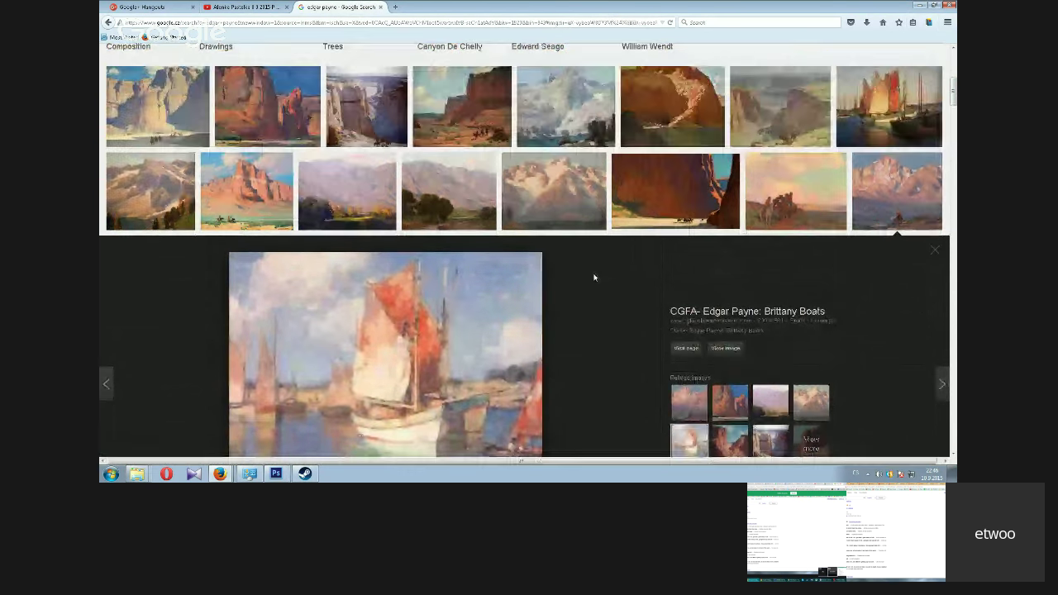
scroll(594, 278, "up", 3)
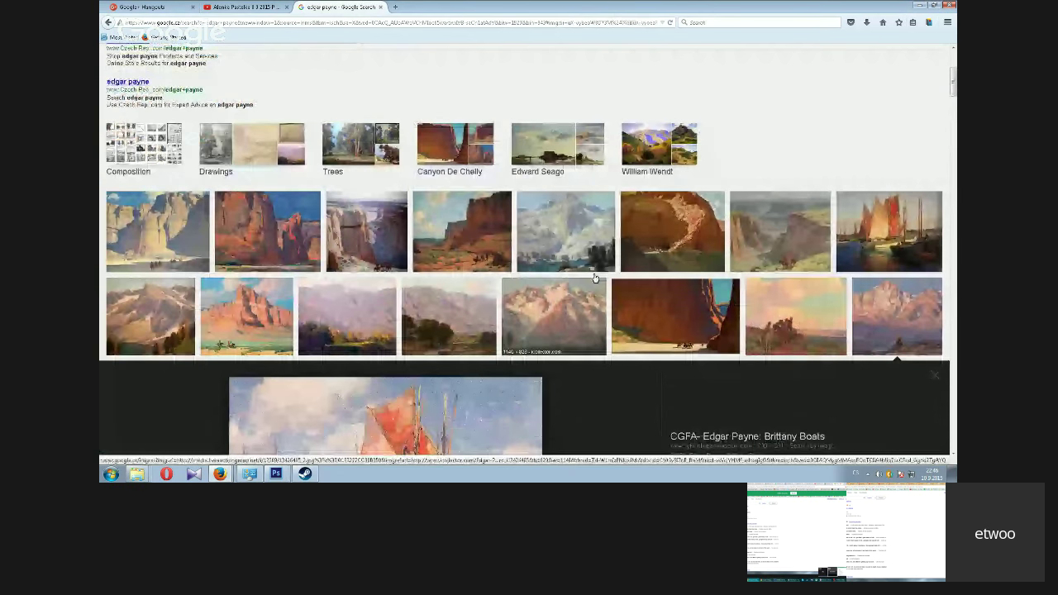
Preview the pale canyon master study, the black-and-white composition sketch sheet and its Forms of Composition page.
scroll(594, 277, "down", 10)
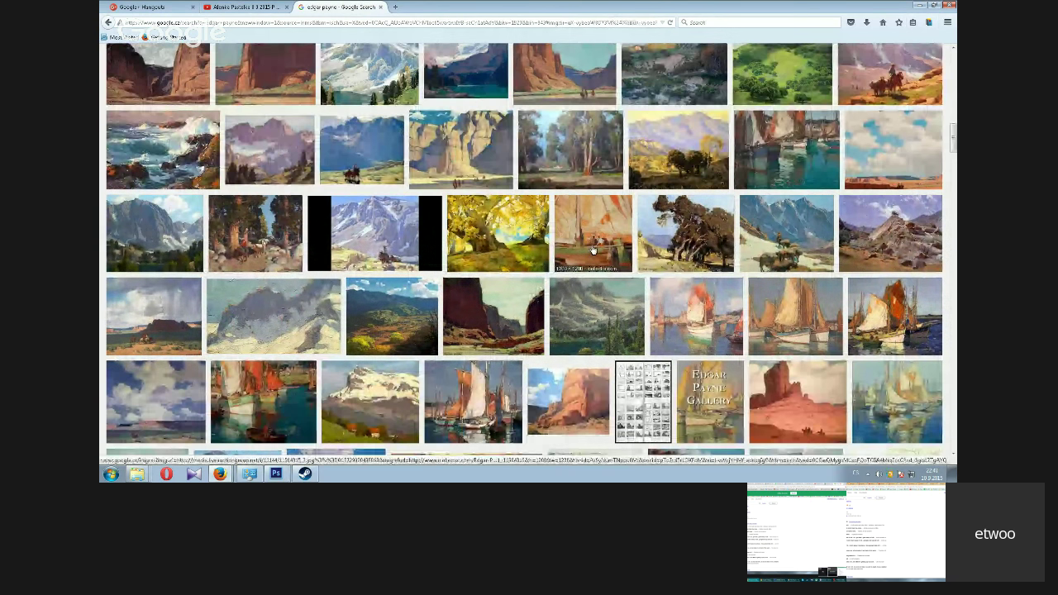
left_click(461, 149)
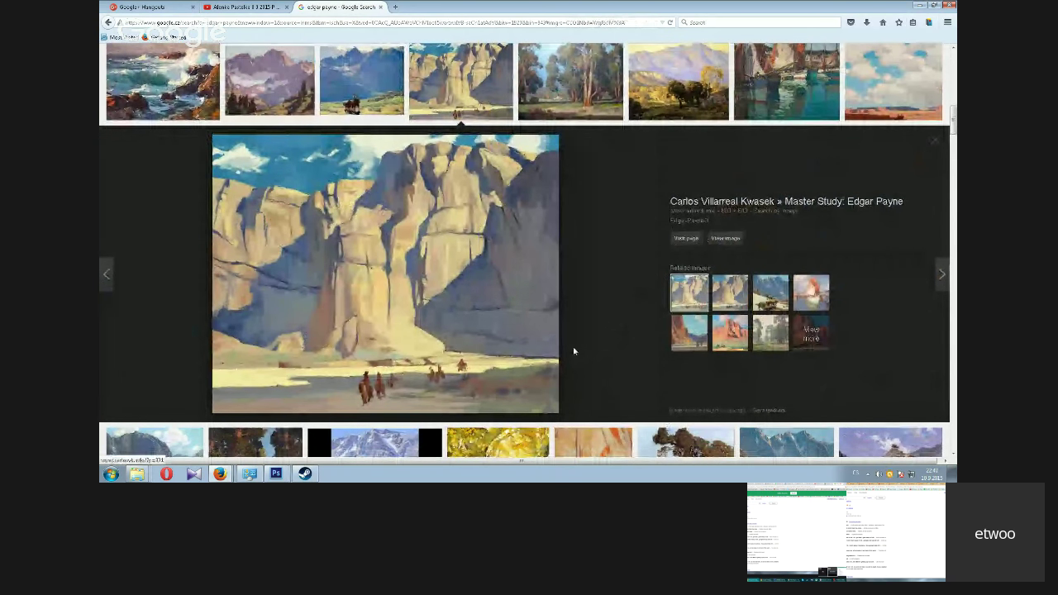
scroll(574, 352, "down", 2)
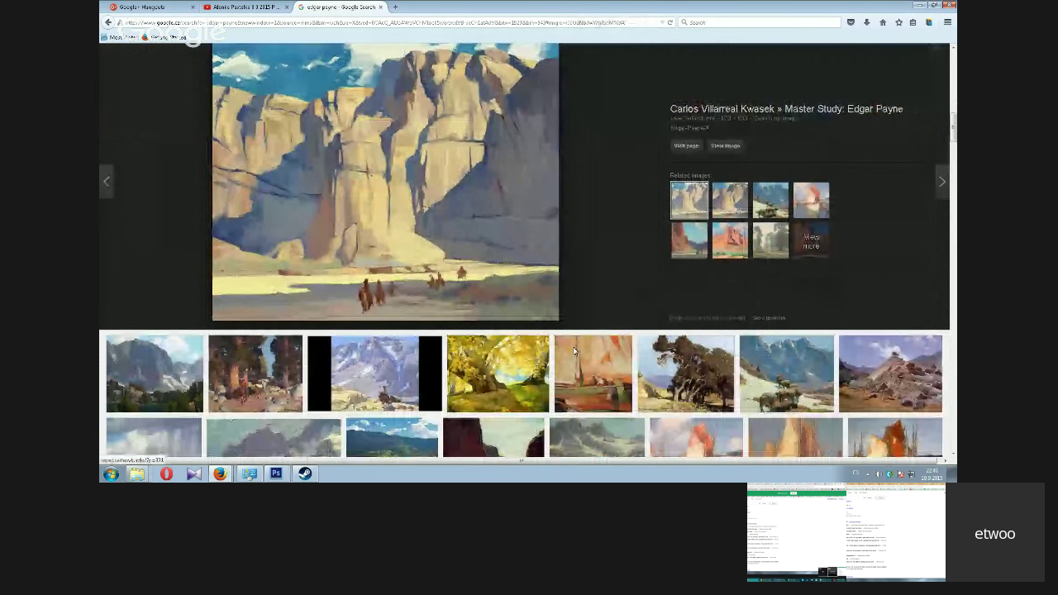
scroll(574, 351, "down", 3)
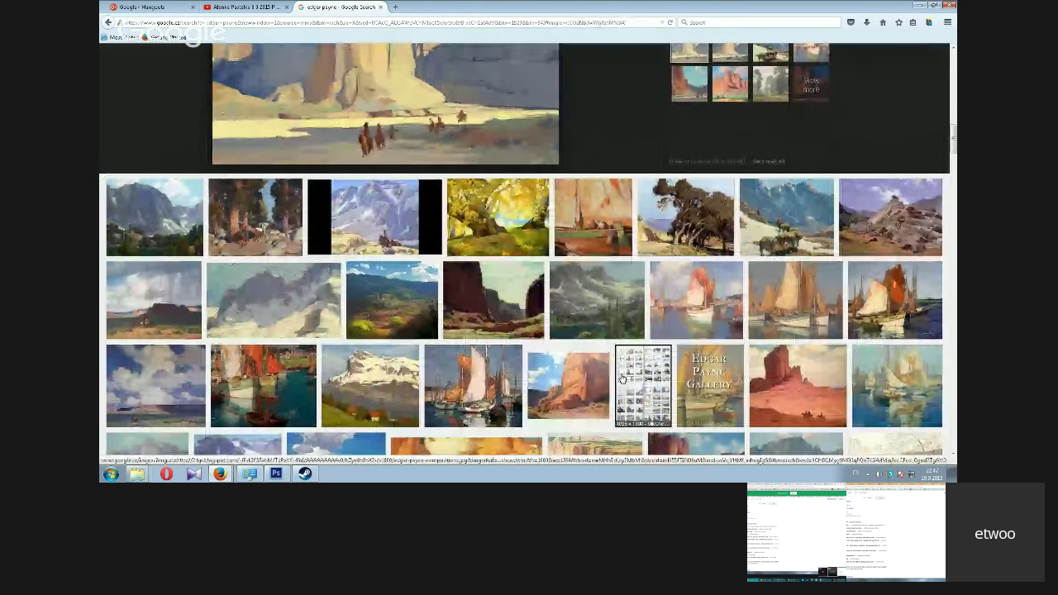
left_click(622, 379)
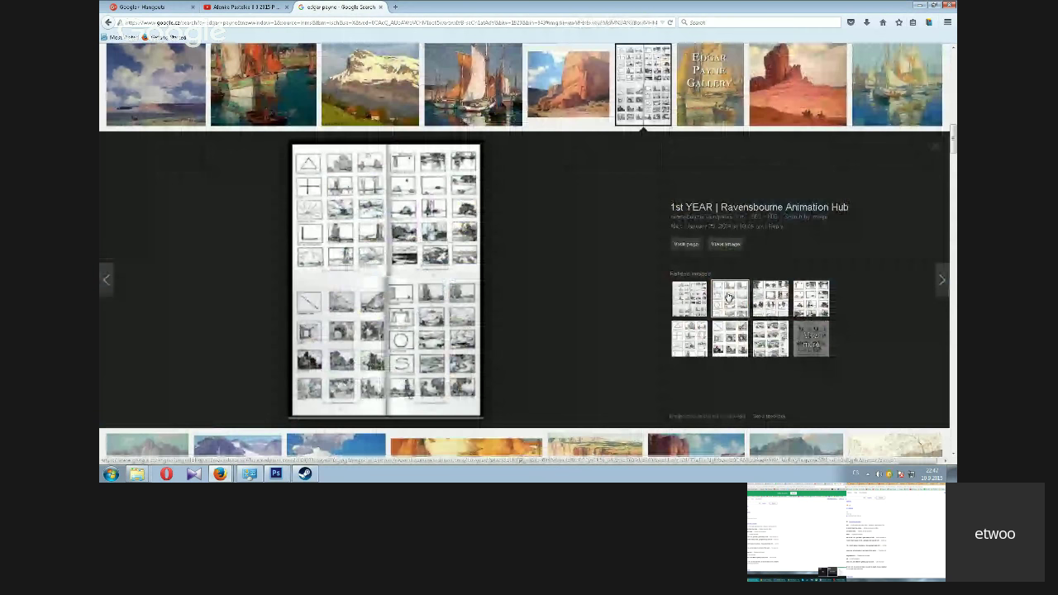
left_click(729, 298)
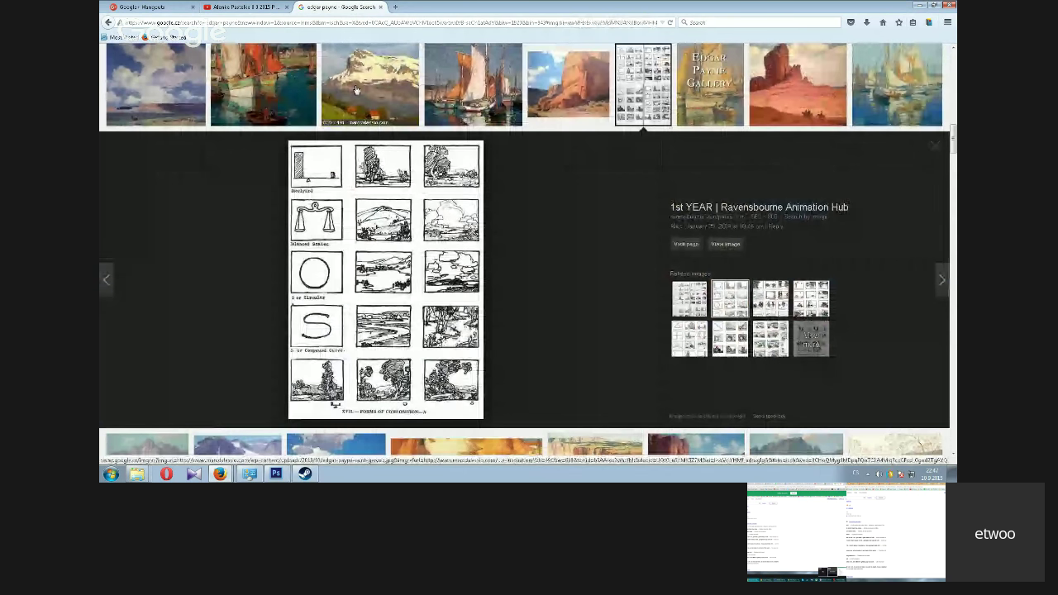
Preview the snowy Alpine painting, Mountain Lake and a reed-thicket painting, then return to the Alpine one.
left_click(356, 89)
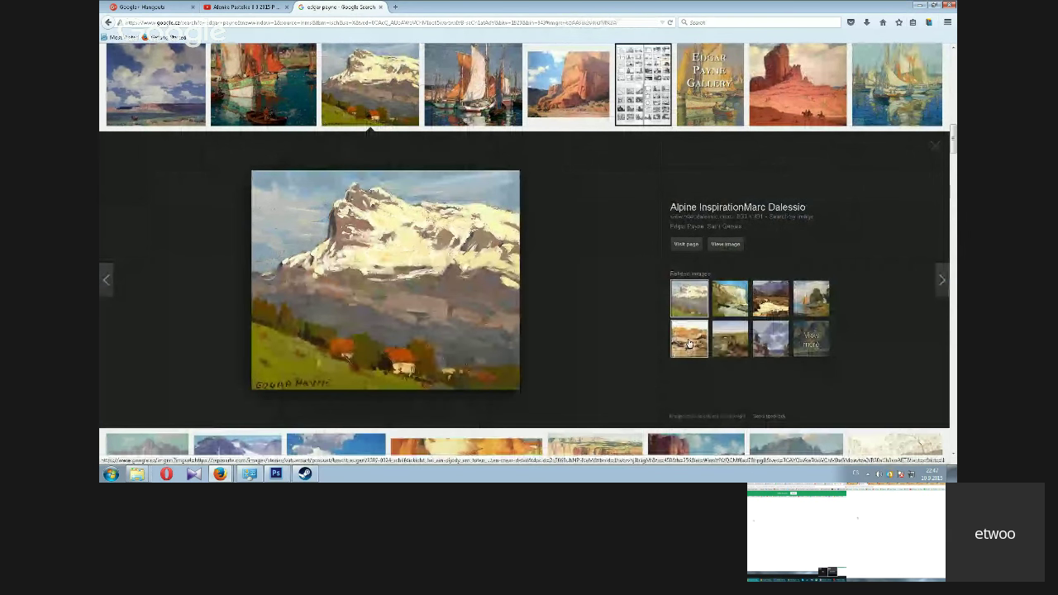
left_click(771, 339)
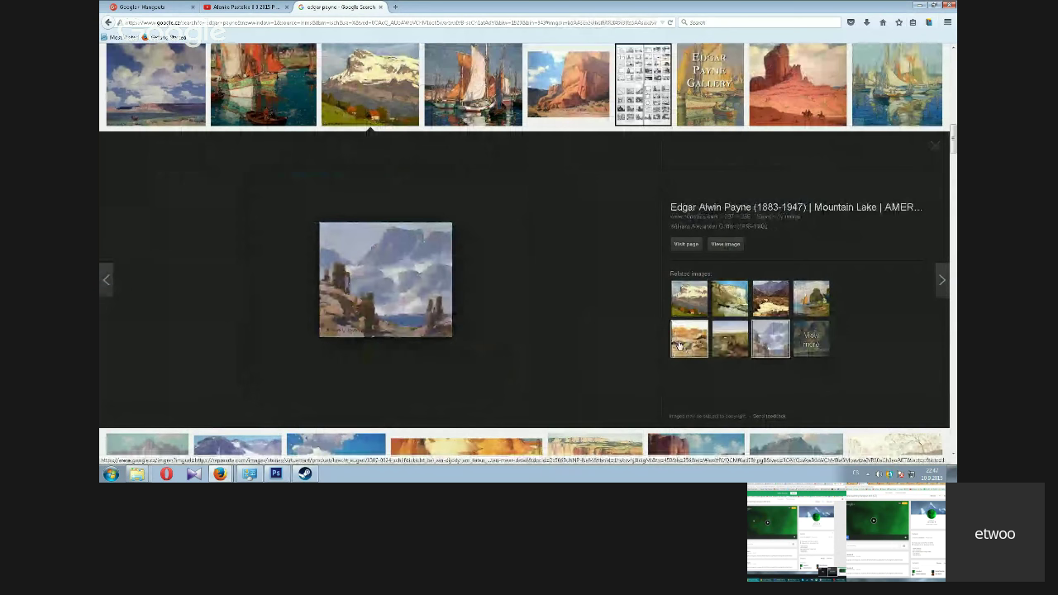
left_click(679, 346)
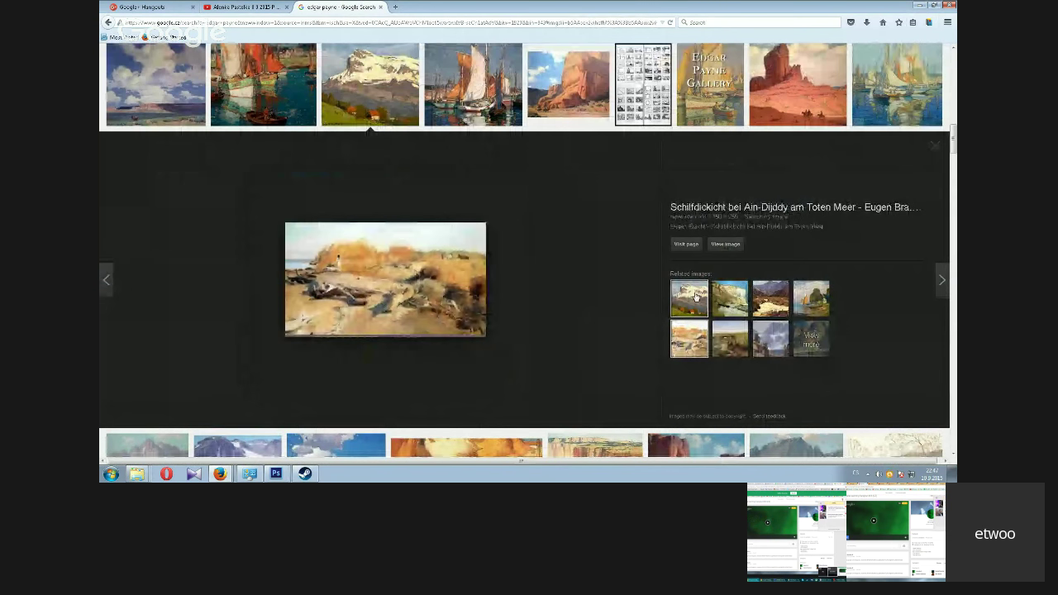
left_click(696, 298)
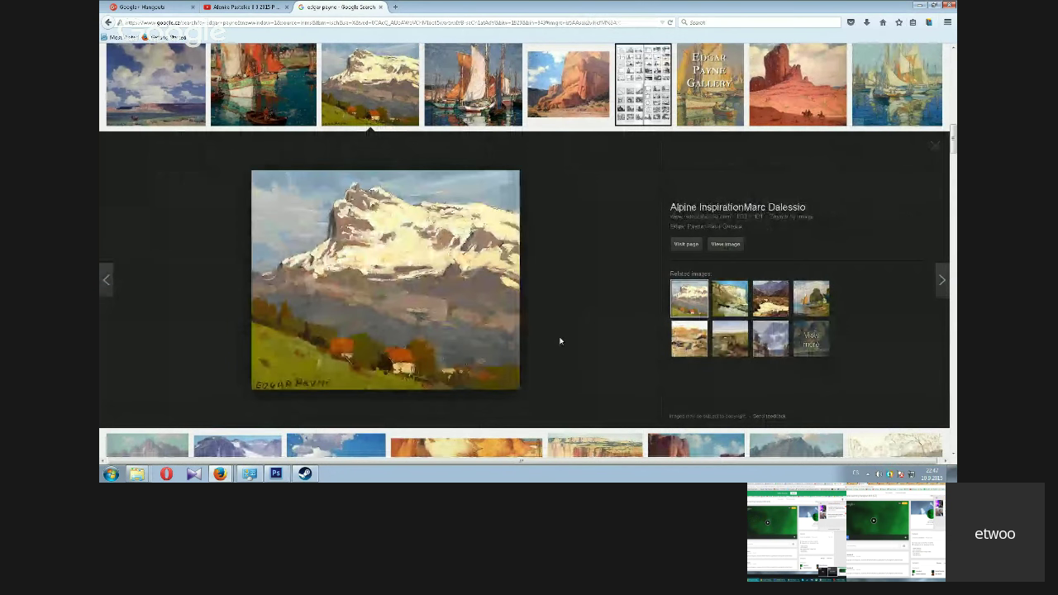
scroll(560, 341, "down", 3)
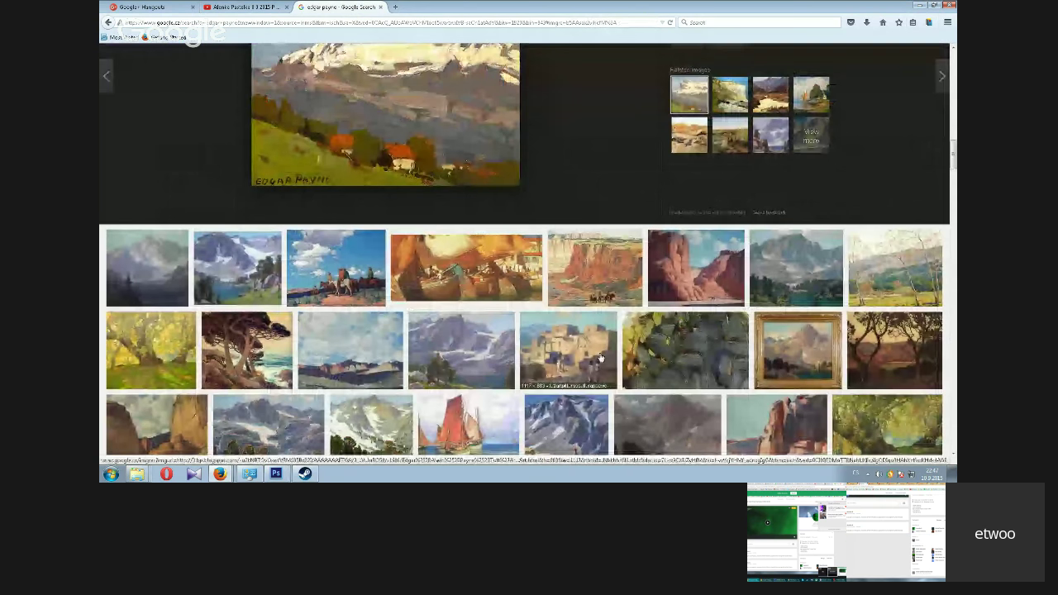
scroll(612, 359, "down", 1)
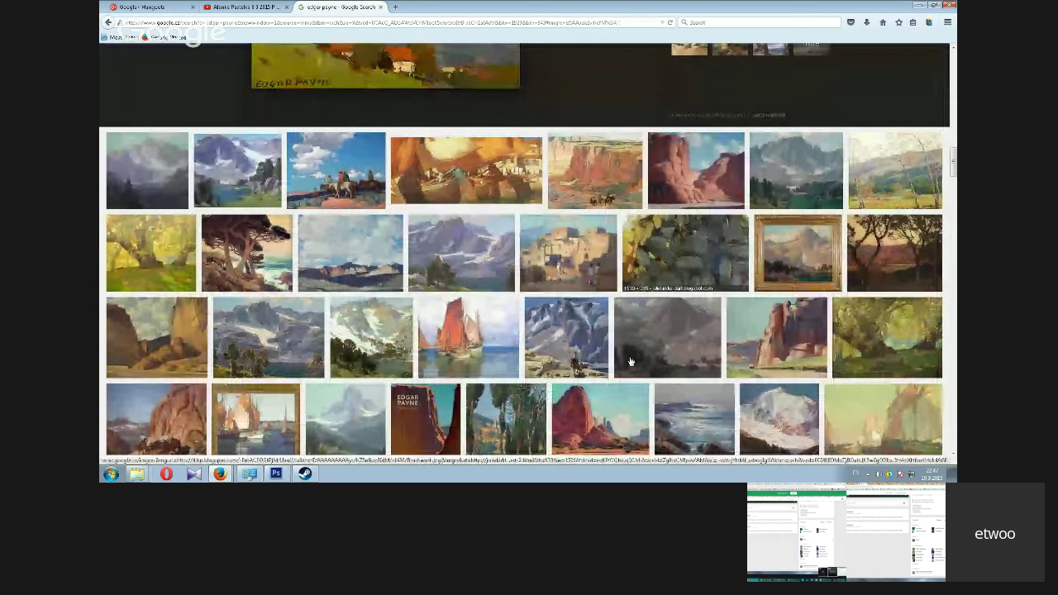
scroll(630, 361, "down", 1)
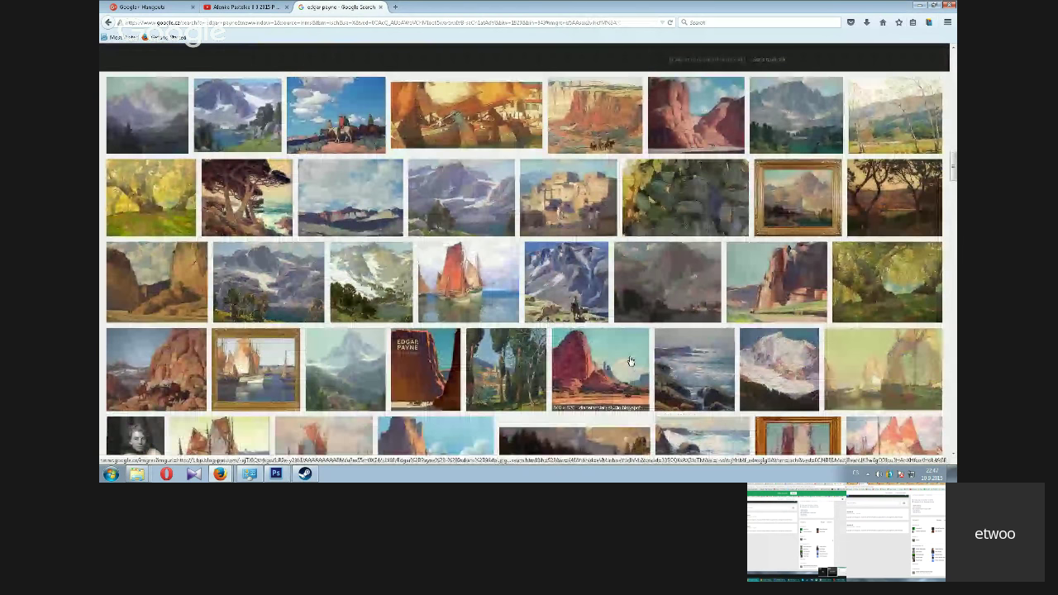
Preview the grey mountain, purple mountain, canyon, cloudy landscape and red-sailboat paintings.
left_click(653, 290)
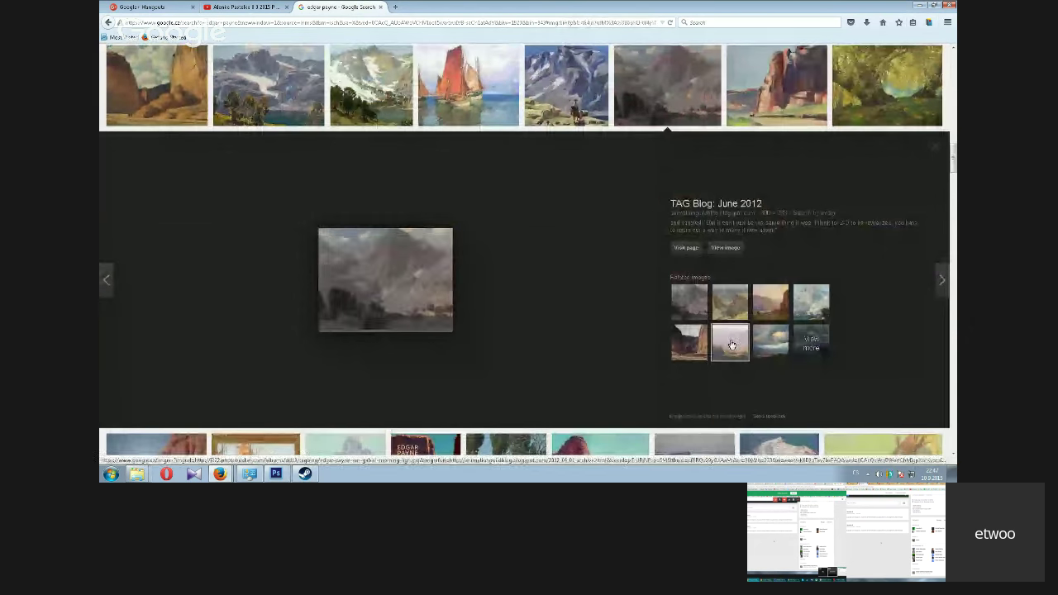
mouse_move(729, 343)
mouse_move(679, 310)
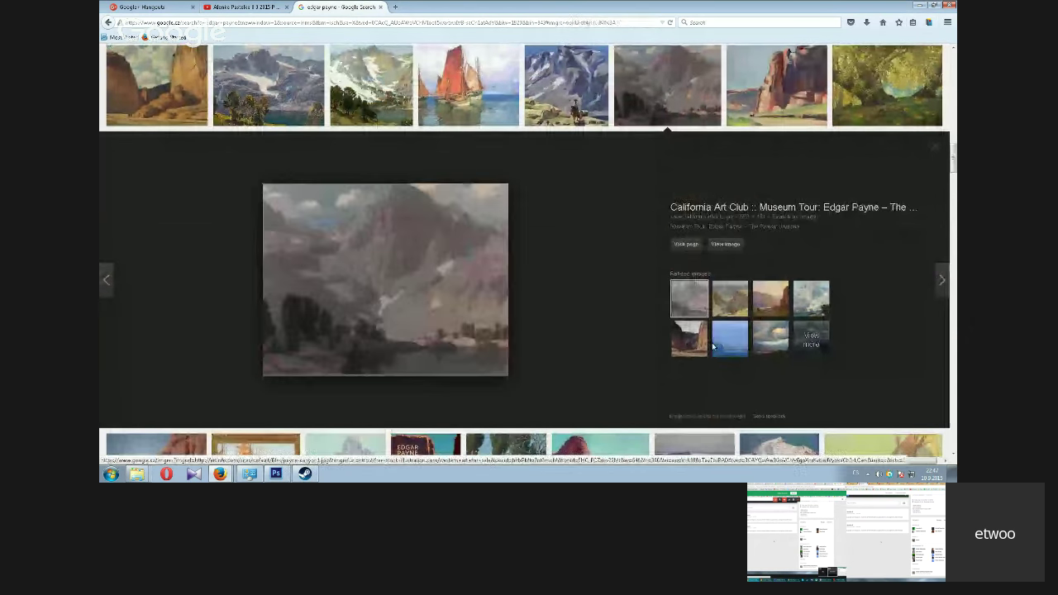
left_click(734, 306)
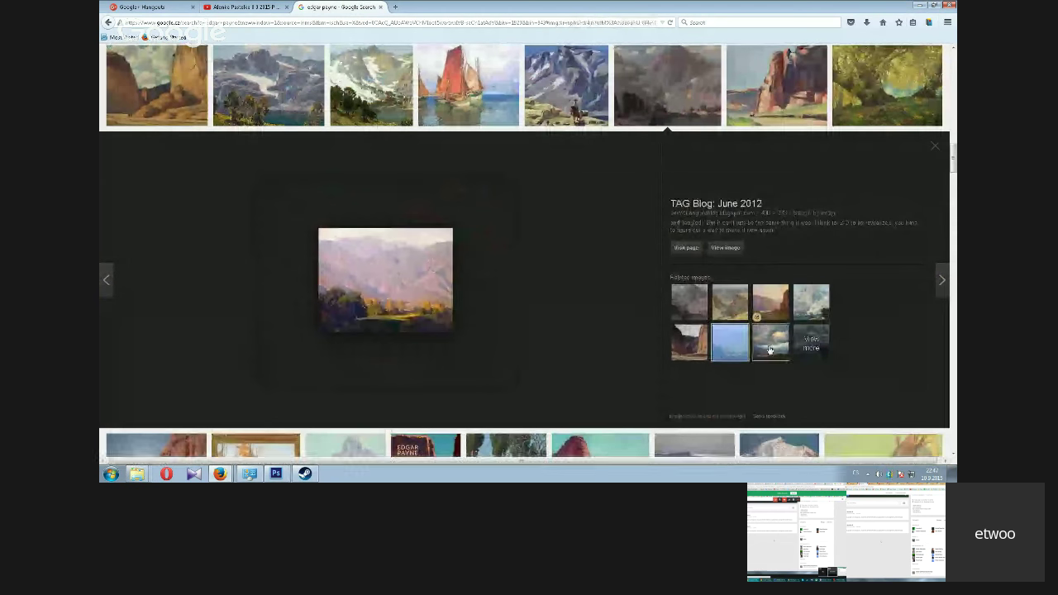
left_click(688, 348)
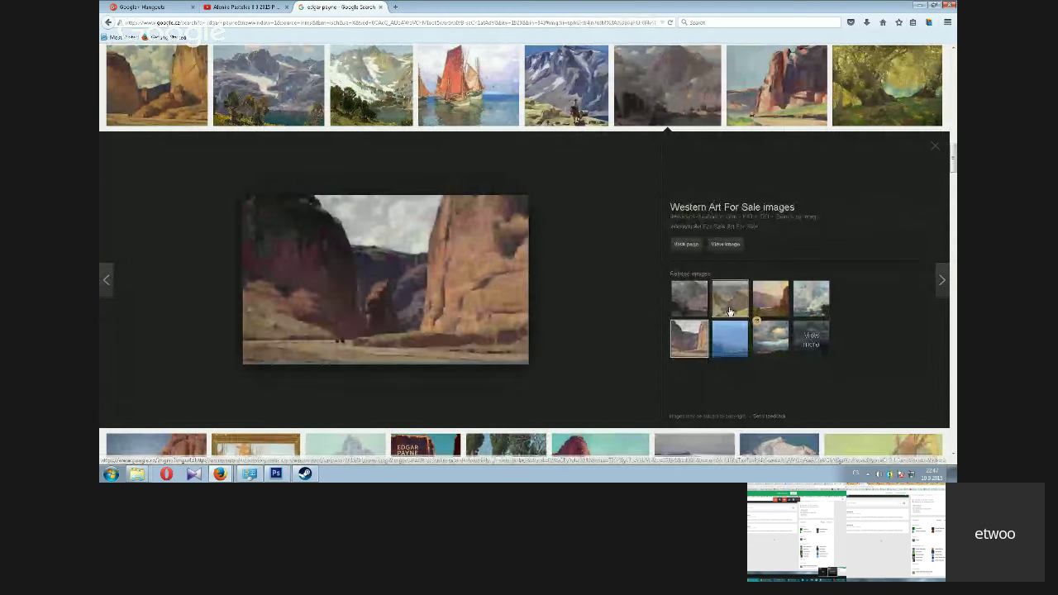
left_click(758, 354)
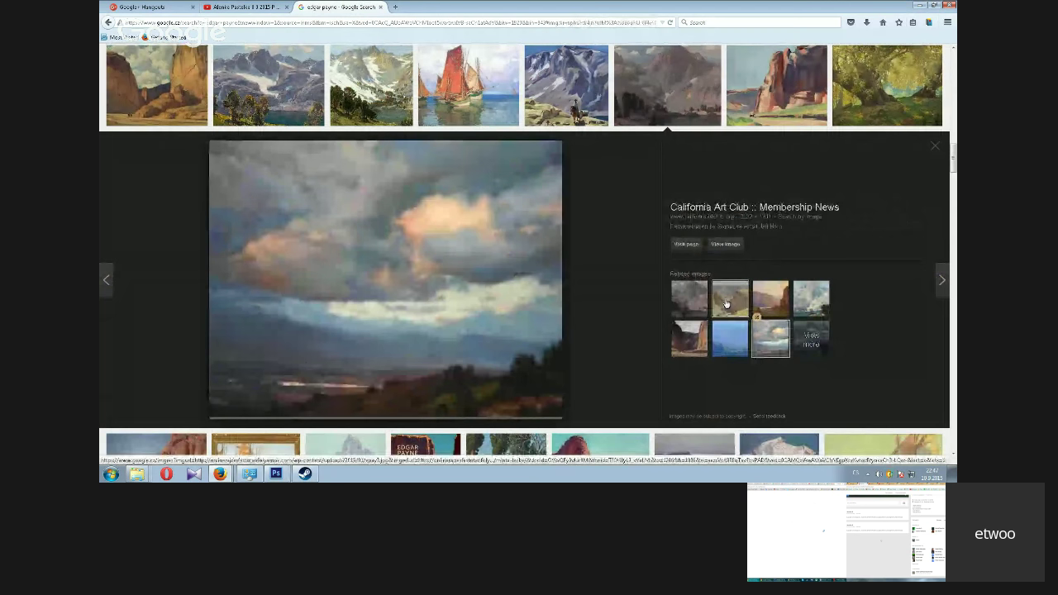
left_click(514, 106)
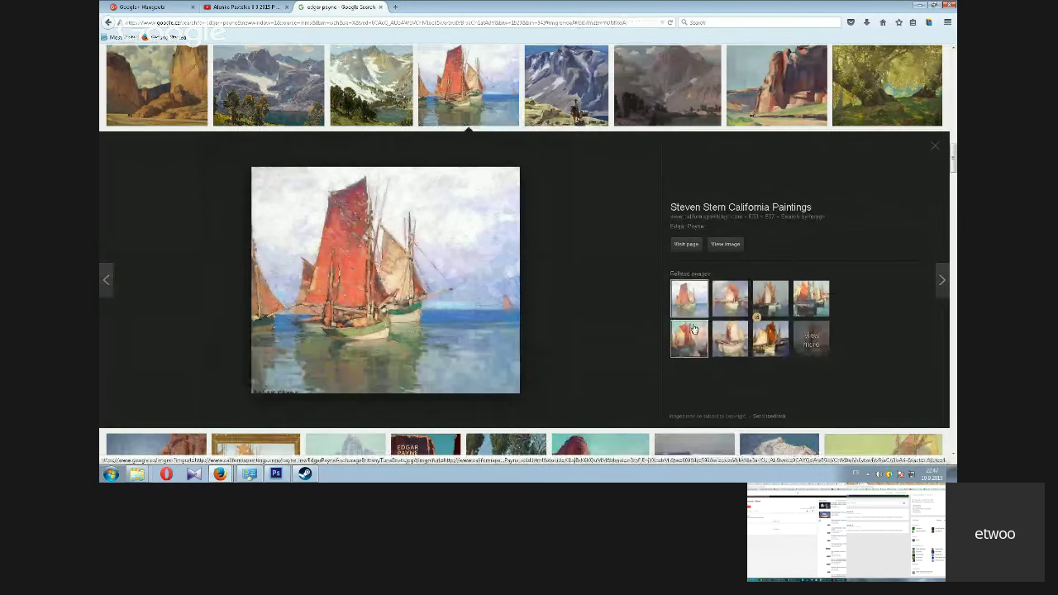
Scroll the results, then switch back to the Hangouts tab with Ctrl+Tab.
scroll(653, 345, "down", 2)
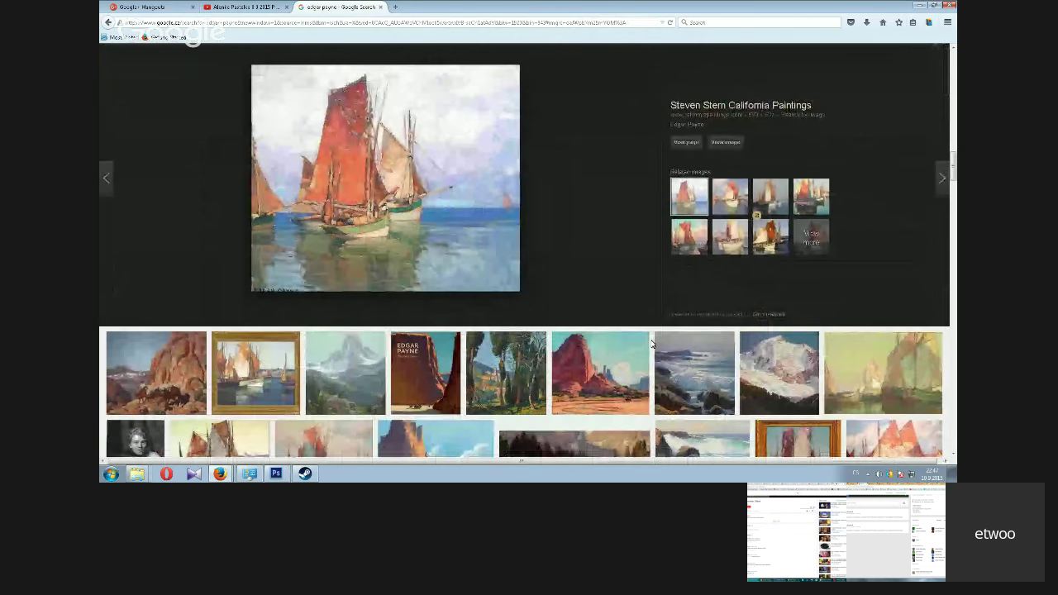
scroll(652, 344, "down", 4)
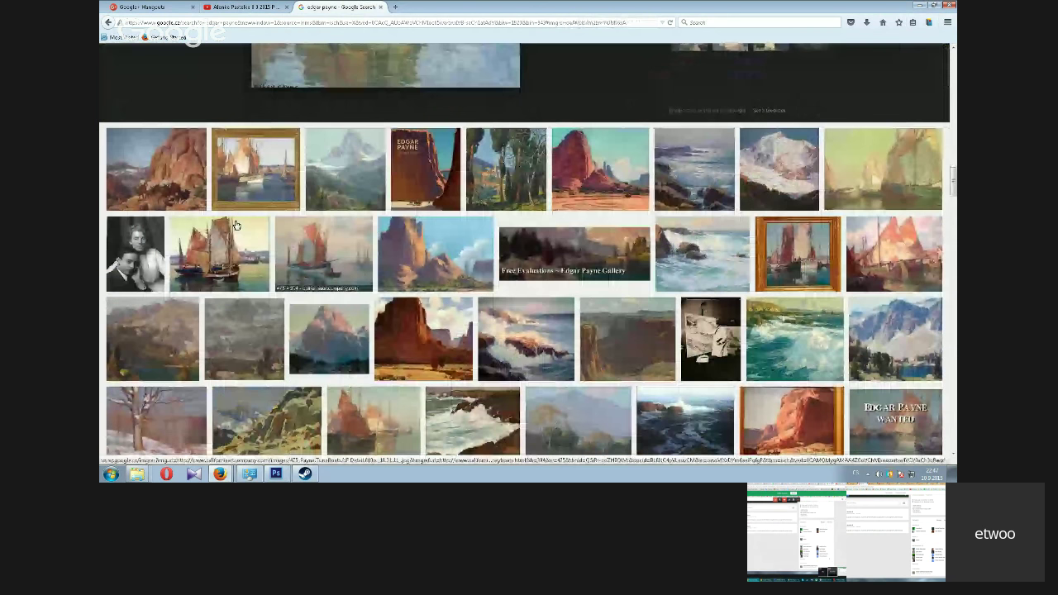
key("ctrl+Tab")
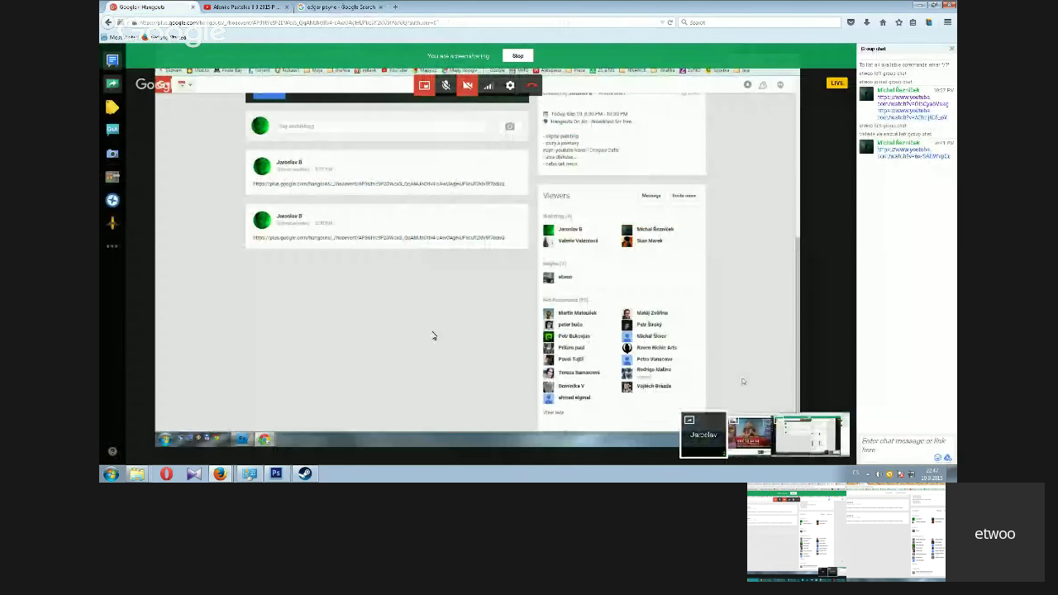
Look over the event's Viewers list: 4 watching, 1 maybe and 15 not responded.
scroll(743, 382, "down", 1)
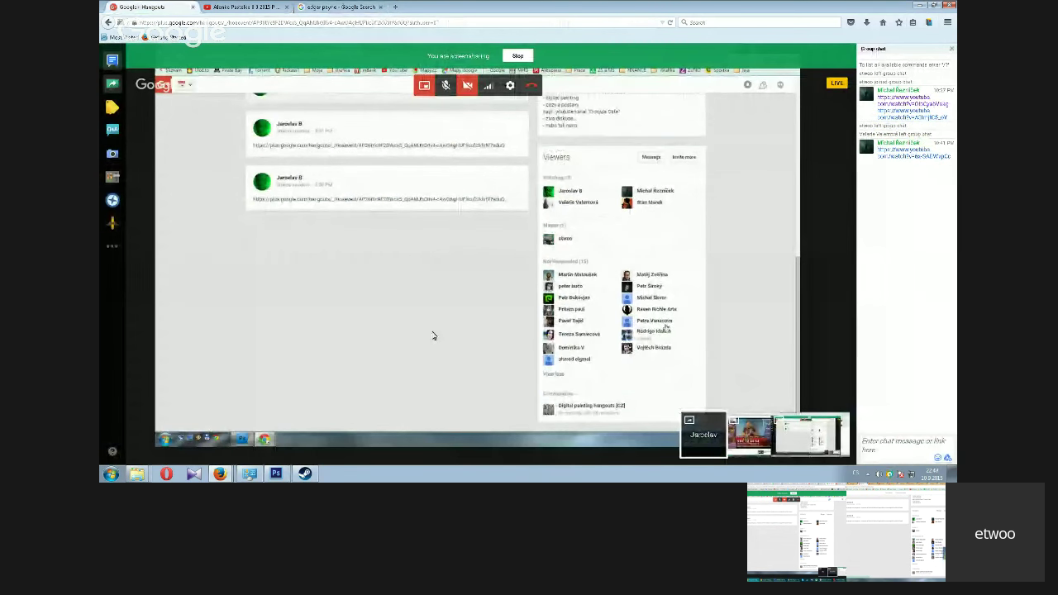
mouse_move(664, 325)
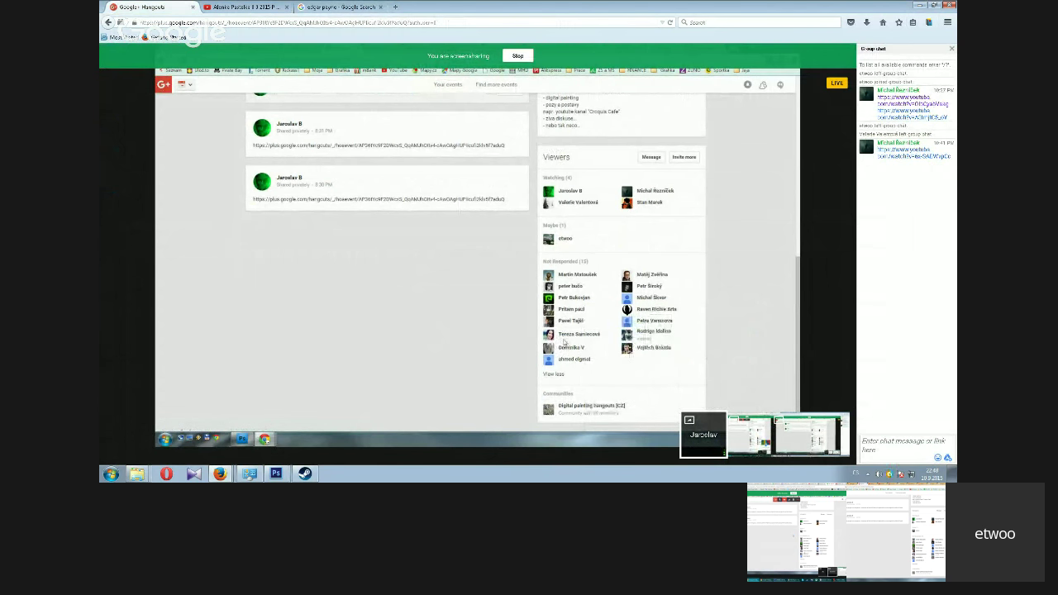
mouse_move(568, 337)
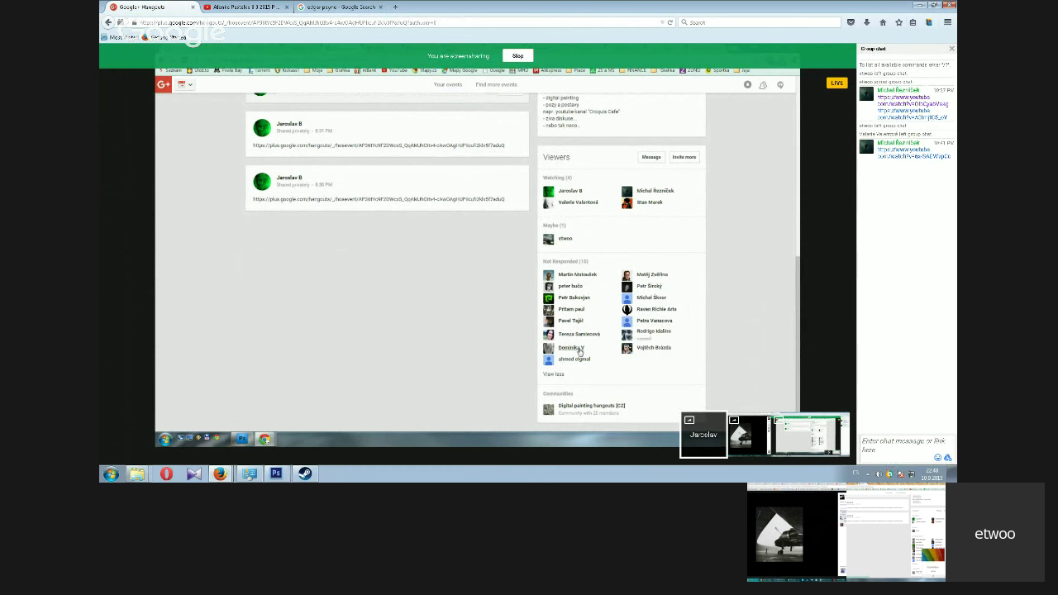
mouse_move(578, 350)
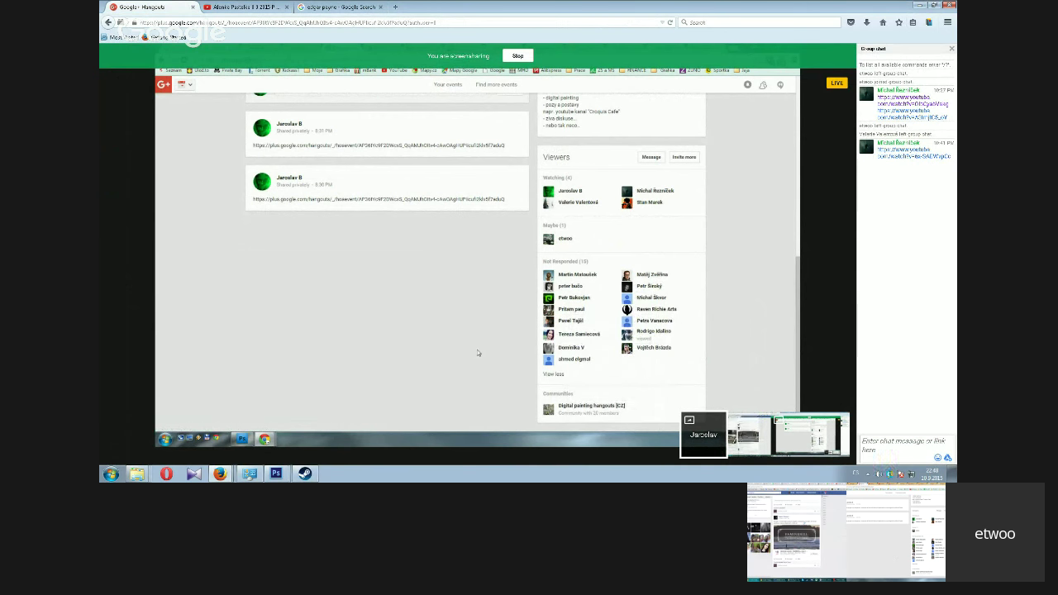
scroll(594, 330, "up", 5)
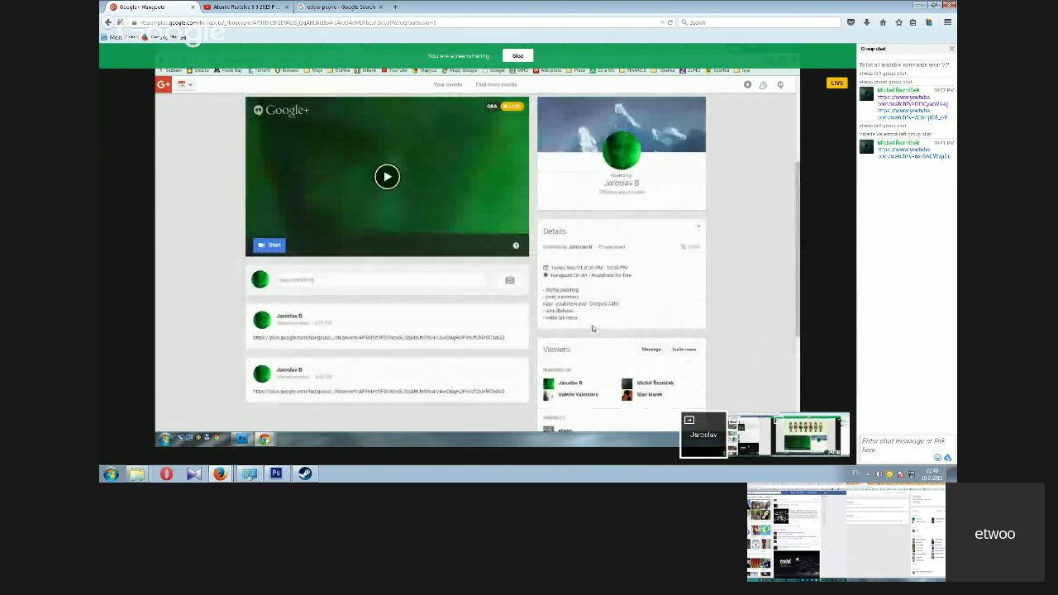
scroll(592, 325, "down", 3)
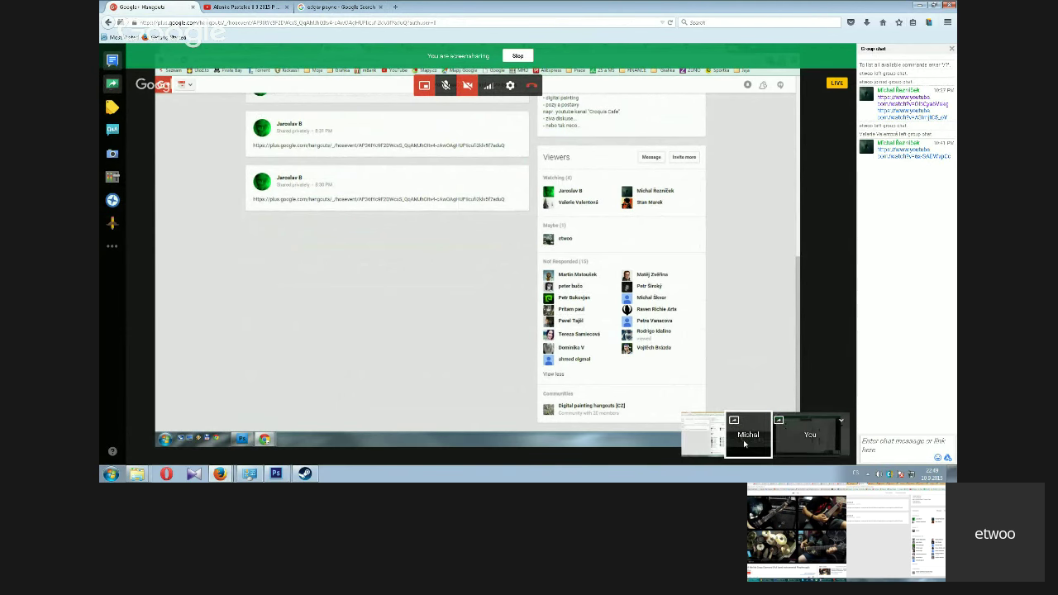
Watch another participant's shared screen, then bring up the 'Digital painting hangout #33 [CZ]' event page.
left_click(702, 449)
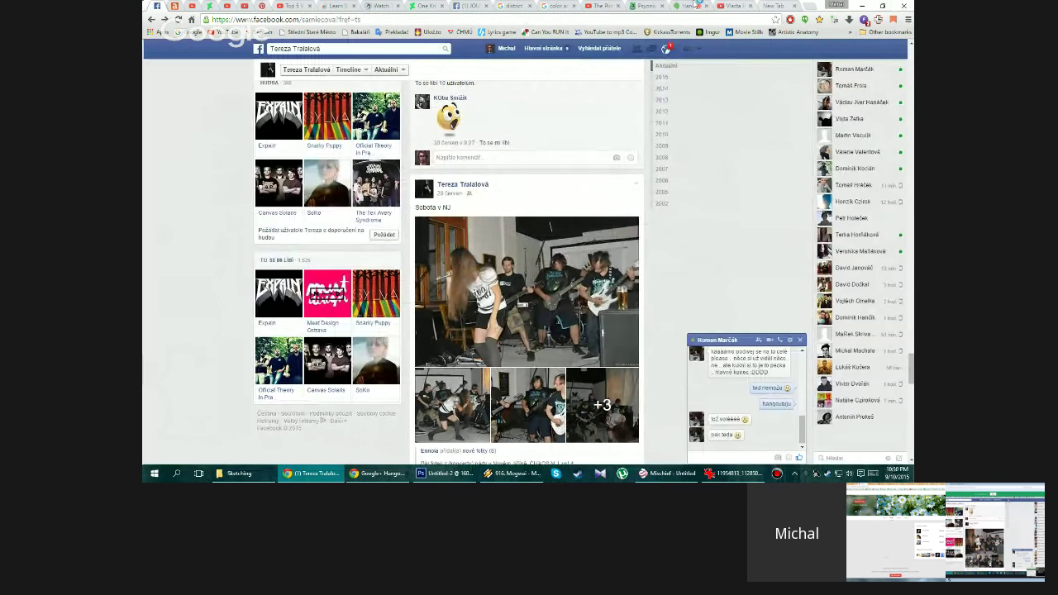
left_click(695, 5)
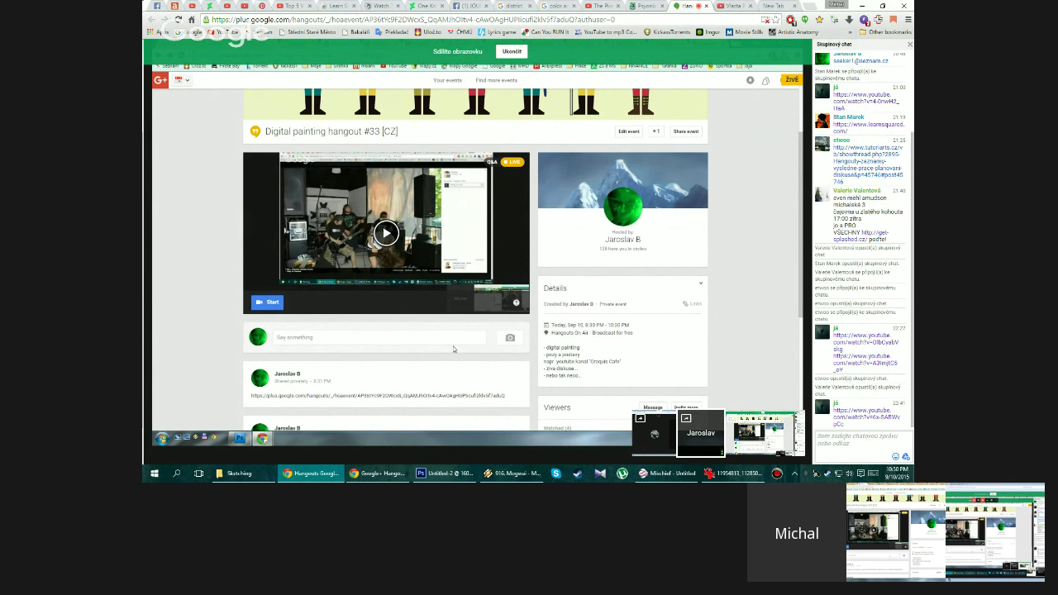
Scroll to the event's Viewers list and open one viewer's Google+ profile.
scroll(453, 348, "down", 3)
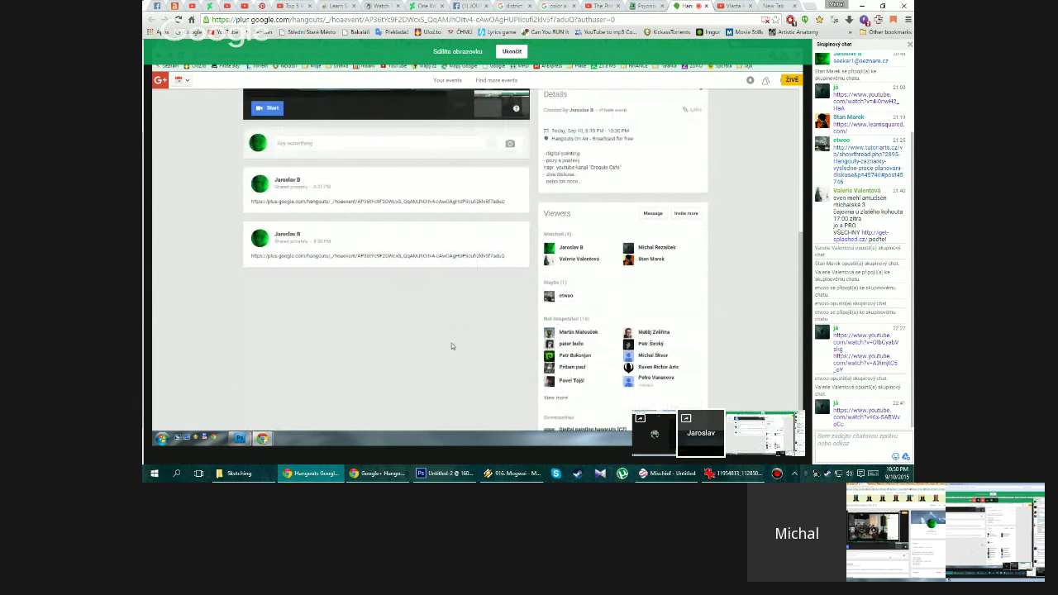
scroll(451, 346, "up", 2)
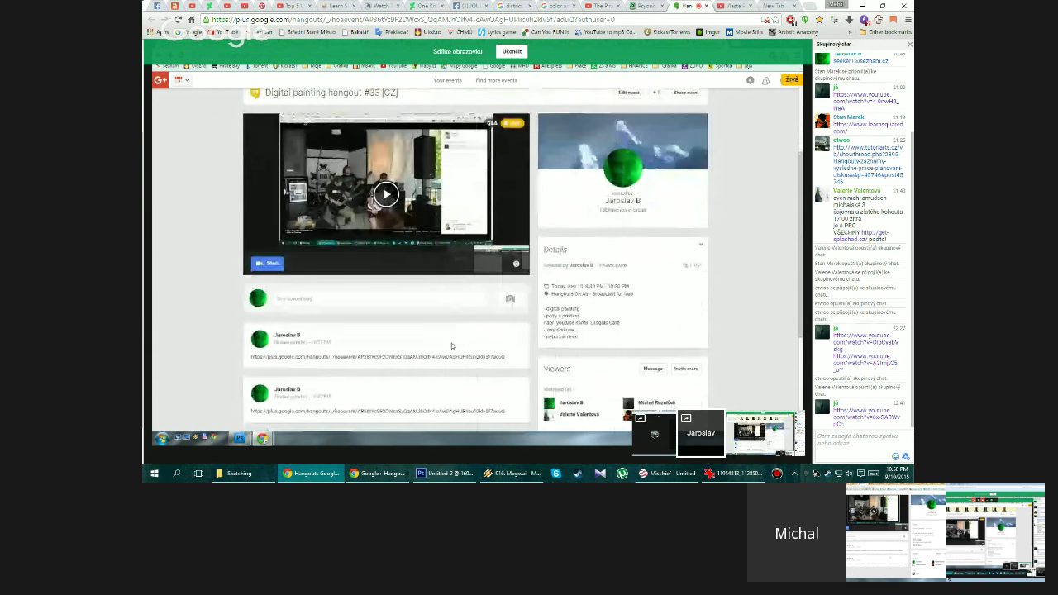
scroll(452, 347, "down", 2)
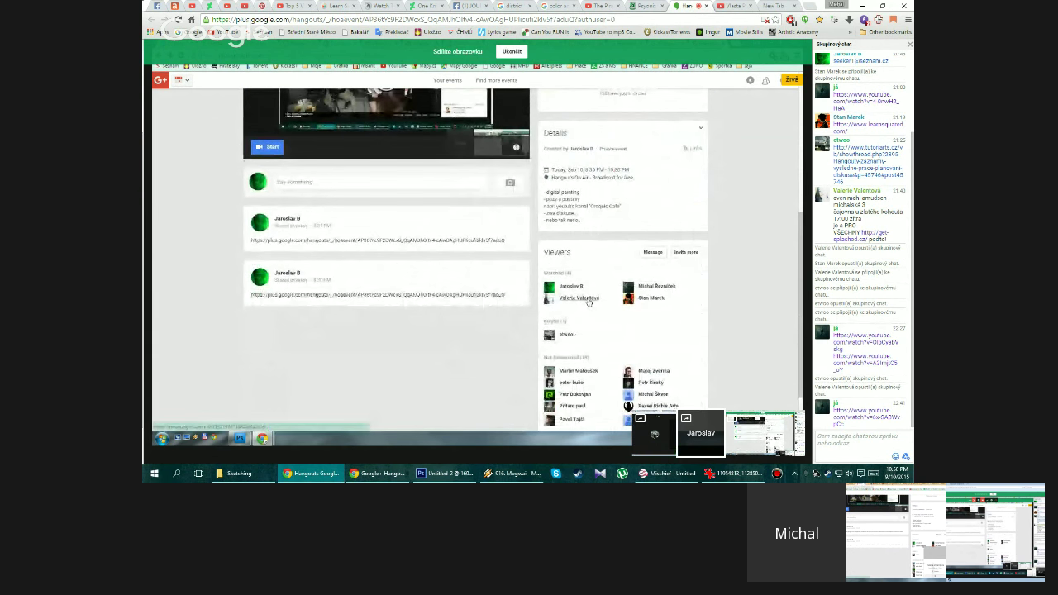
left_click(432, 292)
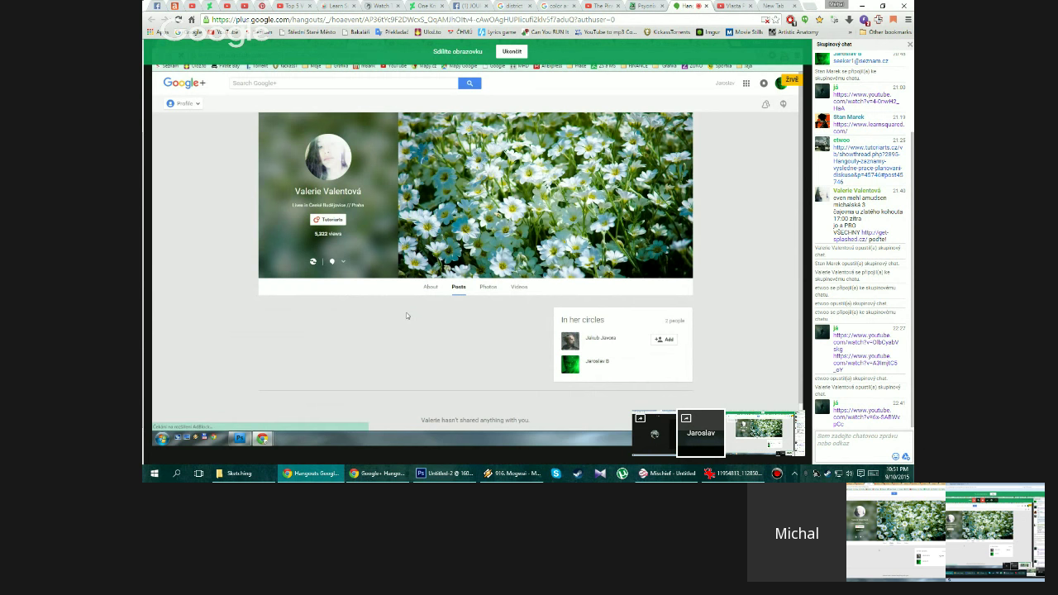
Show the profile's About tab, briefly select the birthday date, and scroll back to the top.
left_click(426, 290)
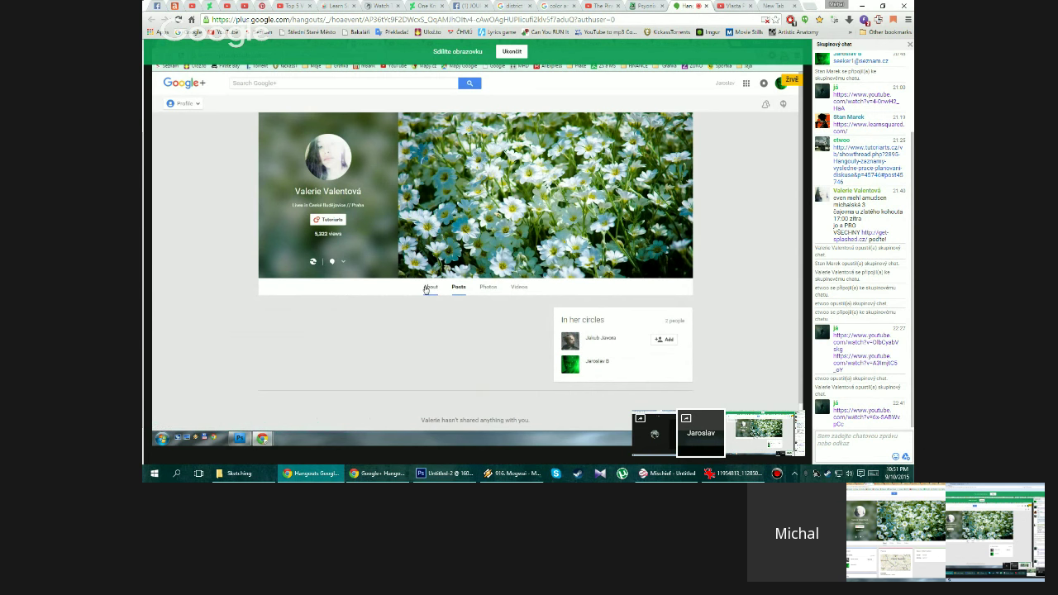
scroll(506, 340, "down", 3)
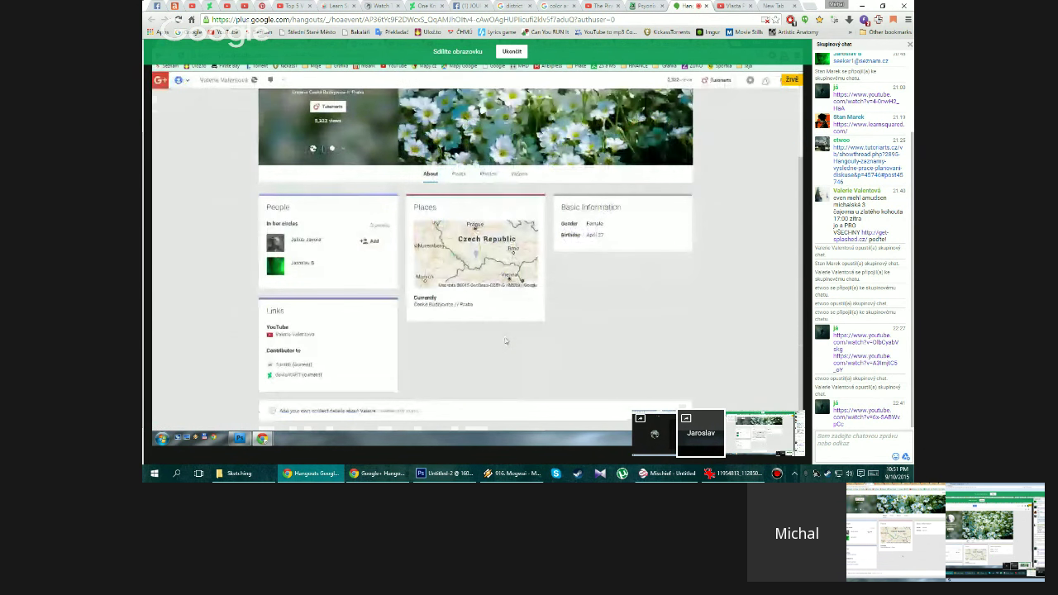
left_click_drag(604, 235, 590, 237)
left_click(585, 239)
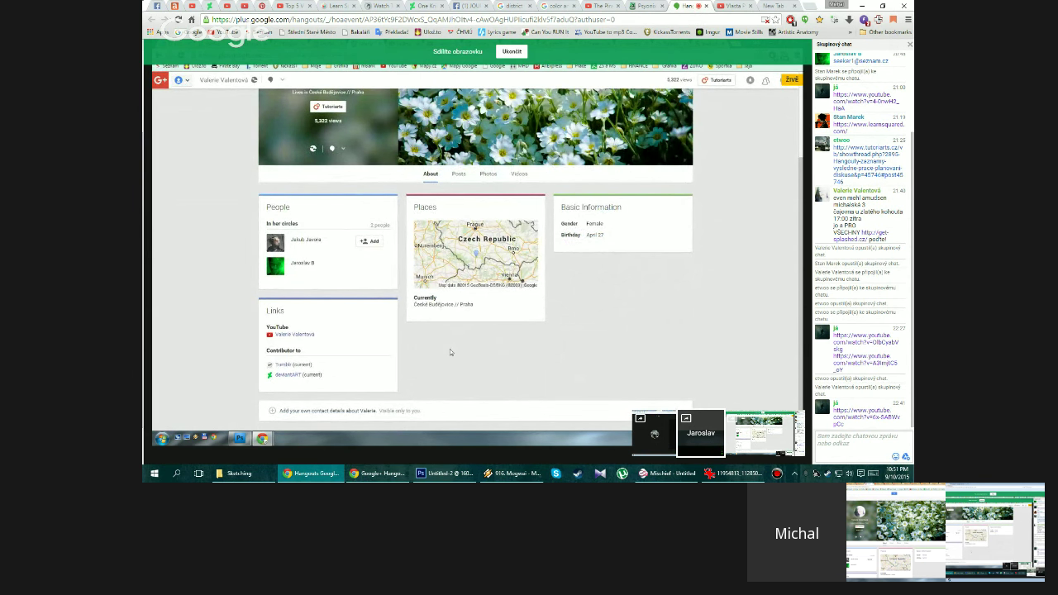
scroll(450, 349, "up", 3)
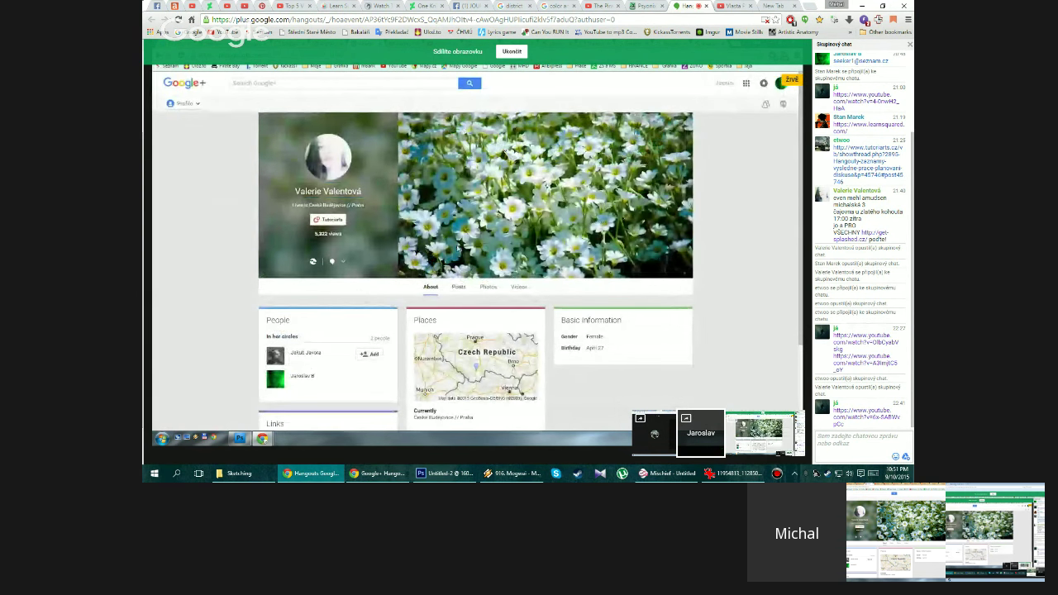
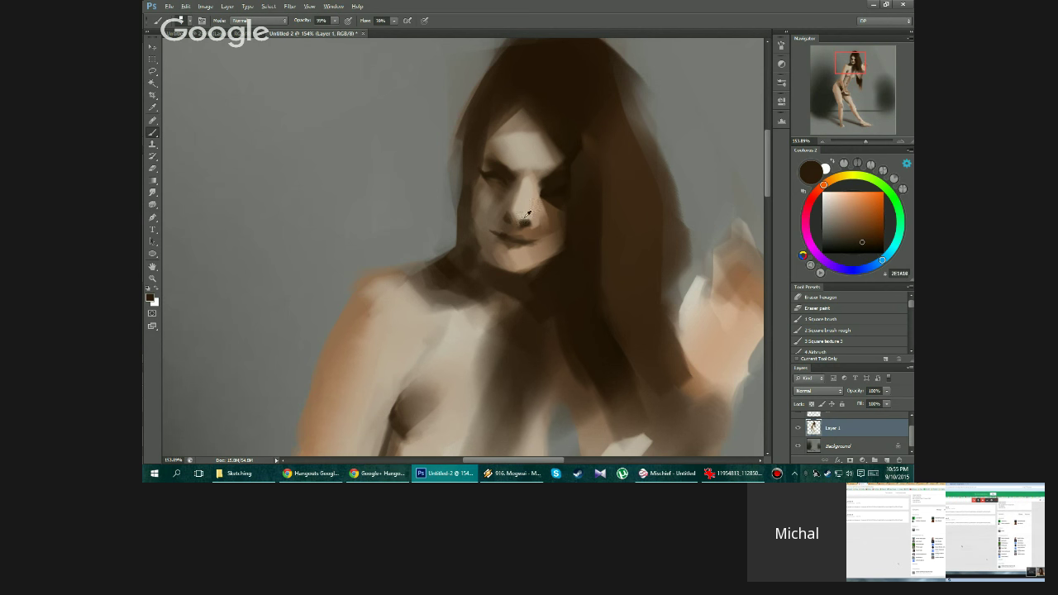
Sample skin tones, set 100% opacity, and paint a dark brown stroke between nose and right eye.
left_click(525, 214, "alt")
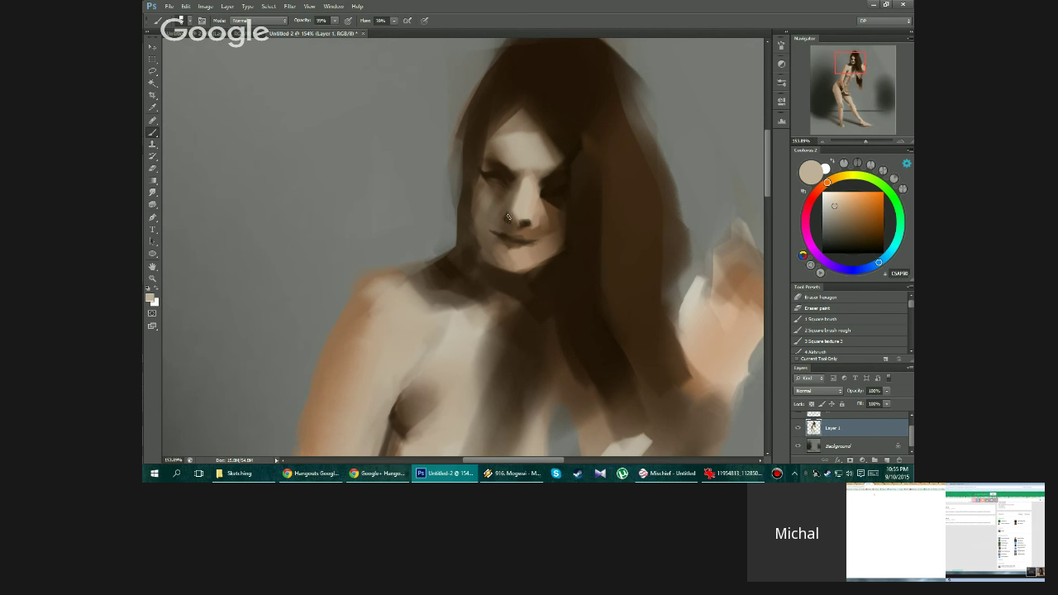
left_click(522, 213, "alt")
key("0")
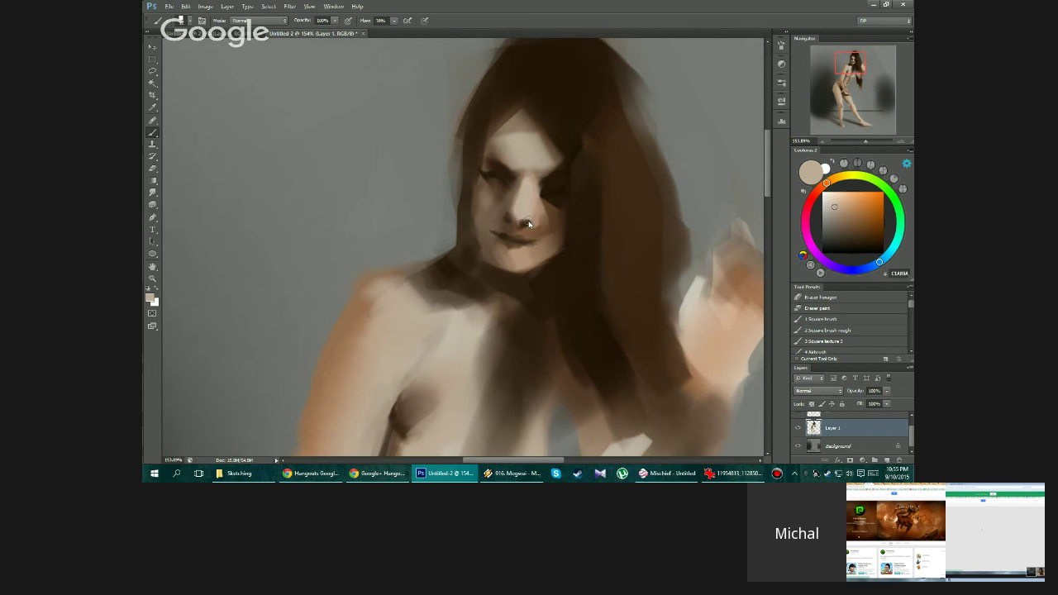
left_click(530, 220, "alt")
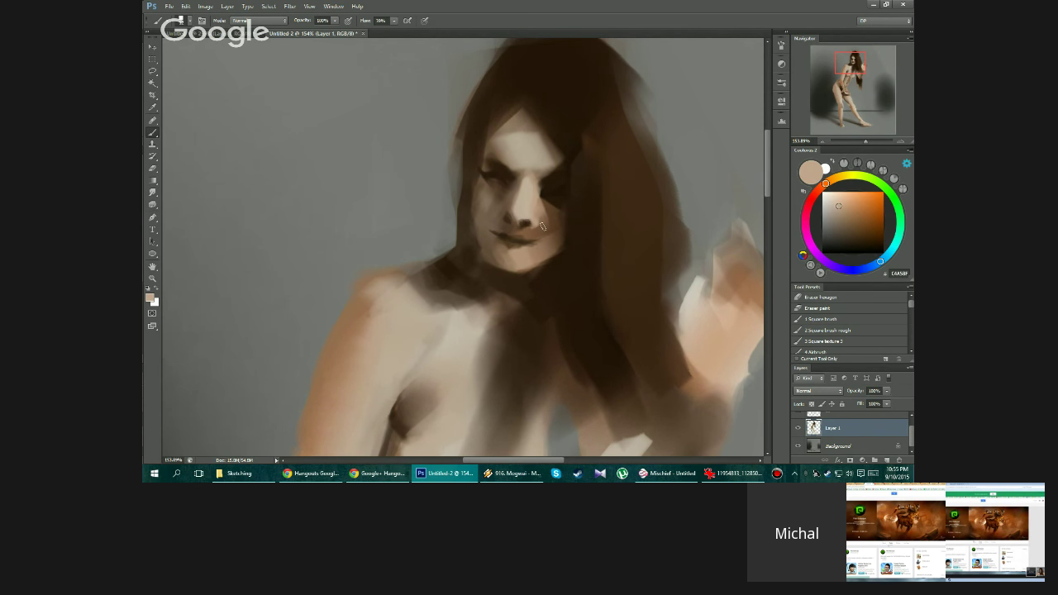
left_click(542, 225, "alt")
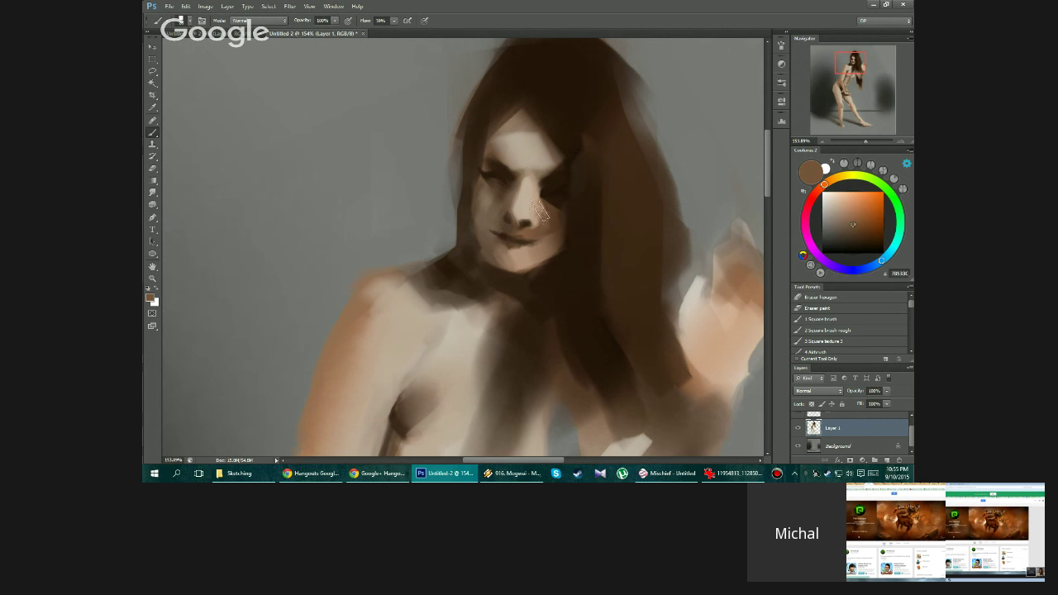
left_click(558, 197, "alt")
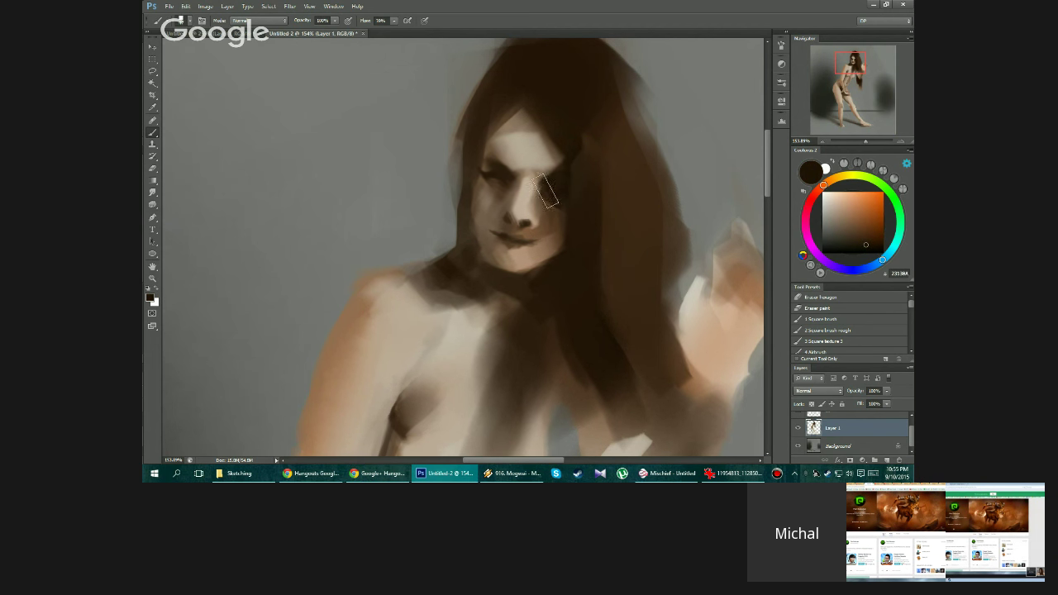
left_click_drag(539, 178, 537, 214)
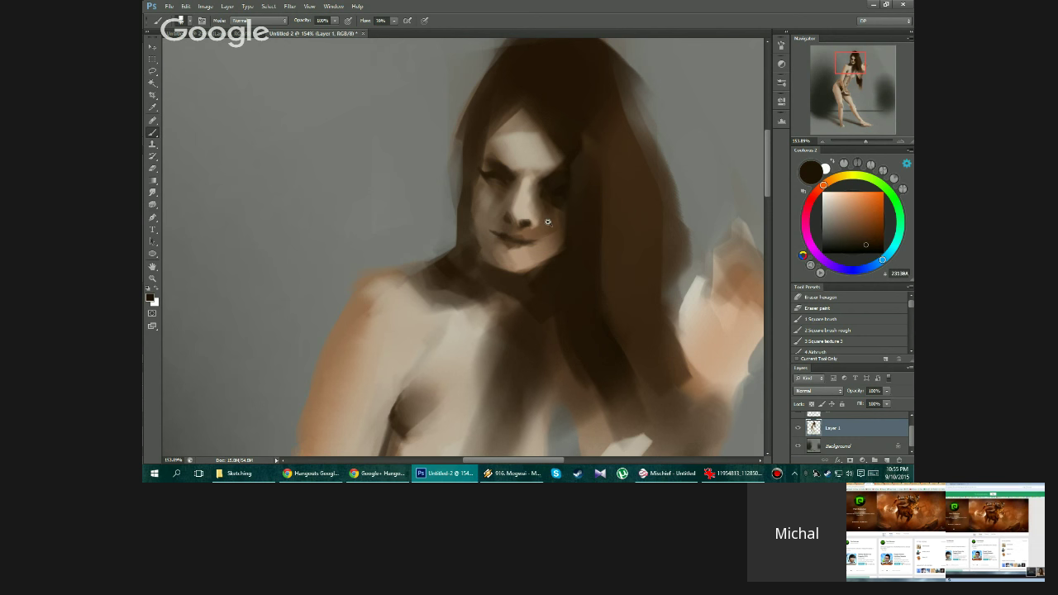
Sample lighter and darker browns from the face and a colour near the neck.
scroll(547, 221, "down", 3)
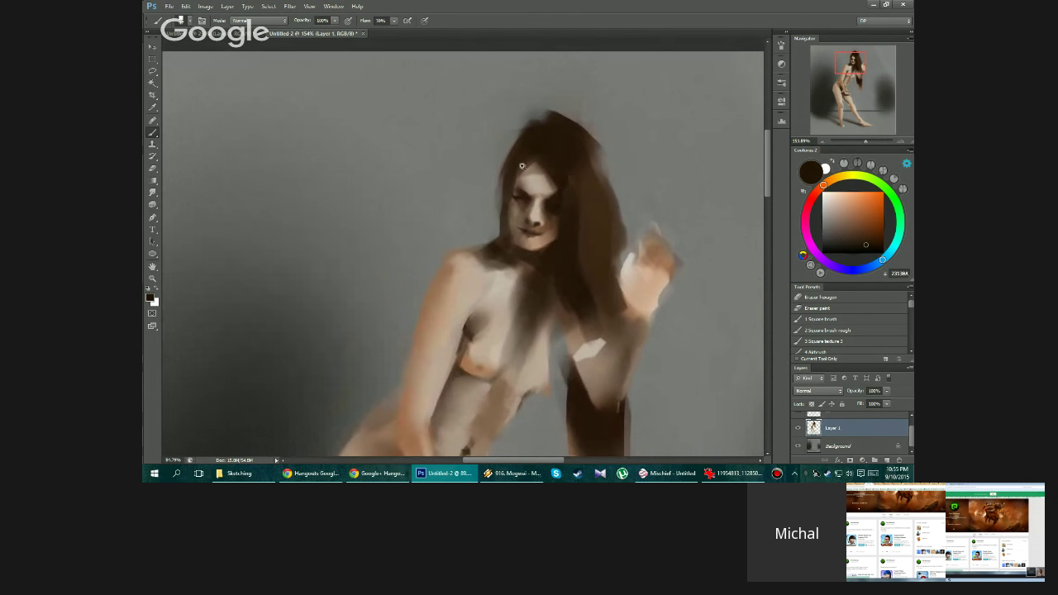
scroll(522, 166, "down", 2)
scroll(534, 216, "up", 4)
scroll(534, 216, "up", 3)
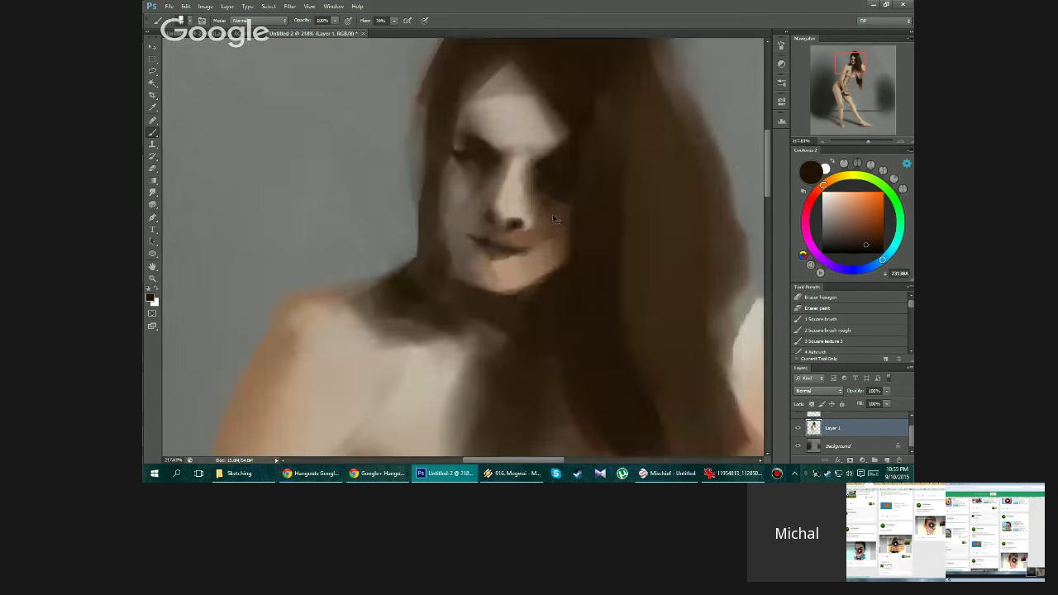
left_click(491, 201, "alt")
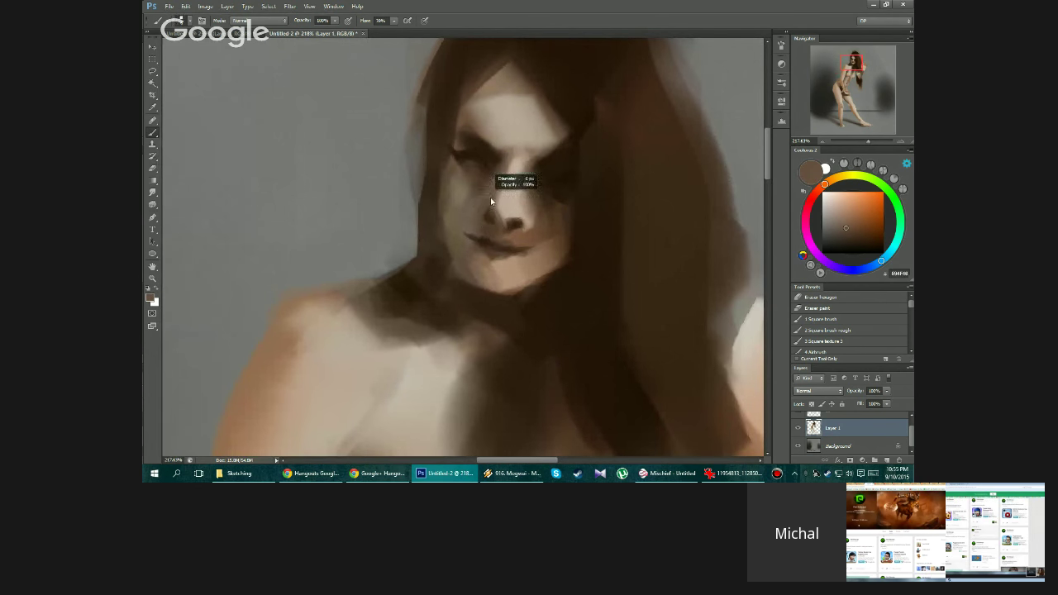
left_click(490, 177, "alt")
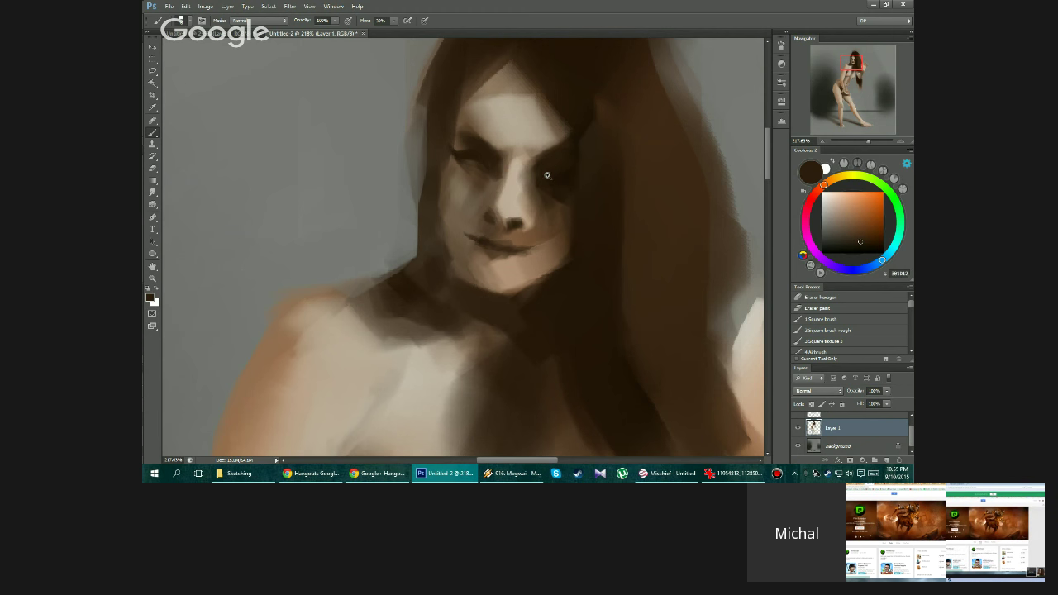
scroll(547, 175, "down", 3)
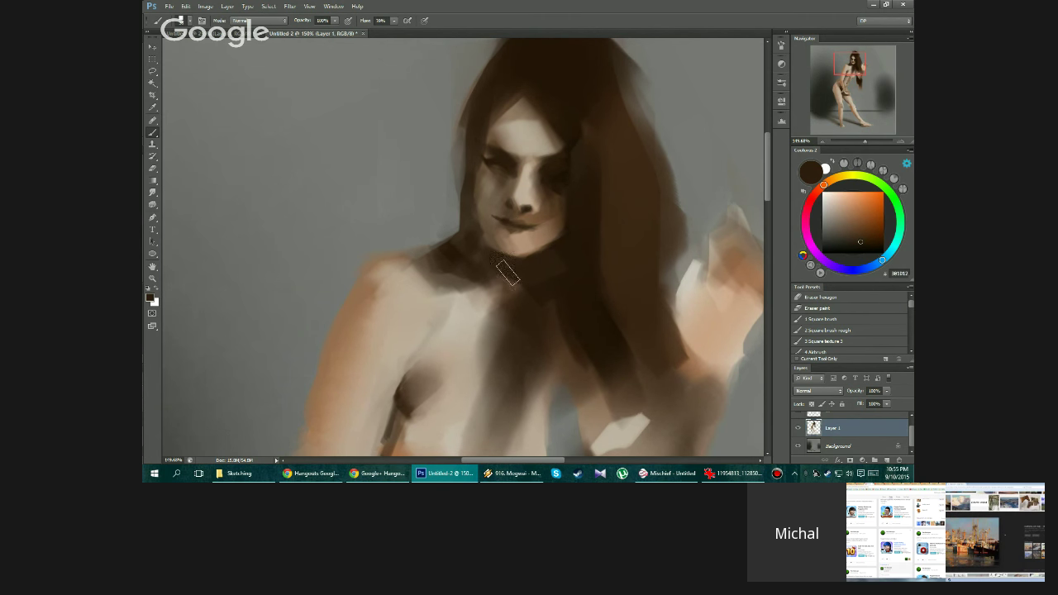
left_click(558, 233, "alt")
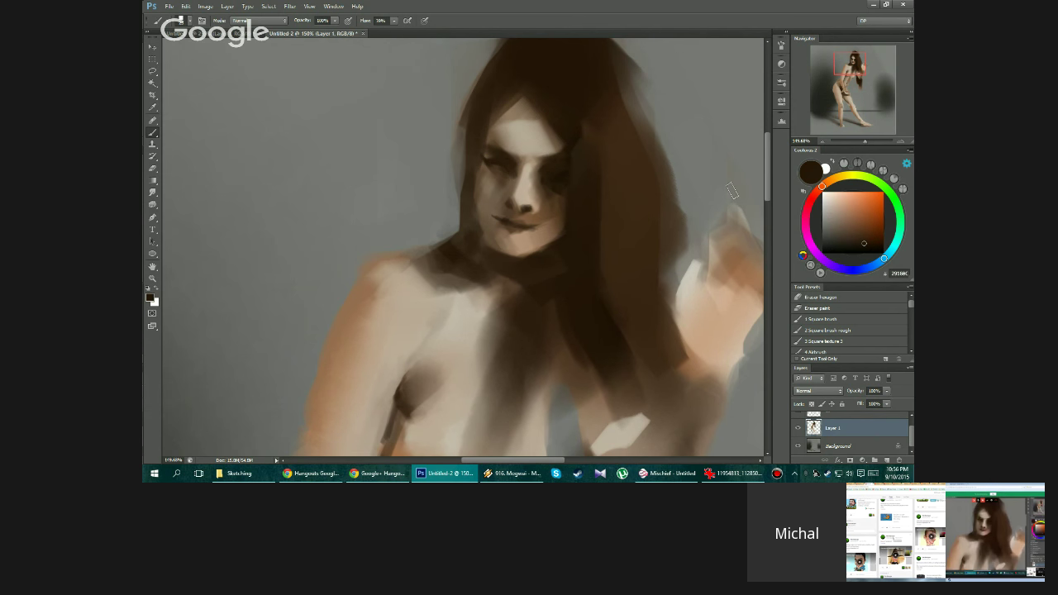
Pick a coral red on the Coolorus wheel and select the 4 Airbrush tool preset.
left_click(810, 203)
left_click(815, 351)
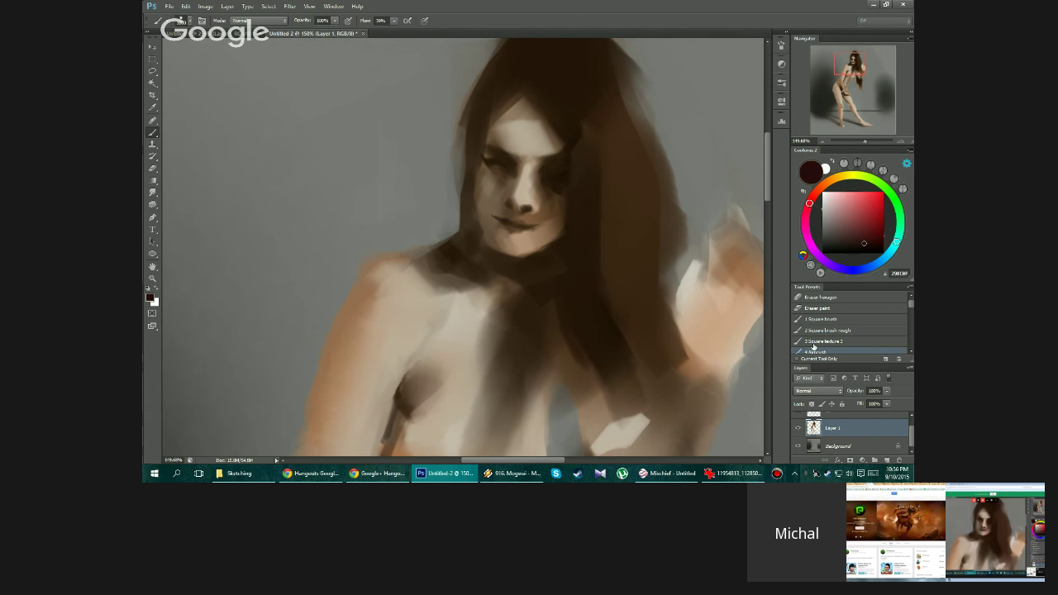
left_click_drag(864, 212, 861, 197)
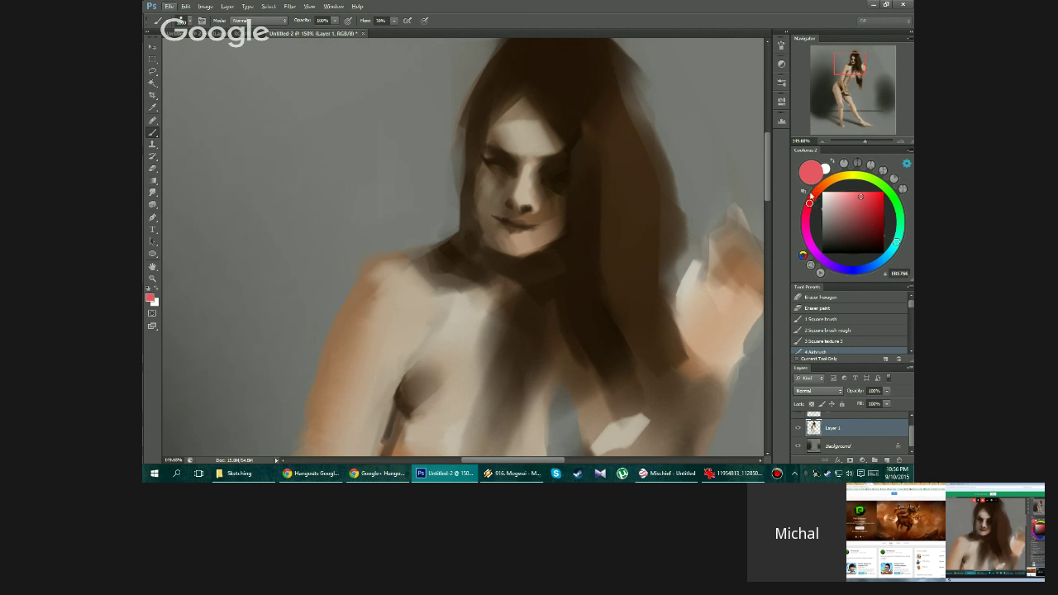
left_click(814, 198)
left_click(861, 199)
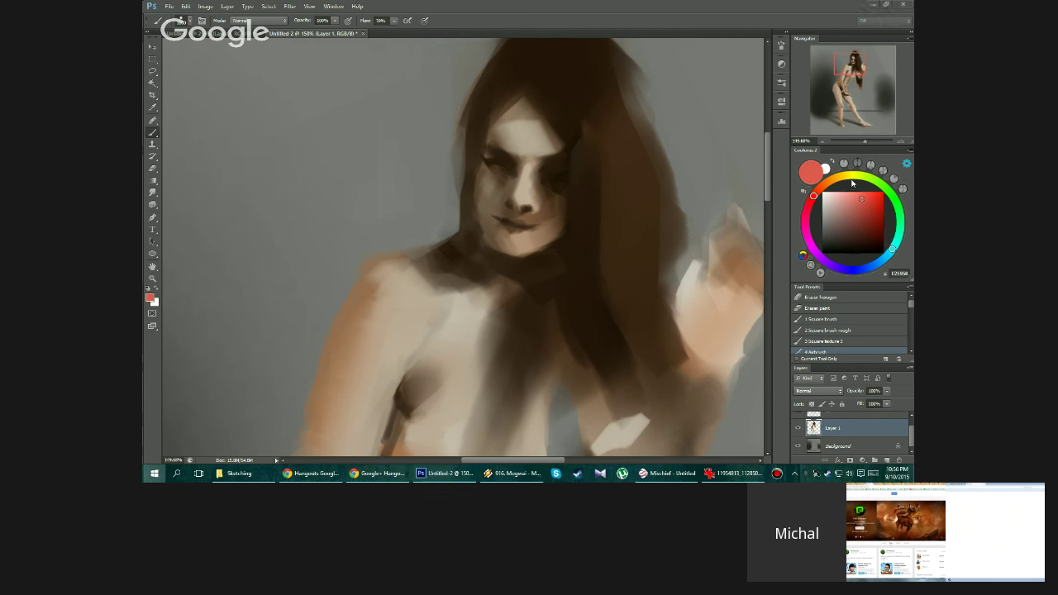
Close the démon absinthe tab and switch to the edgar payne image results.
key("super")
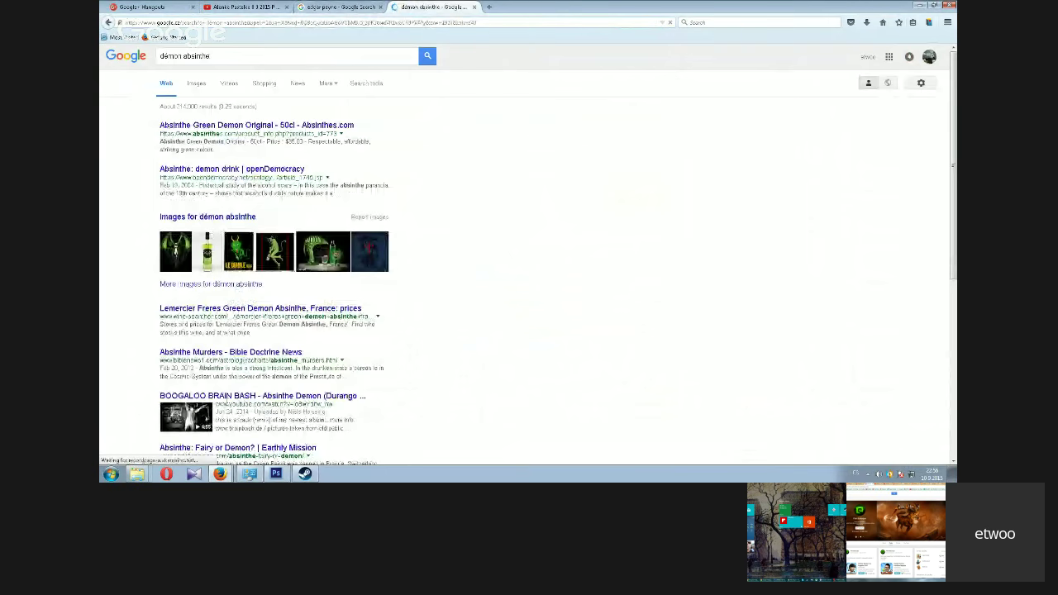
left_click(474, 8)
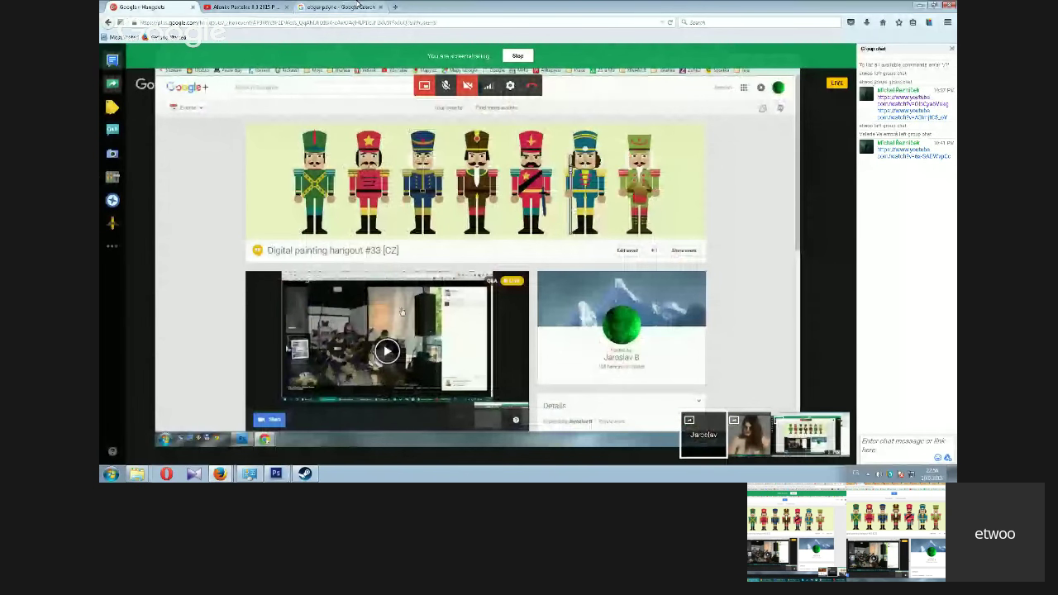
left_click(358, 6)
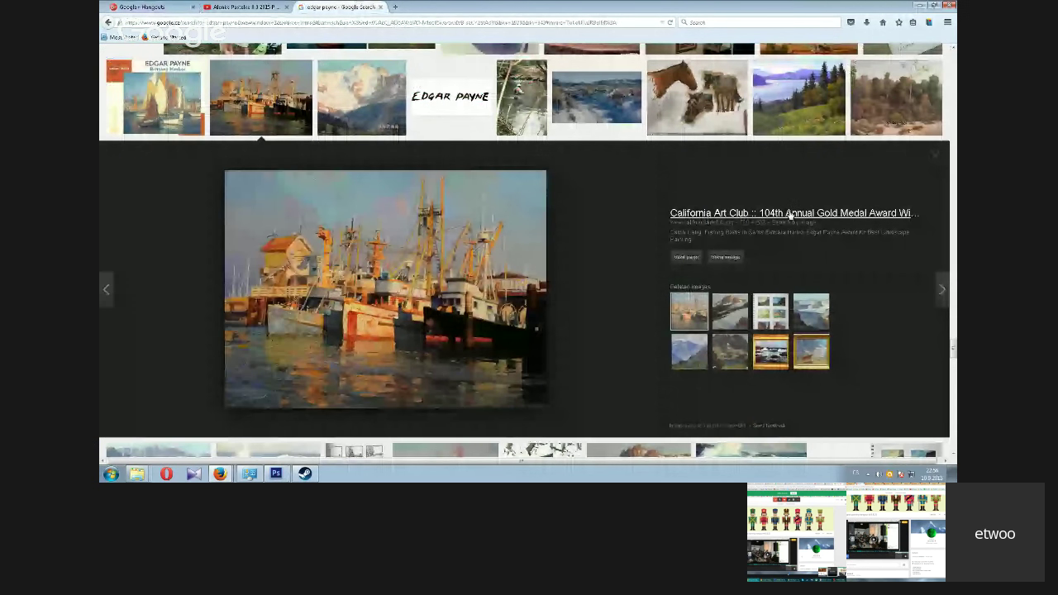
Browse the snowy mountain, blue mountain and harbour boats paintings, then go to the YouTube tab.
left_click(730, 312)
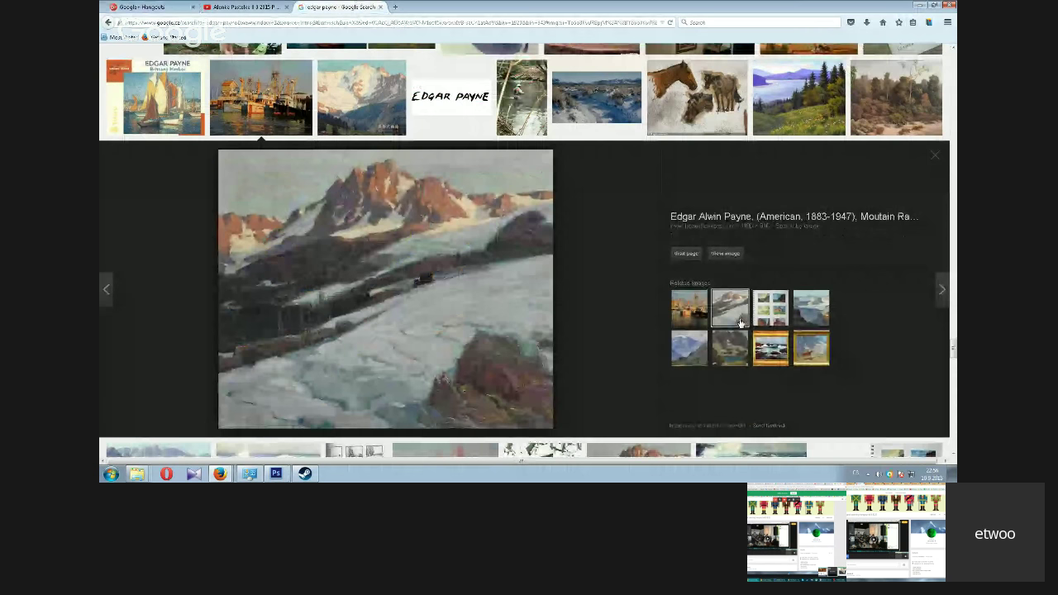
left_click(689, 309)
left_click(694, 361)
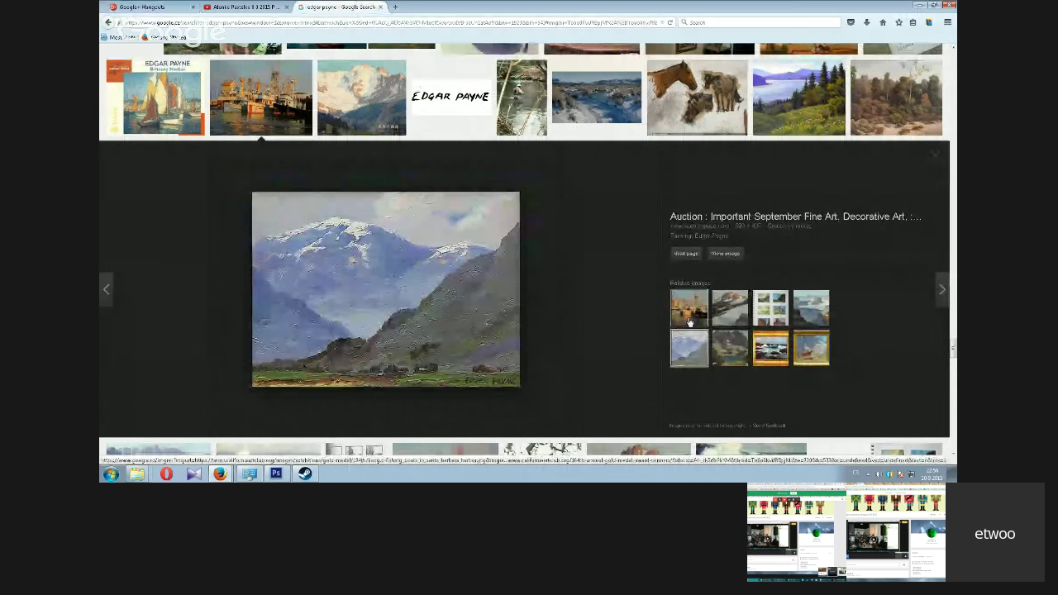
left_click(689, 319)
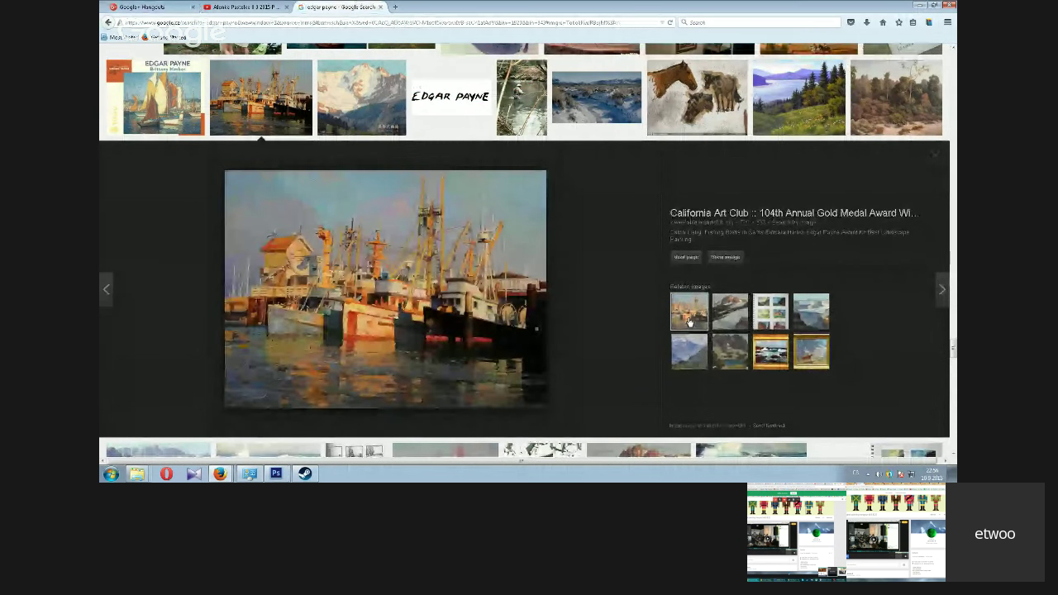
left_click(237, 8)
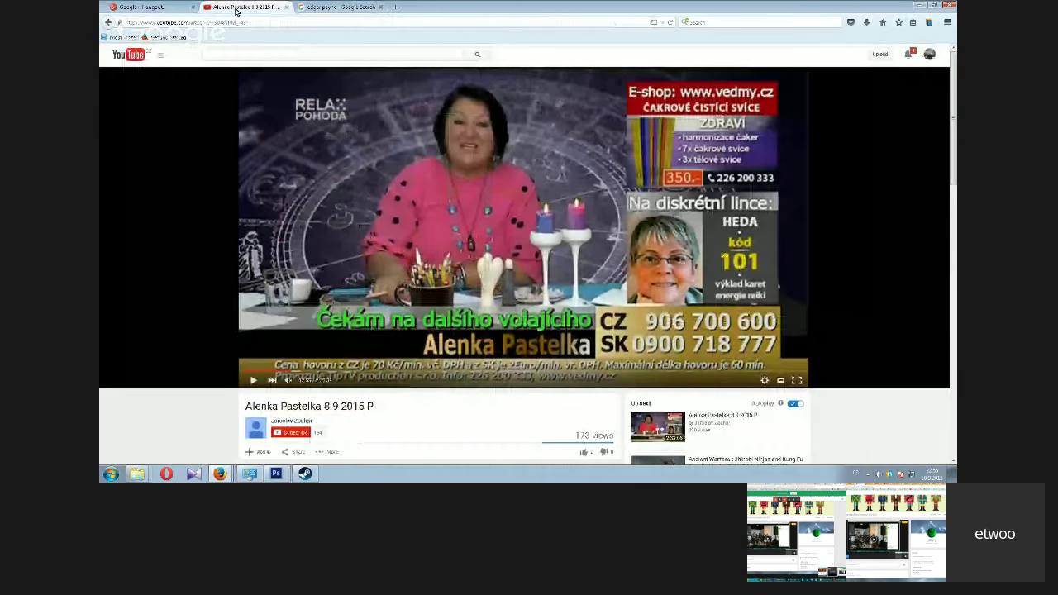
Return to the Hangouts page, then bring the Photoshop landscape study window to the front.
key("ctrl+shift+Tab")
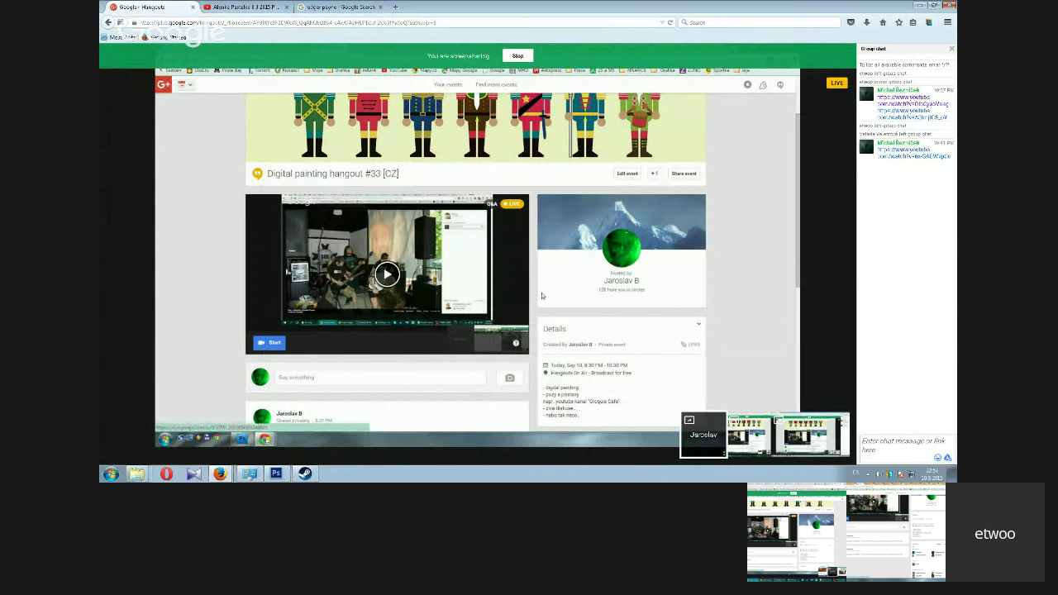
scroll(535, 294, "down", 8)
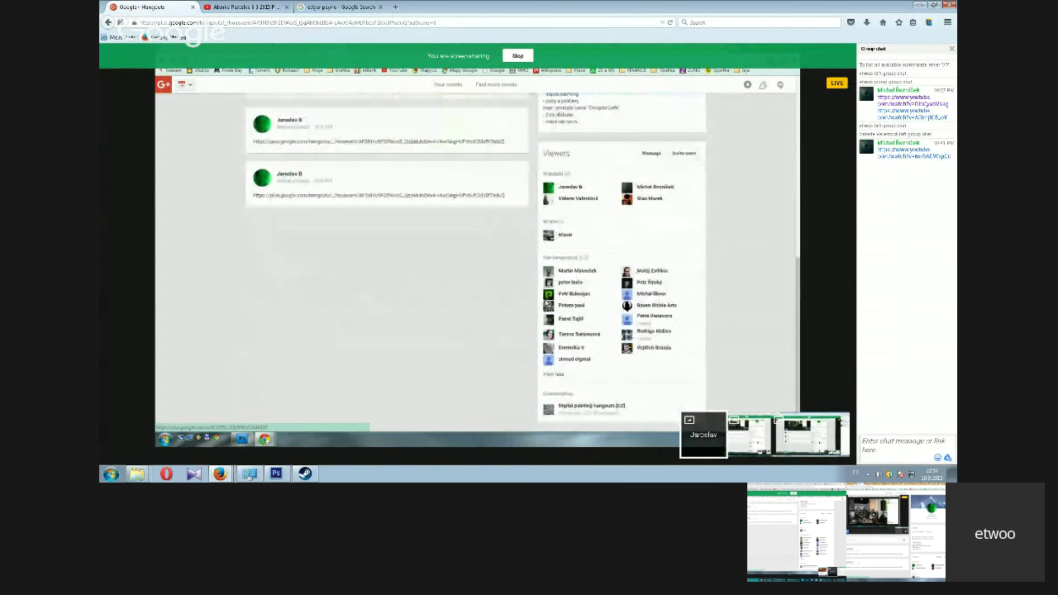
scroll(356, 132, "up", 3)
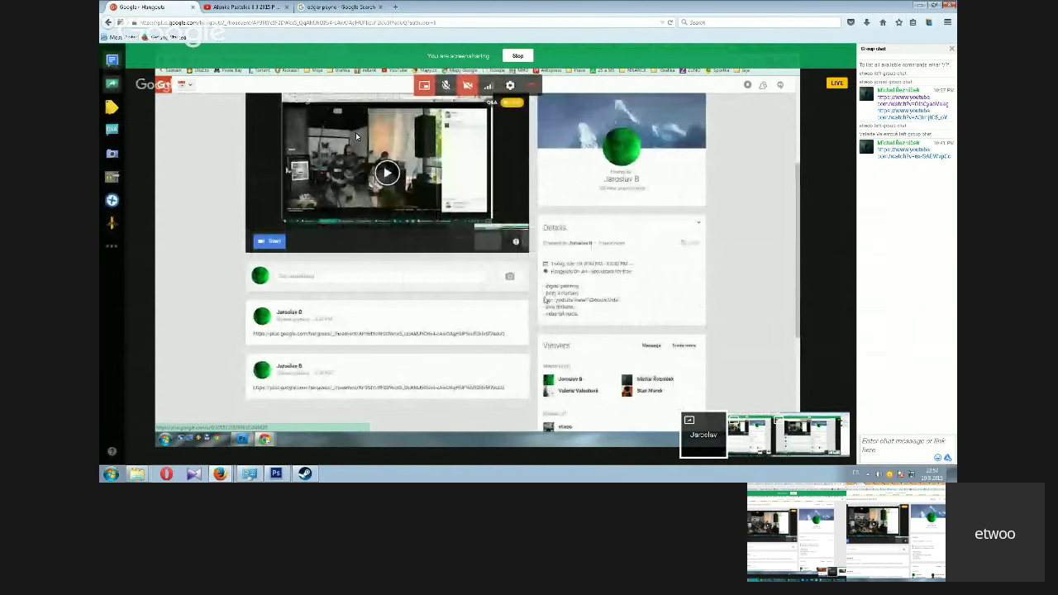
scroll(357, 137, "up", 1)
mouse_move(278, 475)
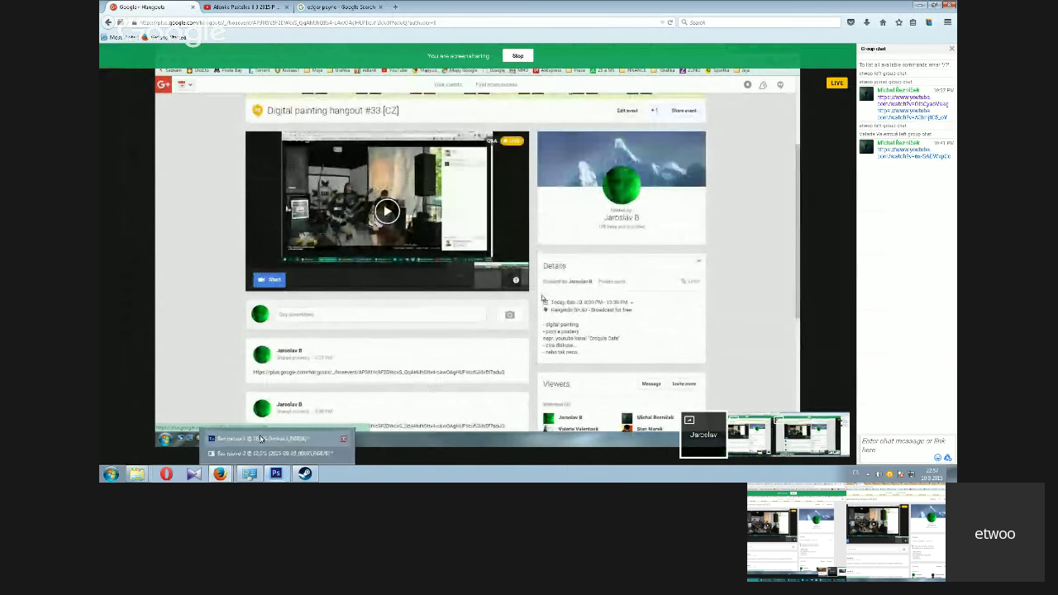
left_click(260, 439)
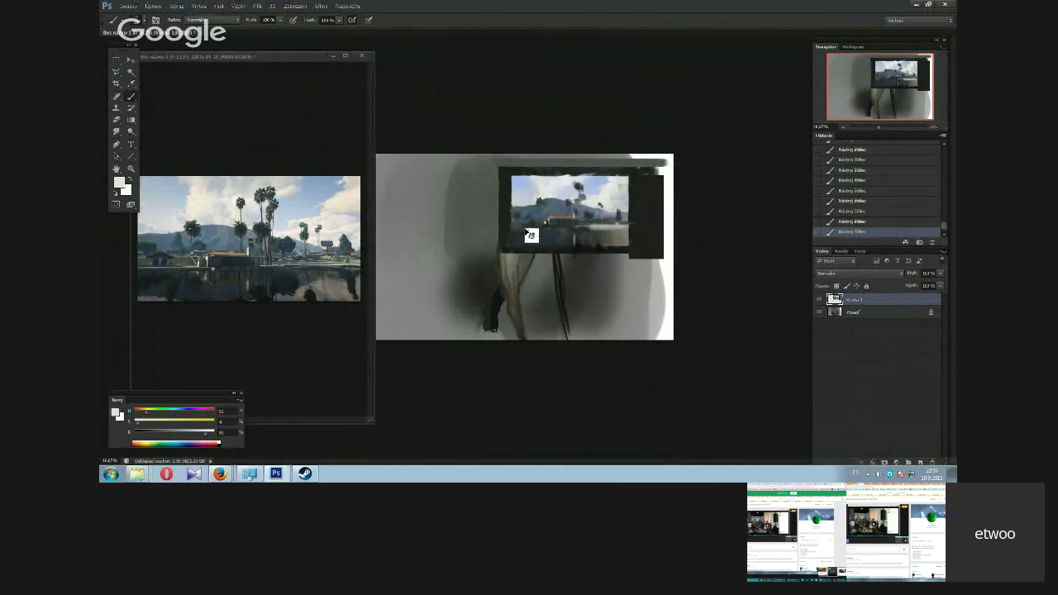
Crop the canvas to the lakeside landscape, trimming the bottom and right edges, and commit.
scroll(527, 232, "up", 2)
scroll(527, 231, "down", 2)
scroll(527, 233, "down", 1)
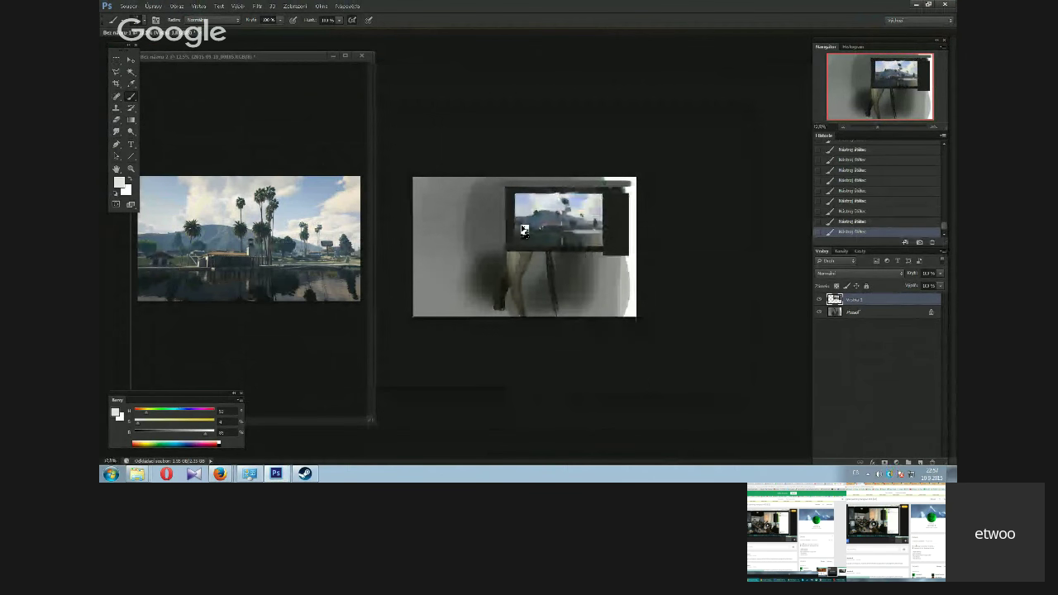
scroll(526, 234, "up", 2)
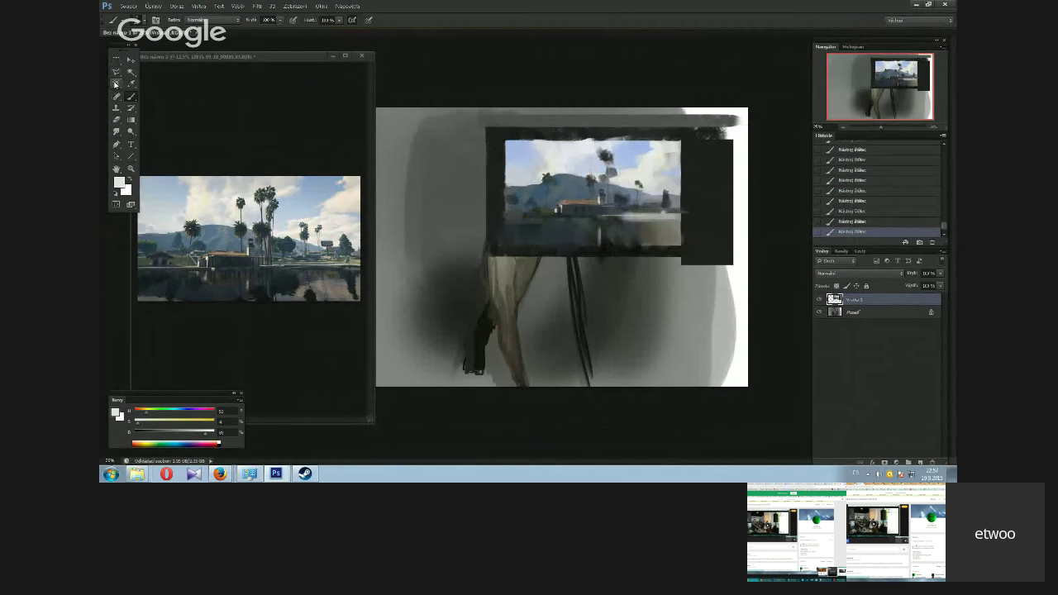
left_click(117, 83)
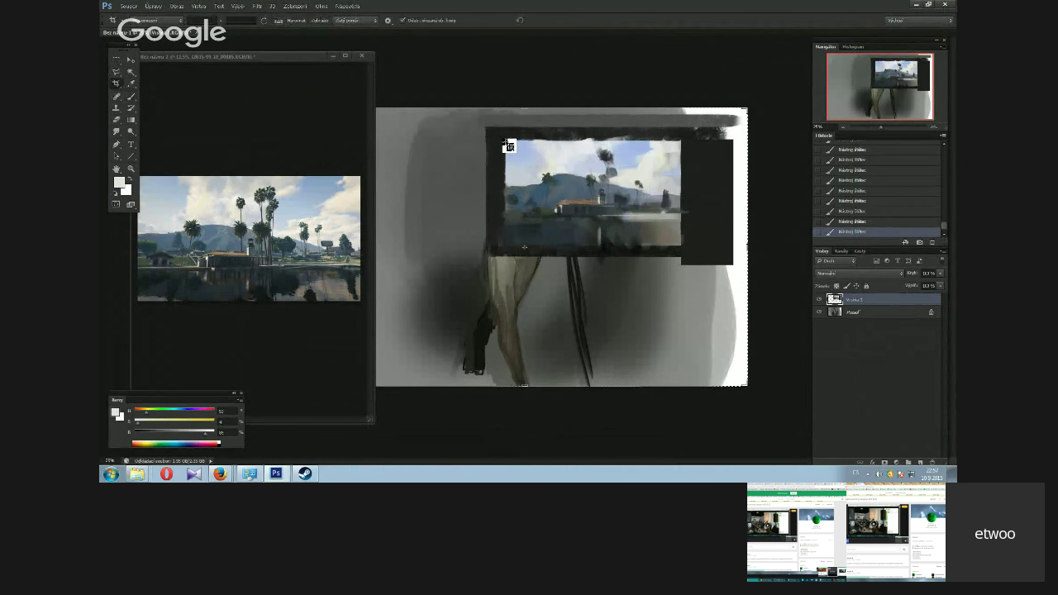
left_click_drag(506, 142, 680, 246)
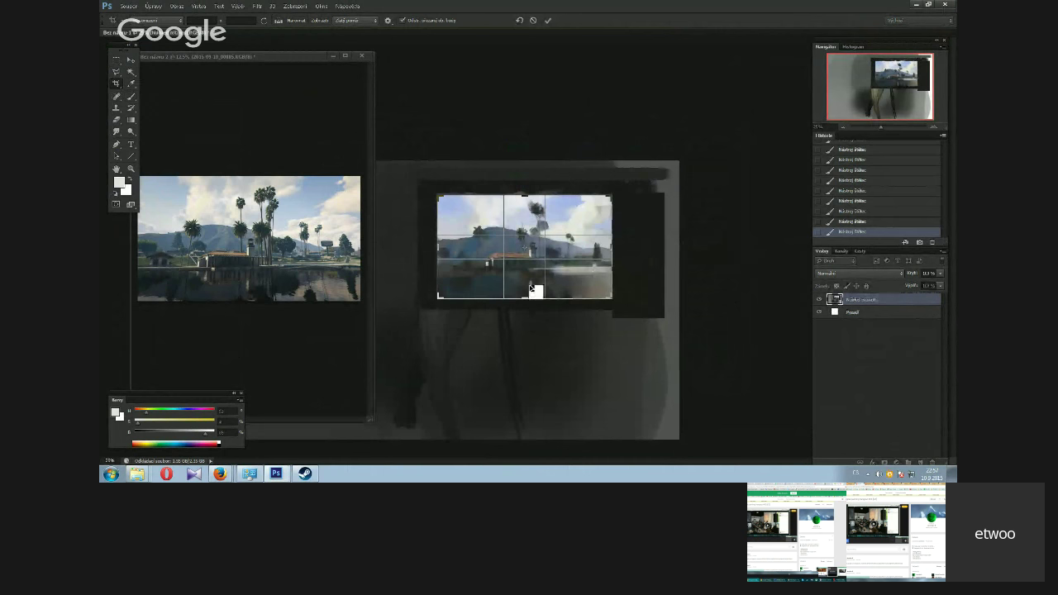
left_click_drag(524, 303, 526, 295)
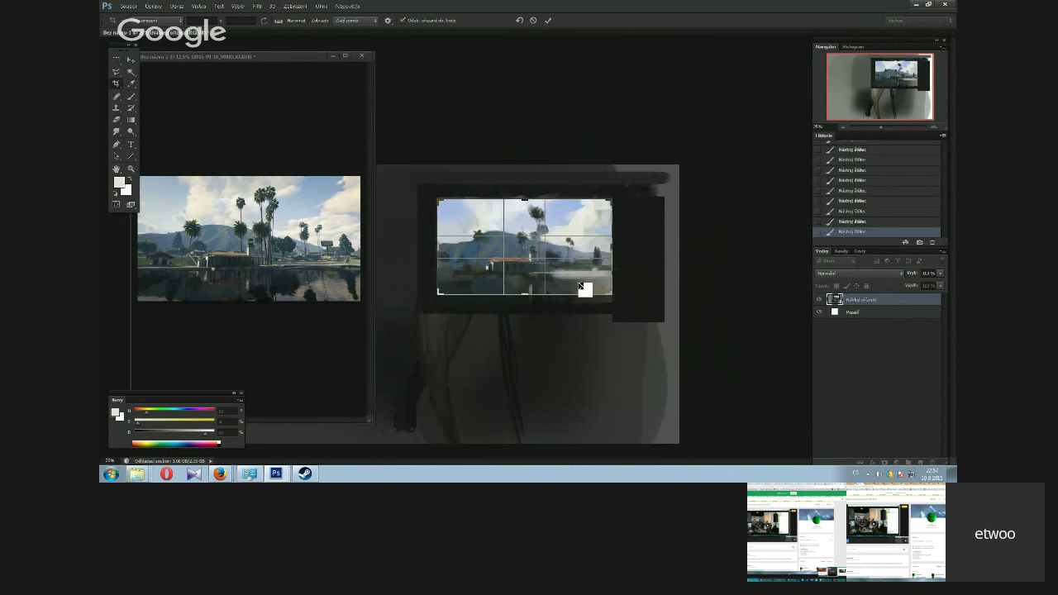
left_click_drag(612, 249, 604, 265)
key("Return")
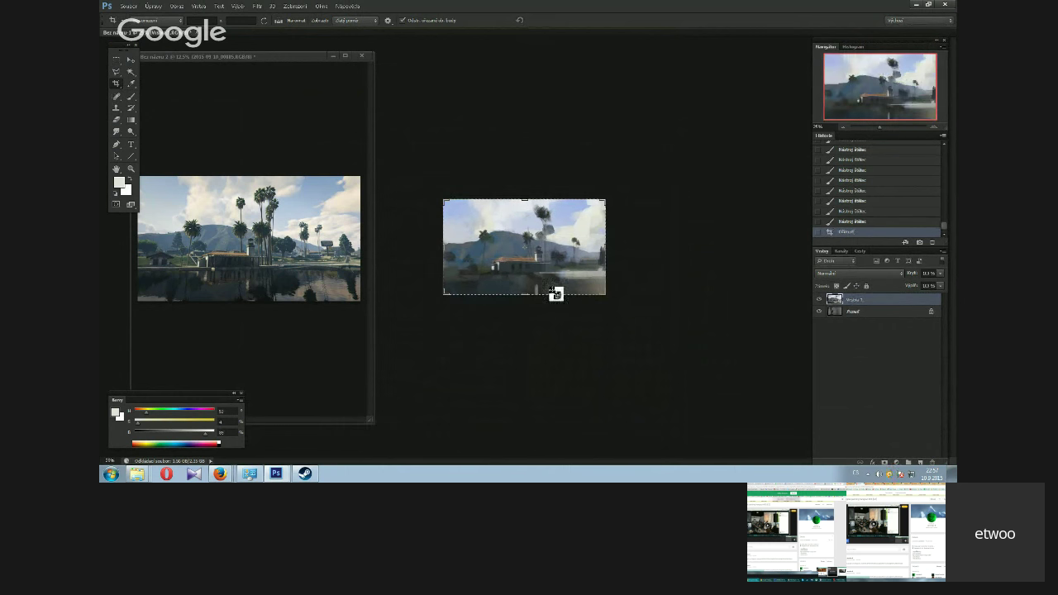
Open Uložit jako and navigate to the PS > 2015 > Studio folder.
left_click(127, 7)
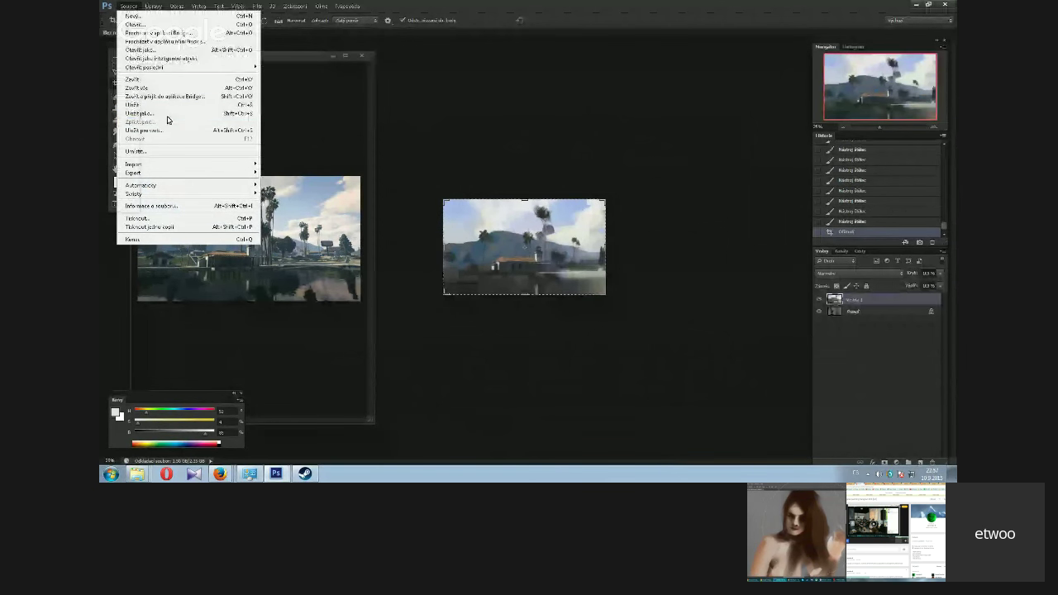
left_click(383, 66)
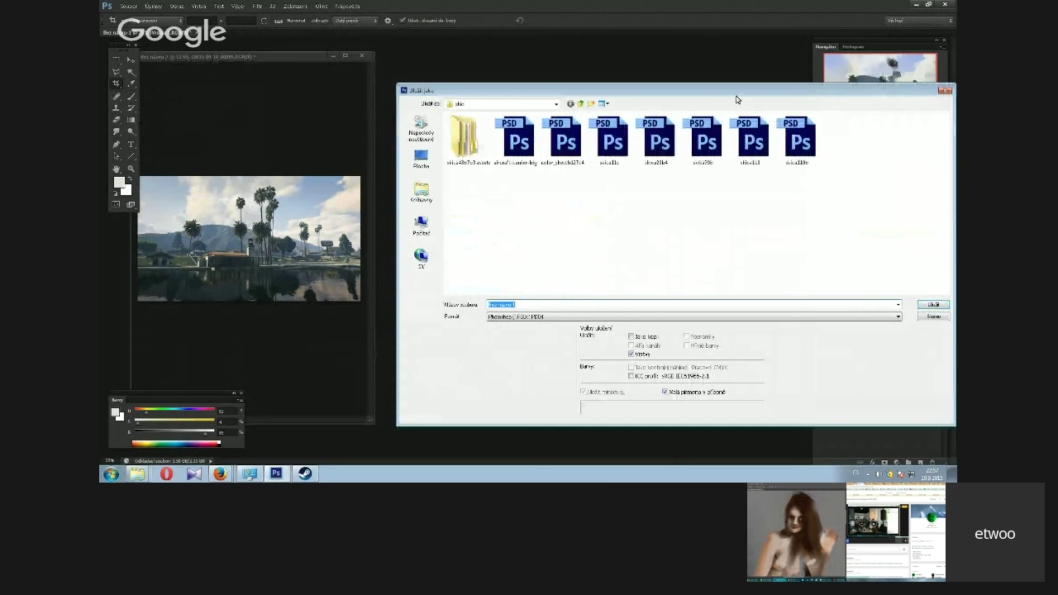
left_click_drag(737, 96, 727, 110)
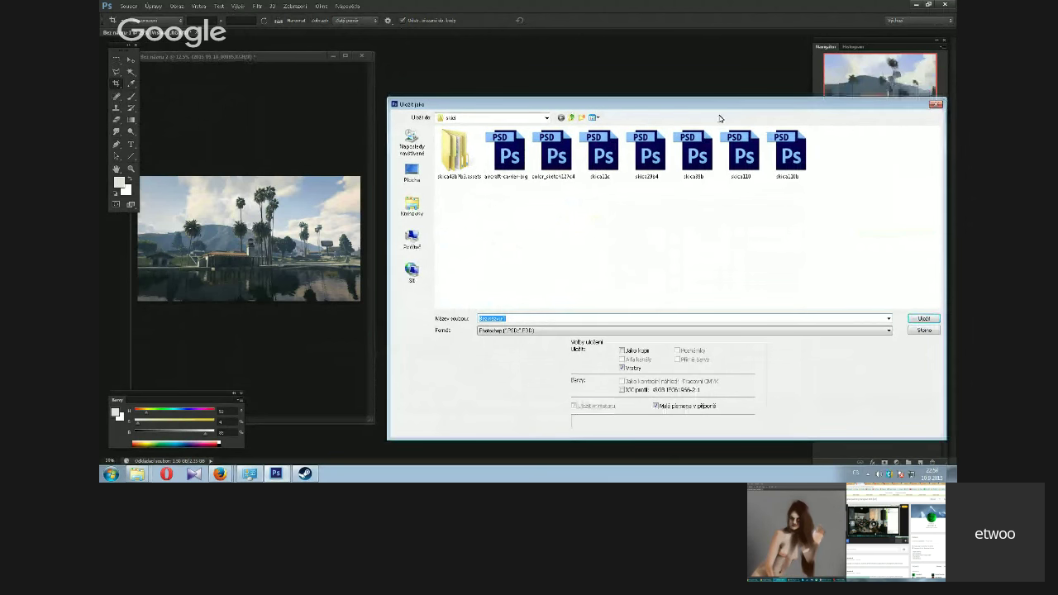
left_click(571, 118)
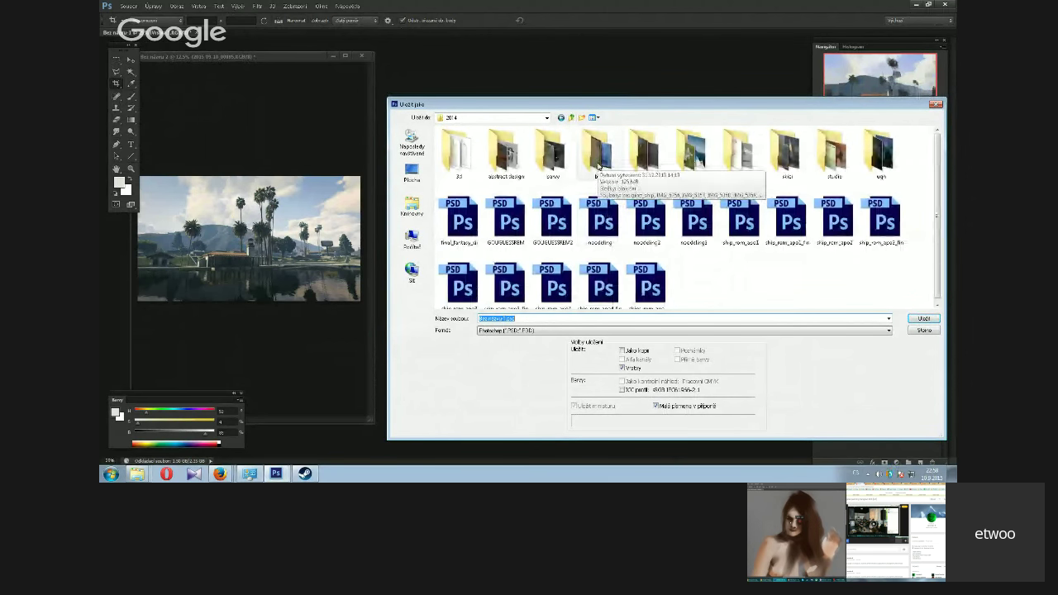
left_click_drag(665, 106, 653, 88)
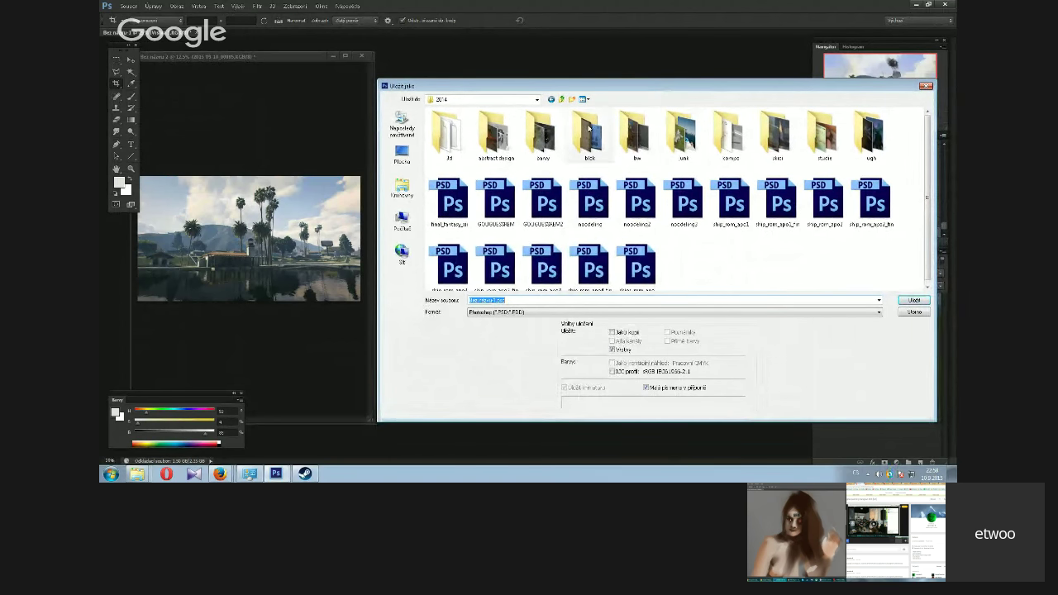
left_click(562, 99)
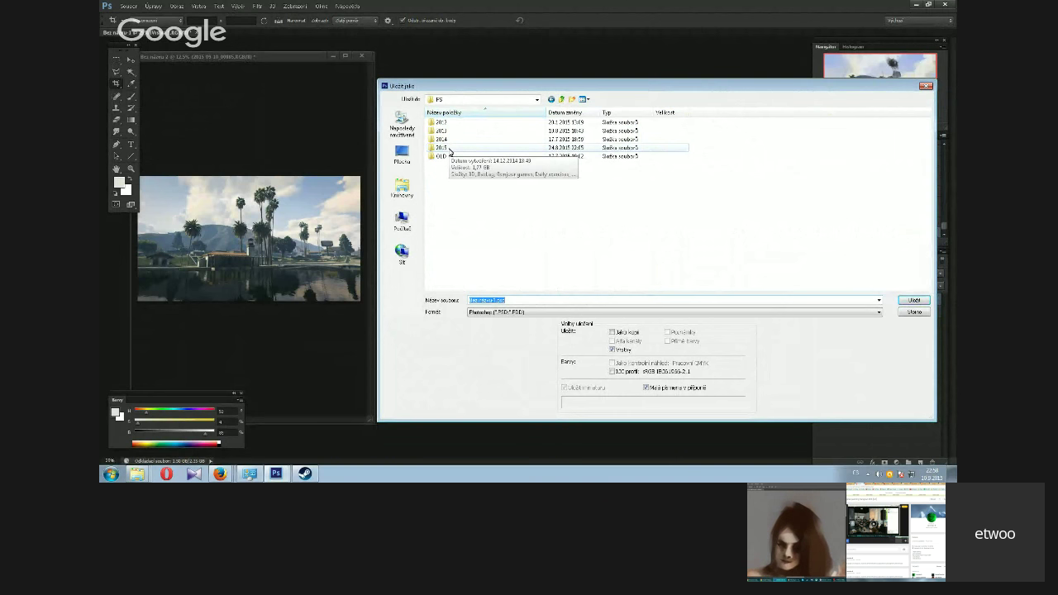
left_click_drag(441, 86, 441, 57)
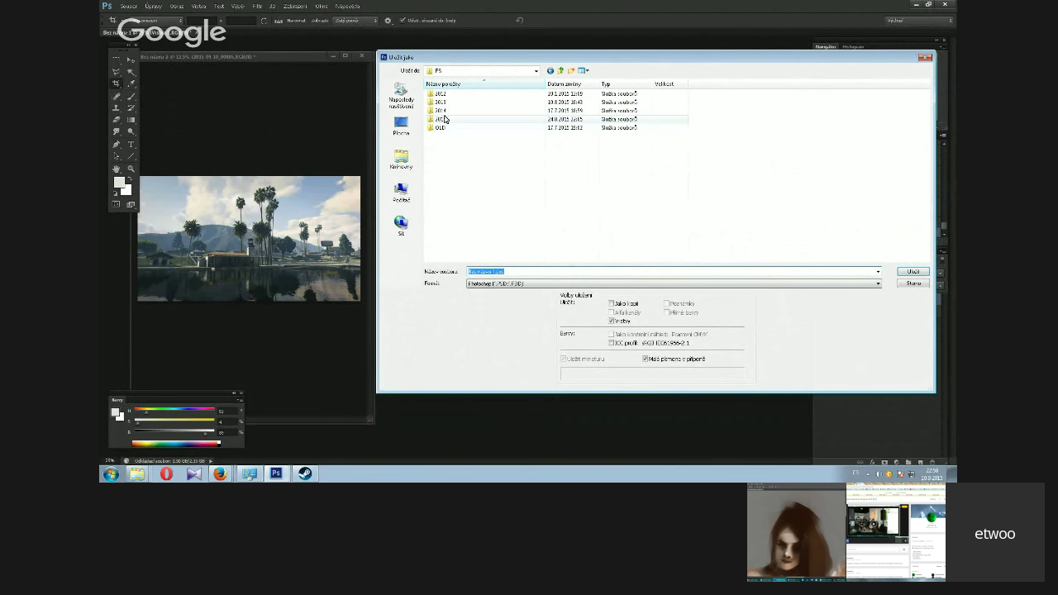
double_click(444, 120)
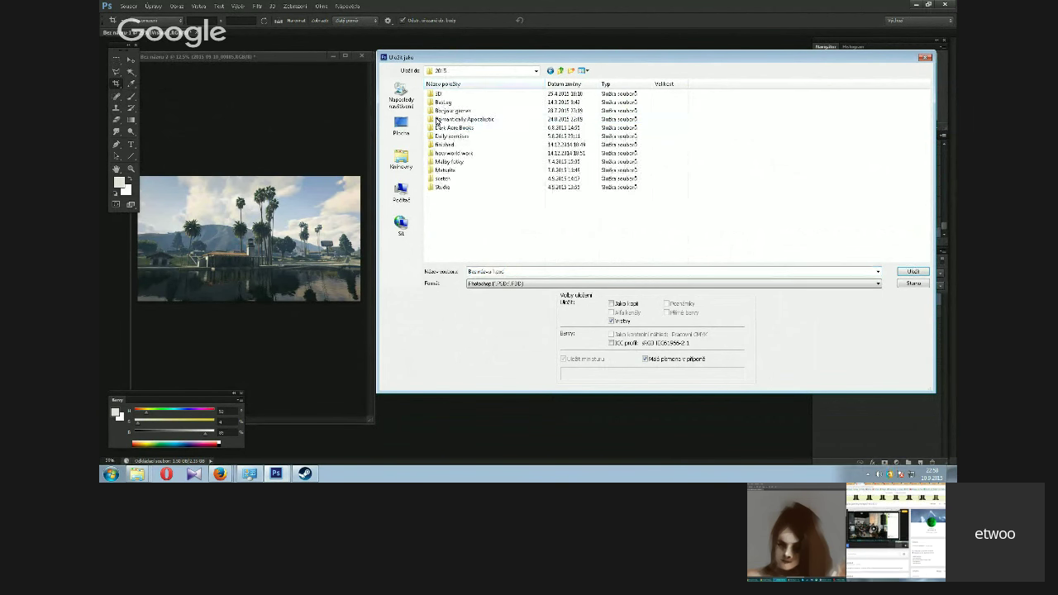
double_click(446, 187)
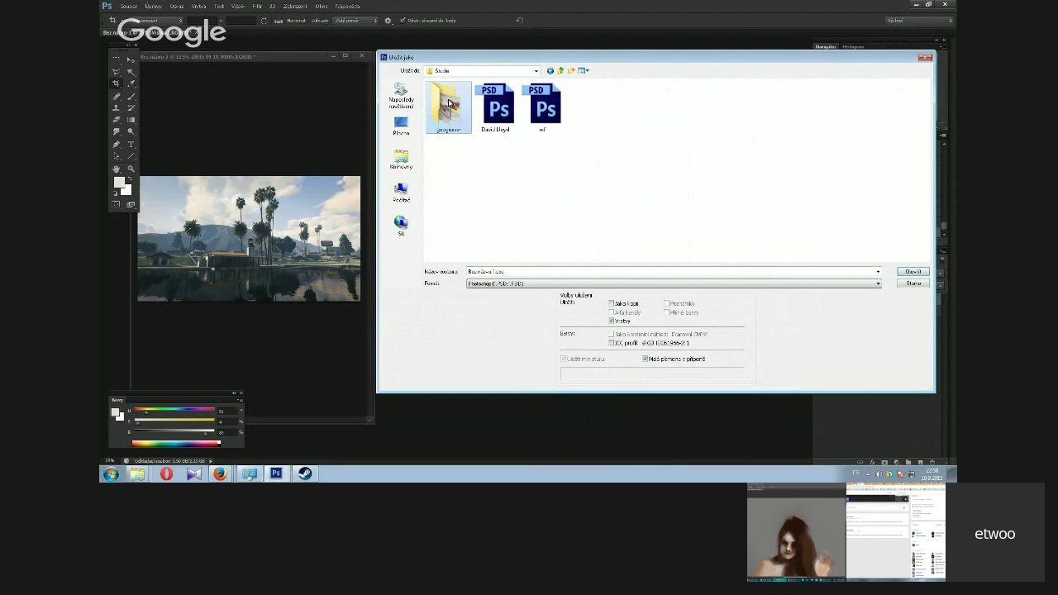
Set the format to JPEG and reuse the study113 file name.
left_click(529, 284)
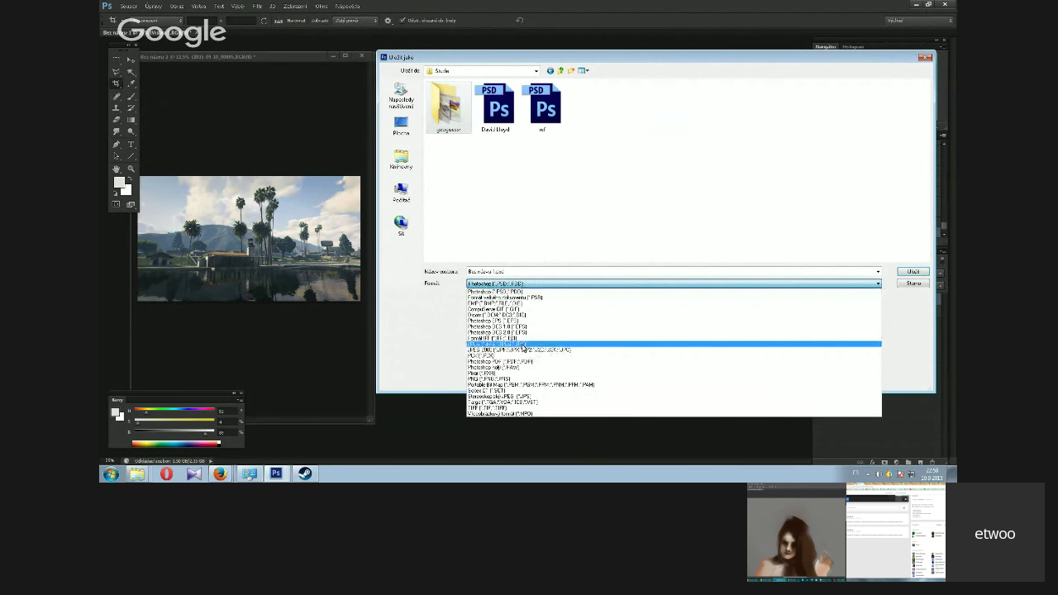
left_click(522, 345)
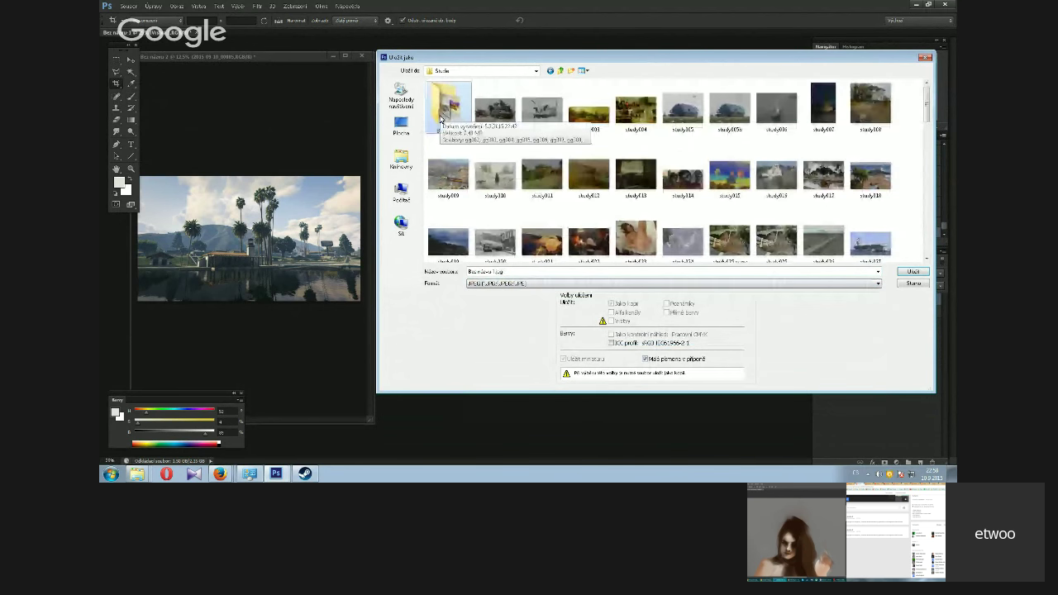
left_click_drag(926, 100, 926, 239)
left_click(588, 240)
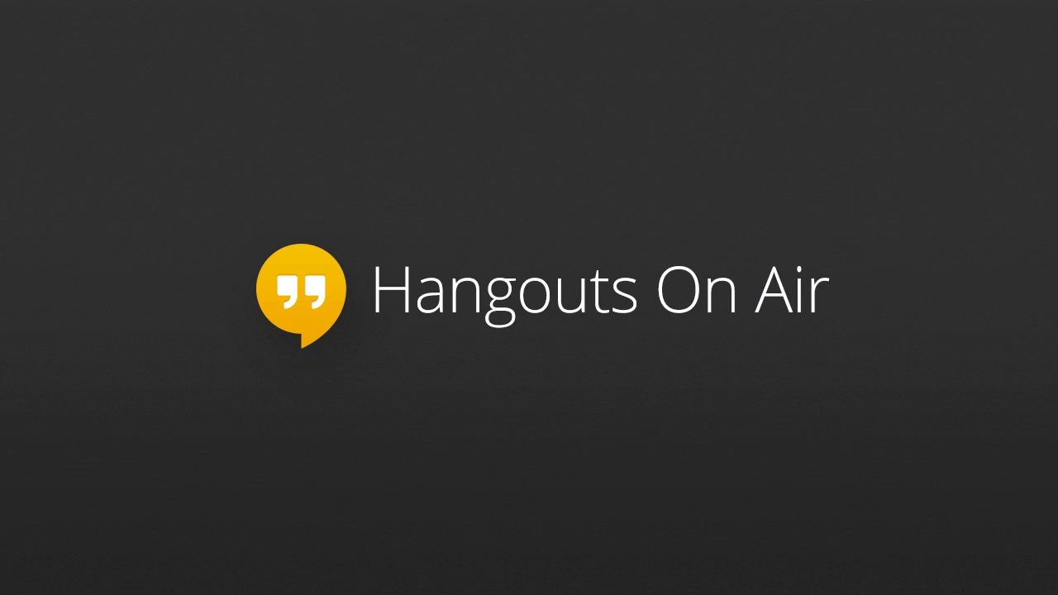